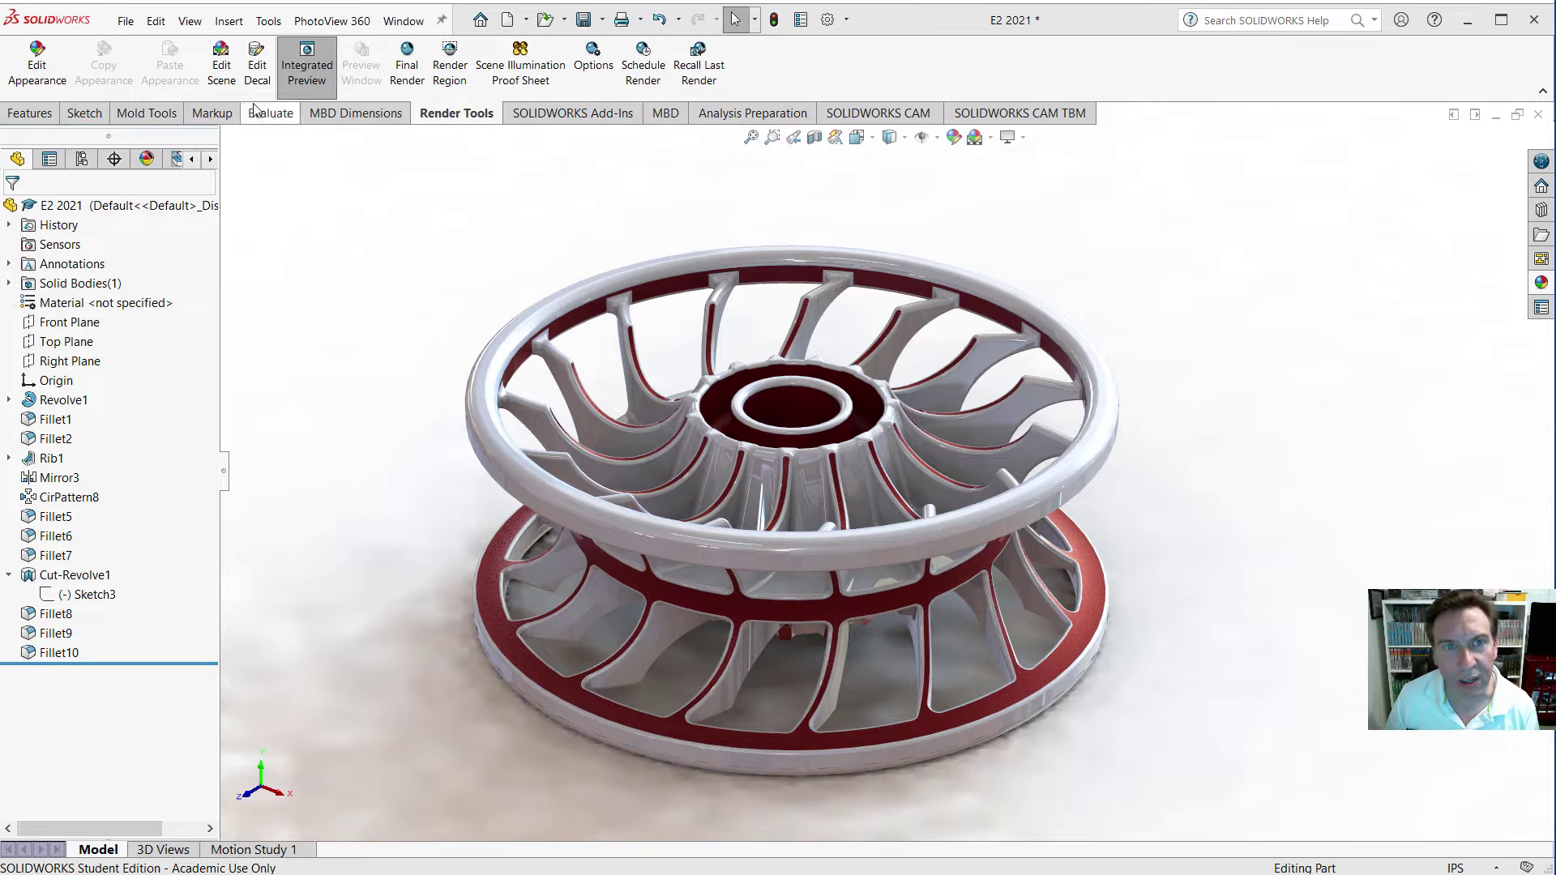
# Turn off the integrated render preview and create a new part from the A_ANSI_Inch template.
pyautogui.click(316, 63)
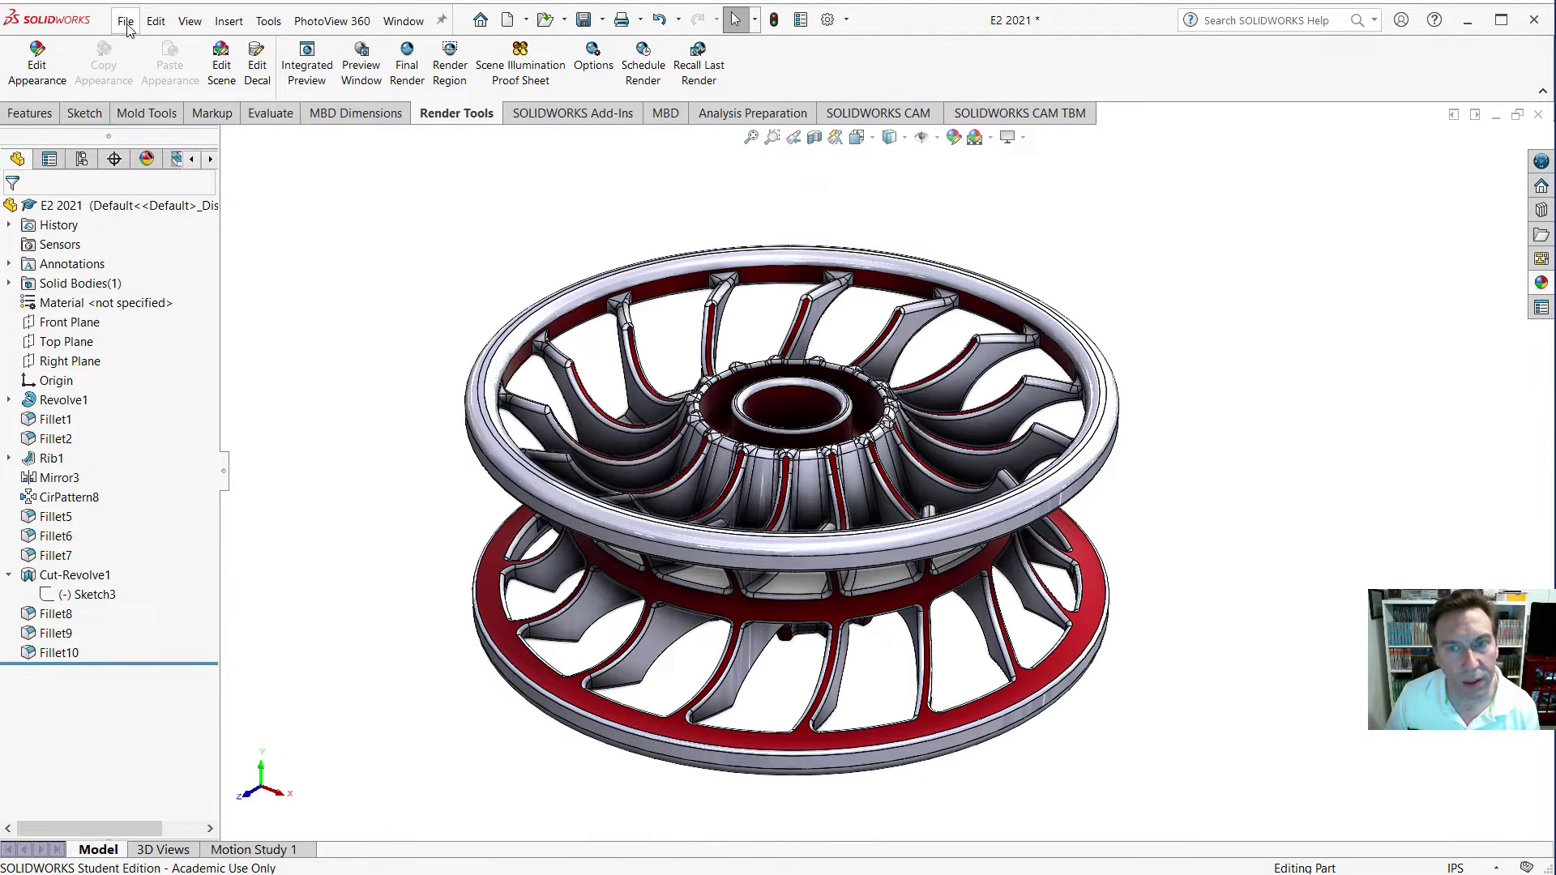
pyautogui.click(125, 24)
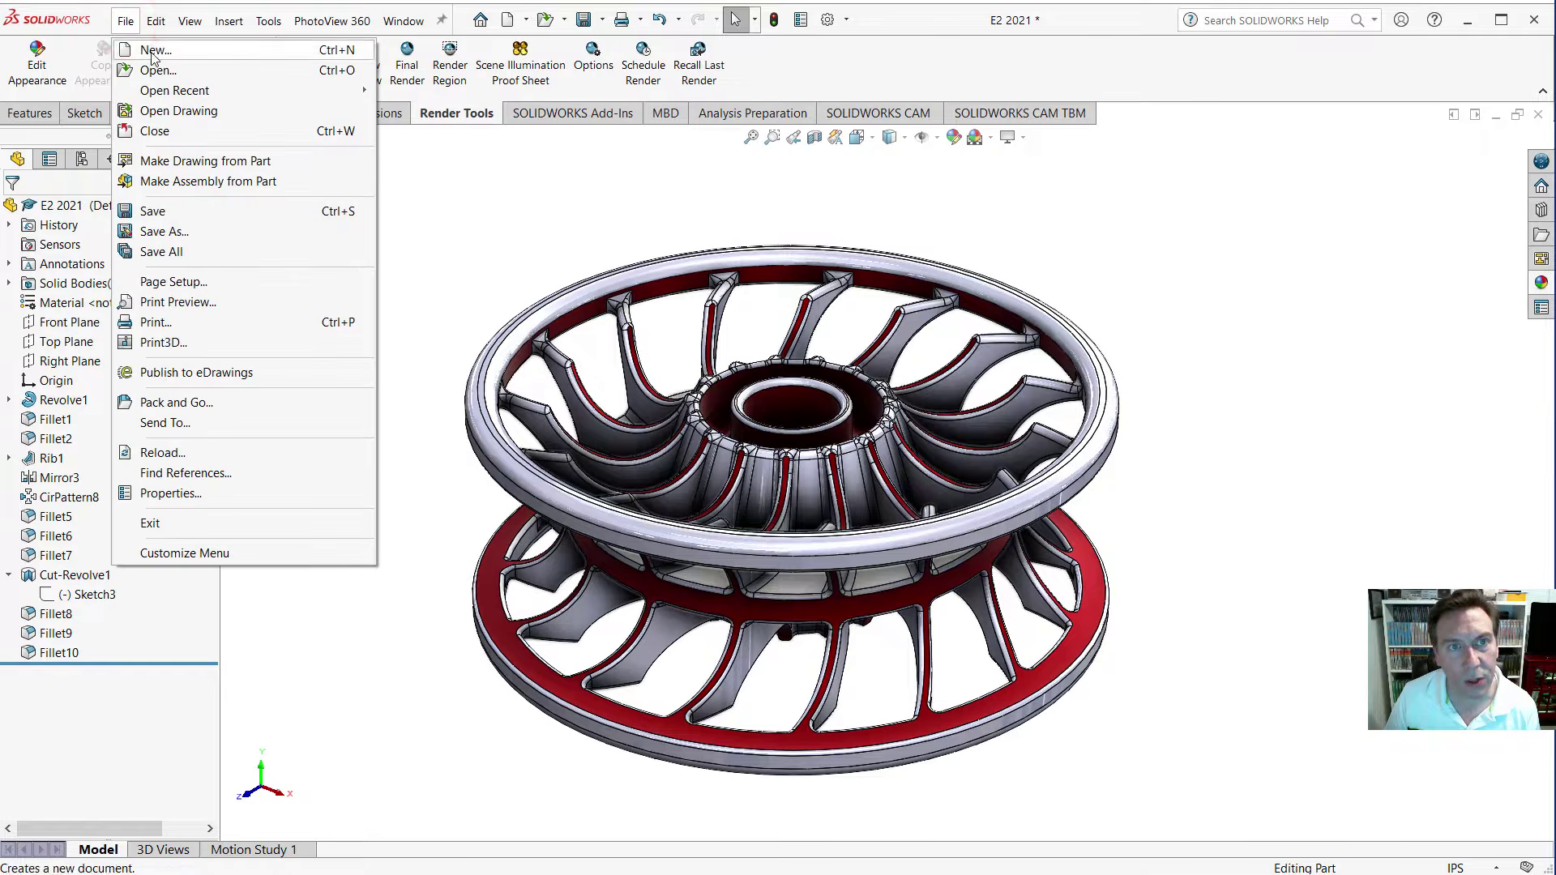
pyautogui.click(151, 51)
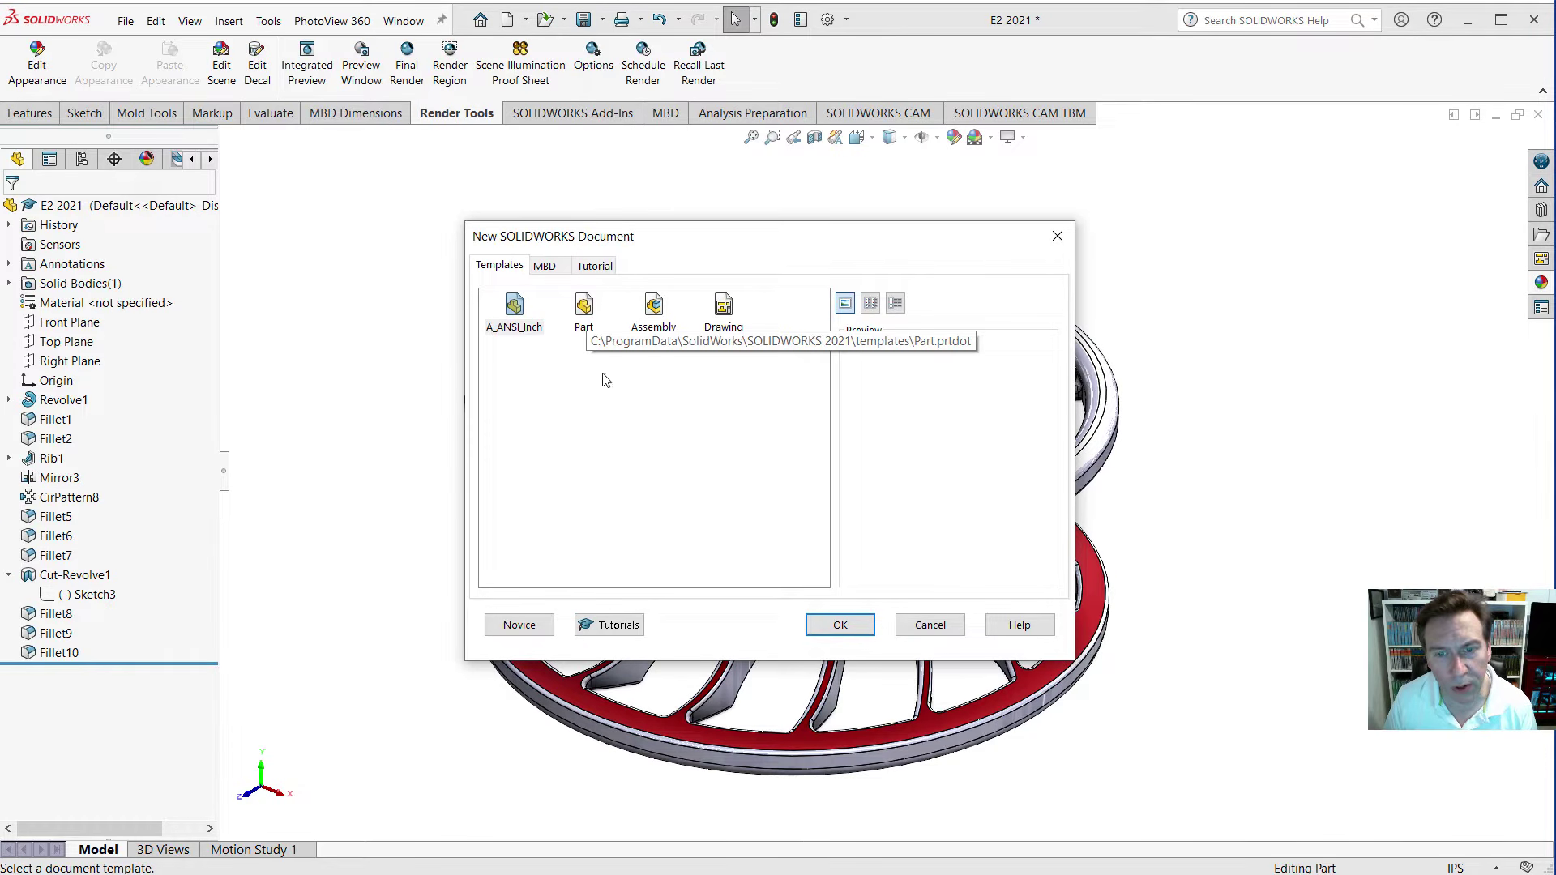
pyautogui.click(520, 625)
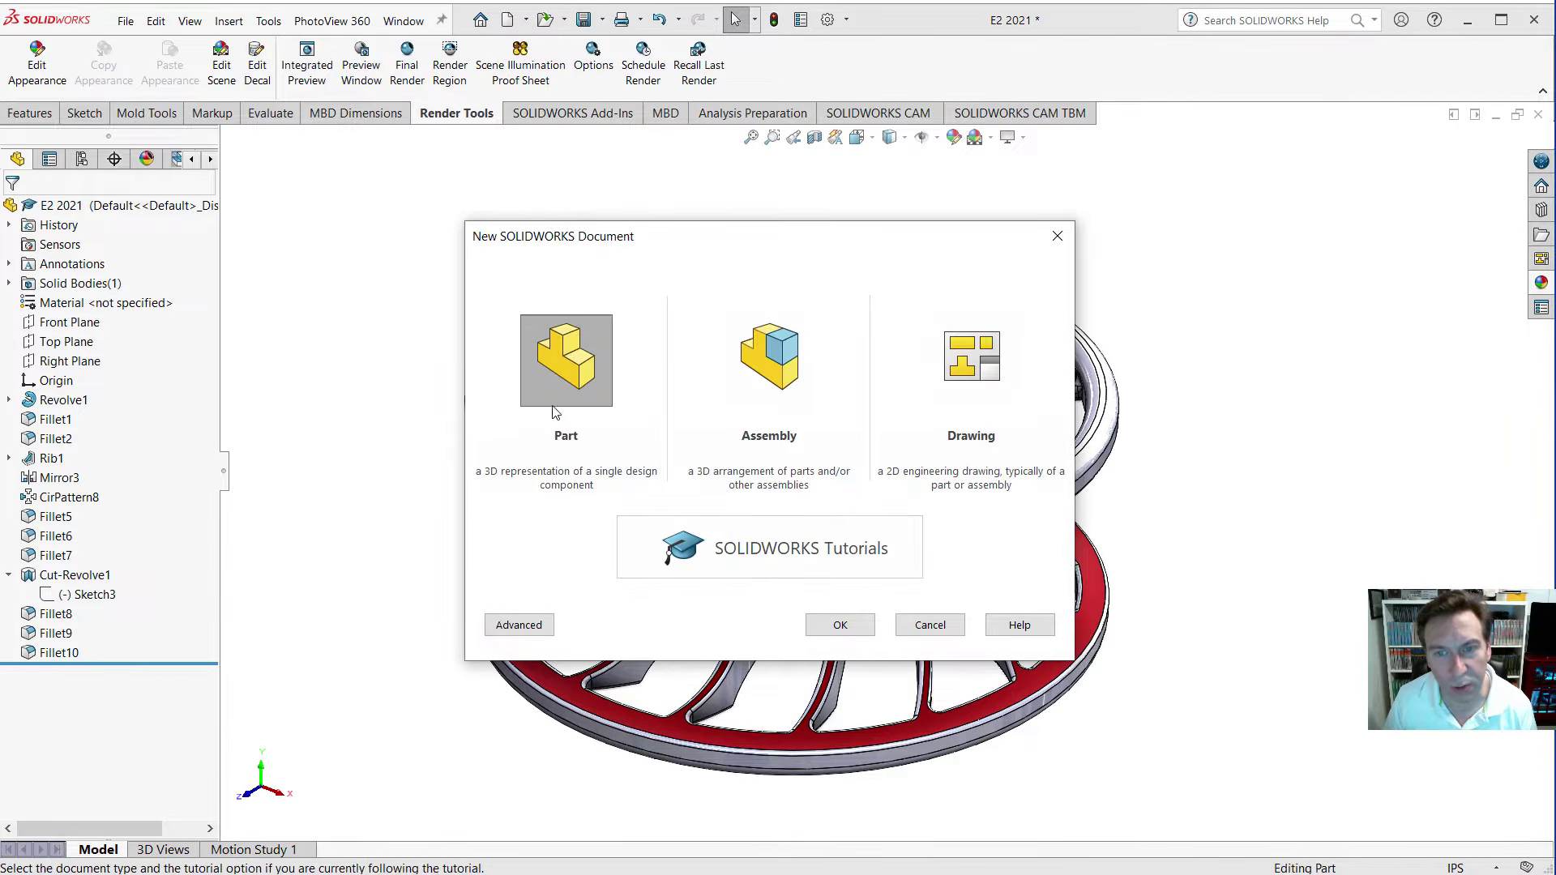
pyautogui.click(521, 625)
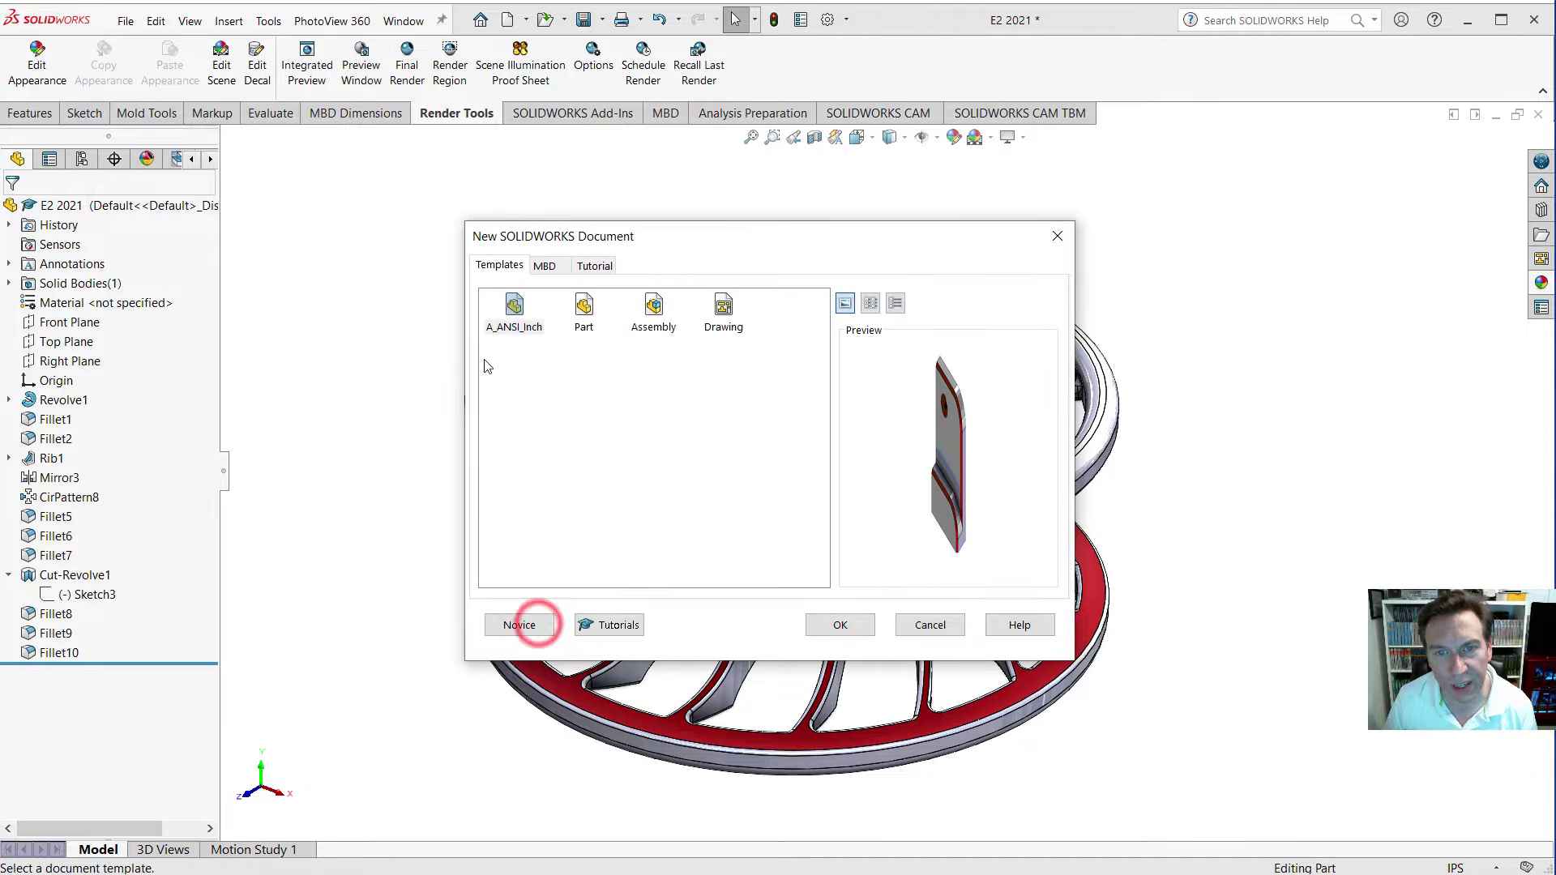
pyautogui.click(825, 631)
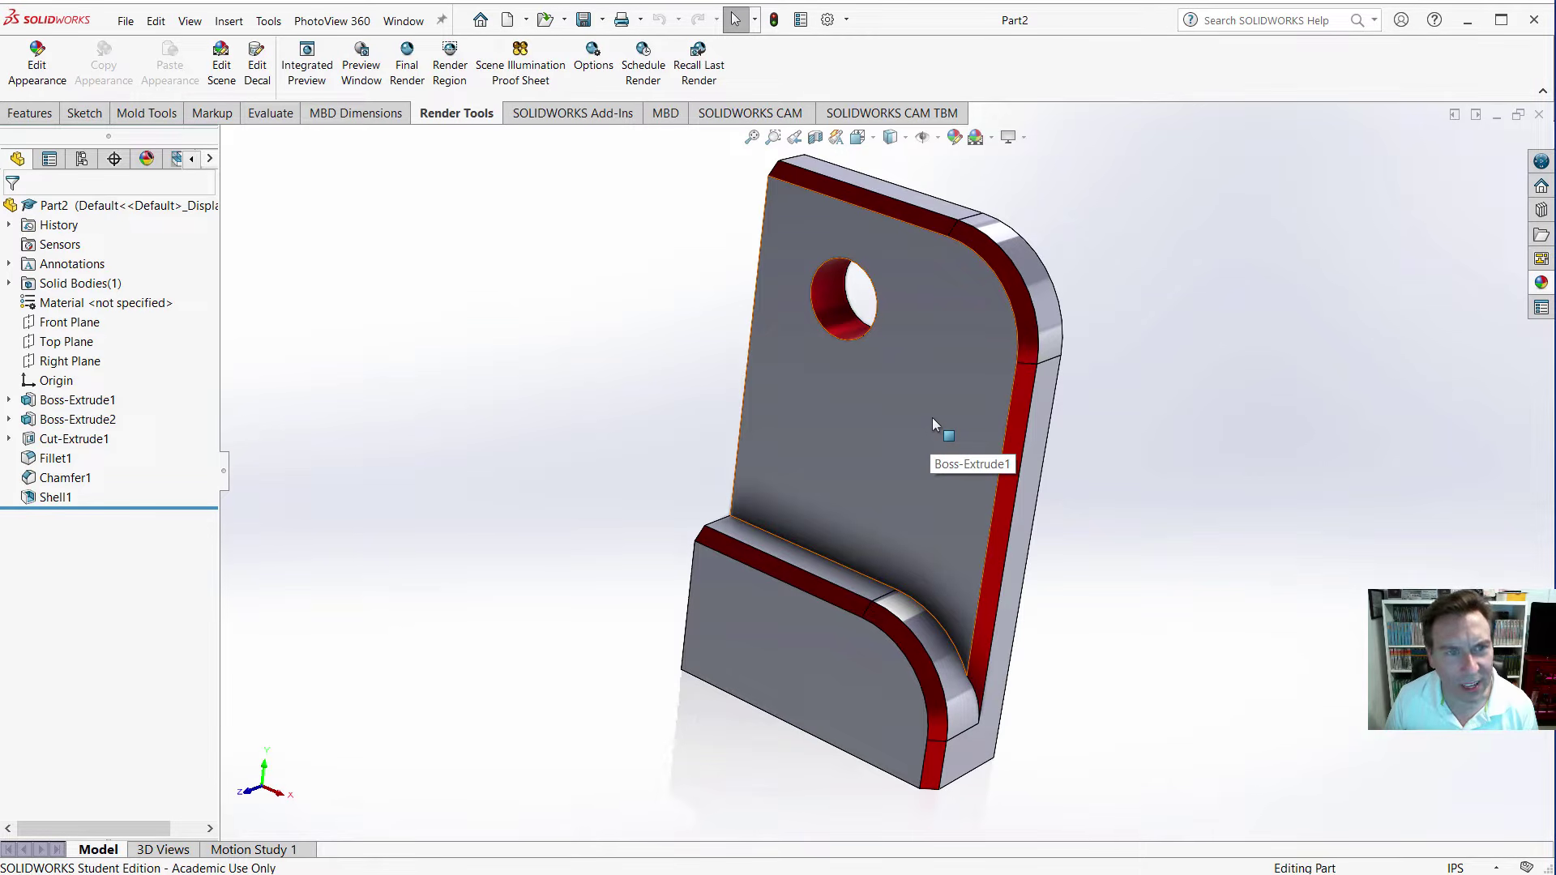
# Create a new blank part from the default Part template.
pyautogui.click(126, 21)
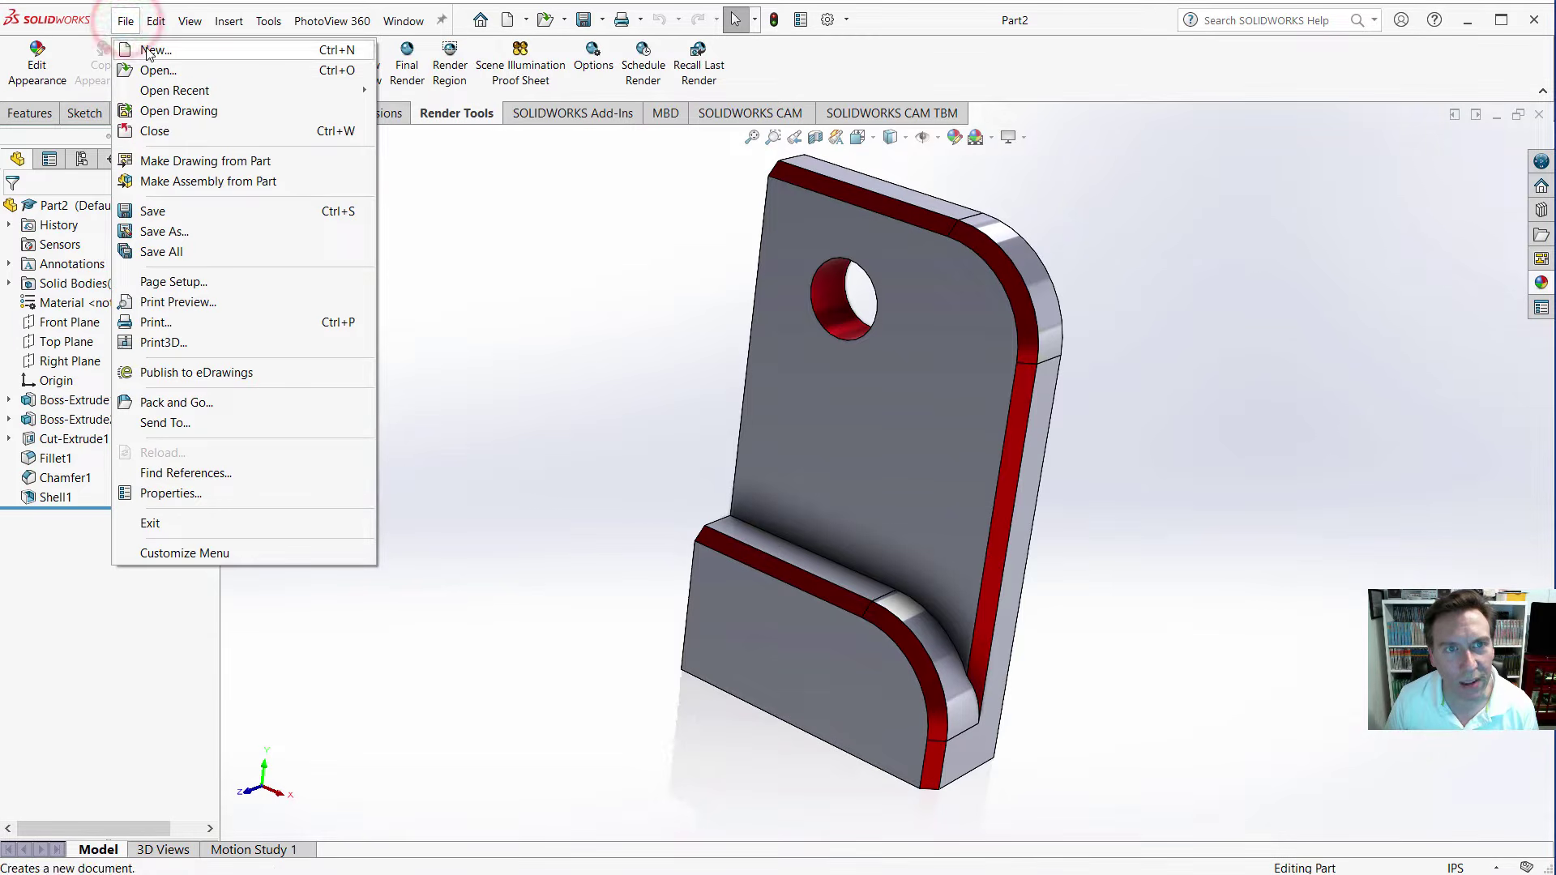
pyautogui.click(146, 49)
pyautogui.click(585, 312)
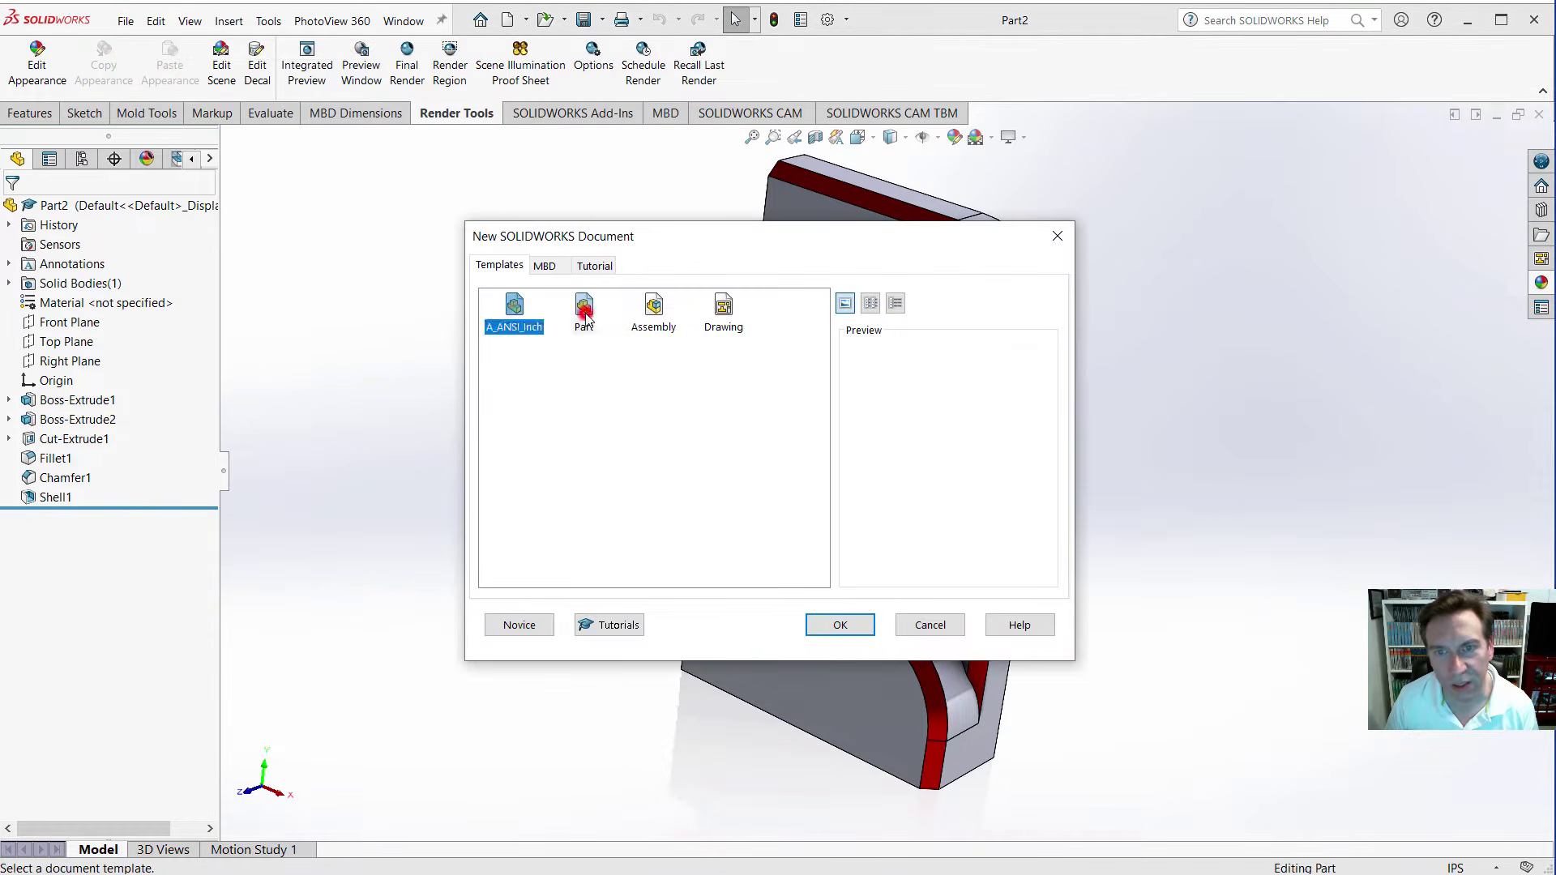
pyautogui.click(843, 625)
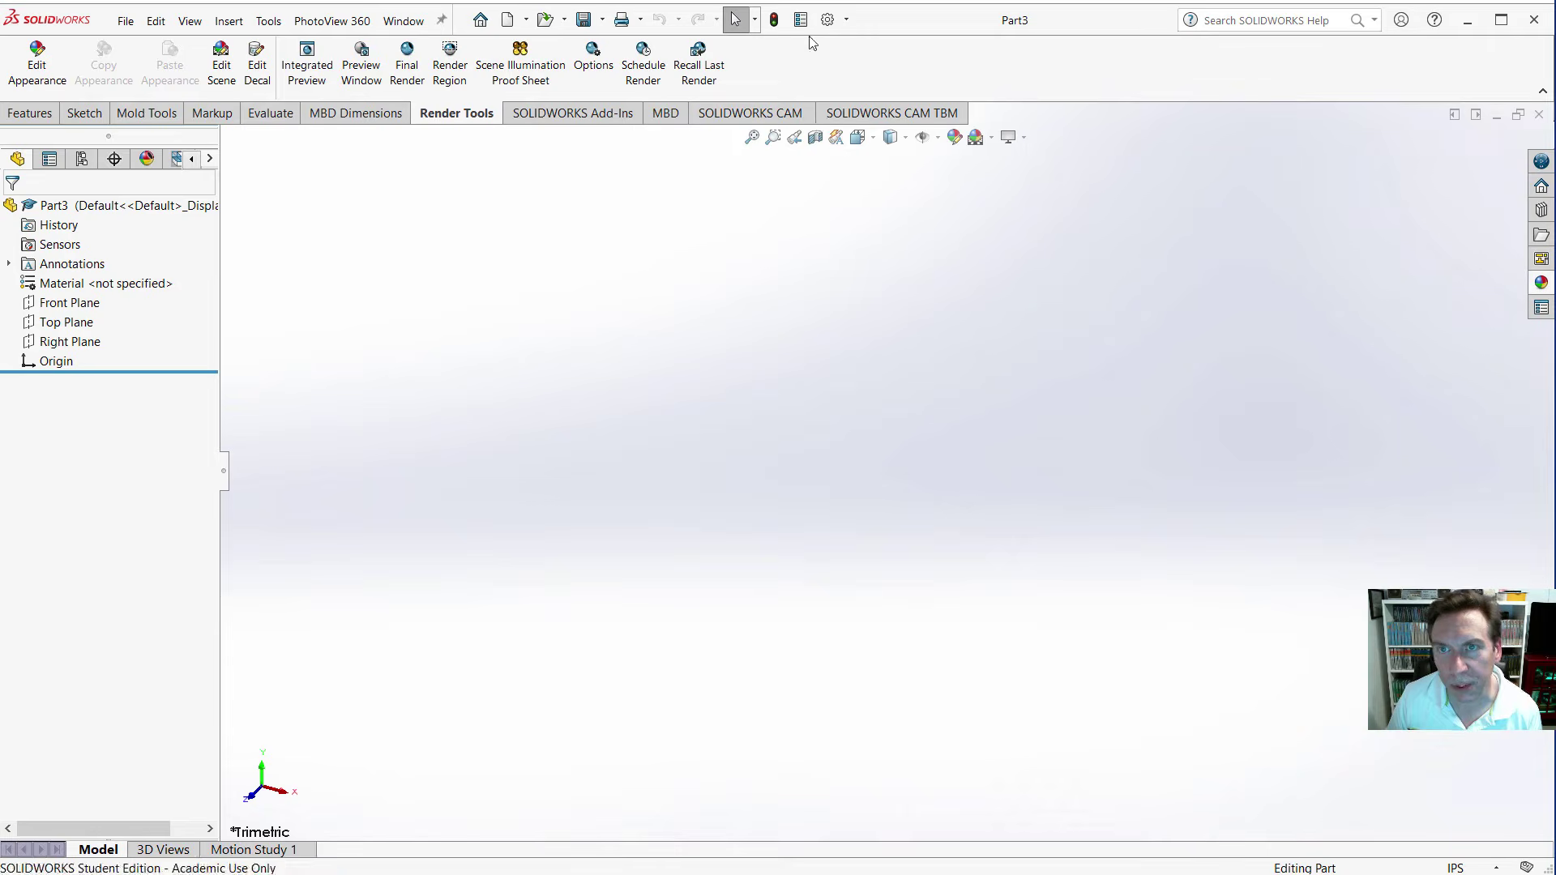
# Set the document's basic length units to three decimal places (.123) under the IPS unit system.
pyautogui.click(825, 22)
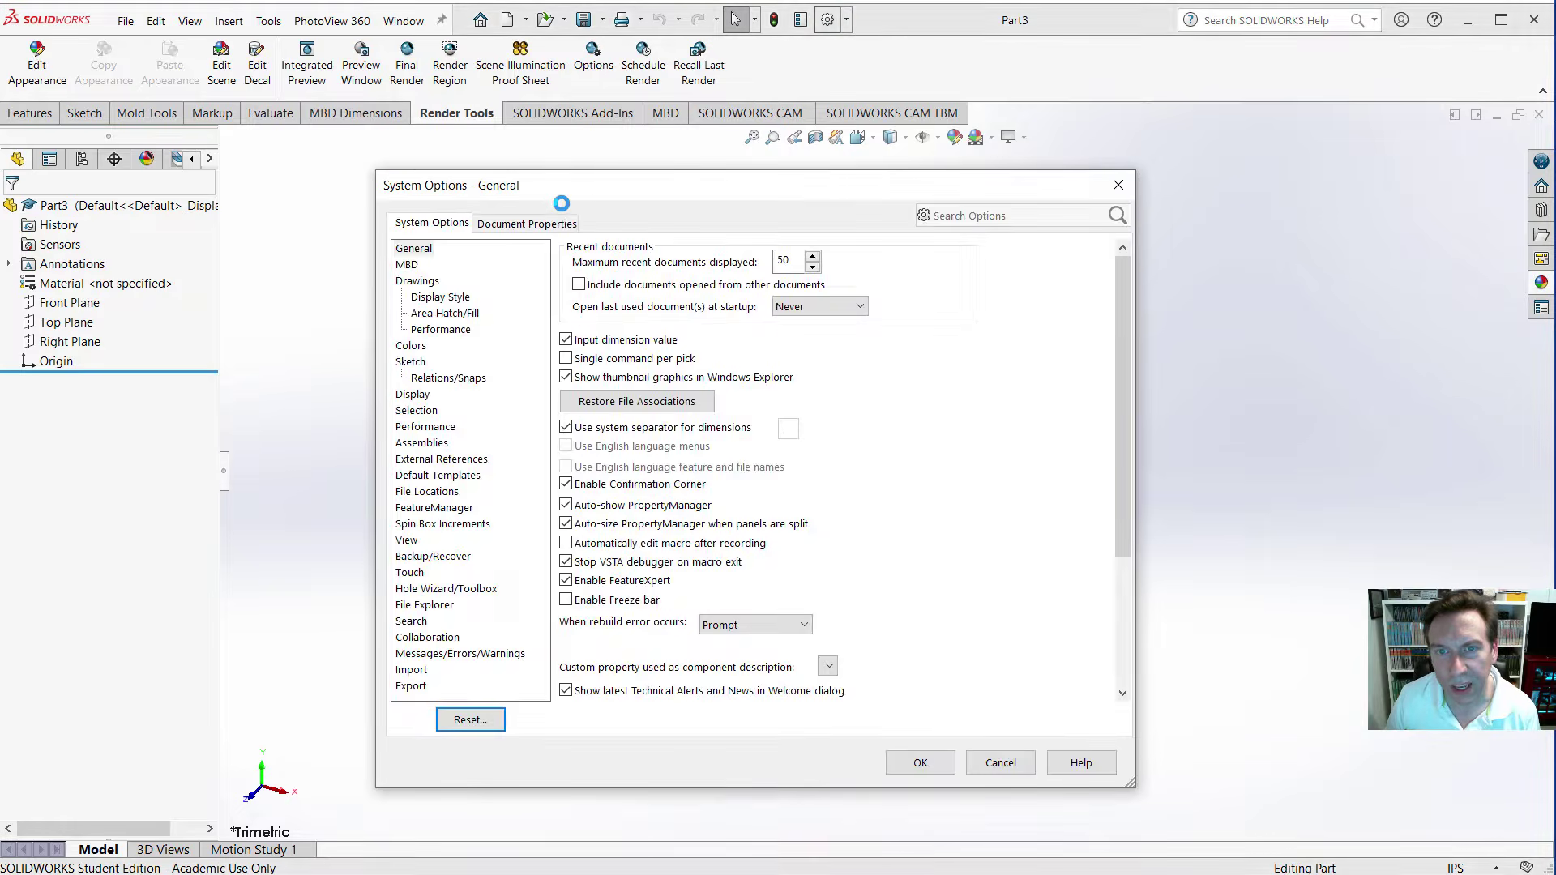
pyautogui.click(549, 222)
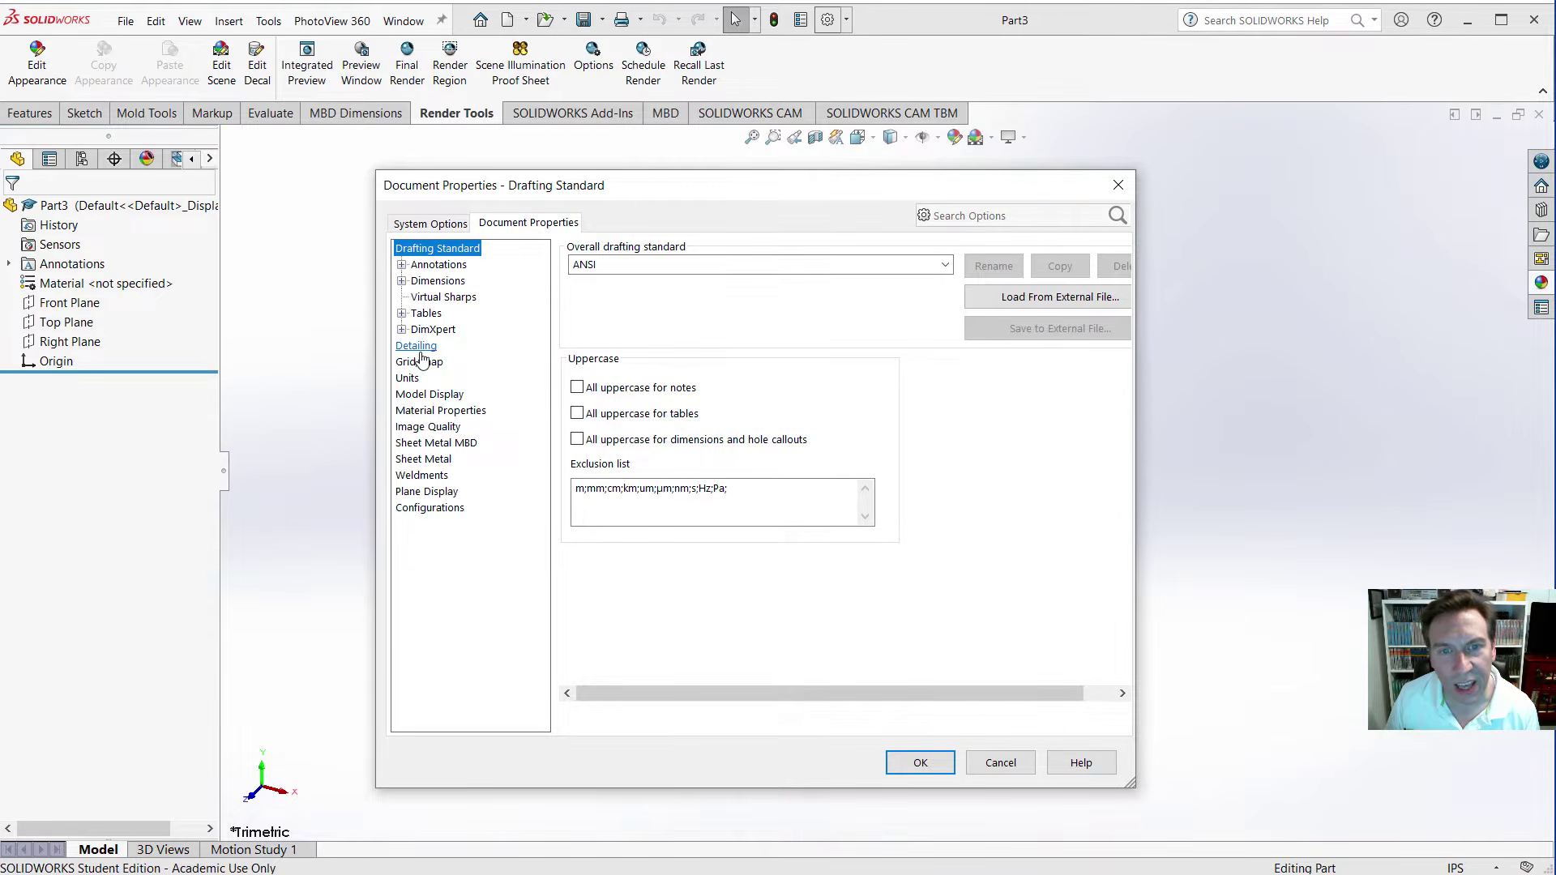
pyautogui.click(406, 381)
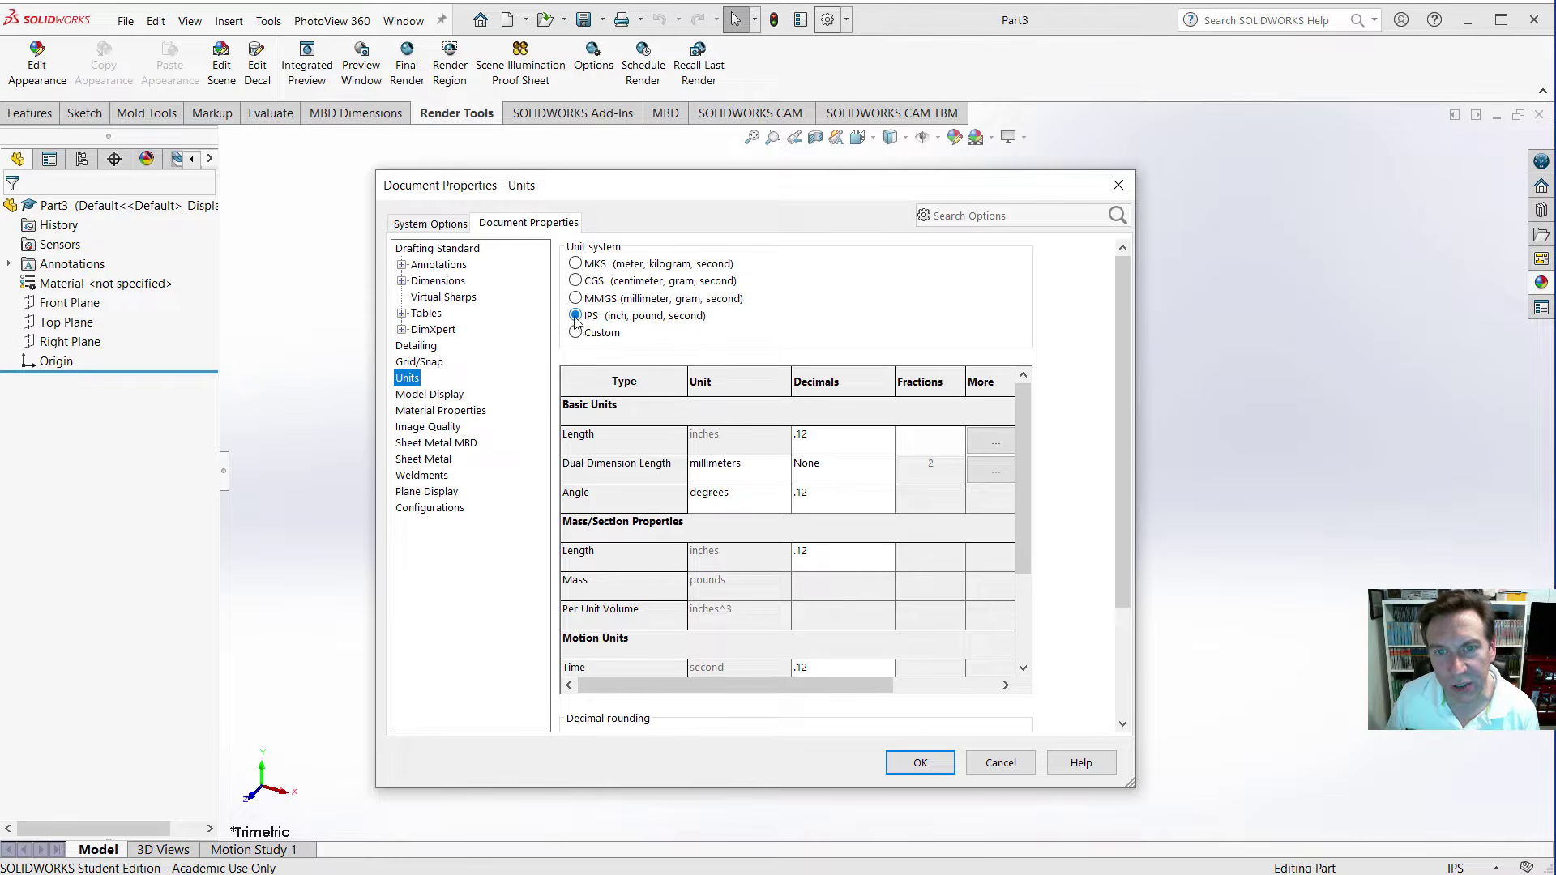
pyautogui.click(847, 446)
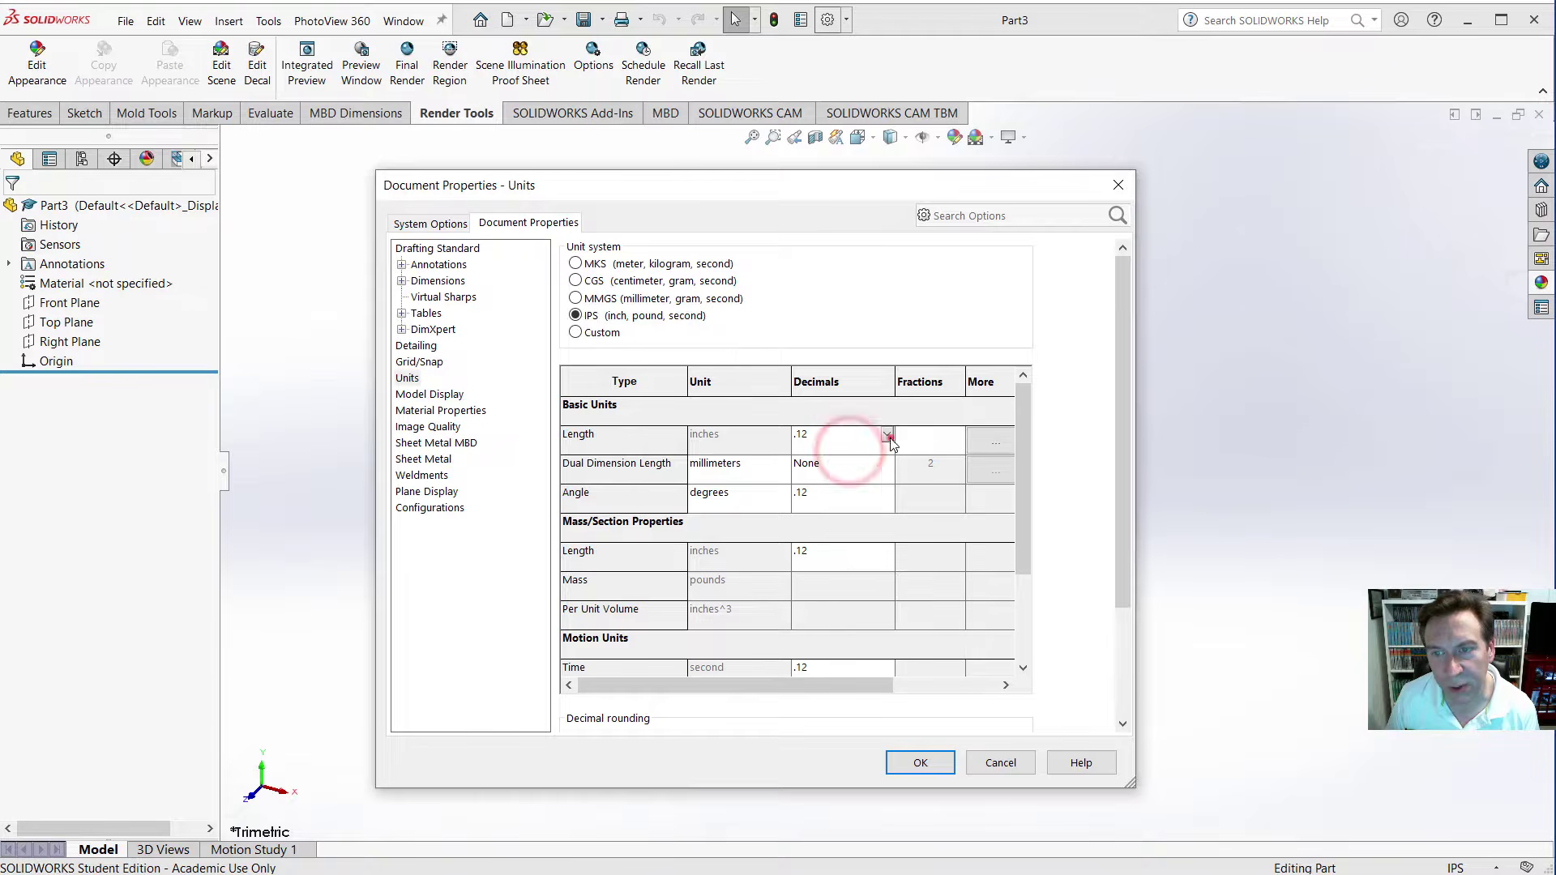
pyautogui.click(887, 435)
pyautogui.click(835, 480)
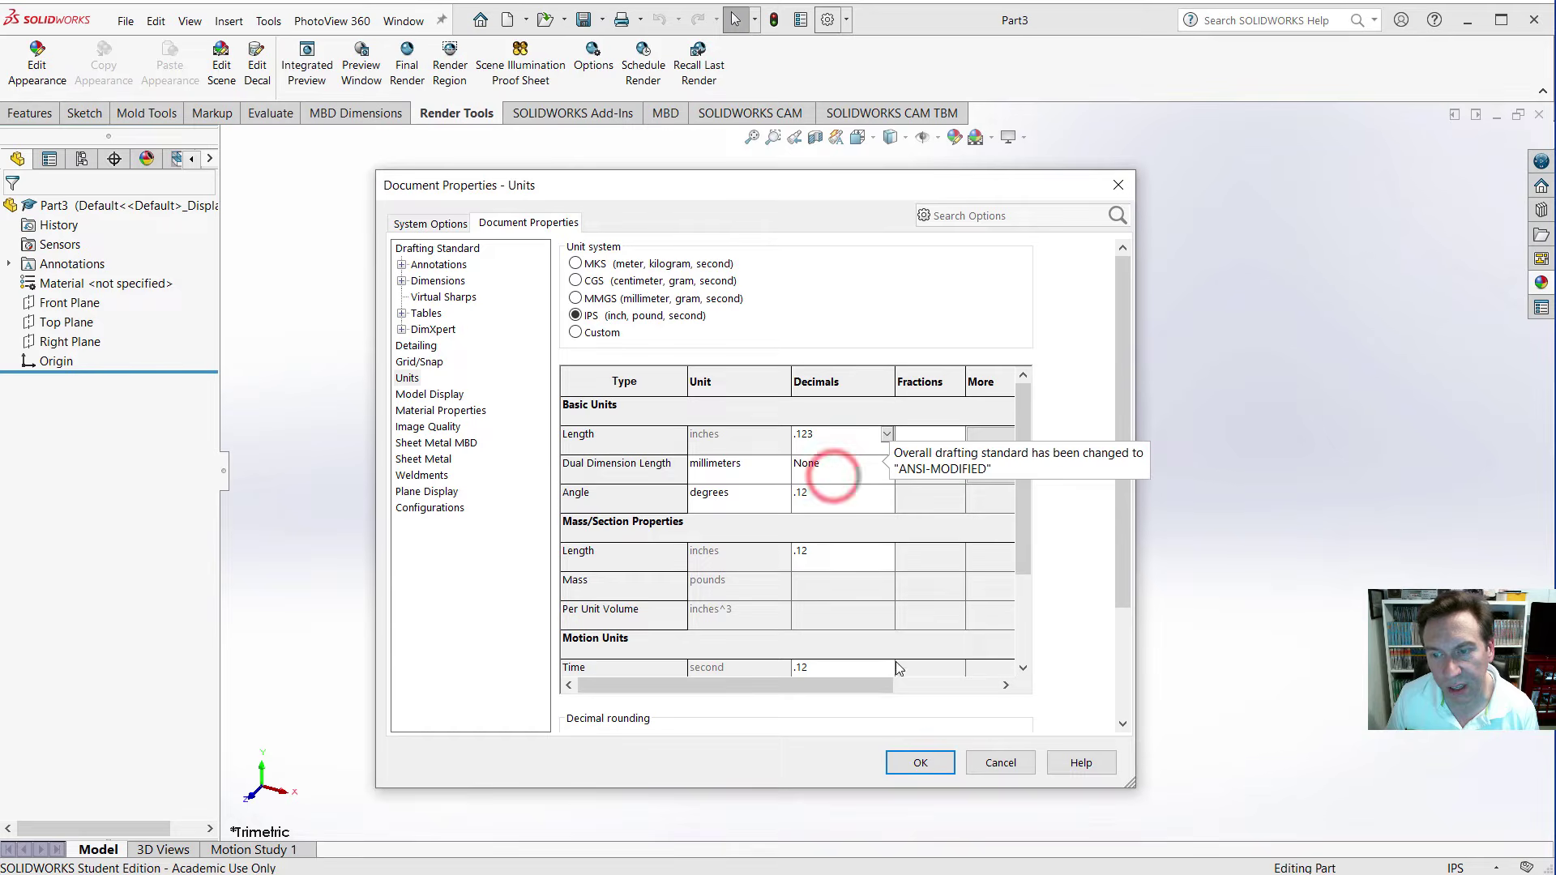
pyautogui.click(921, 762)
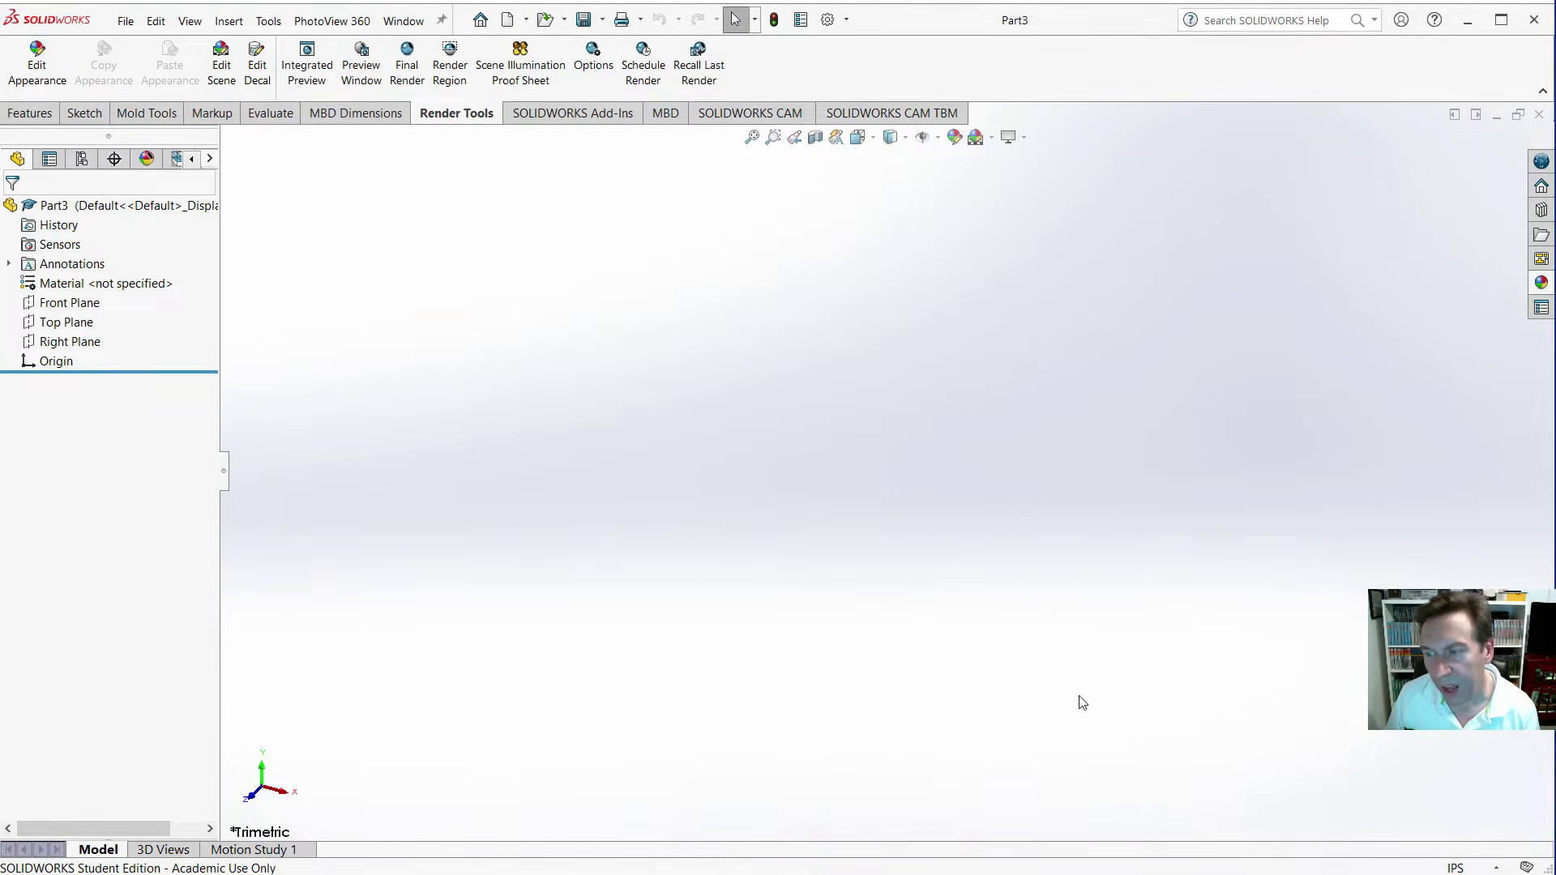
# Change the document's overall drafting standard to ISO.
pyautogui.click(1455, 868)
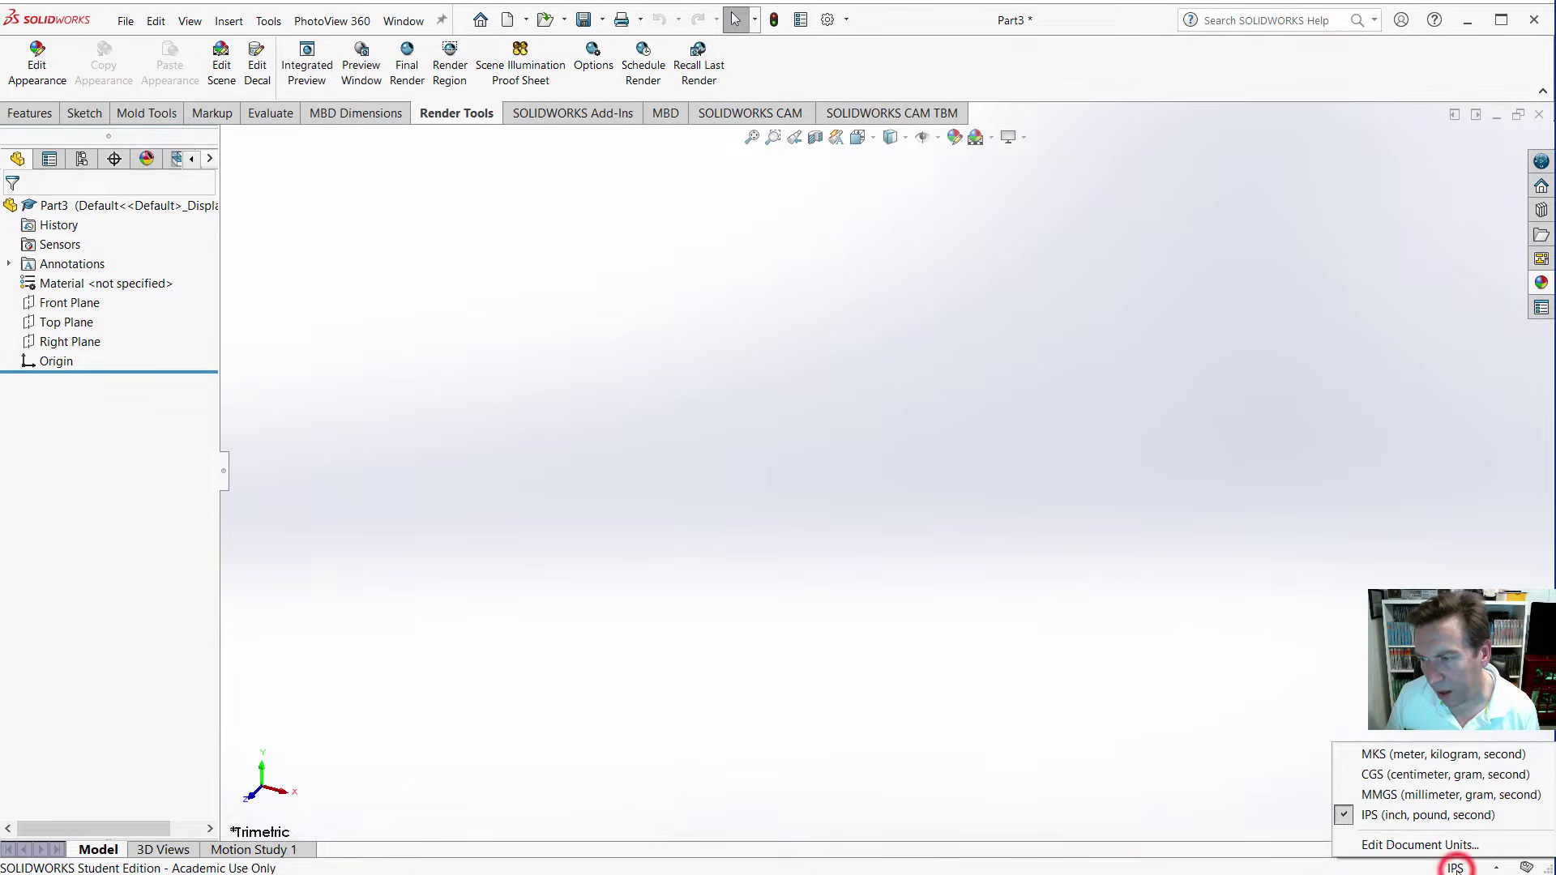
pyautogui.click(1401, 844)
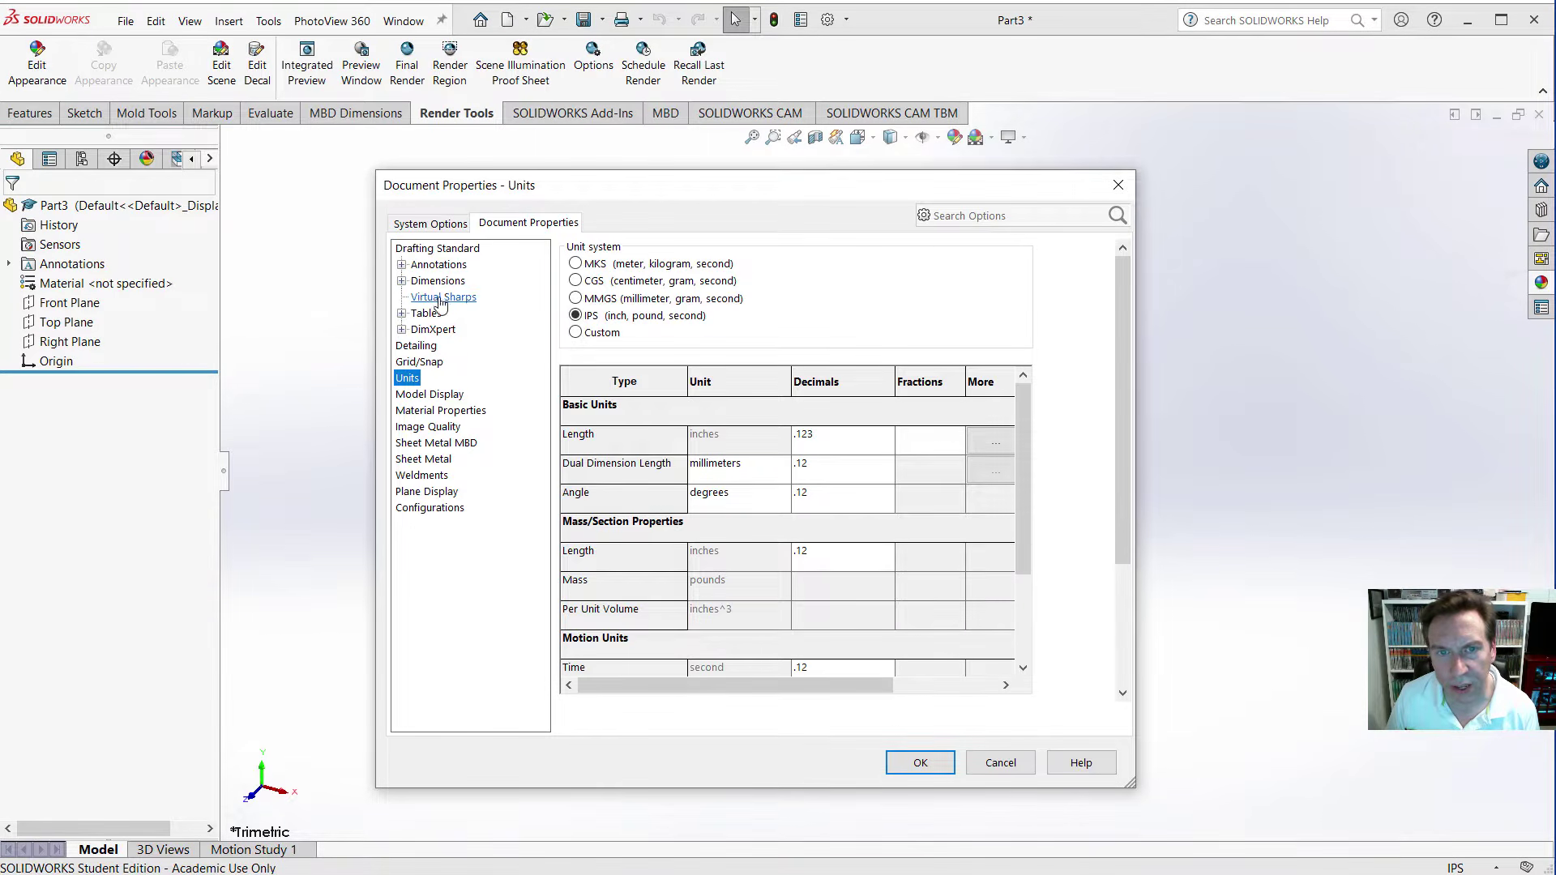
pyautogui.click(438, 248)
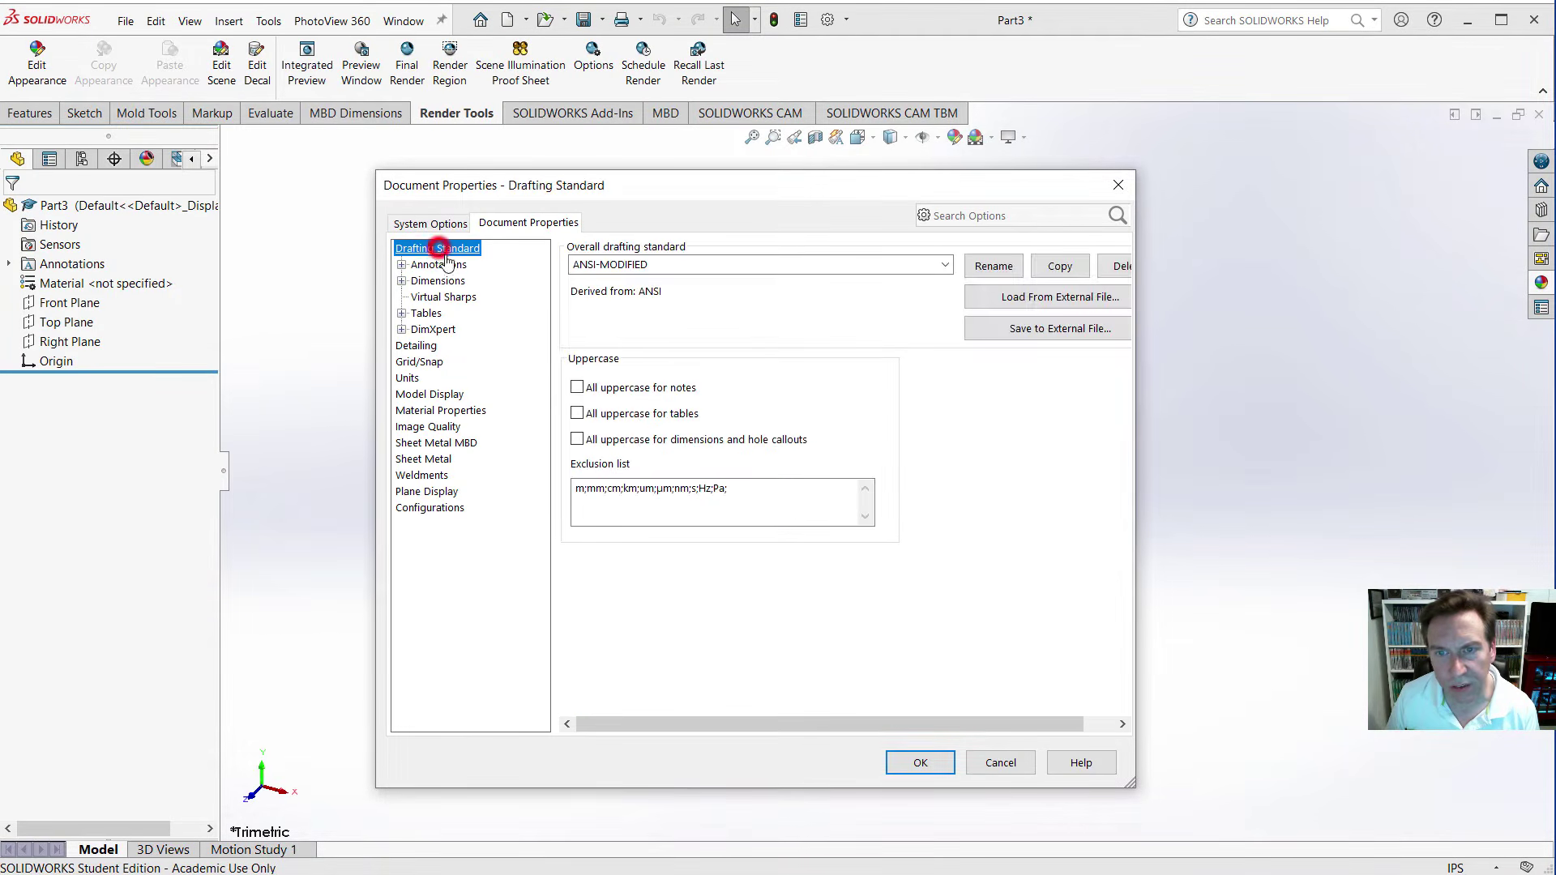
pyautogui.click(643, 267)
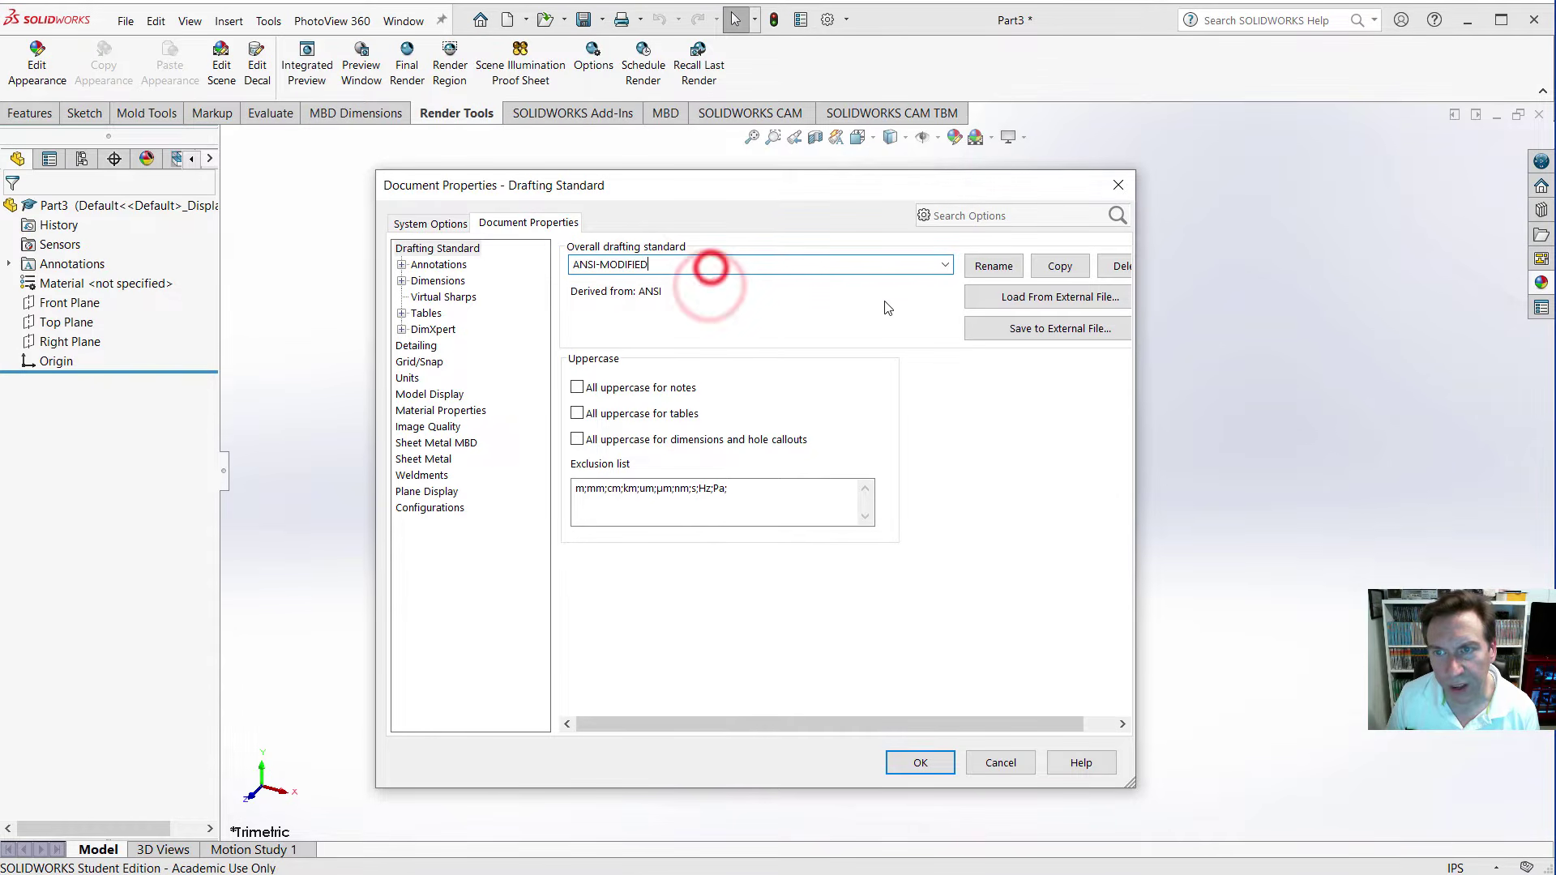
pyautogui.click(945, 265)
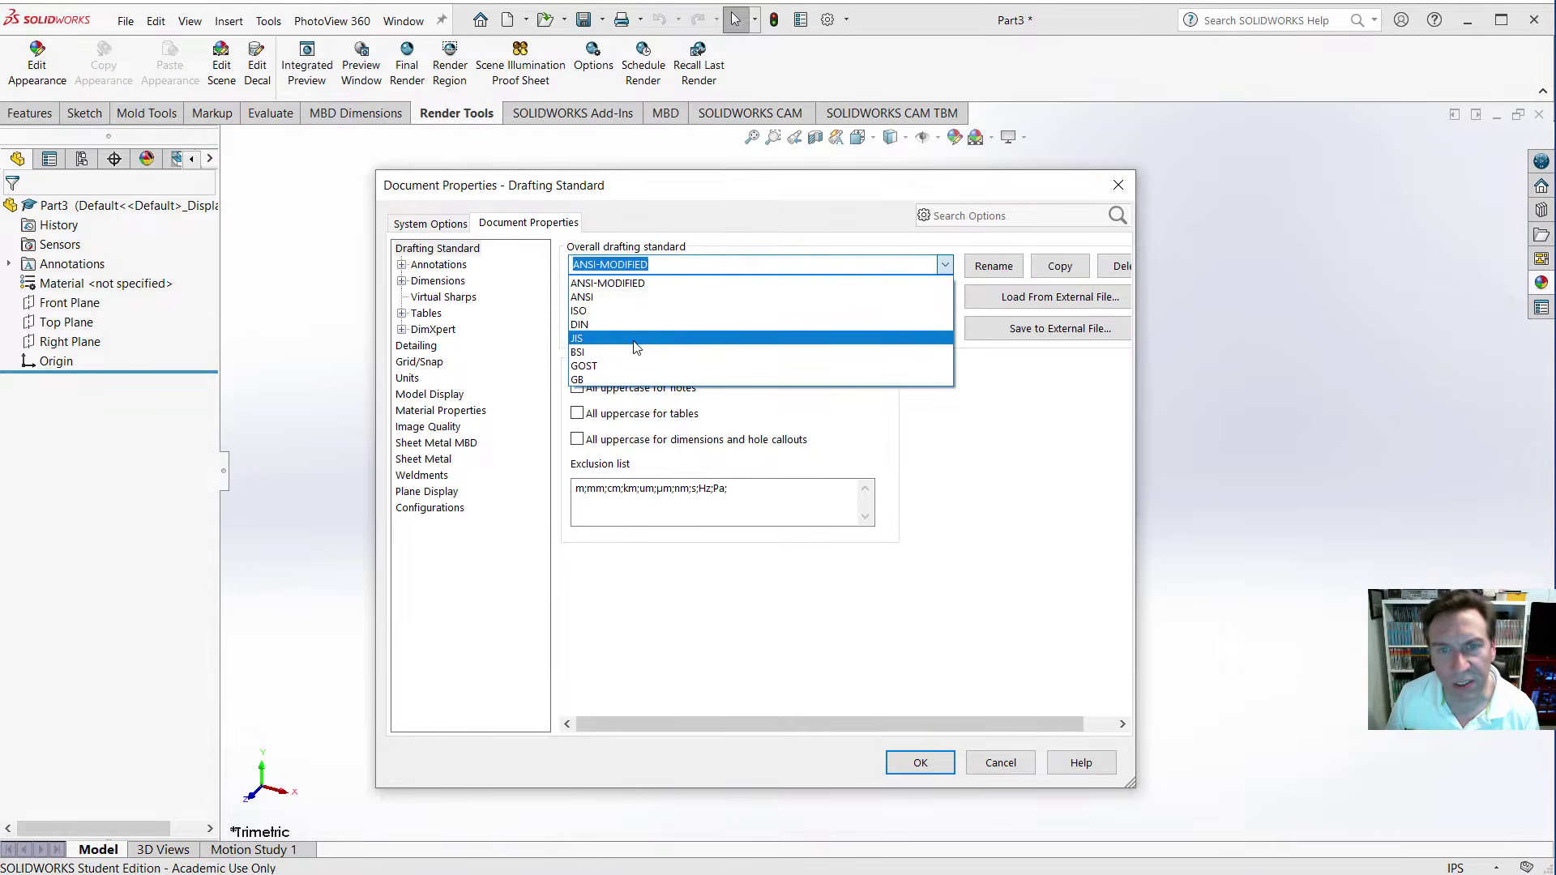
pyautogui.click(595, 312)
pyautogui.click(924, 762)
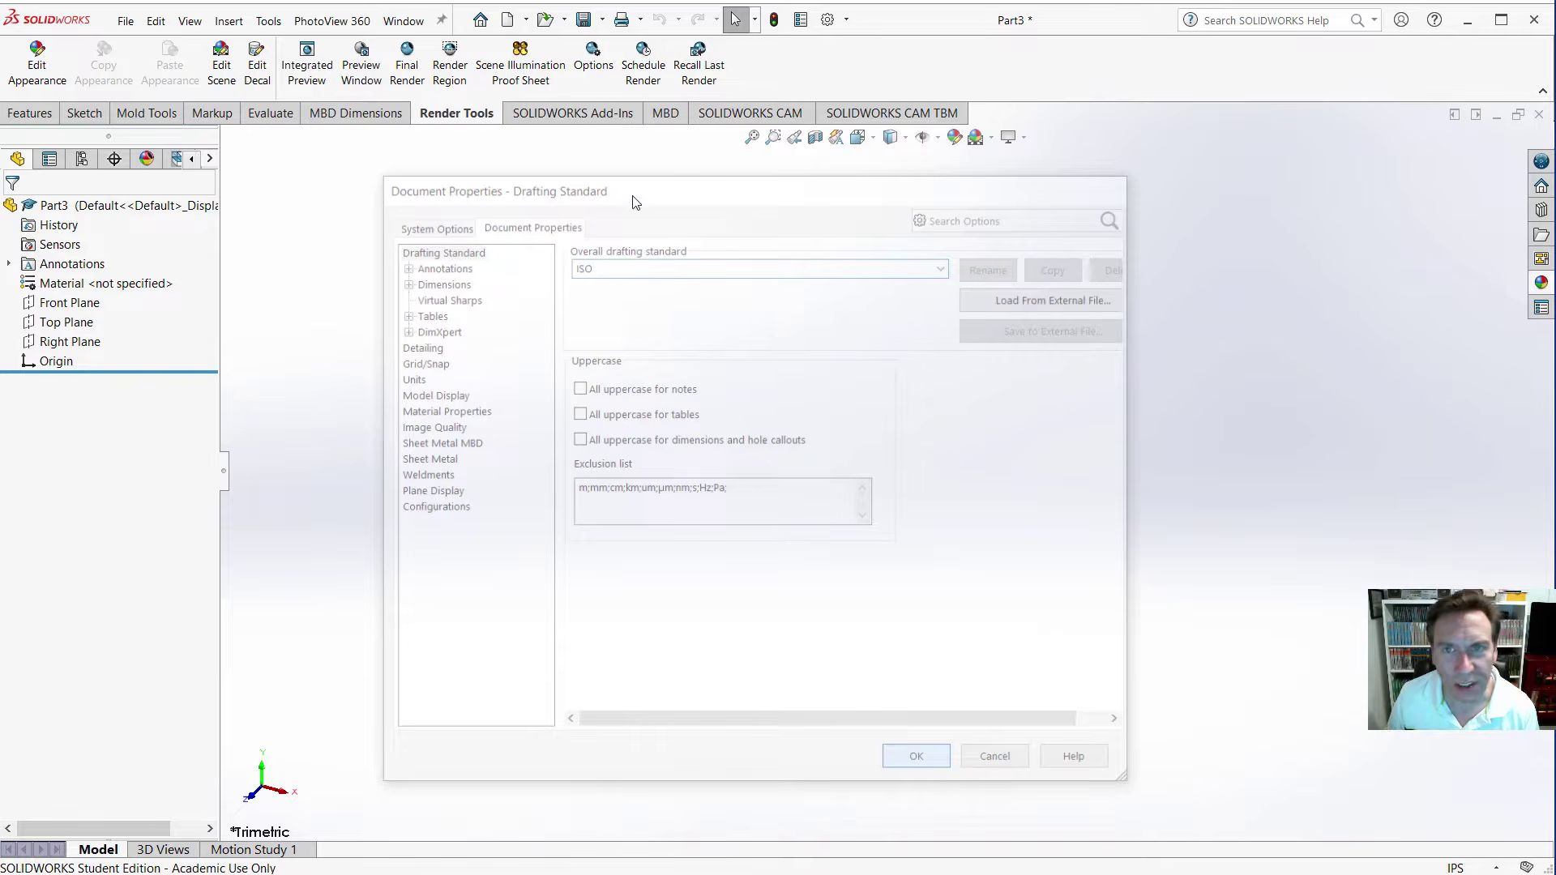
# Set the document's overall drafting standard to ANSI and check its unit settings.
pyautogui.click(827, 21)
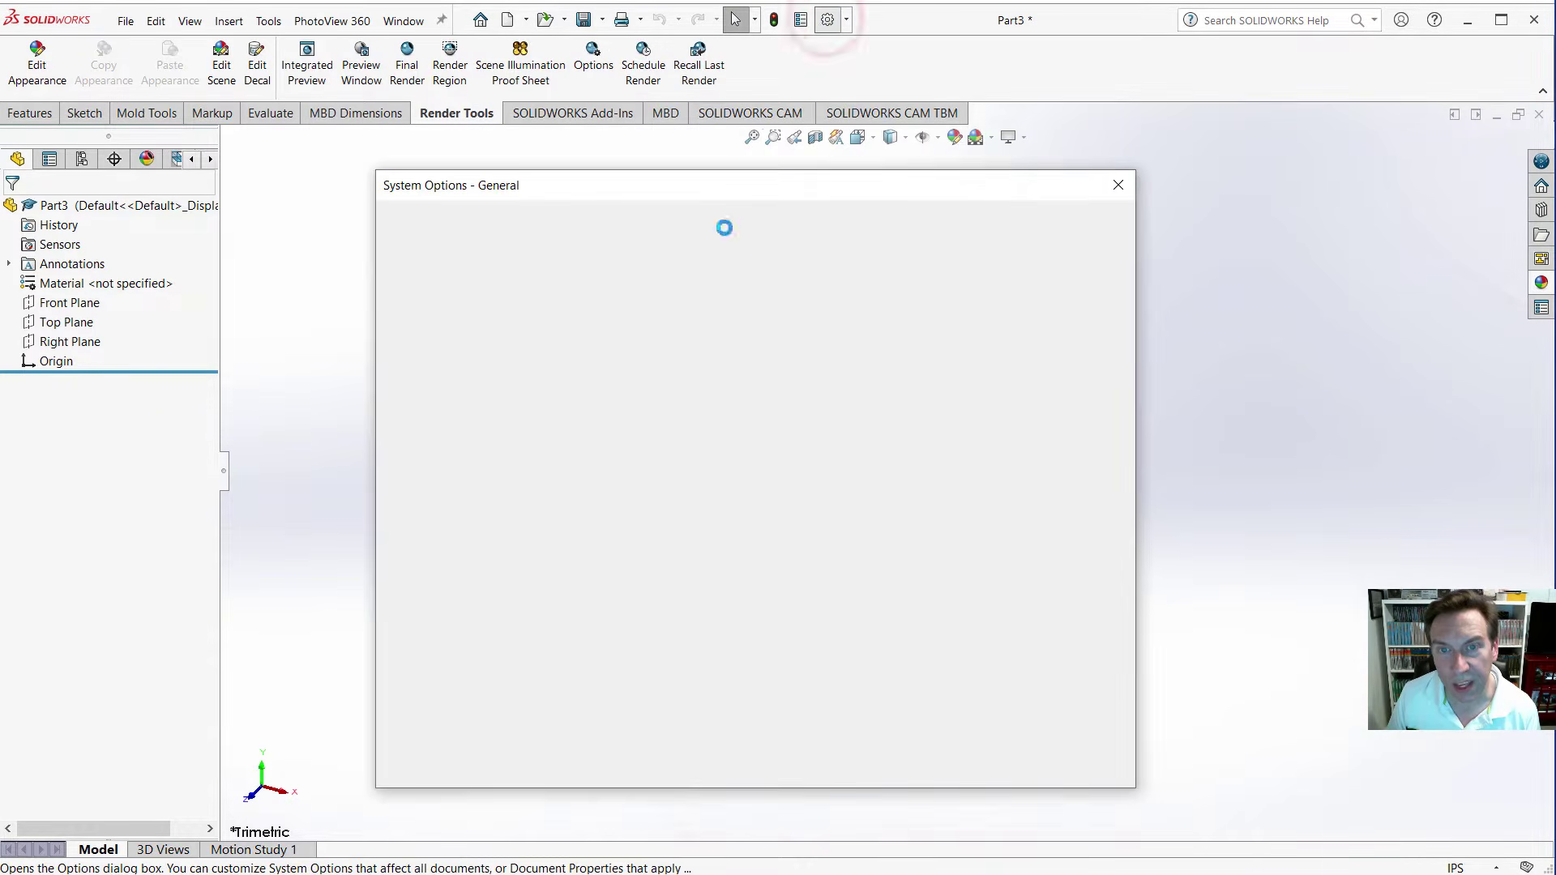
pyautogui.click(517, 223)
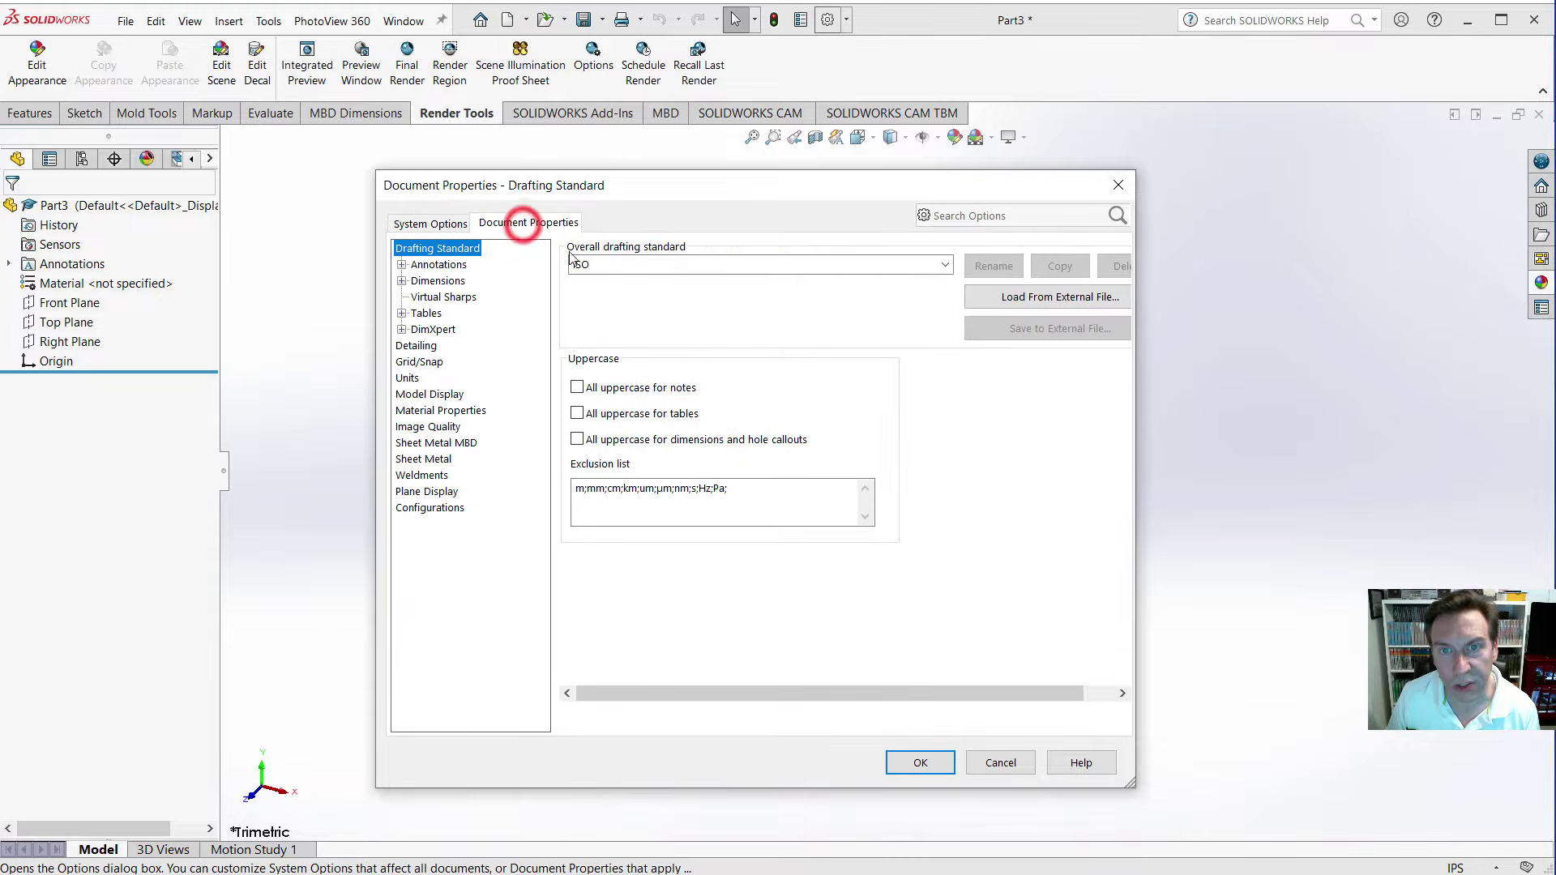
pyautogui.click(944, 266)
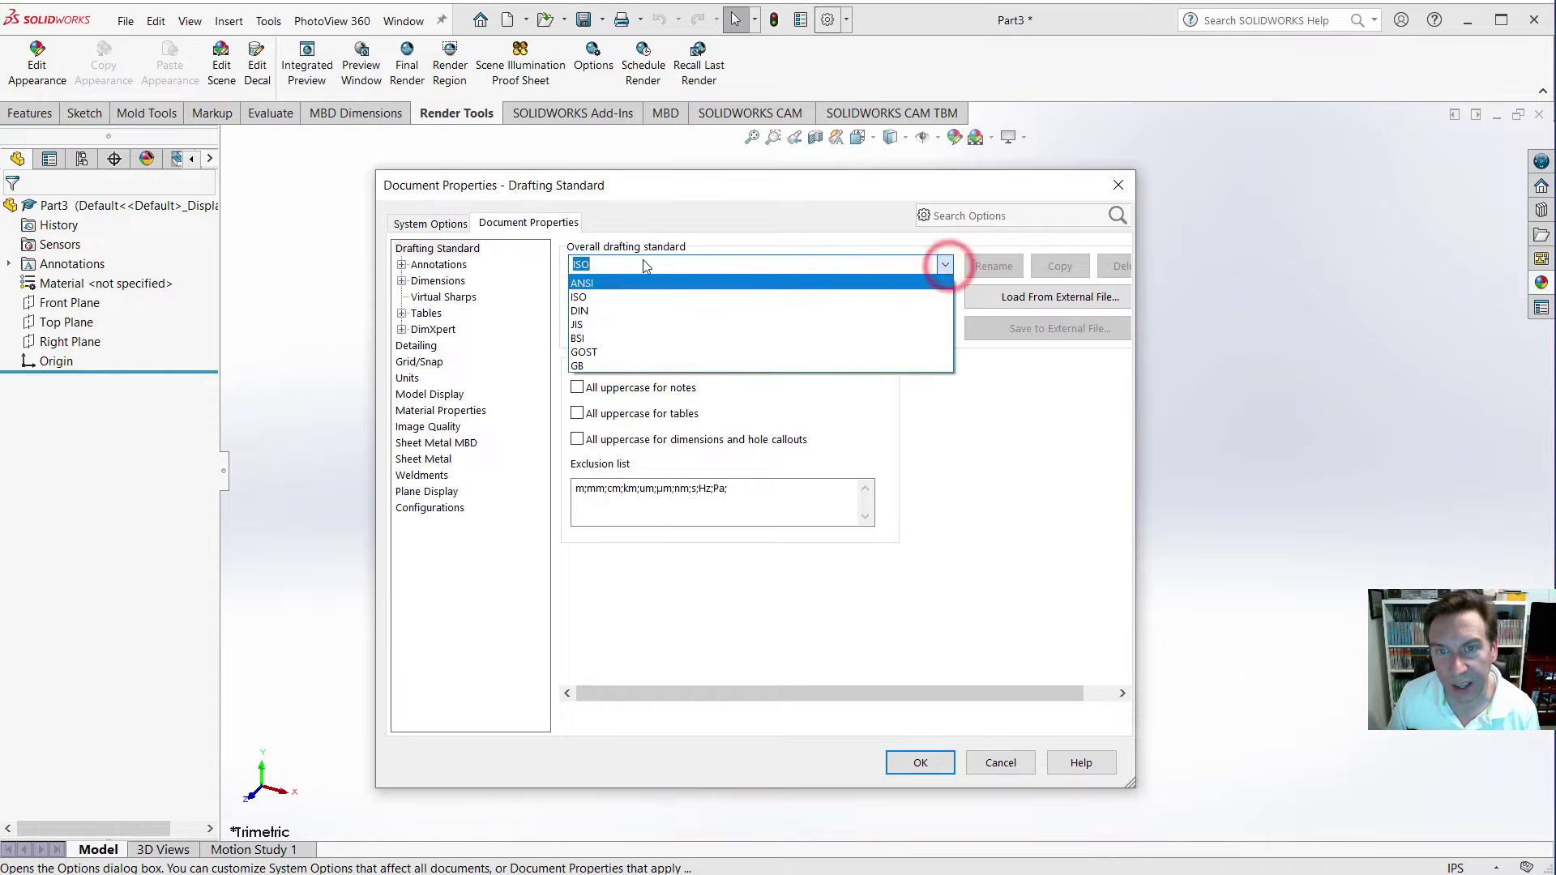
pyautogui.click(619, 280)
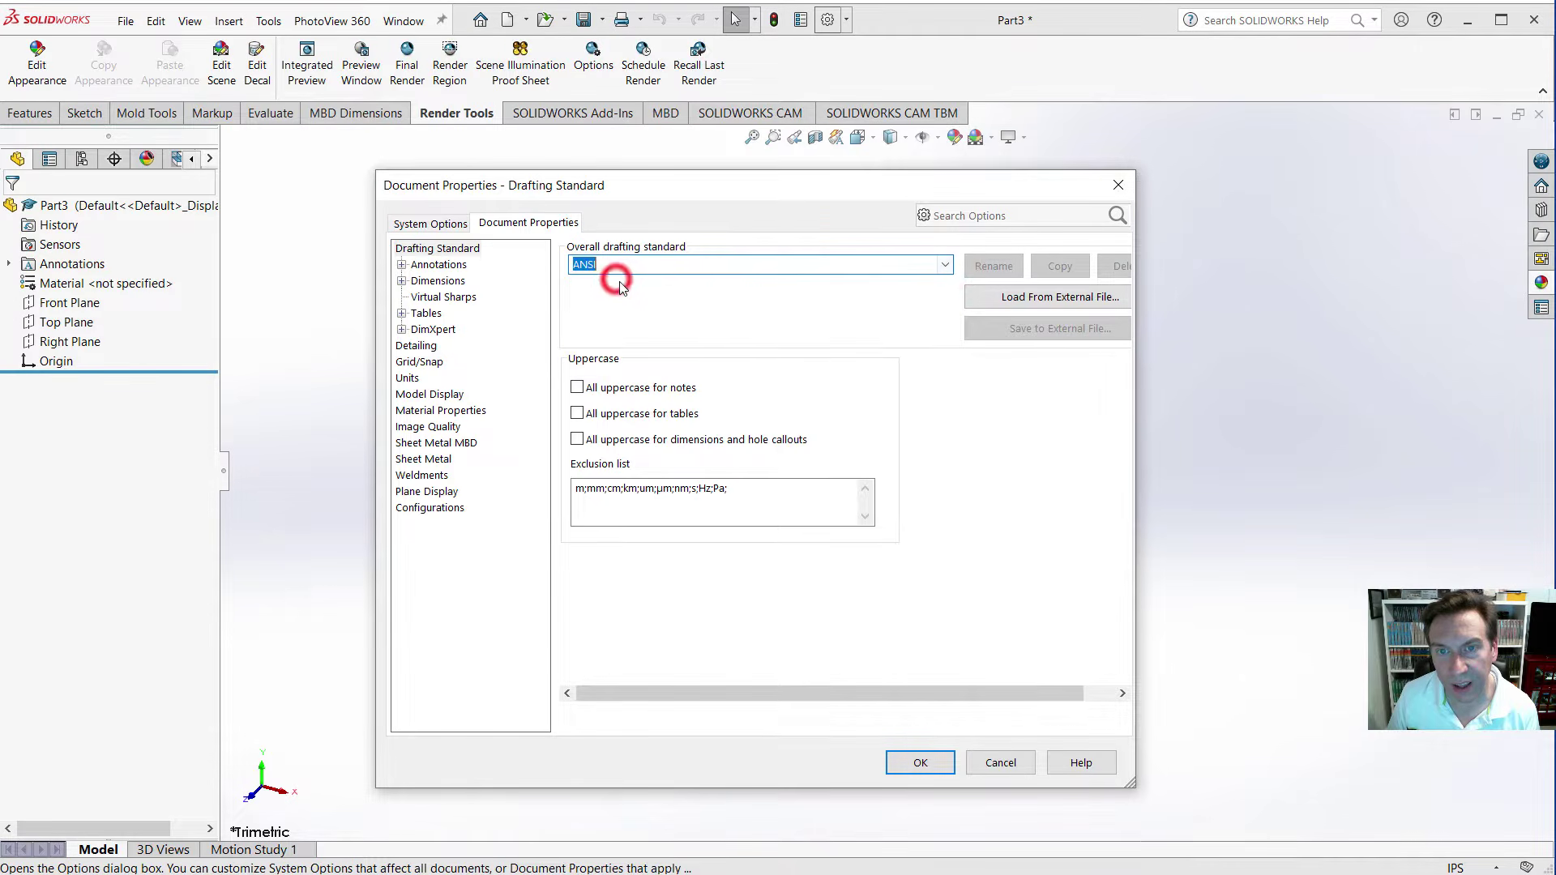
pyautogui.click(406, 378)
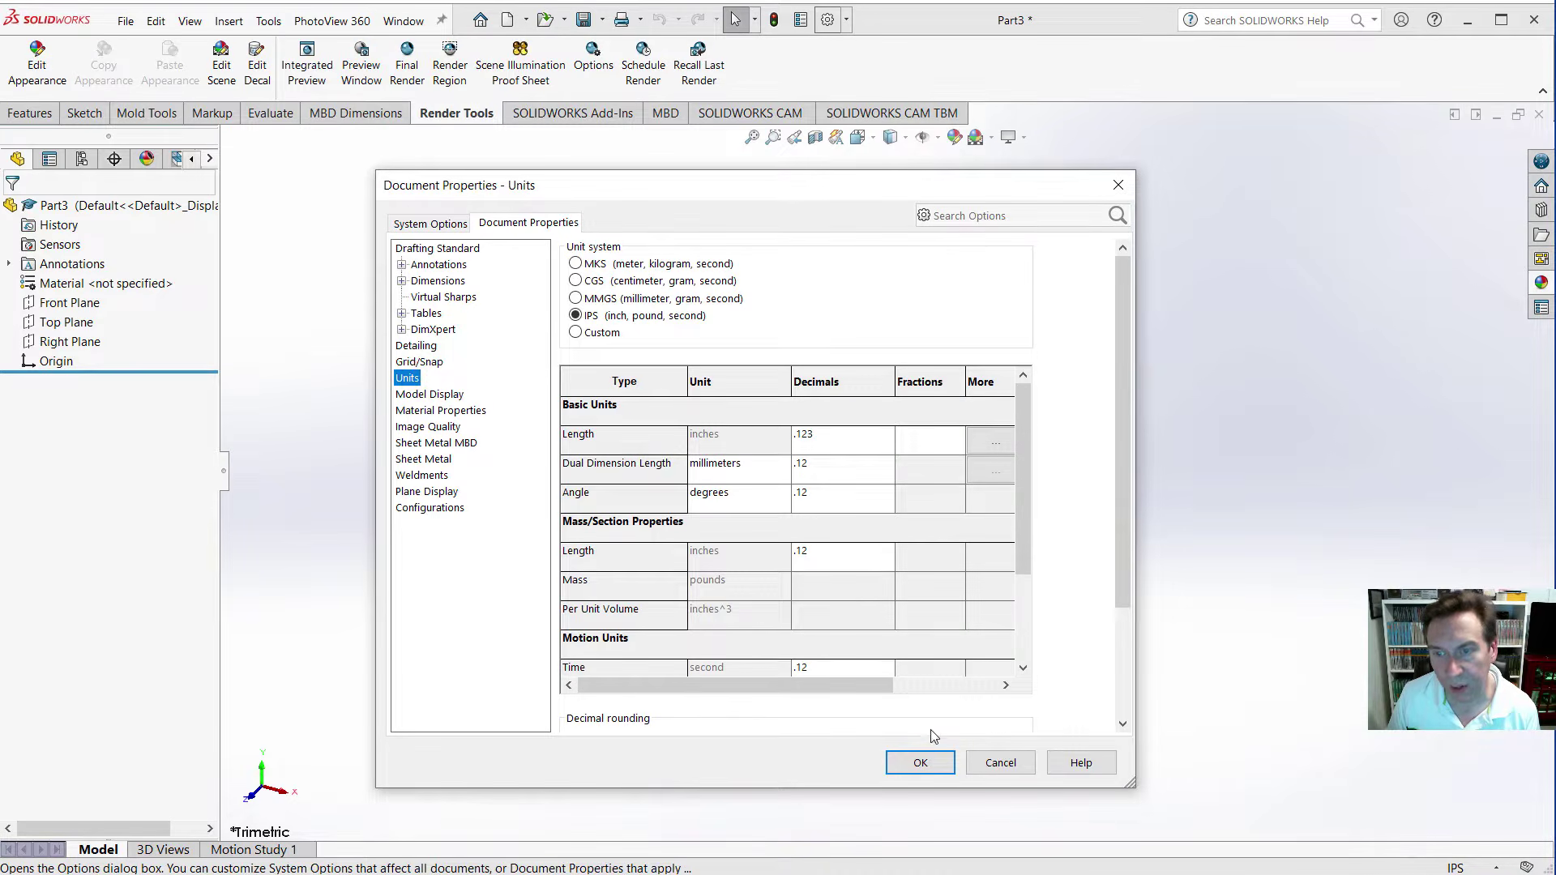
pyautogui.click(922, 764)
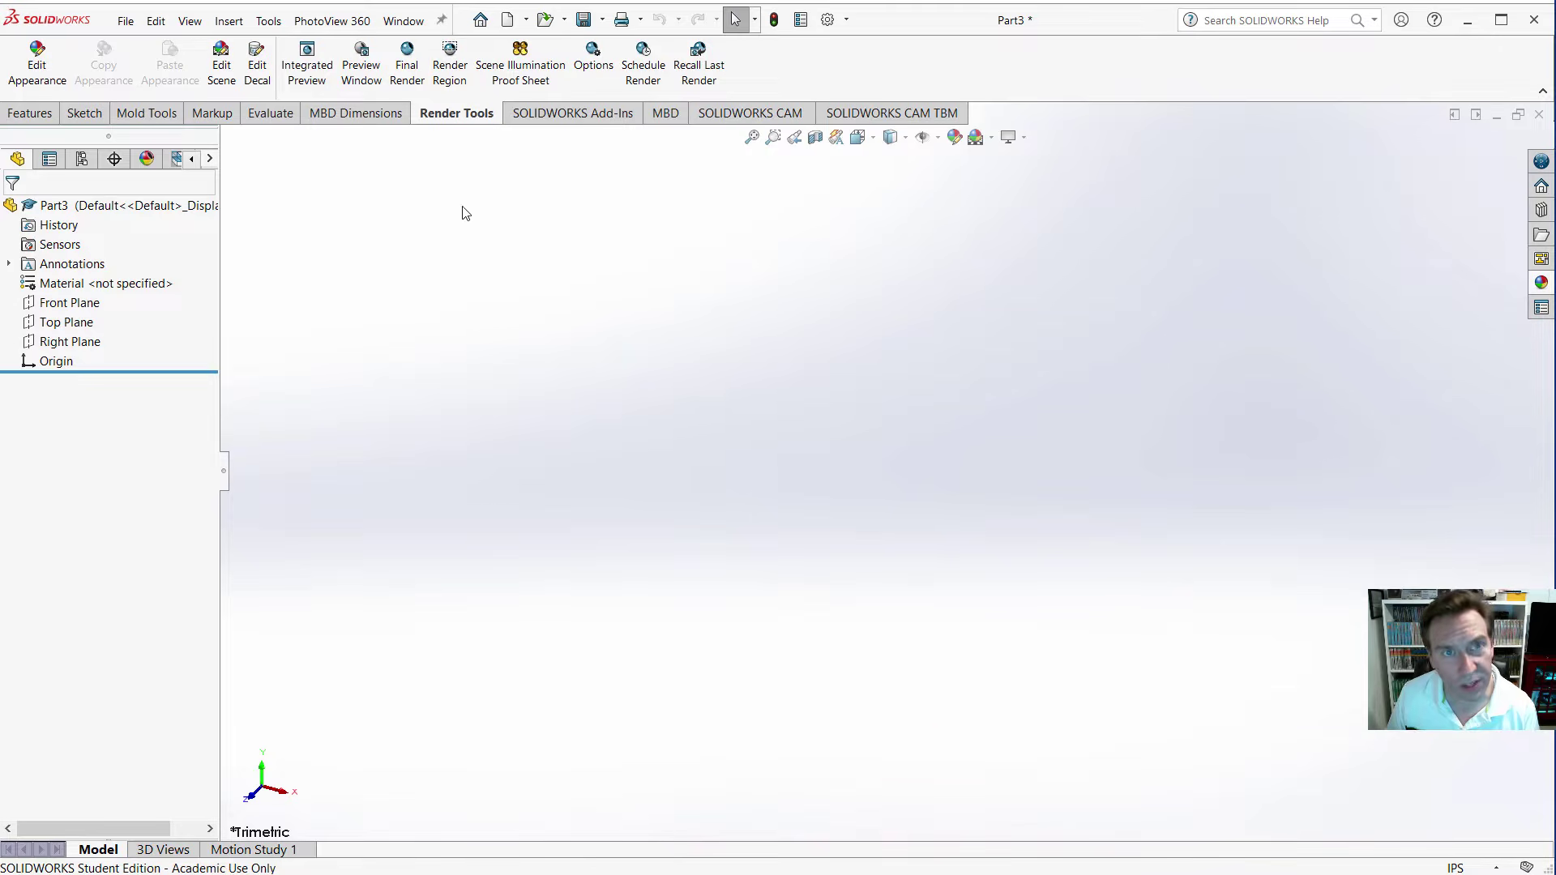
# Save the part as a Part Templates (*.prtdot) file, overwriting A_ANSI_Inch.PRTDOT in the SOLIDWORKS 2021 templates folder.
pyautogui.click(126, 20)
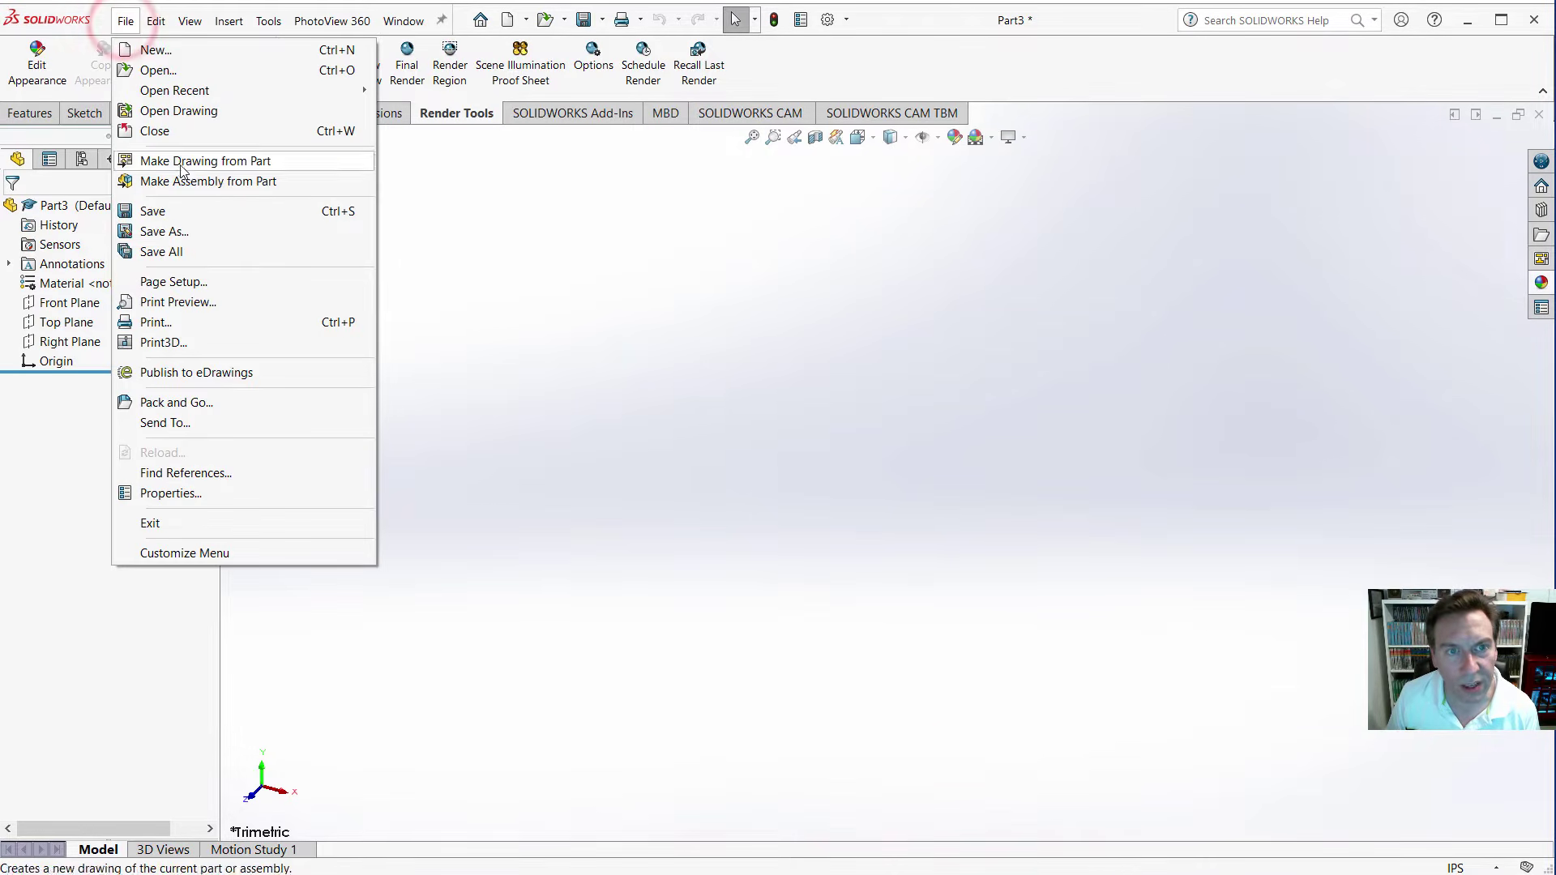
pyautogui.click(186, 234)
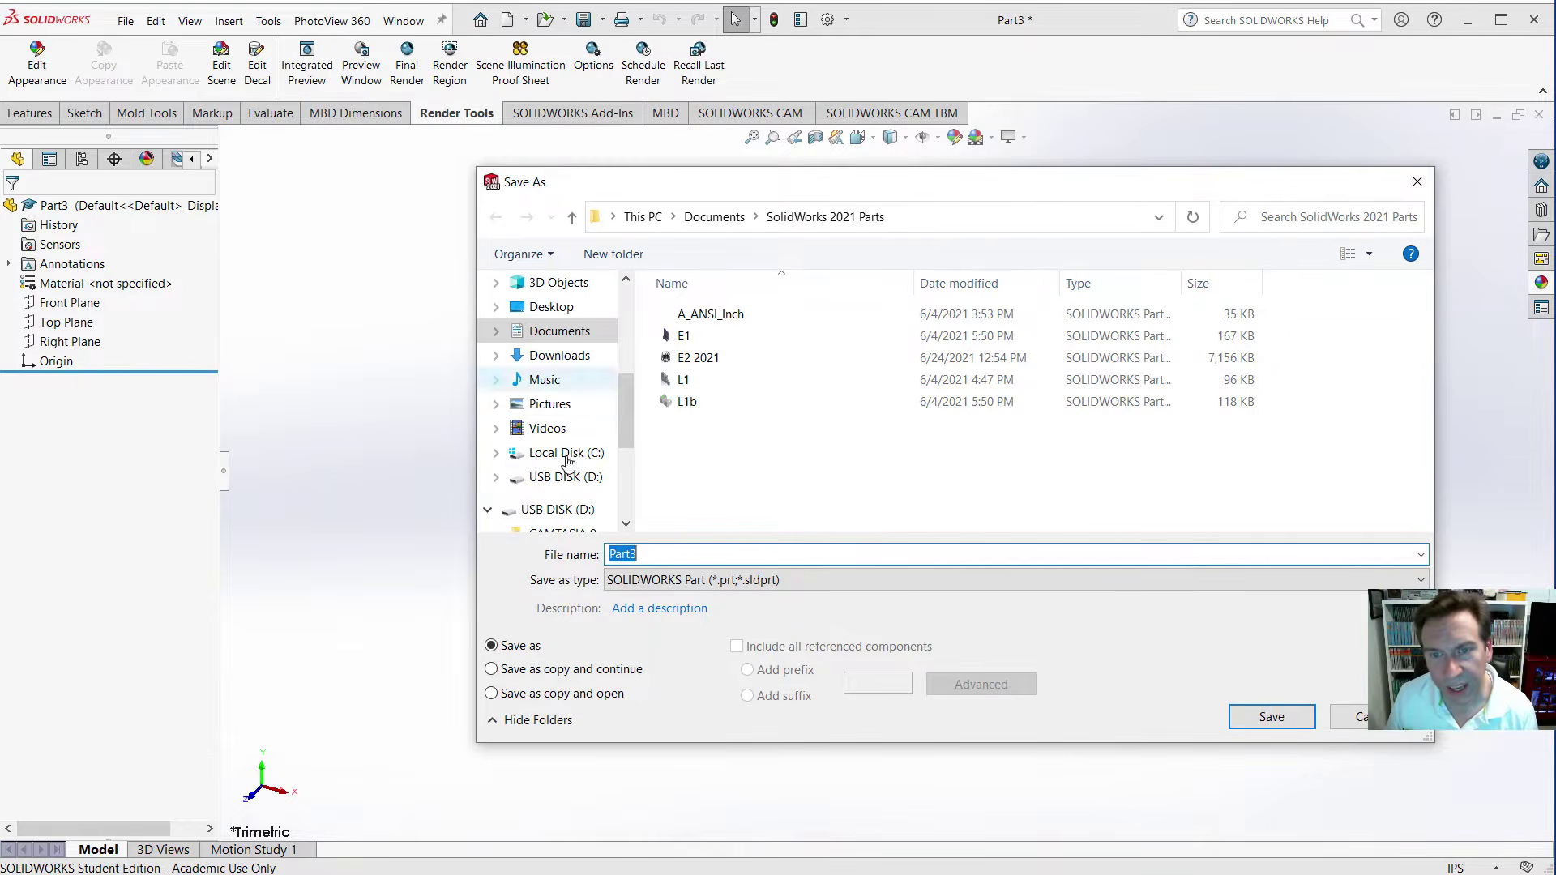
pyautogui.click(638, 582)
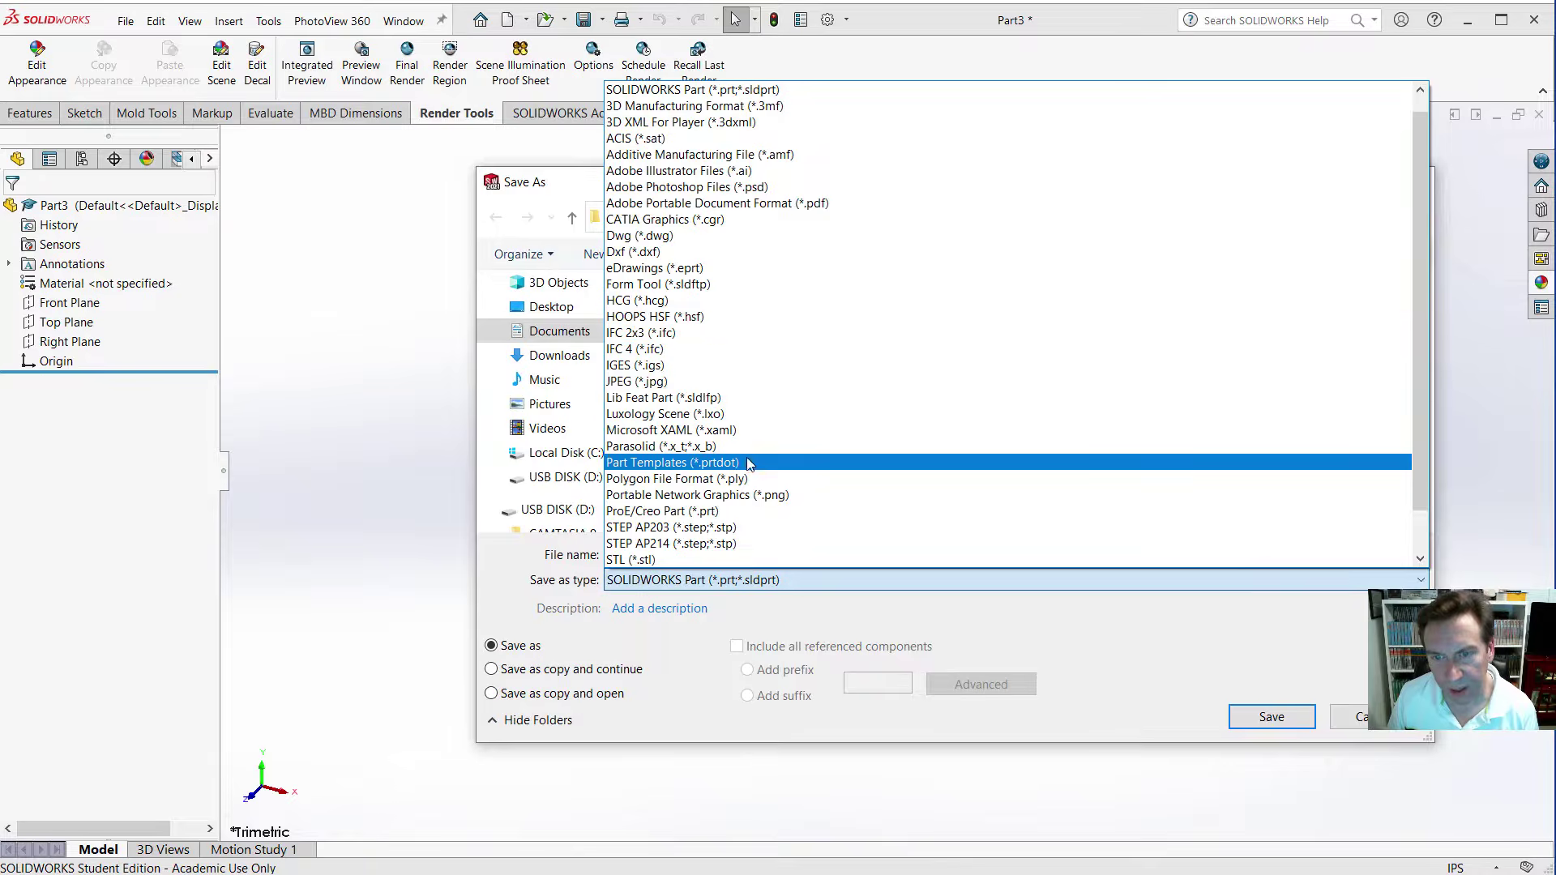
pyautogui.scroll(1, 725, 283)
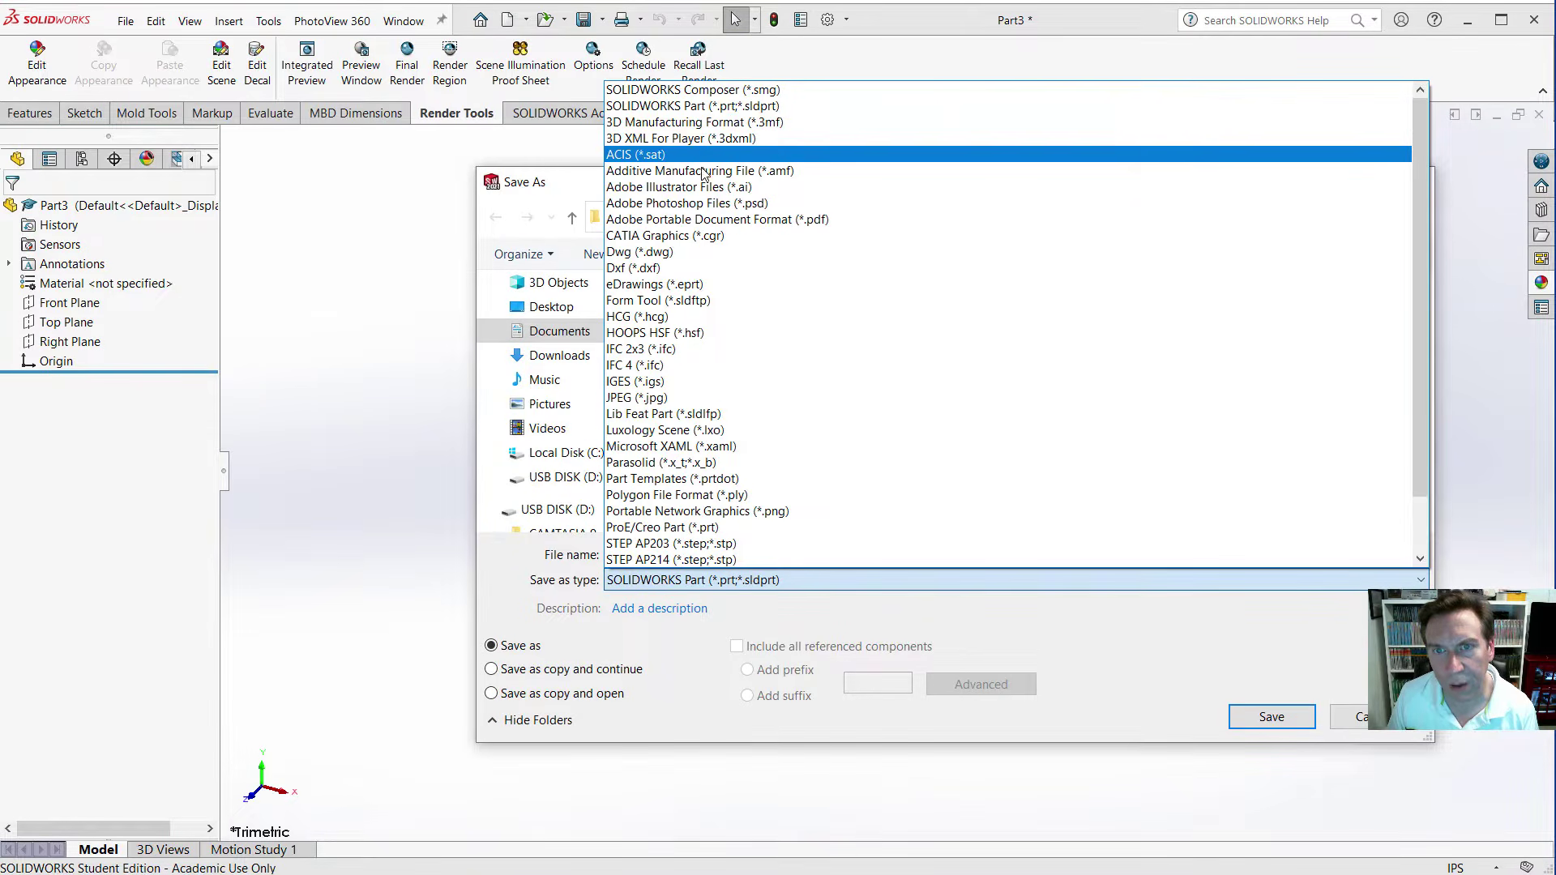
pyautogui.press('Escape')
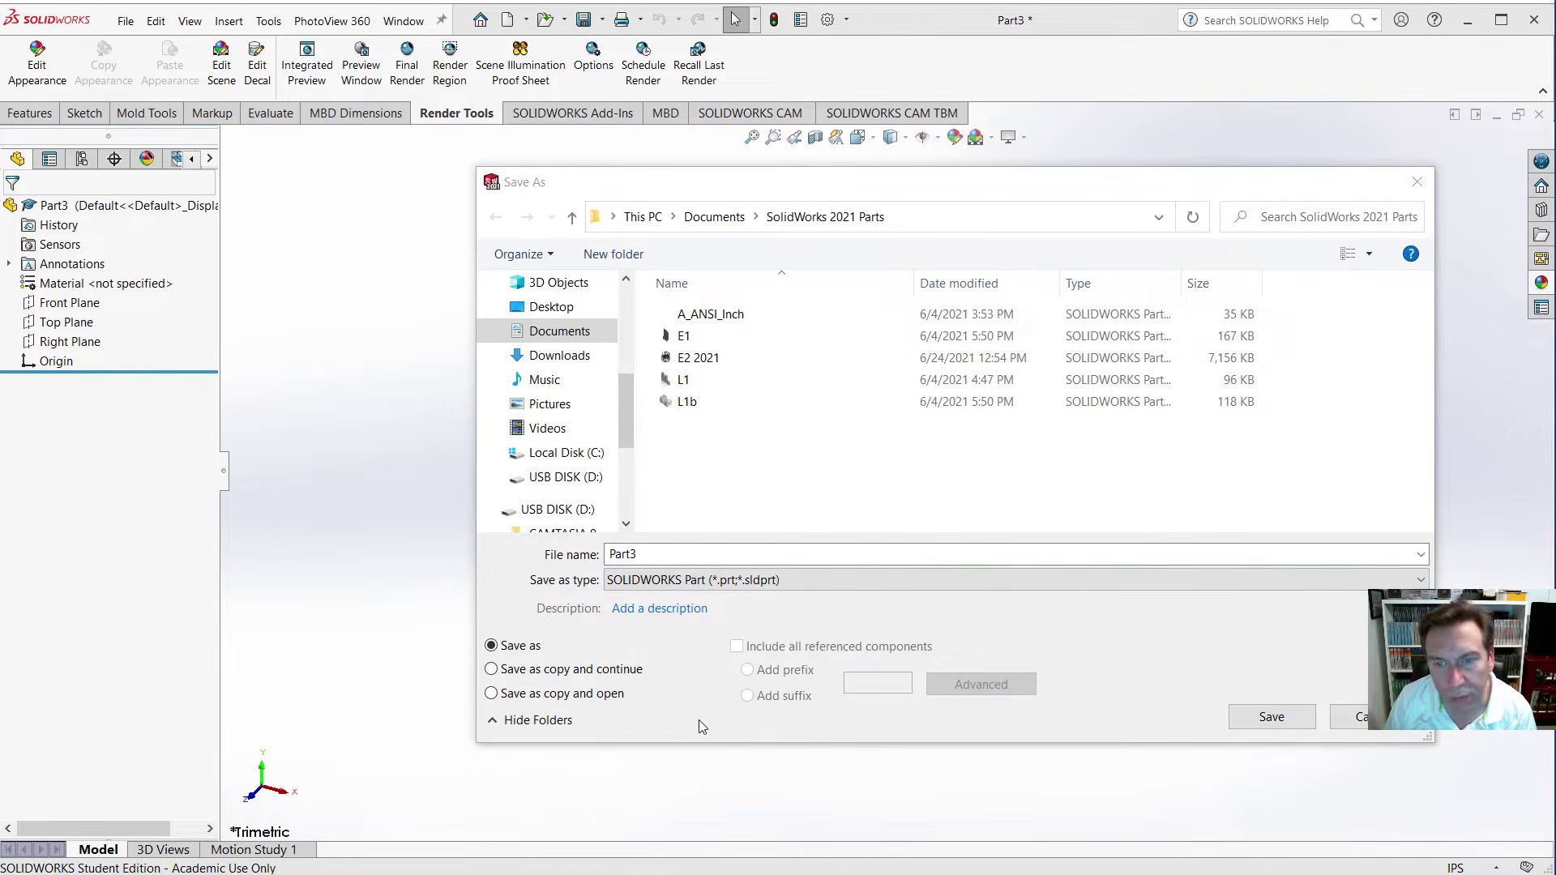
pyautogui.click(648, 580)
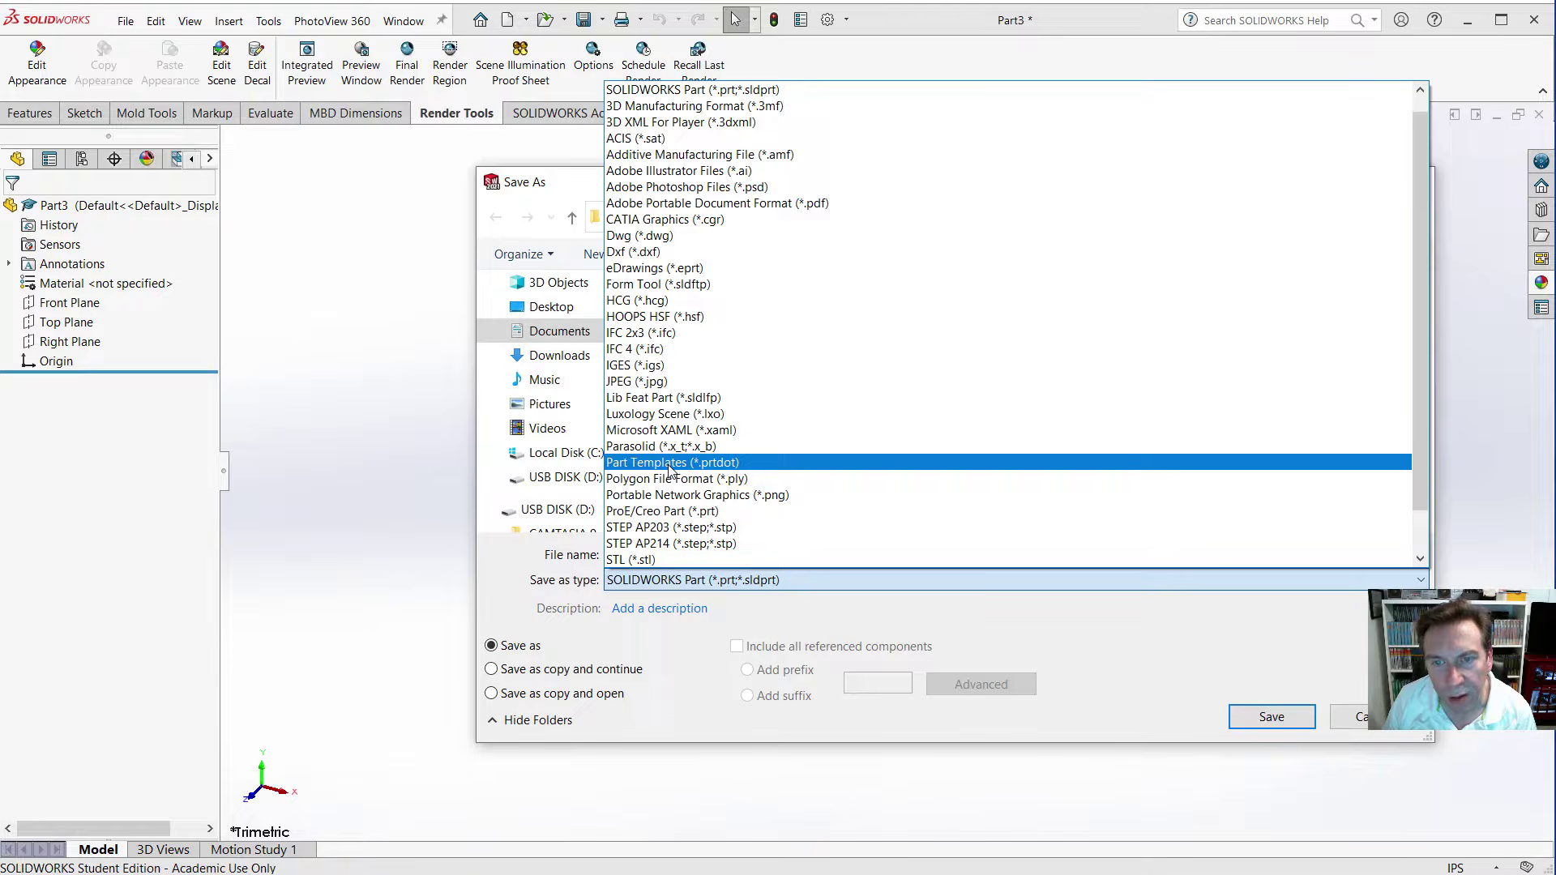
pyautogui.click(672, 463)
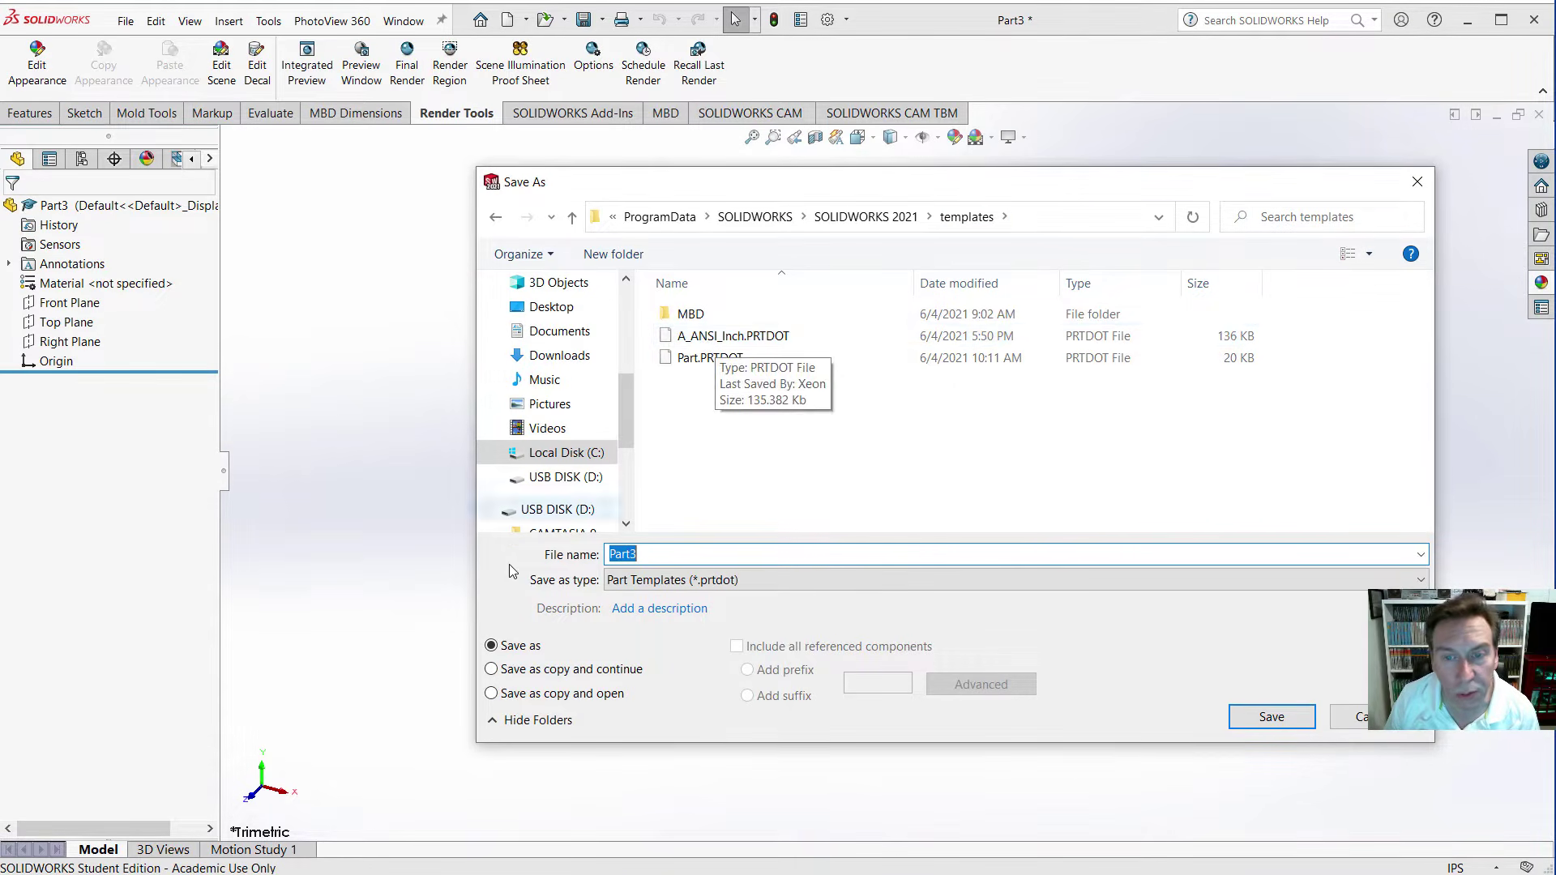
pyautogui.click(734, 335)
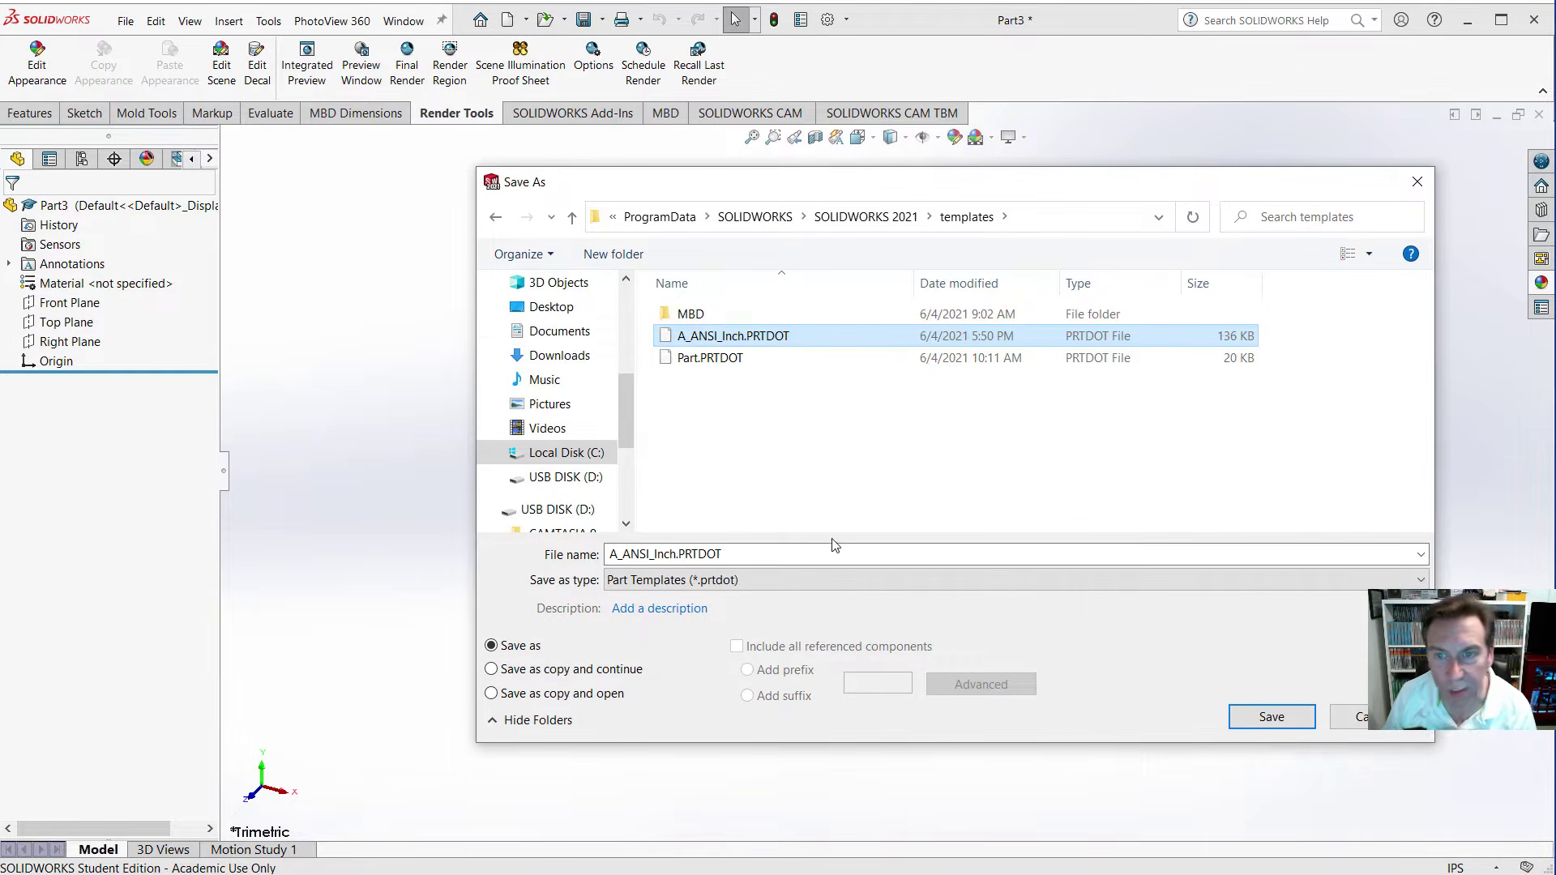
pyautogui.click(1266, 719)
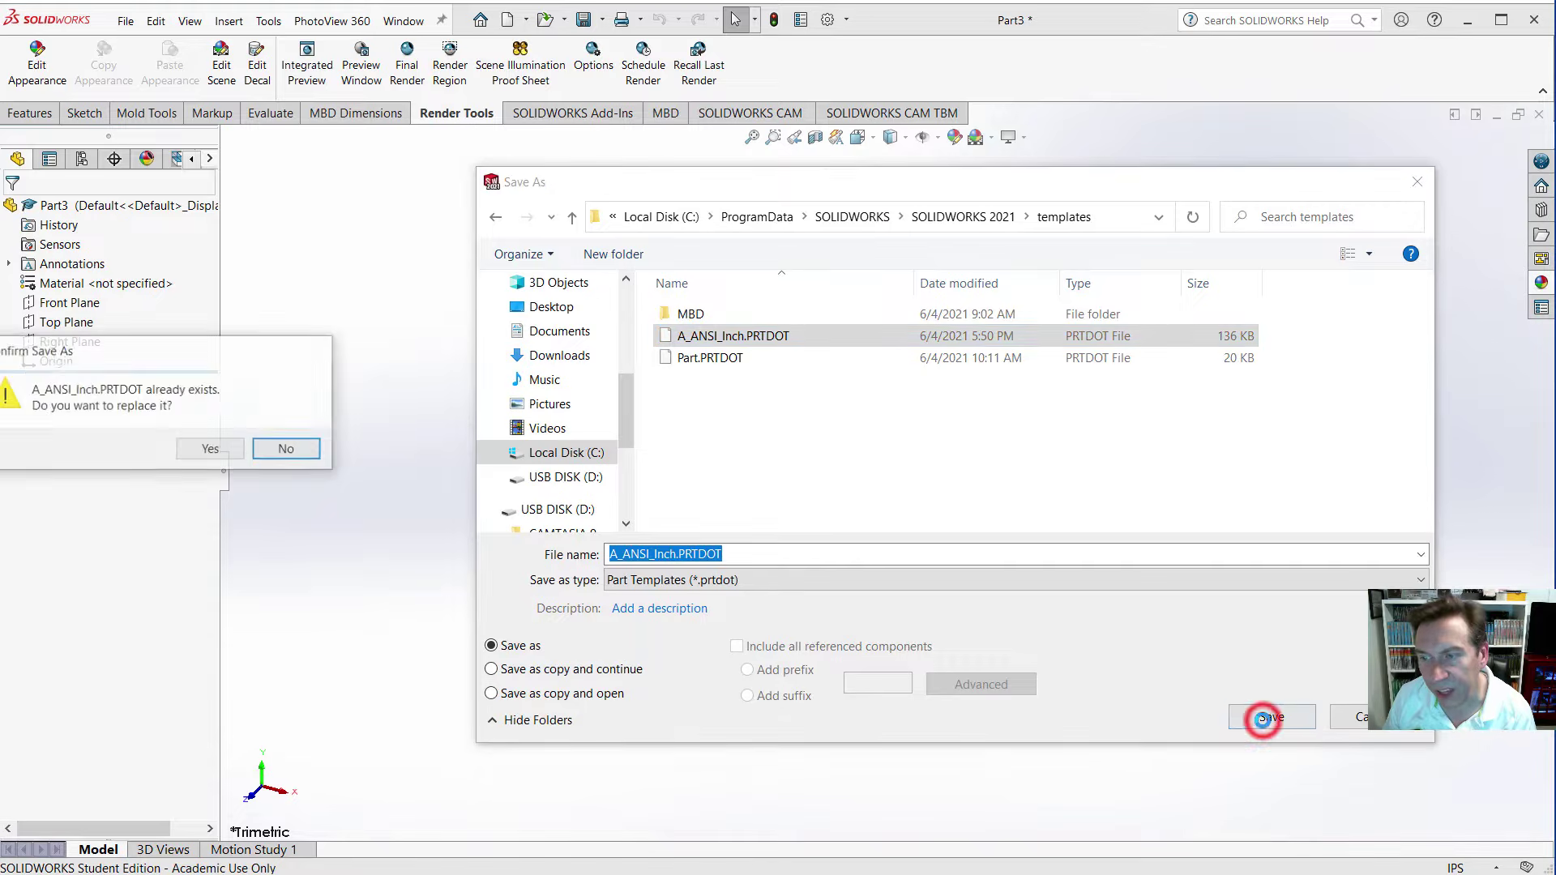
pyautogui.click(212, 450)
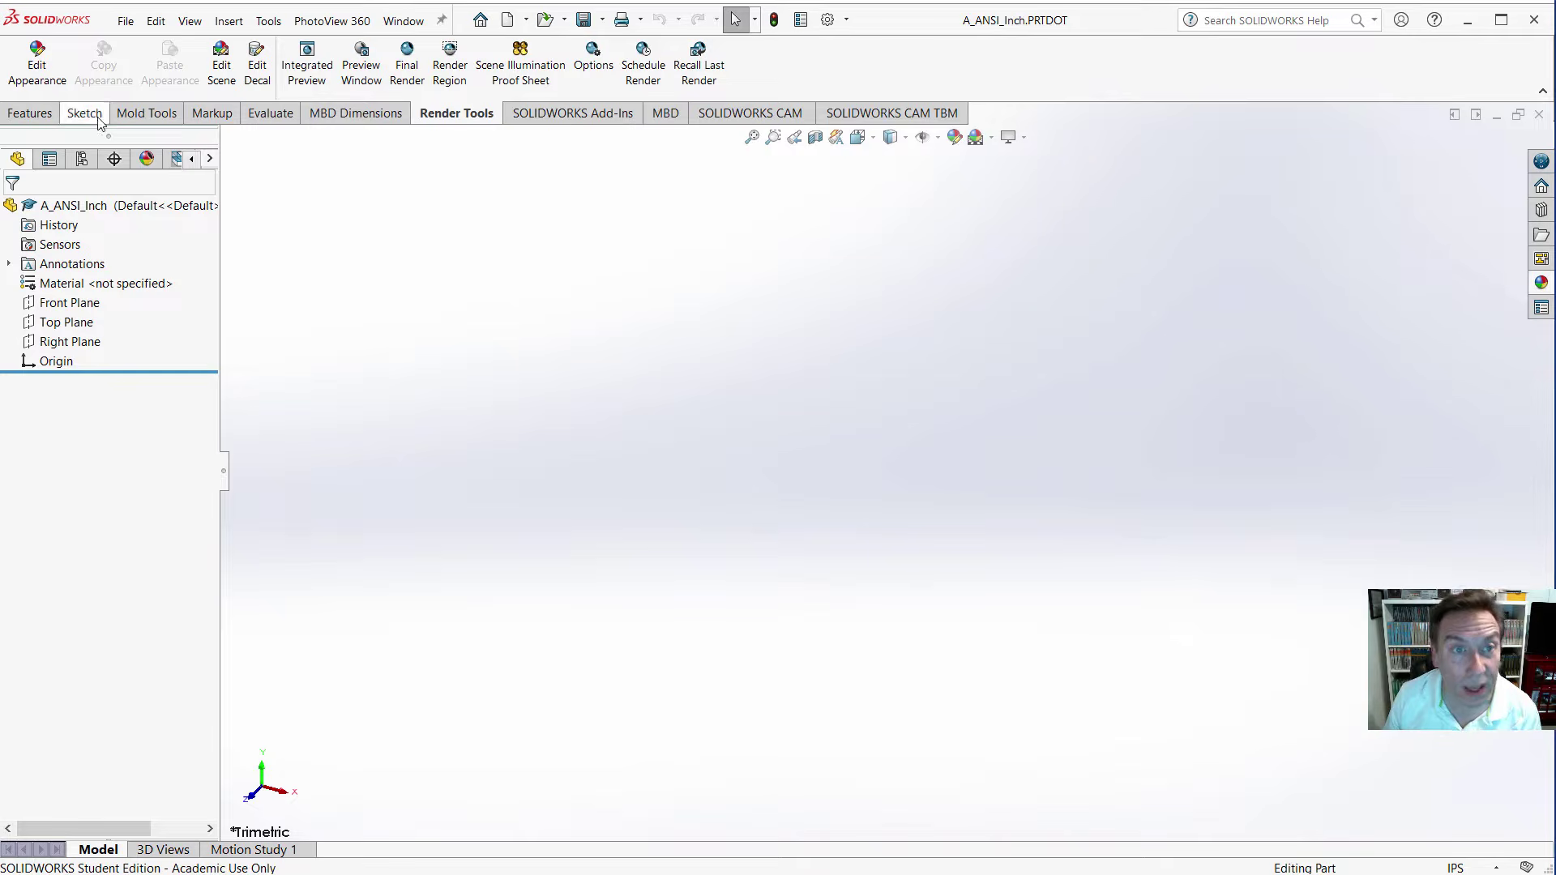
# Save the document as a SOLIDWORKS Part named E2 on the Desktop.
pyautogui.click(126, 20)
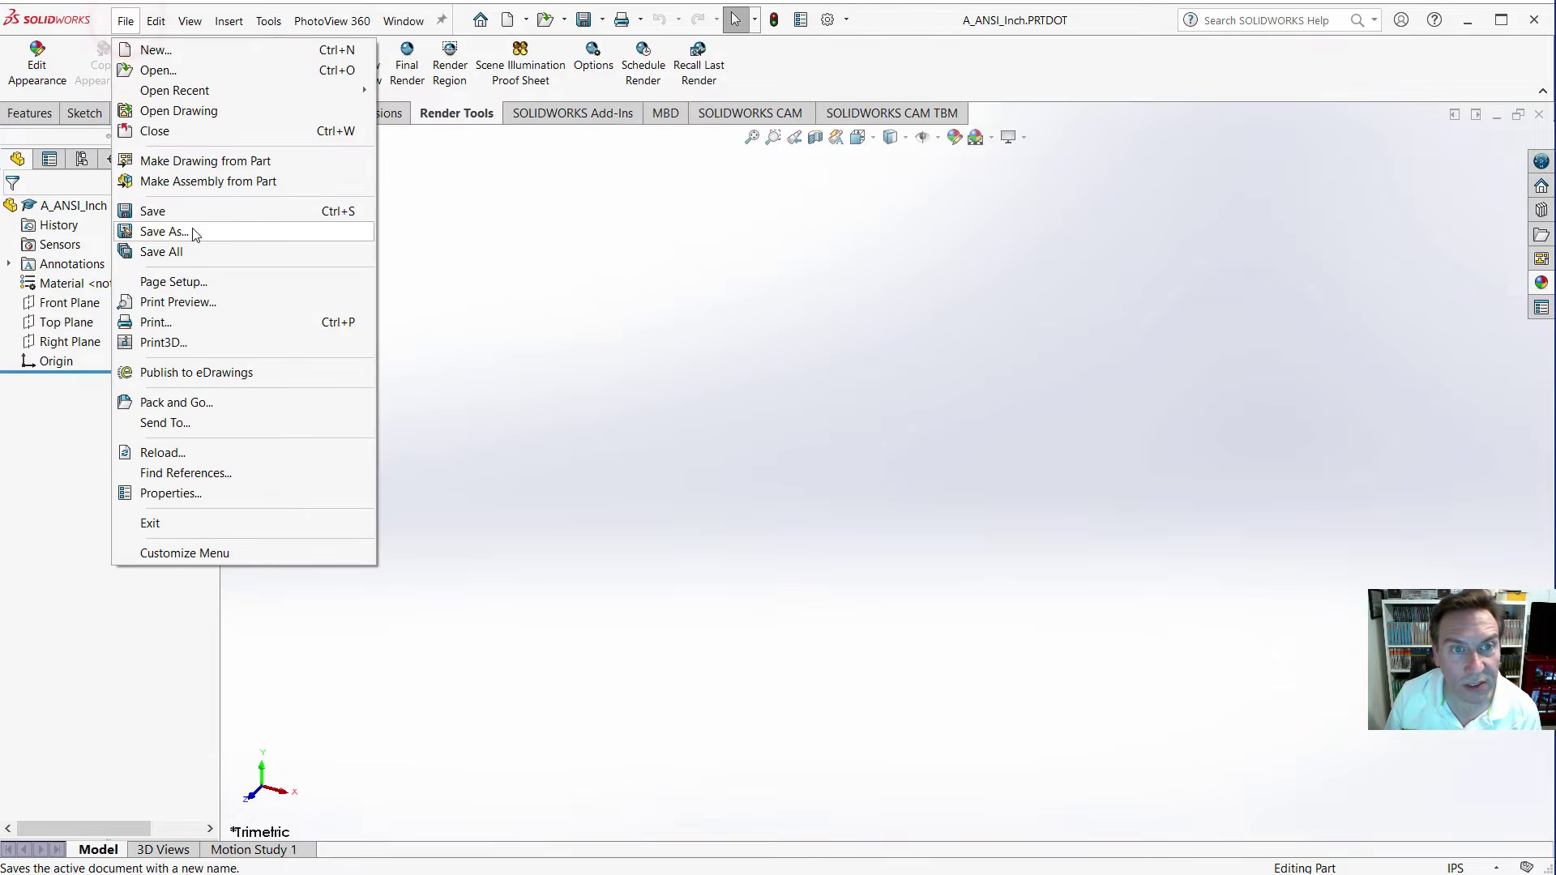
pyautogui.click(167, 232)
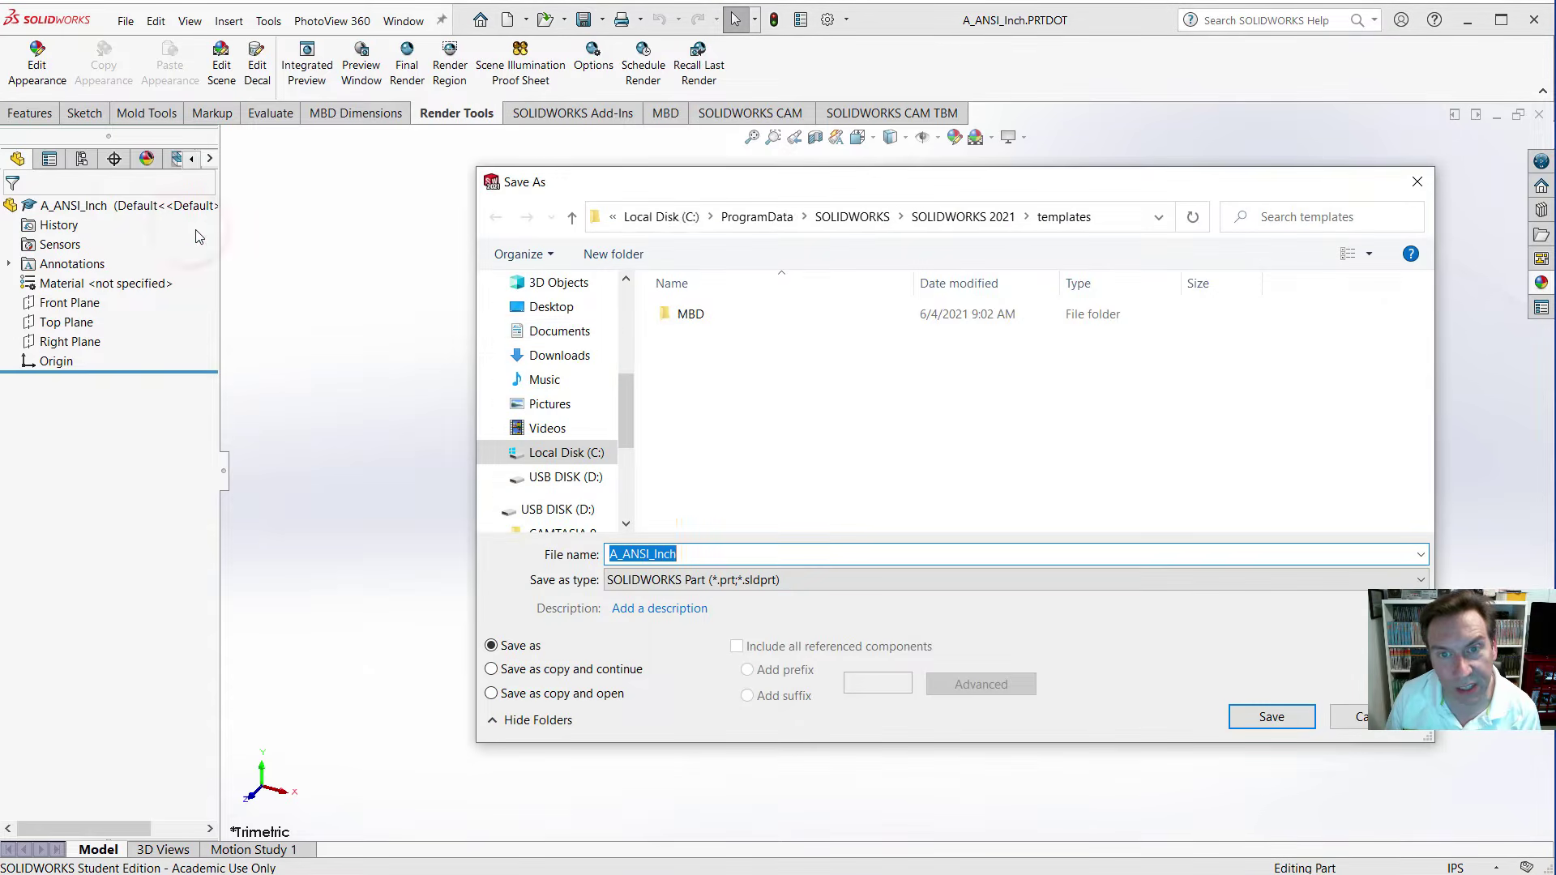
pyautogui.click(551, 307)
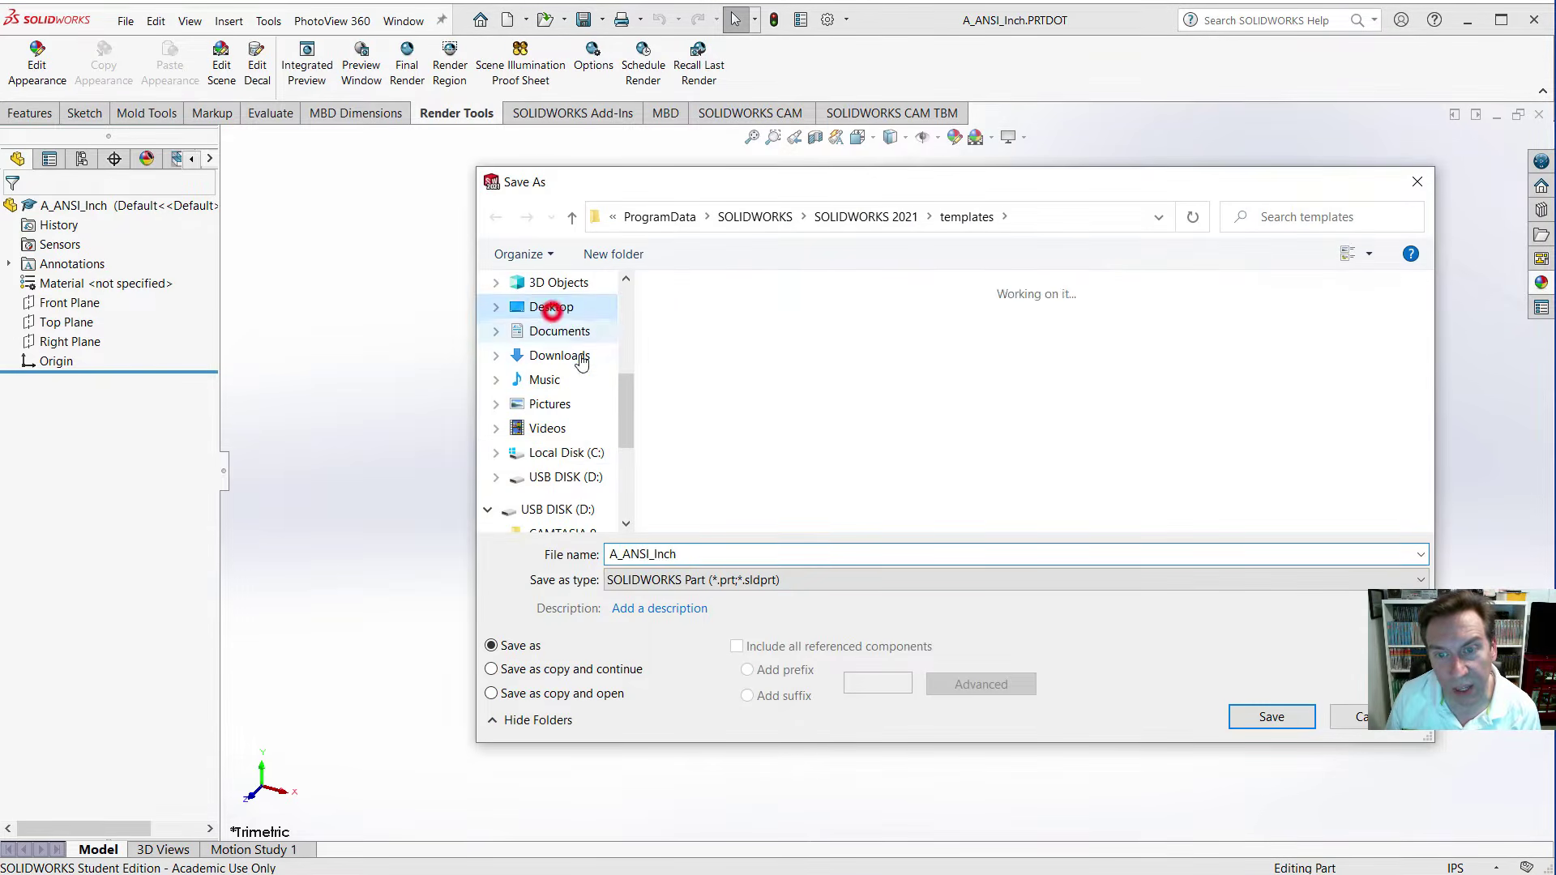
pyautogui.doubleClick(685, 556)
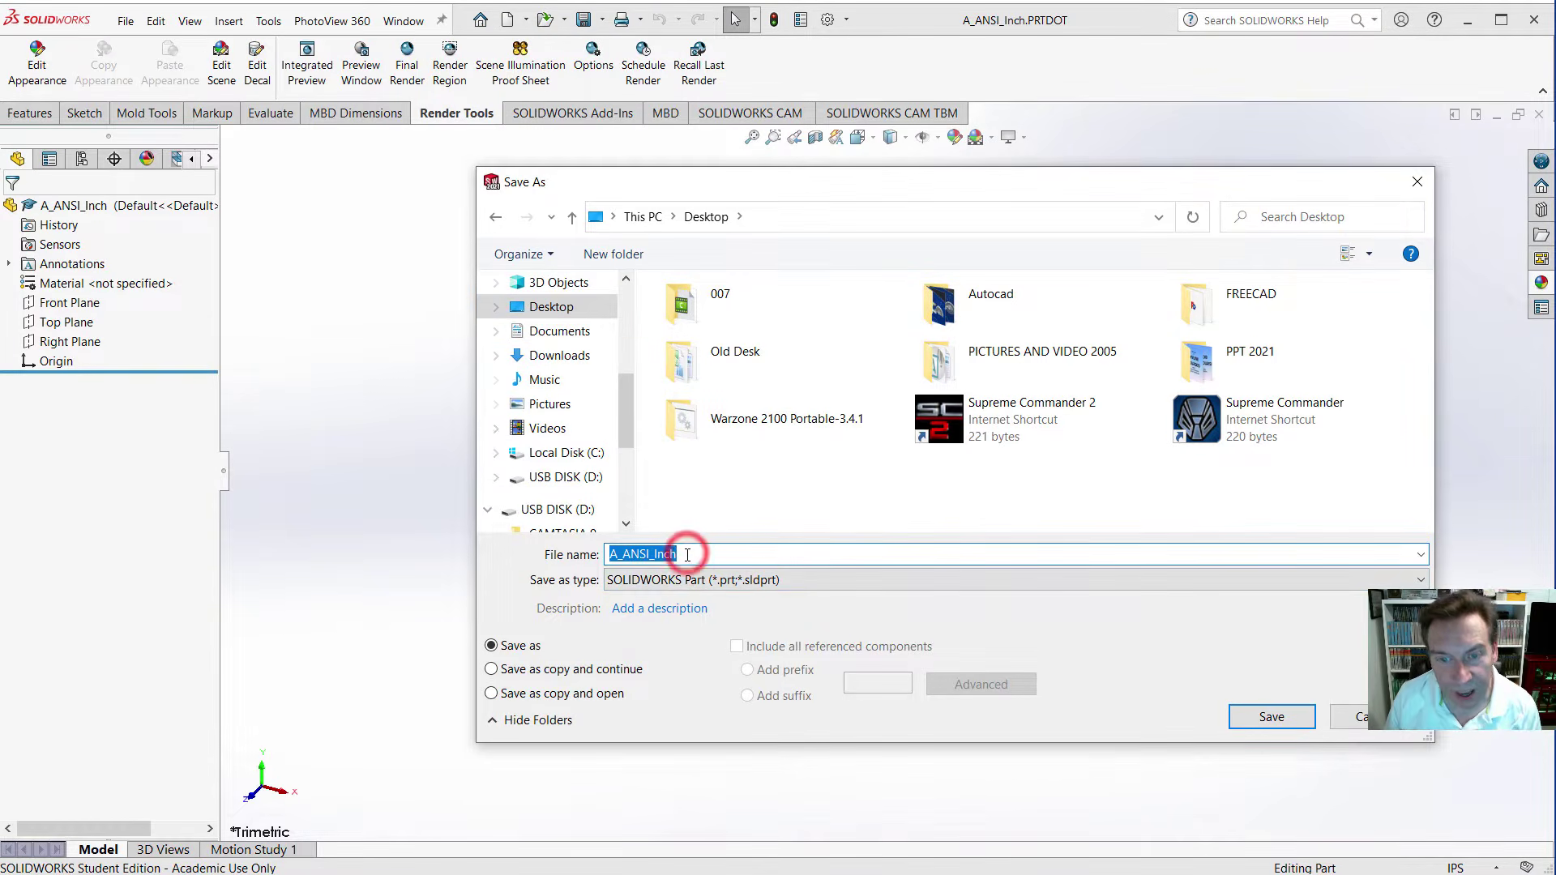
pyautogui.write('E2')
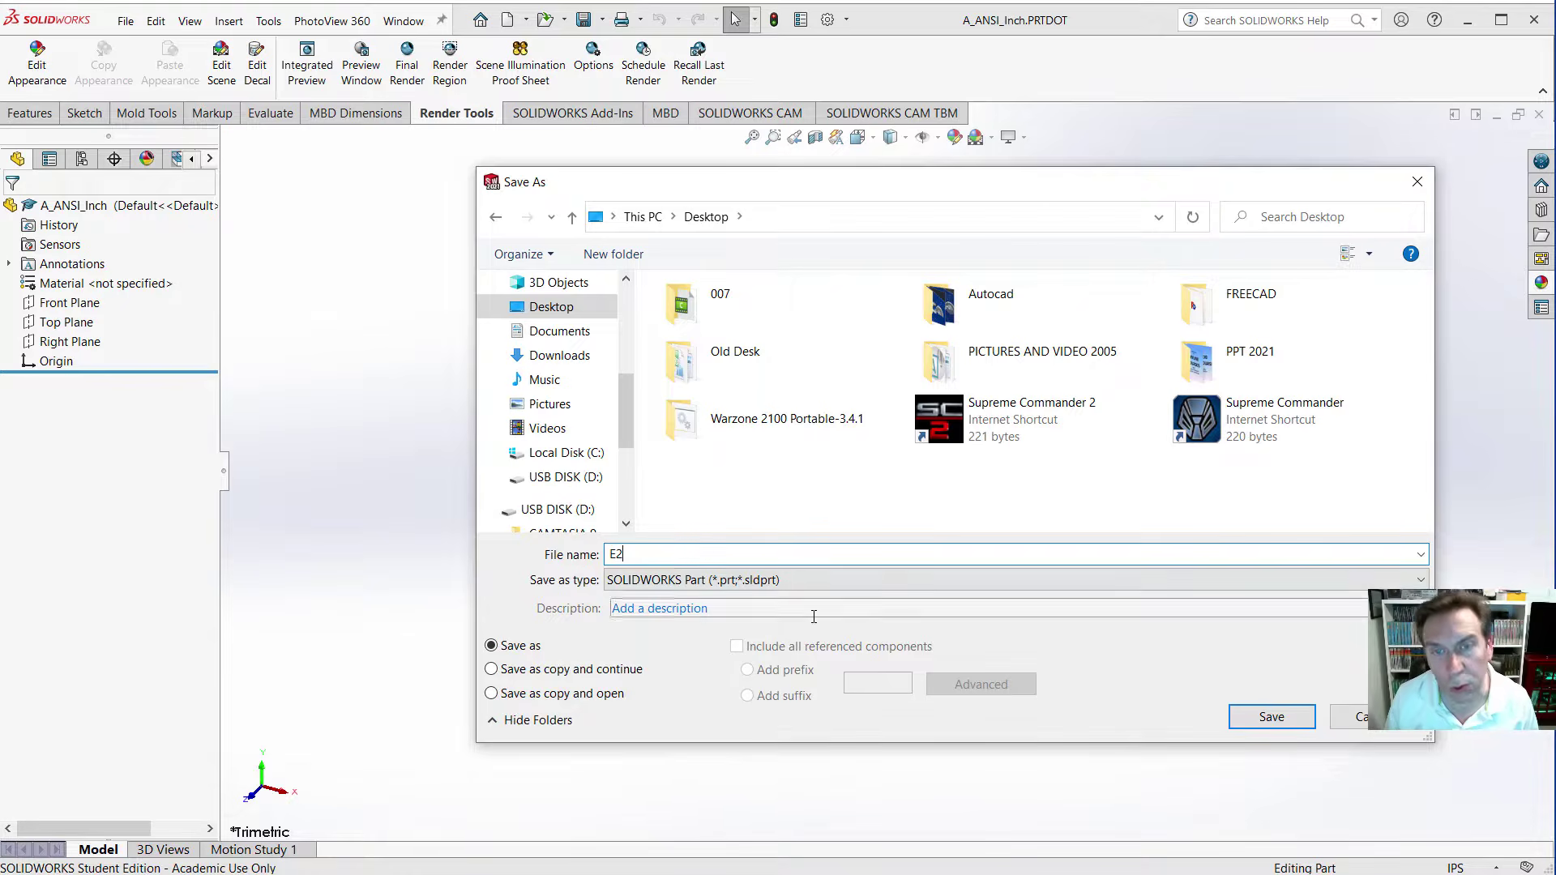
pyautogui.click(1260, 723)
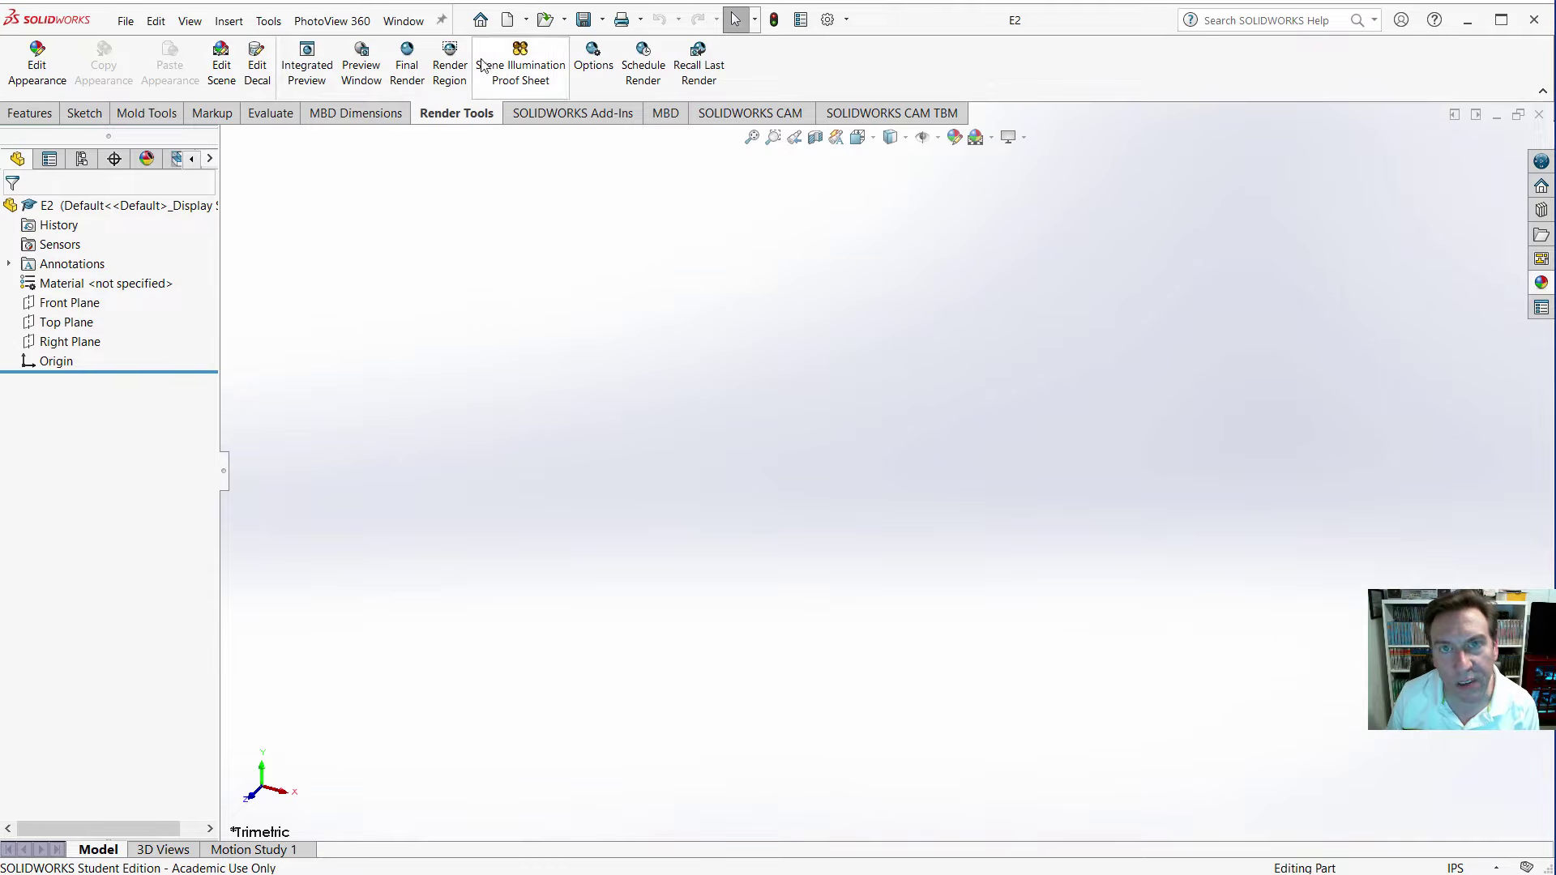
# Check the available new-document templates for A_ANSI_Inch without creating a document.
pyautogui.click(508, 20)
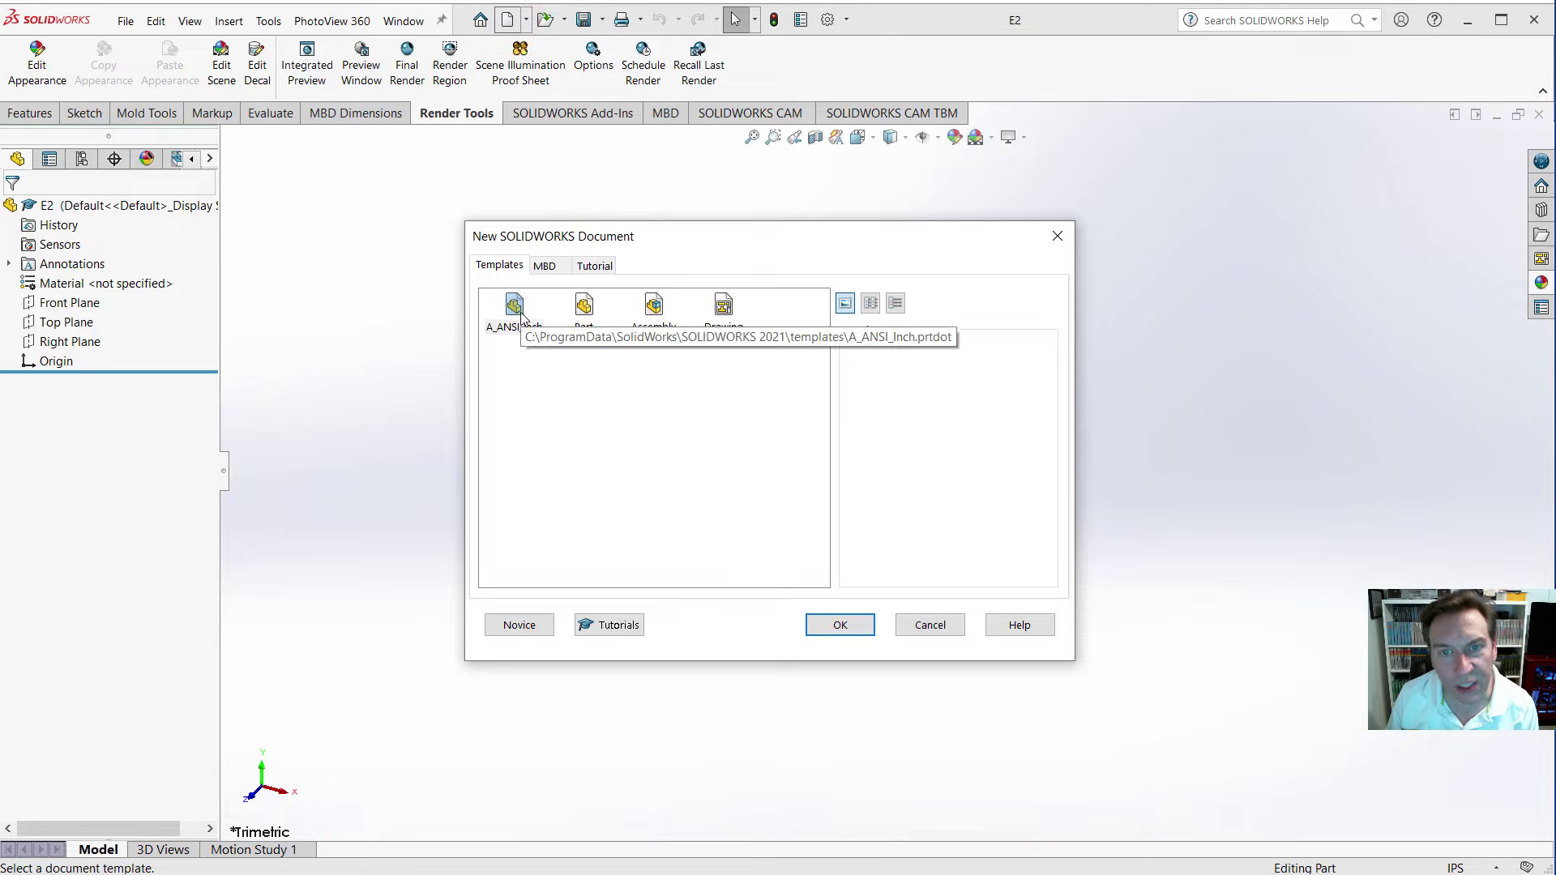
pyautogui.click(517, 312)
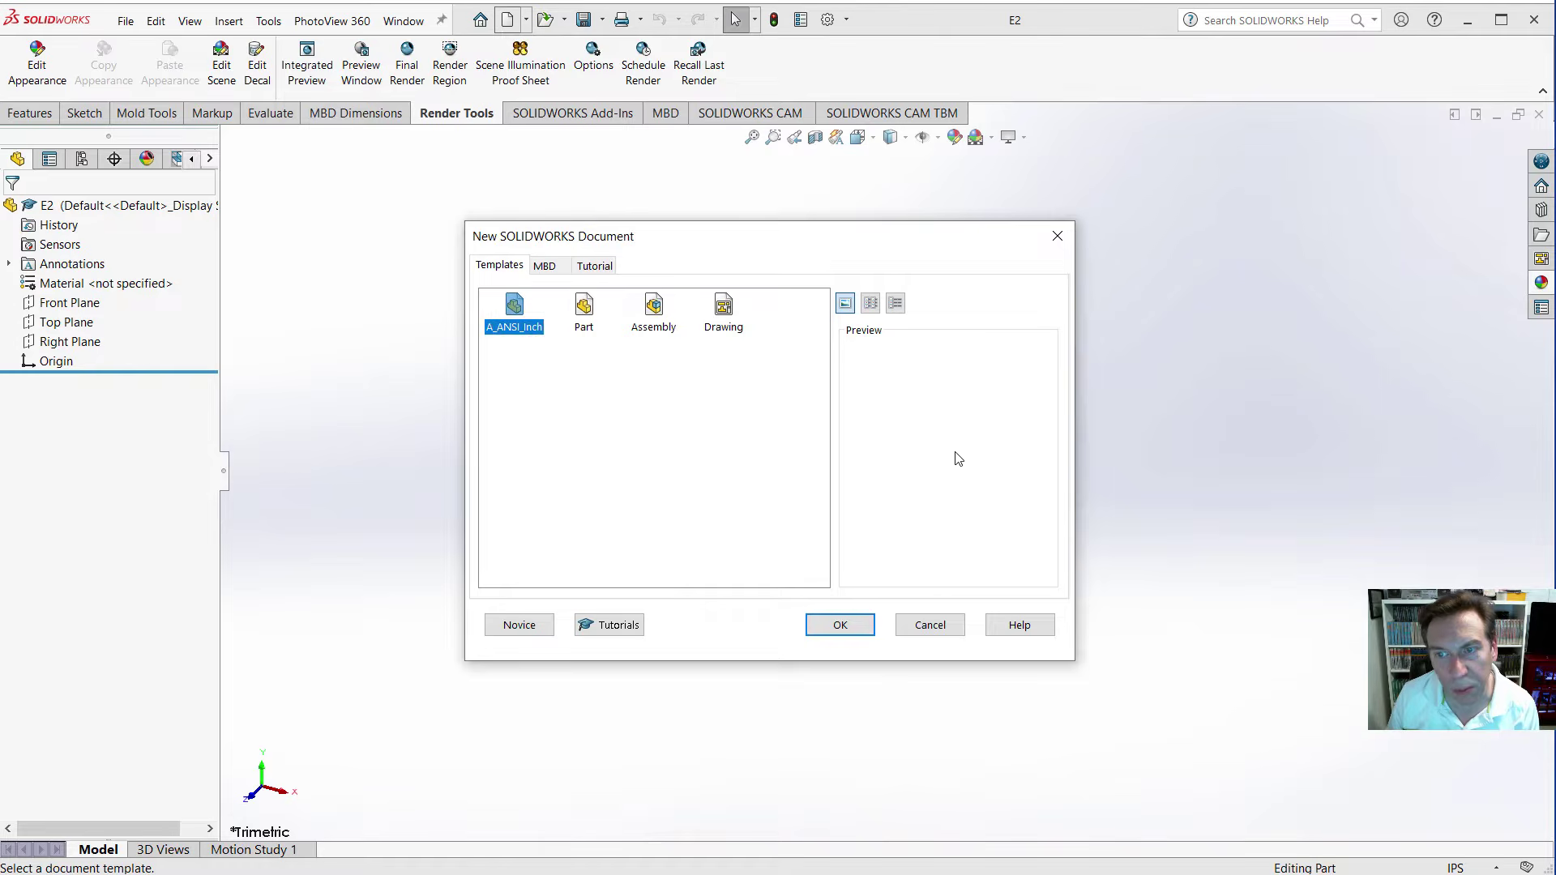
pyautogui.click(930, 625)
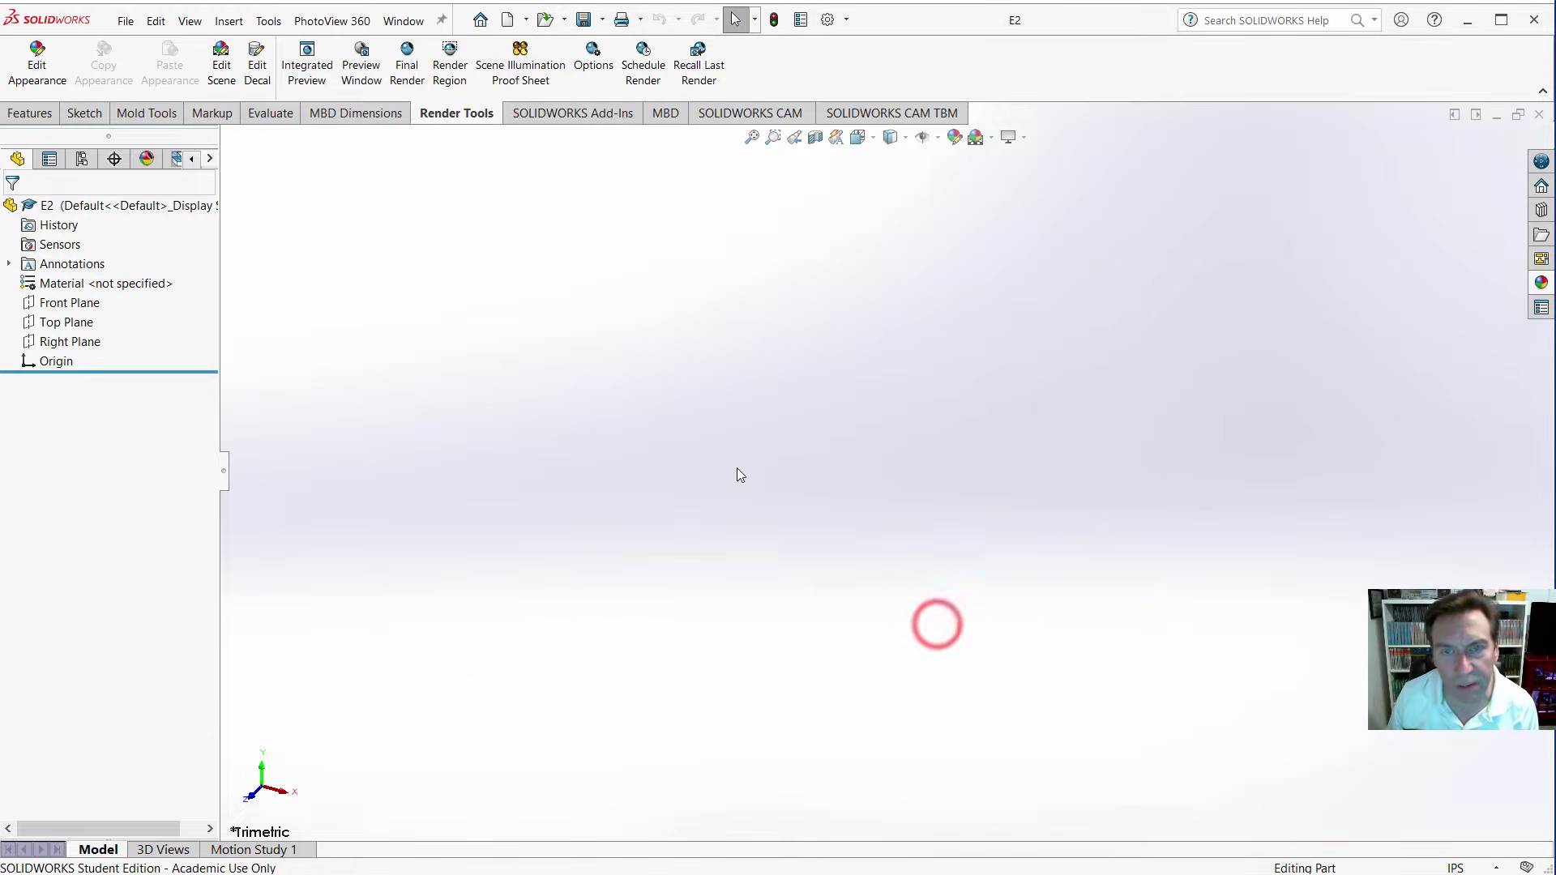
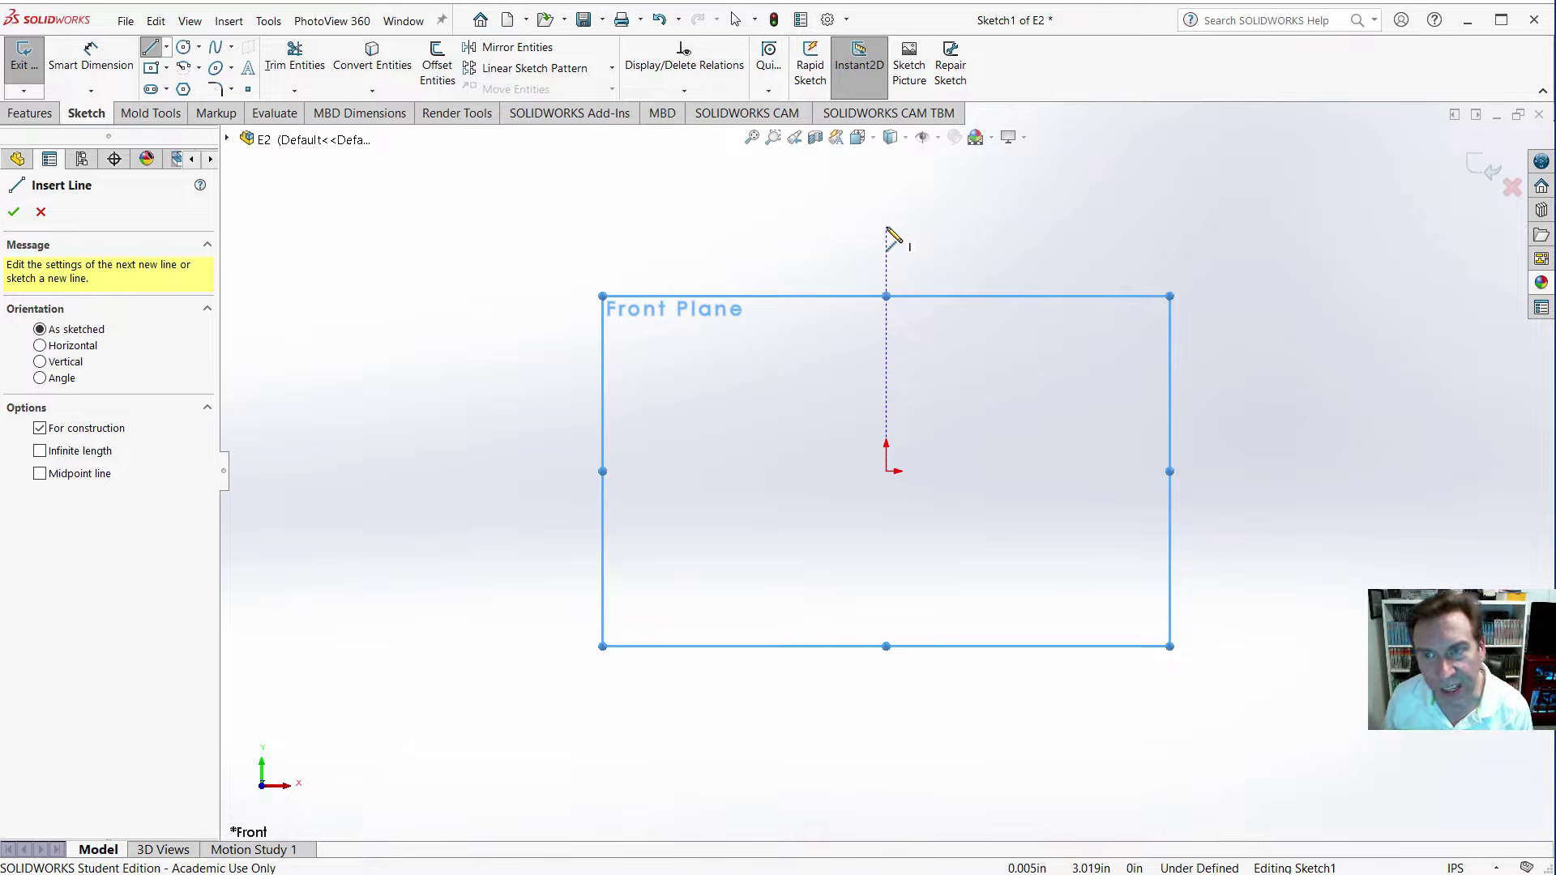
# Sketch a vertical centerline about 3.02 in long down to the origin and a horizontal centerline about 5 in long extending left from it.
pyautogui.moveTo(886, 230)
pyautogui.mouseDown()
pyautogui.moveTo(892, 485)
pyautogui.moveTo(888, 471)
pyautogui.mouseUp()
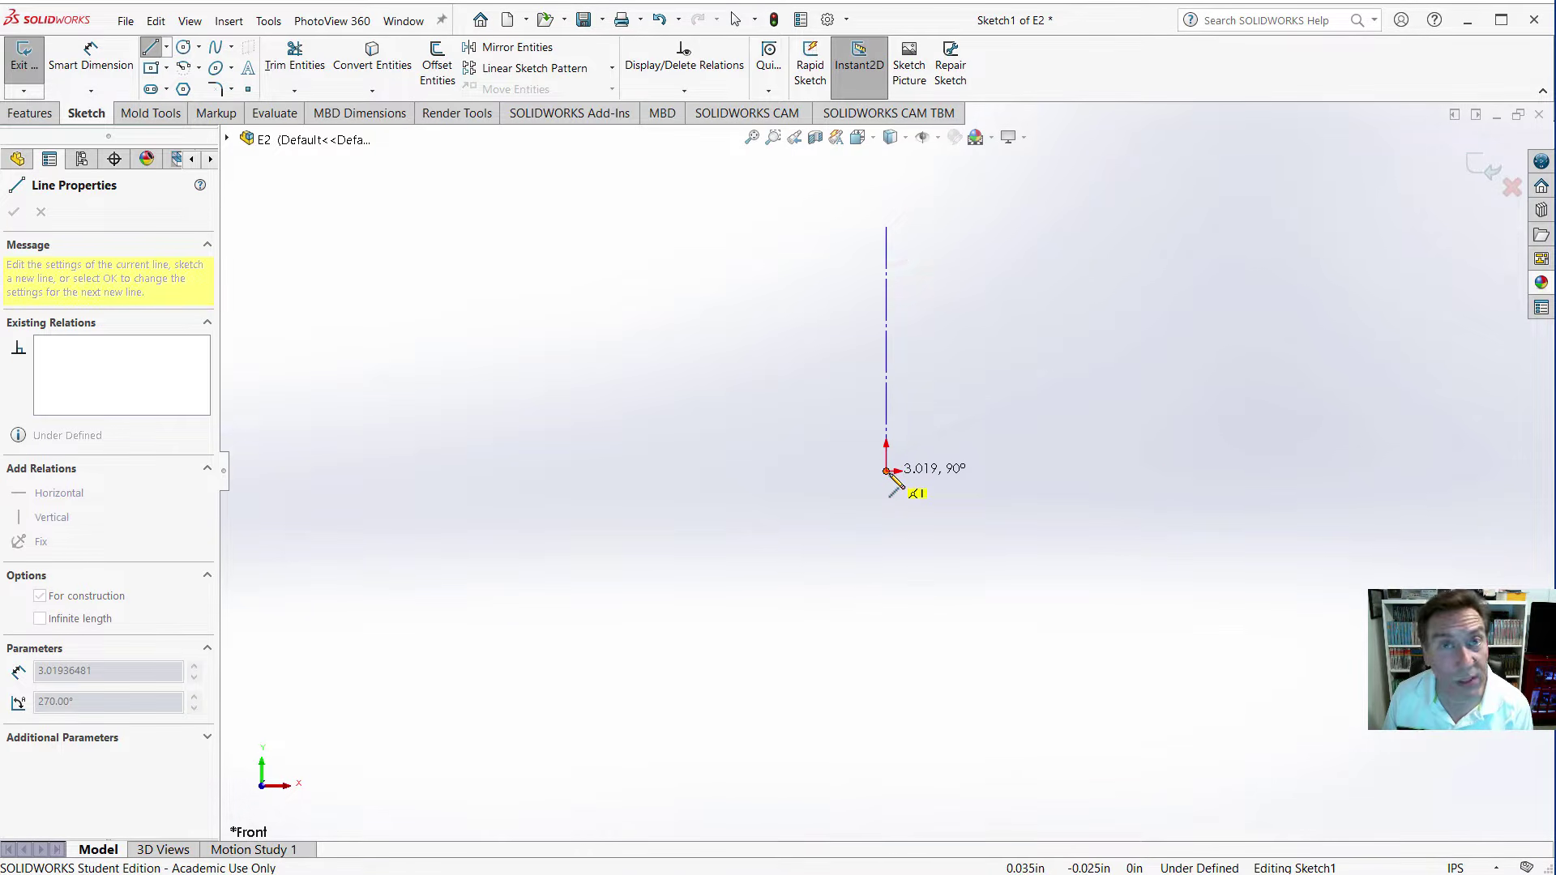
pyautogui.click(886, 471)
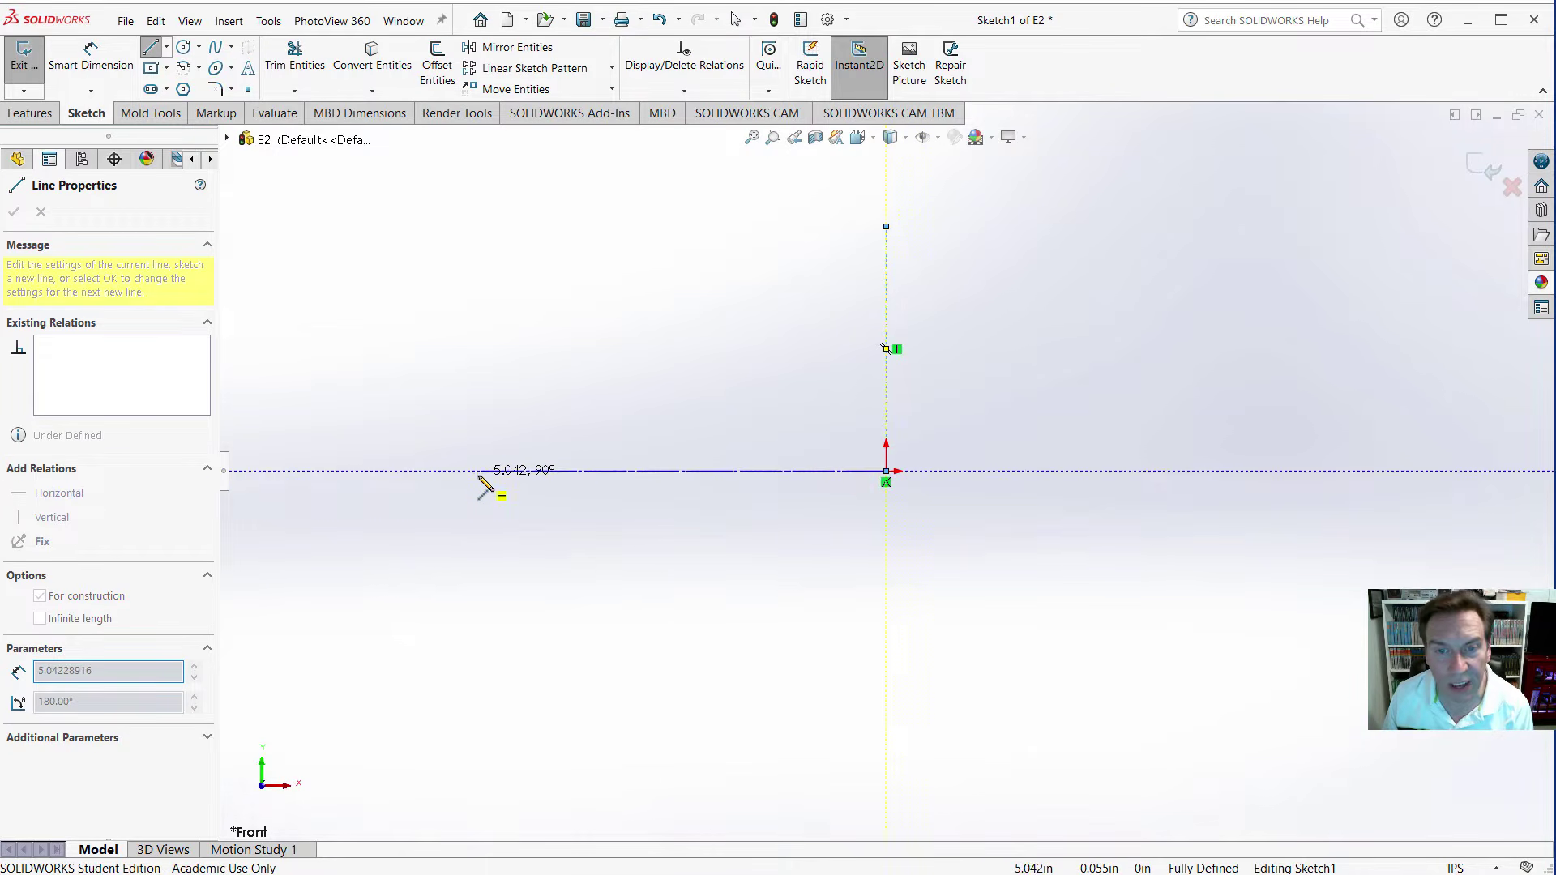
pyautogui.click(493, 471)
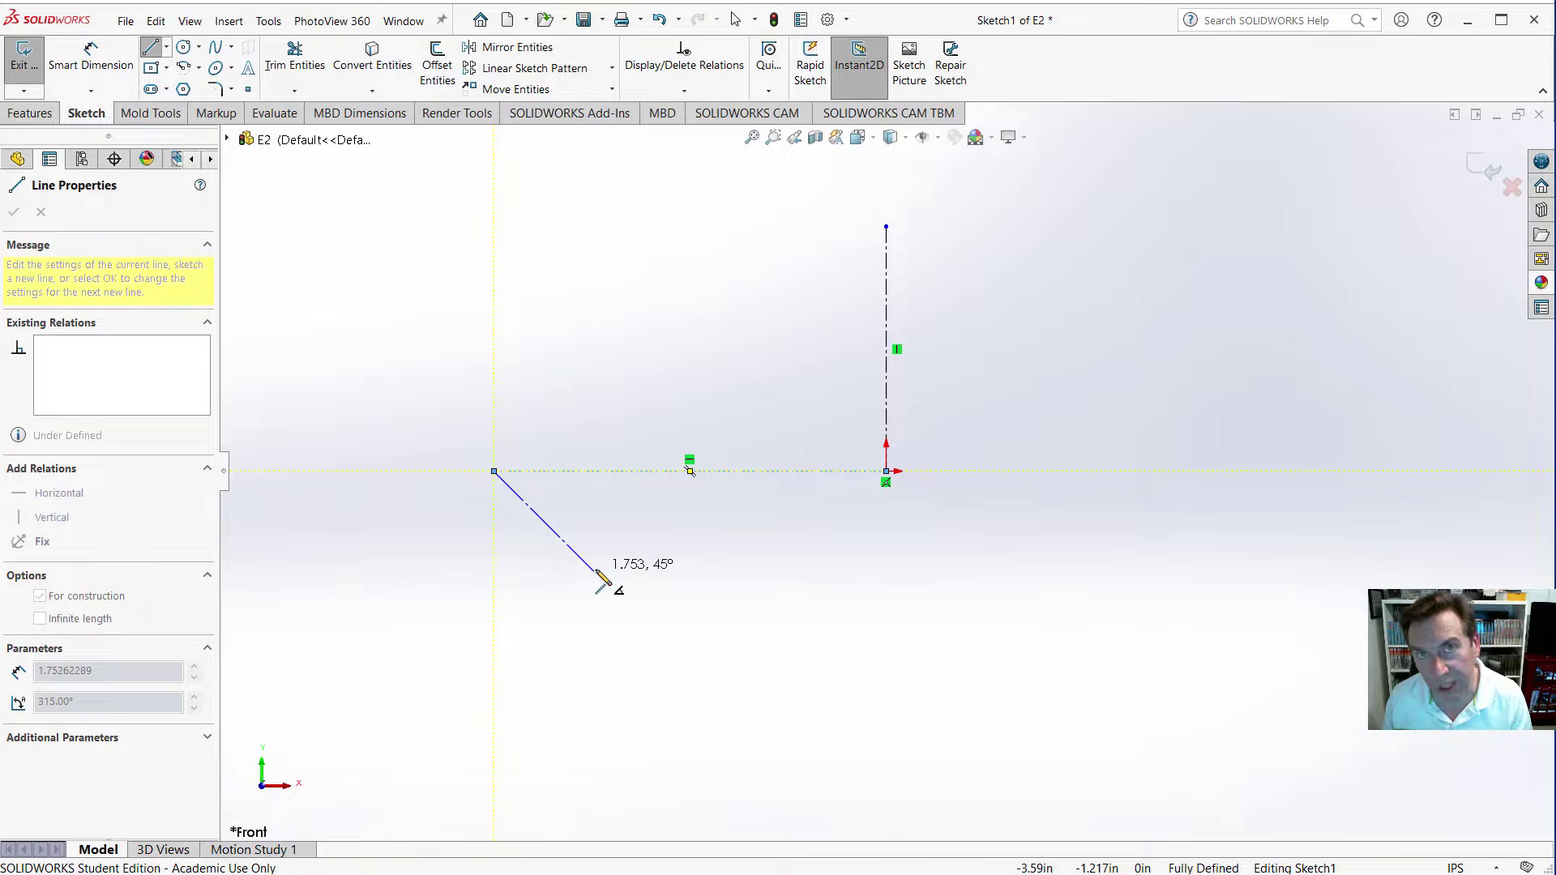
pyautogui.doubleClick(597, 570)
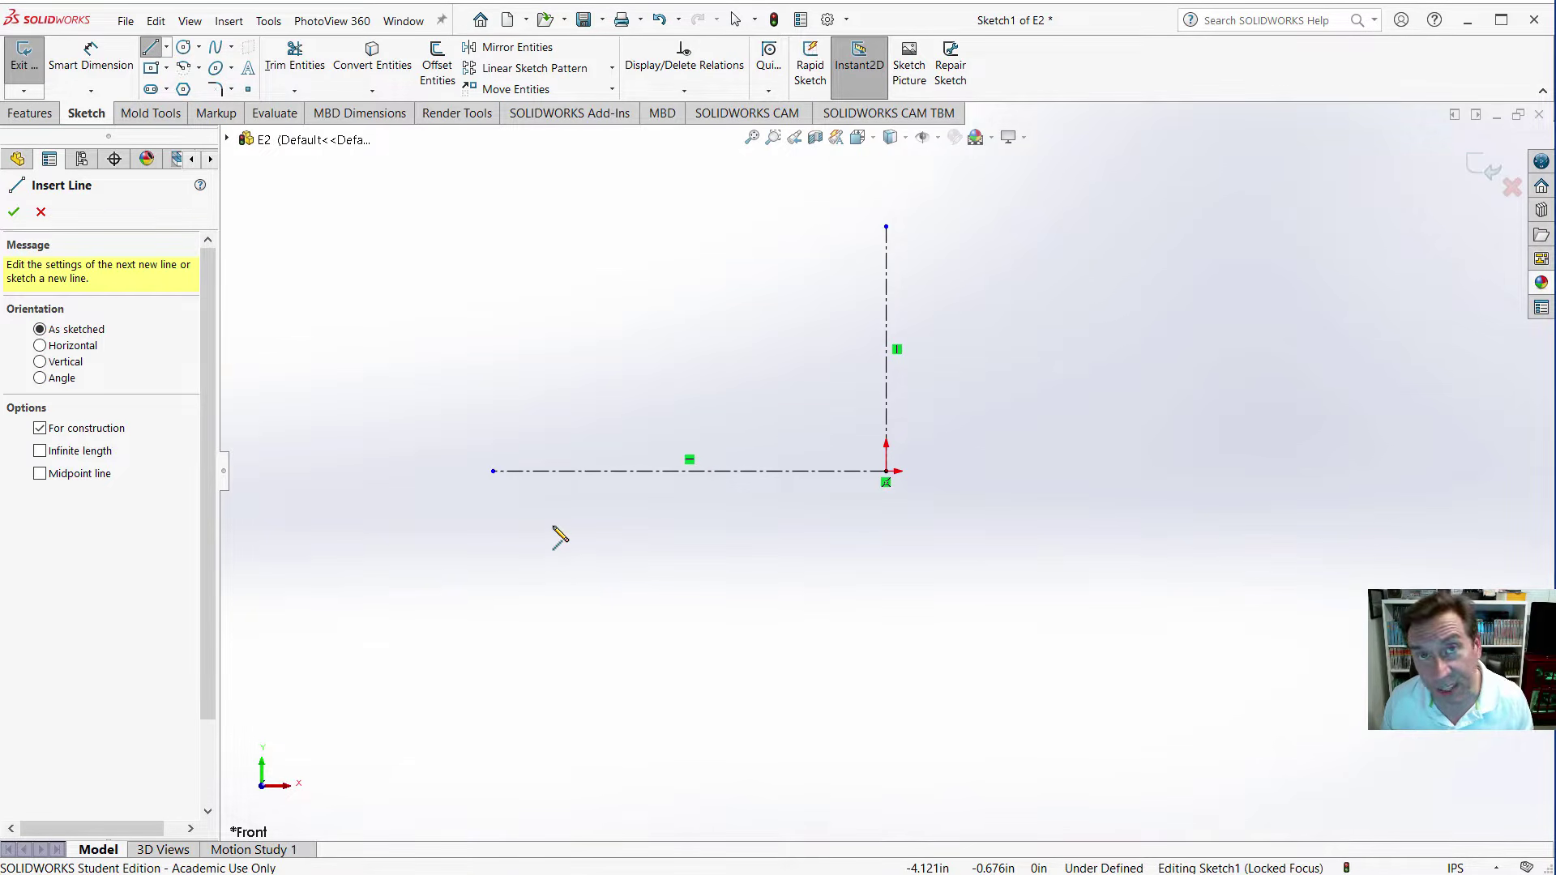
pyautogui.press('Escape')
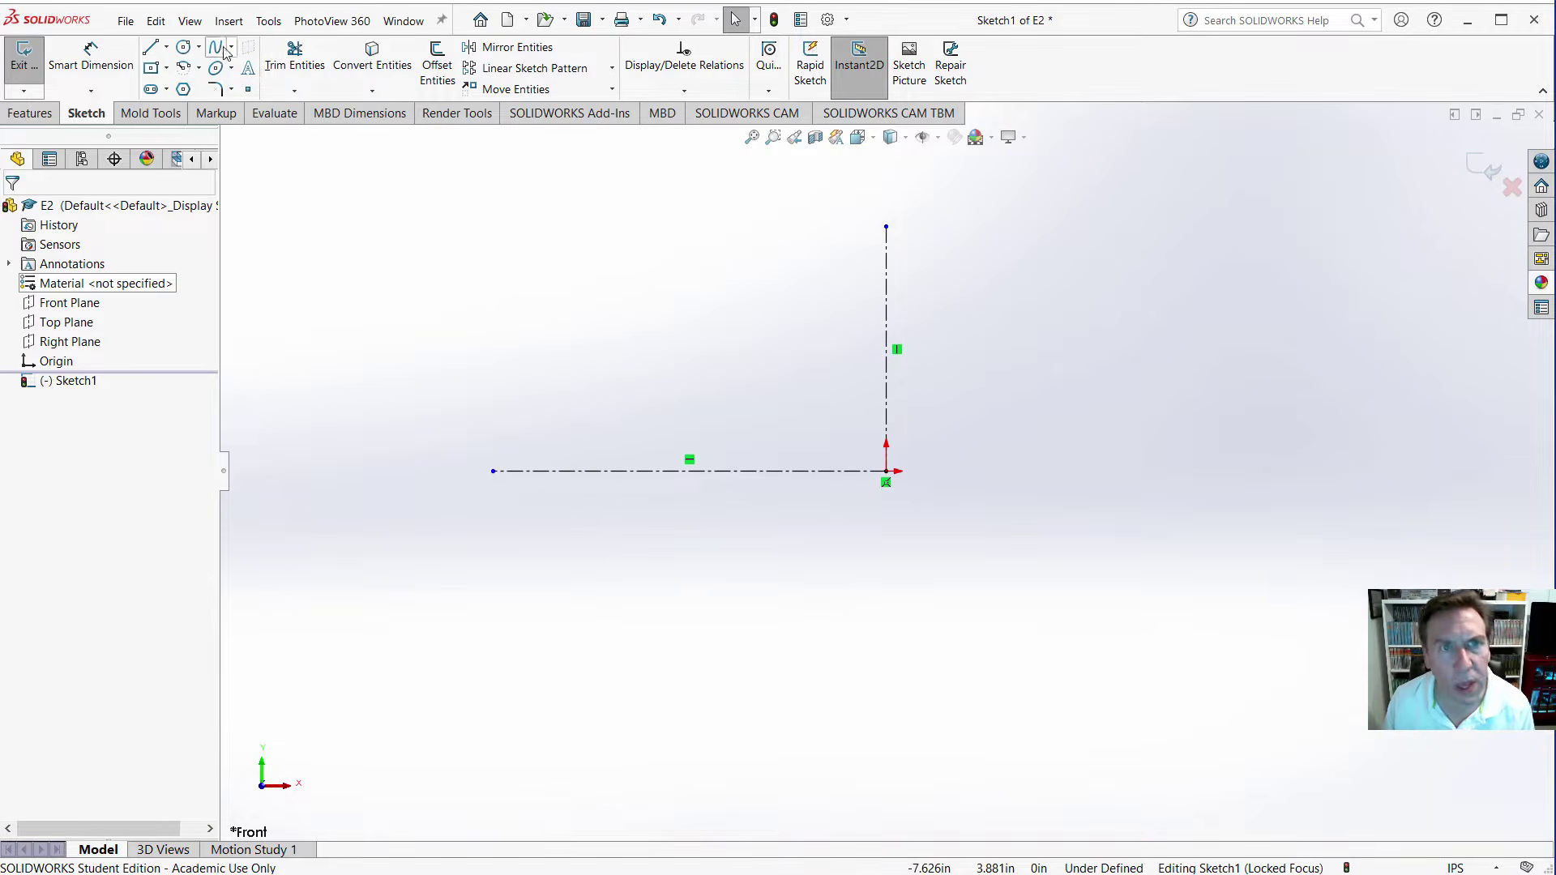
# Start a solid-line profile on the horizontal centerline near the origin, going up about 1.12 in, left about 0.48 in, and diagonally down-left about 0.94 in.
pyautogui.click(168, 47)
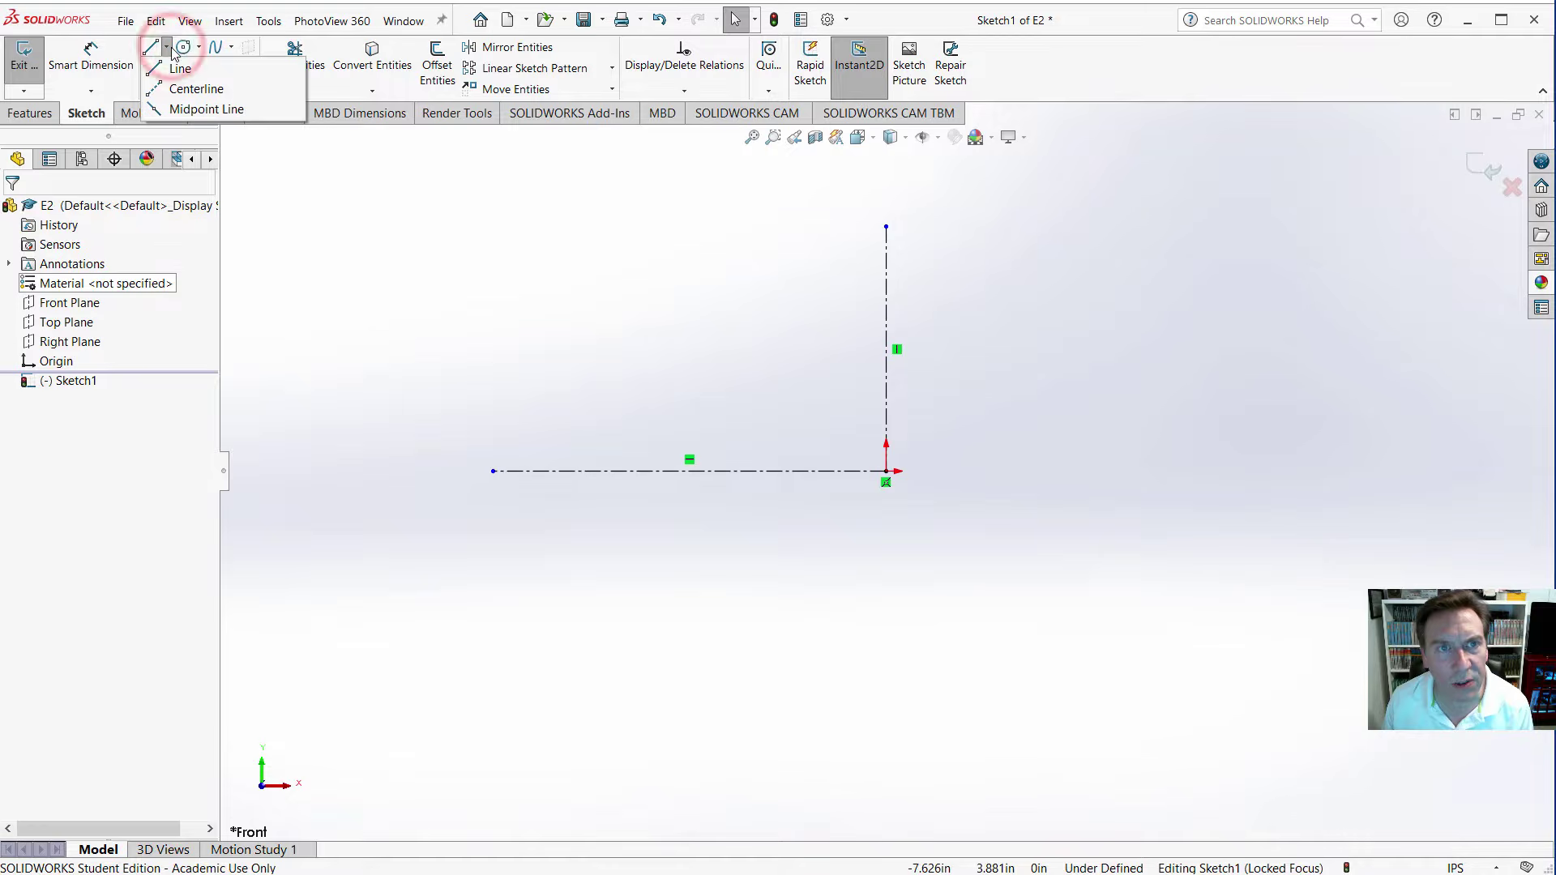
pyautogui.click(180, 71)
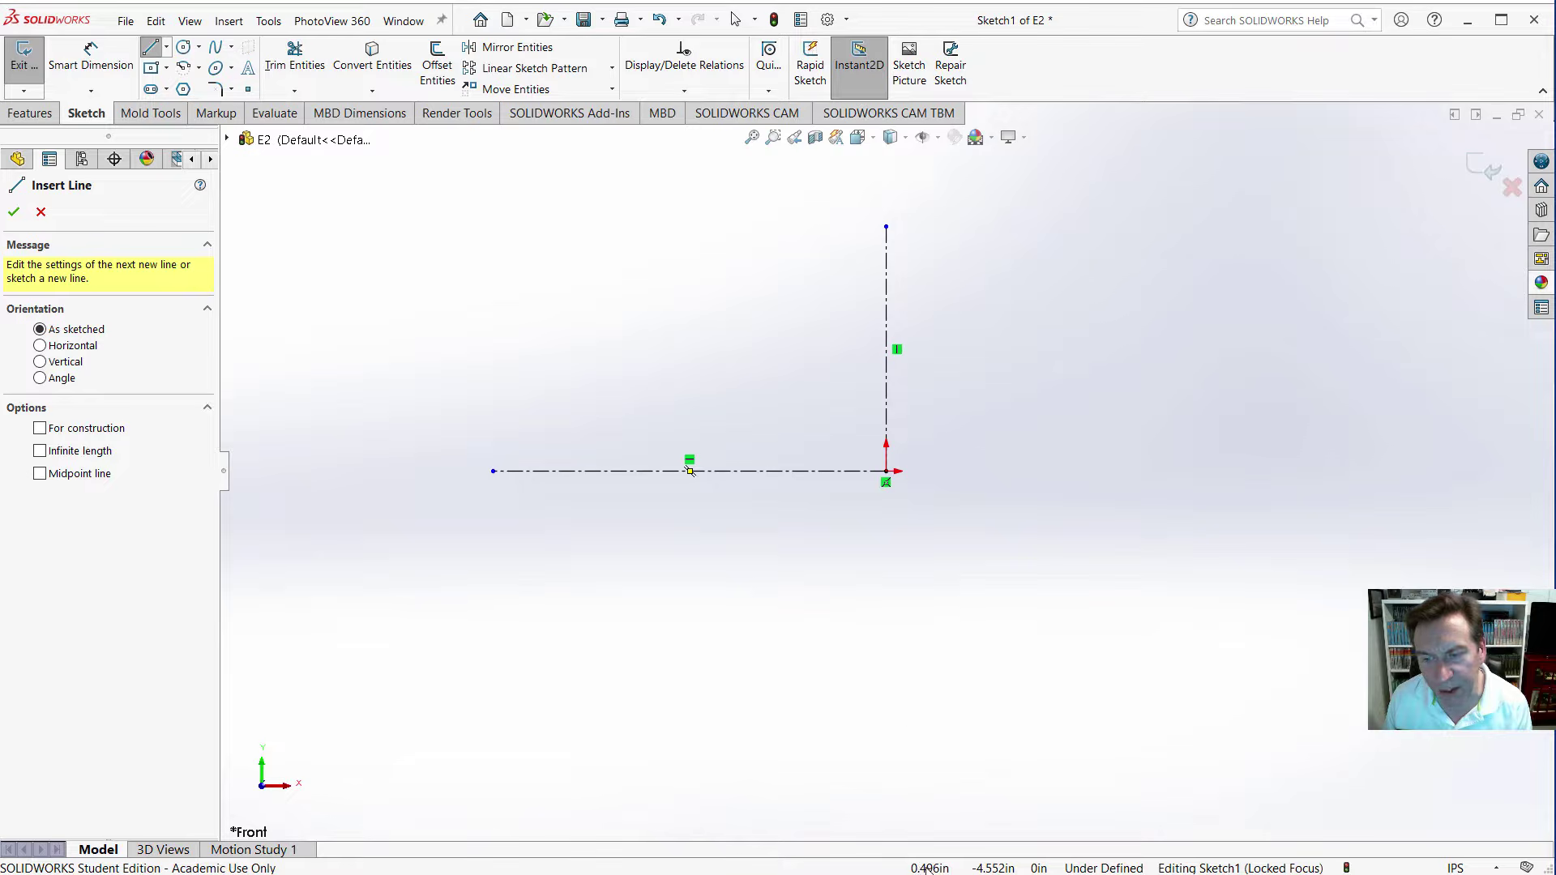
pyautogui.click(850, 471)
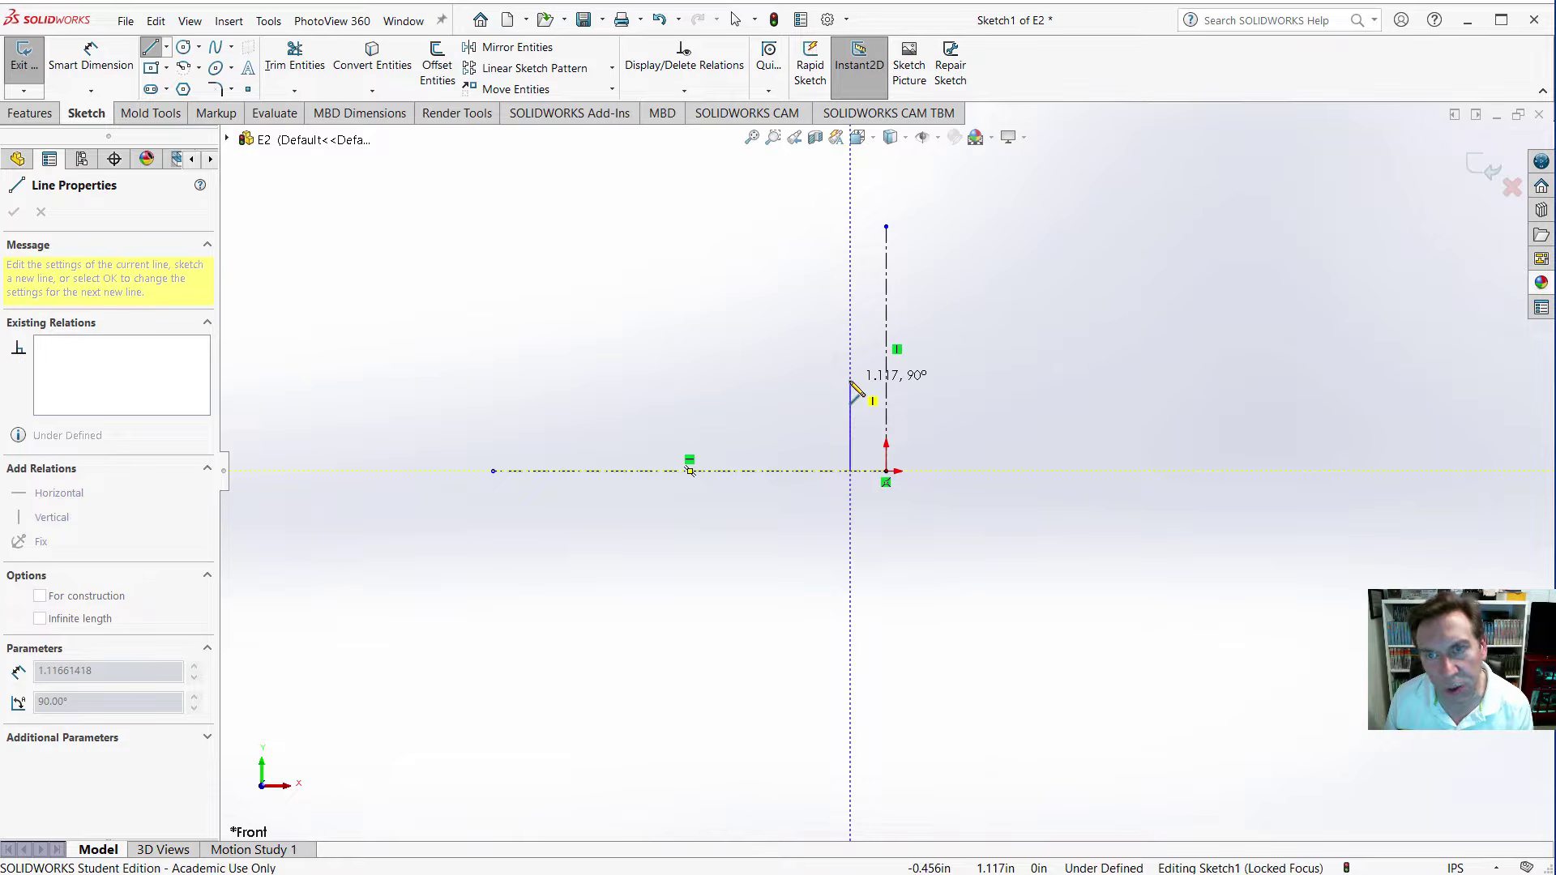
pyautogui.click(850, 381)
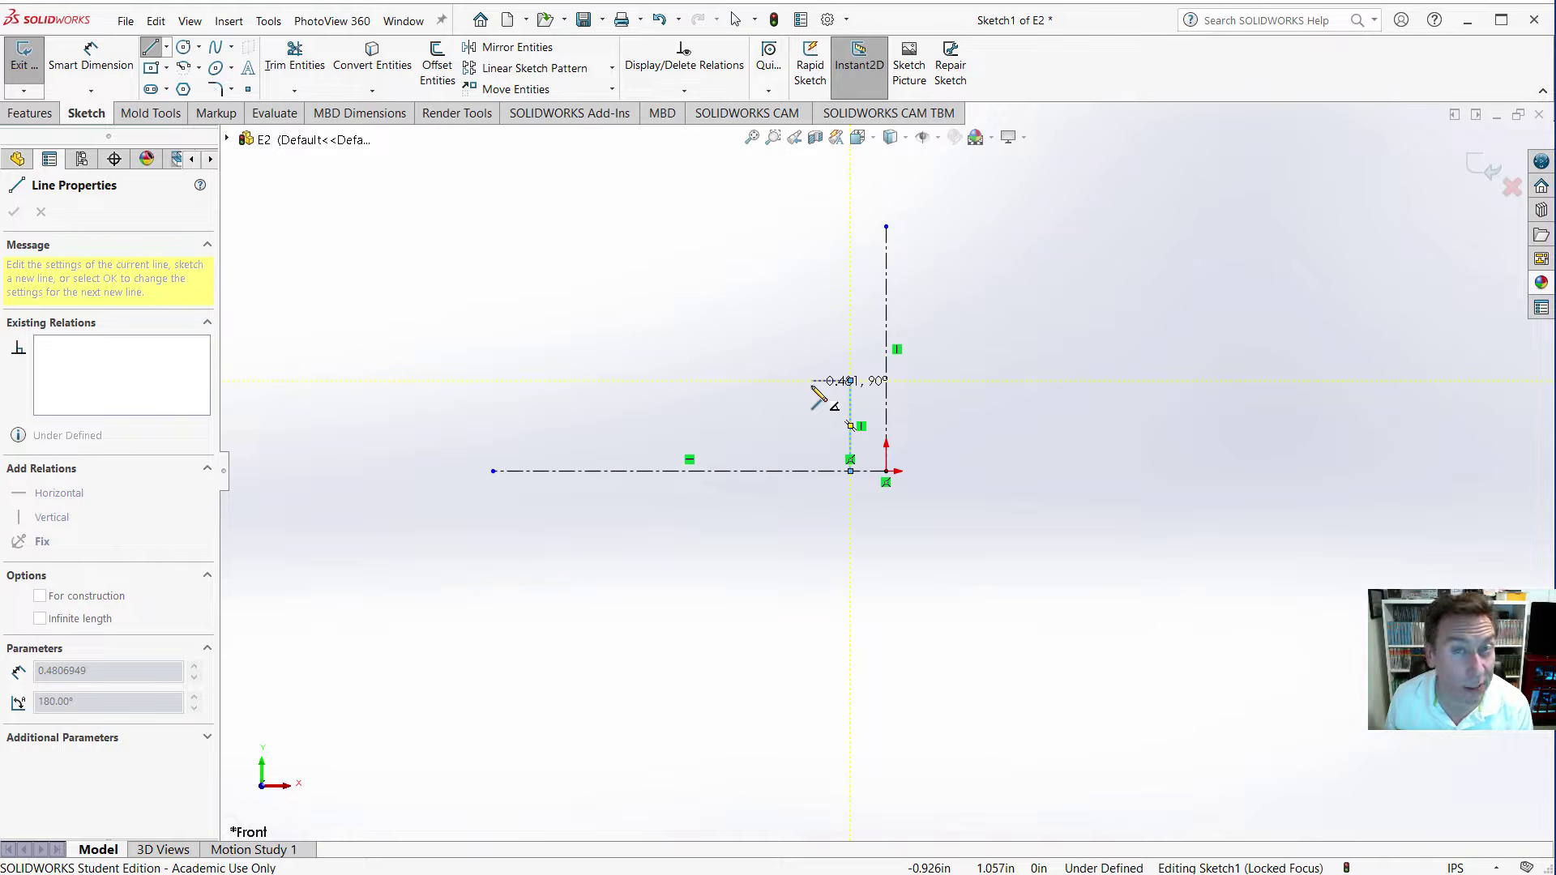
pyautogui.click(811, 381)
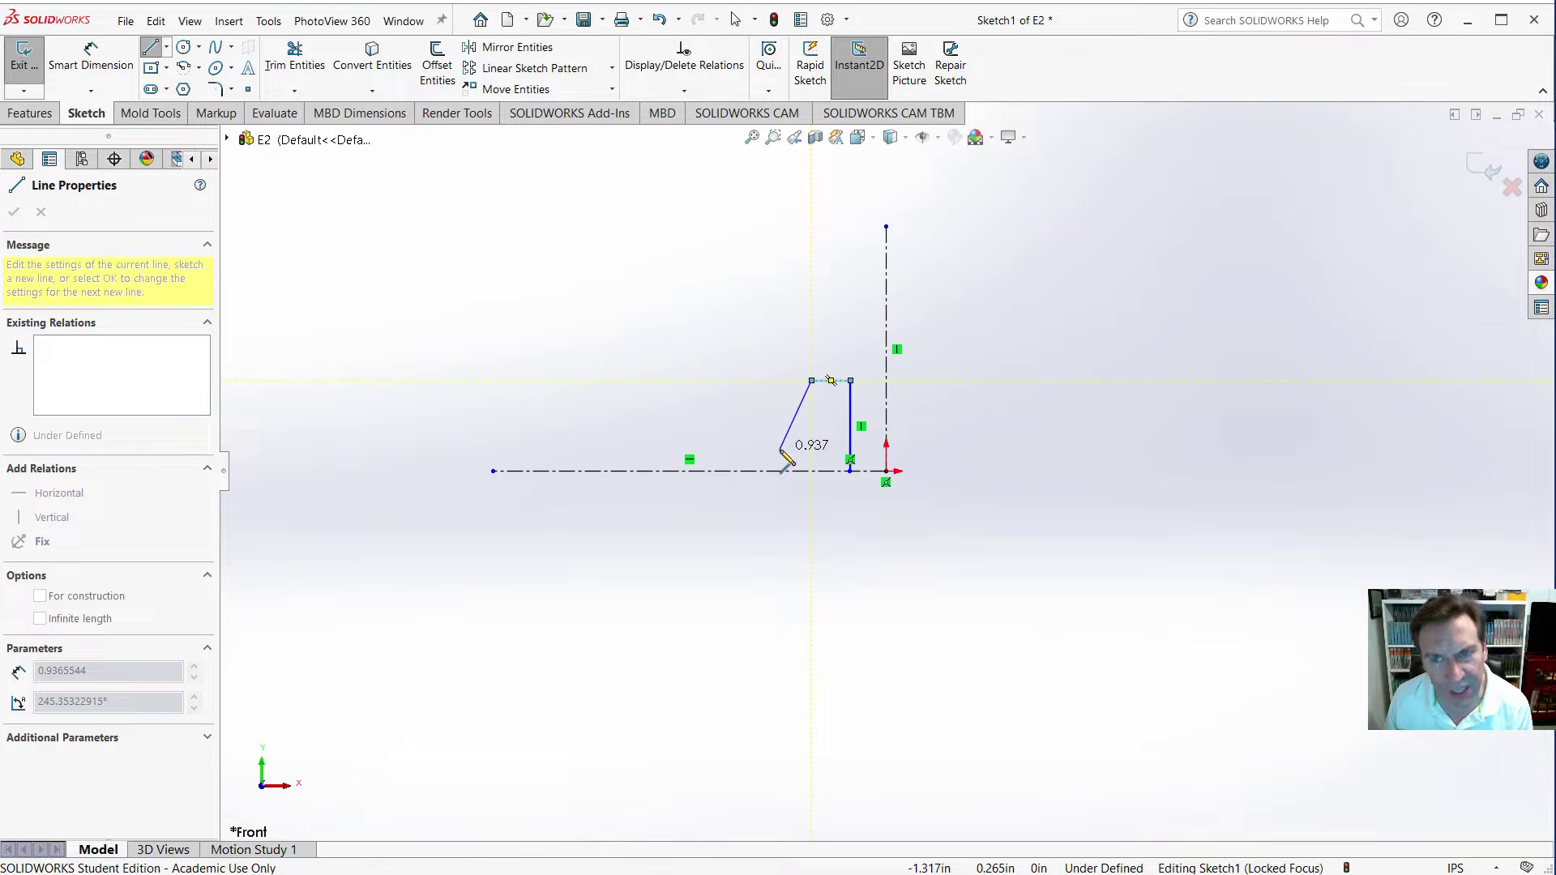
pyautogui.click(779, 448)
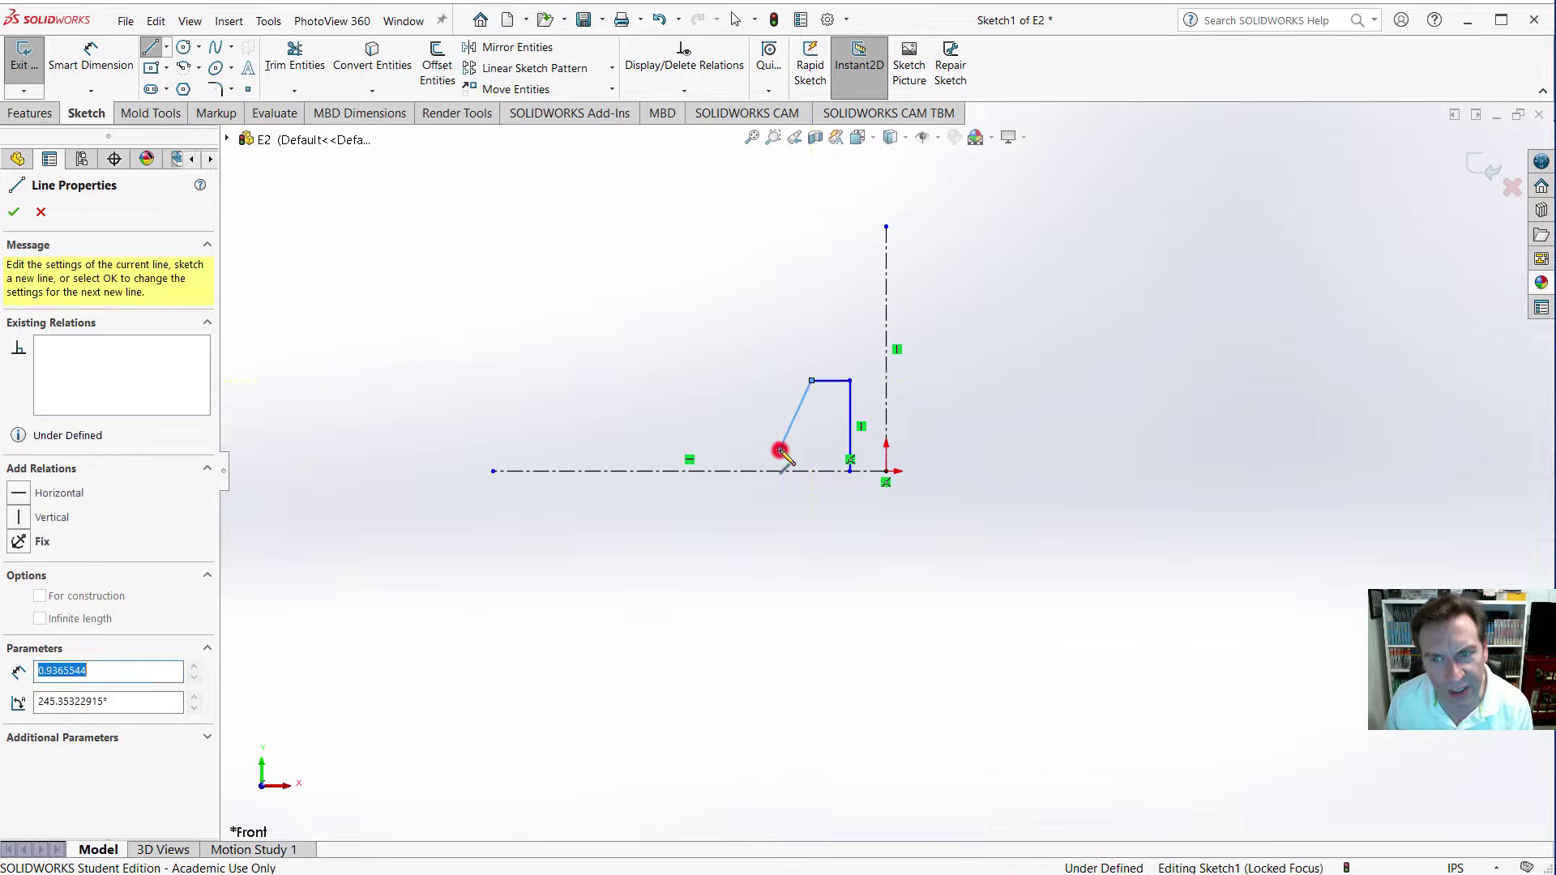
# Continue the profile horizontally left above the centerline, up vertically, left about 0.34 in, and vertically down onto the horizontal centerline.
pyautogui.click(665, 448)
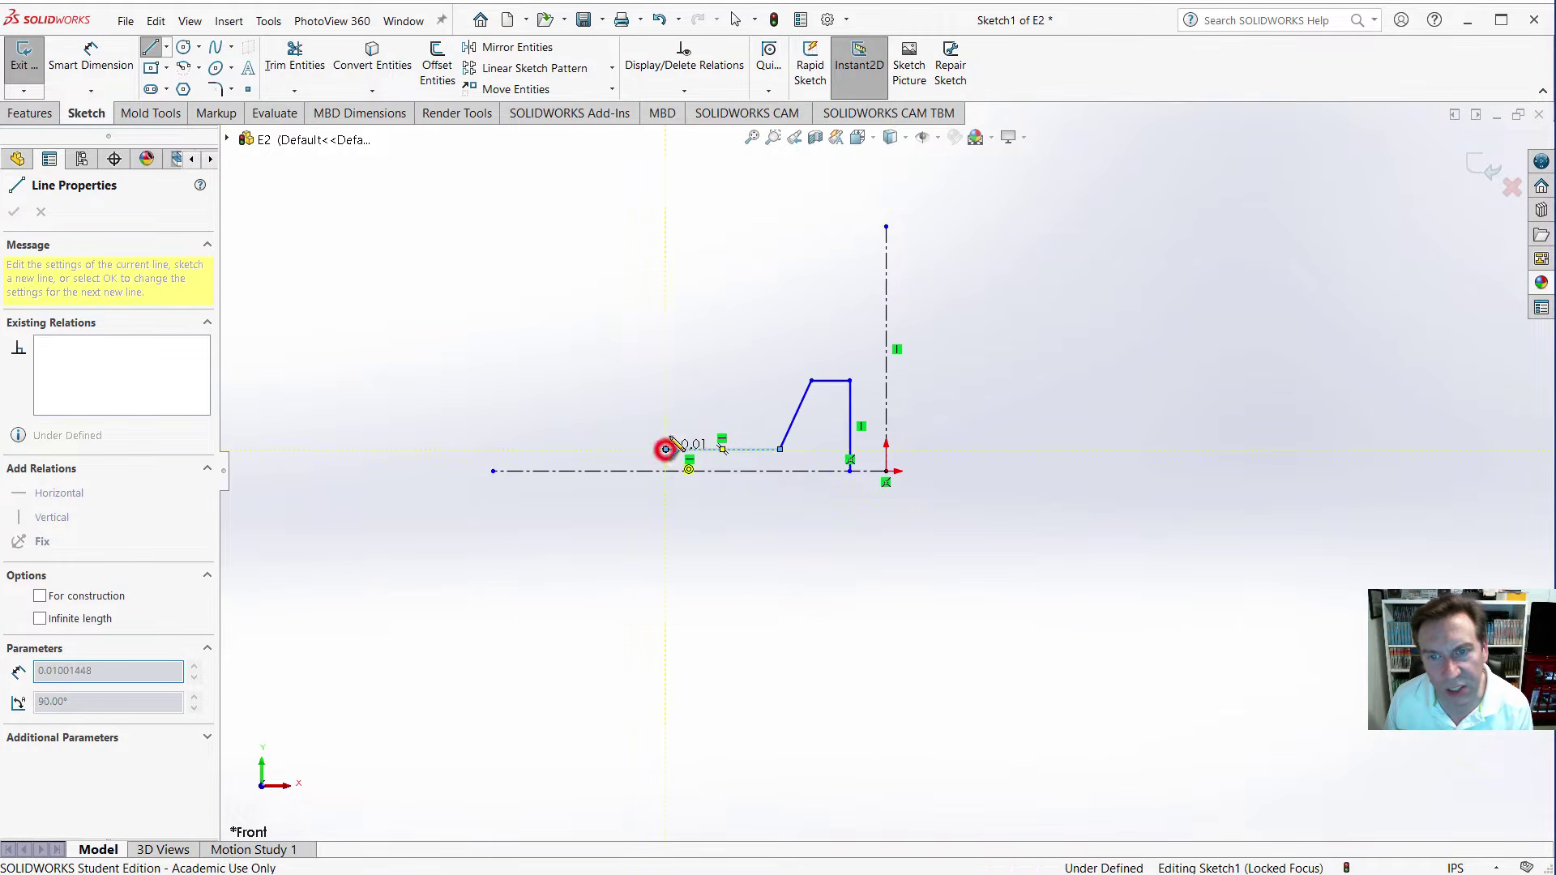
pyautogui.click(666, 336)
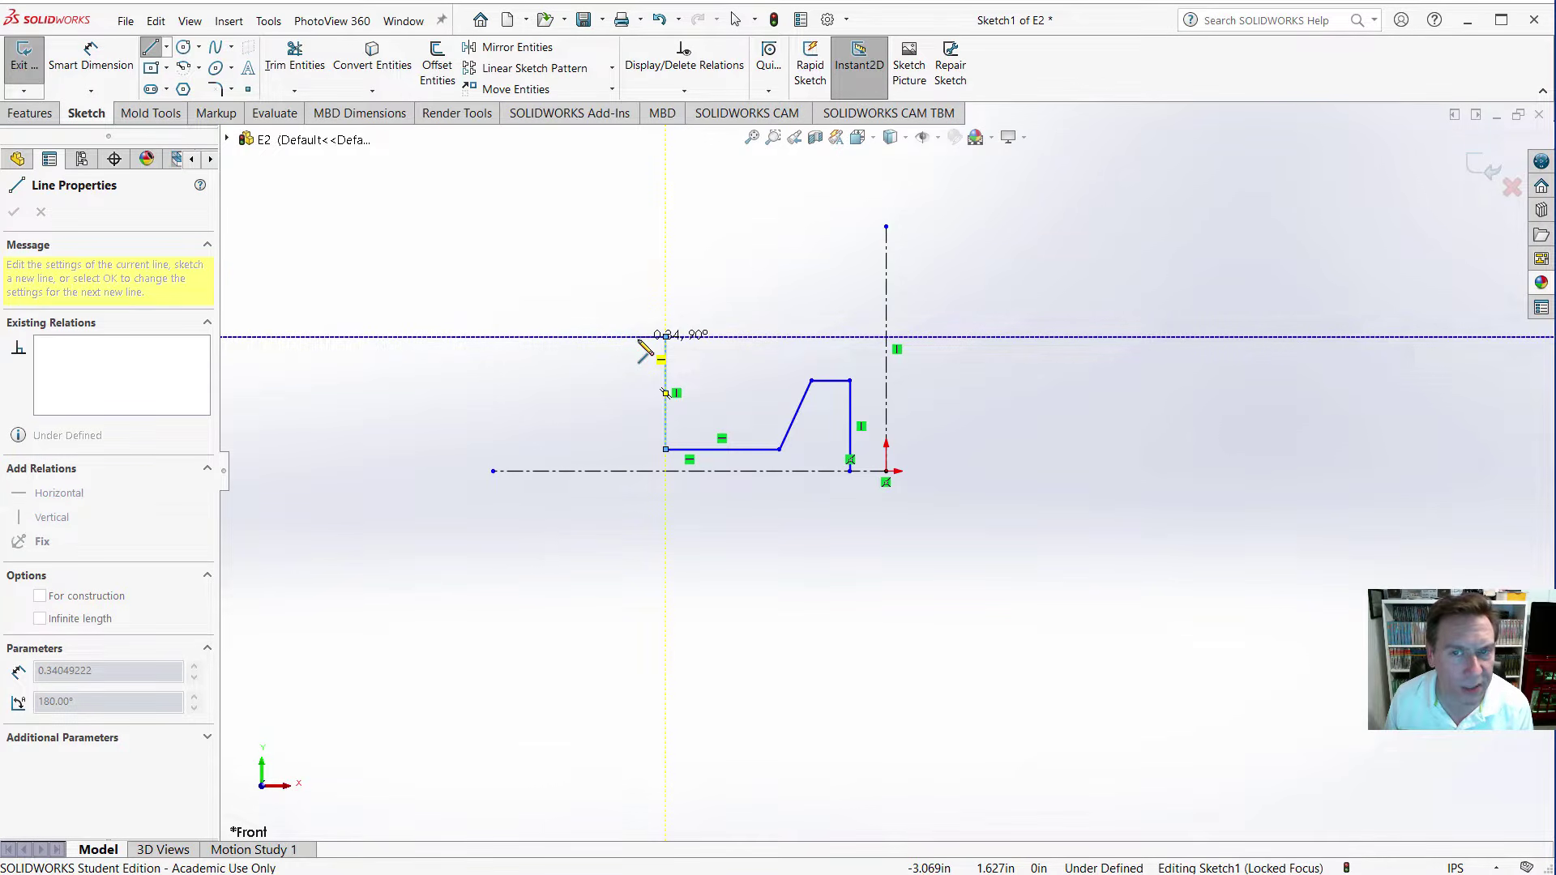
pyautogui.click(638, 336)
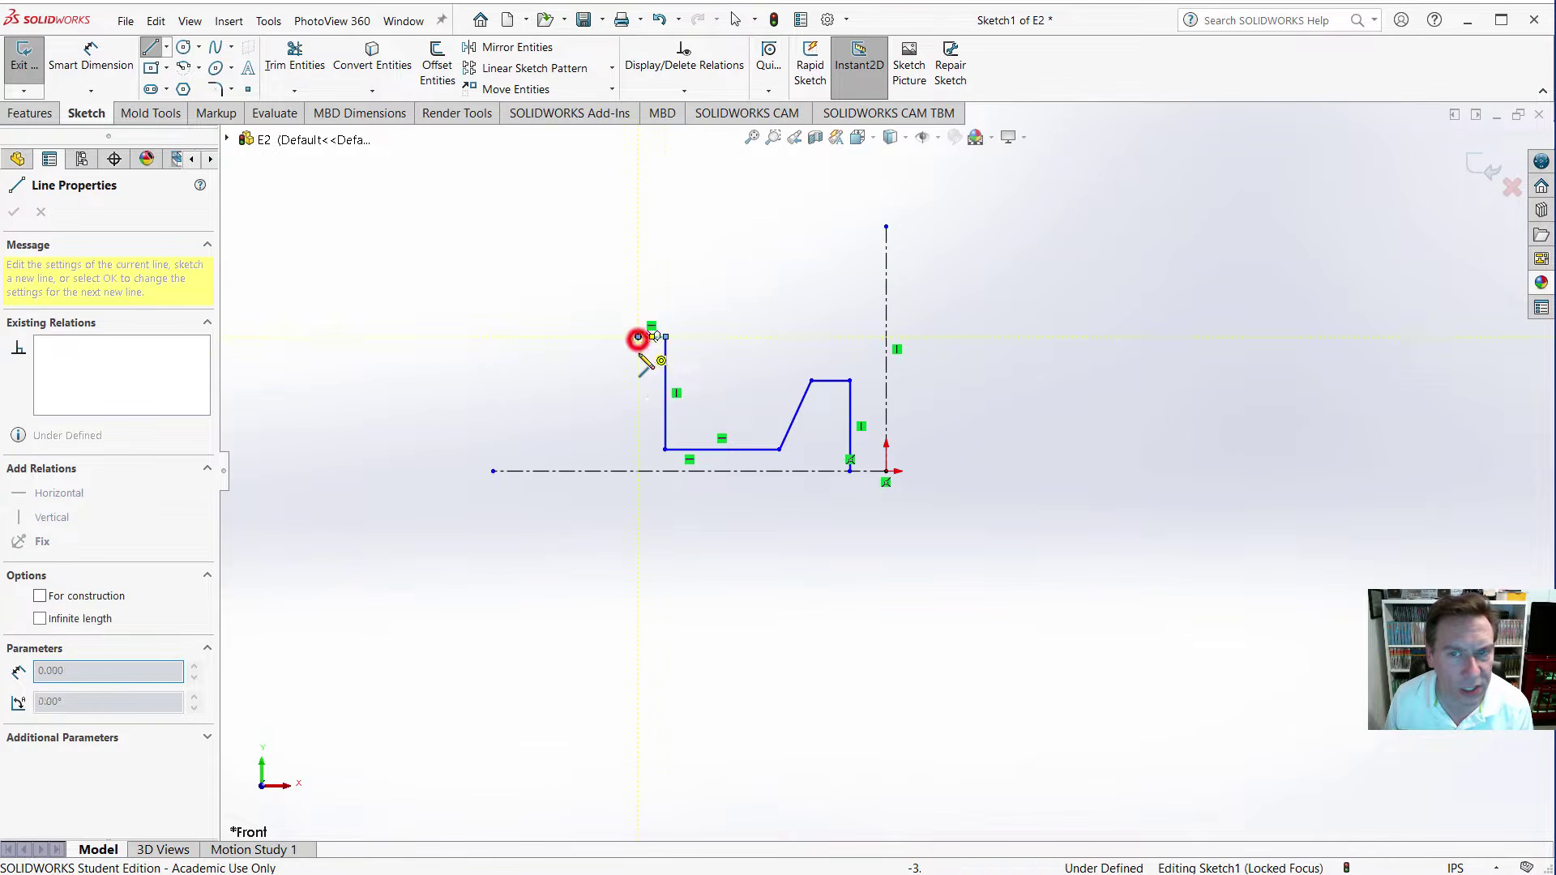
pyautogui.click(638, 471)
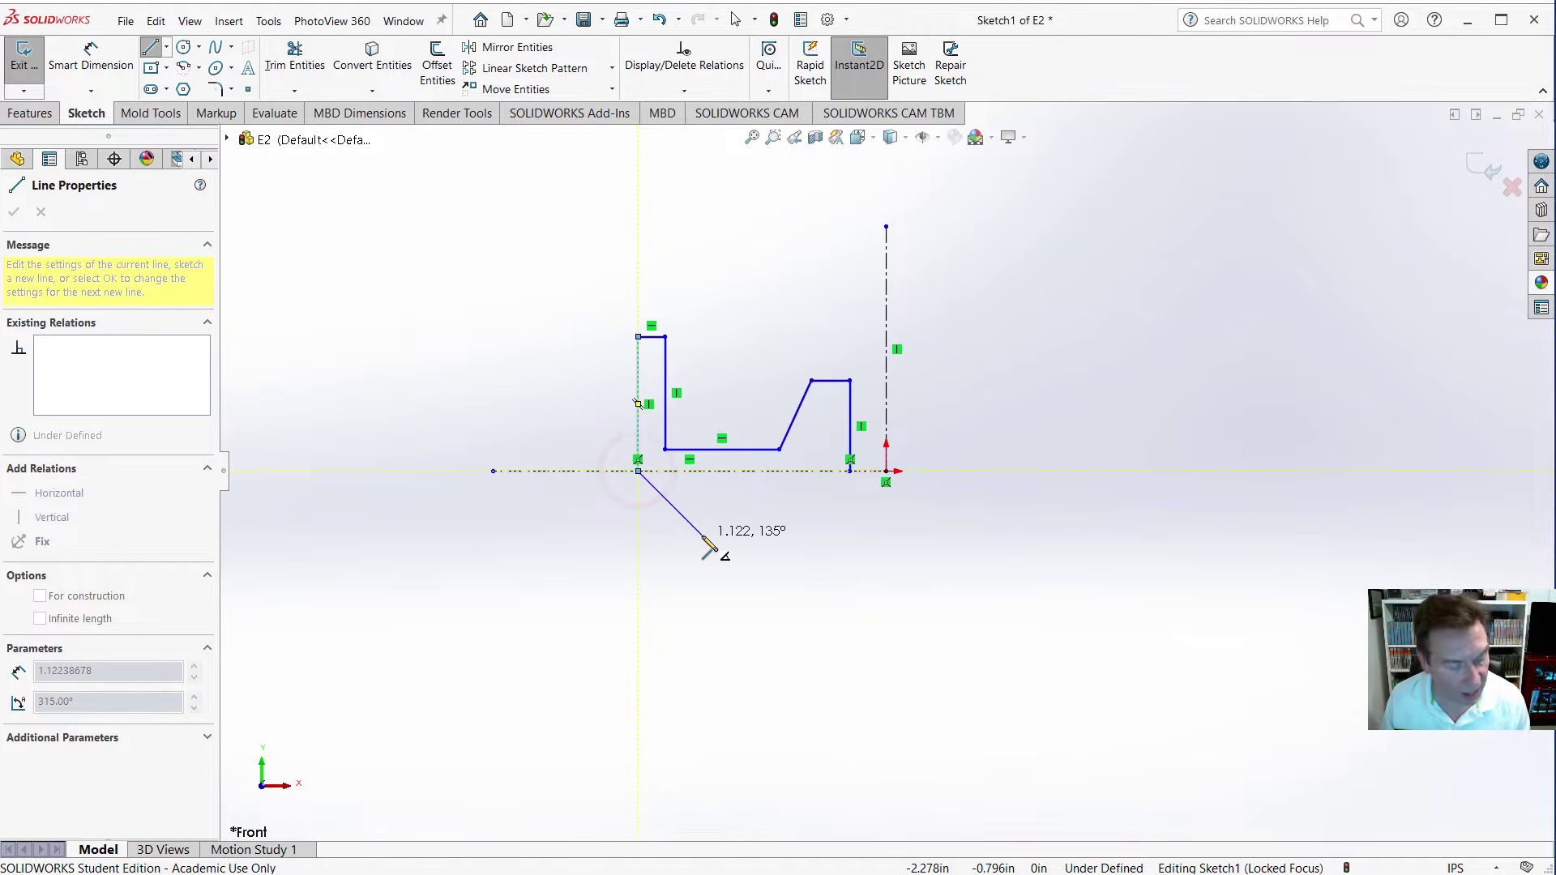
# Finish the line chain, delete the Vertical relation on the leftmost profile line, and move its upper endpoint about 1 in left.
pyautogui.press('Escape')
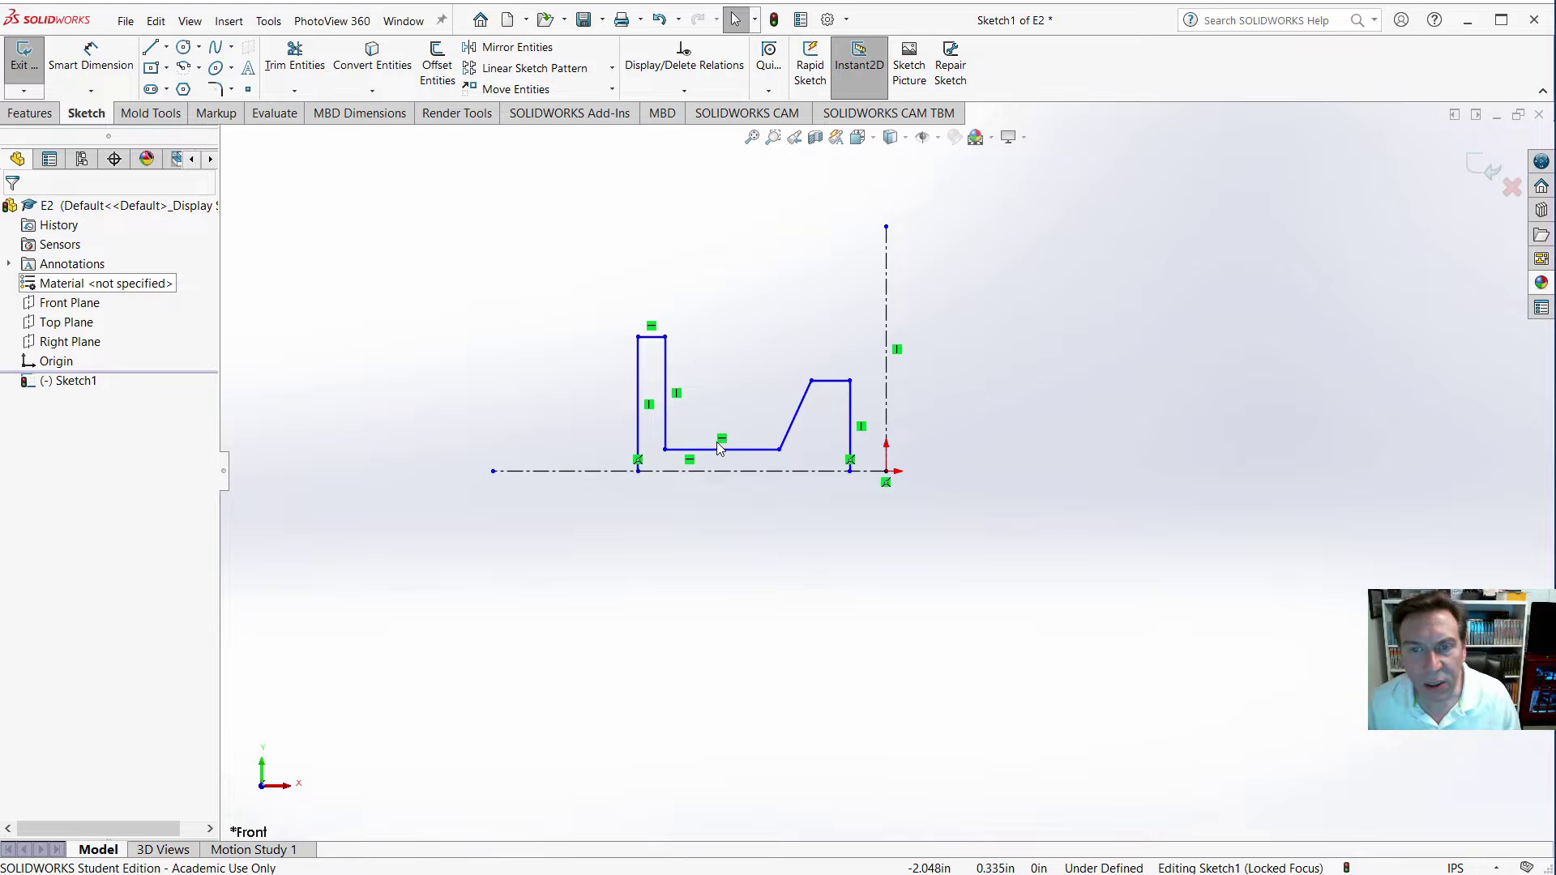
pyautogui.click(650, 405)
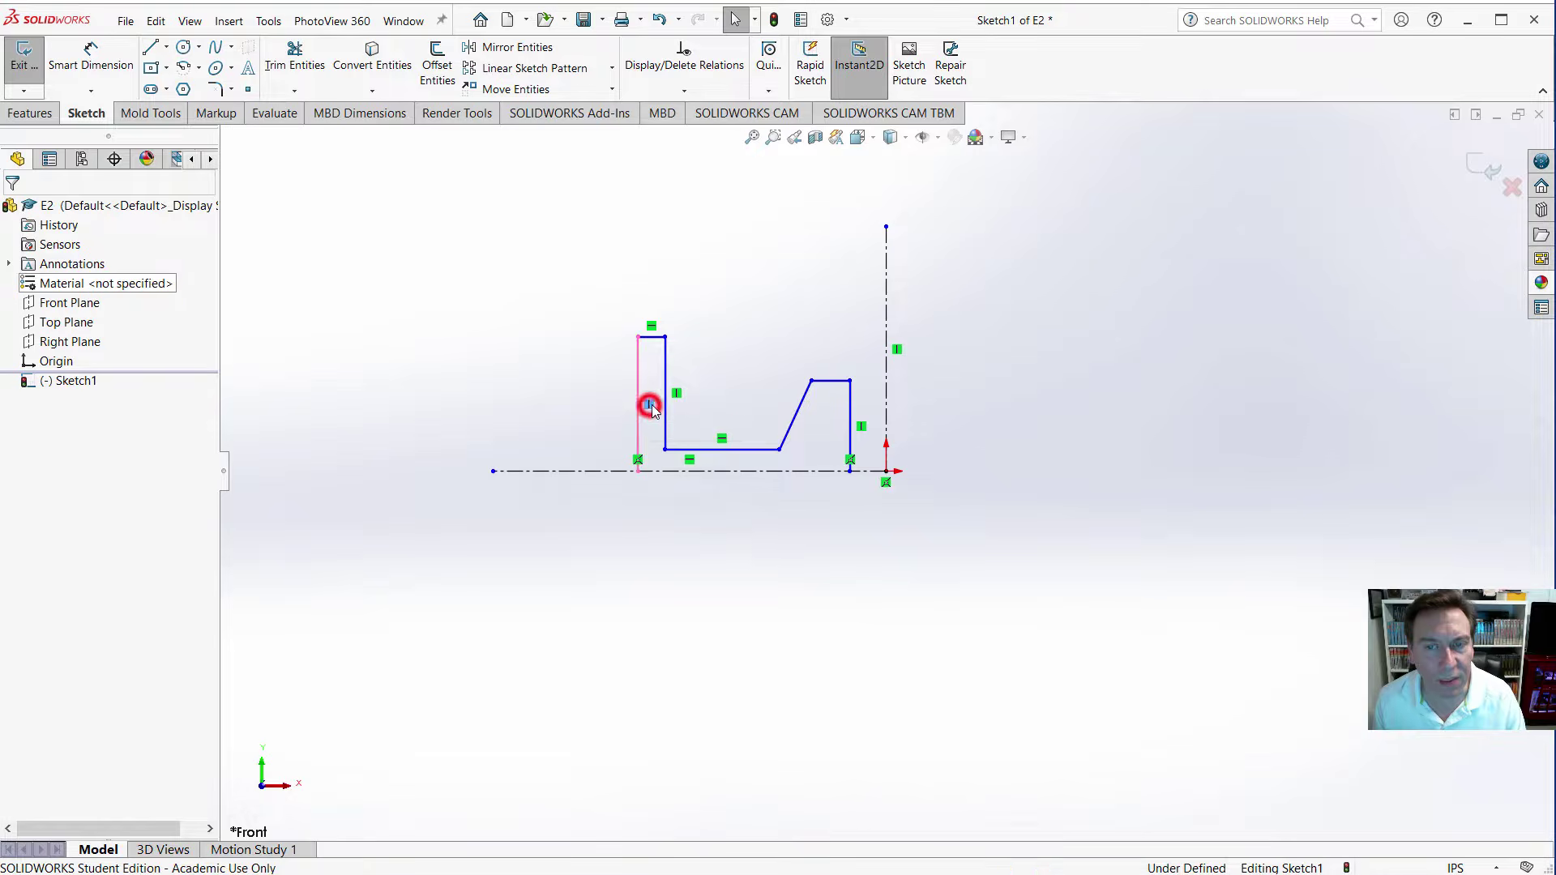
pyautogui.press('Delete')
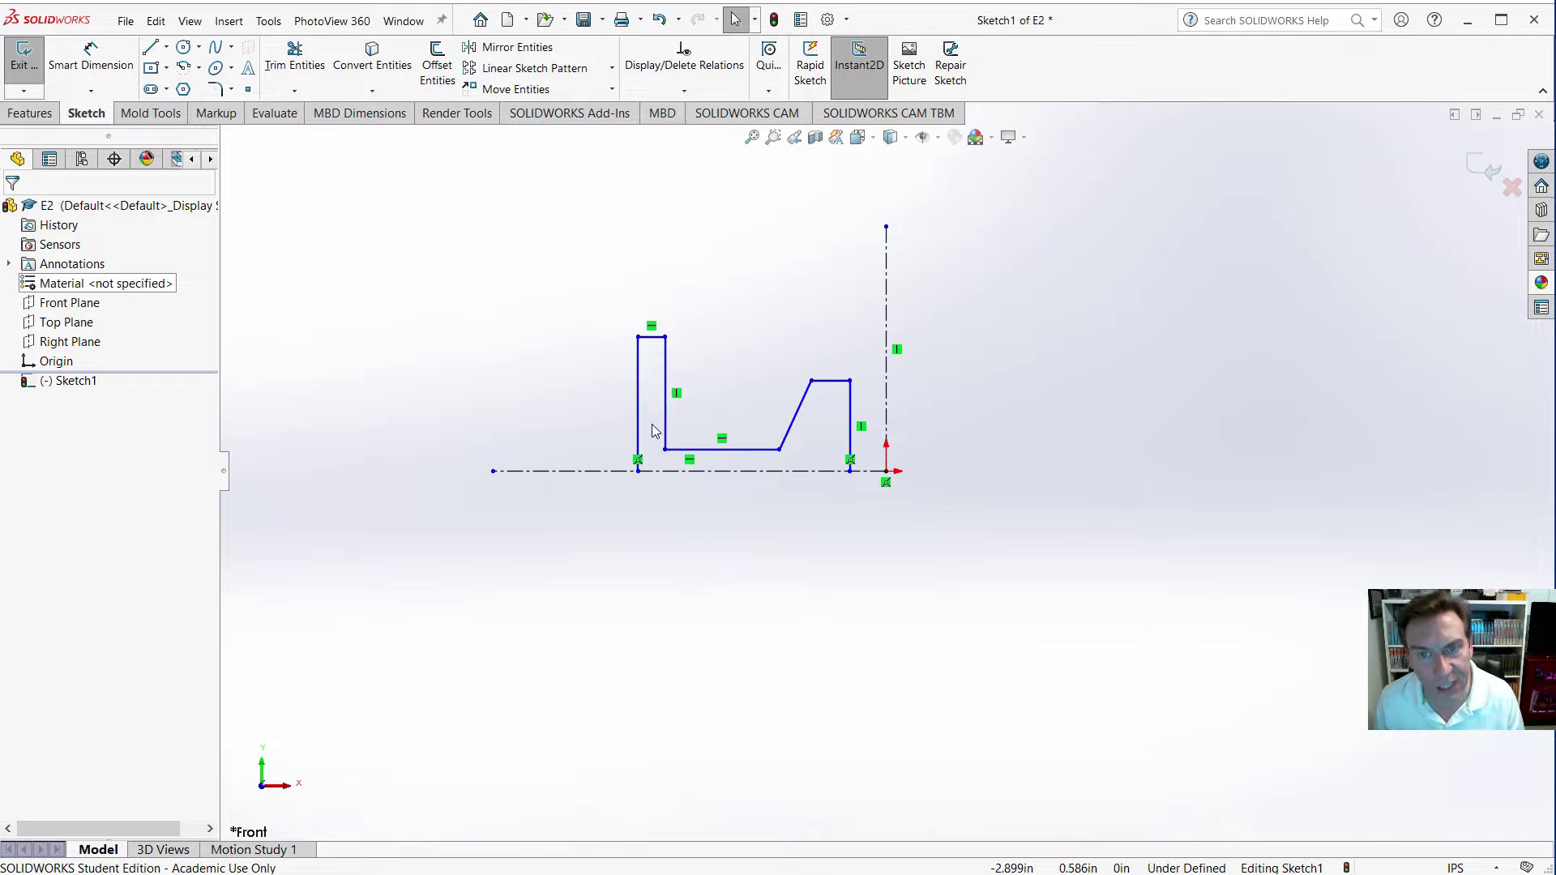
pyautogui.moveTo(638, 336); pyautogui.dragTo(556, 339)
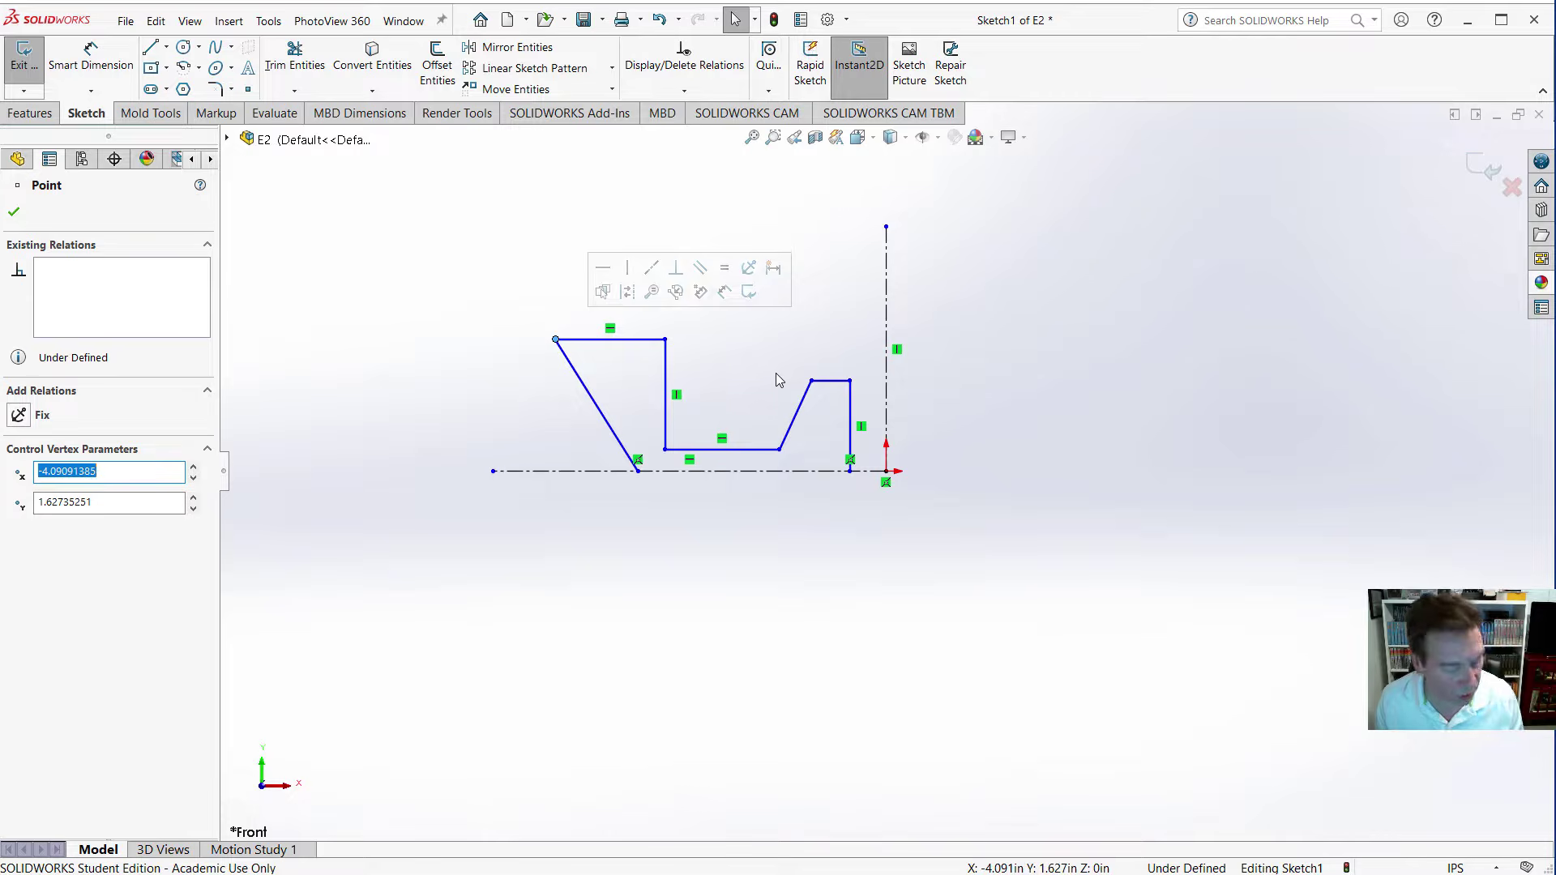
# Undo the endpoint move and the relation deletion, and check the existing relations on the leftmost profile line.
pyautogui.hotkey('ctrl', 'z')
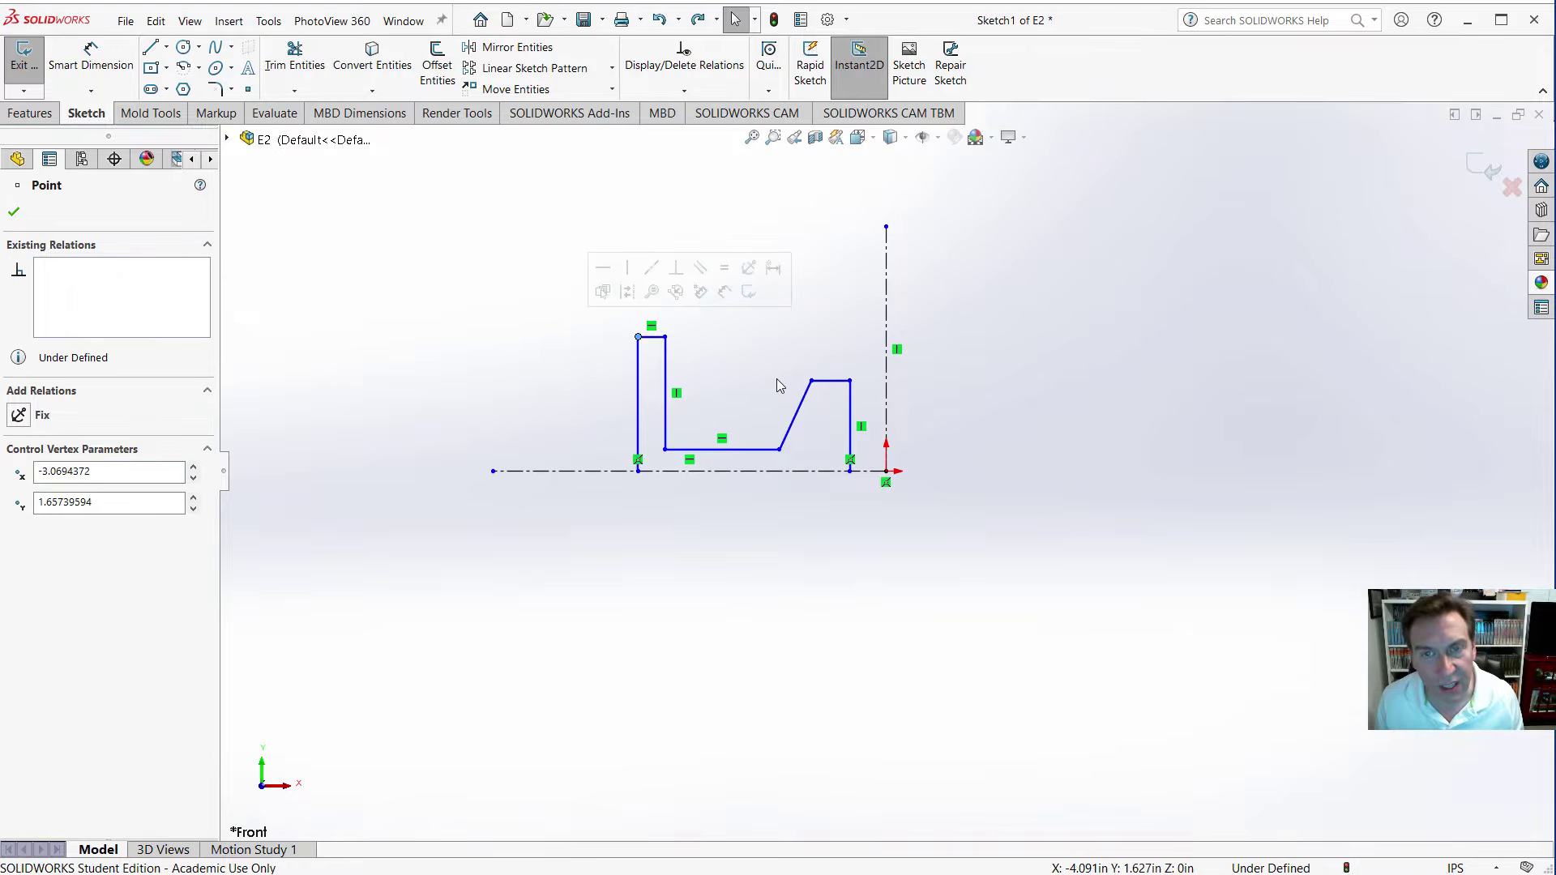
pyautogui.click(776, 378)
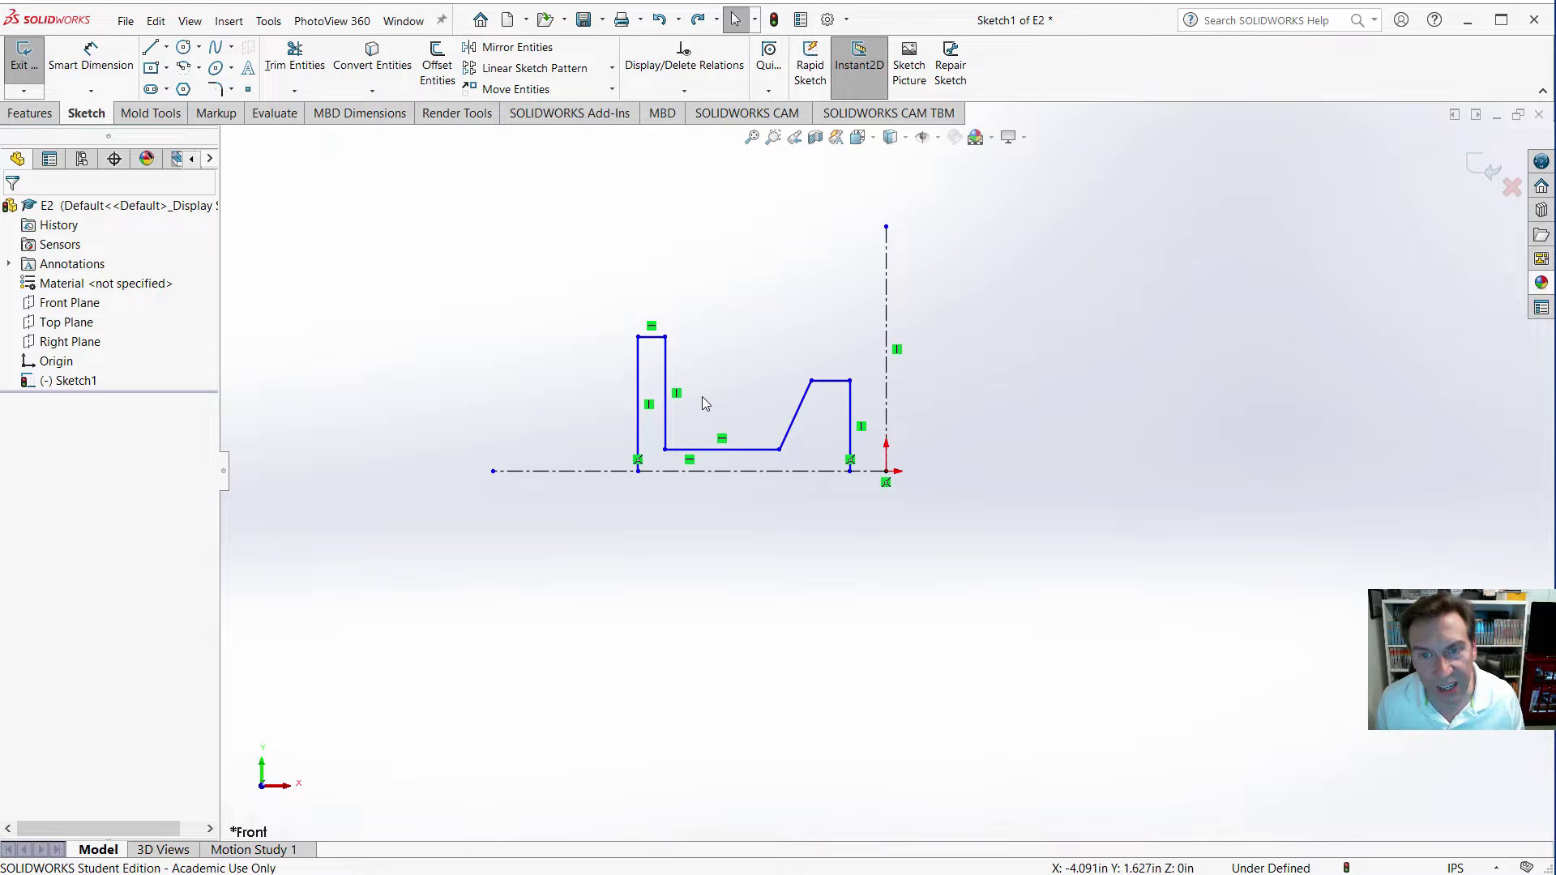
pyautogui.click(640, 378)
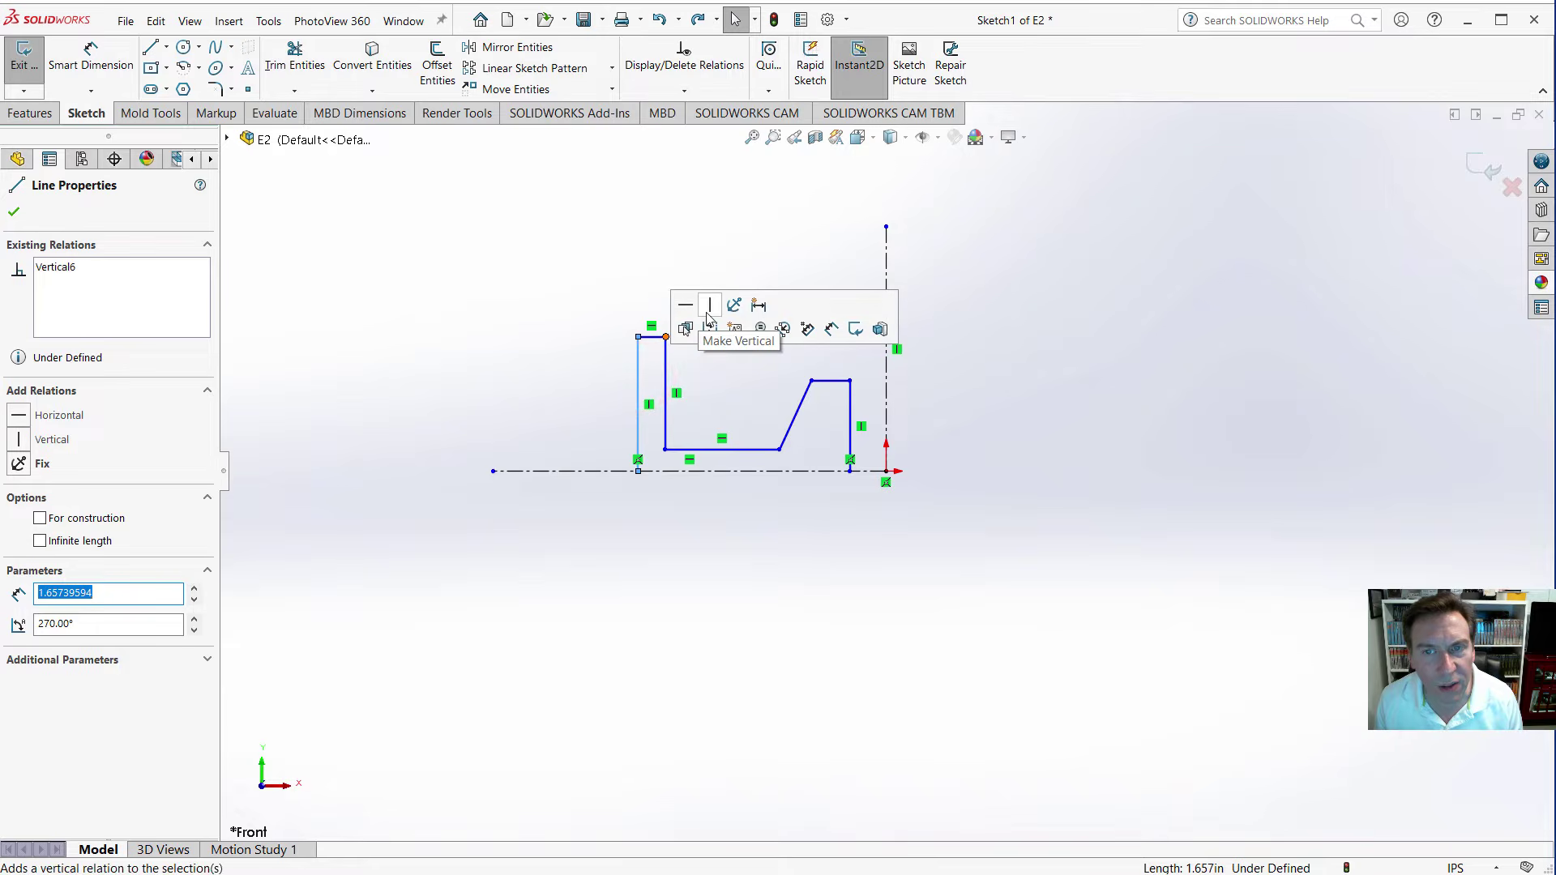
pyautogui.click(593, 240)
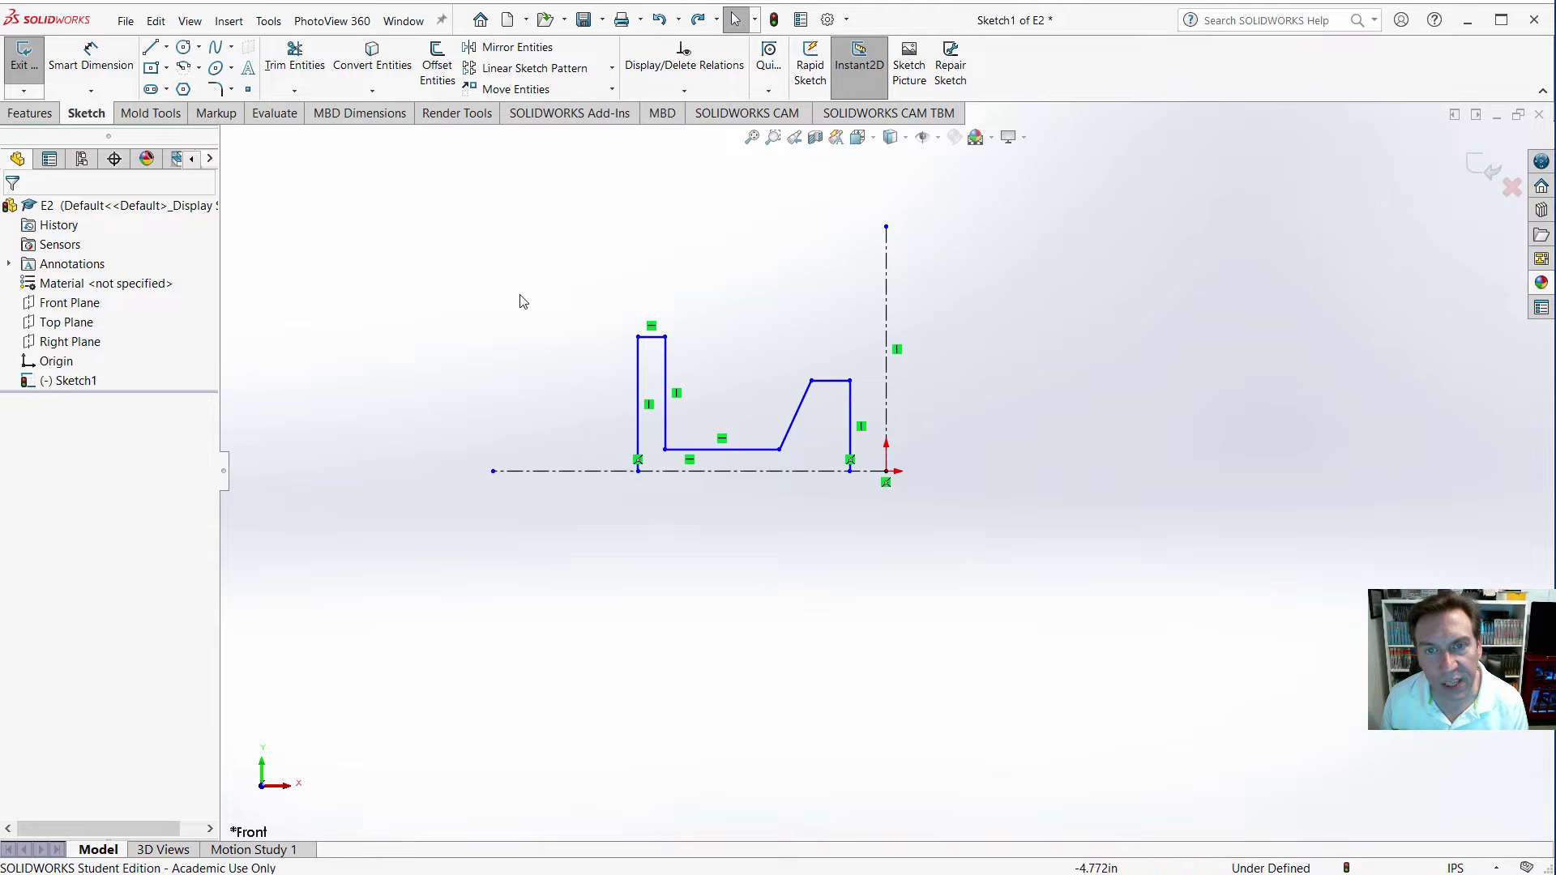
# Mirror the whole stepped profile about the horizontal centerline using Mirror Entities.
pyautogui.moveTo(451, 275); pyautogui.dragTo(953, 589)
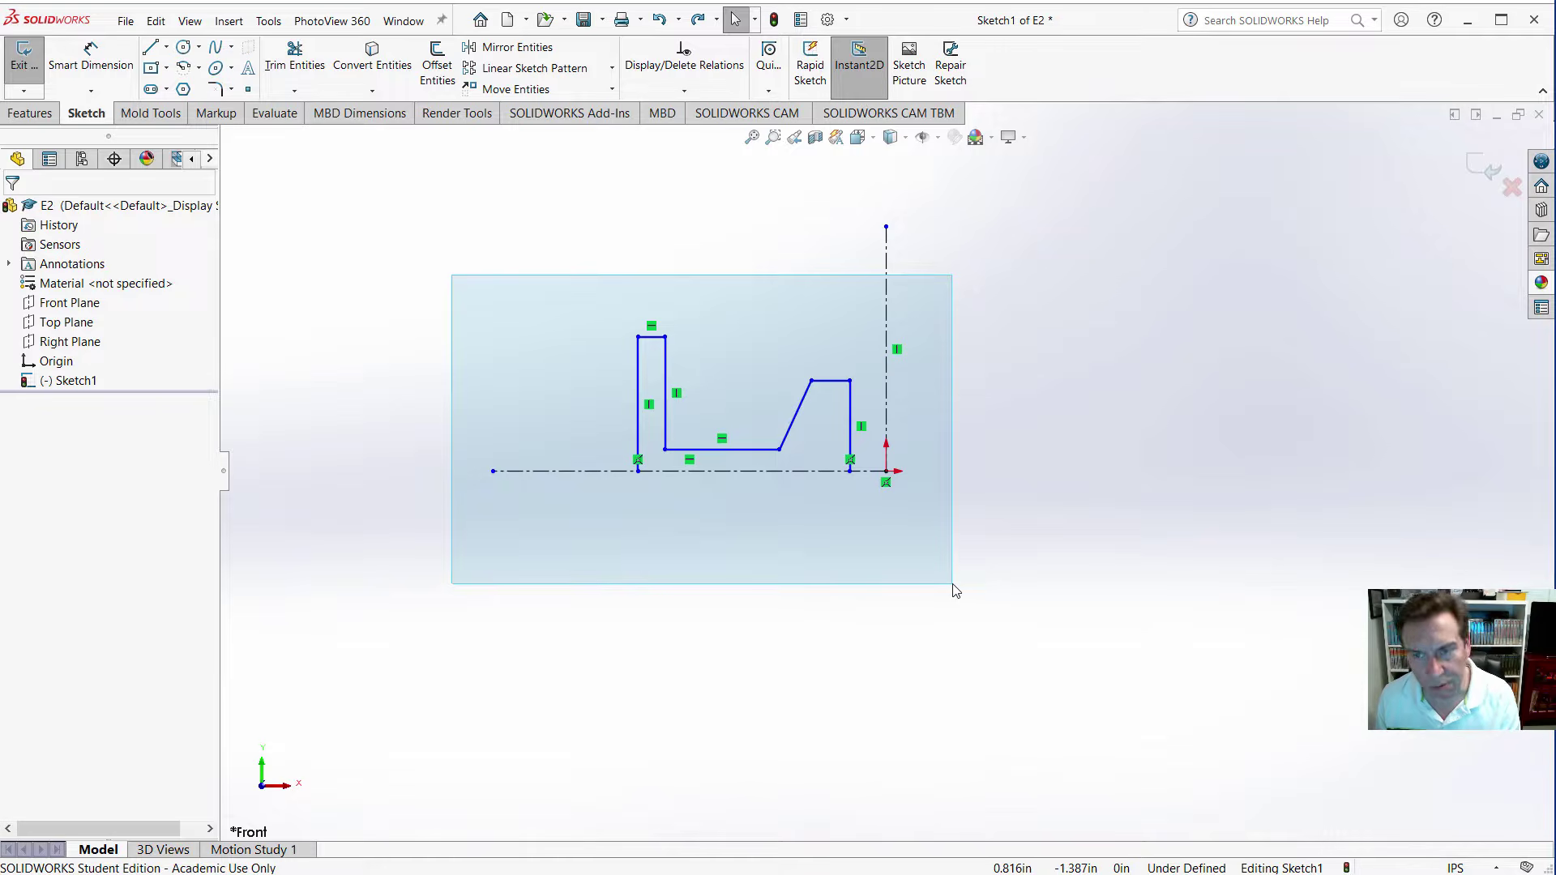
pyautogui.moveTo(954, 590)
pyautogui.mouseDown()
pyautogui.moveTo(889, 279)
pyautogui.moveTo(1014, 528)
pyautogui.mouseUp()
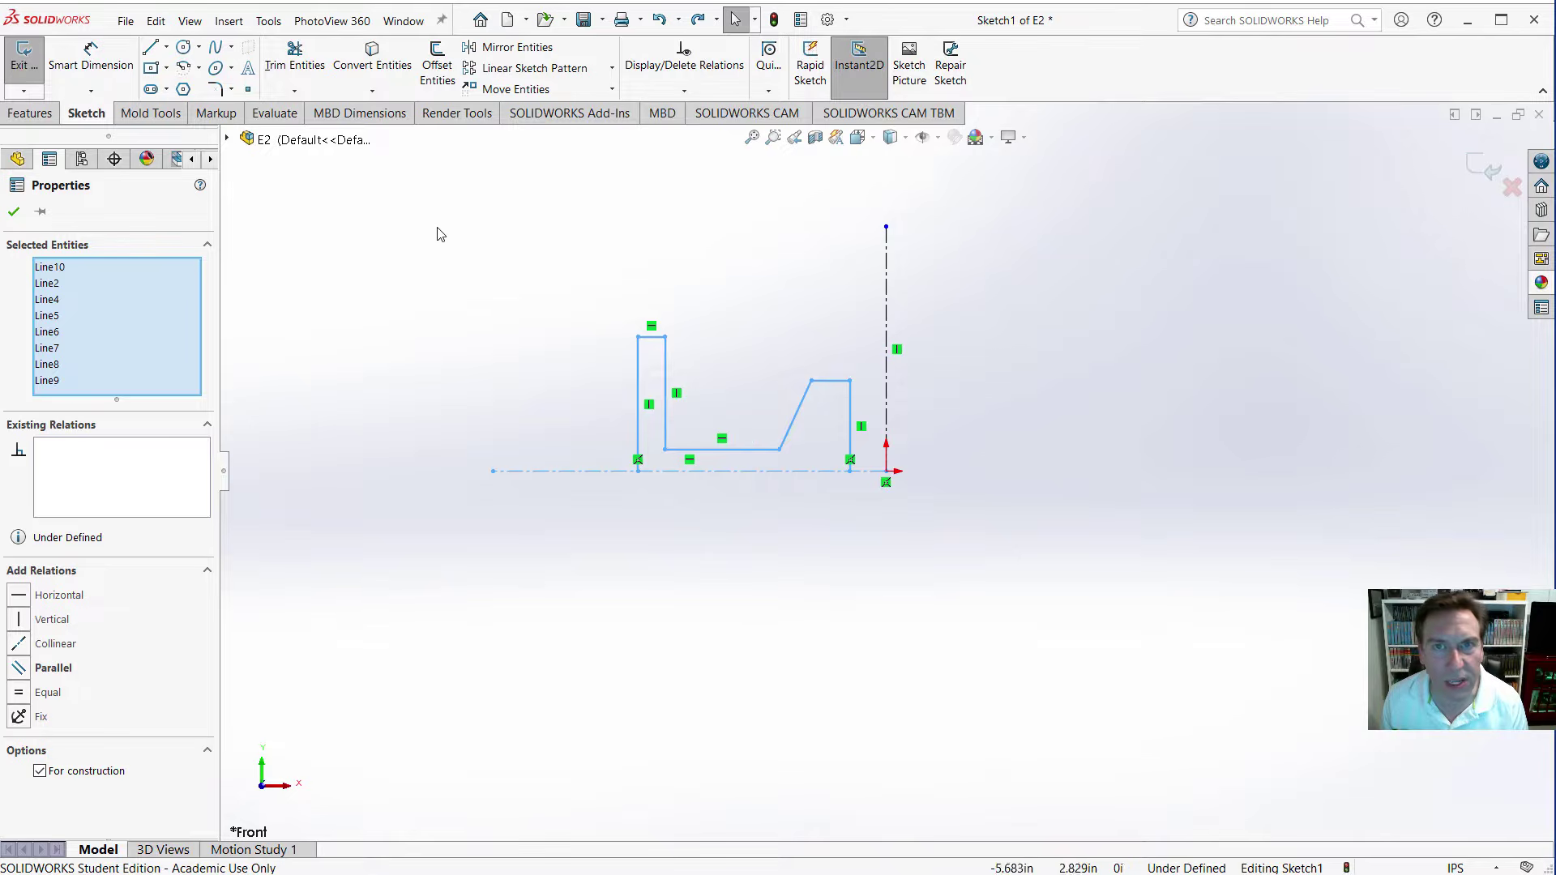
pyautogui.click(488, 53)
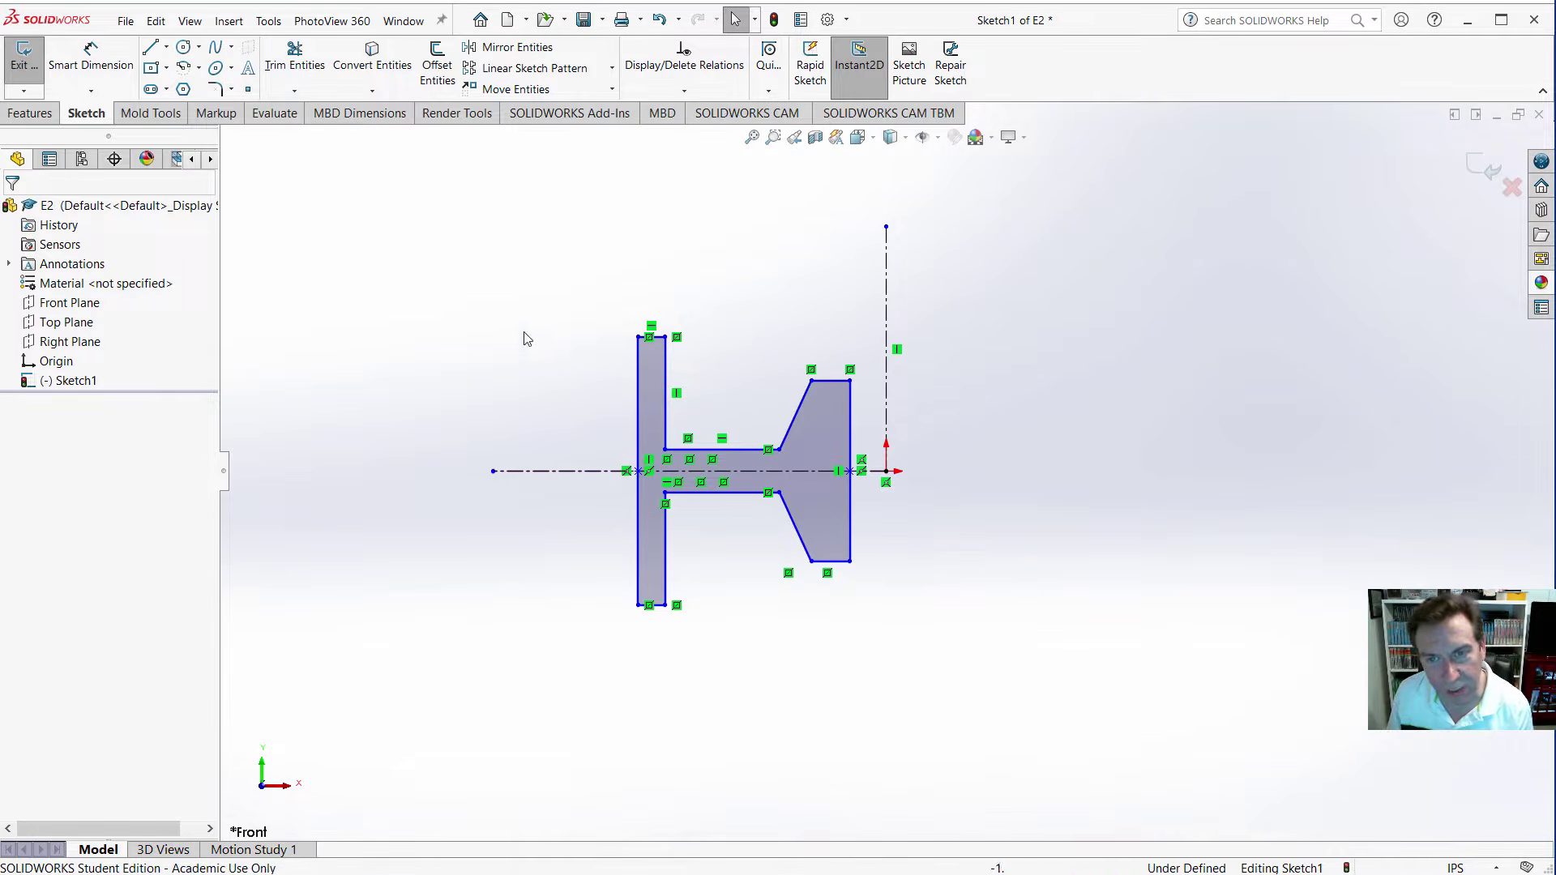
# Compare an enclosing window selection with a crossing selection around the mirrored profile, clearing each selection.
pyautogui.moveTo(416, 267)
pyautogui.mouseDown()
pyautogui.moveTo(1171, 730)
pyautogui.moveTo(1018, 670)
pyautogui.mouseUp()
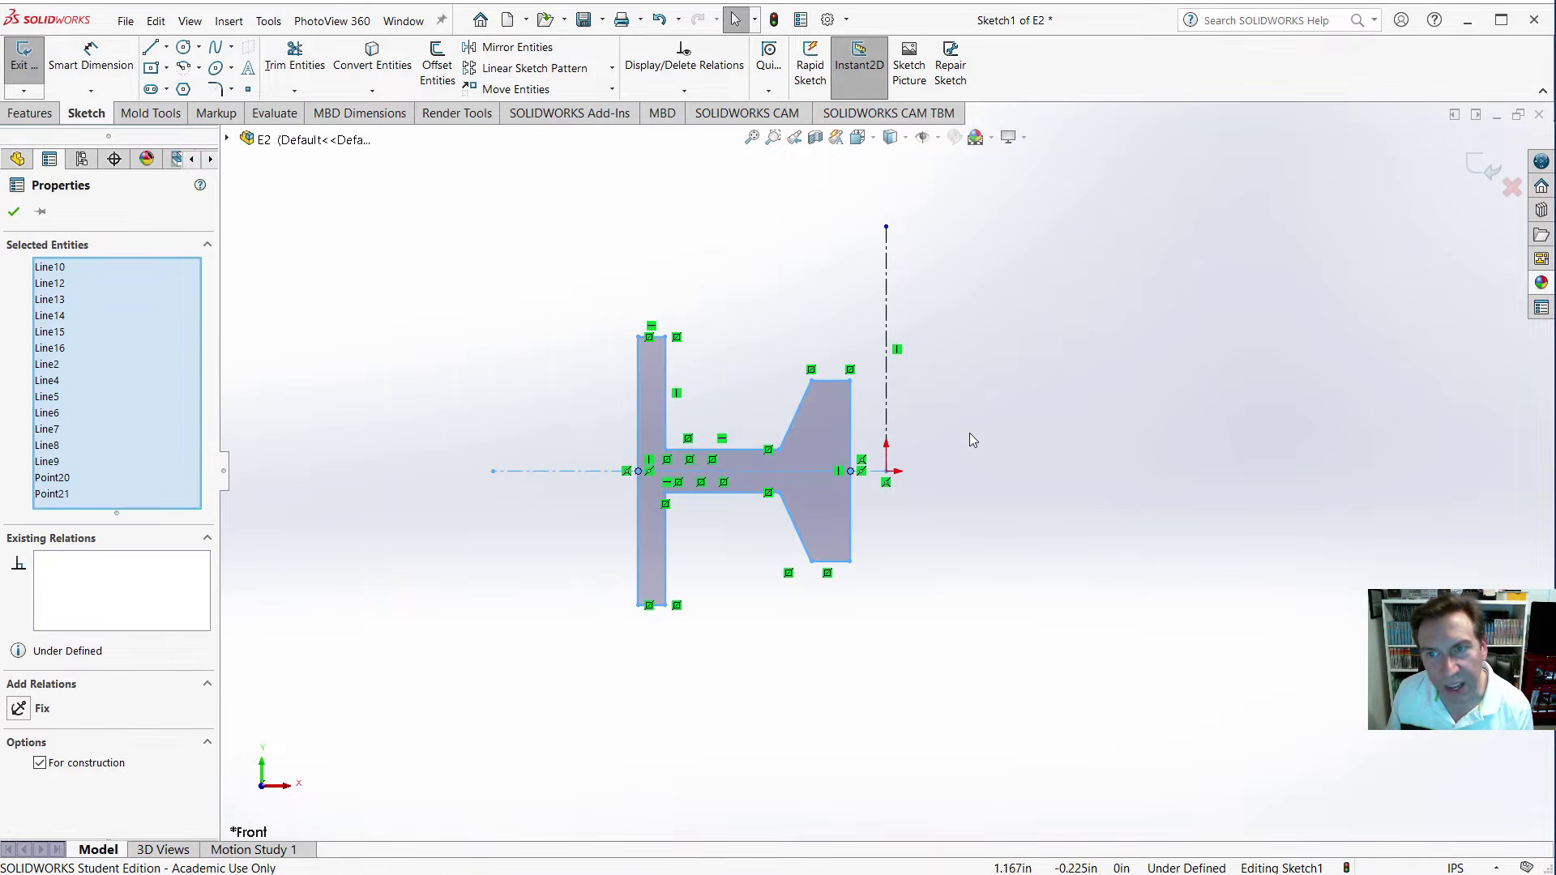
pyautogui.click(1051, 337)
pyautogui.moveTo(1087, 308)
pyautogui.mouseDown()
pyautogui.moveTo(770, 430)
pyautogui.moveTo(527, 608)
pyautogui.moveTo(557, 659)
pyautogui.mouseUp()
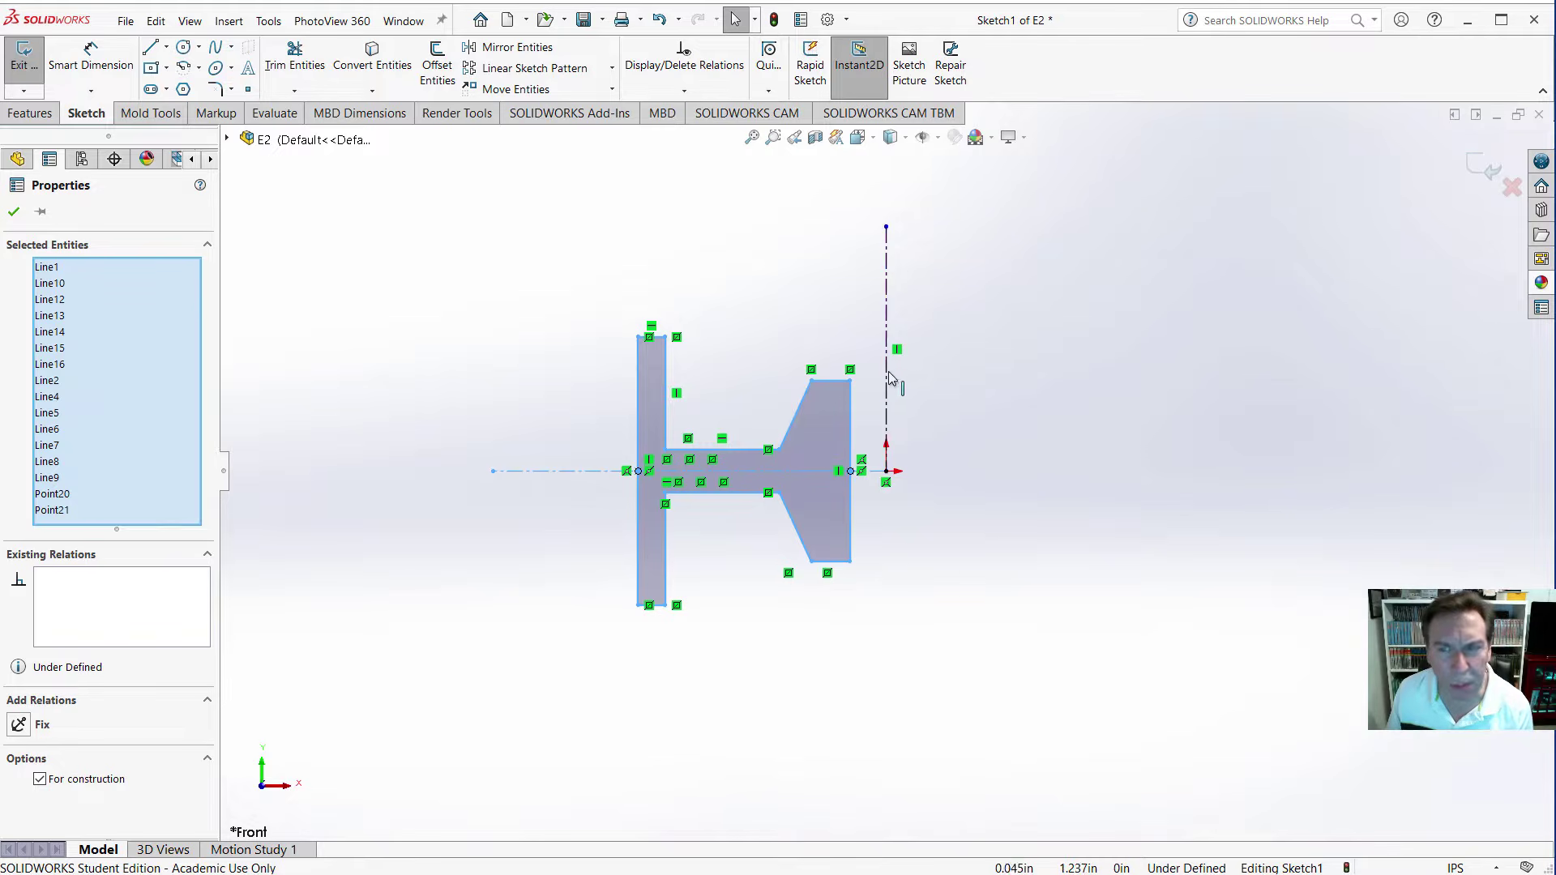
pyautogui.click(1078, 411)
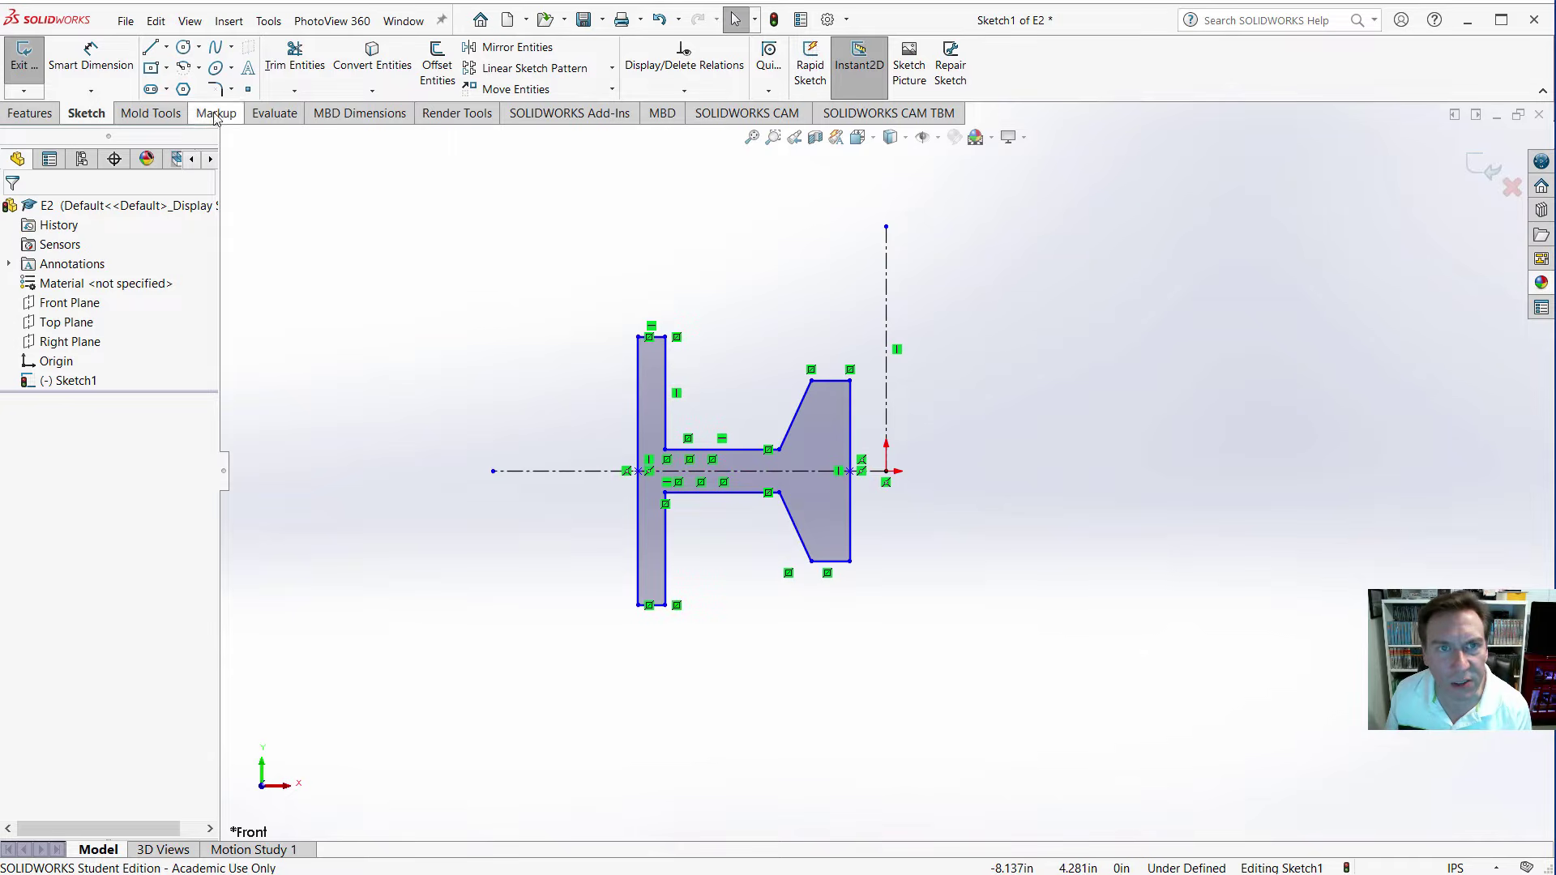
# Hide the sketch relation symbols and check which relations appear for the horizontal line just above the centerline.
pyautogui.click(192, 22)
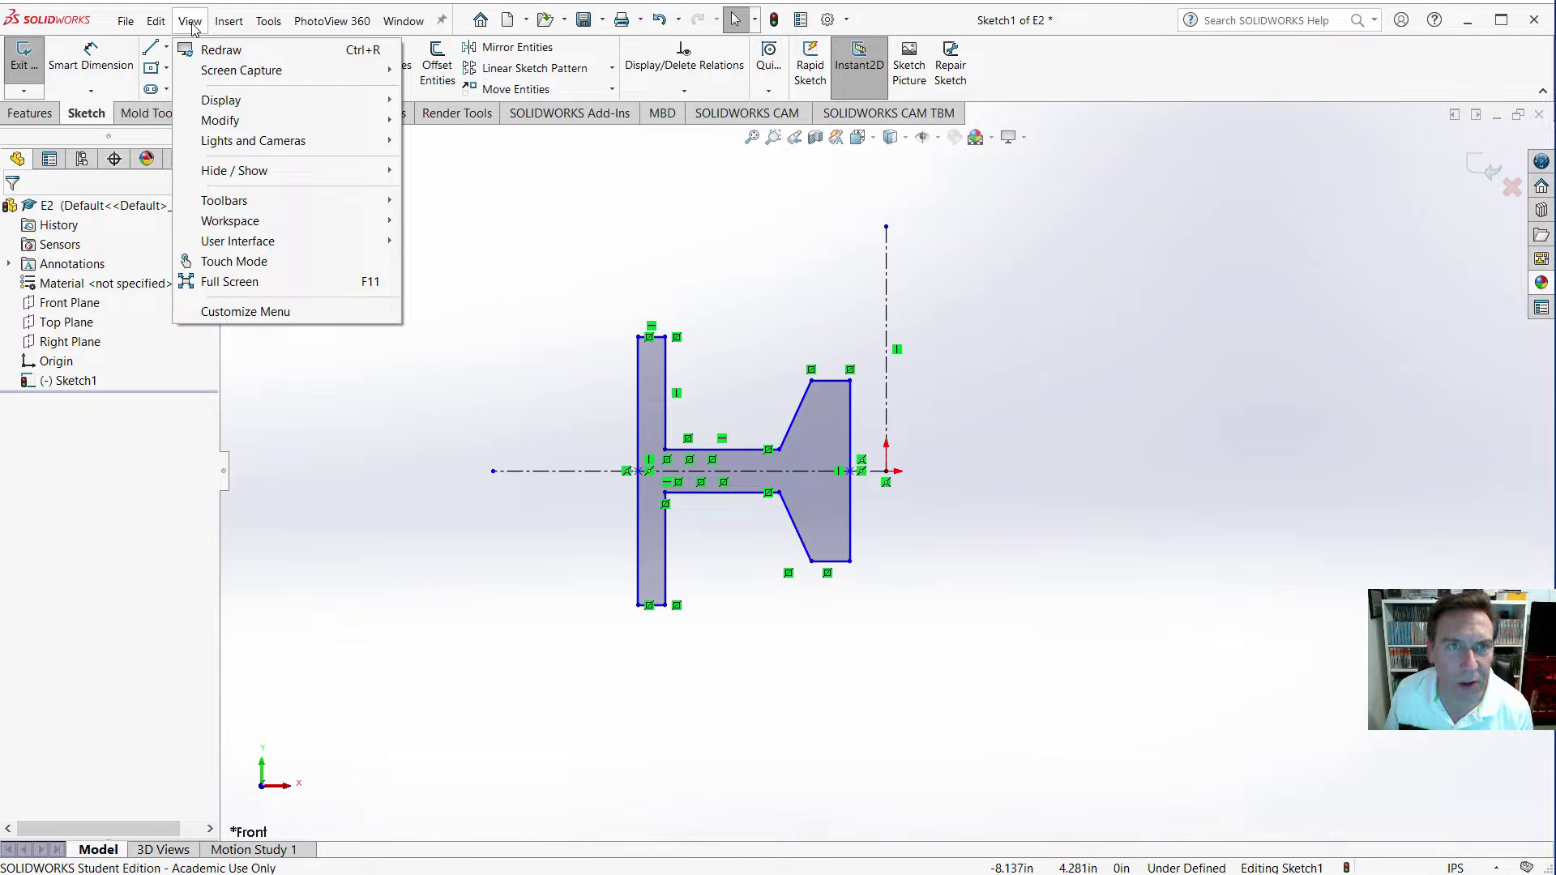
pyautogui.moveTo(300, 173)
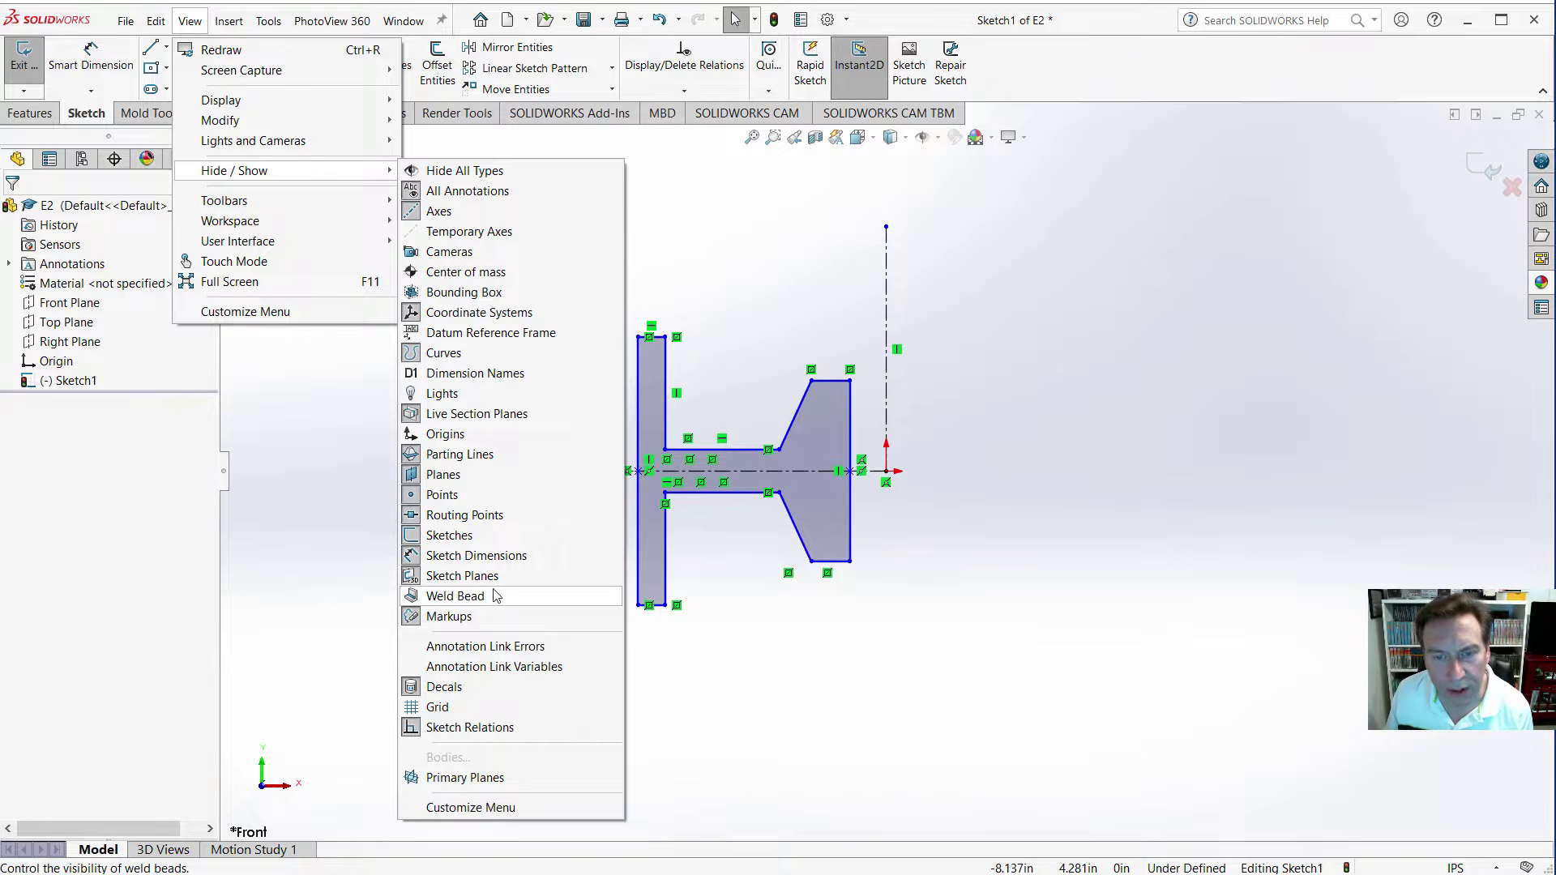
pyautogui.click(414, 728)
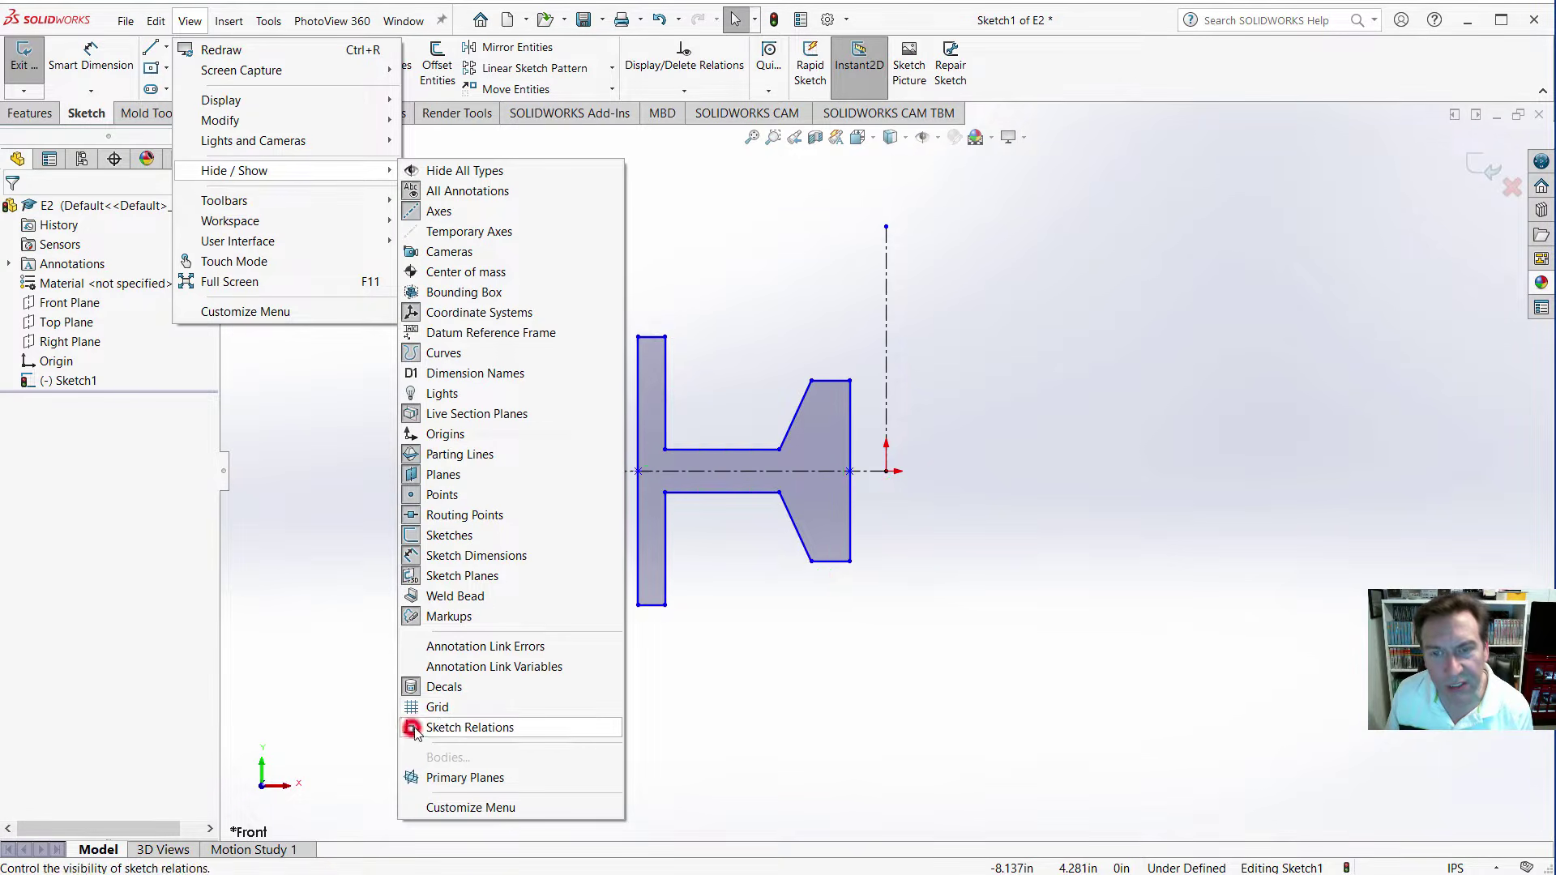
pyautogui.click(277, 471)
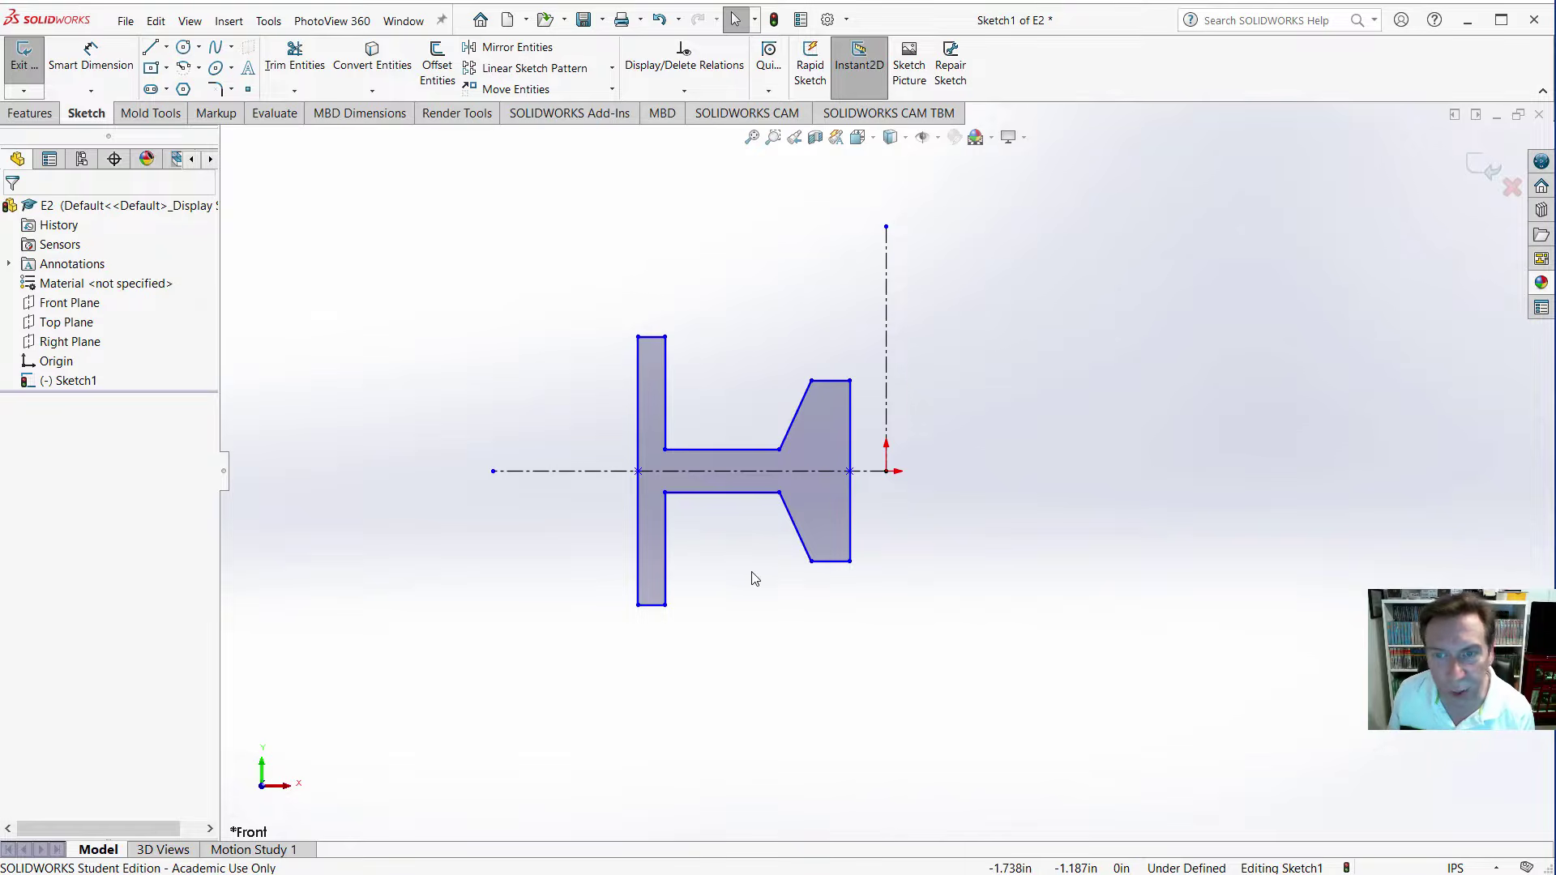
pyautogui.click(717, 449)
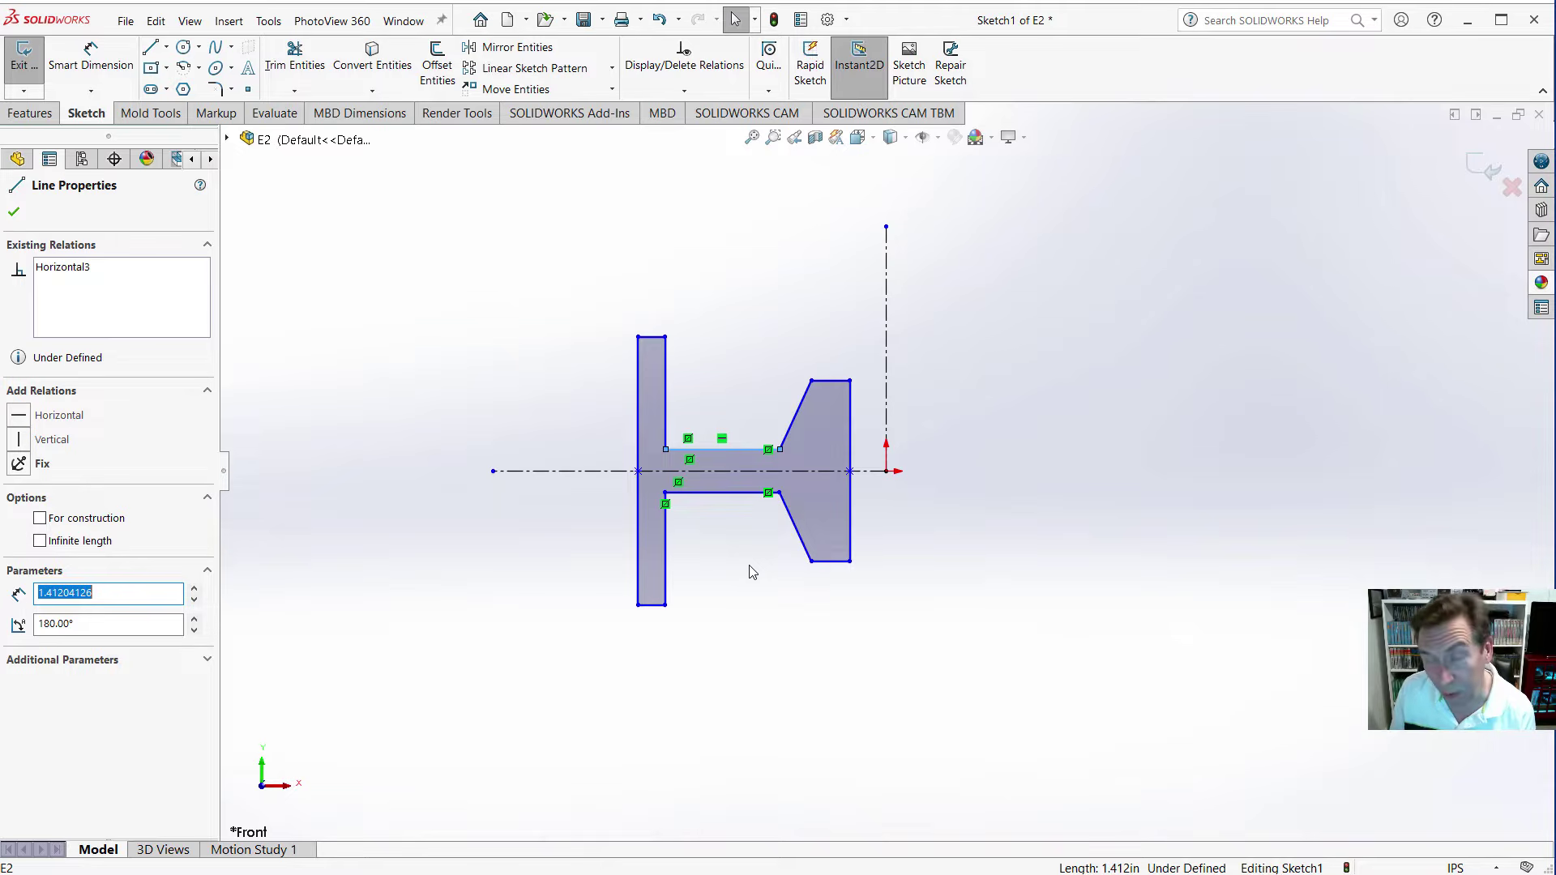
pyautogui.click(1087, 546)
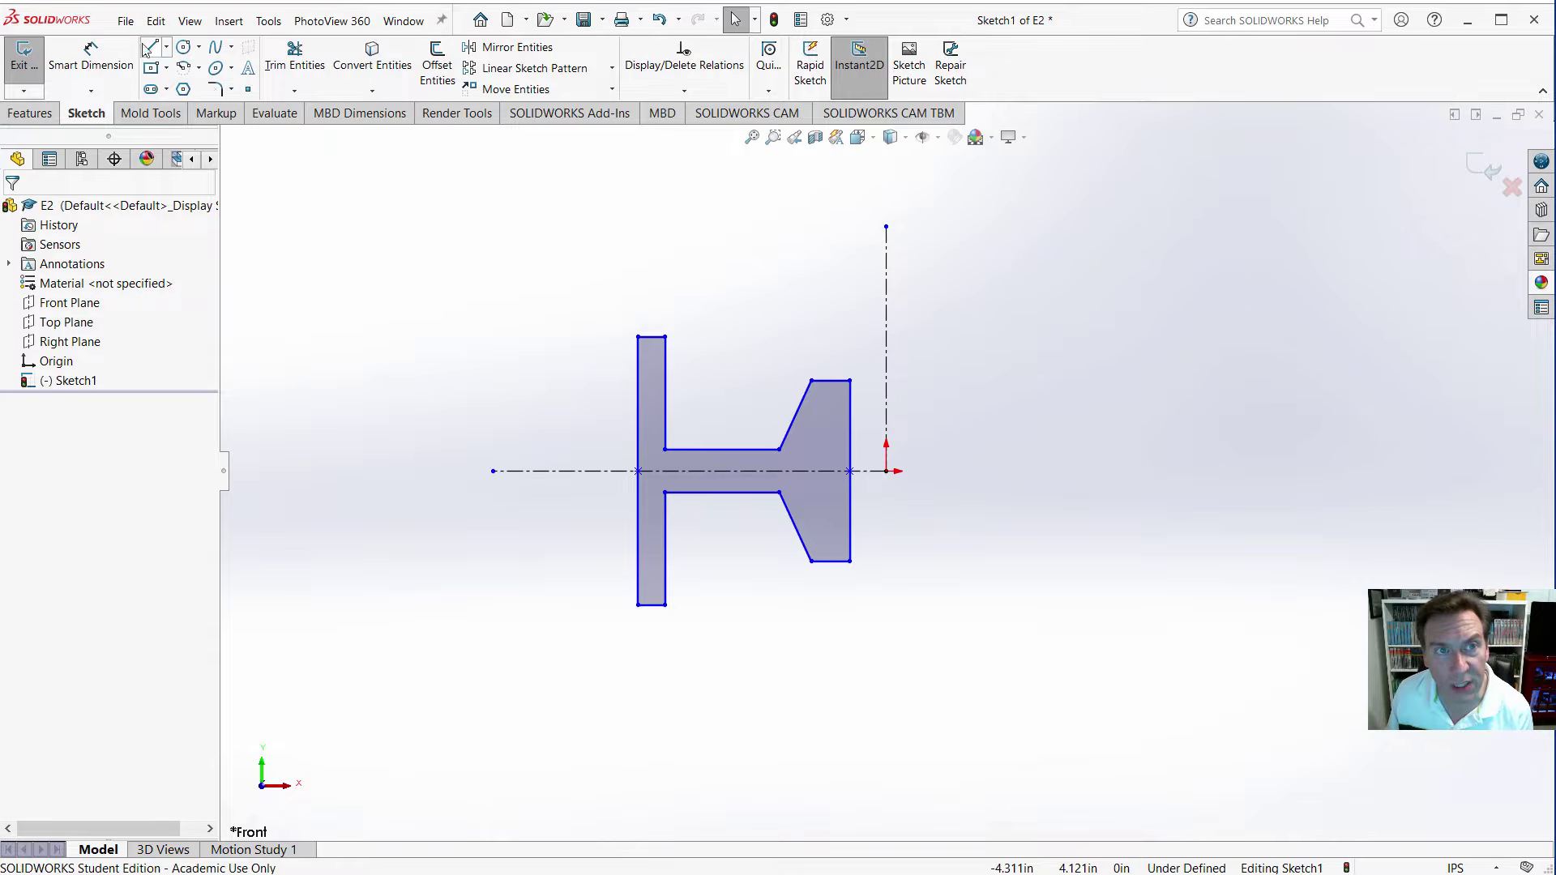
# Add a 0.75 in doubled-distance dimension from the vertical centerline to the profile's nearest vertical edge, checking the exercise drawing for the value.
pyautogui.click(111, 63)
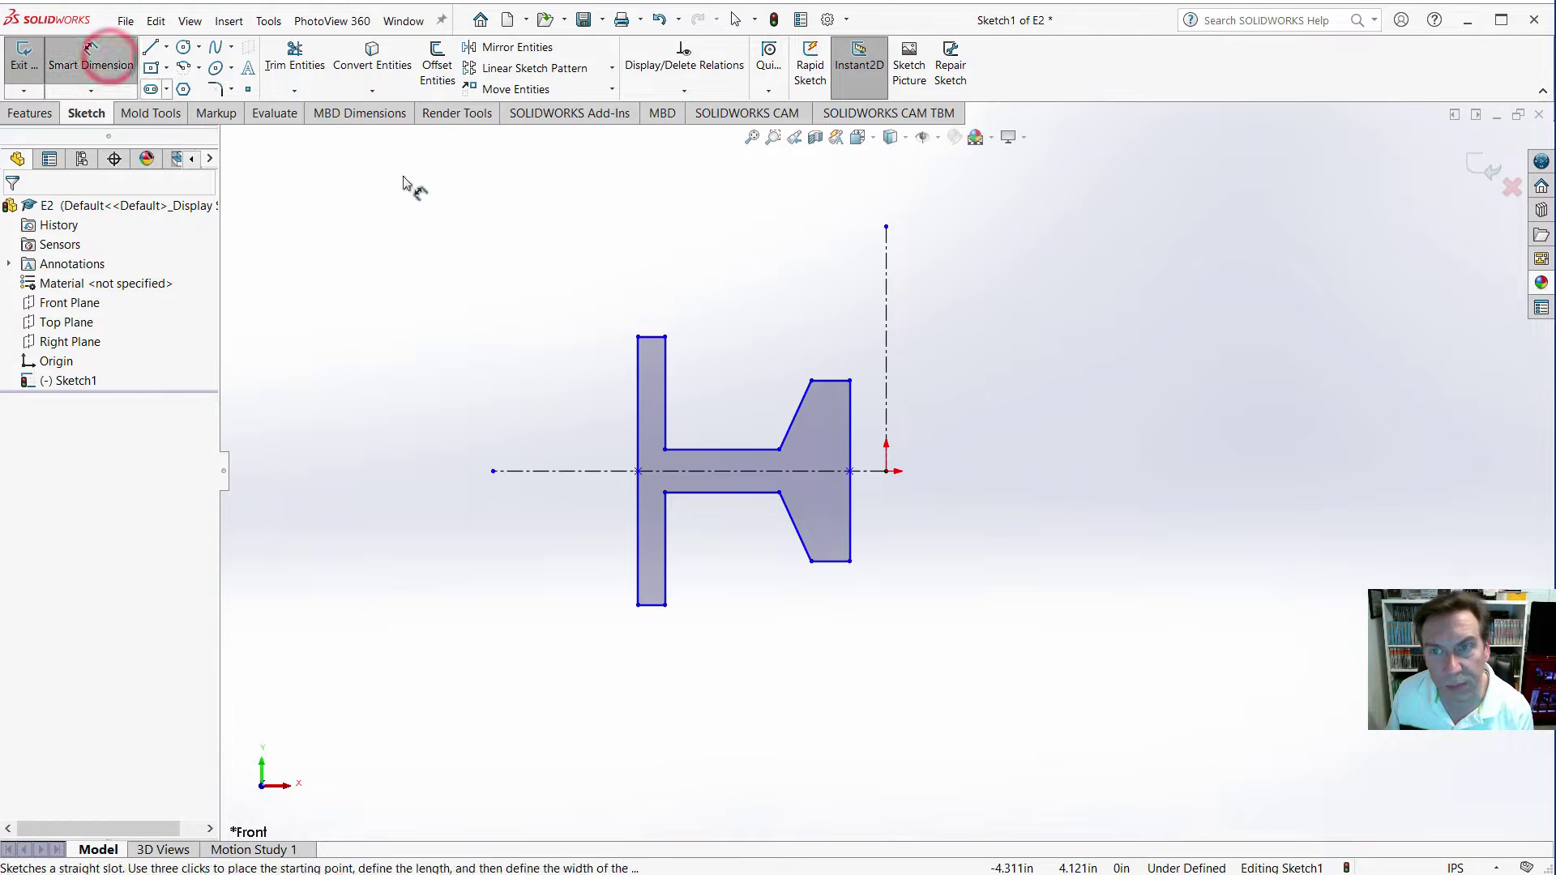
pyautogui.click(887, 391)
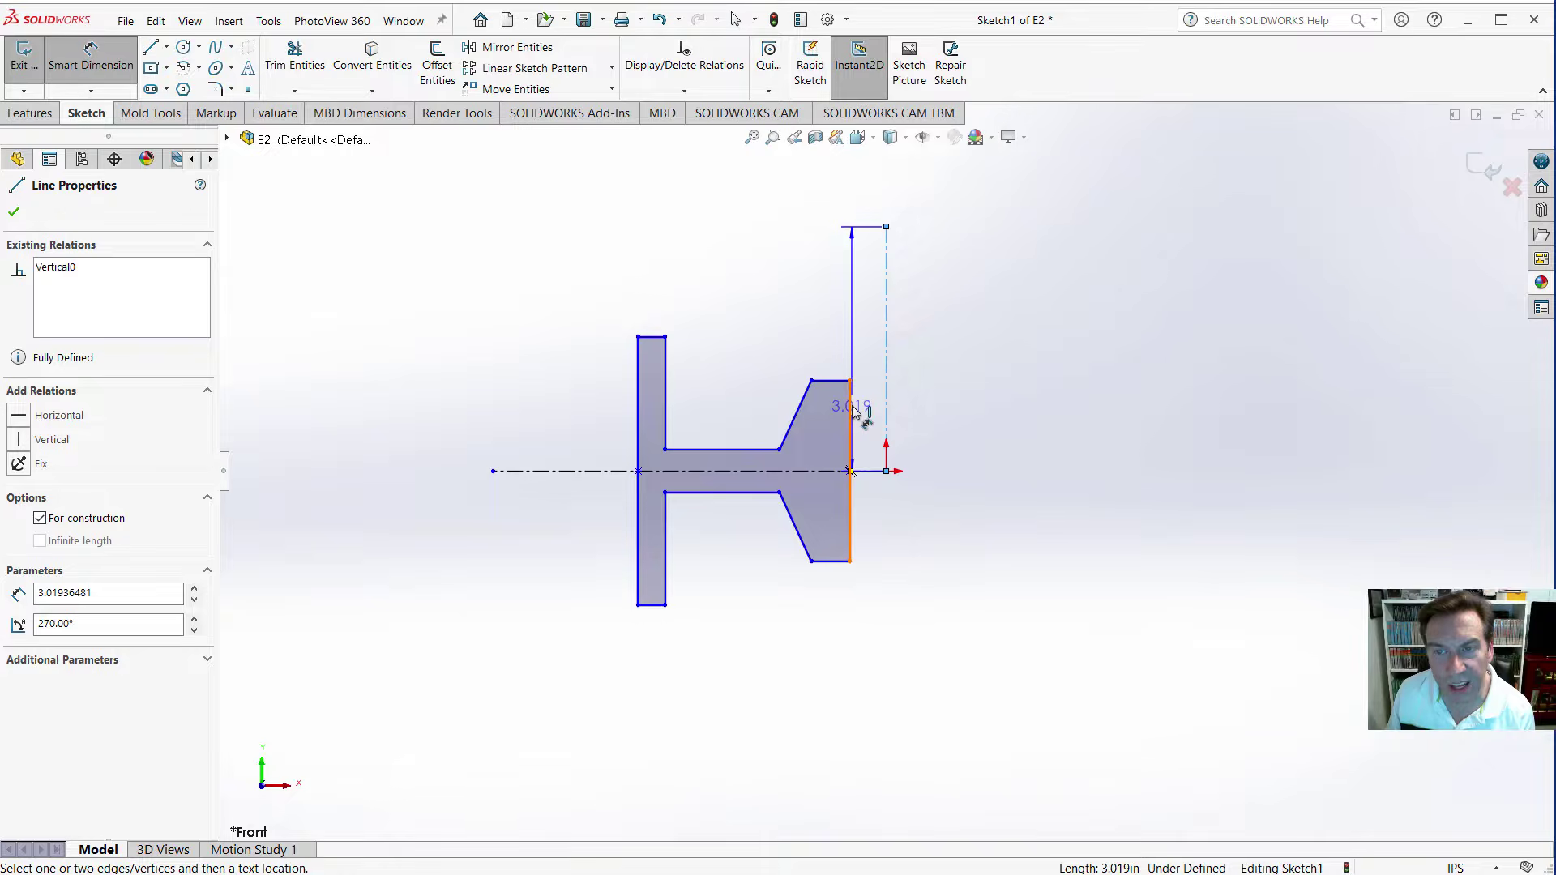
pyautogui.click(851, 408)
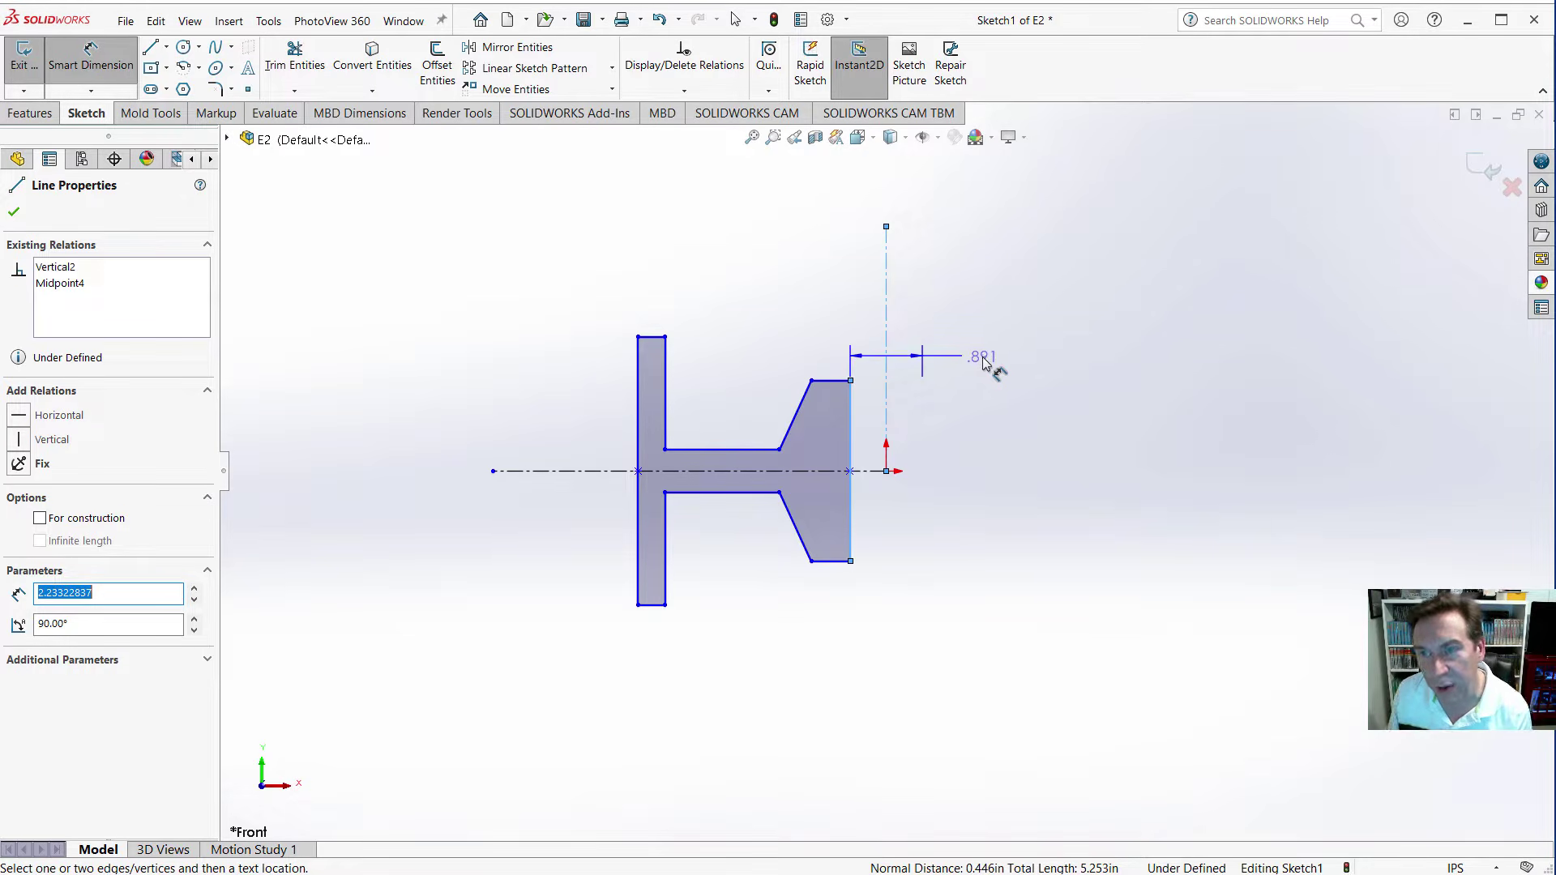
pyautogui.click(984, 362)
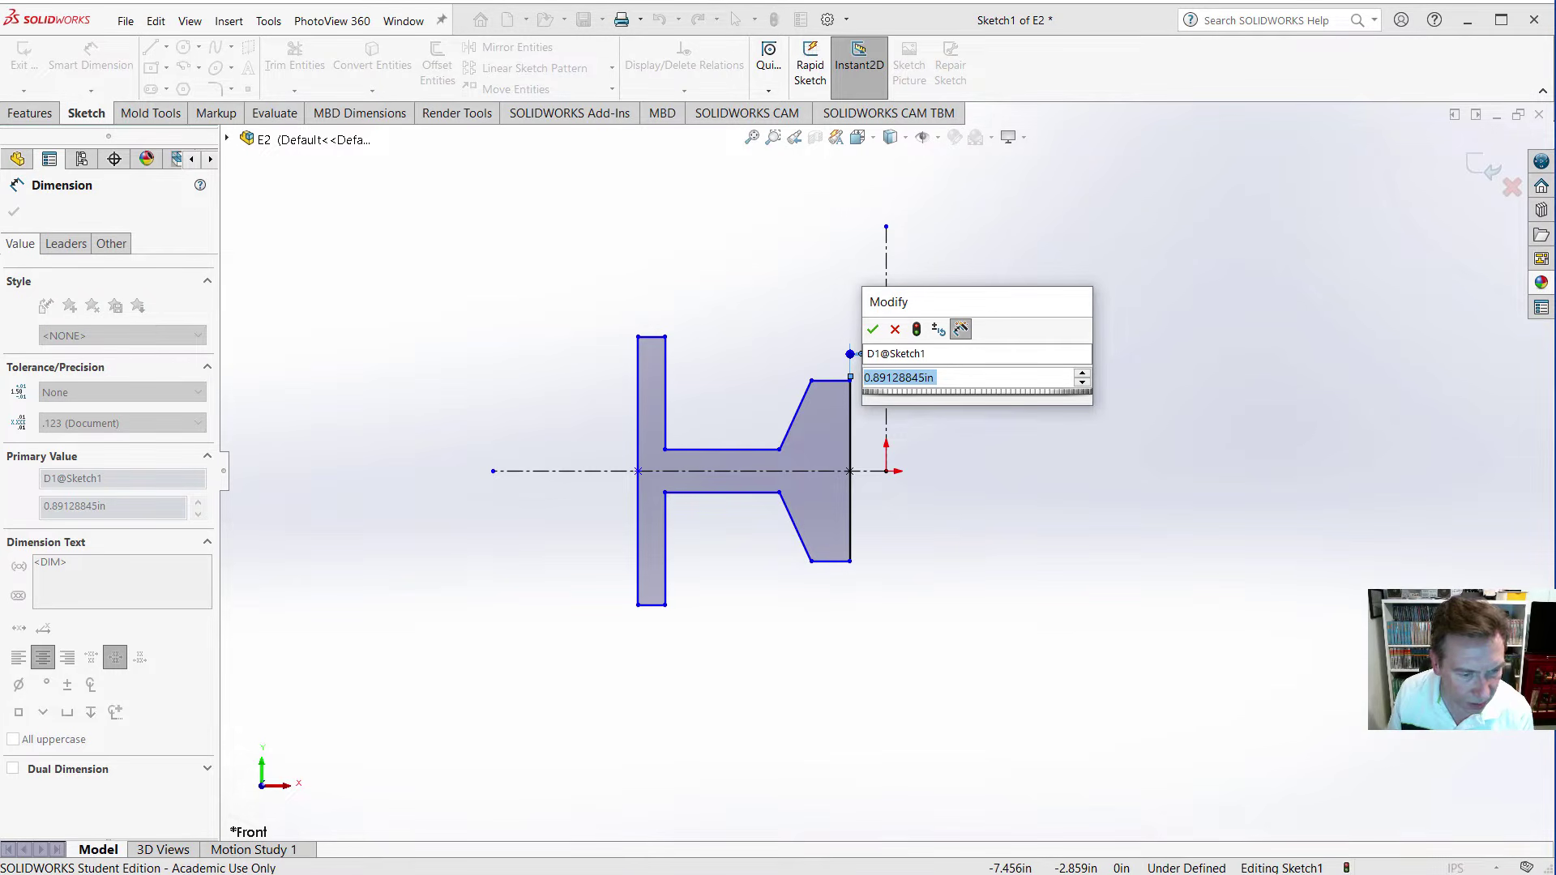
pyautogui.hotkey('alt', 'Tab')
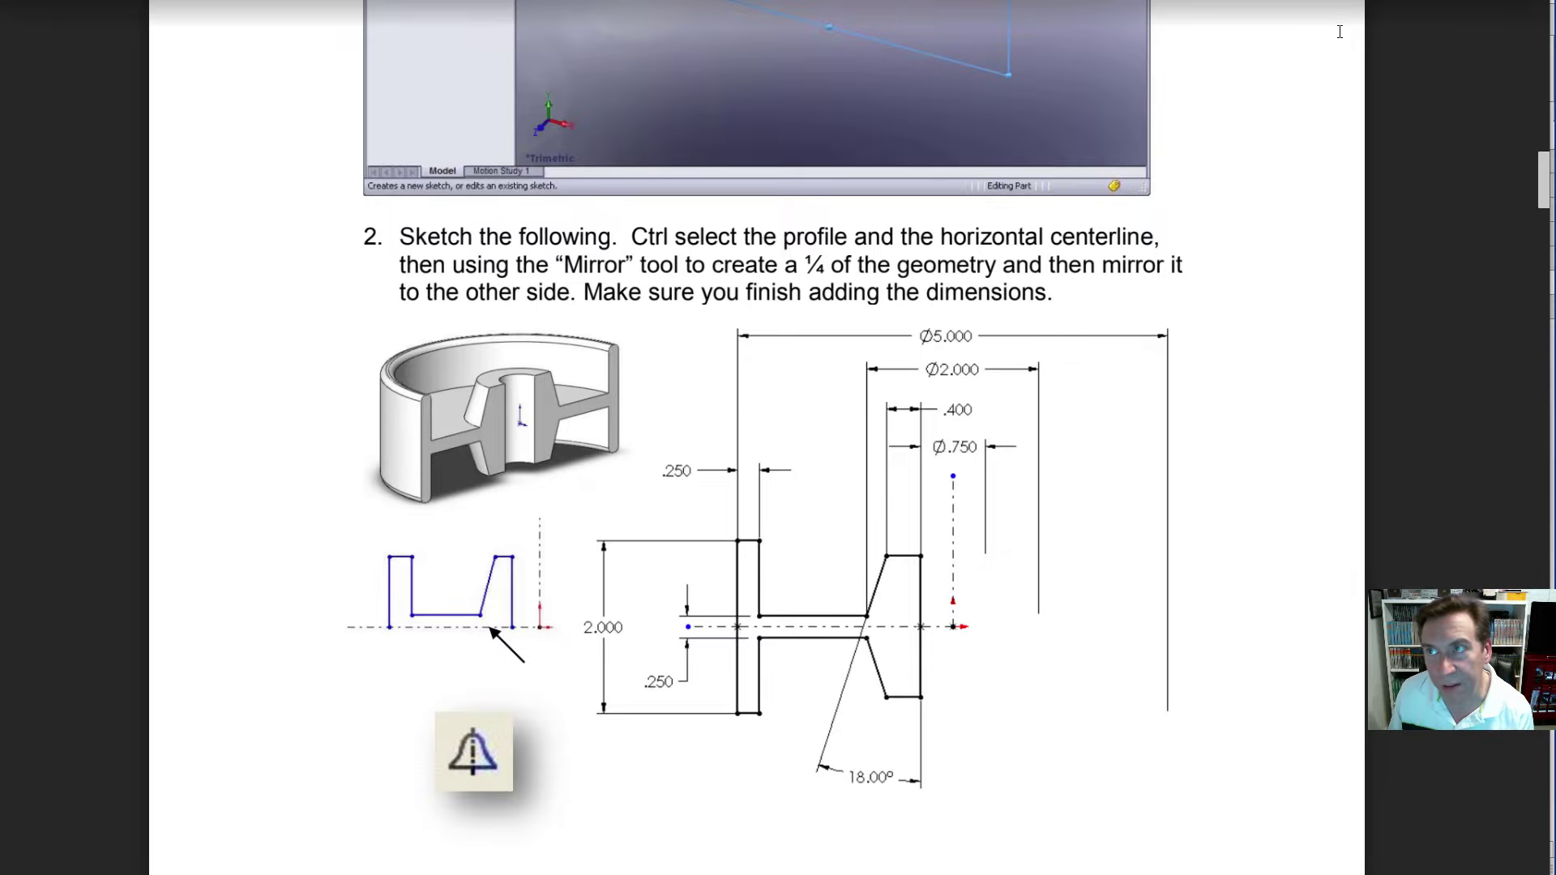
pyautogui.hotkey('alt', 'Tab')
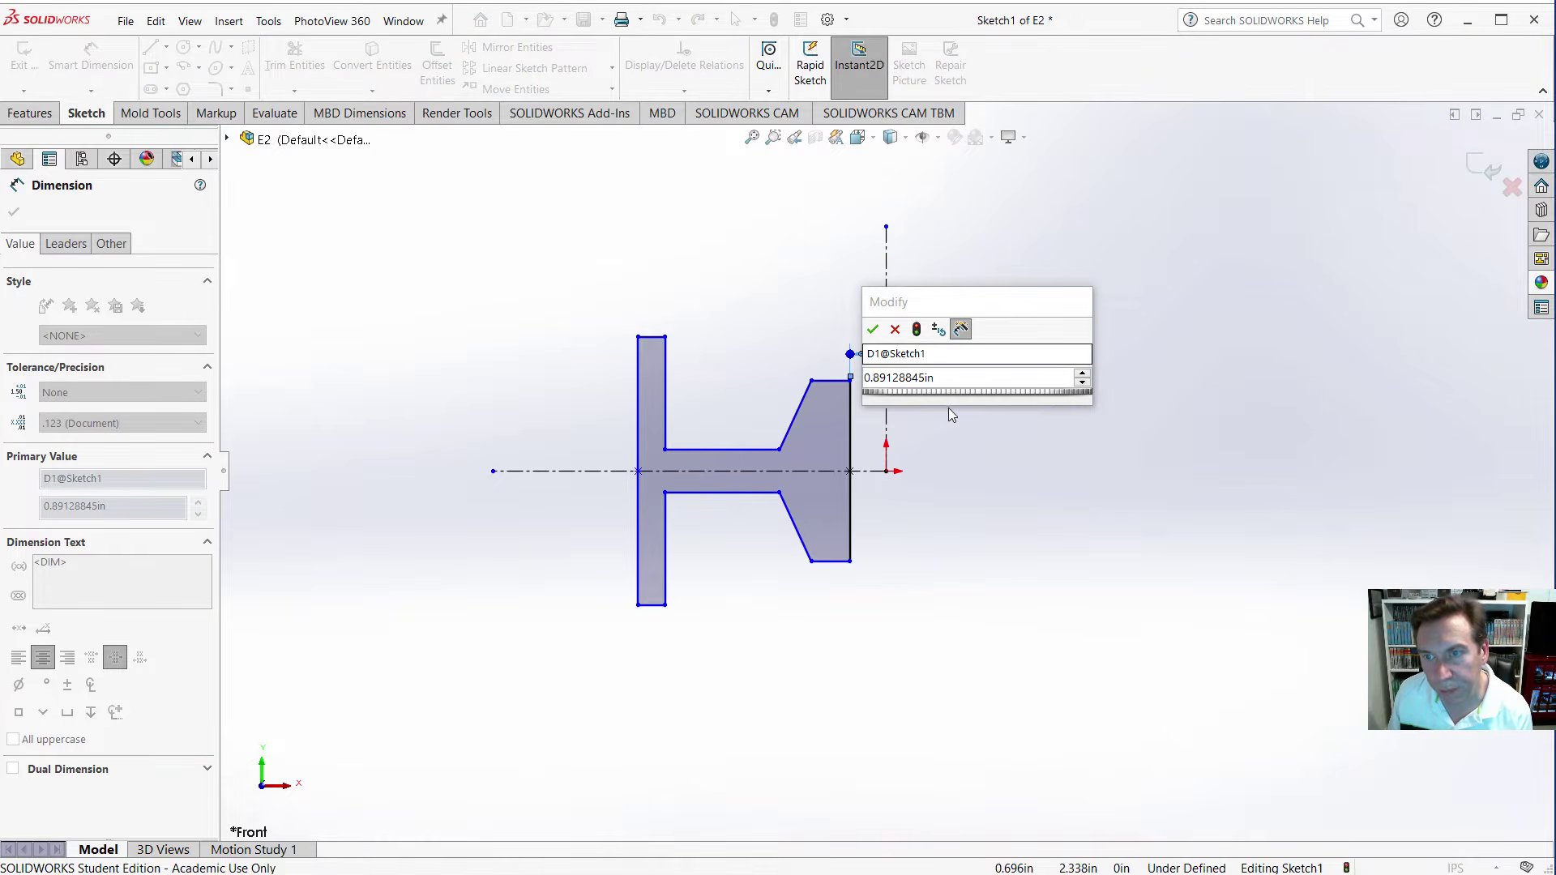
pyautogui.click(940, 381)
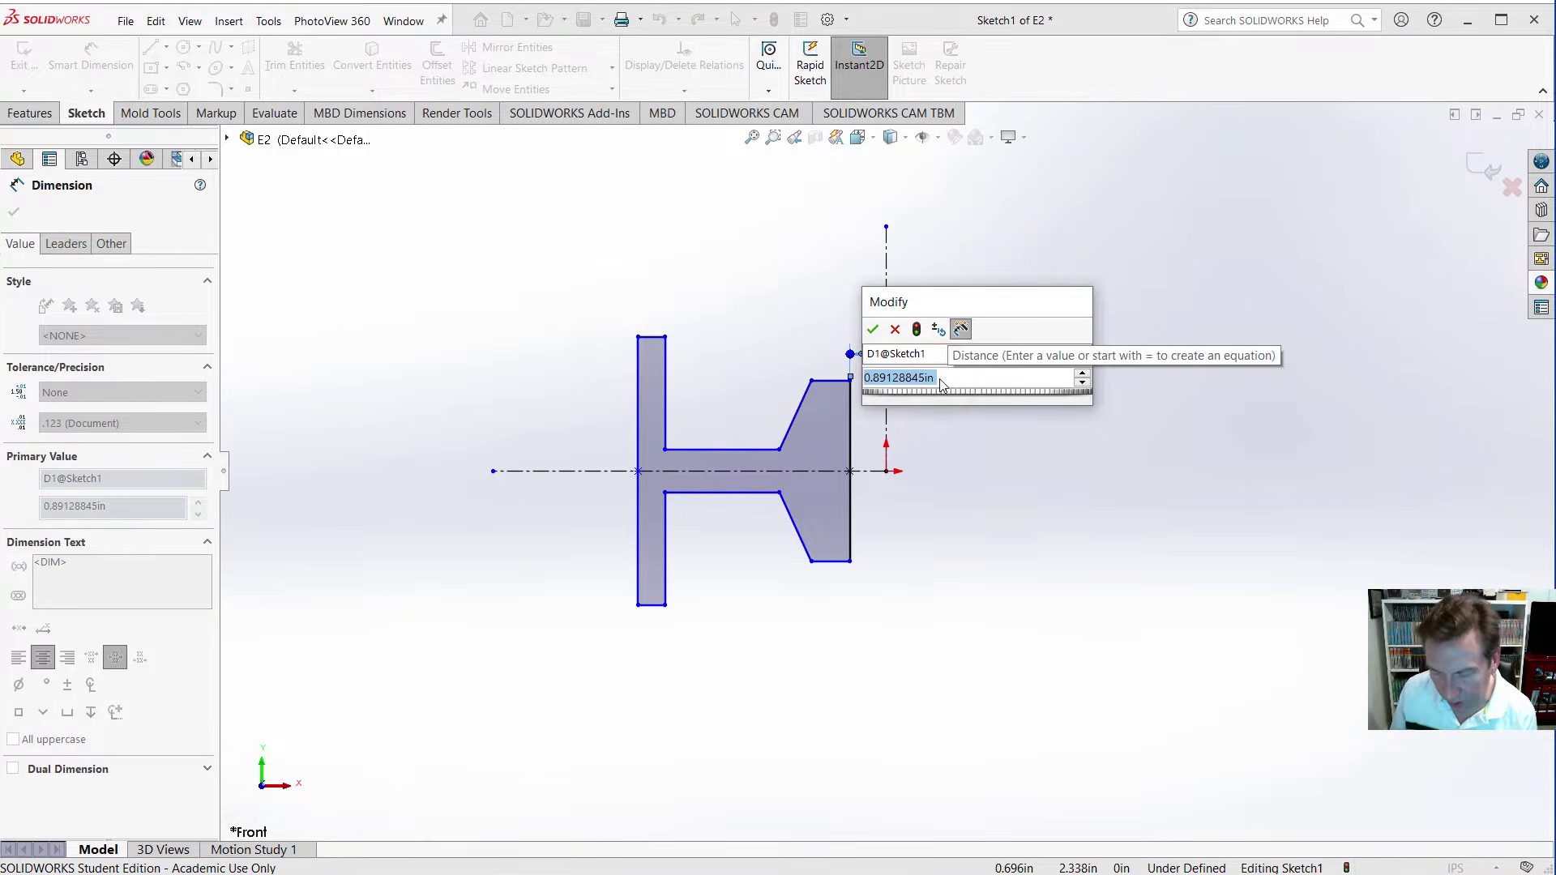
pyautogui.write('.75')
pyautogui.press('Return')
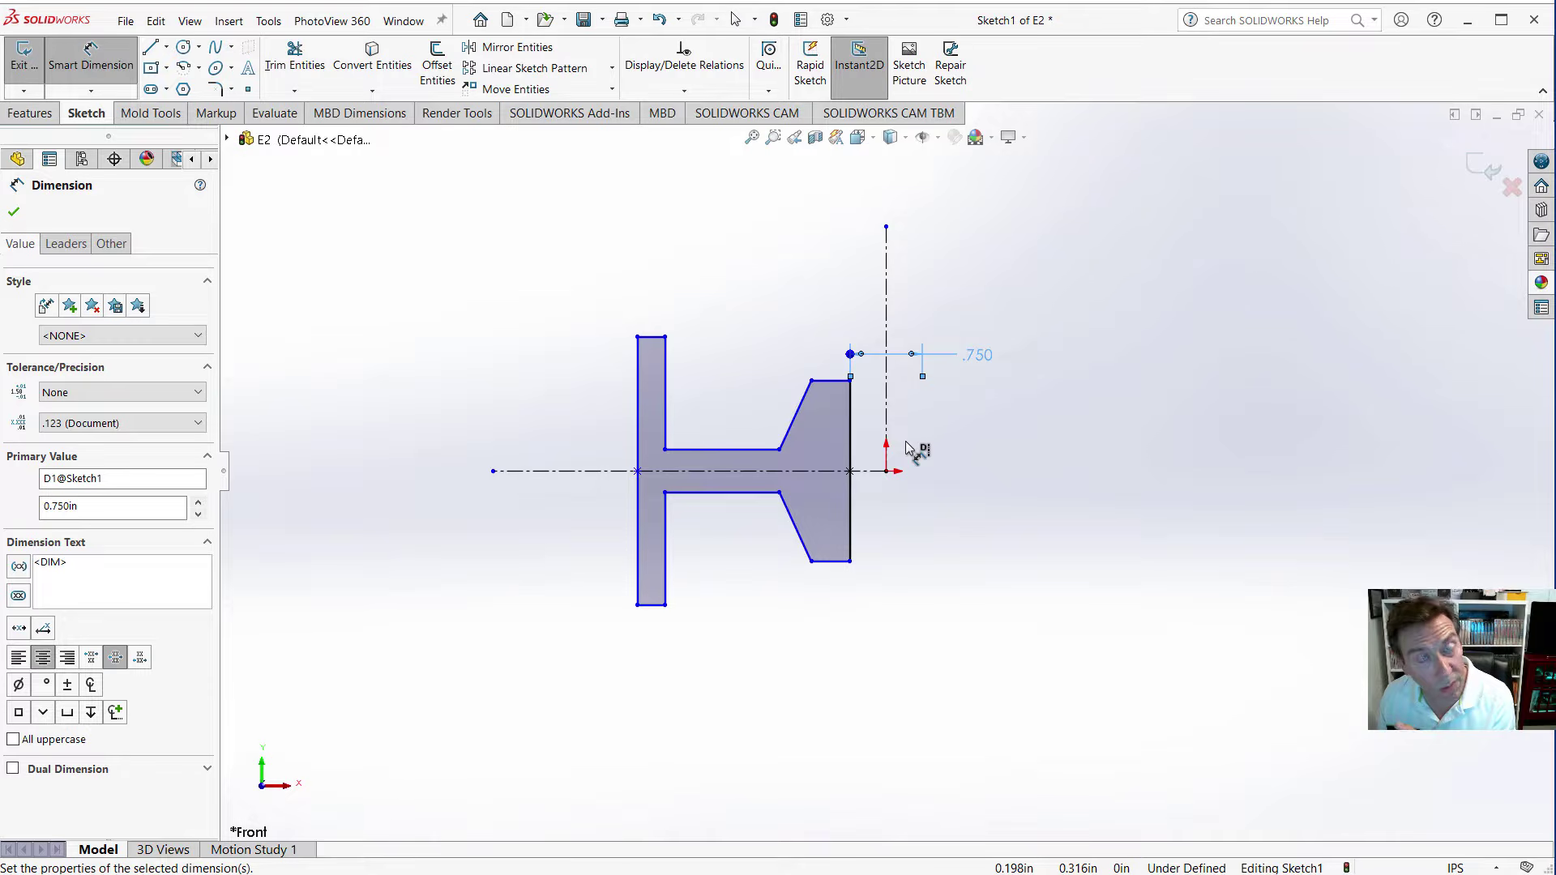
# Dimension the short horizontal edge above the slanted line to 0.4 in, discarding the angle from the centerline.
pyautogui.click(823, 382)
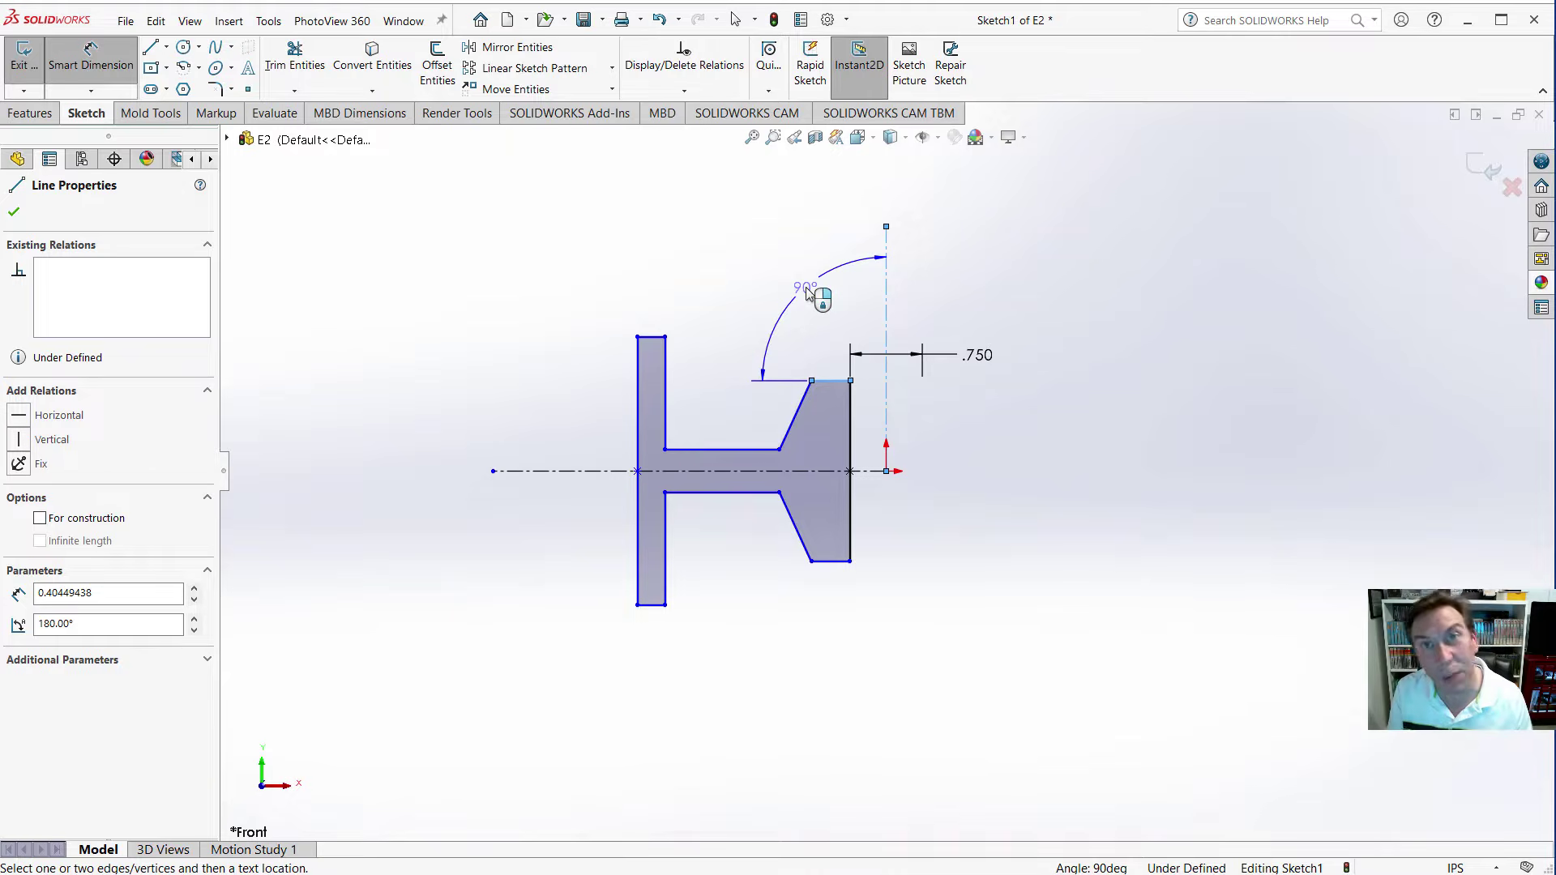
pyautogui.press('Escape')
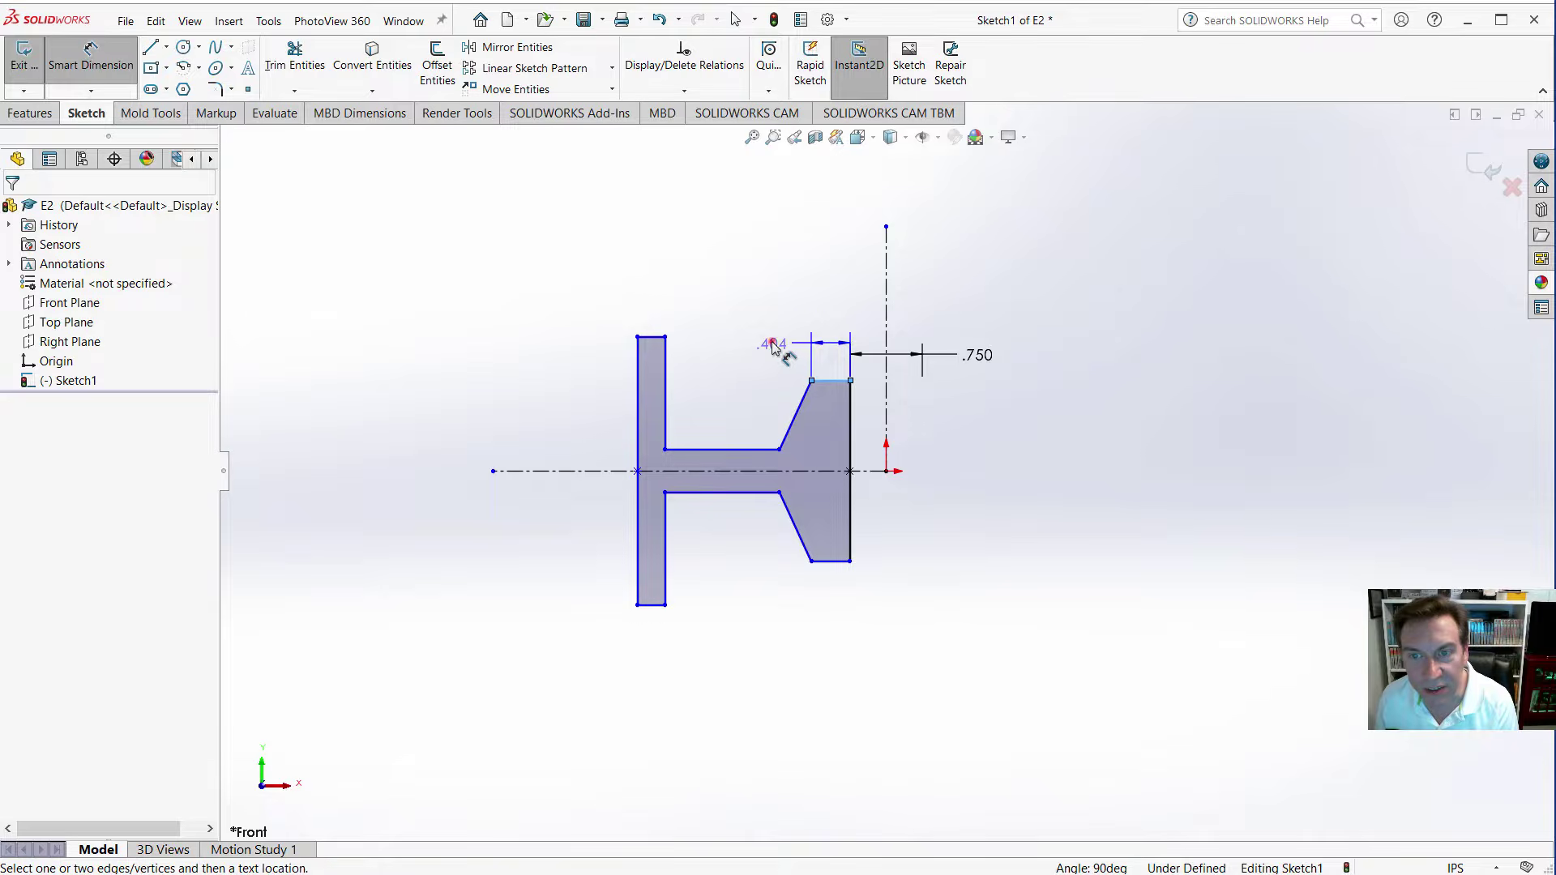
pyautogui.click(772, 340)
pyautogui.write('.4')
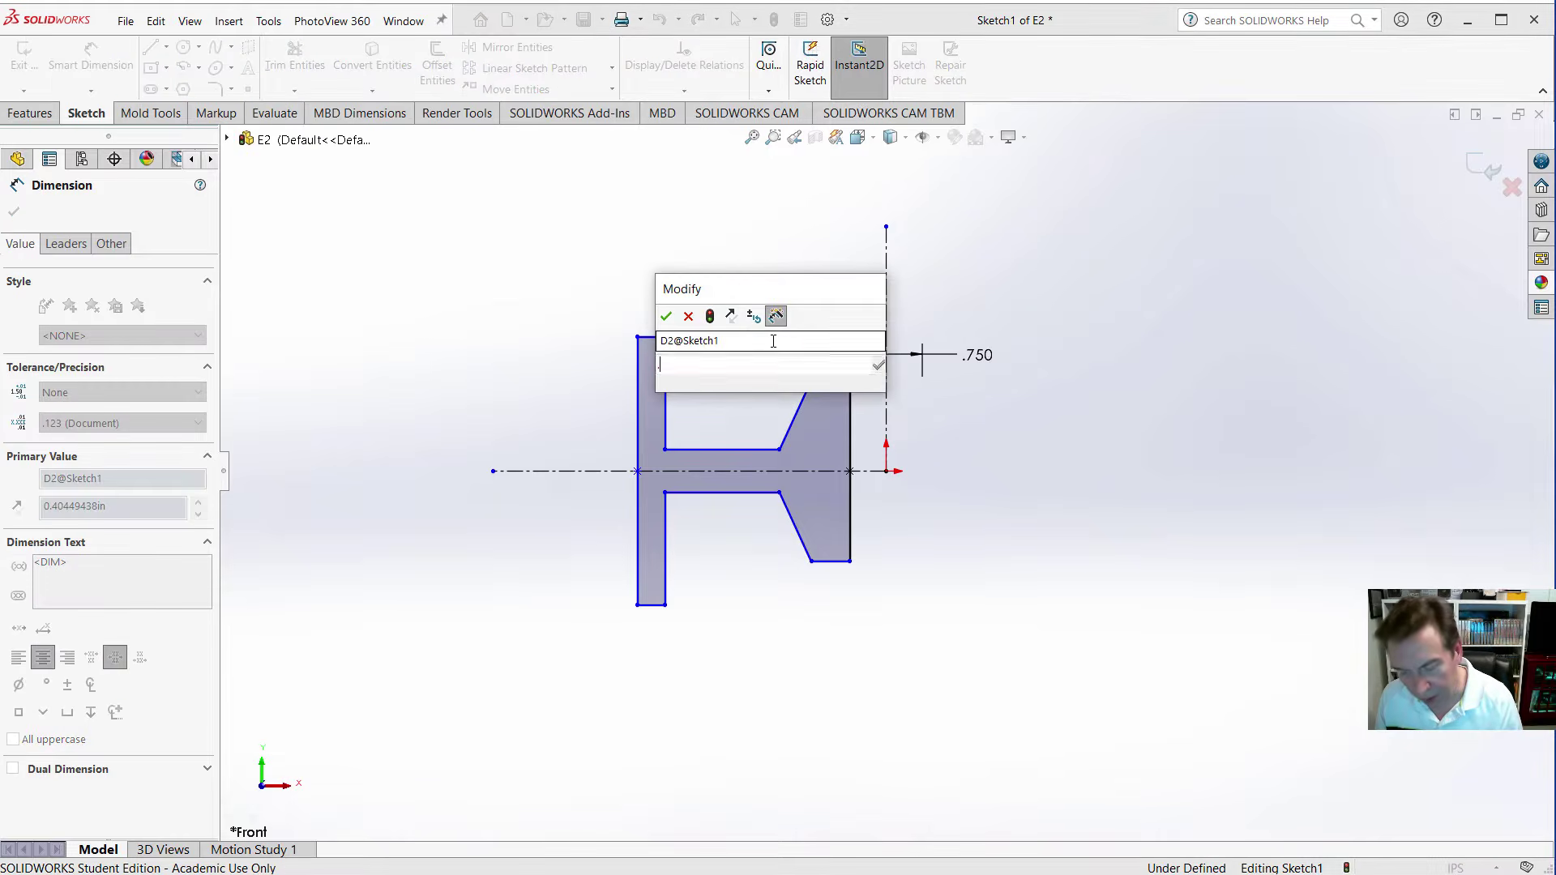
pyautogui.press('Return')
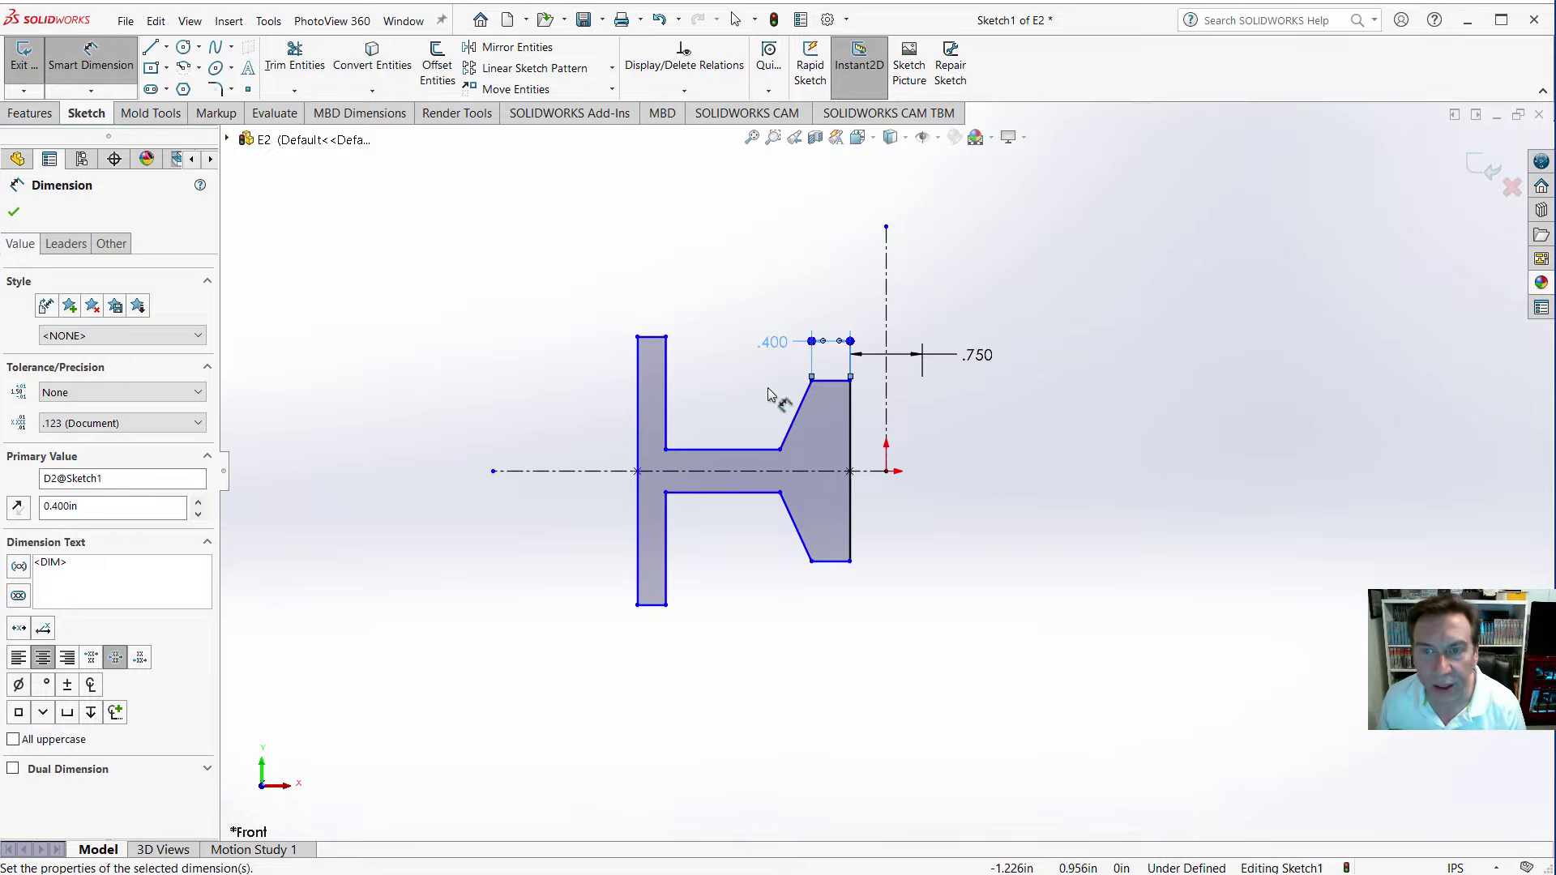
# Dimension the angle between the upper slanted line and the vertical edge nearest the vertical centerline to 18 degrees.
pyautogui.click(793, 432)
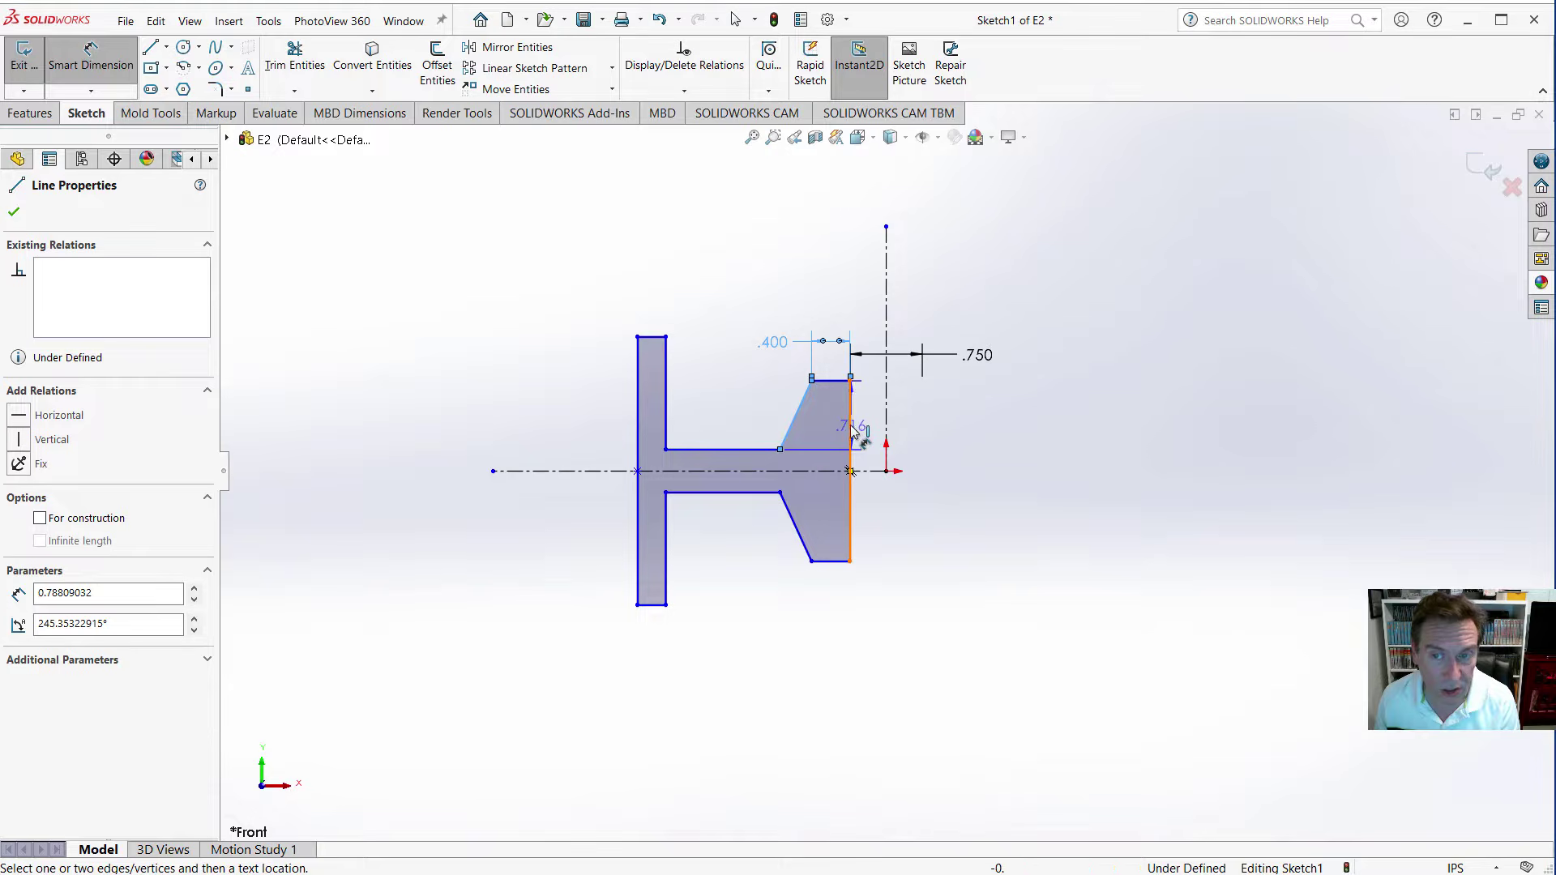
pyautogui.click(851, 427)
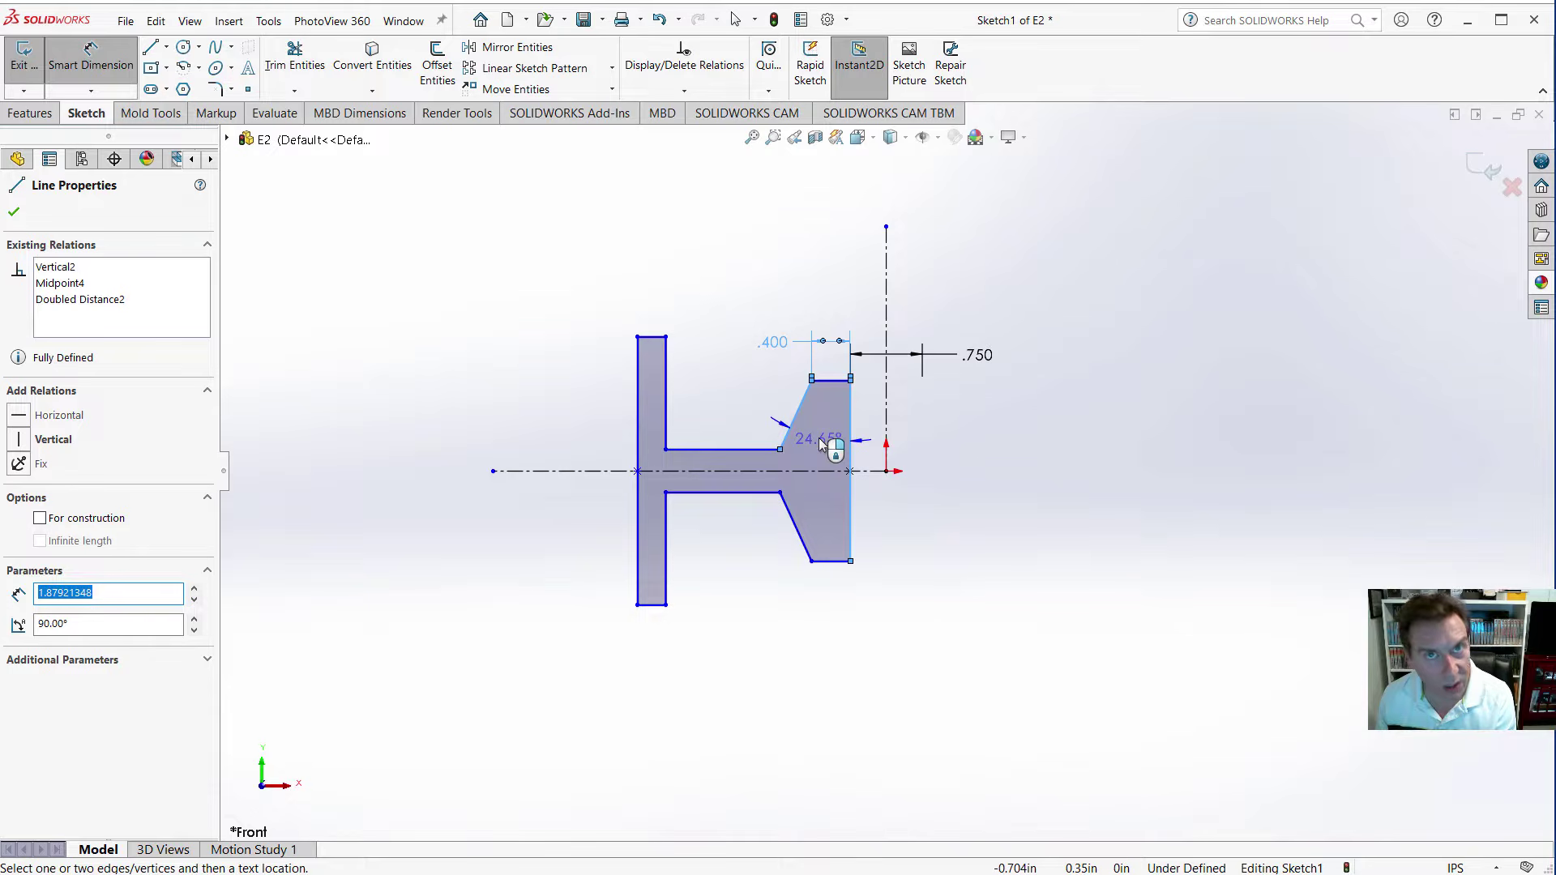
pyautogui.click(819, 438)
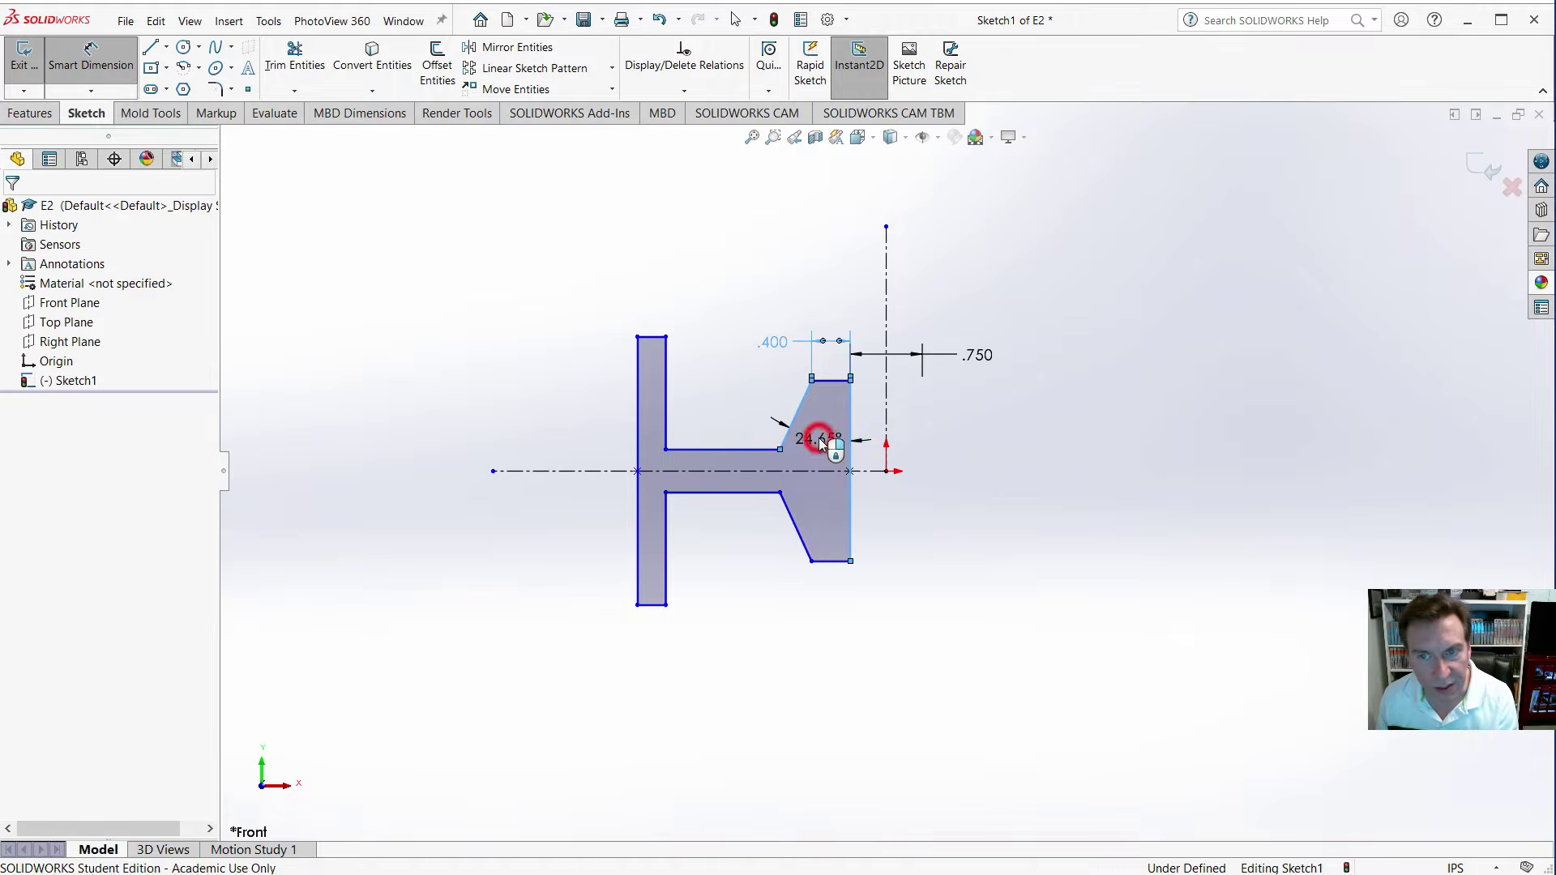
pyautogui.write('18')
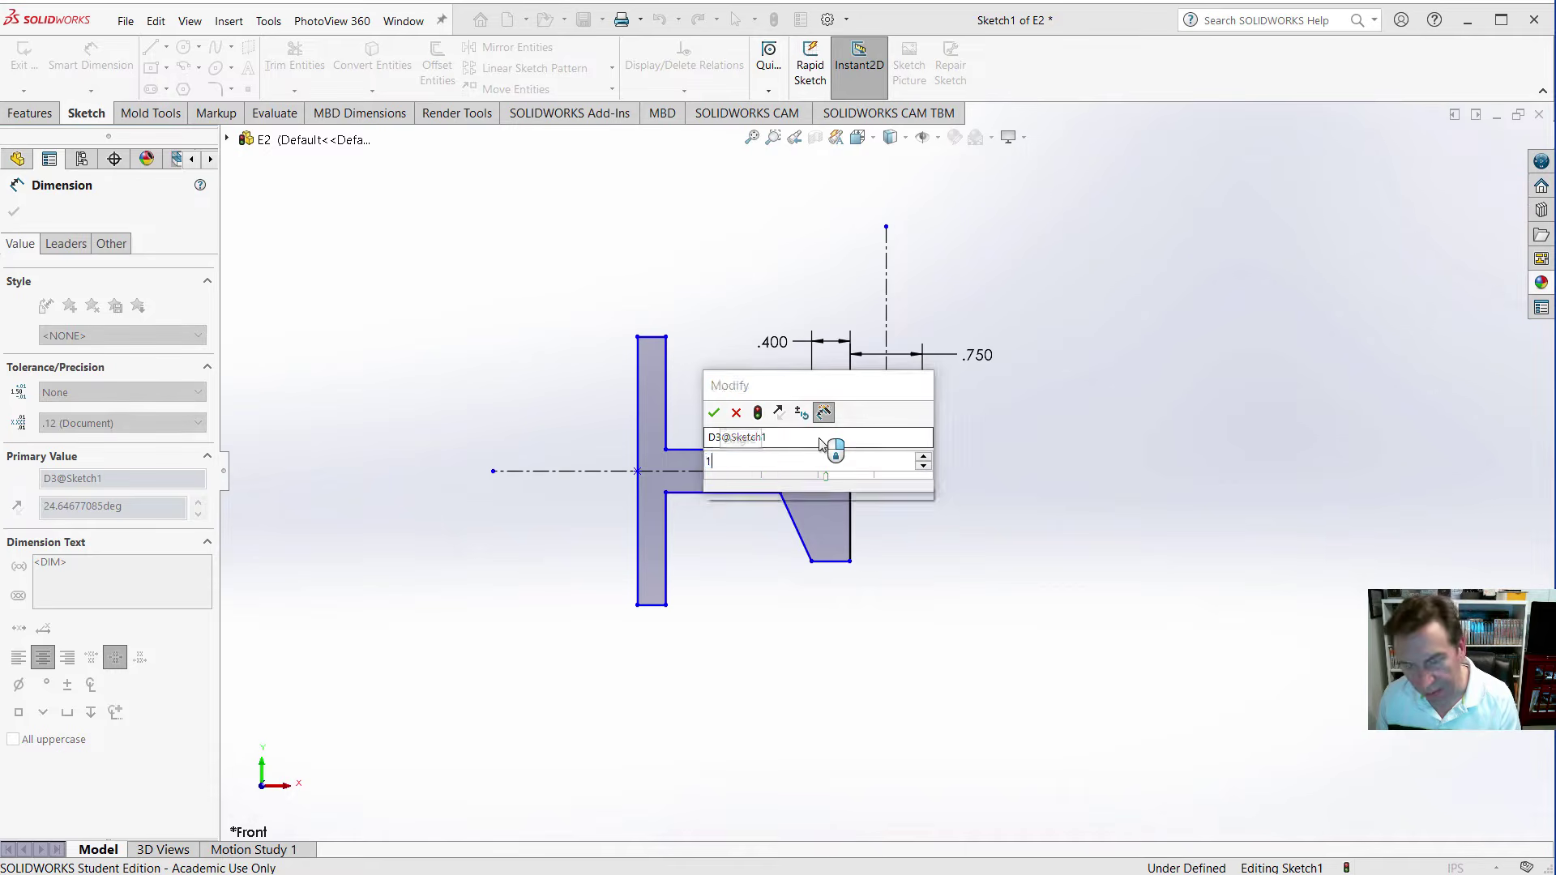
pyautogui.press('Return')
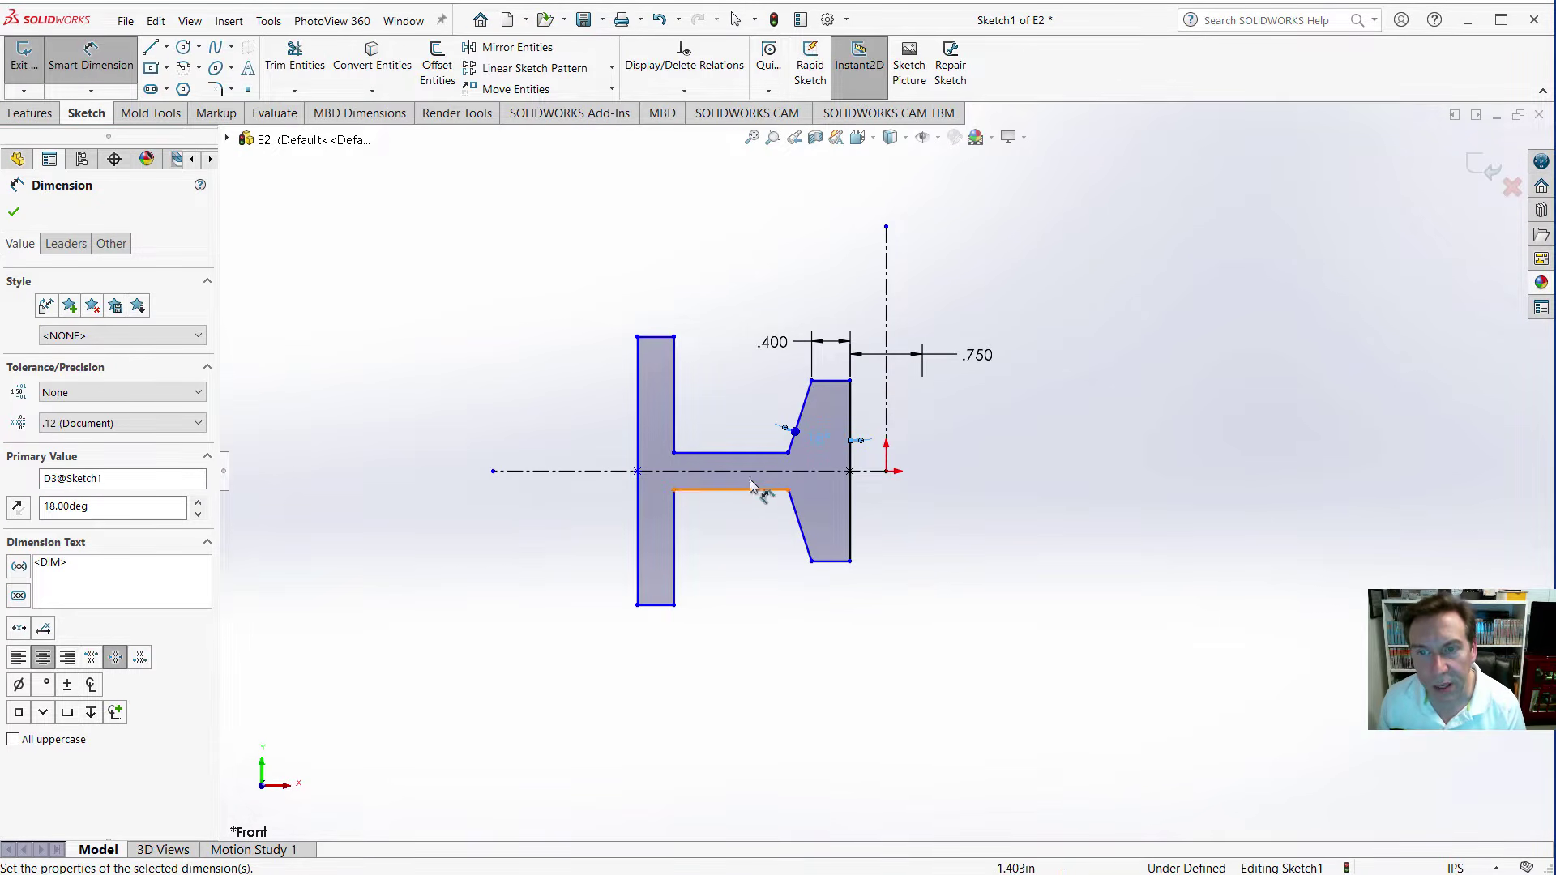
# Dimension the thickness of the narrow web between its two horizontal lines to 0.25 in.
pyautogui.click(759, 452)
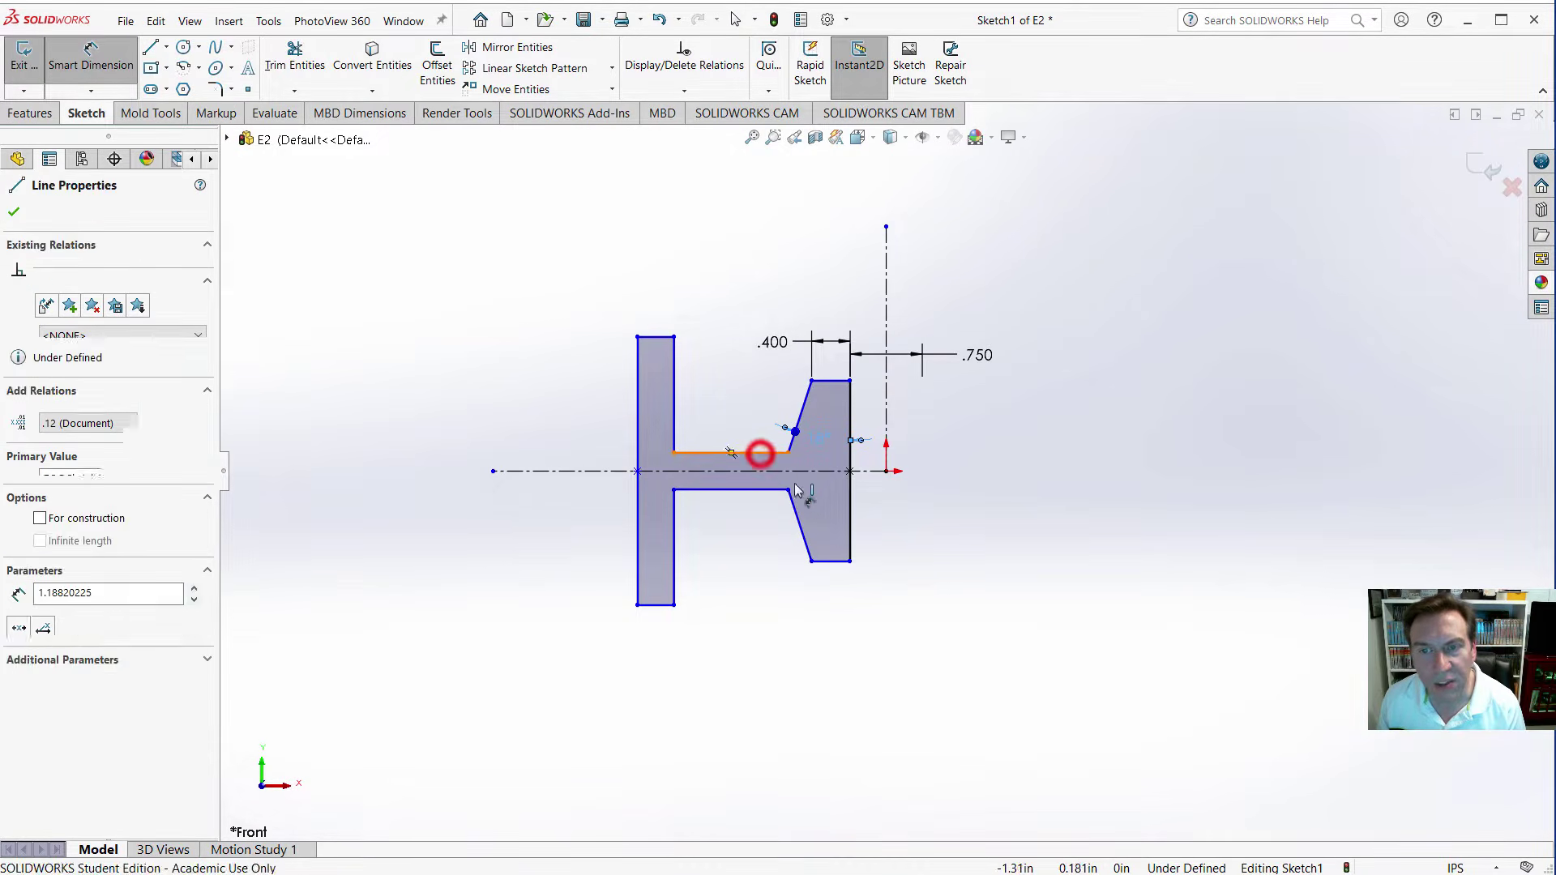
pyautogui.click(767, 489)
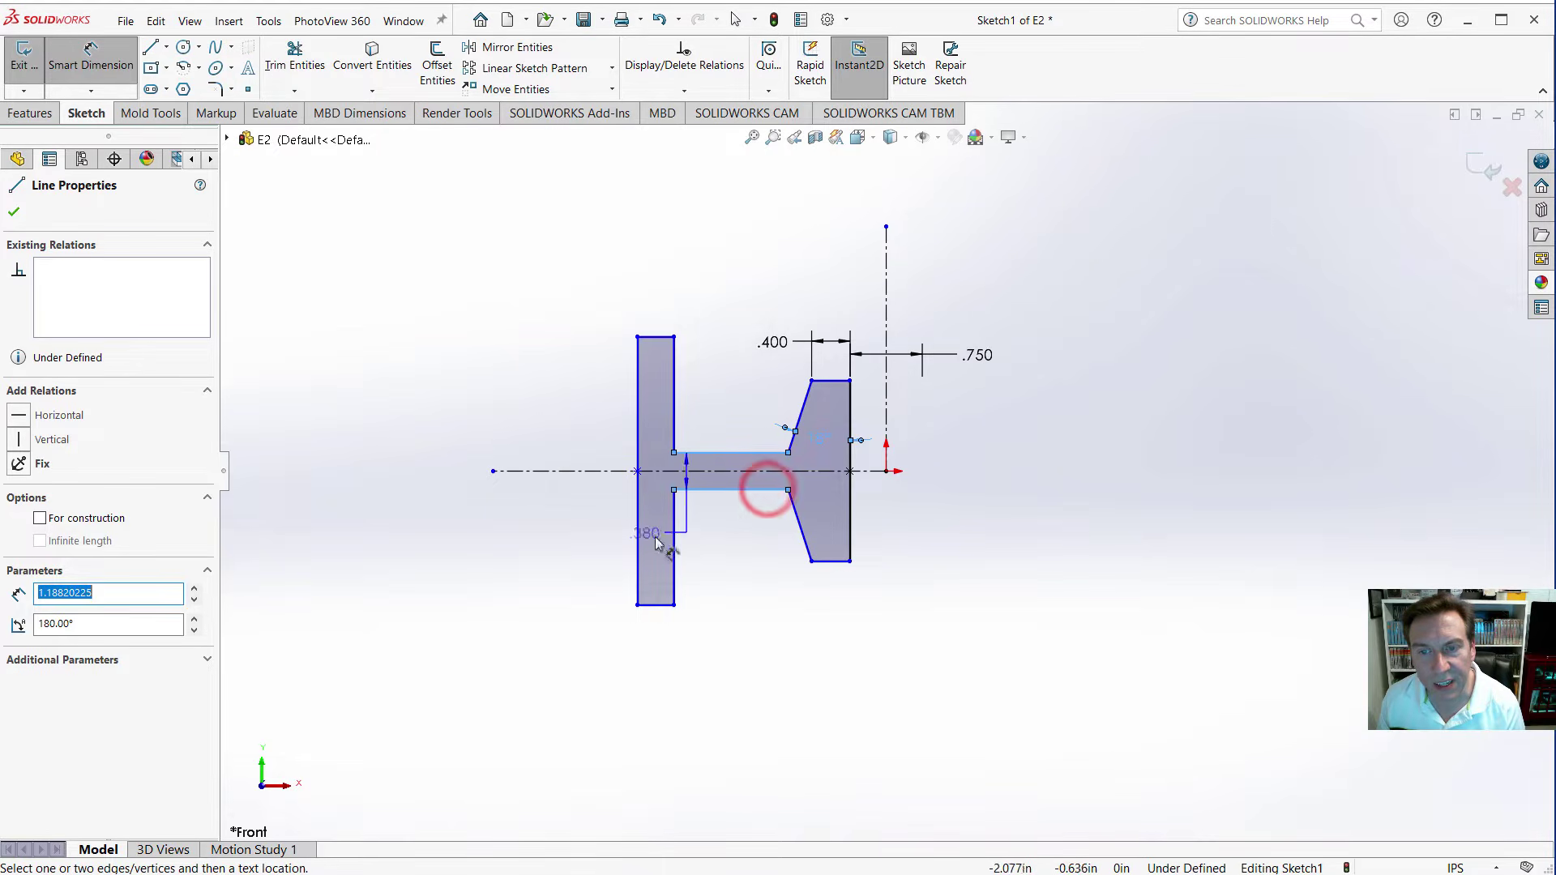
pyautogui.click(576, 547)
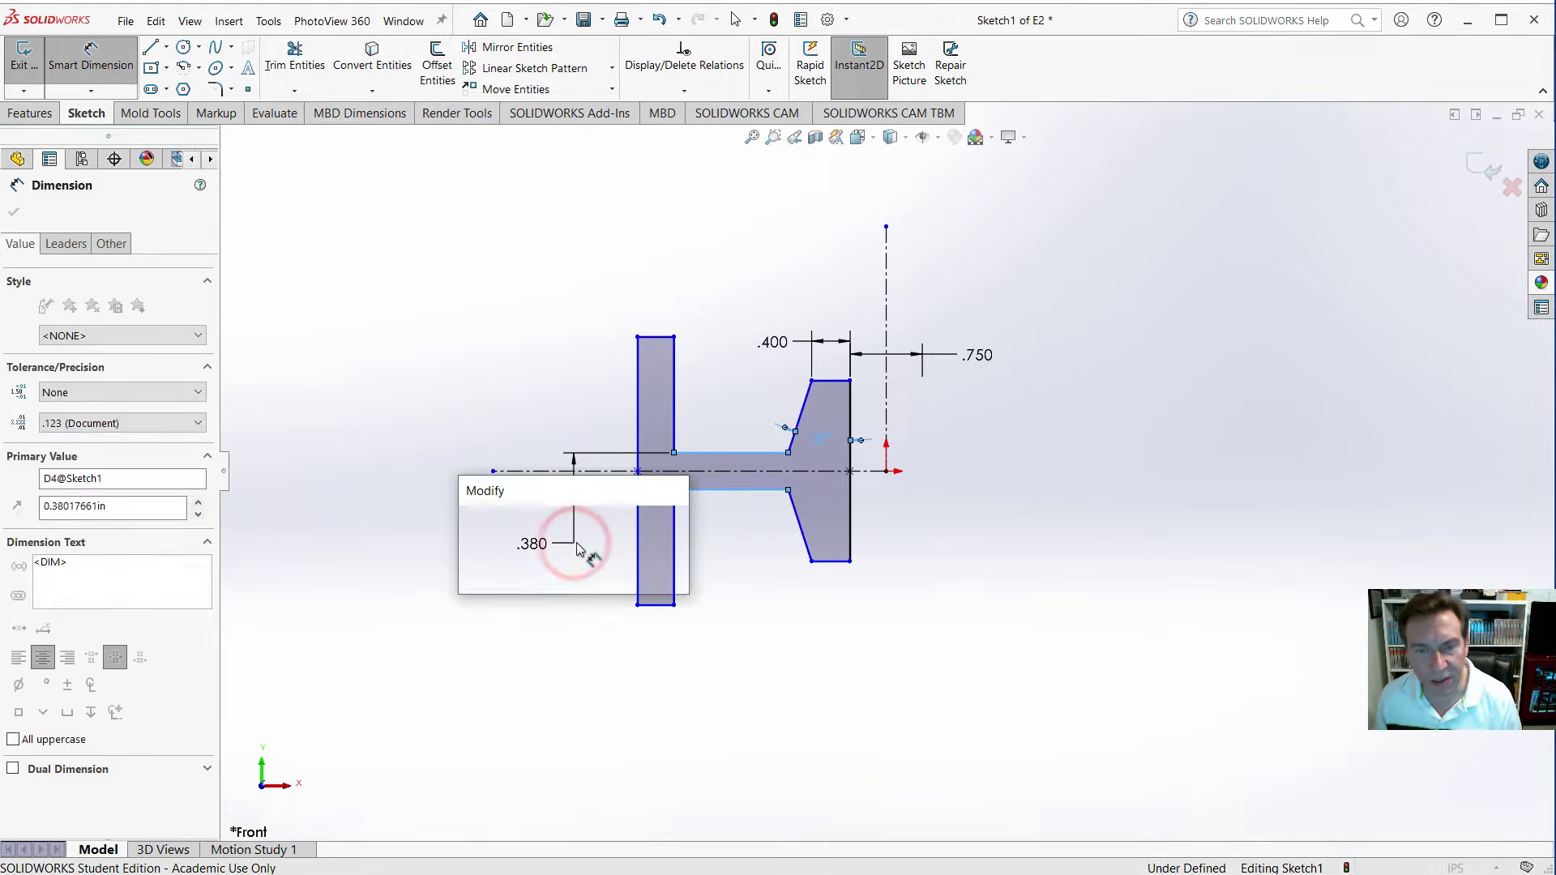
pyautogui.write('0.25')
pyautogui.press('Return')
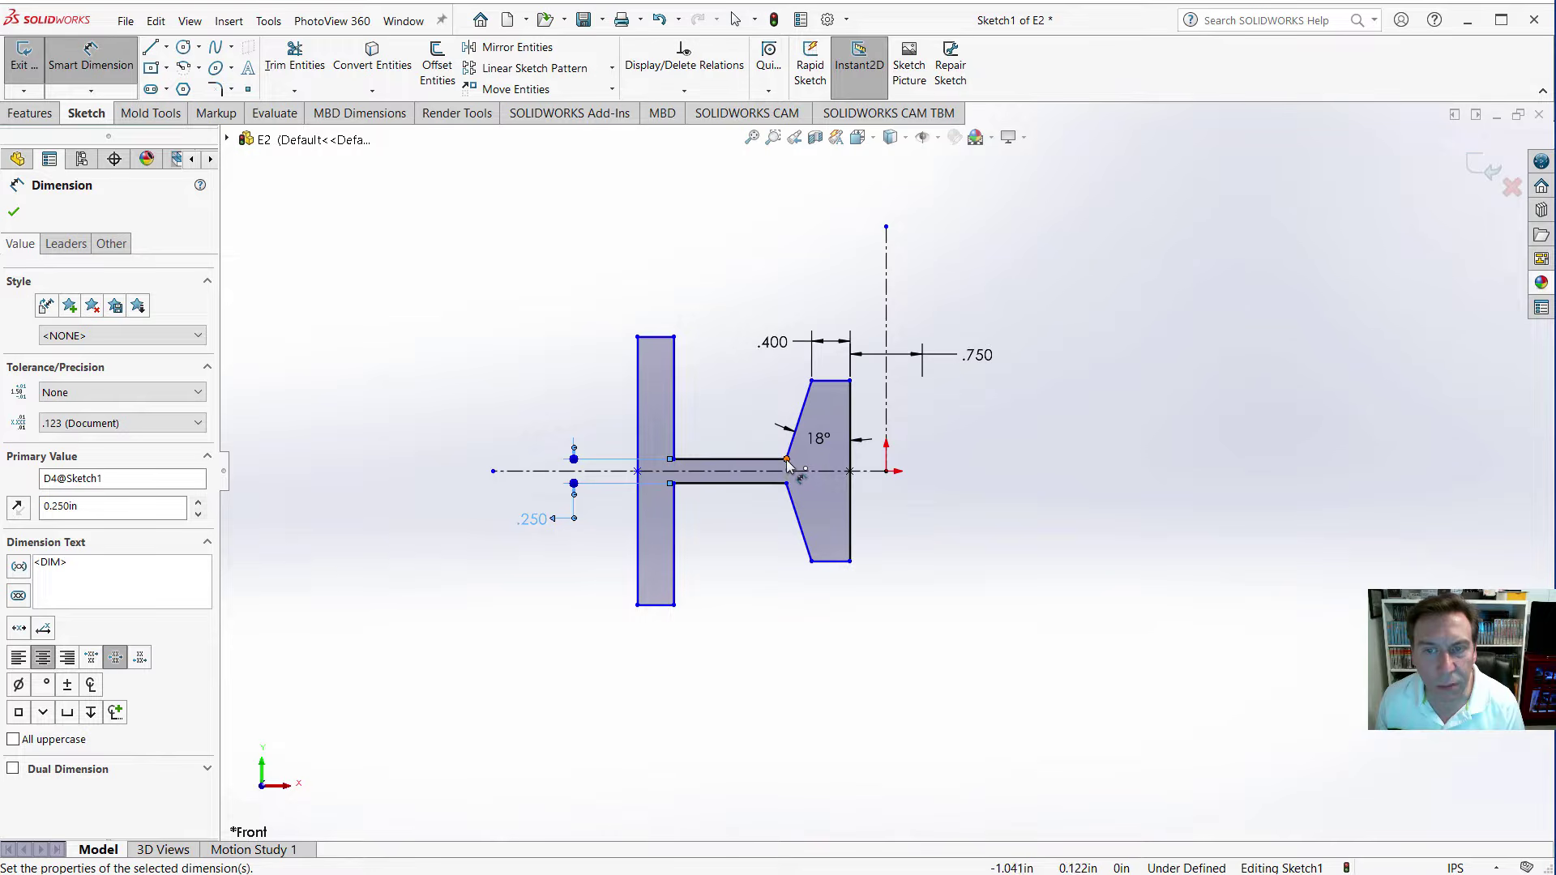
# Add a 2 in doubled-distance dimension from the web's upper corner at the slanted line to the vertical centerline.
pyautogui.click(787, 463)
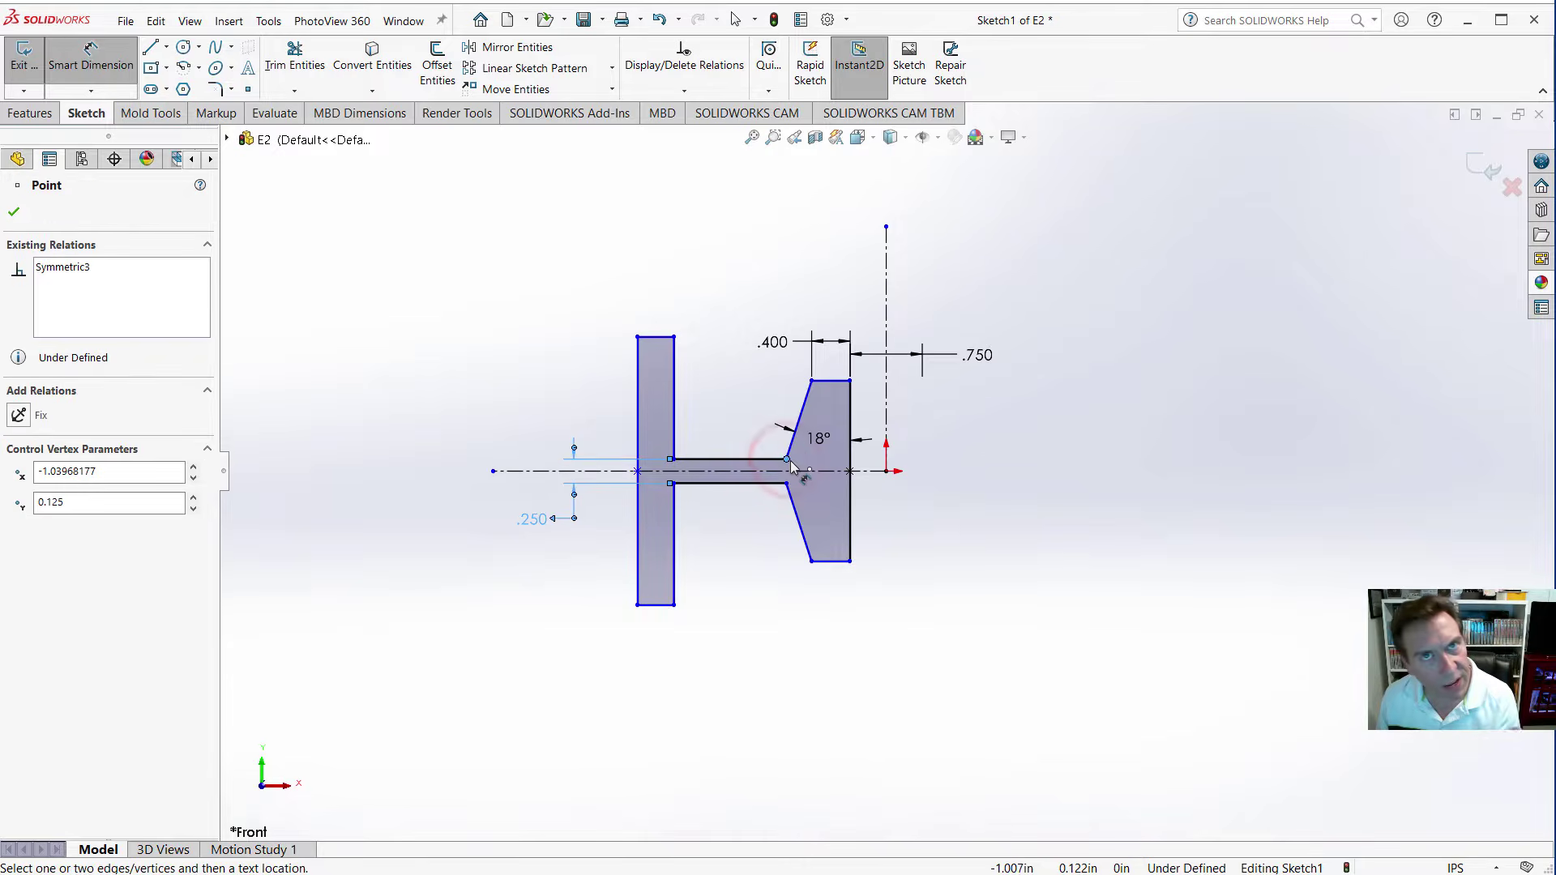
pyautogui.click(889, 417)
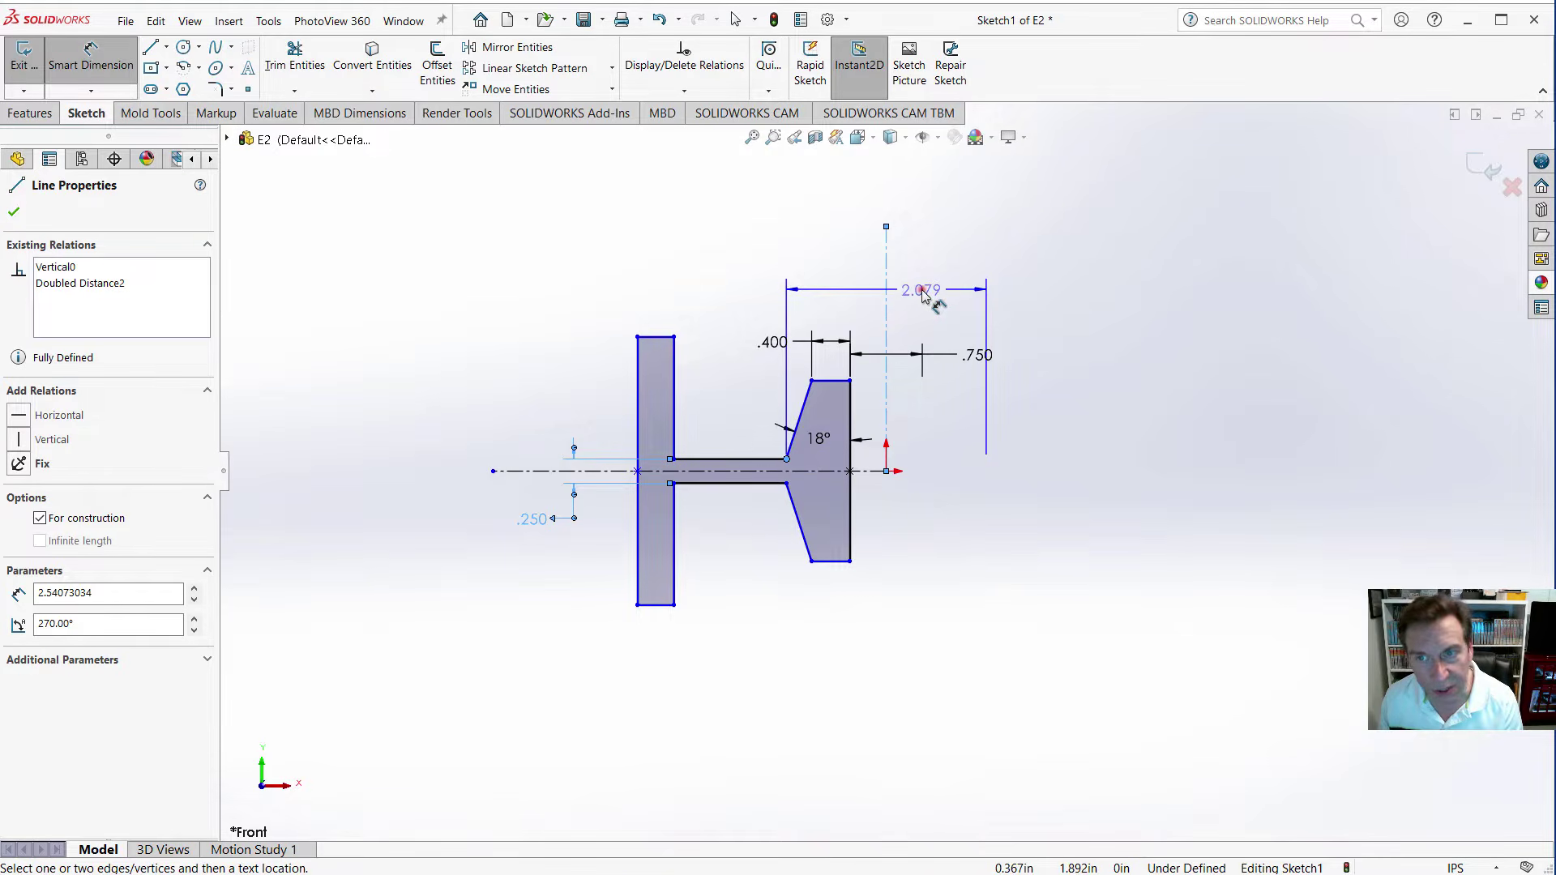
pyautogui.click(923, 295)
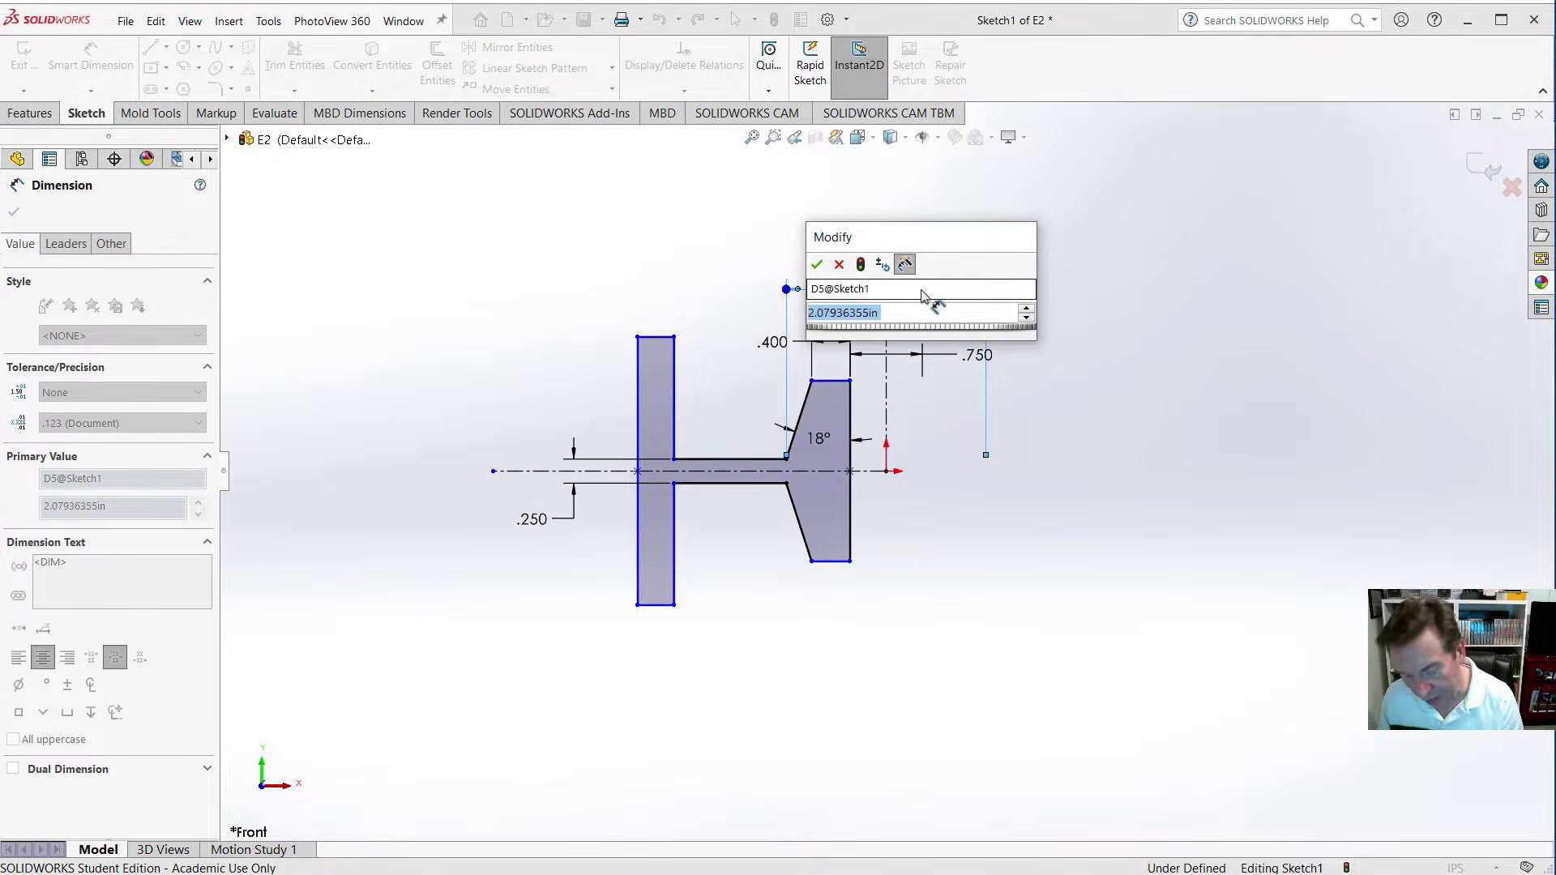
pyautogui.write('2')
pyautogui.press('Return')
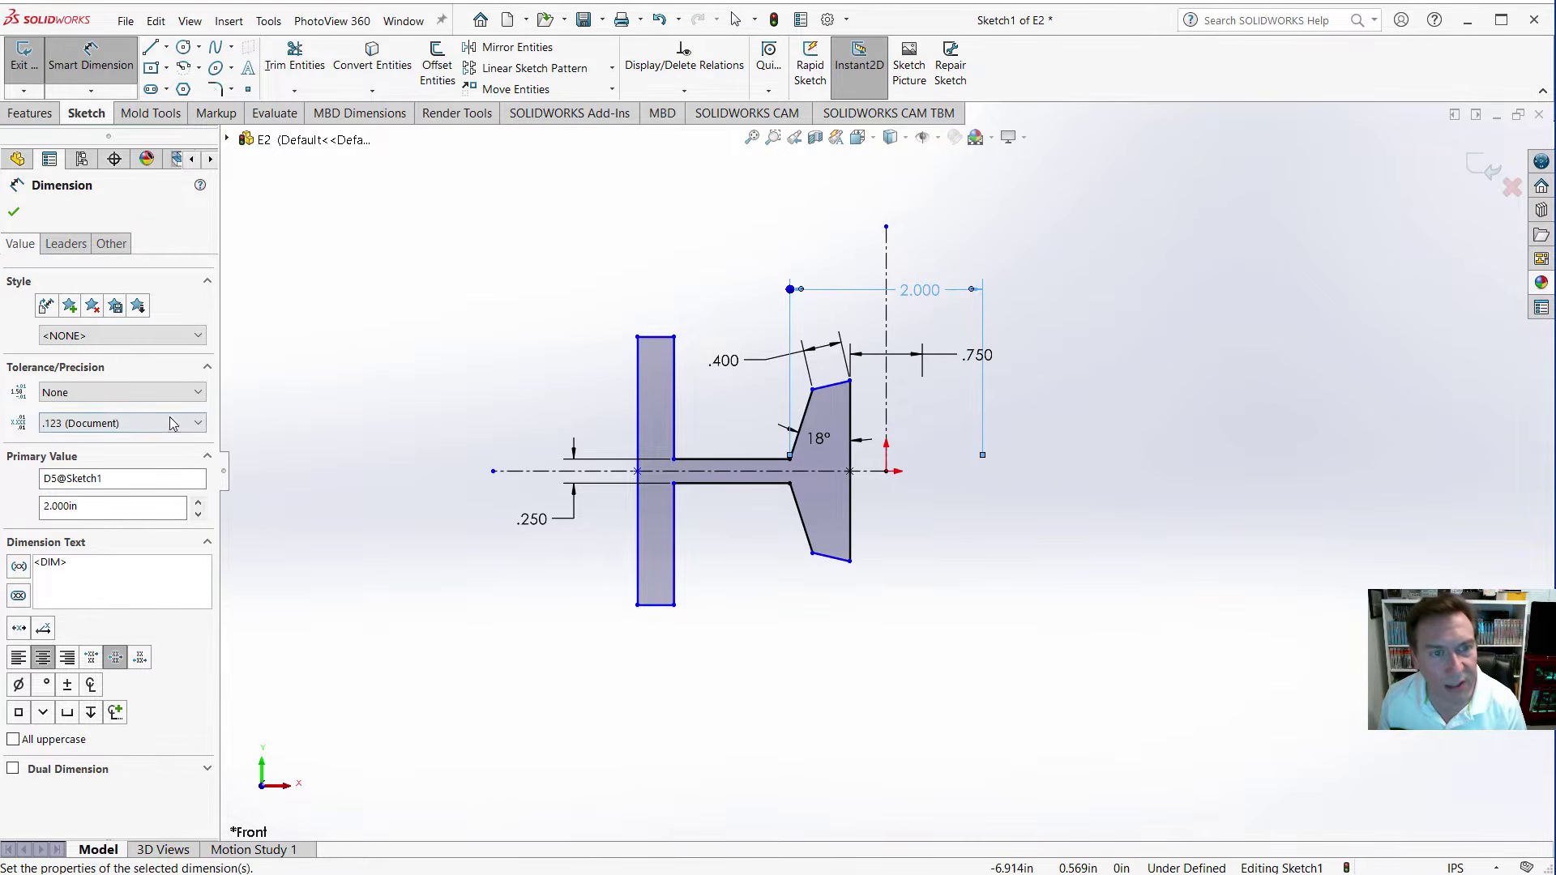
# Give the 2 in doubled-distance dimension a bilateral tolerance of +0.002 in and -0.005 in.
pyautogui.click(78, 397)
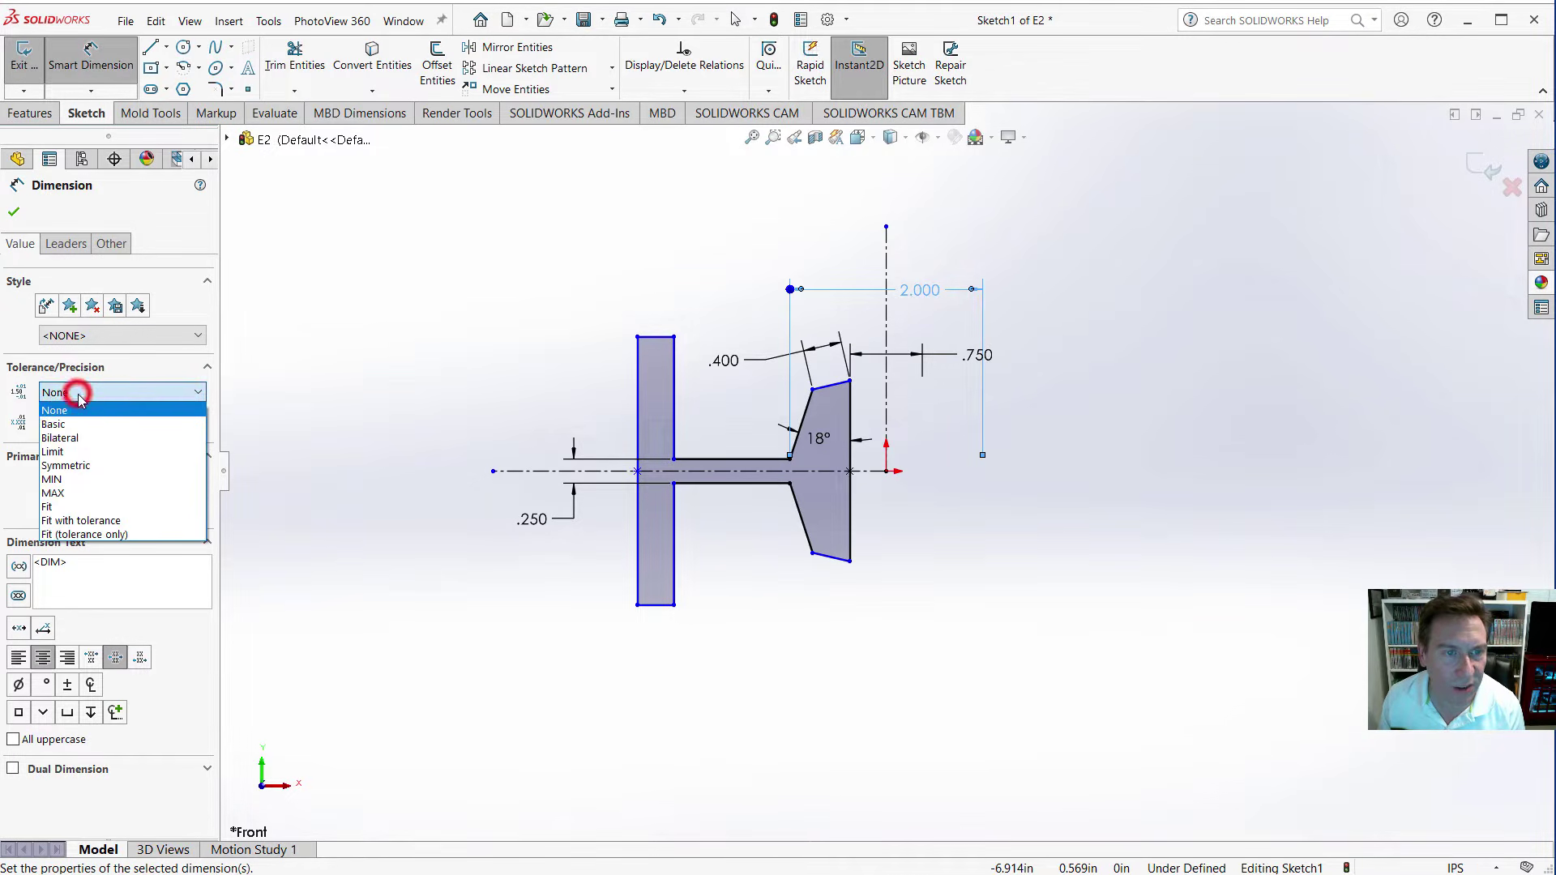
pyautogui.click(78, 438)
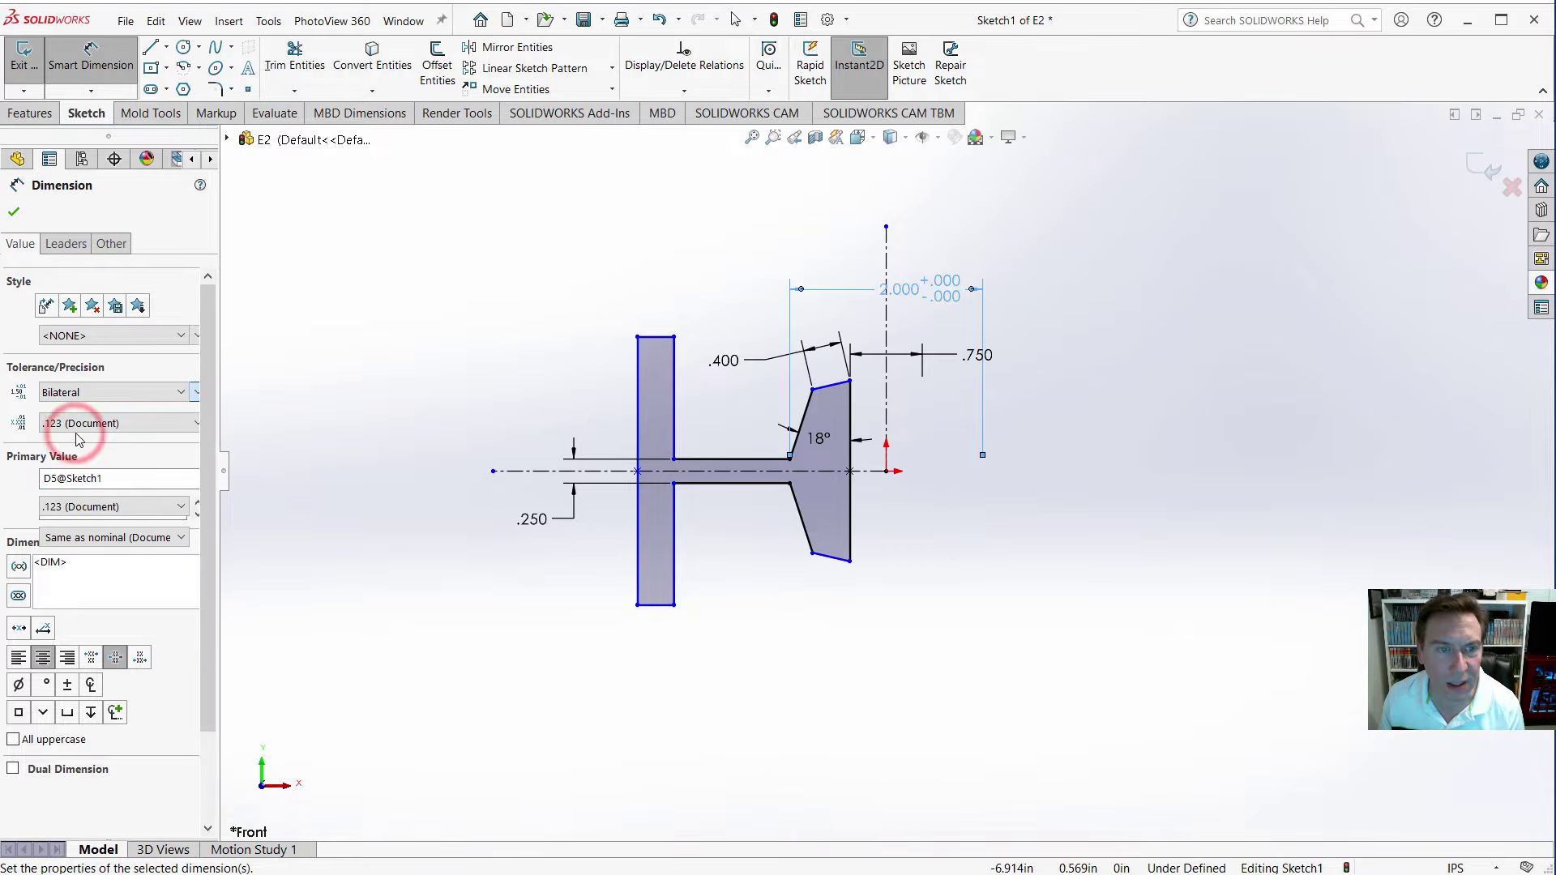
pyautogui.click(69, 421)
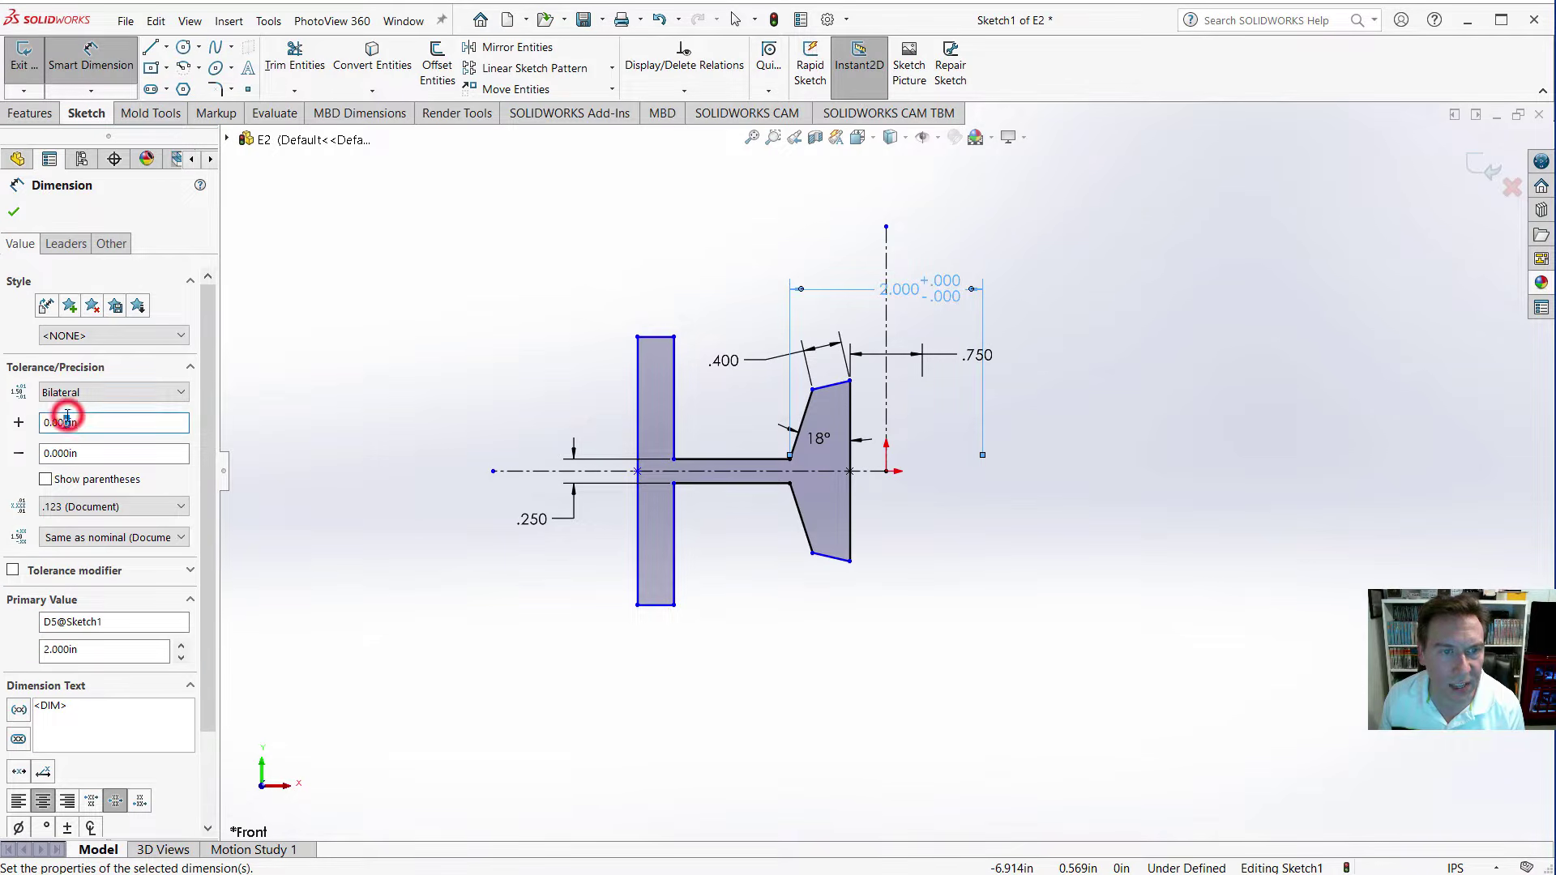
pyautogui.press('BackSpace')
pyautogui.write('2')
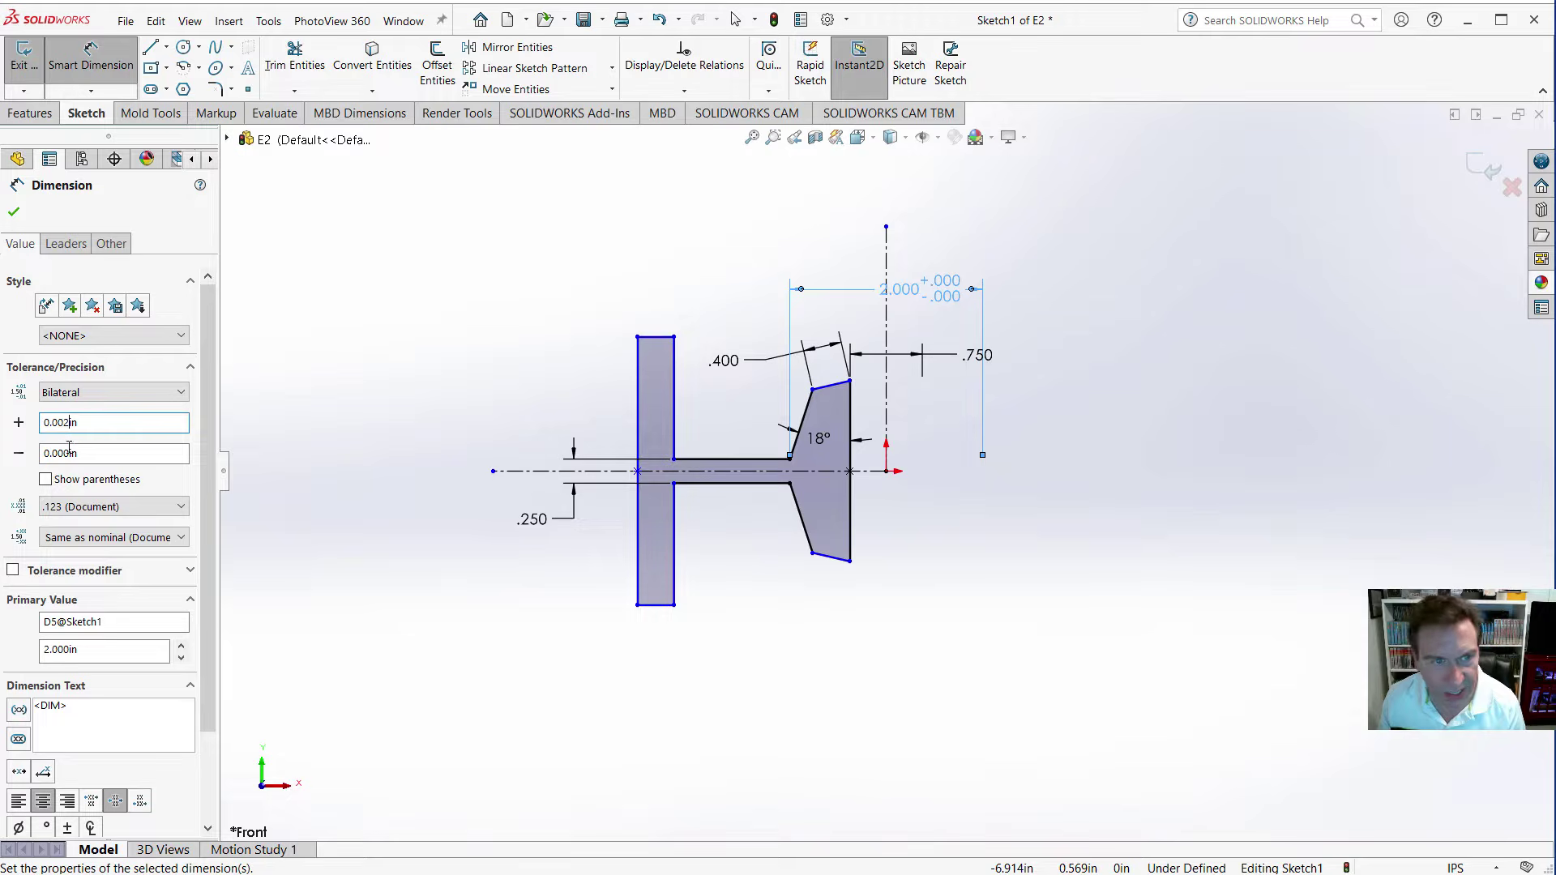
pyautogui.click(65, 452)
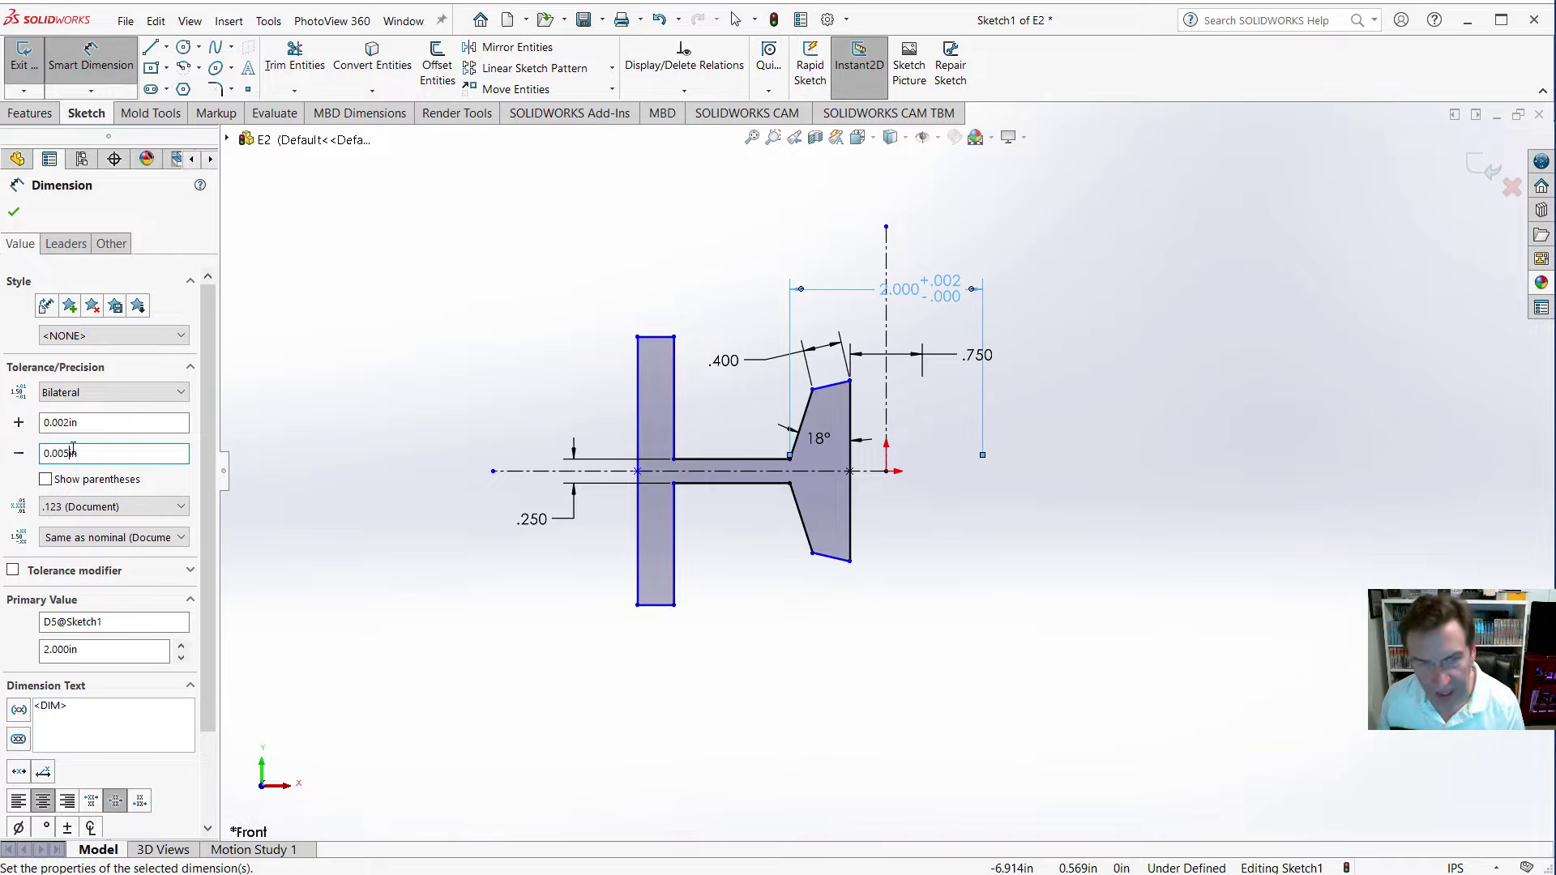
pyautogui.press('BackSpace')
pyautogui.write('5')
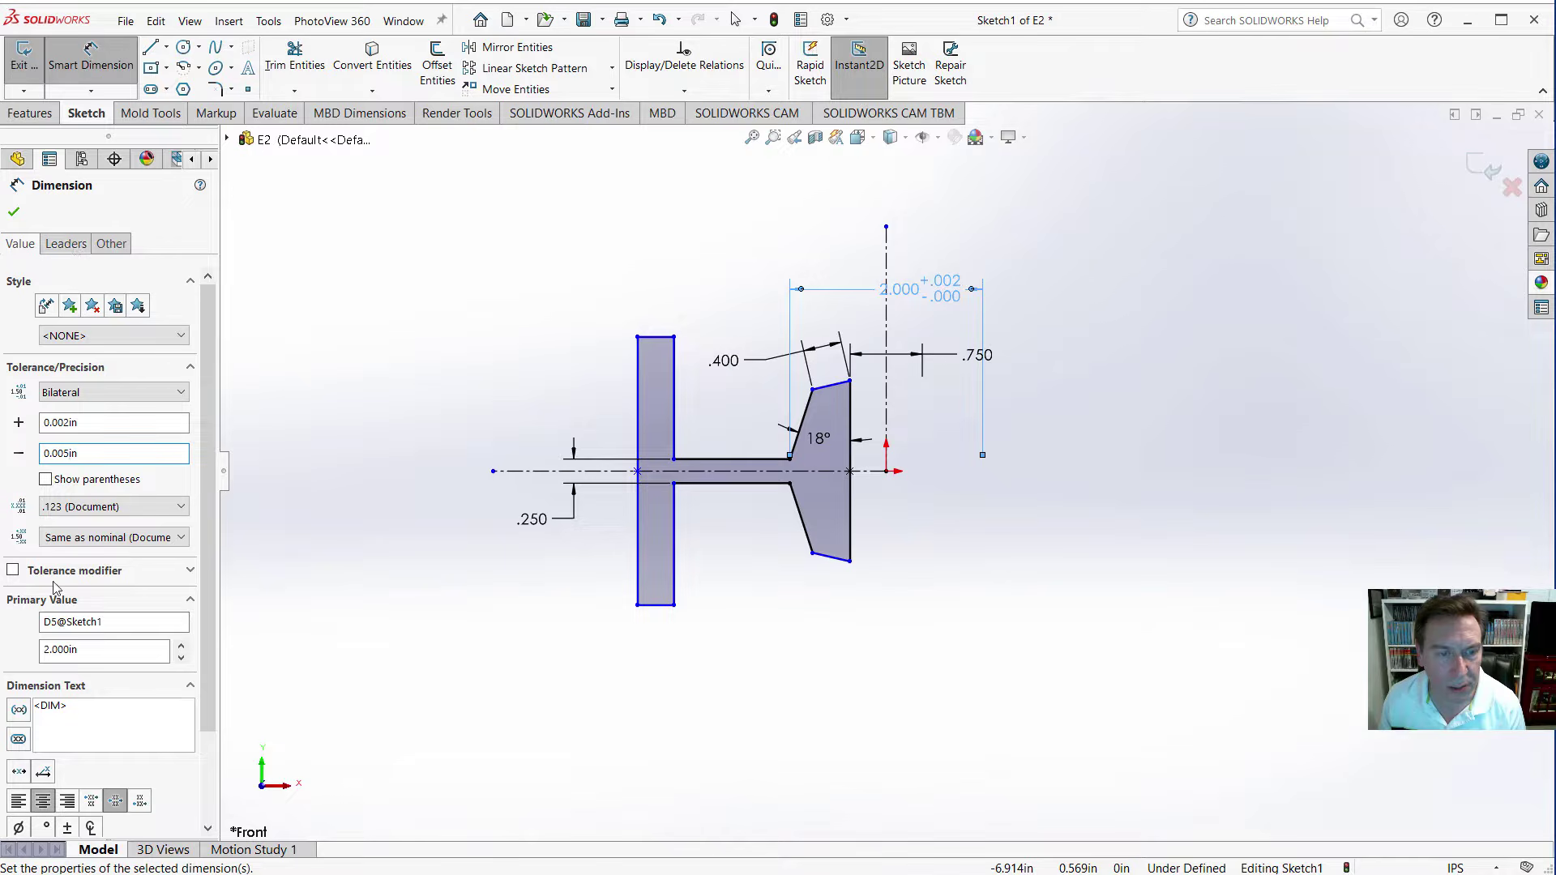
# Append a diameter symbol after the value of the toleranced 2 in dimension and finish dimensioning.
pyautogui.click(74, 719)
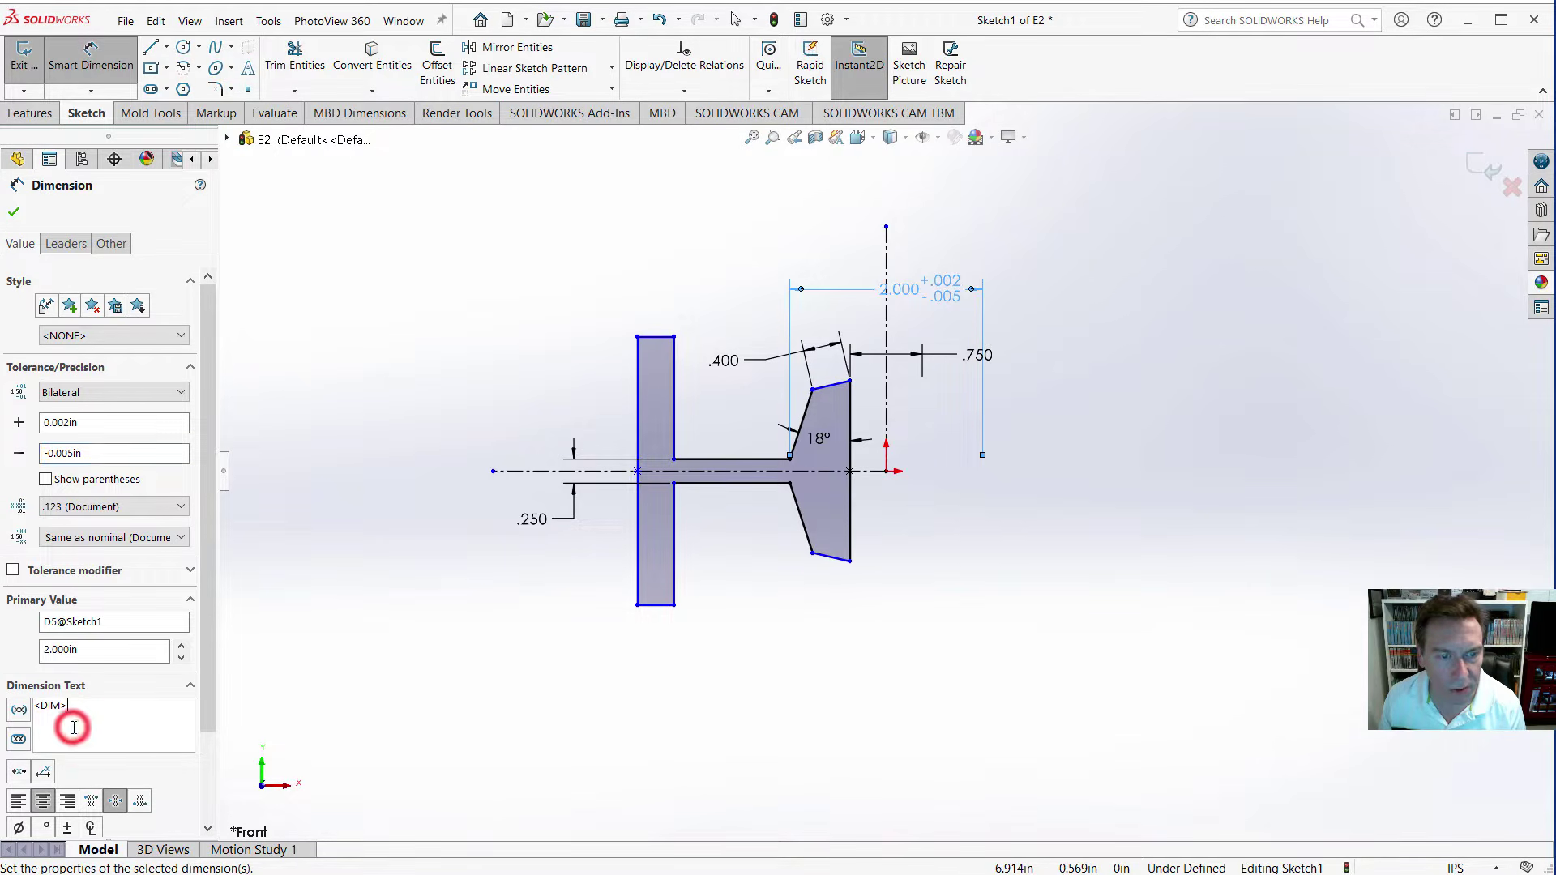
pyautogui.click(19, 827)
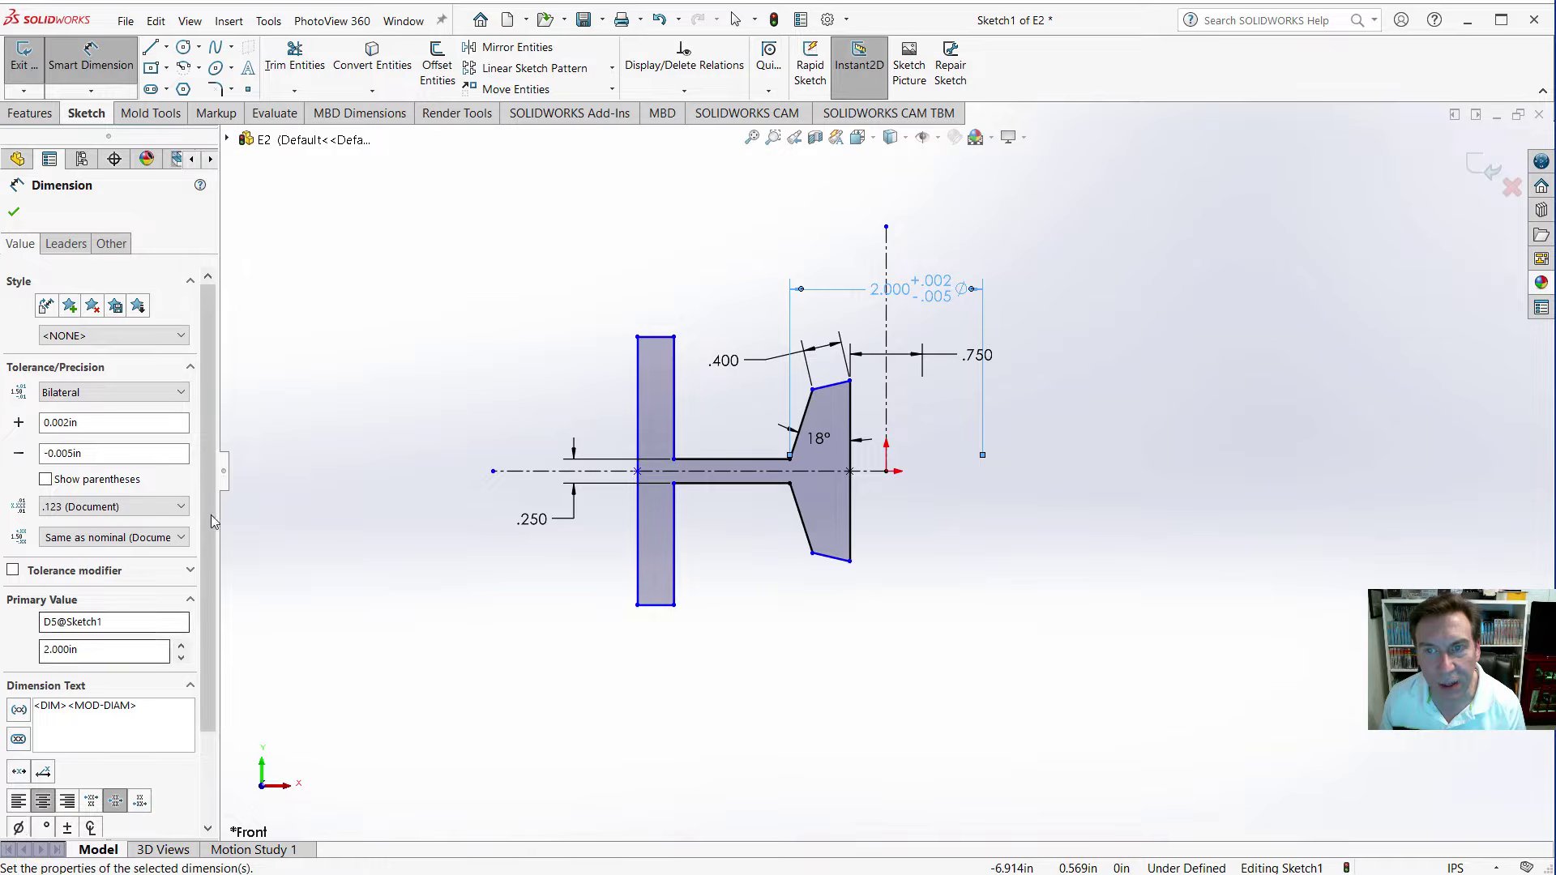
pyautogui.click(14, 210)
pyautogui.press('Escape')
pyautogui.press('Escape')
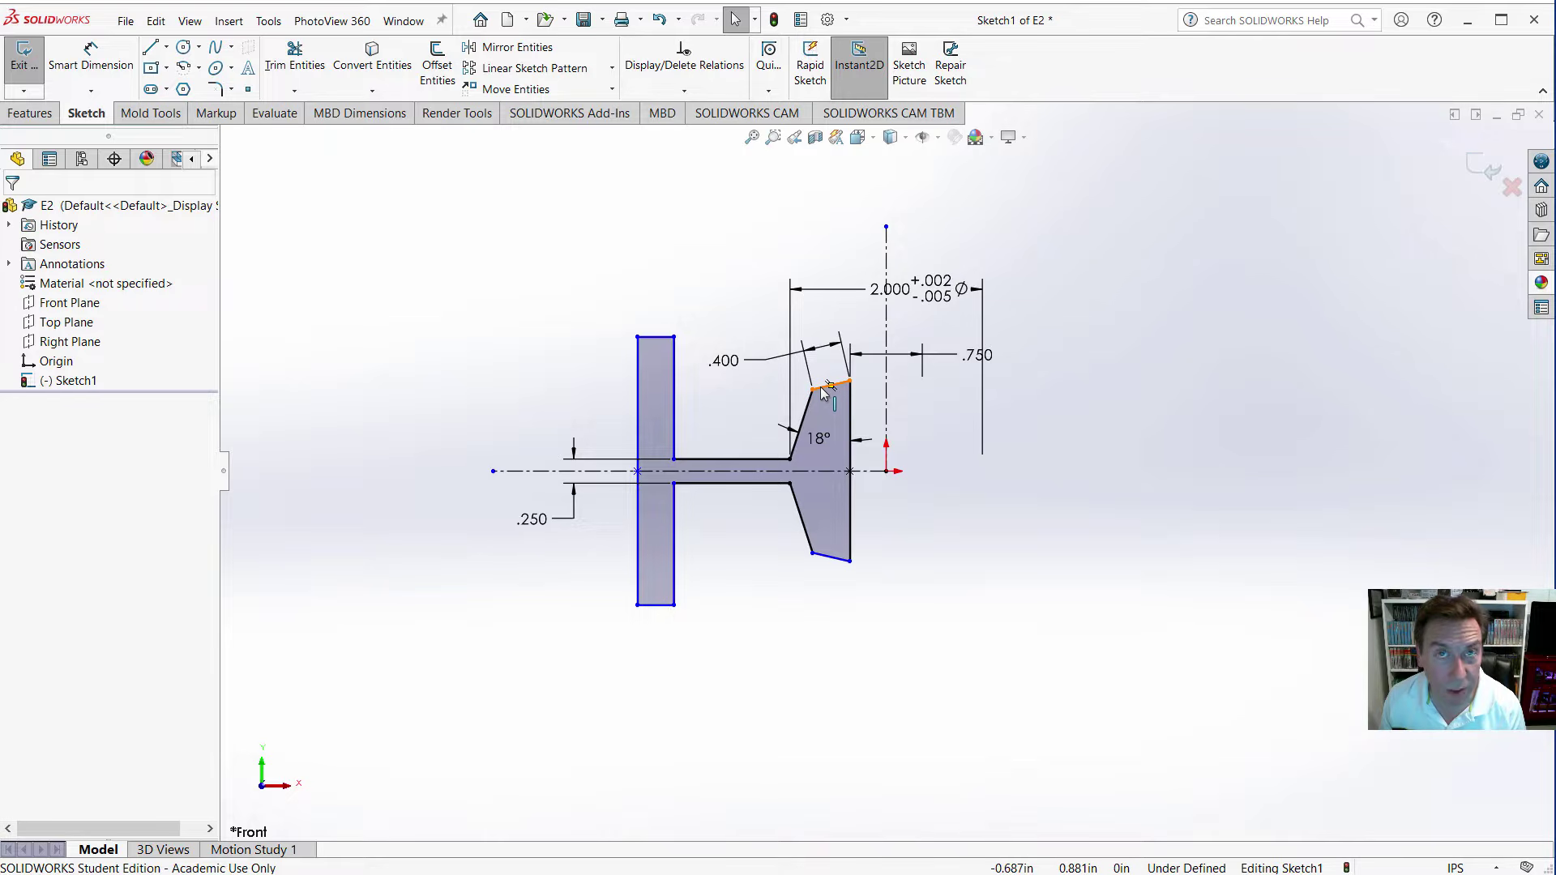
# Add a horizontal relation to the tilted 0.4 in edge above the slanted line.
pyautogui.click(824, 392)
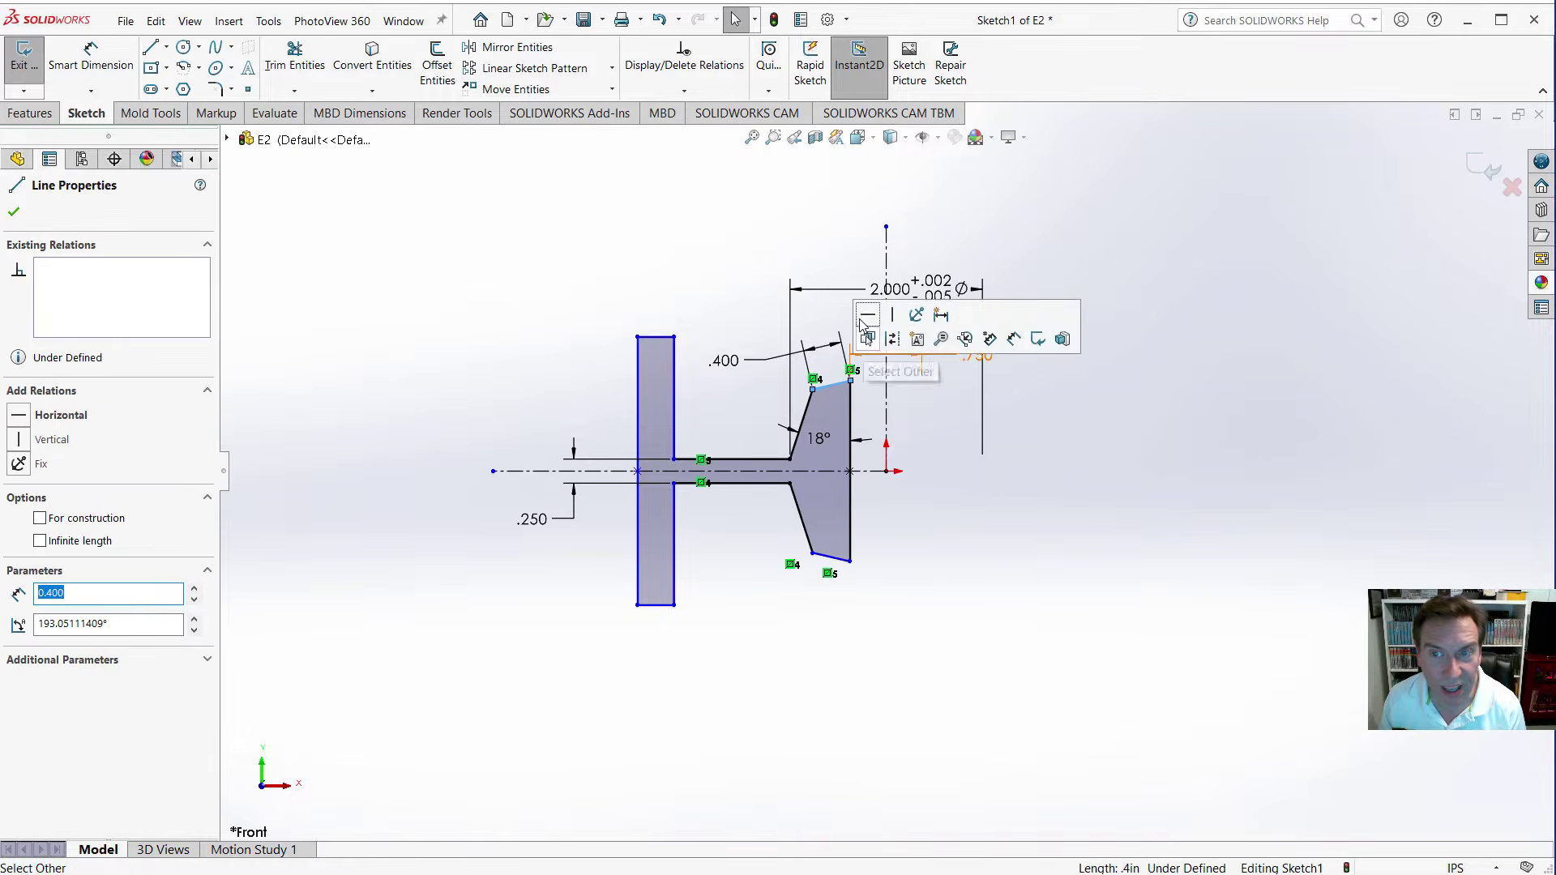
pyautogui.click(868, 317)
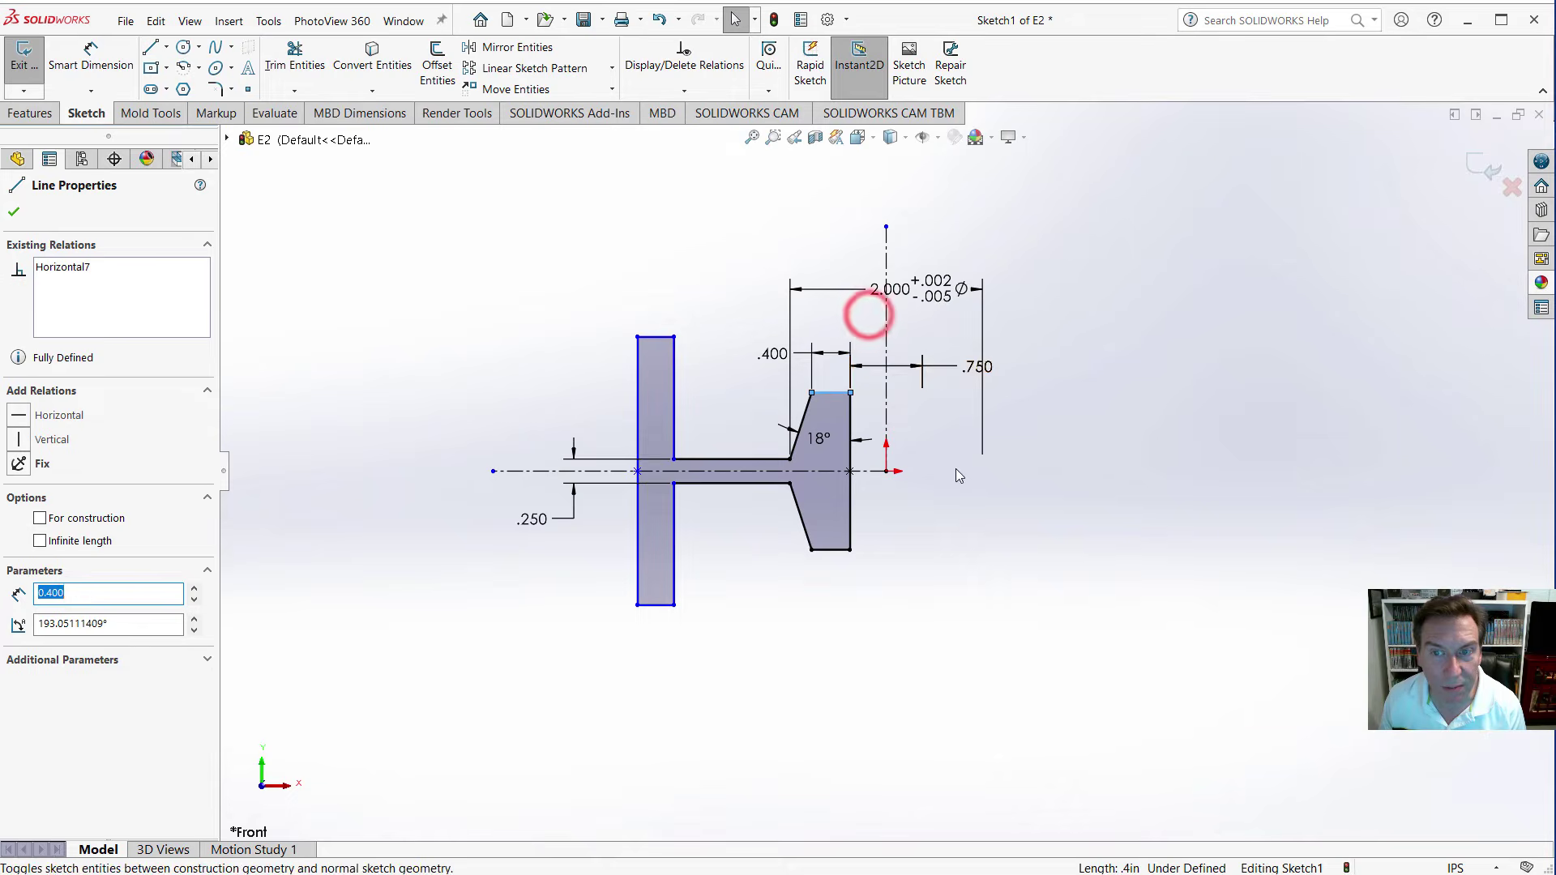
pyautogui.click(980, 542)
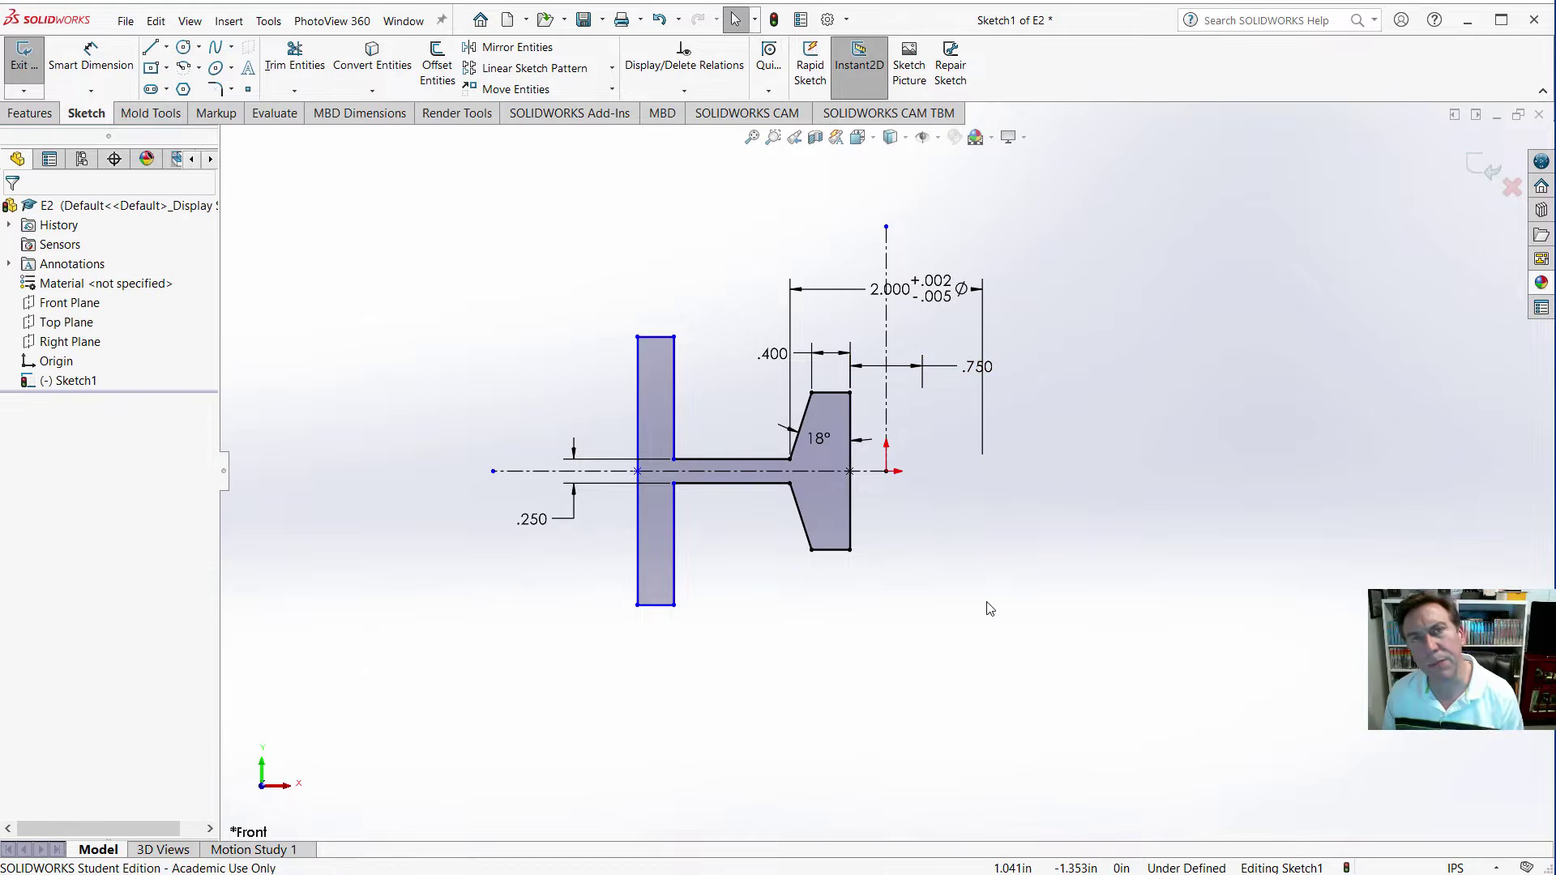
# Dimension the top edge of the tall flange farthest from the vertical centerline to 0.25 in.
pyautogui.click(90, 58)
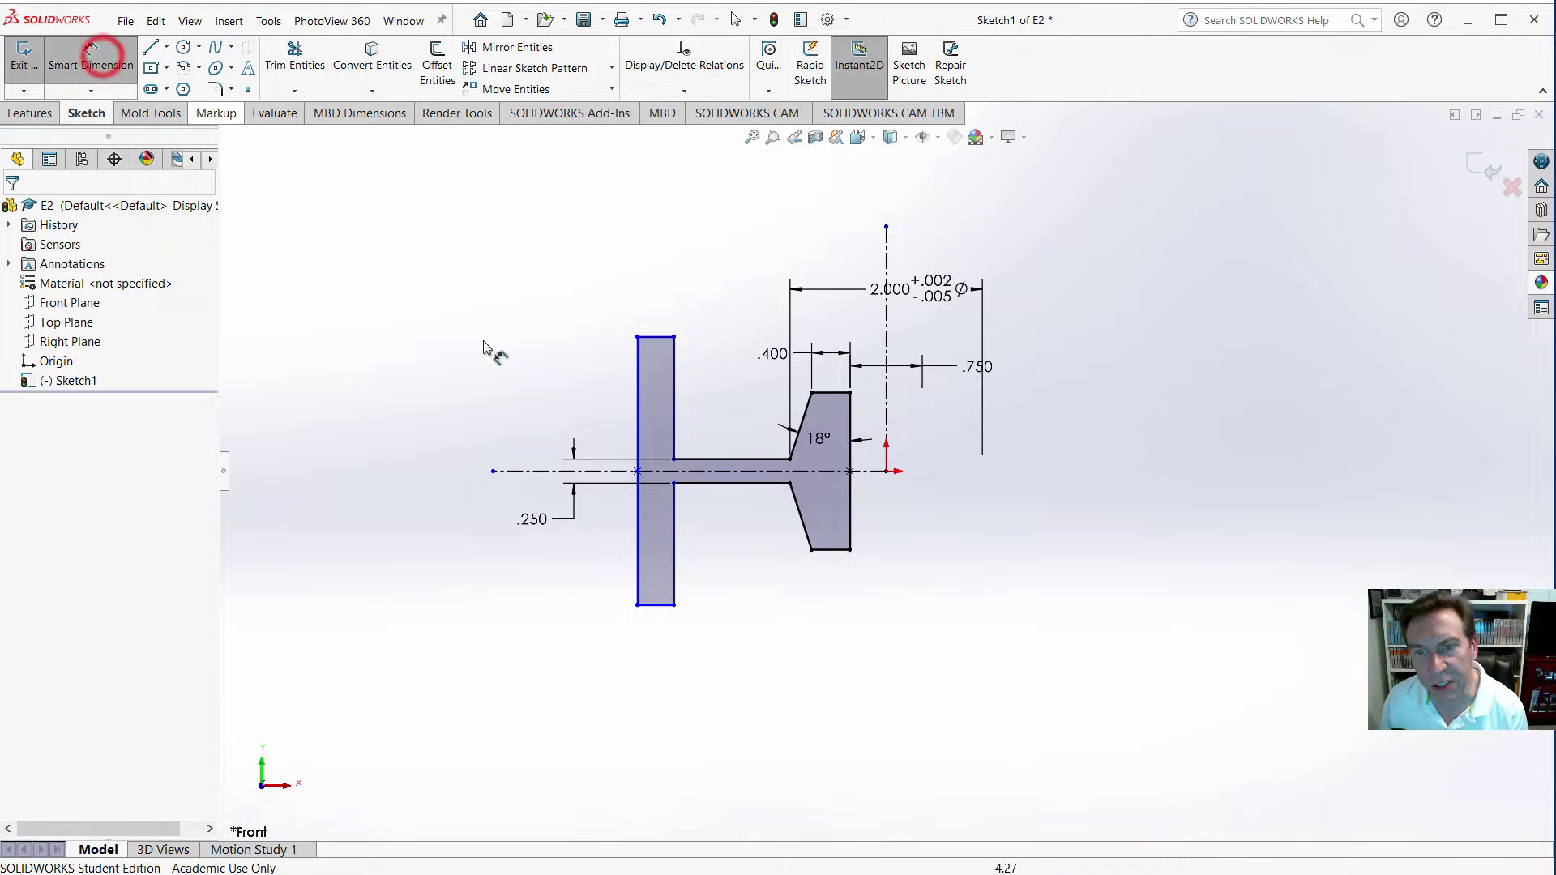
pyautogui.click(650, 338)
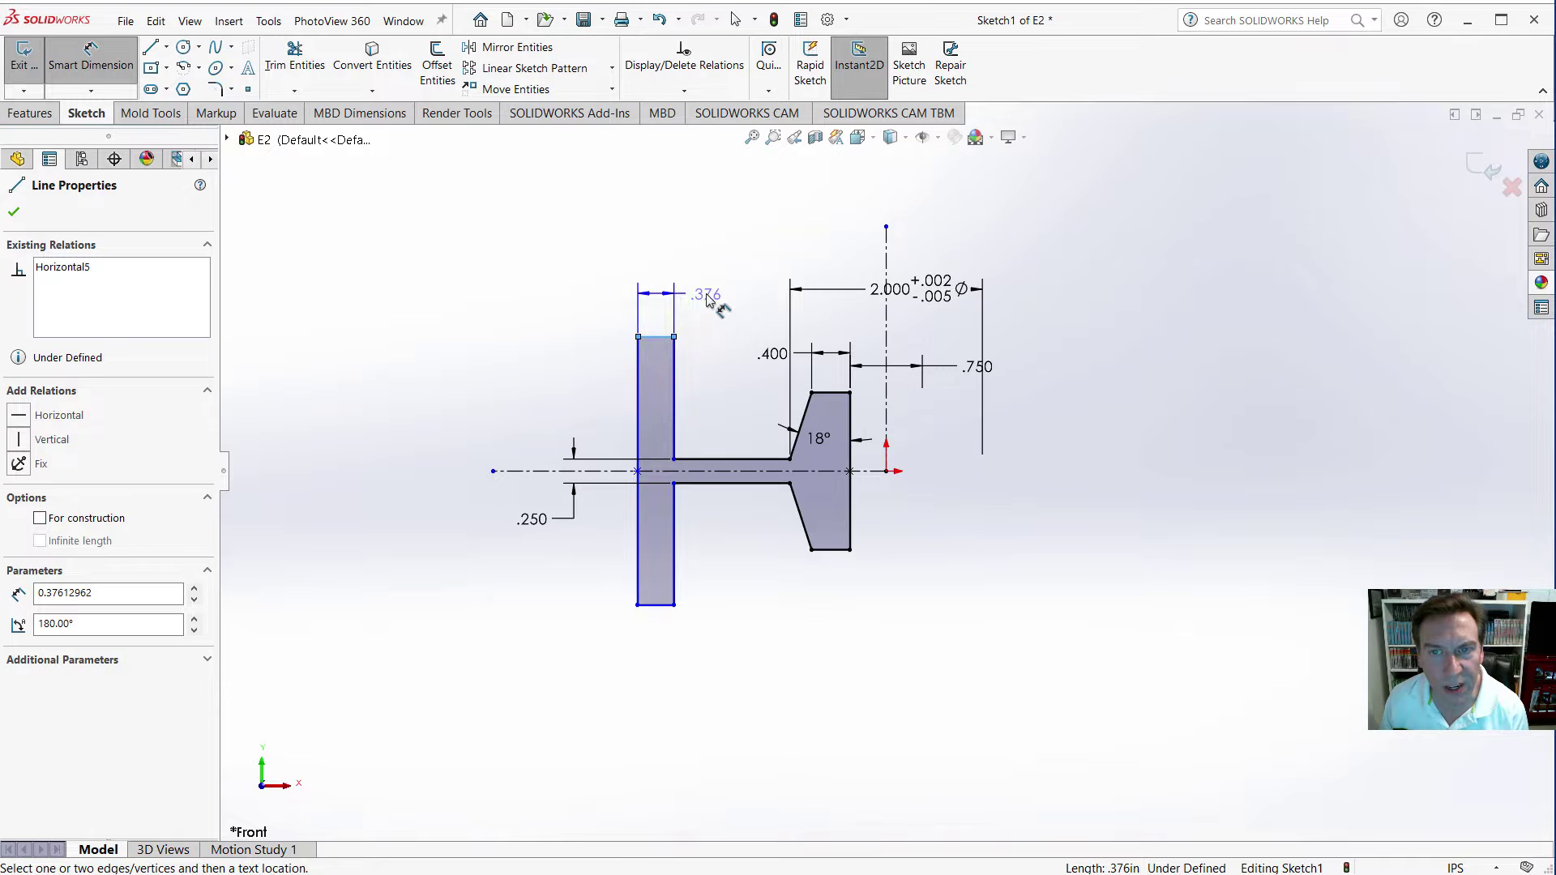
pyautogui.click(707, 294)
pyautogui.write('.25')
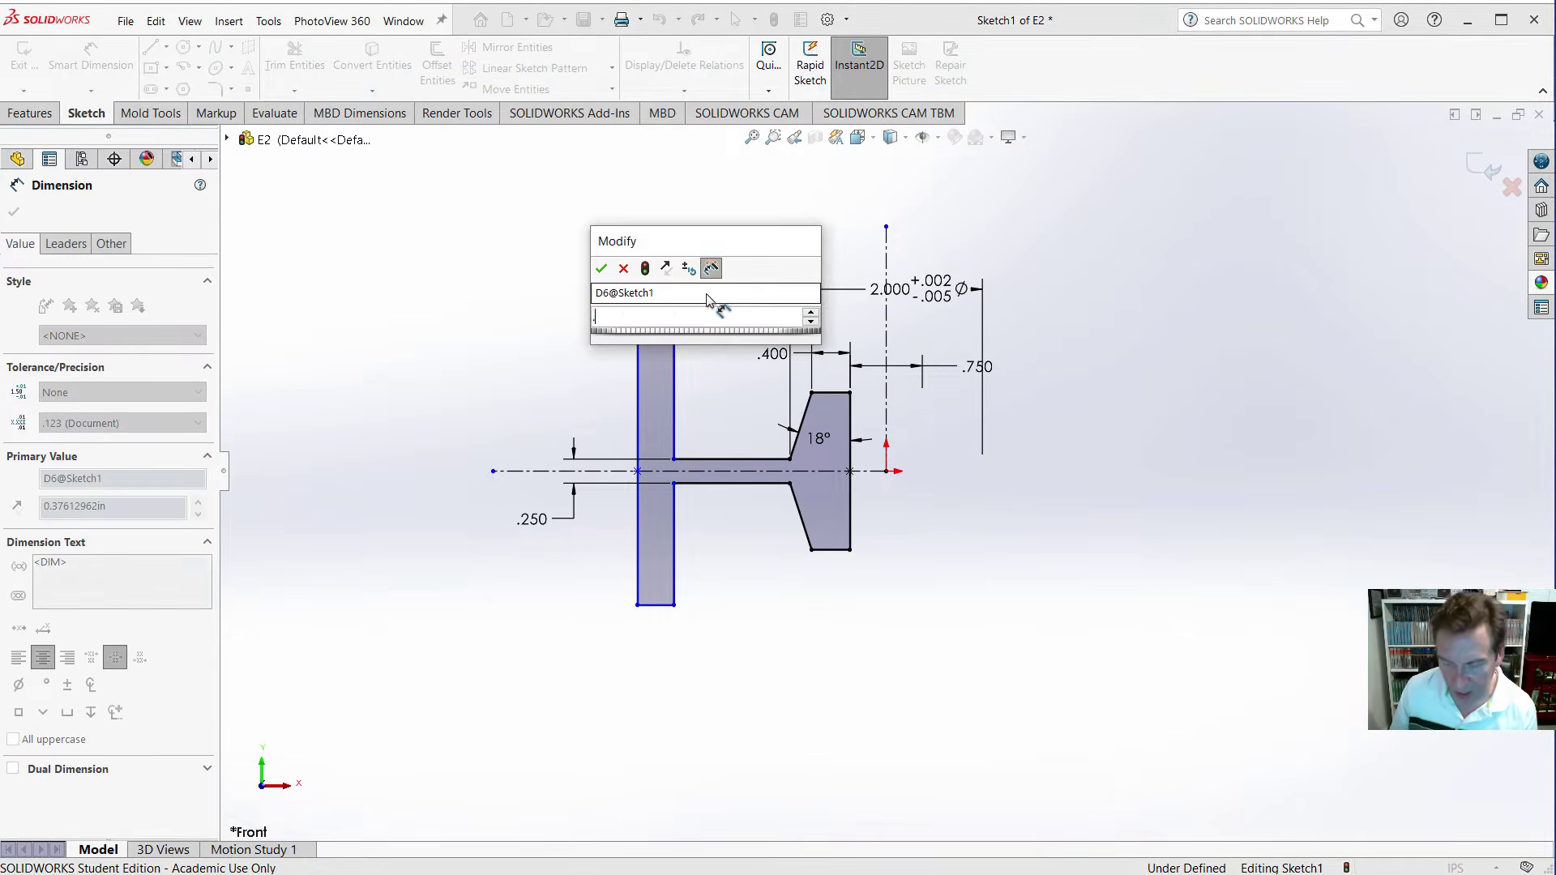
pyautogui.press('Return')
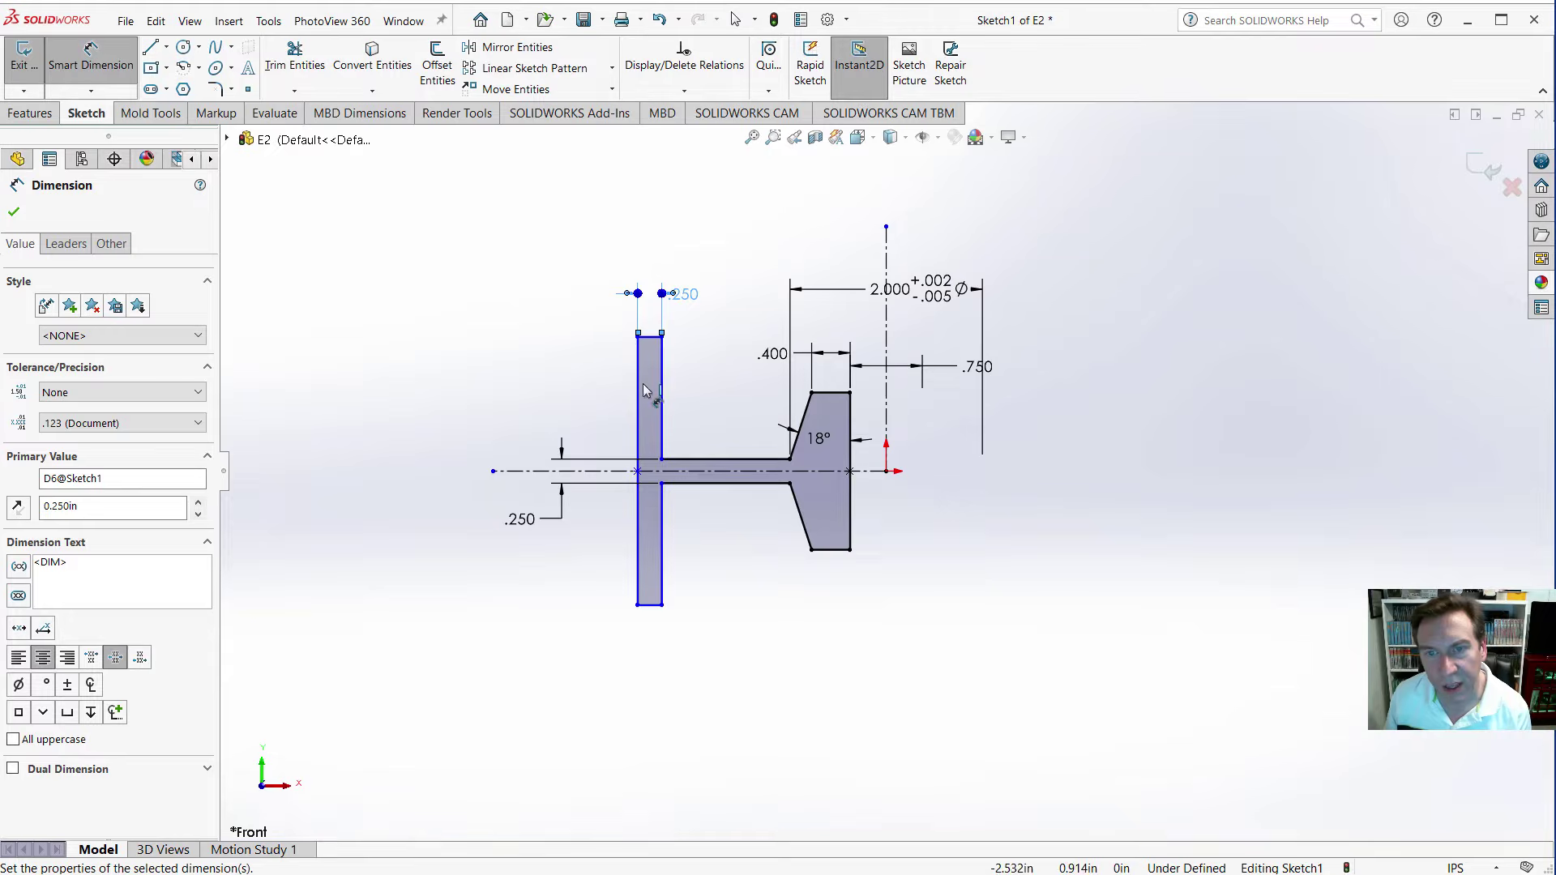
# Dimension the outer vertical edge of the tall flange to a height of 2 in.
pyautogui.click(638, 384)
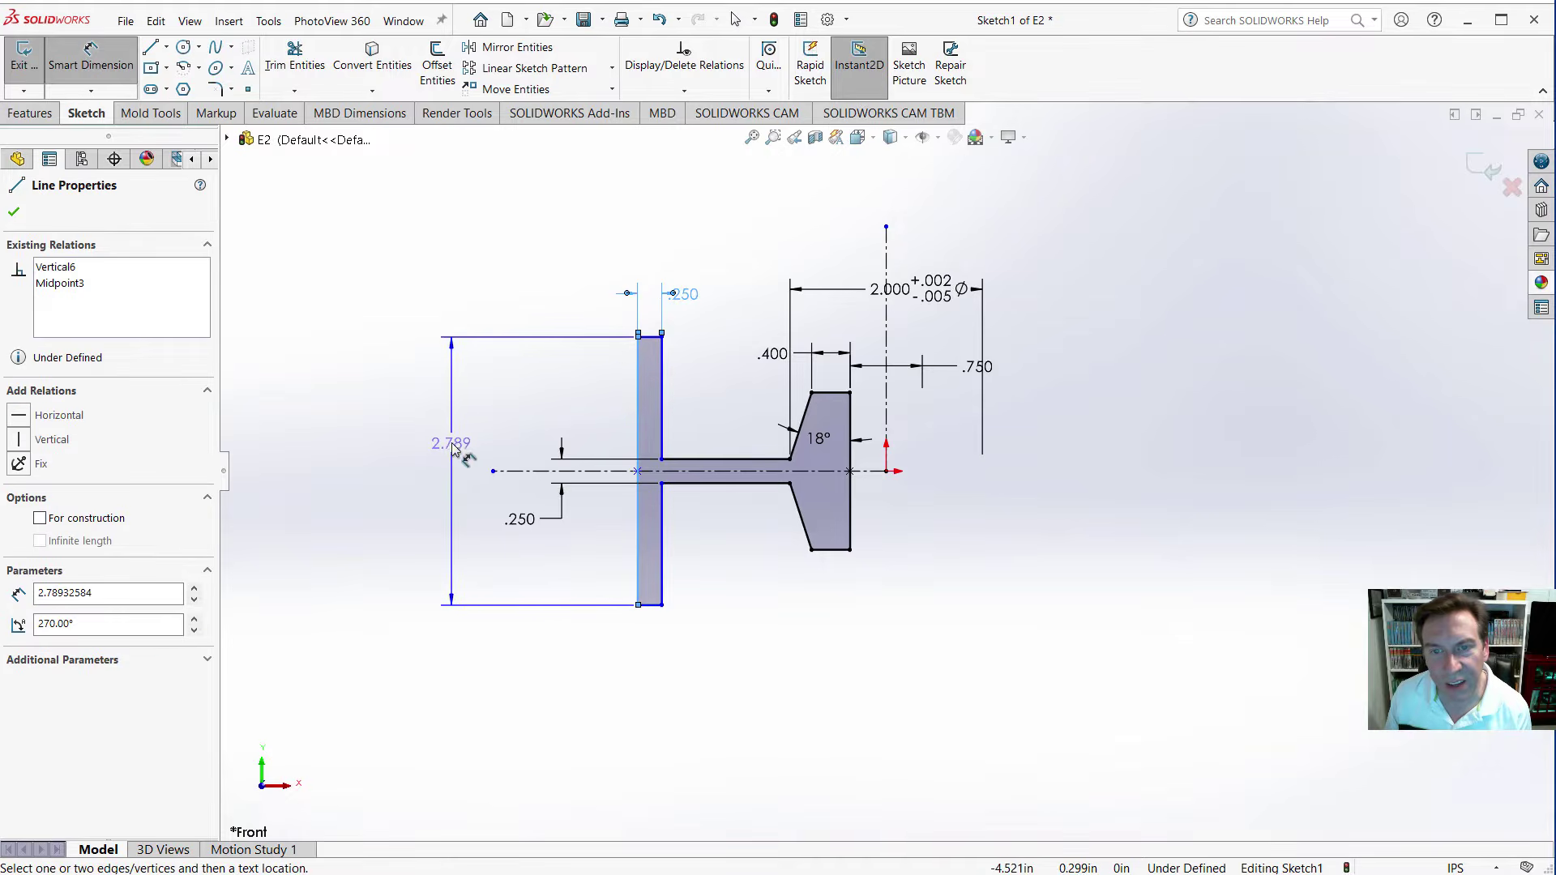
pyautogui.click(452, 443)
pyautogui.write('2.000in')
pyautogui.press('Return')
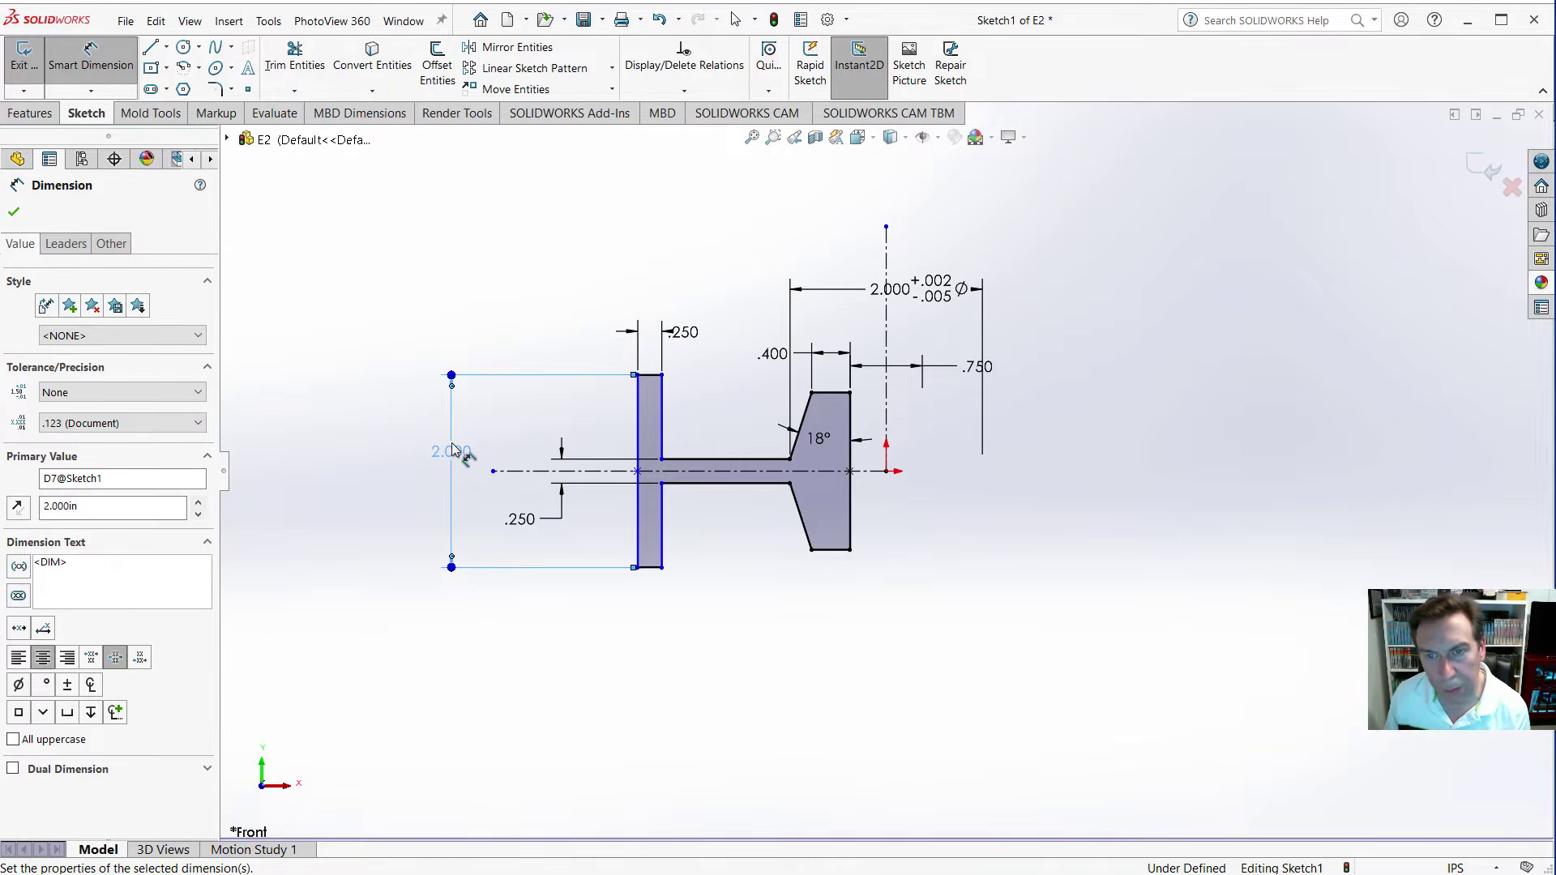
# Add a 5 in doubled-distance dimension from the flange's outer vertical edge to the vertical centerline.
pyautogui.click(638, 419)
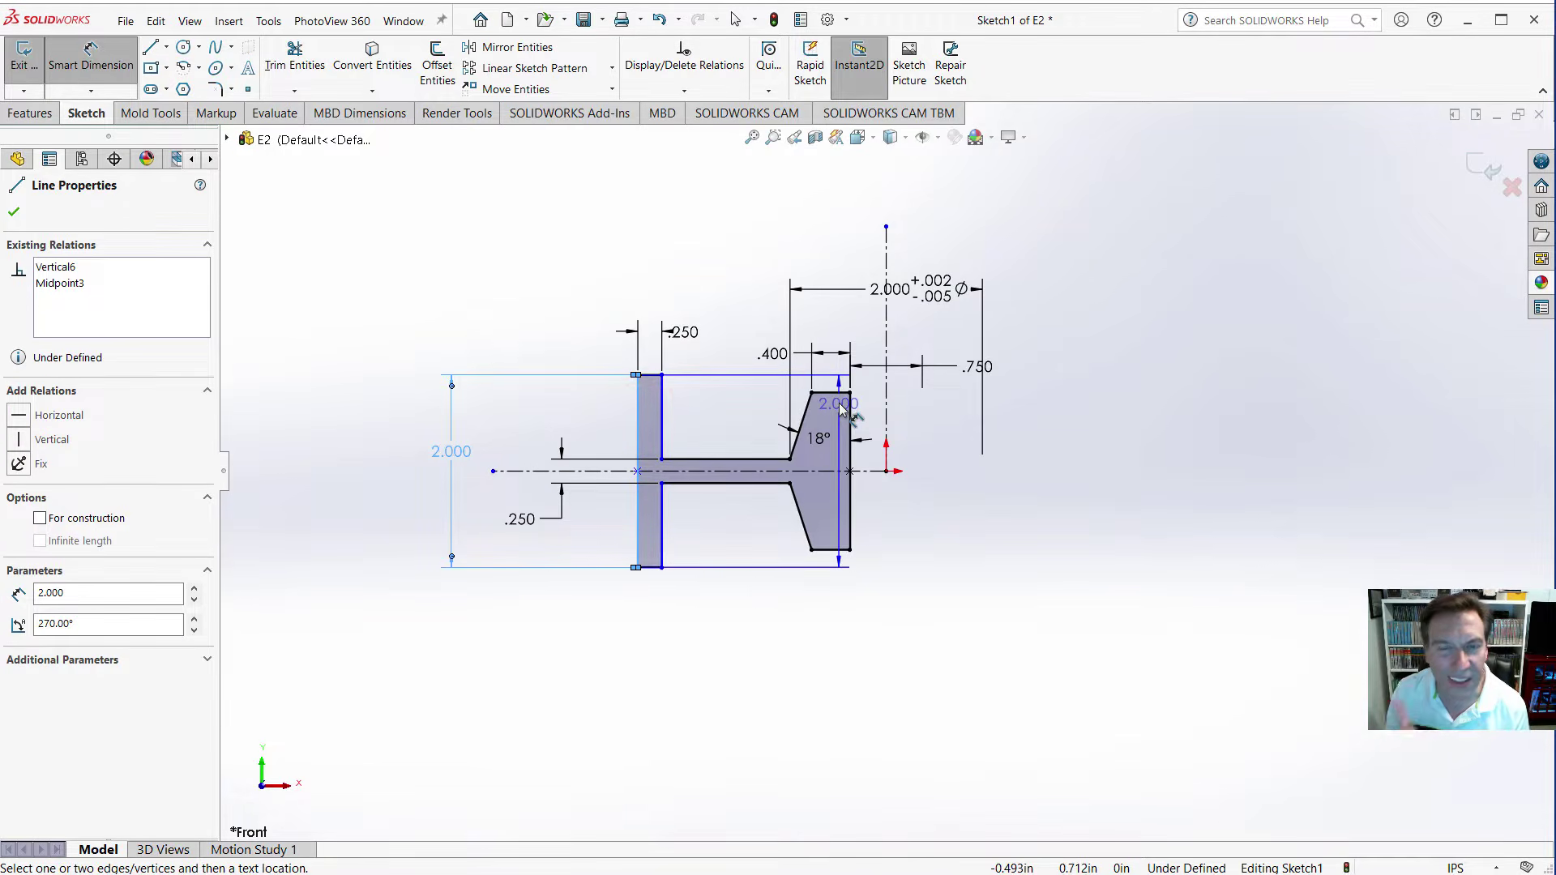
pyautogui.click(887, 377)
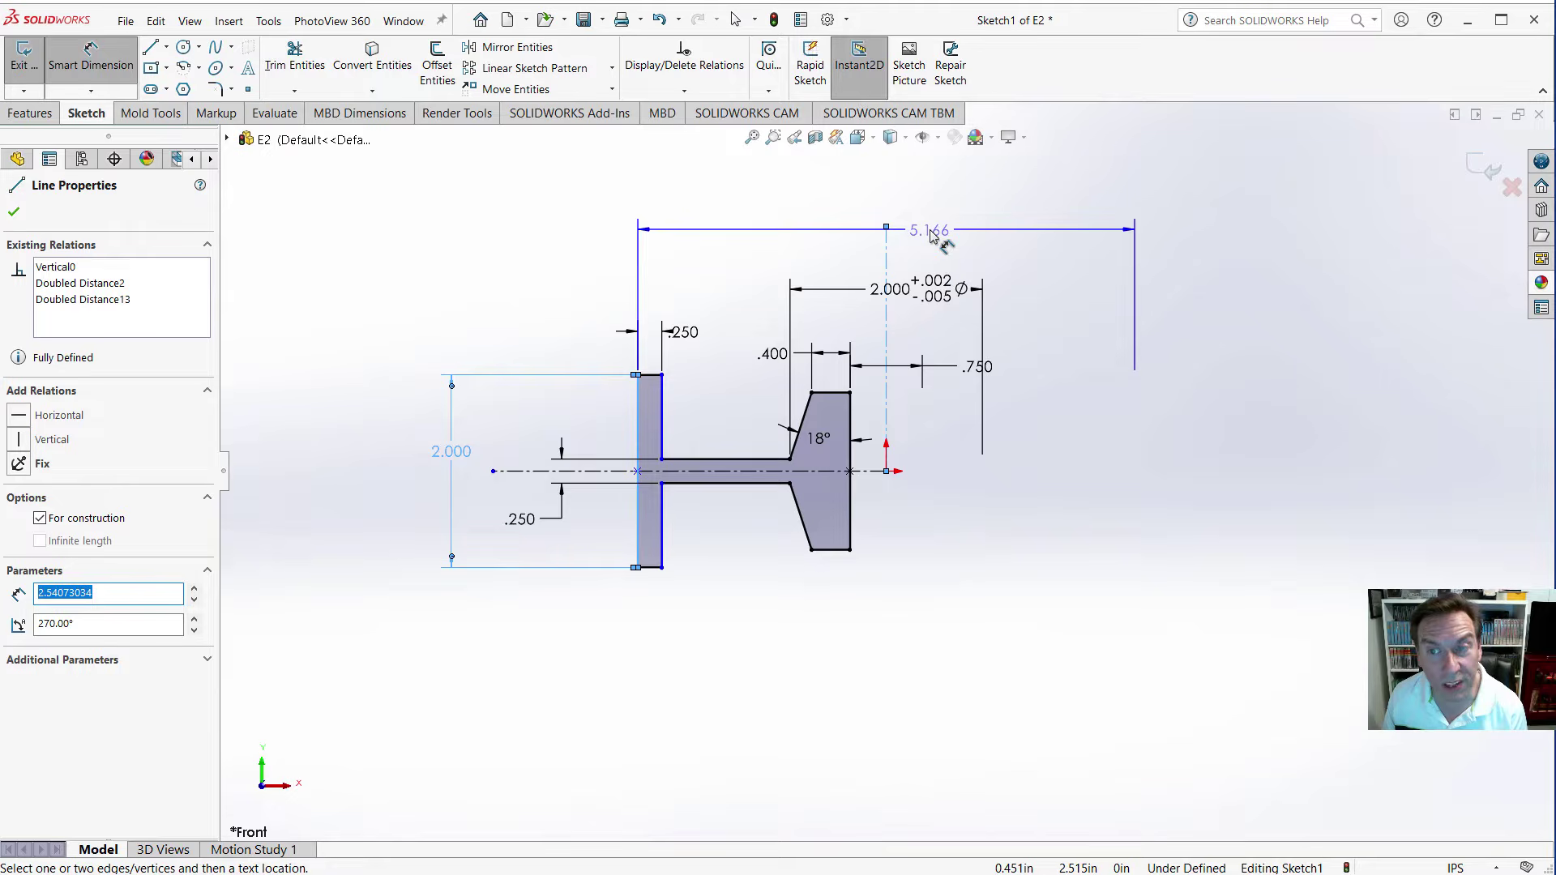
pyautogui.click(932, 235)
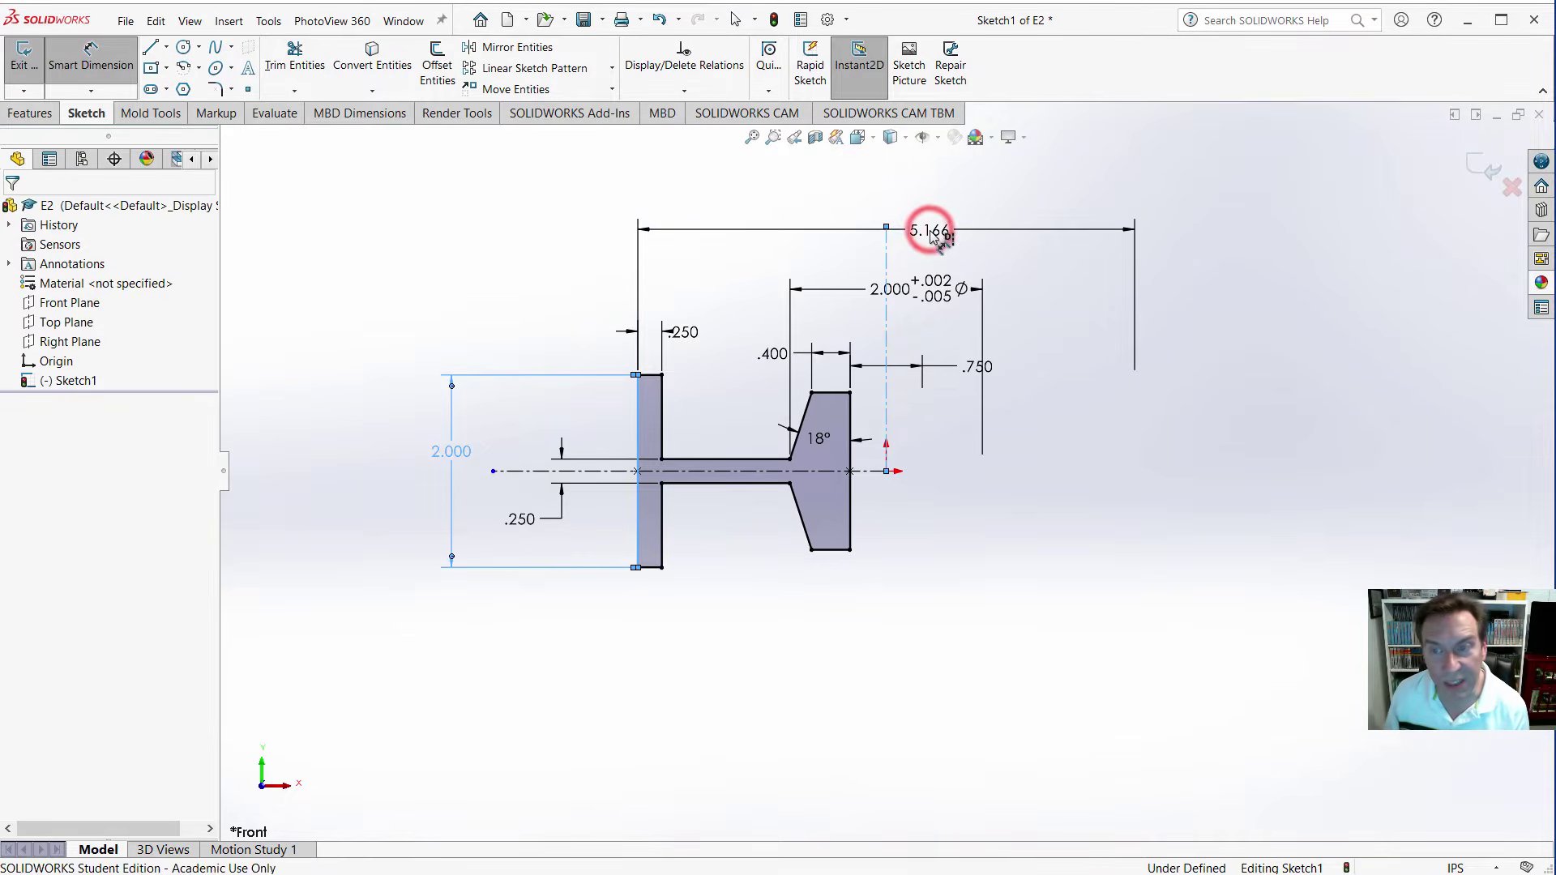
pyautogui.press('Return')
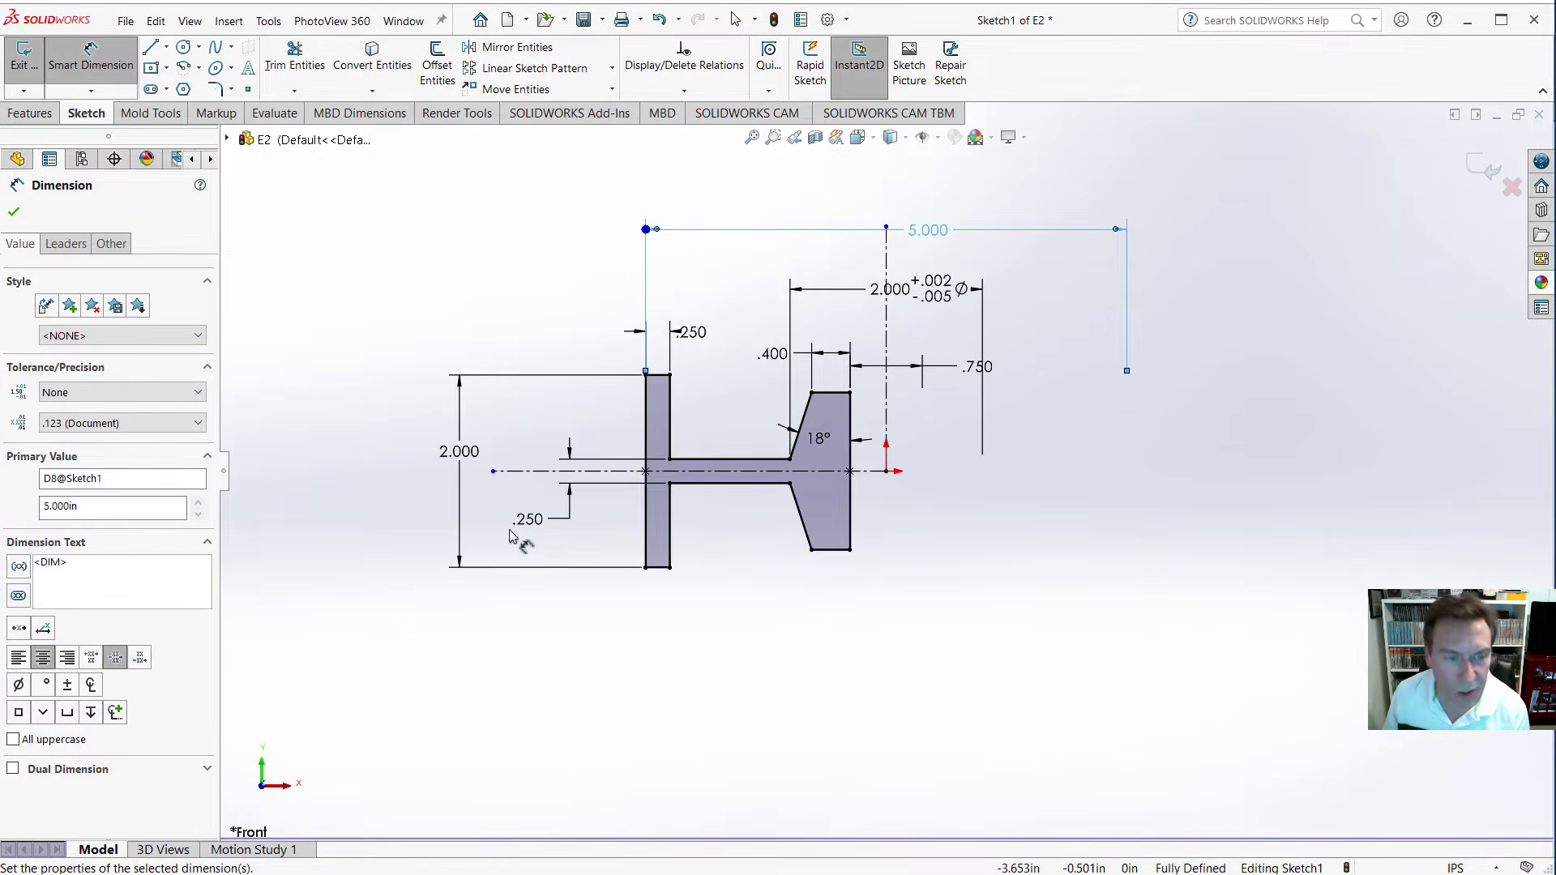
# Add diameter symbols in front of the 5 in and 0.75 in doubled-distance dimensions.
pyautogui.click(18, 686)
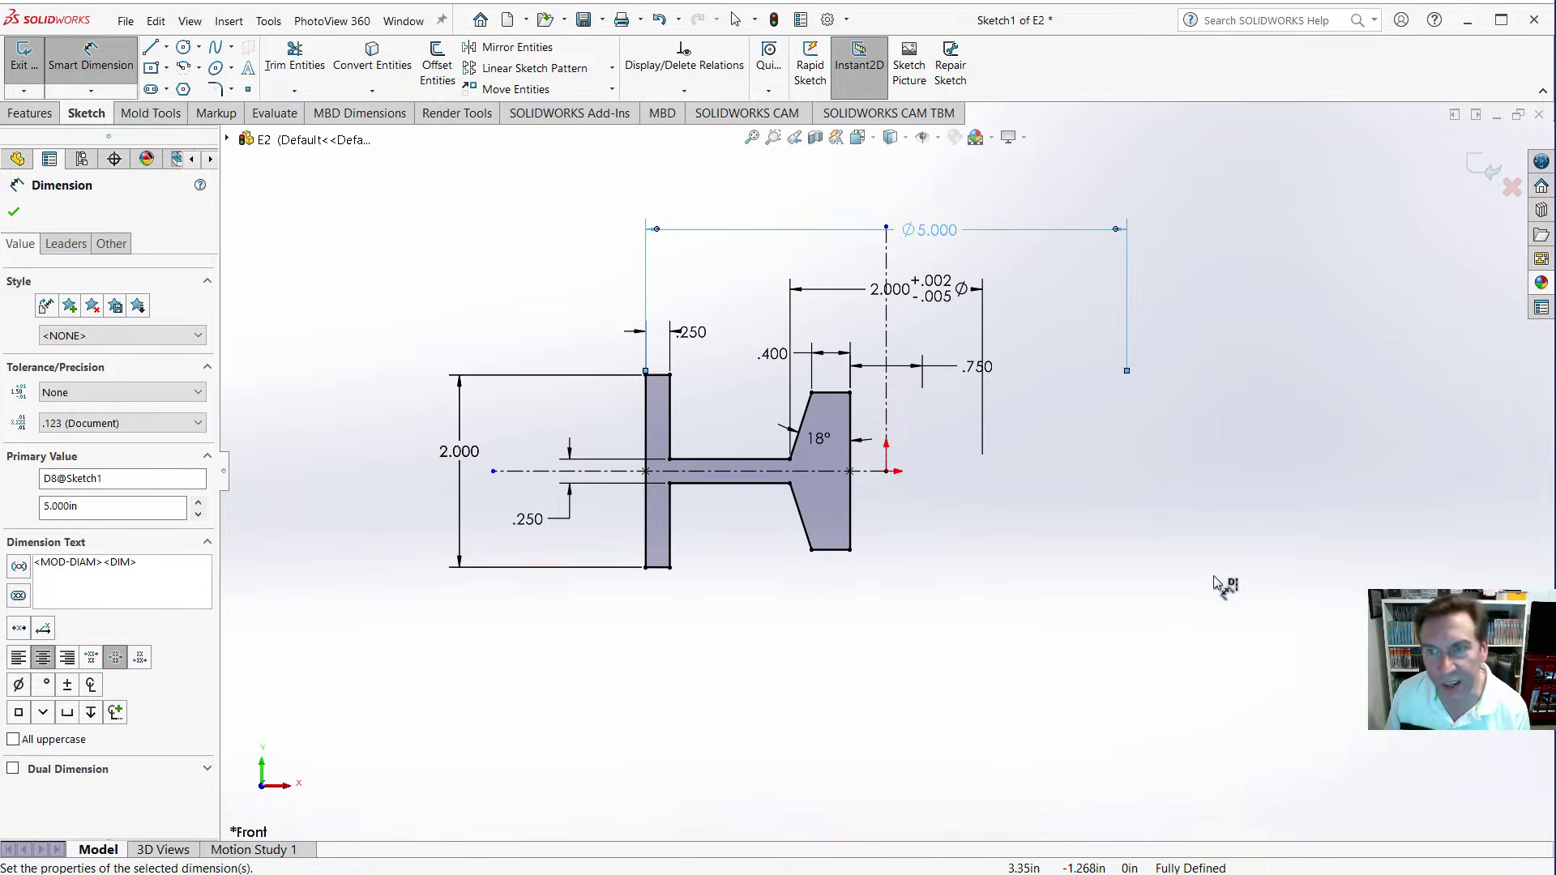
pyautogui.click(972, 365)
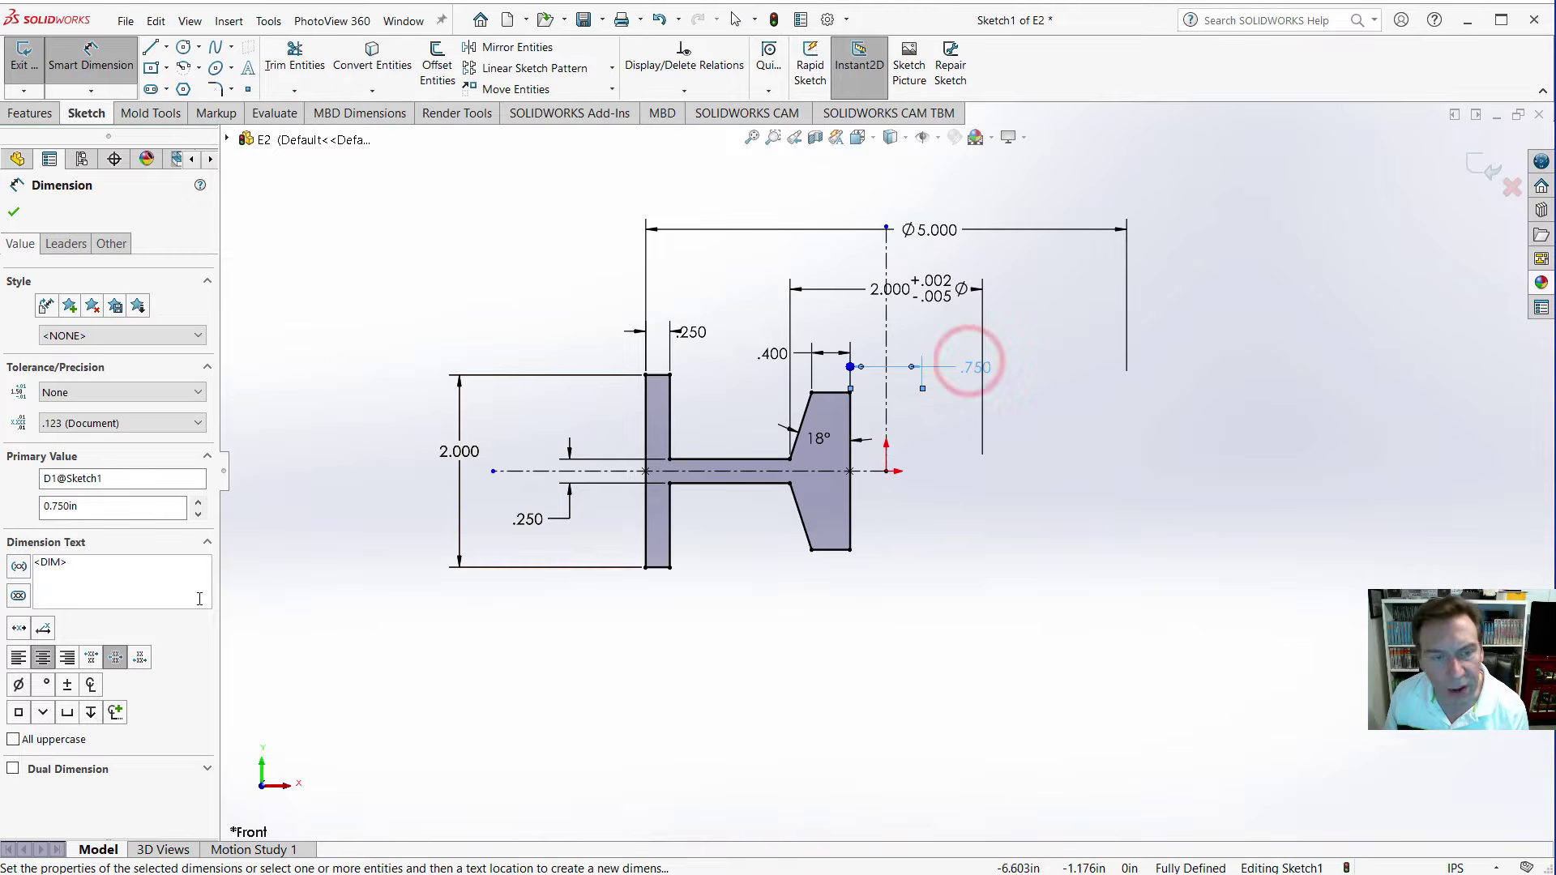
pyautogui.click(18, 685)
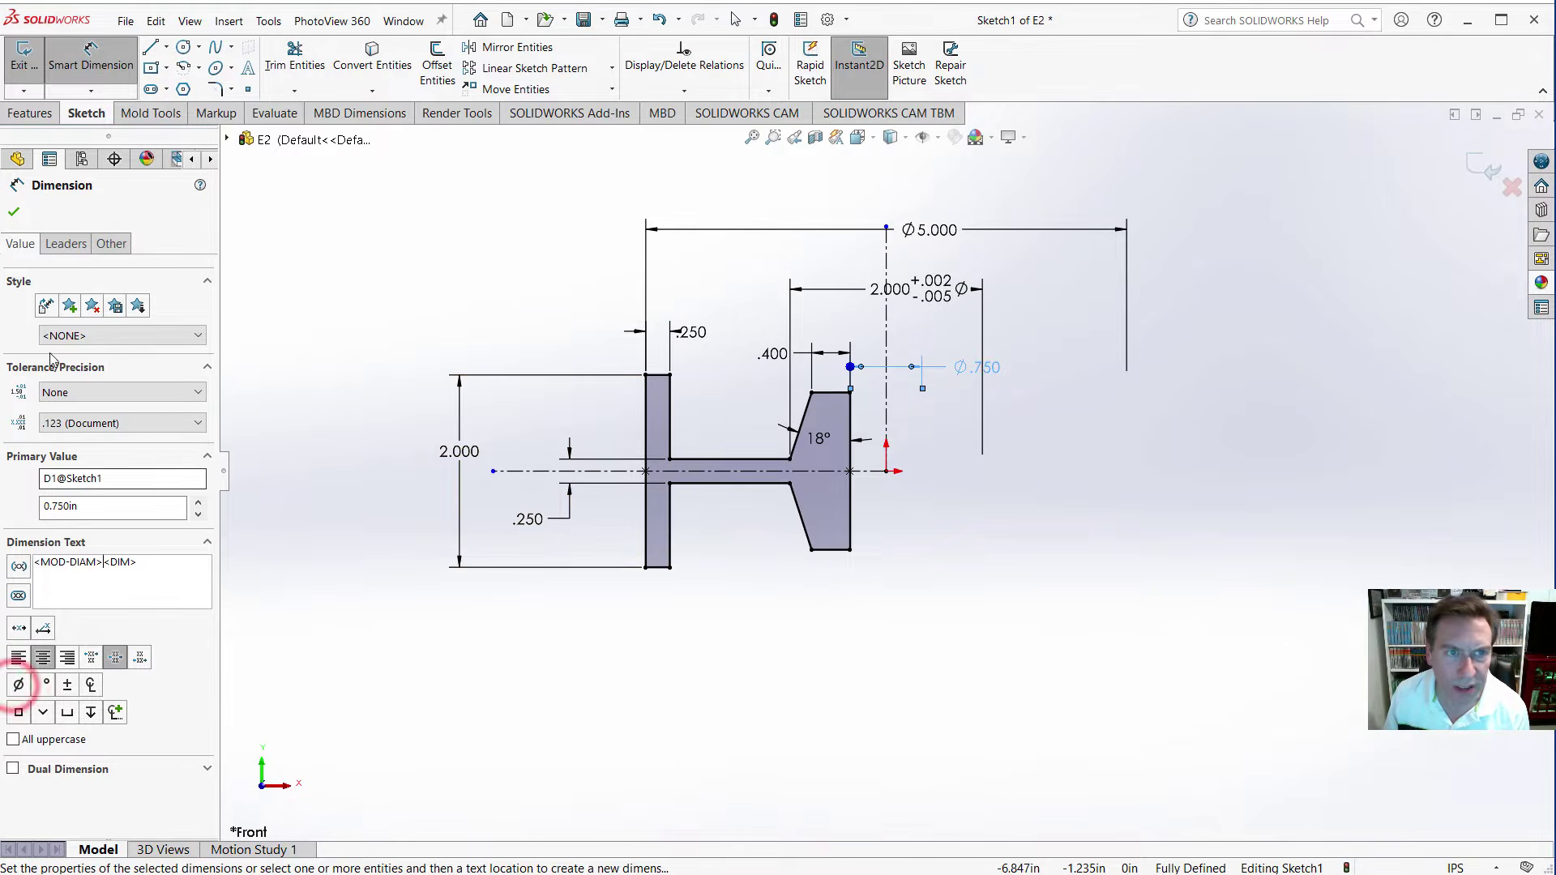
pyautogui.click(14, 212)
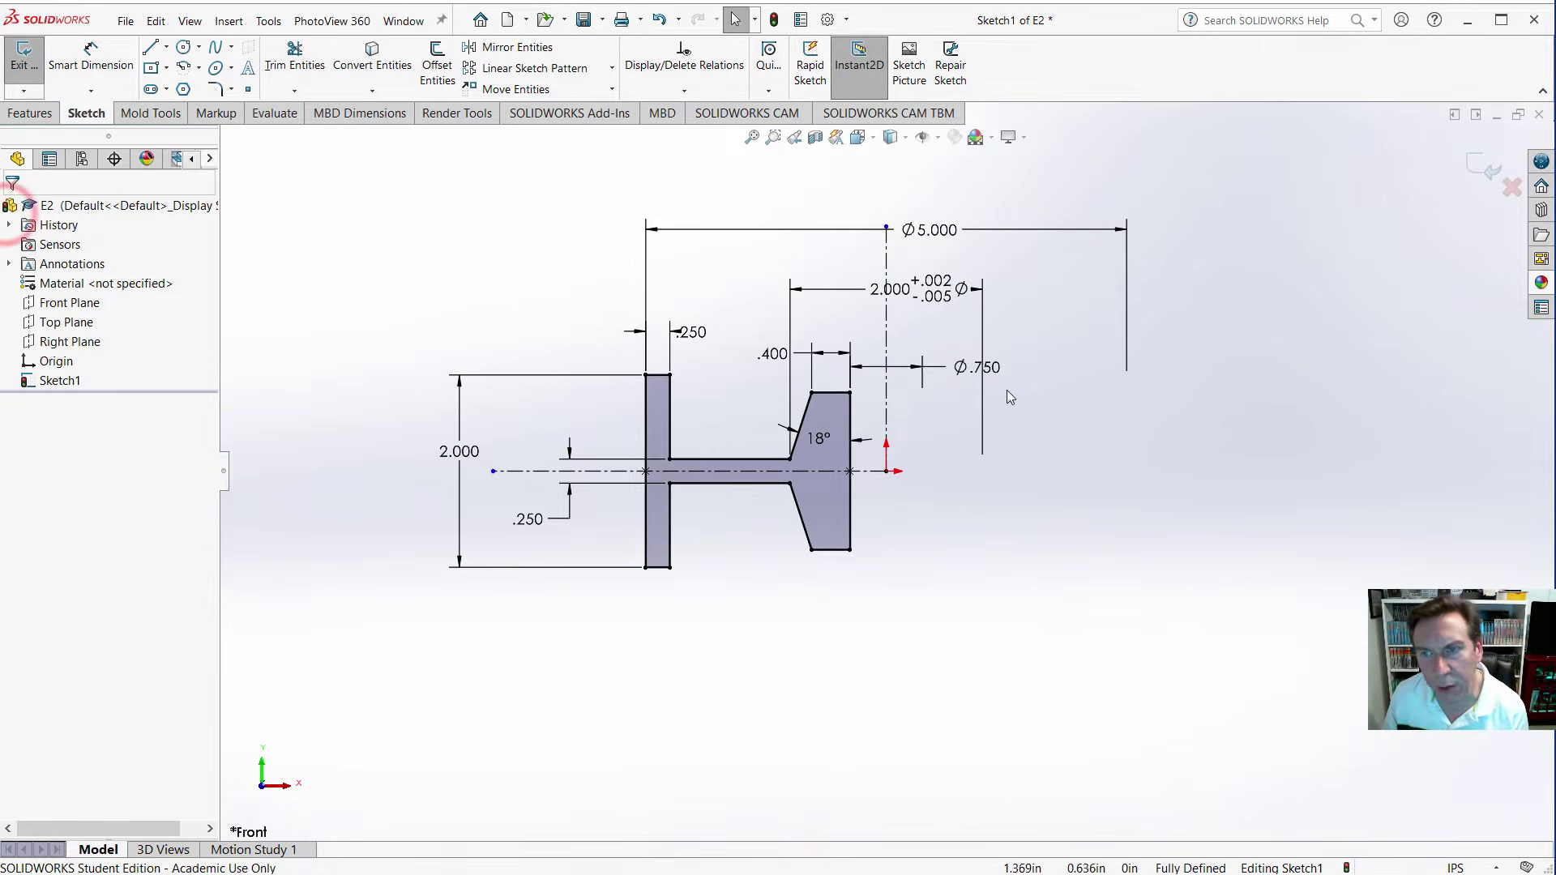
# Reposition the 2 in, 5 in and 0.75 in diameter dimensions so their texts stack around the vertical centerline.
pyautogui.click(924, 294)
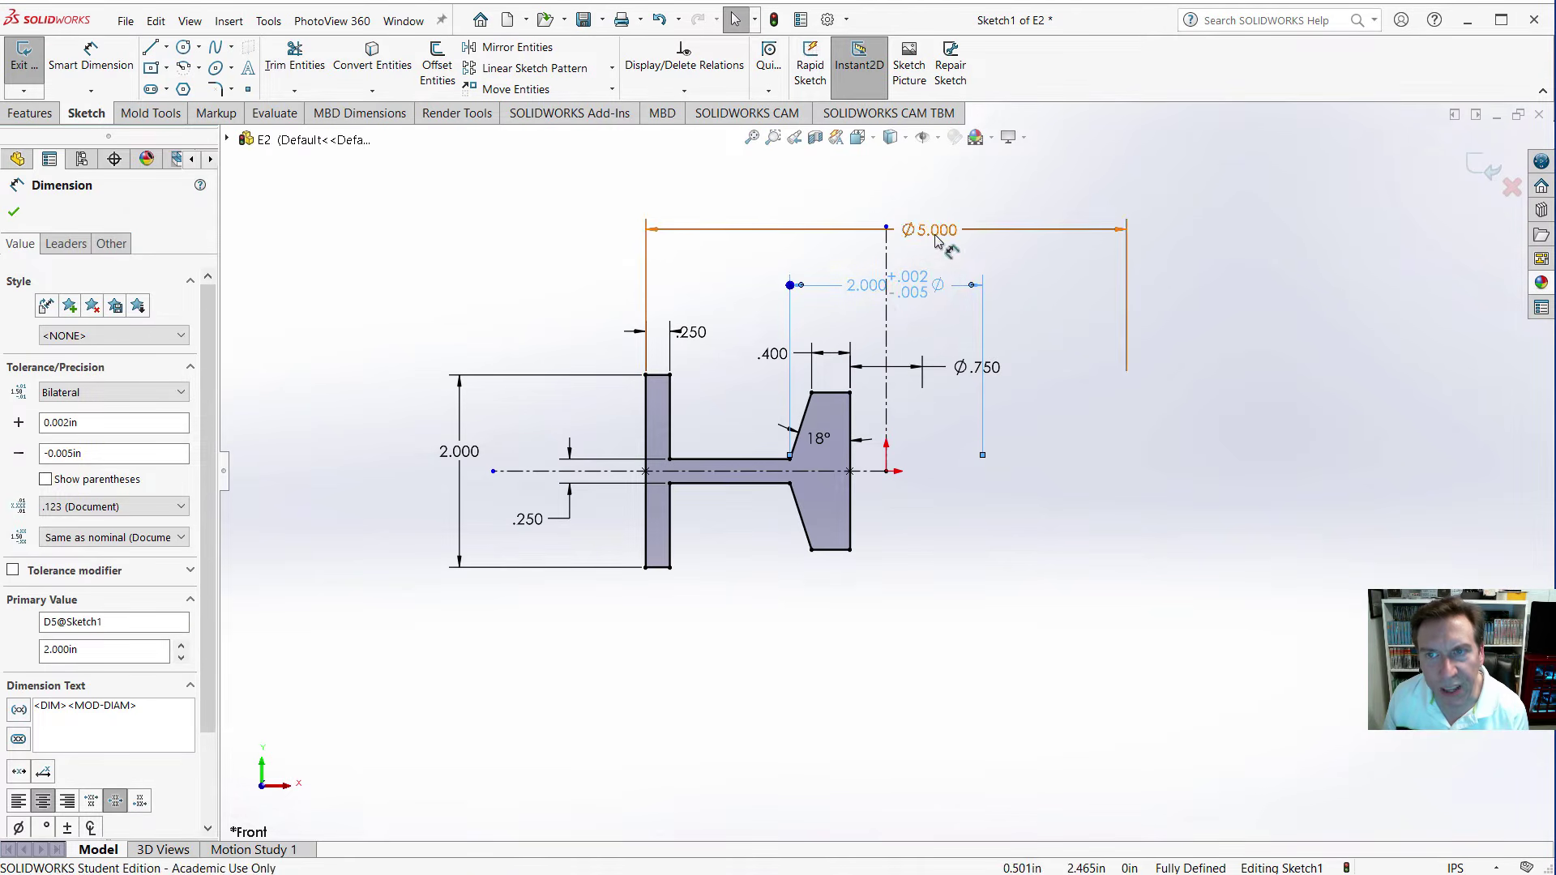
pyautogui.moveTo(938, 240)
pyautogui.mouseDown()
pyautogui.moveTo(927, 222)
pyautogui.moveTo(931, 241)
pyautogui.mouseUp()
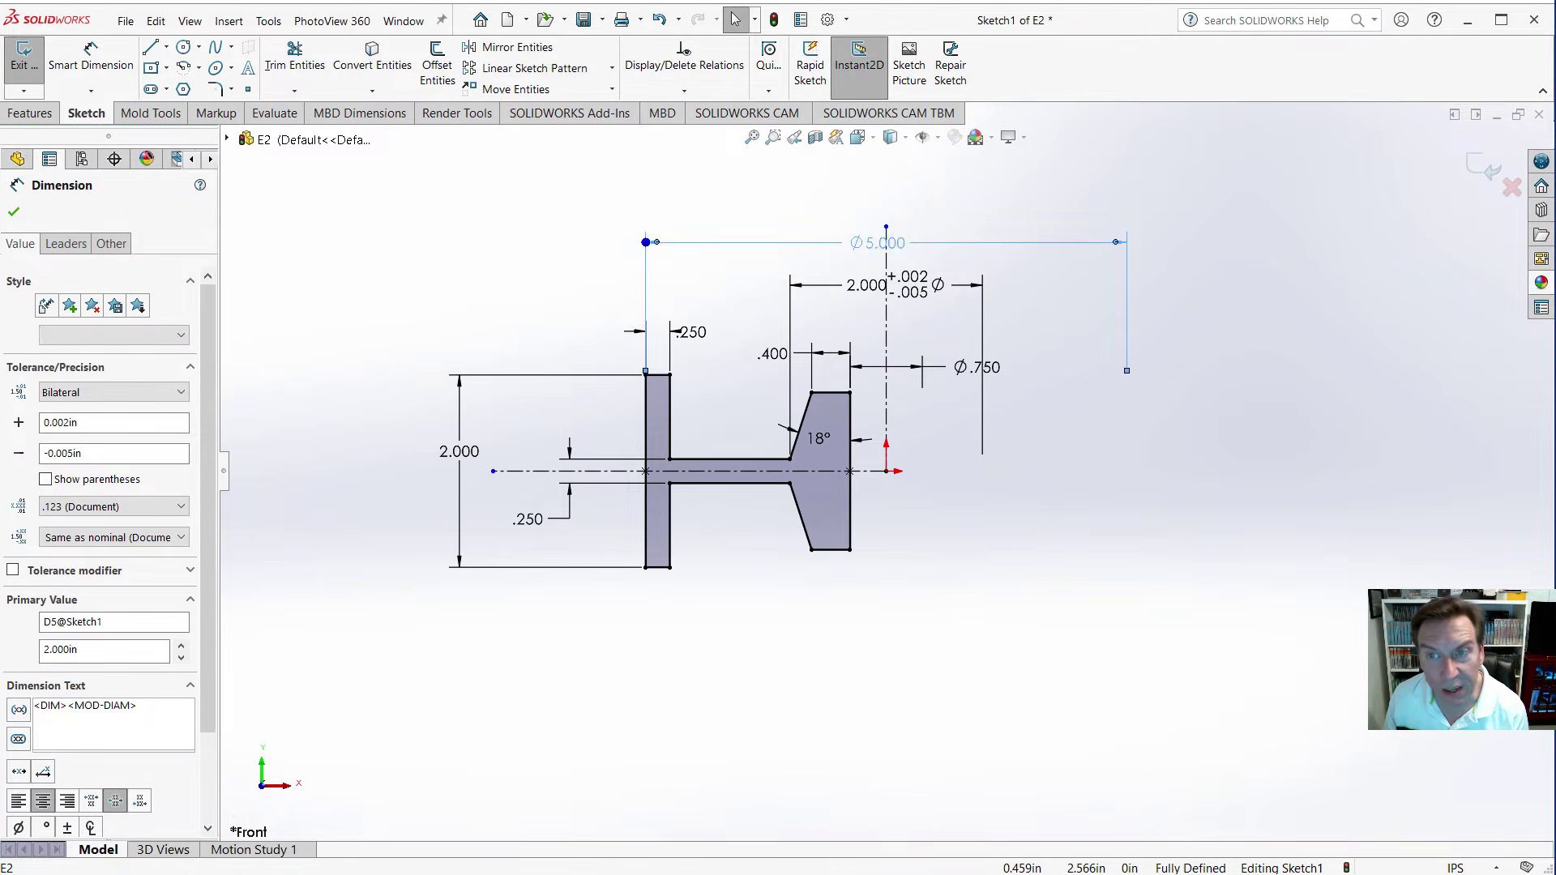
pyautogui.moveTo(981, 365); pyautogui.dragTo(889, 329)
pyautogui.click(945, 407)
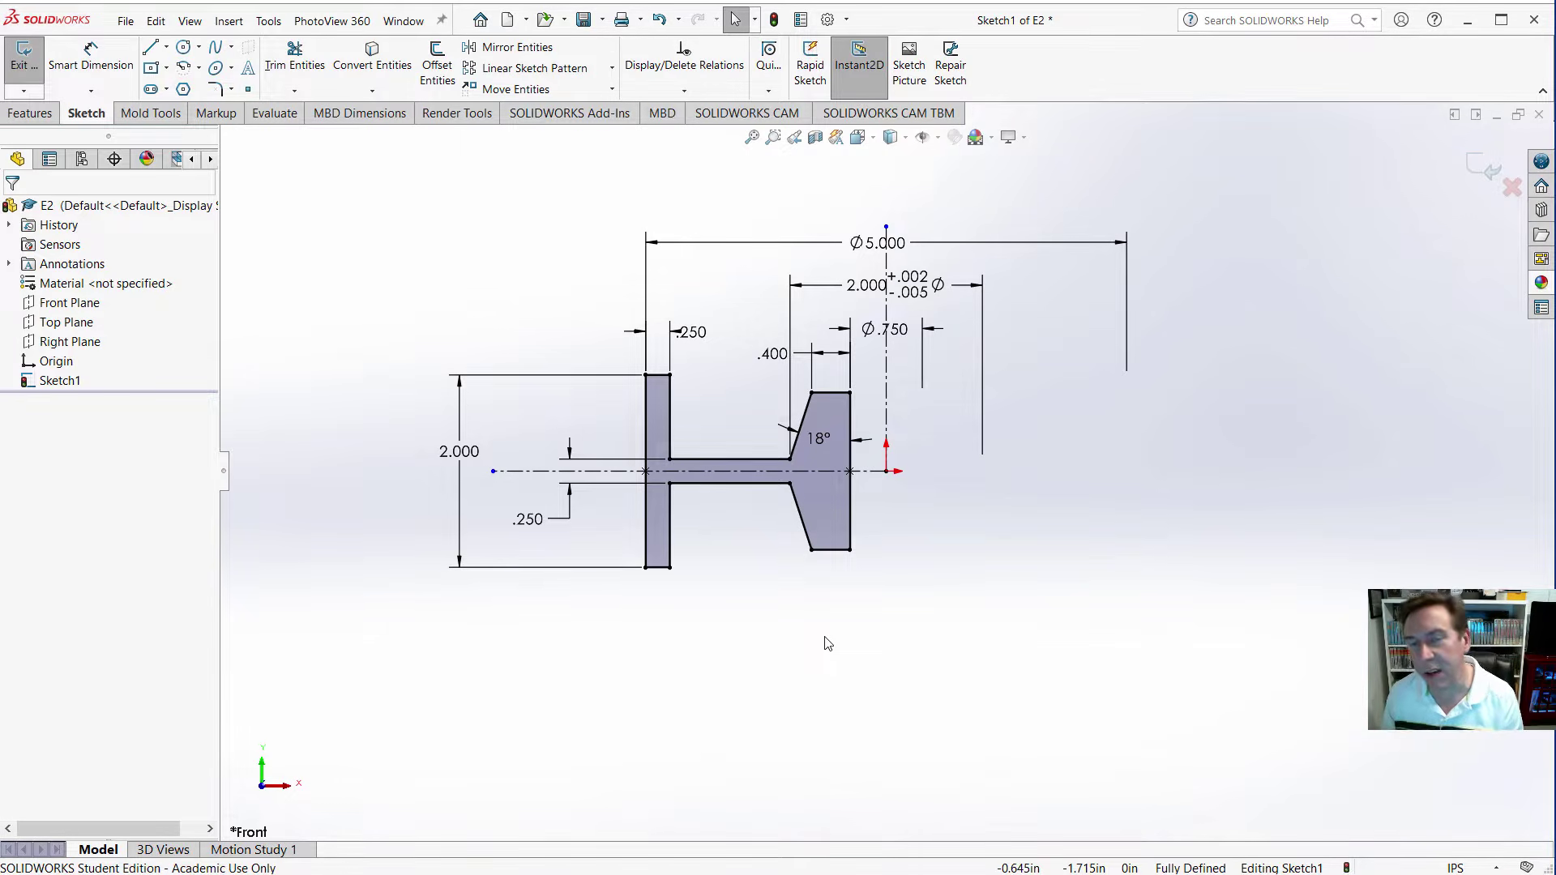
# Revolve the profile 360° about the vertical centerline as a Revolved Boss/Base.
pyautogui.click(886, 375)
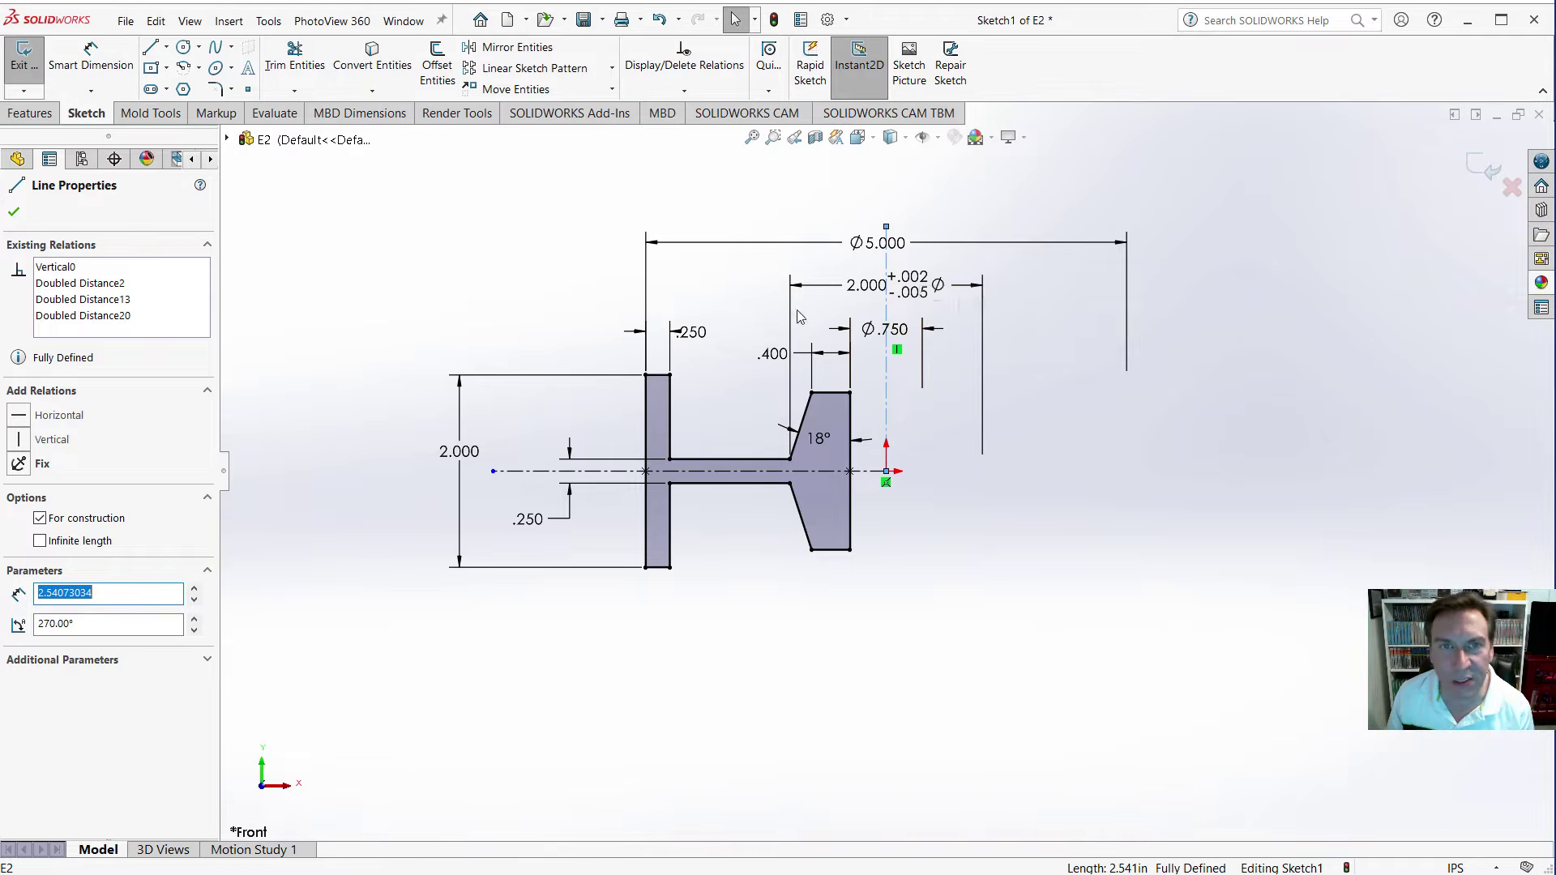
pyautogui.click(32, 113)
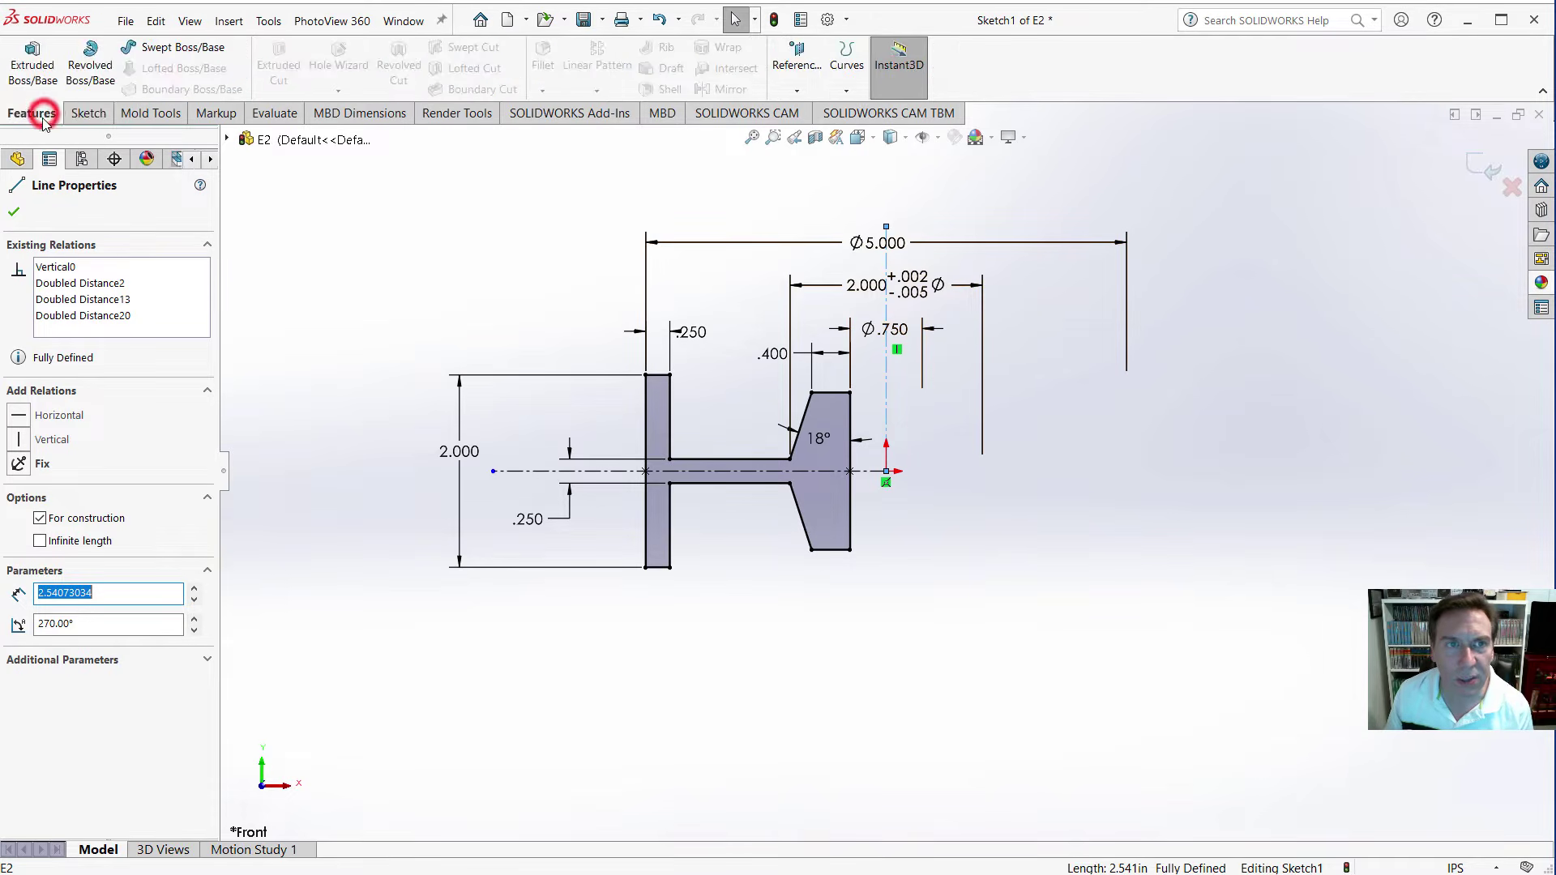
pyautogui.click(91, 64)
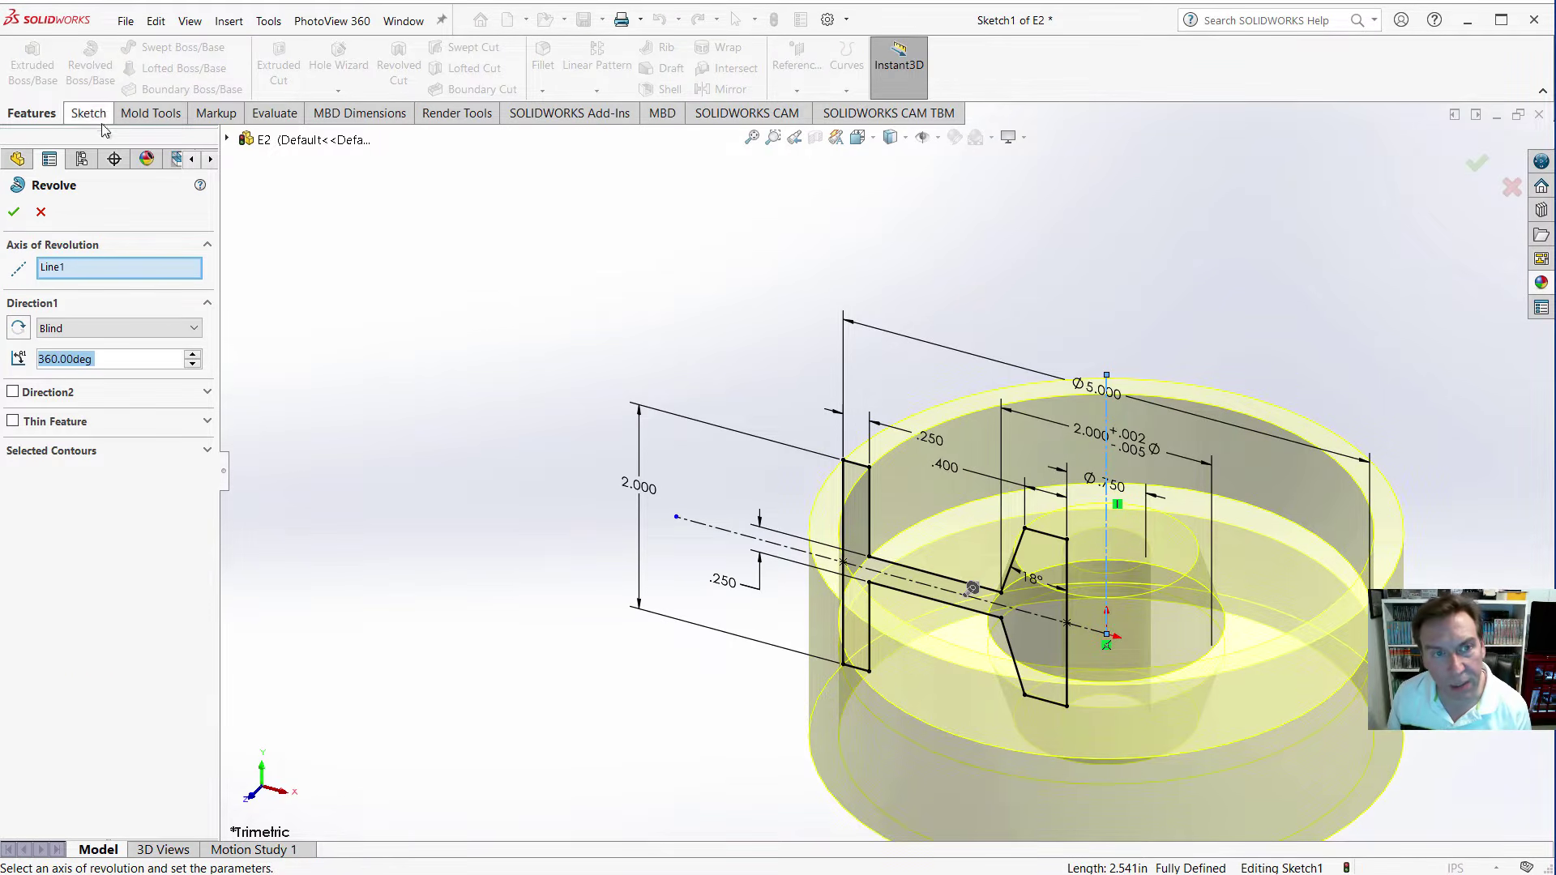
pyautogui.click(13, 212)
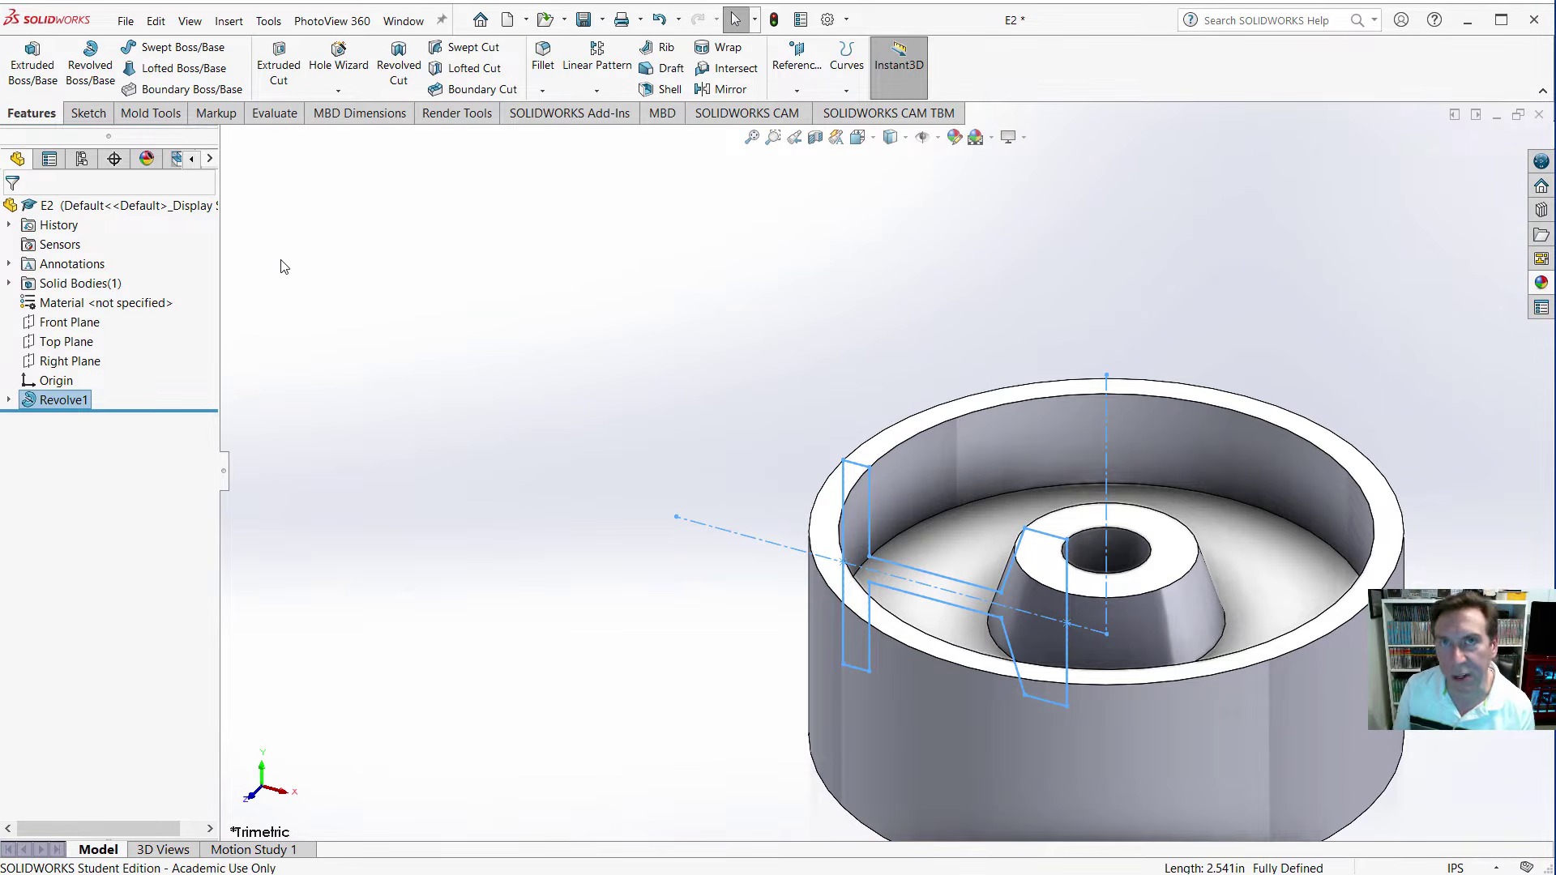
pyautogui.click(718, 284)
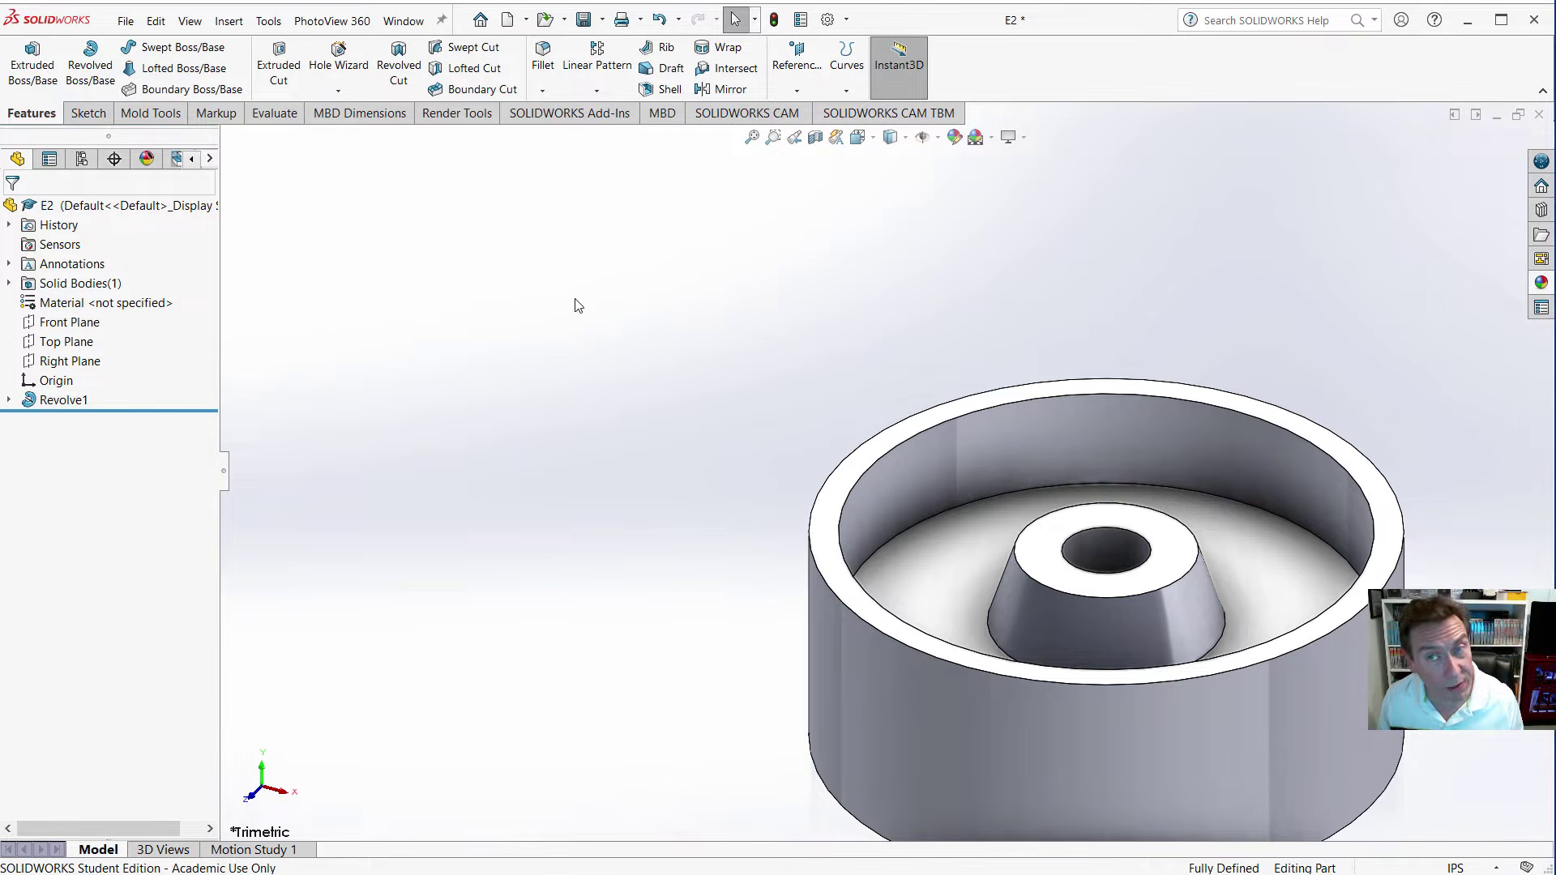
pyautogui.press('f')
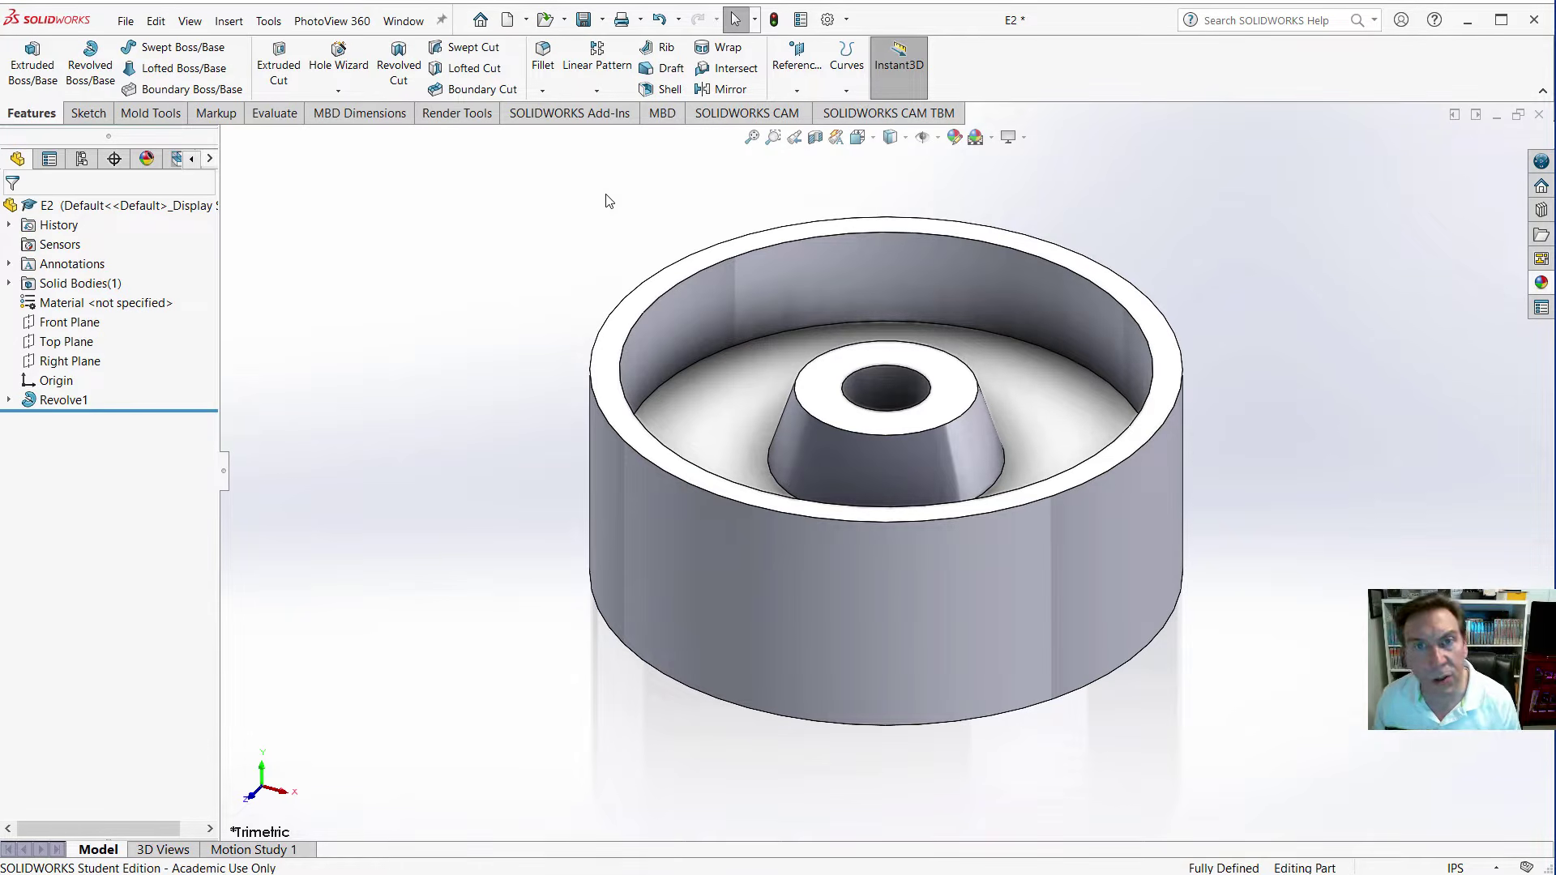
# Fillet both annular end faces of the outer rim and both conical hub faces with a 0.1 in radius.
pyautogui.click(542, 57)
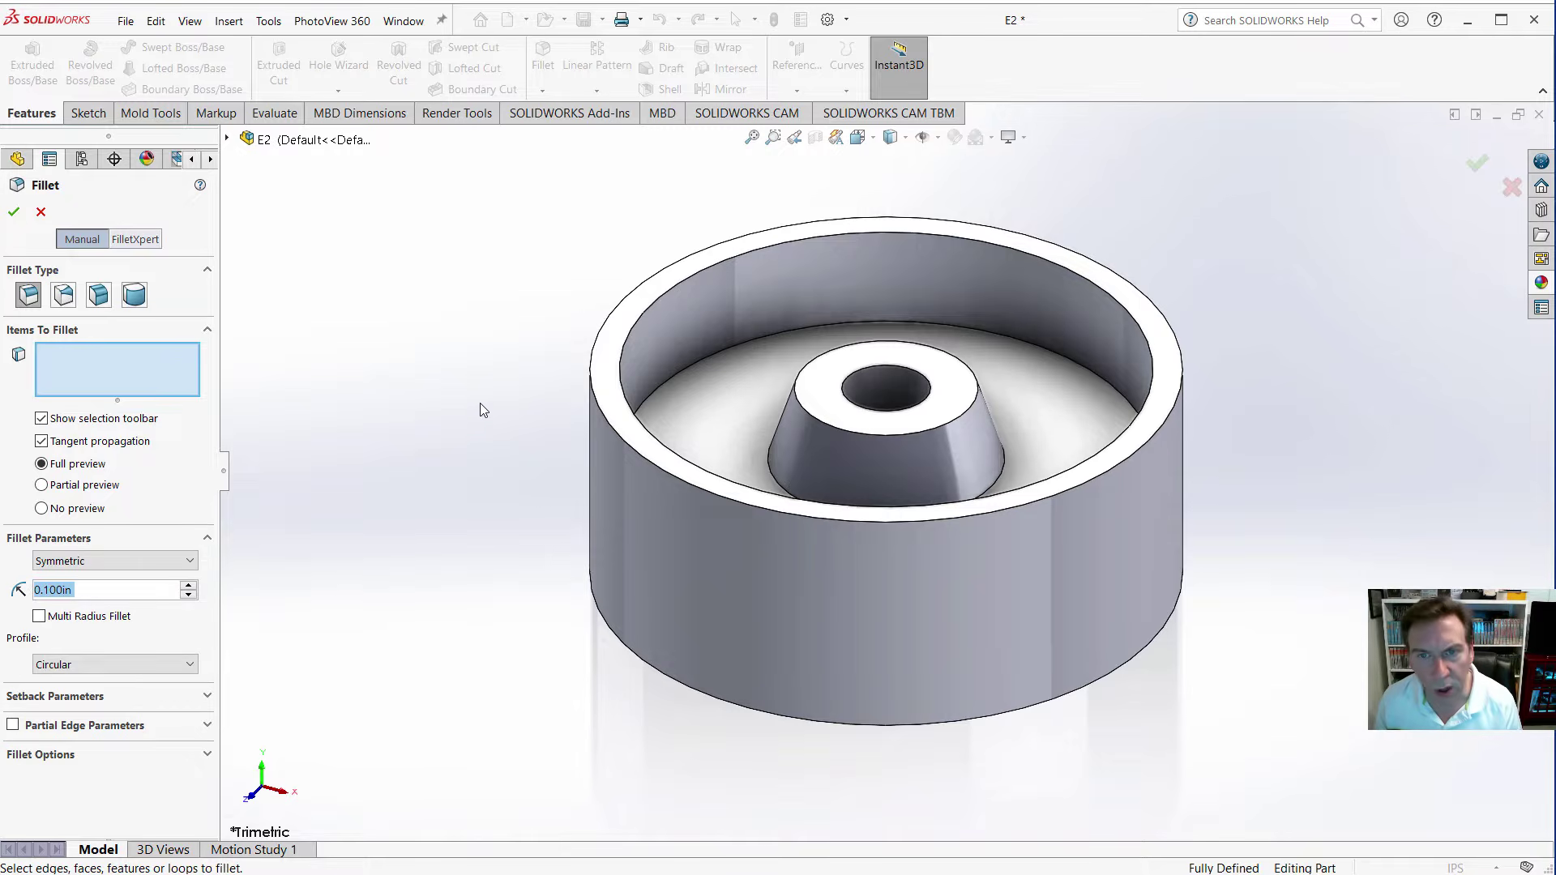
pyautogui.click(613, 347)
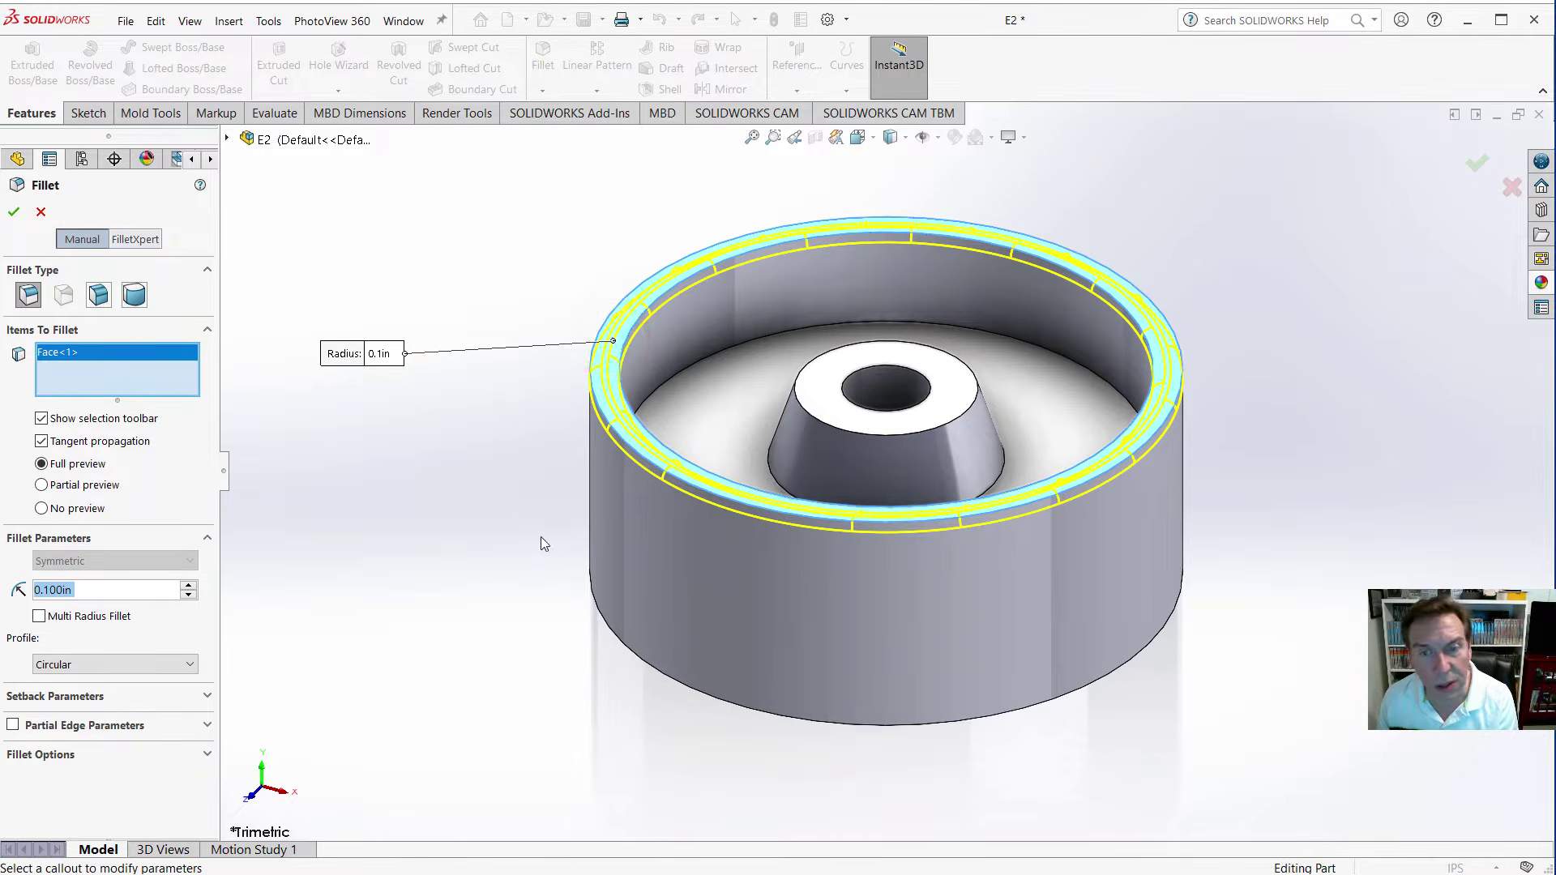
pyautogui.moveTo(562, 605); pyautogui.dragTo(513, 531, button='middle')
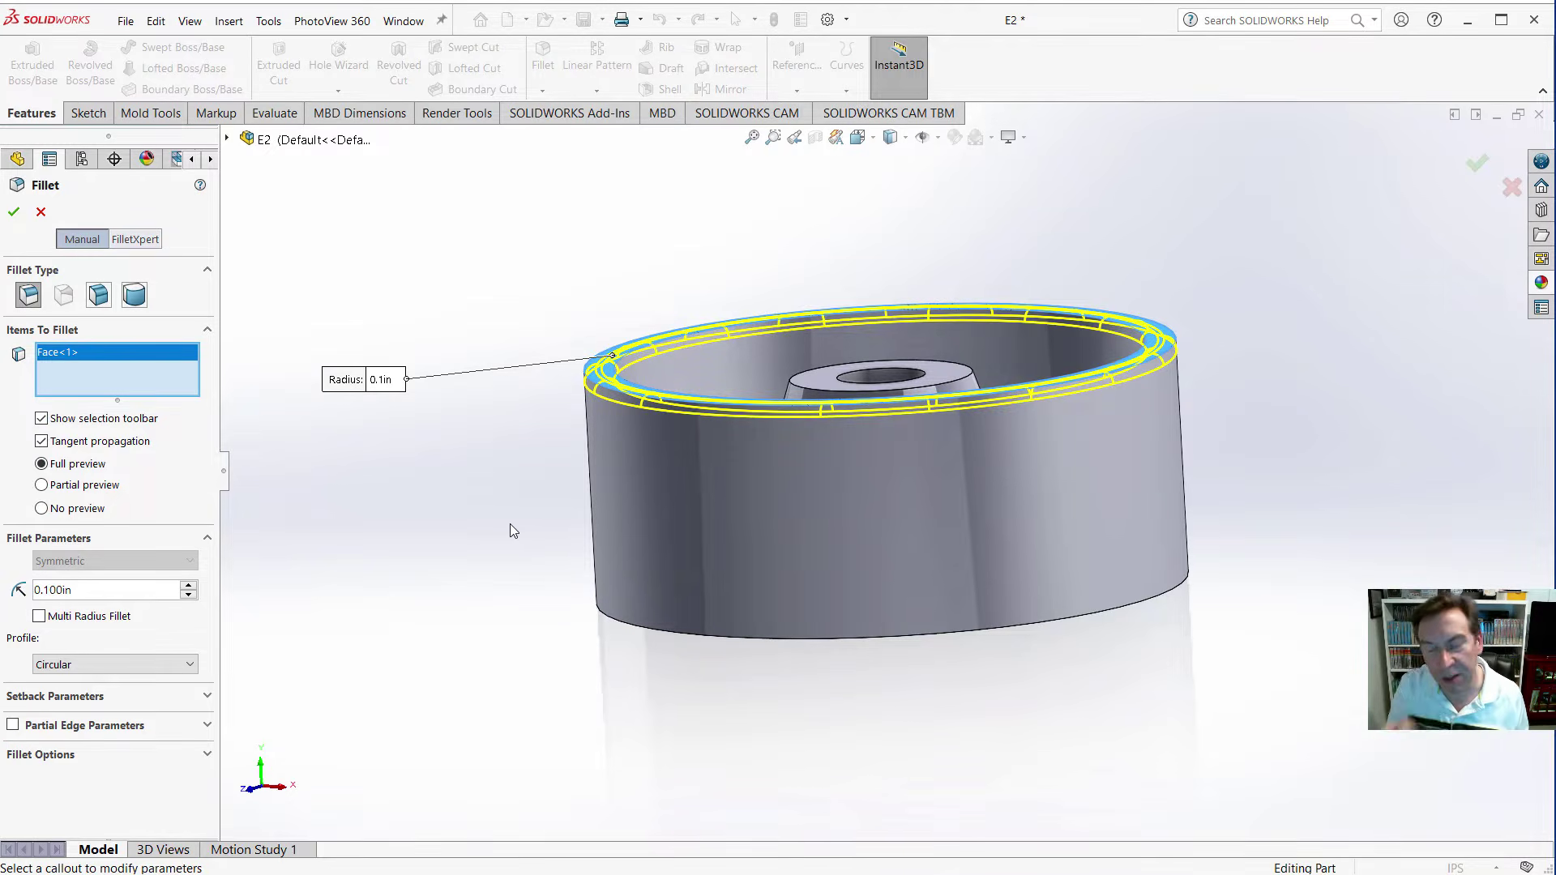
pyautogui.moveTo(744, 144); pyautogui.dragTo(728, 4, button='middle')
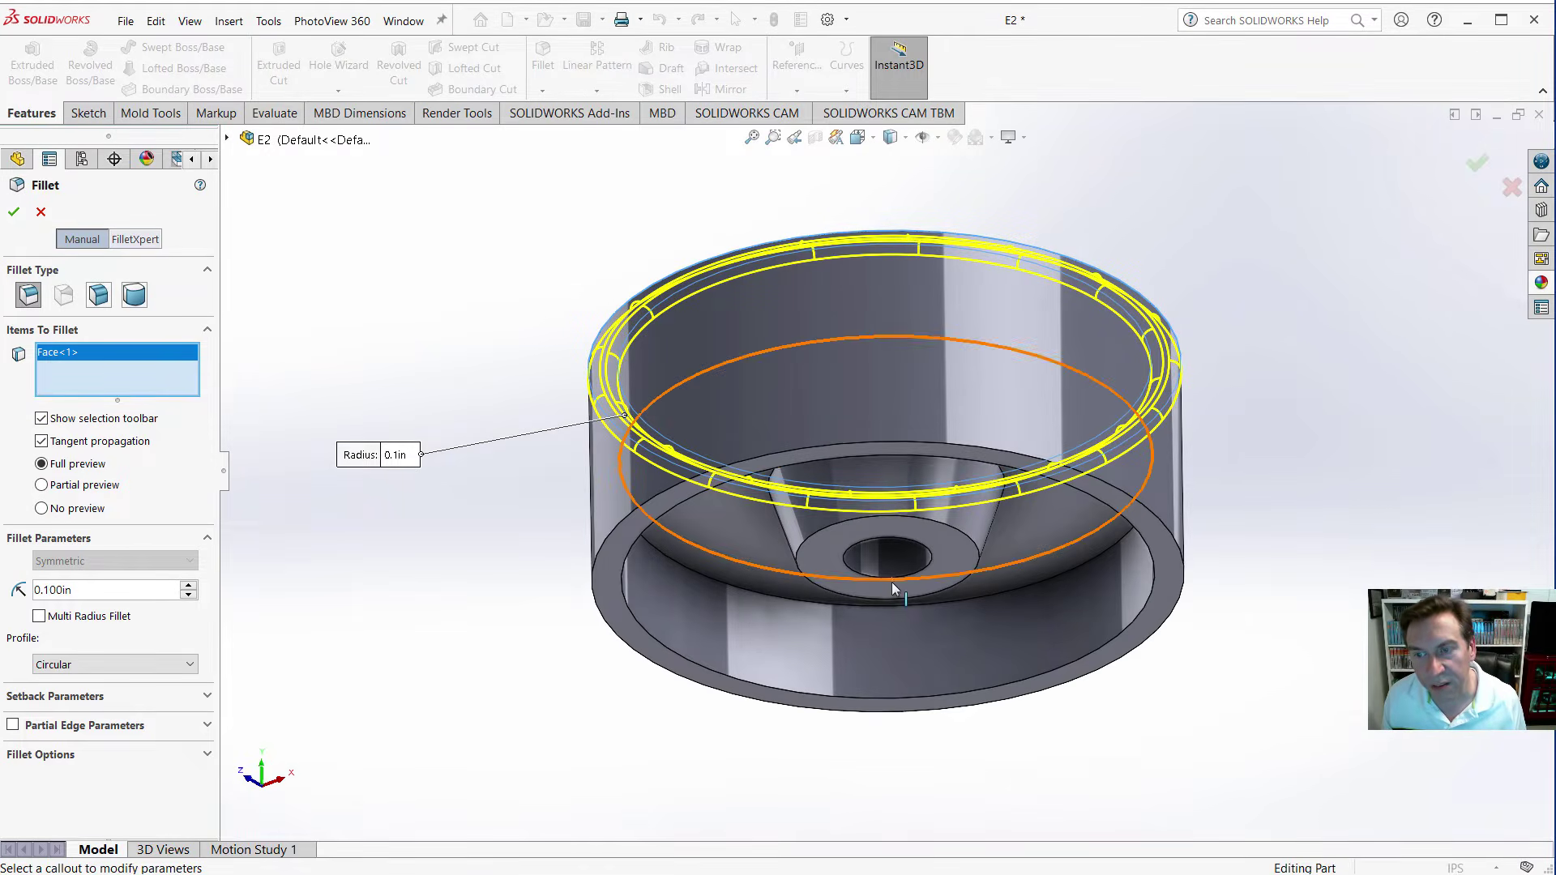
pyautogui.click(1166, 602)
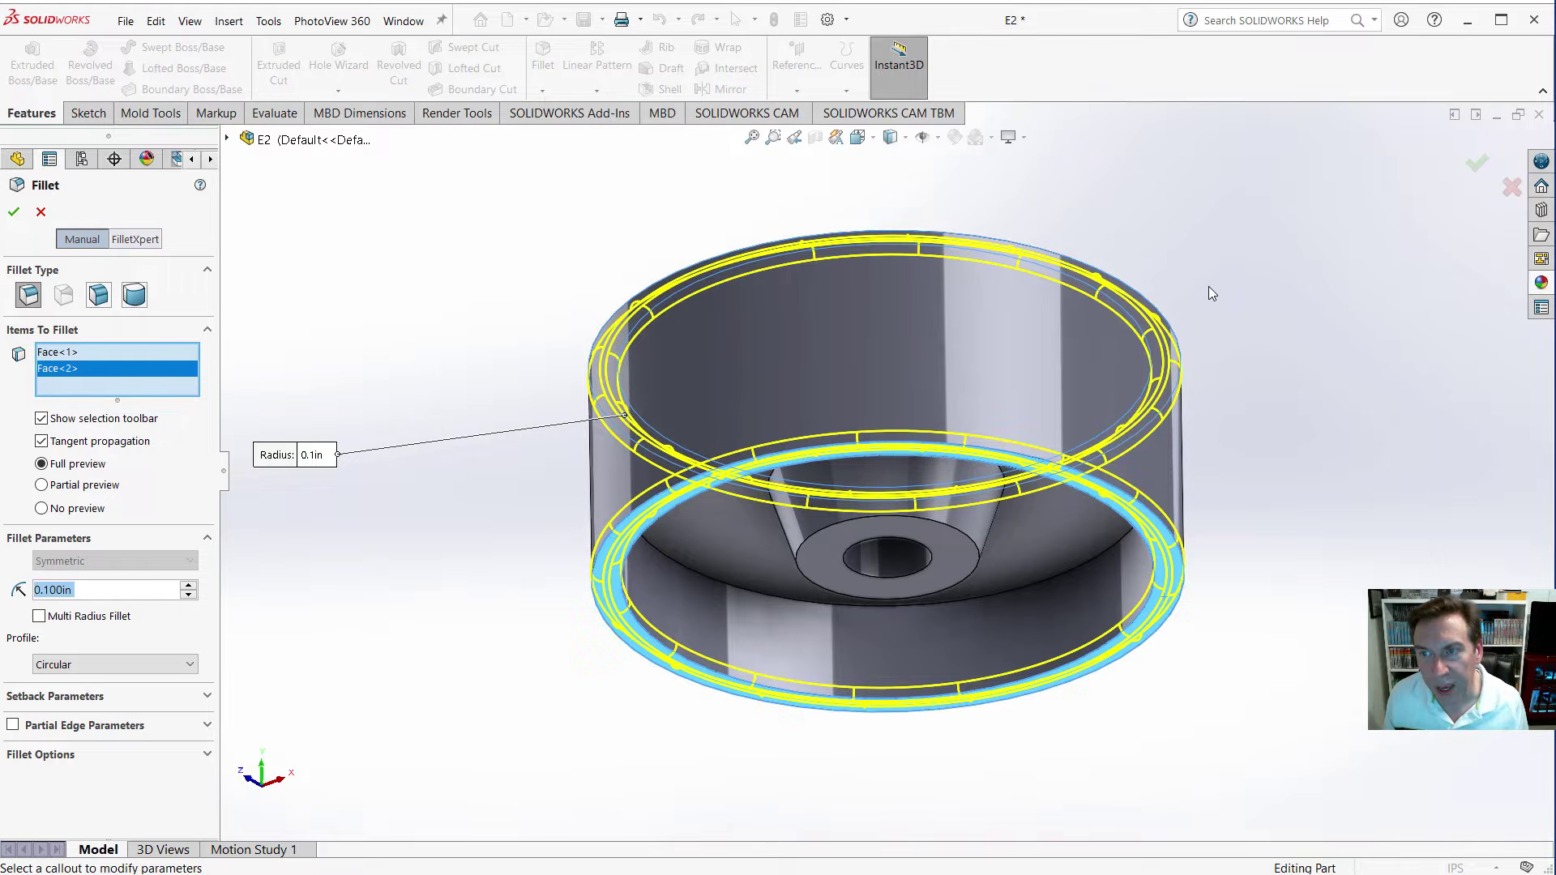
pyautogui.moveTo(1208, 286); pyautogui.dragTo(1271, 559, button='middle')
pyautogui.click(836, 473)
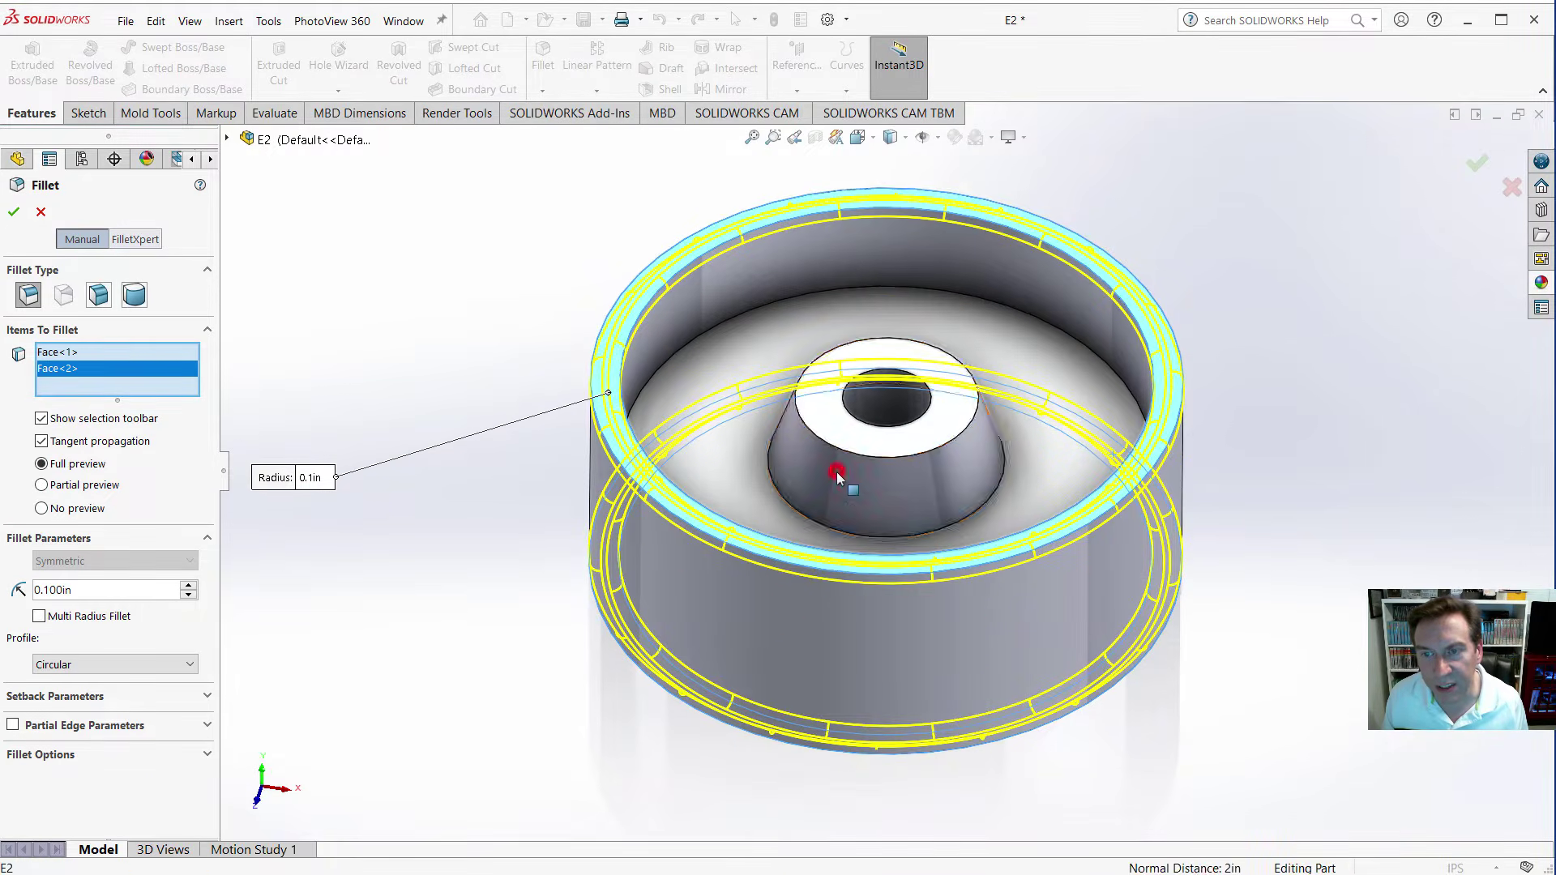
pyautogui.moveTo(1223, 659); pyautogui.dragTo(1054, 486, button='middle')
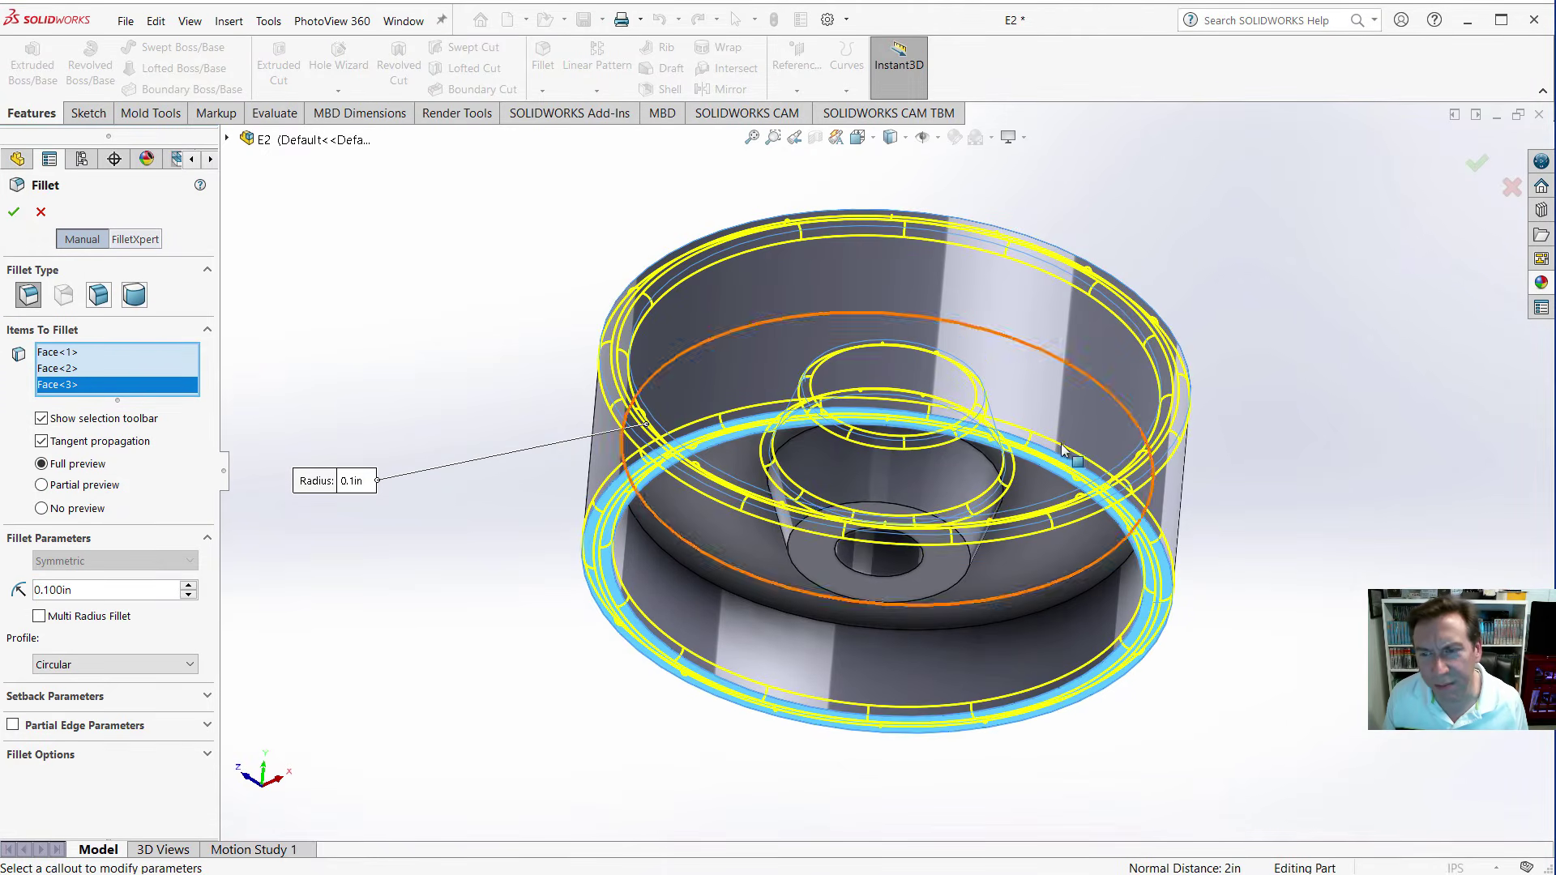
pyautogui.click(870, 486)
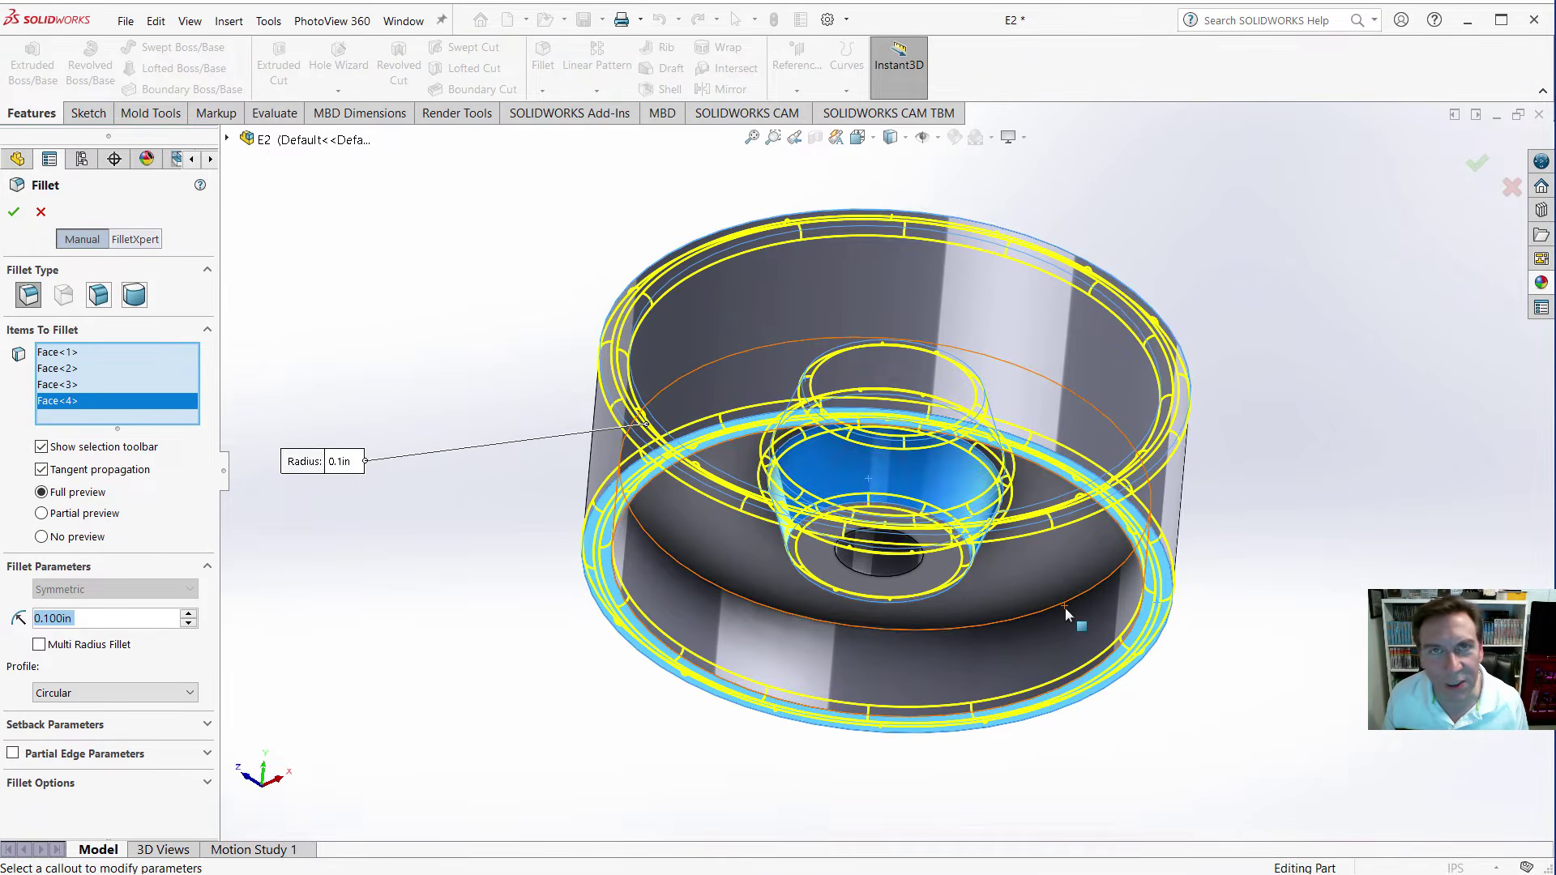
pyautogui.click(14, 212)
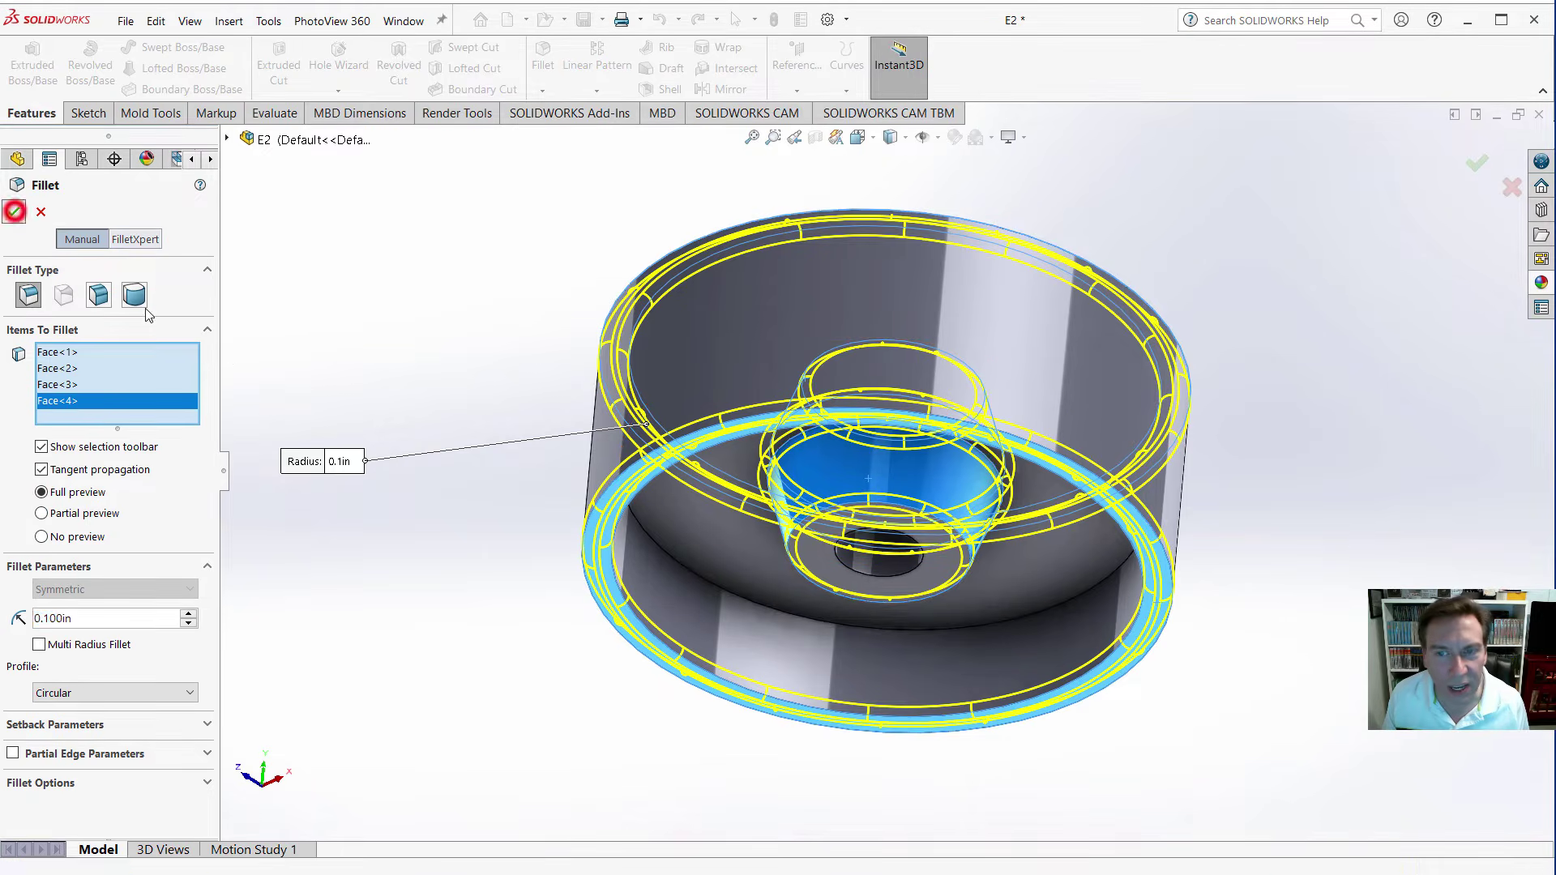
# Fillet the junctions of the web and the outer rim's inner wall on both sides with a 0.5 in radius.
pyautogui.moveTo(406, 308); pyautogui.dragTo(472, 606, button='middle')
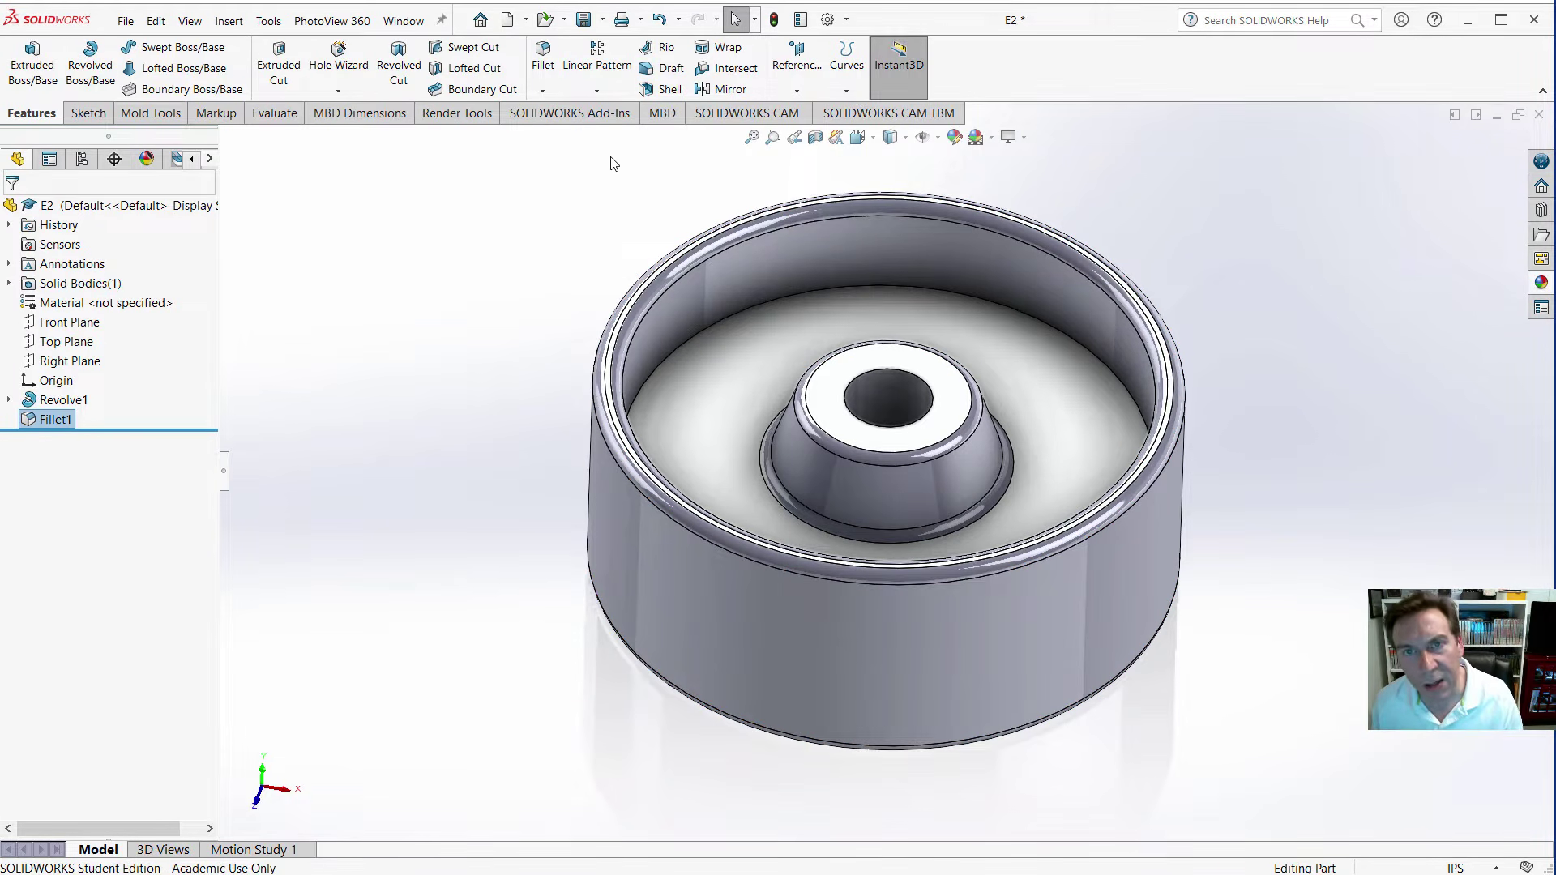
pyautogui.click(544, 61)
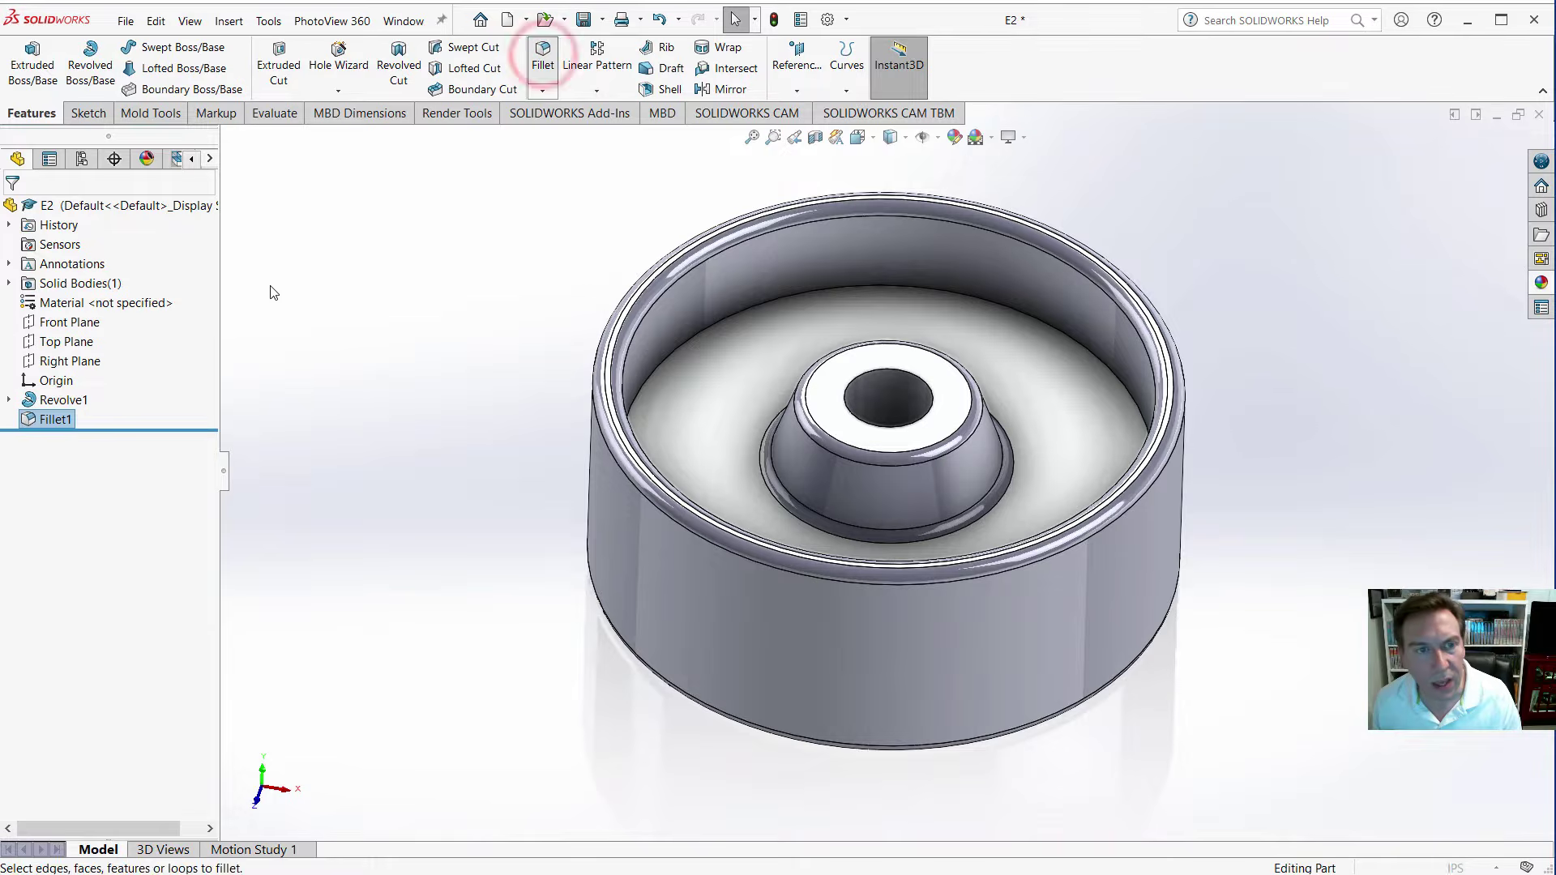
pyautogui.write('.5')
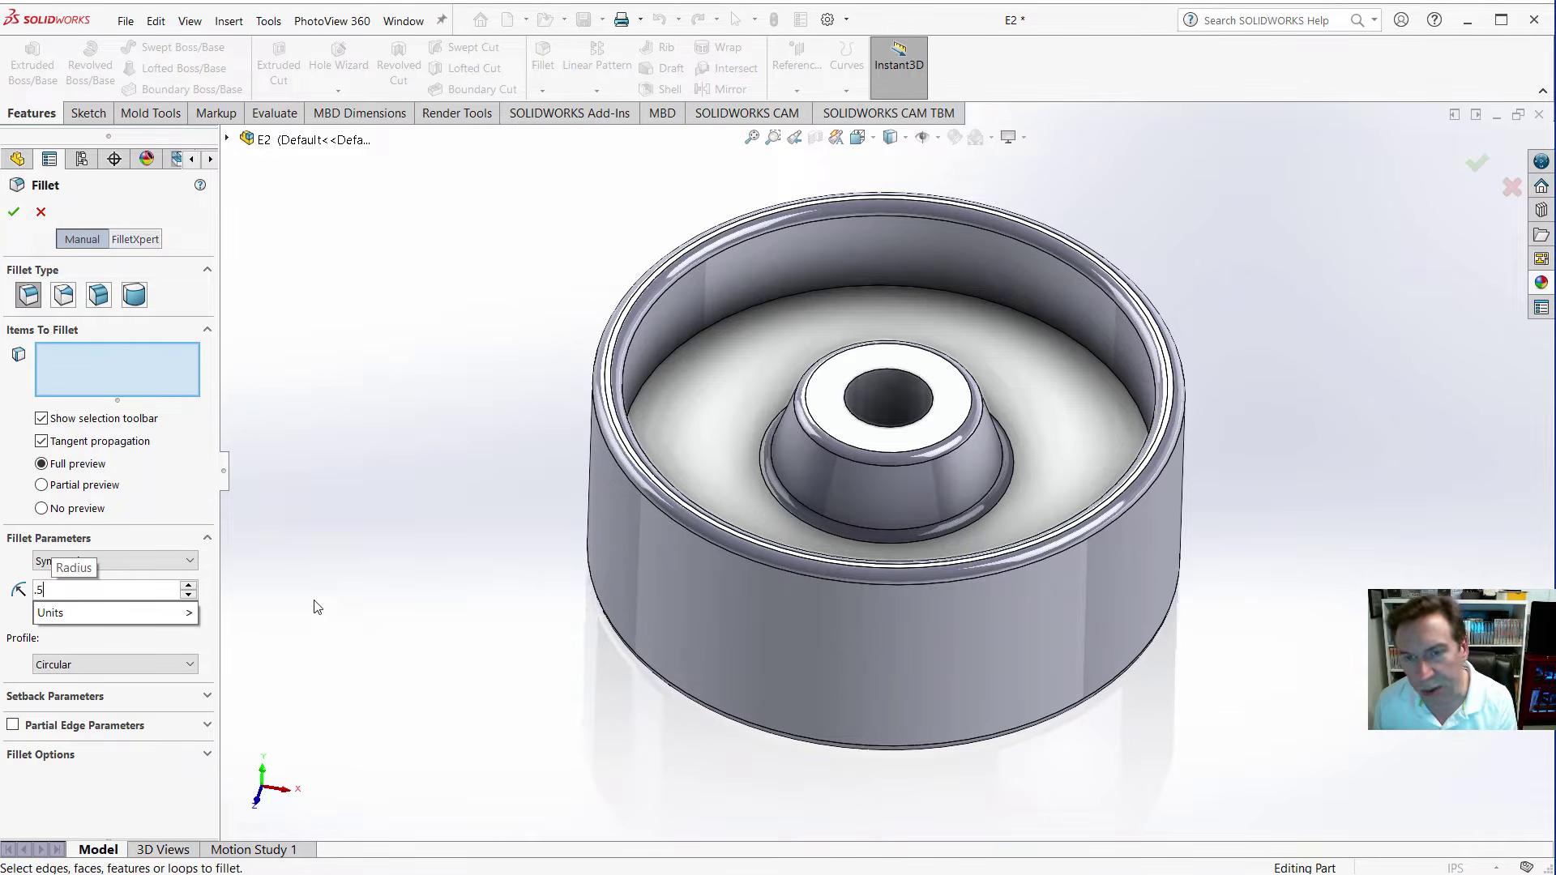
pyautogui.click(733, 377)
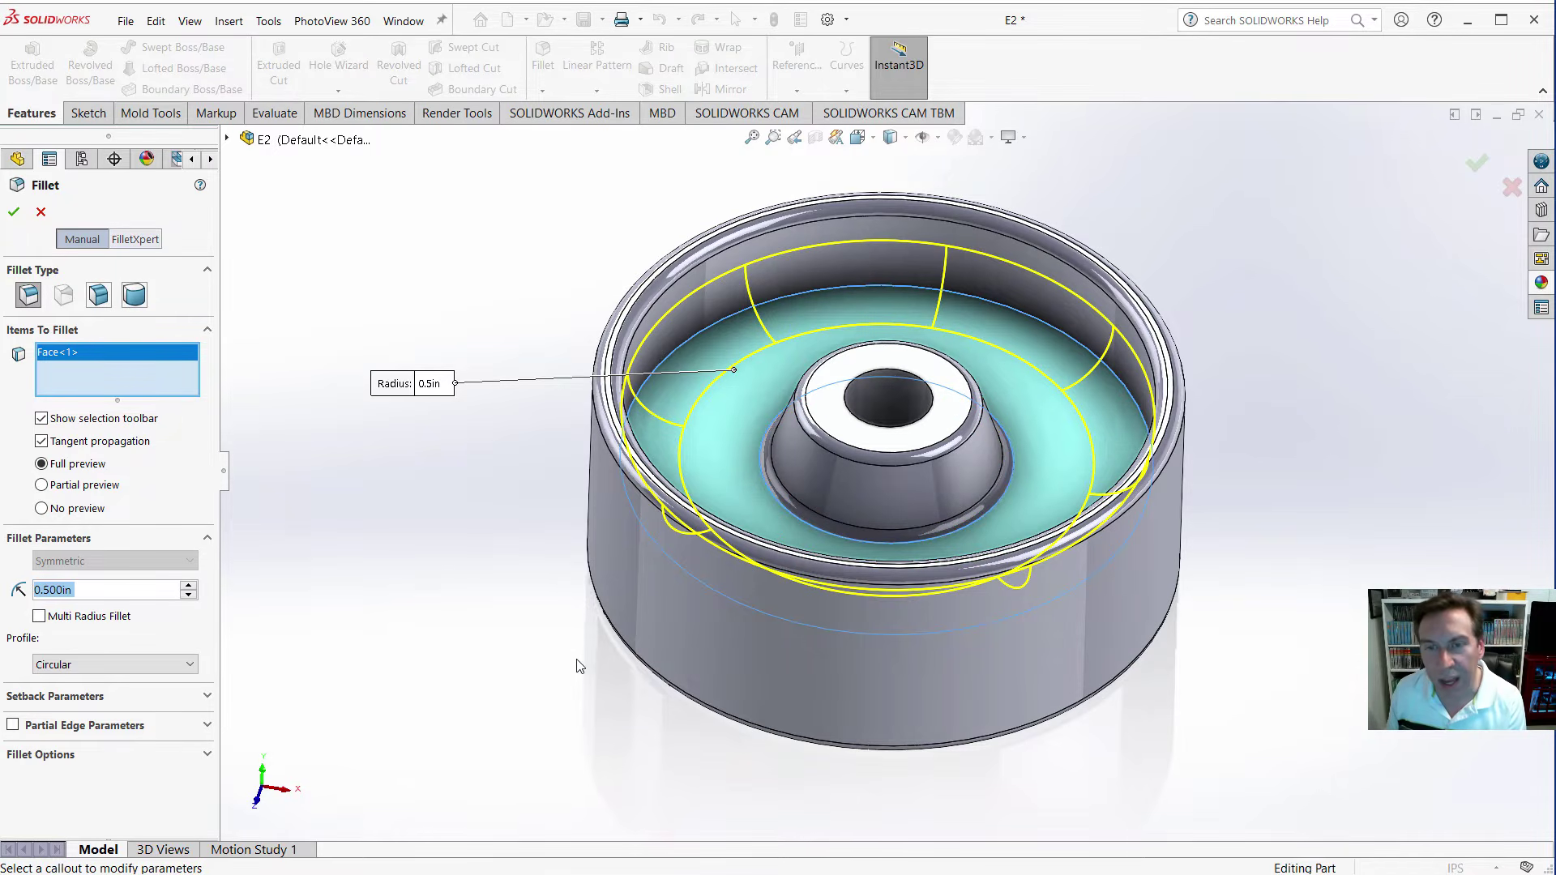
pyautogui.click(749, 335)
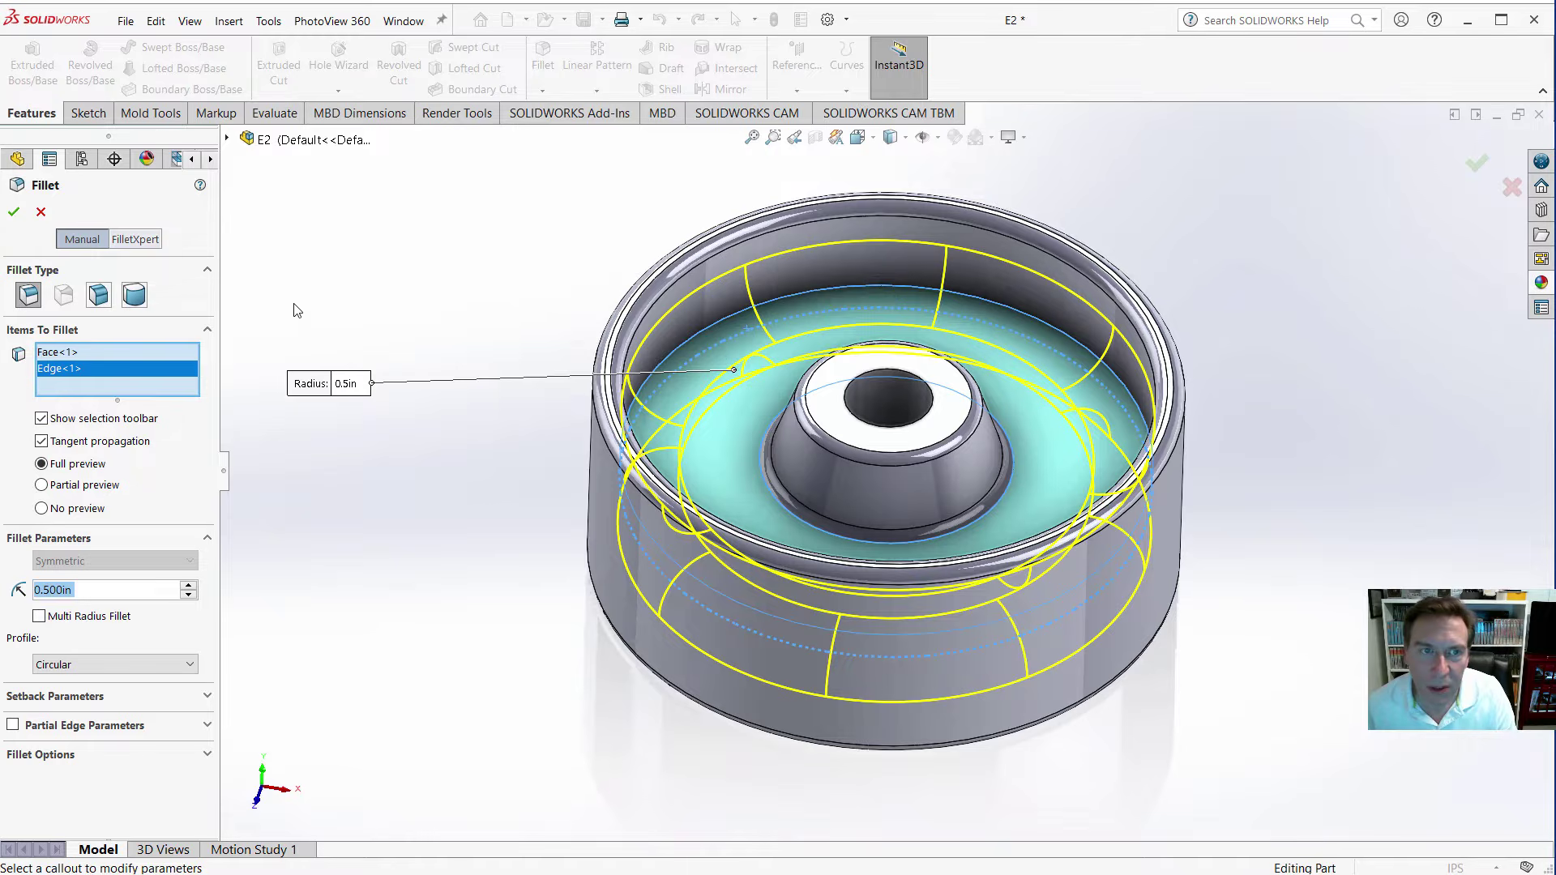
pyautogui.click(13, 217)
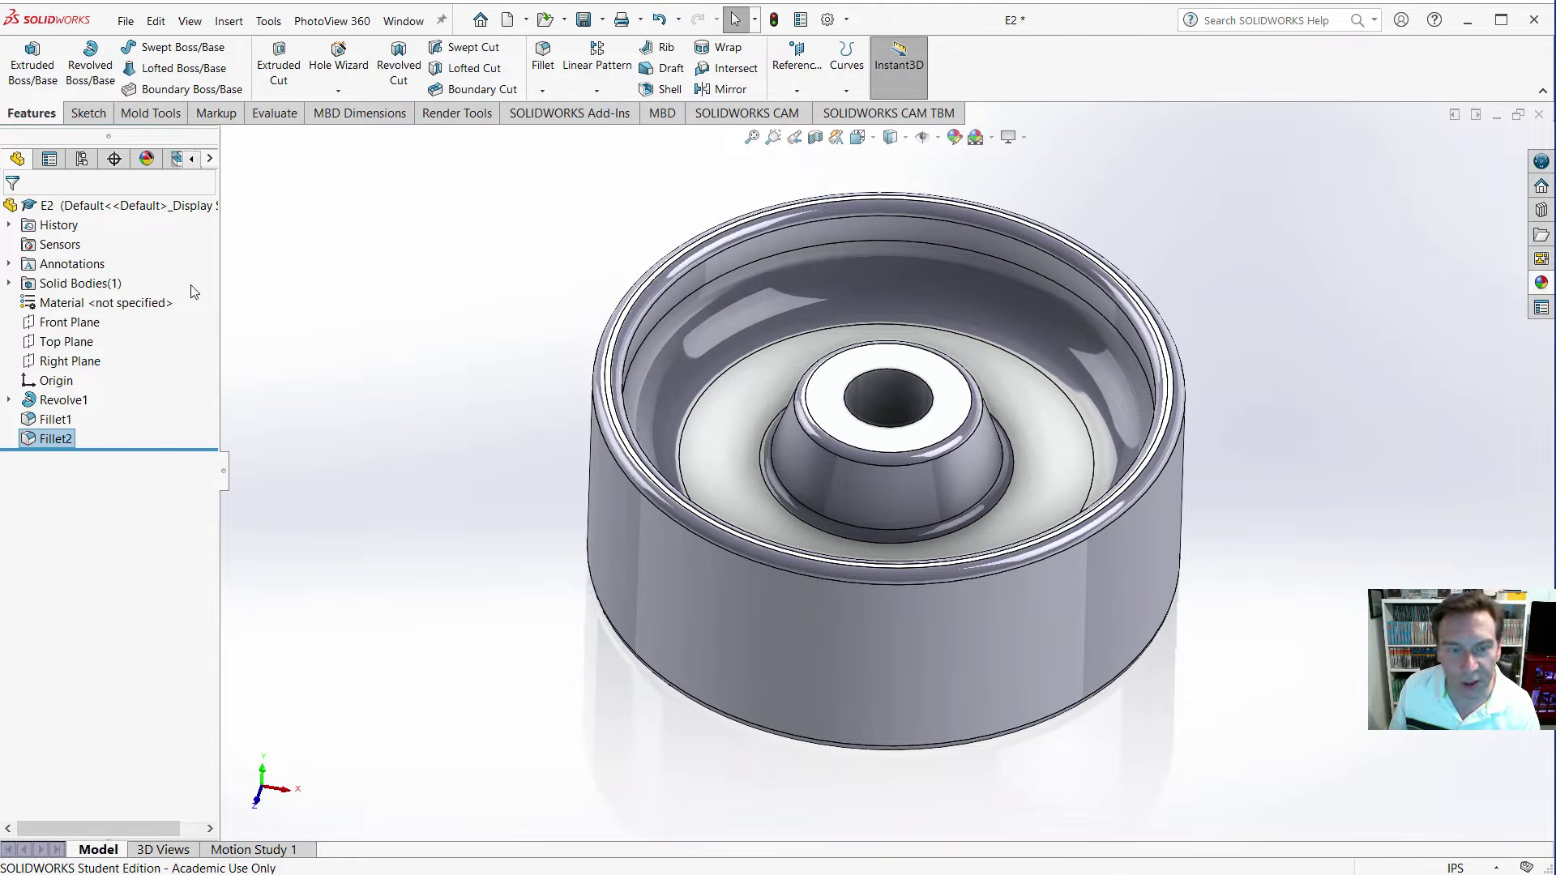
# Close Part2 and tile the E2 and E2 2021 windows vertically.
pyautogui.click(403, 23)
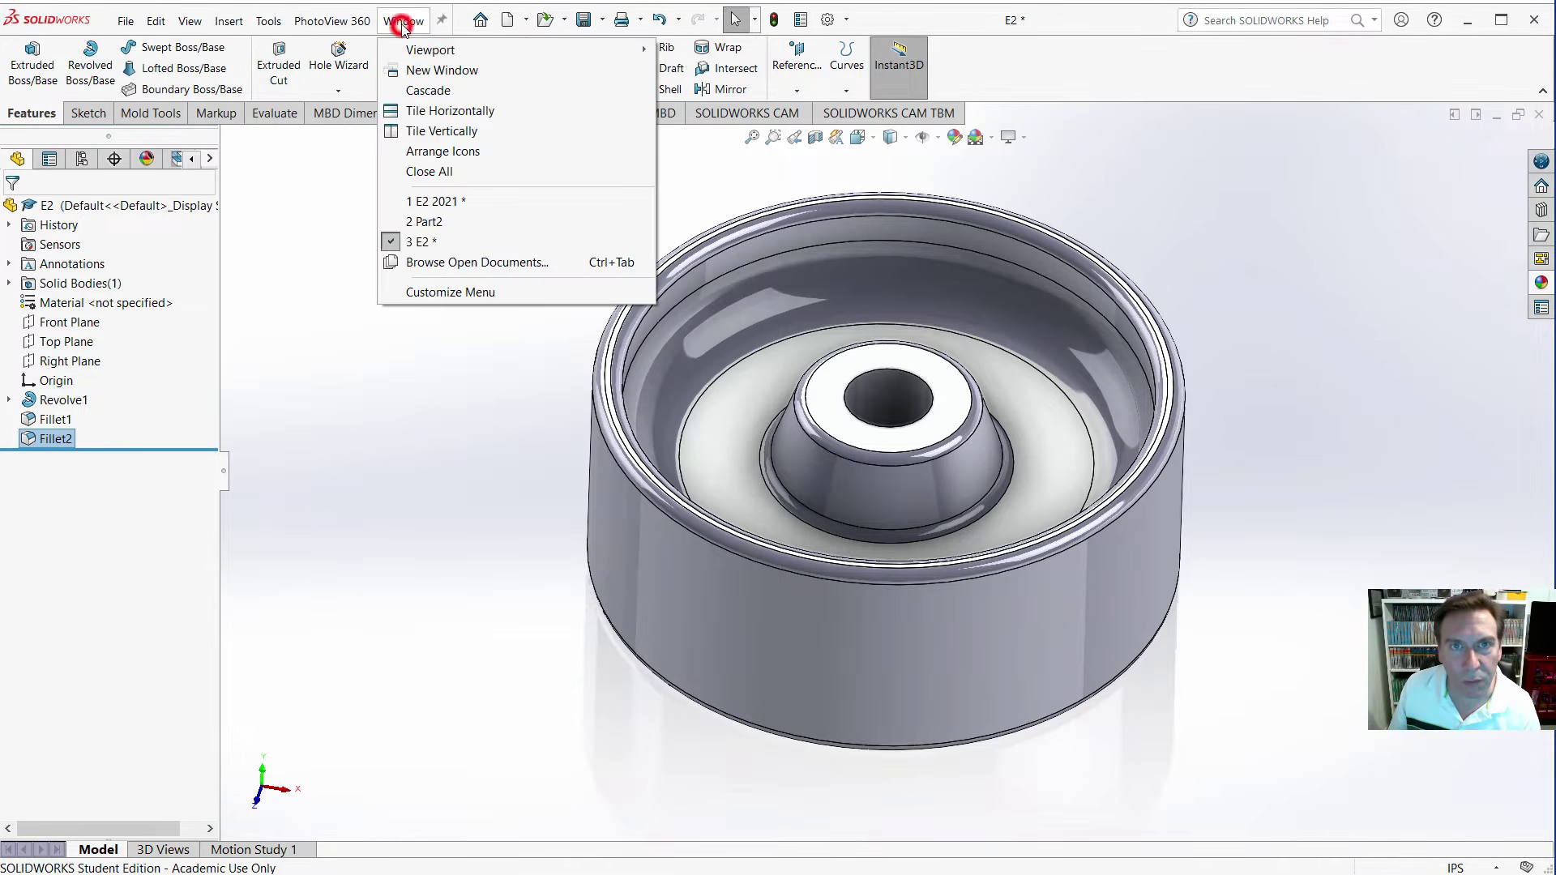
pyautogui.click(437, 111)
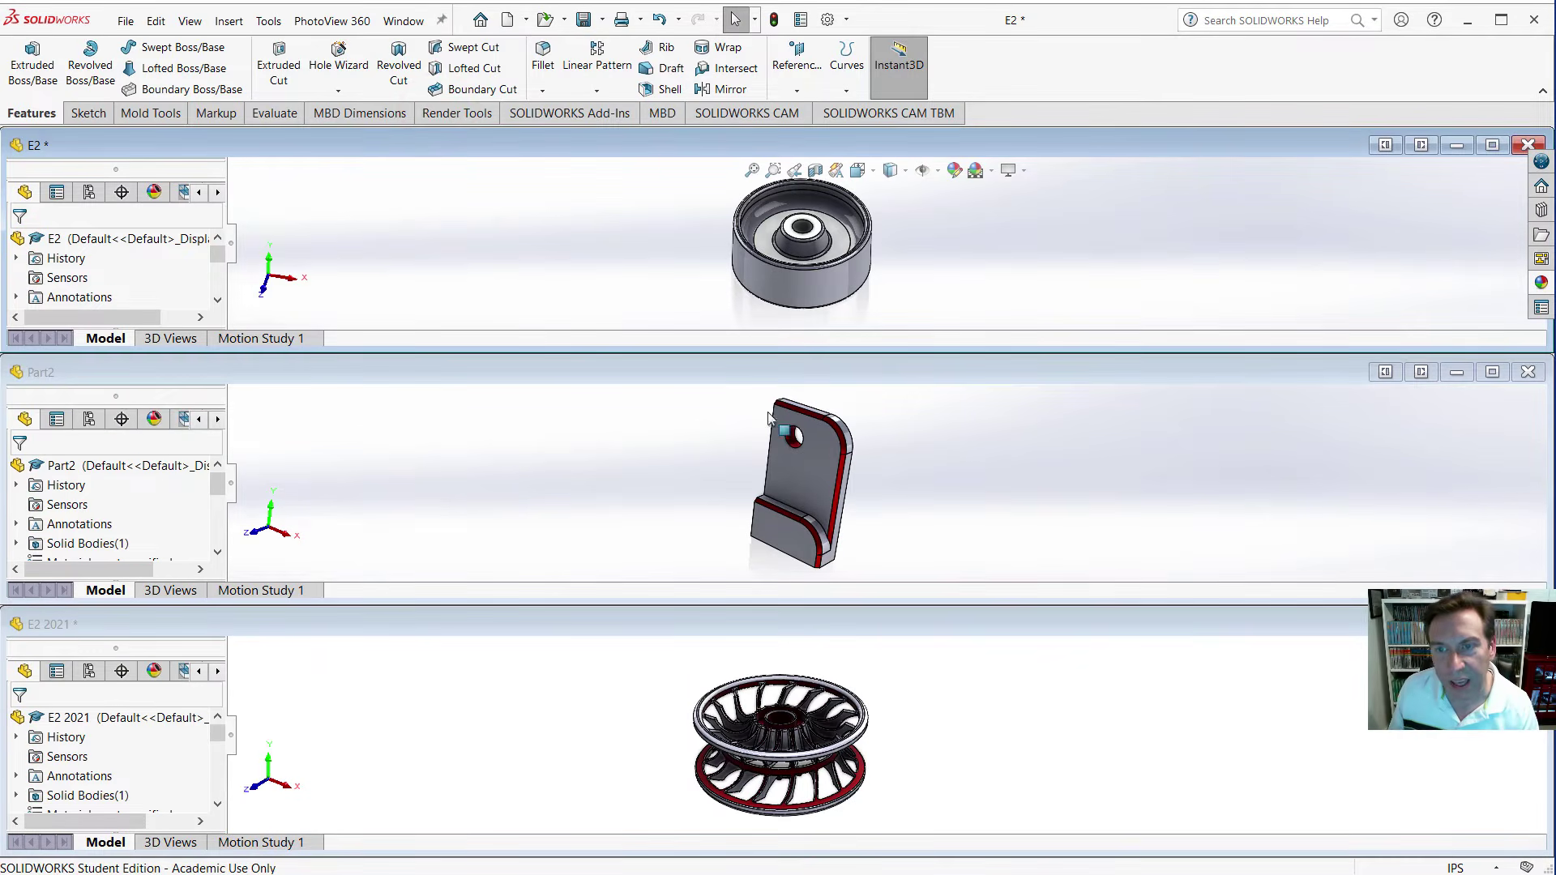
pyautogui.click(1529, 371)
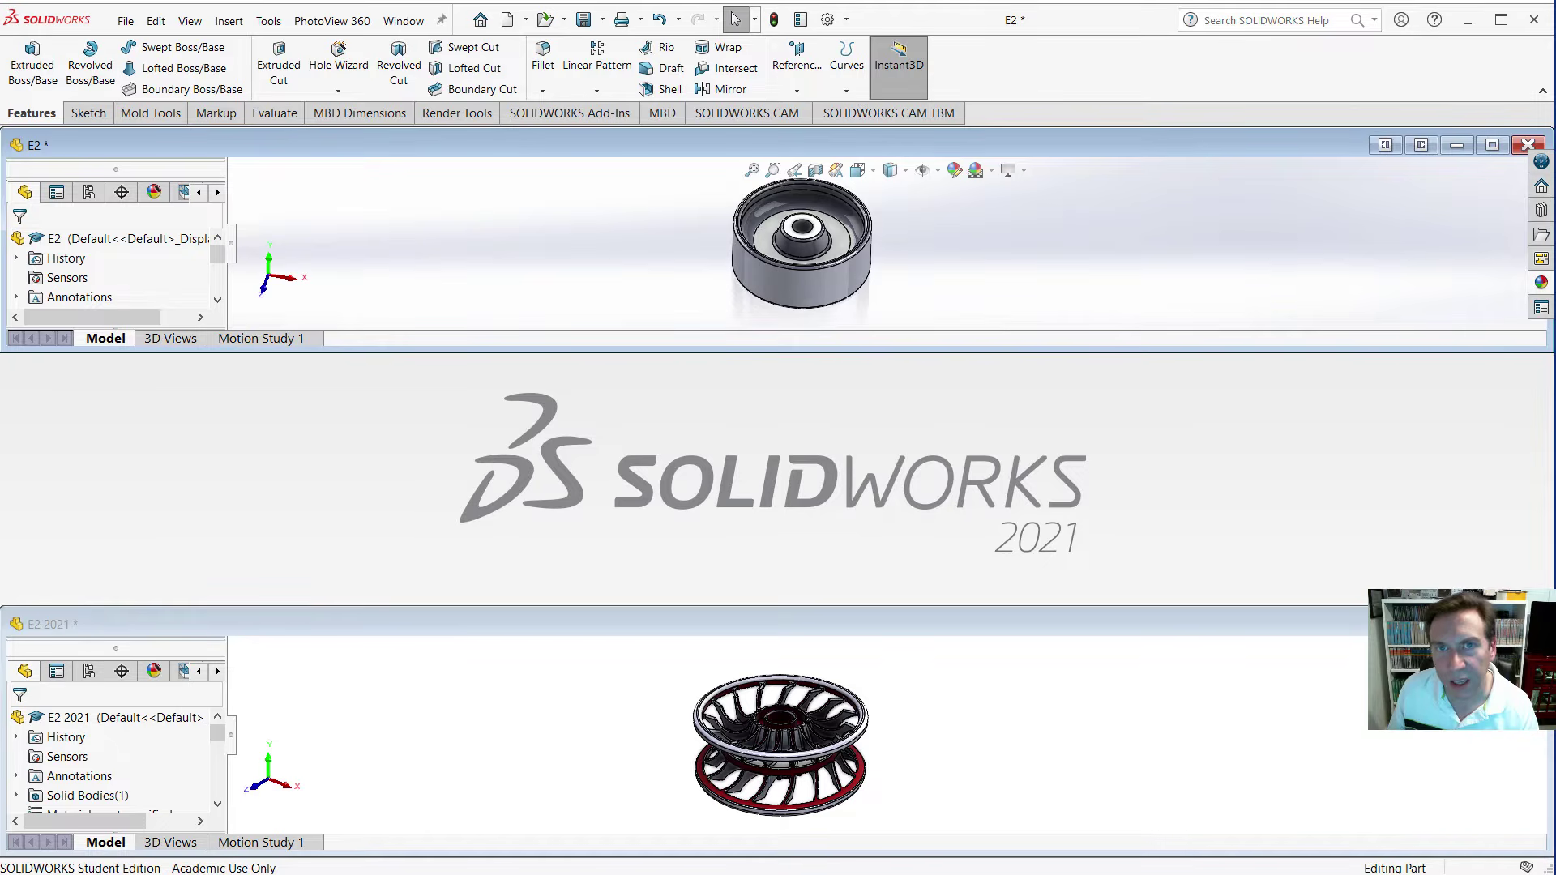
pyautogui.click(404, 21)
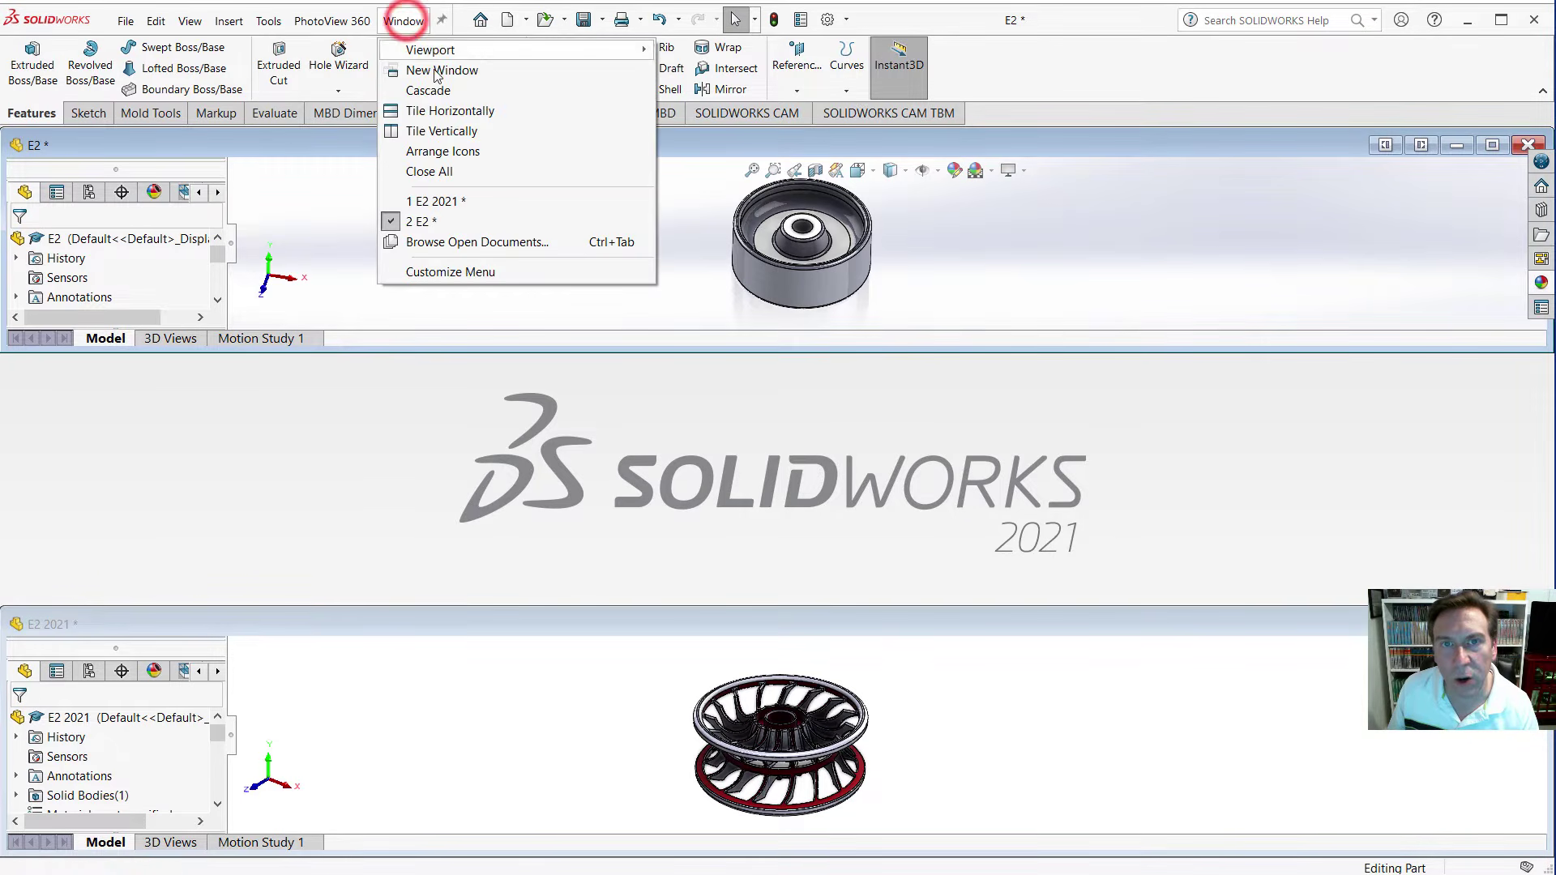
pyautogui.click(447, 131)
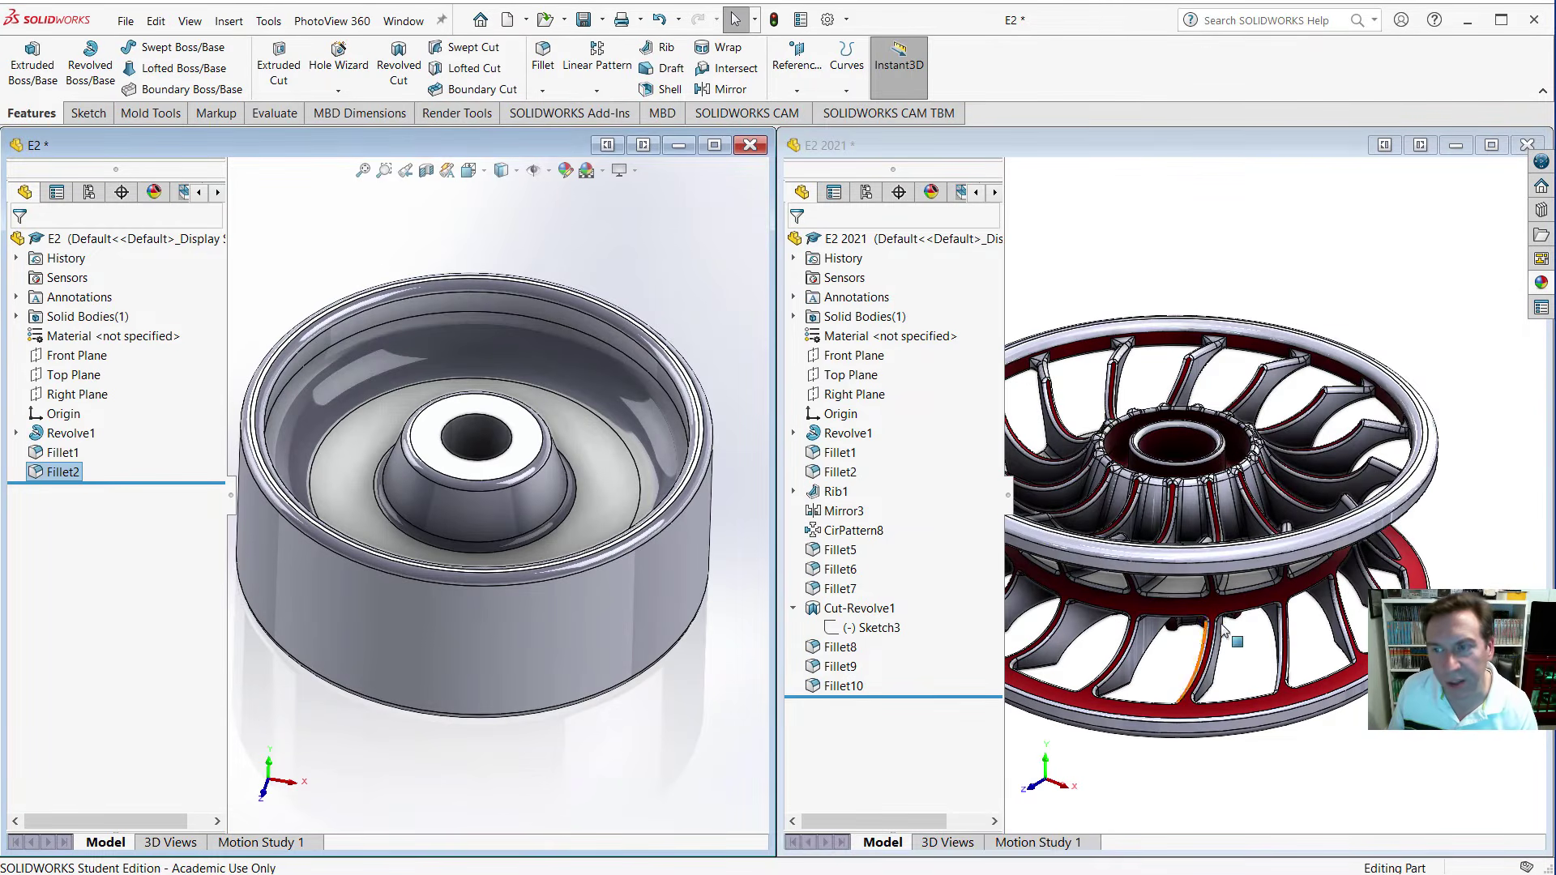
# Examine the spoked reference wheel in E2 2021 from above and from the side.
pyautogui.moveTo(1208, 512); pyautogui.dragTo(1225, 553, button='middle')
pyautogui.scroll(6, 1225, 555)
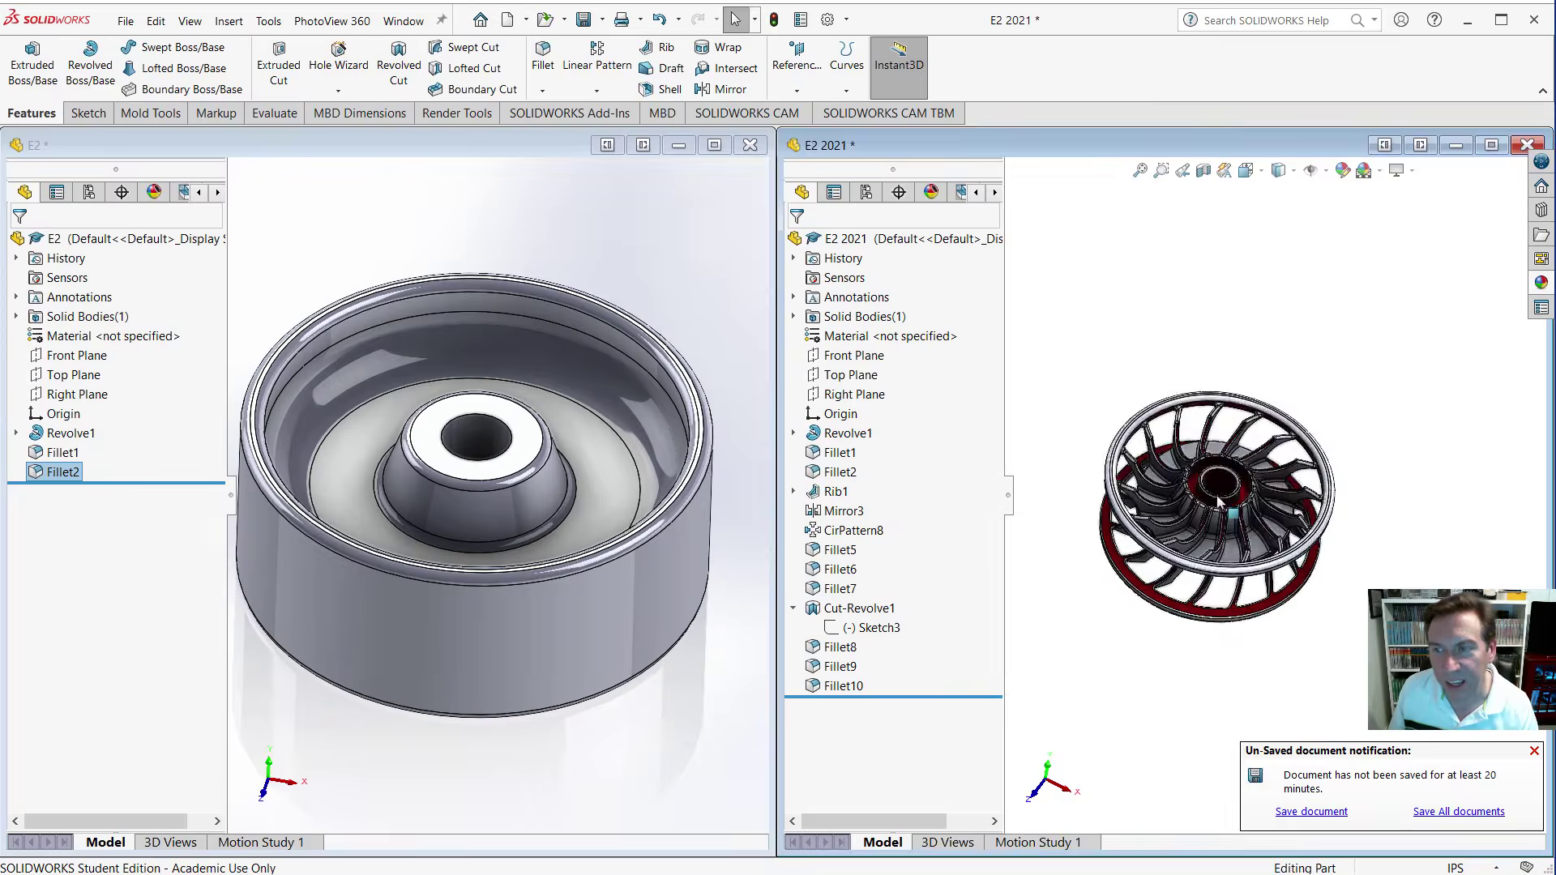
pyautogui.scroll(-8, 1155, 486)
pyautogui.moveTo(1339, 489); pyautogui.dragTo(1240, 416, button='middle')
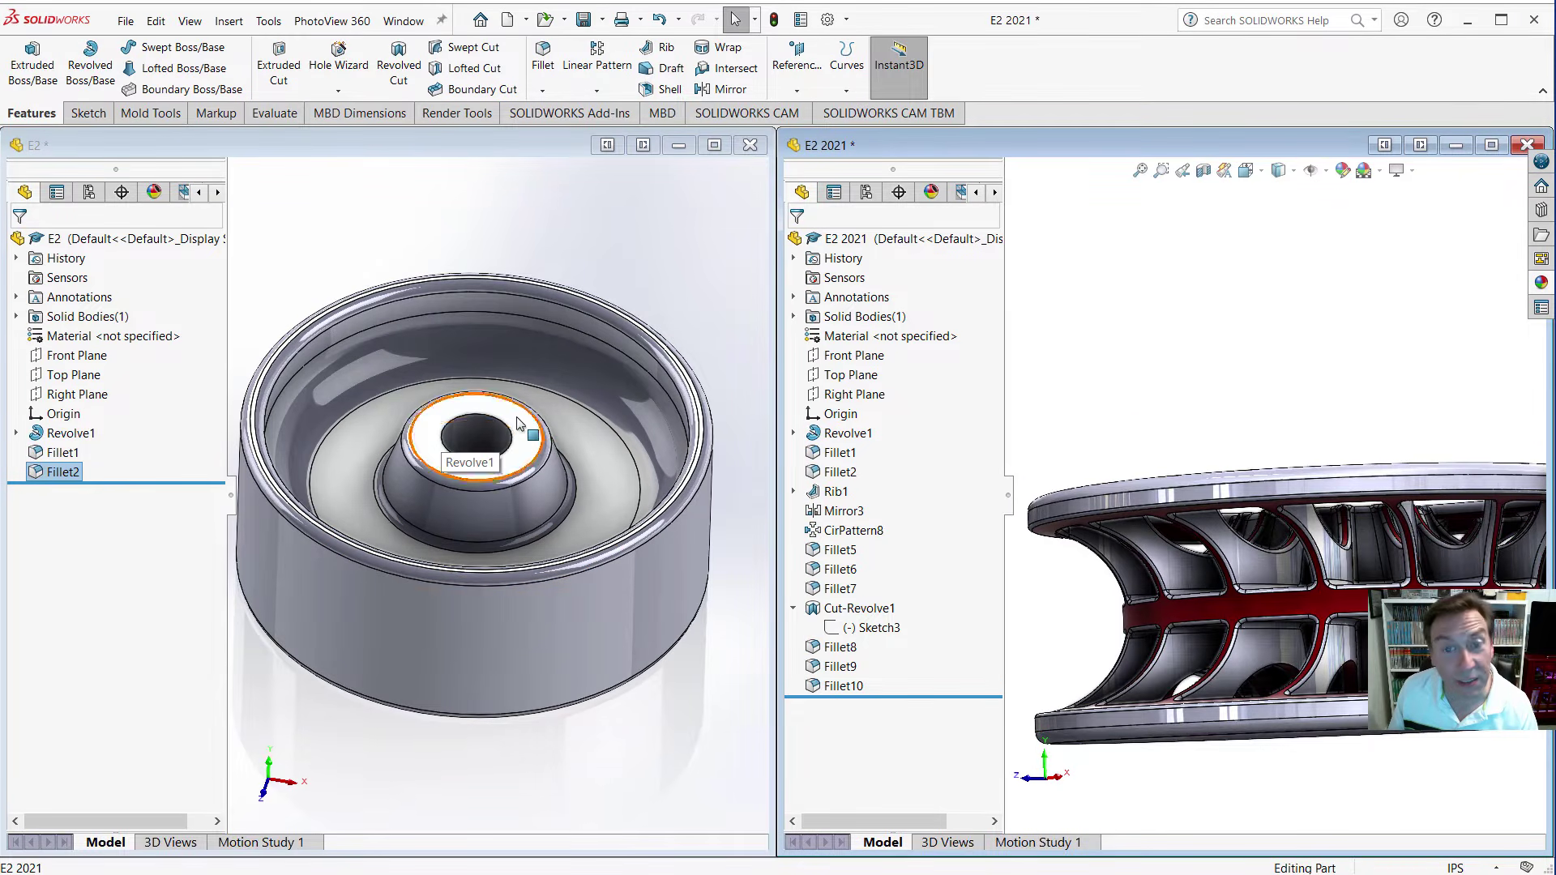
# Maximize the E2 part window and start a sketch on the hub's upper annular end face.
pyautogui.click(714, 144)
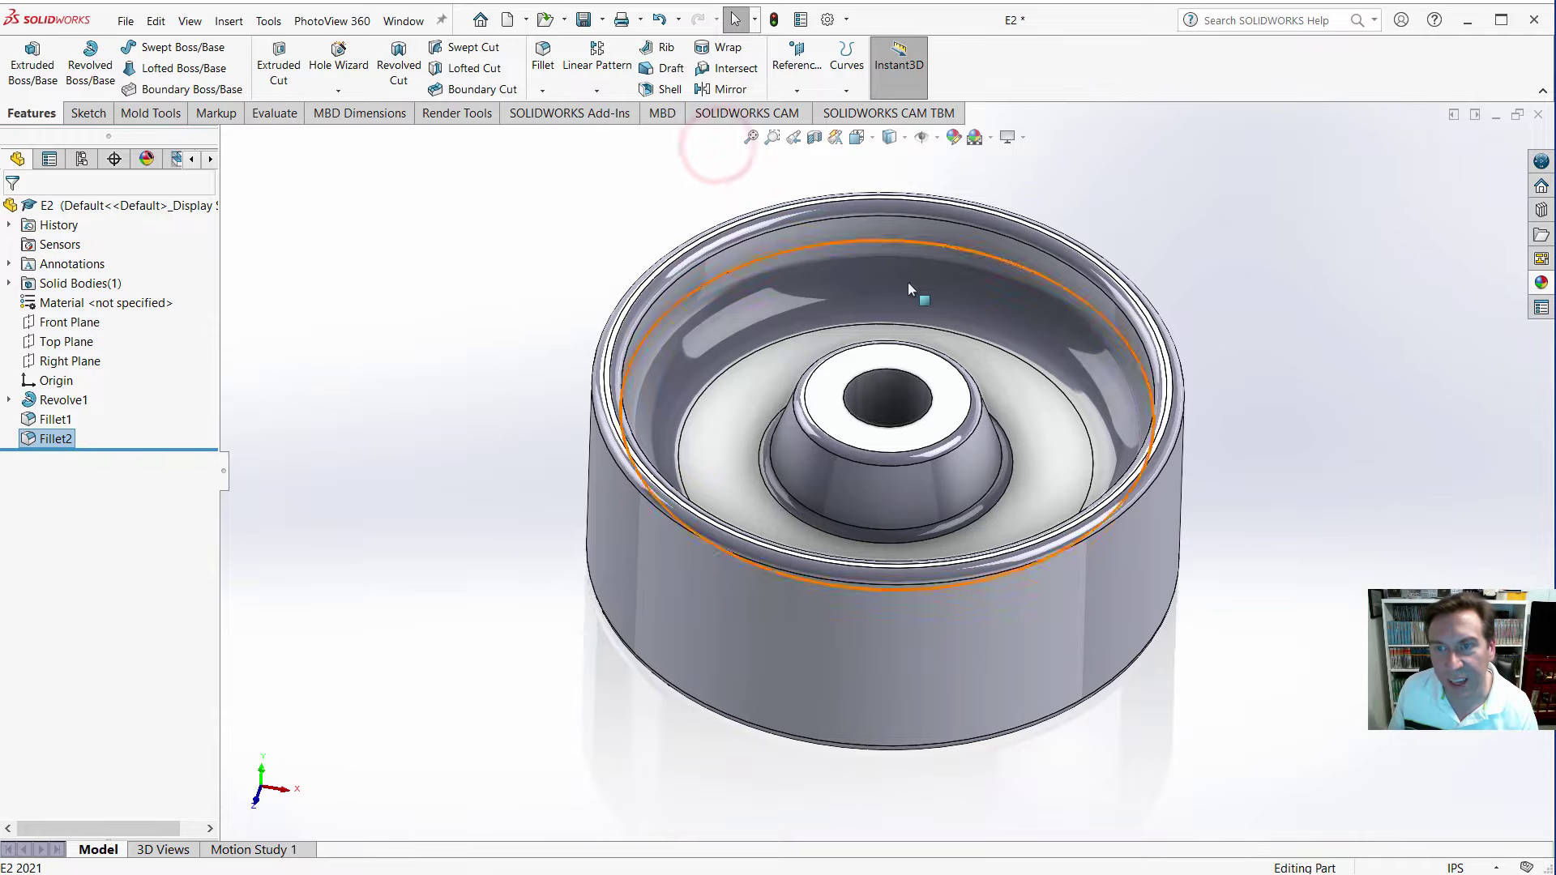
pyautogui.click(940, 381)
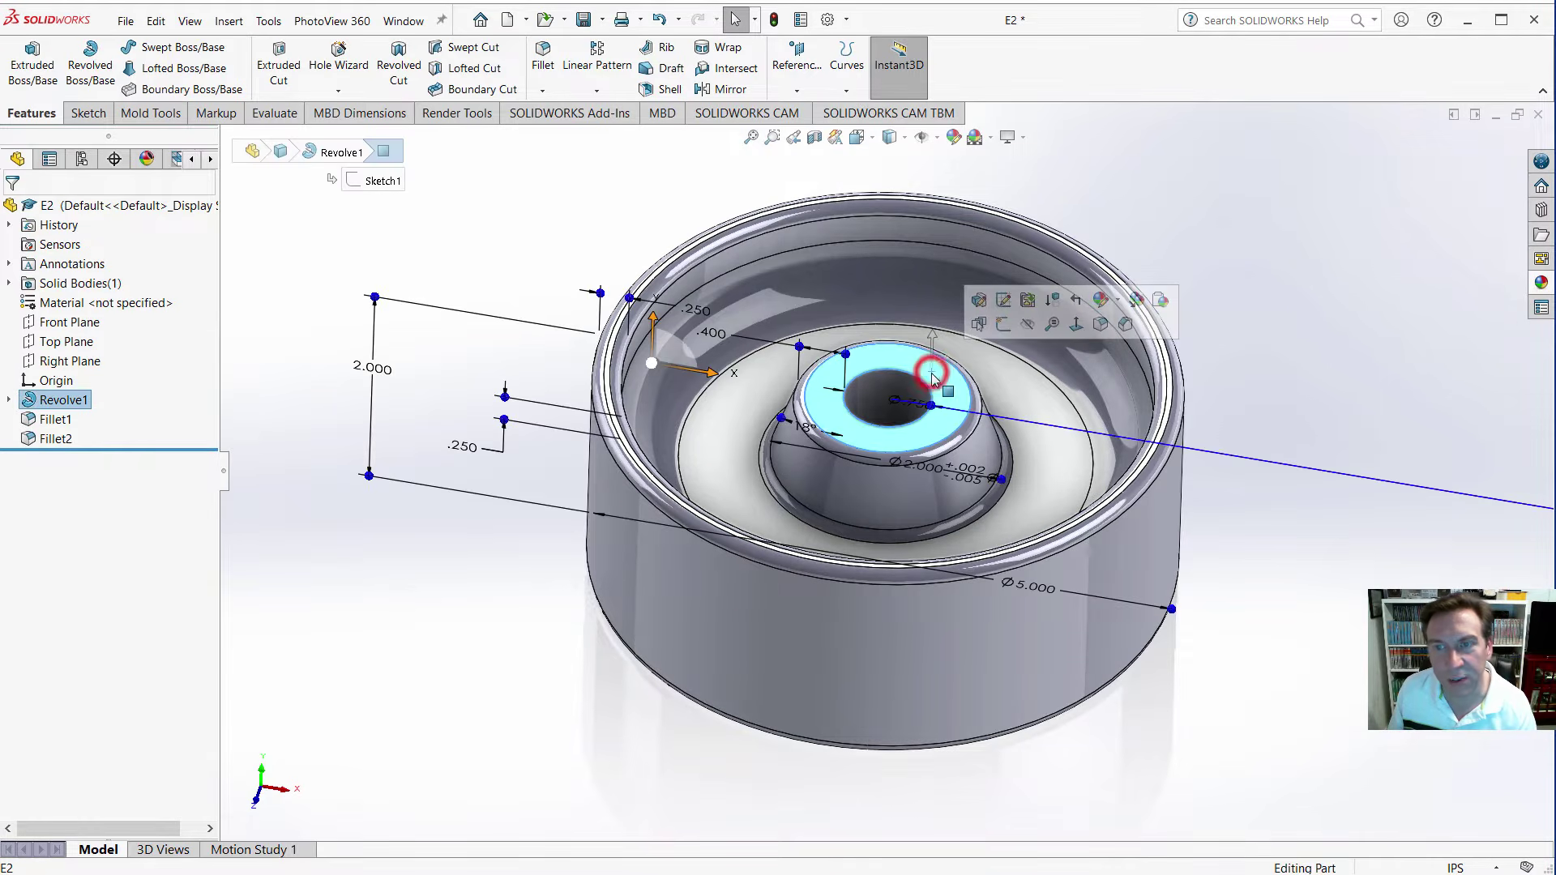
pyautogui.click(1002, 325)
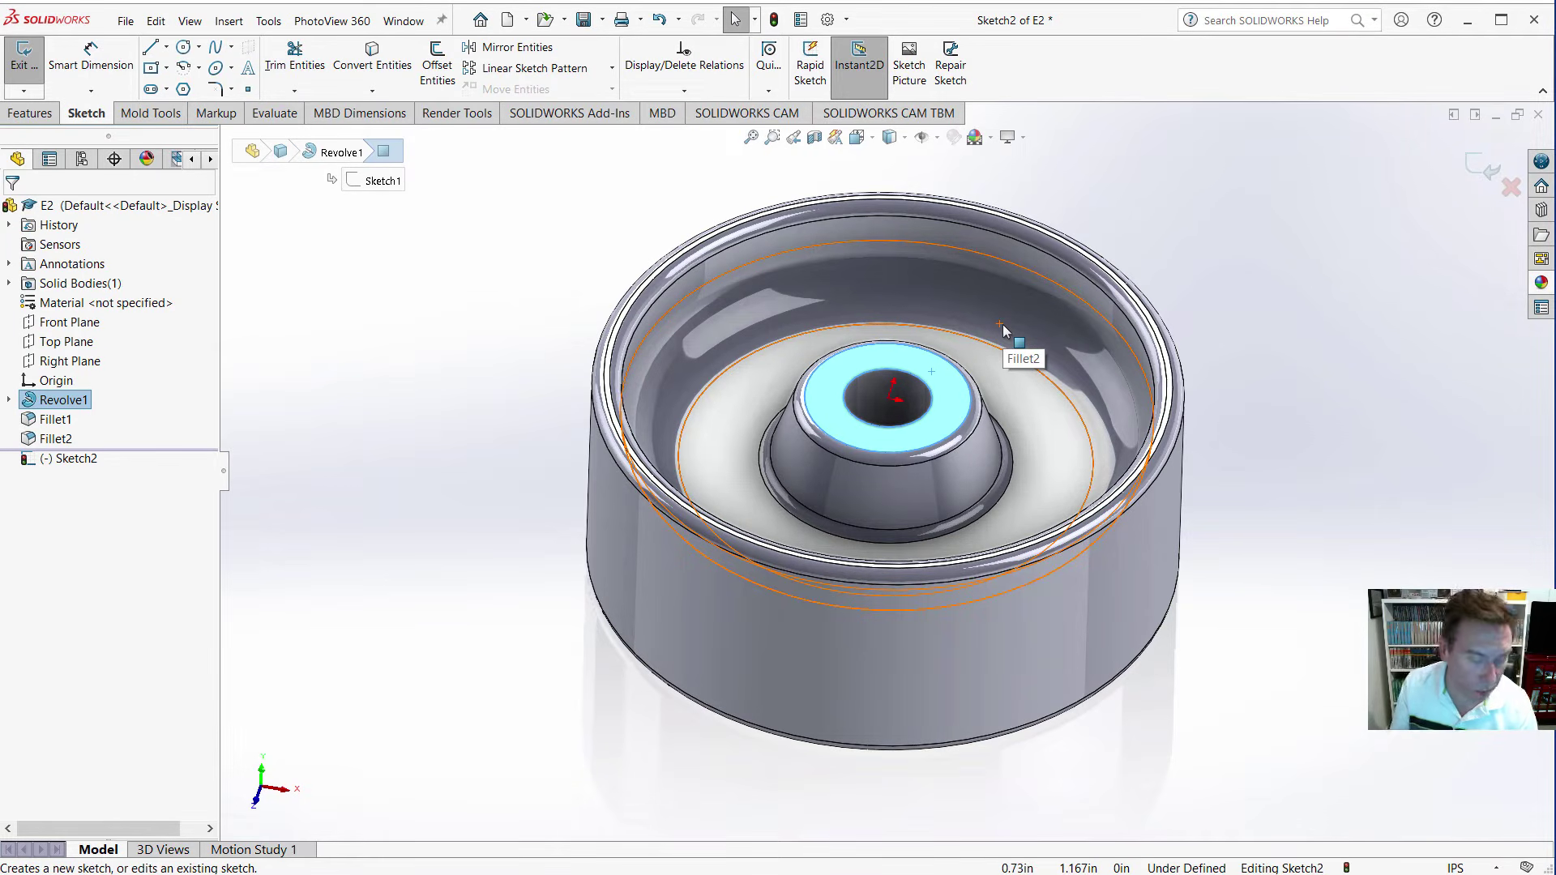
pyautogui.press('space')
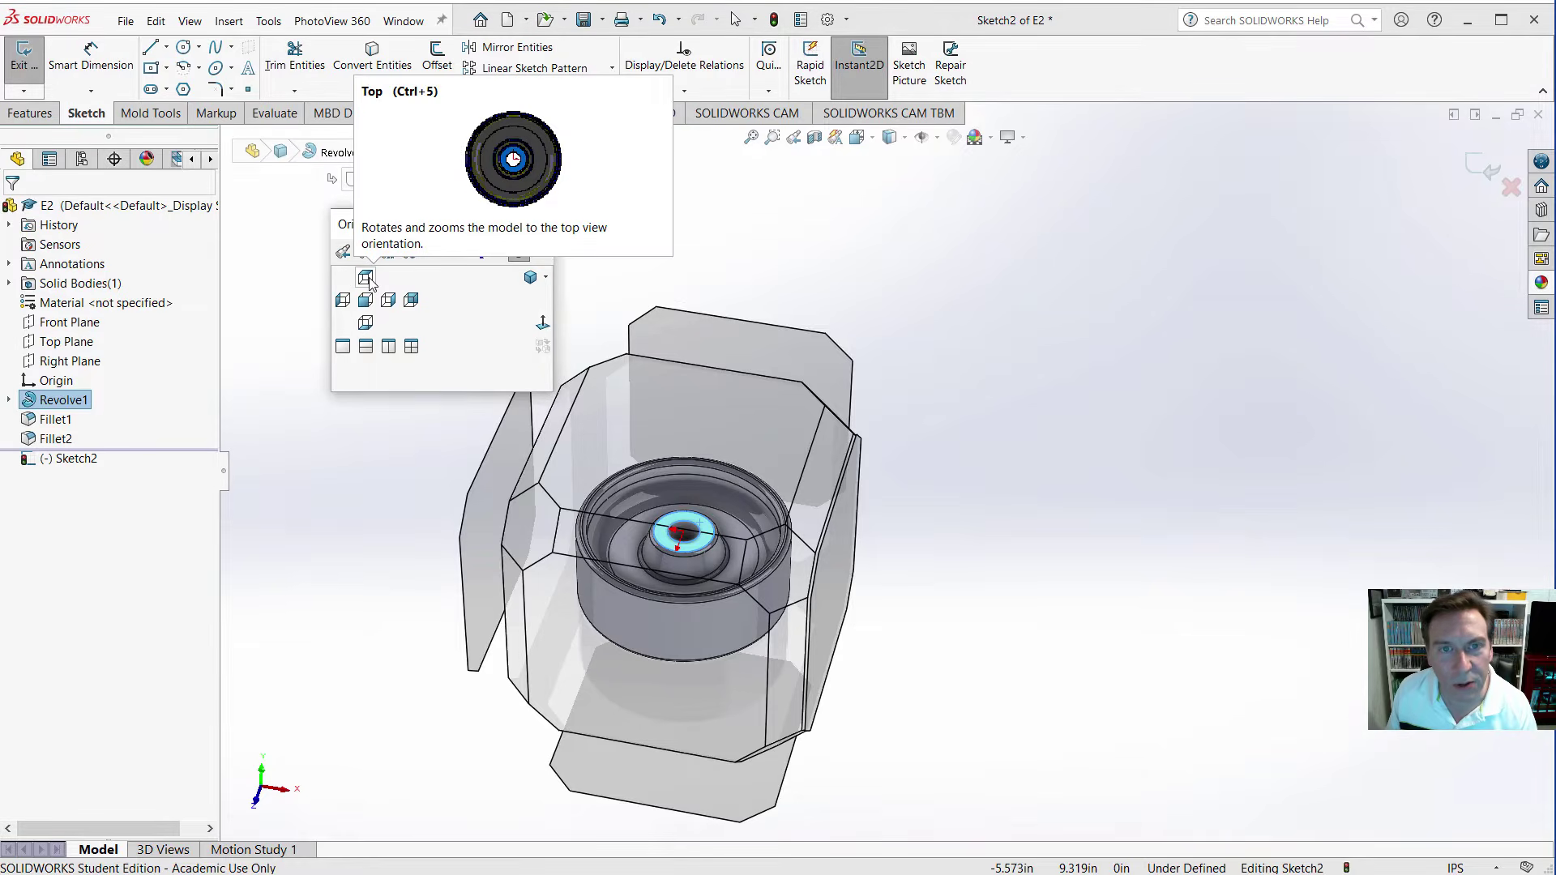
pyautogui.click(367, 278)
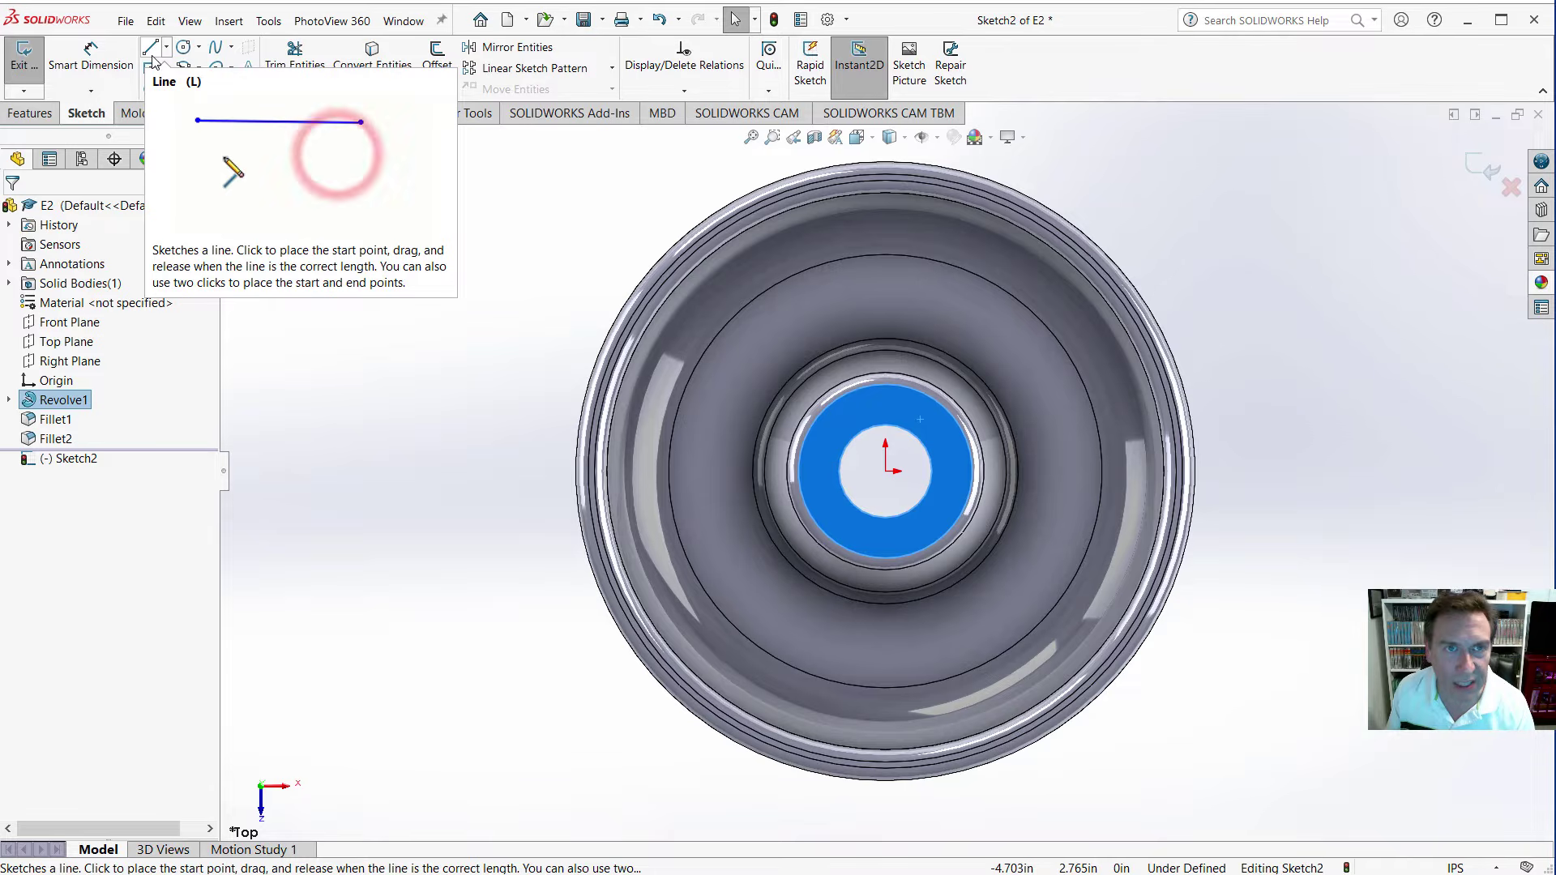
# Sketch a curved three-point spline from the hub face's outer edge to the rim, with its middle point at about X 0.095, Y 1.607 in.
pyautogui.click(216, 48)
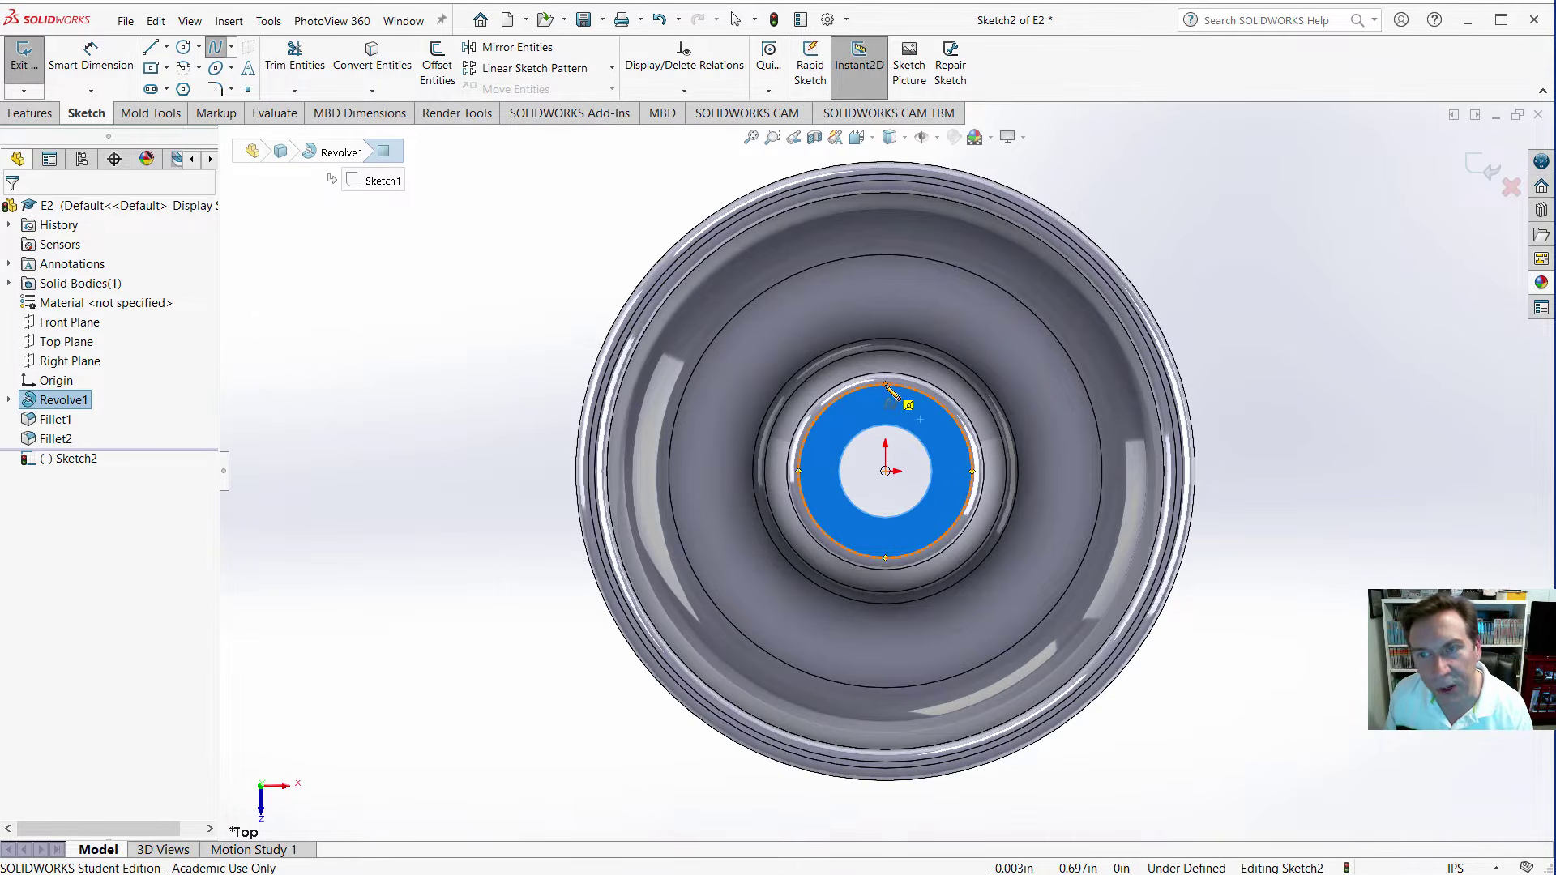
pyautogui.click(886, 384)
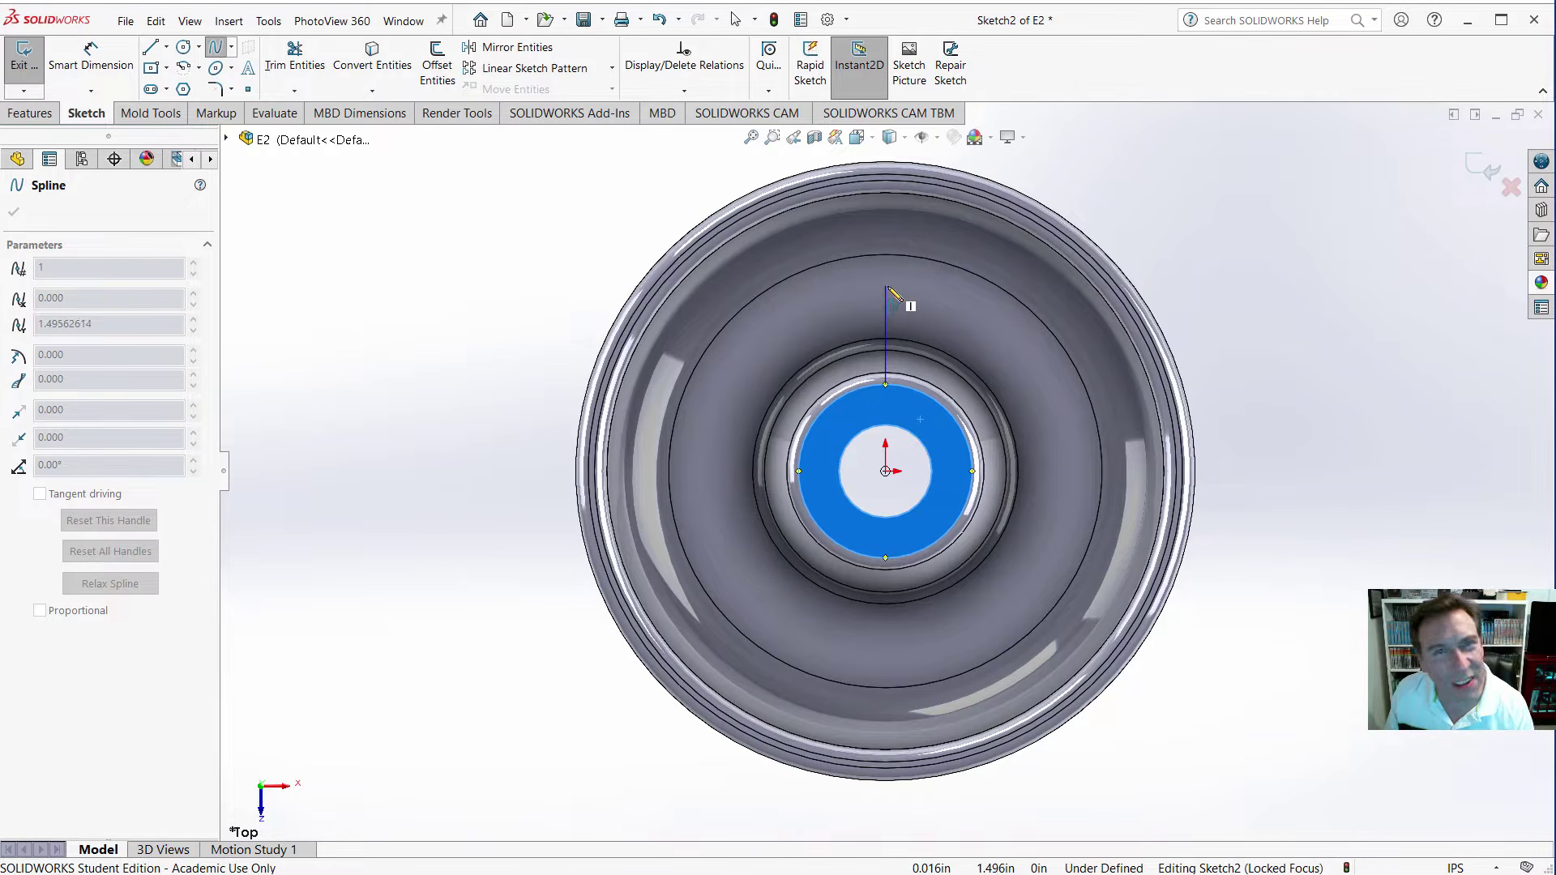
pyautogui.click(886, 287)
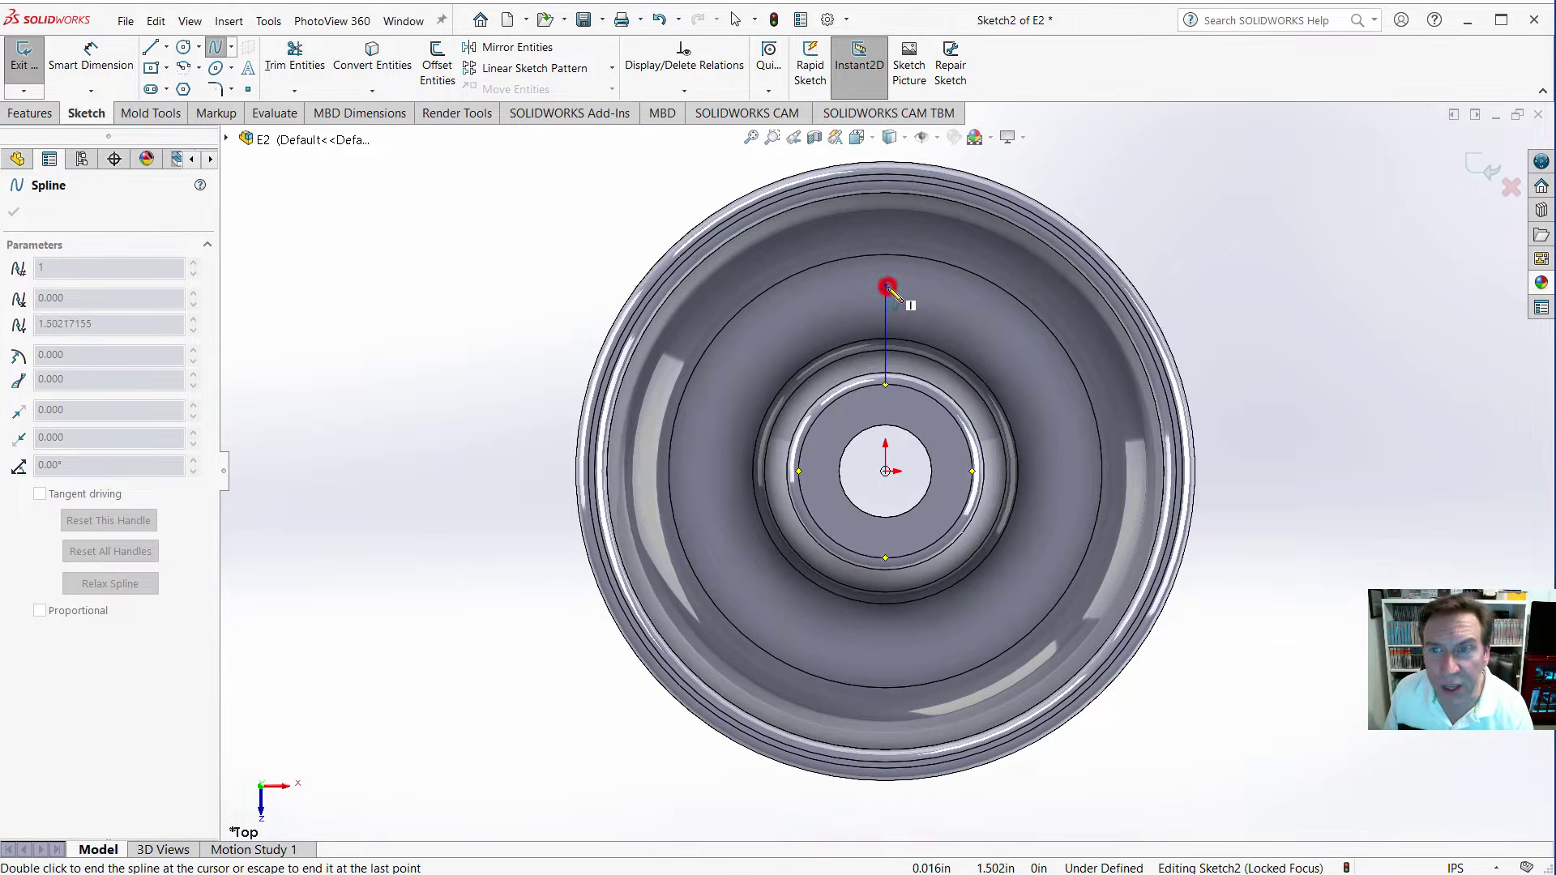
pyautogui.click(948, 189)
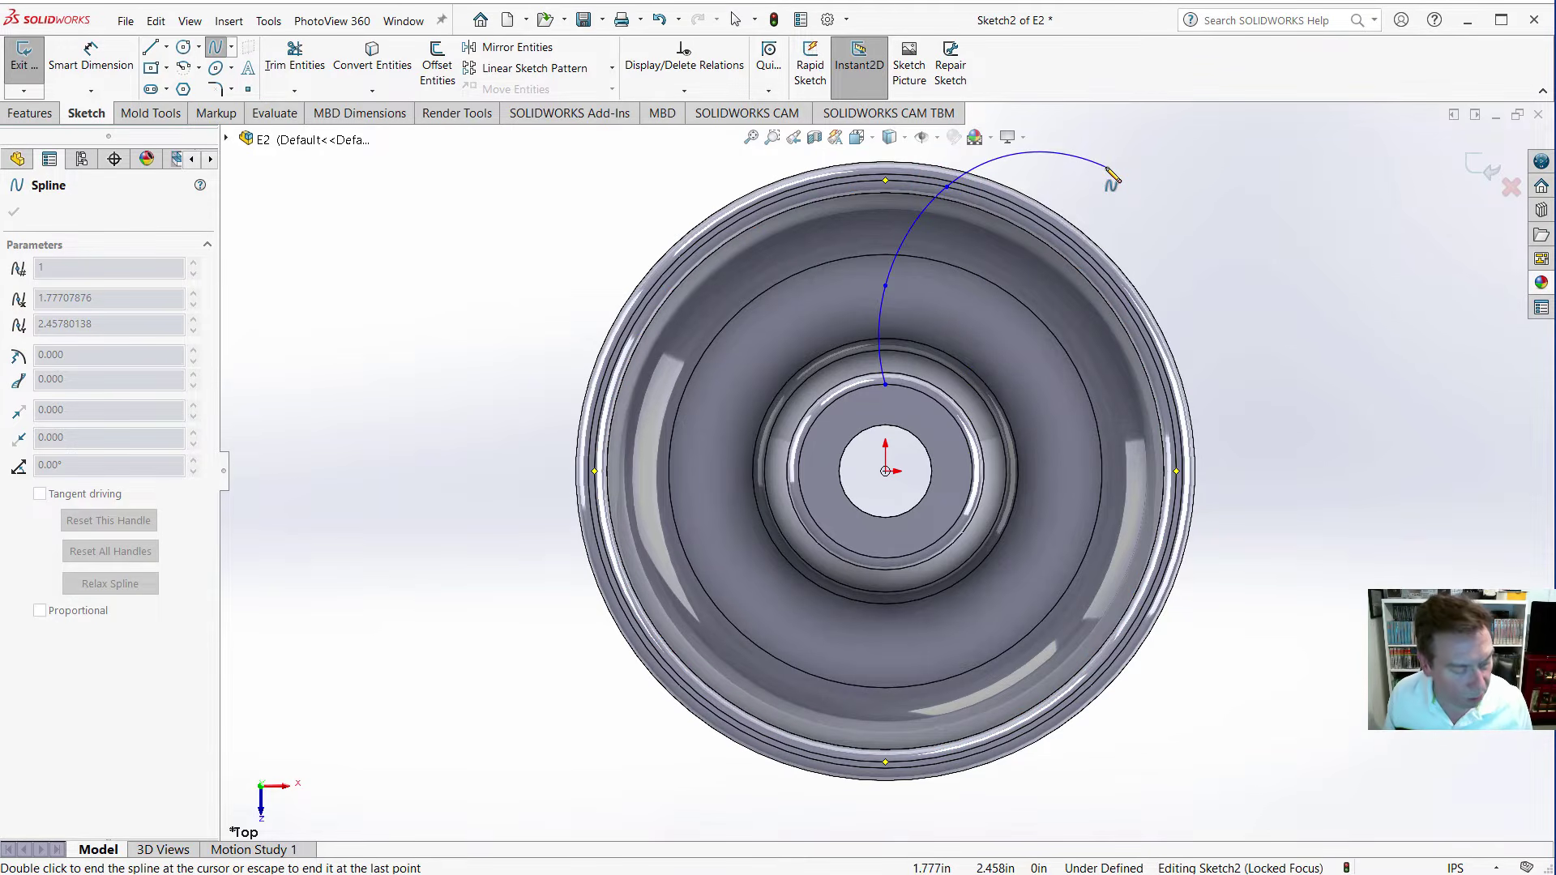
pyautogui.press('Escape')
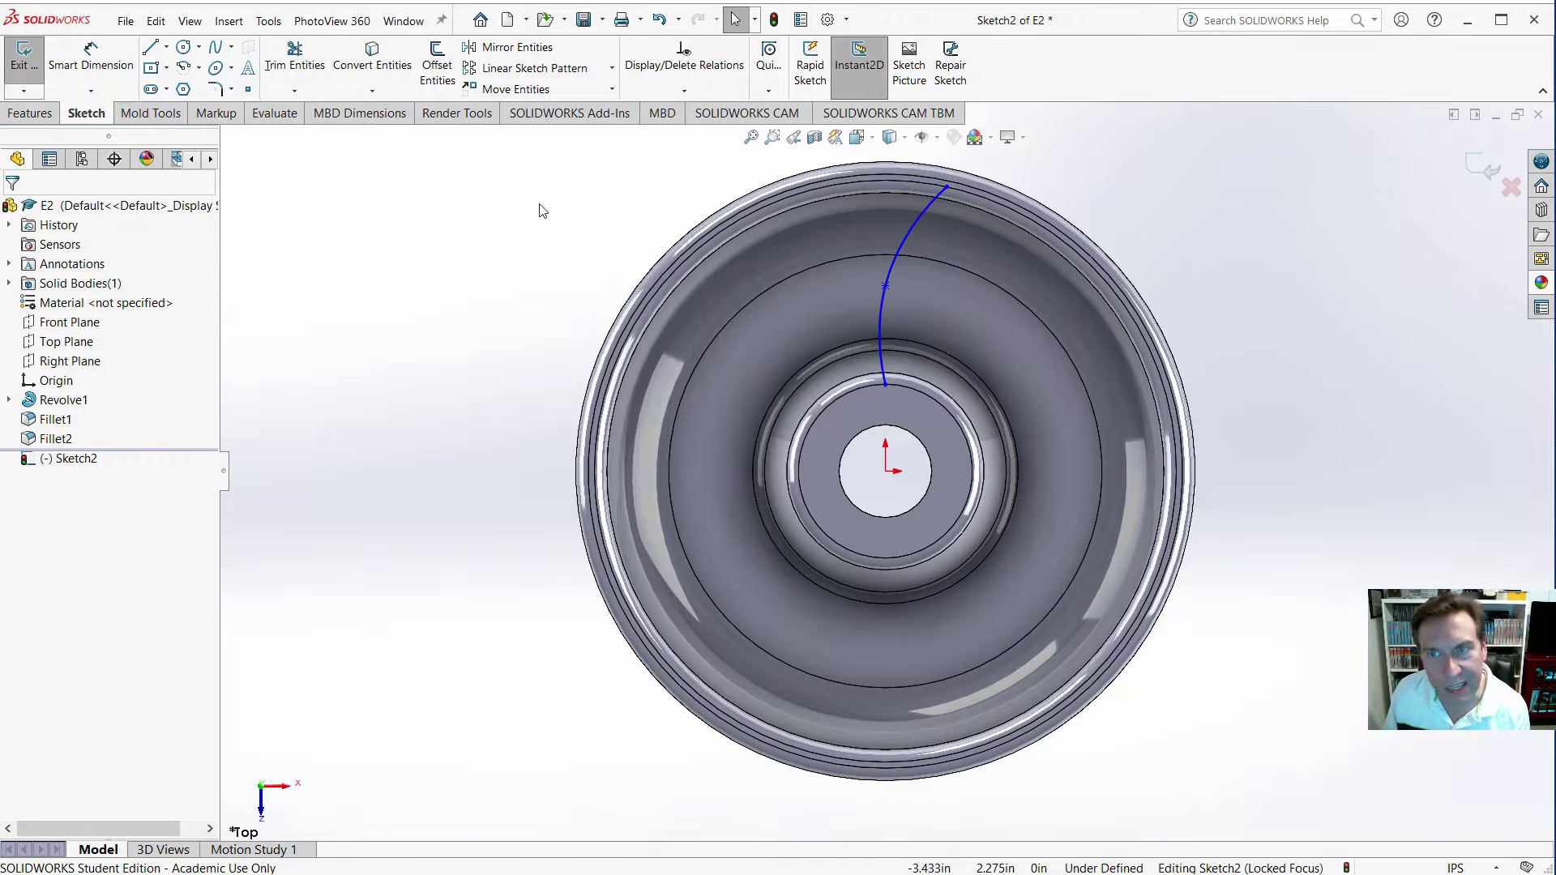
pyautogui.moveTo(885, 287); pyautogui.dragTo(898, 278)
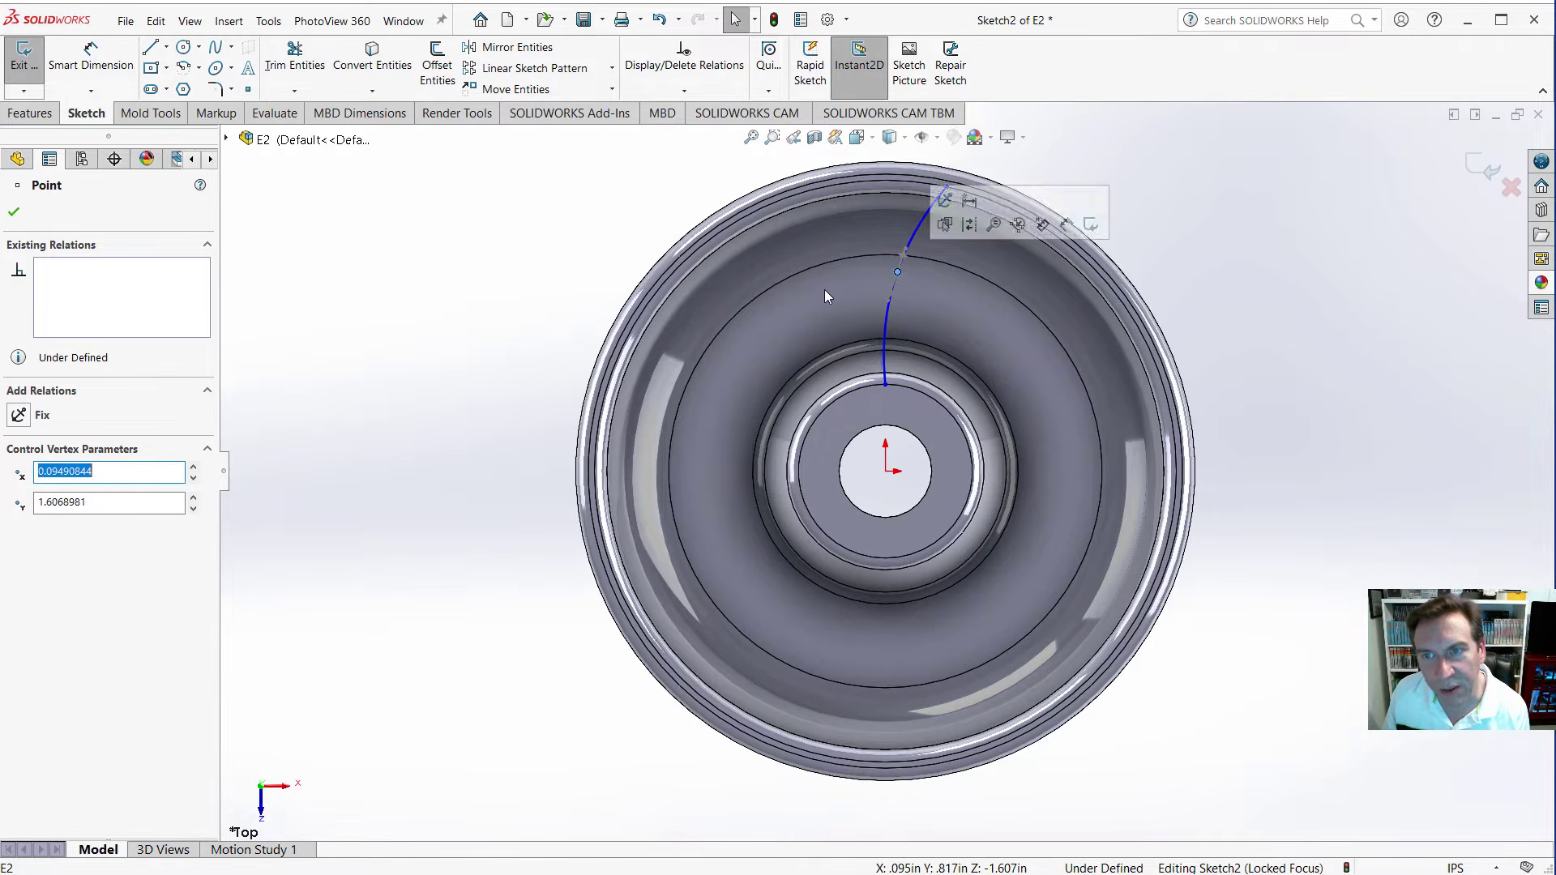
pyautogui.click(529, 203)
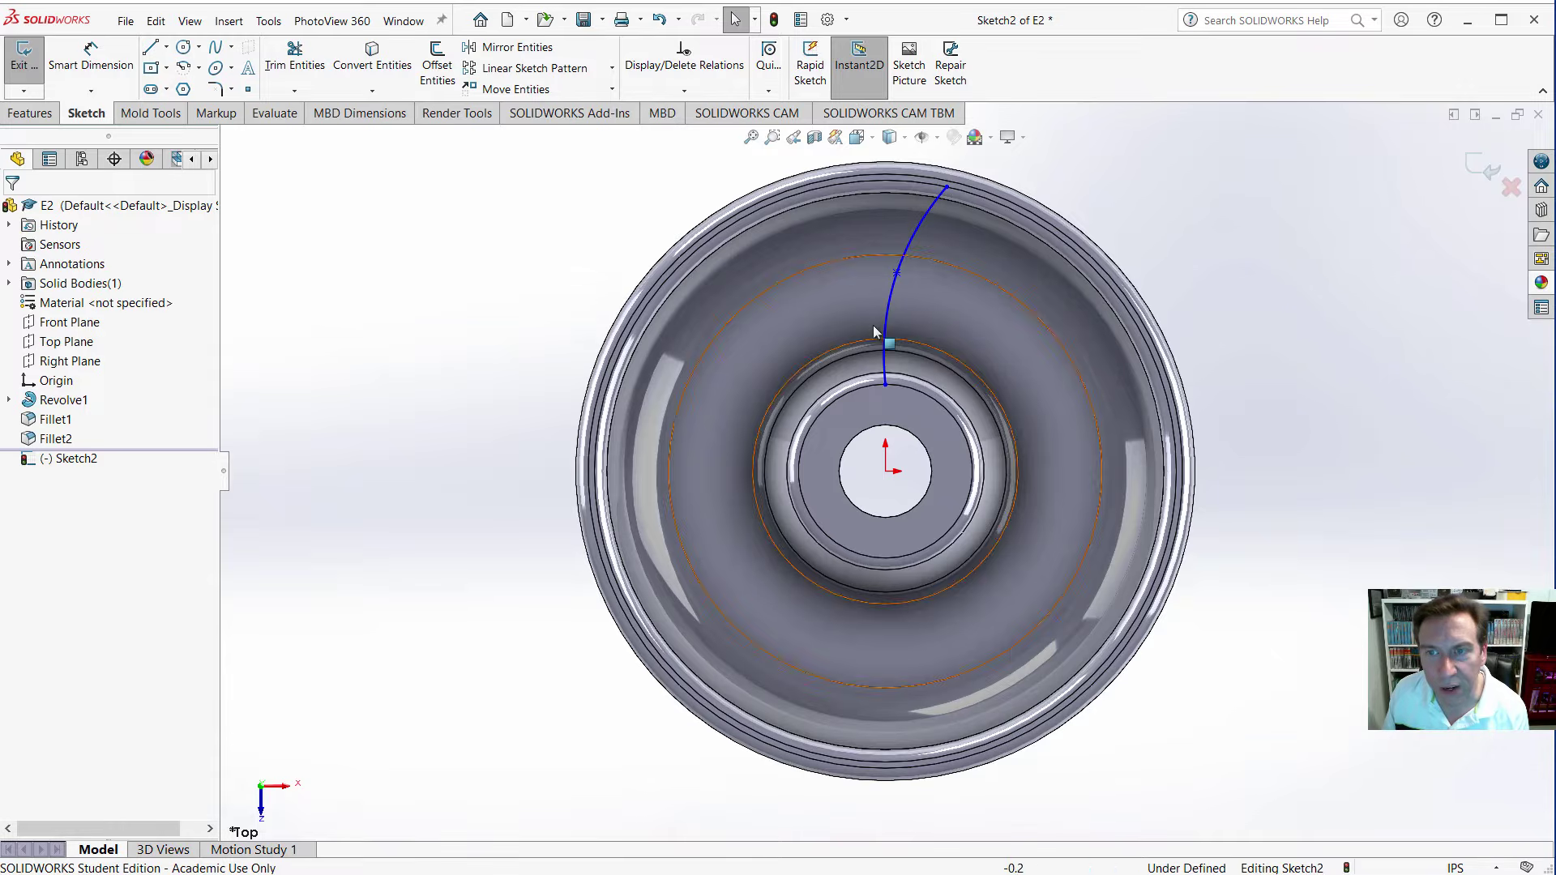
# Create a linear rib from the spline, 0.1 in thick on both sides, extruded normal to the sketch down to the web.
pyautogui.moveTo(847, 470); pyautogui.dragTo(784, 373, button='middle')
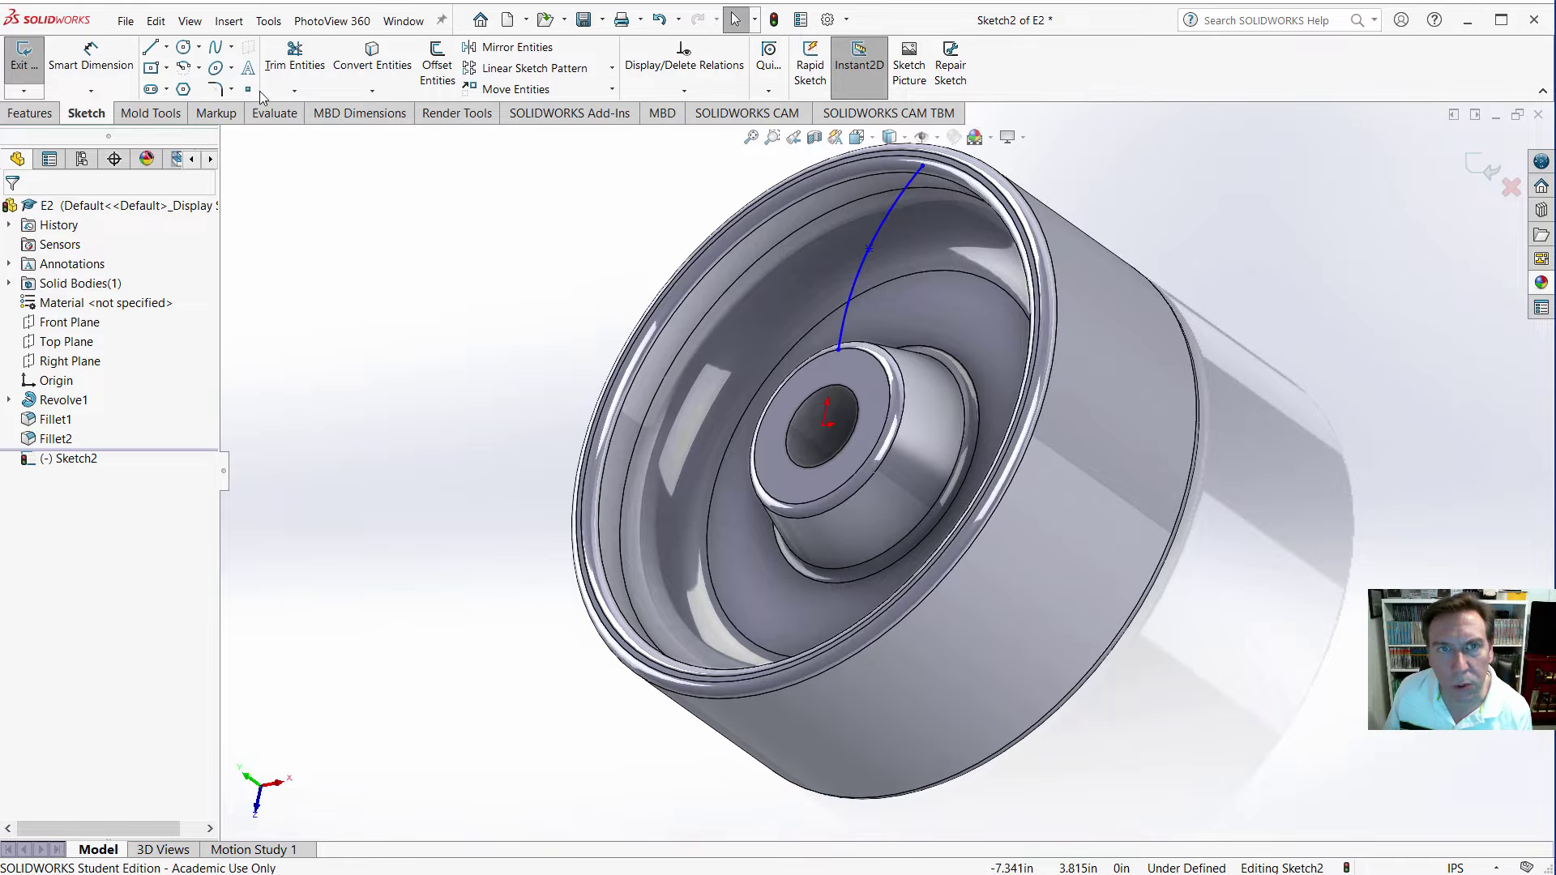
pyautogui.click(31, 113)
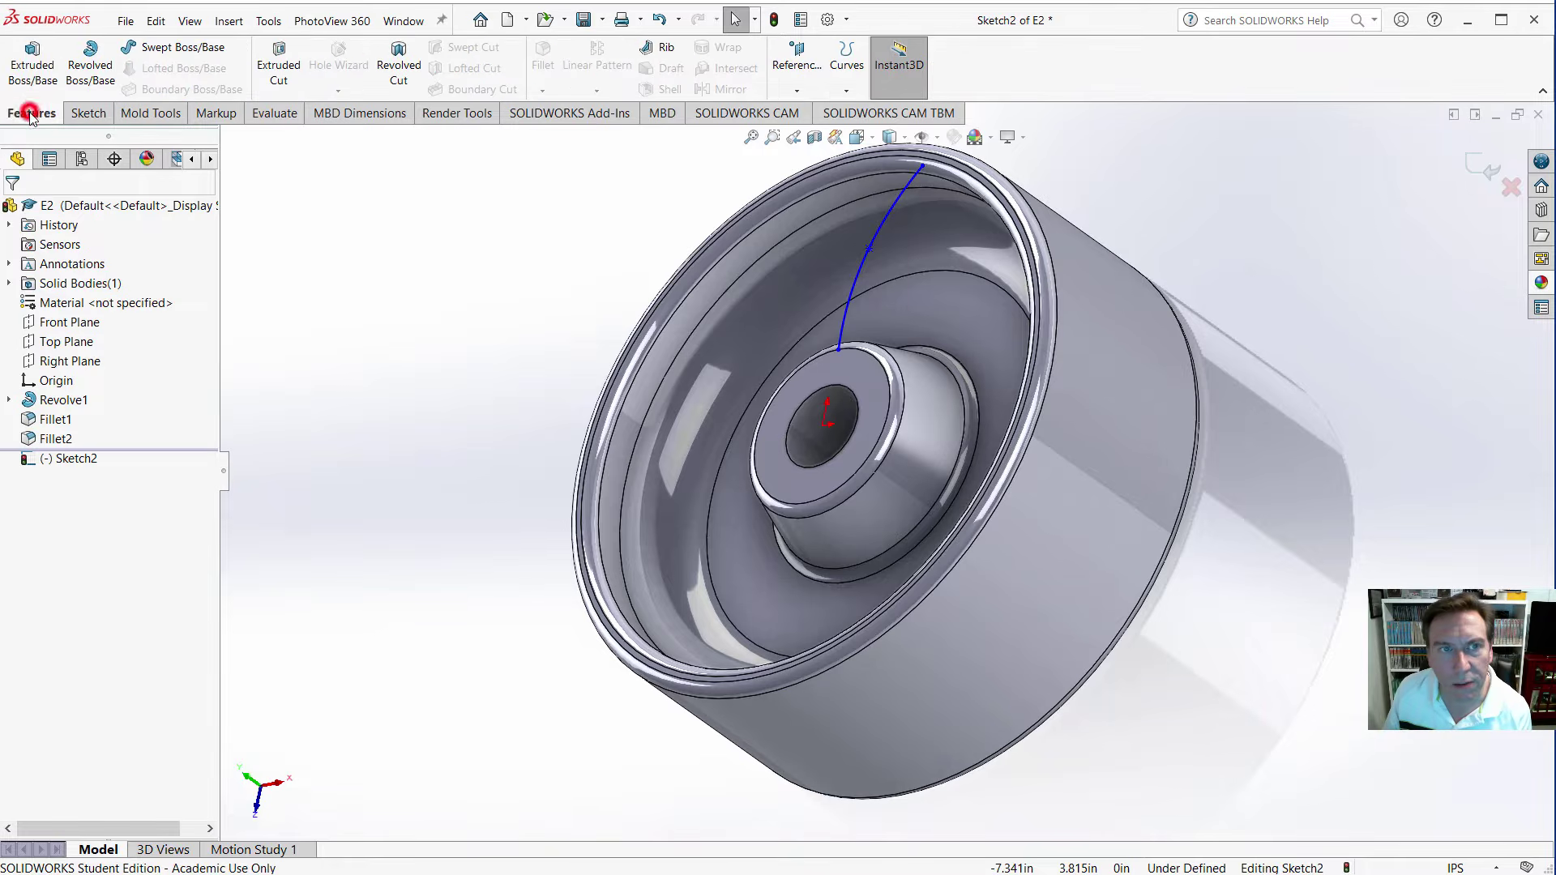
pyautogui.click(661, 50)
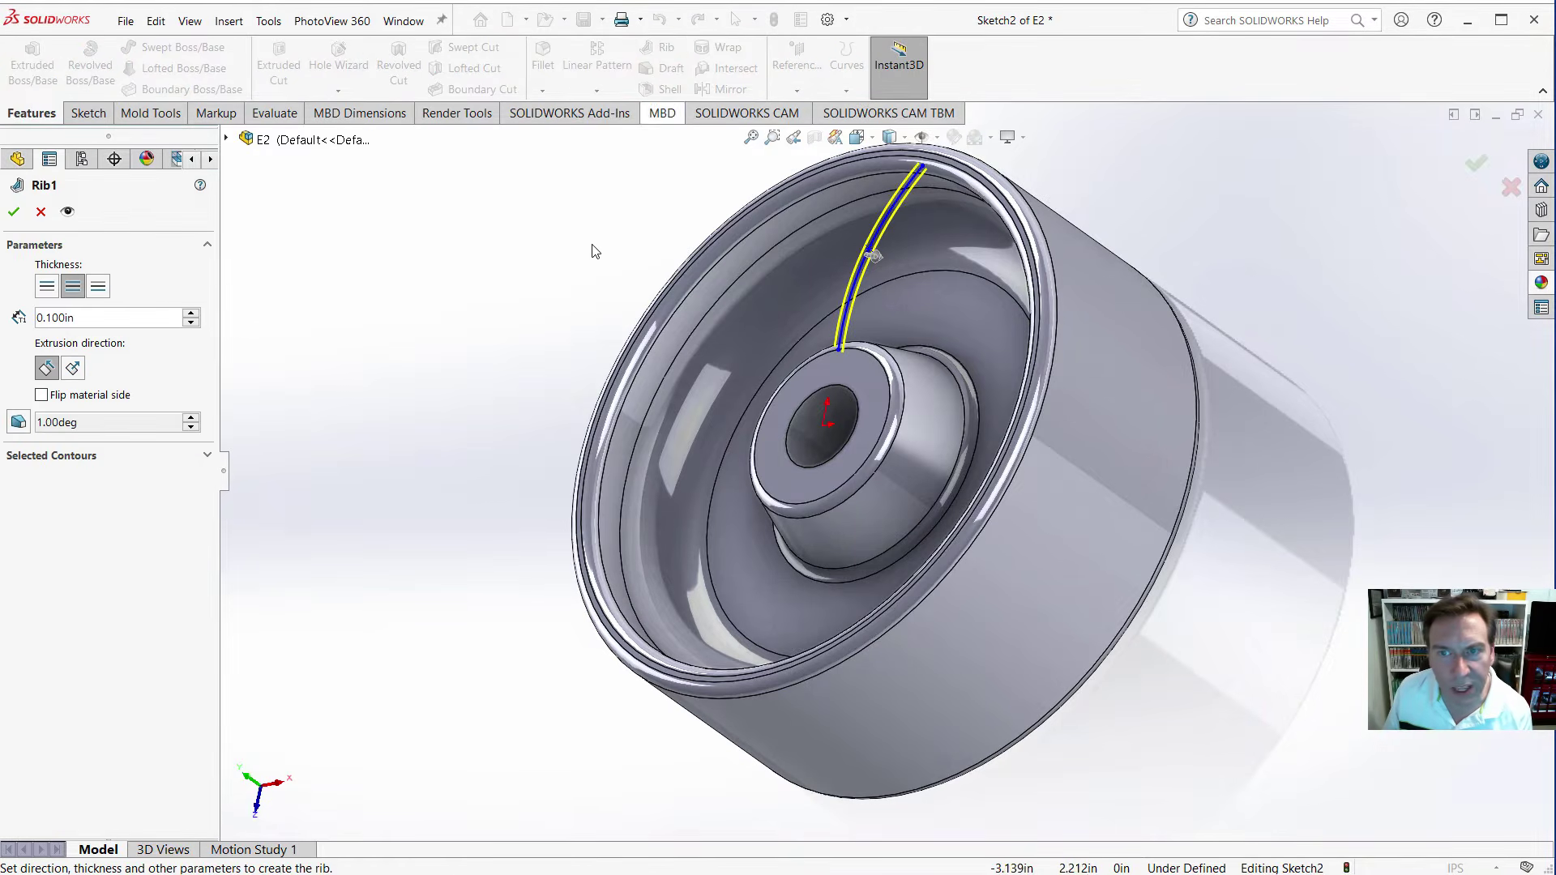
pyautogui.moveTo(590, 251); pyautogui.dragTo(618, 236, button='middle')
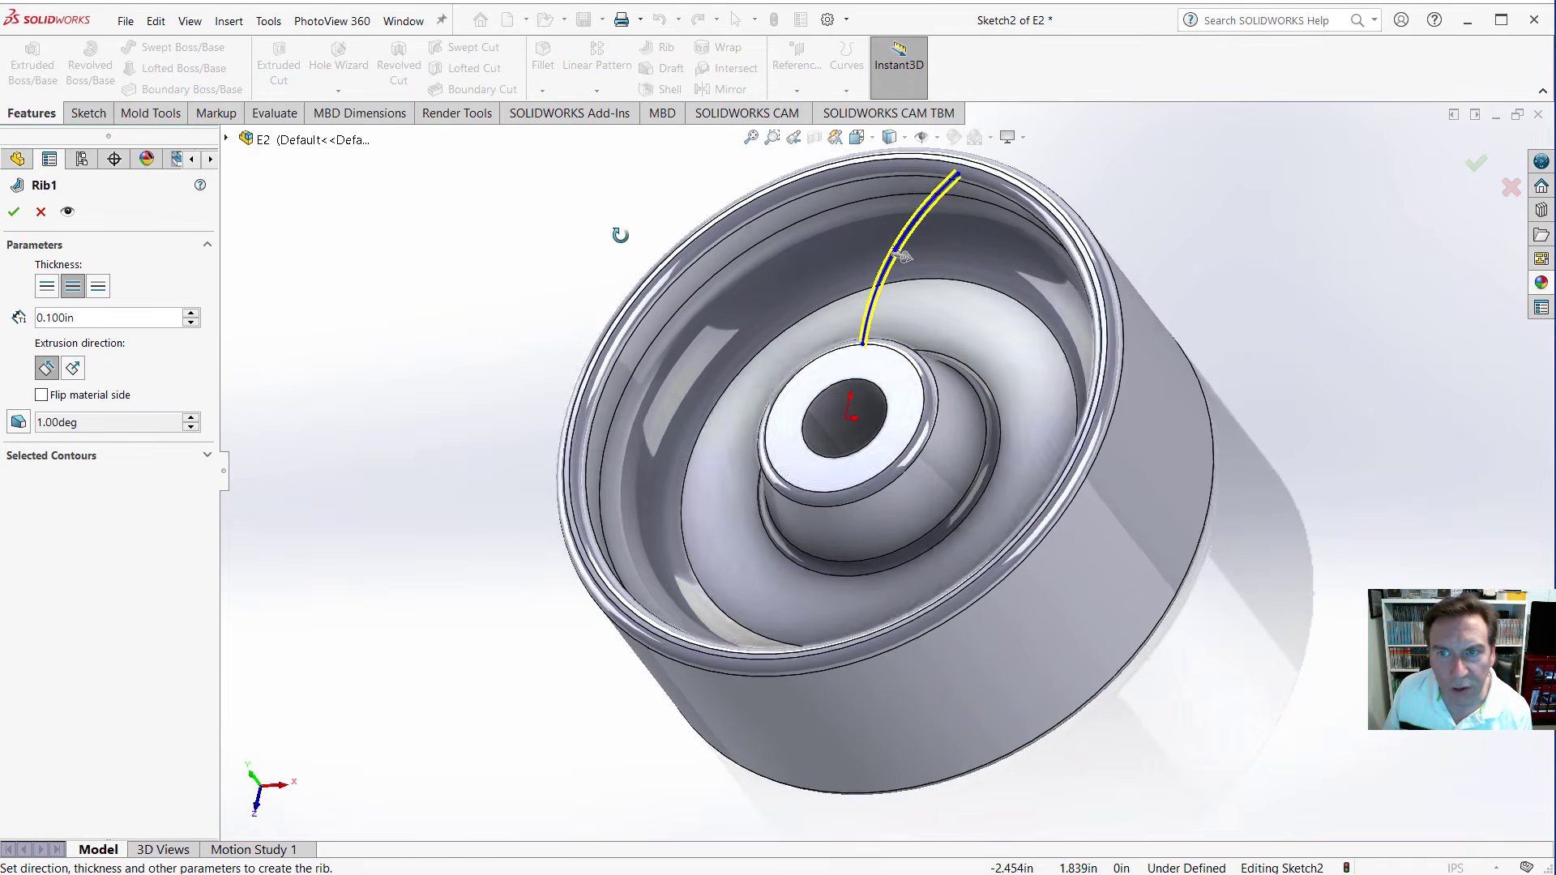
pyautogui.click(74, 369)
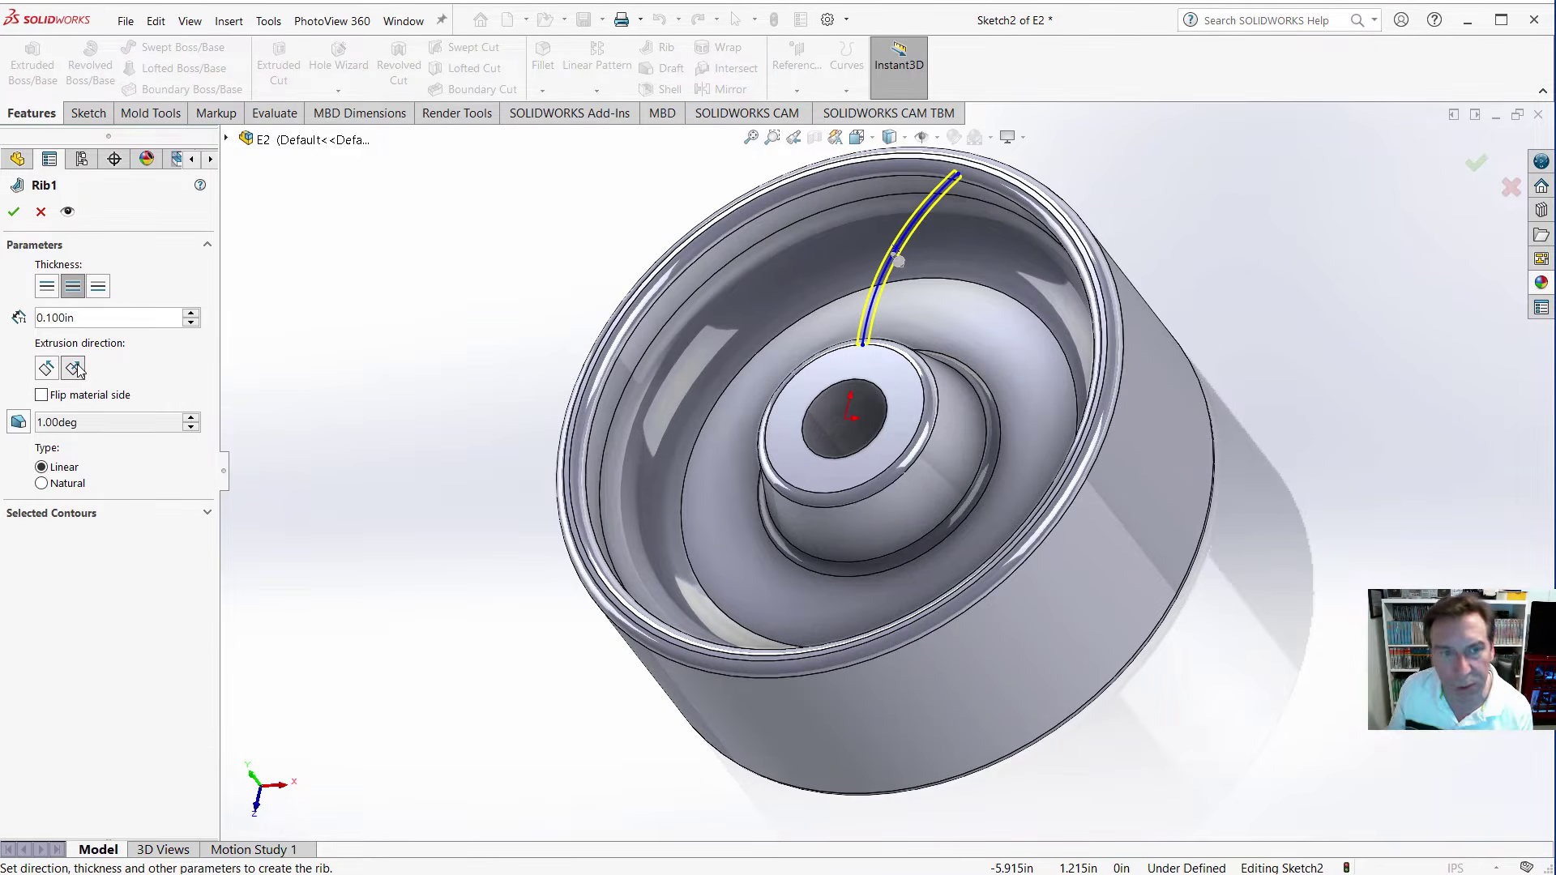
pyautogui.click(74, 369)
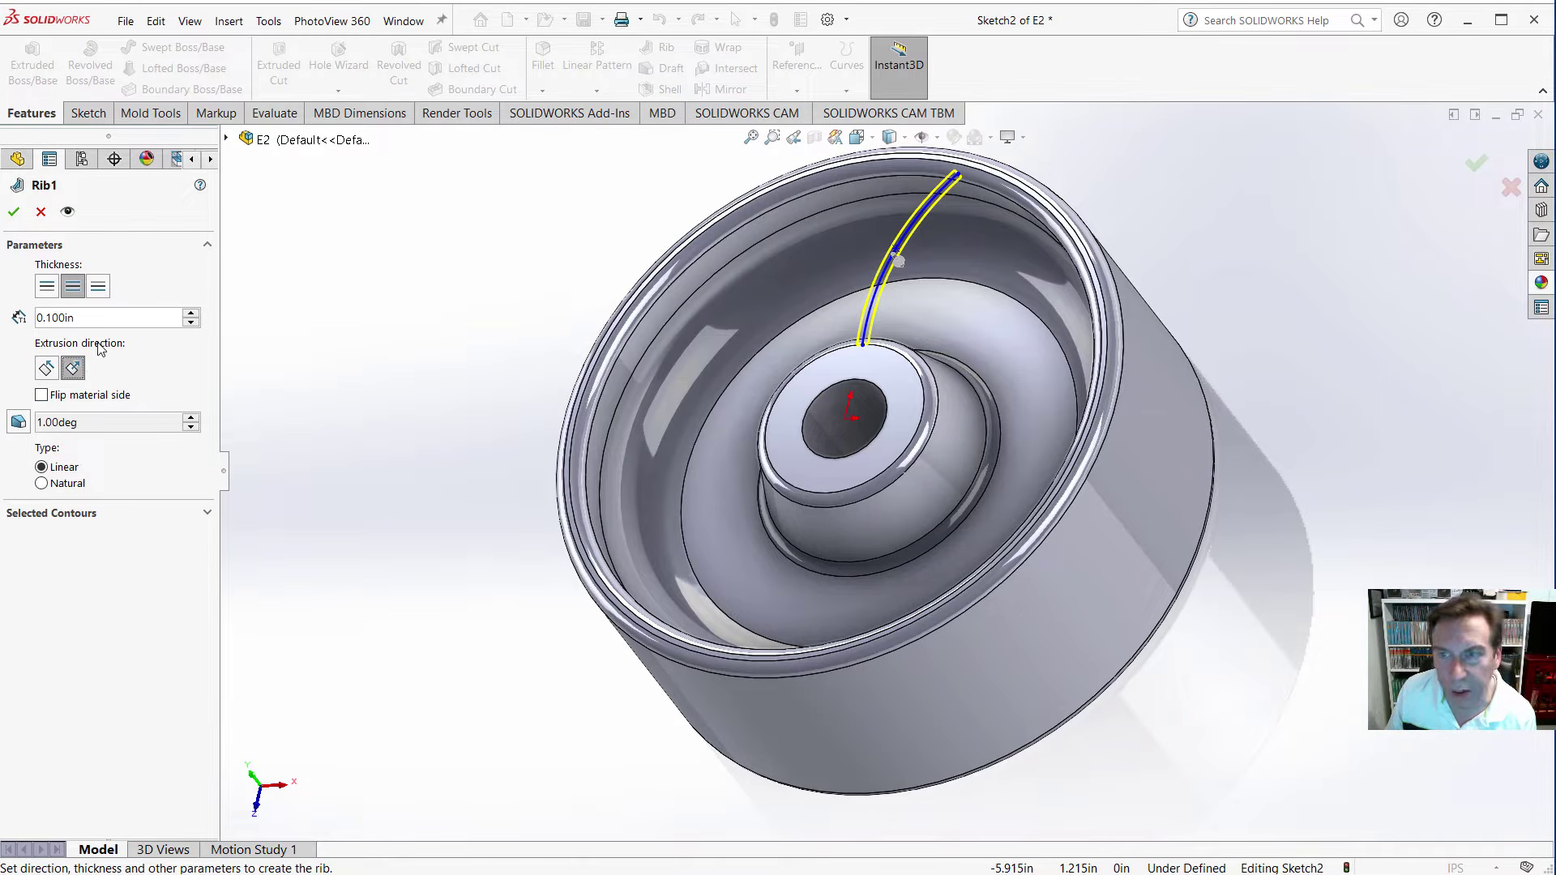
pyautogui.click(15, 214)
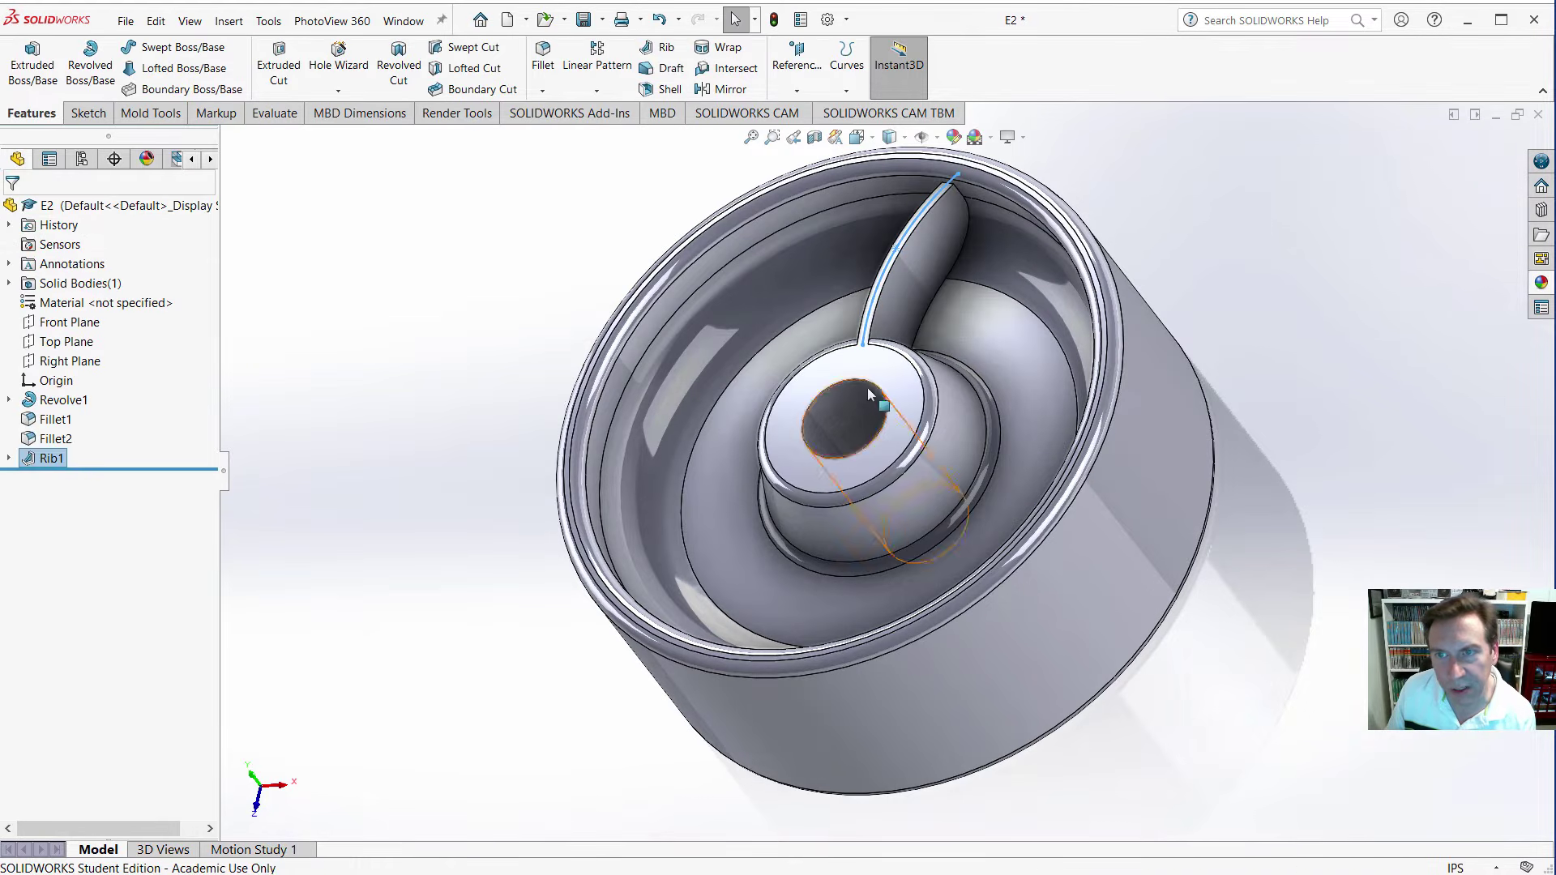
pyautogui.click(462, 245)
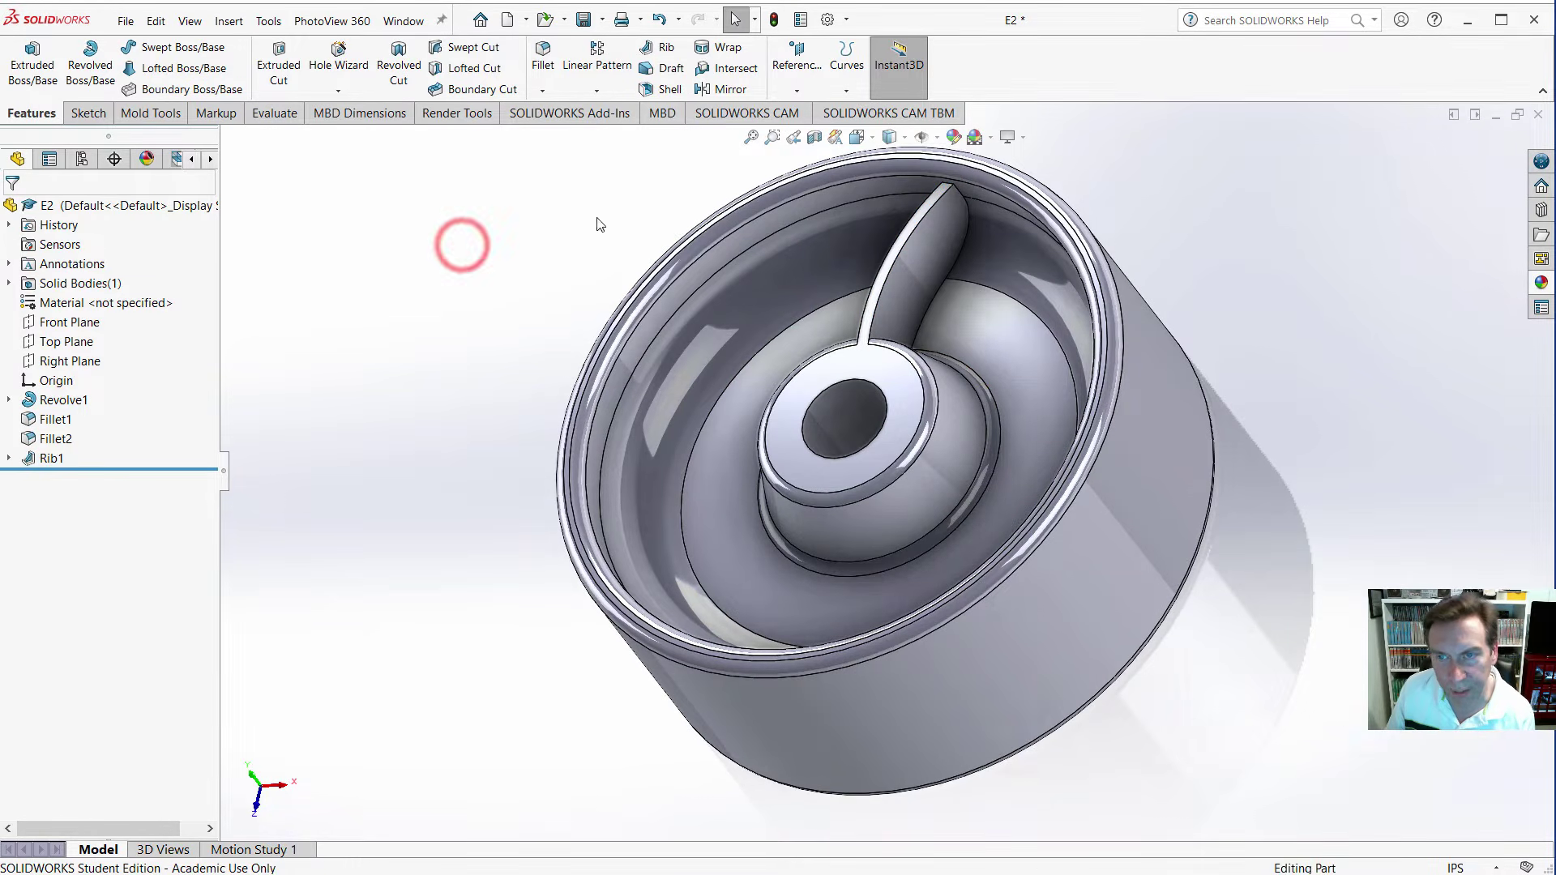
pyautogui.moveTo(506, 312)
pyautogui.mouseDown(button='middle')
pyautogui.moveTo(598, 473)
pyautogui.moveTo(511, 295)
pyautogui.moveTo(499, 325)
pyautogui.mouseUp(button='middle')
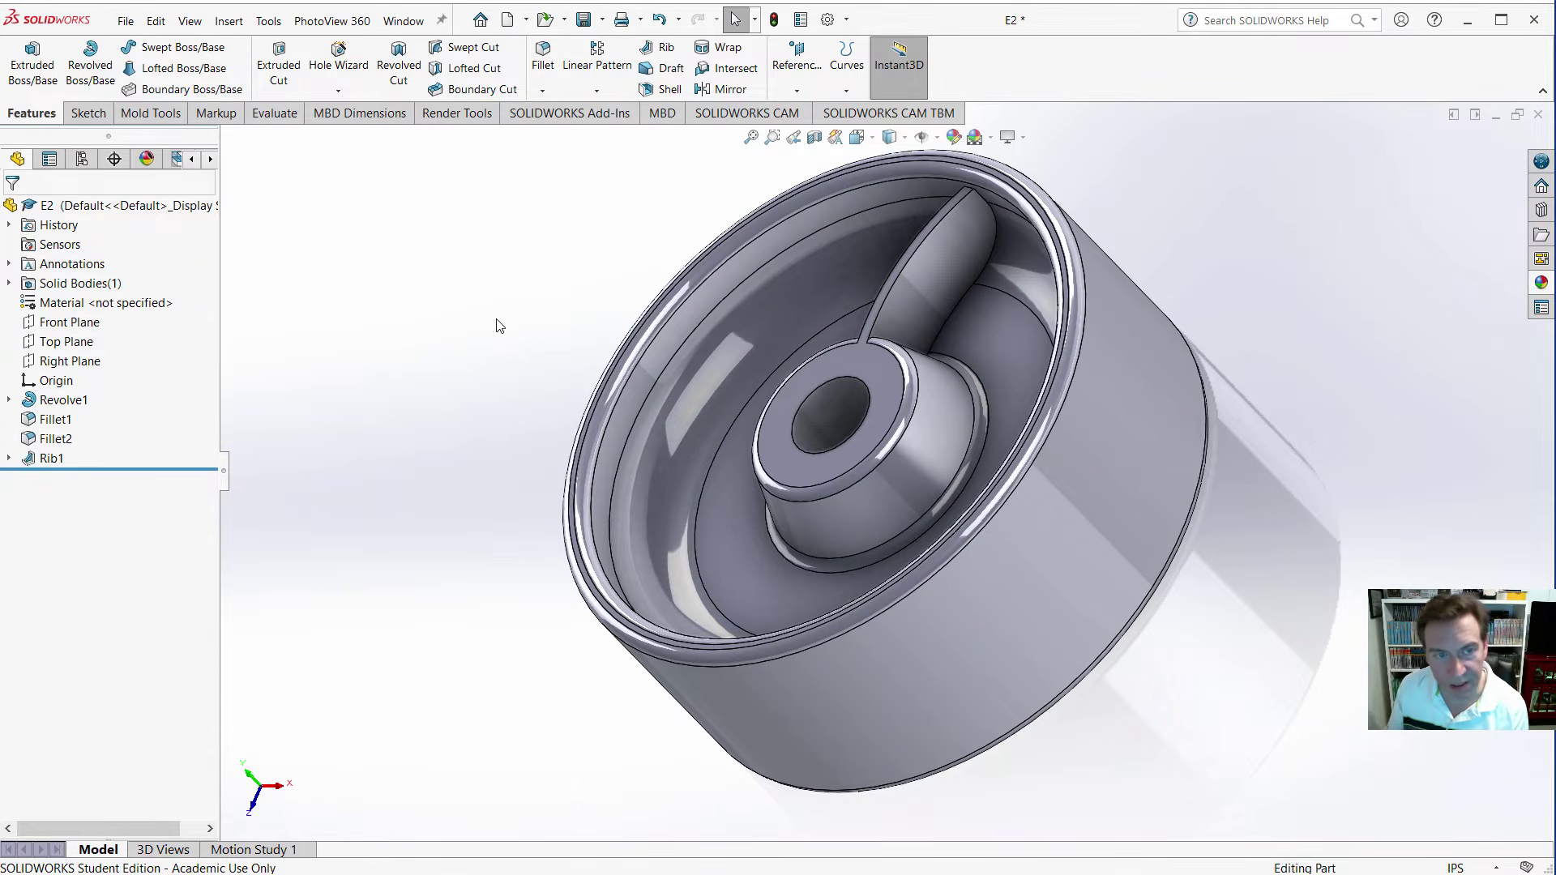
# Mirror the curved rib about the Top Plane to the other side of the web.
pyautogui.click(51, 458)
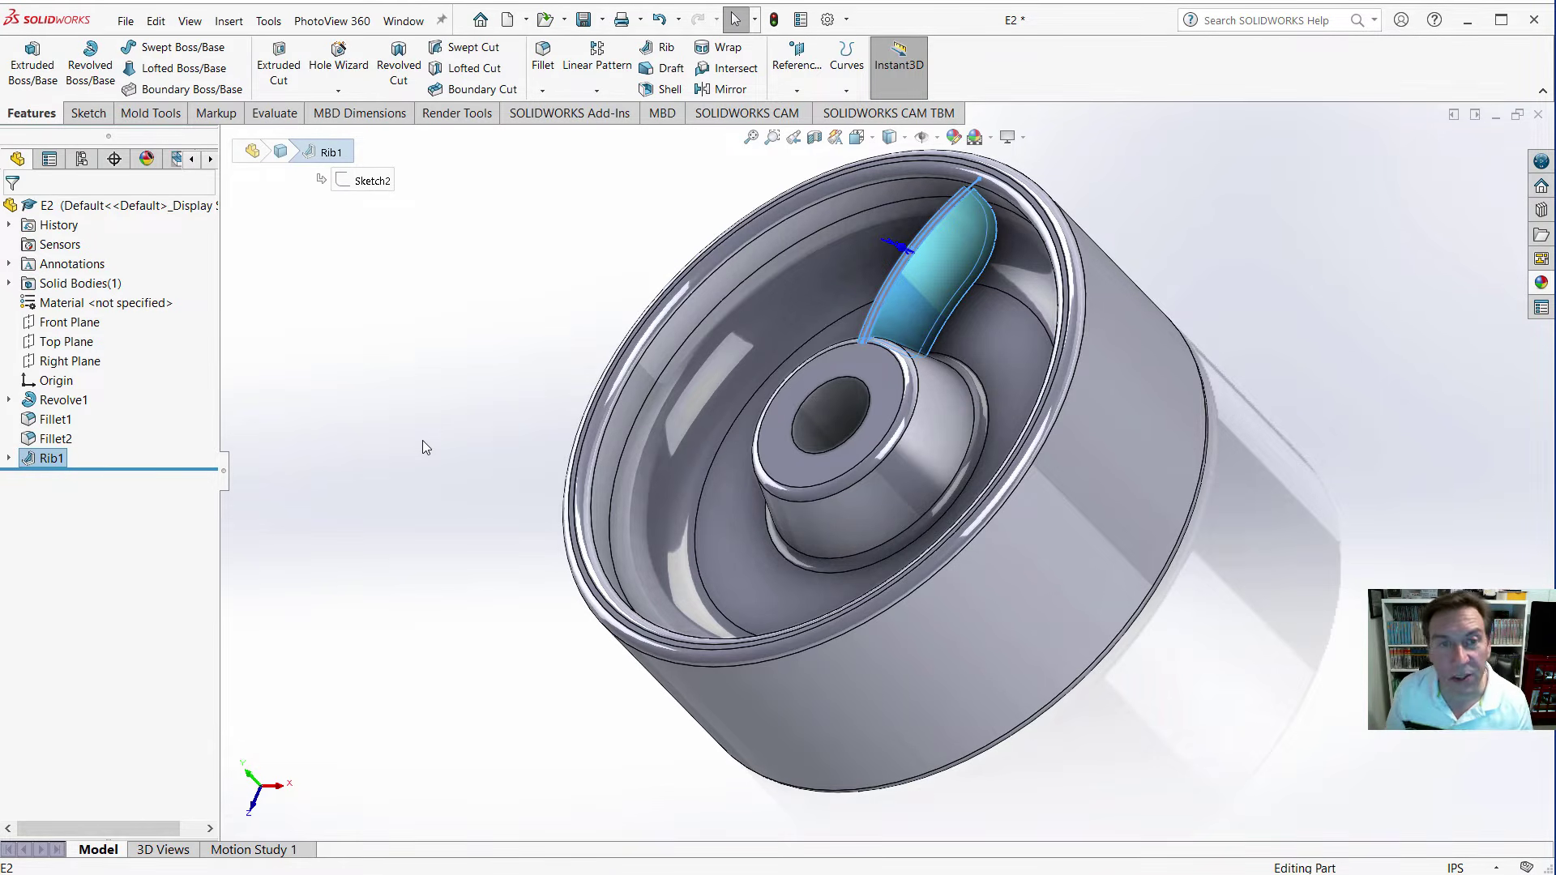
pyautogui.click(67, 343)
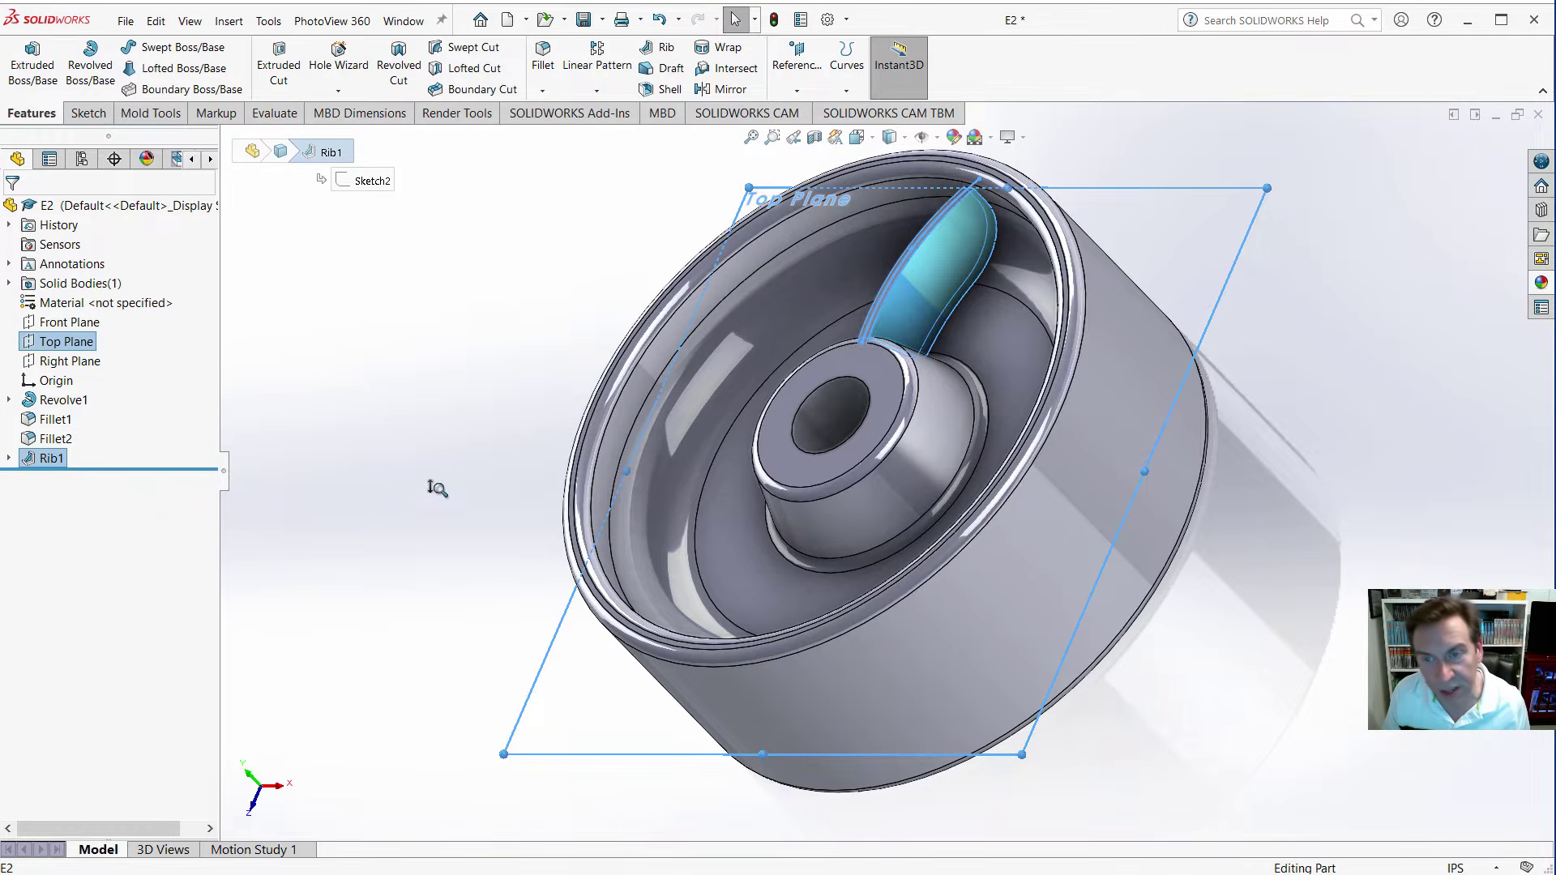
pyautogui.scroll(3, 436, 488)
pyautogui.scroll(-3, 444, 527)
pyautogui.moveTo(444, 527); pyautogui.dragTo(596, 525, button='middle')
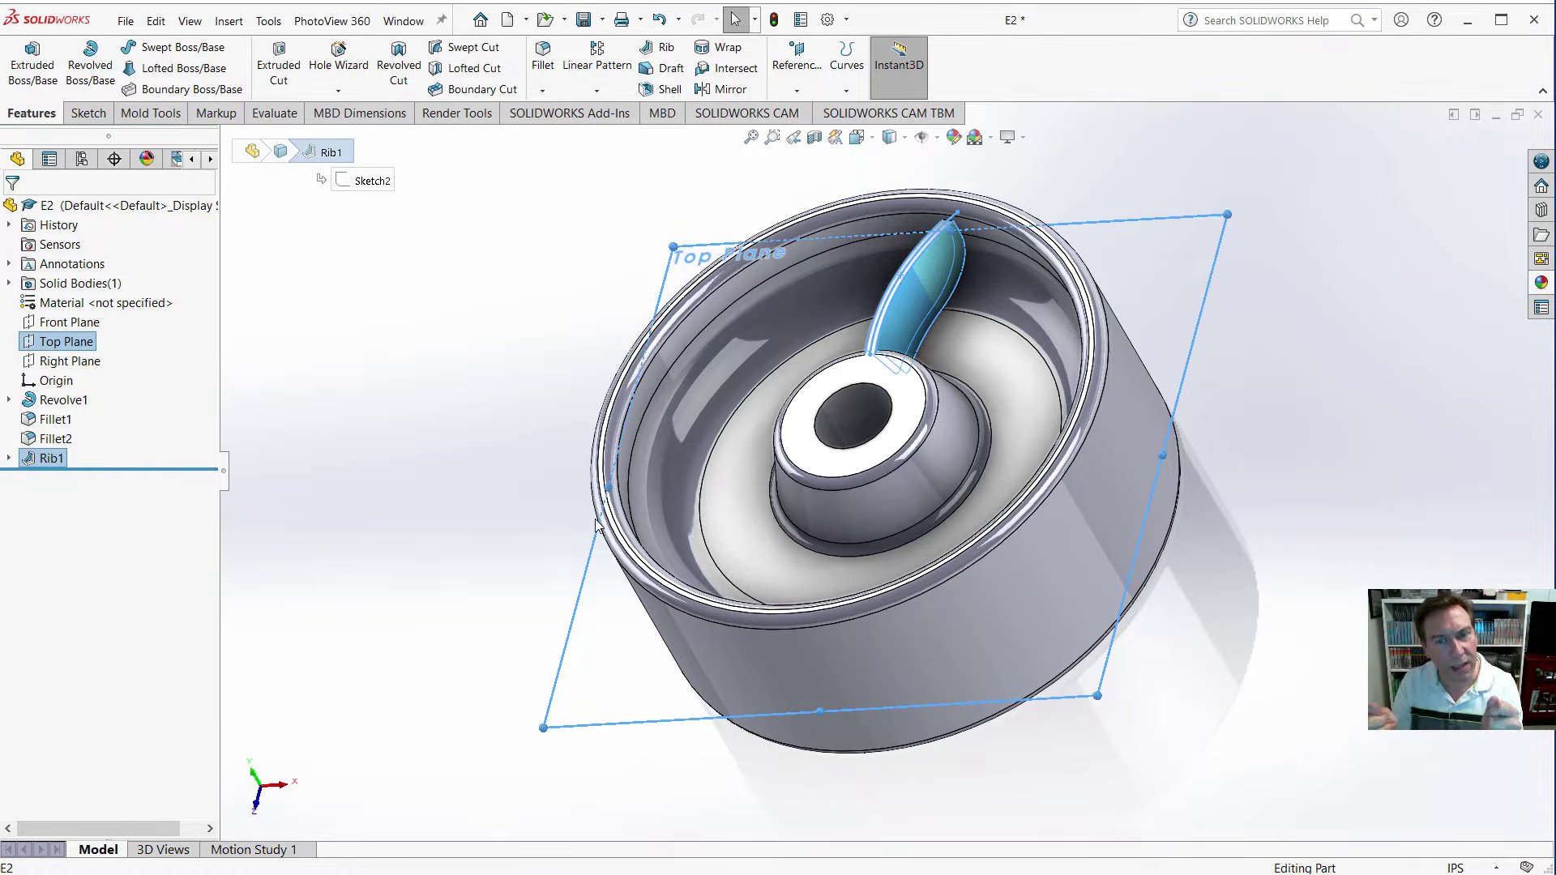
pyautogui.click(727, 88)
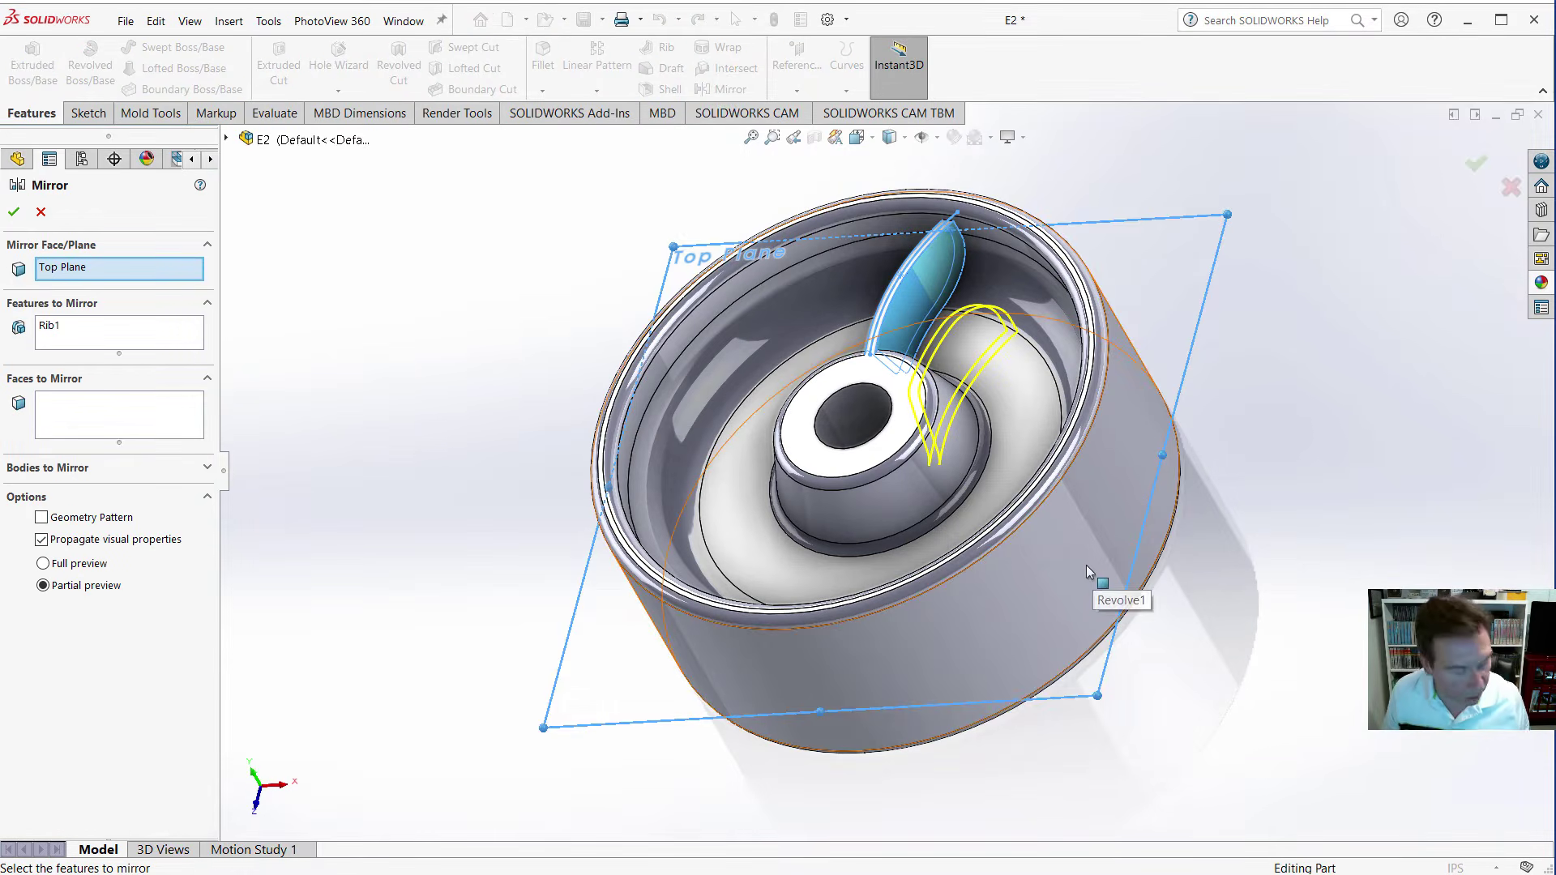
pyautogui.scroll(-5, 1086, 566)
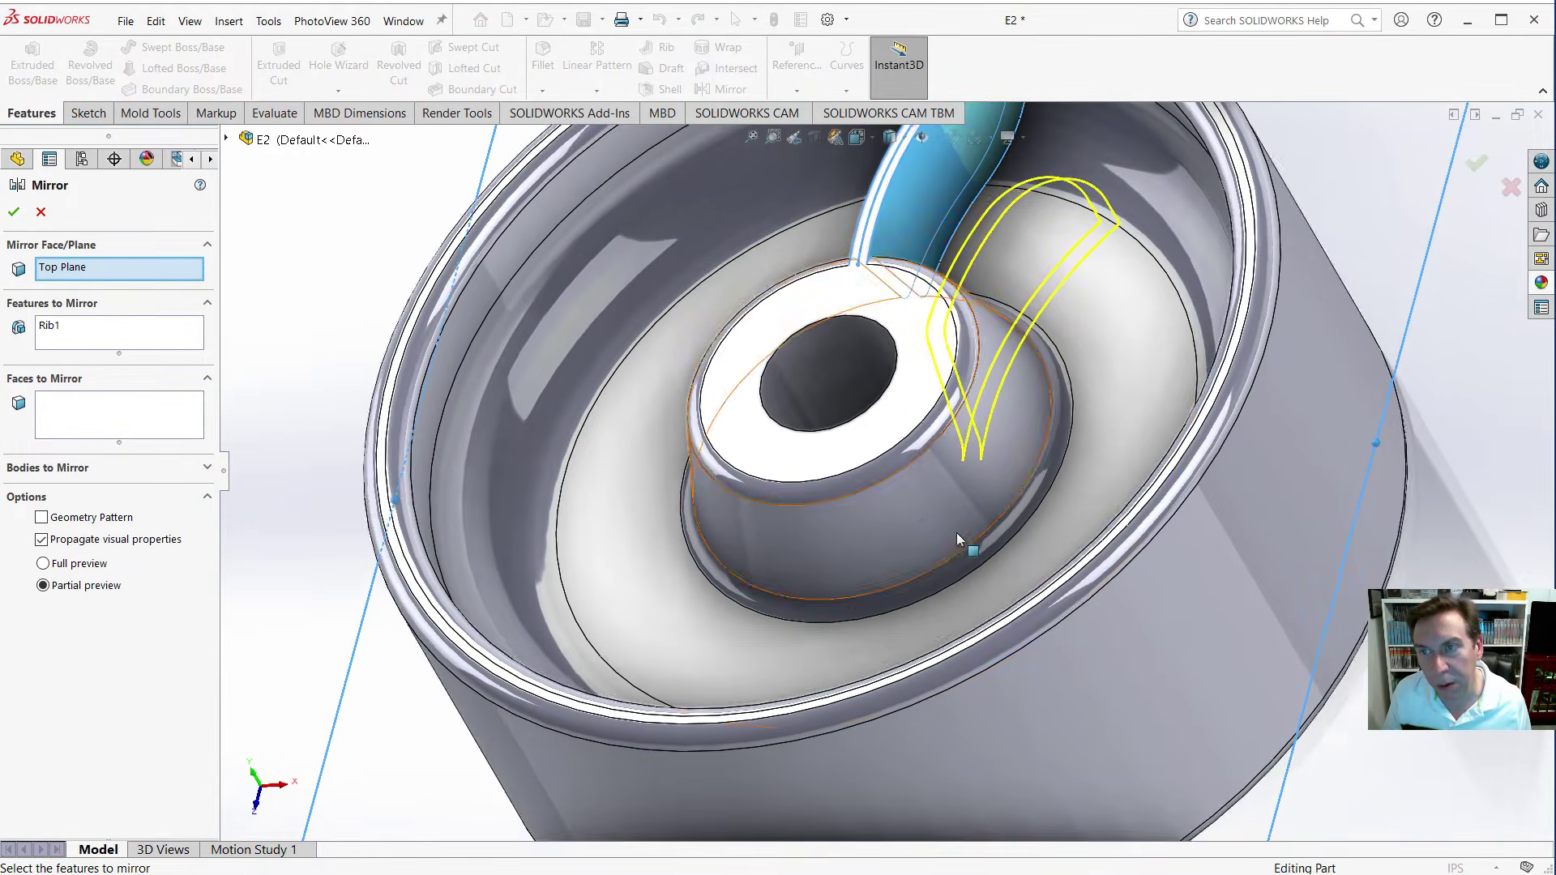
pyautogui.moveTo(956, 539); pyautogui.dragTo(1362, 511, button='middle')
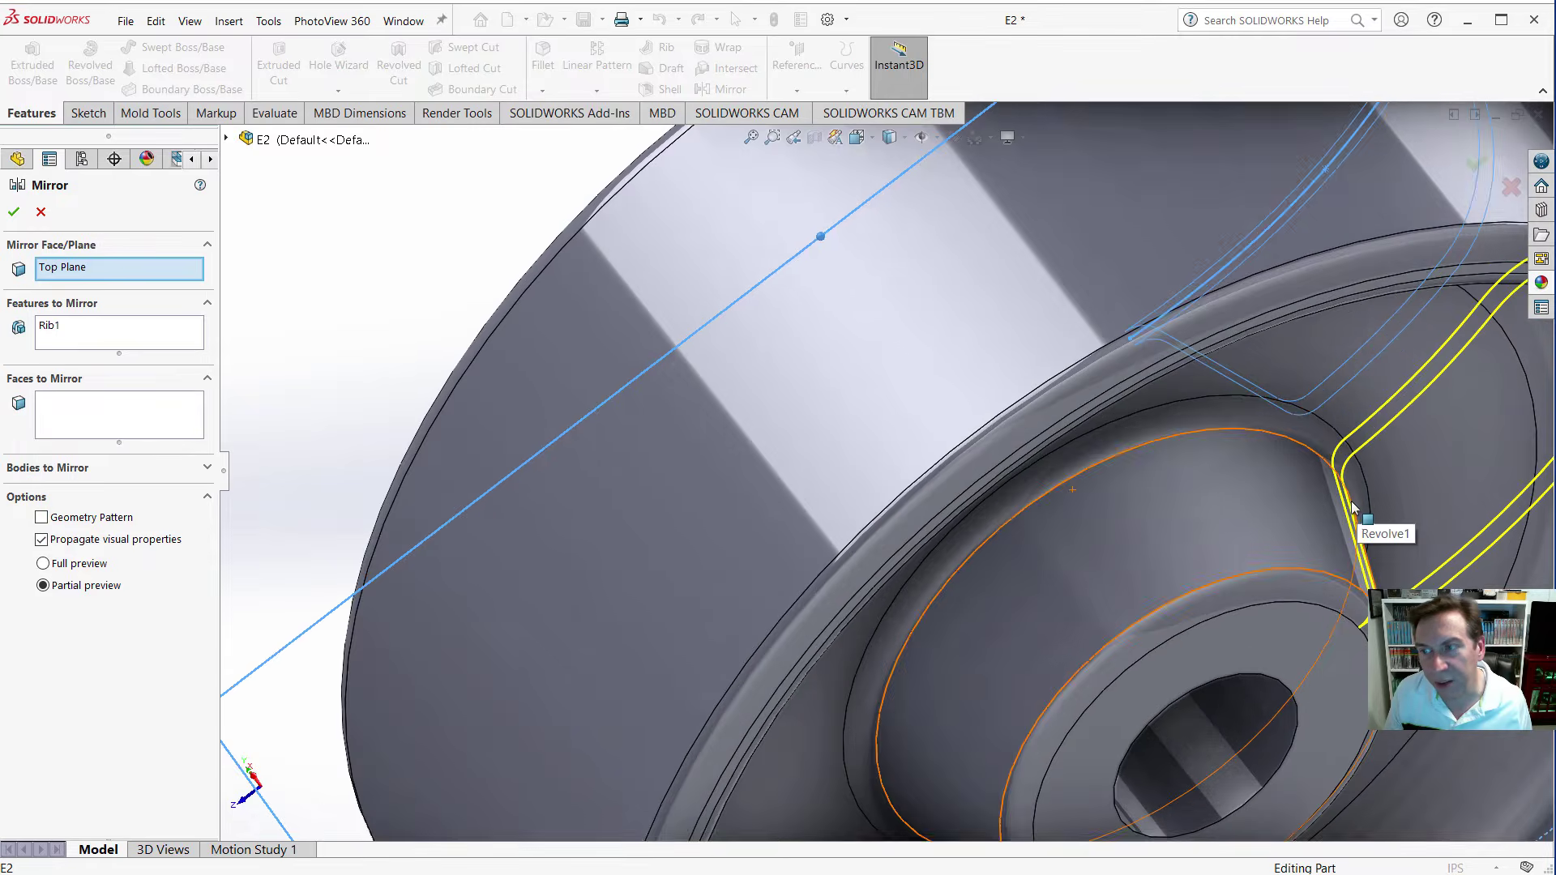
pyautogui.press('f')
pyautogui.click(13, 214)
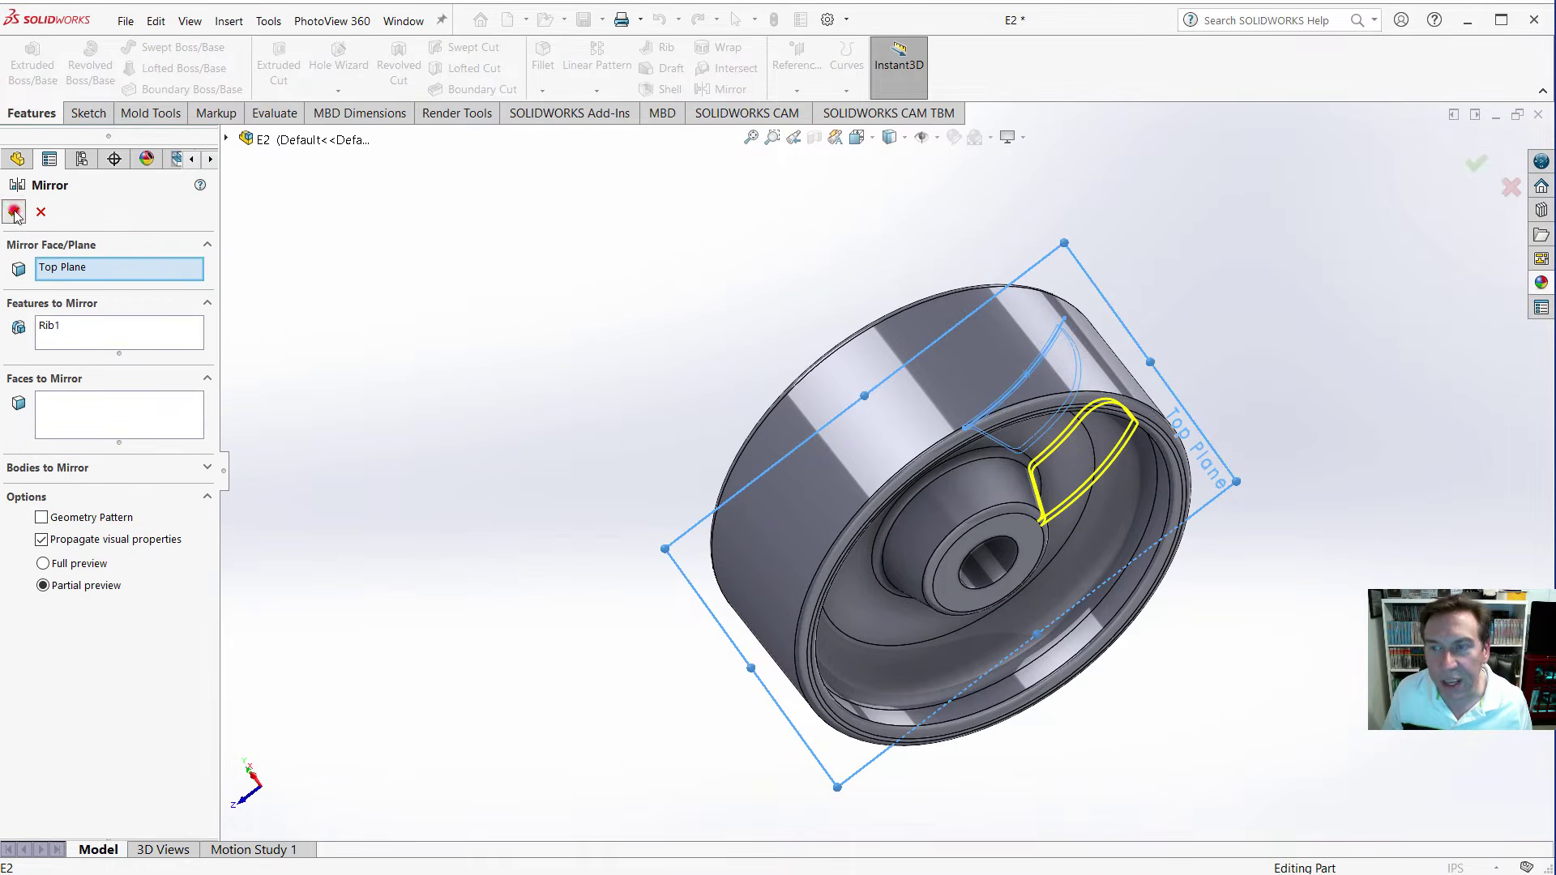
# Circular-pattern the rib and its mirror around the outer cylindrical face with 15 equally spaced instances over 360 degrees.
pyautogui.moveTo(787, 503); pyautogui.dragTo(896, 542, button='middle')
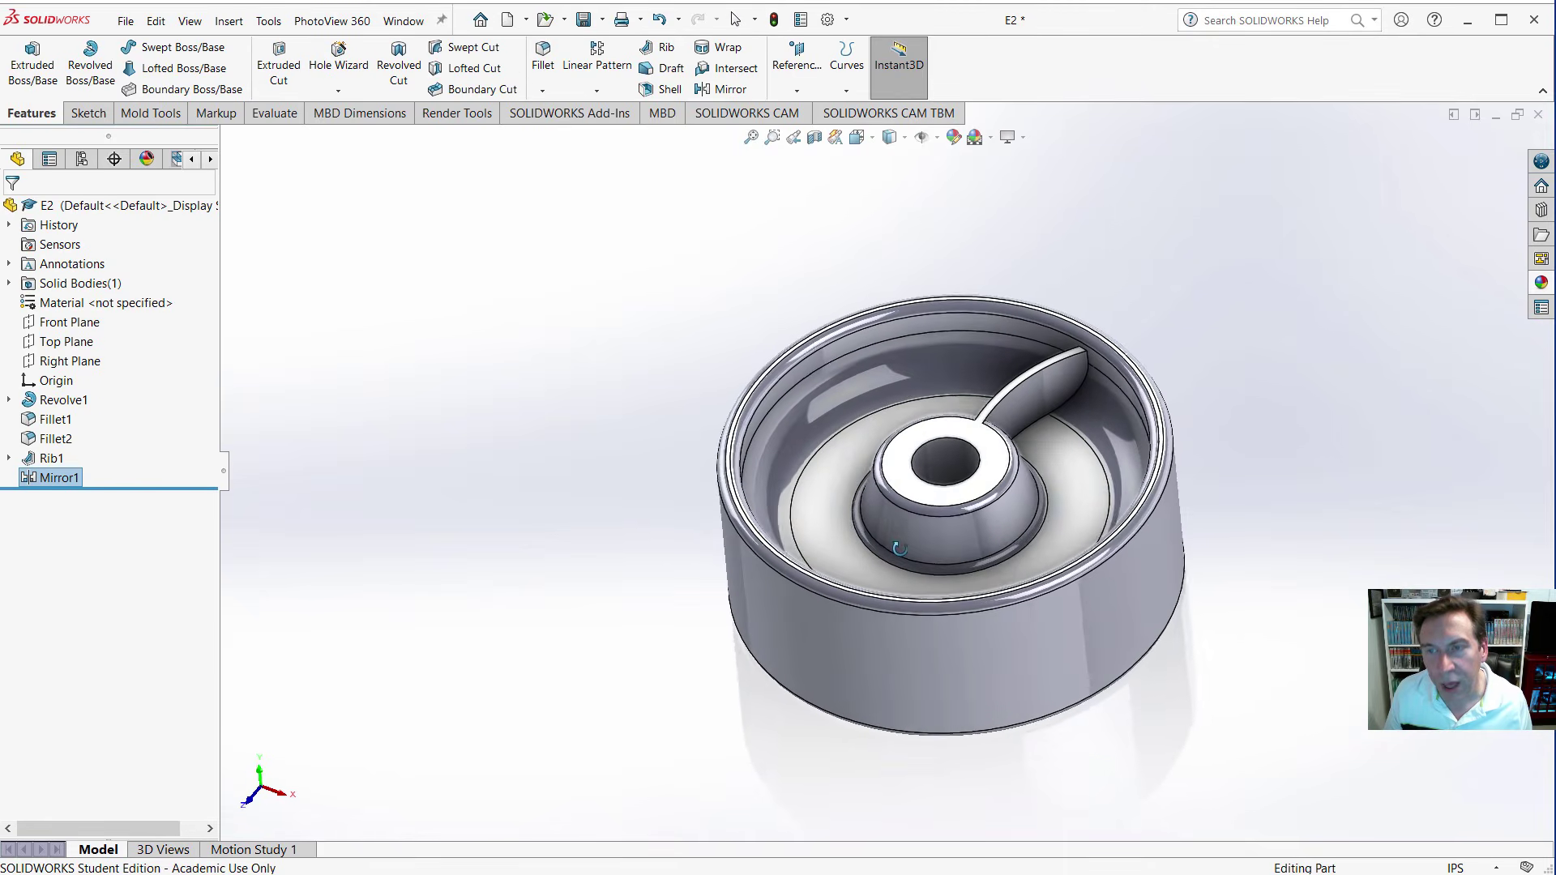
pyautogui.scroll(2, 884, 527)
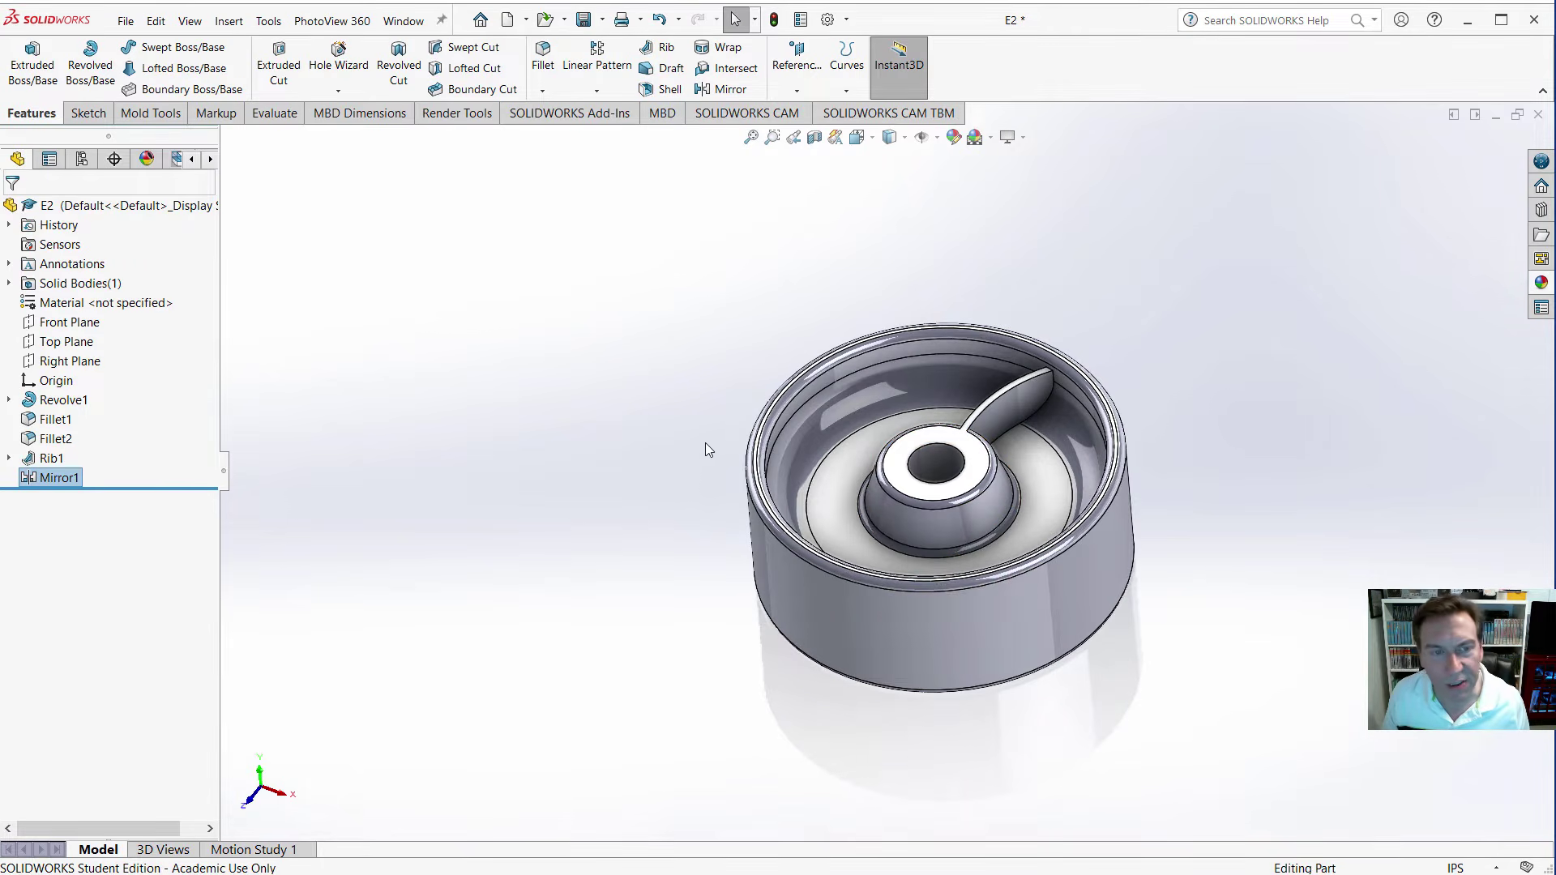
pyautogui.keyDown('ctrl'); pyautogui.click(50, 459); pyautogui.keyUp('ctrl')
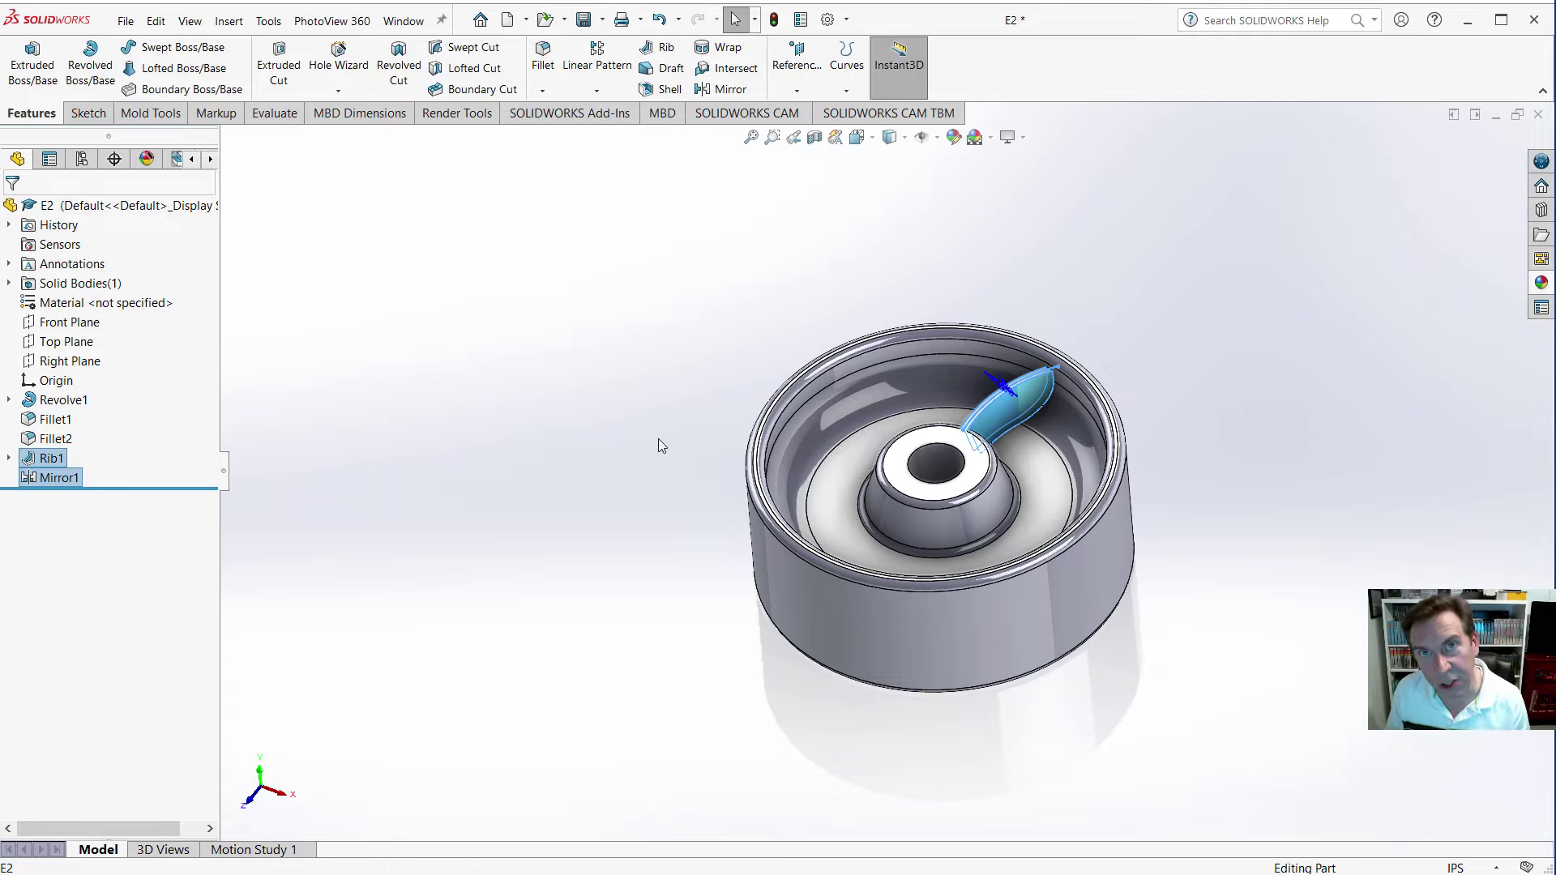
pyautogui.click(596, 91)
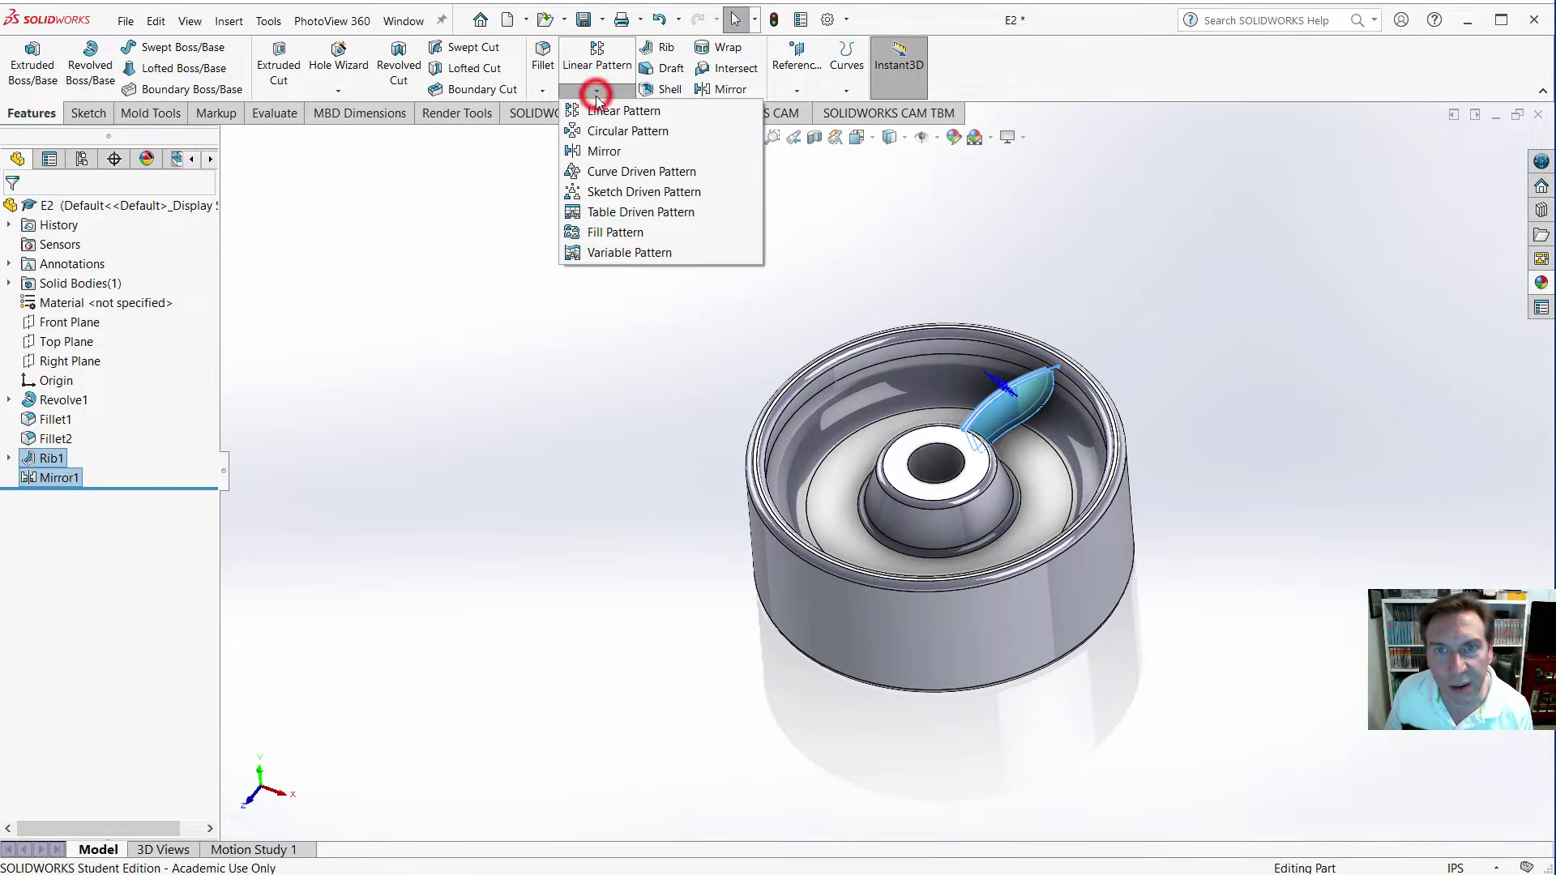
pyautogui.click(616, 131)
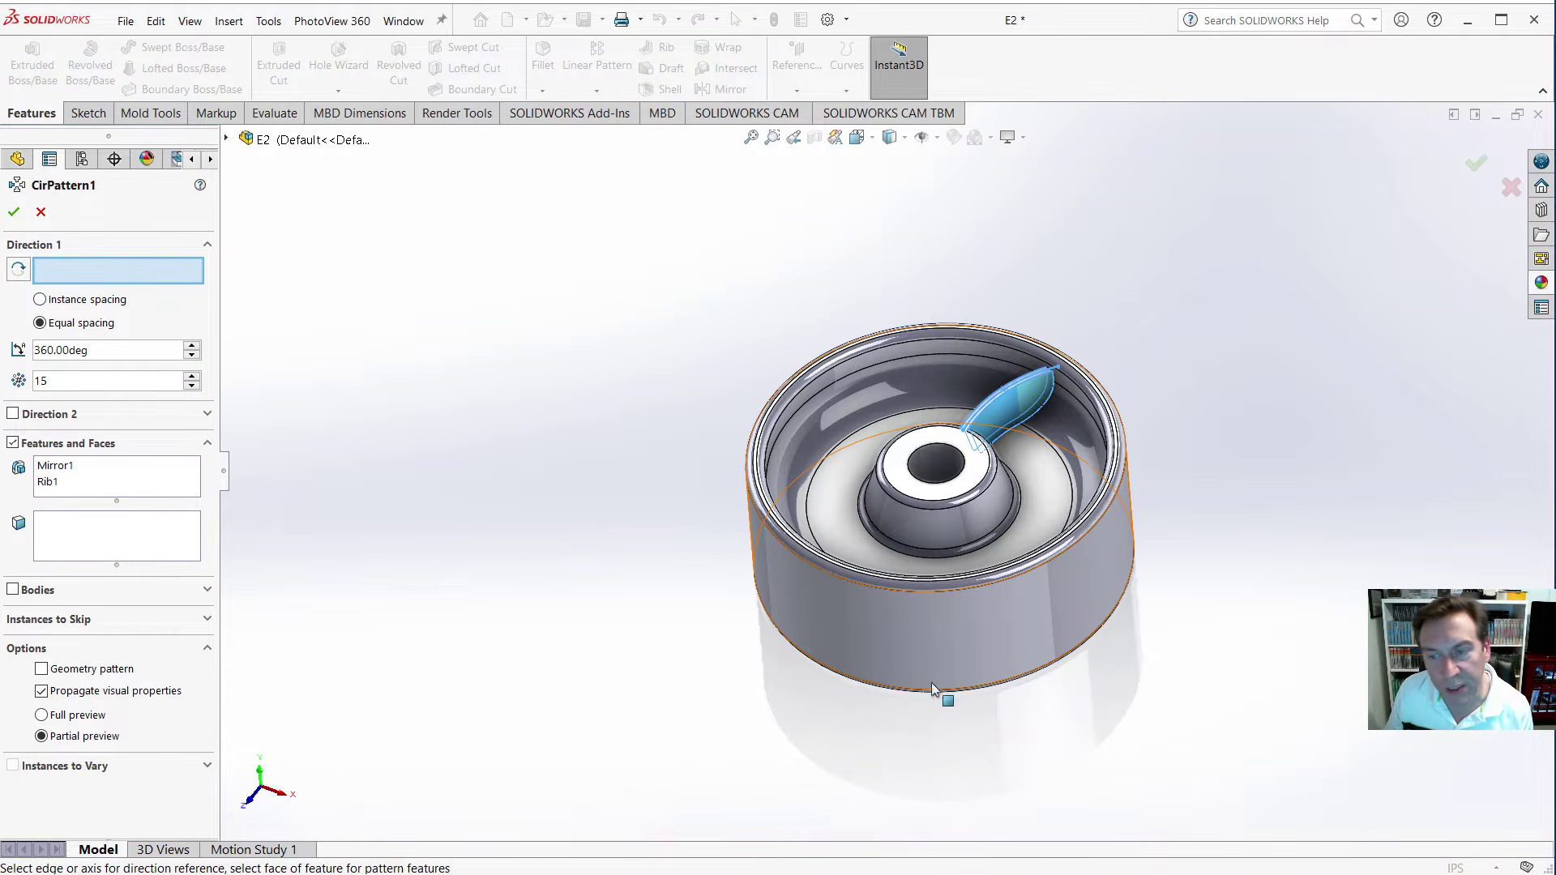
pyautogui.click(956, 635)
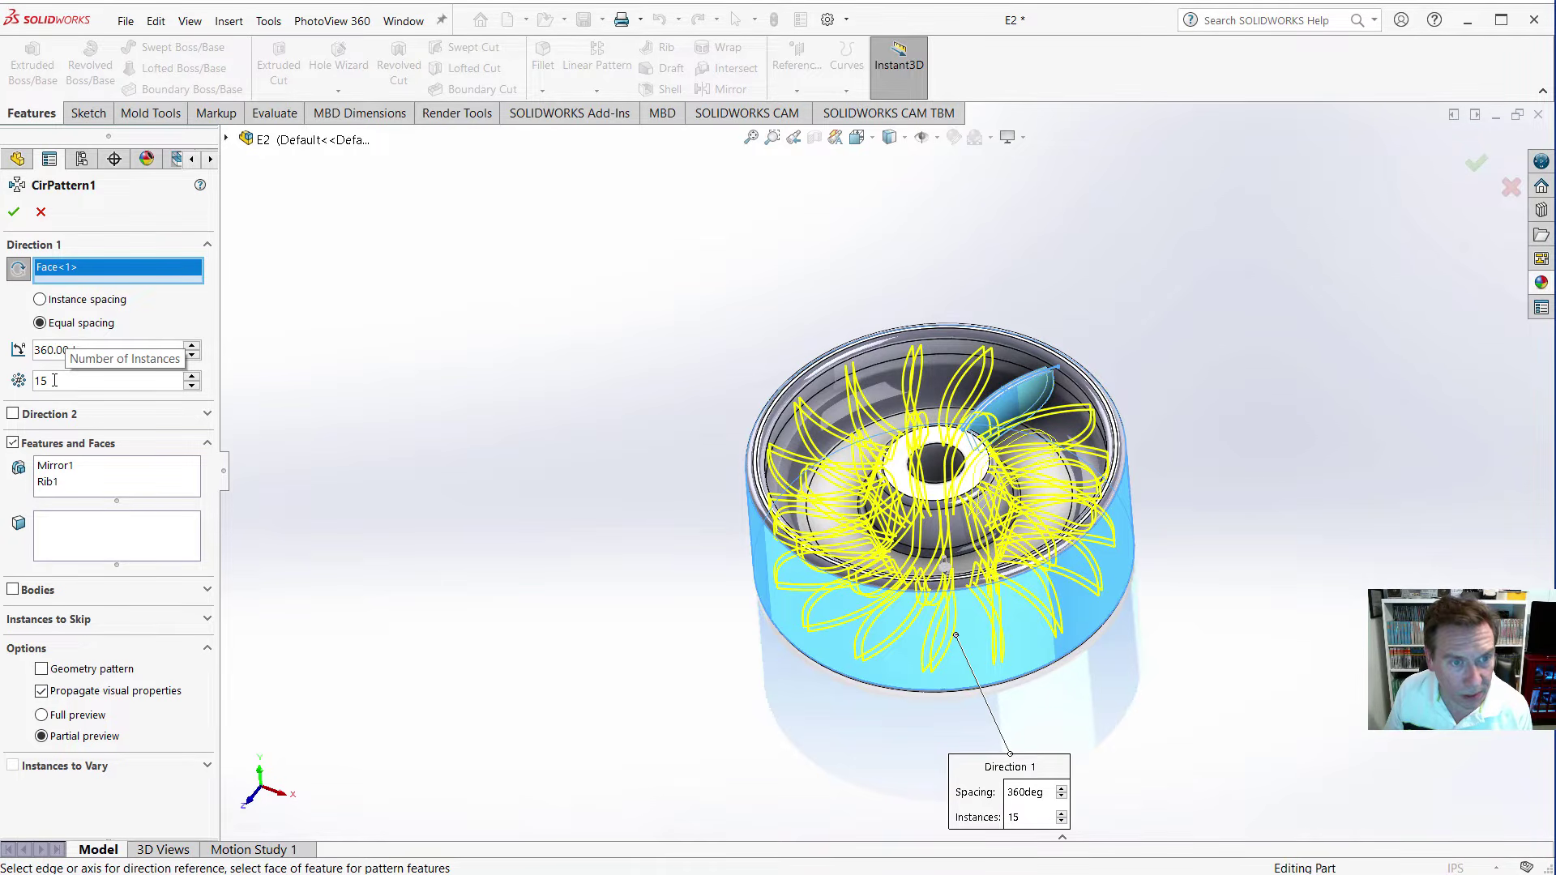
pyautogui.click(13, 214)
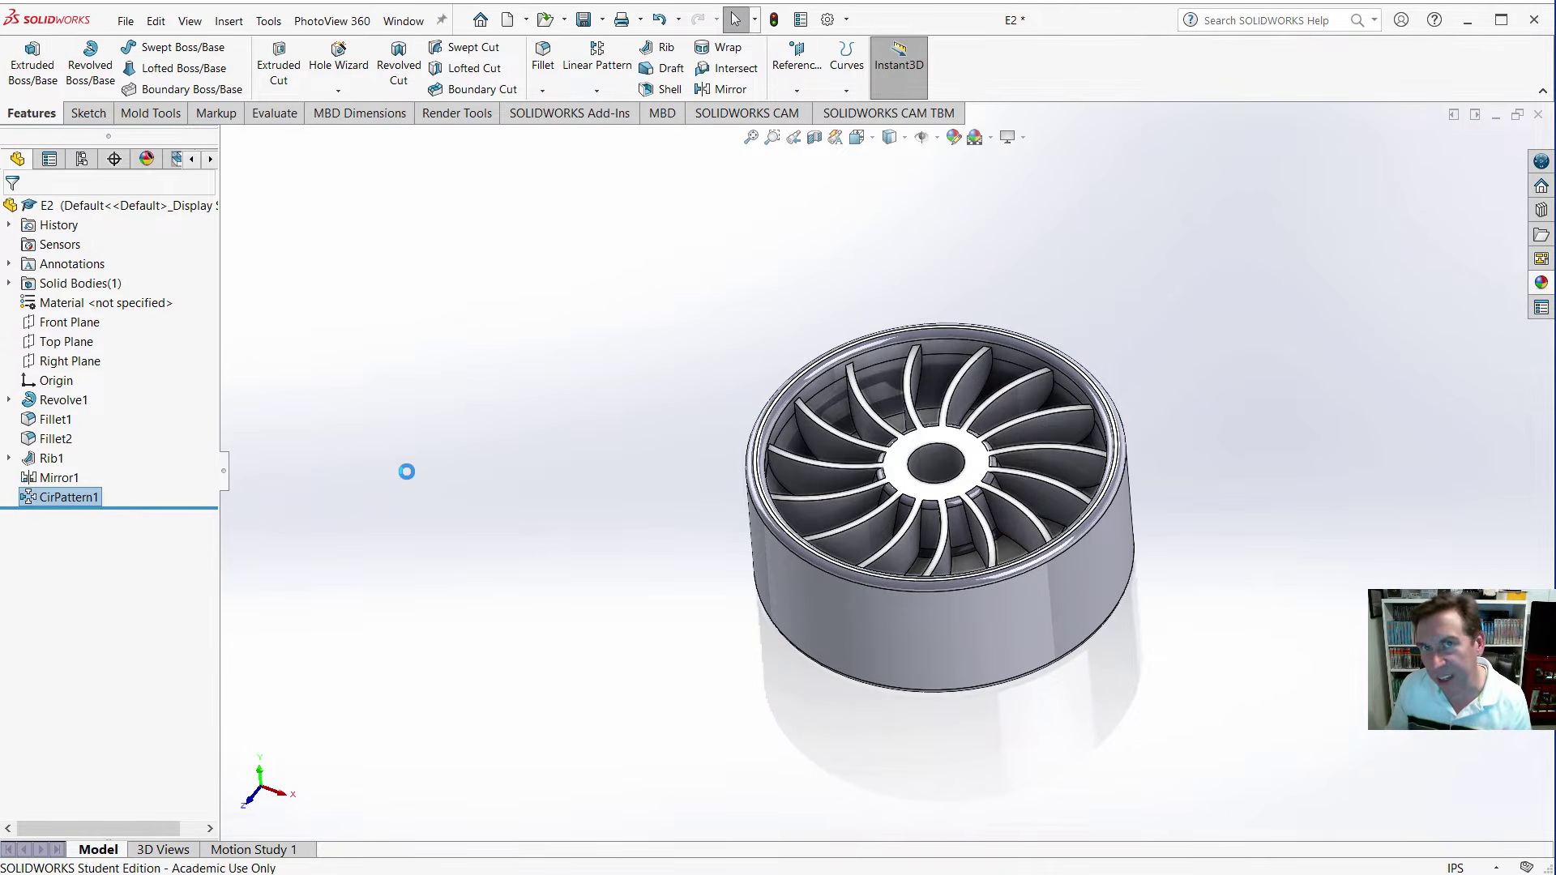
# Fillet the edges around the ribs on one side by selecting the rim's inner face with a 0.04 in radius.
pyautogui.scroll(2, 1106, 504)
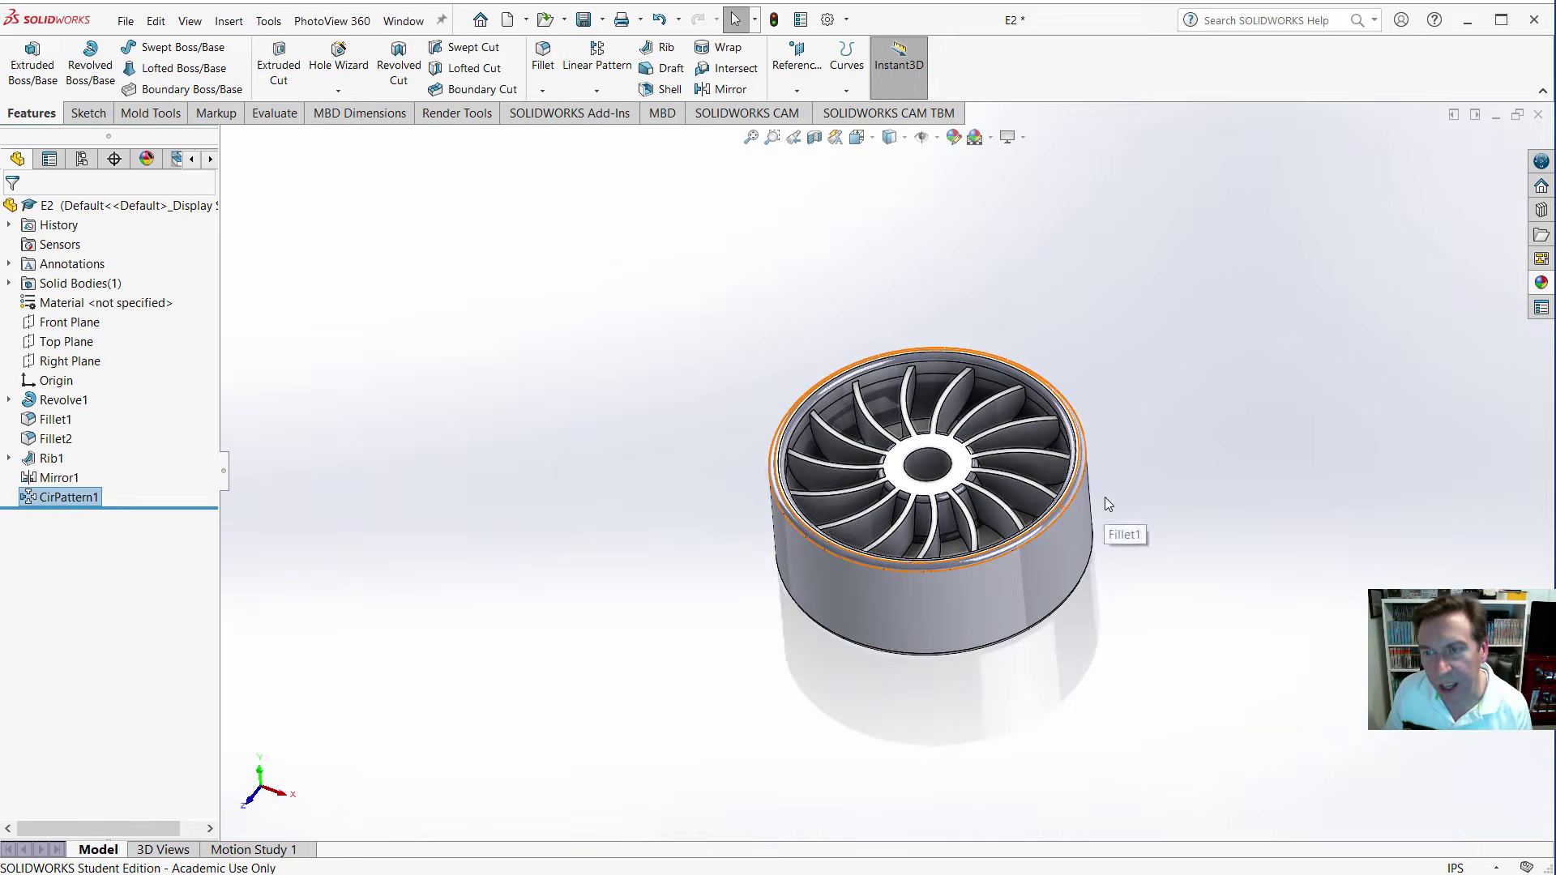
pyautogui.scroll(-4, 1105, 504)
pyautogui.moveTo(955, 491); pyautogui.dragTo(795, 474, button='middle')
pyautogui.scroll(1, 794, 474)
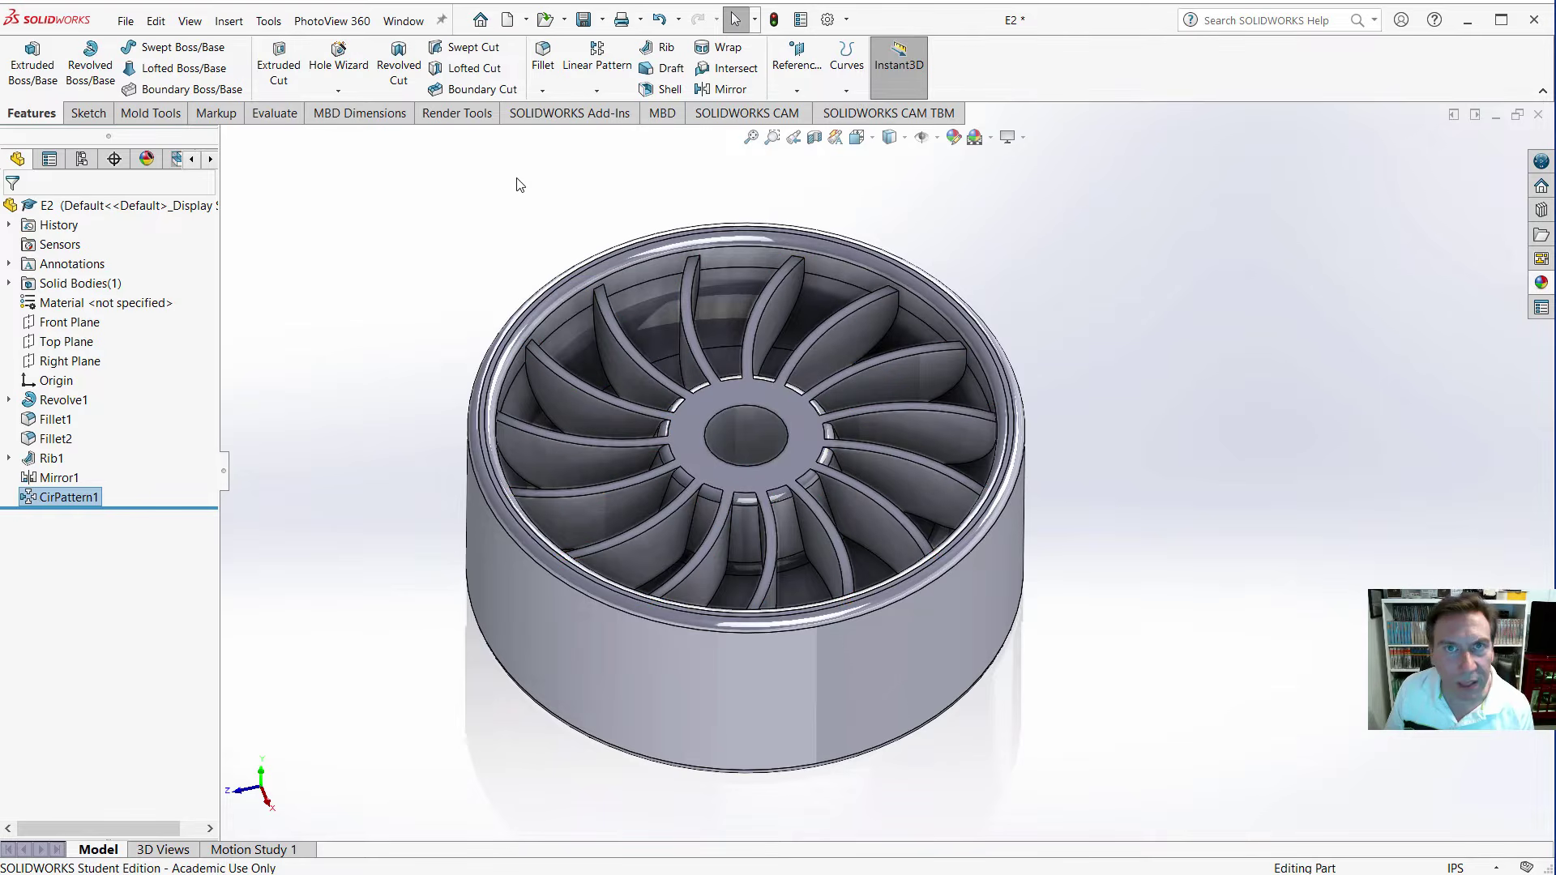
pyautogui.click(542, 55)
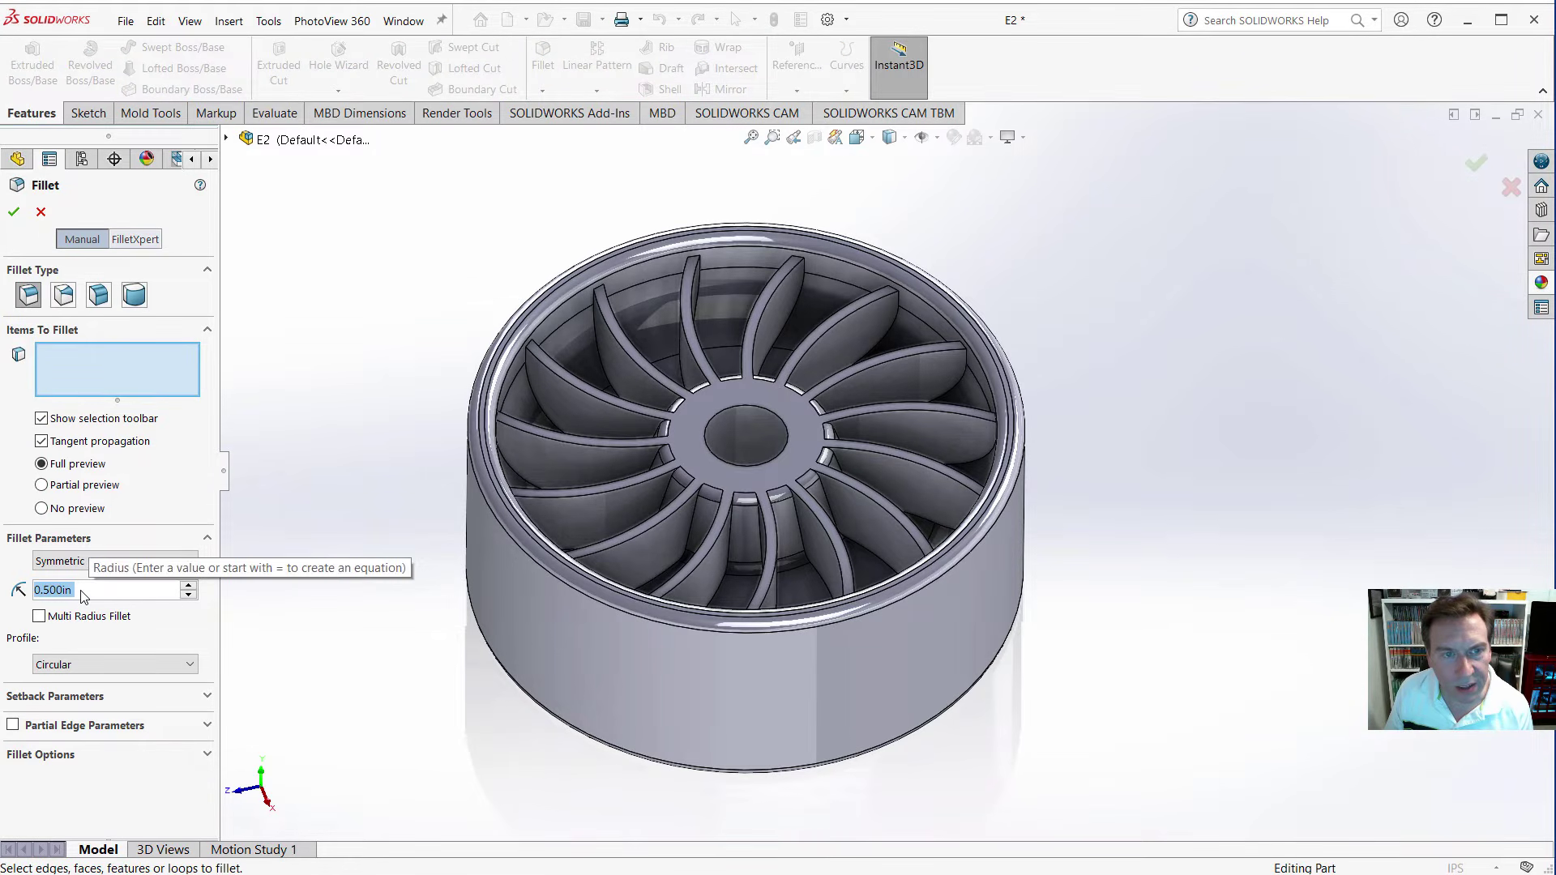
pyautogui.write('.0')
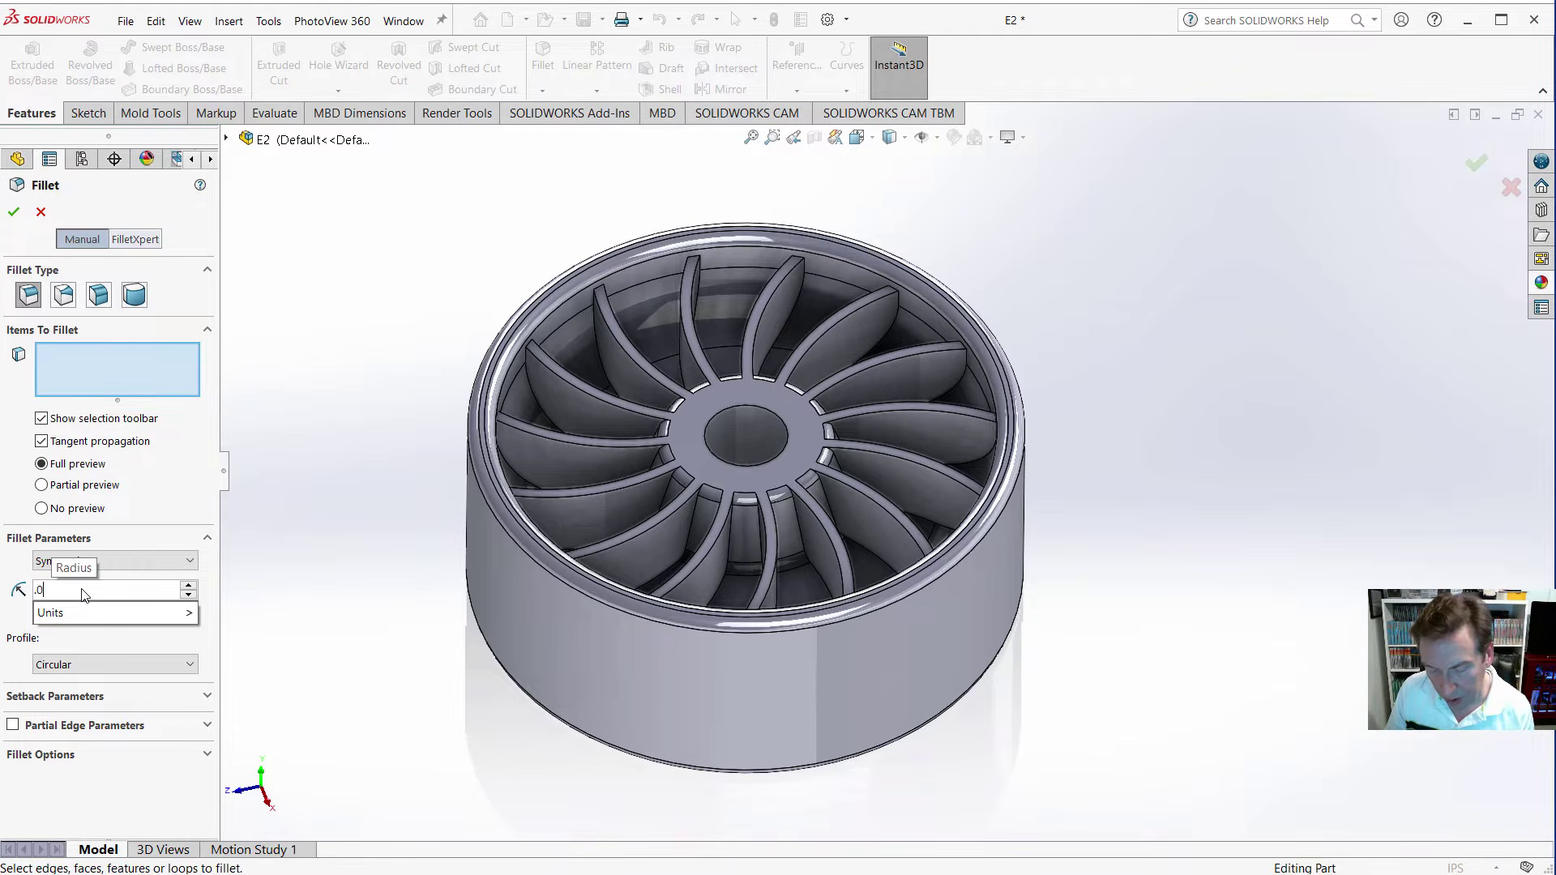
pyautogui.write('4')
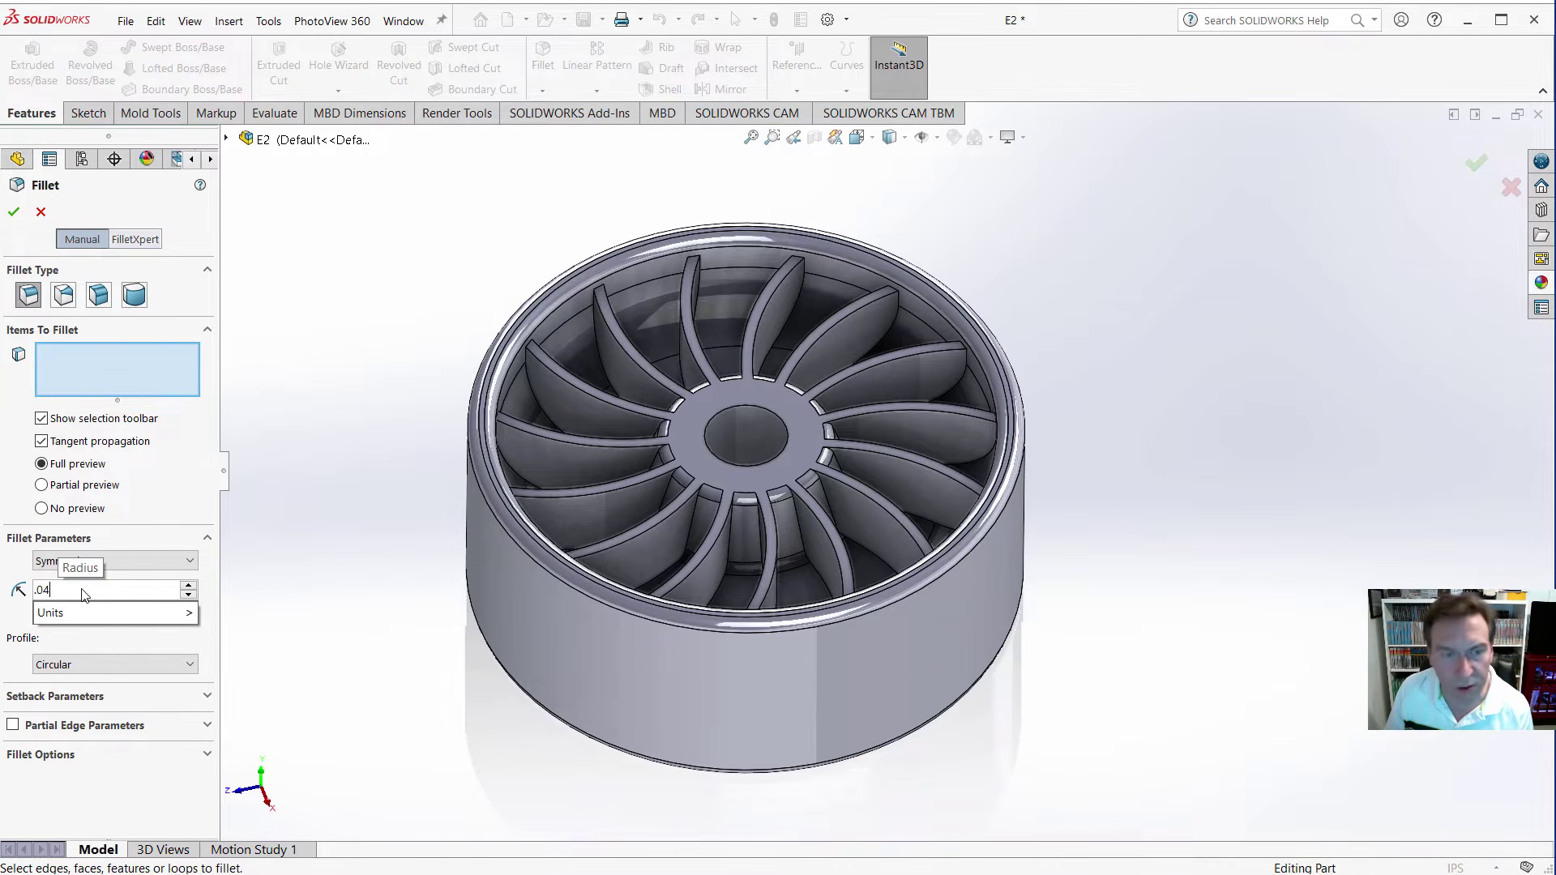
pyautogui.click(573, 306)
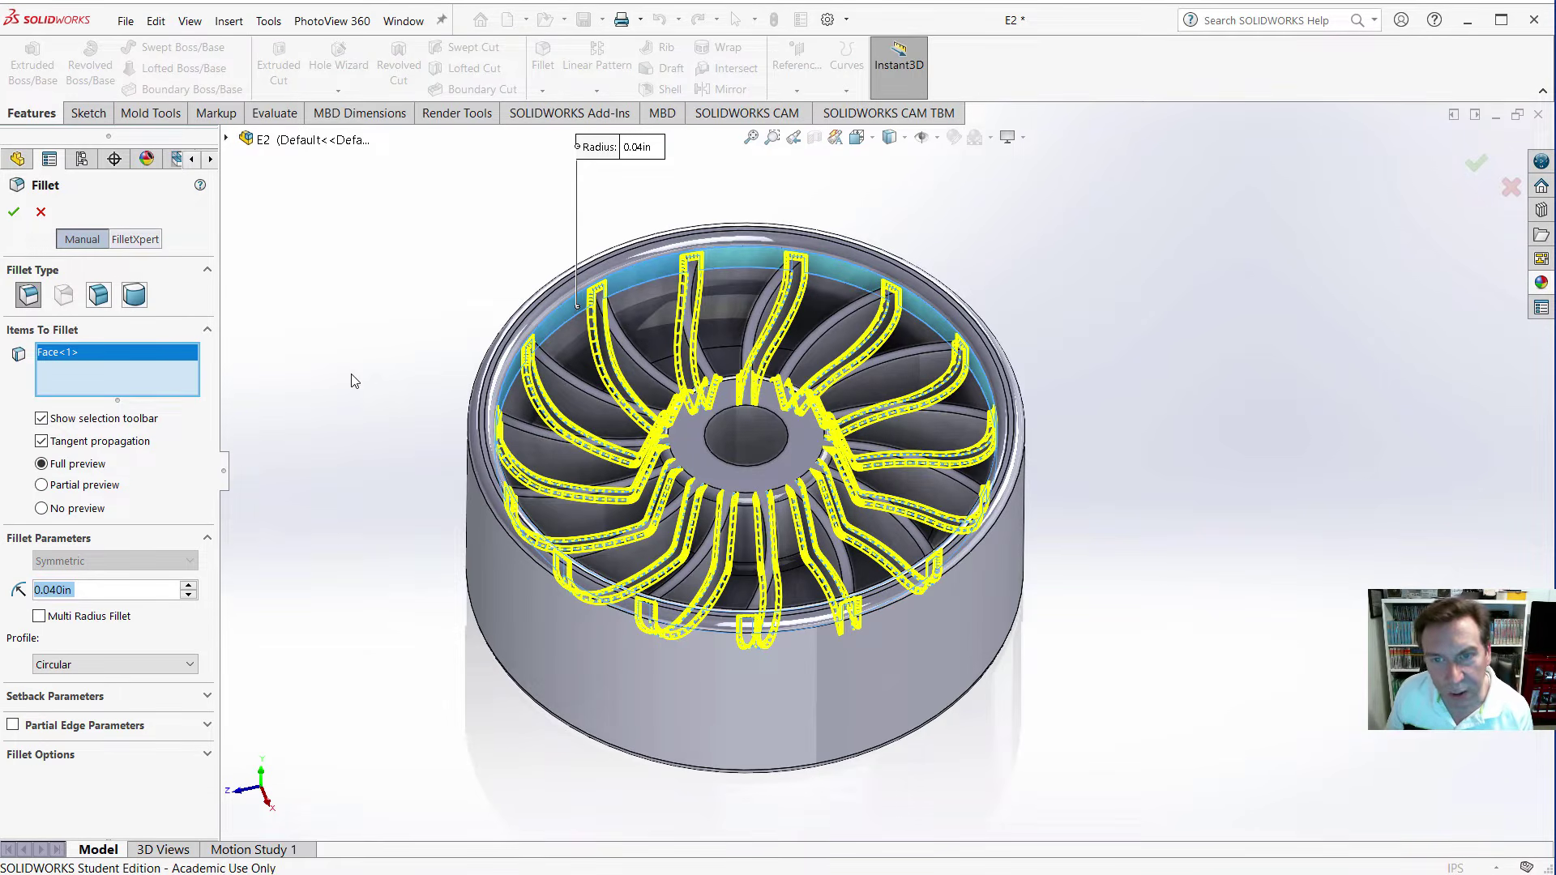
pyautogui.click(14, 212)
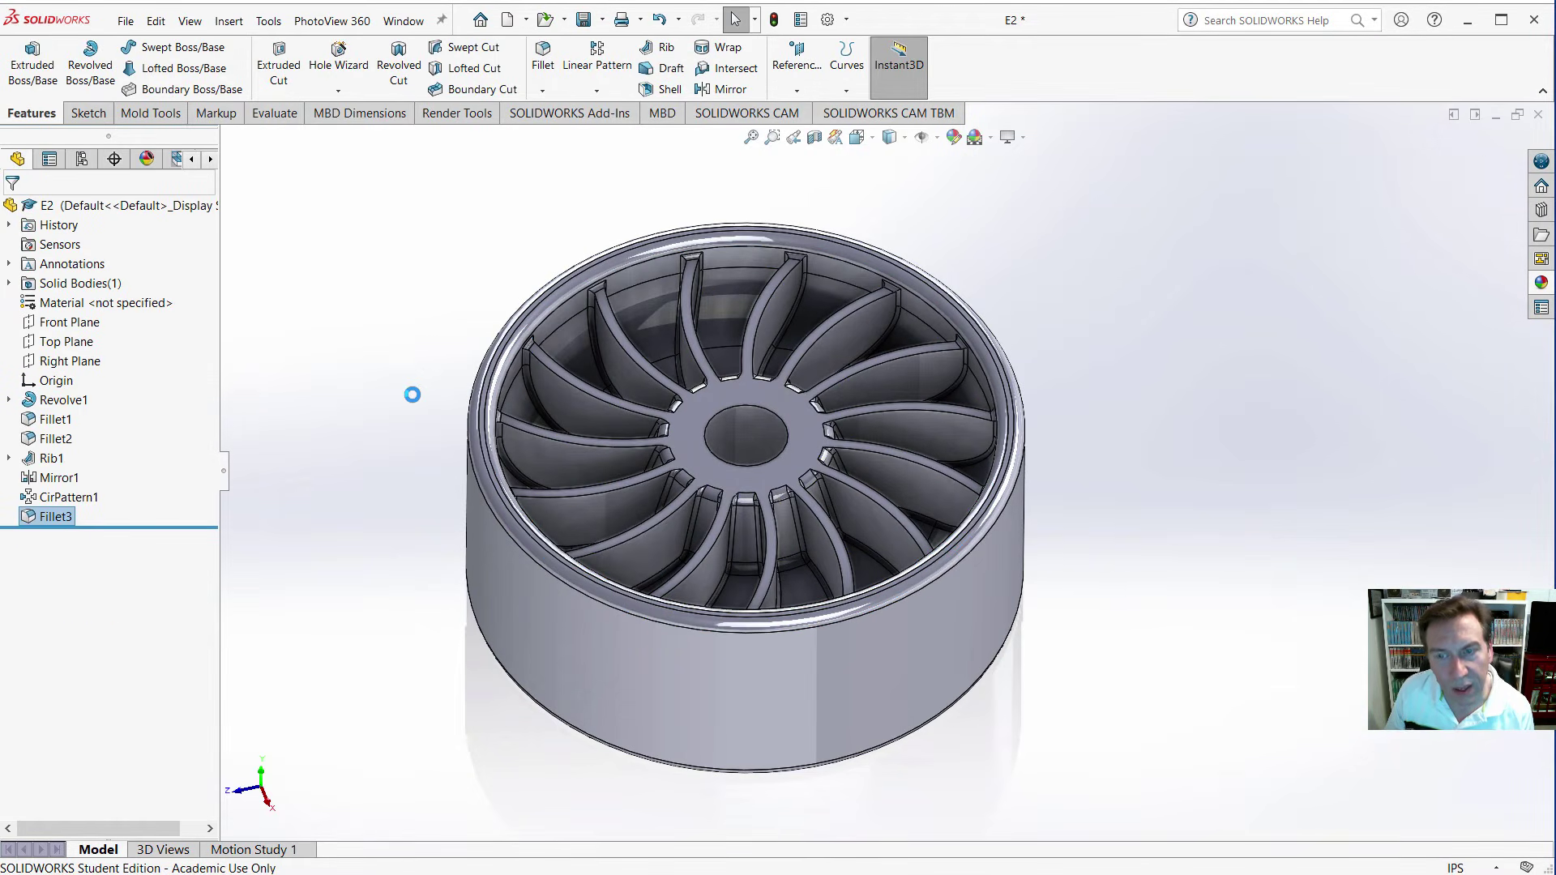
# Fillet the edges around the ribs on the wheel's opposite side through its inner rim face, with a 0.04 in radius.
pyautogui.keyDown('shift'); pyautogui.moveTo(536, 598); pyautogui.dragTo(599, 300, button='middle'); pyautogui.keyUp('shift')
pyautogui.scroll(3, 1005, 622)
pyautogui.scroll(-1, 782, 710)
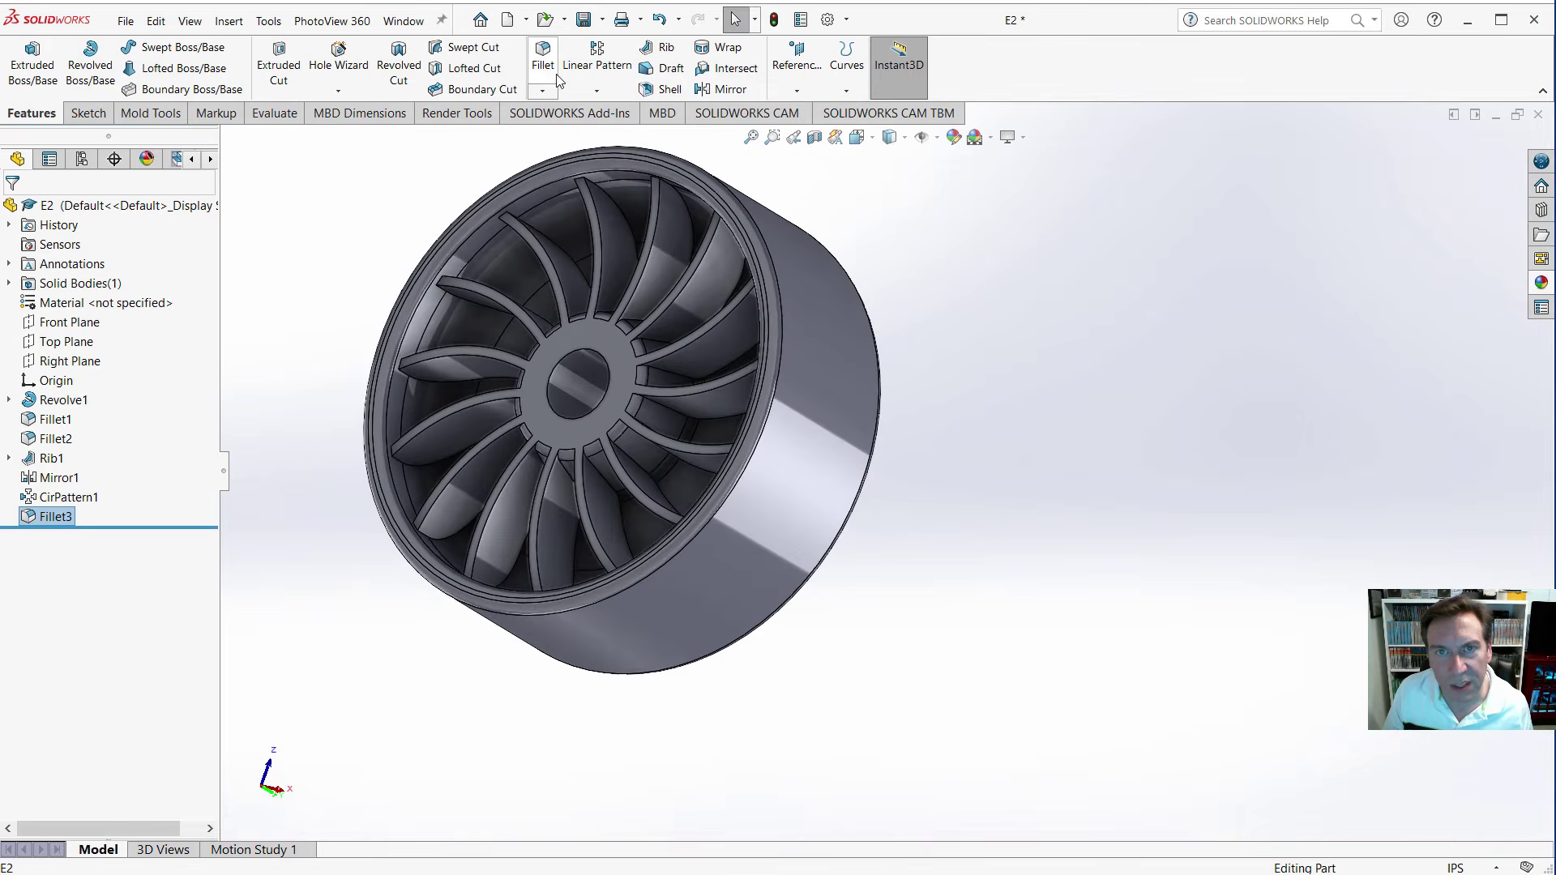
pyautogui.click(536, 55)
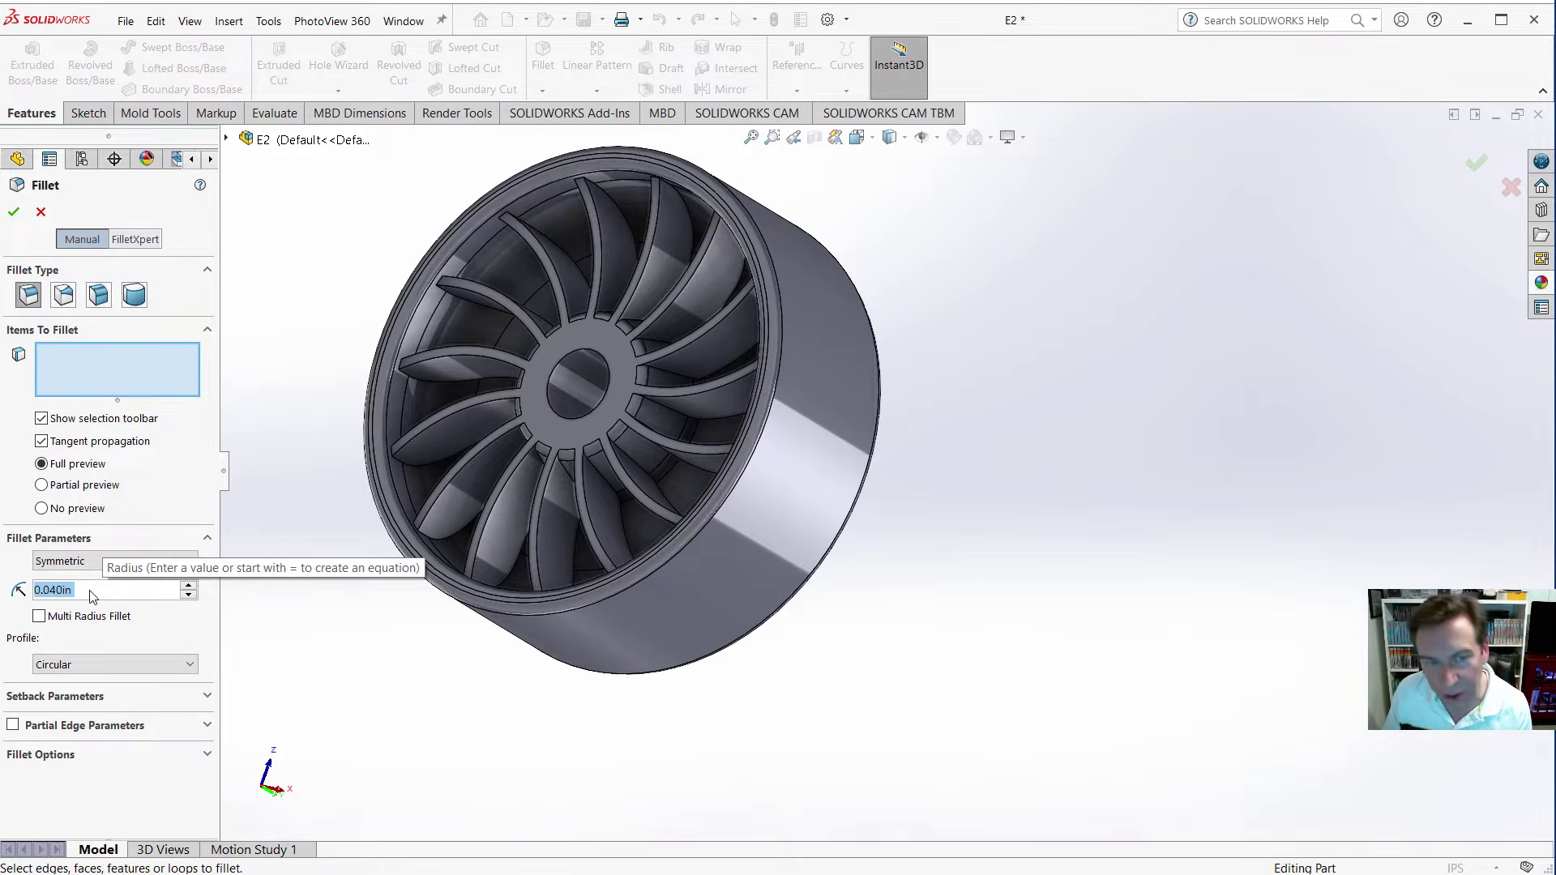
pyautogui.click(475, 246)
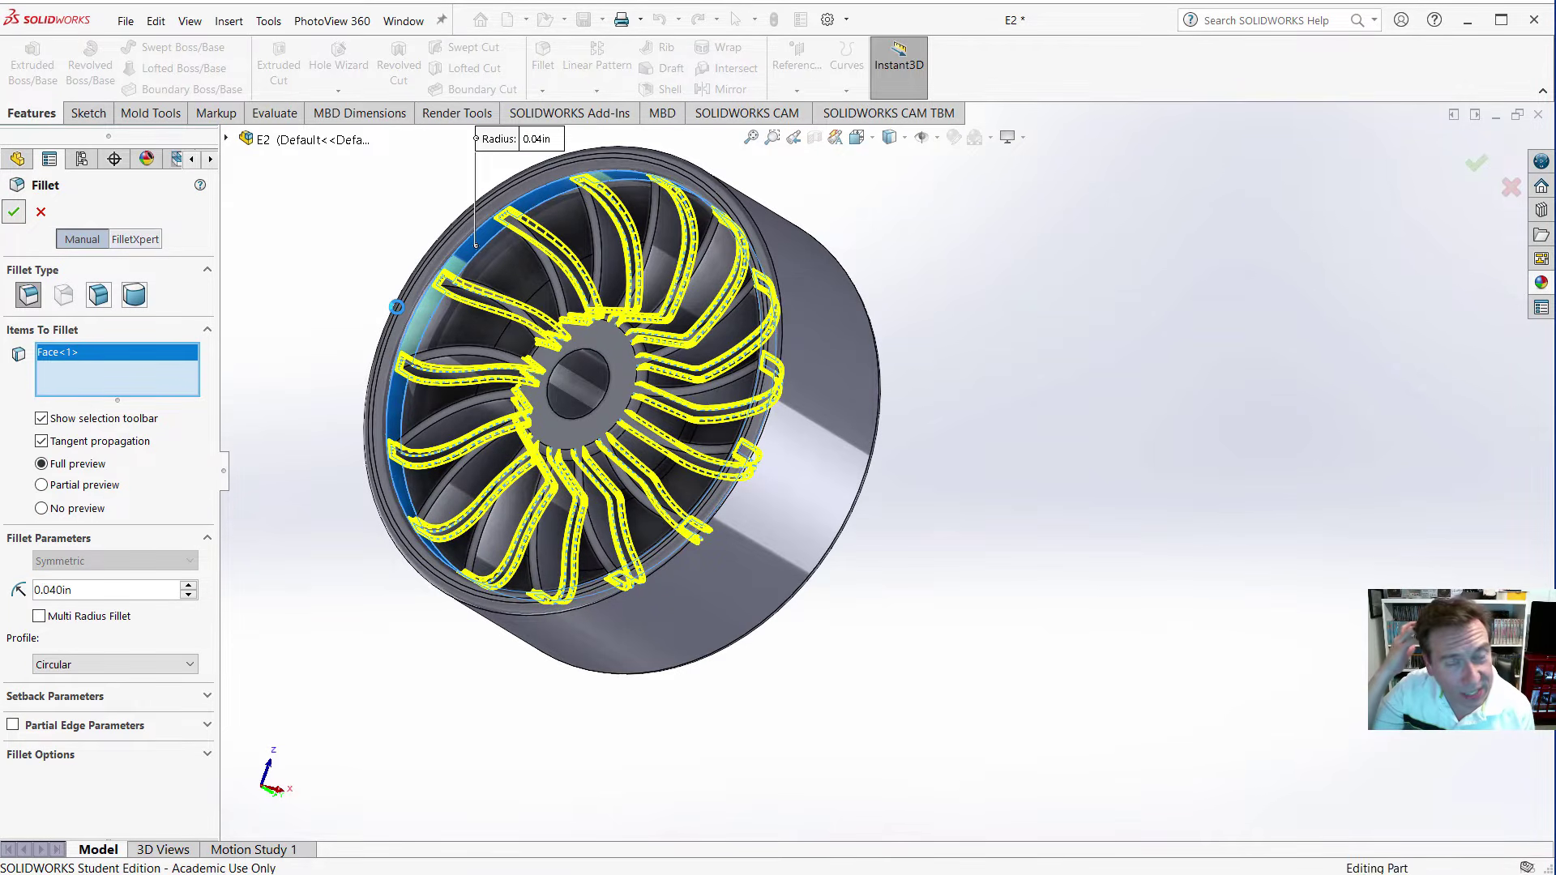
pyautogui.press('Return')
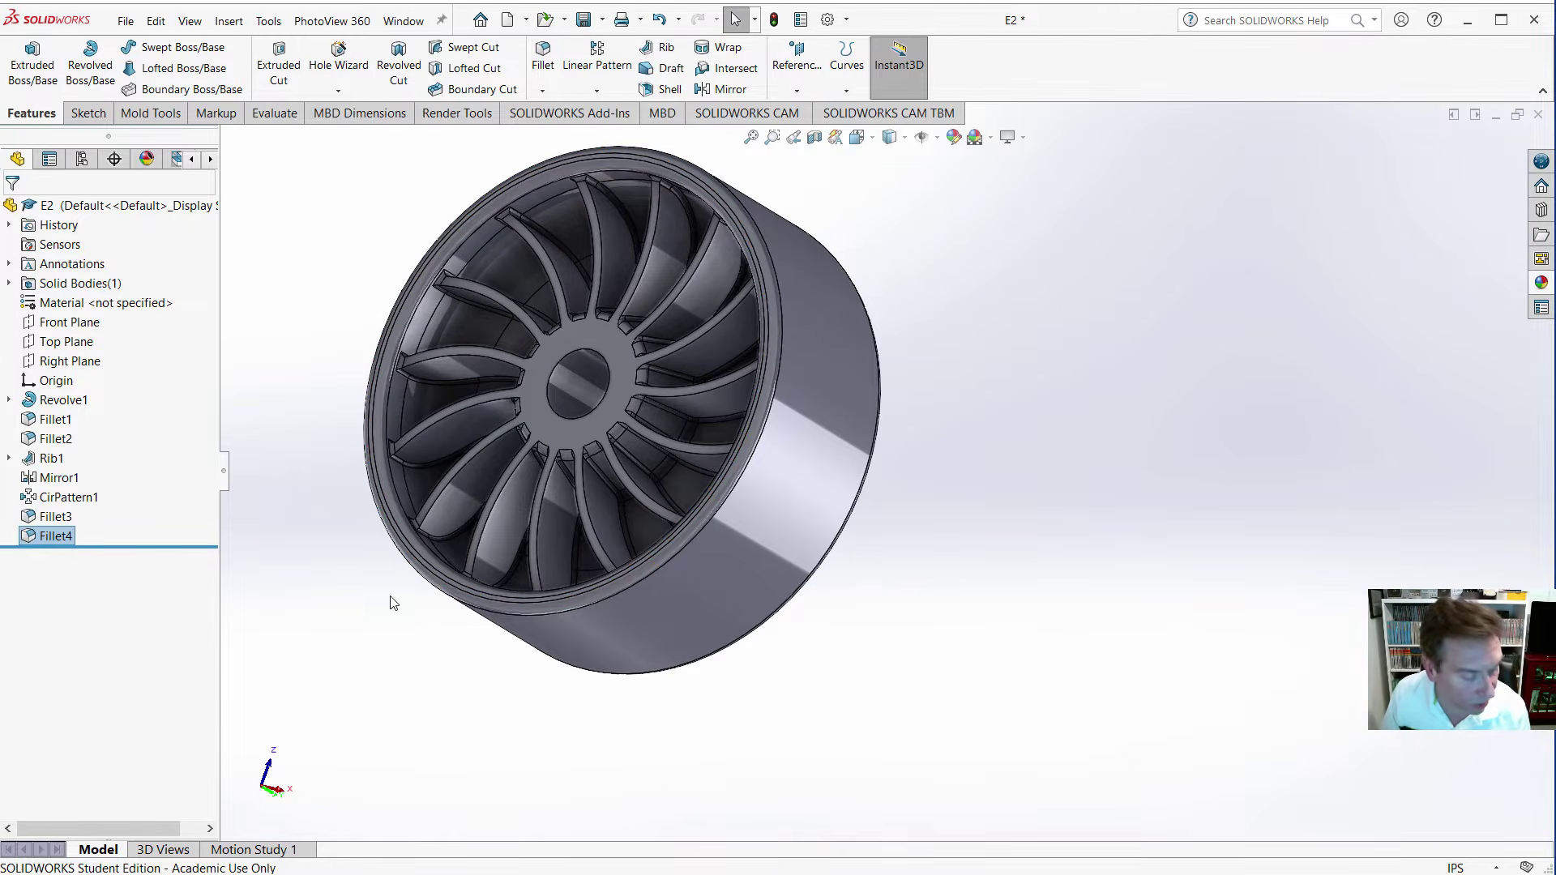
# Fillet all edges of the flat hub and rib end face on this side with a 0.03 in radius.
pyautogui.moveTo(408, 597); pyautogui.dragTo(681, 560, button='middle')
pyautogui.scroll(2, 679, 559)
pyautogui.scroll(-3, 747, 339)
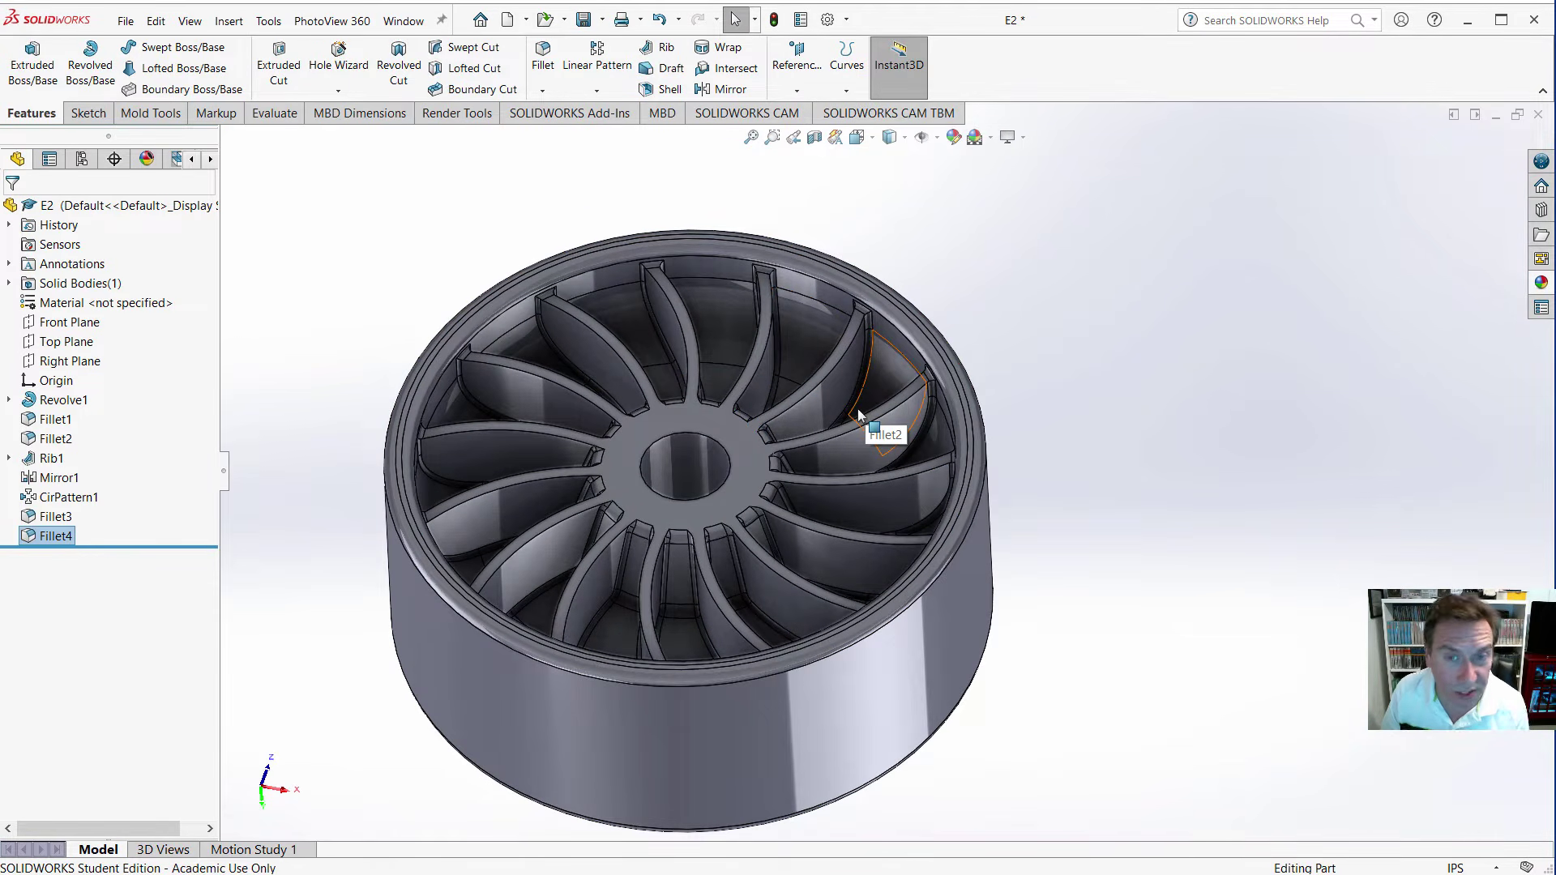
pyautogui.click(542, 61)
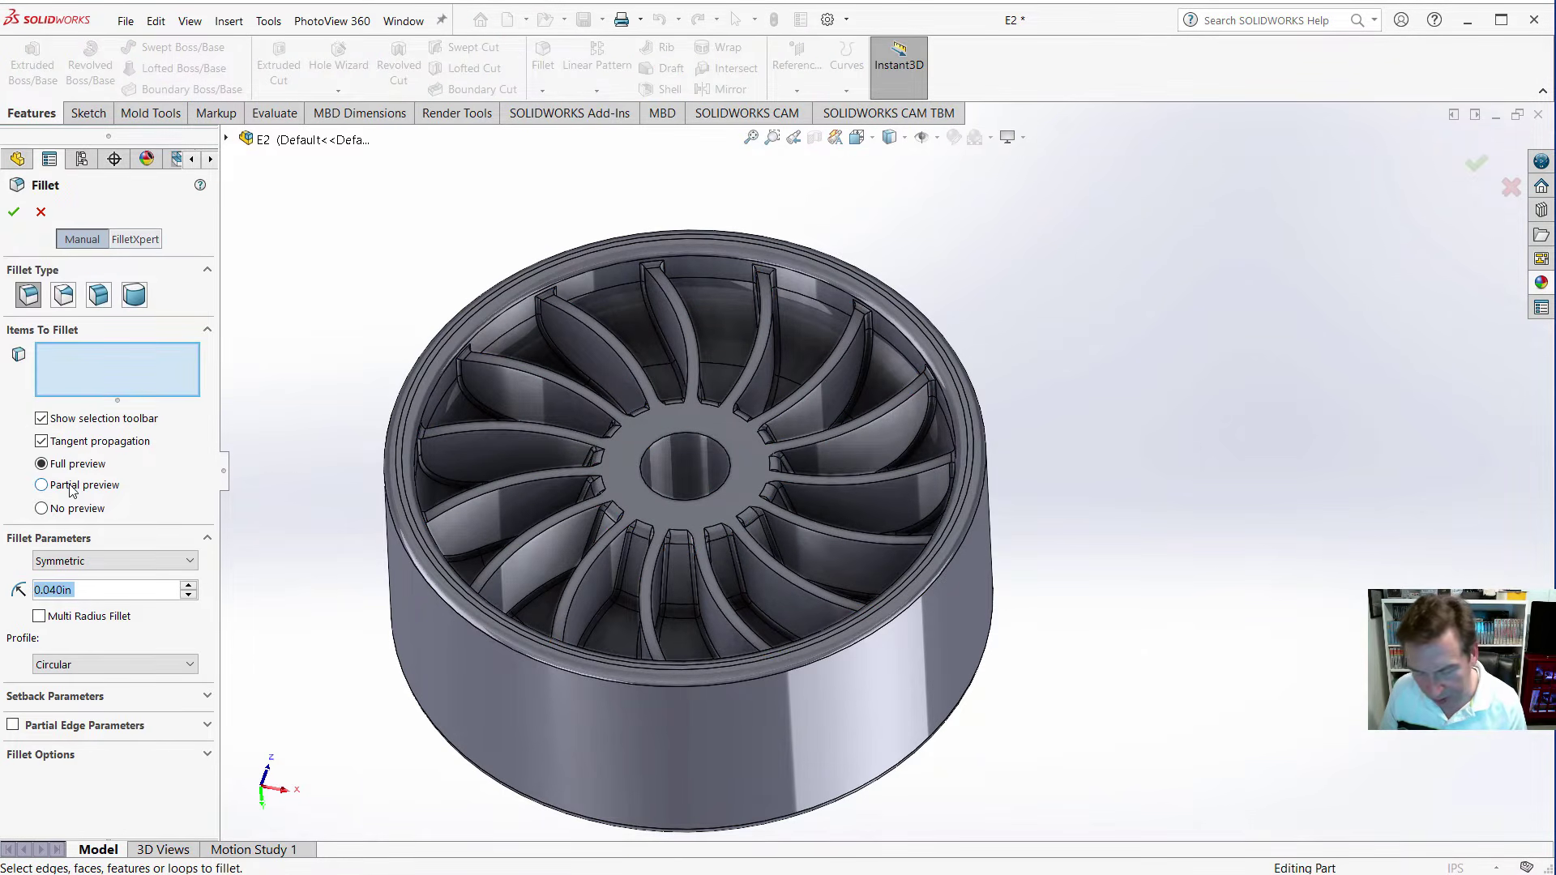
pyautogui.write('.036')
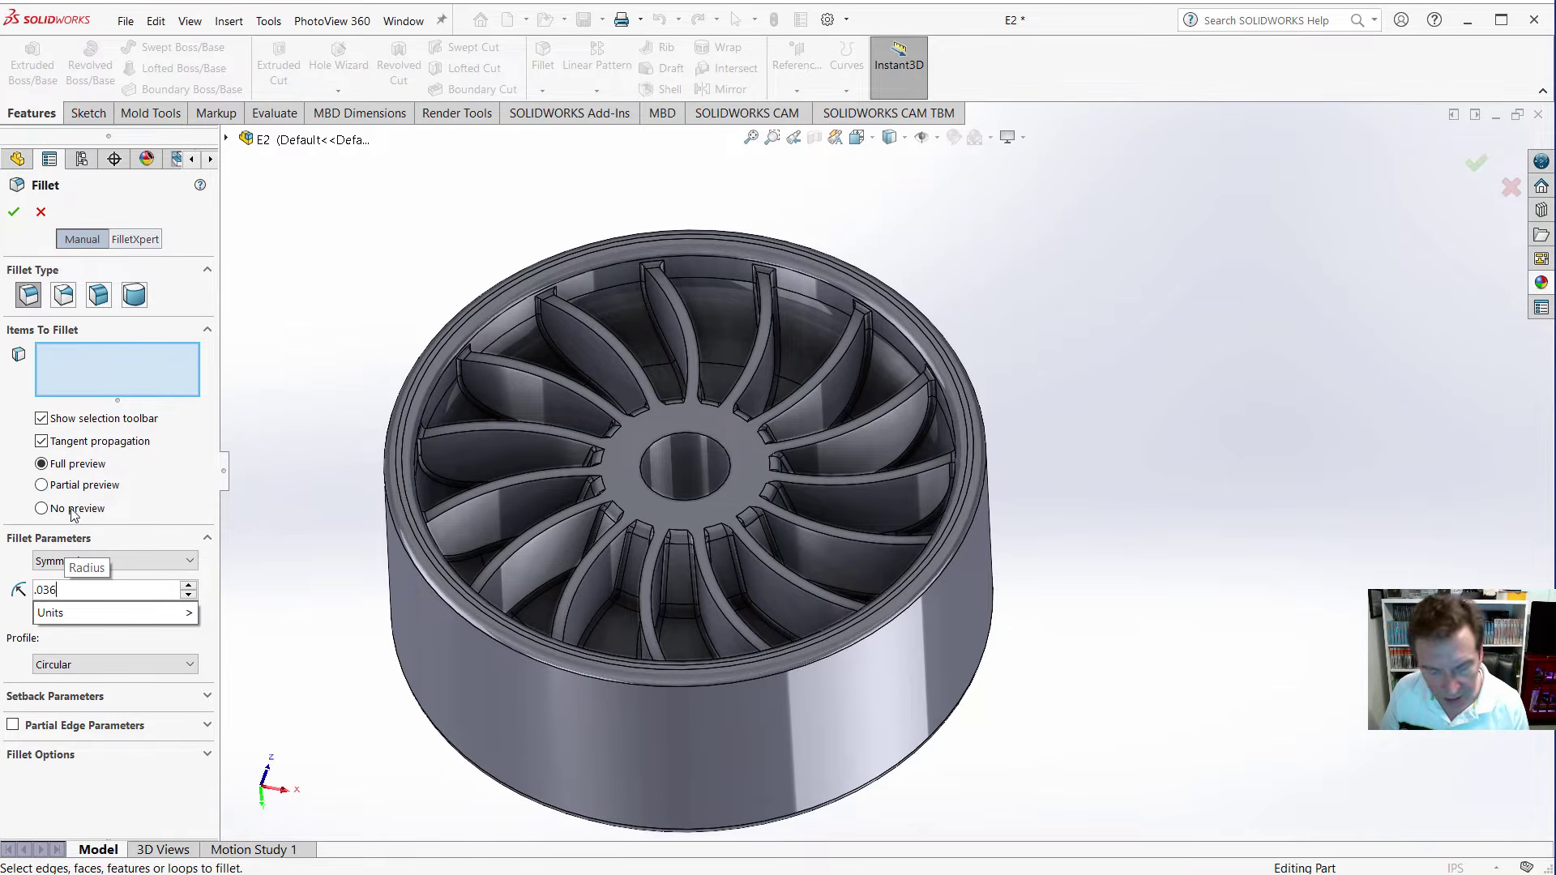
pyautogui.press('BackSpace')
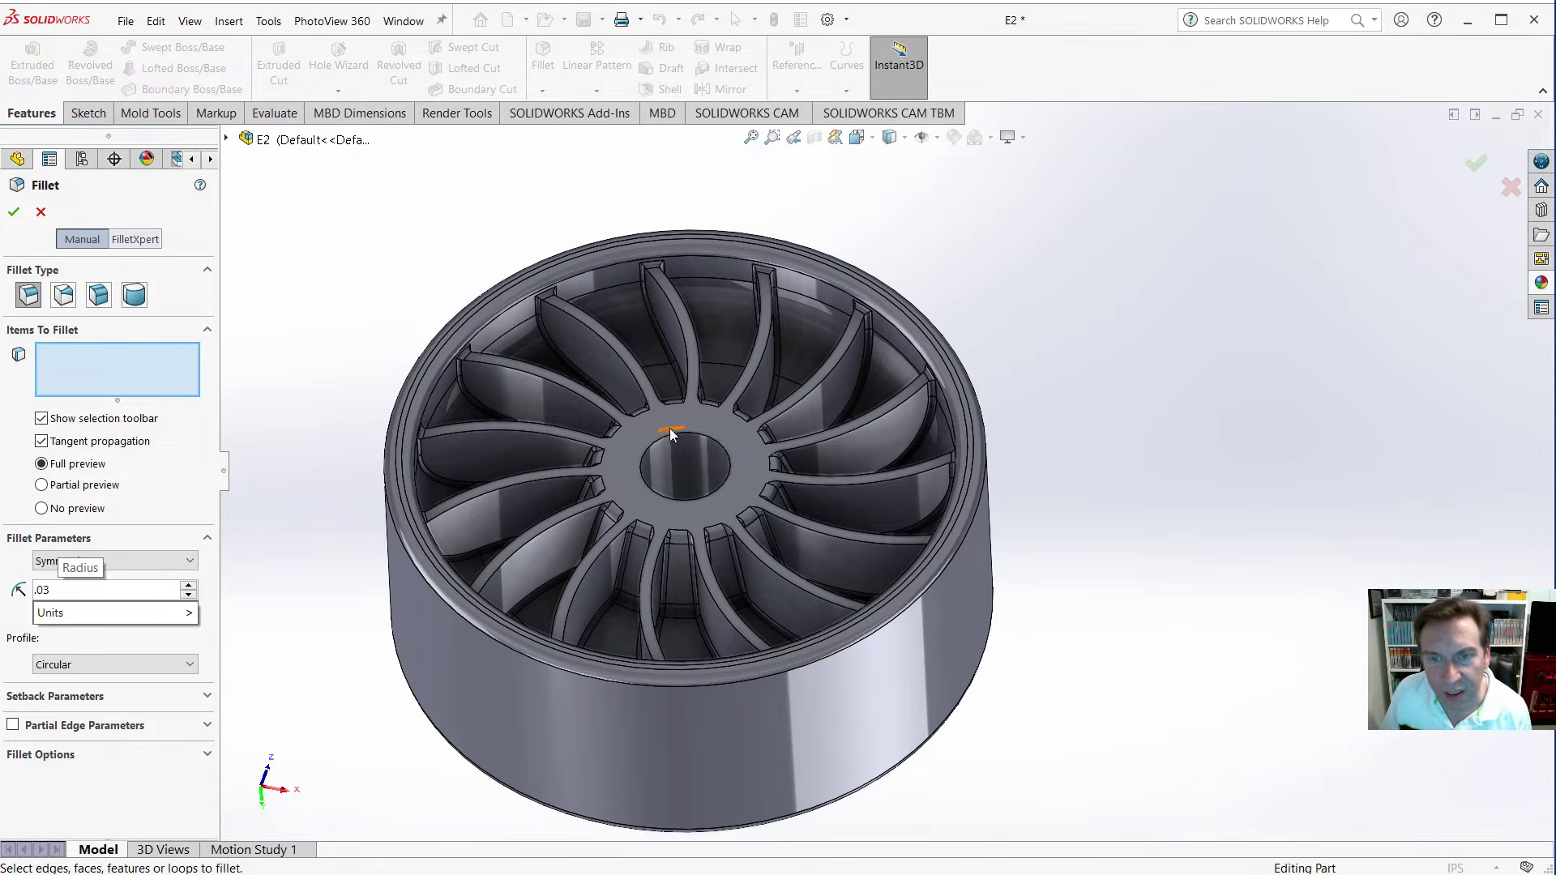
pyautogui.click(644, 428)
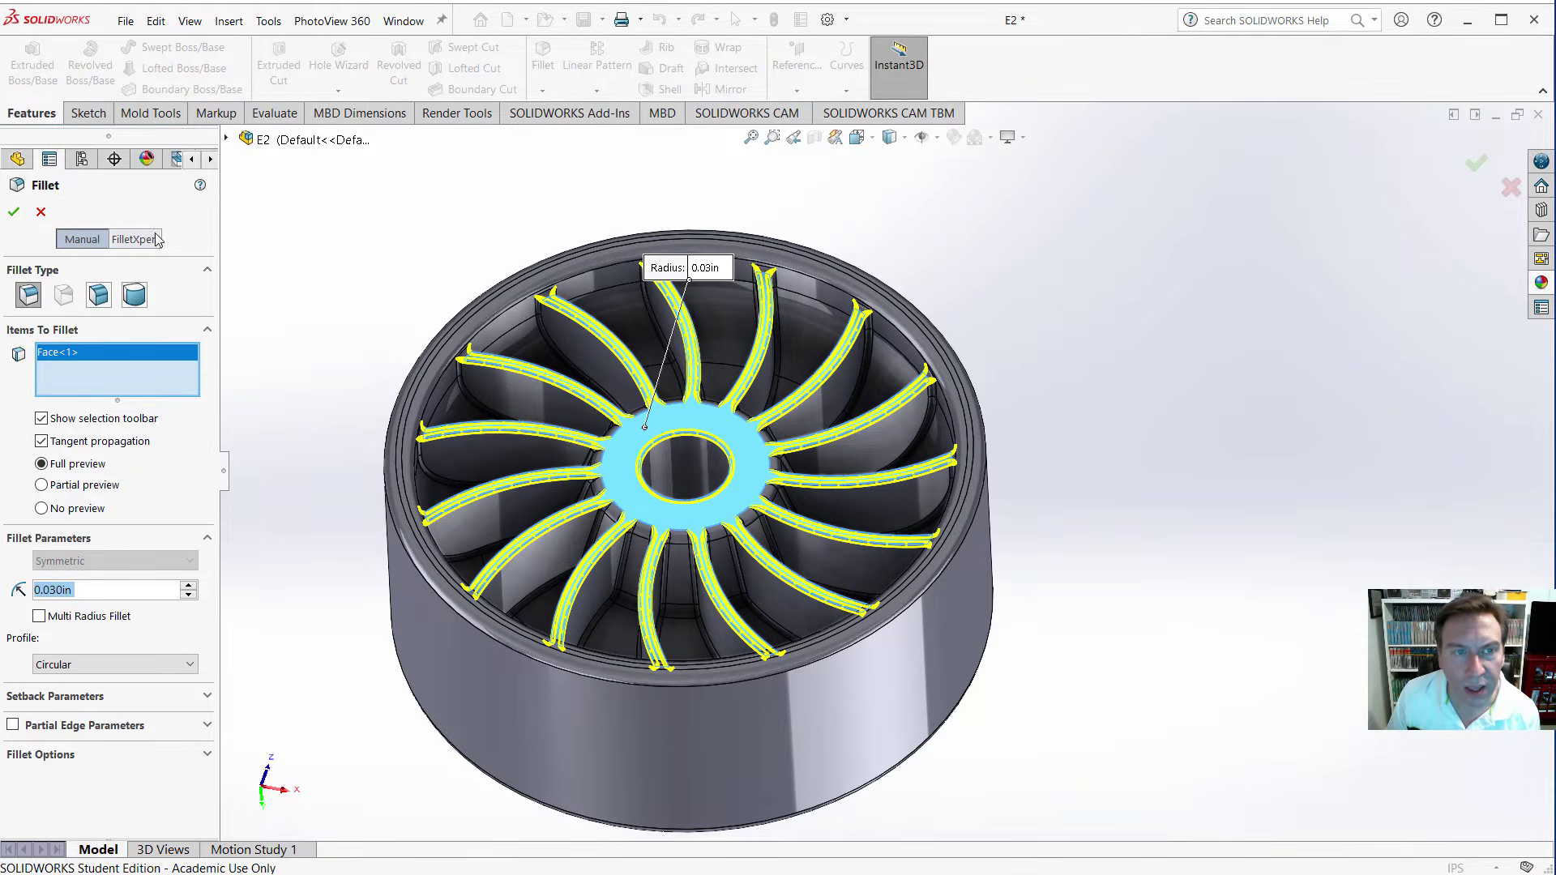
pyautogui.click(16, 210)
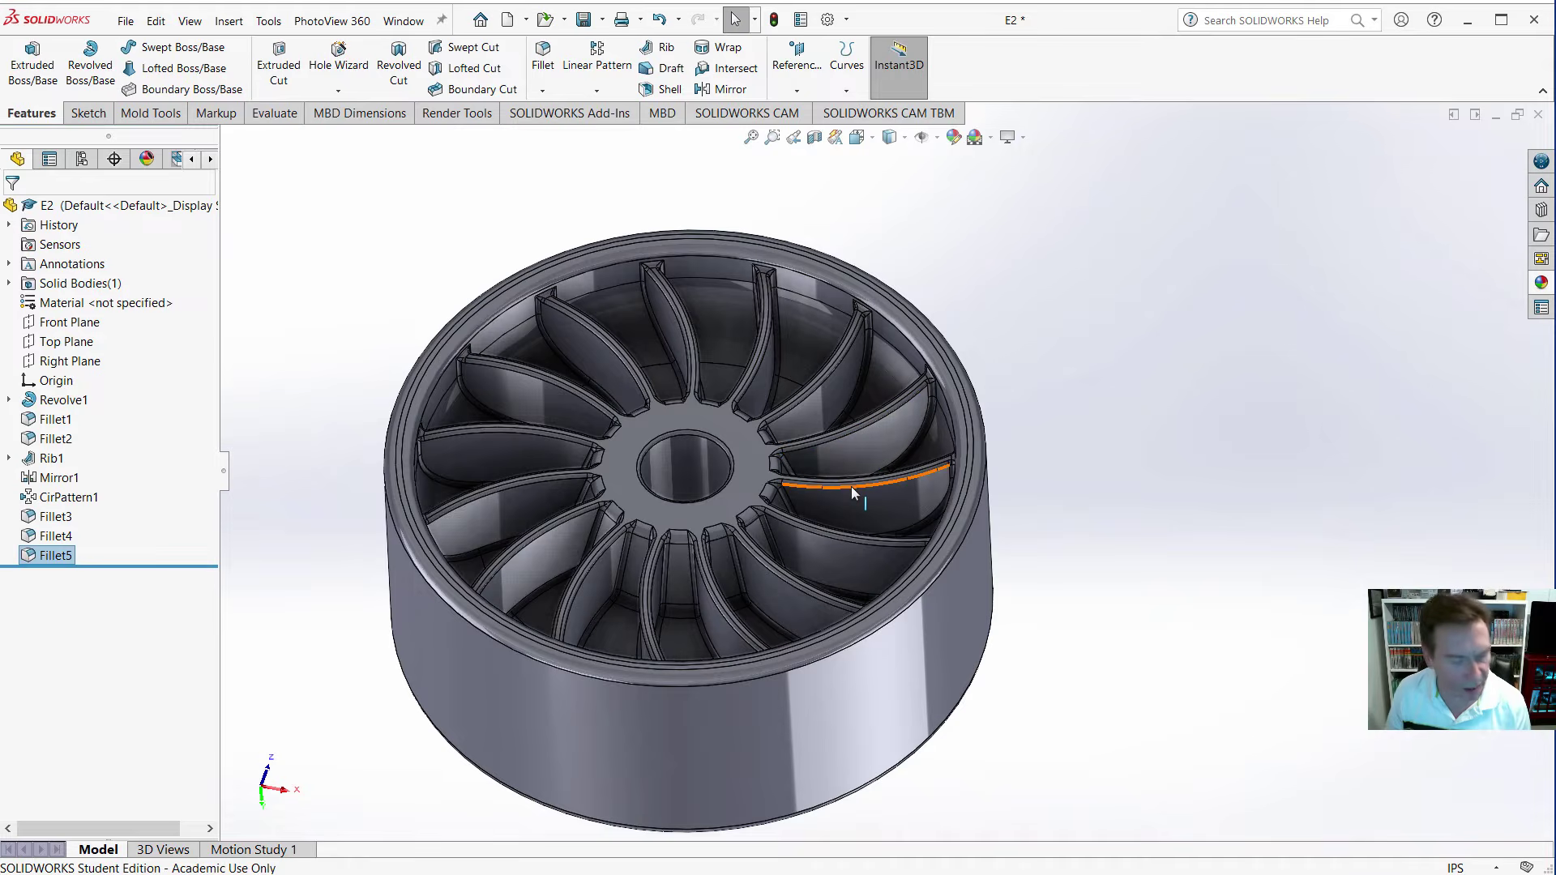
# Fillet the matching hub and rib end face on the other side of the wheel with a 0.03 in radius.
pyautogui.moveTo(853, 492); pyautogui.dragTo(568, 85, button='middle')
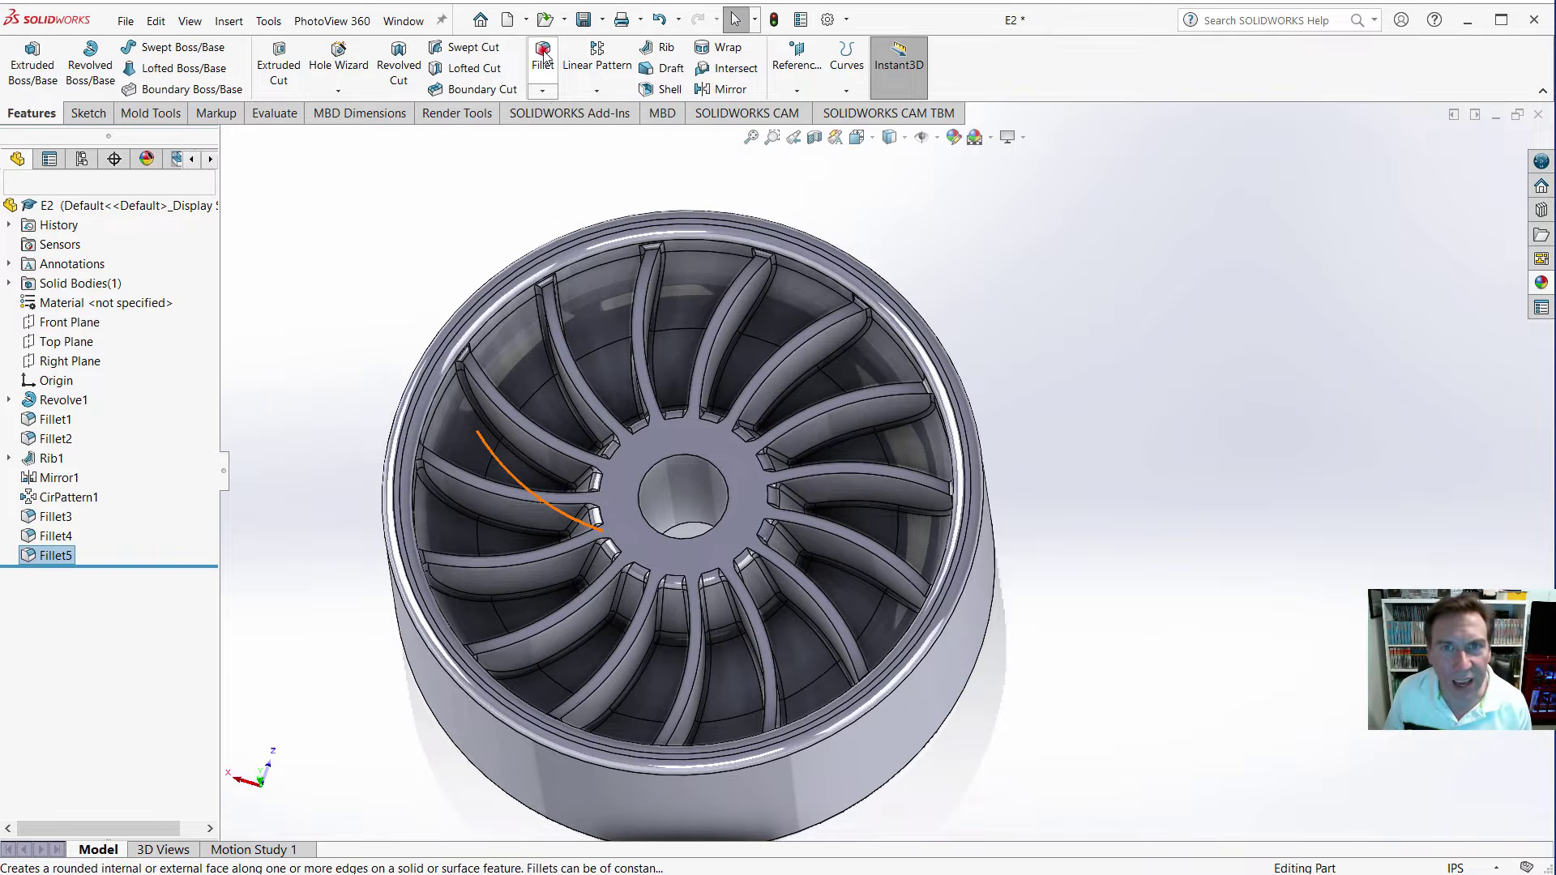
pyautogui.click(543, 61)
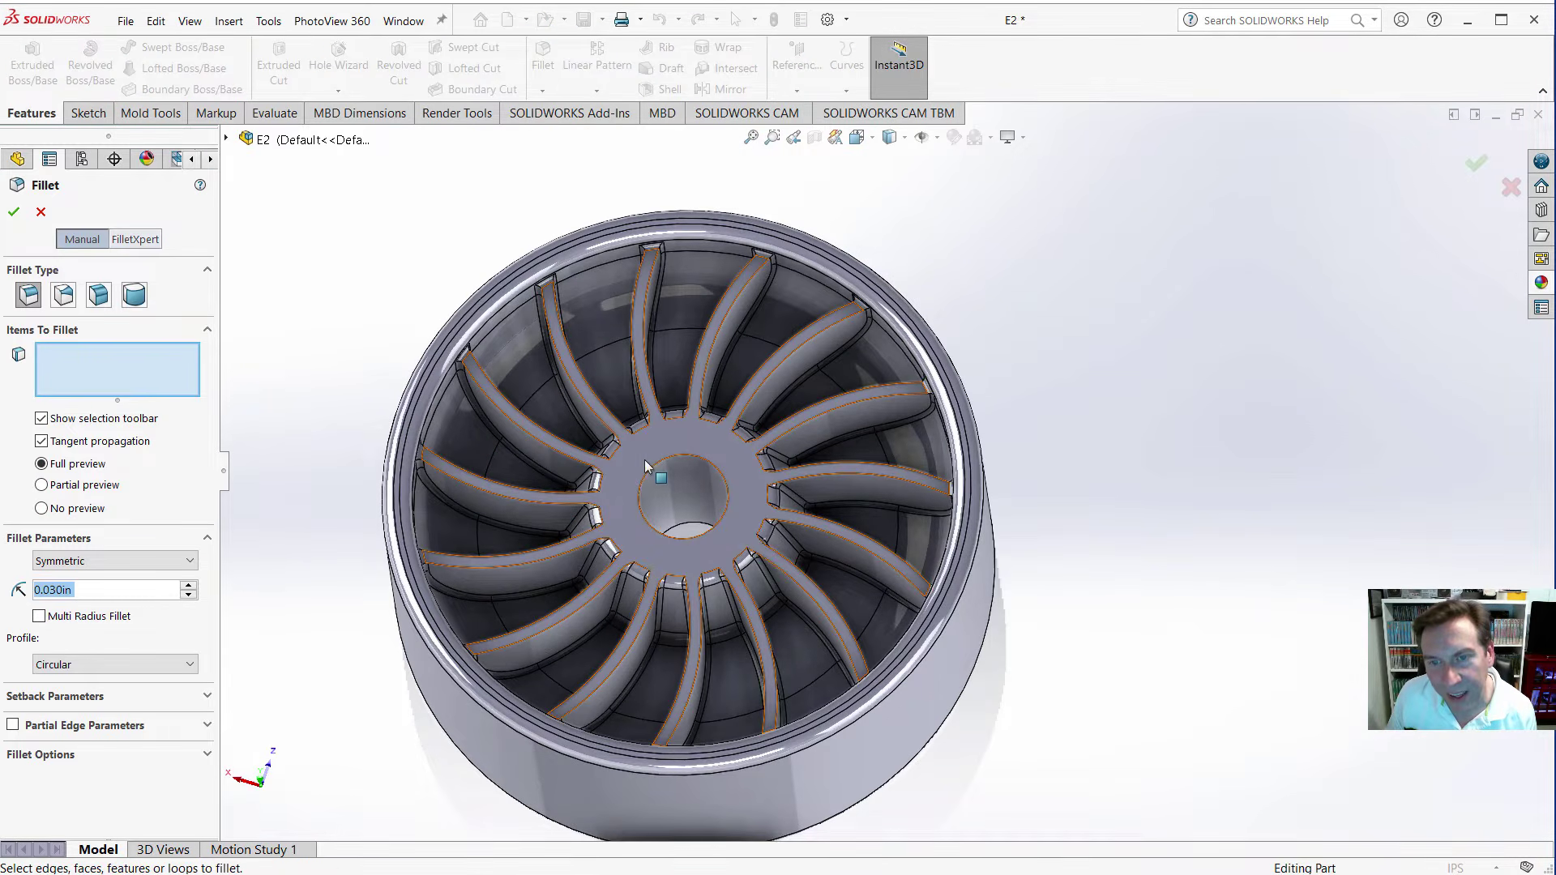
pyautogui.click(632, 486)
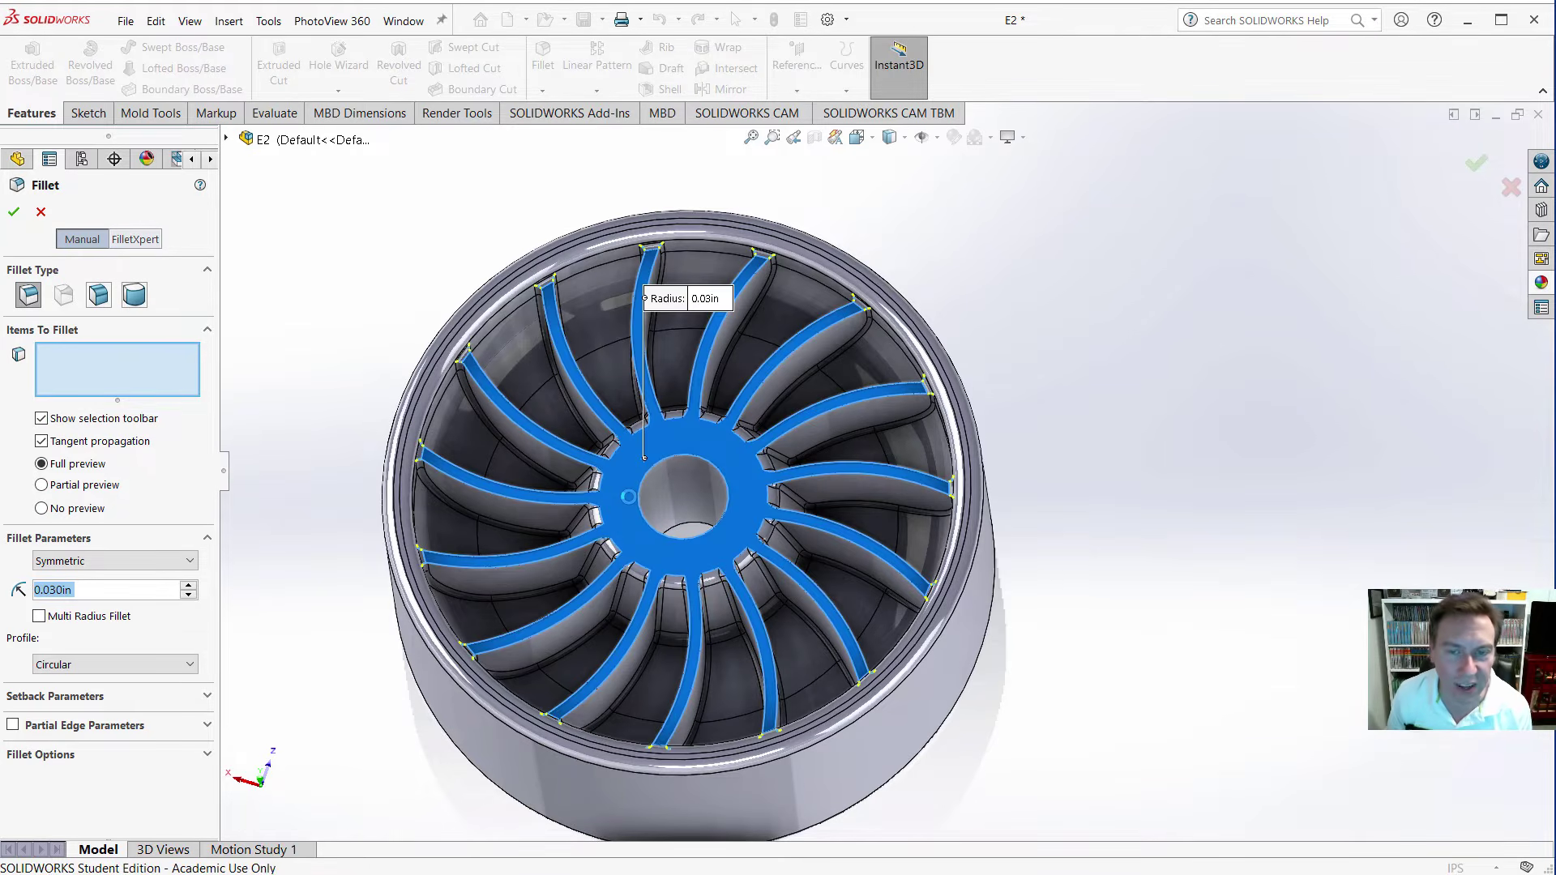
pyautogui.click(13, 214)
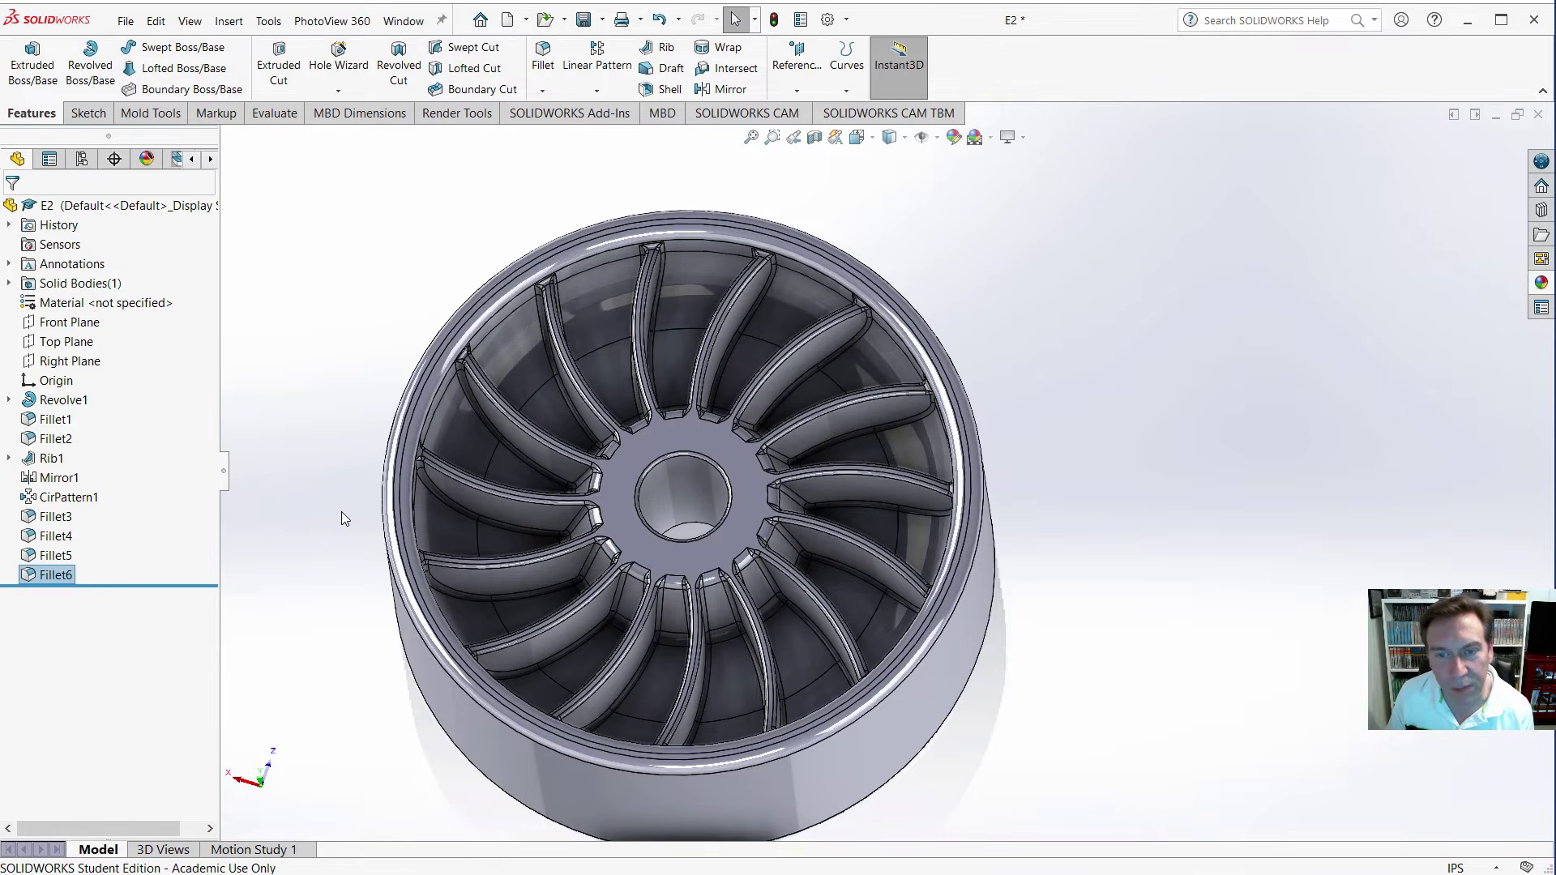
# Start a sketch on the Front Plane in the front view and show the model in wireframe.
pyautogui.moveTo(325, 511); pyautogui.dragTo(332, 465, button='middle')
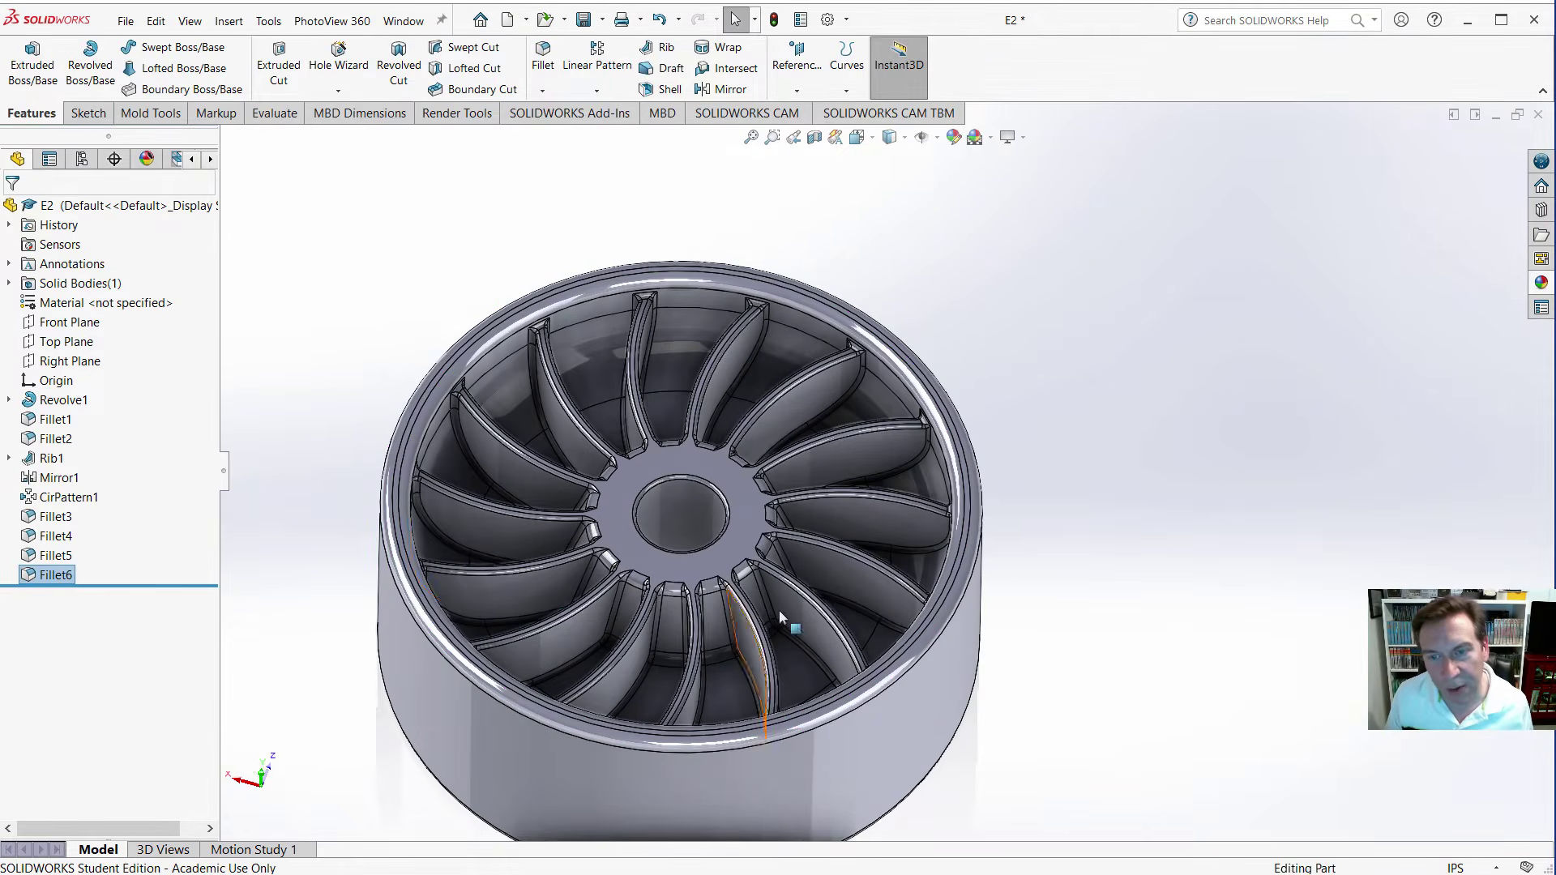
pyautogui.scroll(3, 781, 614)
pyautogui.scroll(-2, 782, 631)
pyautogui.scroll(-3, 866, 412)
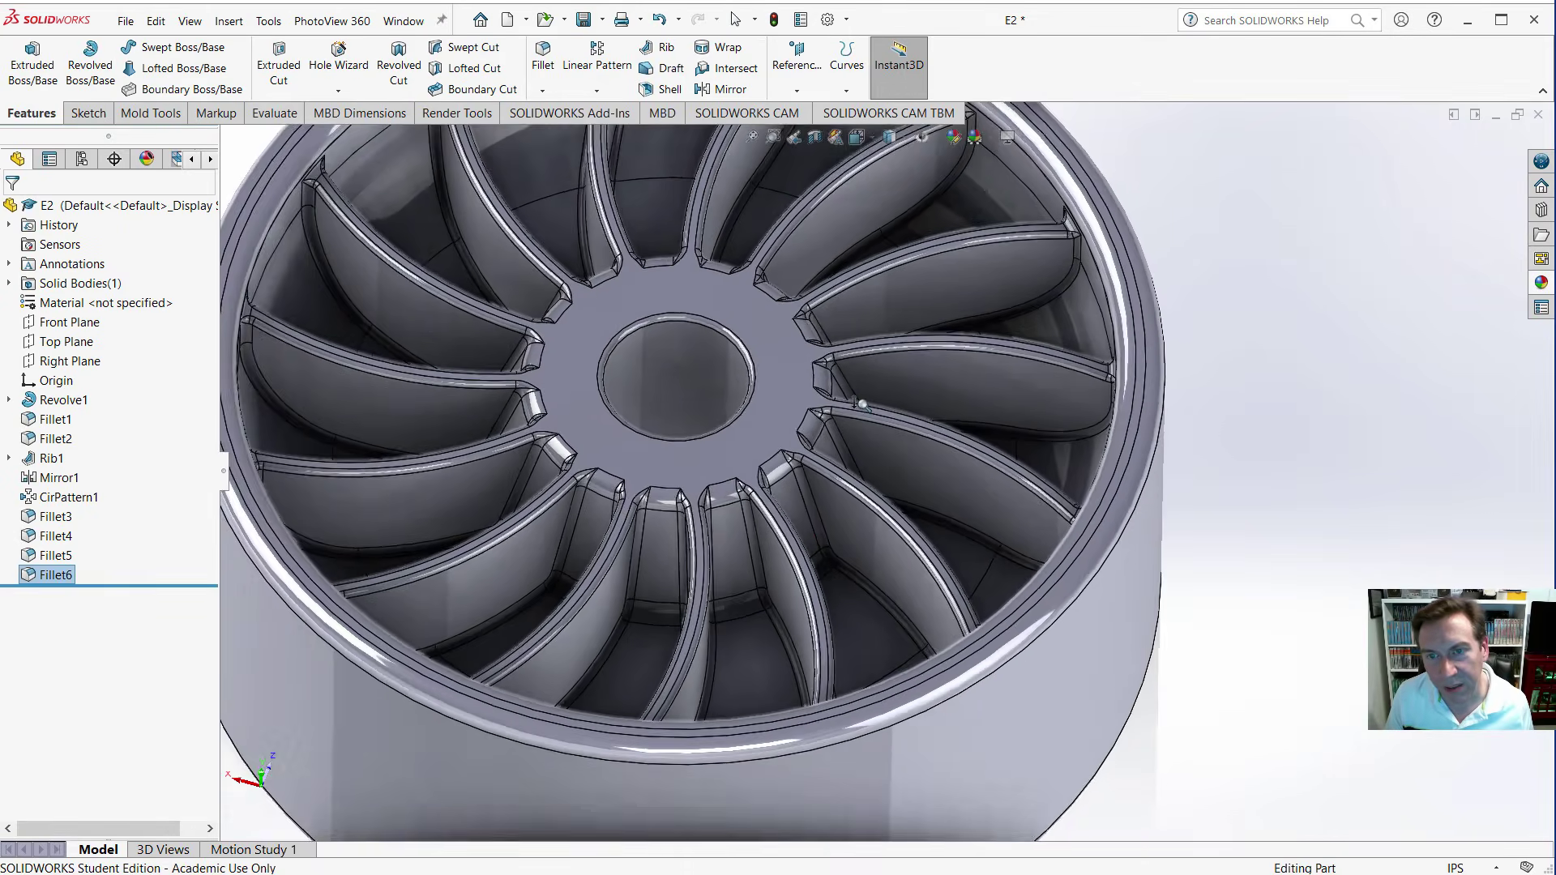
pyautogui.moveTo(856, 411)
pyautogui.mouseDown(button='middle')
pyautogui.moveTo(772, 392)
pyautogui.moveTo(830, 383)
pyautogui.moveTo(867, 412)
pyautogui.mouseUp(button='middle')
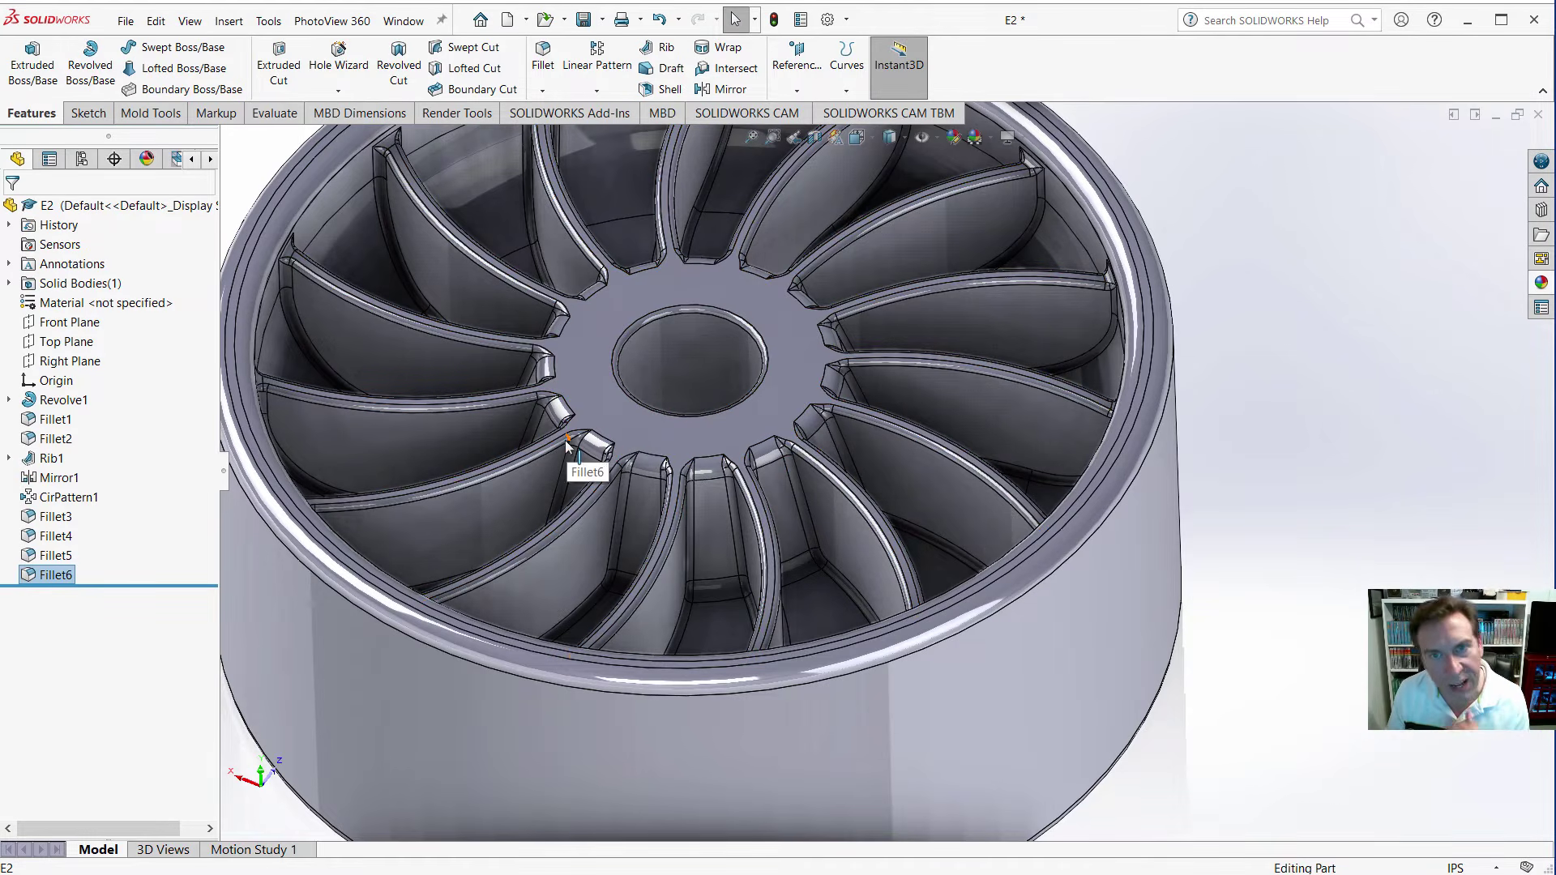
pyautogui.scroll(-2, 698, 449)
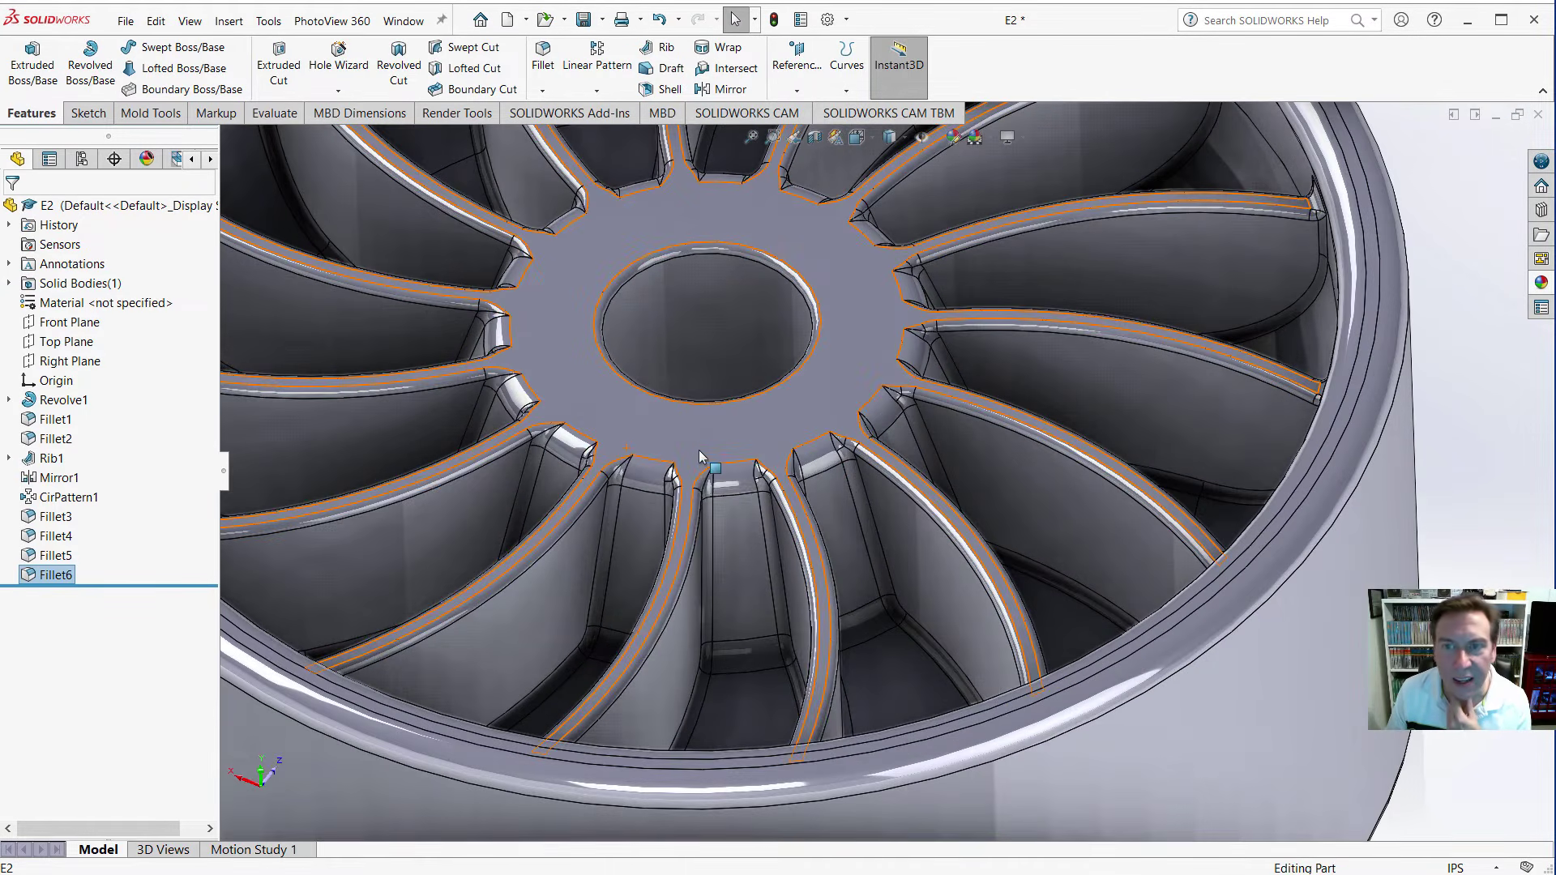
pyautogui.press('space')
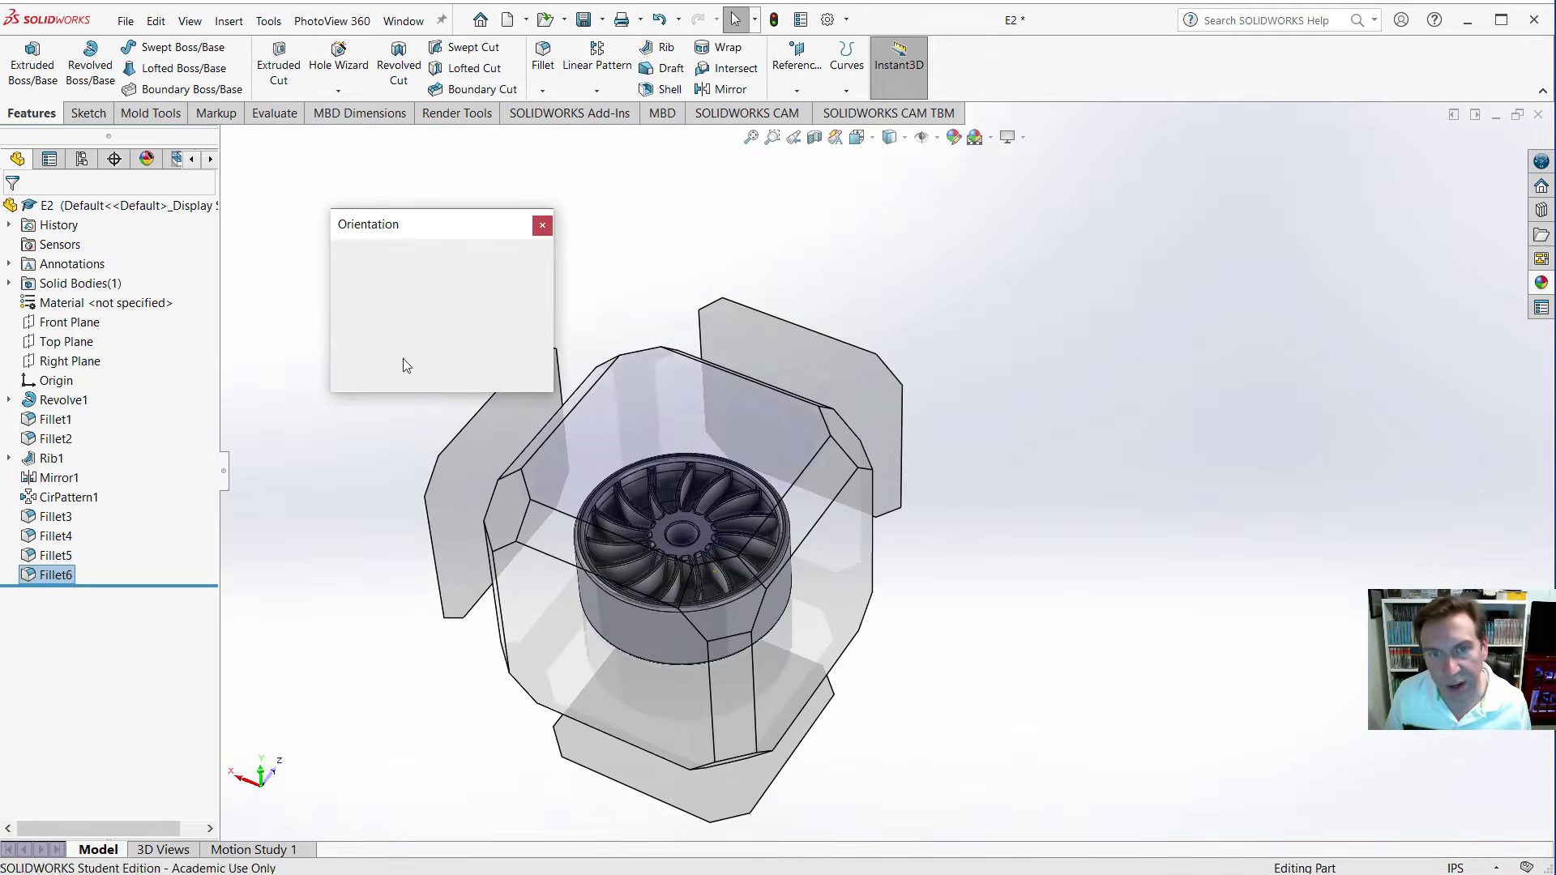
pyautogui.click(366, 300)
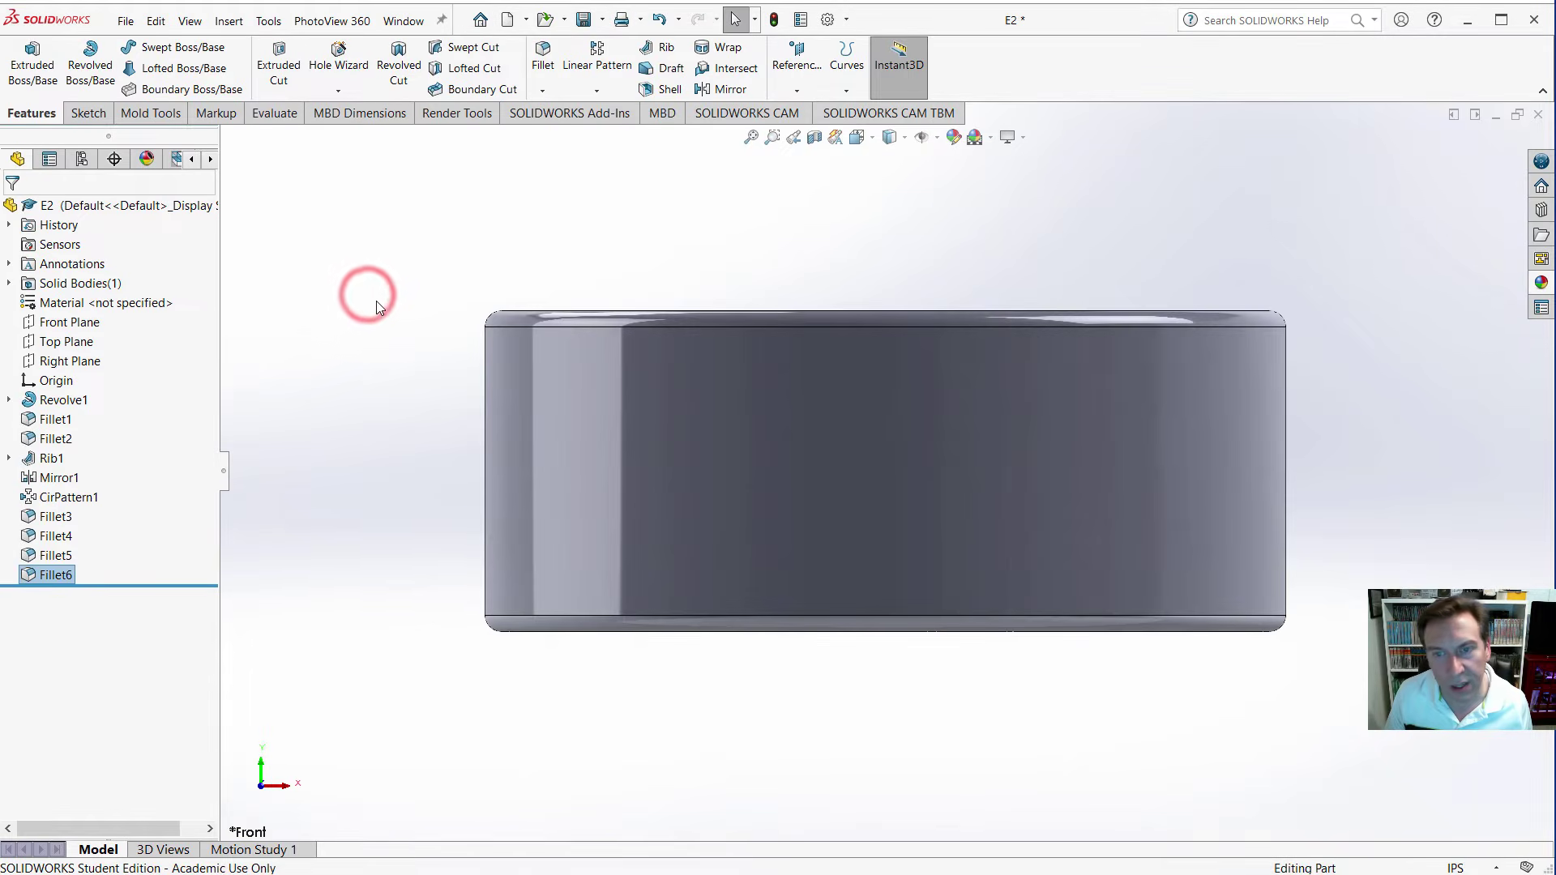
pyautogui.click(45, 322)
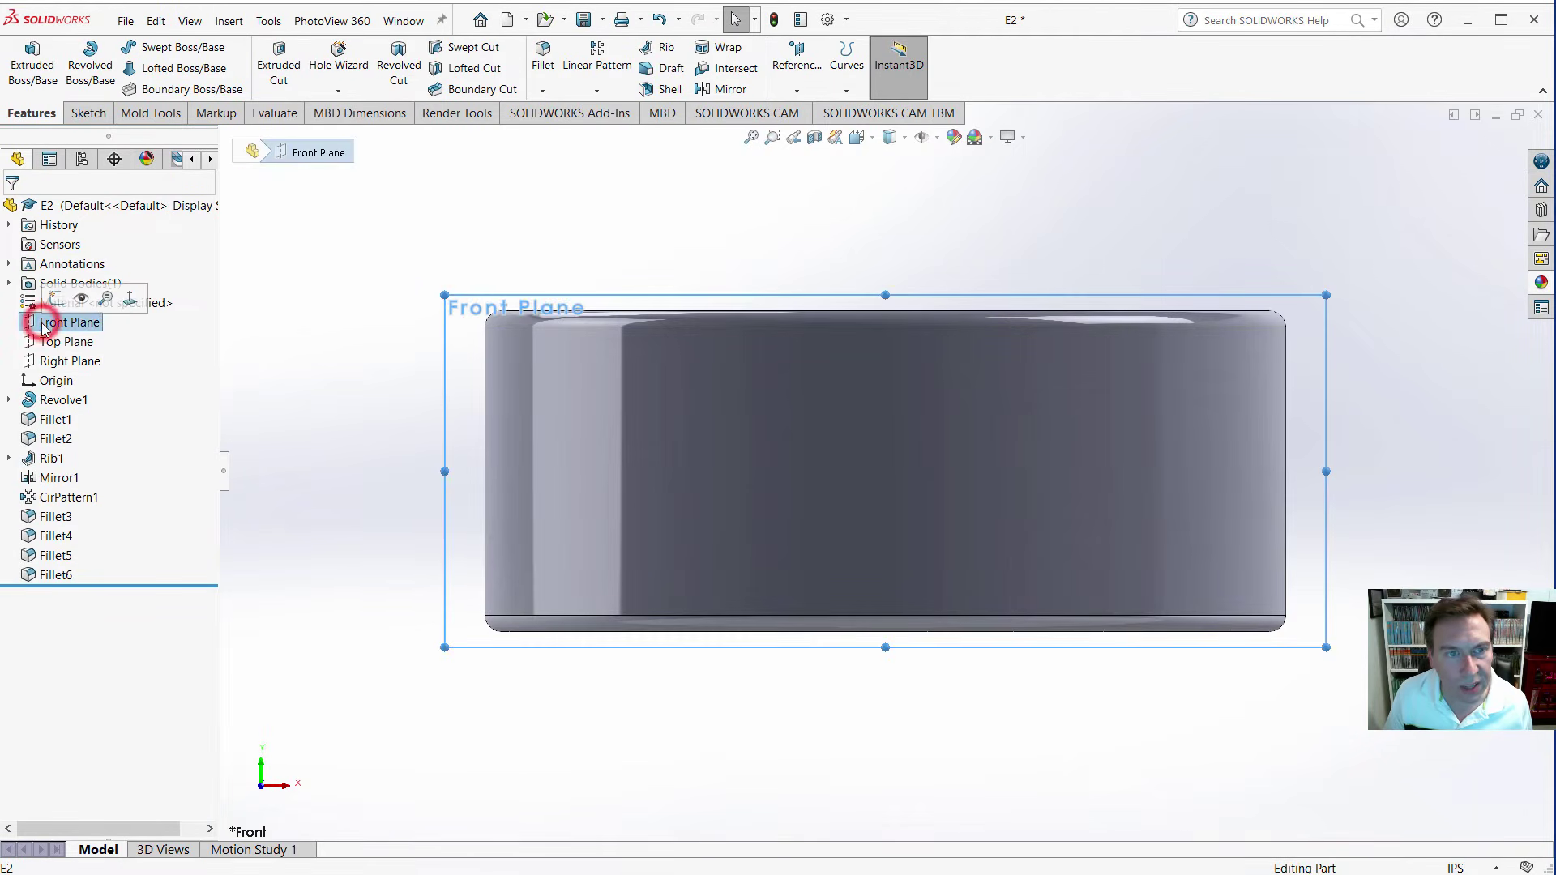
pyautogui.click(56, 300)
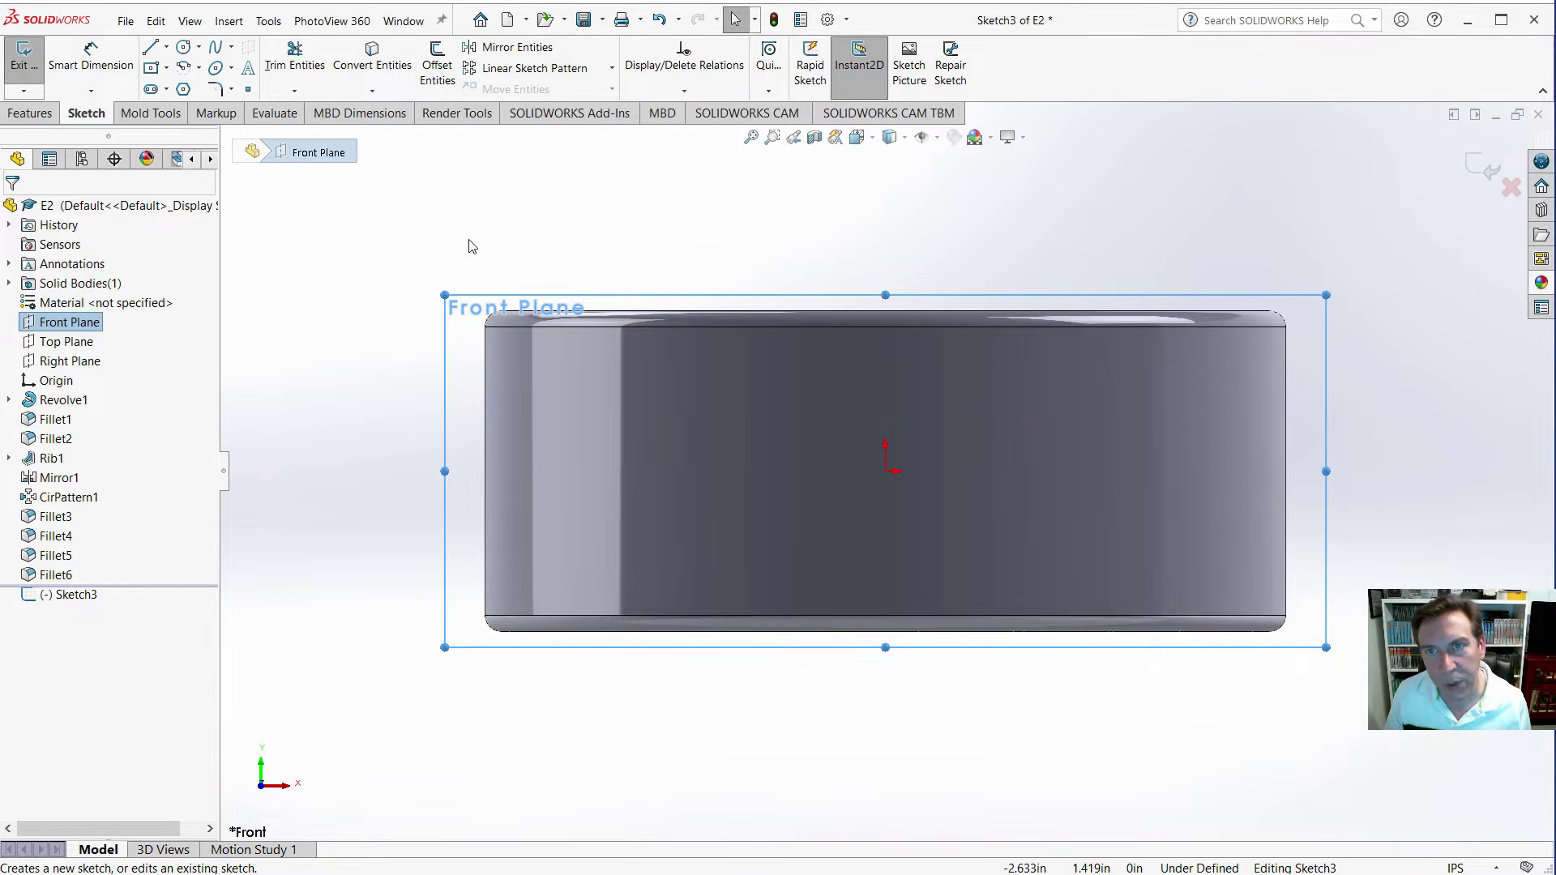
pyautogui.click(905, 137)
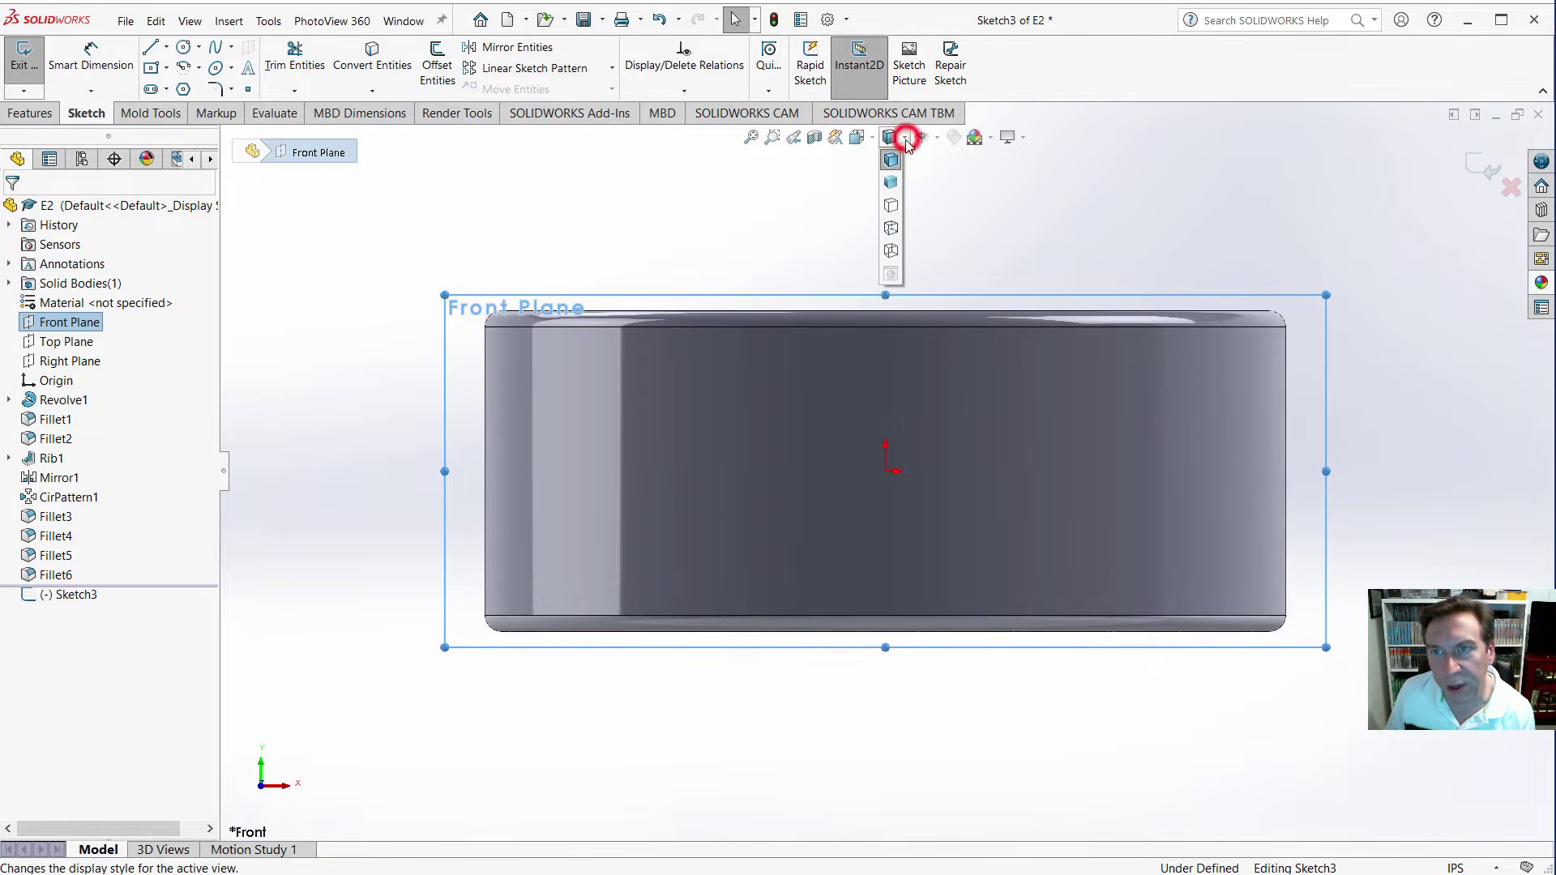
pyautogui.click(891, 252)
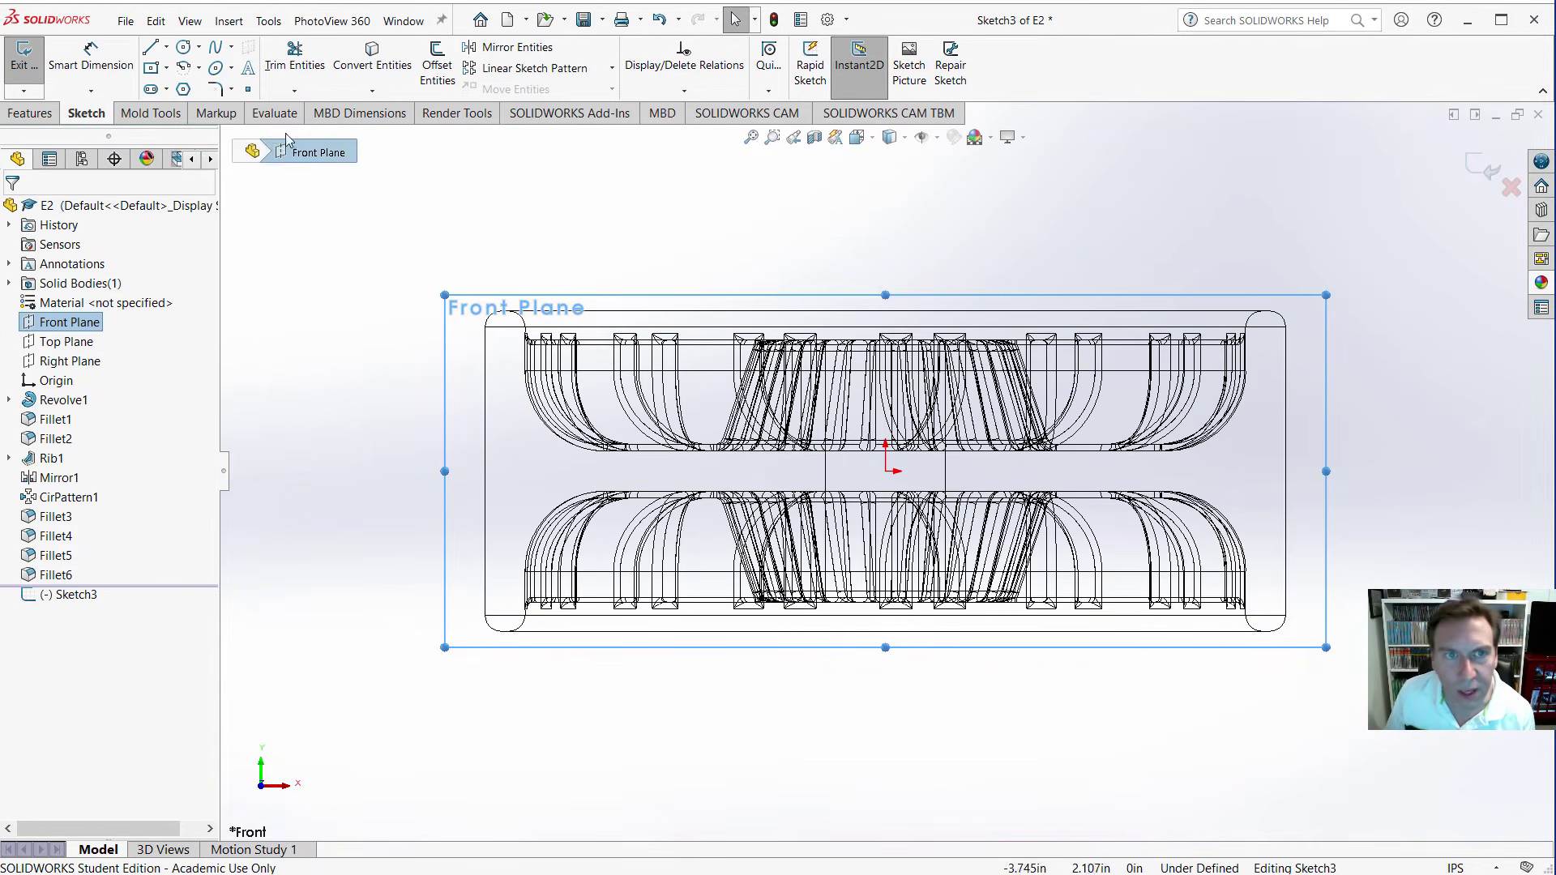
# Sketch a circle centred on the midpoint of the rim's left outer edge and set its diameter to 1.5 in.
pyautogui.click(183, 49)
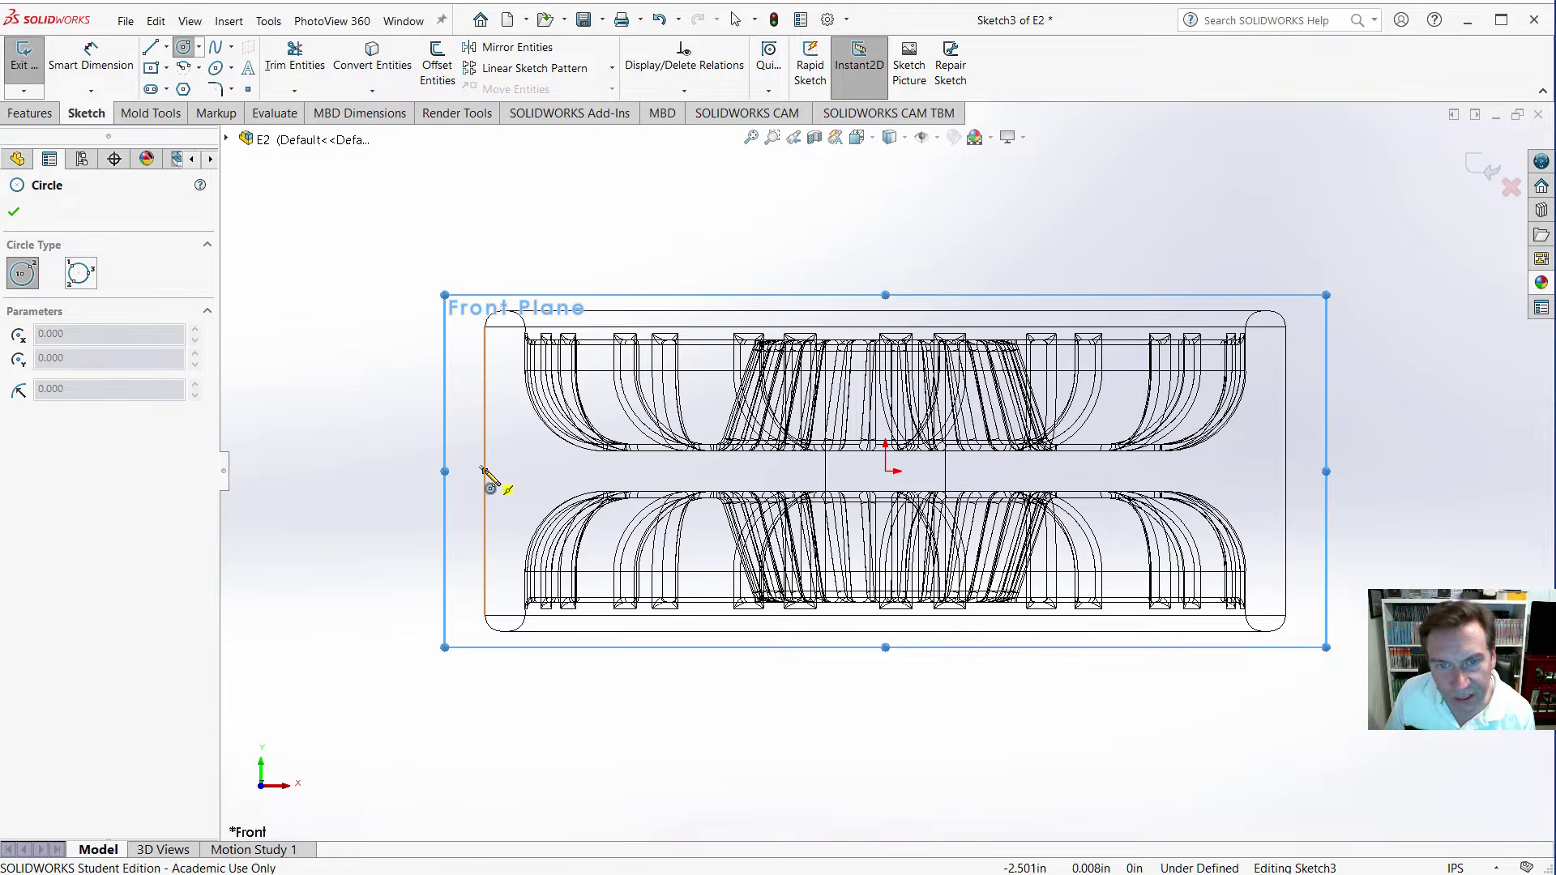
pyautogui.click(485, 471)
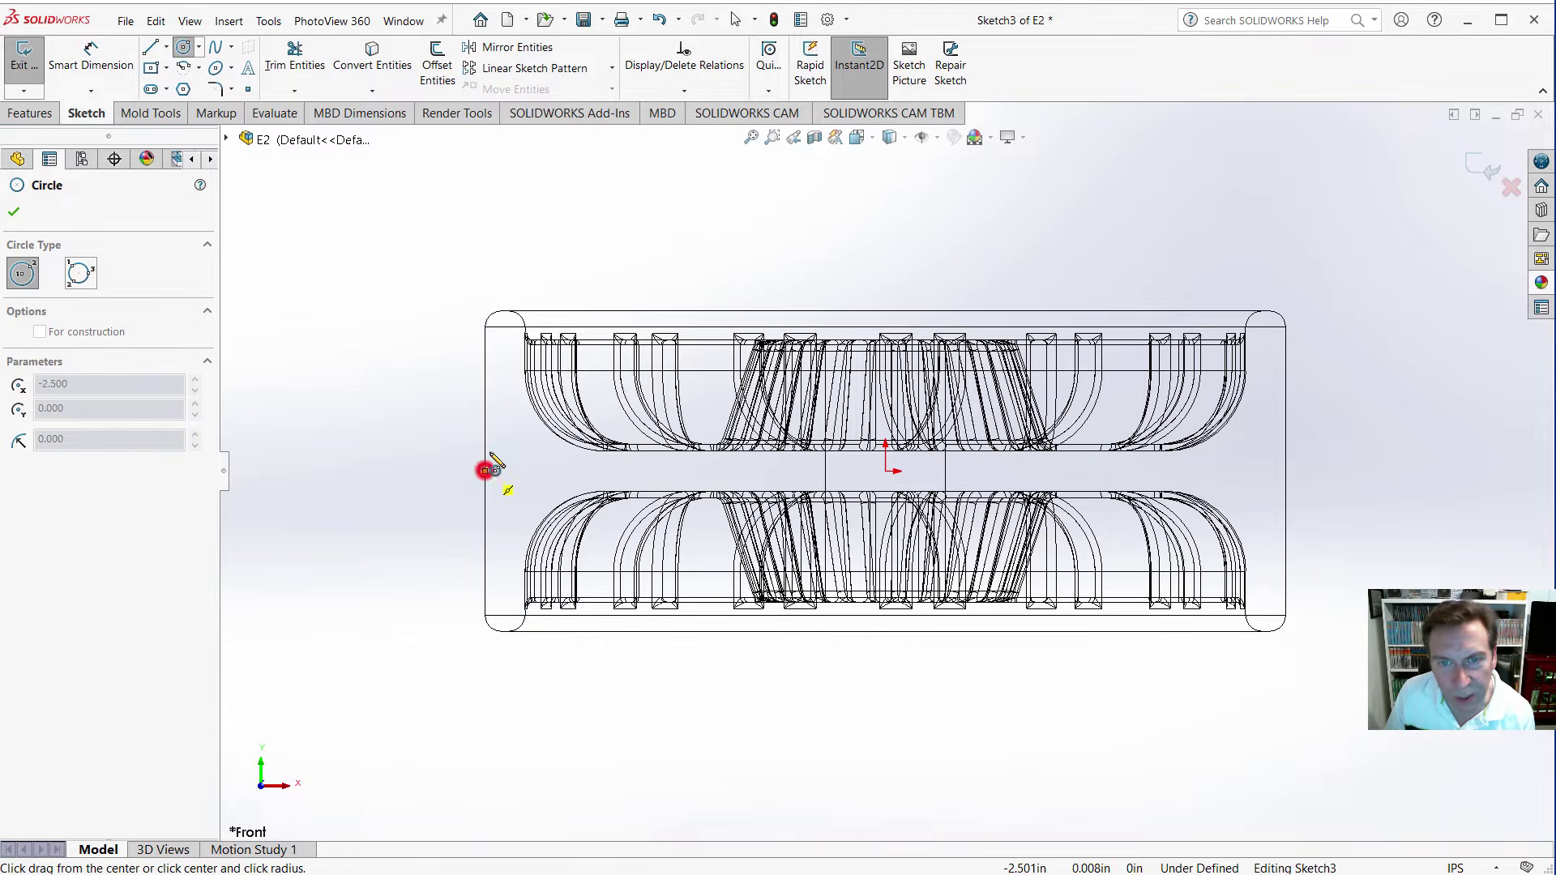
pyautogui.click(404, 381)
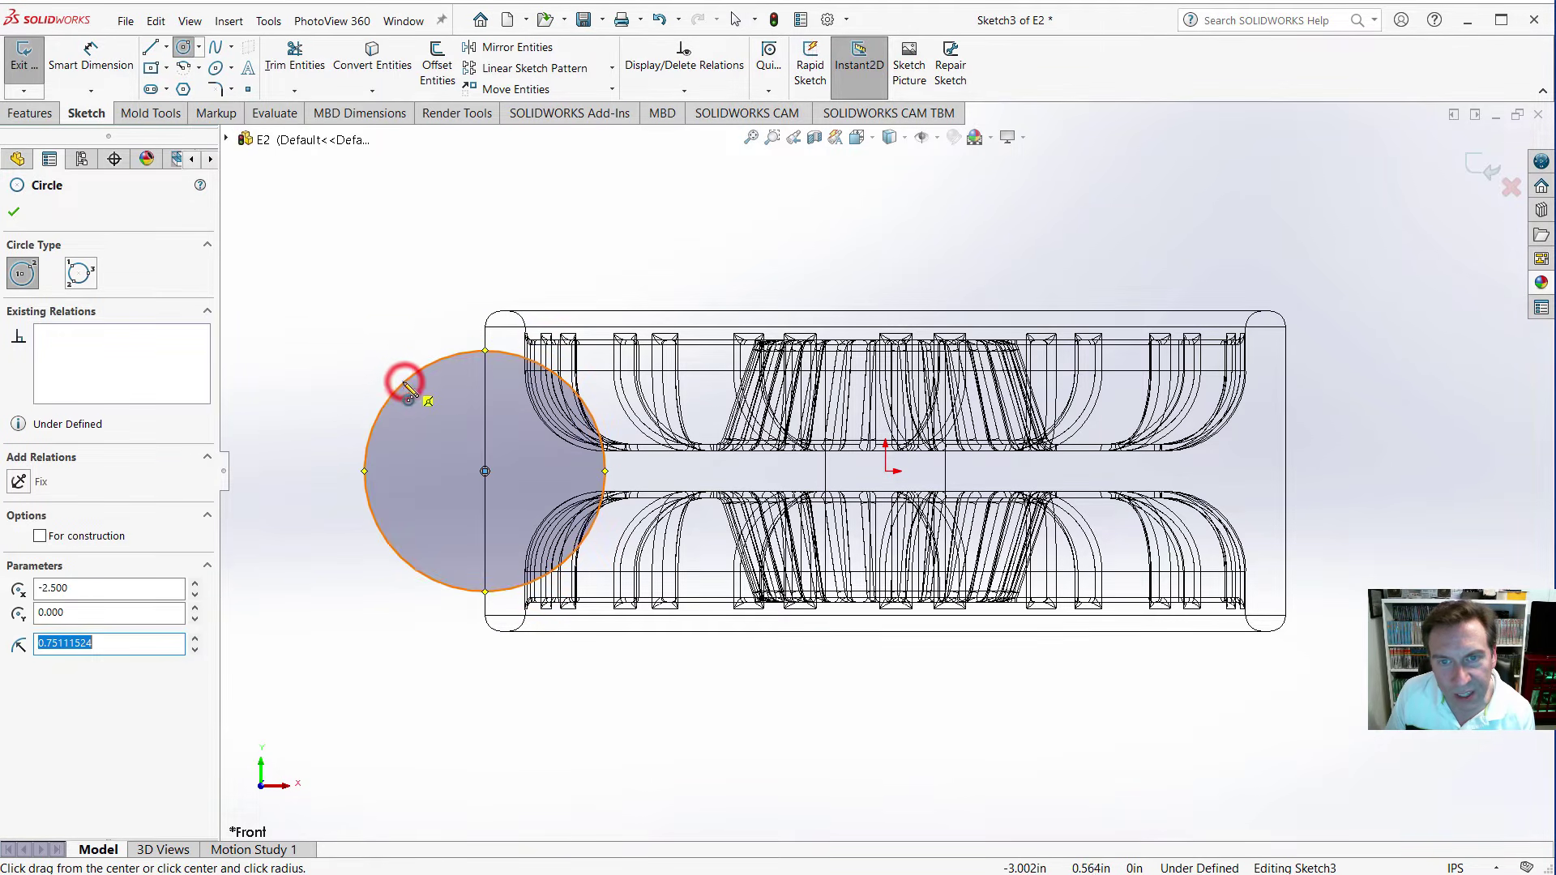
pyautogui.click(92, 50)
pyautogui.click(401, 382)
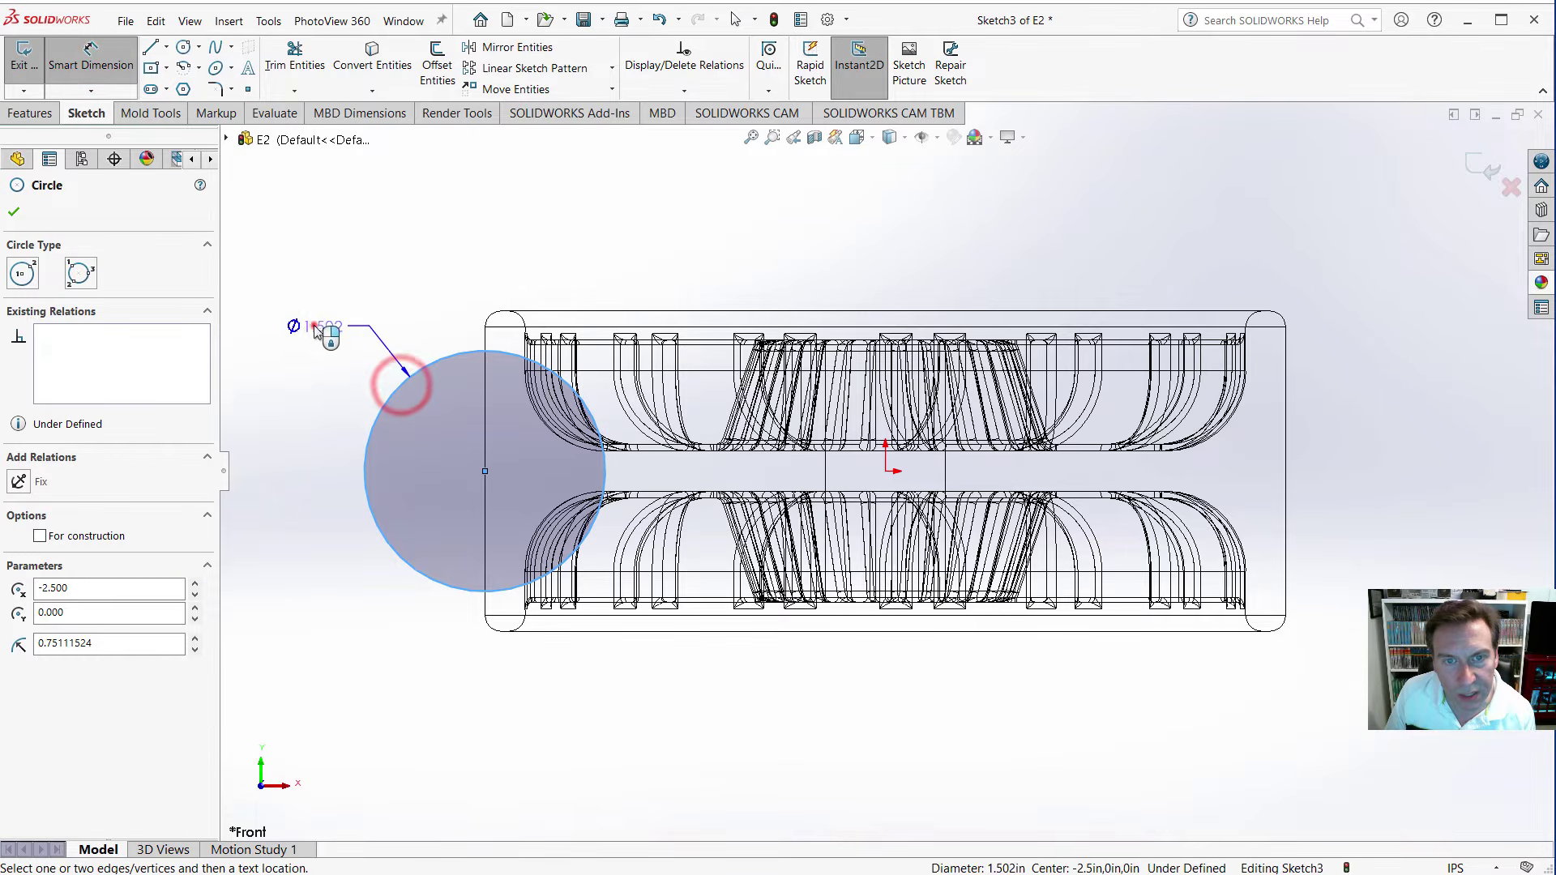
pyautogui.click(315, 325)
pyautogui.write('1.5')
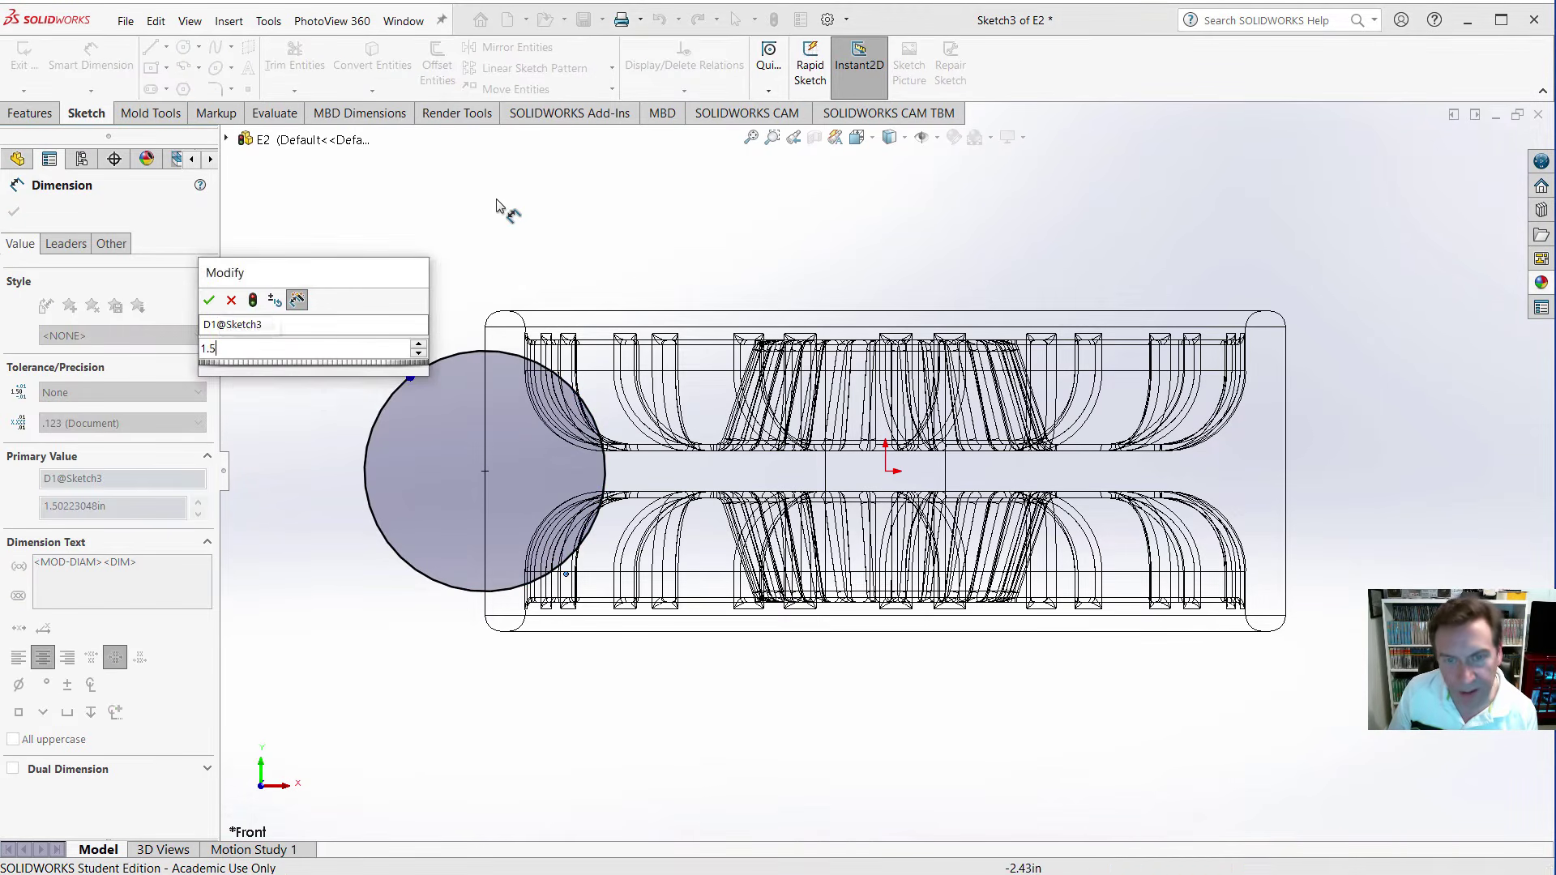
pyautogui.press('Return')
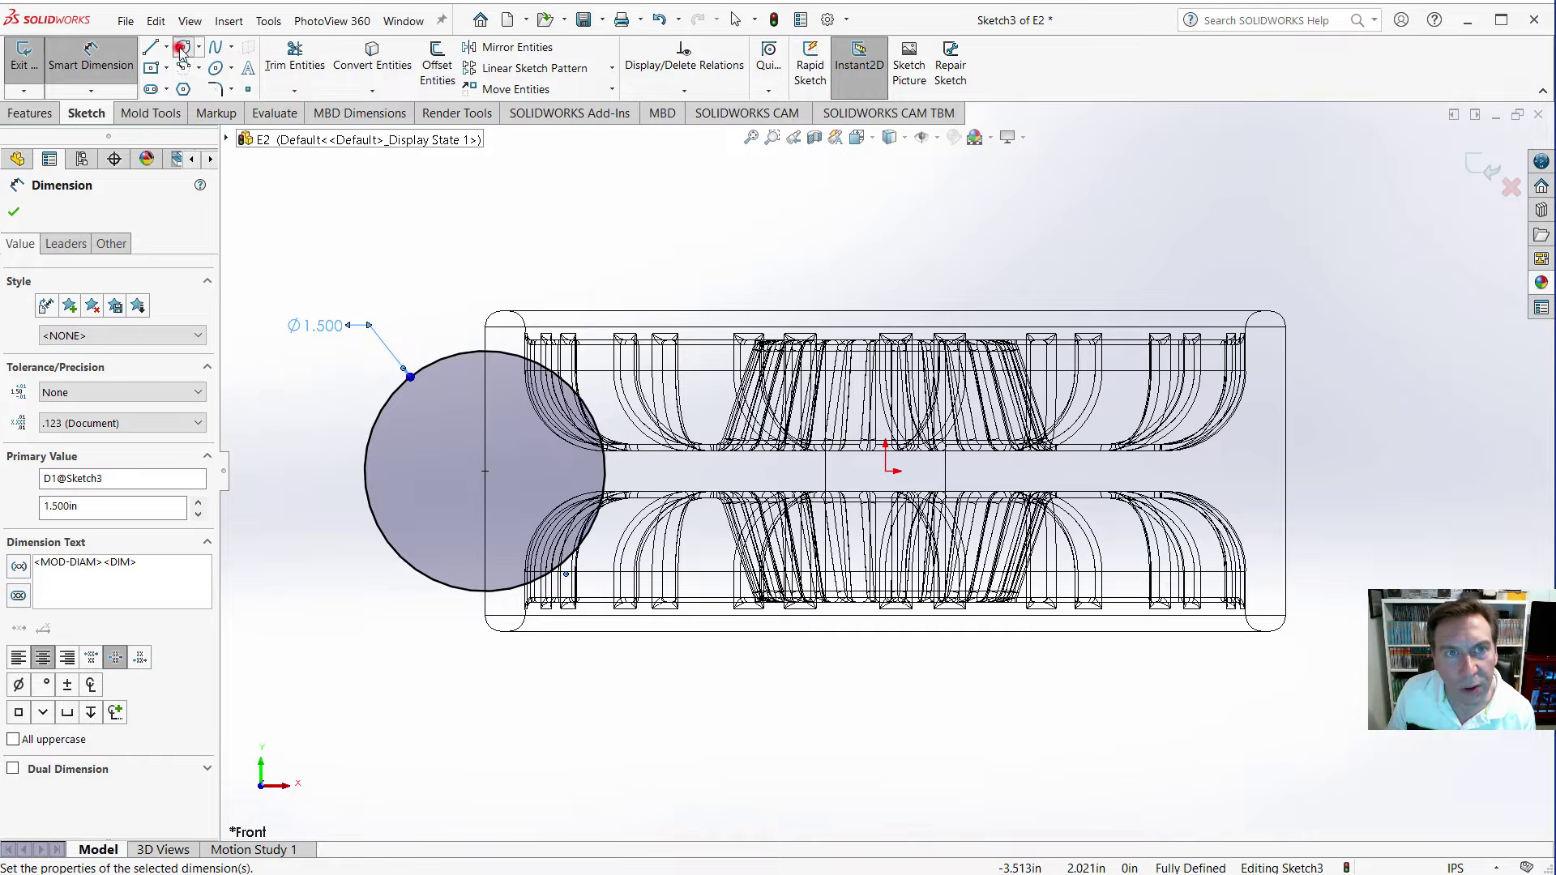
# Sketch a circle of about 0.45 in radius centred on the upper horizontal rib edge, between the rim and hub.
pyautogui.click(182, 49)
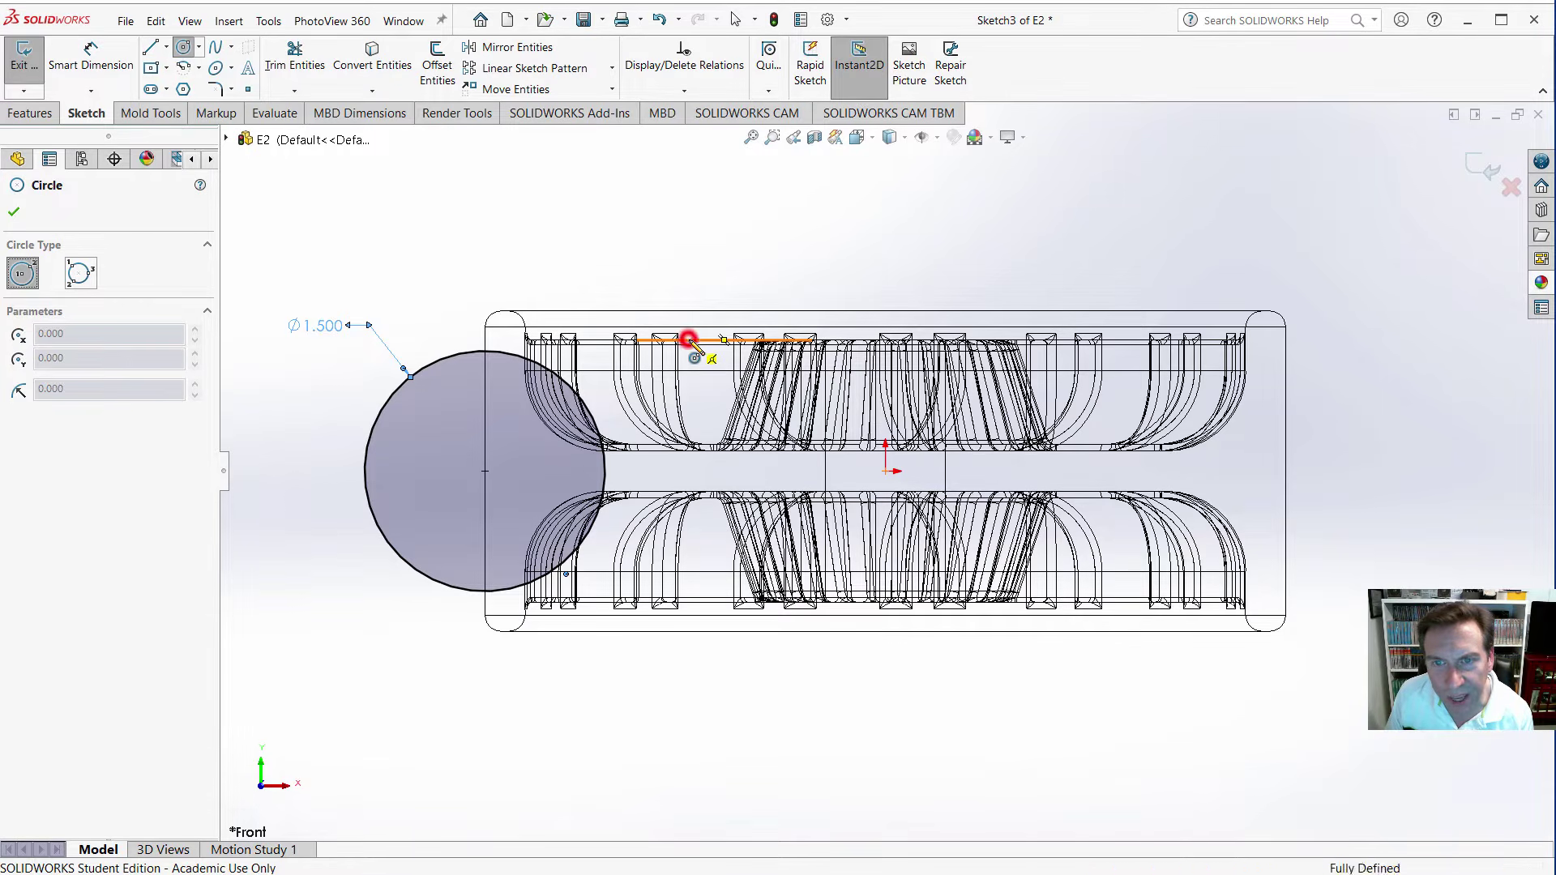
pyautogui.click(688, 340)
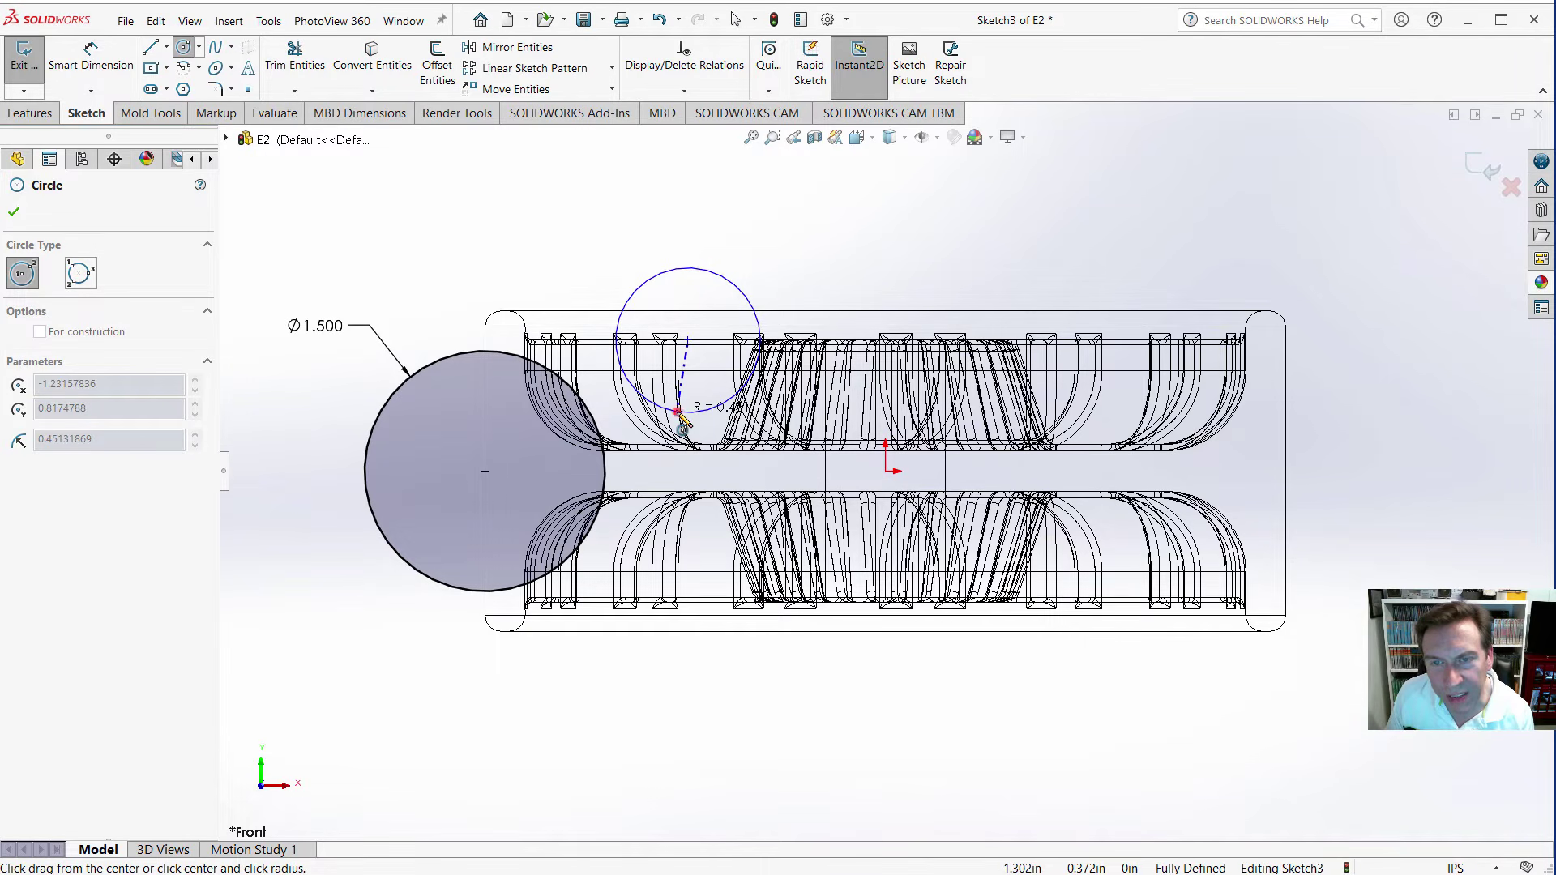
pyautogui.click(679, 413)
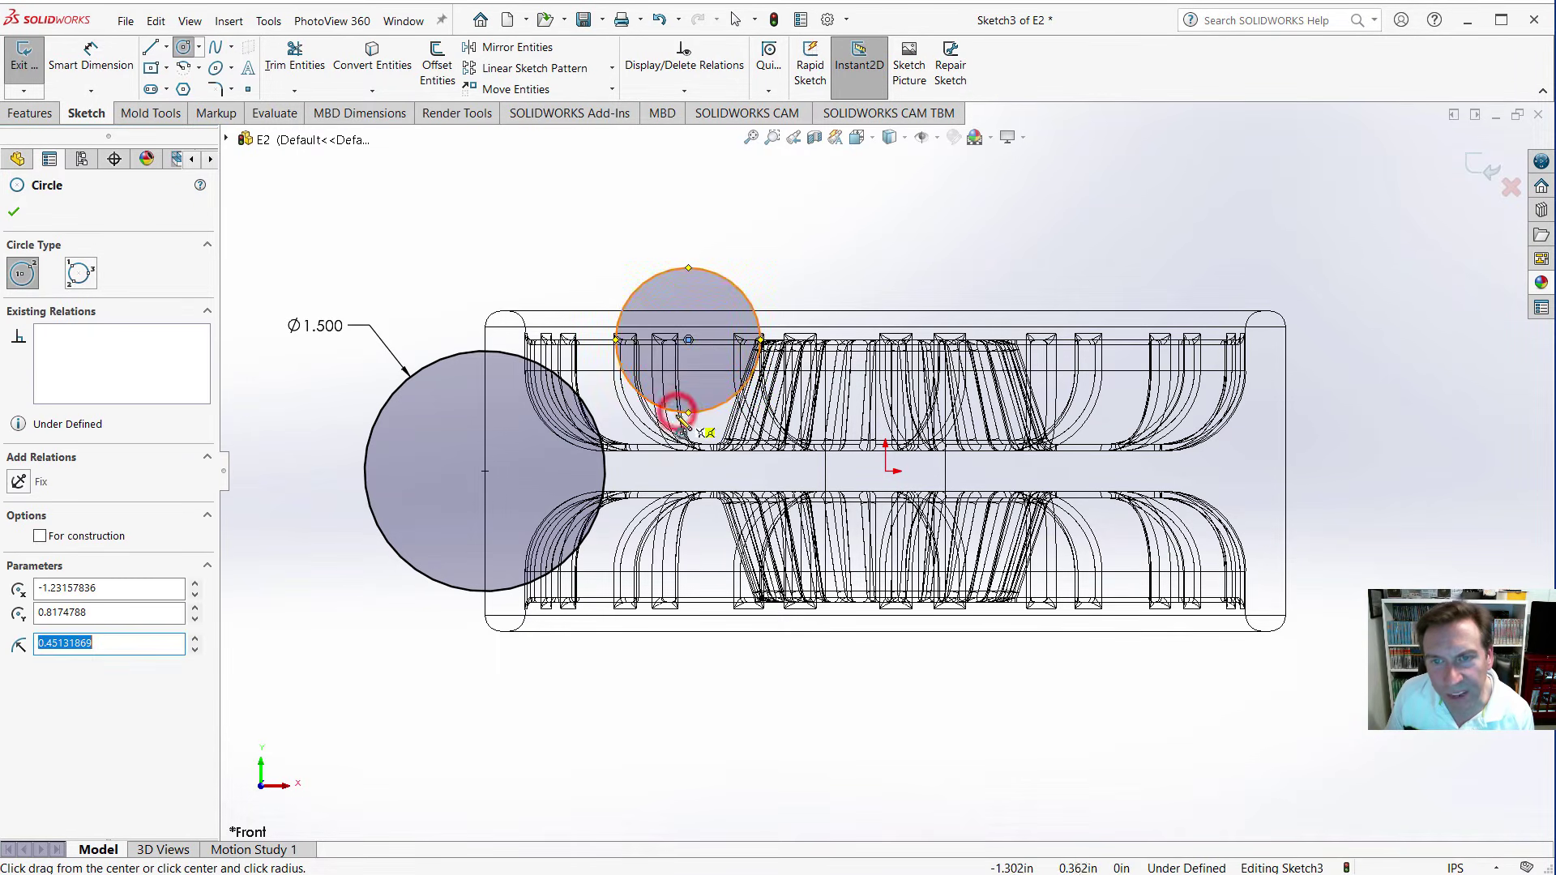
# Dimension the upper circle's centre 1 in from the rim's left outer edge and set its diameter to 1 in.
pyautogui.click(93, 55)
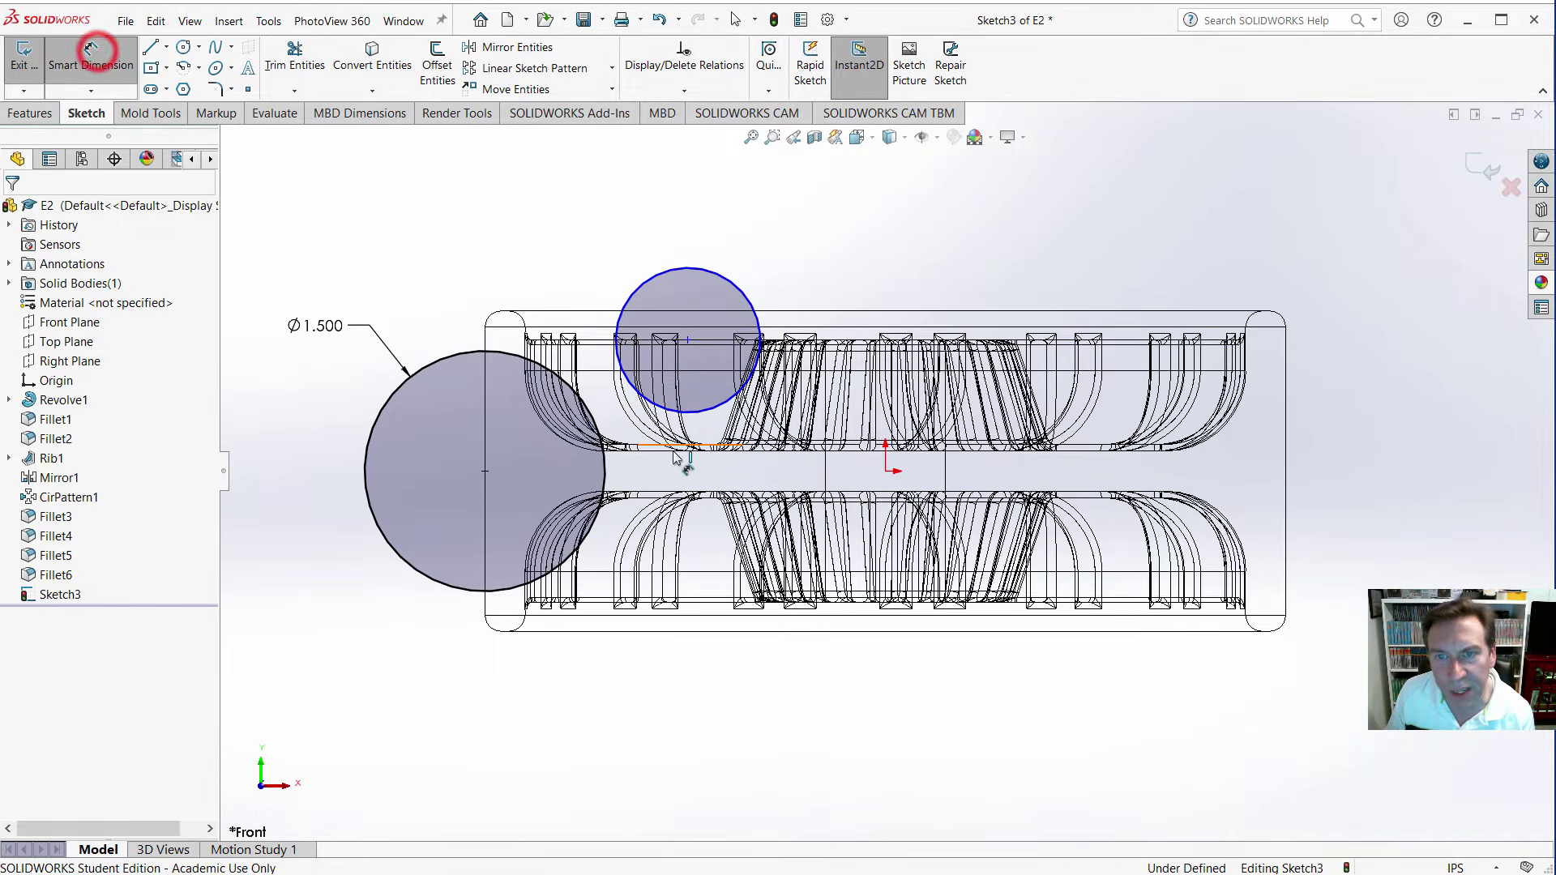
pyautogui.click(689, 341)
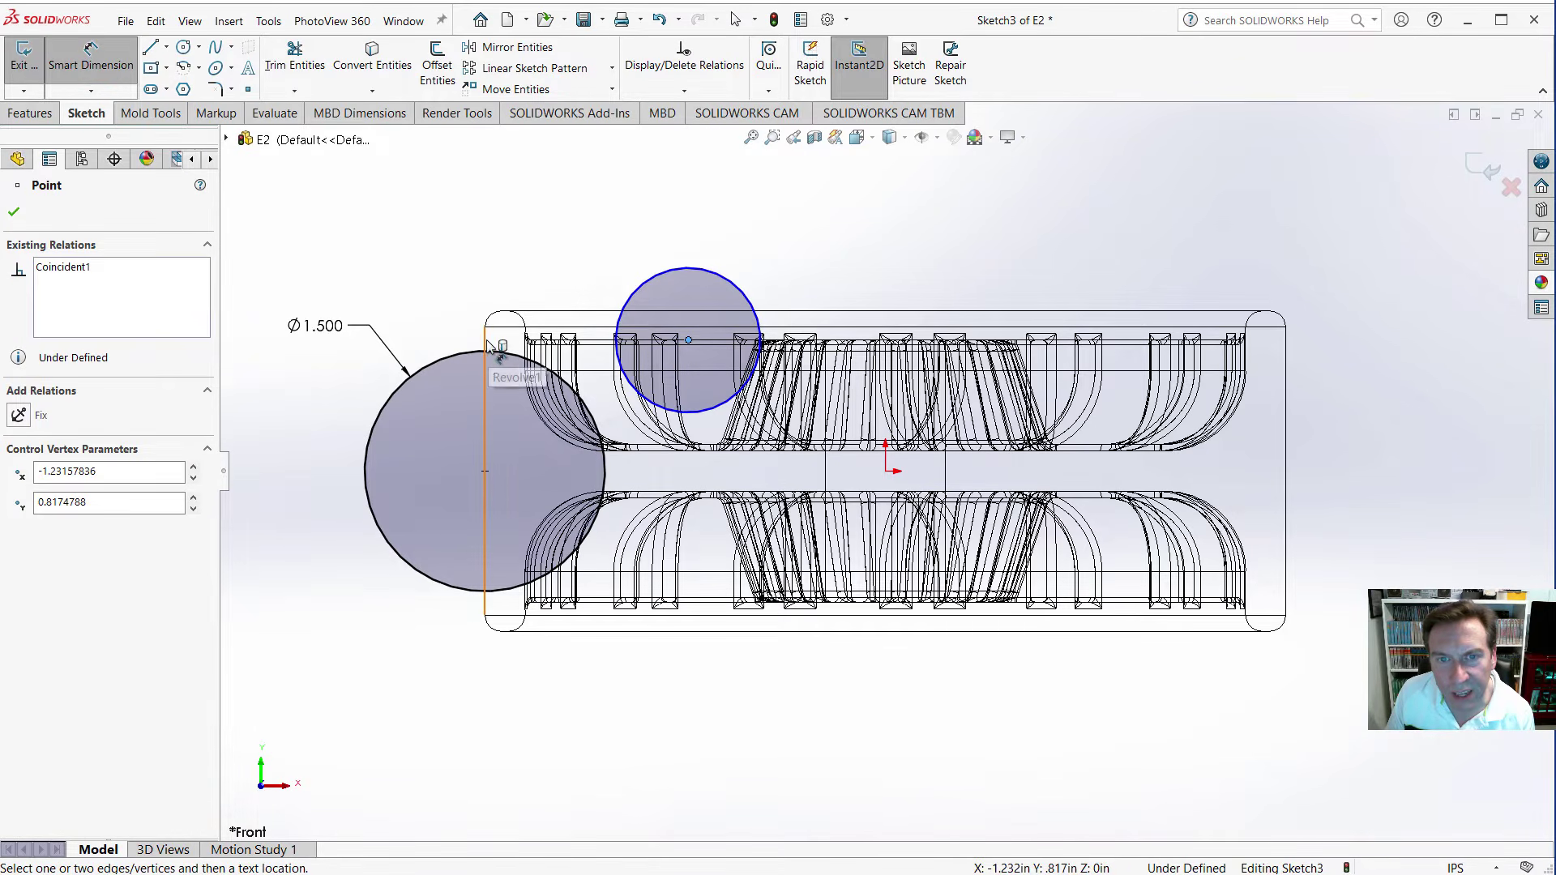
pyautogui.click(486, 340)
pyautogui.click(573, 221)
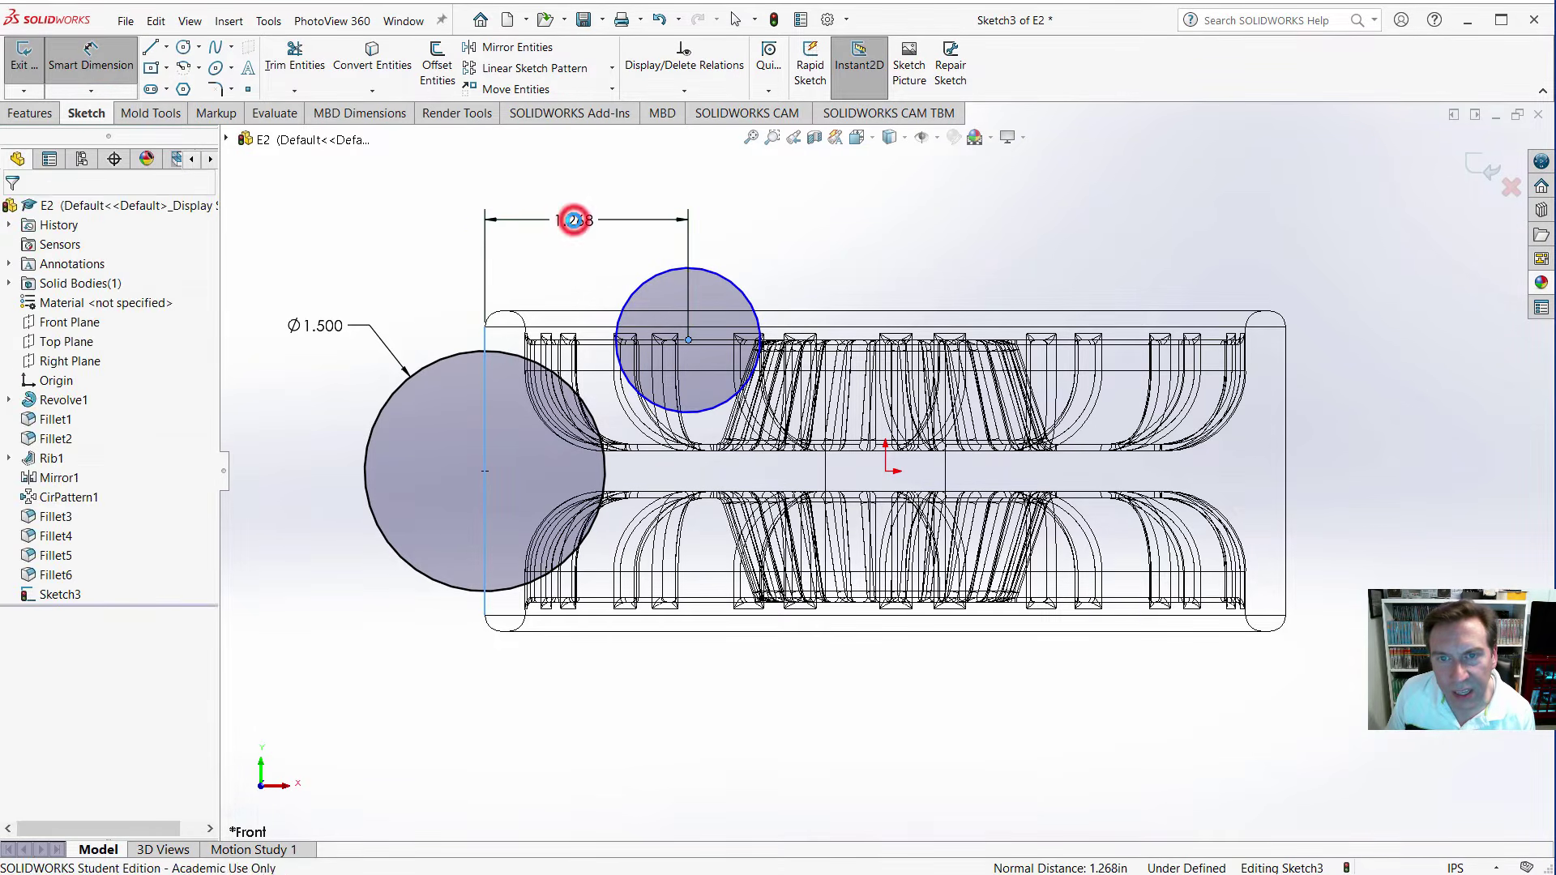
pyautogui.write('1')
pyautogui.press('Return')
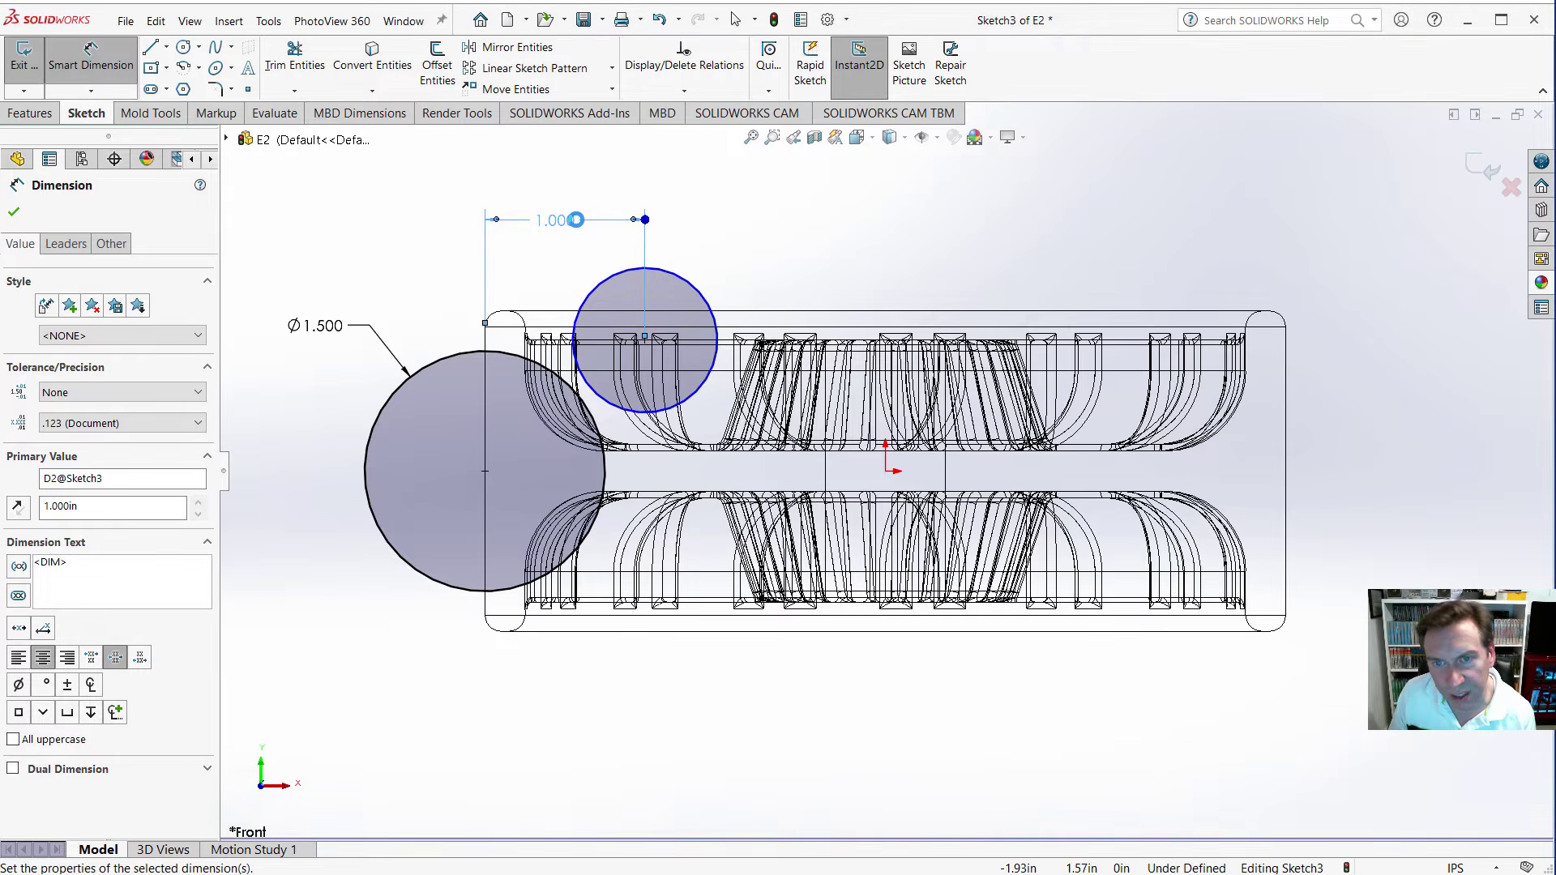
pyautogui.click(714, 293)
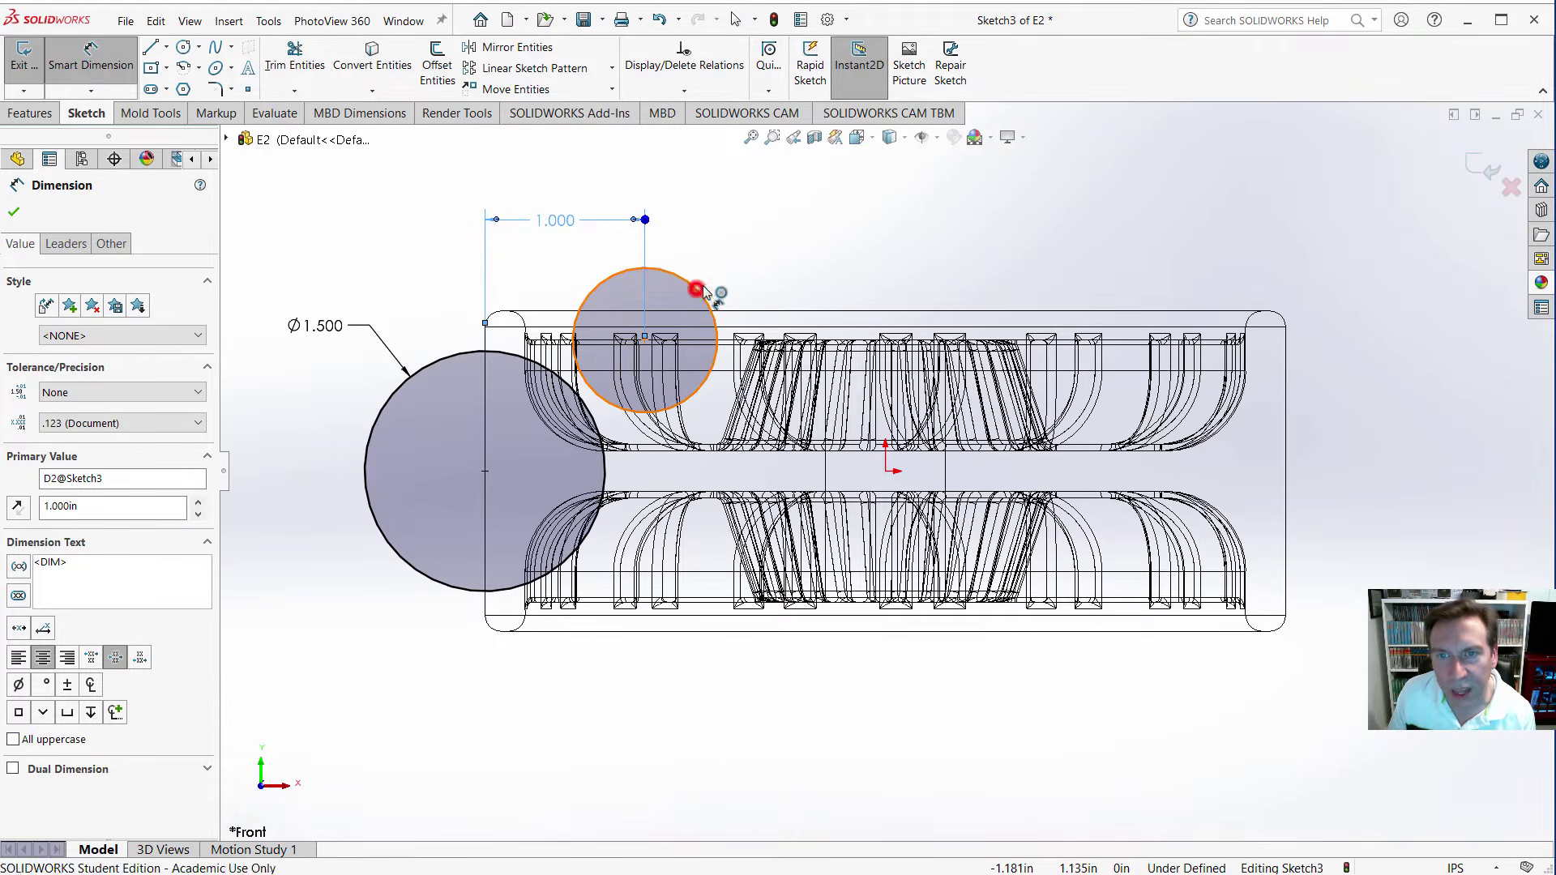
pyautogui.click(780, 227)
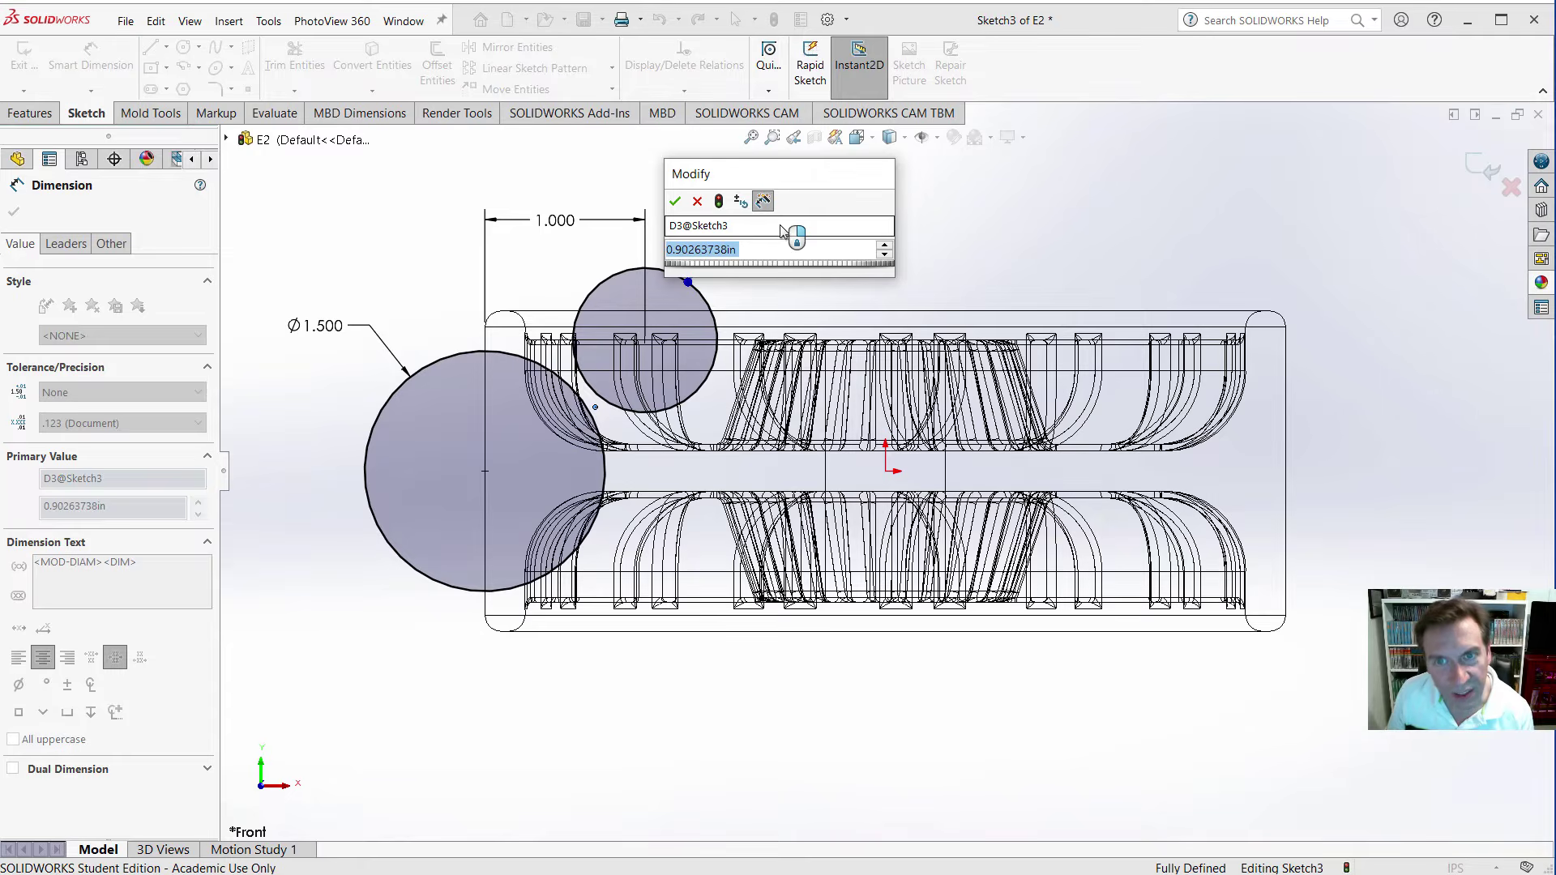
pyautogui.write('1')
pyautogui.press('Return')
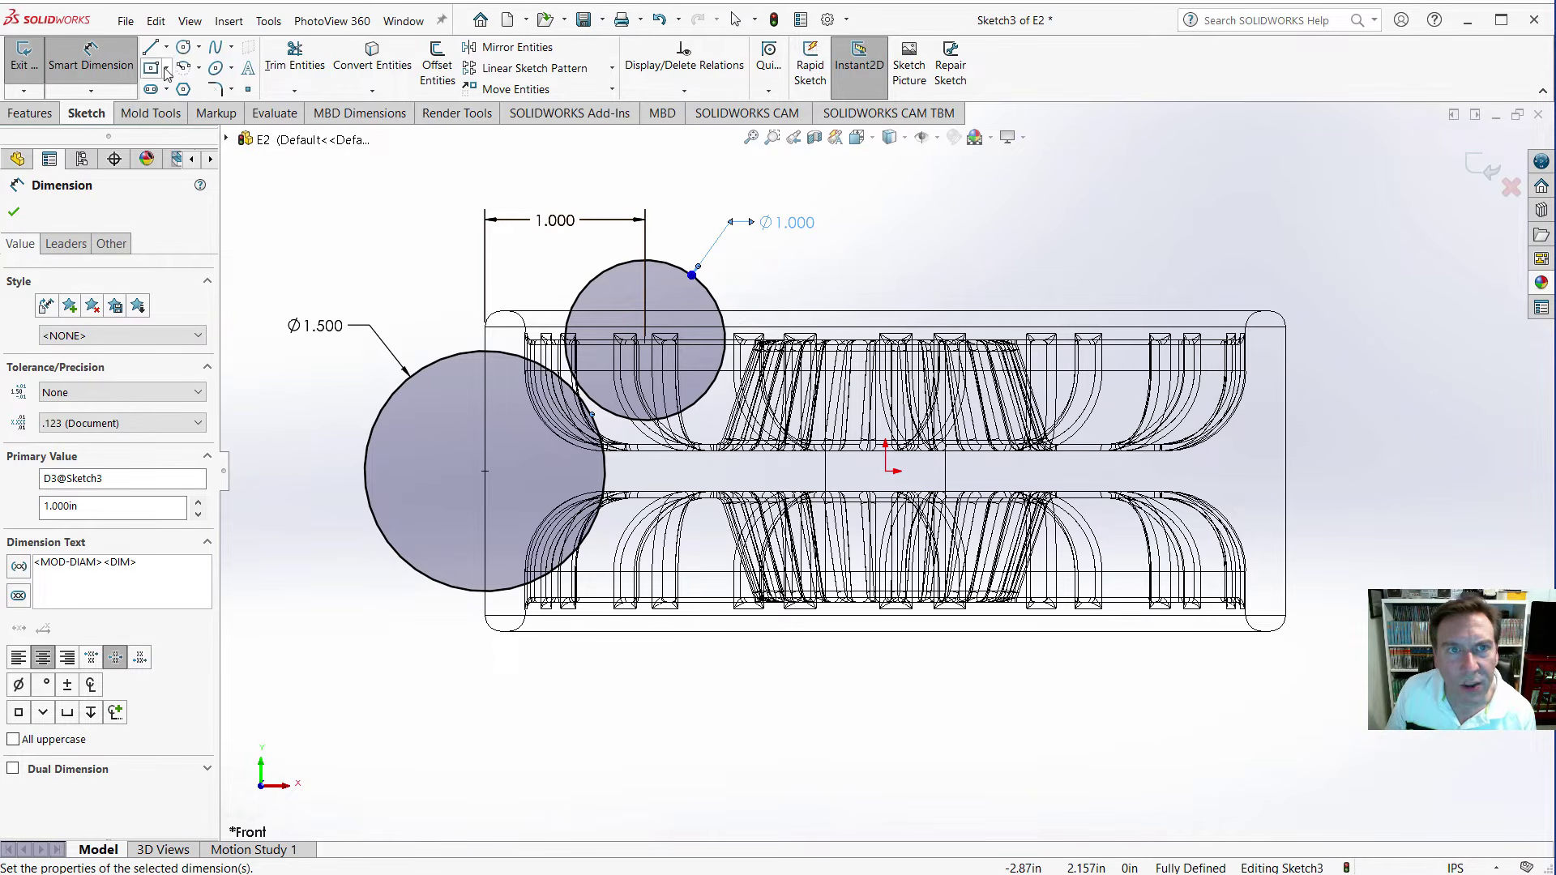
# Sketch a vertical centerpoint straight slot about 0.62 in long and 0.32 in wide, centred on the upper edge near the hub.
pyautogui.click(165, 90)
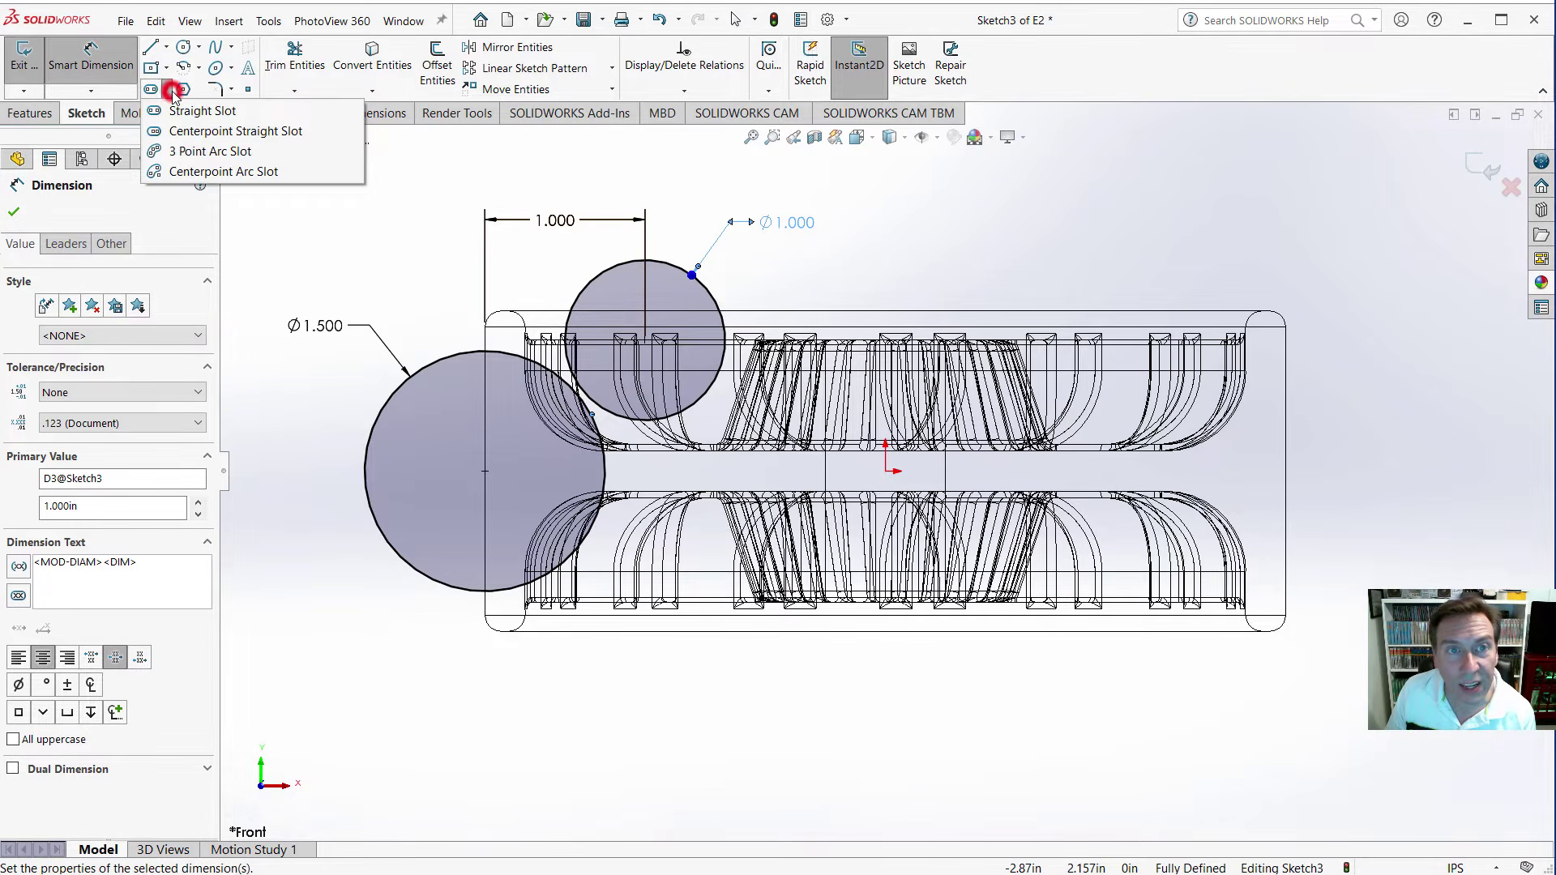
pyautogui.click(158, 132)
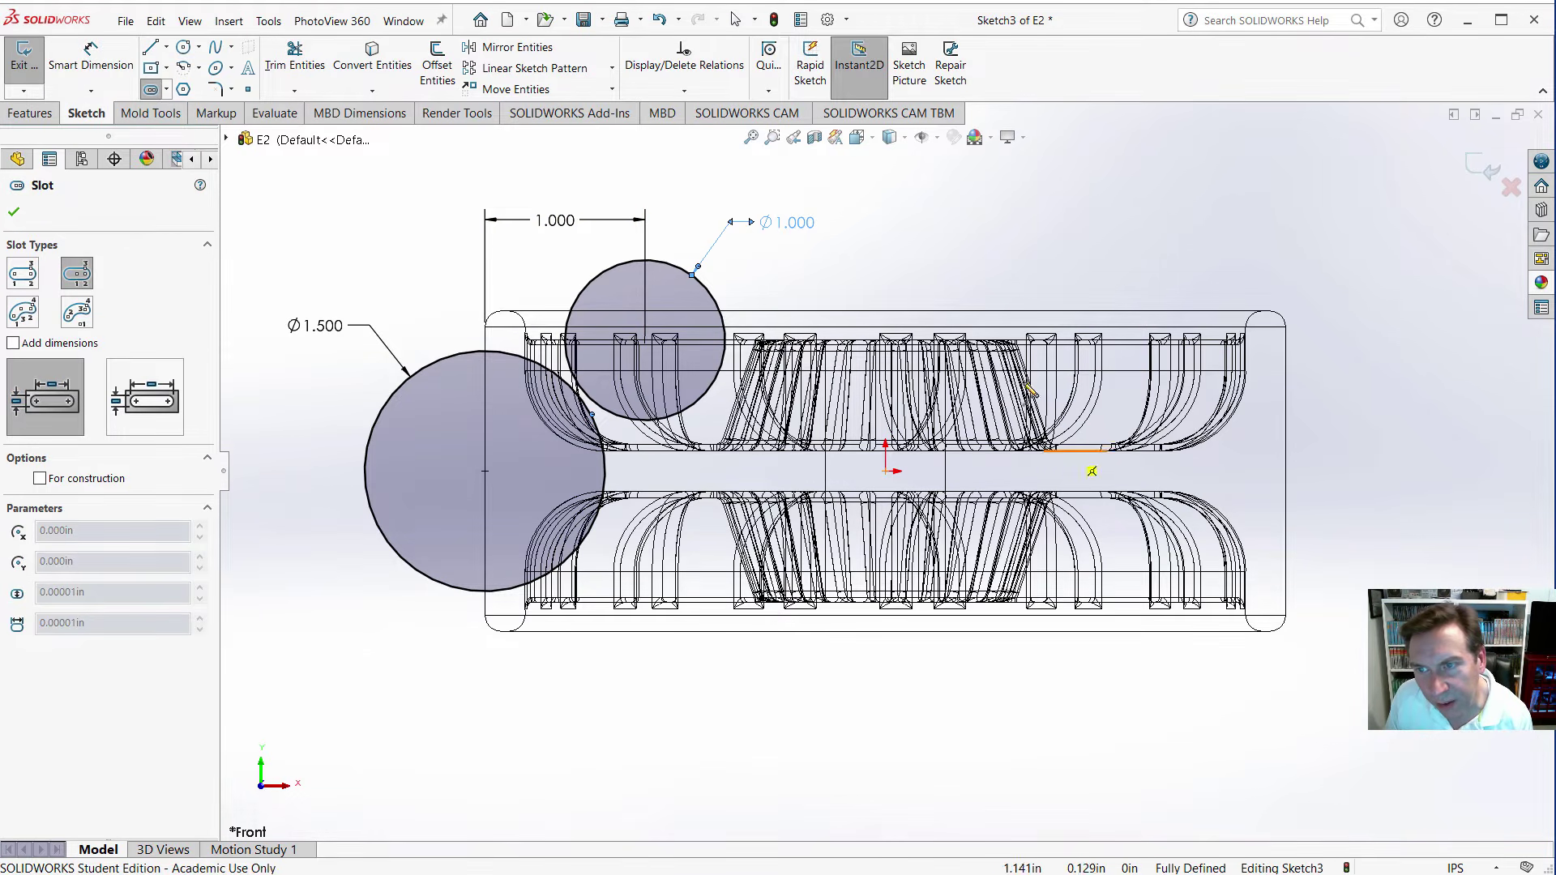
pyautogui.click(813, 341)
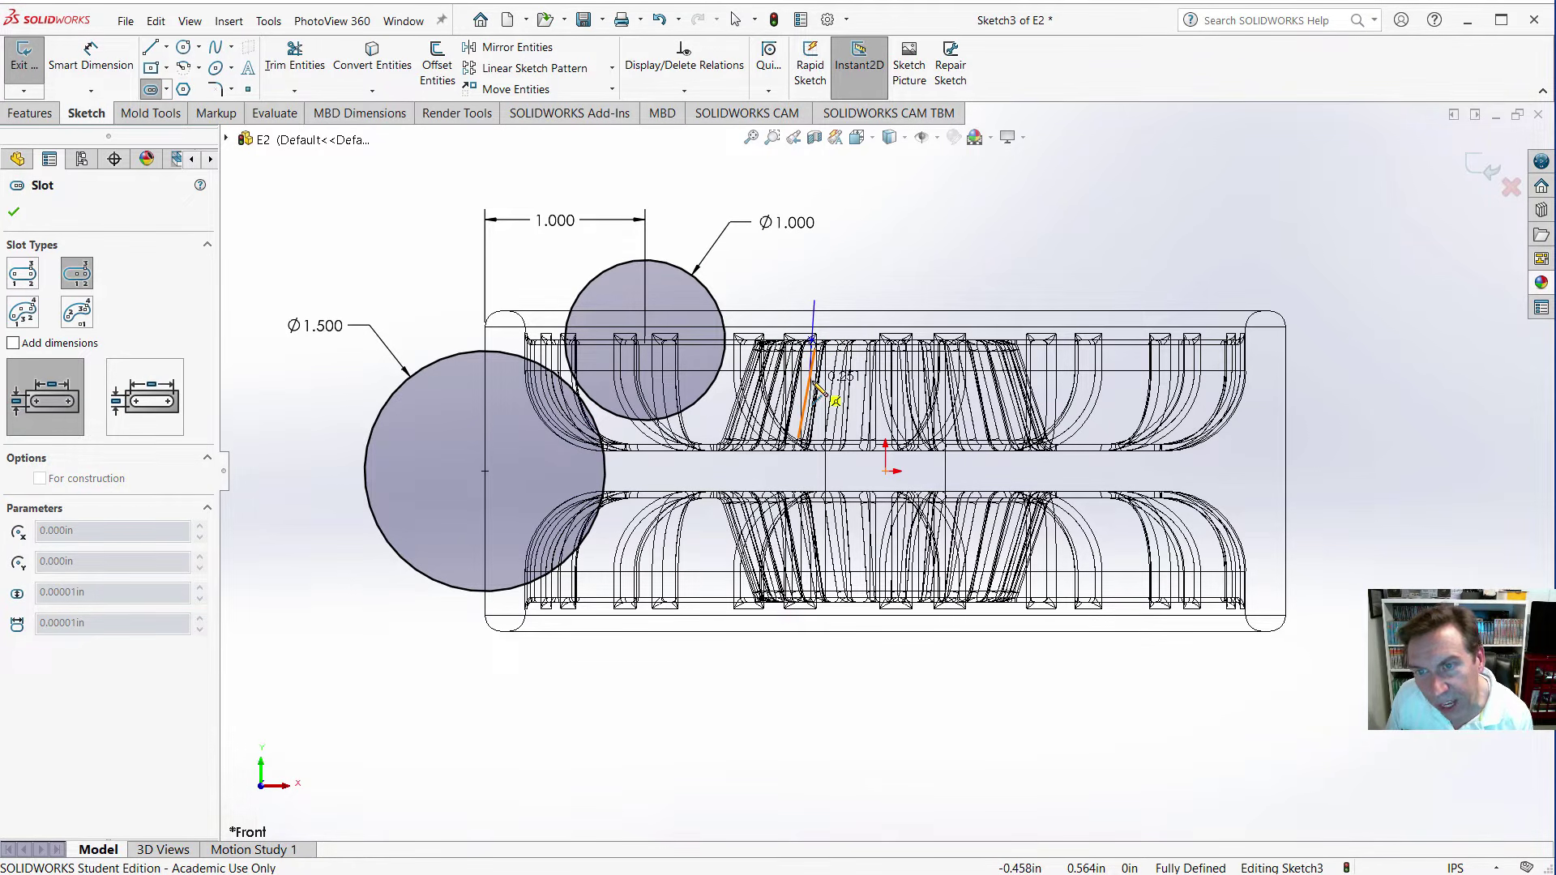
pyautogui.click(813, 290)
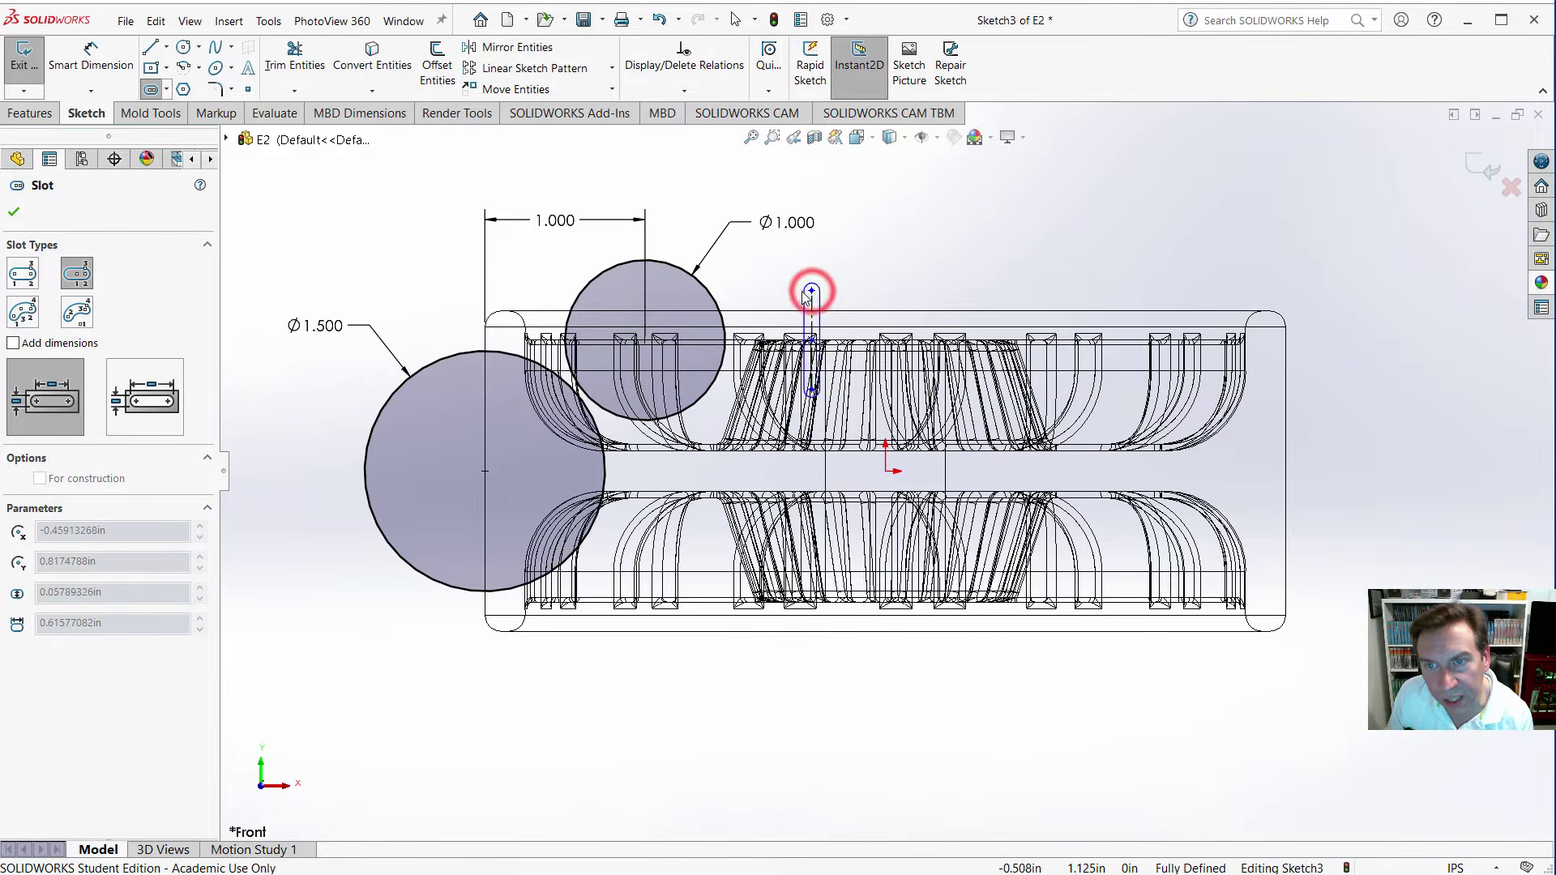
pyautogui.click(786, 283)
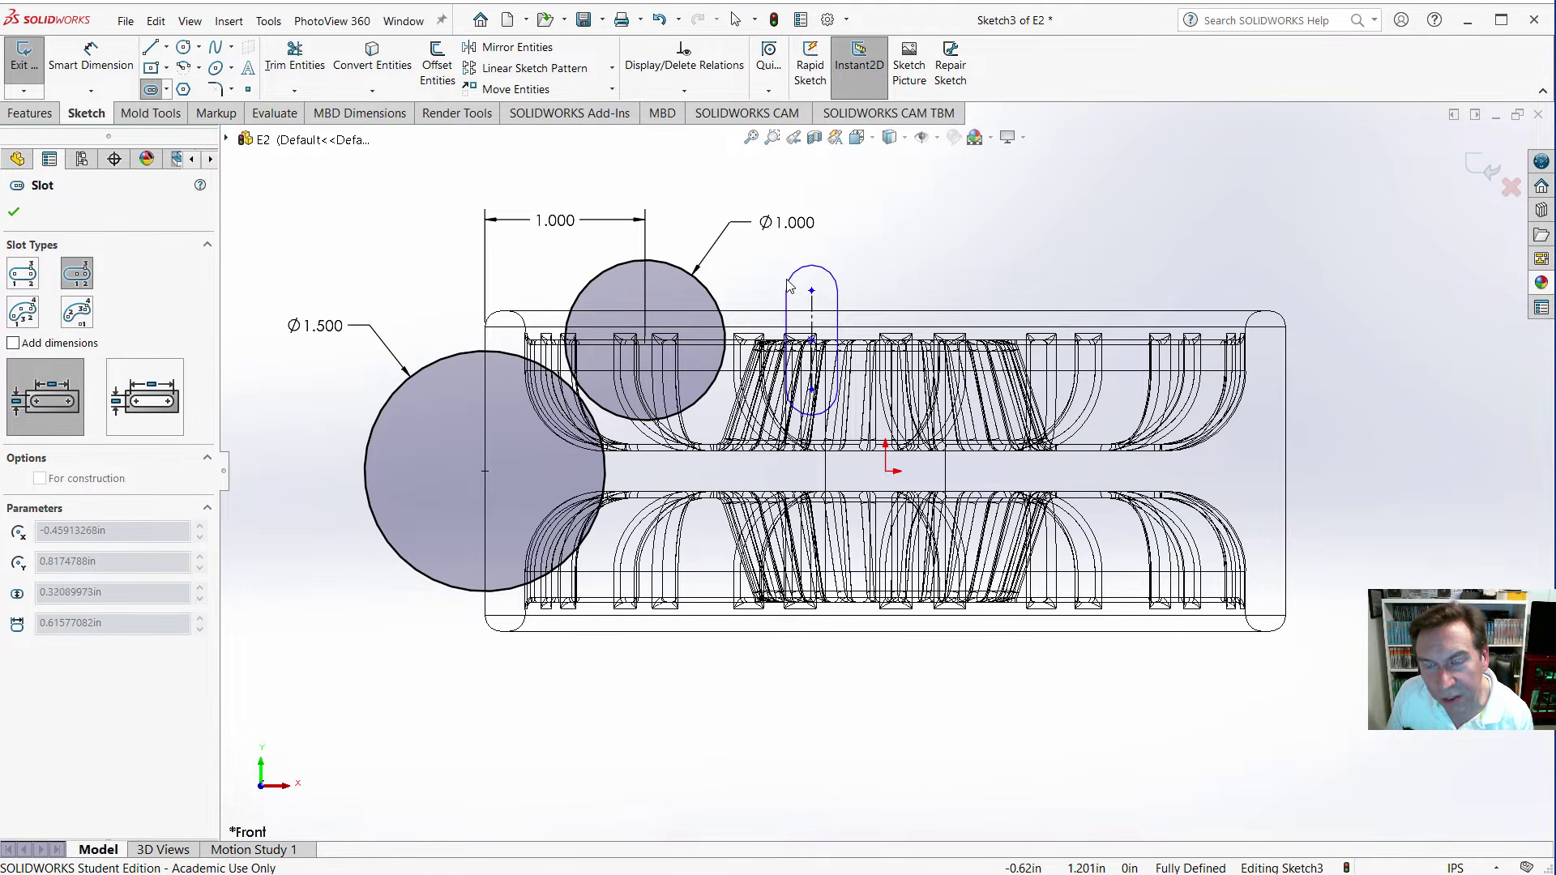
pyautogui.click(787, 280)
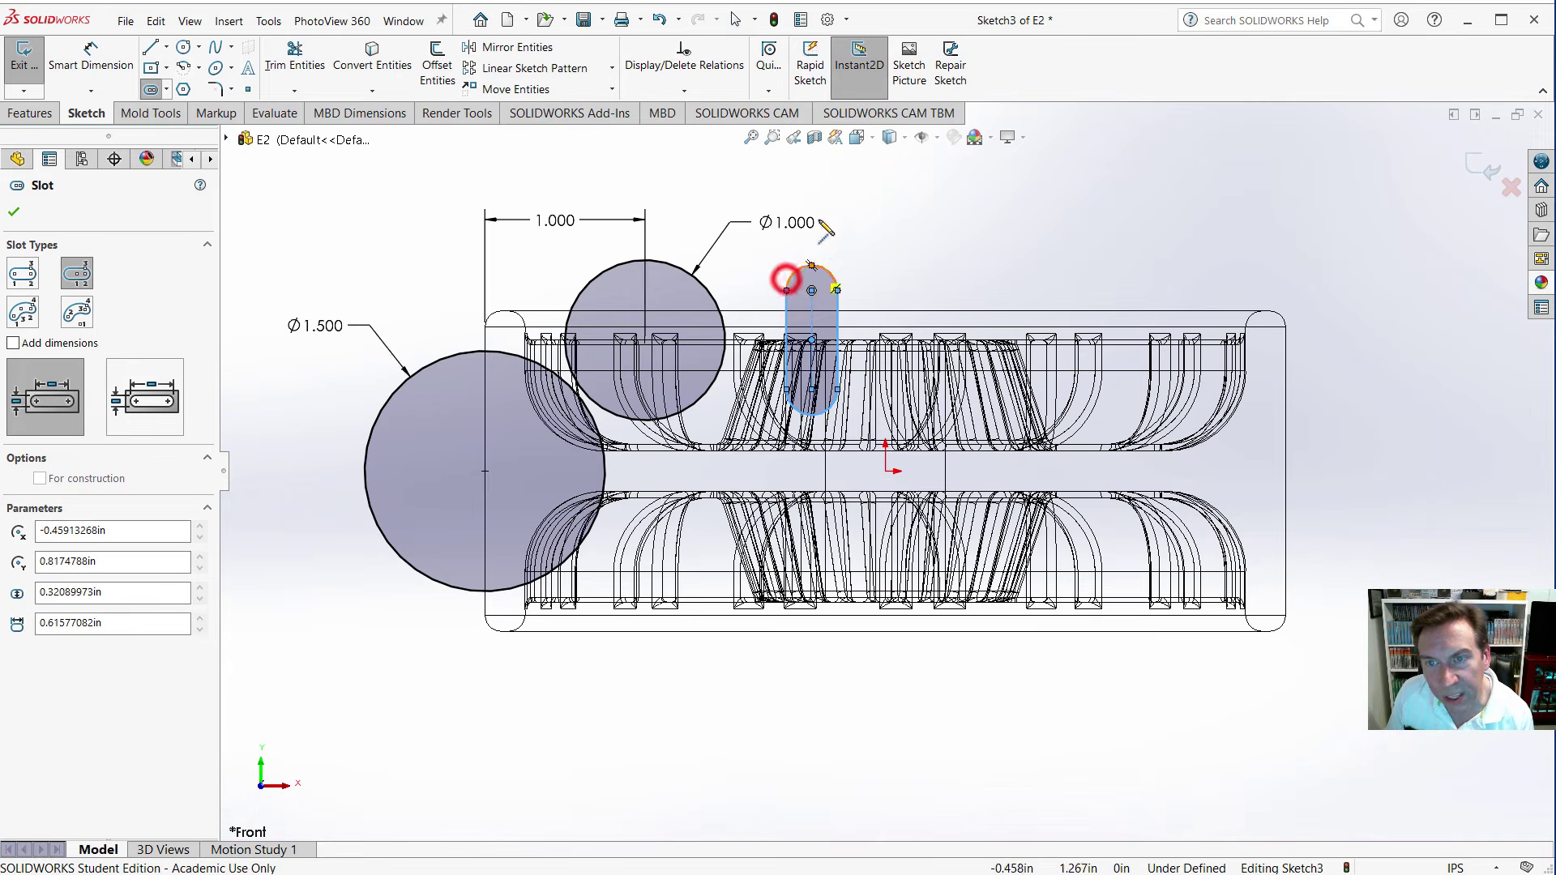
# Set the slot's end radius to 0.16 in and the distance between its arc centres to 0.6 in.
pyautogui.click(87, 47)
pyautogui.click(823, 272)
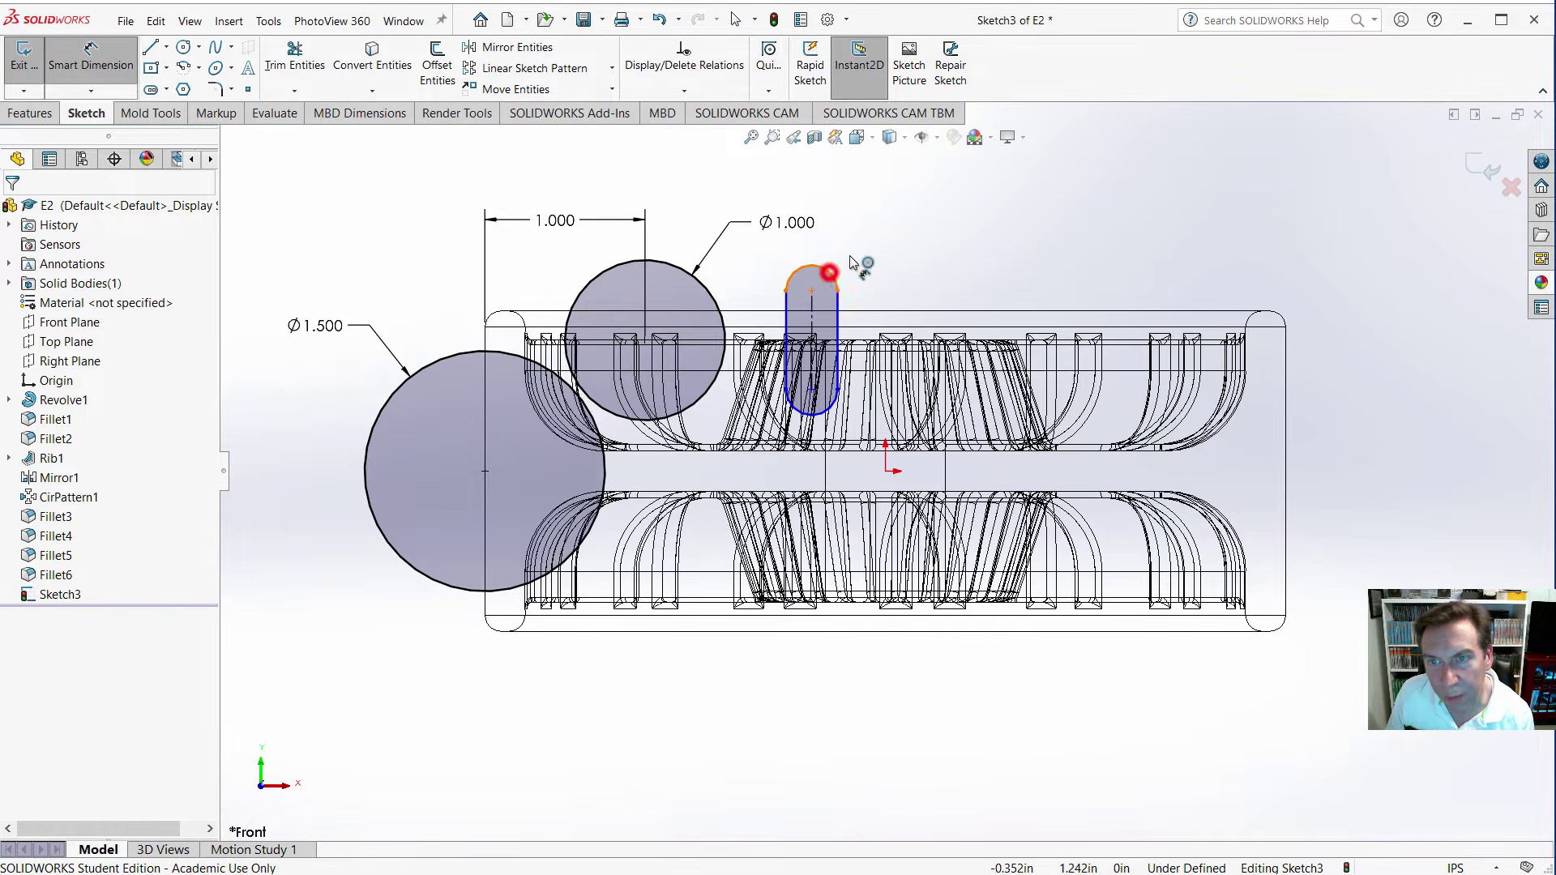
pyautogui.click(889, 237)
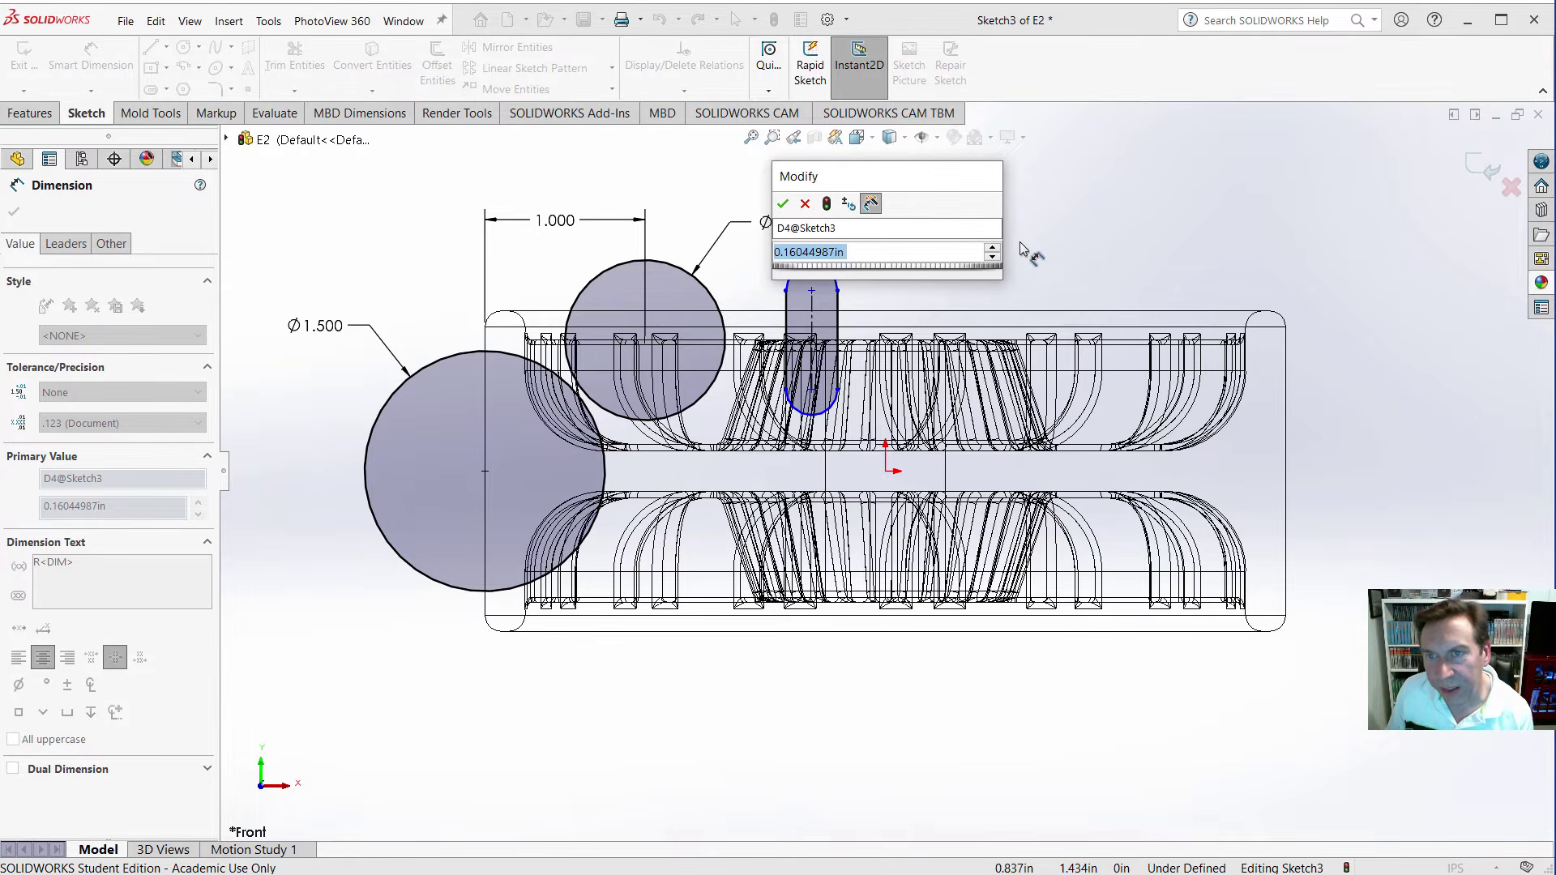
pyautogui.write('0.16')
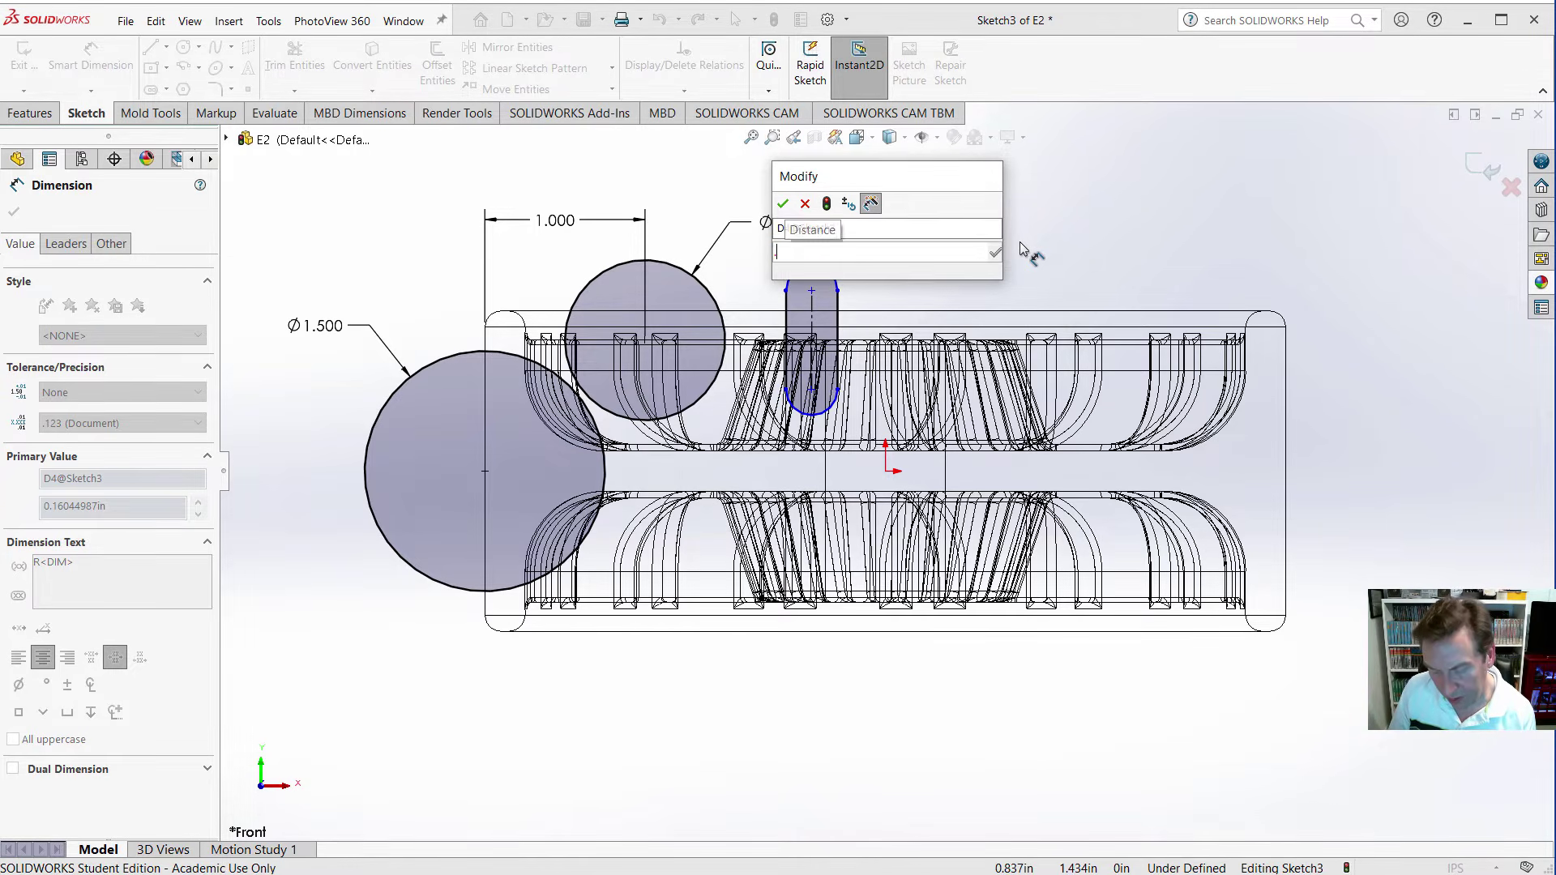
pyautogui.press('Return')
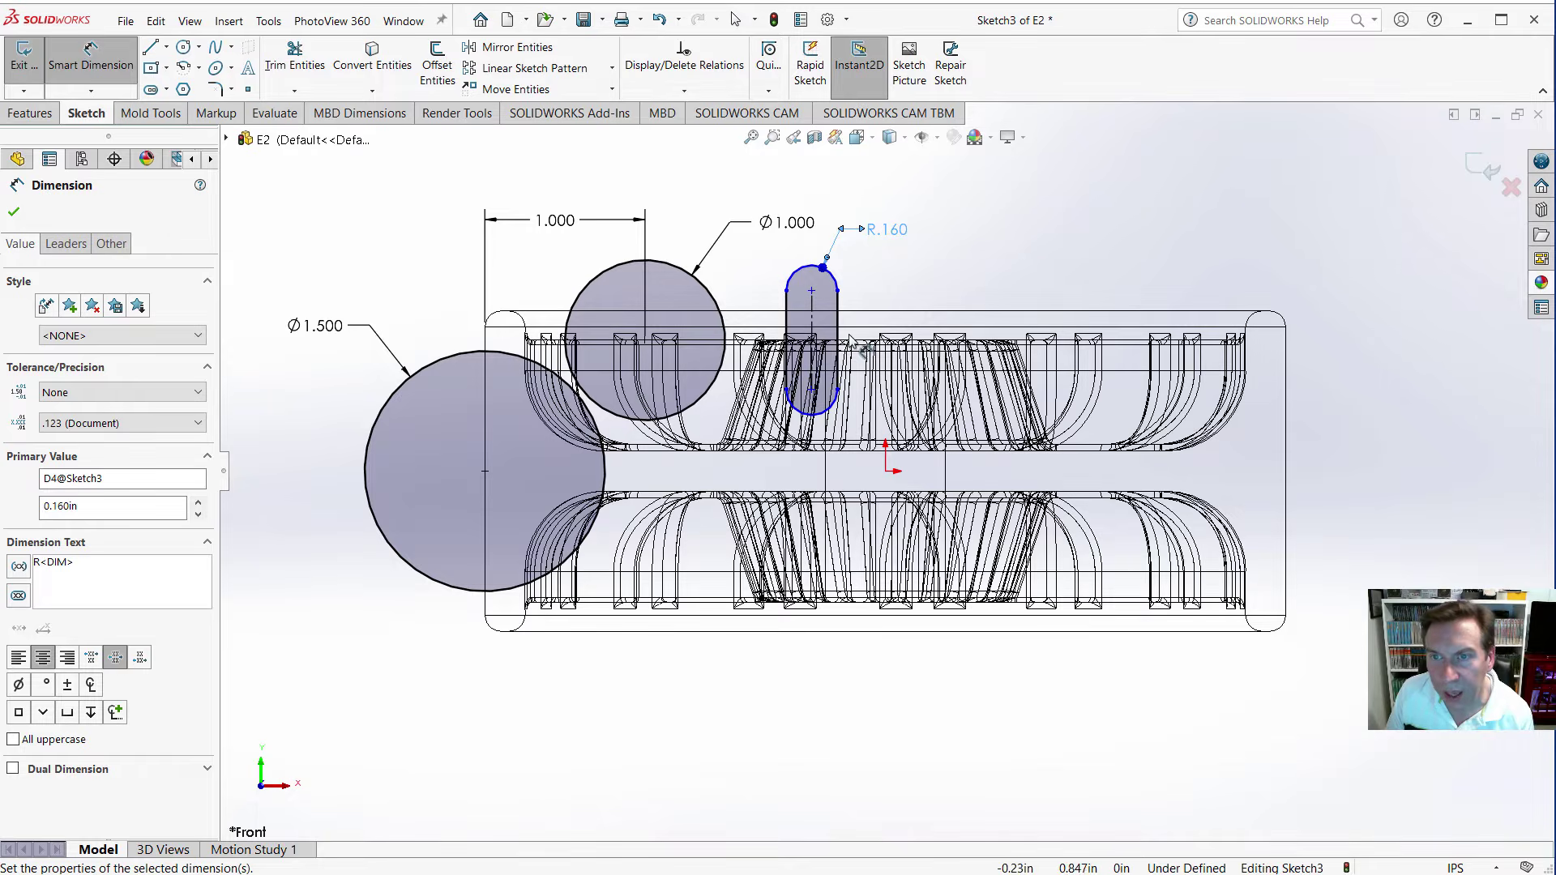
pyautogui.click(812, 307)
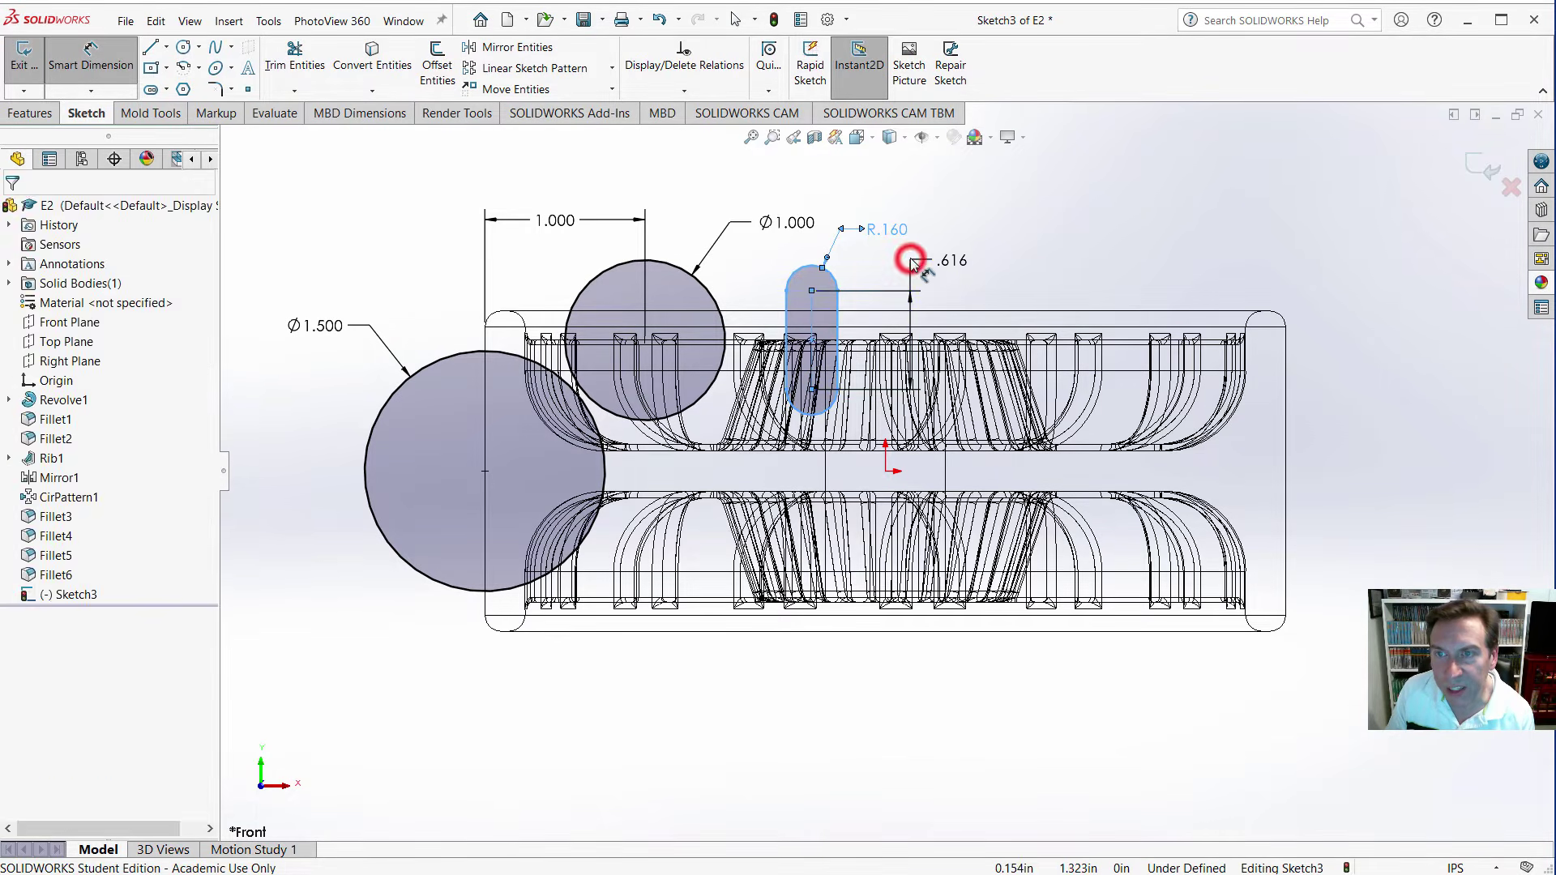
pyautogui.click(910, 259)
pyautogui.write('.6')
pyautogui.press('Return')
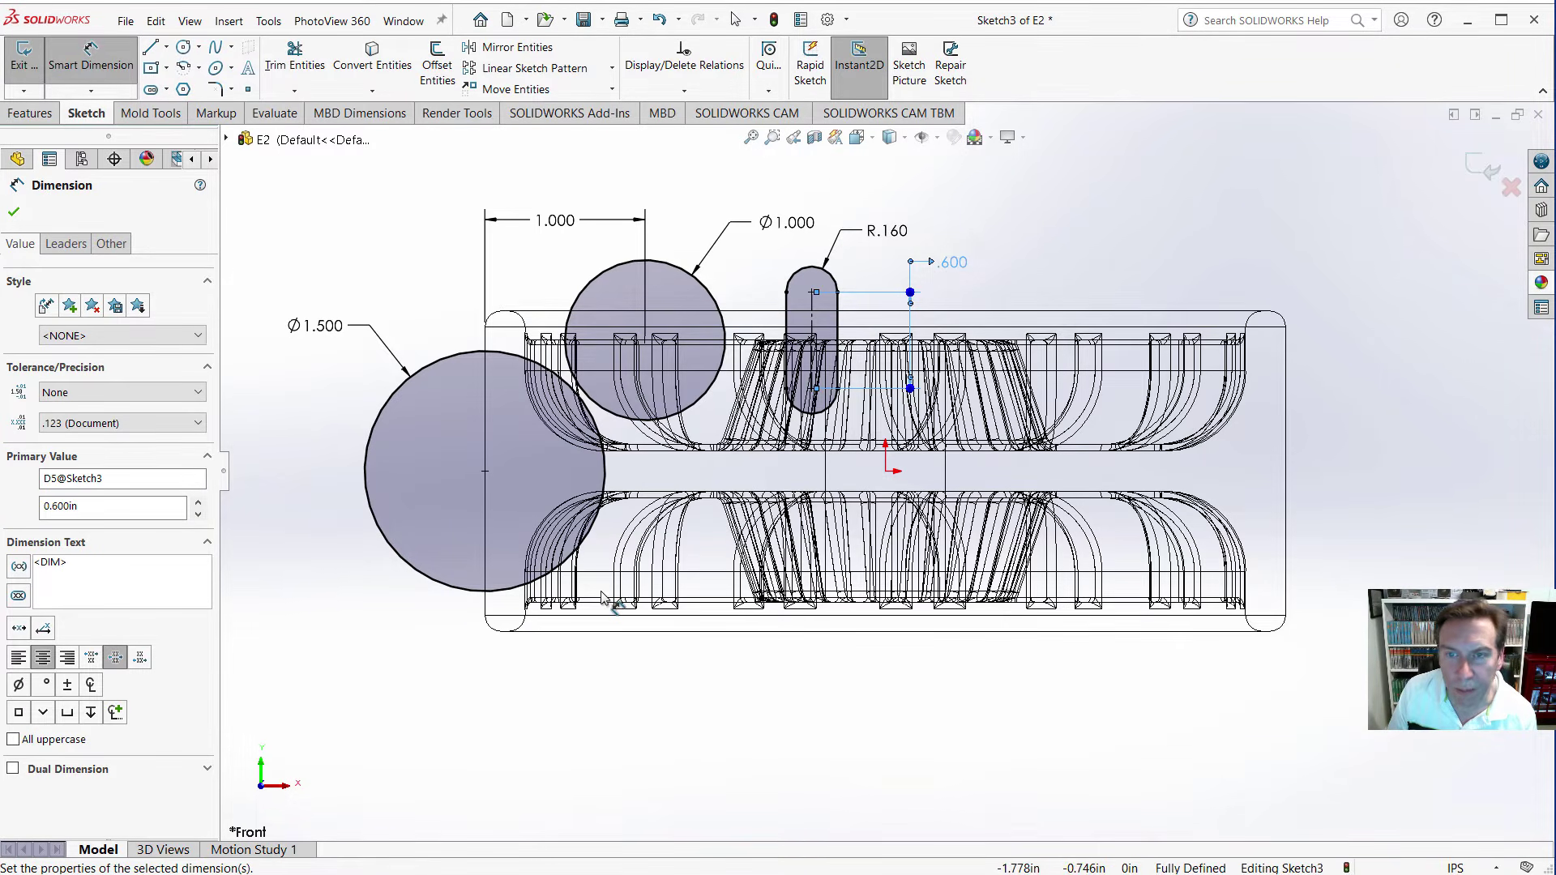
# Draw a horizontal centerline from the 1.5 in circle's centre to the origin.
pyautogui.click(167, 47)
pyautogui.click(155, 89)
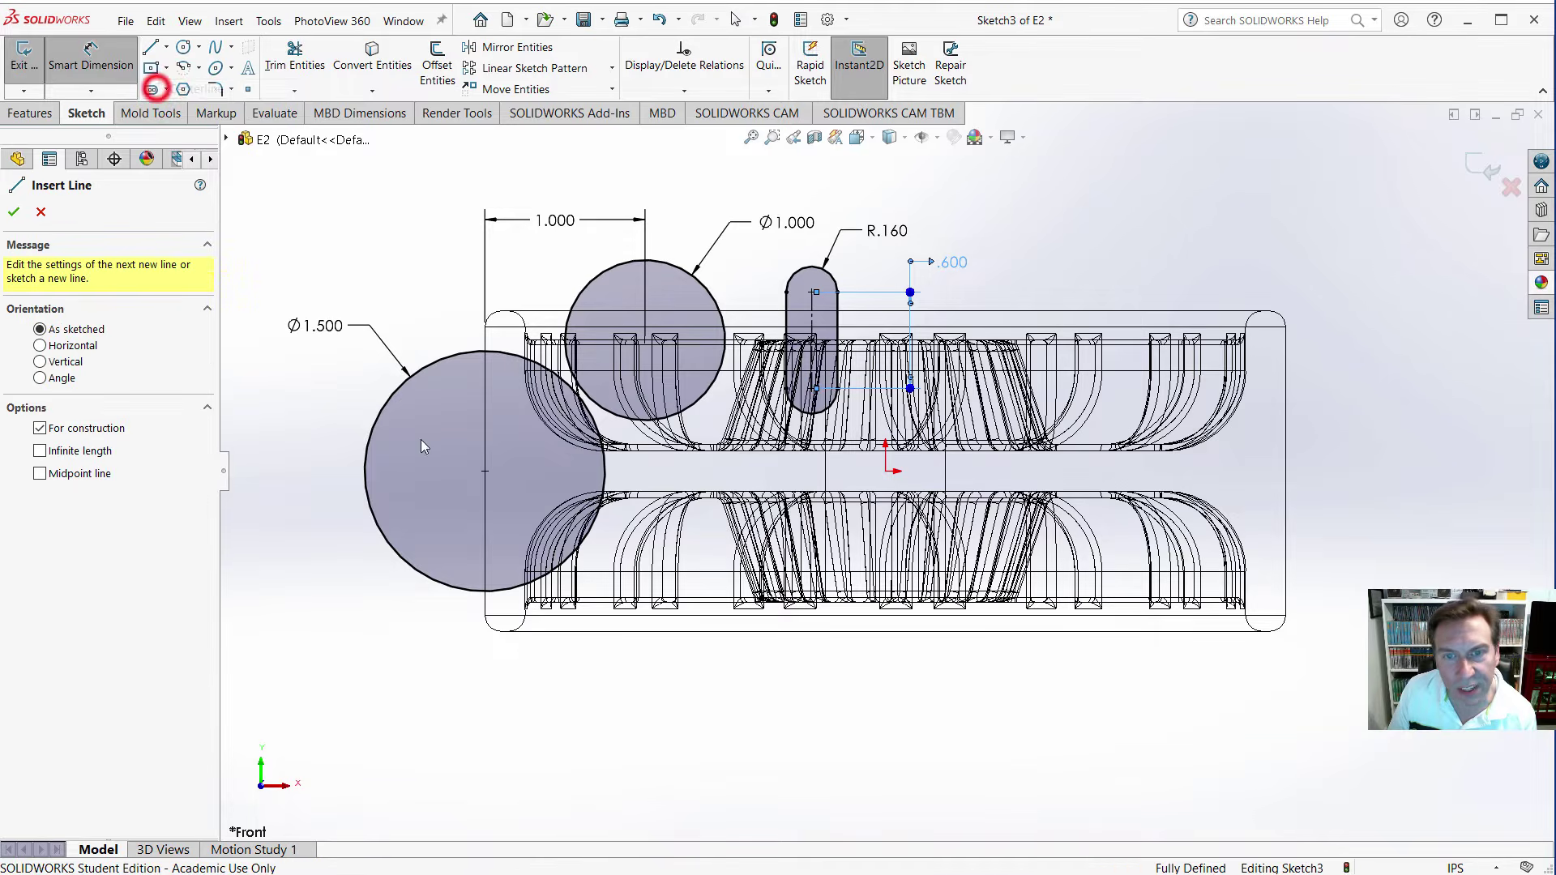
pyautogui.click(484, 471)
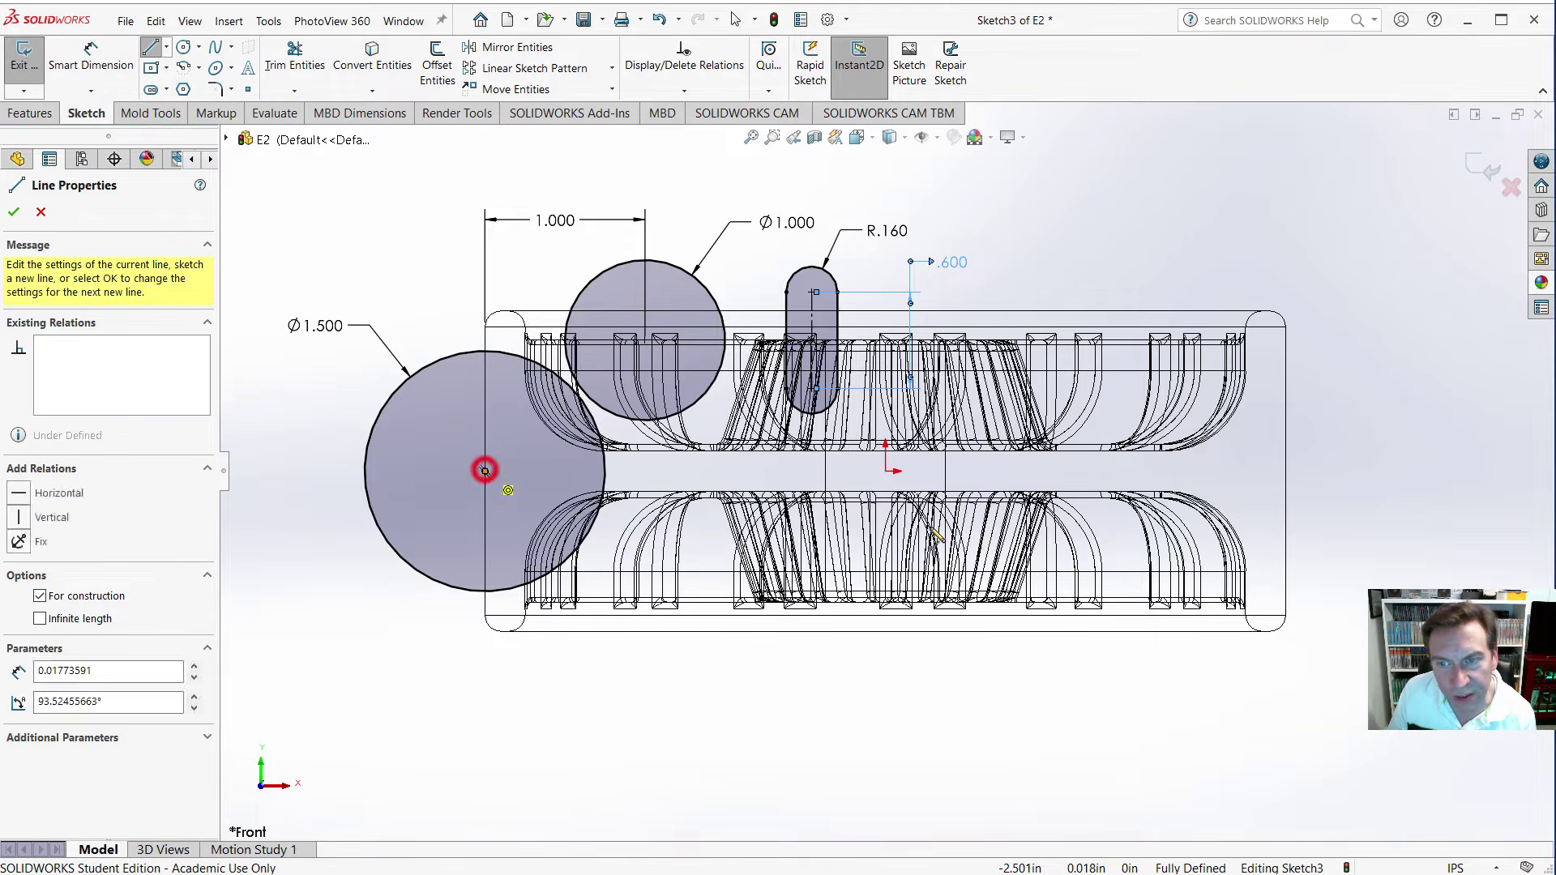
pyautogui.click(886, 470)
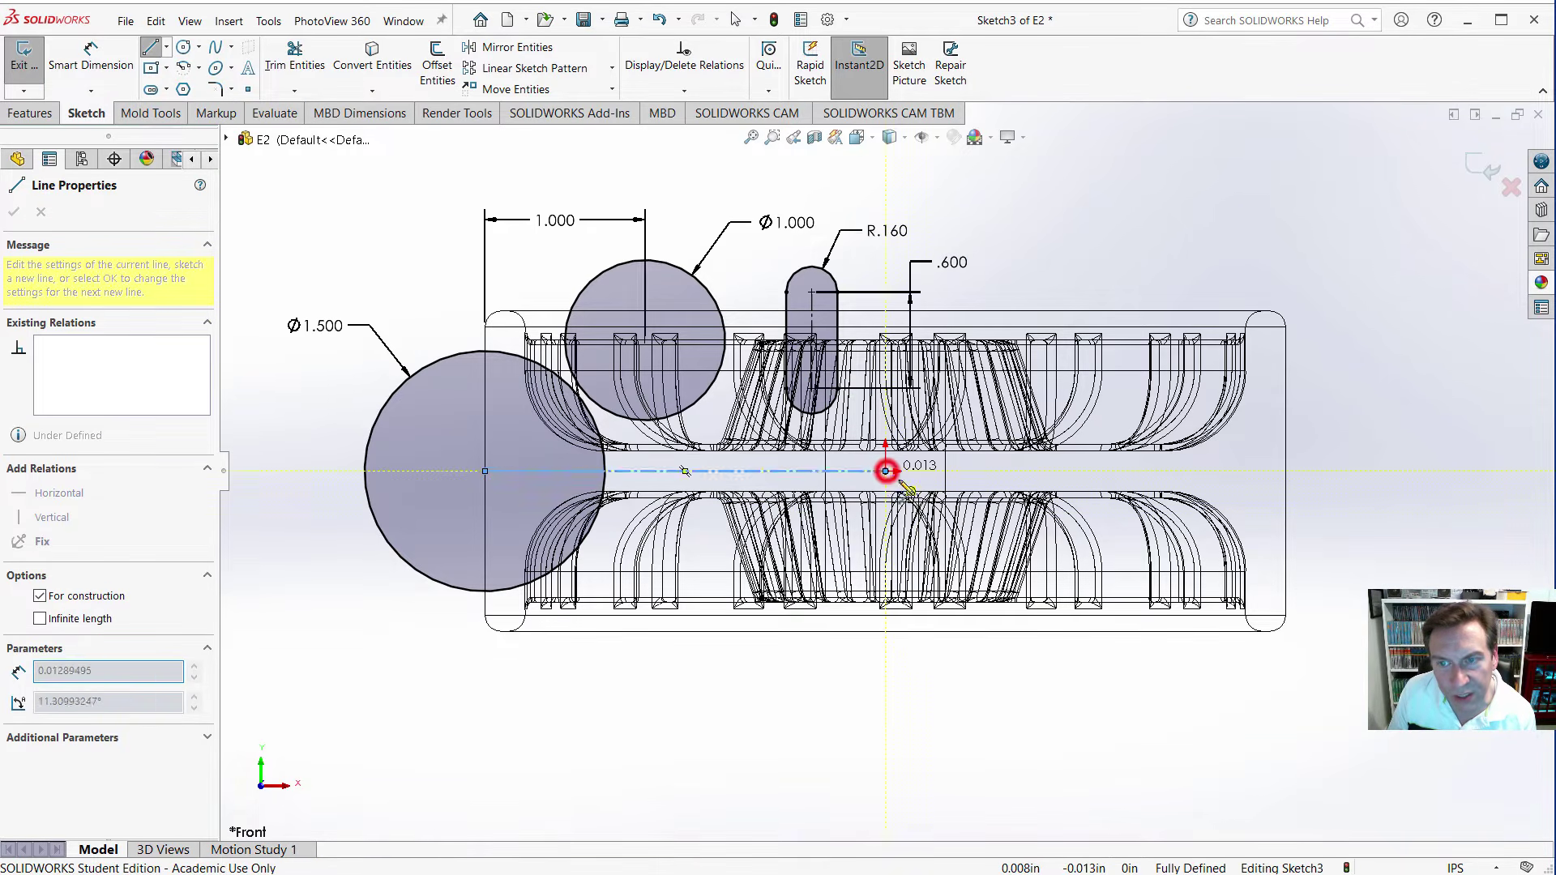
pyautogui.press('Escape')
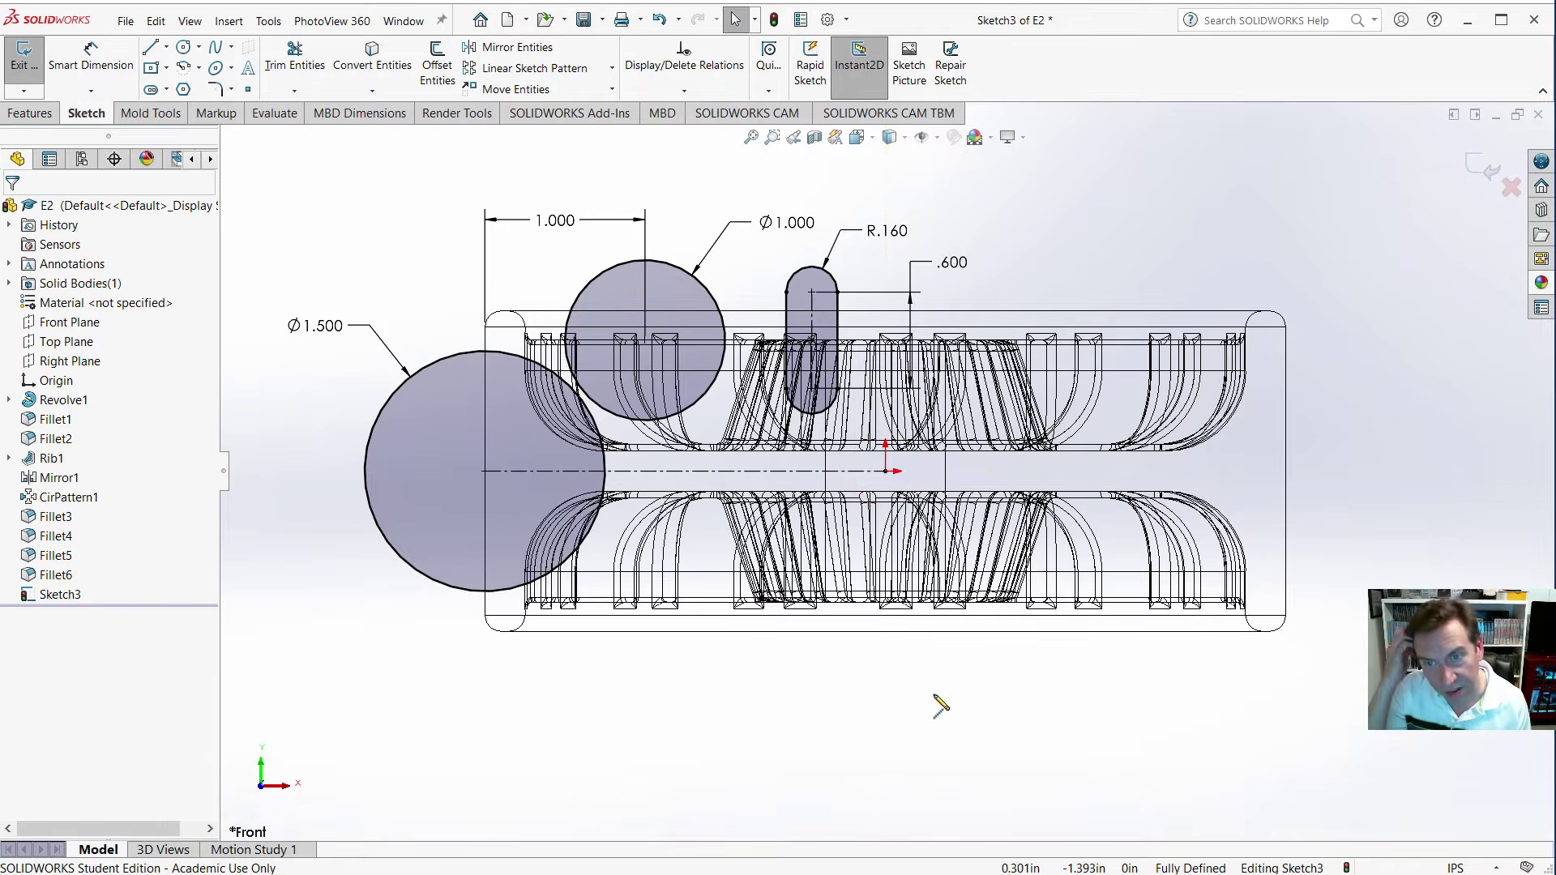
# Mirror the 1 in circle and the slot about the horizontal centerline.
pyautogui.click(684, 265)
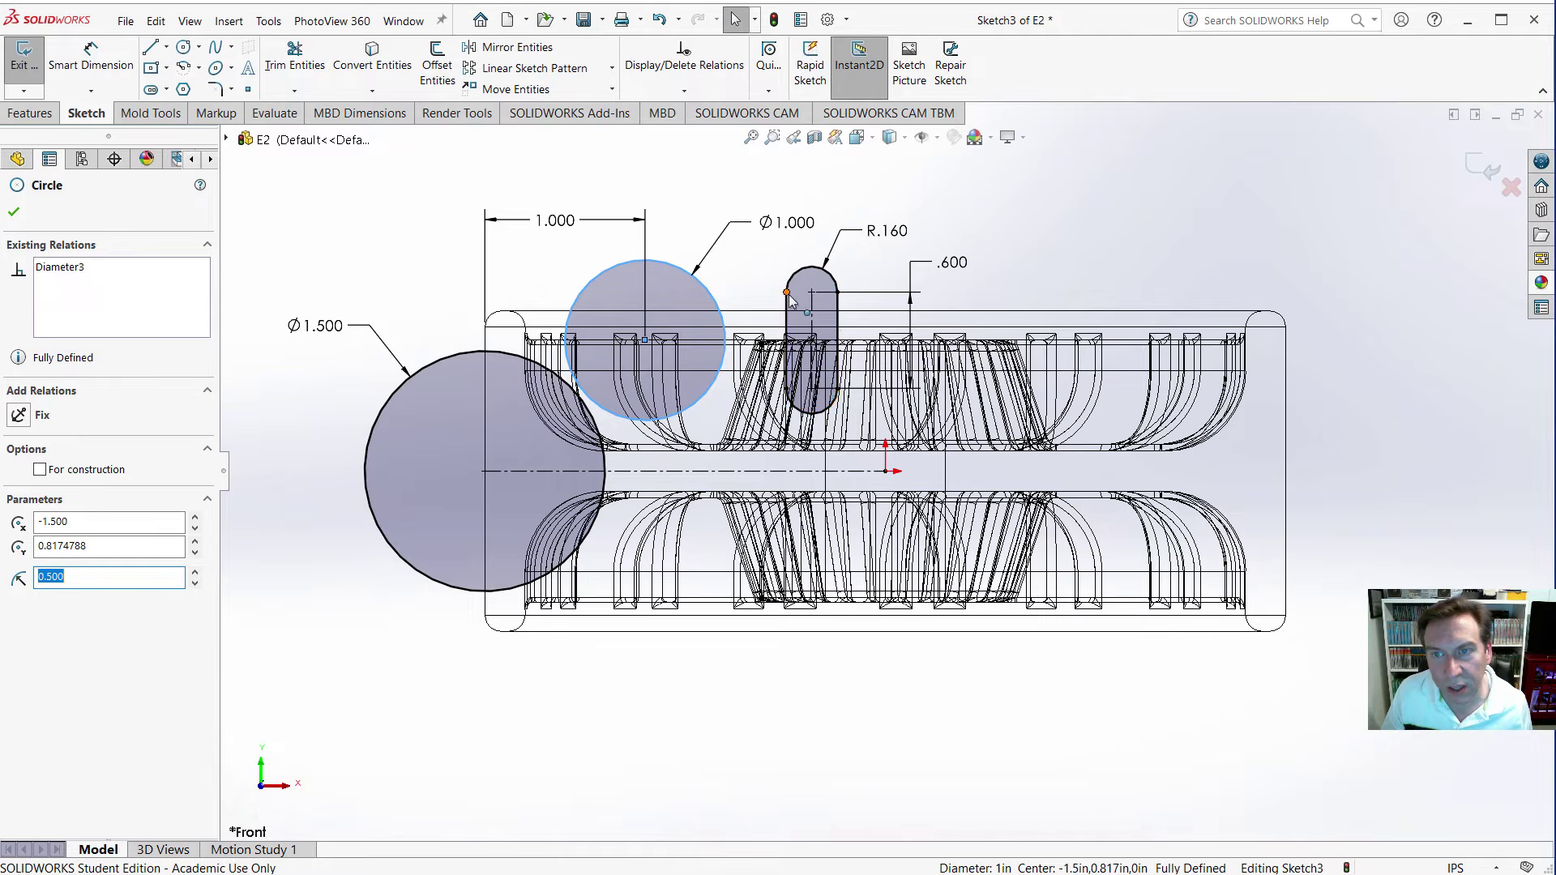
pyautogui.click(579, 167)
pyautogui.moveTo(531, 163); pyautogui.dragTo(860, 459)
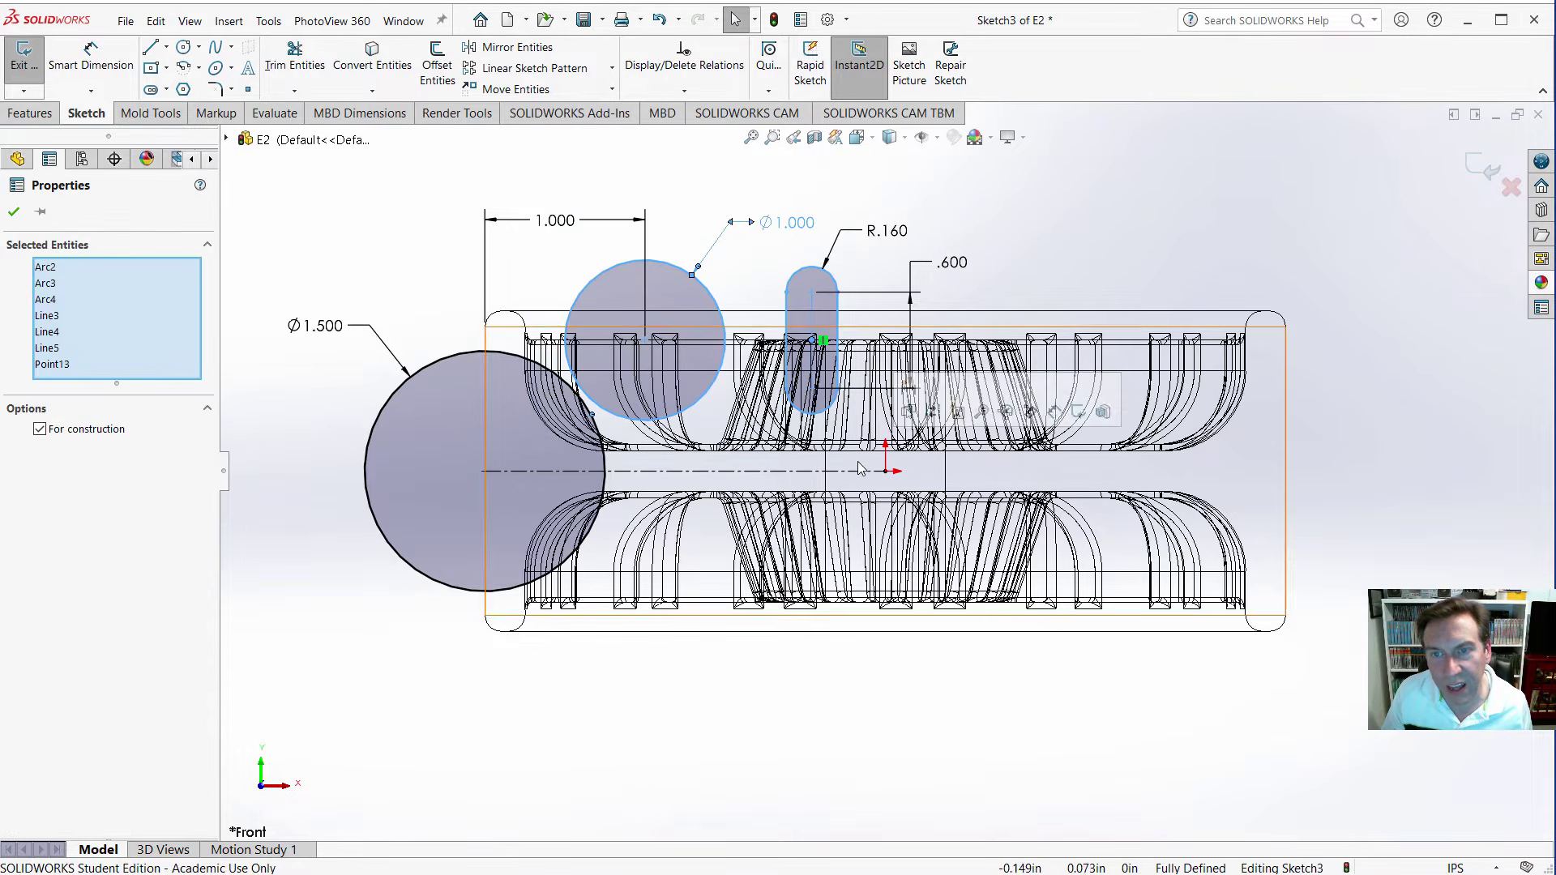
pyautogui.click(746, 471)
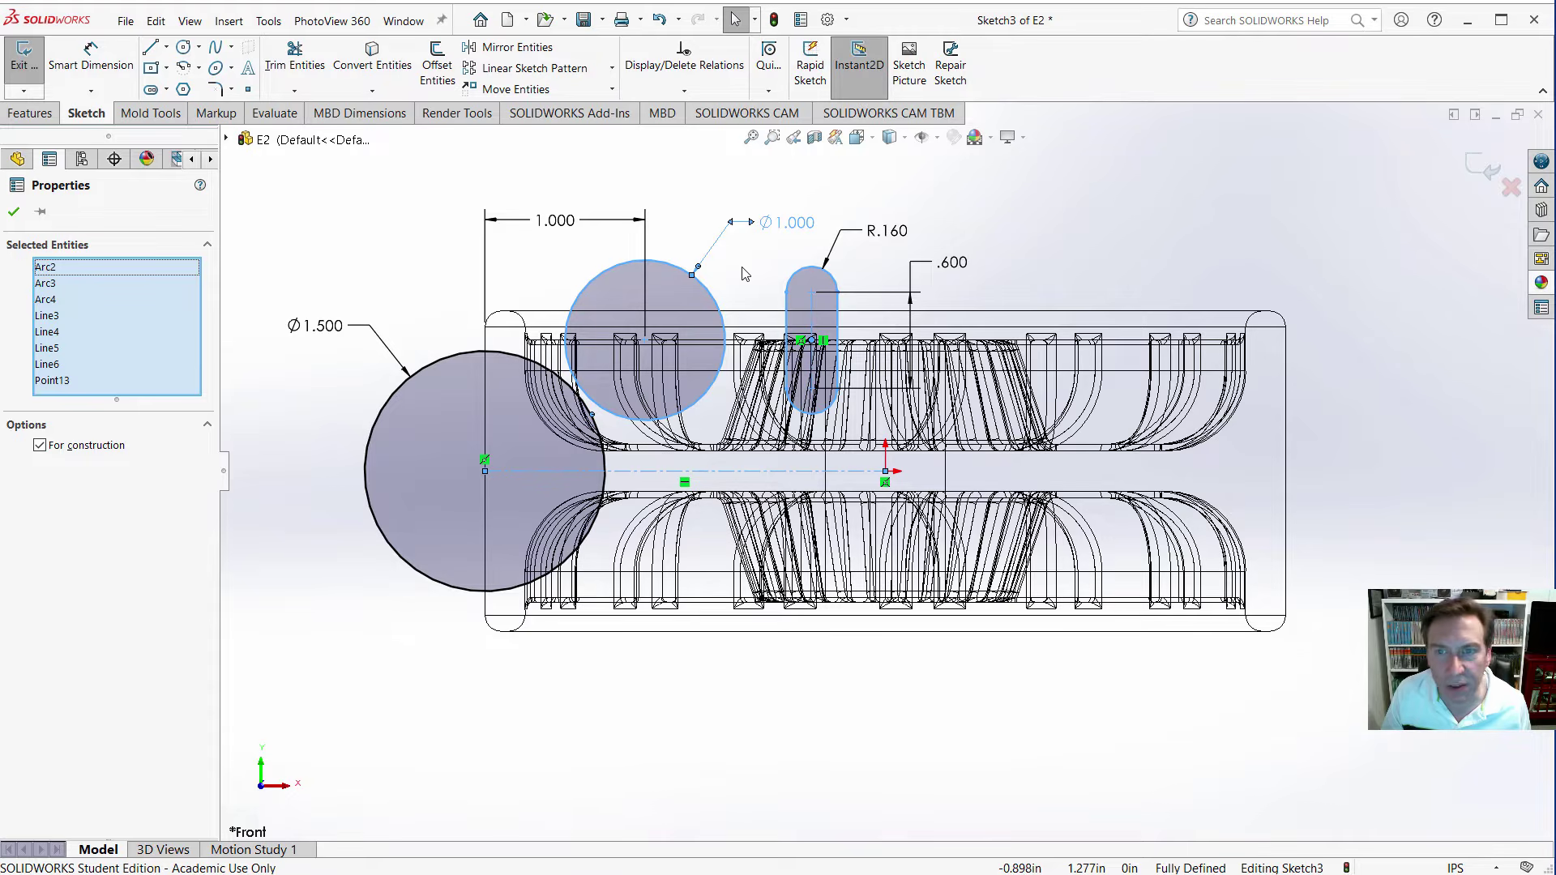
pyautogui.click(527, 46)
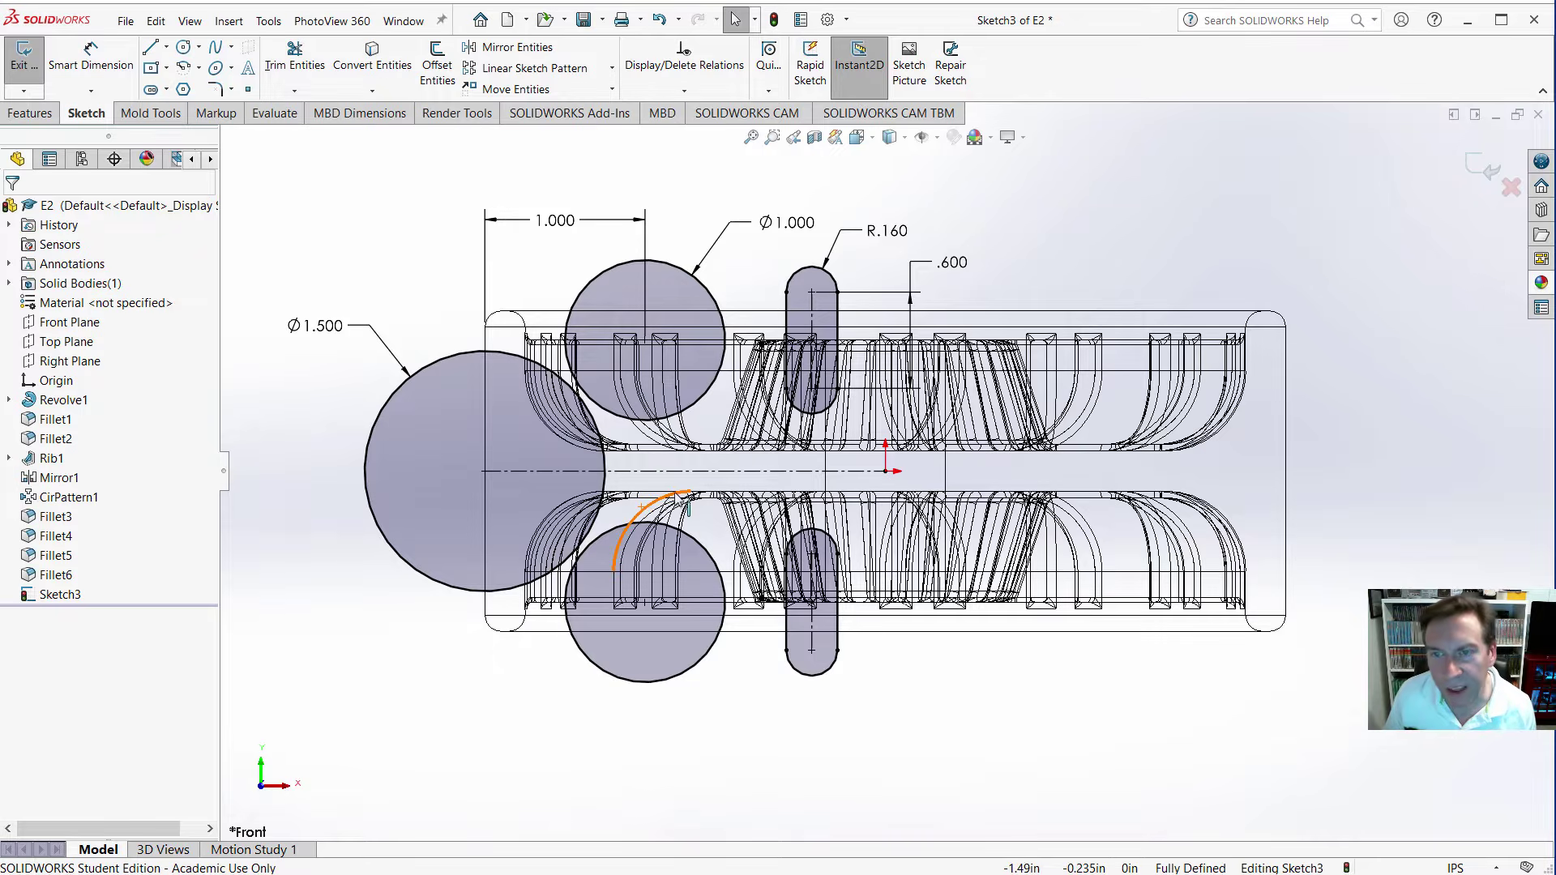
# Draw a vertical centerline about 1.79 in long from the origin upward past the wheel's upper edge.
pyautogui.click(166, 55)
pyautogui.click(154, 93)
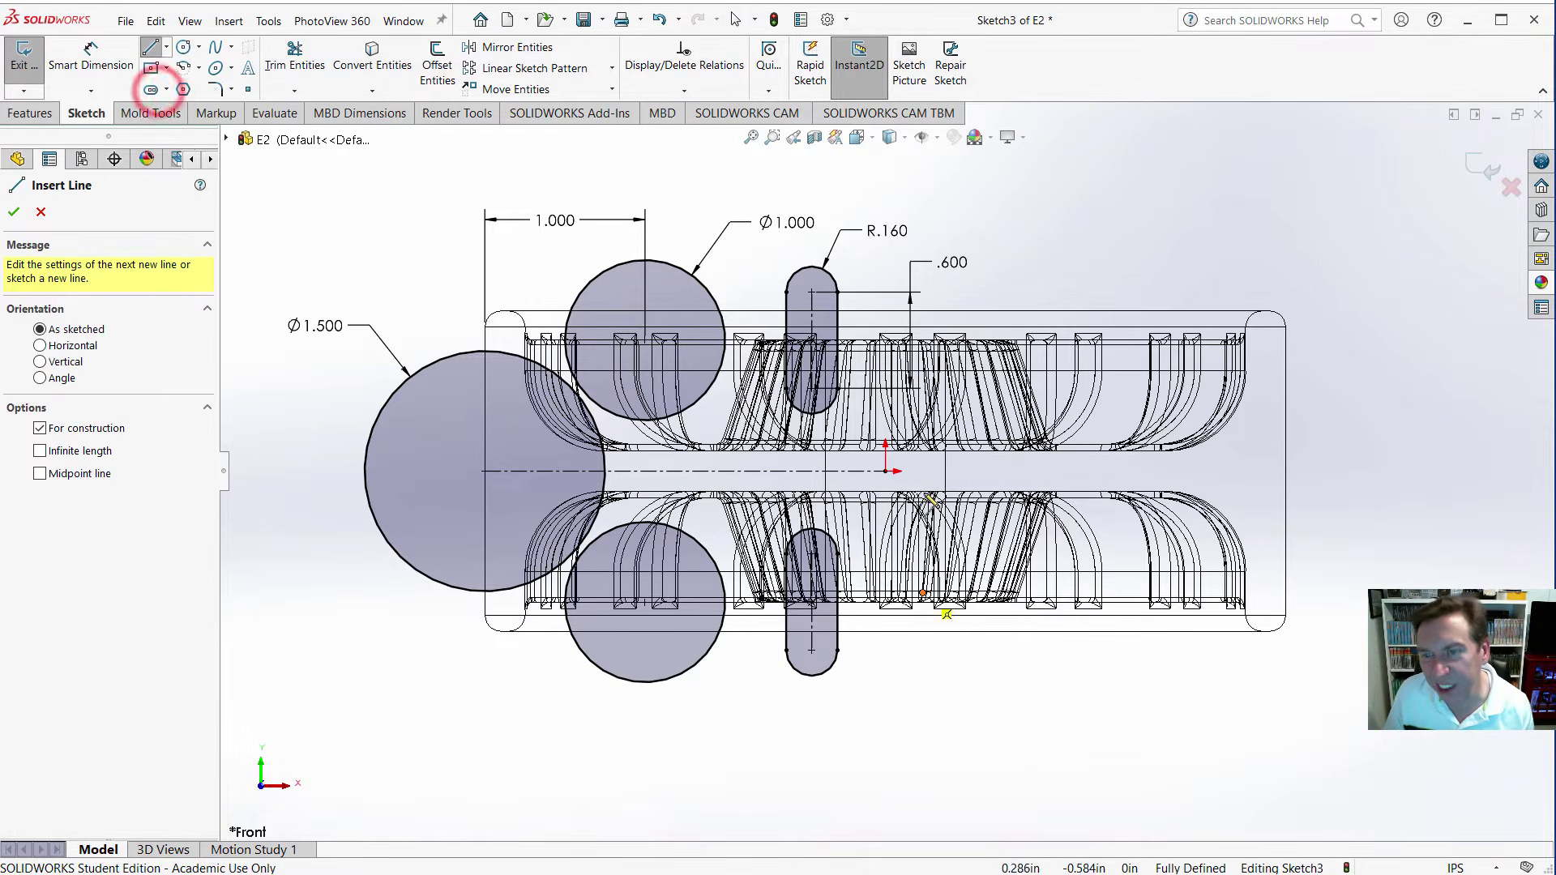
pyautogui.click(886, 471)
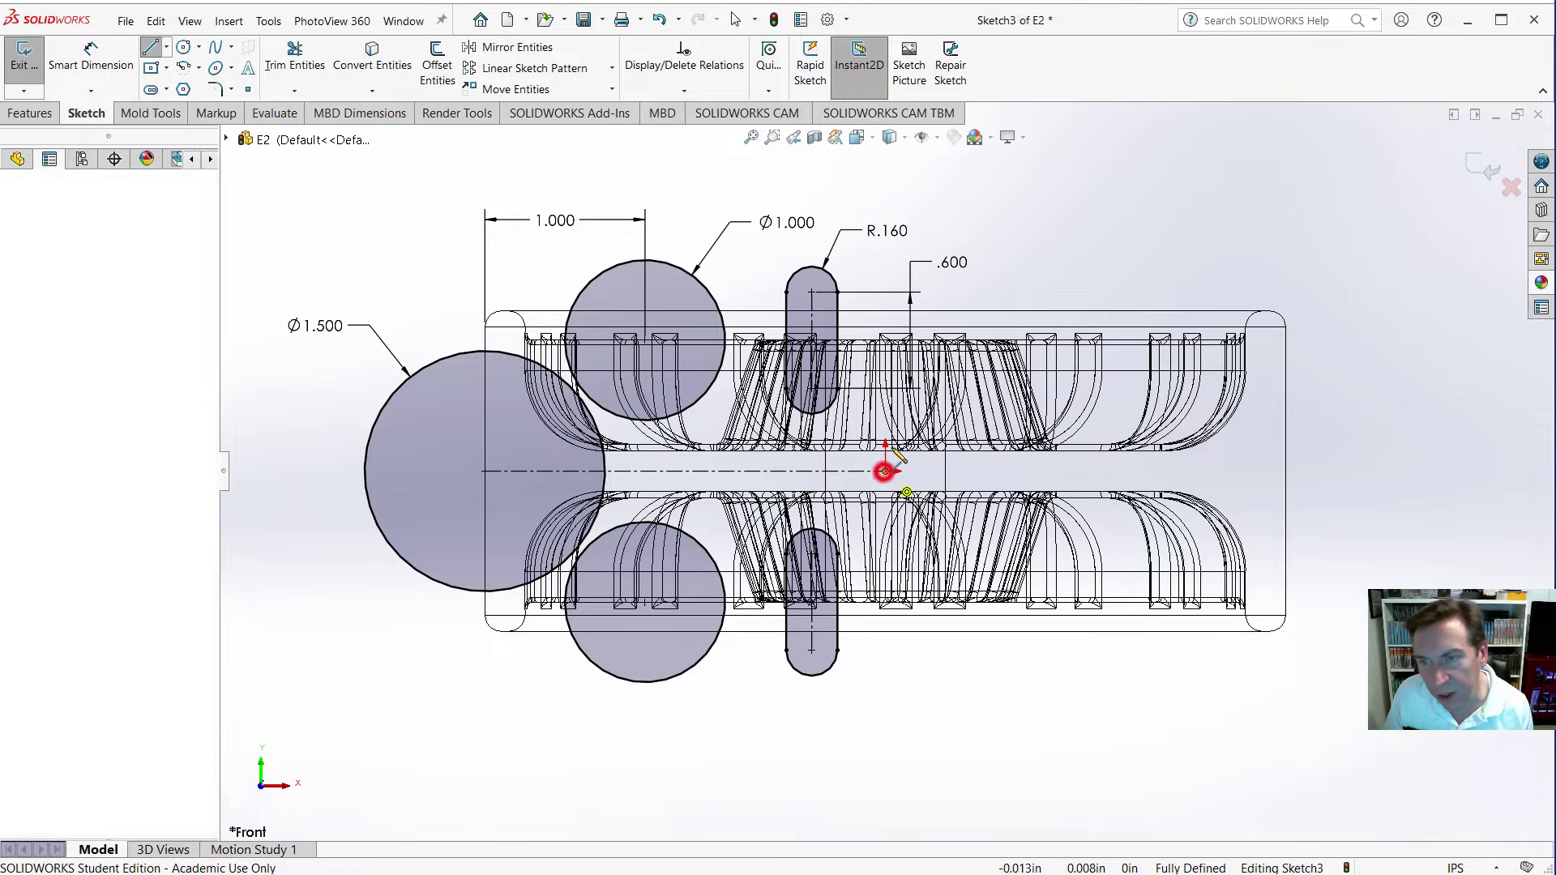
pyautogui.click(886, 184)
pyautogui.press('Escape')
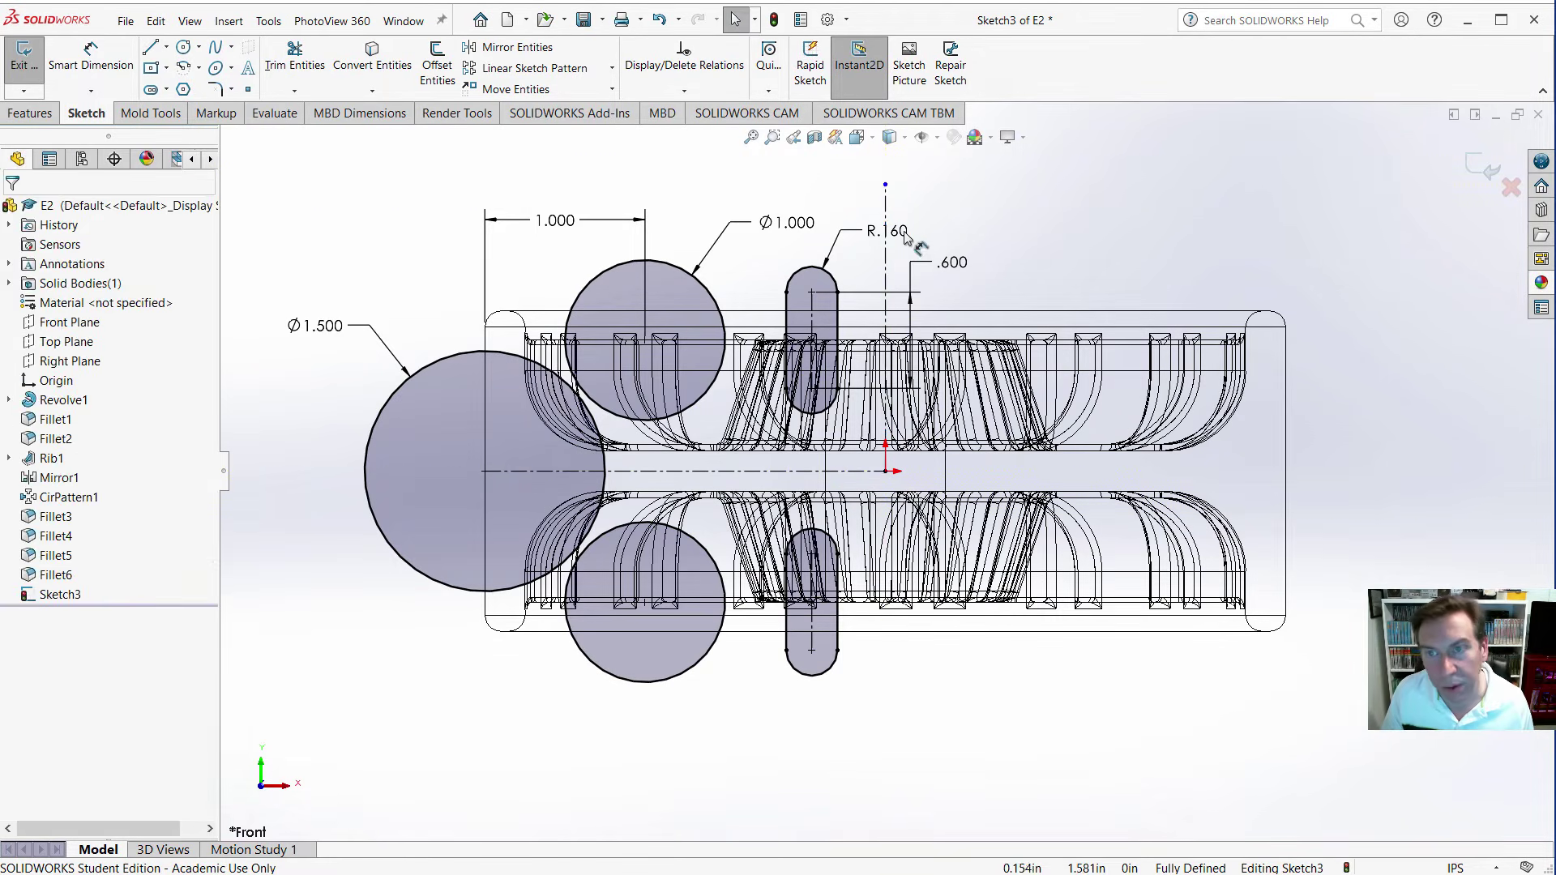
# Select the vertical centerline, switch the model to shaded display with edges, and inspect the slot against the hub.
pyautogui.click(887, 210)
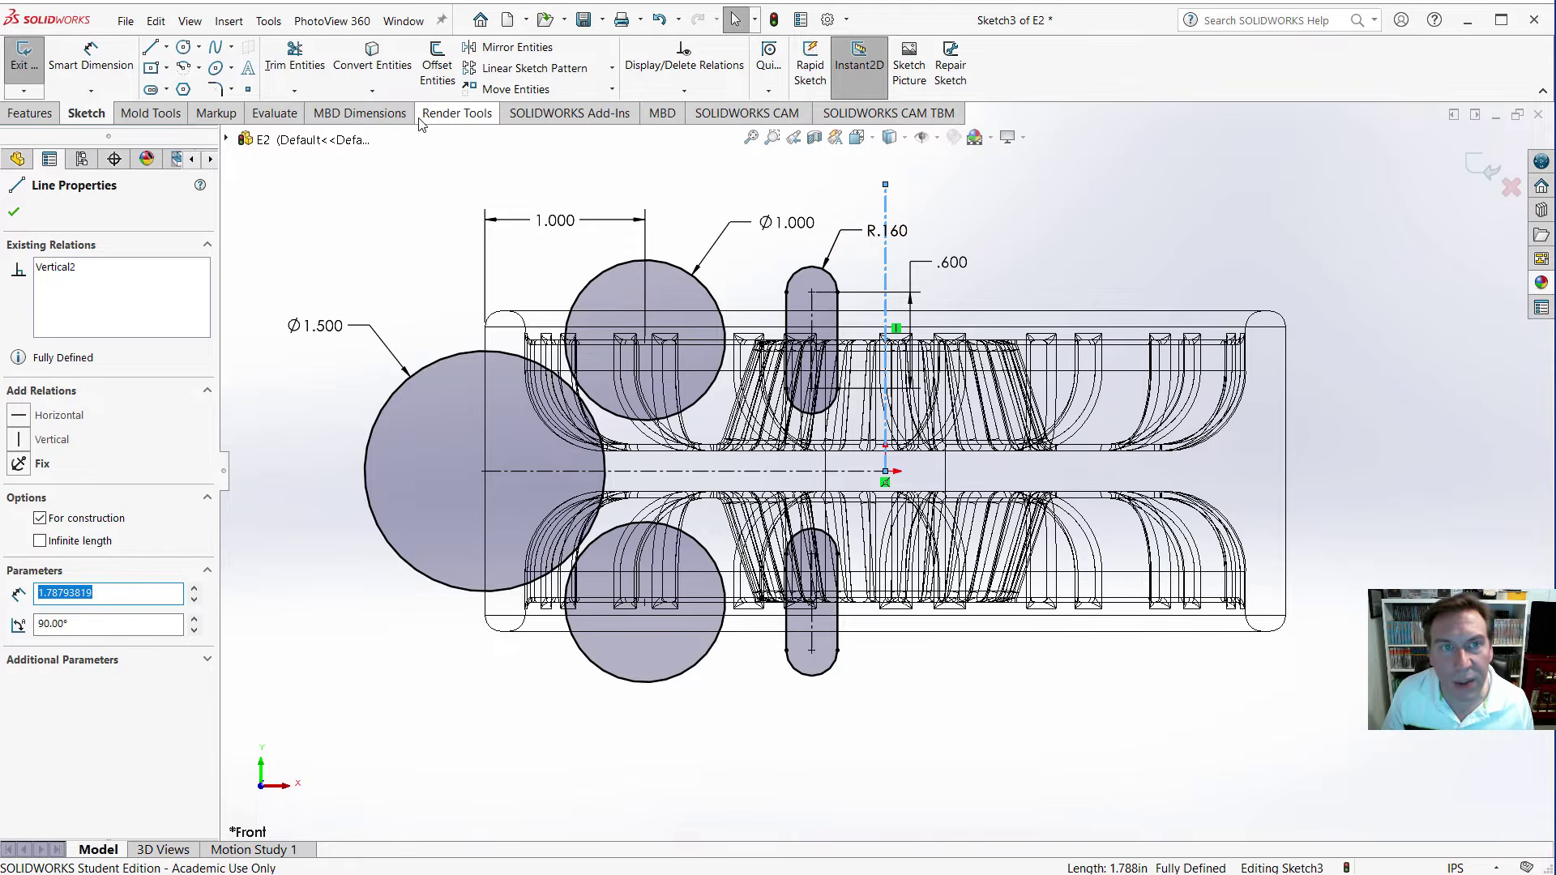
pyautogui.click(30, 112)
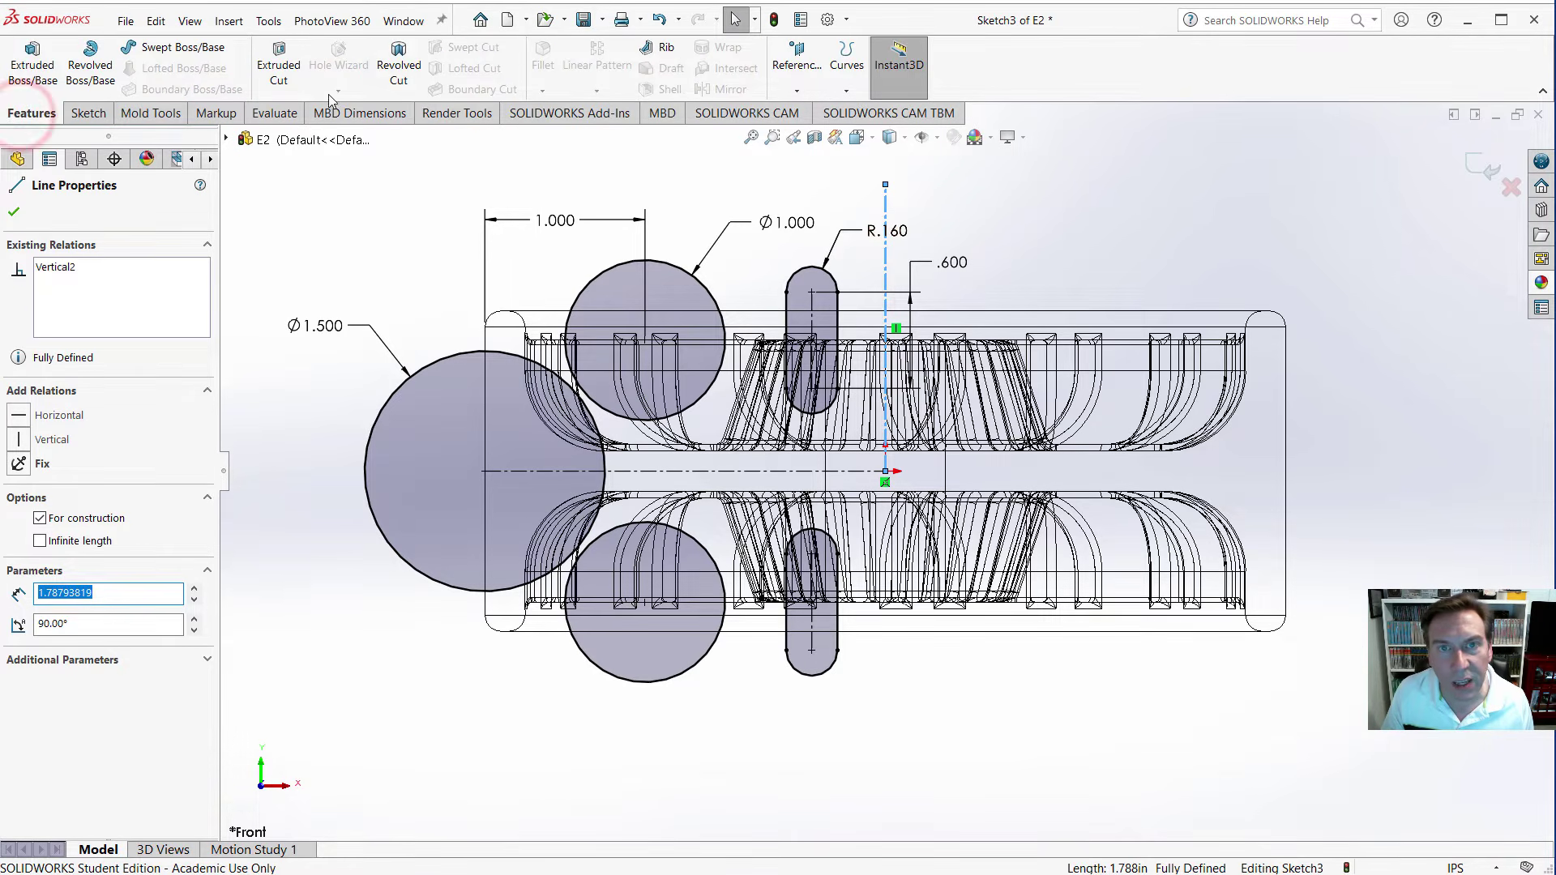
pyautogui.click(904, 138)
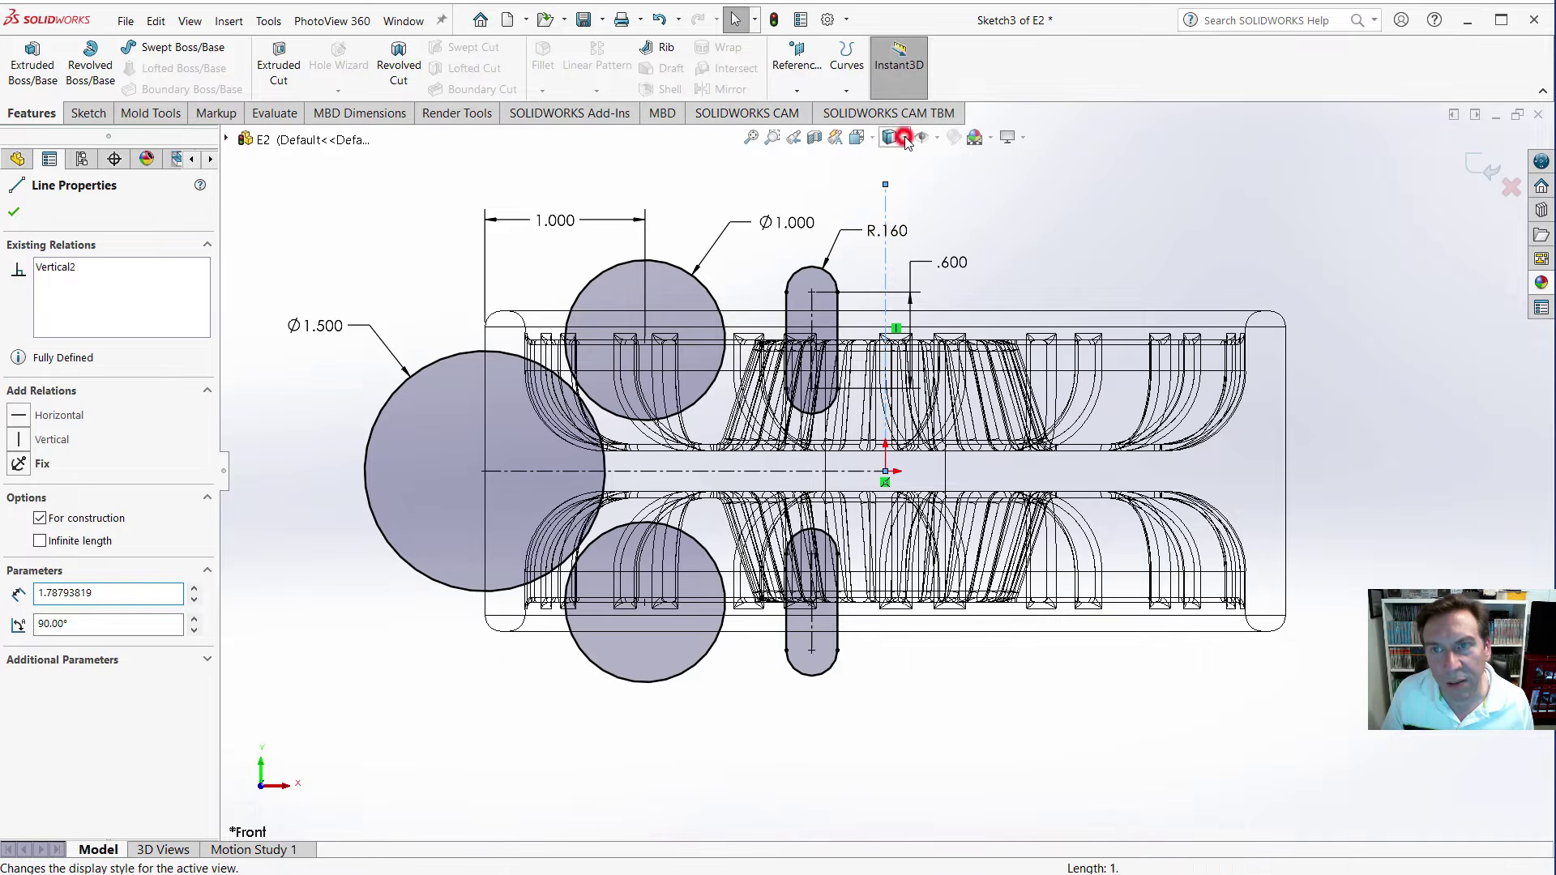
pyautogui.click(892, 157)
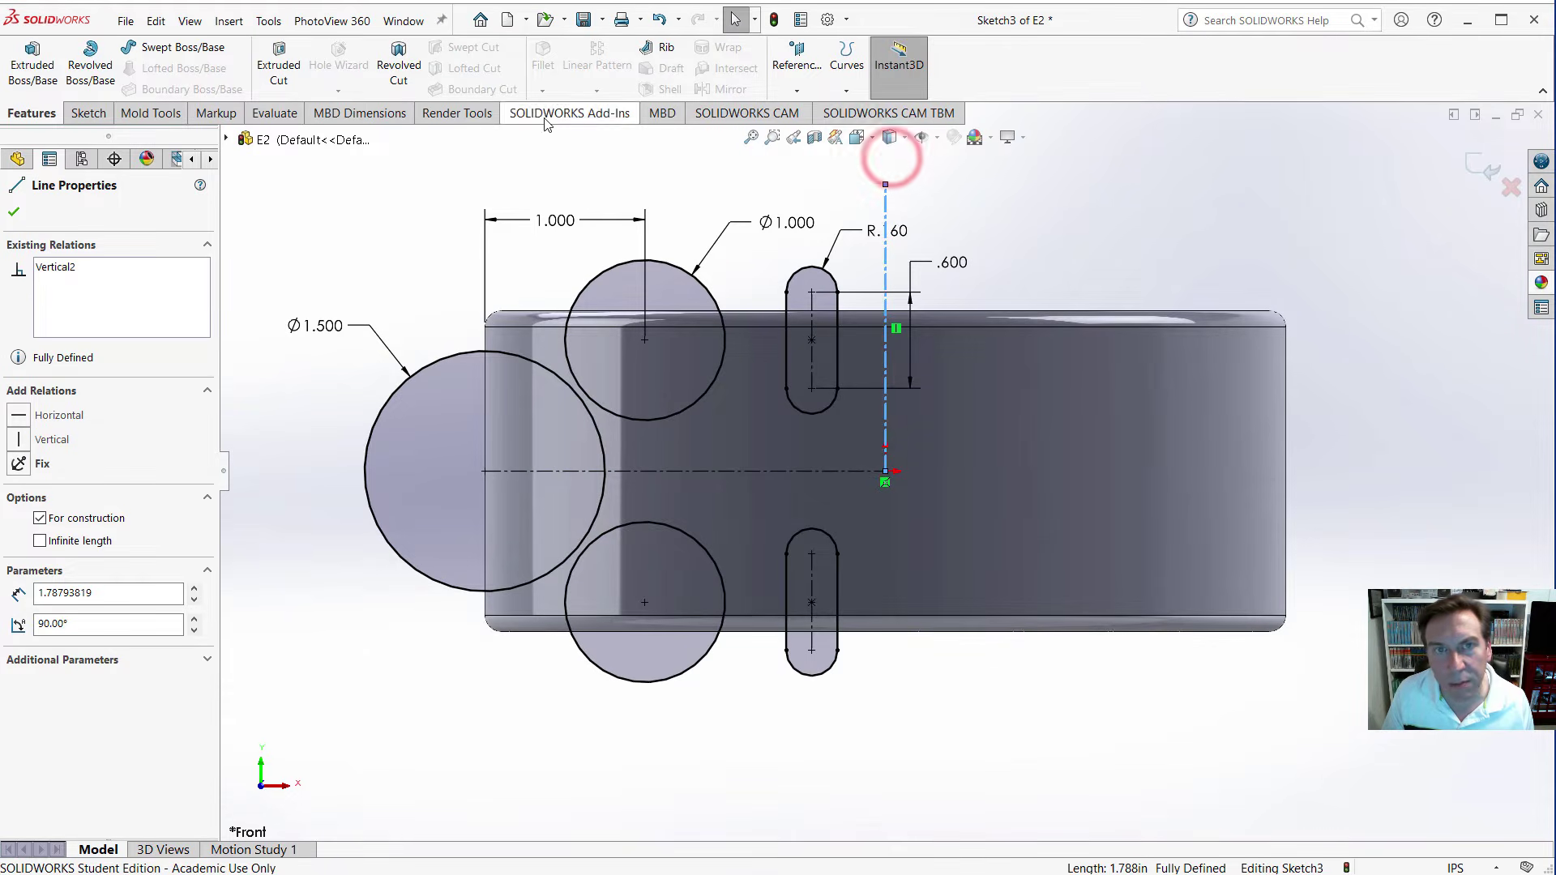
pyautogui.moveTo(471, 198); pyautogui.dragTo(483, 355, button='middle')
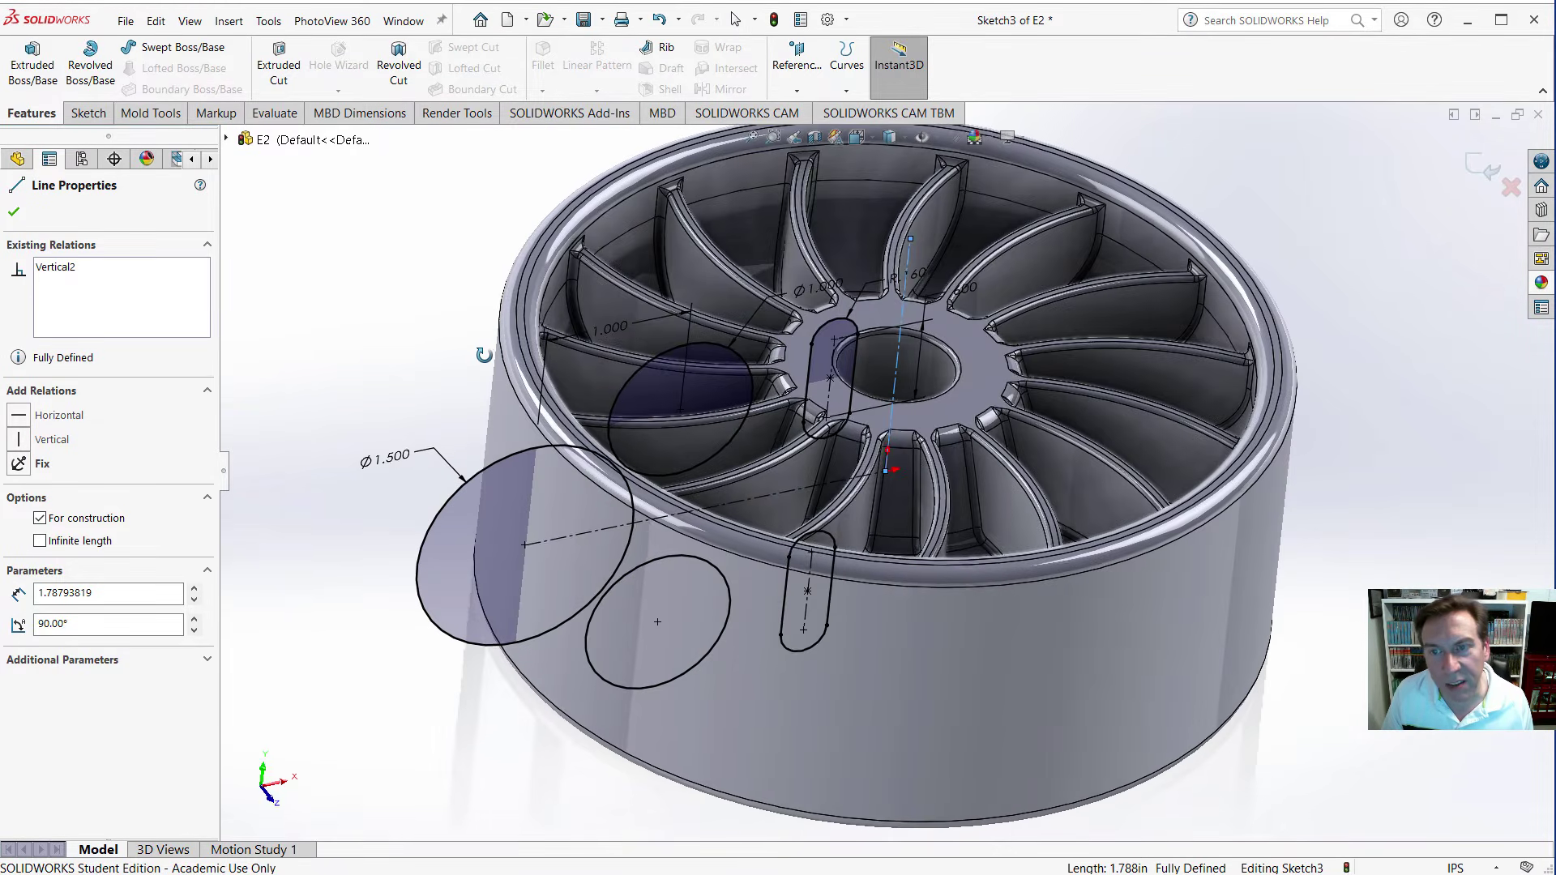
pyautogui.scroll(3, 905, 402)
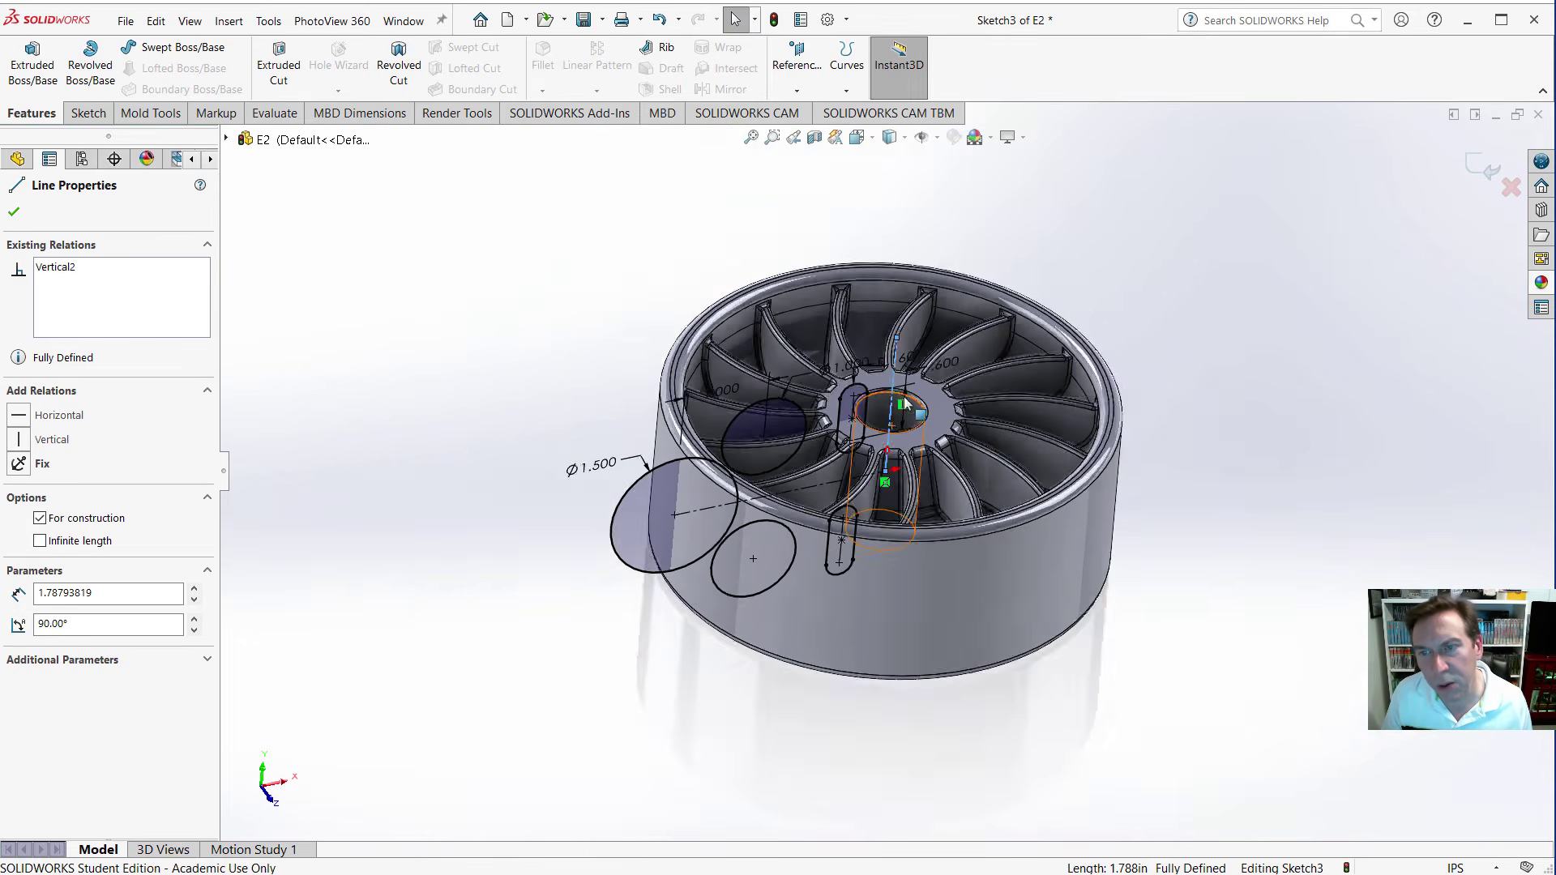
pyautogui.scroll(-5, 904, 402)
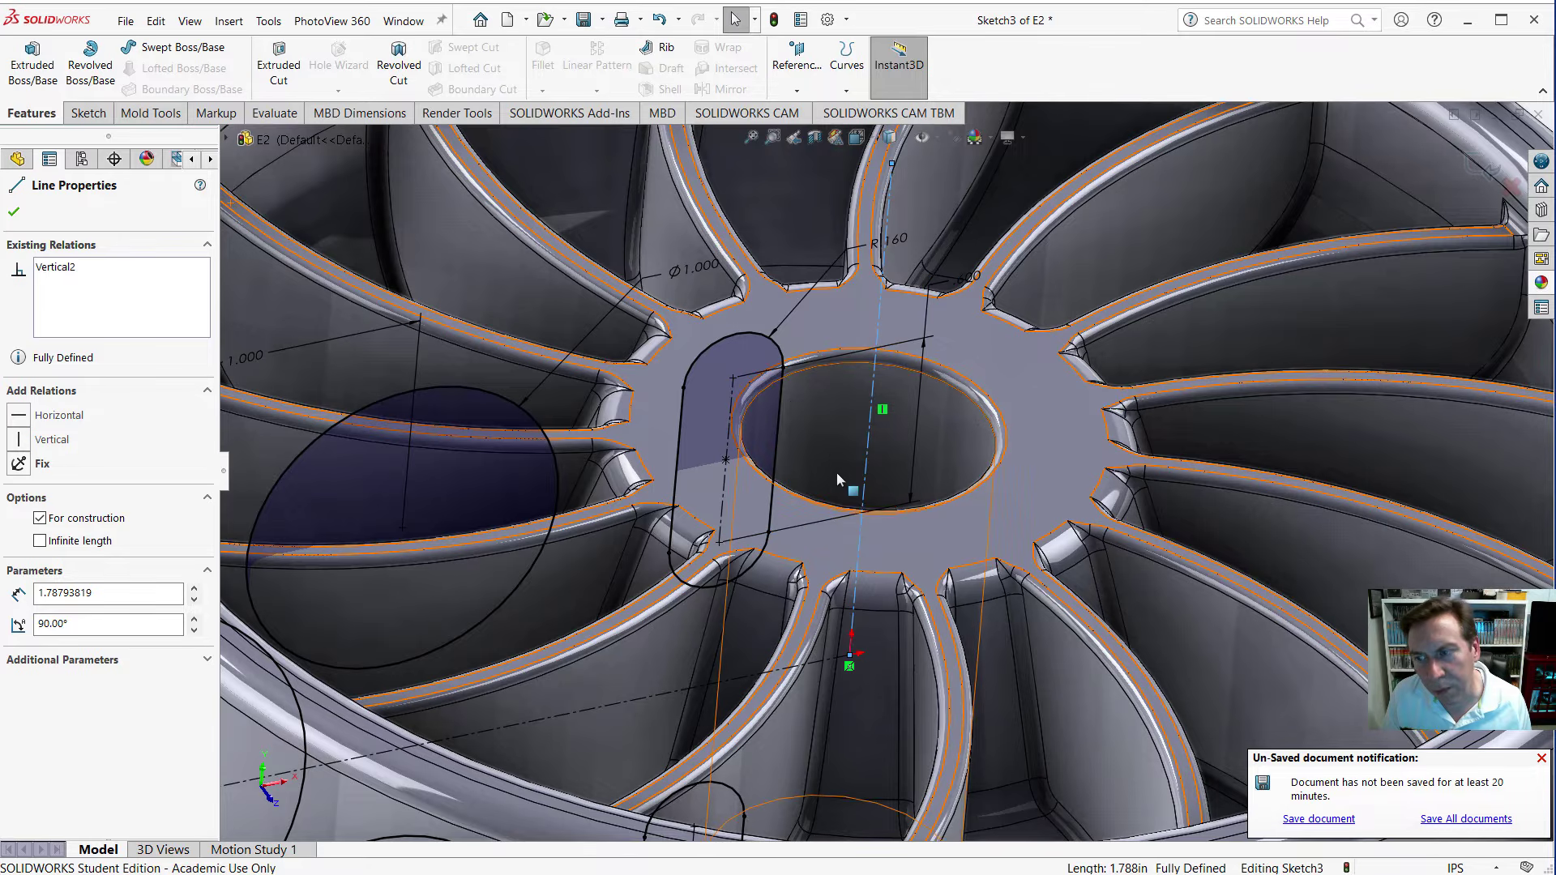
pyautogui.moveTo(834, 455); pyautogui.dragTo(810, 462, button='middle')
pyautogui.click(898, 278)
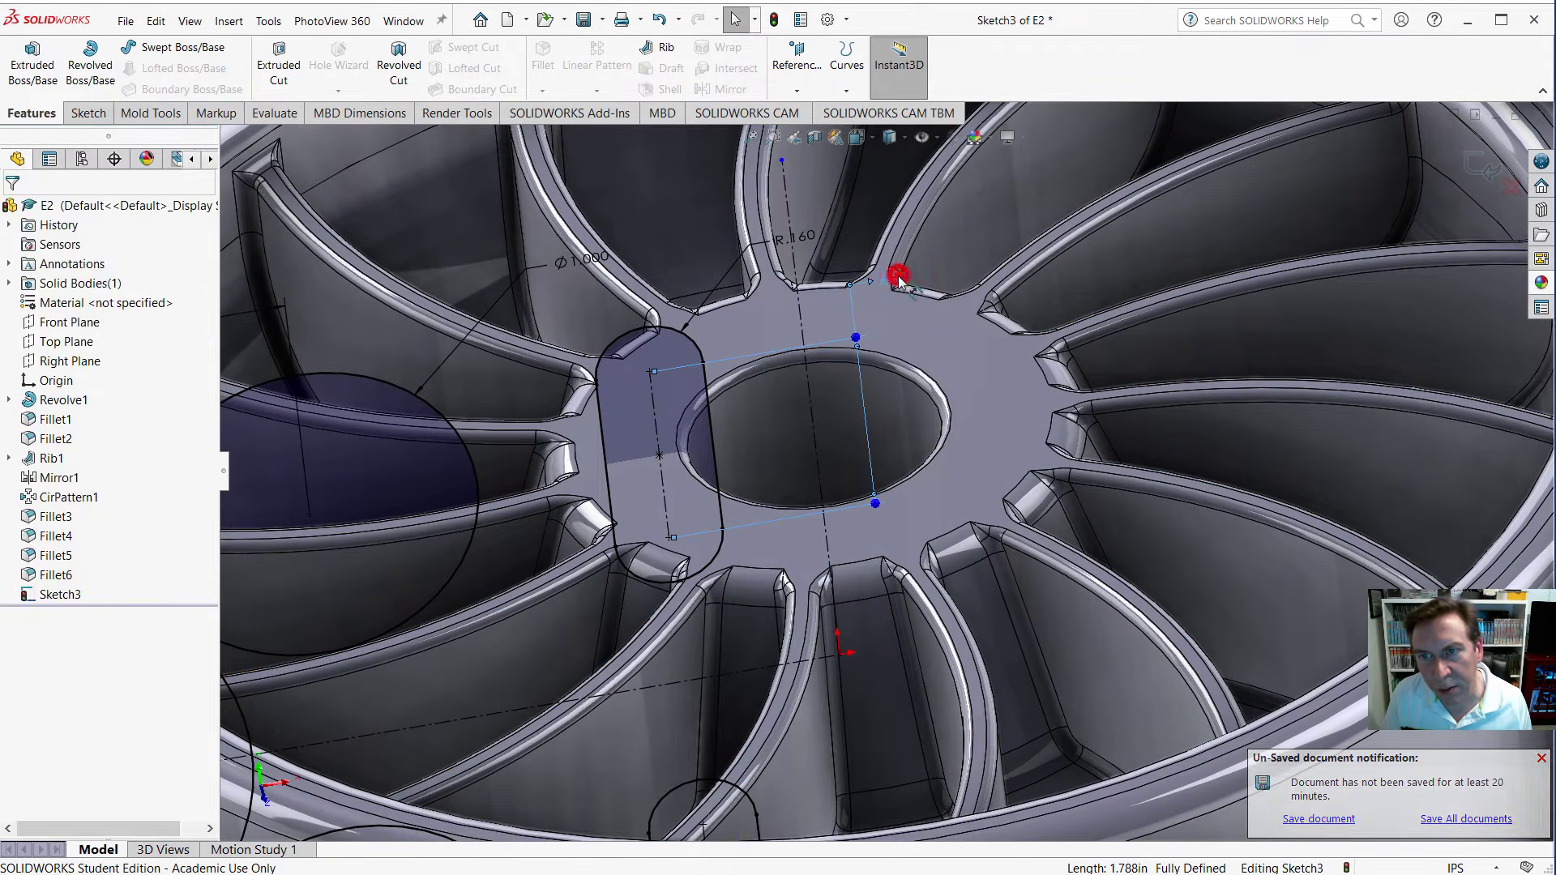
pyautogui.click(898, 278)
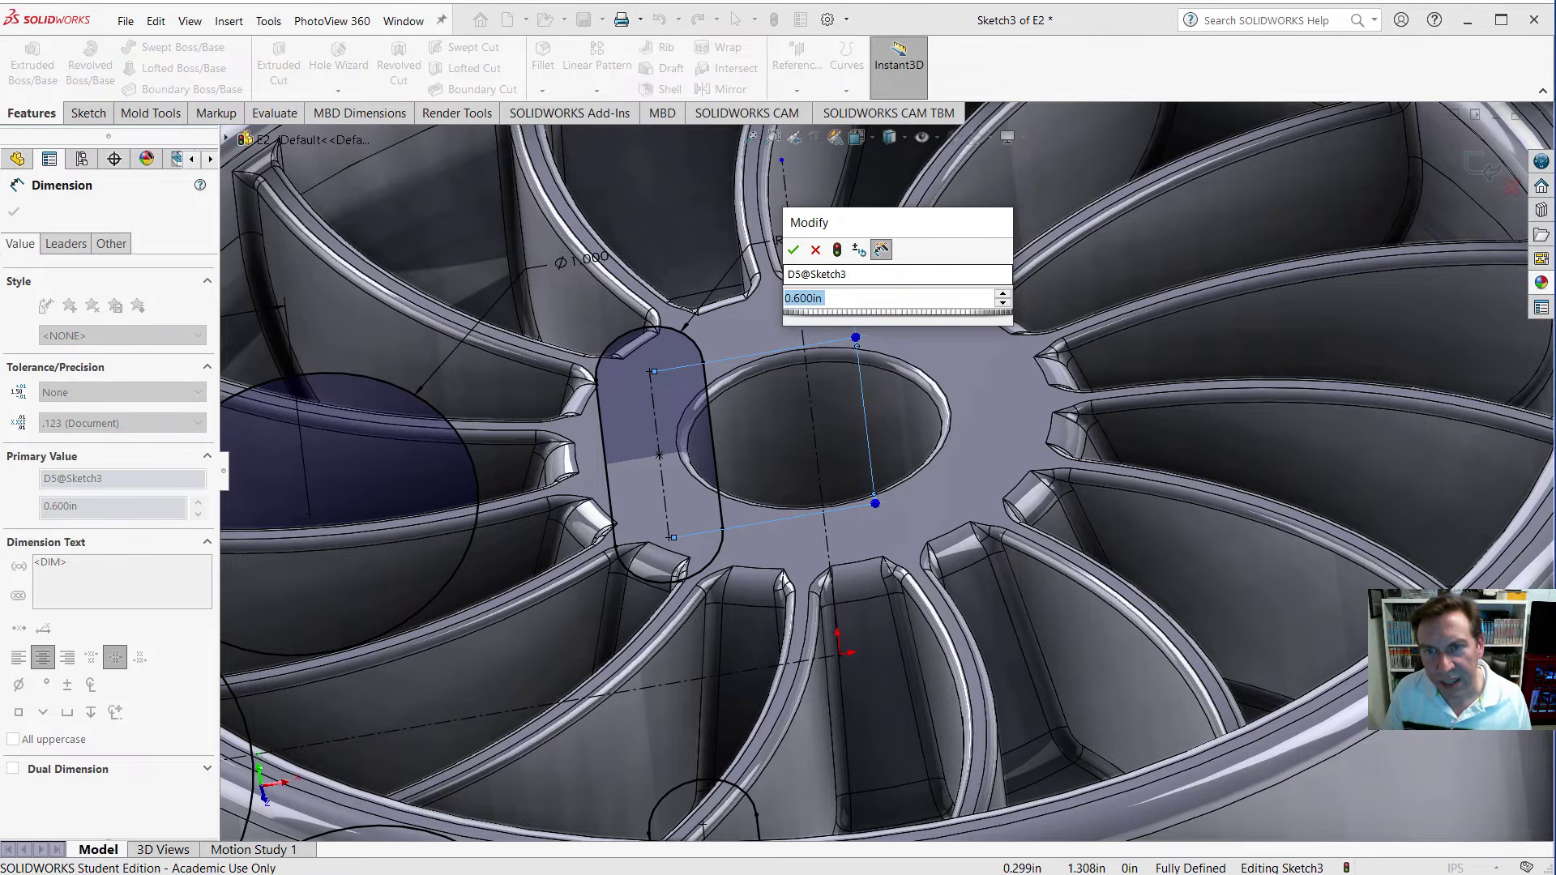
pyautogui.click(793, 252)
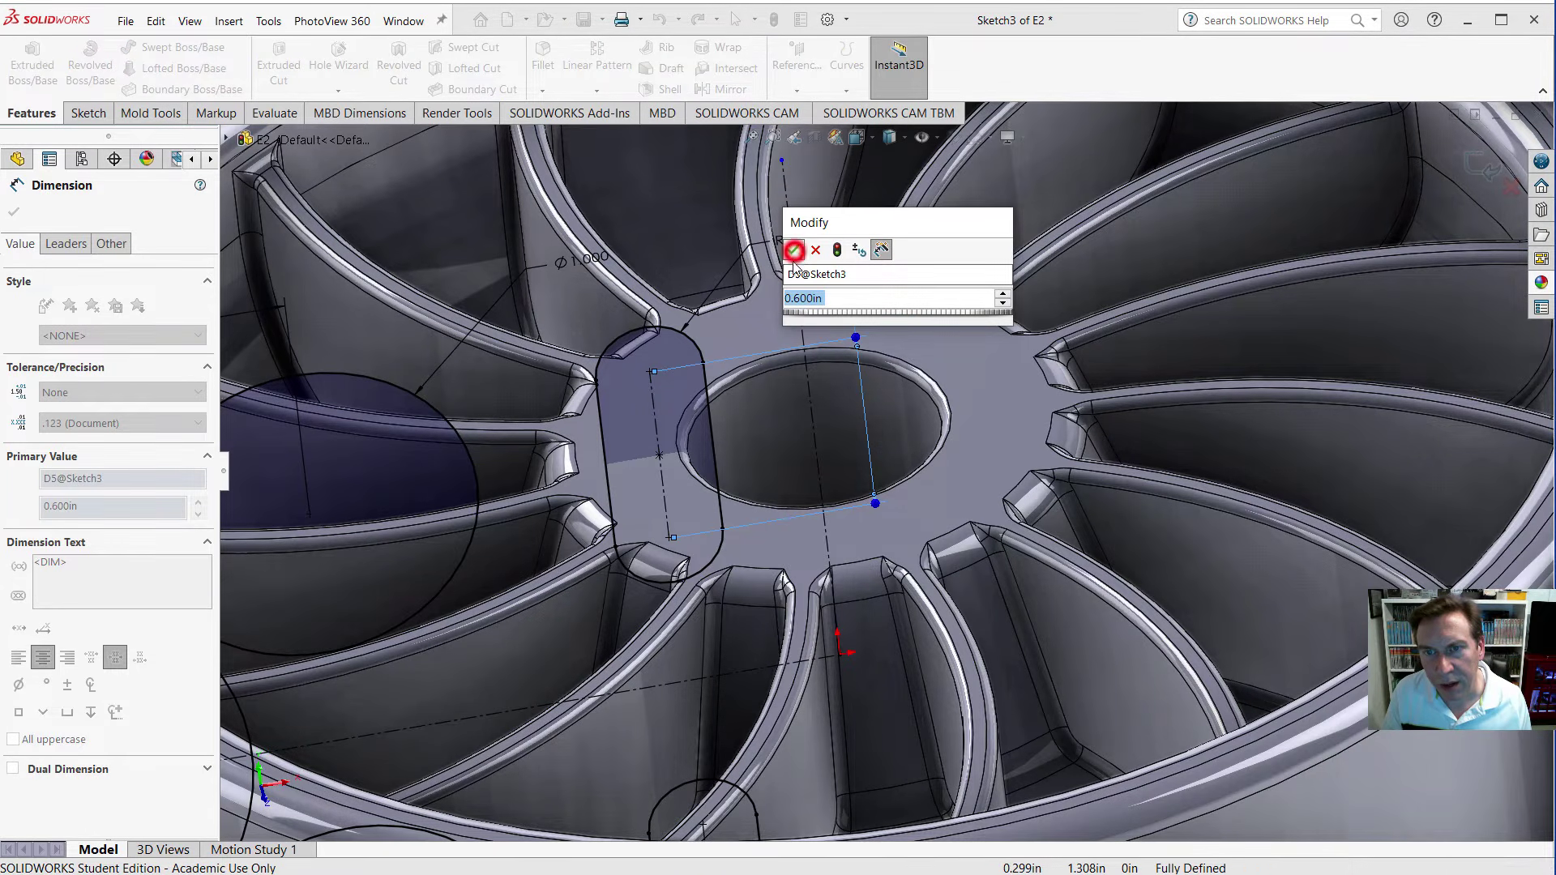
# Try end radii of 0.1 in and 0.05 in on the slot near the hub hole.
pyautogui.click(805, 242)
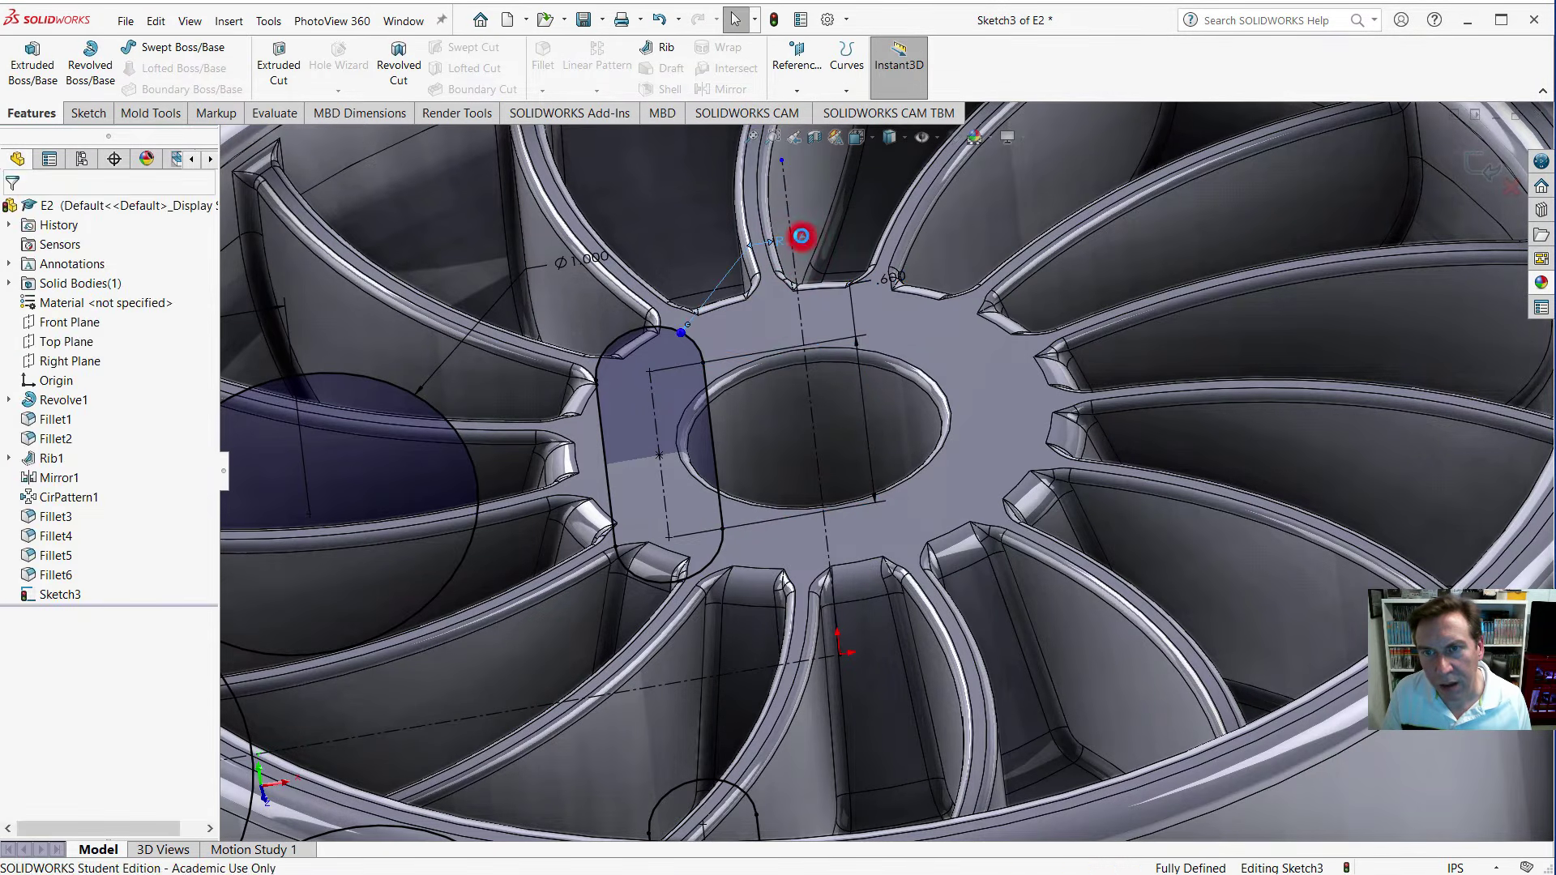
pyautogui.write('.1')
pyautogui.press('Return')
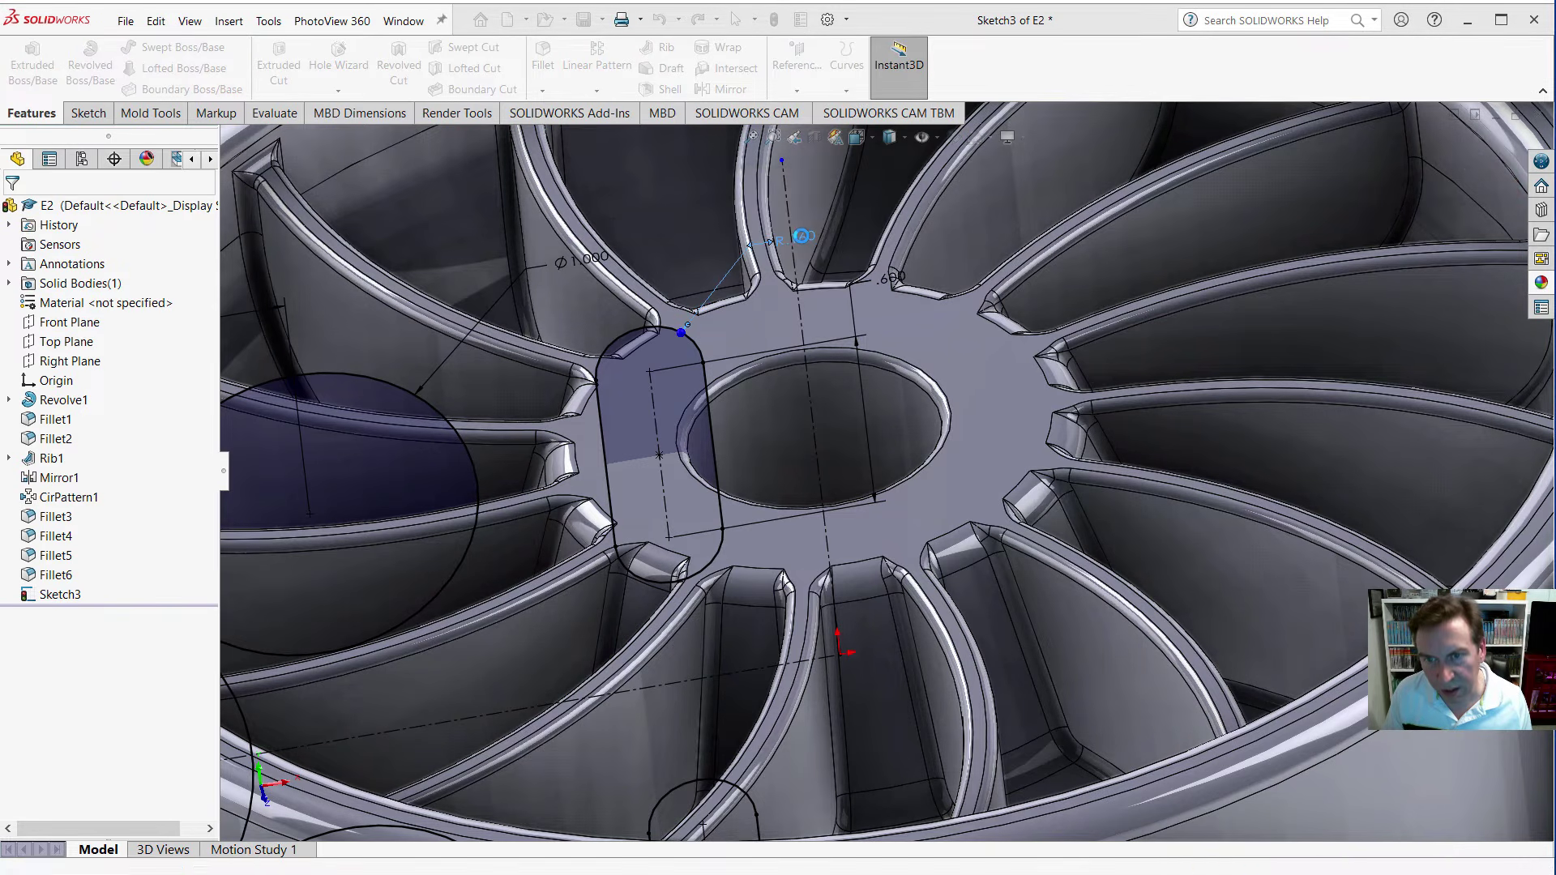
pyautogui.doubleClick(781, 256)
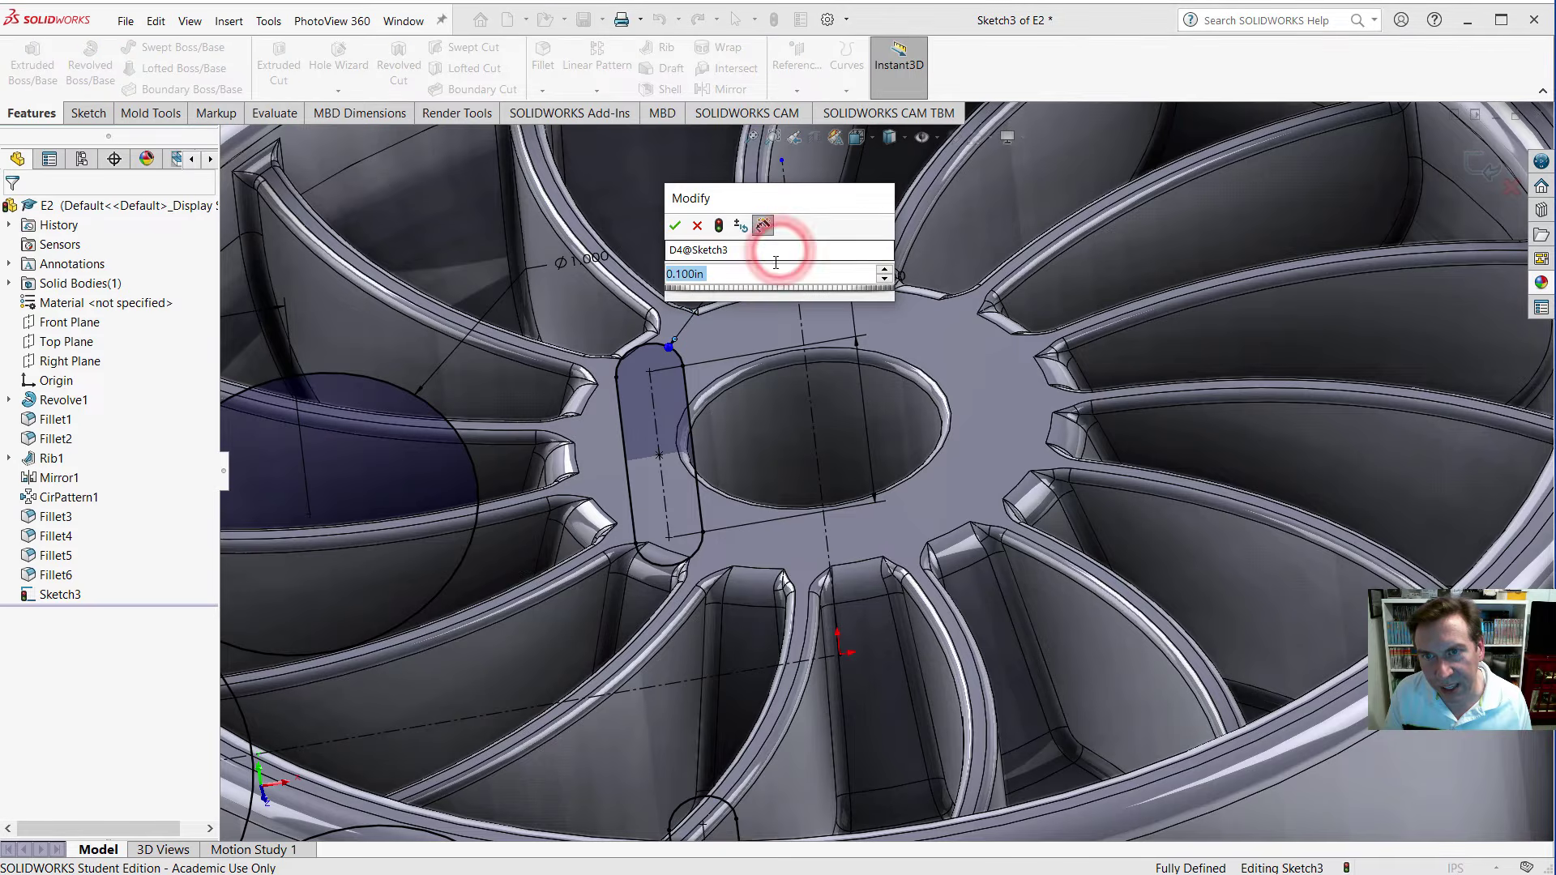
pyautogui.write('.')
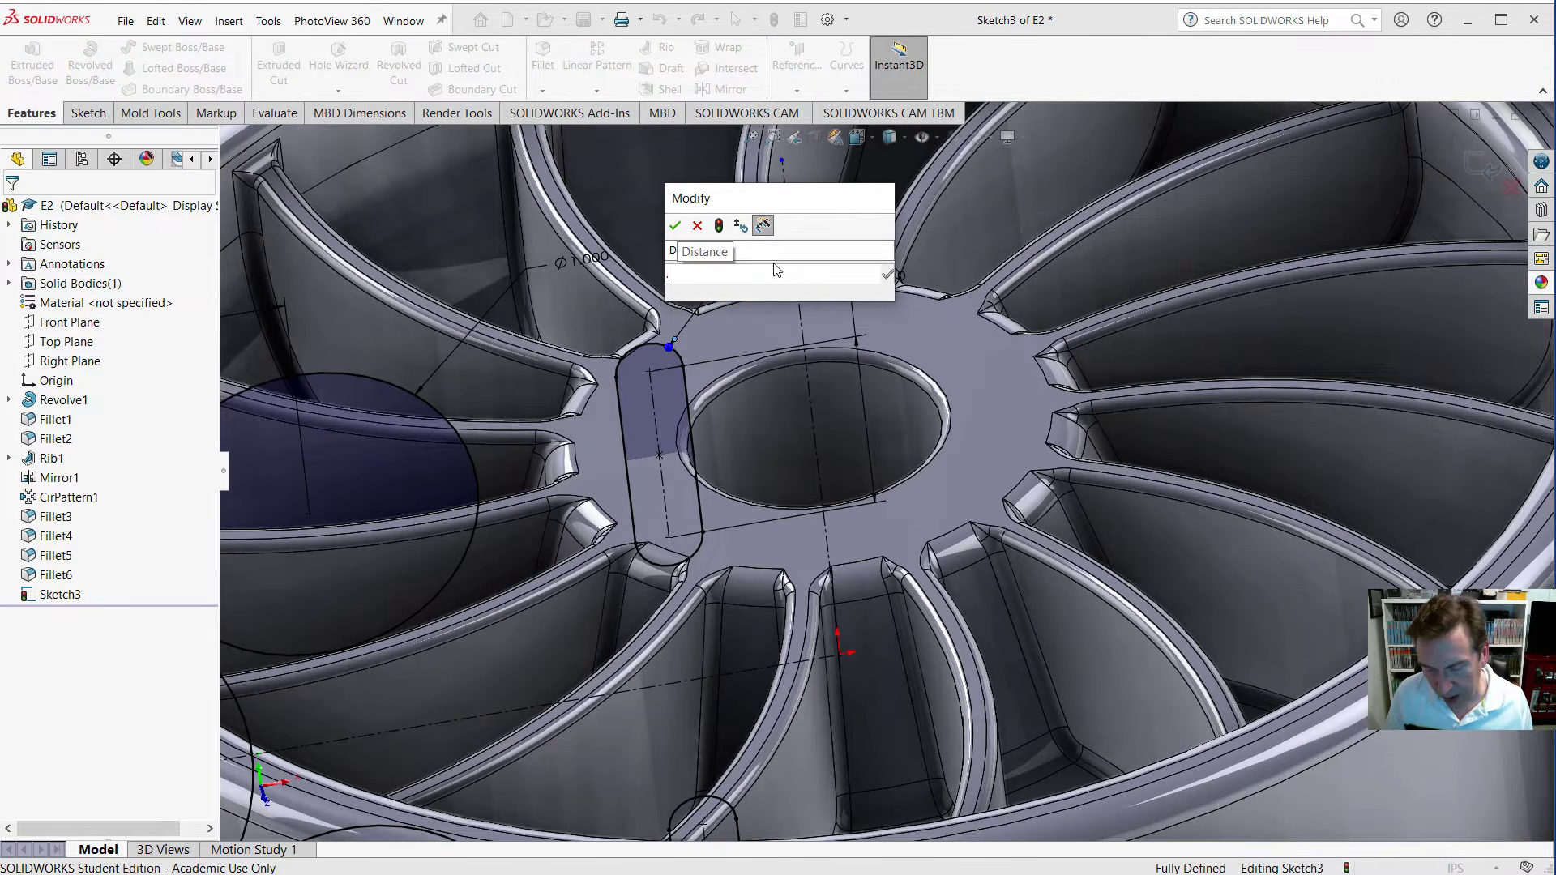
pyautogui.write('05')
pyautogui.press('Return')
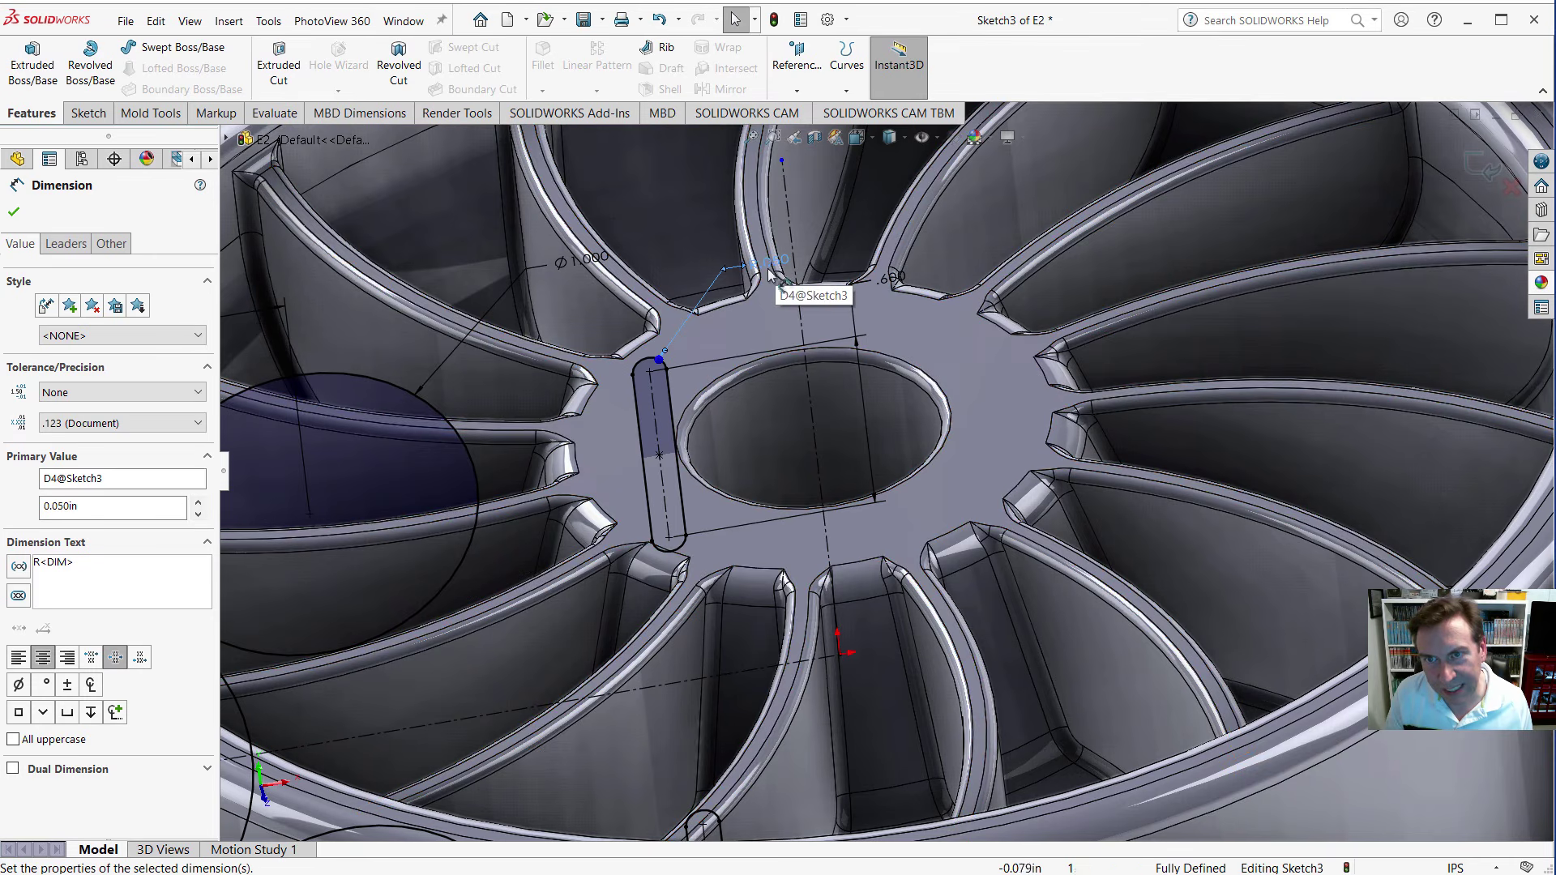
# Set the slot's end radius to 0.04 in.
pyautogui.scroll(3, 768, 276)
pyautogui.scroll(-5, 810, 340)
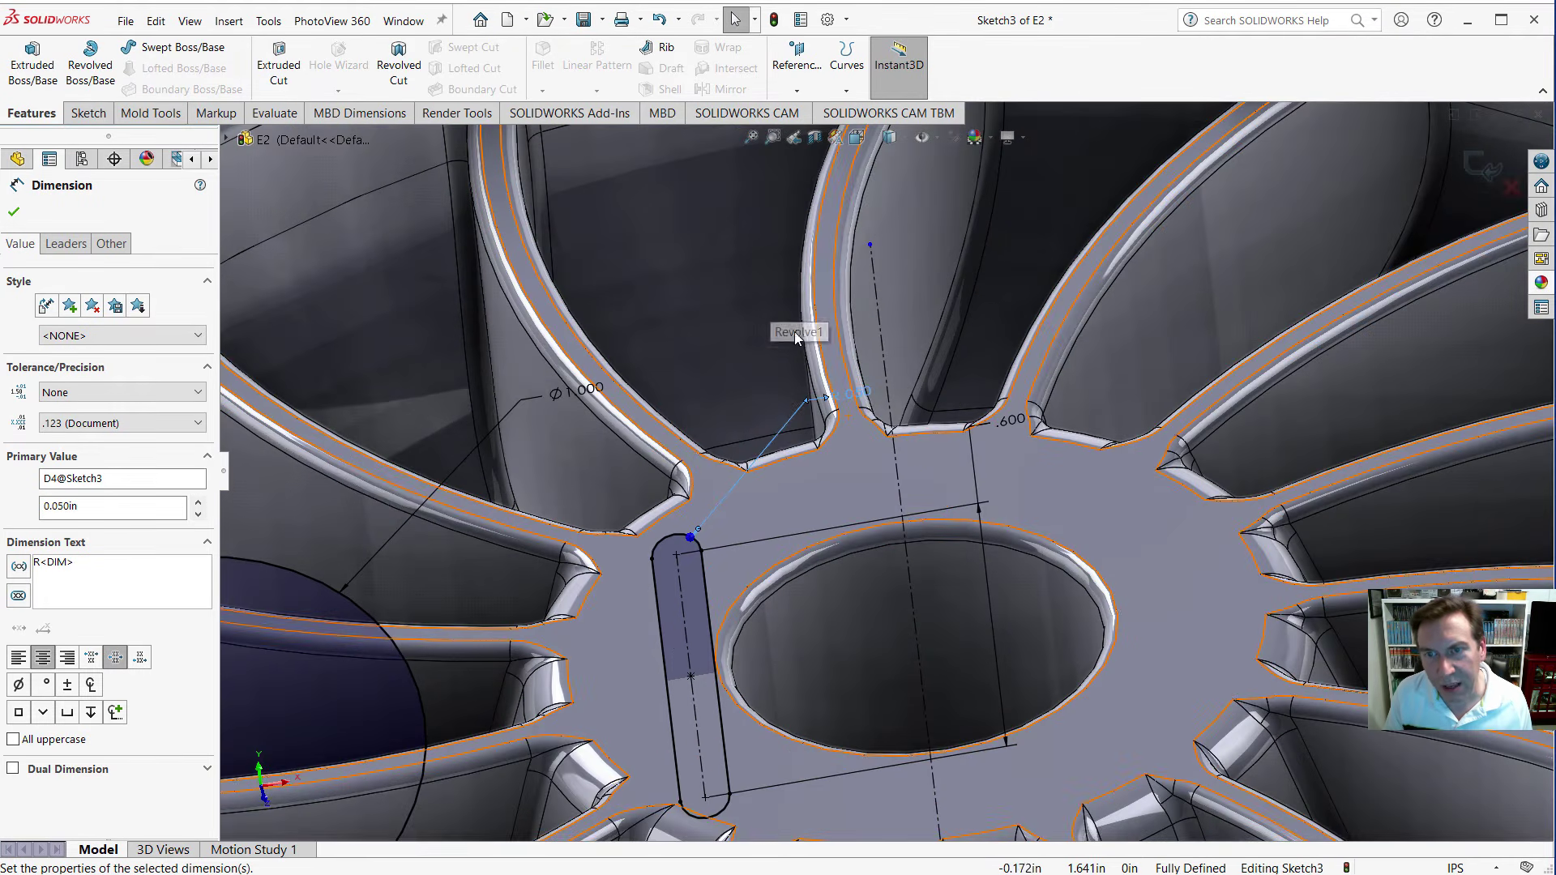
pyautogui.doubleClick(866, 397)
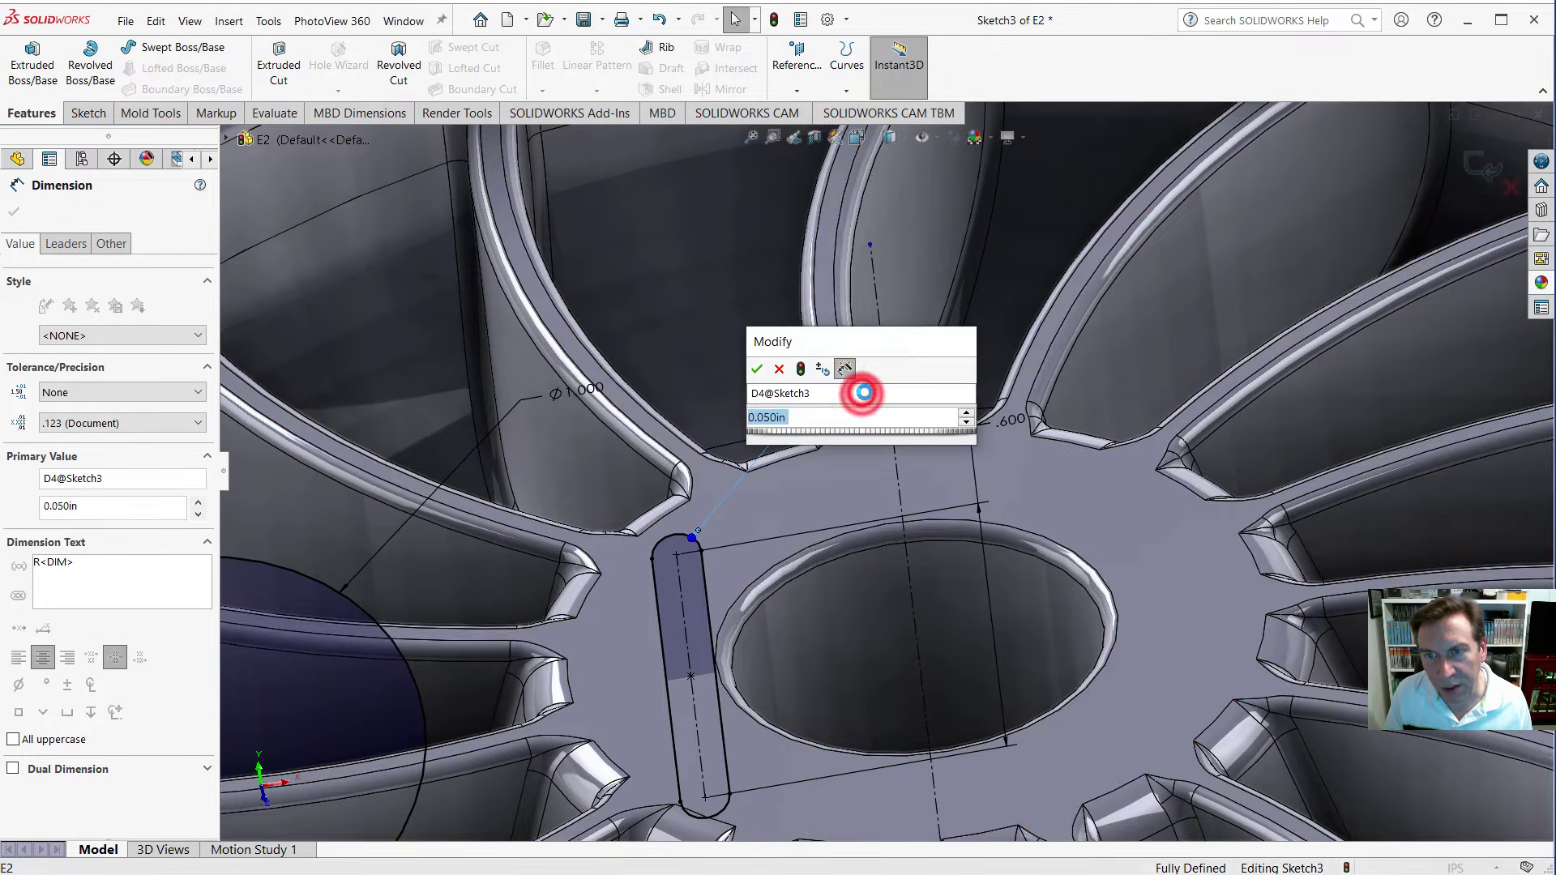
pyautogui.write('.04')
pyautogui.press('Return')
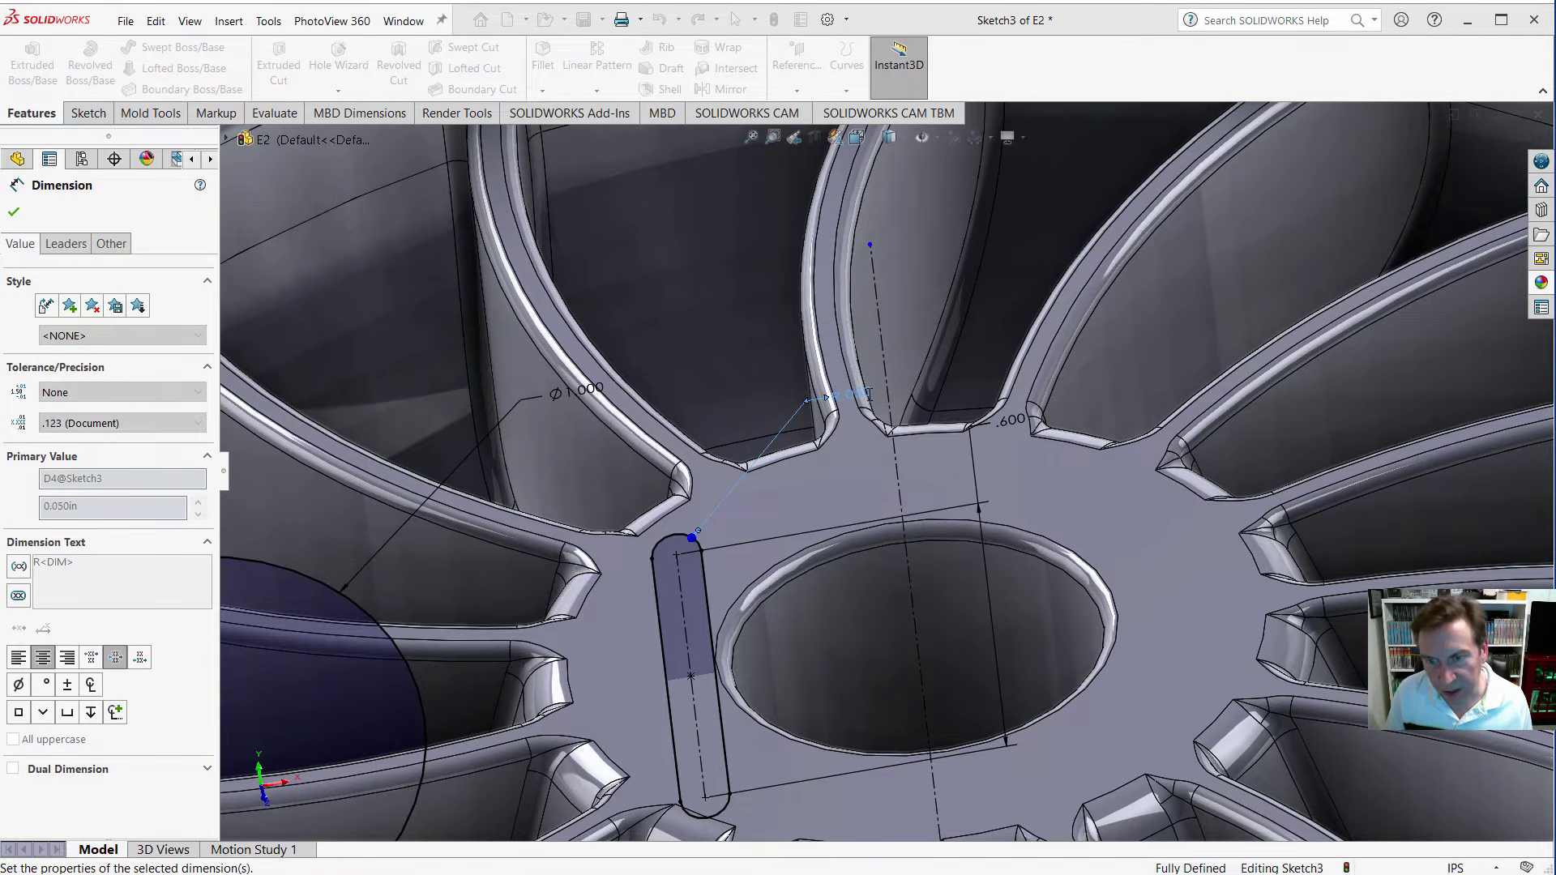
pyautogui.scroll(2, 853, 562)
pyautogui.scroll(-4, 815, 590)
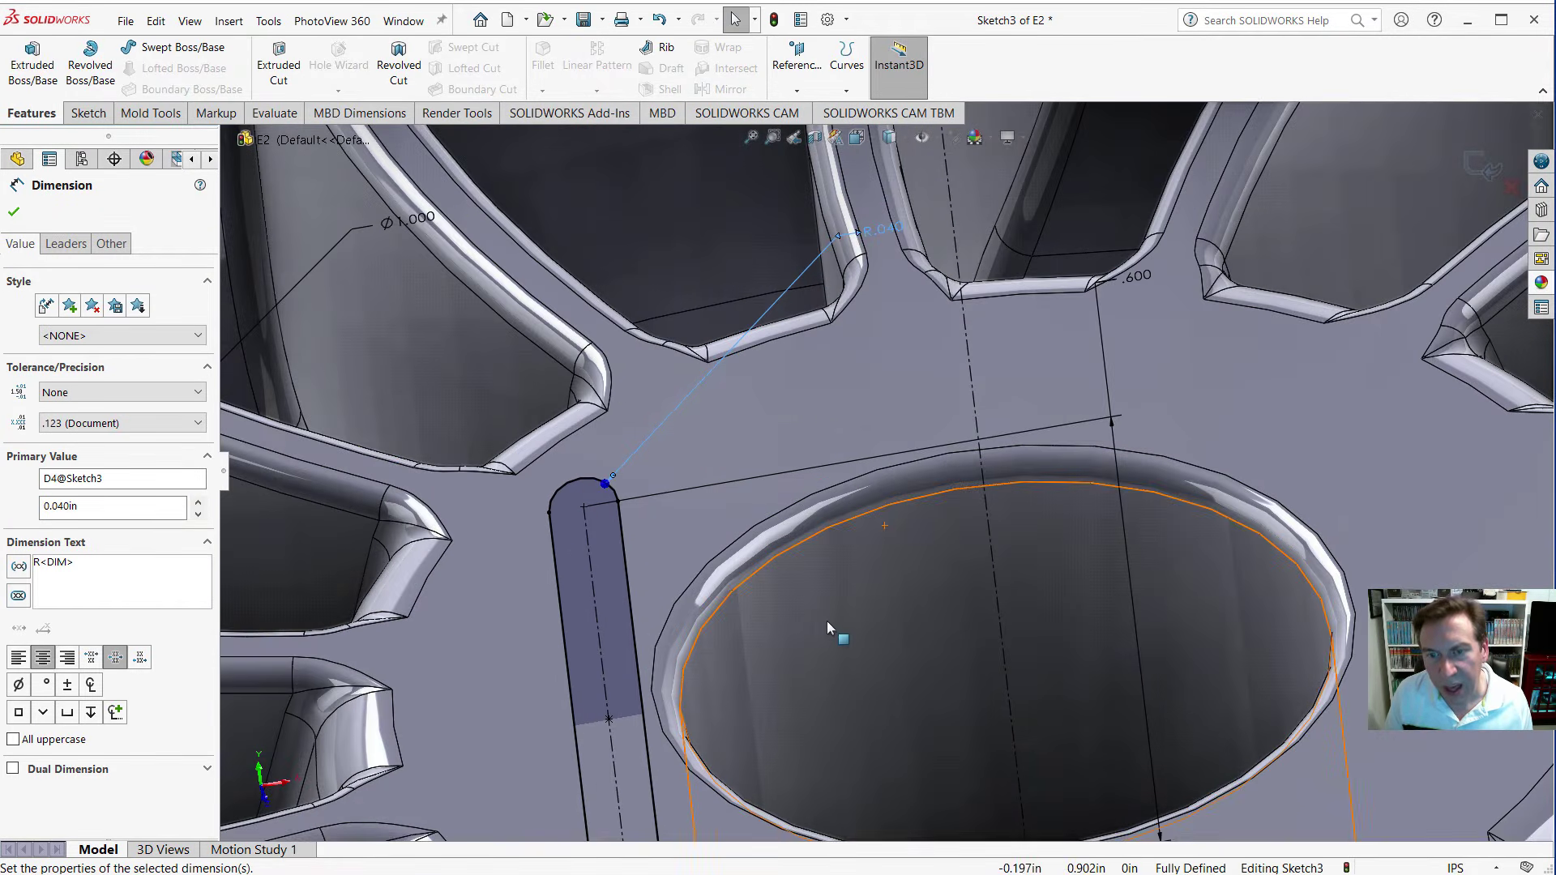
# Cut the wheel body by revolving the sketched circle and slot profiles 360 degrees about the vertical centerline.
pyautogui.scroll(8, 827, 620)
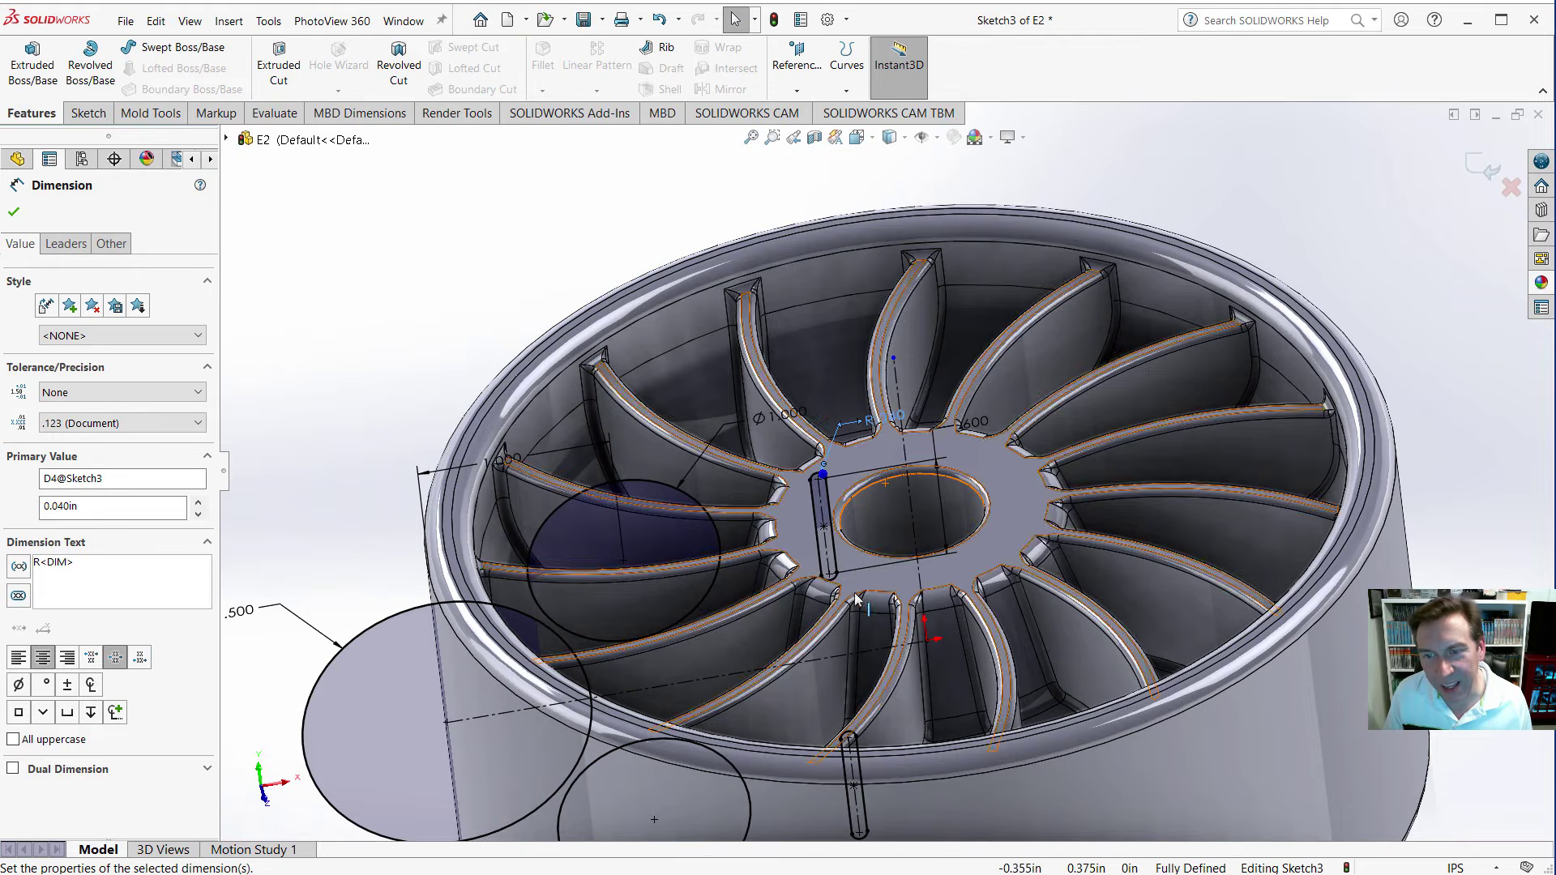
pyautogui.scroll(4, 968, 708)
pyautogui.scroll(-2, 968, 708)
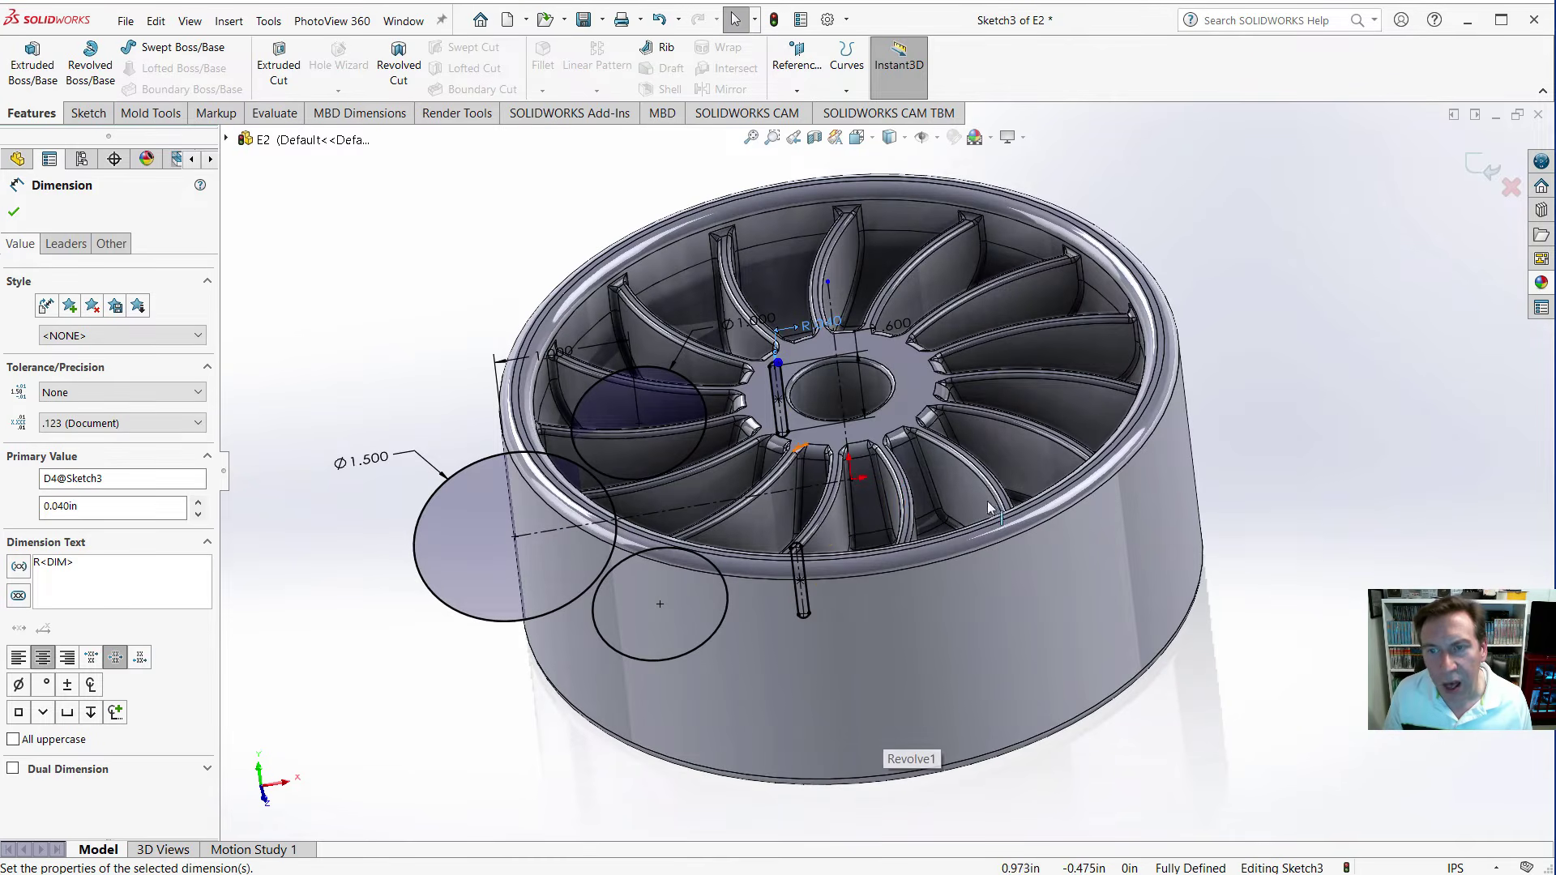
pyautogui.click(844, 399)
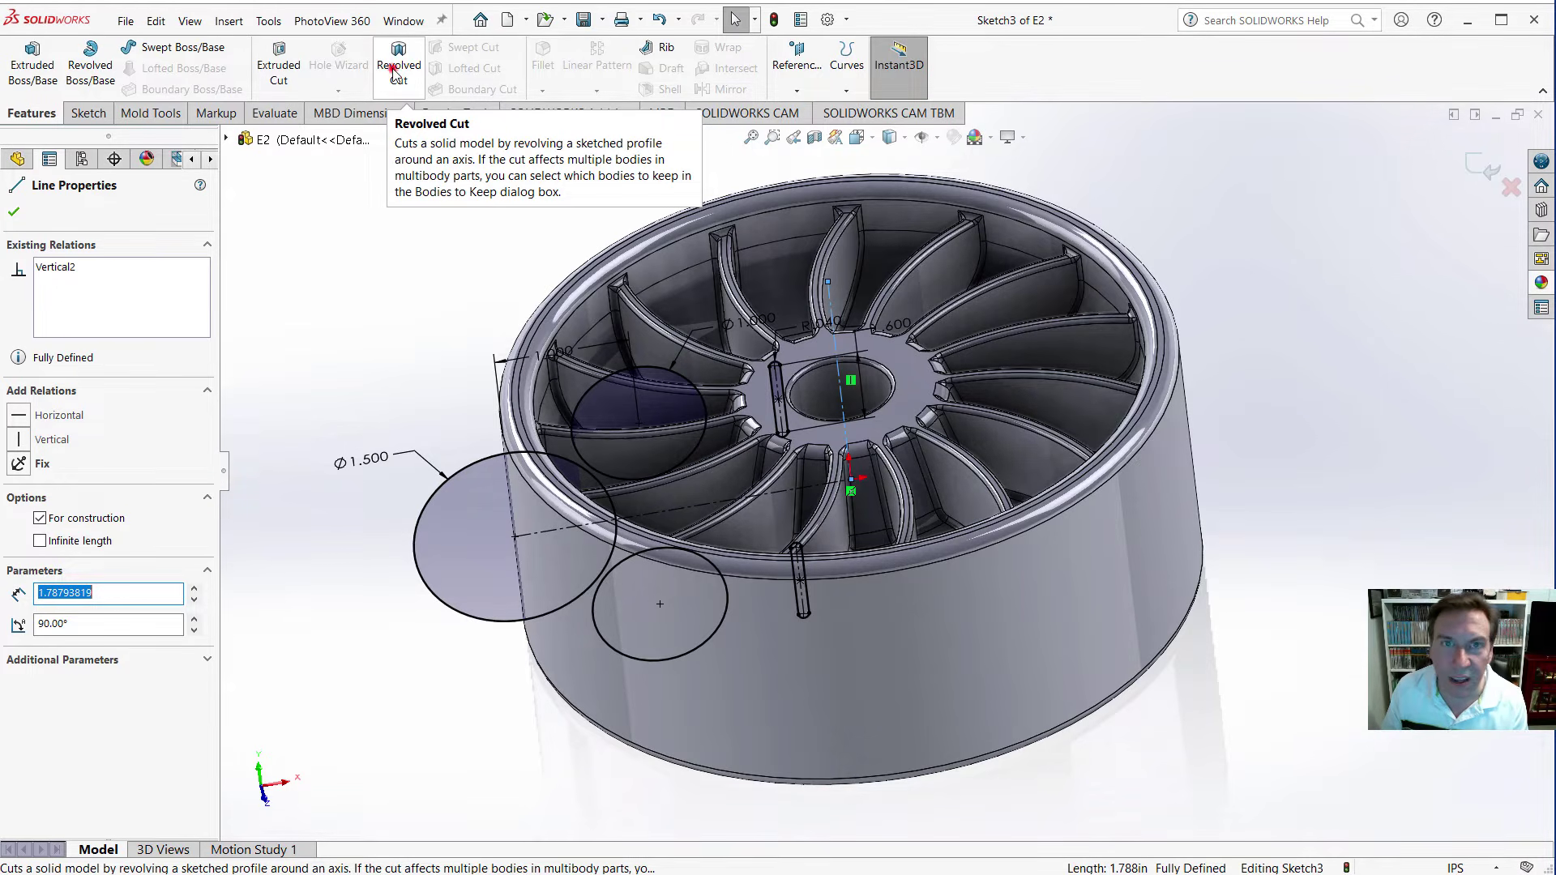
pyautogui.click(396, 71)
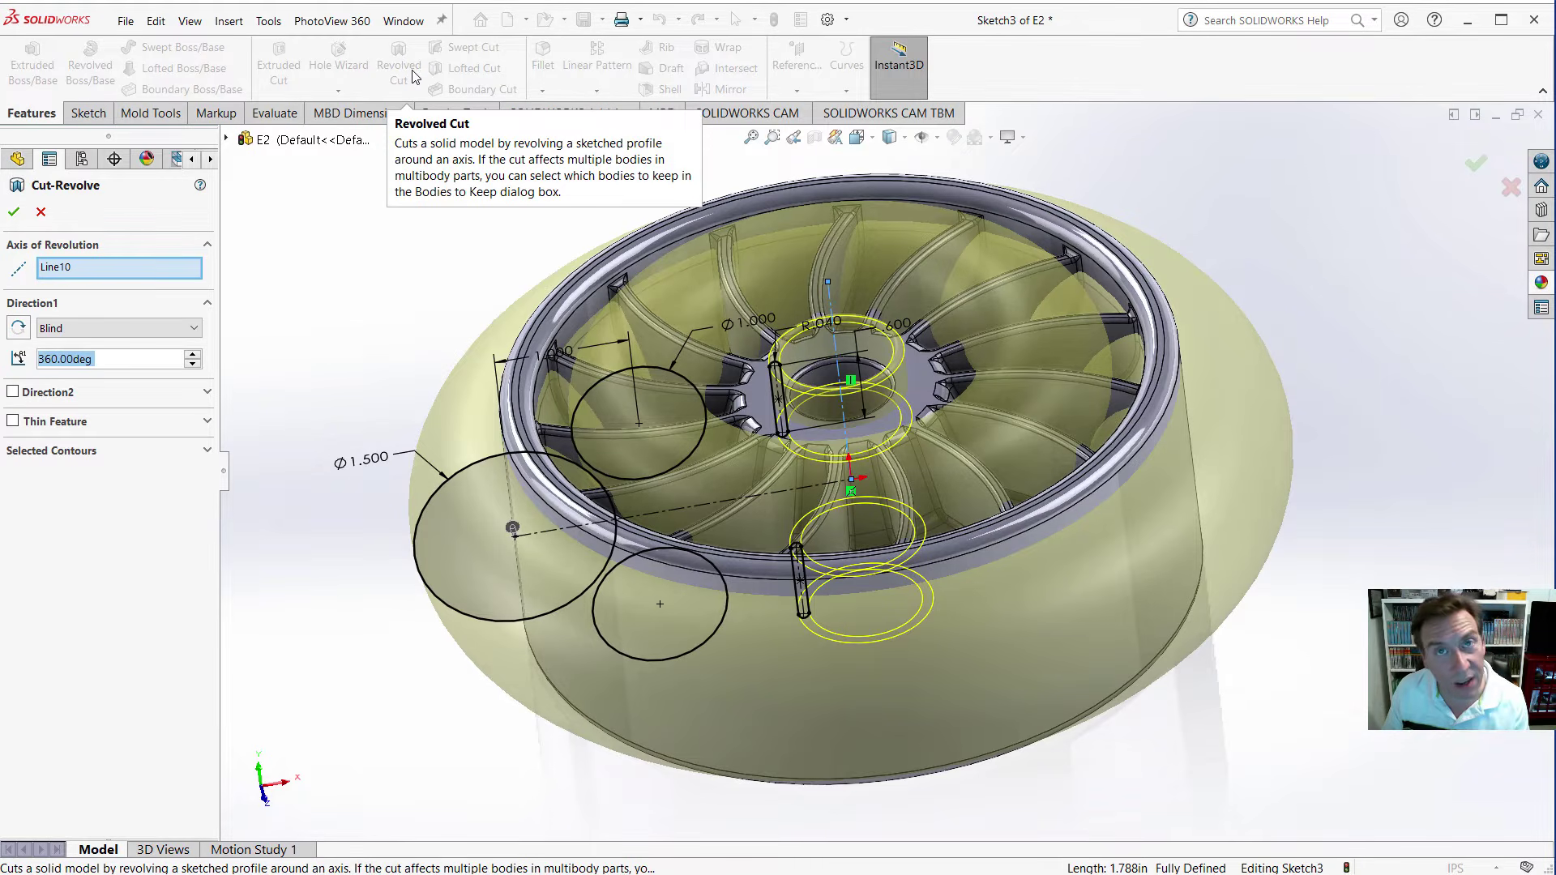
pyautogui.click(14, 213)
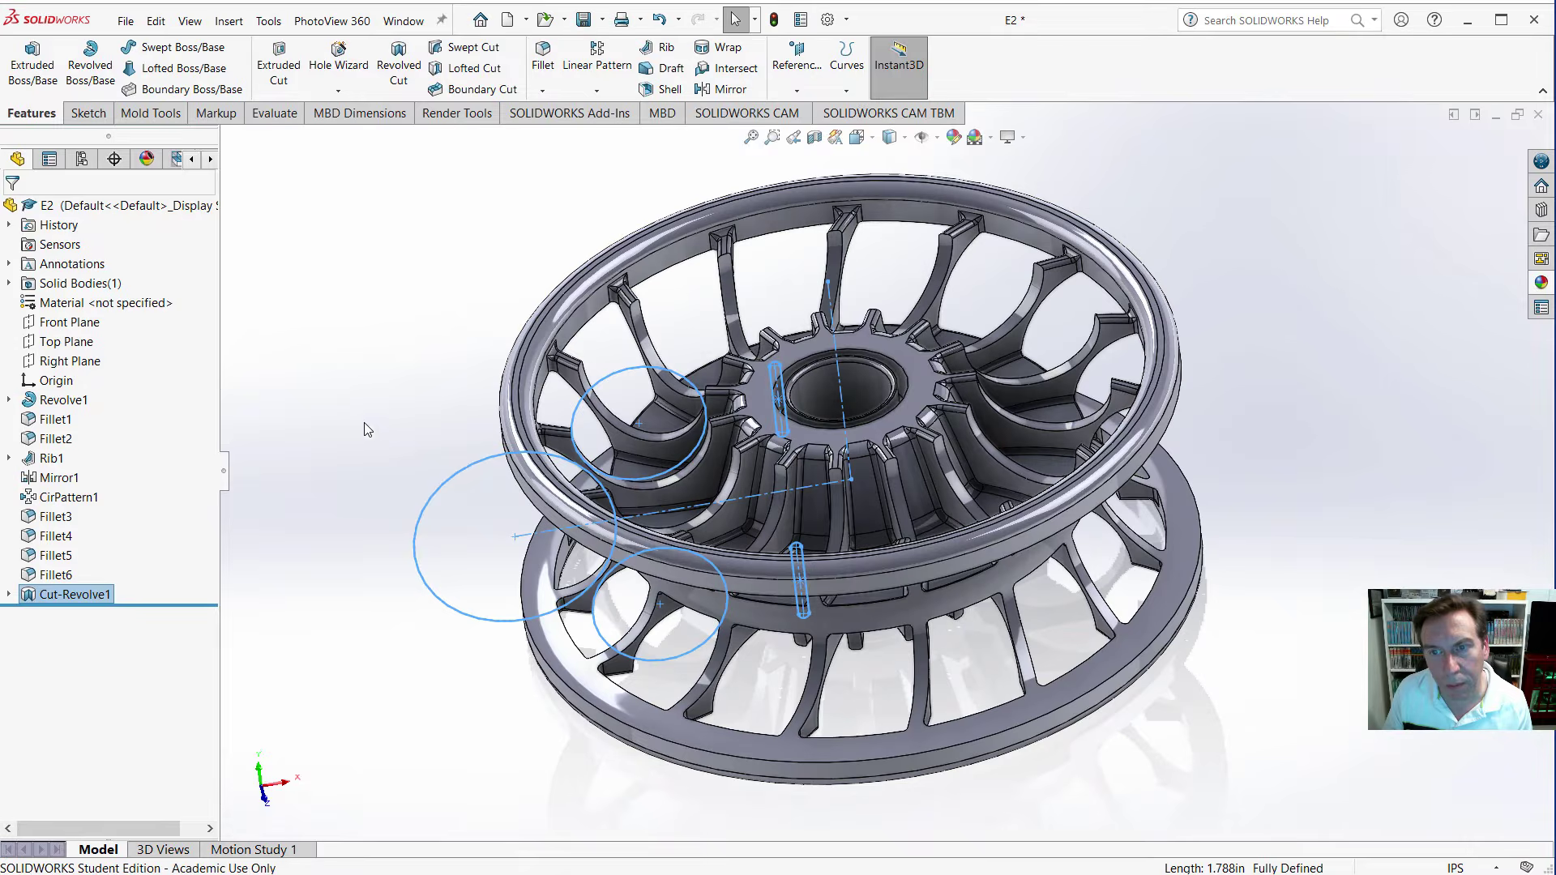
pyautogui.click(303, 394)
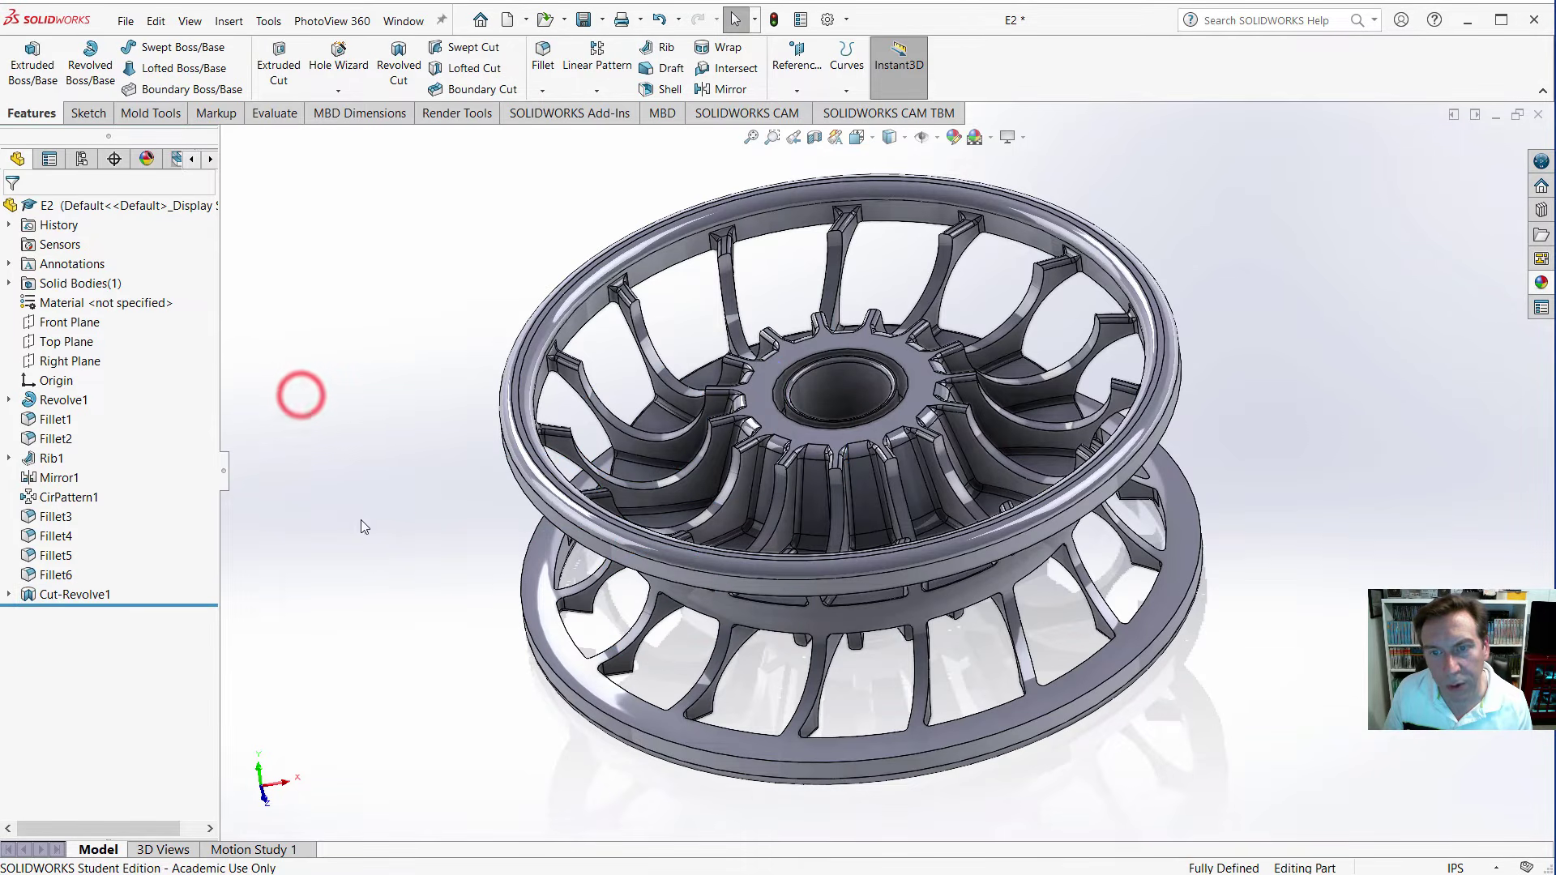
# Examine the revolved cut at the groove around the hub bore, the curved spokes and the separated rims.
pyautogui.scroll(3, 839, 441)
pyautogui.scroll(-8, 839, 440)
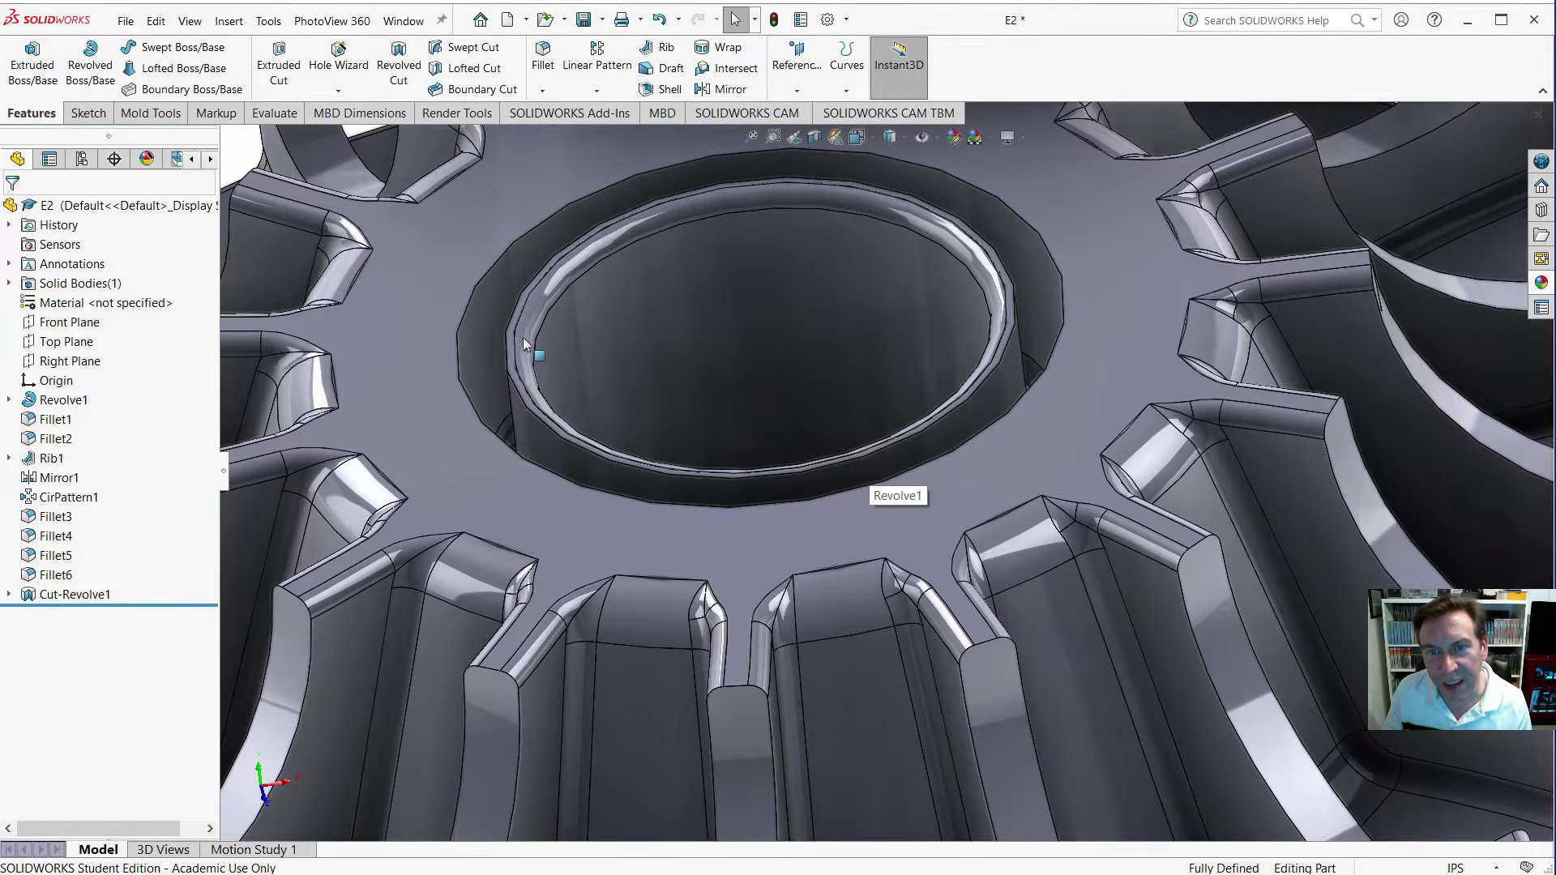
pyautogui.scroll(-3, 637, 406)
pyautogui.scroll(8, 641, 519)
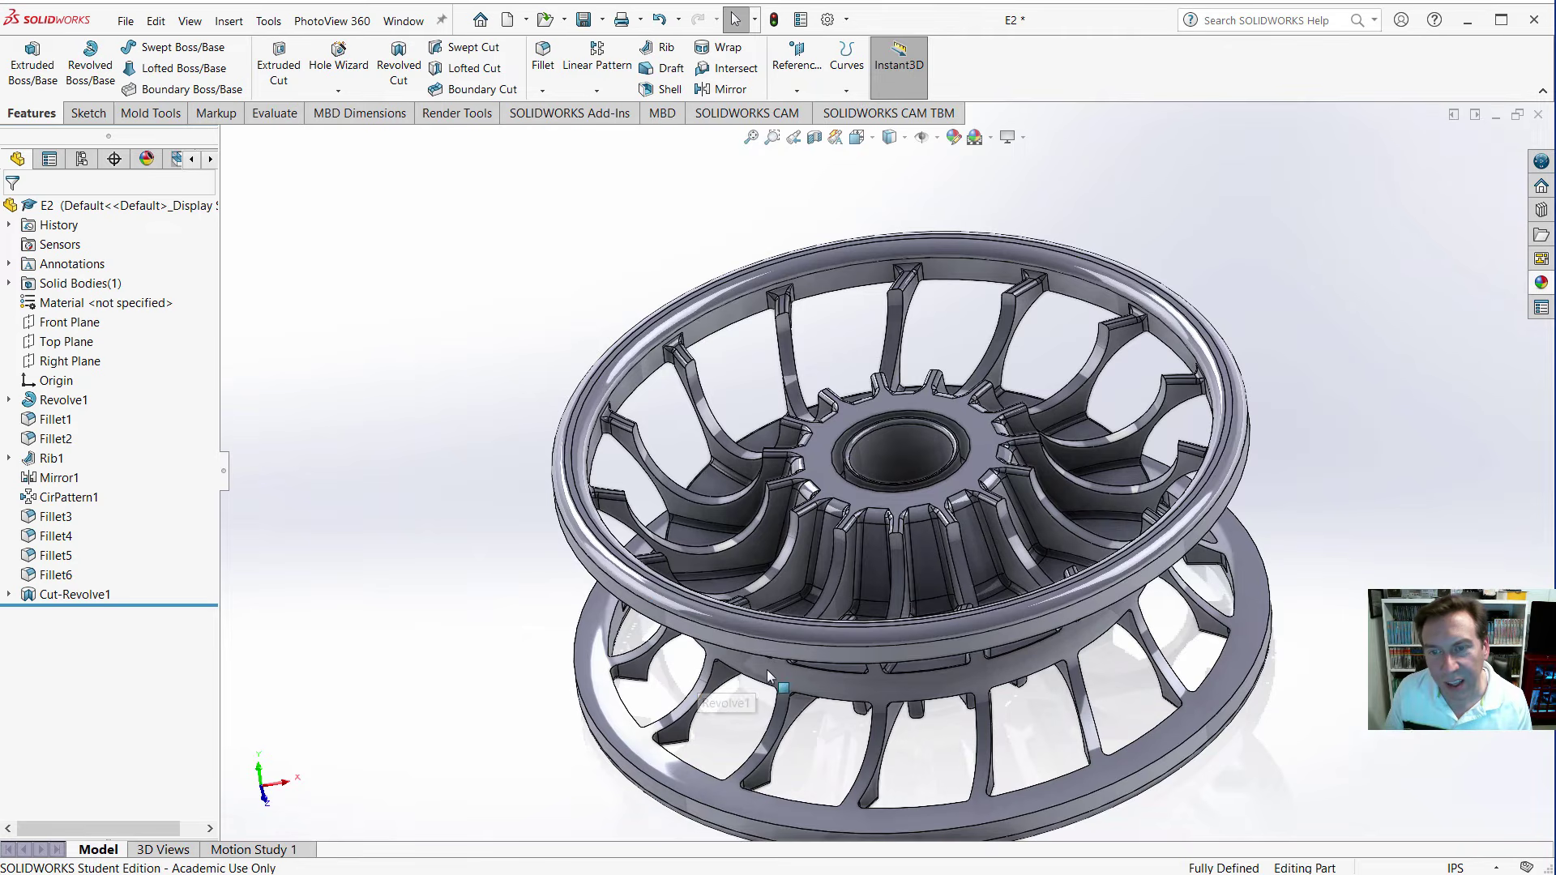
pyautogui.moveTo(767, 669); pyautogui.dragTo(731, 662, button='middle')
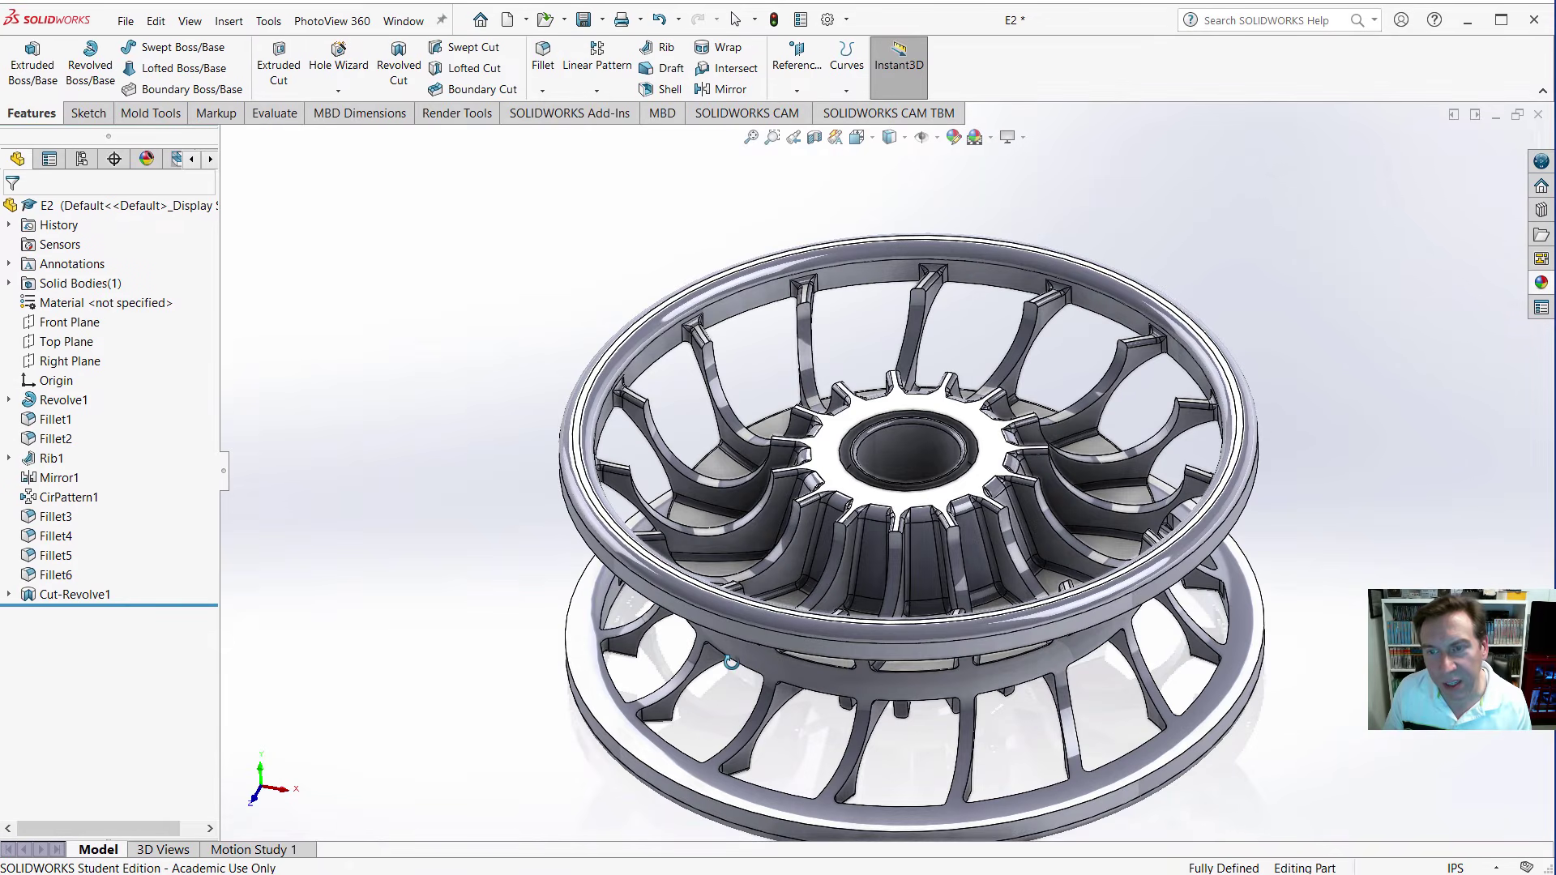
pyautogui.scroll(3, 908, 674)
pyautogui.scroll(-3, 1120, 456)
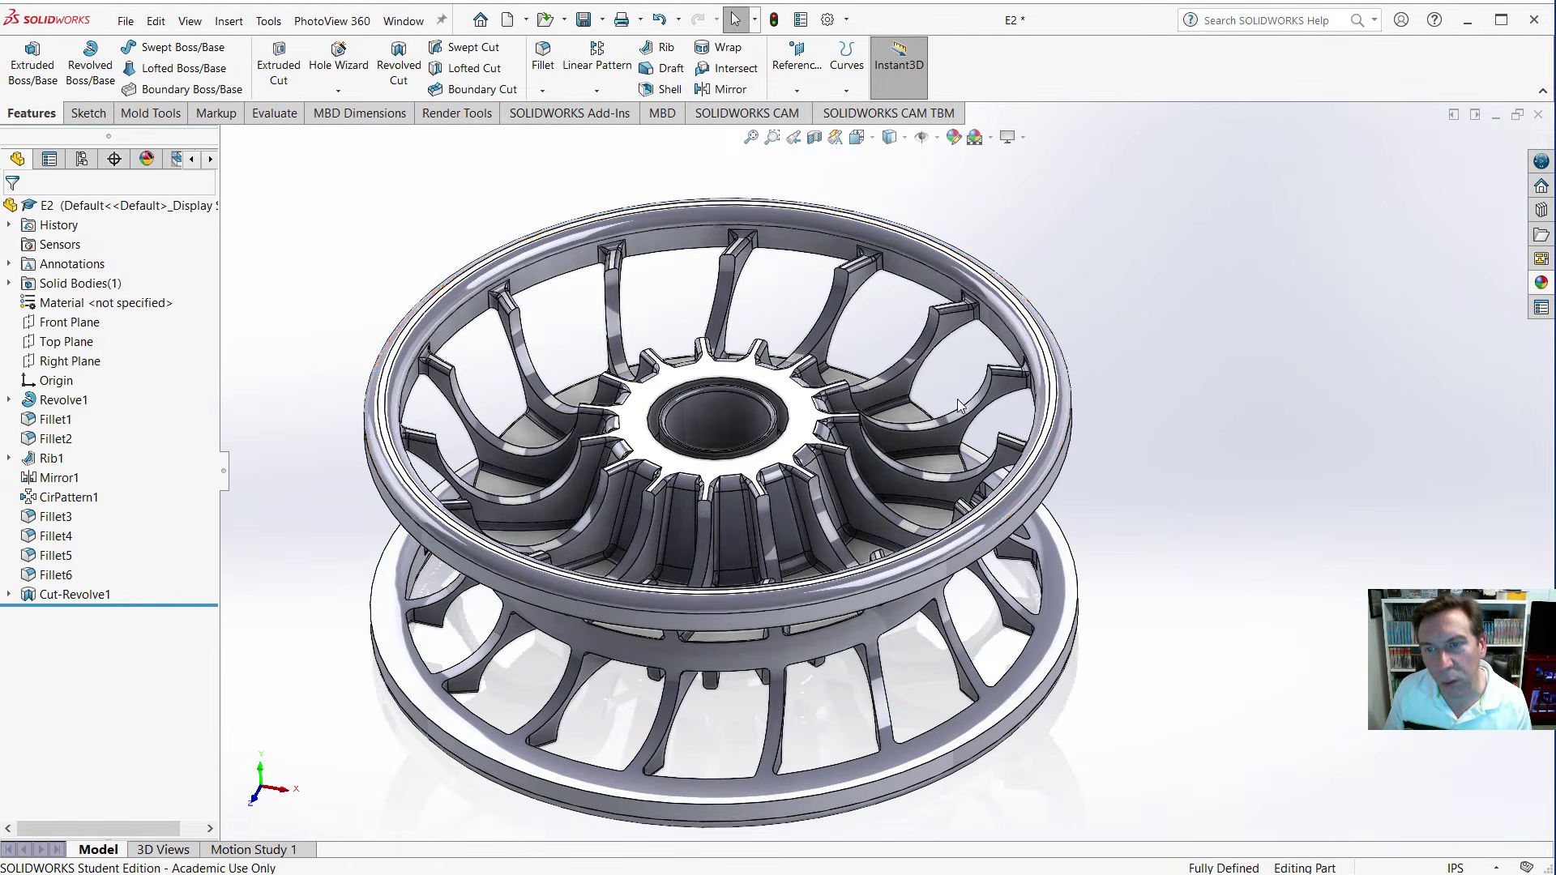
pyautogui.moveTo(966, 402)
pyautogui.mouseDown(button='middle')
pyautogui.moveTo(962, 388)
pyautogui.moveTo(911, 391)
pyautogui.mouseUp(button='middle')
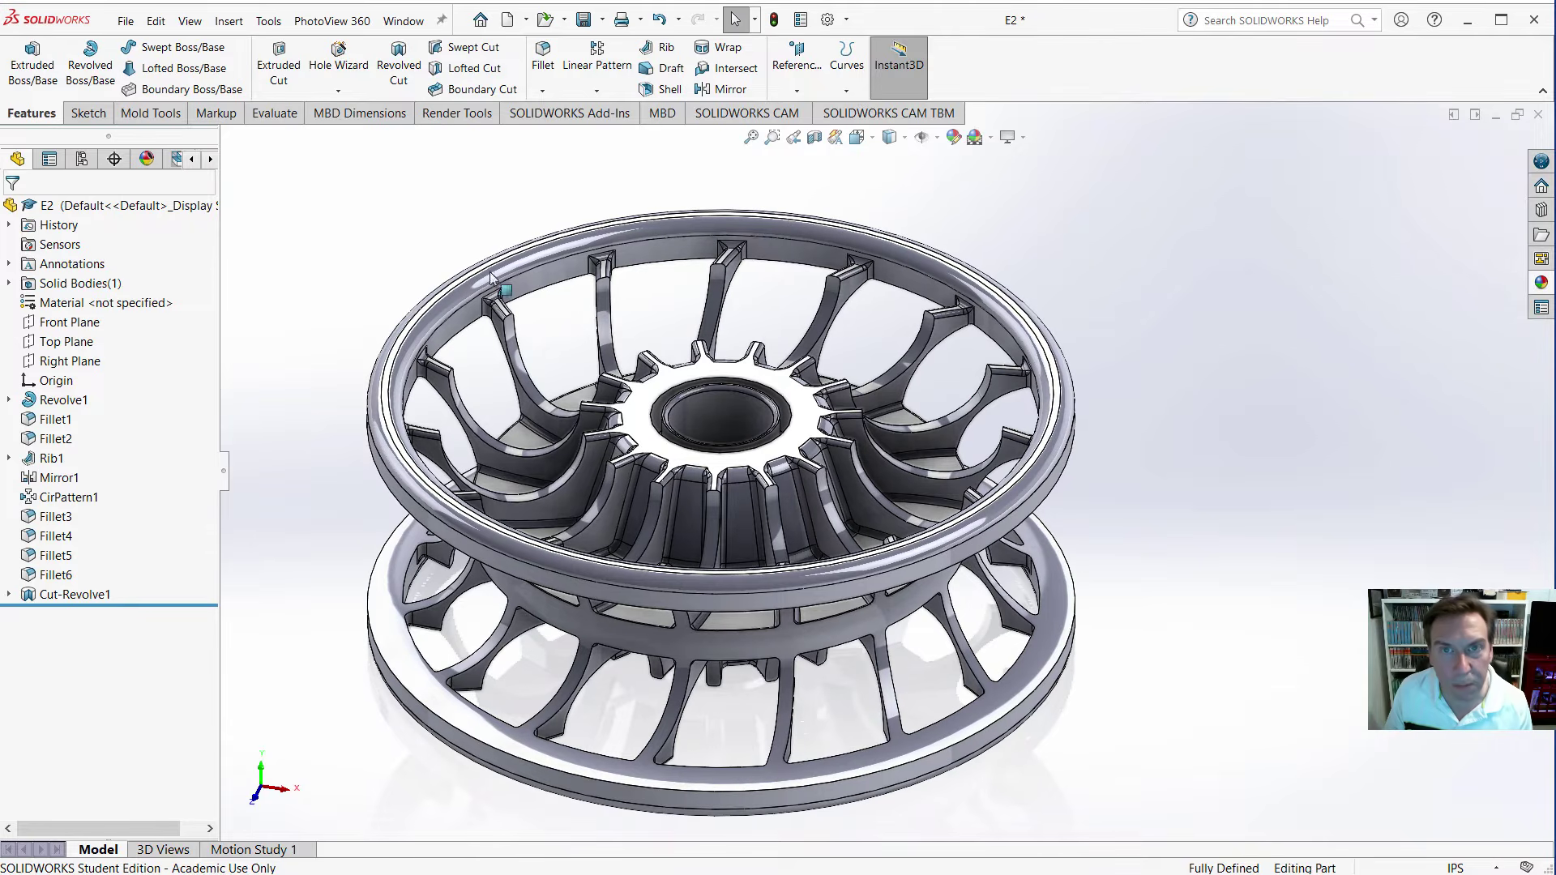
# Fillet the edges of the spoked face on the lower half of the wheel with a 0.025 in radius.
pyautogui.click(431, 198)
pyautogui.click(543, 52)
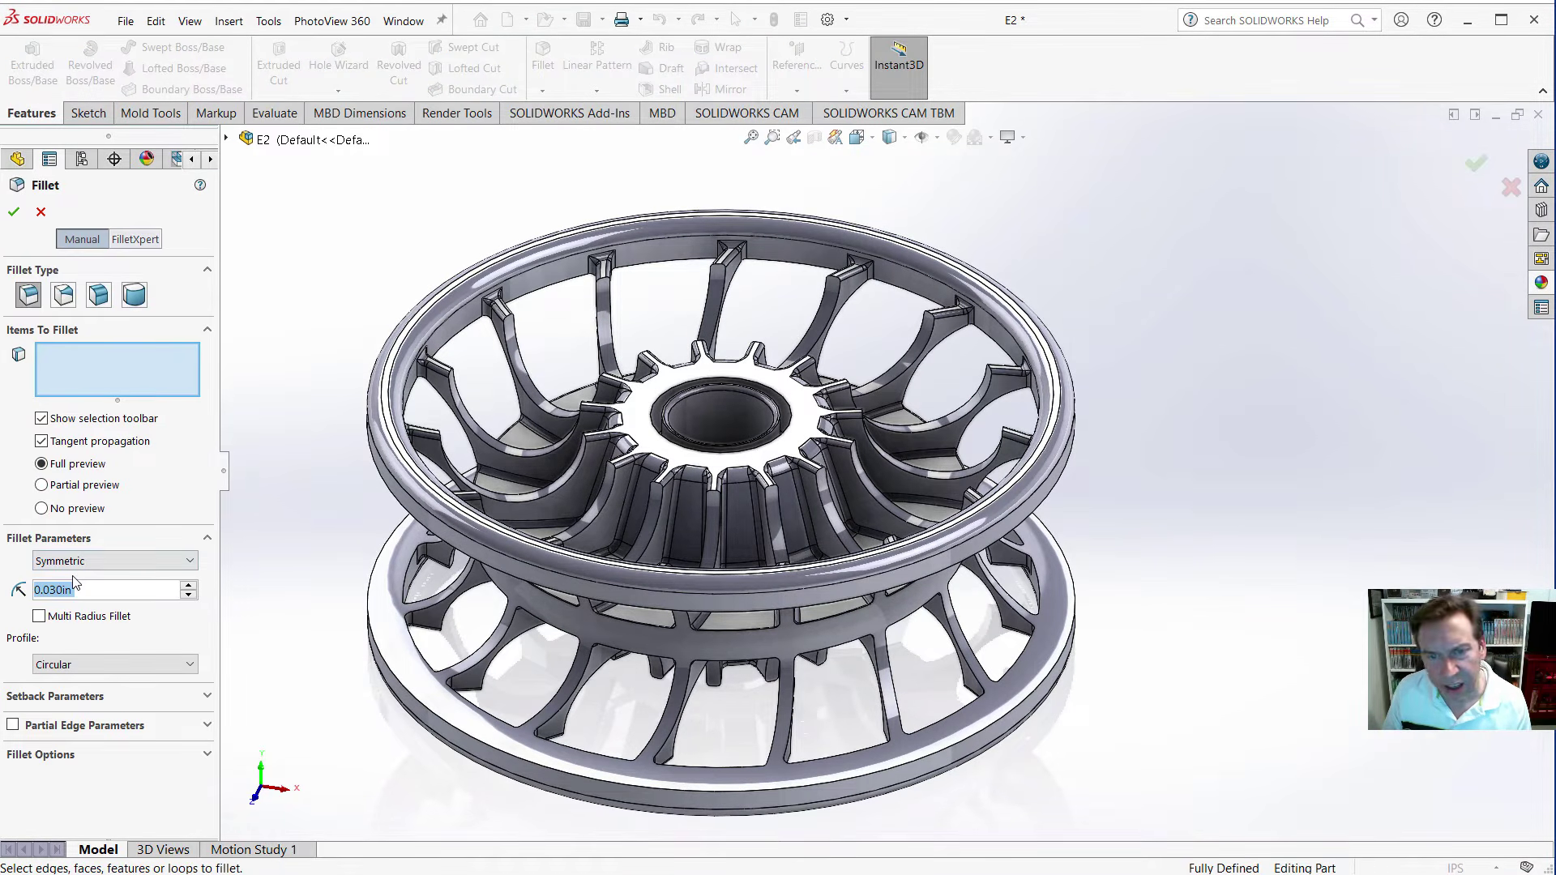
pyautogui.write('.025')
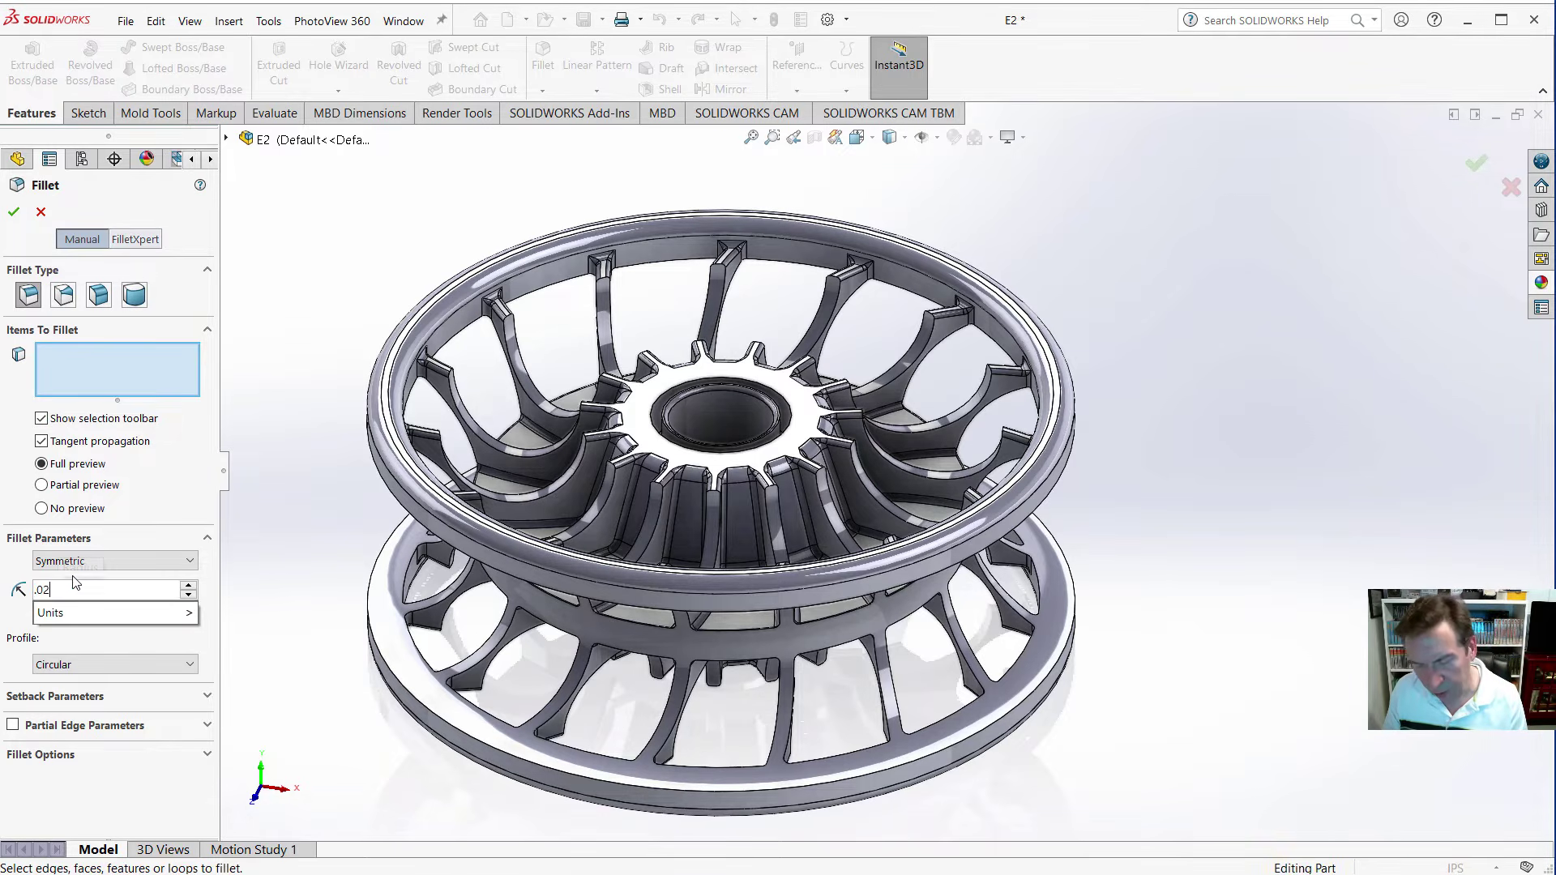
pyautogui.click(408, 683)
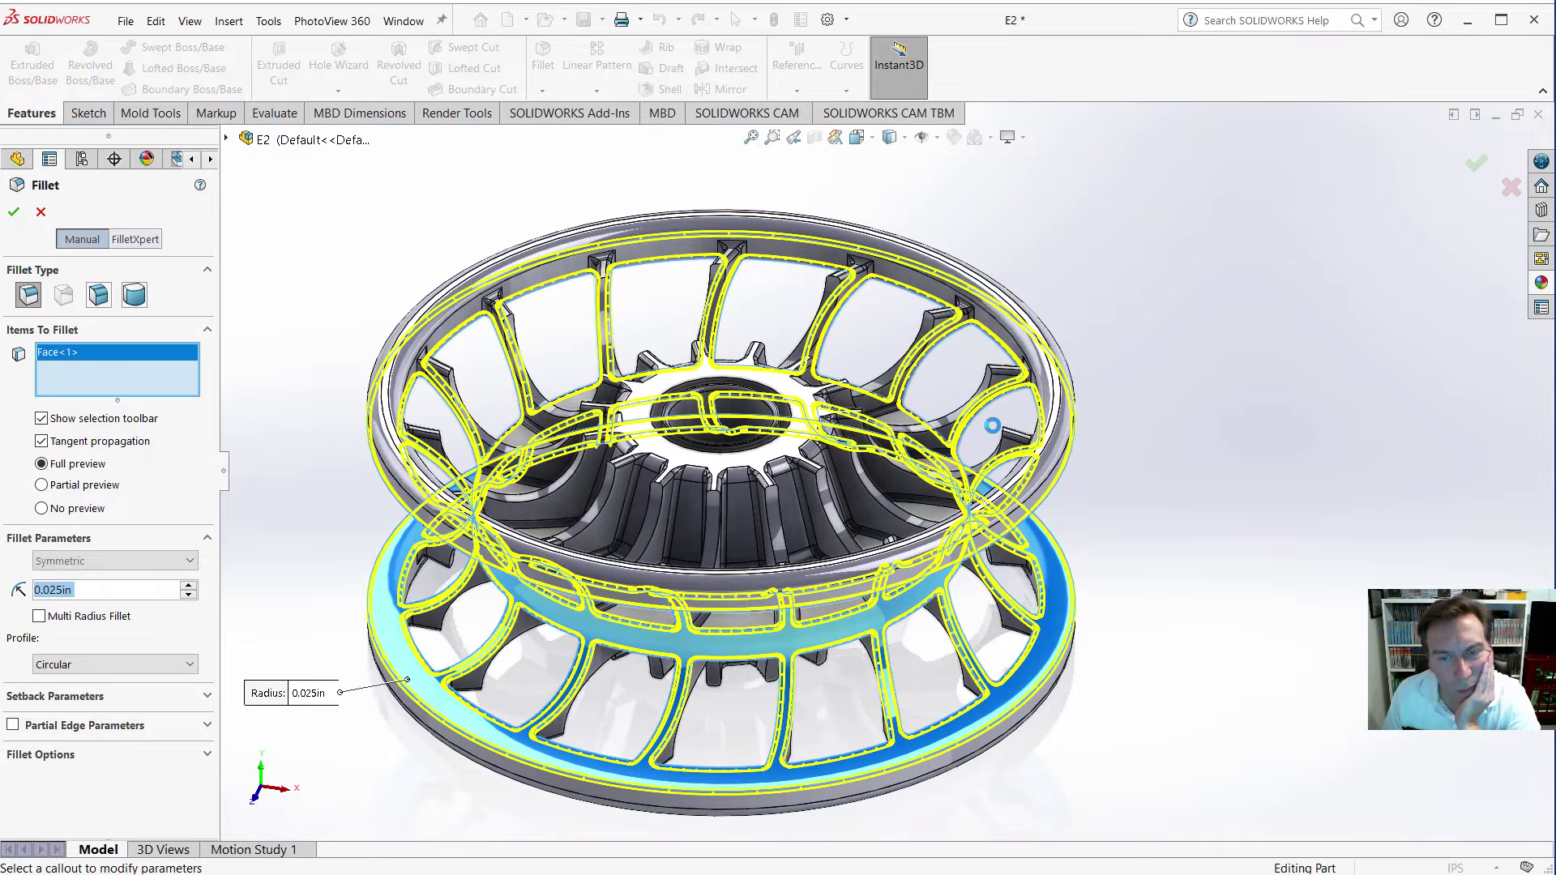
pyautogui.click(14, 212)
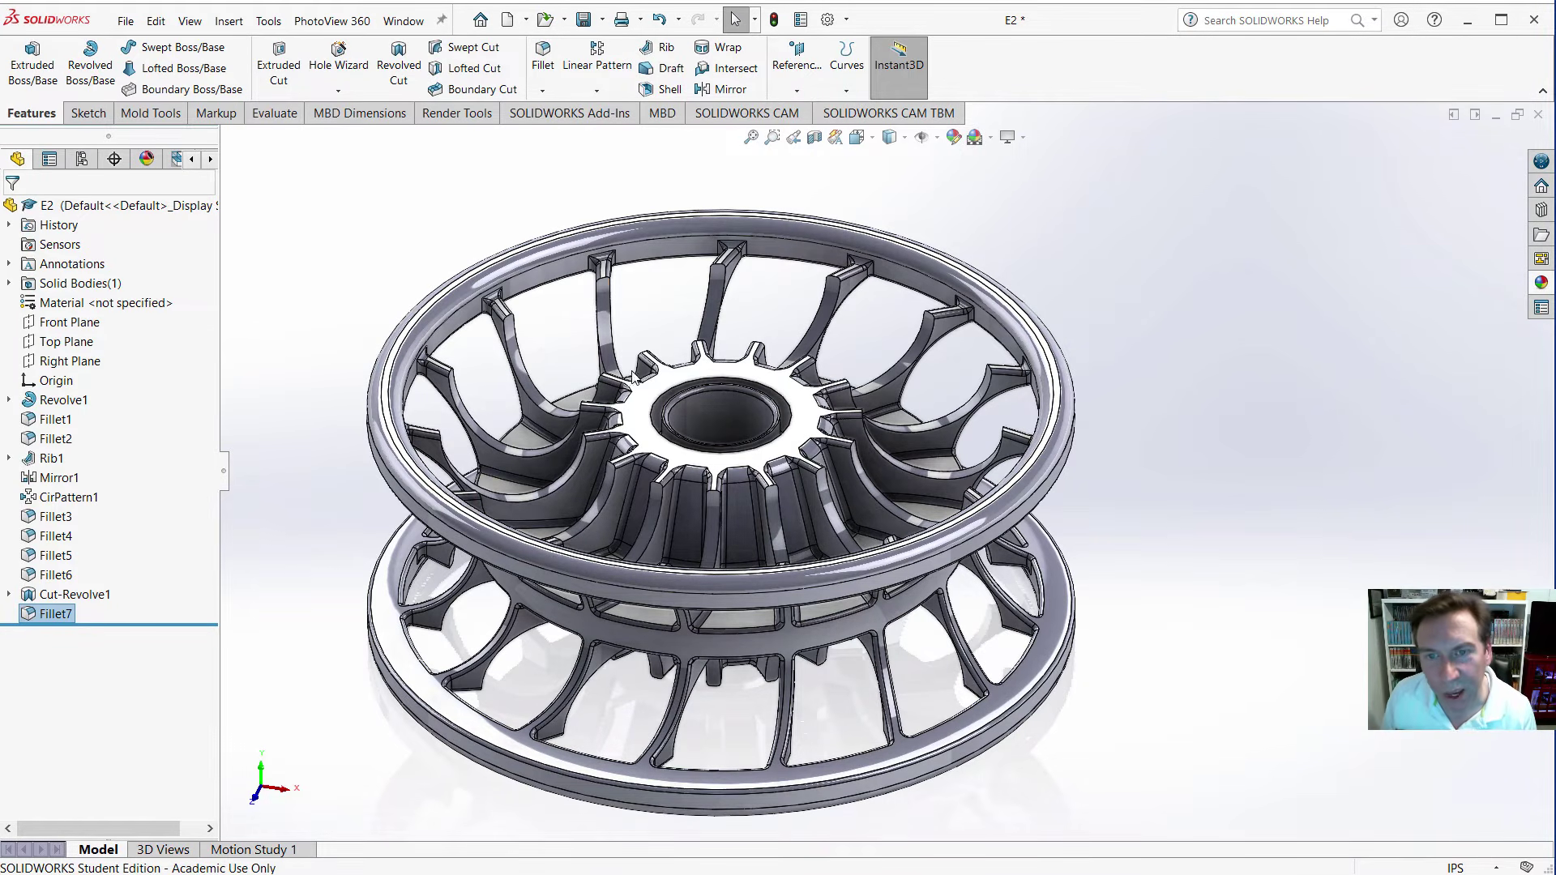
pyautogui.click(606, 329)
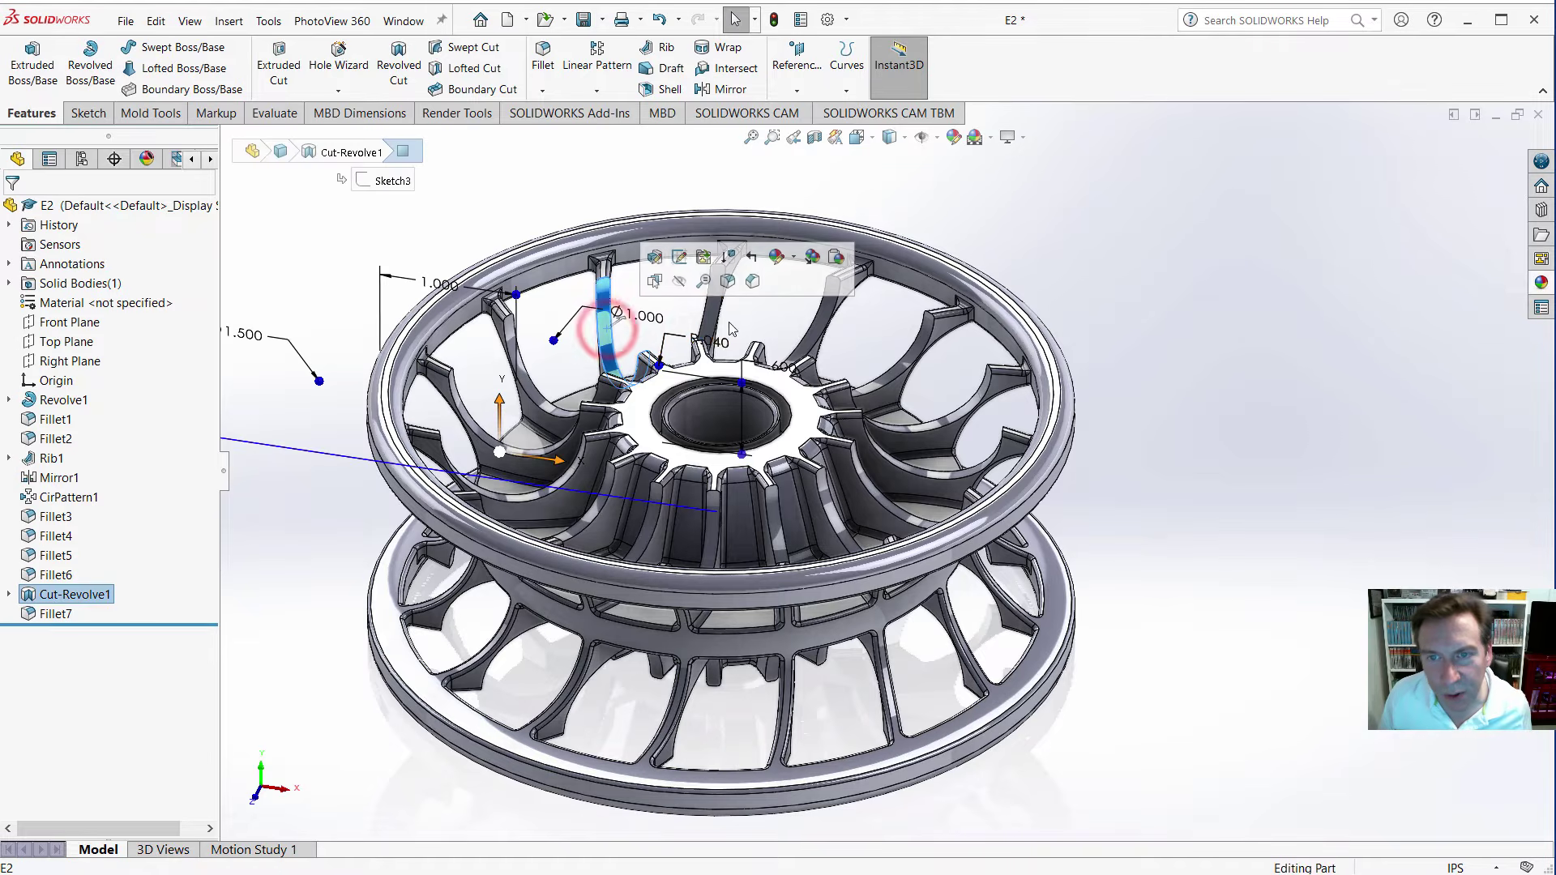
pyautogui.click(818, 333)
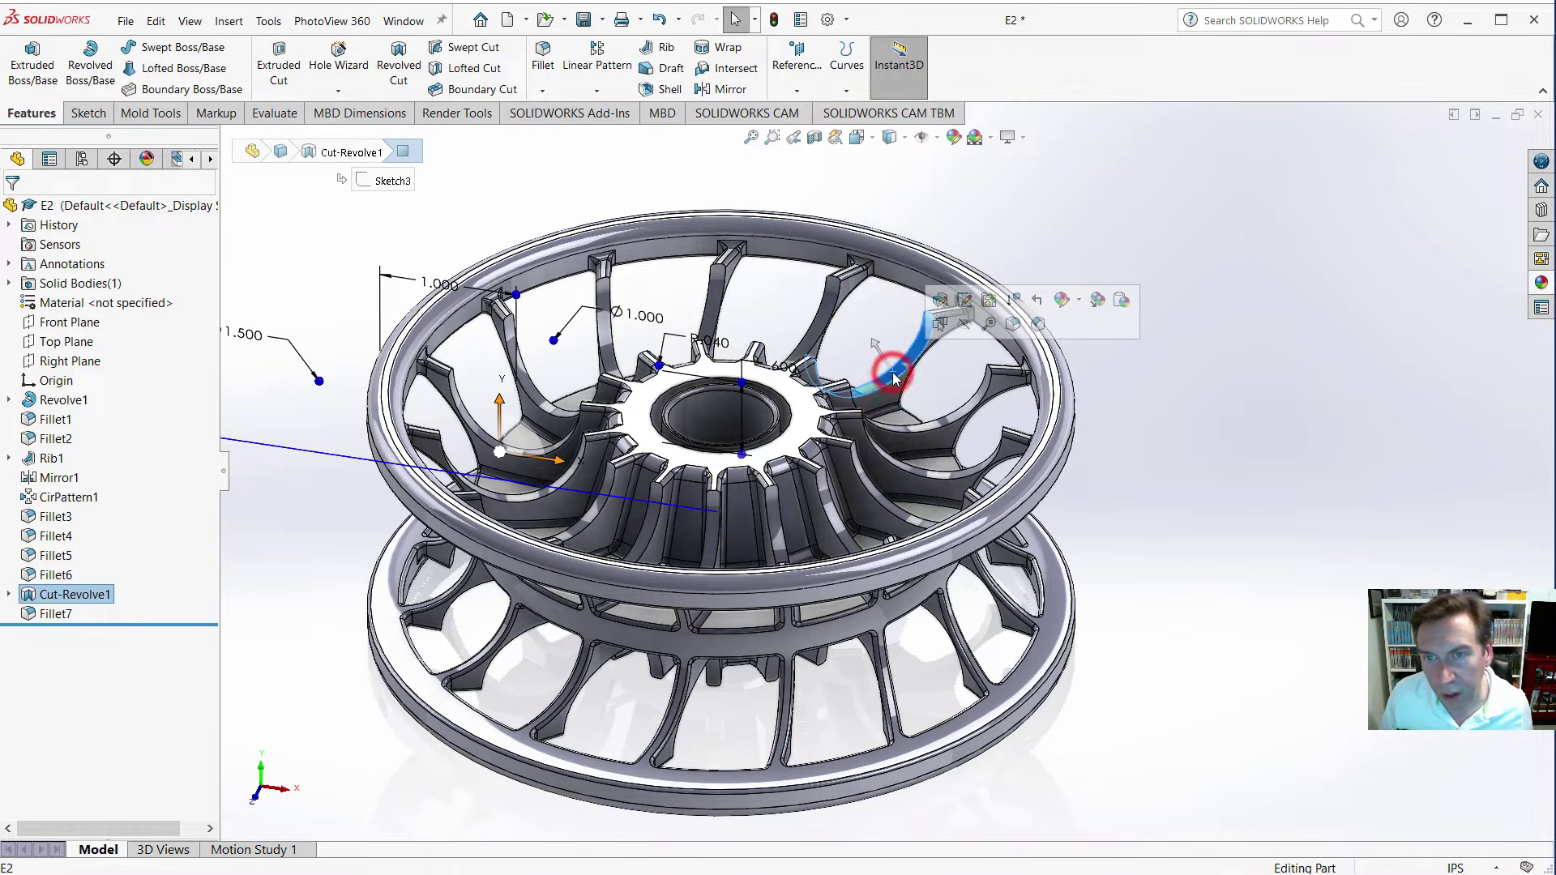
pyautogui.click(549, 191)
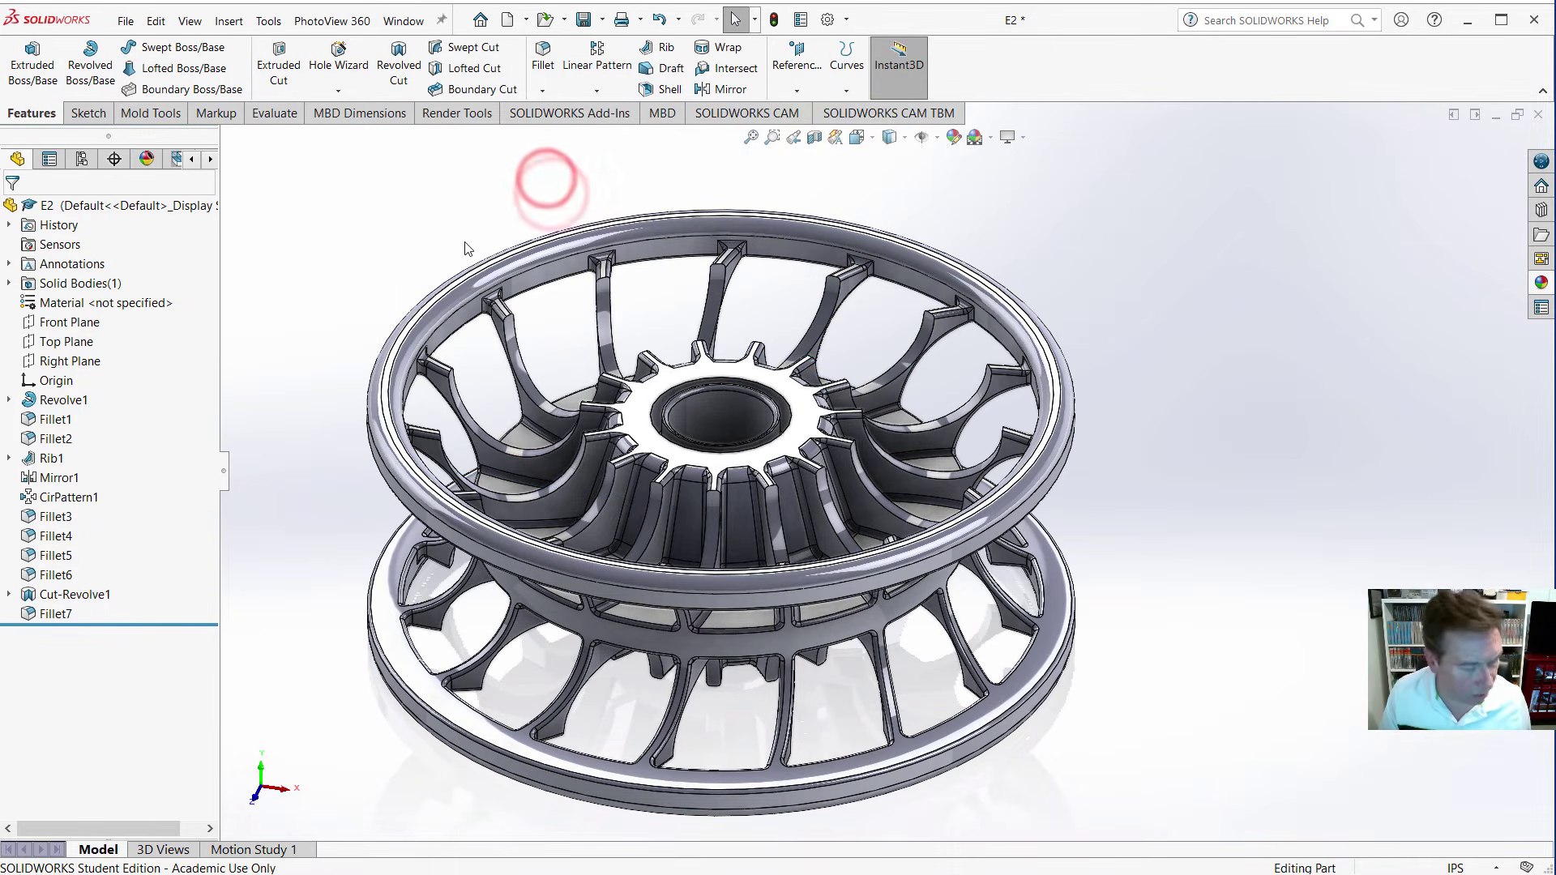
# Select the curved cut faces of the spokes all around the upper half of the wheel.
pyautogui.click(514, 354)
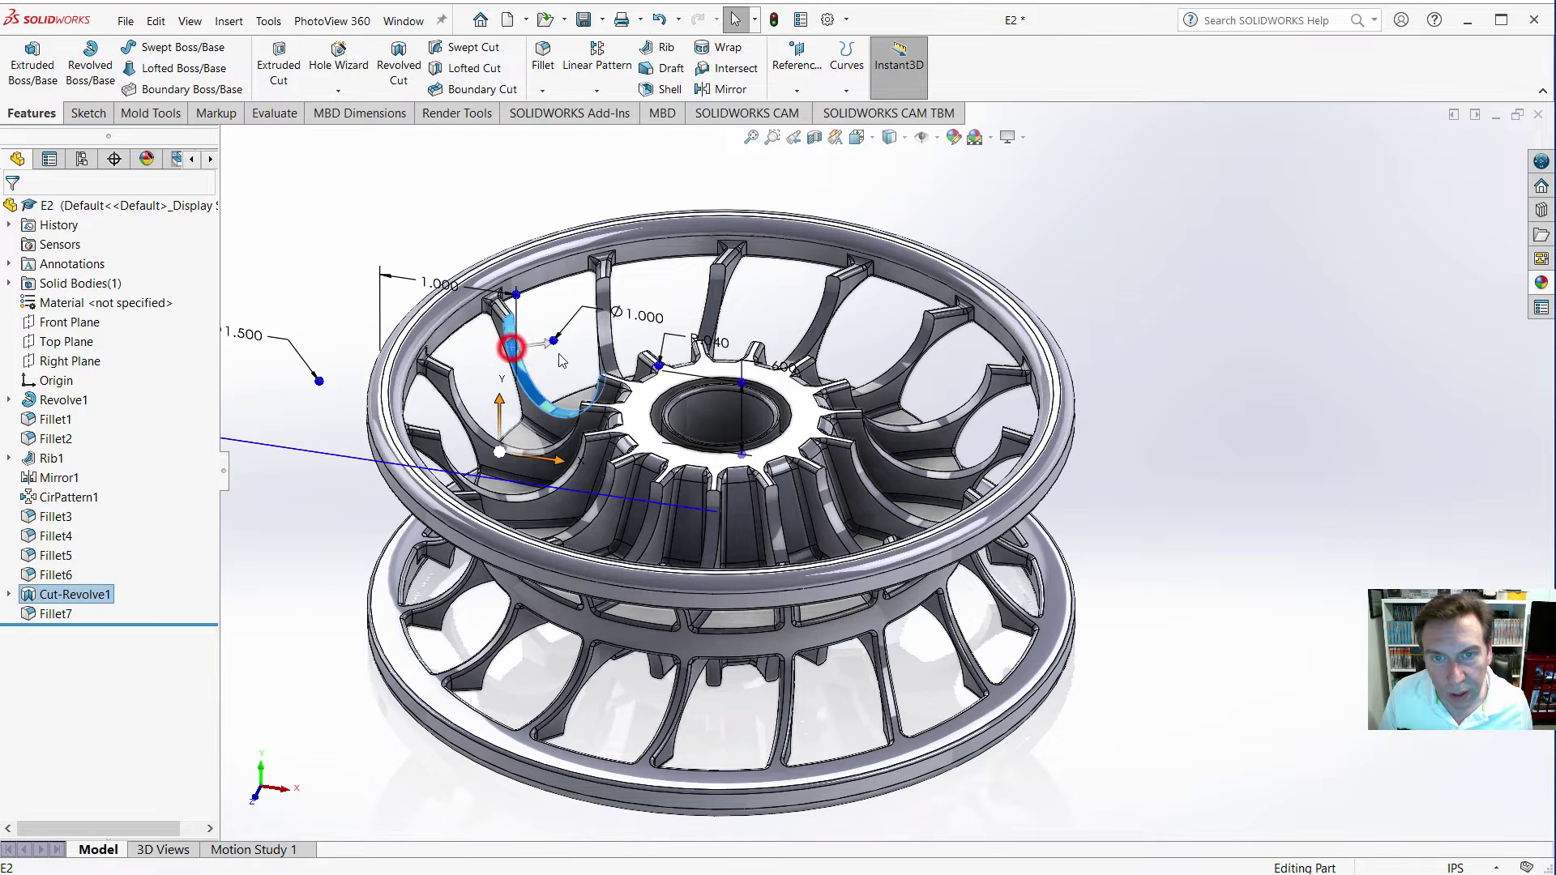
pyautogui.keyDown('ctrl'); pyautogui.click(605, 333); pyautogui.keyUp('ctrl')
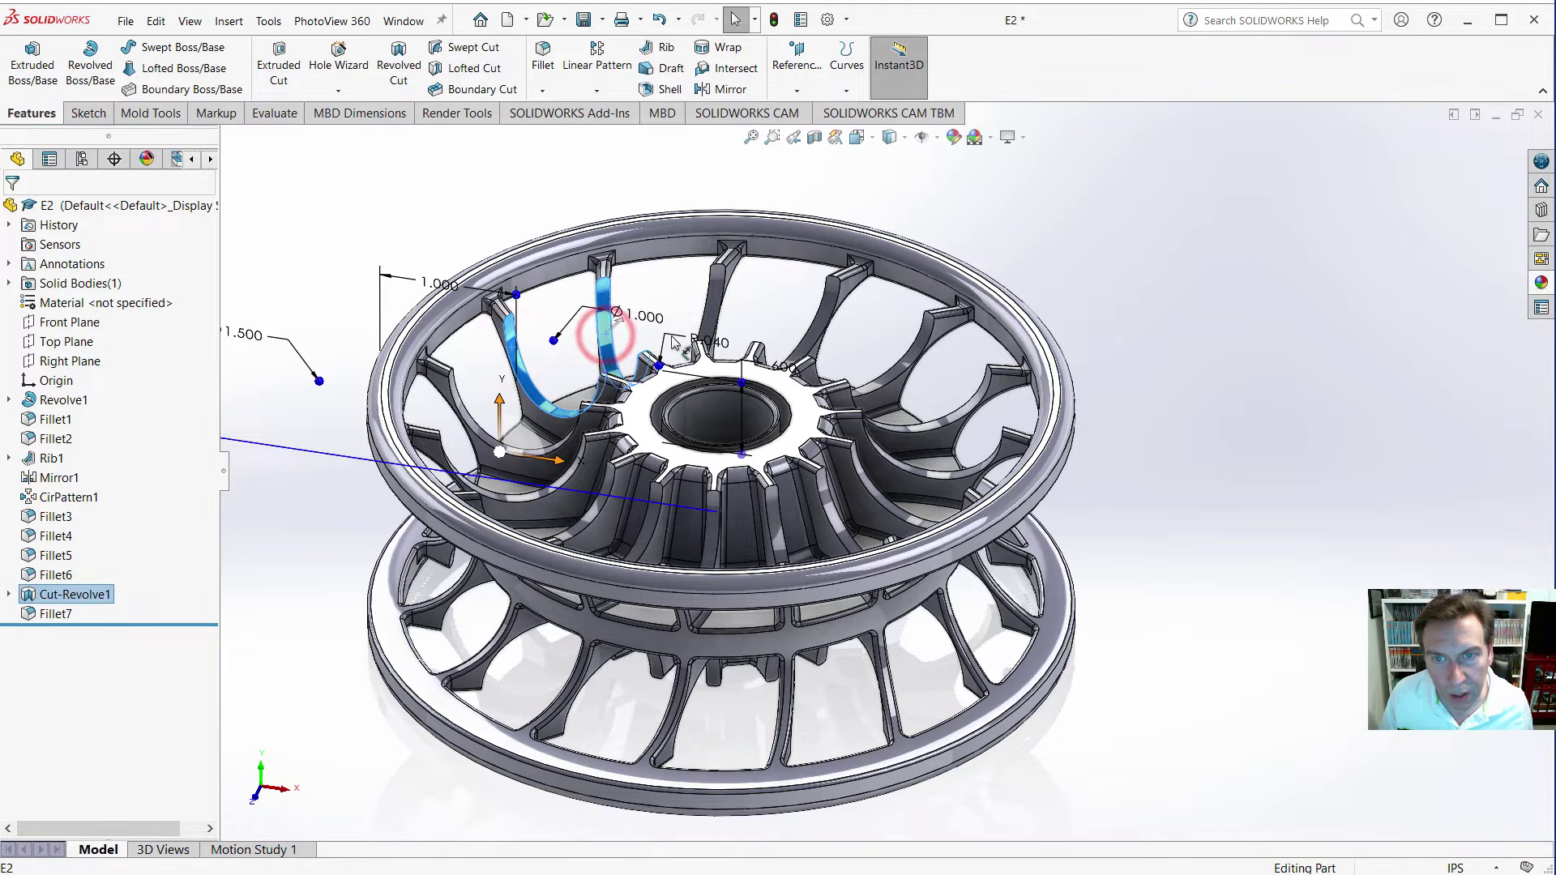
pyautogui.keyDown('ctrl'); pyautogui.click(714, 307); pyautogui.keyUp('ctrl')
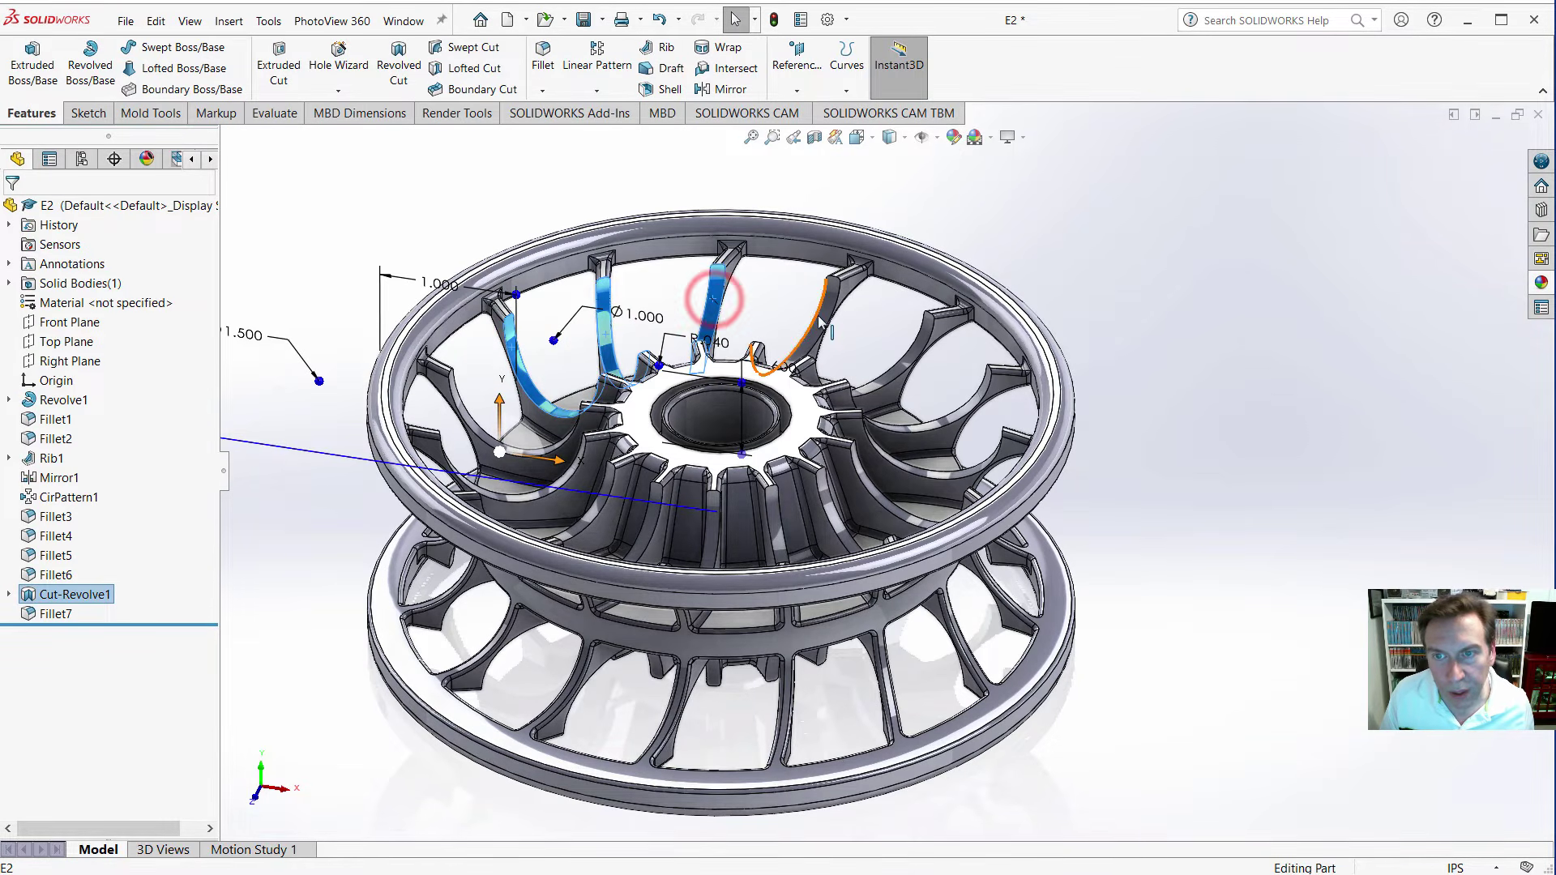
pyautogui.keyDown('ctrl'); pyautogui.click(821, 319); pyautogui.keyUp('ctrl')
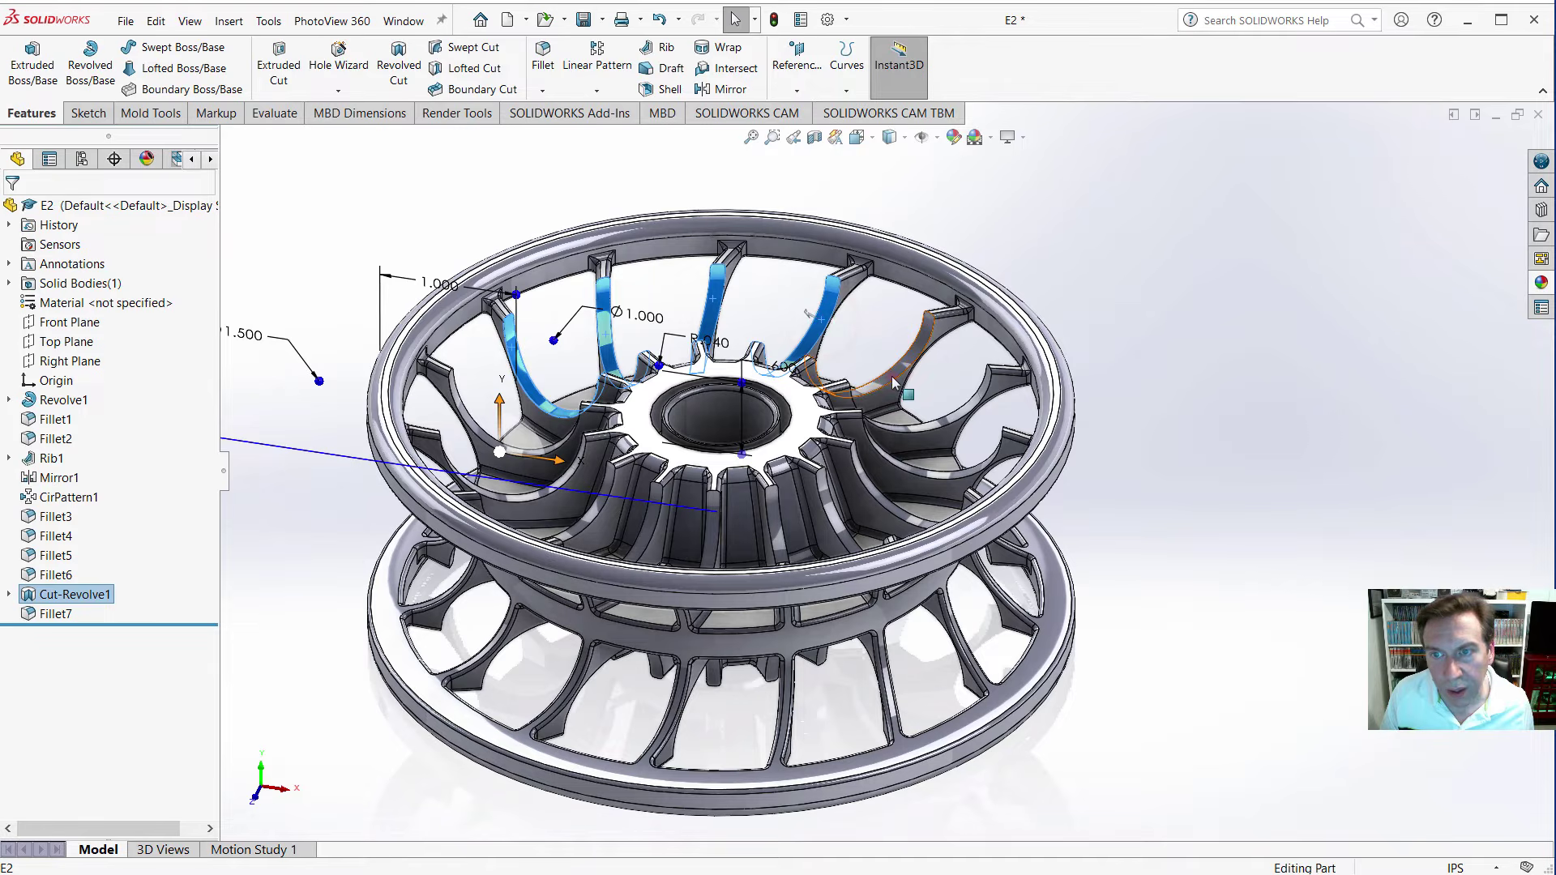
pyautogui.keyDown('ctrl'); pyautogui.click(891, 376); pyautogui.keyUp('ctrl')
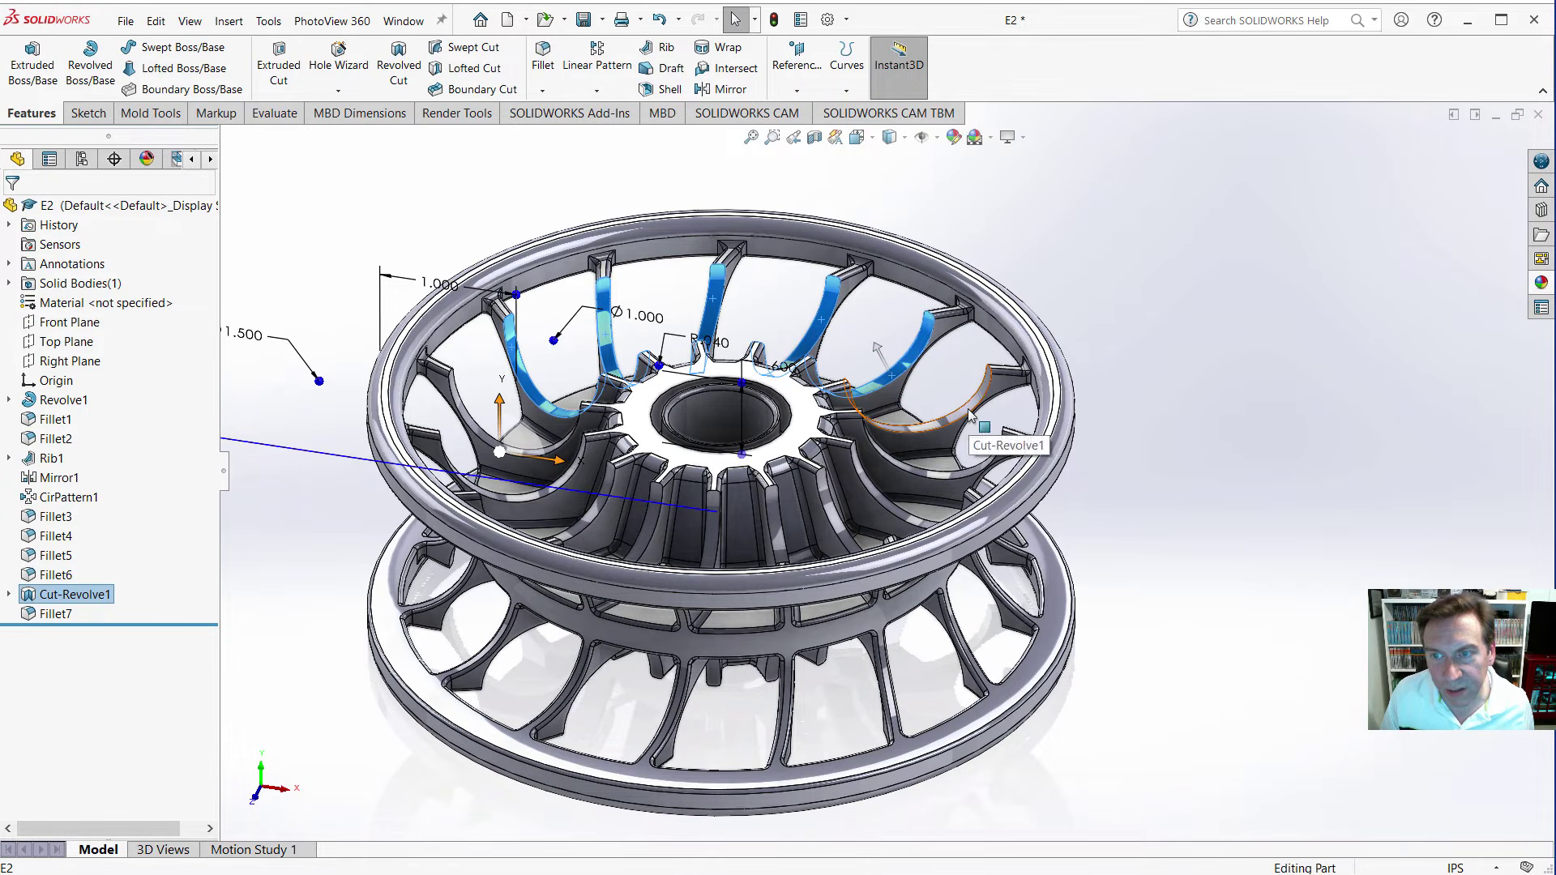
pyautogui.keyDown('ctrl'); pyautogui.click(968, 408); pyautogui.keyUp('ctrl')
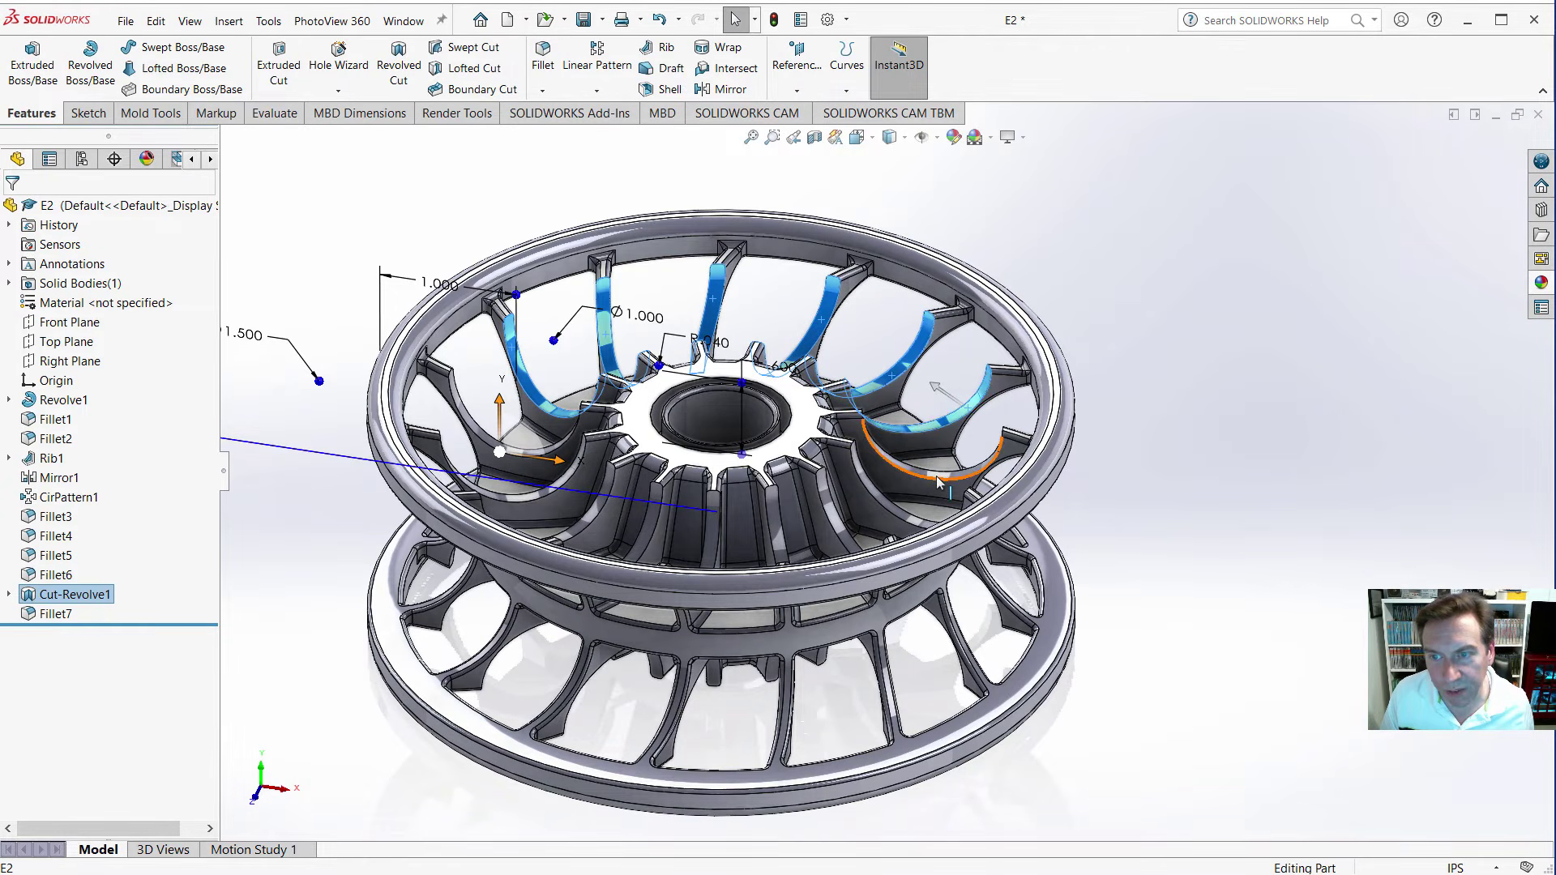
pyautogui.scroll(2, 935, 473)
pyautogui.scroll(1, 935, 474)
pyautogui.scroll(-6, 902, 450)
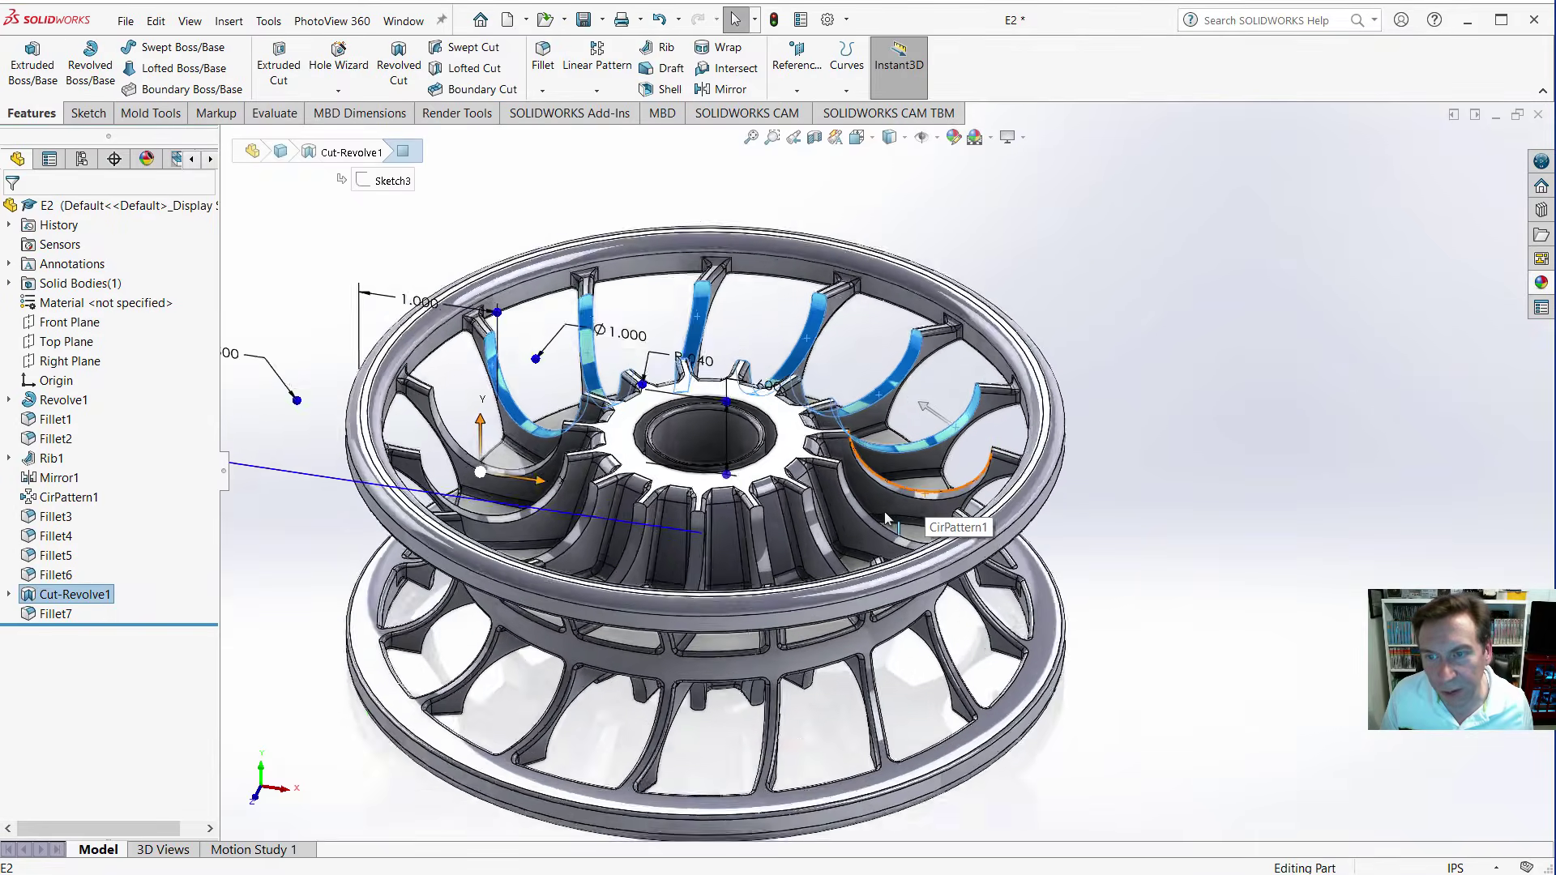
pyautogui.keyDown('ctrl'); pyautogui.click(968, 466); pyautogui.keyUp('ctrl')
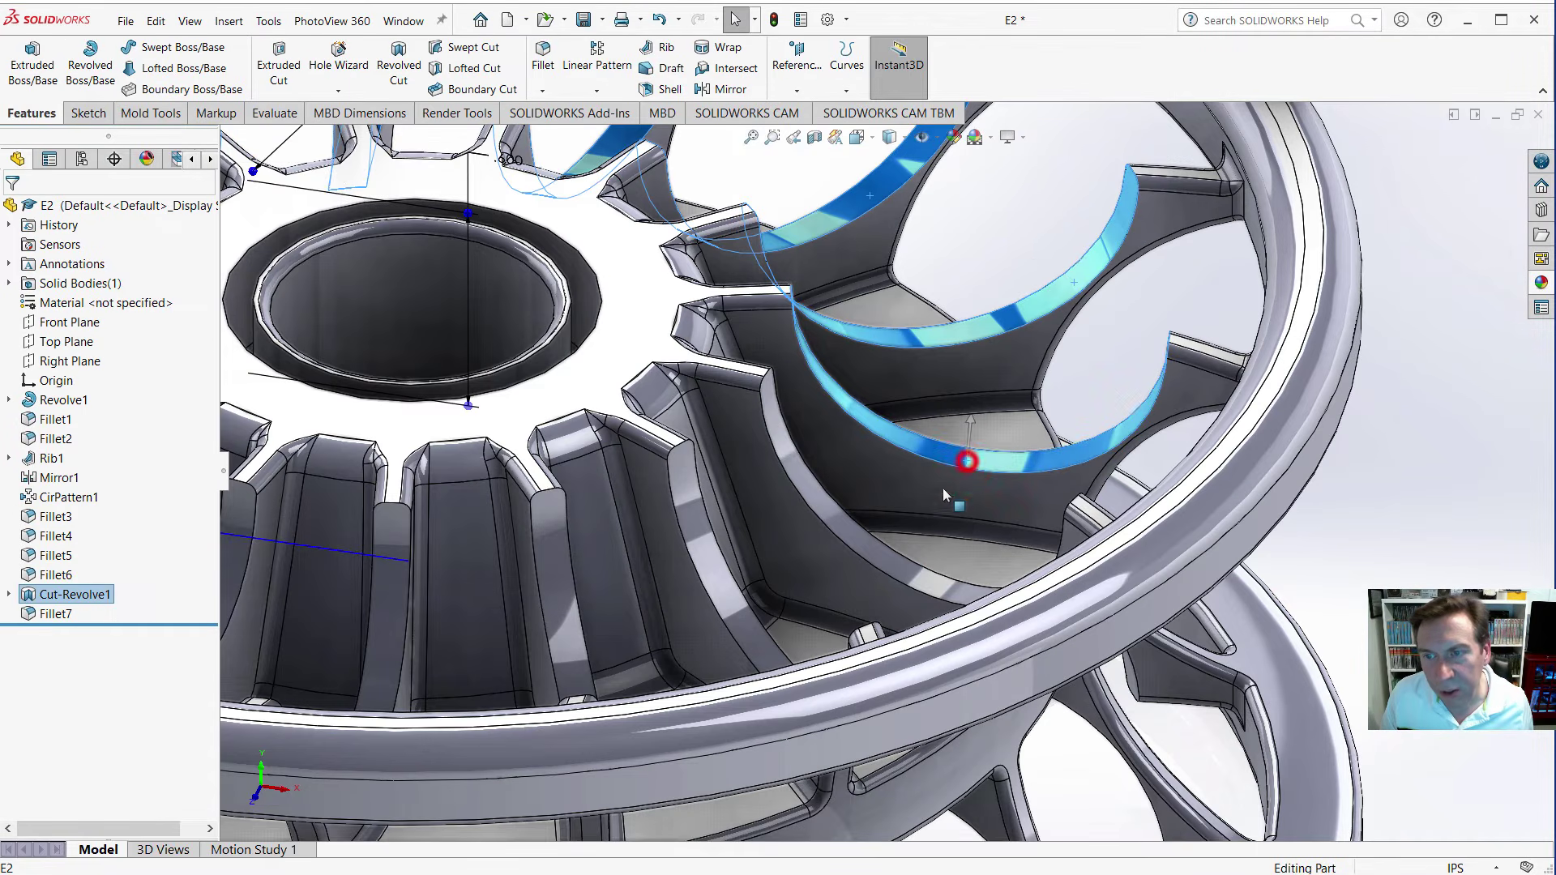
pyautogui.keyDown('ctrl'); pyautogui.click(883, 557); pyautogui.keyUp('ctrl')
pyautogui.keyDown('ctrl'); pyautogui.click(744, 629); pyautogui.keyUp('ctrl')
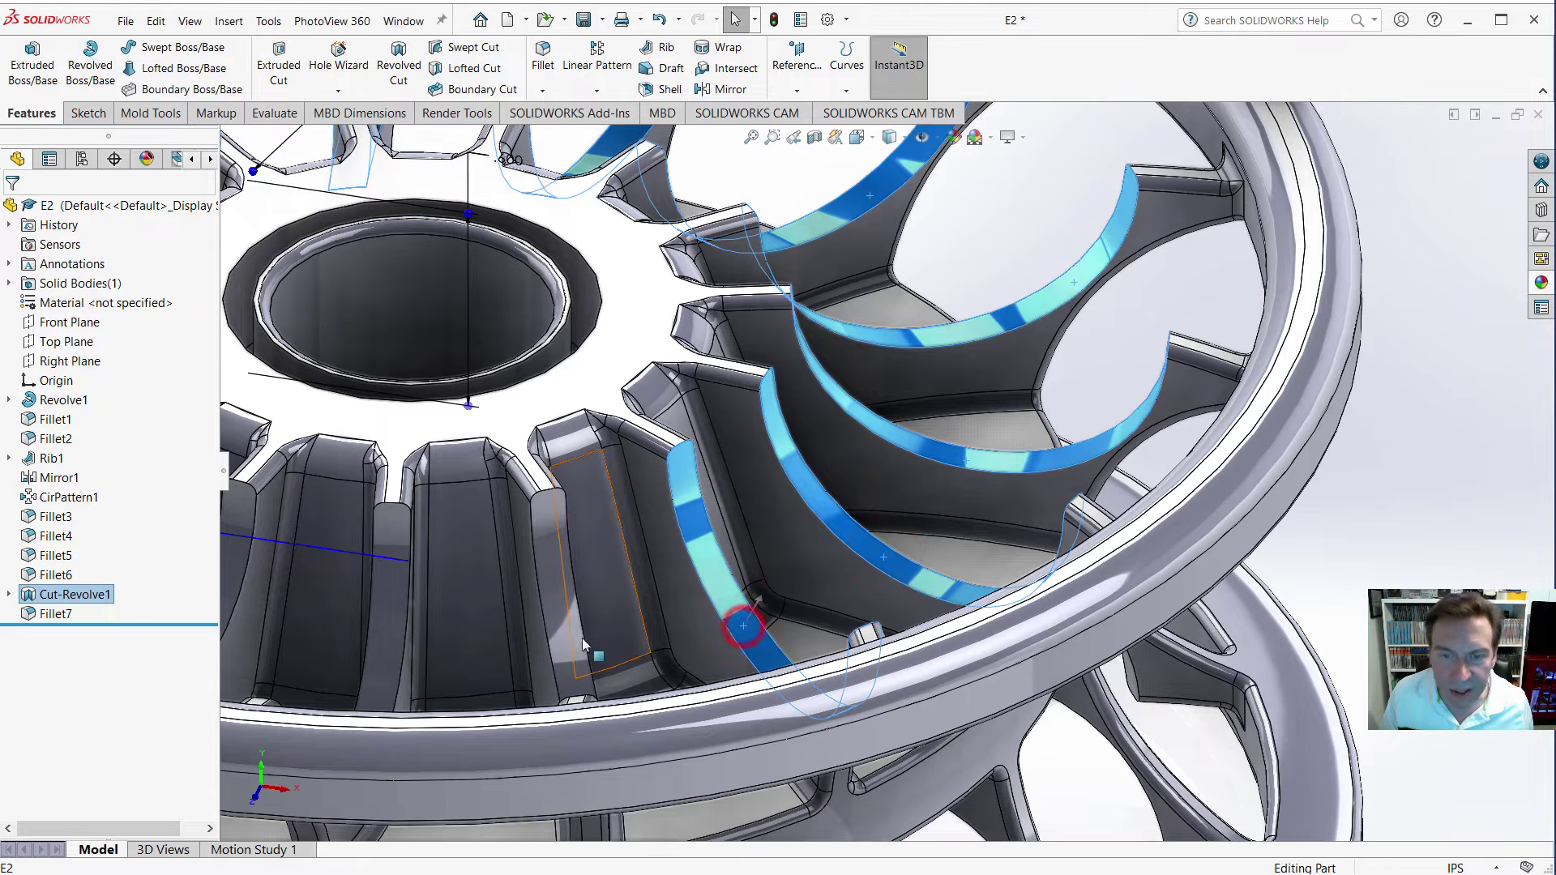
pyautogui.keyDown('ctrl'); pyautogui.click(565, 641); pyautogui.keyUp('ctrl')
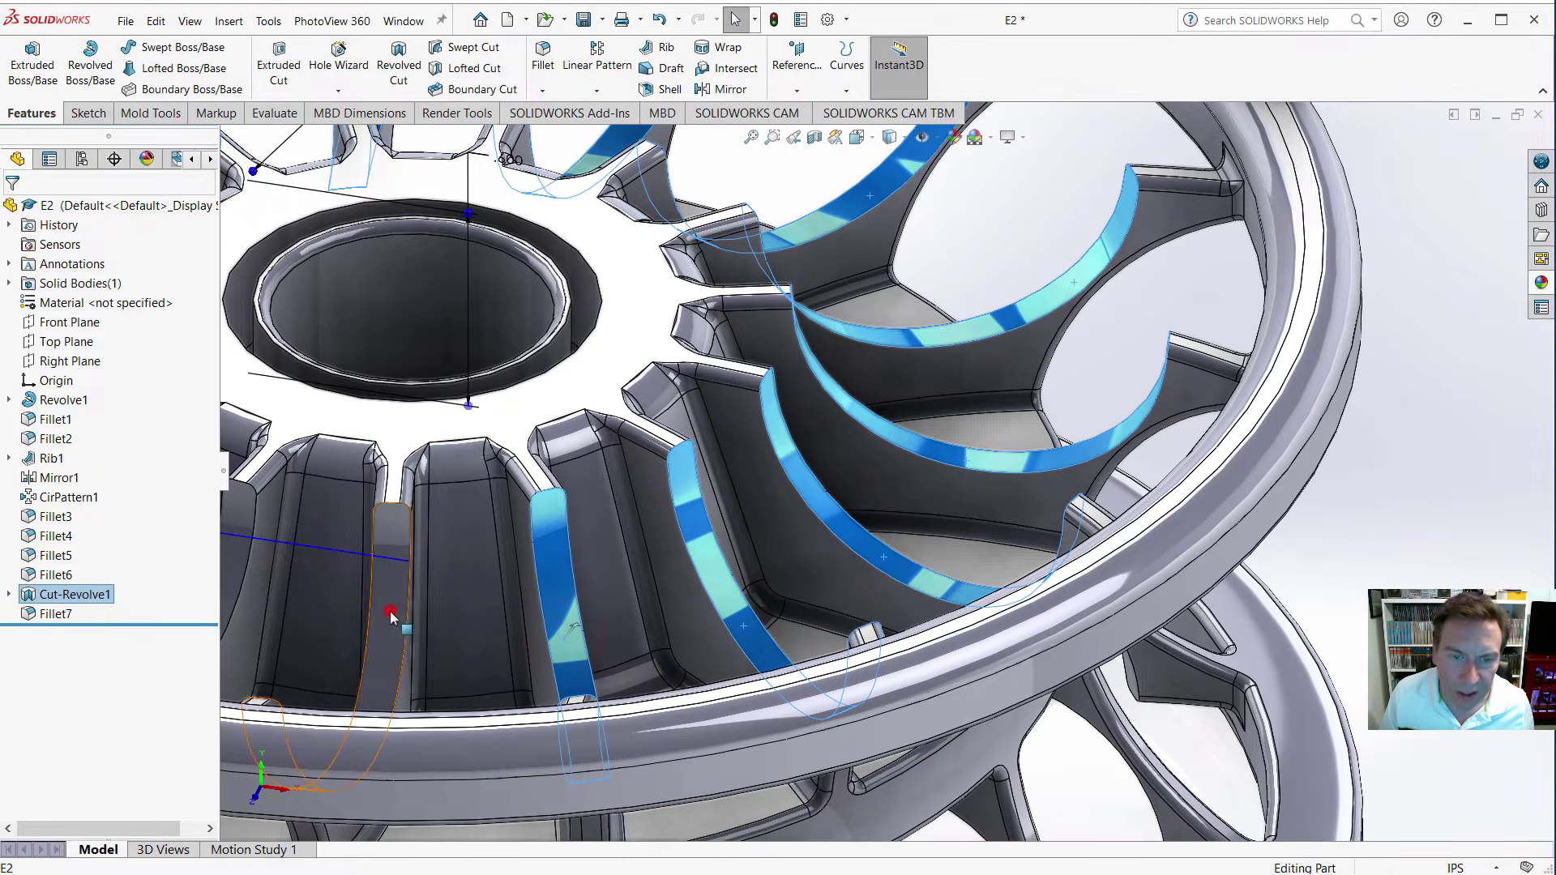
pyautogui.keyDown('ctrl'); pyautogui.click(389, 609); pyautogui.keyUp('ctrl')
pyautogui.keyDown('ctrl'); pyautogui.click(232, 550); pyautogui.keyUp('ctrl')
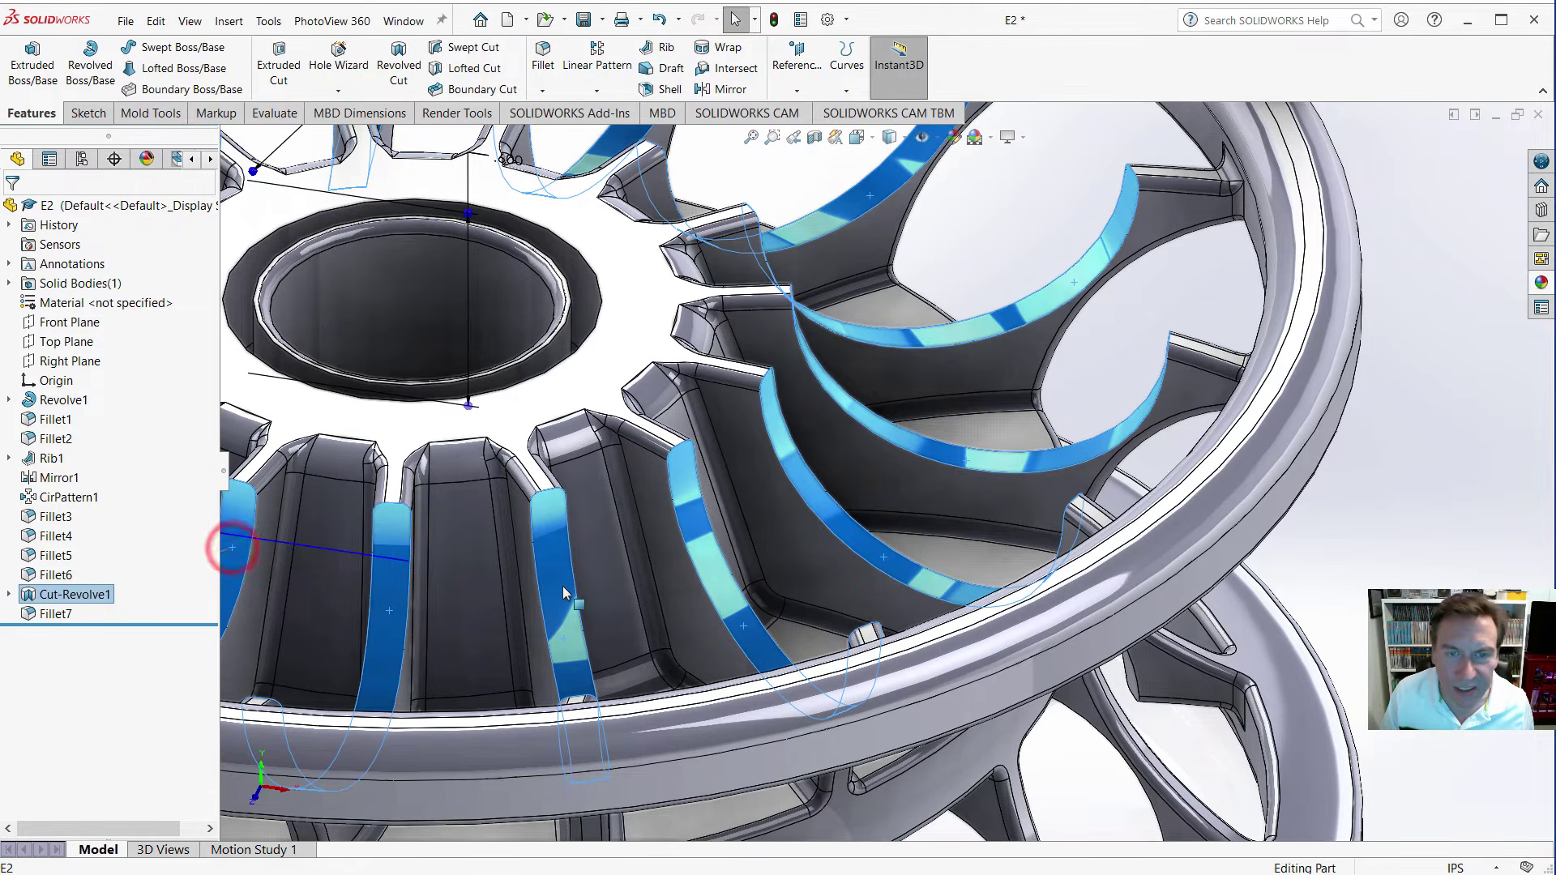
pyautogui.scroll(-4, 564, 586)
pyautogui.scroll(-4, 622, 607)
pyautogui.scroll(10, 649, 616)
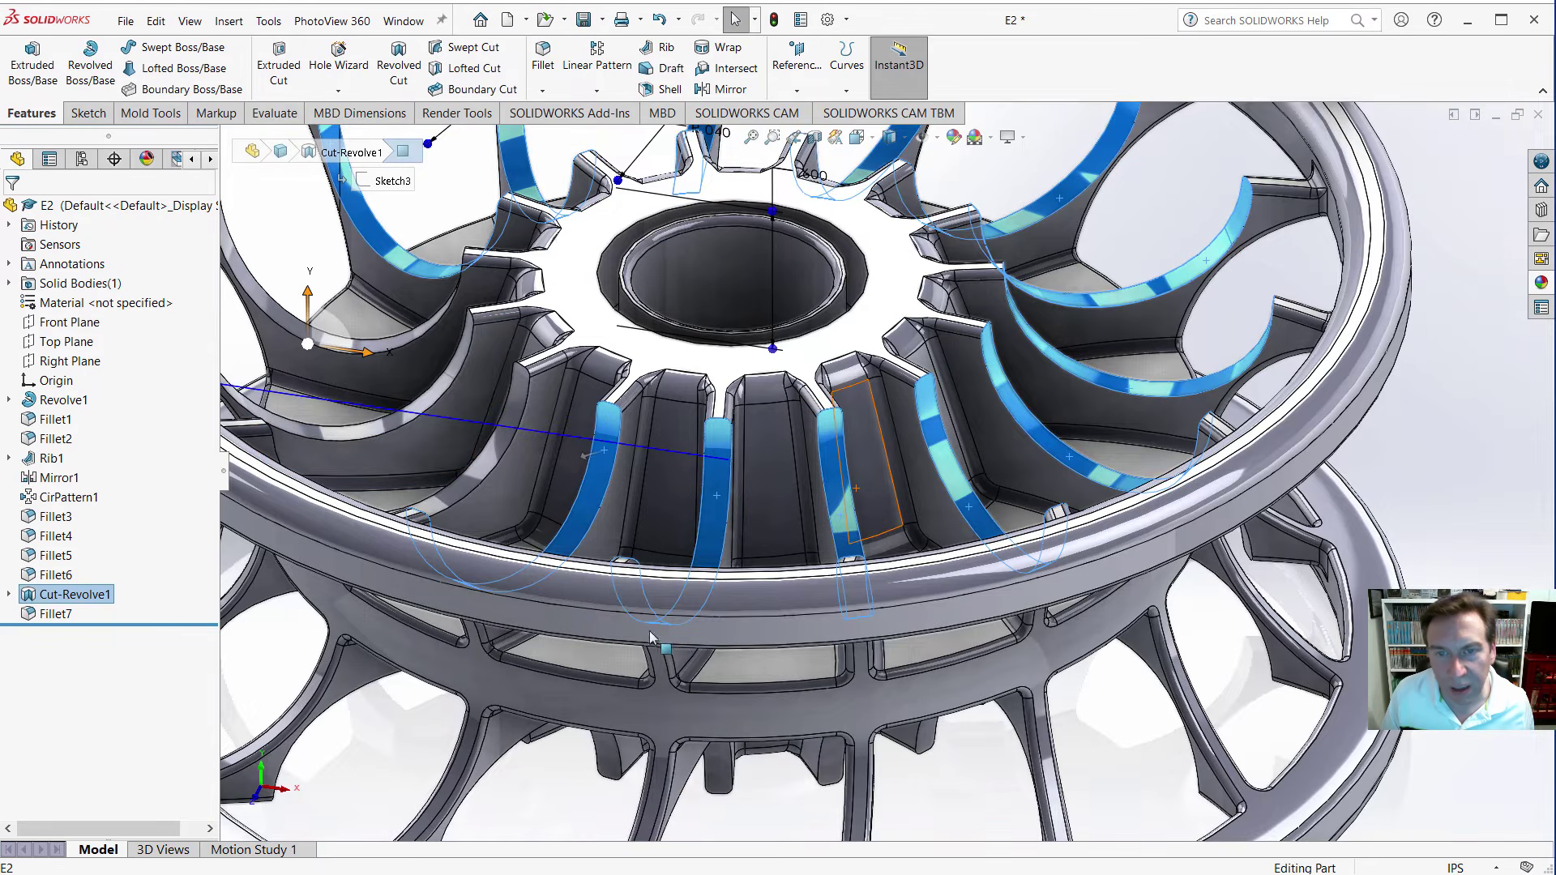
pyautogui.keyDown('ctrl'); pyautogui.click(454, 470); pyautogui.keyUp('ctrl')
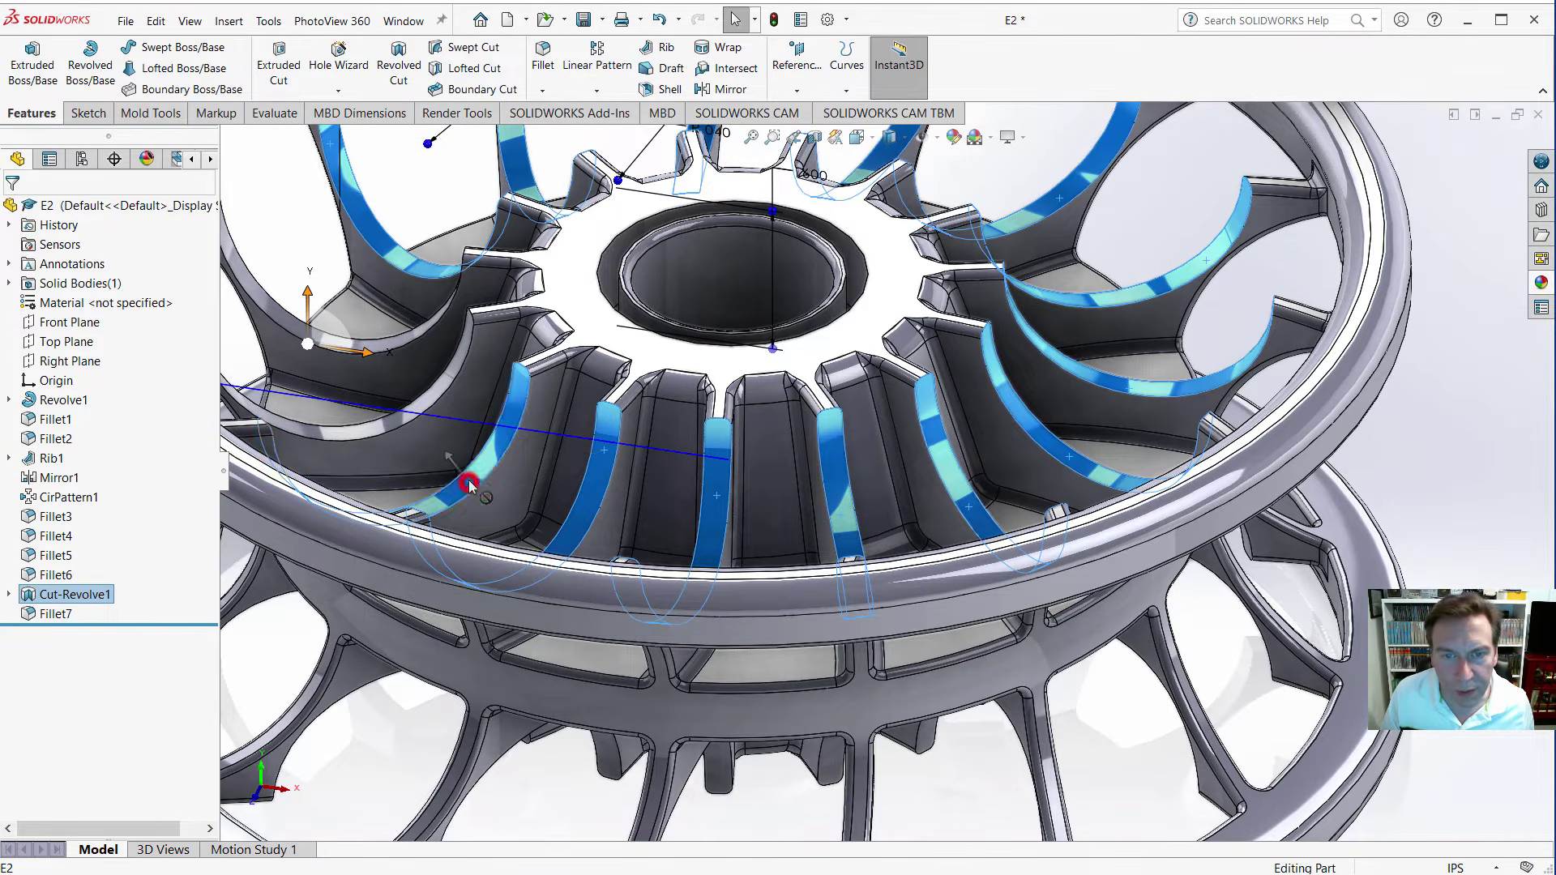
pyautogui.keyDown('ctrl'); pyautogui.click(392, 419); pyautogui.keyUp('ctrl')
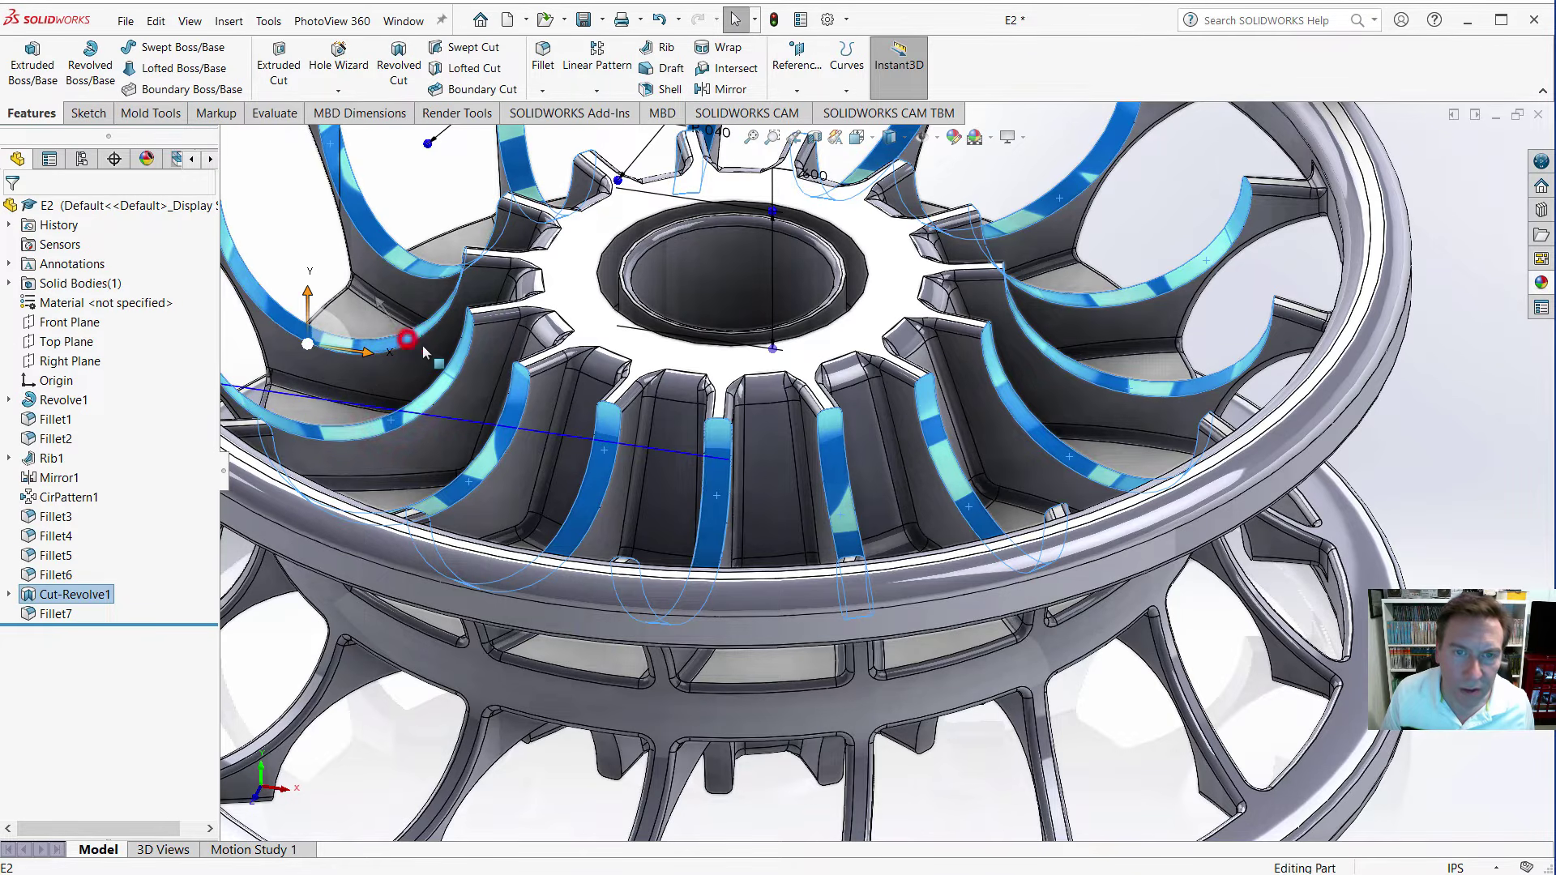
# Fillet the curved spoke faces together with the hub groove face and edge using a 0.025 in radius.
pyautogui.keyDown('ctrl'); pyautogui.click(611, 255); pyautogui.keyUp('ctrl')
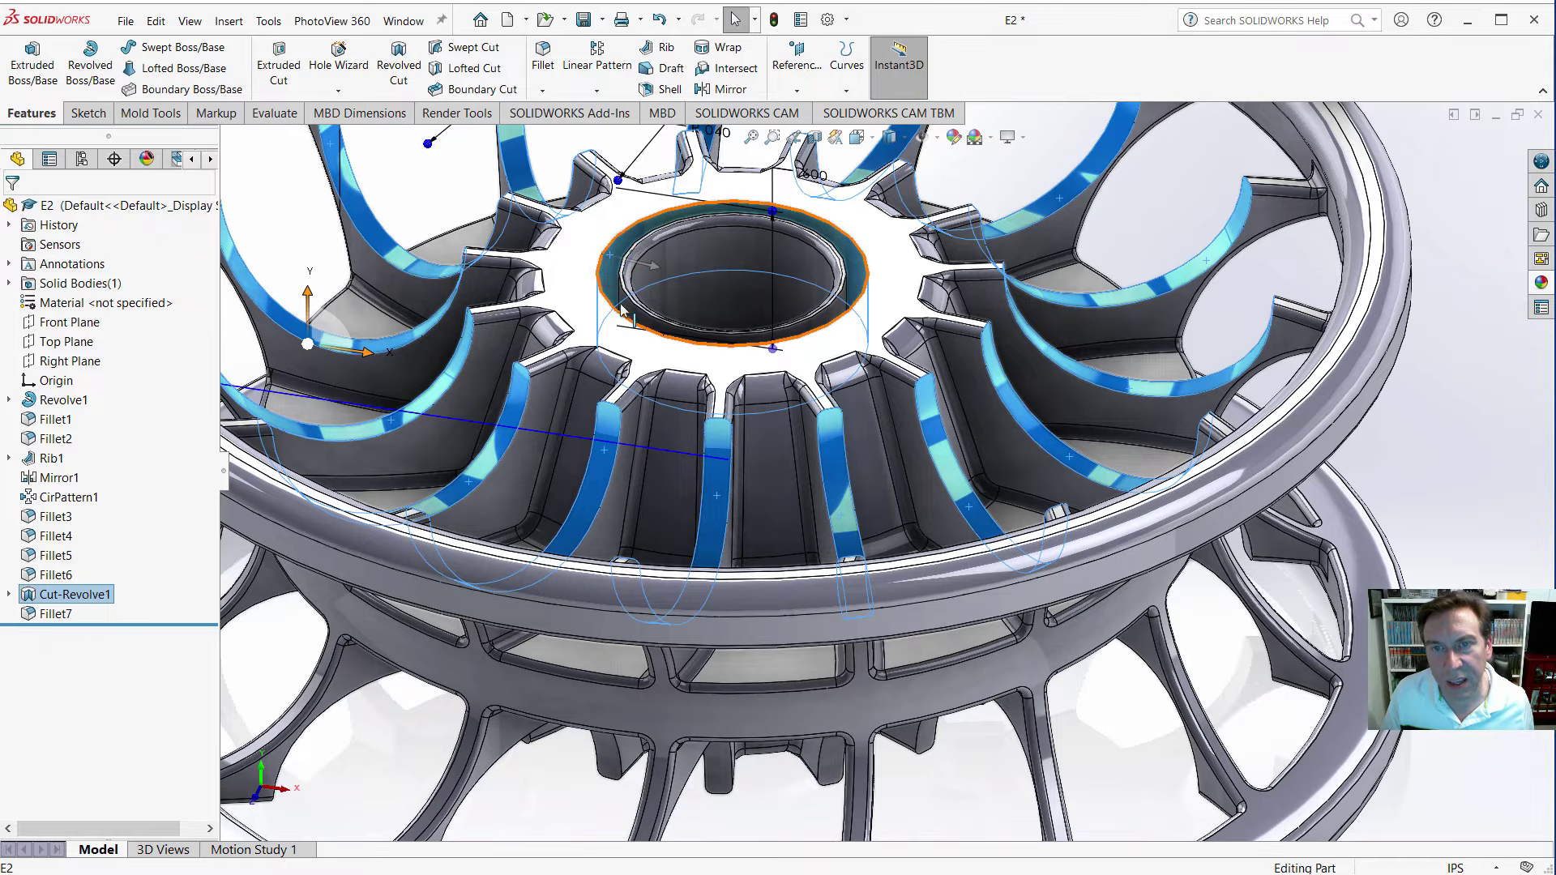
pyautogui.keyDown('ctrl'); pyautogui.click(624, 291); pyautogui.keyUp('ctrl')
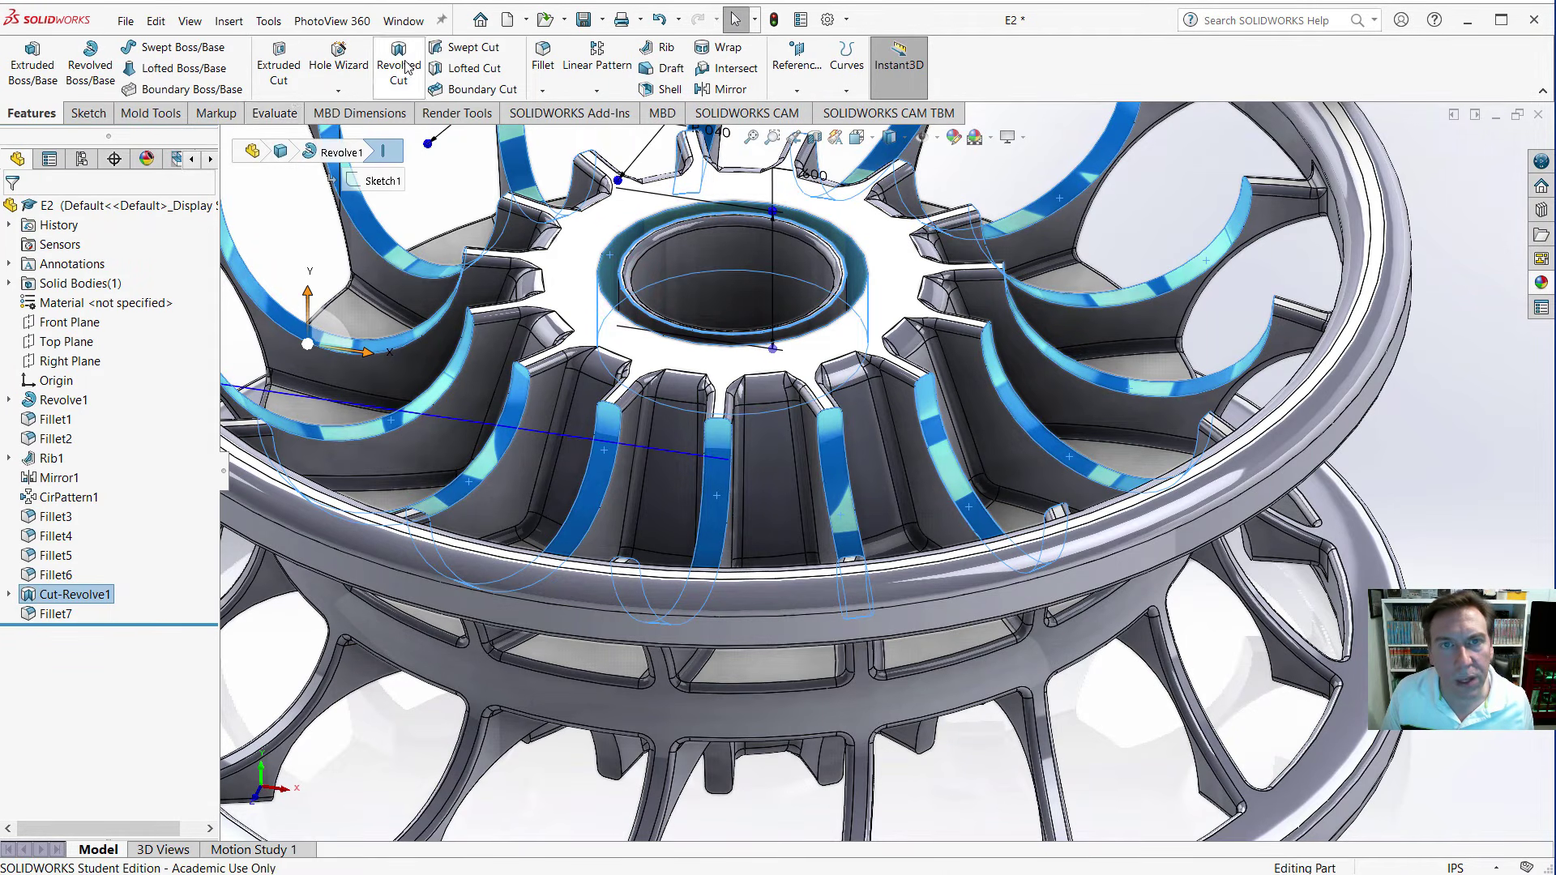
pyautogui.click(543, 59)
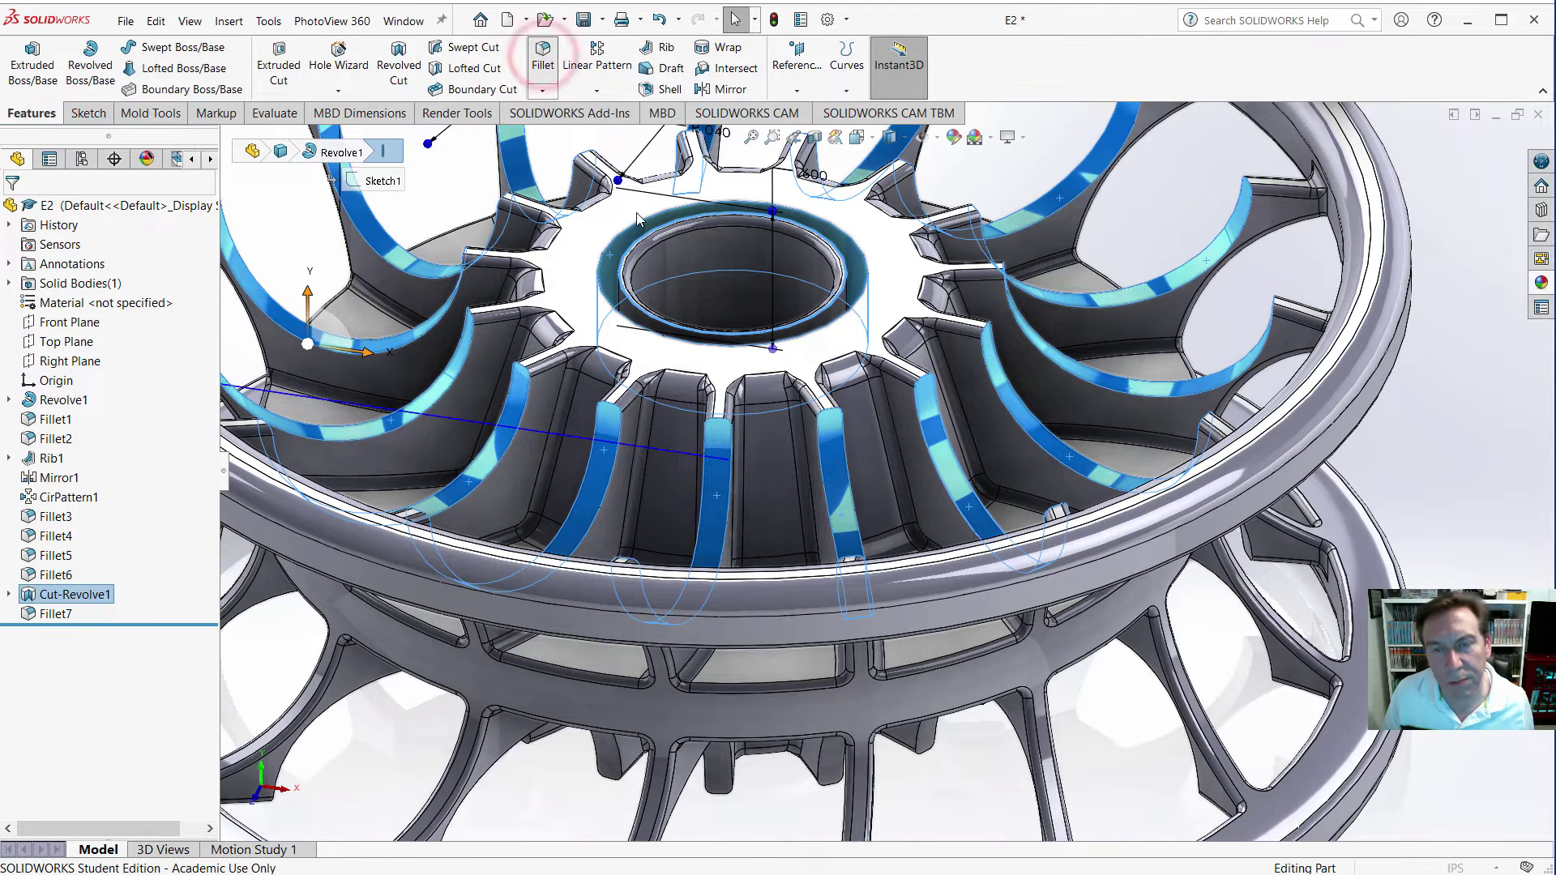
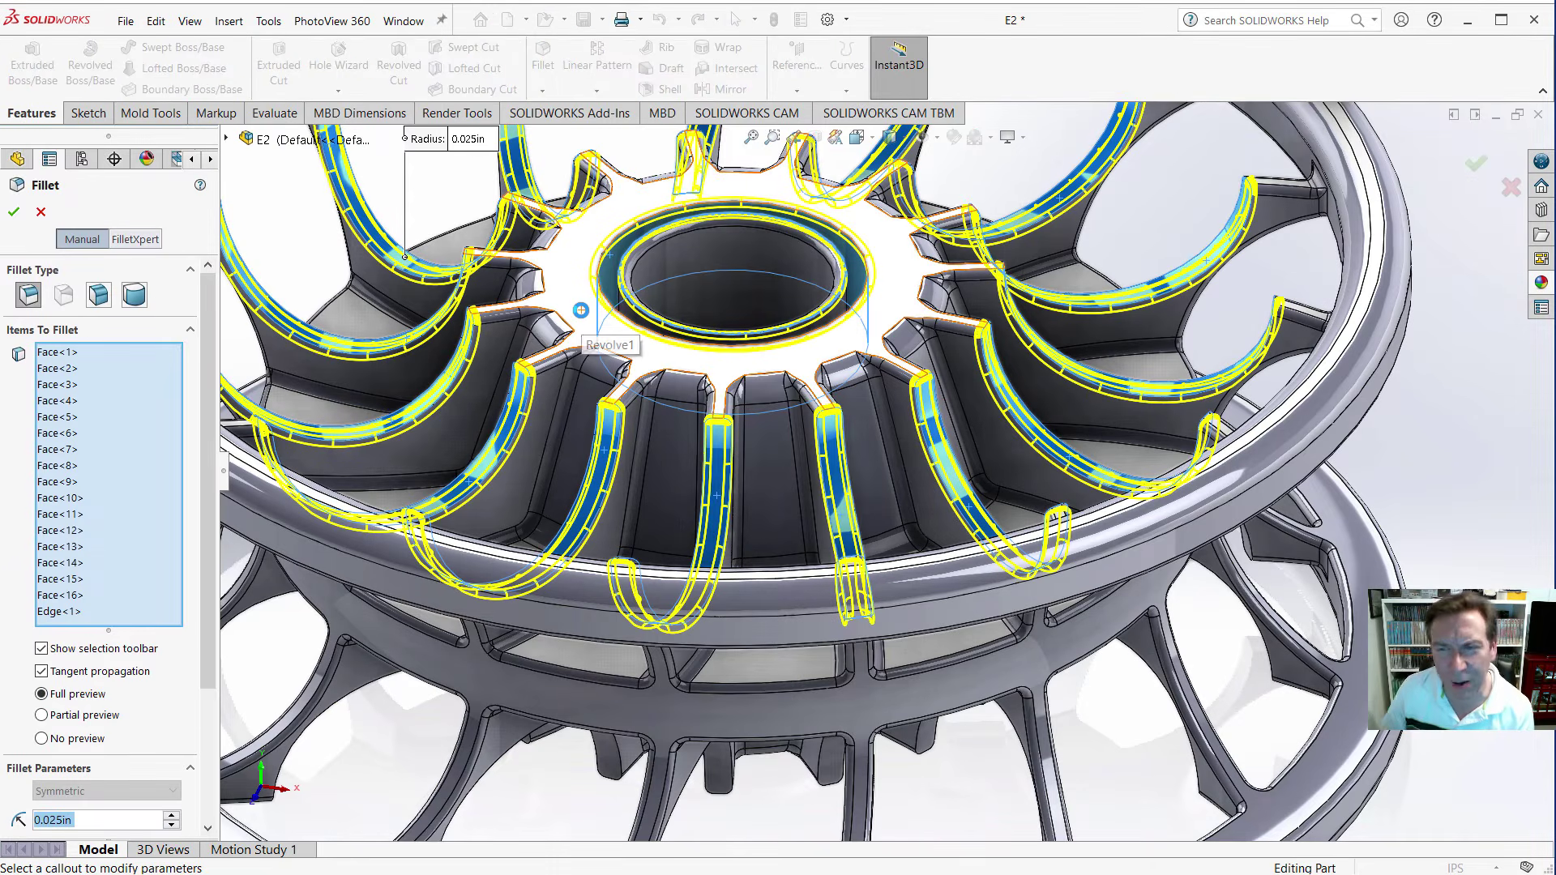
pyautogui.click(14, 211)
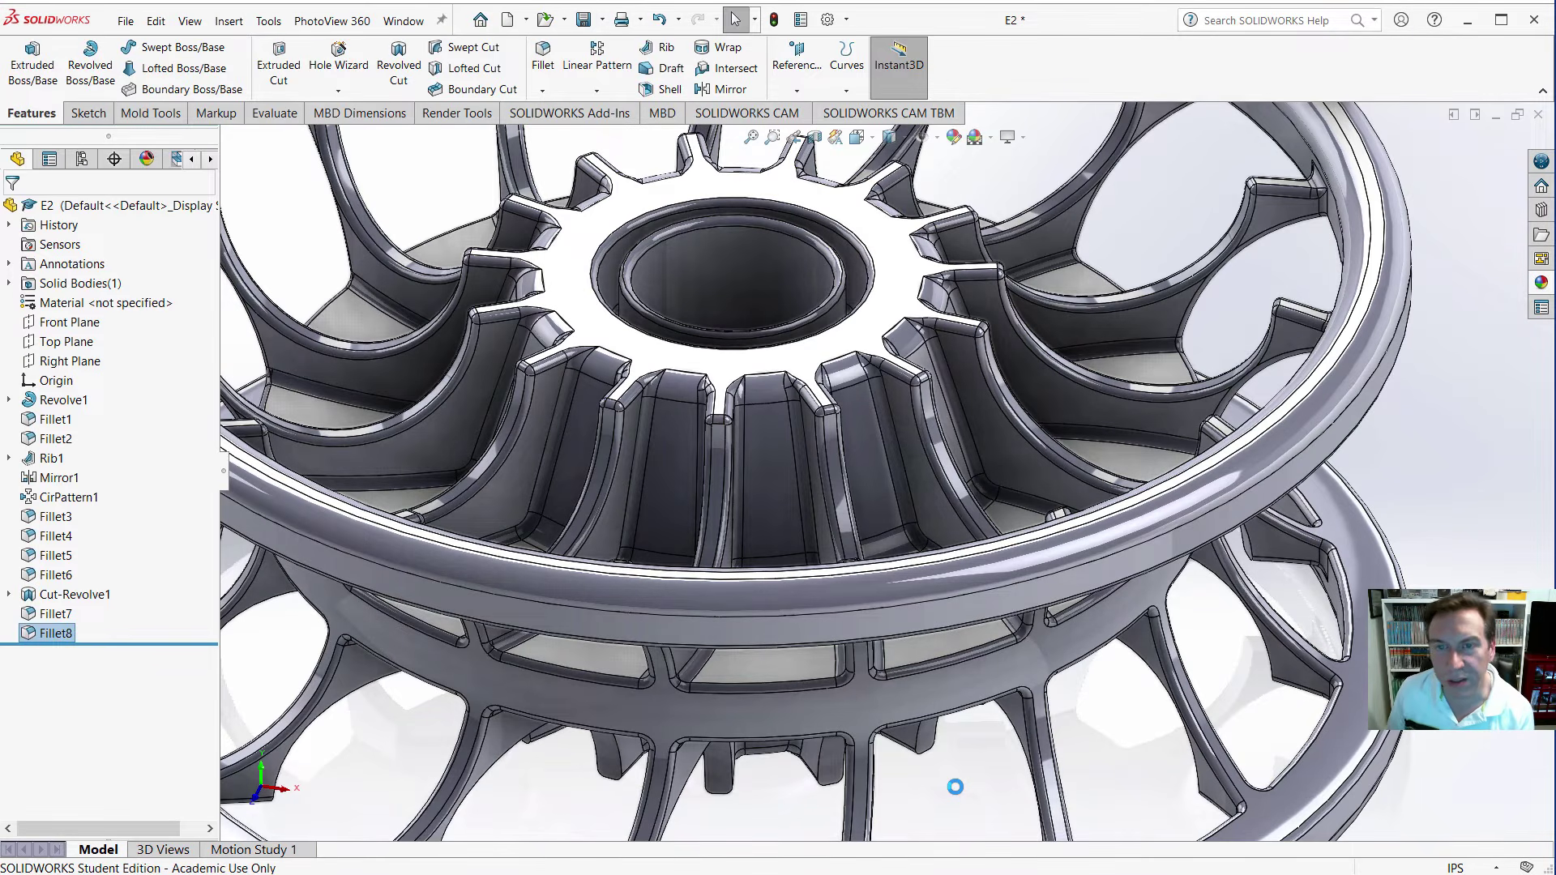
# Examine the filleted wheel around the spokes, hub groove and both rims from several distances and angles.
pyautogui.scroll(-2, 1061, 521)
pyautogui.scroll(5, 1061, 523)
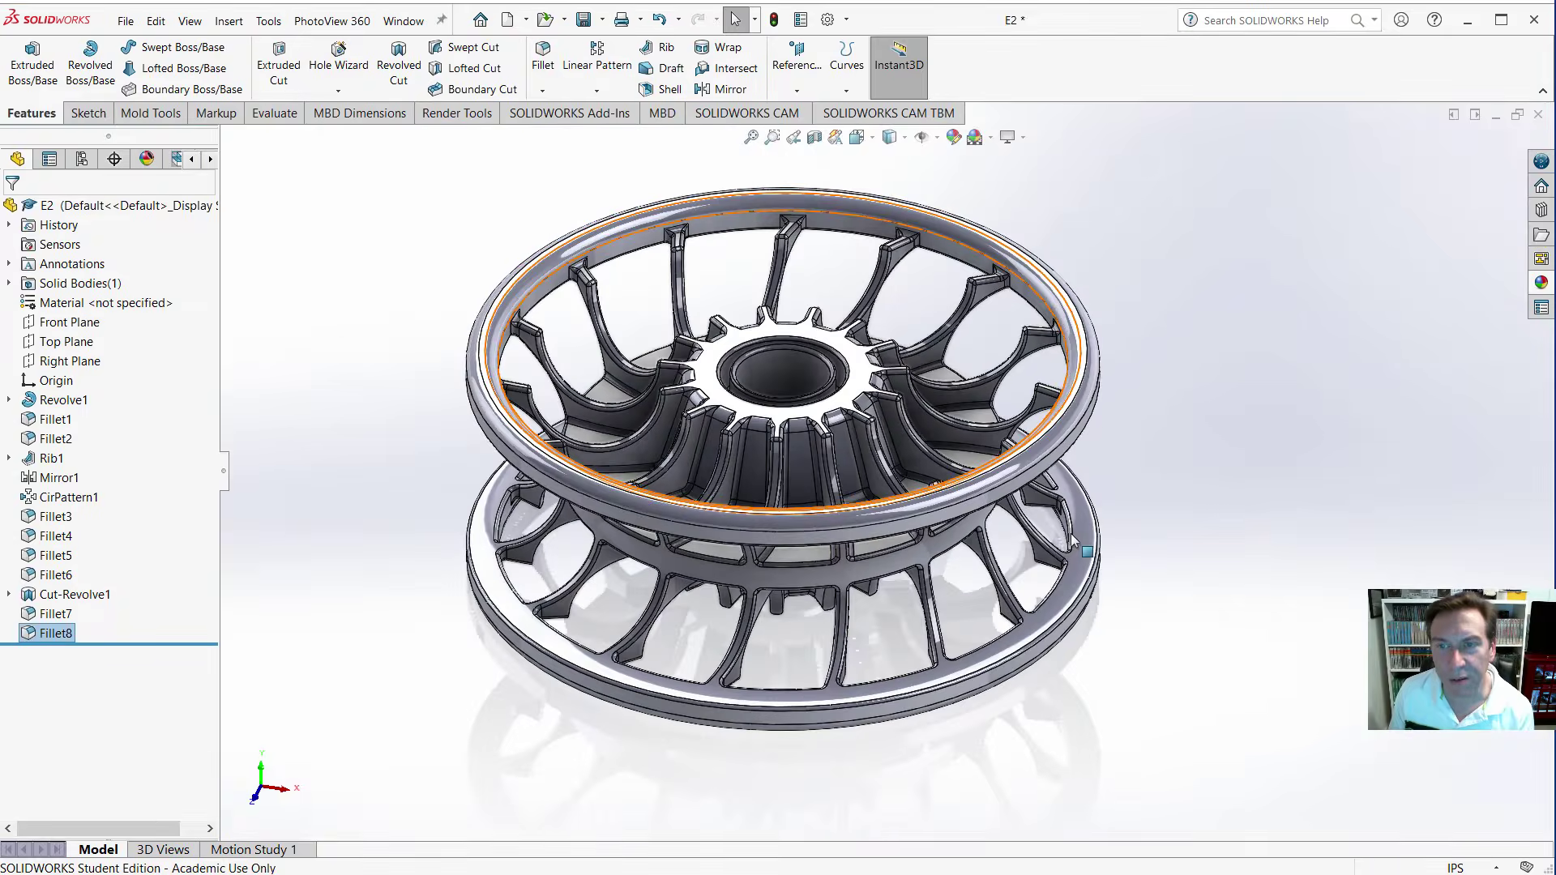
pyautogui.scroll(-1, 849, 452)
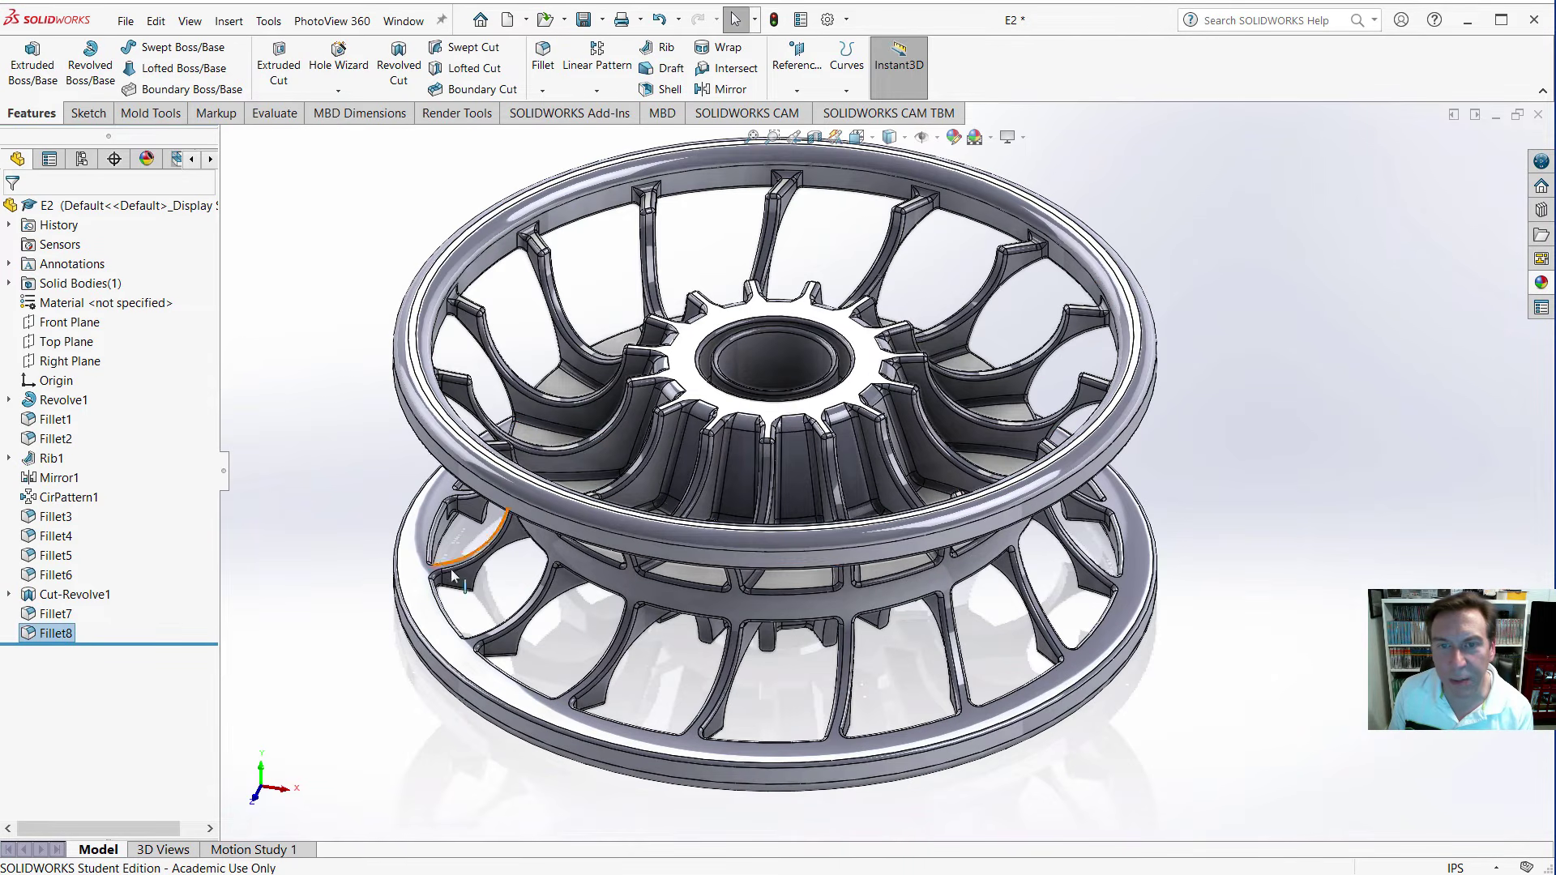
pyautogui.scroll(-3, 707, 543)
pyautogui.scroll(4, 736, 520)
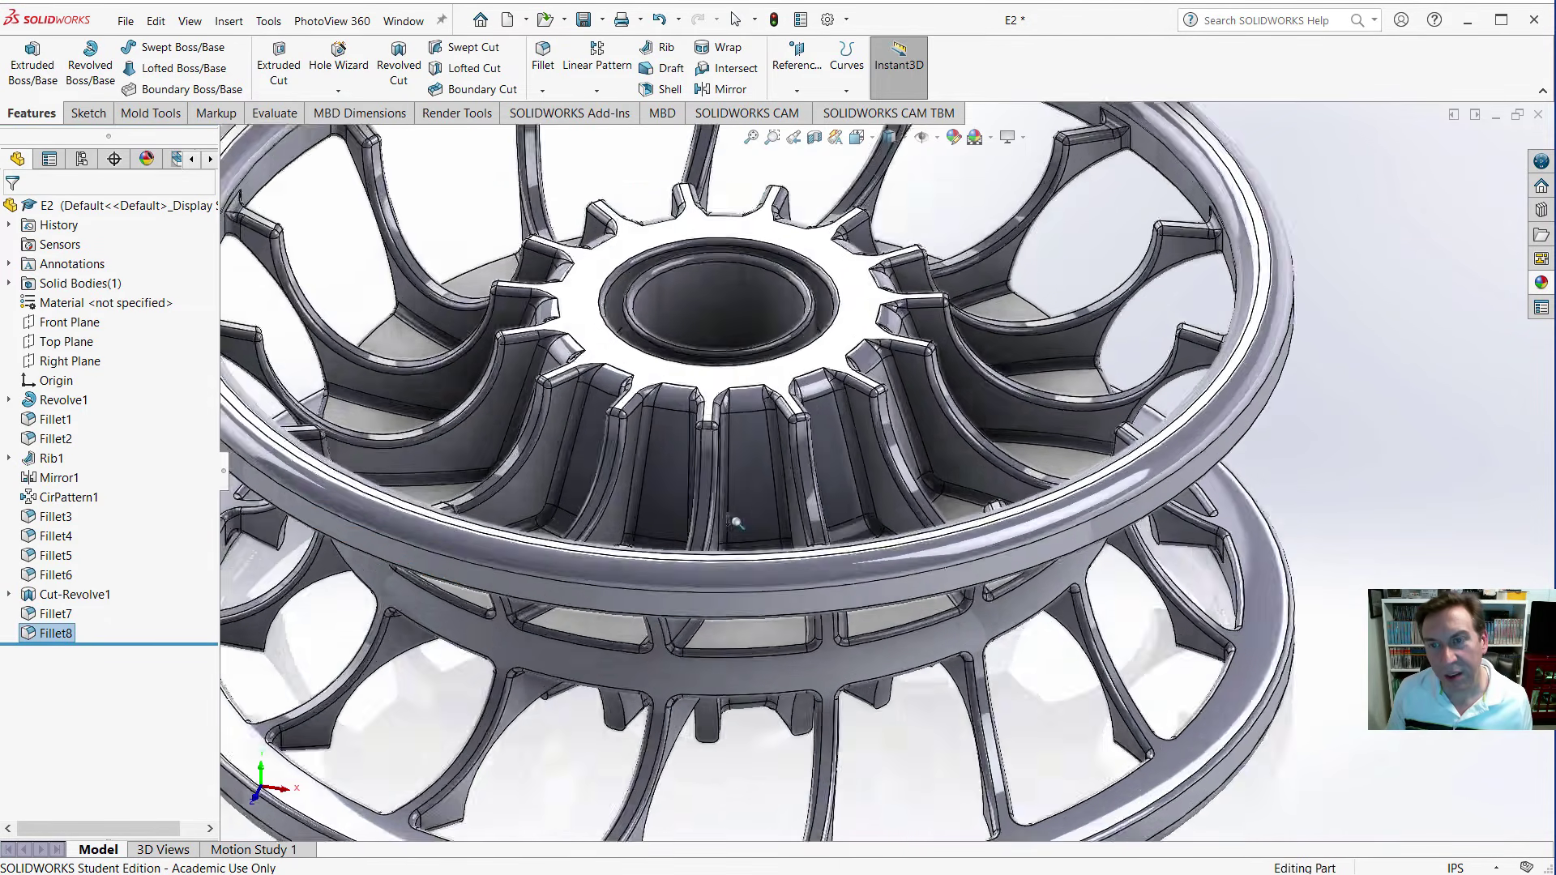
pyautogui.scroll(-2, 737, 521)
pyautogui.moveTo(737, 521); pyautogui.dragTo(736, 406, button='middle')
pyautogui.scroll(3, 843, 494)
pyautogui.scroll(-3, 1156, 476)
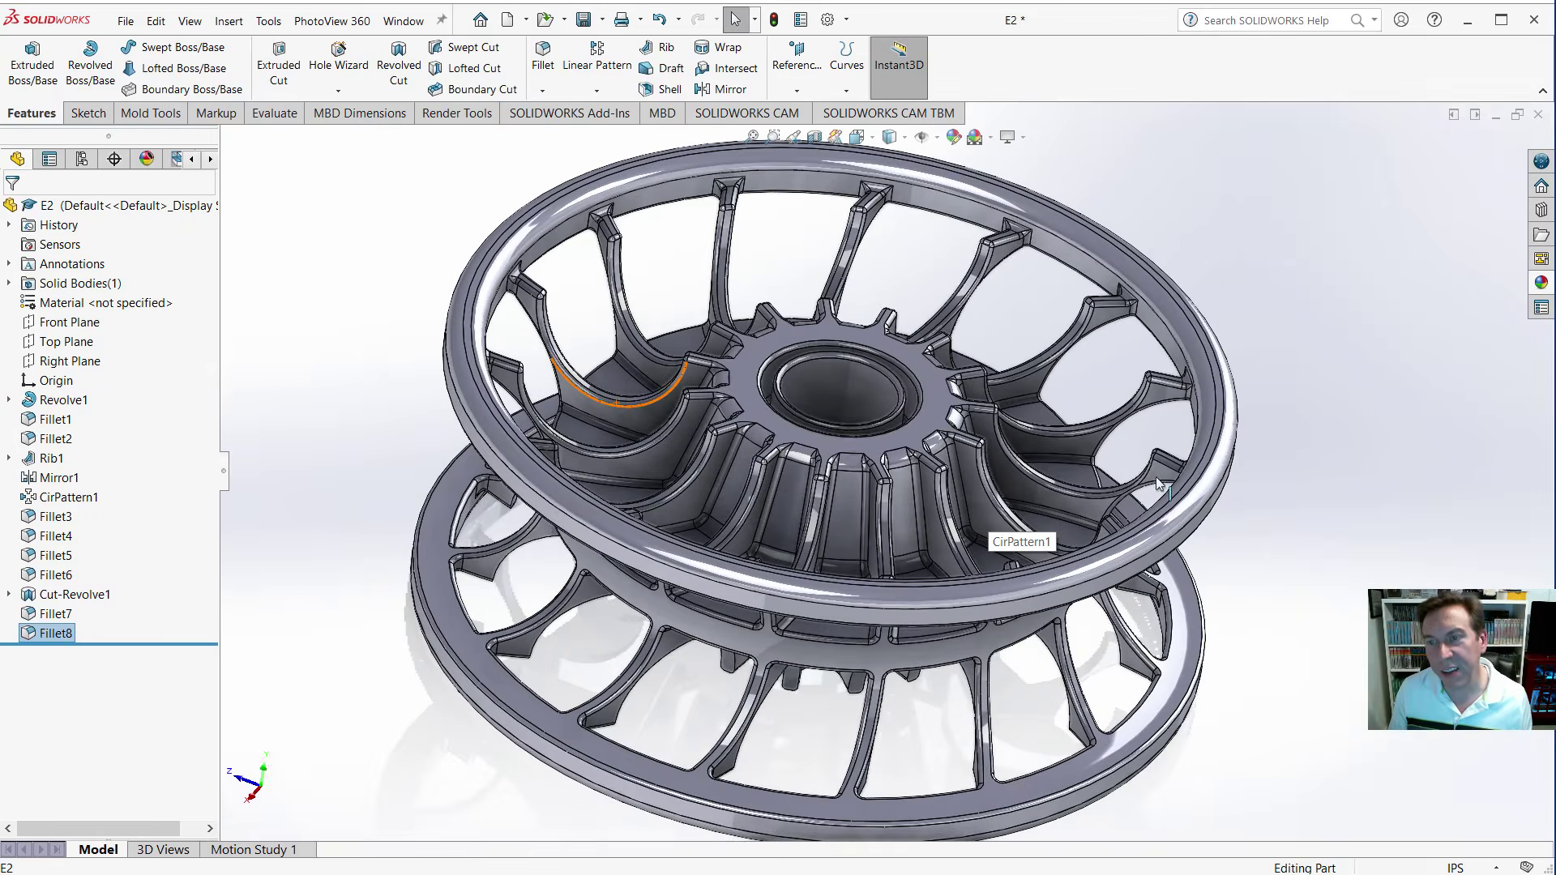
pyautogui.scroll(2, 1104, 437)
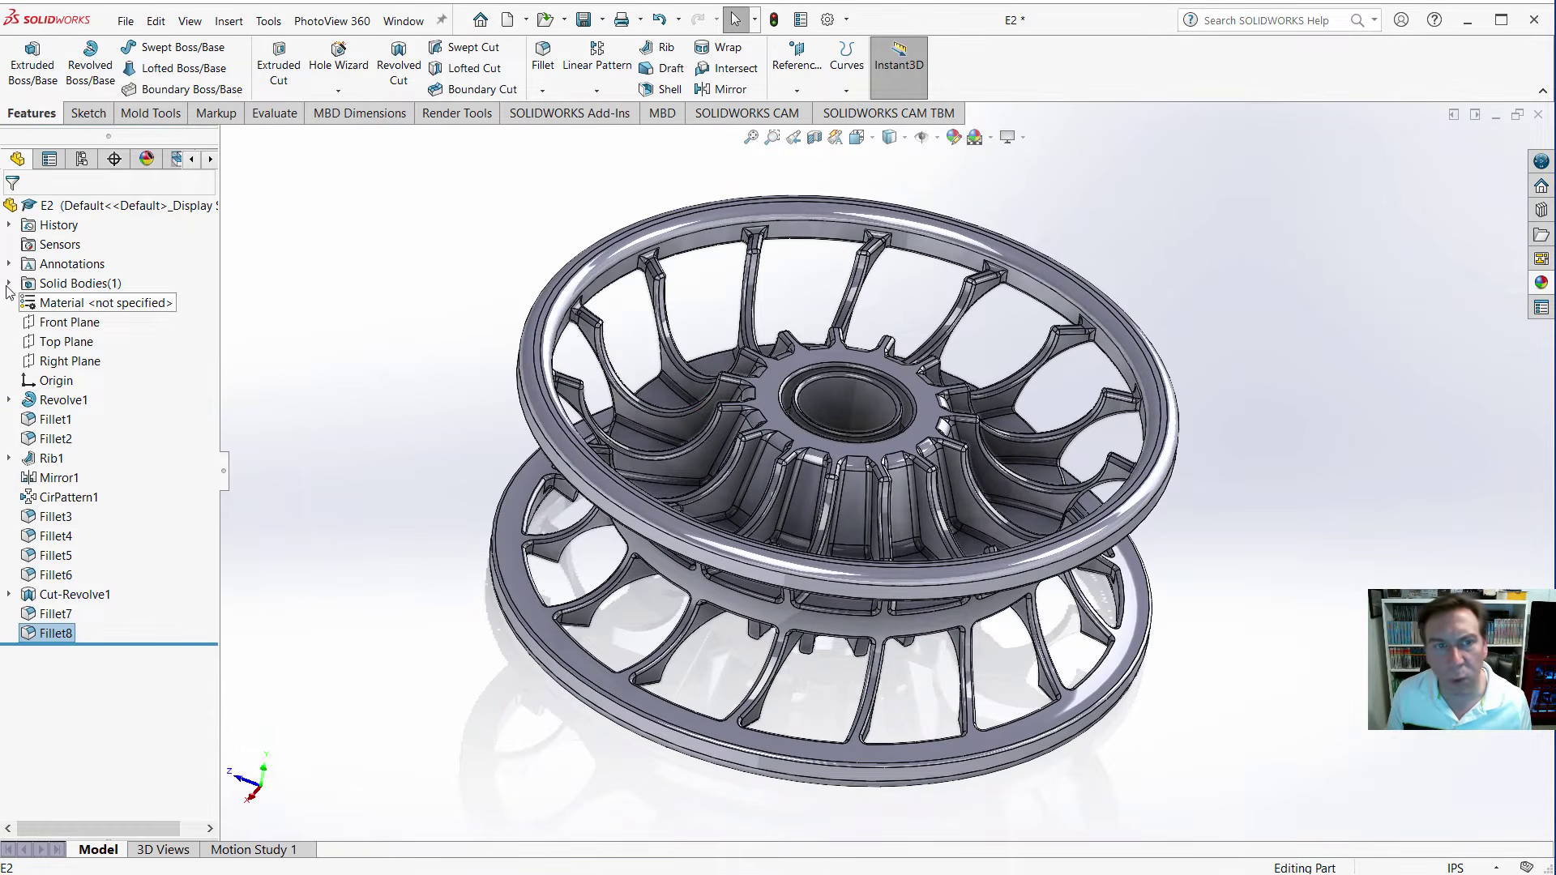
# Apply the clear thick glass appearance from the Thick Gloss glass category to the whole part.
pyautogui.click(80, 208)
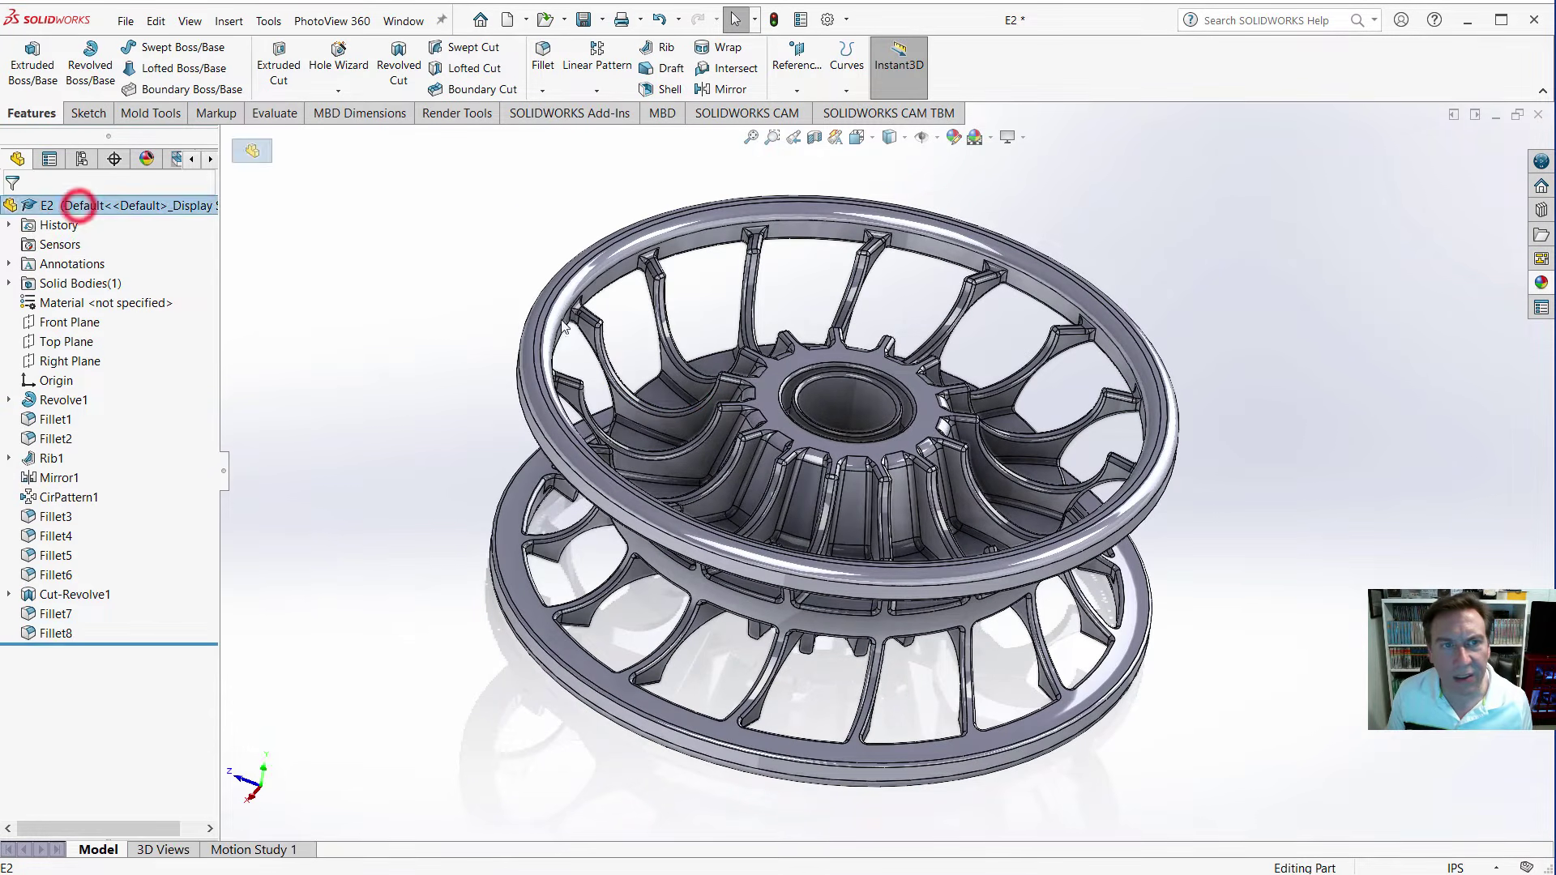
pyautogui.click(1542, 283)
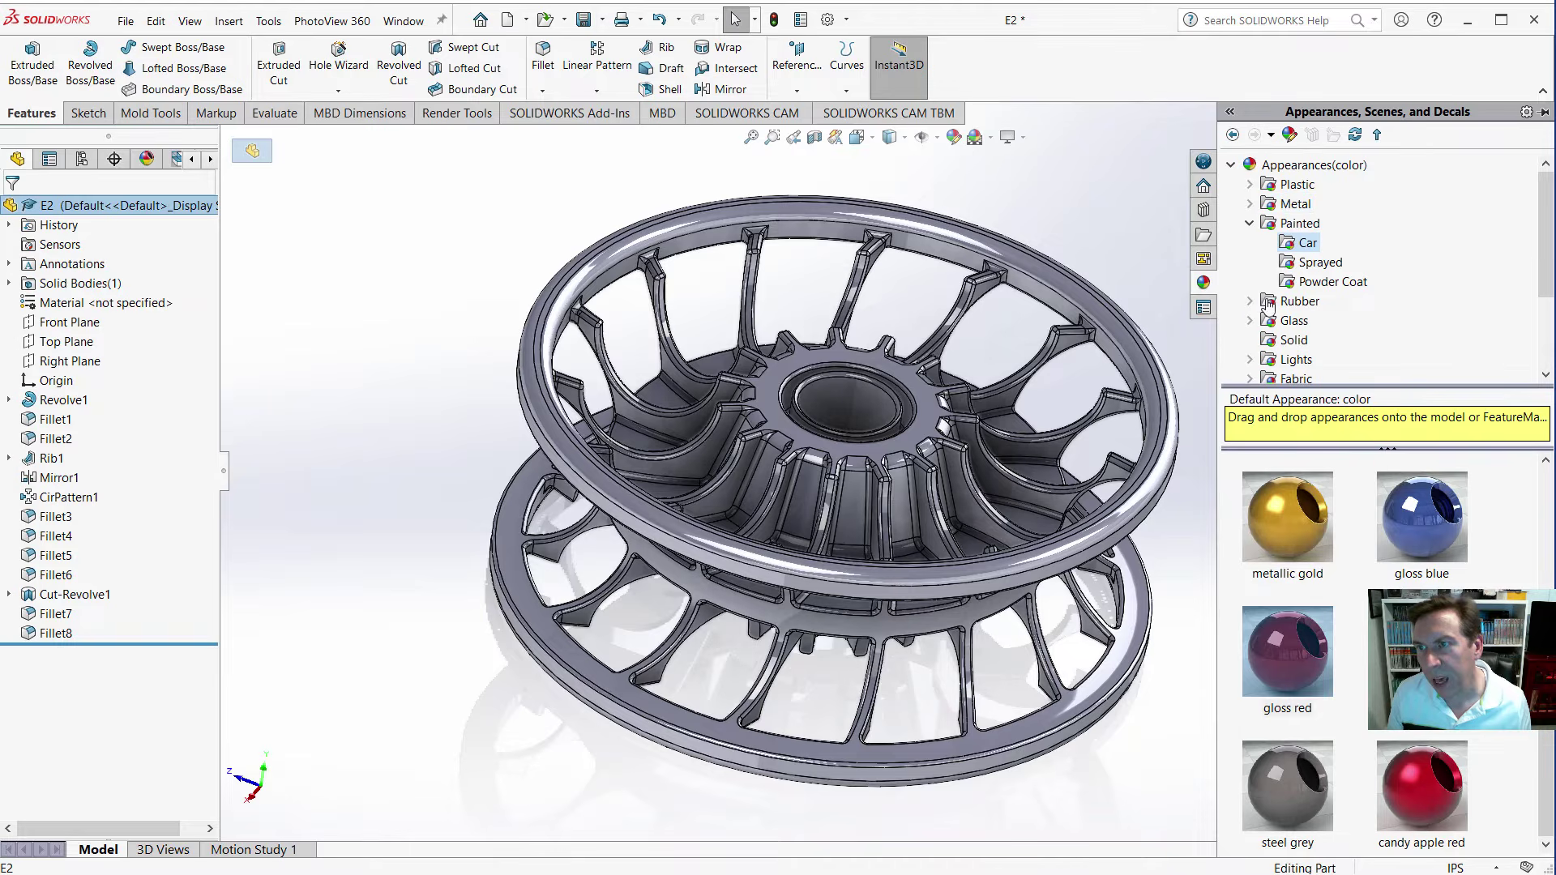
pyautogui.click(1252, 321)
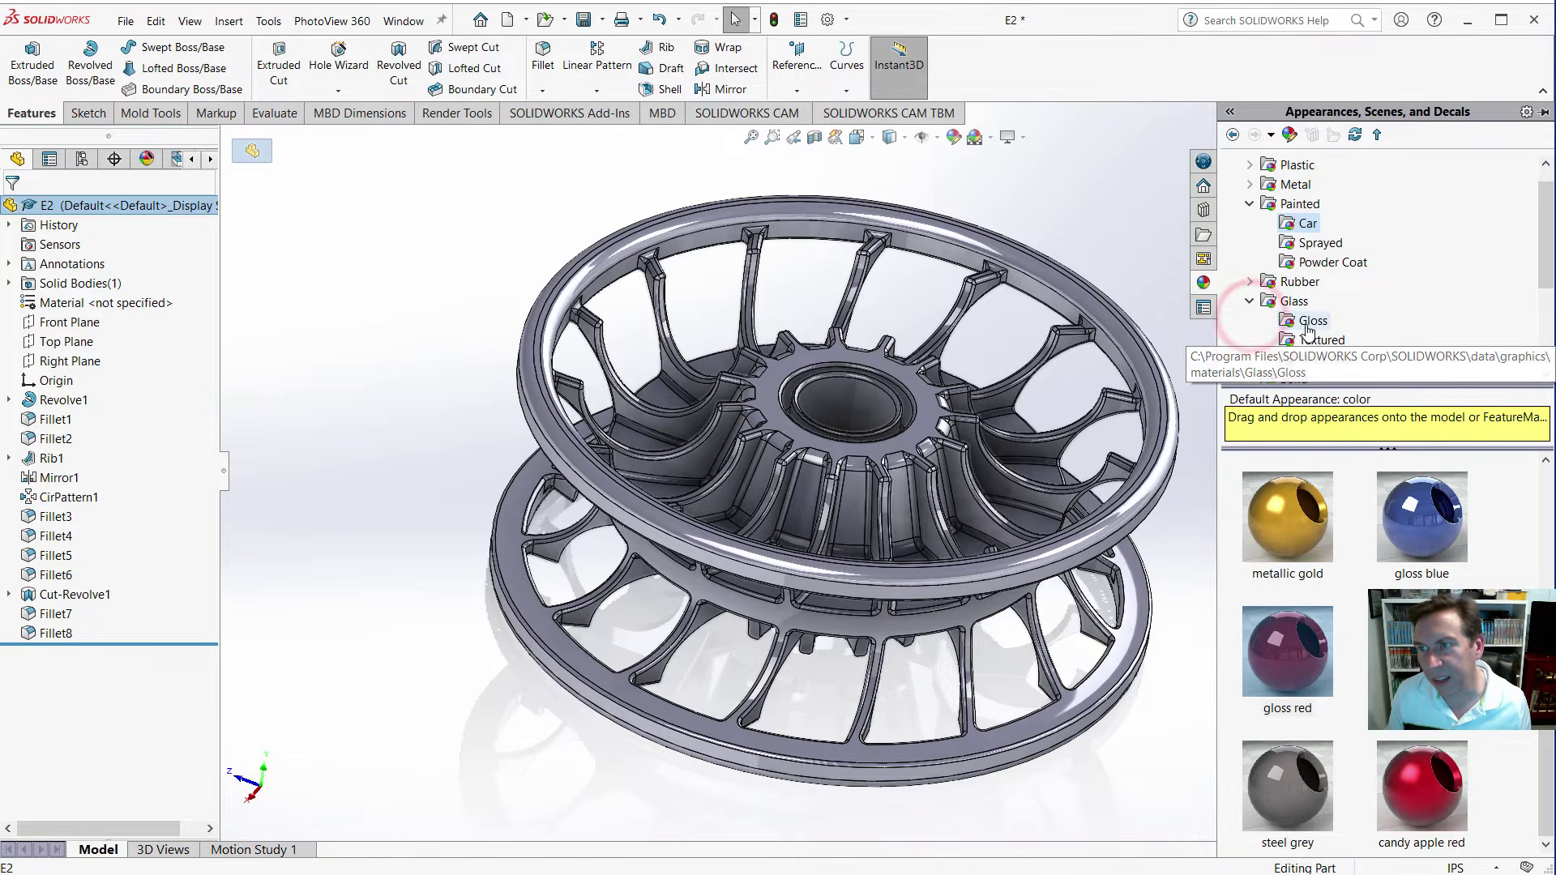
pyautogui.click(1321, 361)
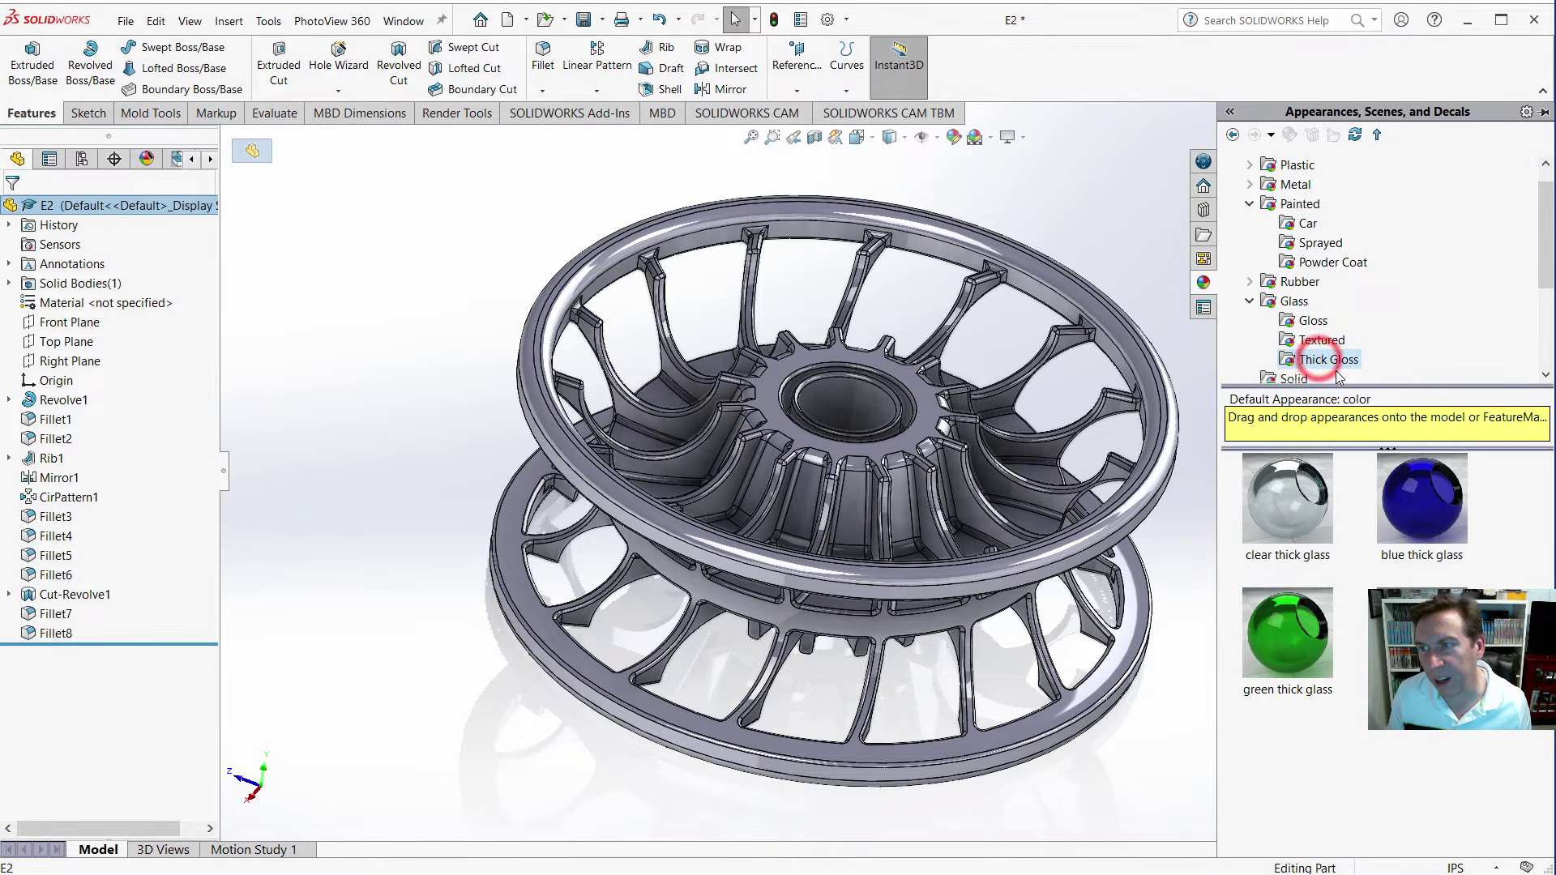
pyautogui.doubleClick(1285, 505)
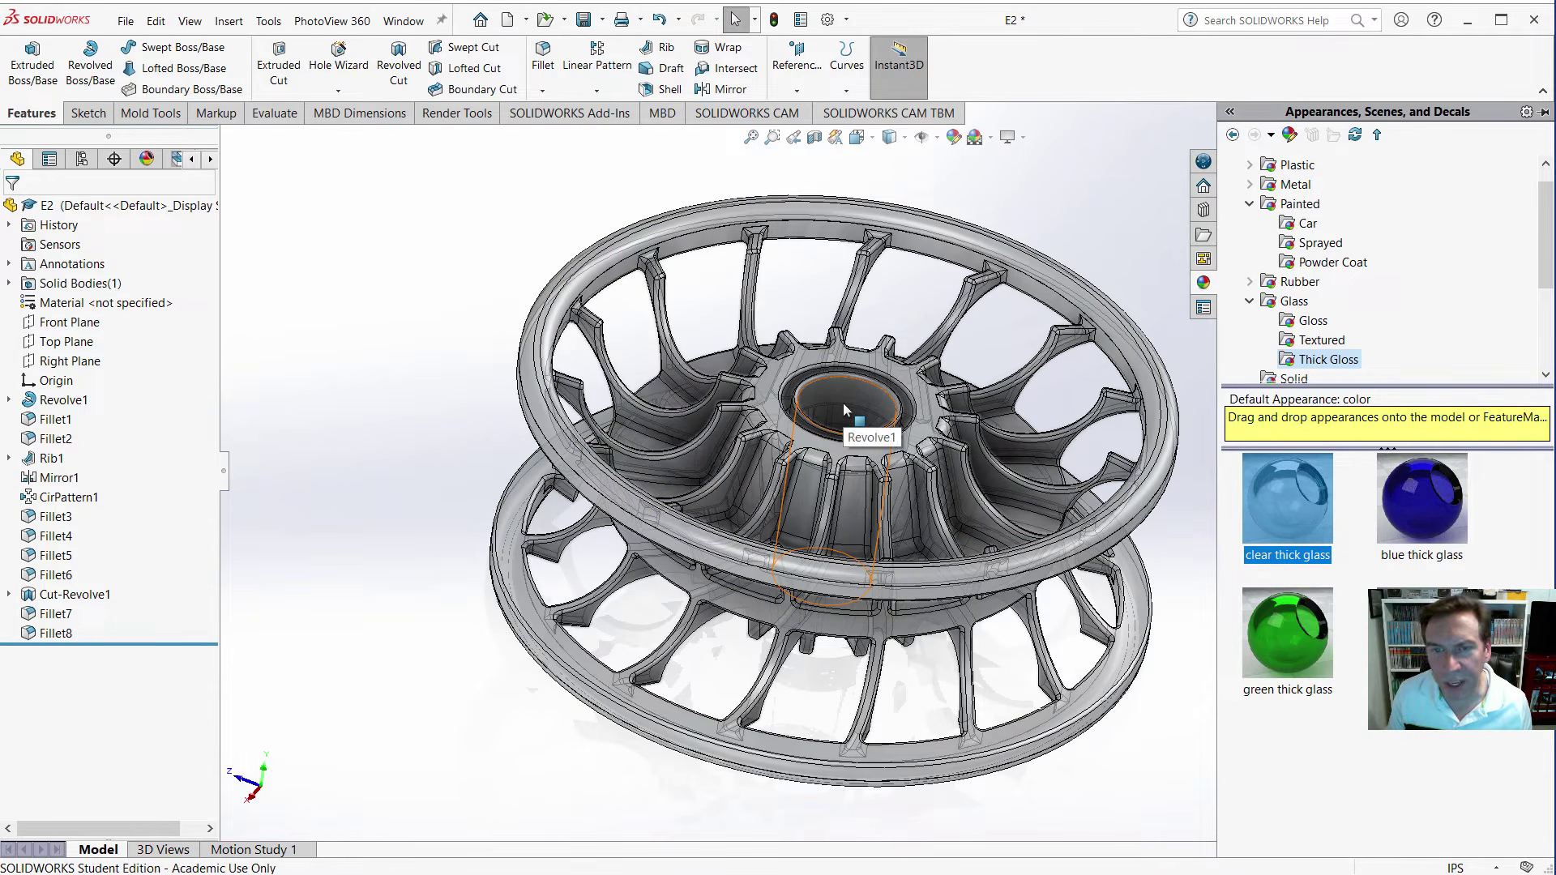
pyautogui.click(698, 595)
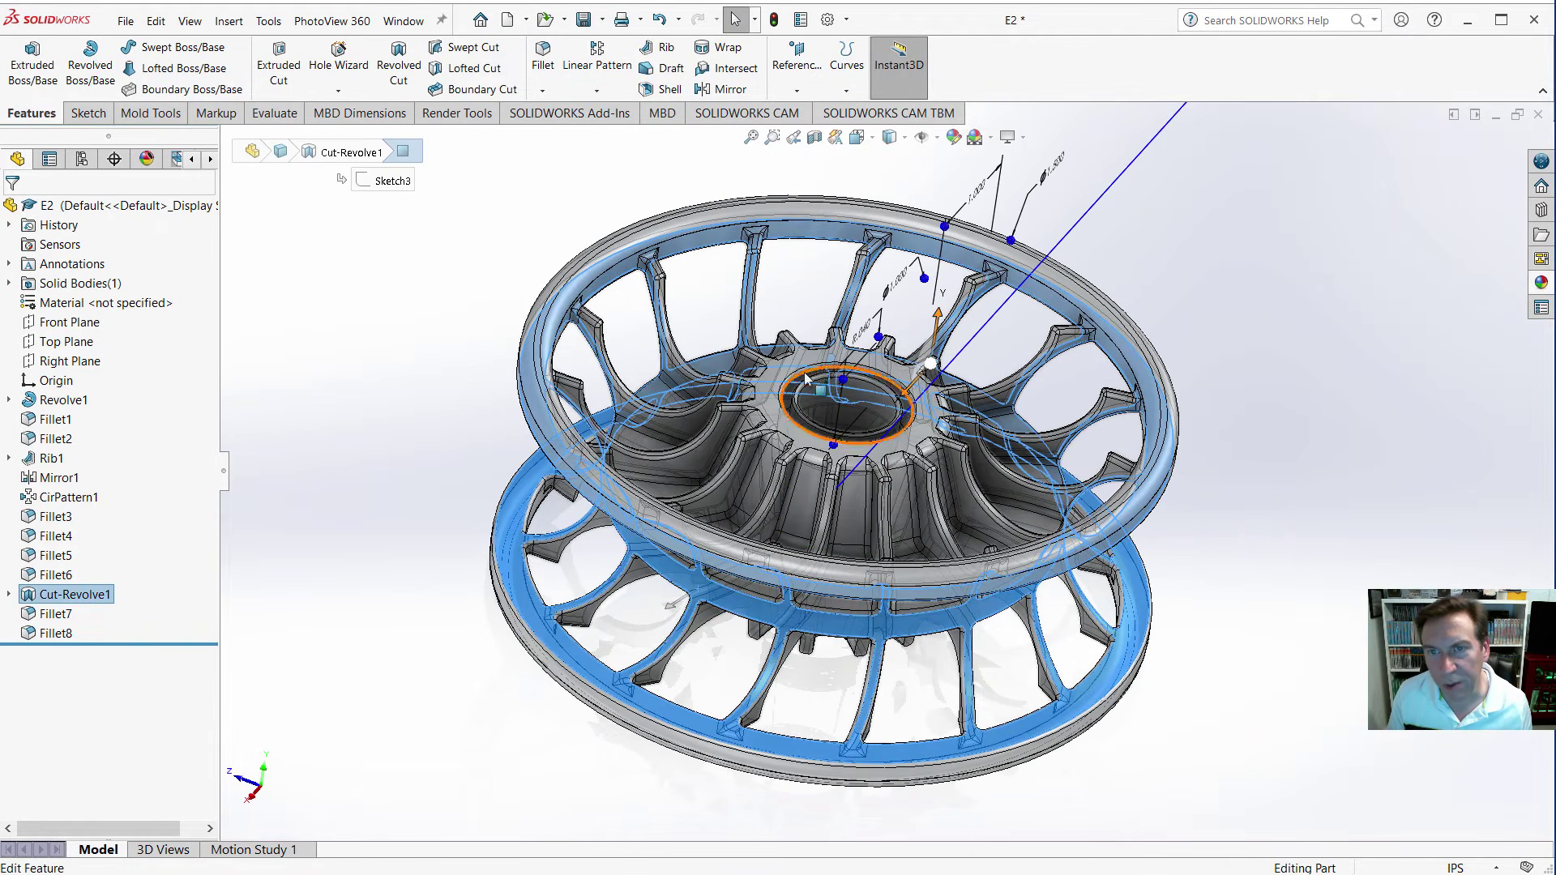
pyautogui.click(867, 409)
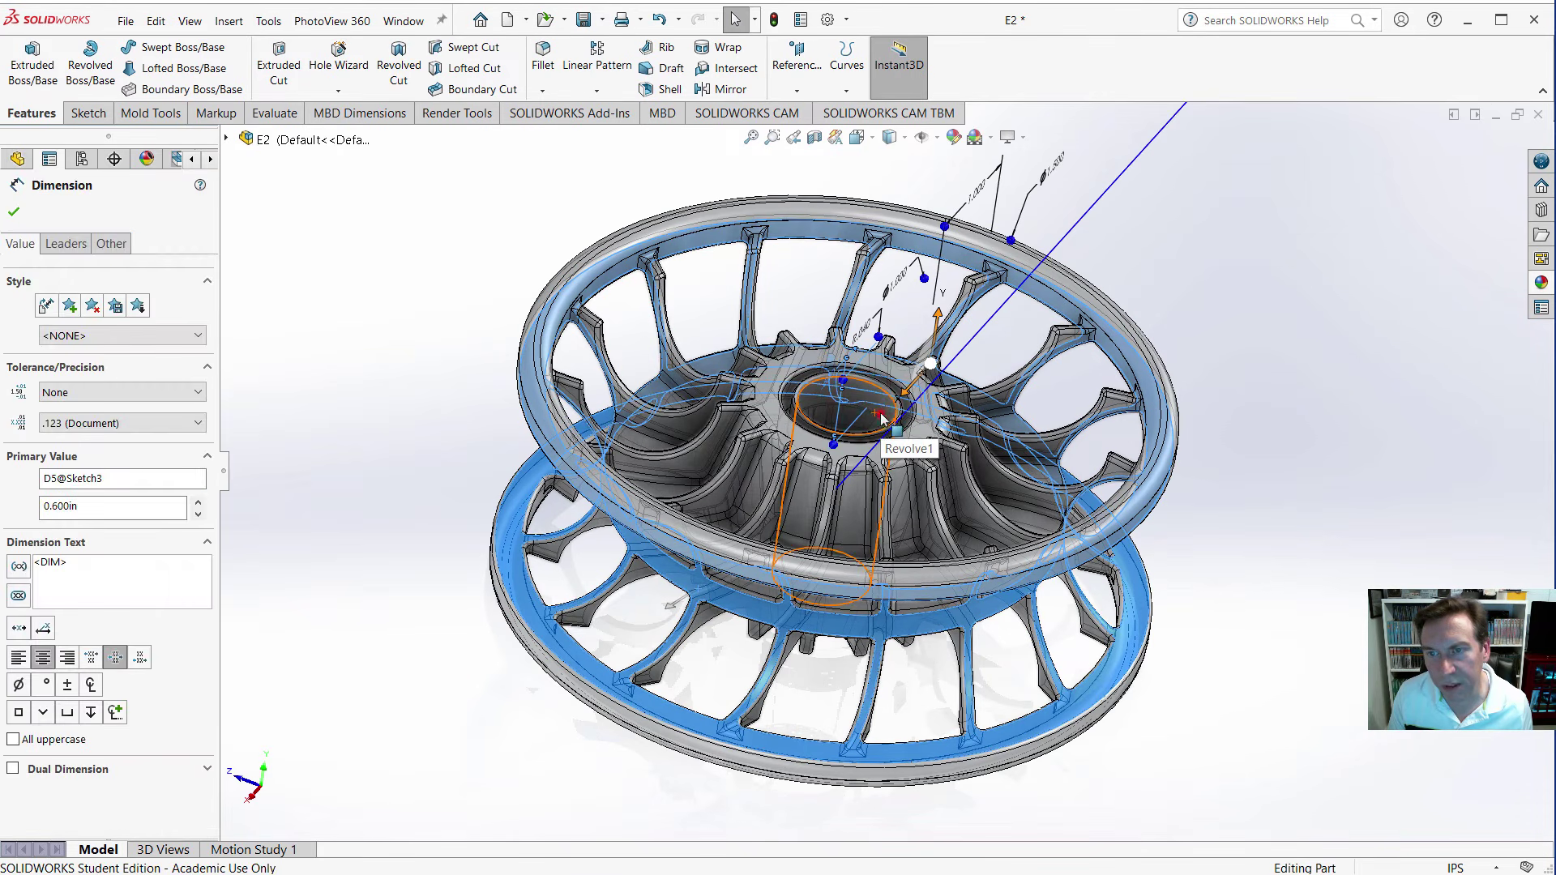
pyautogui.click(873, 414)
pyautogui.click(873, 417)
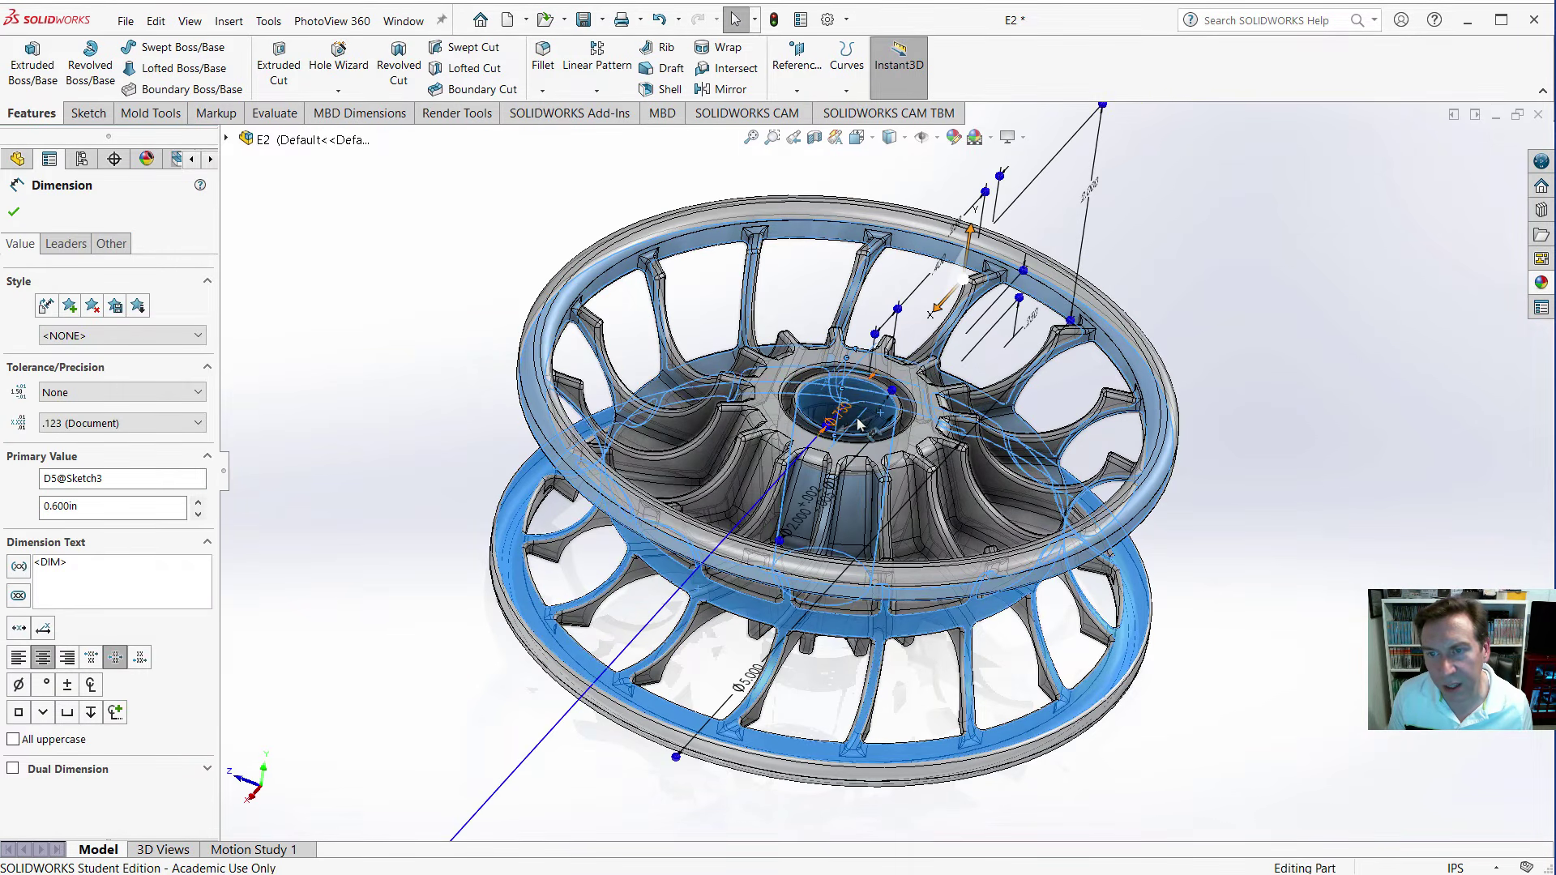
pyautogui.click(1407, 551)
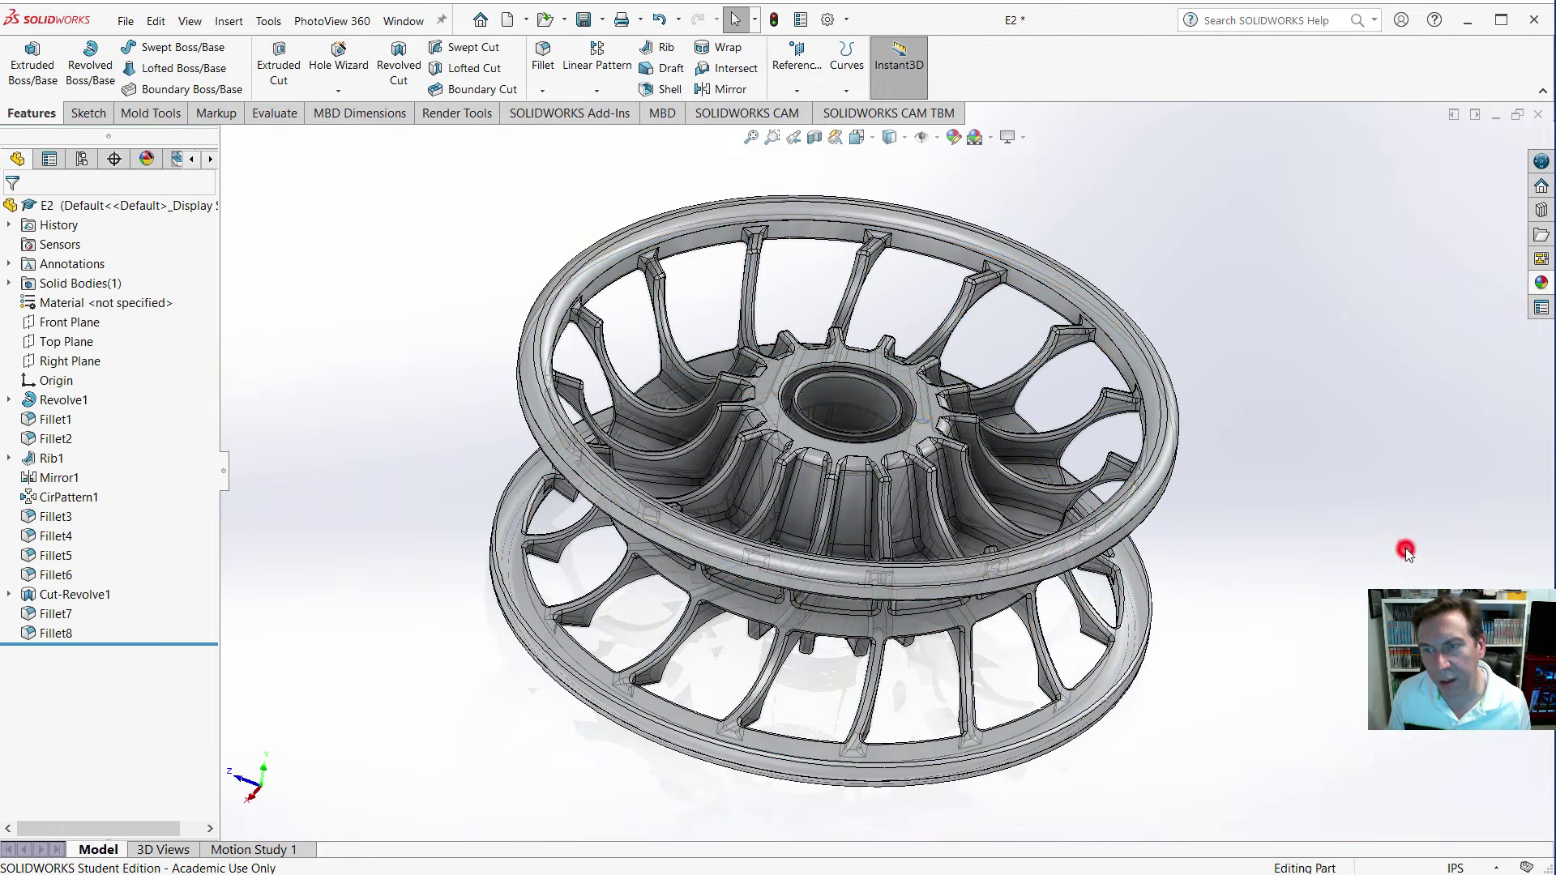
# Apply the candy apple red car paint to the revolved-cut face on the lower rim and the hub bore face.
pyautogui.click(1114, 673)
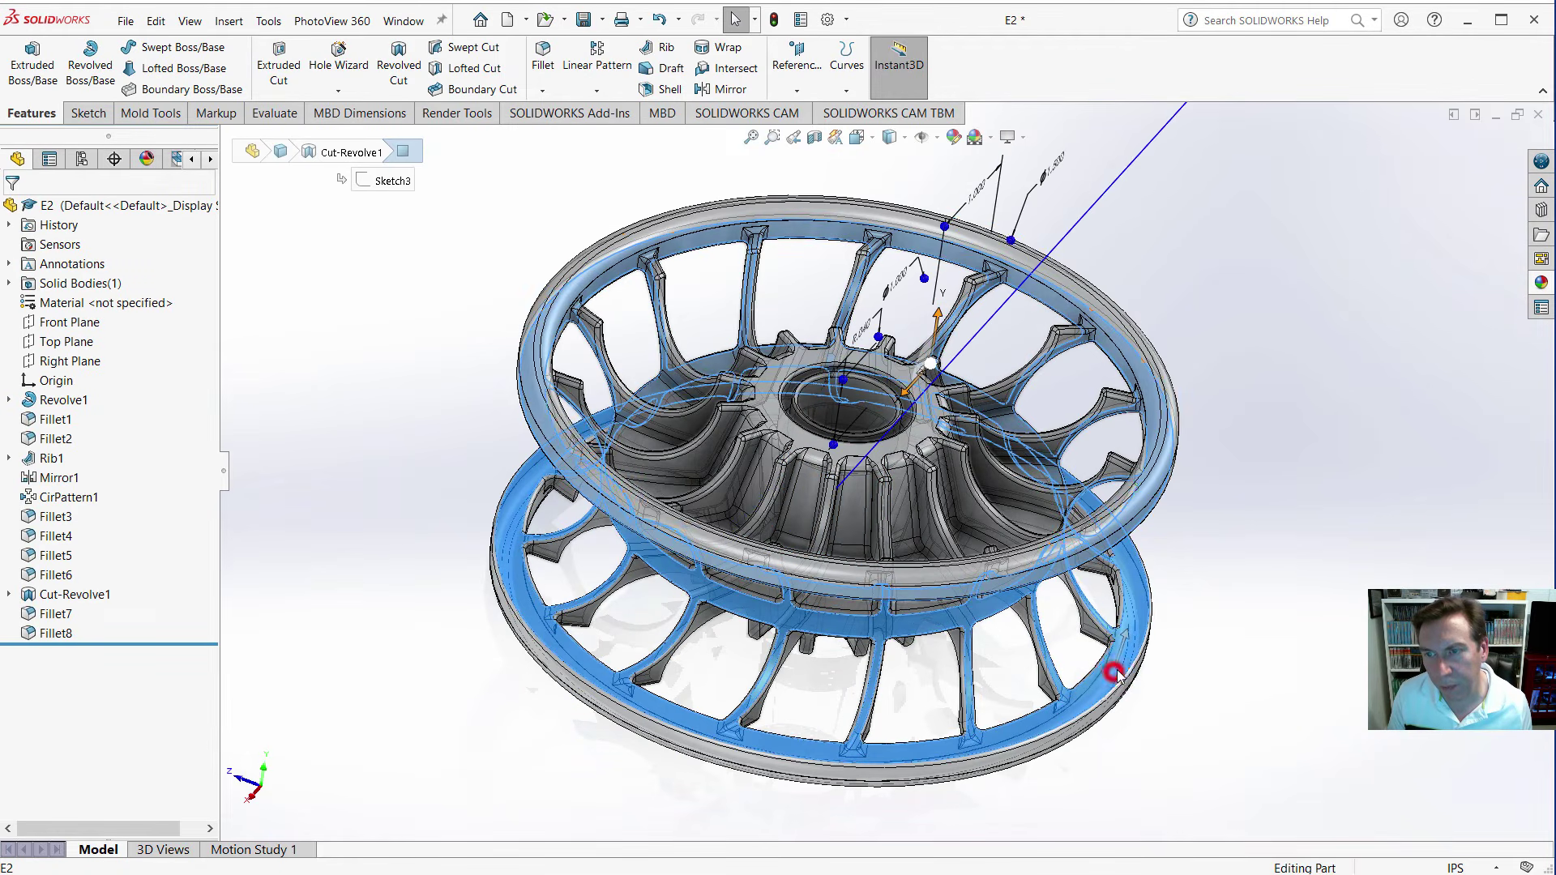
pyautogui.click(875, 417)
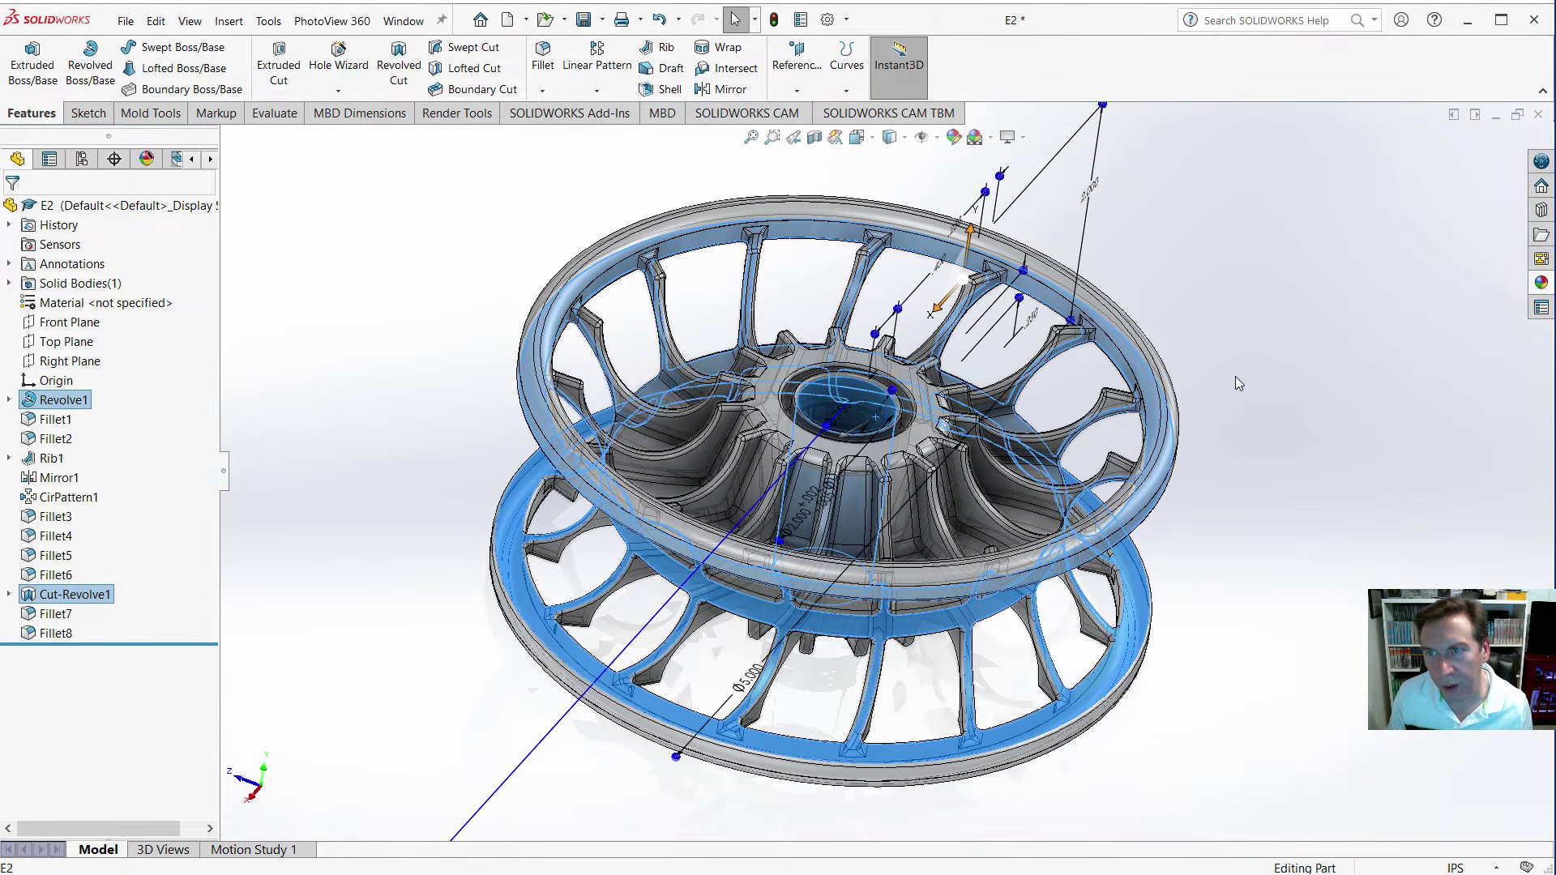
pyautogui.click(1541, 282)
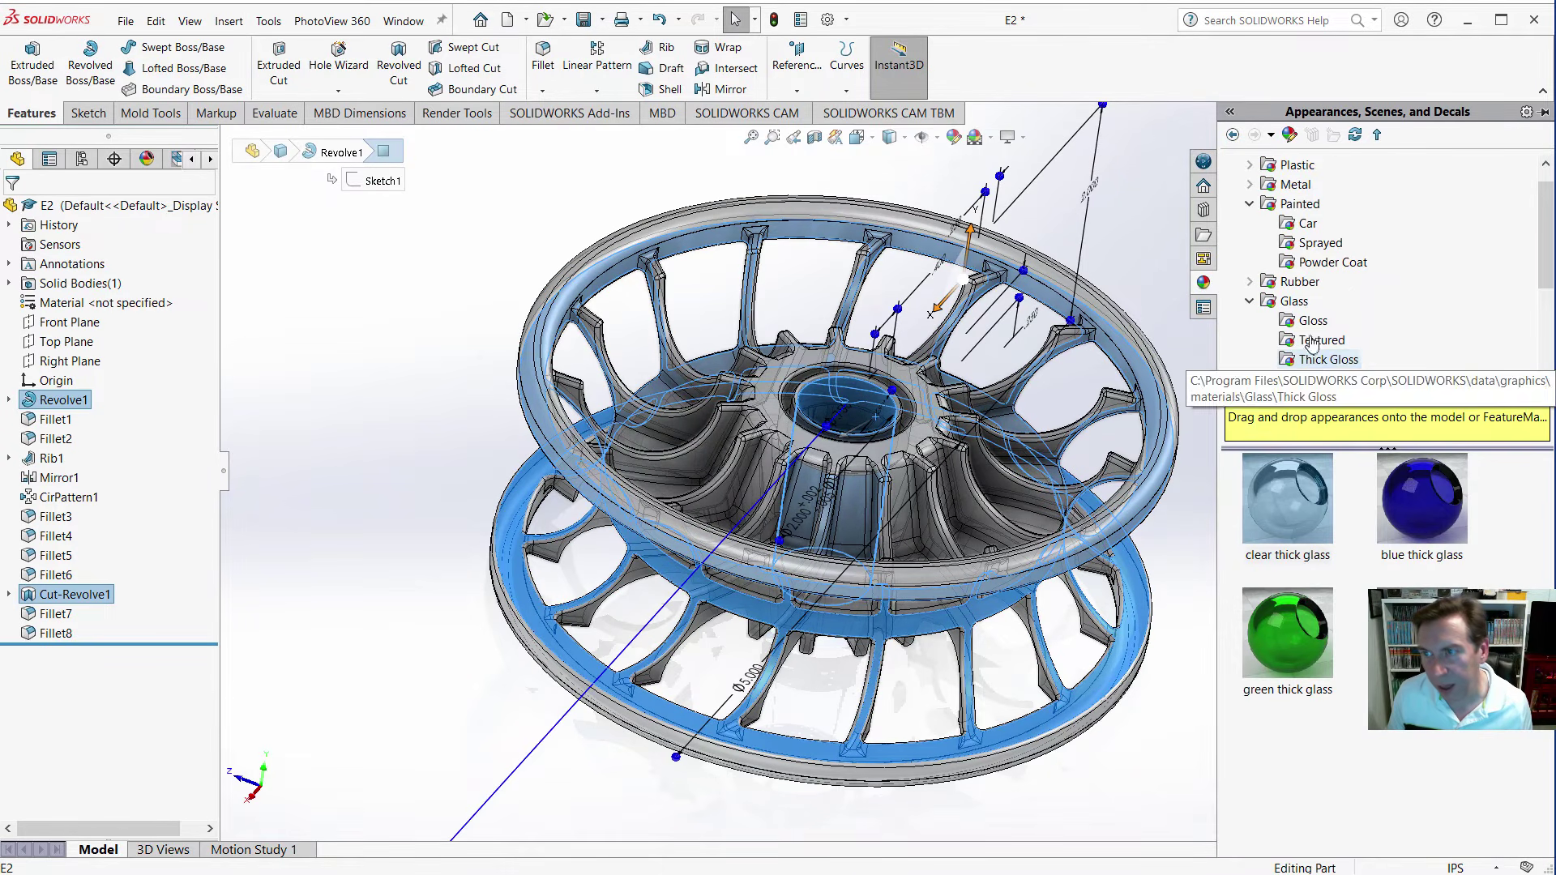
pyautogui.click(1305, 223)
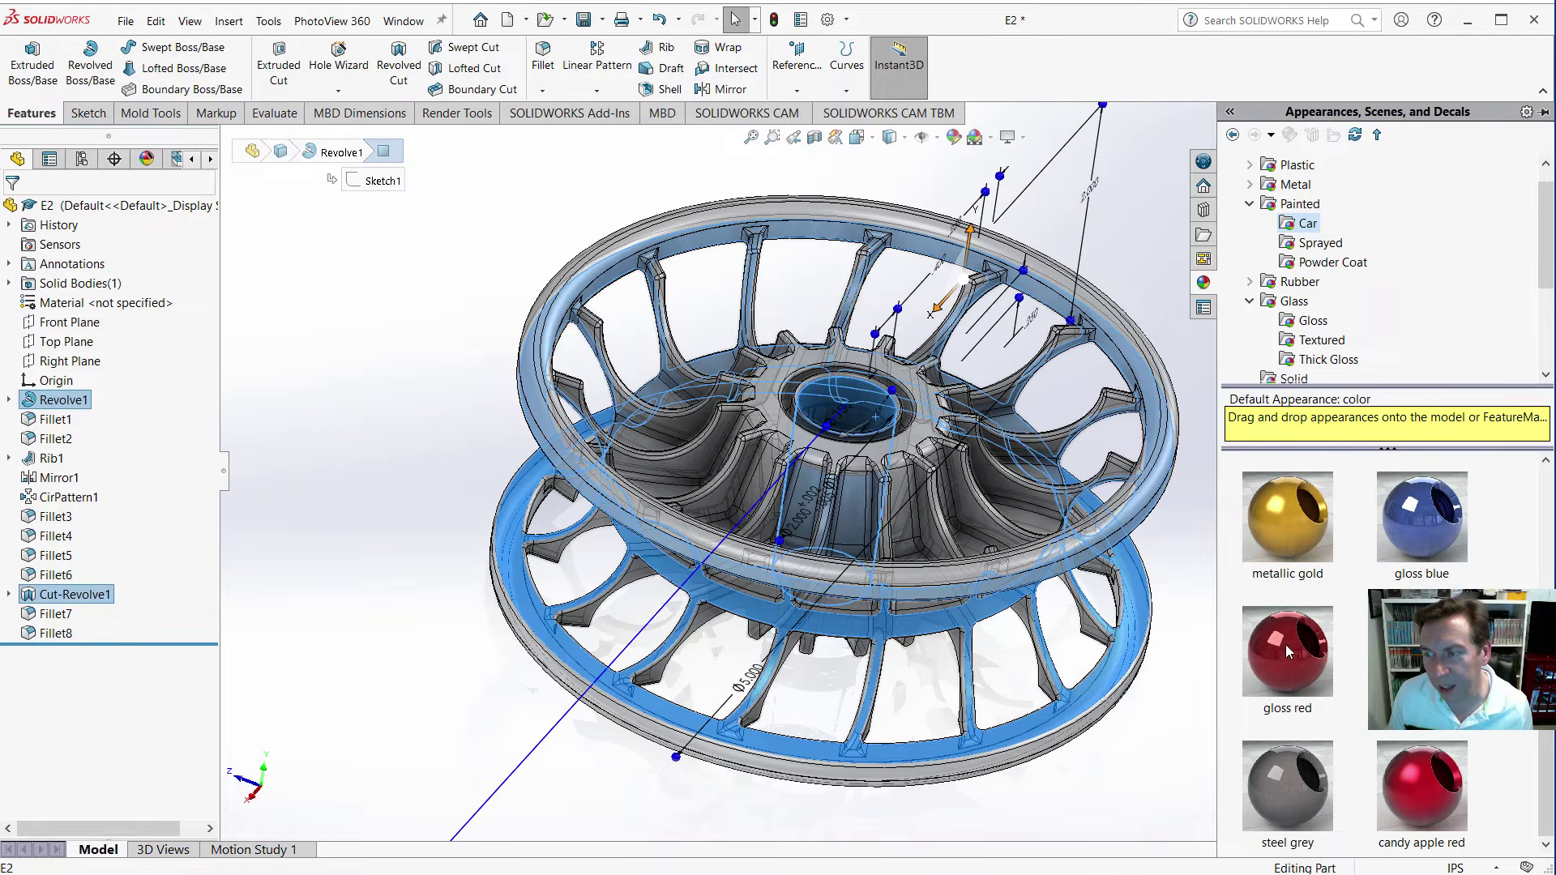
pyautogui.doubleClick(1423, 808)
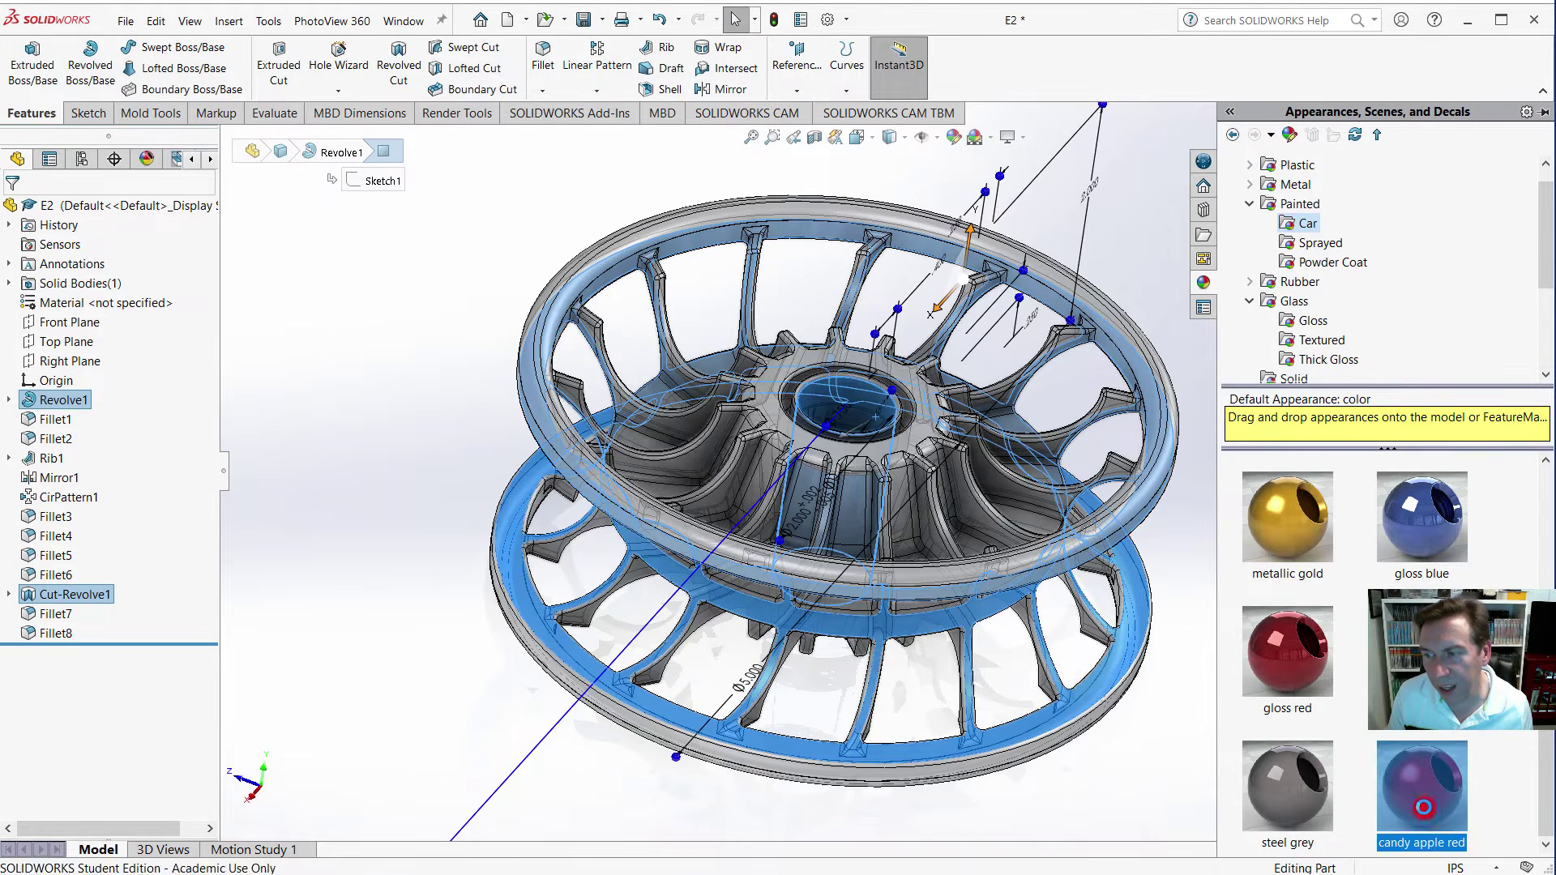
pyautogui.click(439, 245)
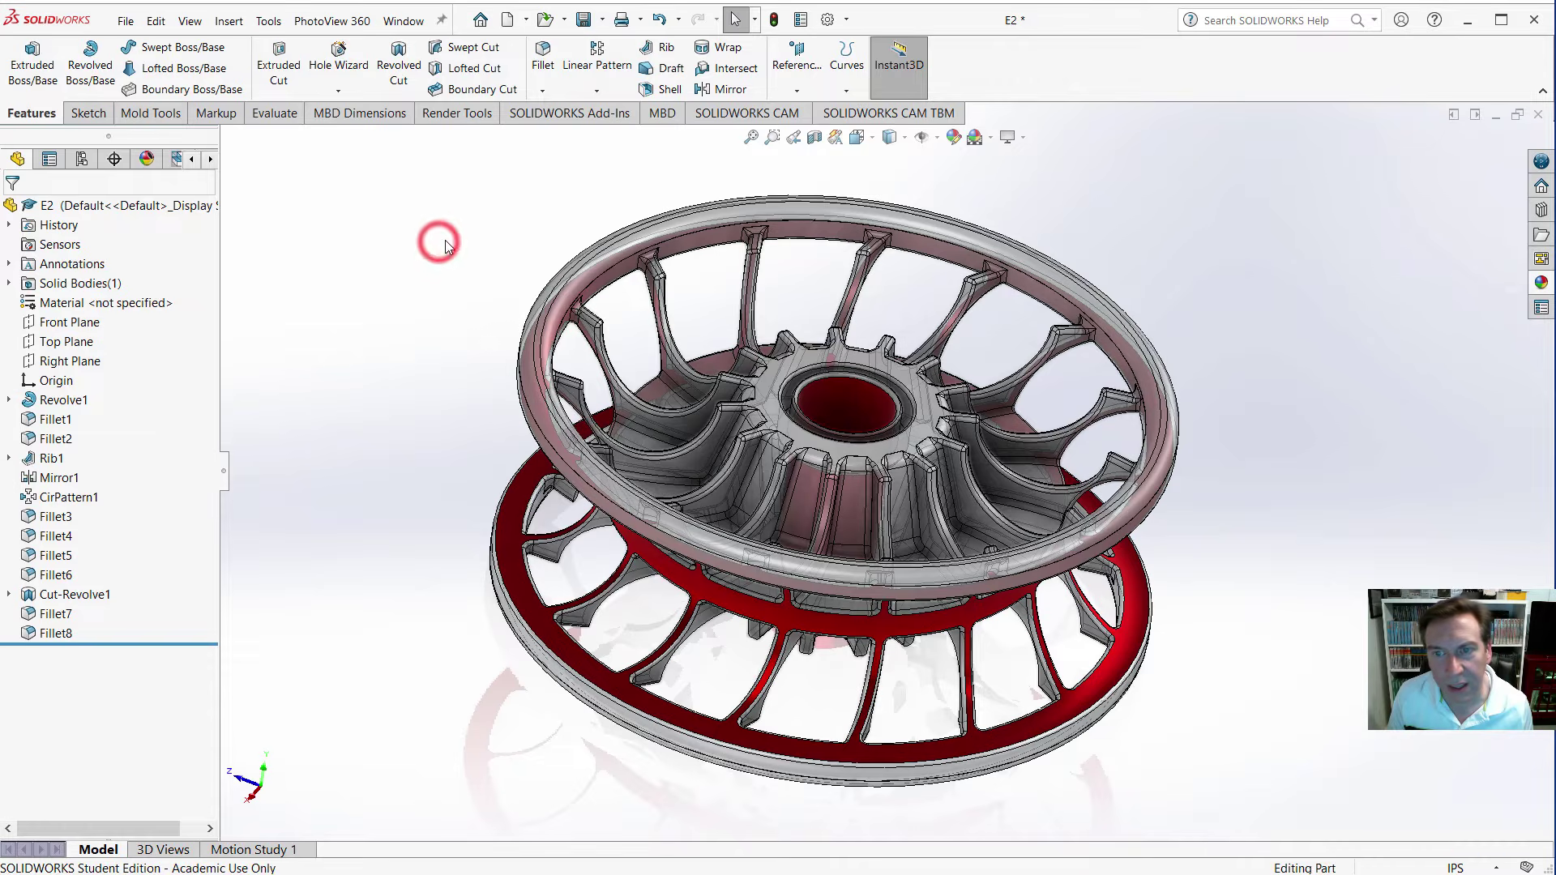
# Try to copy the red appearance from the lower rim's cut face and paste it onto the upper rim's inner face.
pyautogui.click(702, 243)
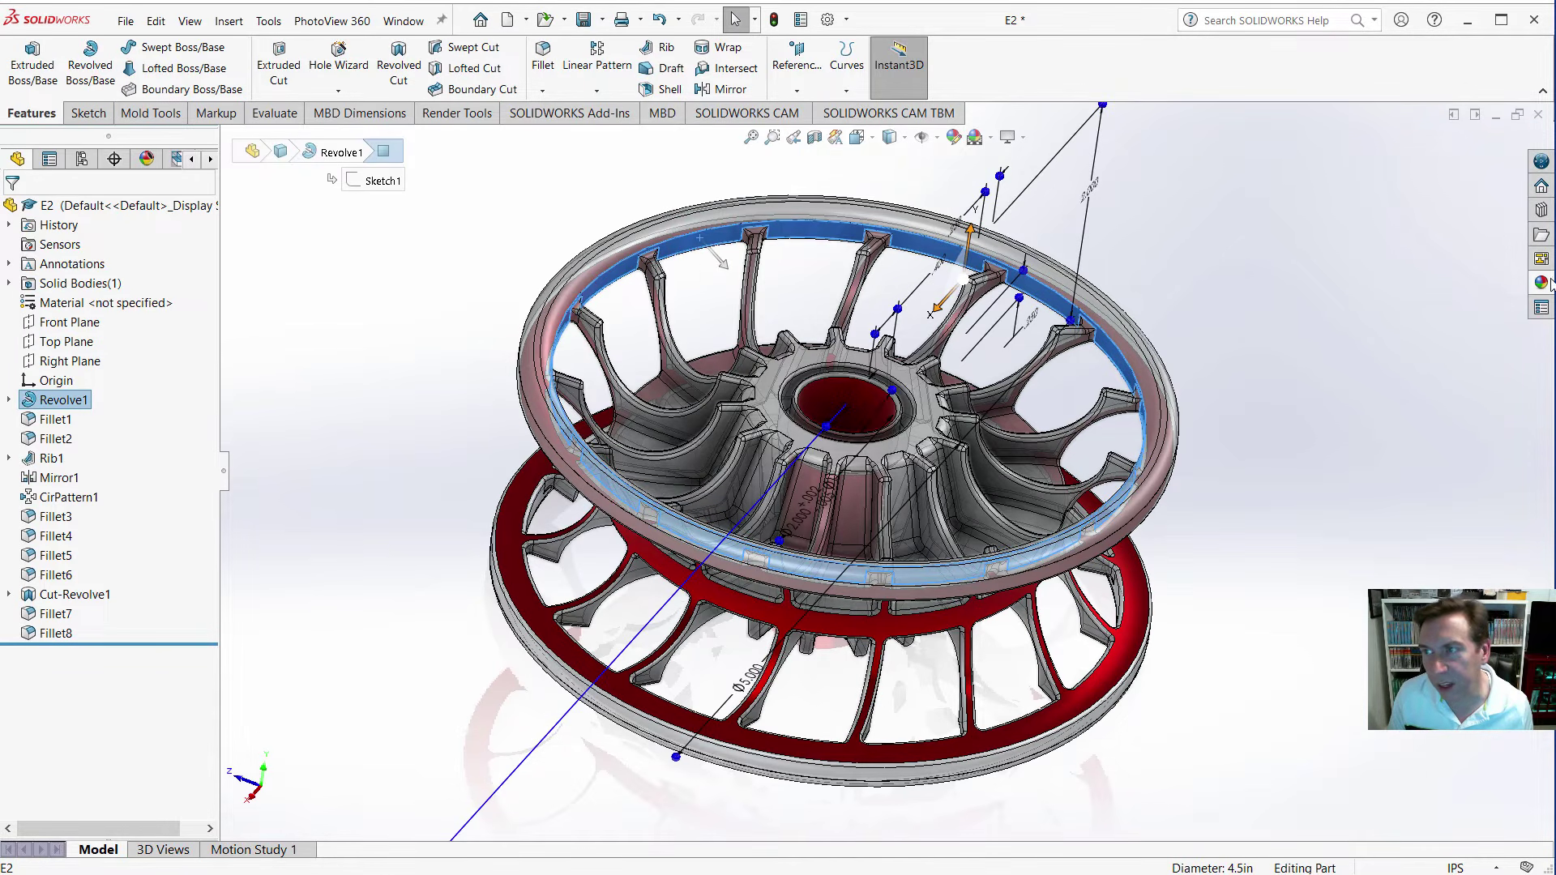
pyautogui.rightClick(1133, 643)
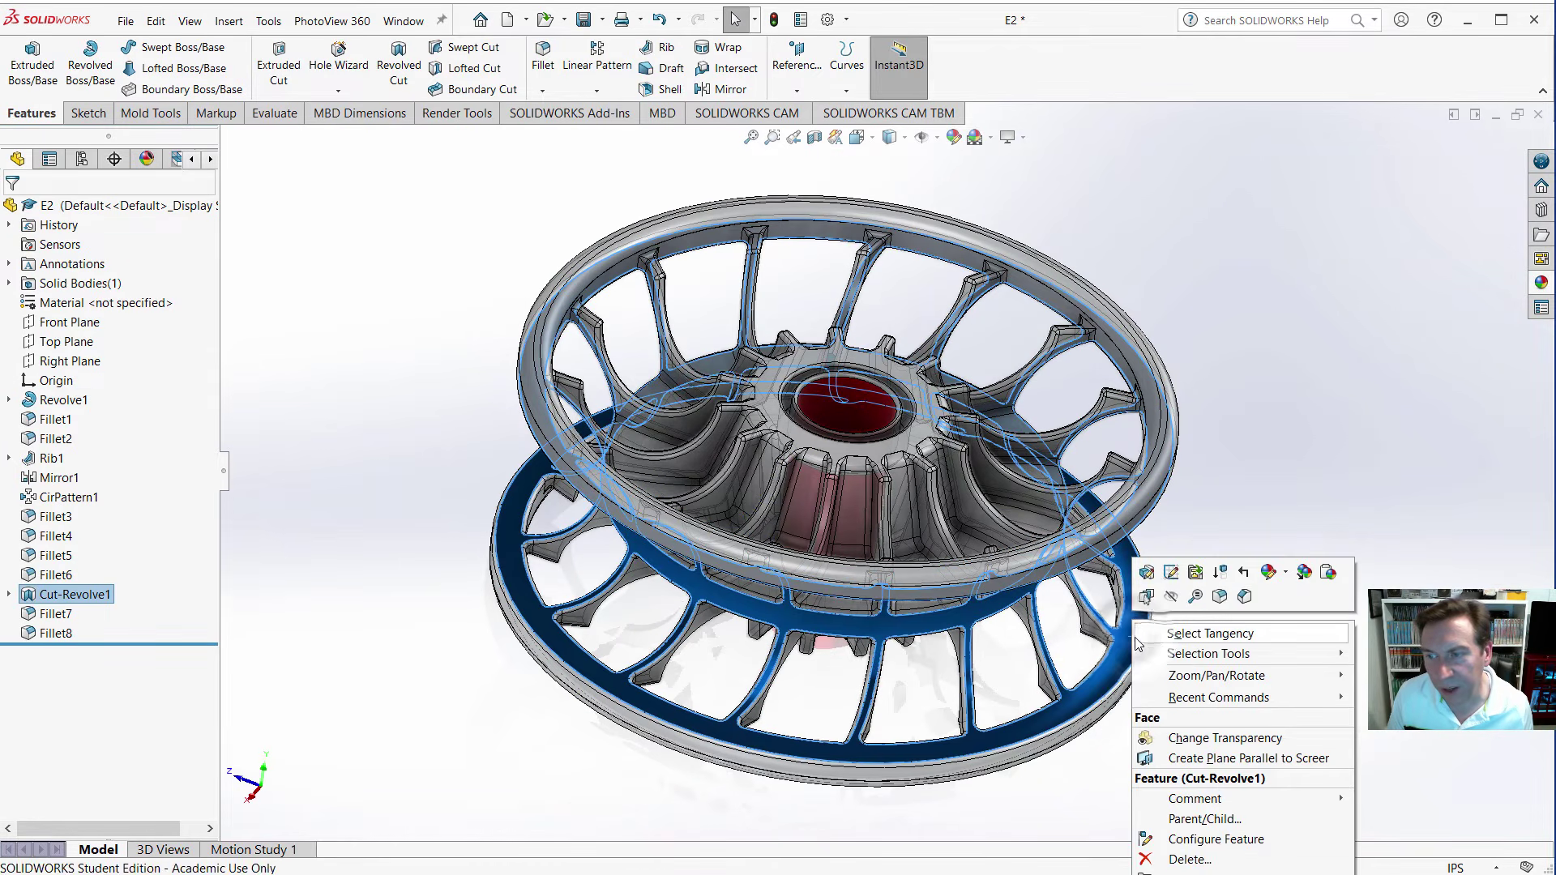
pyautogui.click(1305, 573)
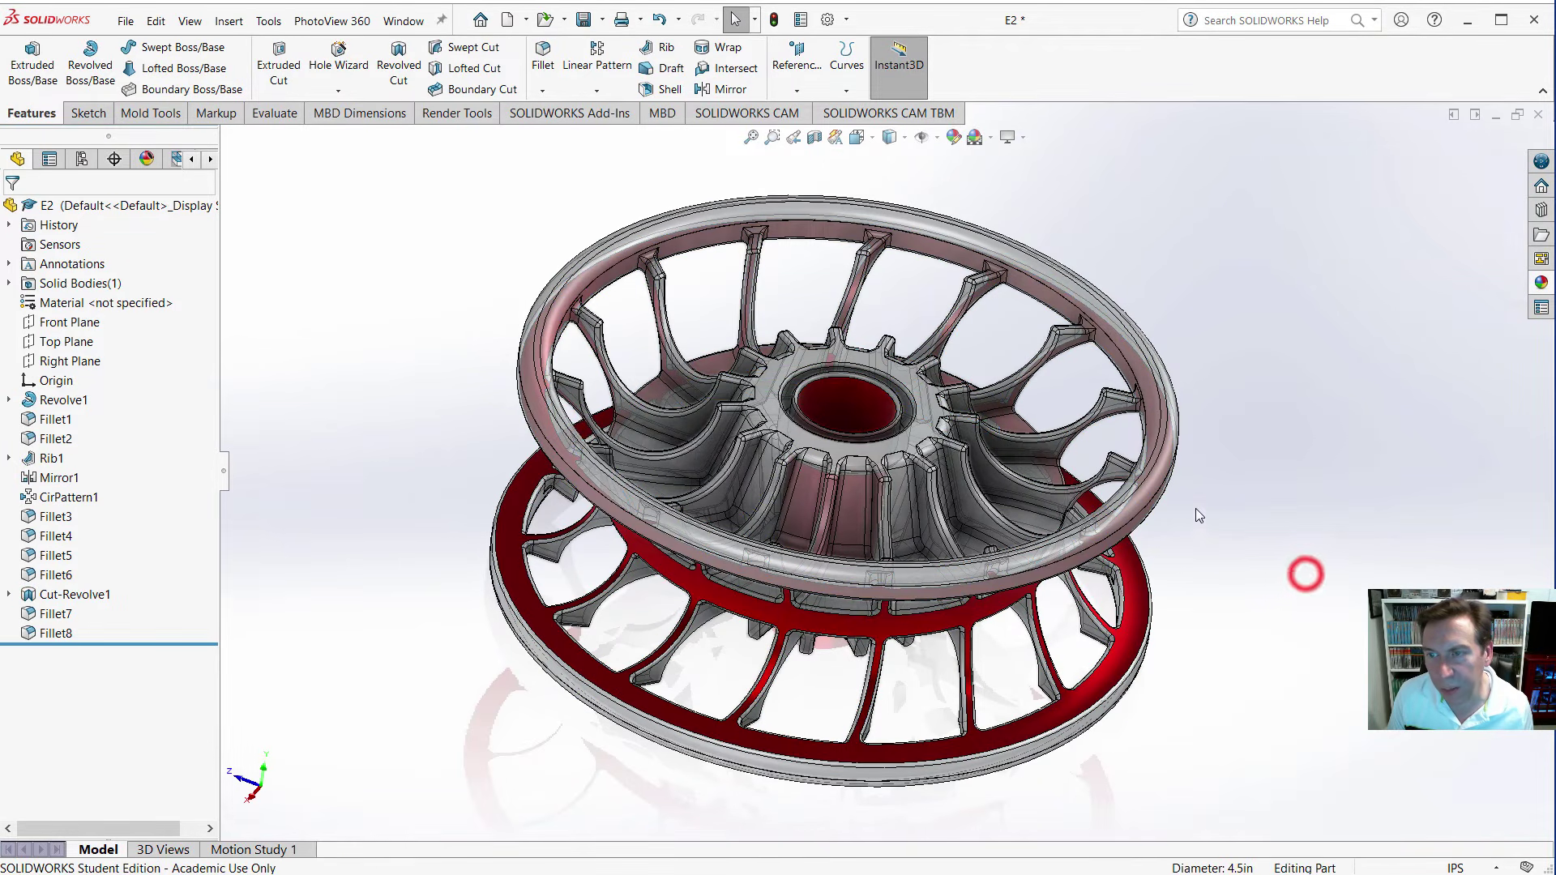
pyautogui.click(1046, 294)
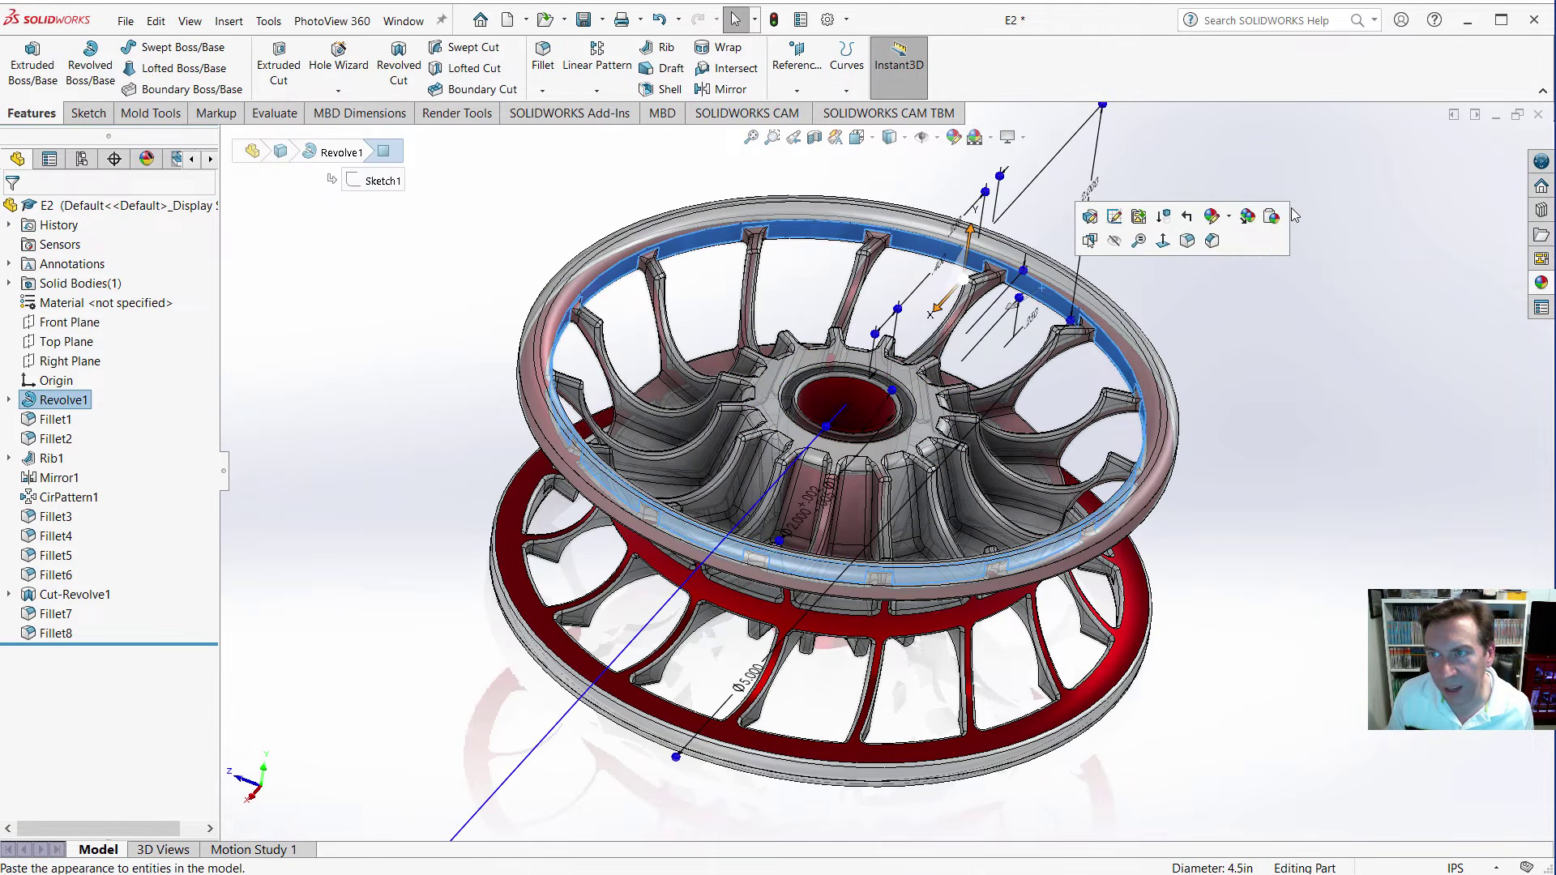
pyautogui.click(1272, 215)
pyautogui.click(1290, 346)
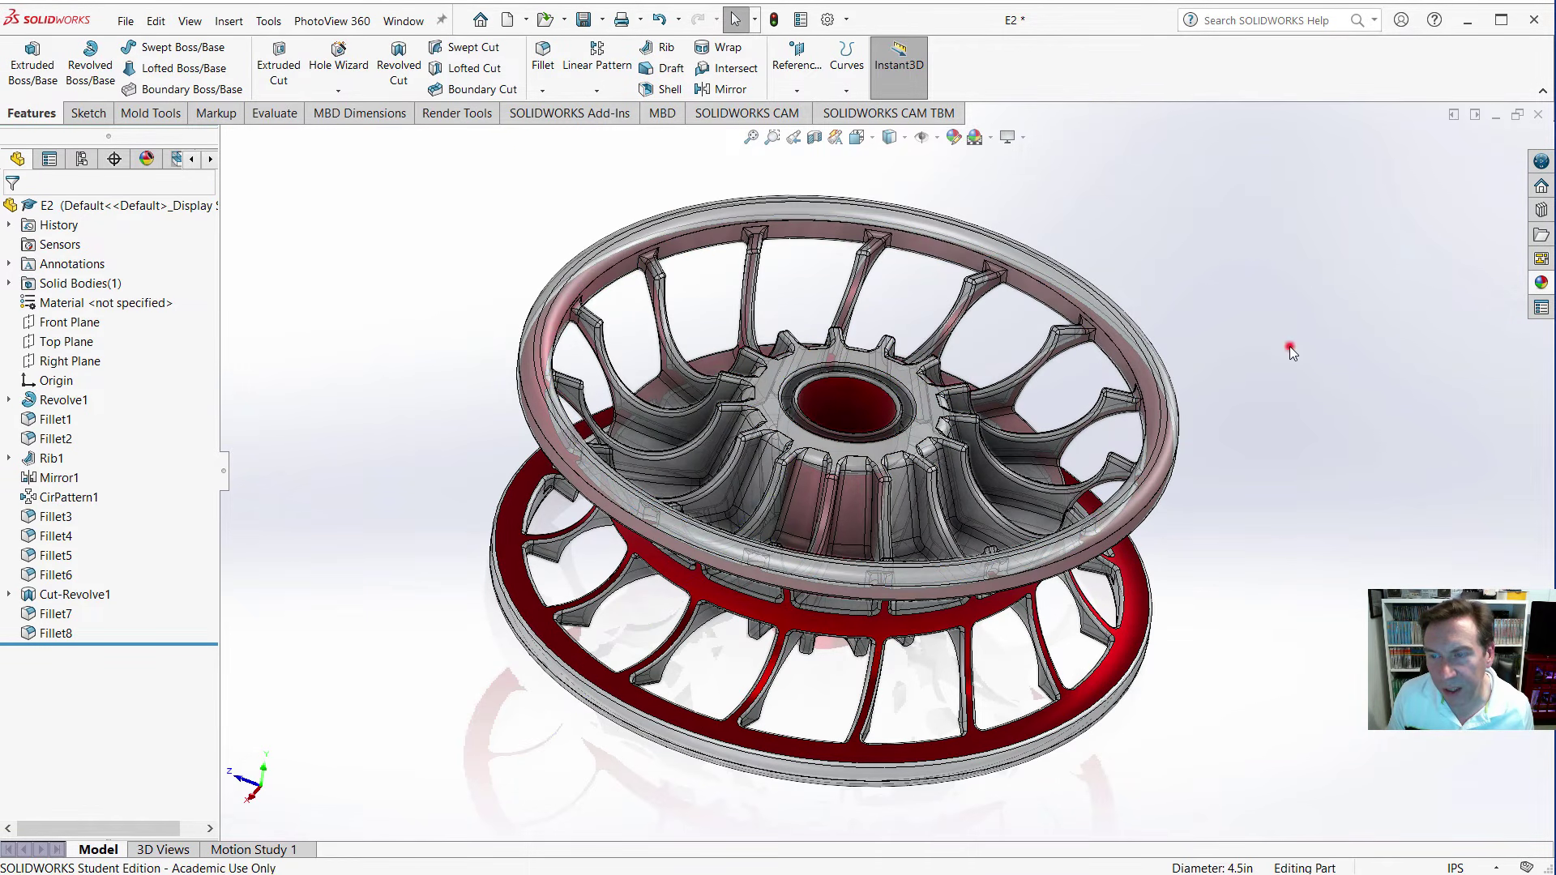
# Apply the candy apple red car paint to the inner face of the upper rim.
pyautogui.click(1541, 283)
pyautogui.click(1109, 354)
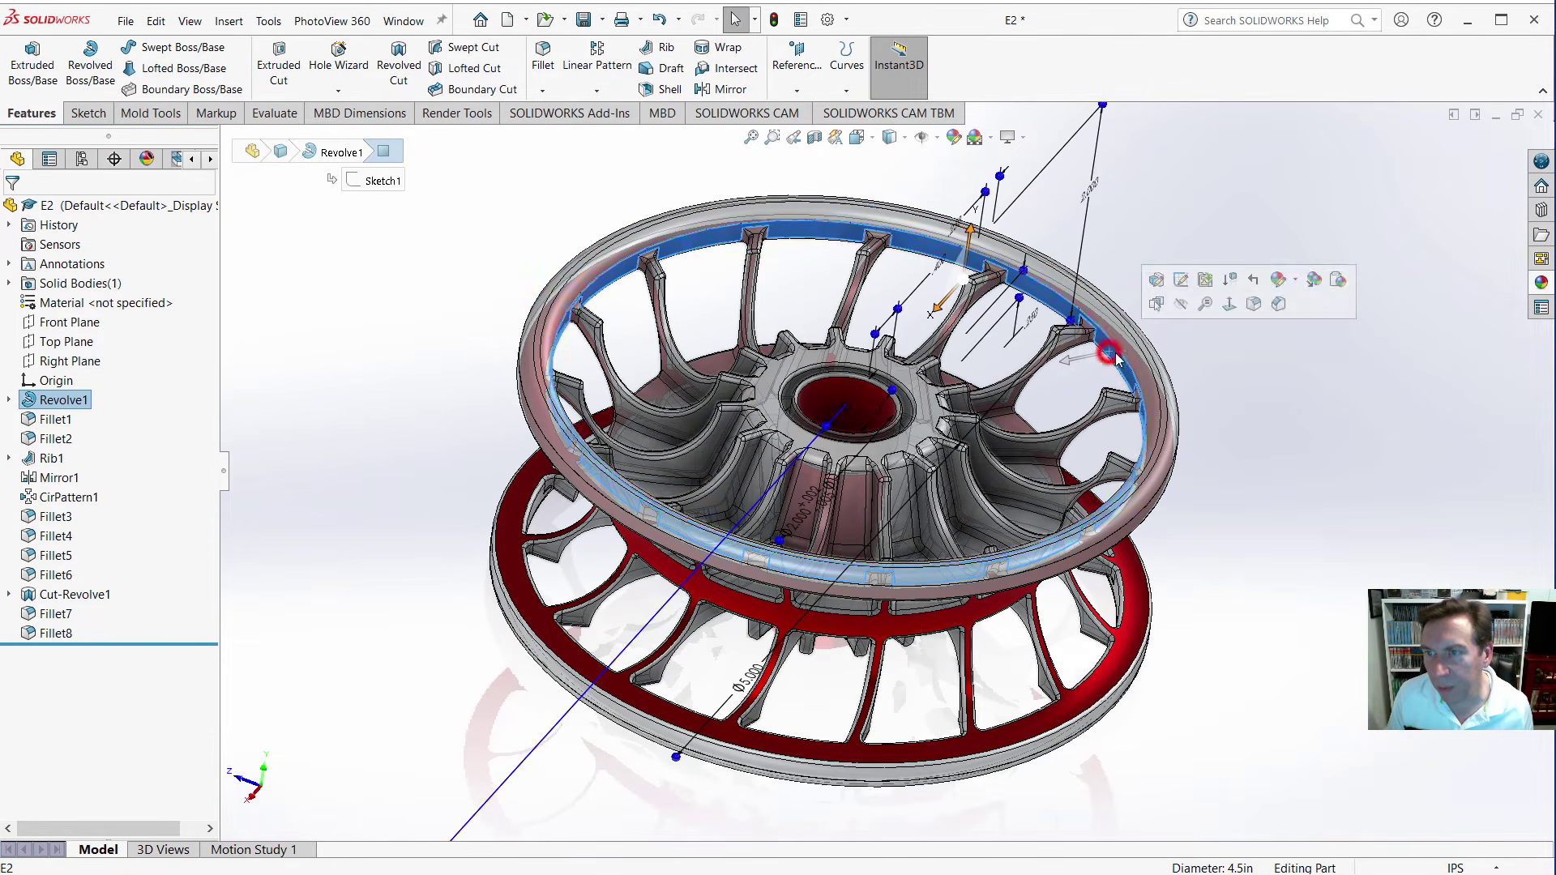
pyautogui.click(1541, 283)
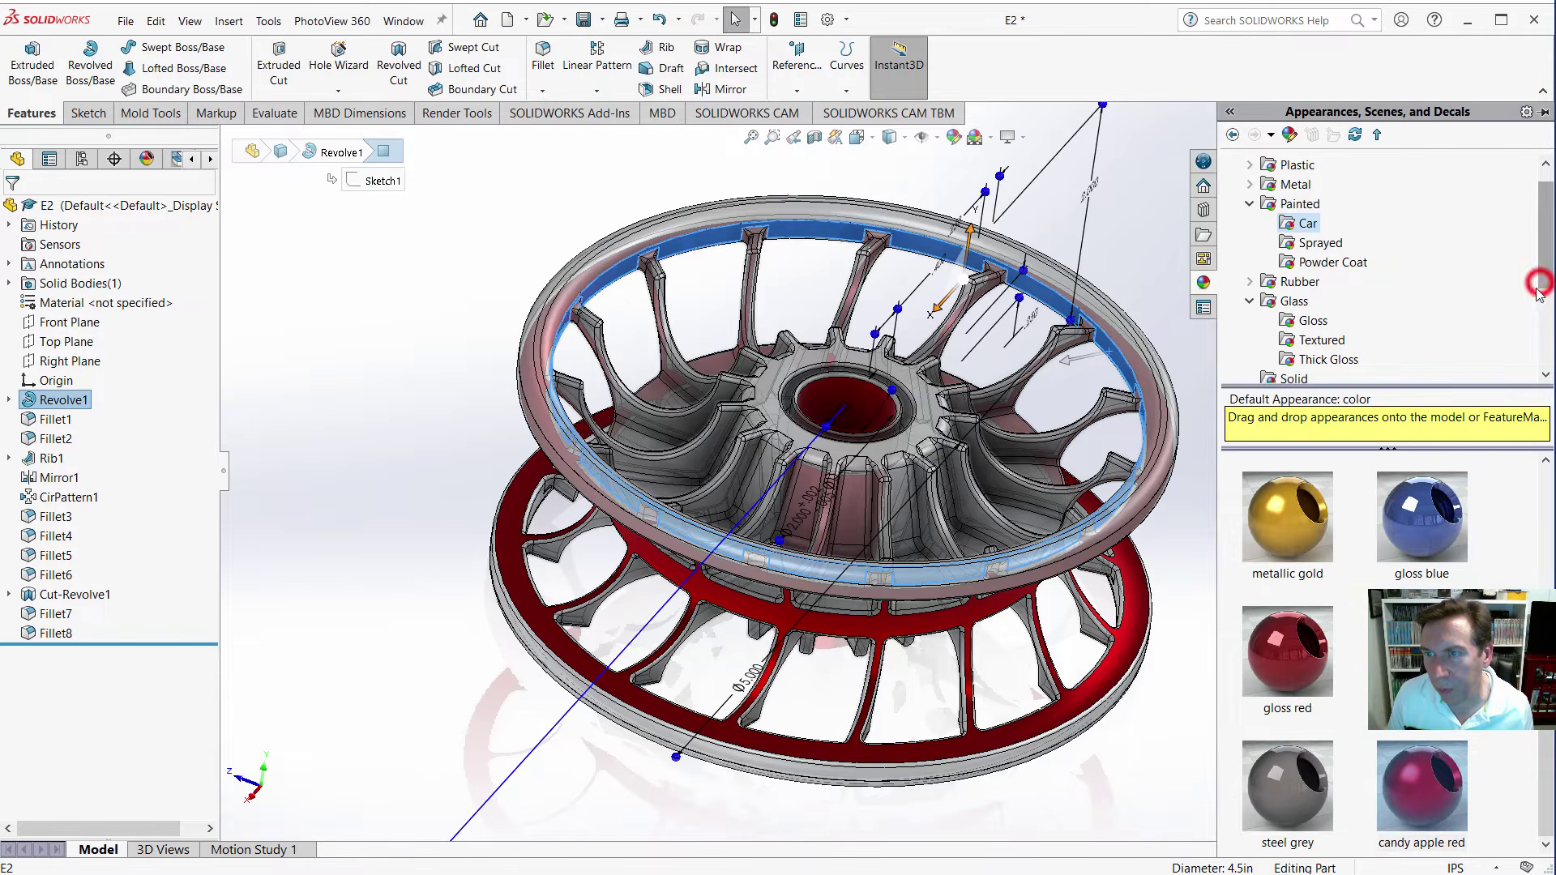
pyautogui.click(1447, 797)
pyautogui.click(1121, 791)
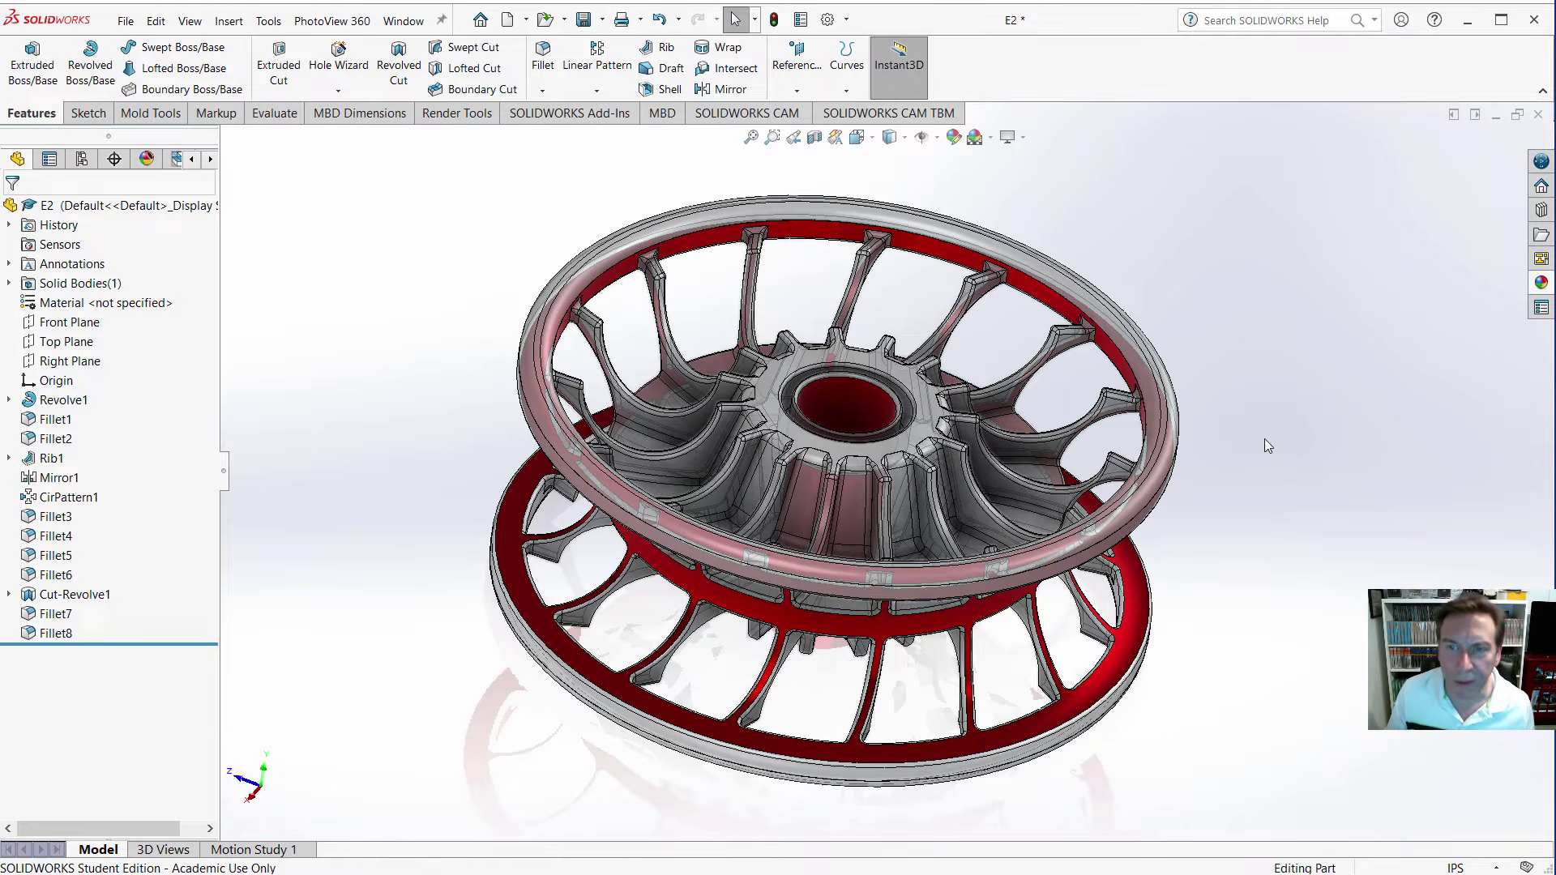
# Reorient the wheel to an isometric view.
pyautogui.press('space')
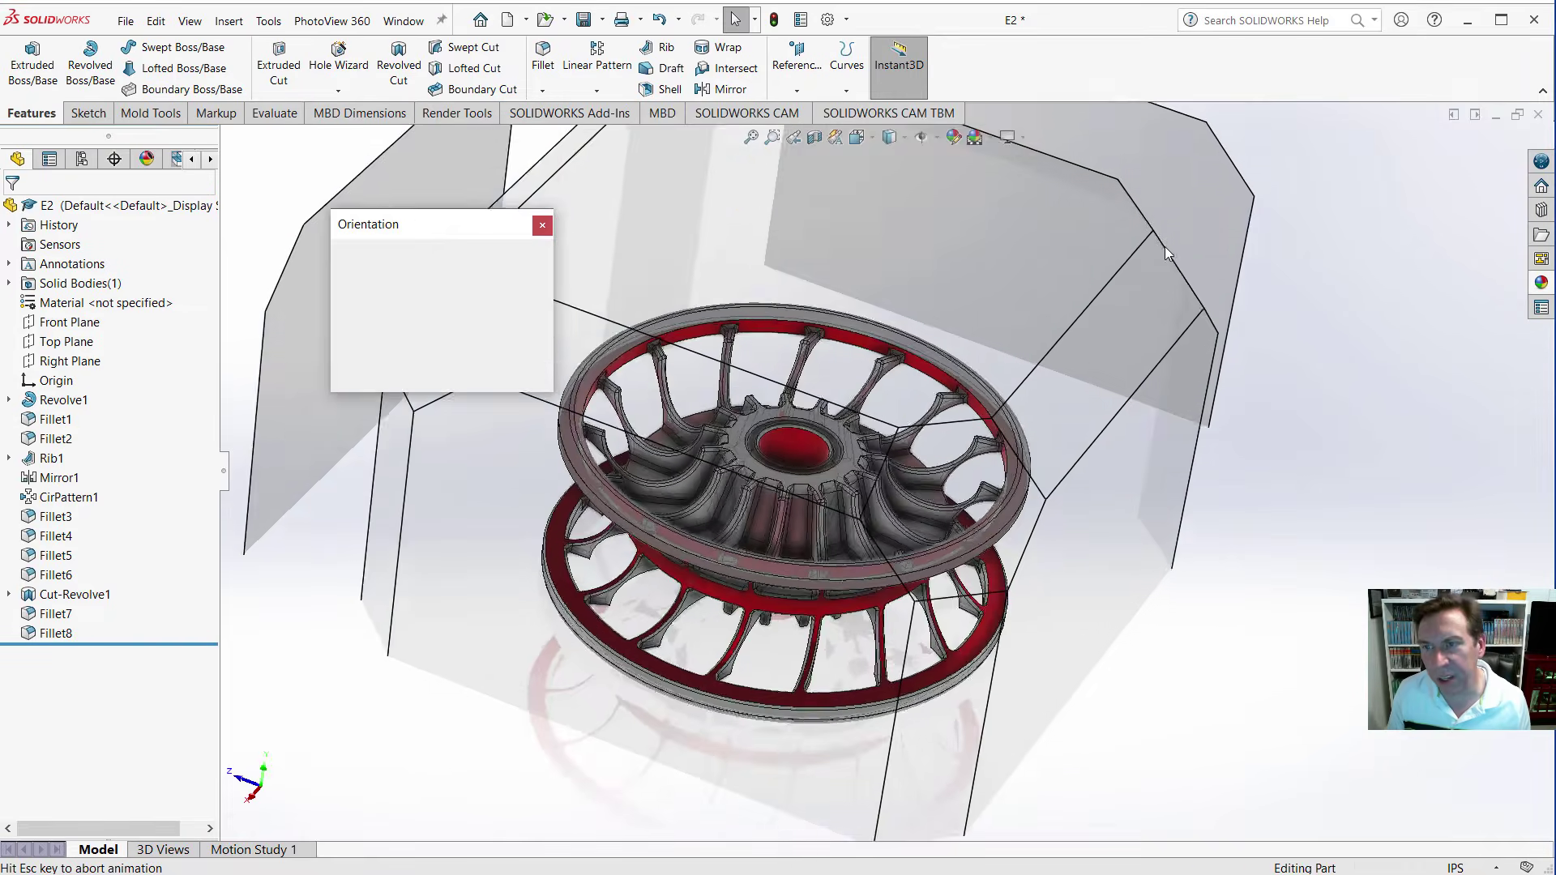
pyautogui.click(533, 279)
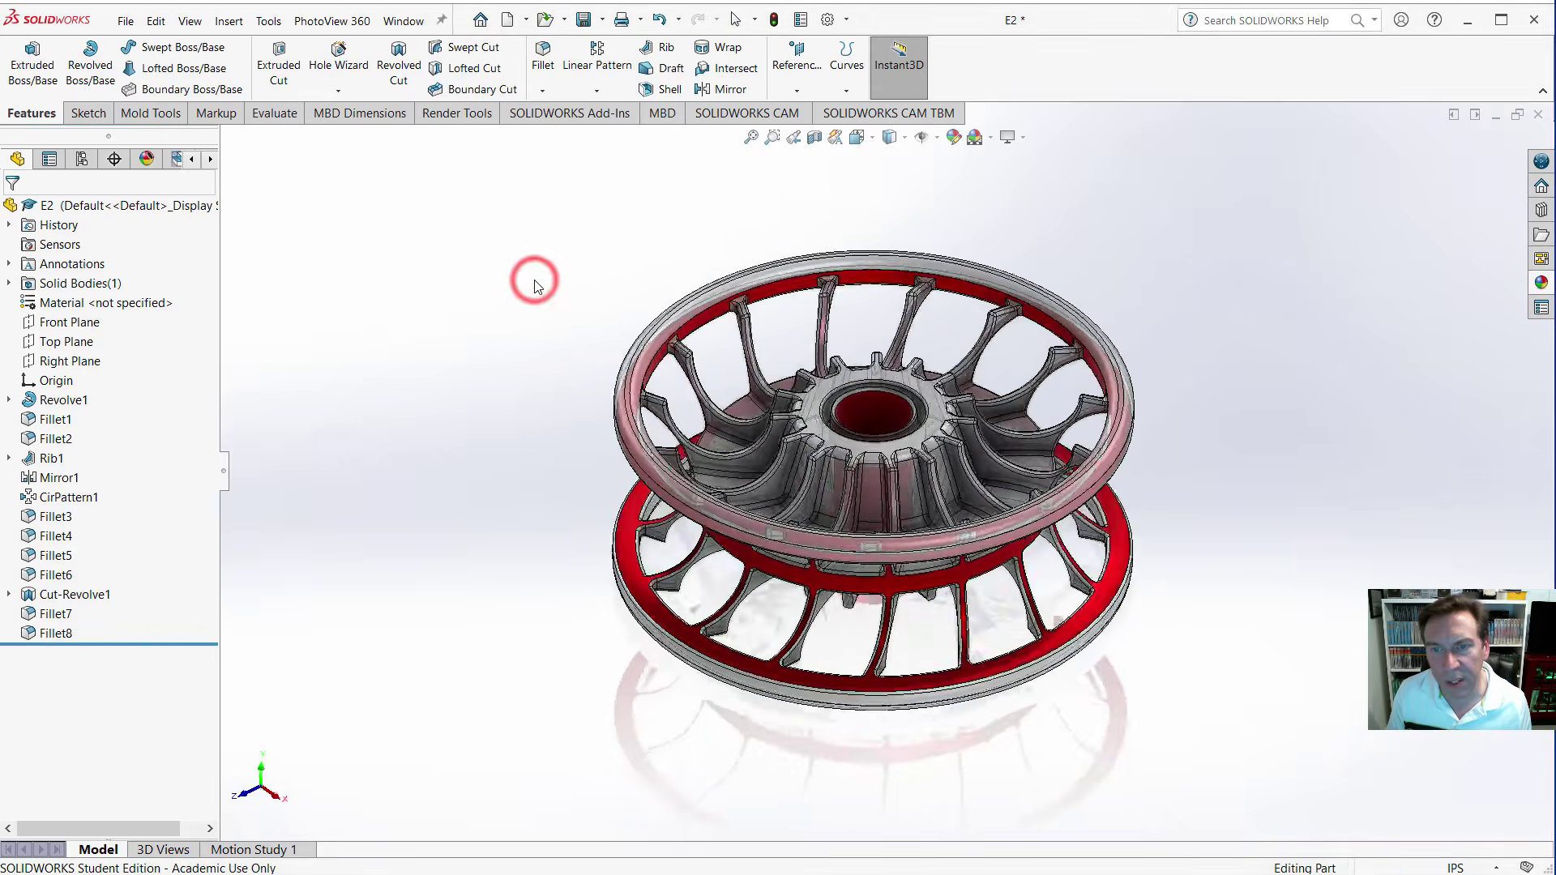
# Turn on the perspective display for the isometric view of the wheel.
pyautogui.click(1021, 139)
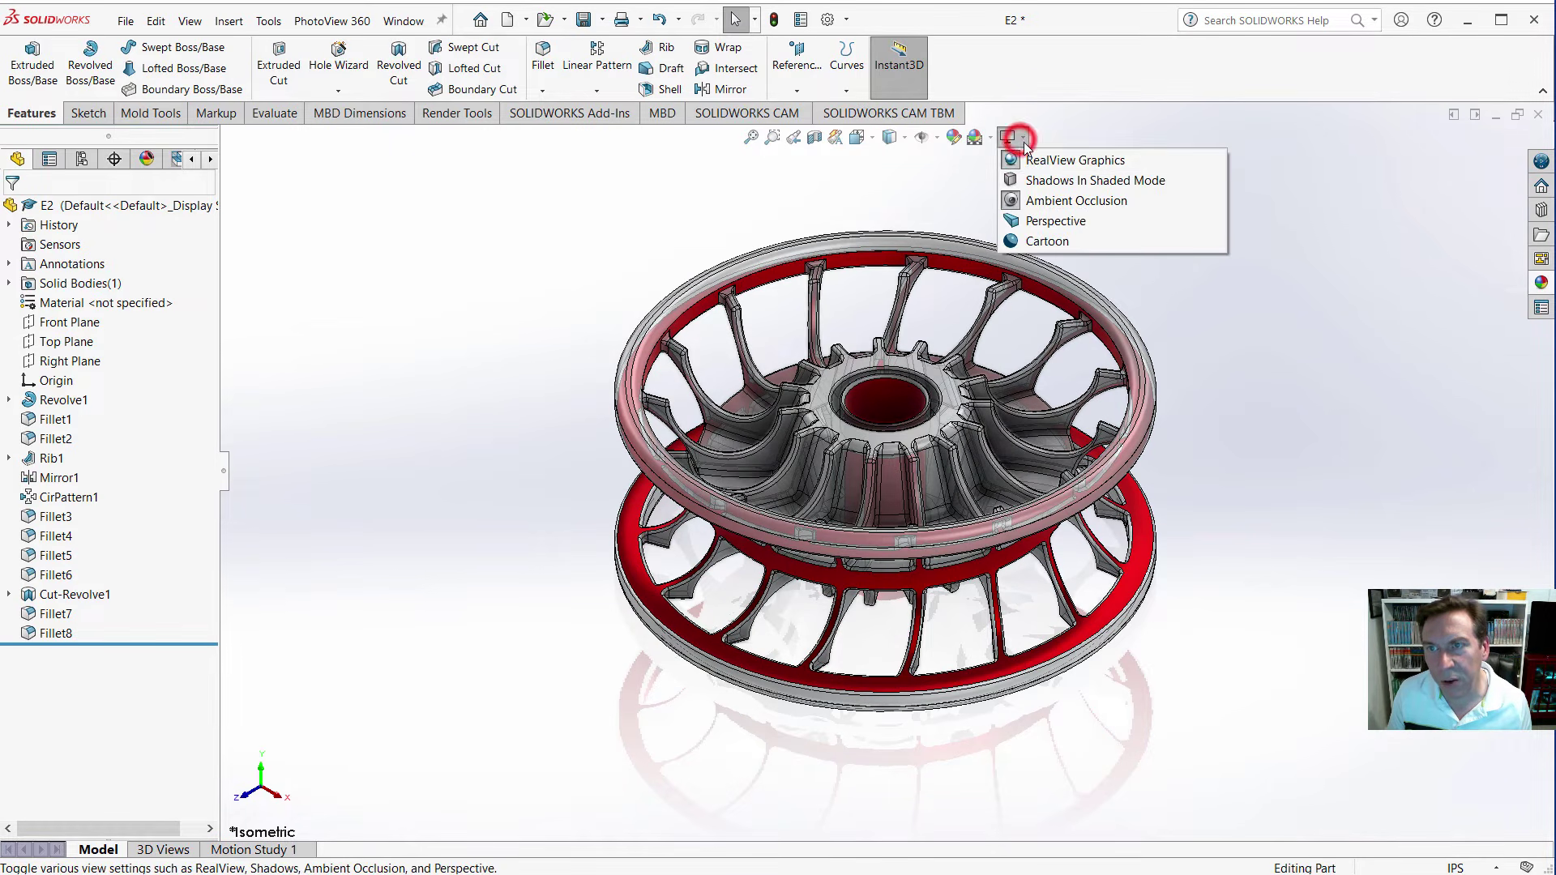
pyautogui.click(1054, 221)
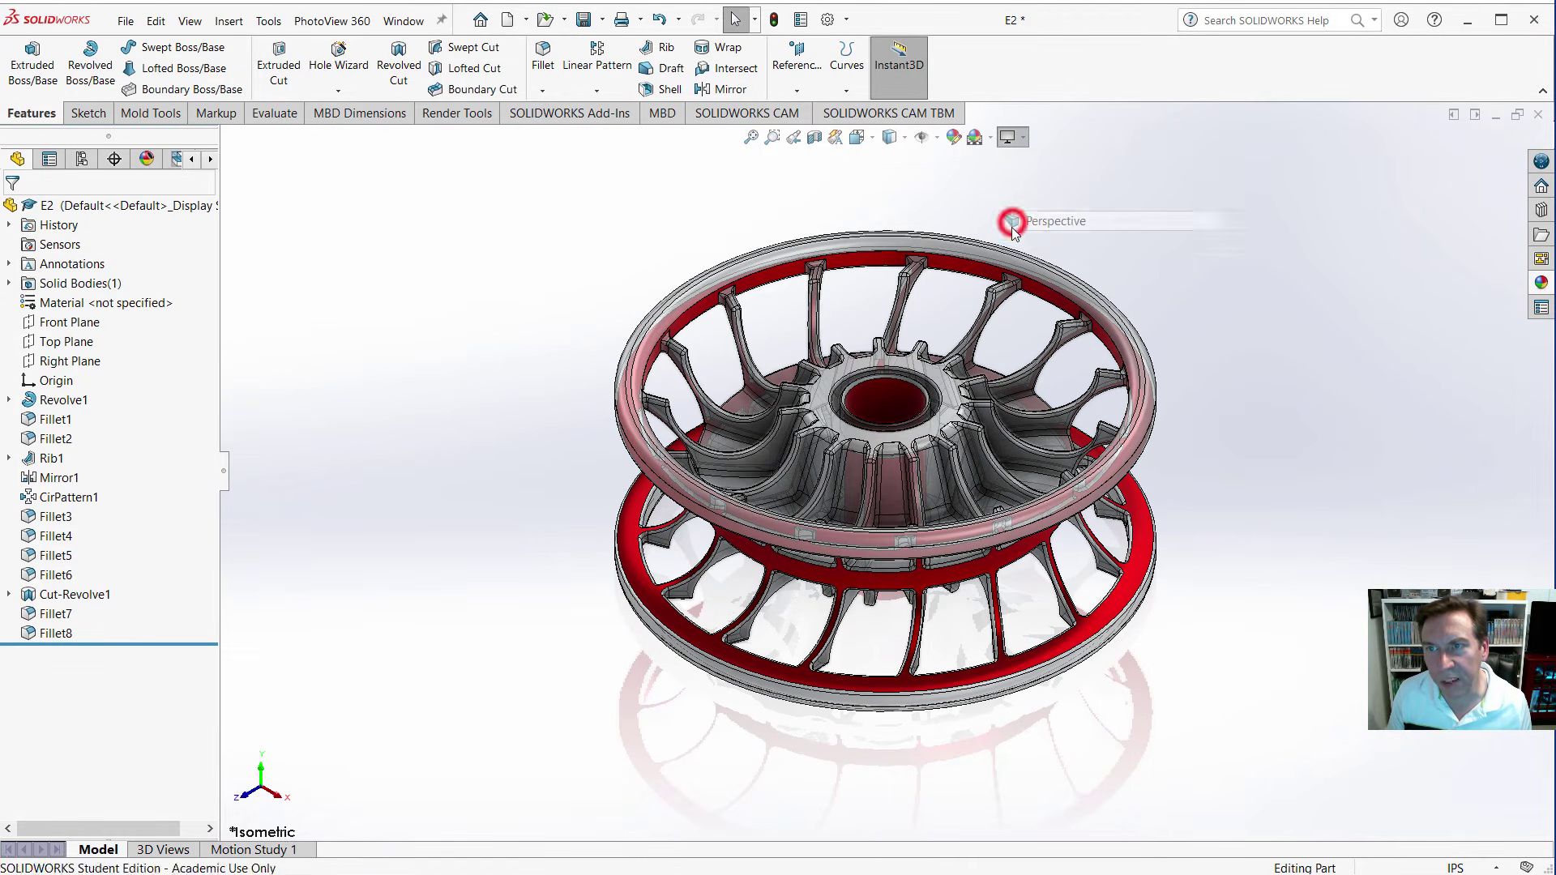
pyautogui.scroll(-2, 1022, 458)
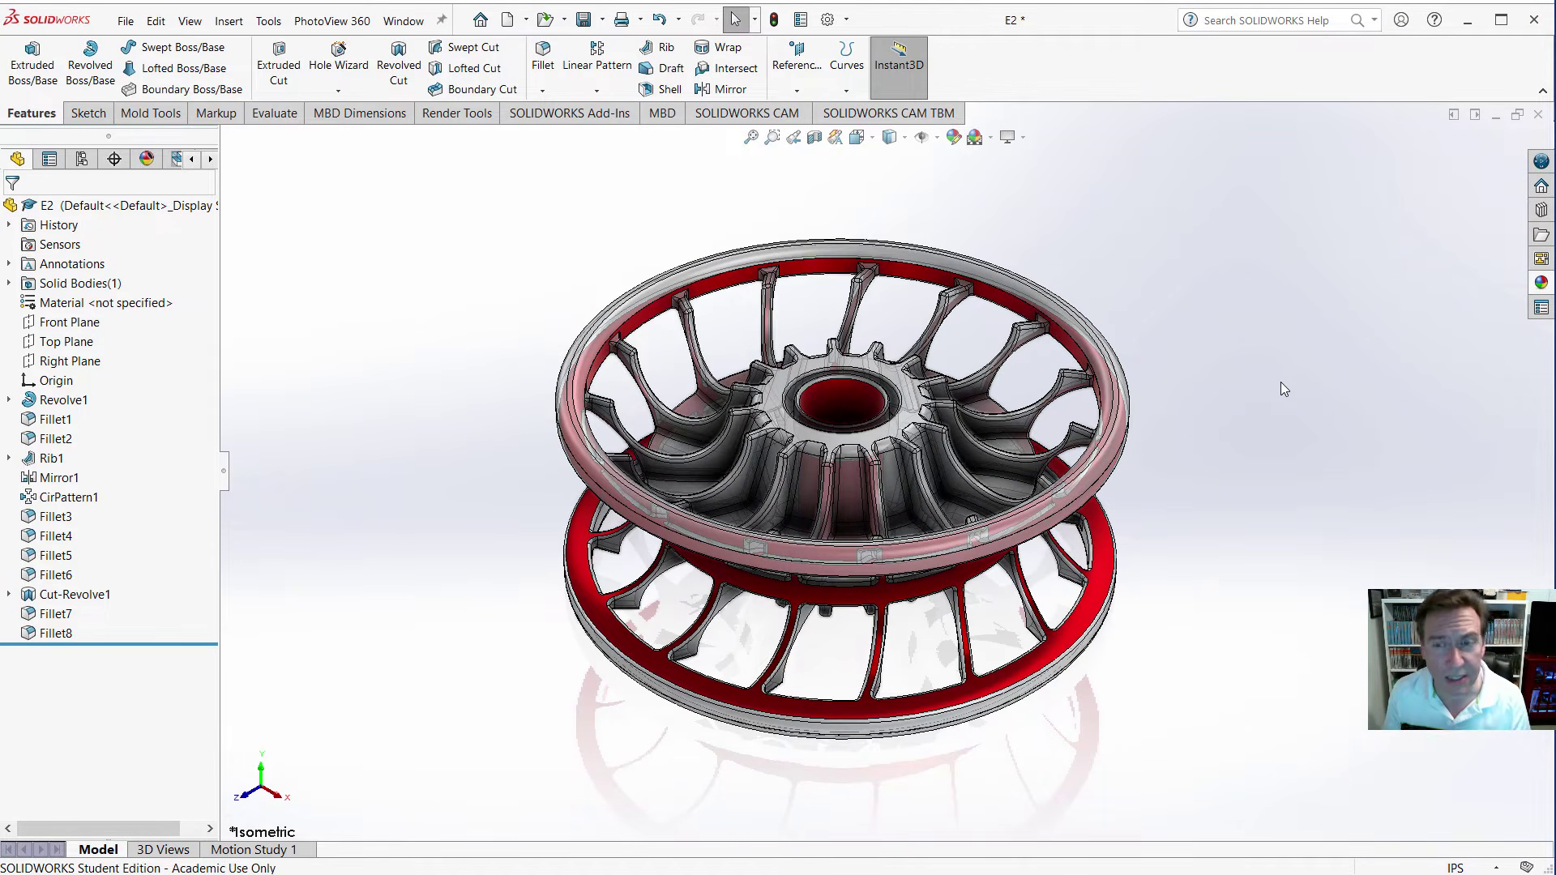
# Preview the wheel's rendering in the graphics area with PhotoView 360 and check the CPU utilization in Task Manager.
pyautogui.click(544, 115)
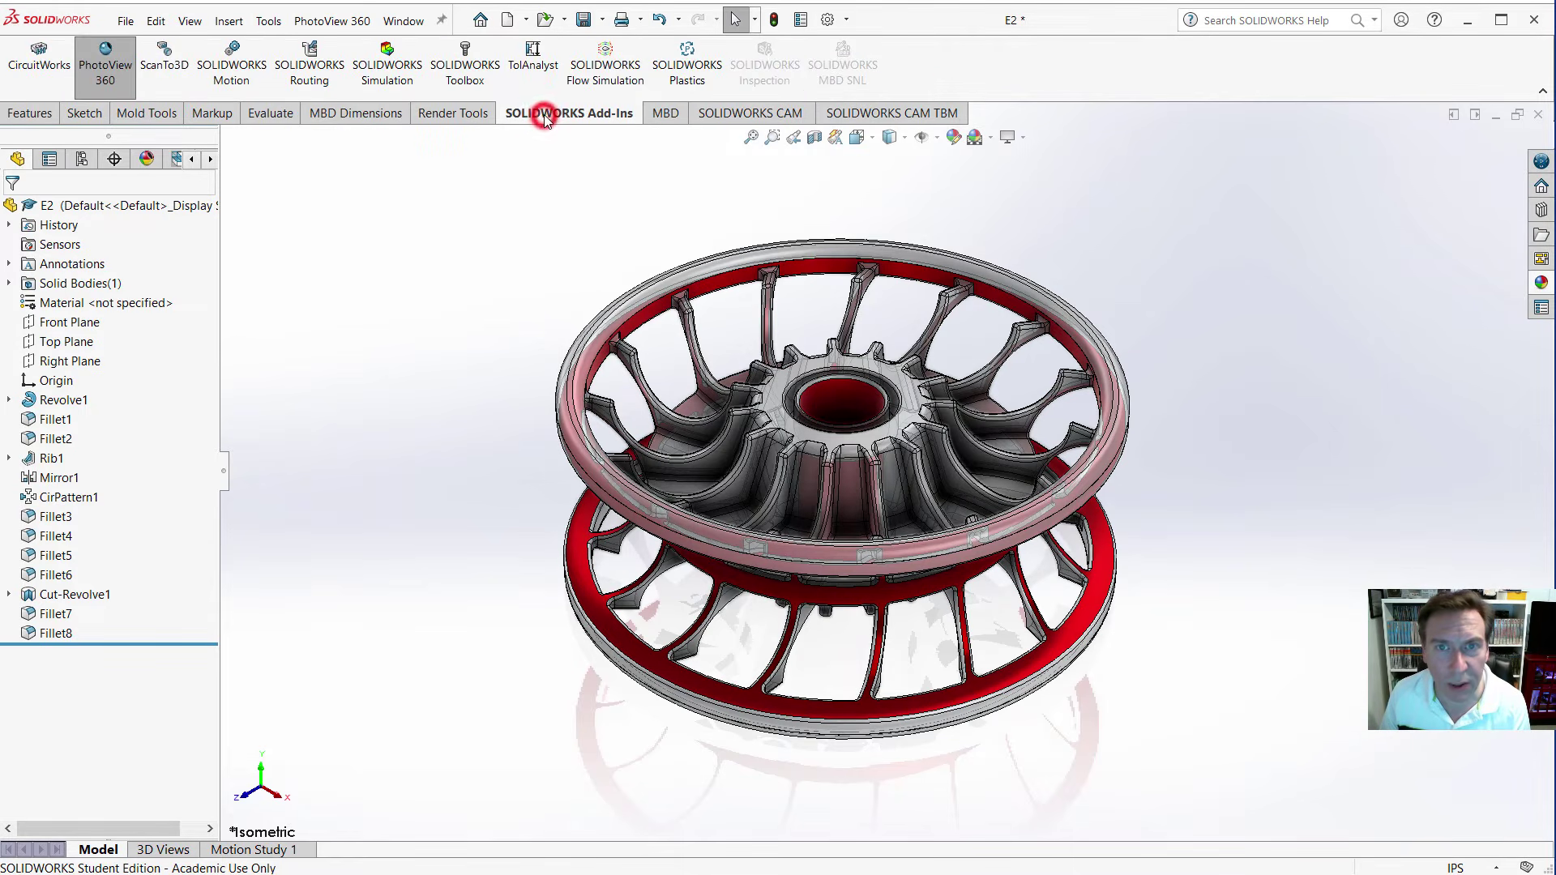
pyautogui.click(105, 77)
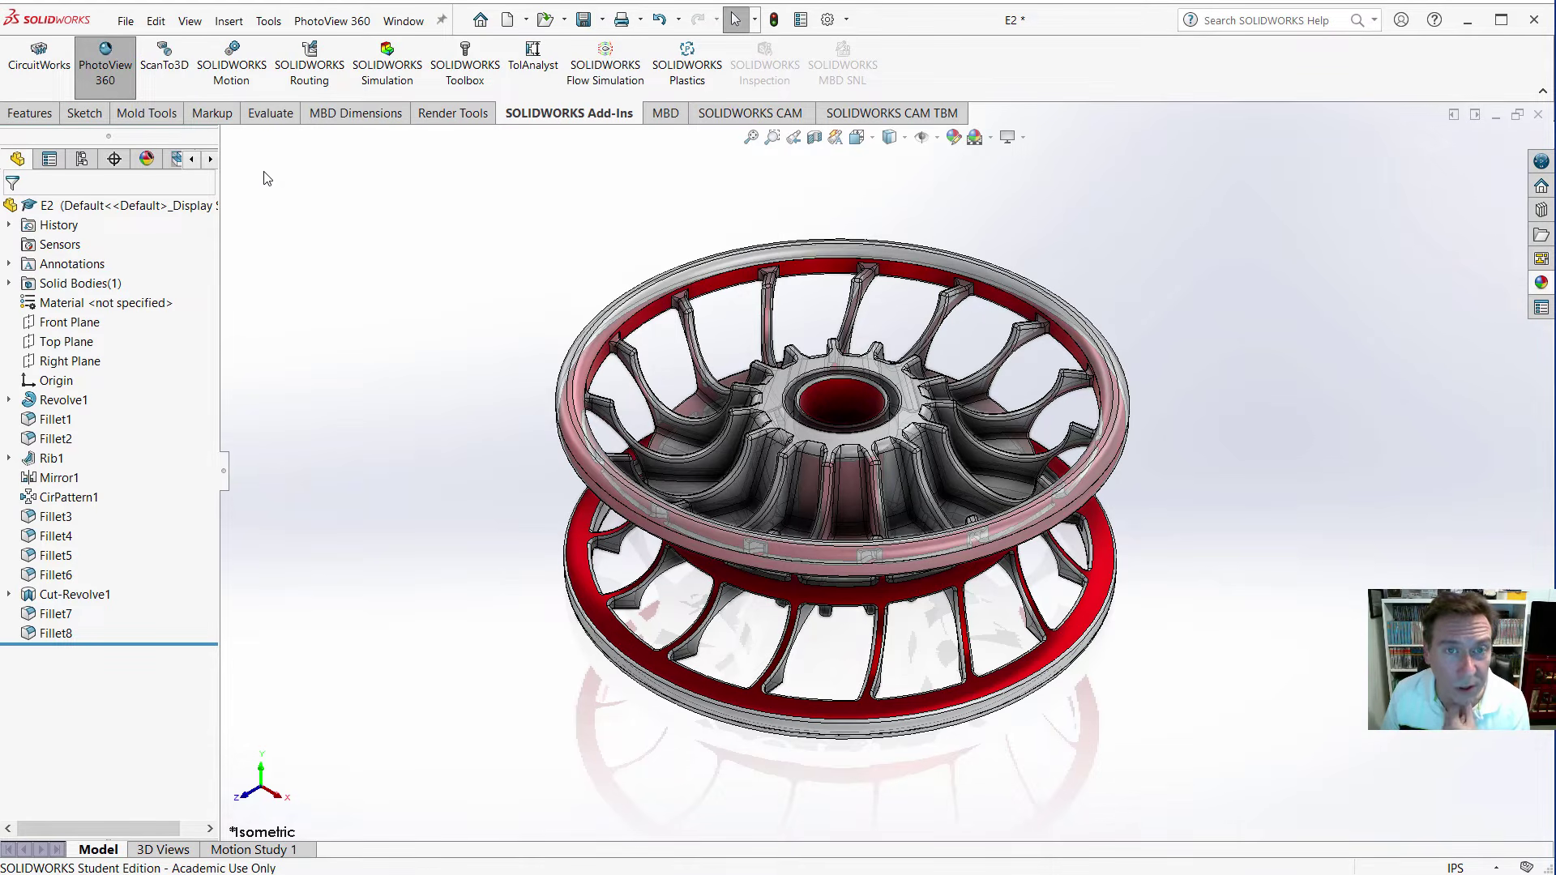
pyautogui.click(450, 114)
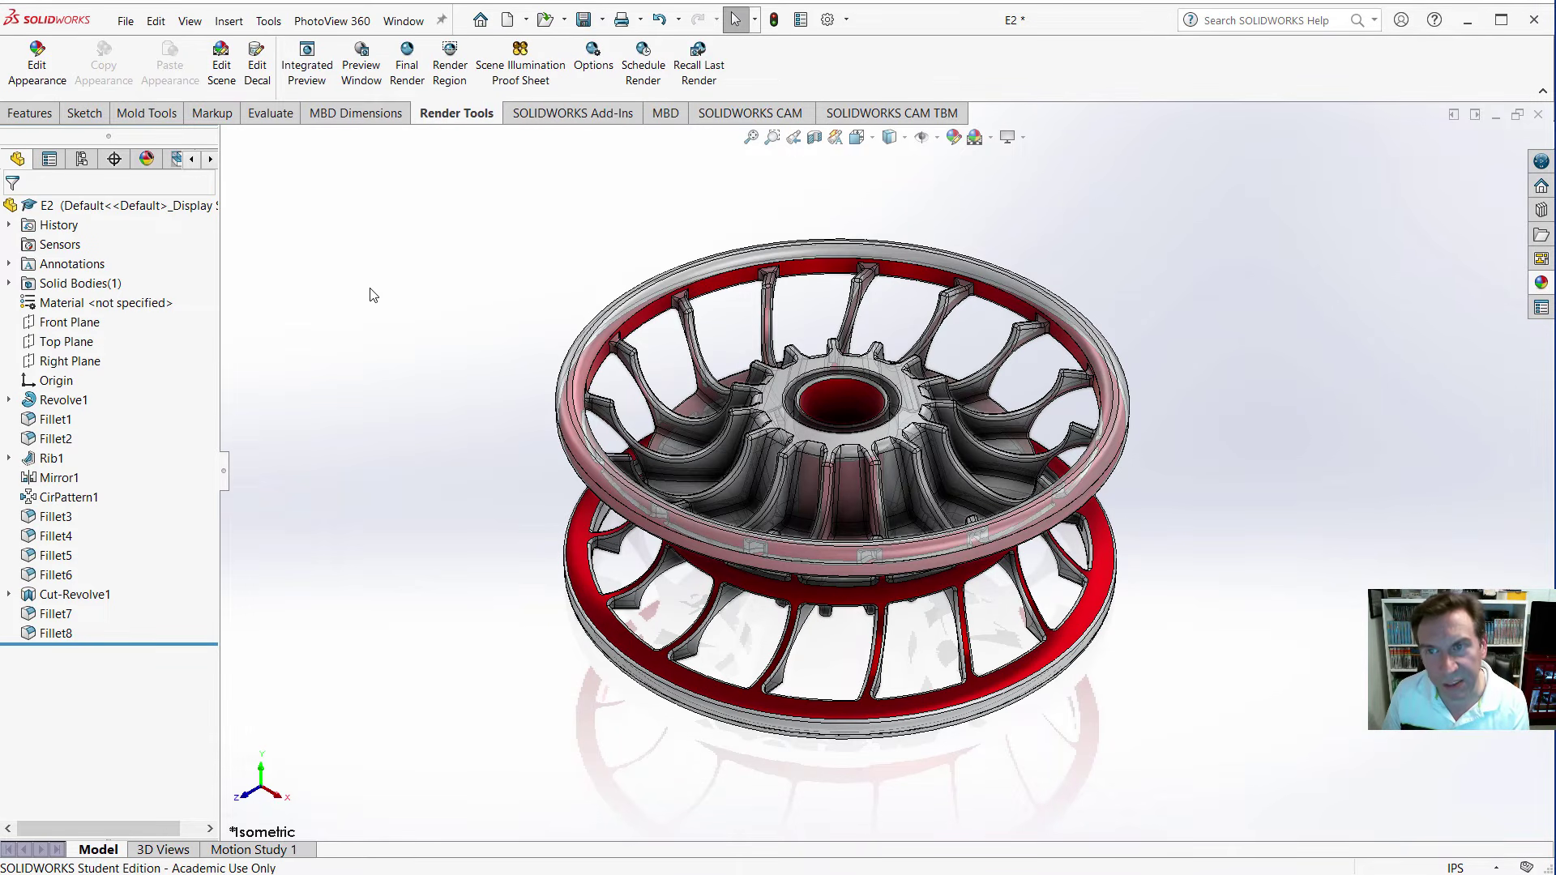
pyautogui.click(306, 71)
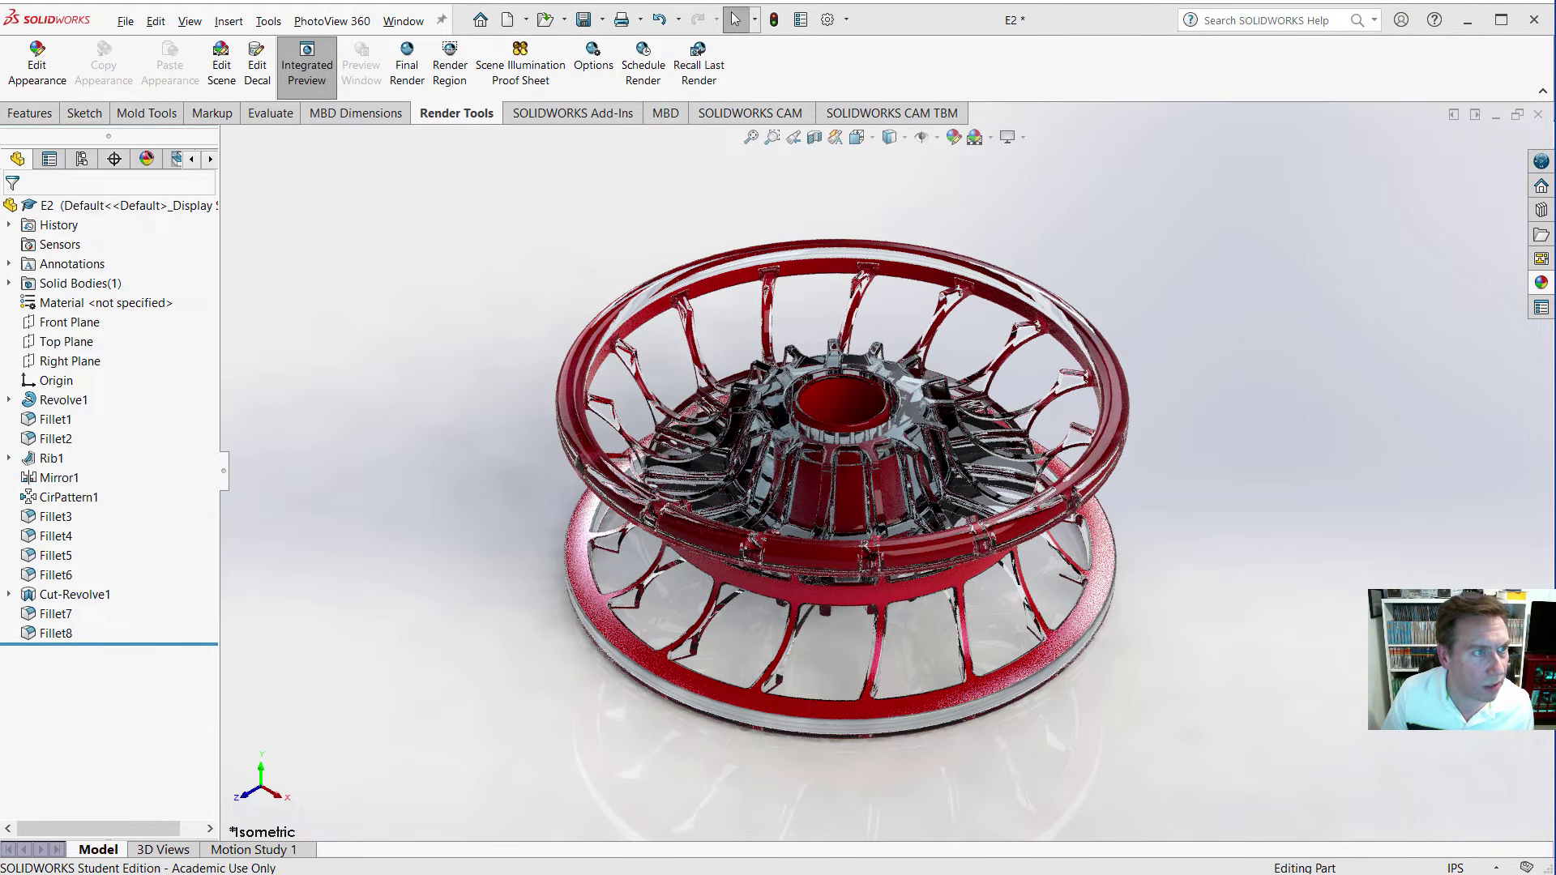
pyautogui.hotkey('ctrl', 'shift', 'Escape')
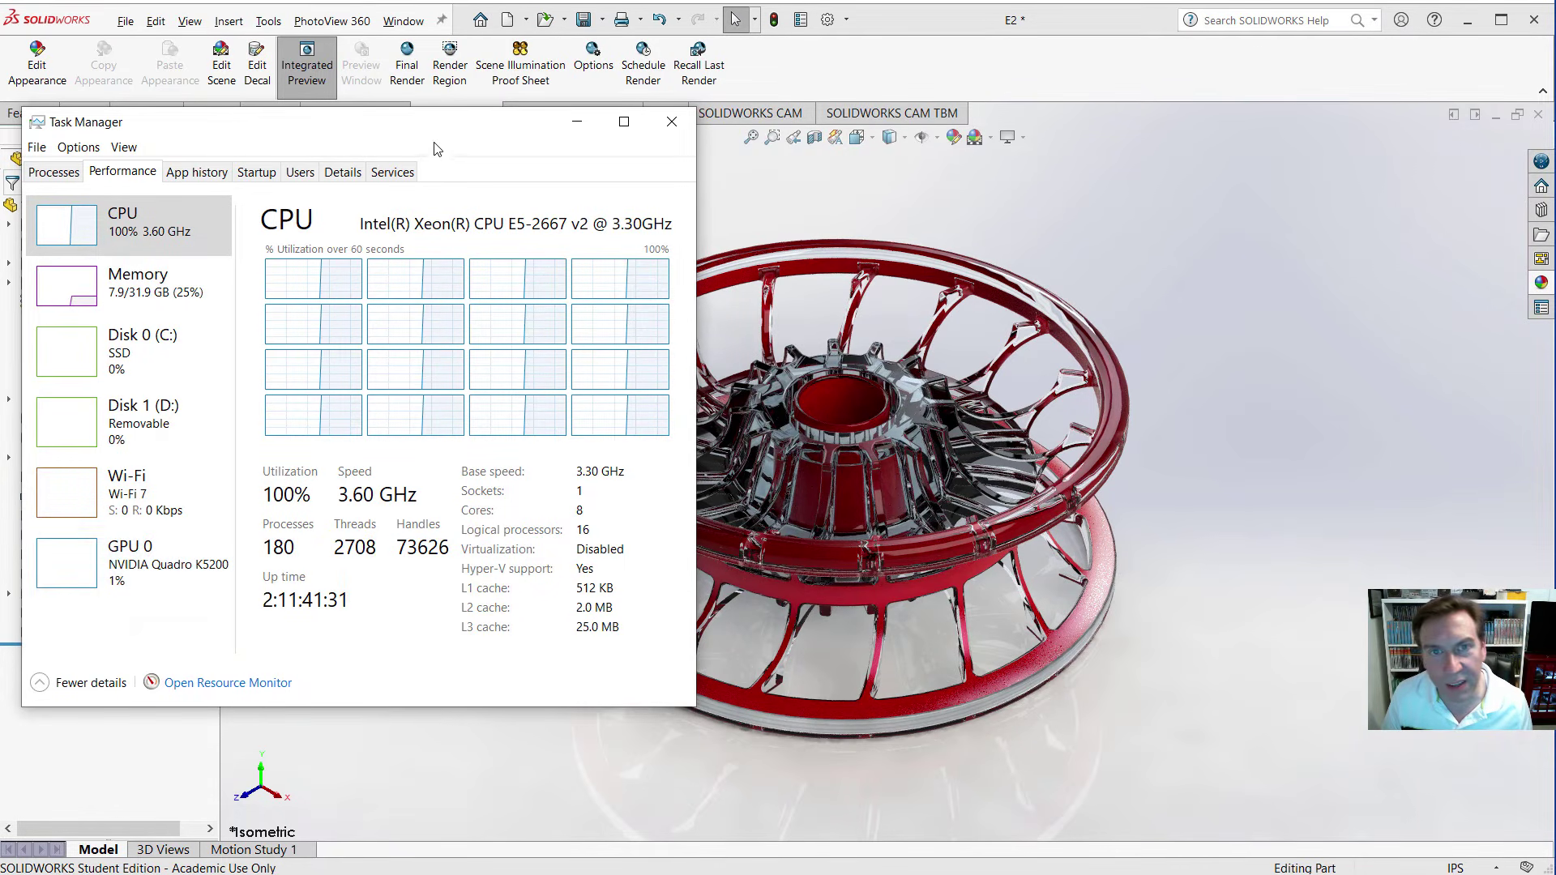
pyautogui.moveTo(426, 121); pyautogui.dragTo(0, 172)
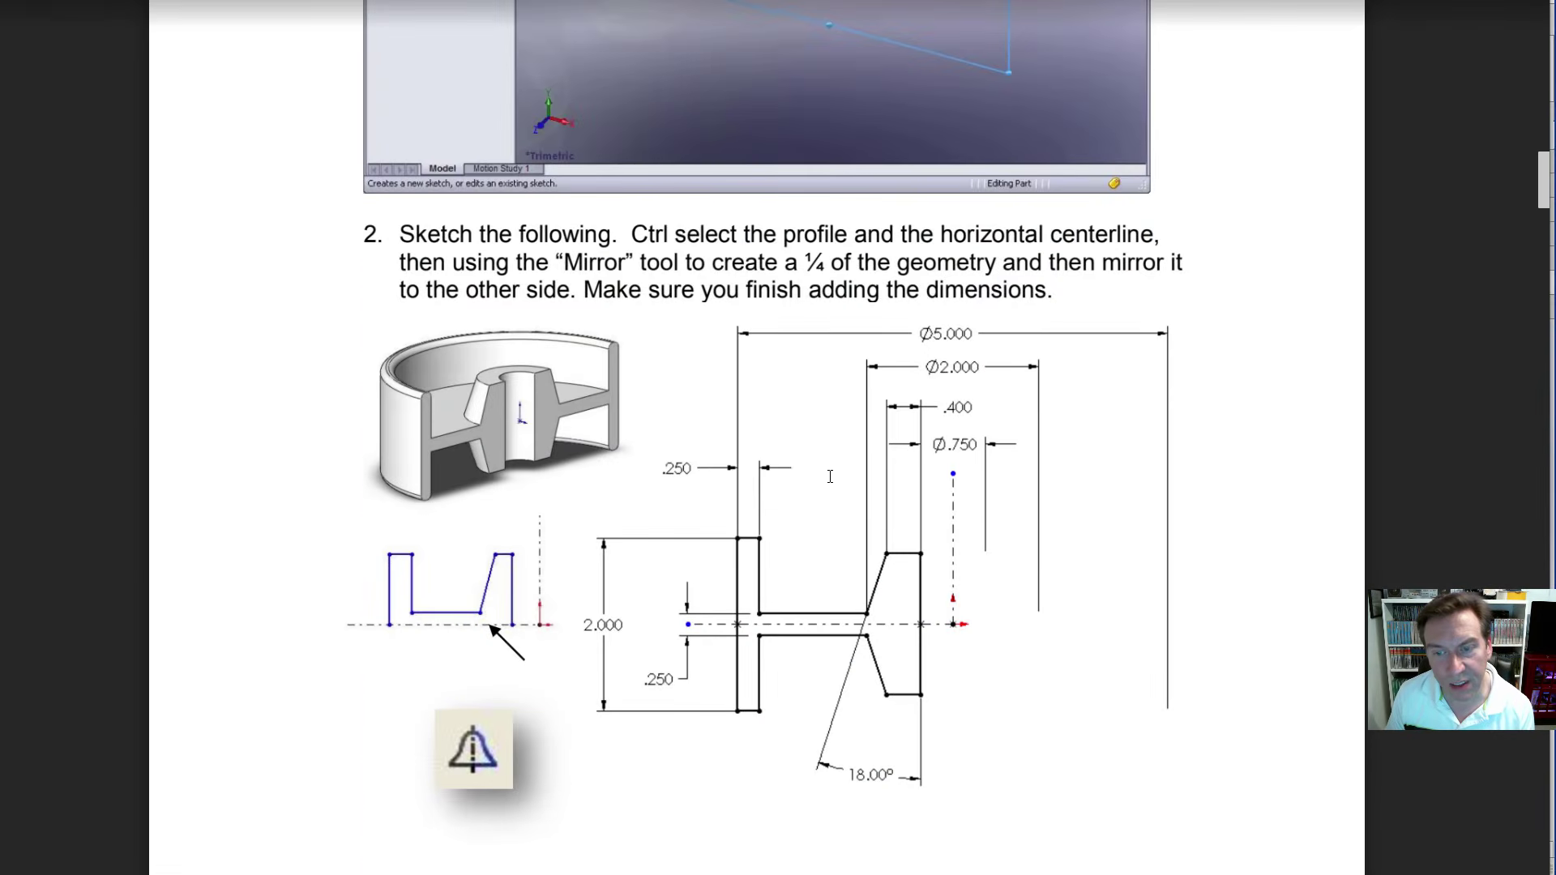
# Switch to the exercise document and examine the dimensioned drawings of the slotted screw, stepped shaft and flanged plate.
pyautogui.scroll(-10, 757, 438)
pyautogui.scroll(-20, 811, 472)
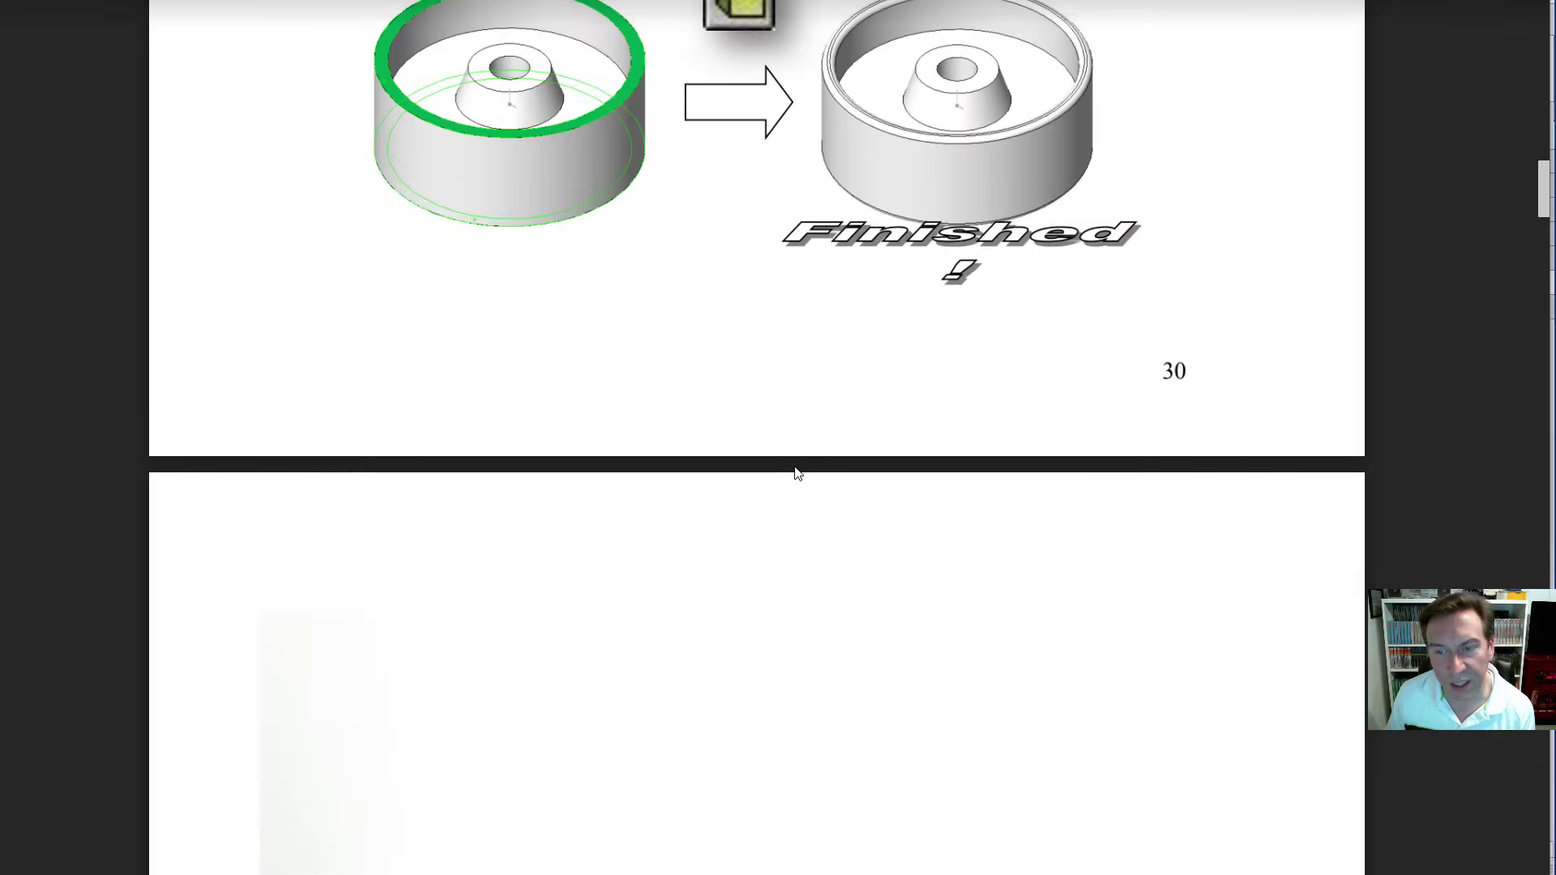
pyautogui.scroll(-5, 779, 477)
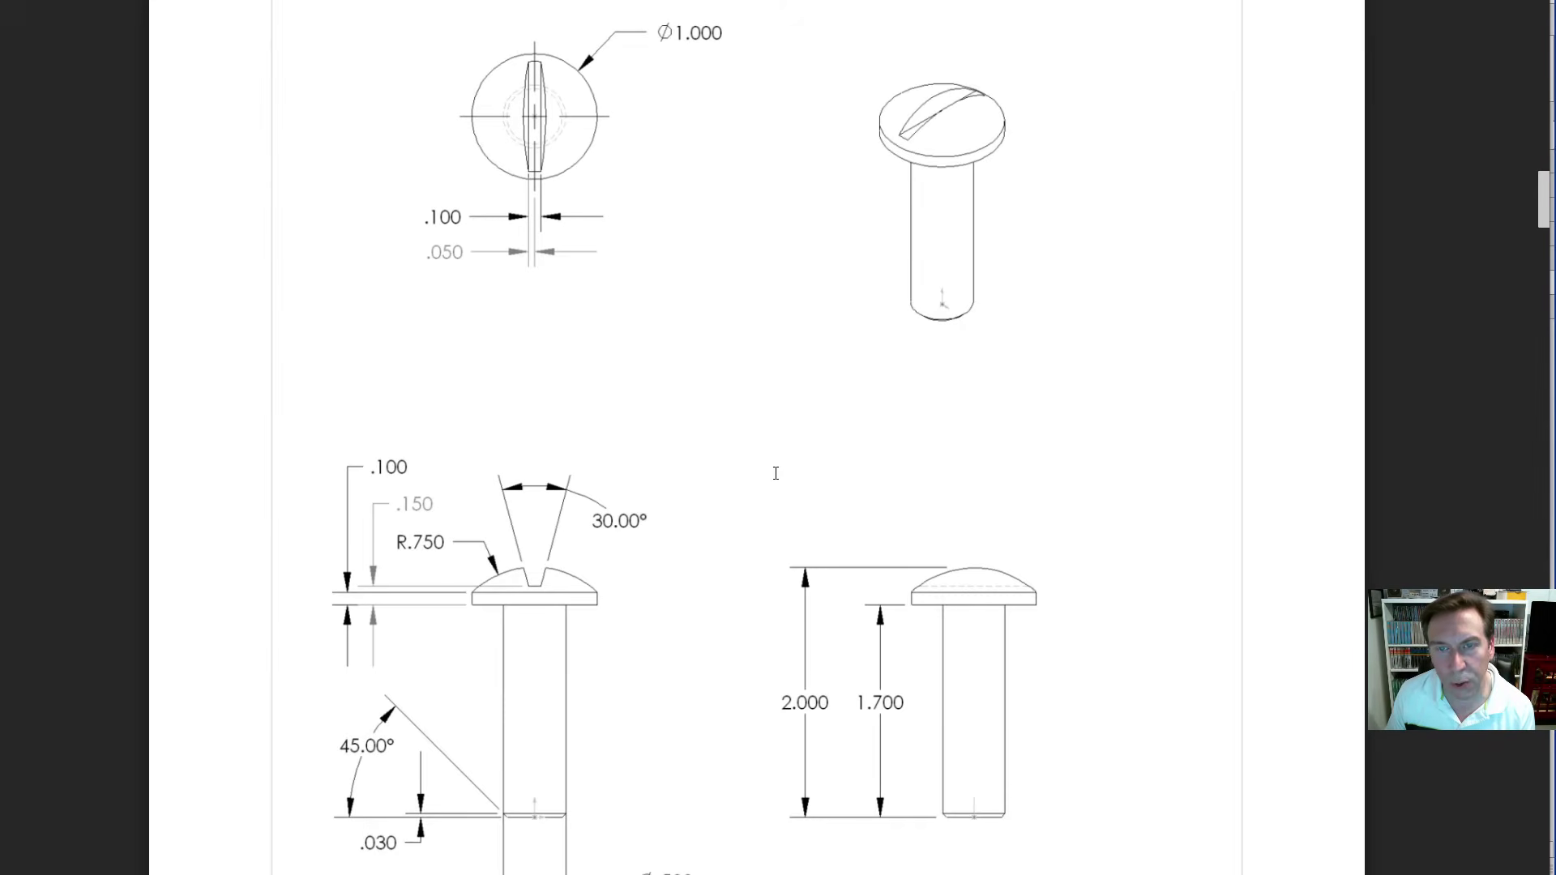
pyautogui.scroll(2, 769, 464)
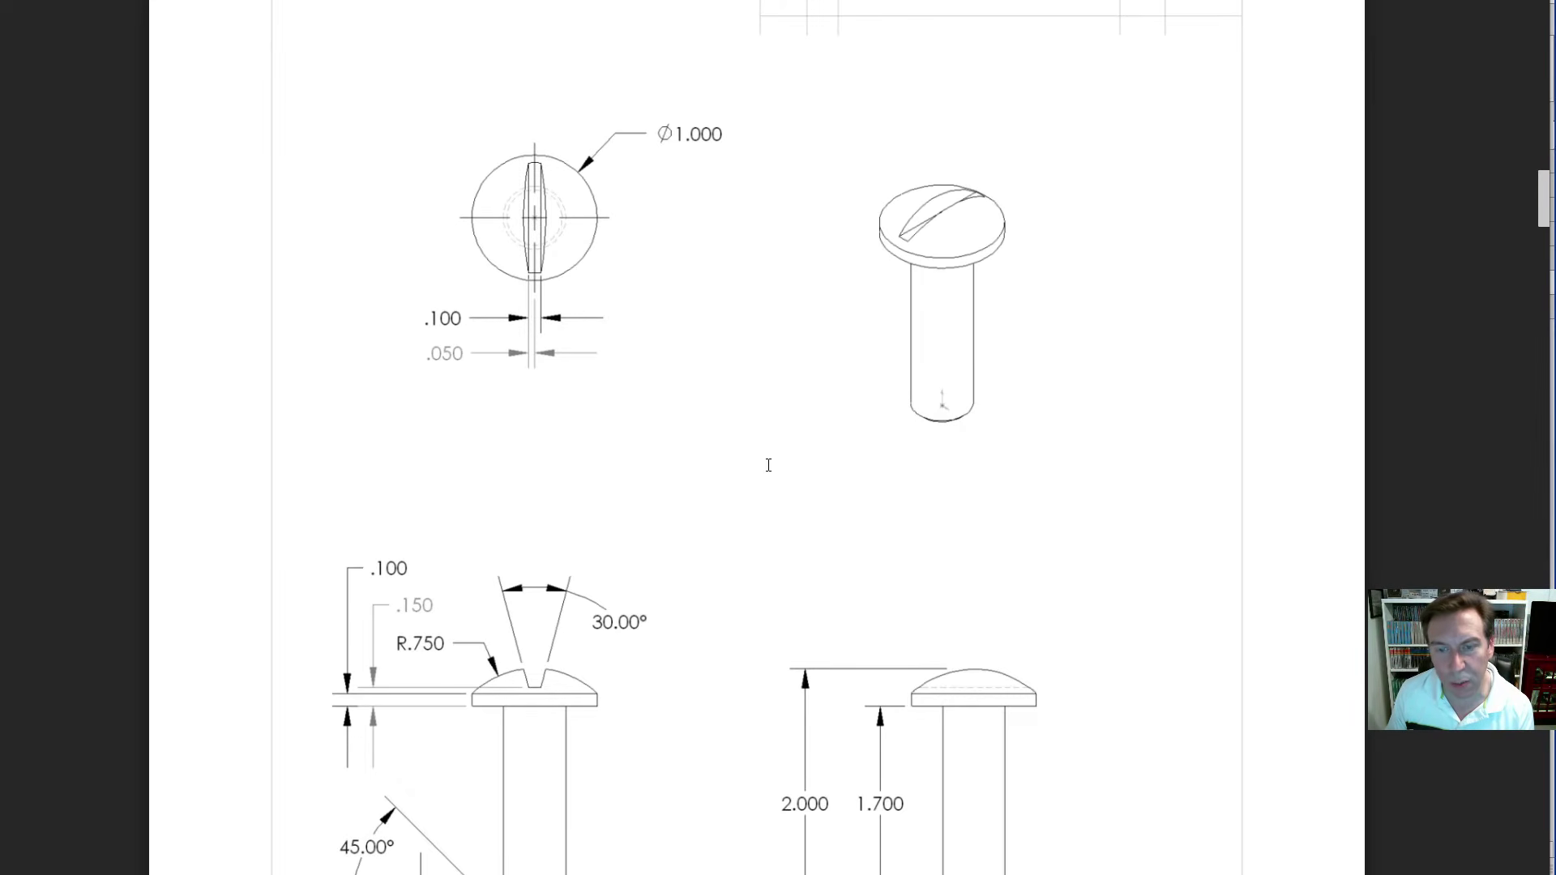
pyautogui.scroll(-15, 768, 462)
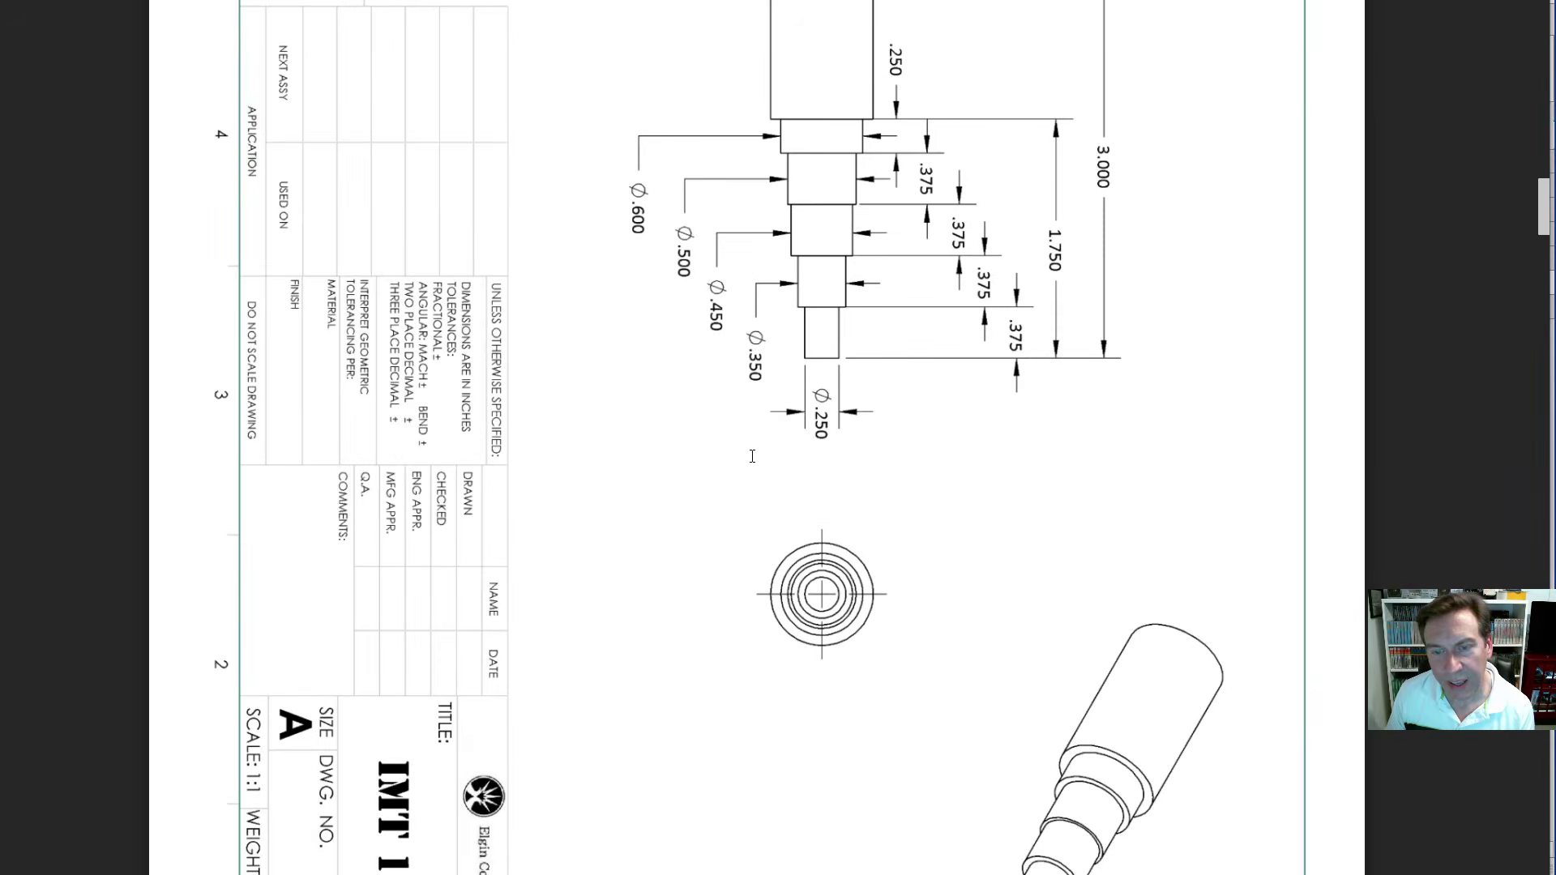
pyautogui.scroll(-3, 714, 570)
pyautogui.scroll(5, 754, 565)
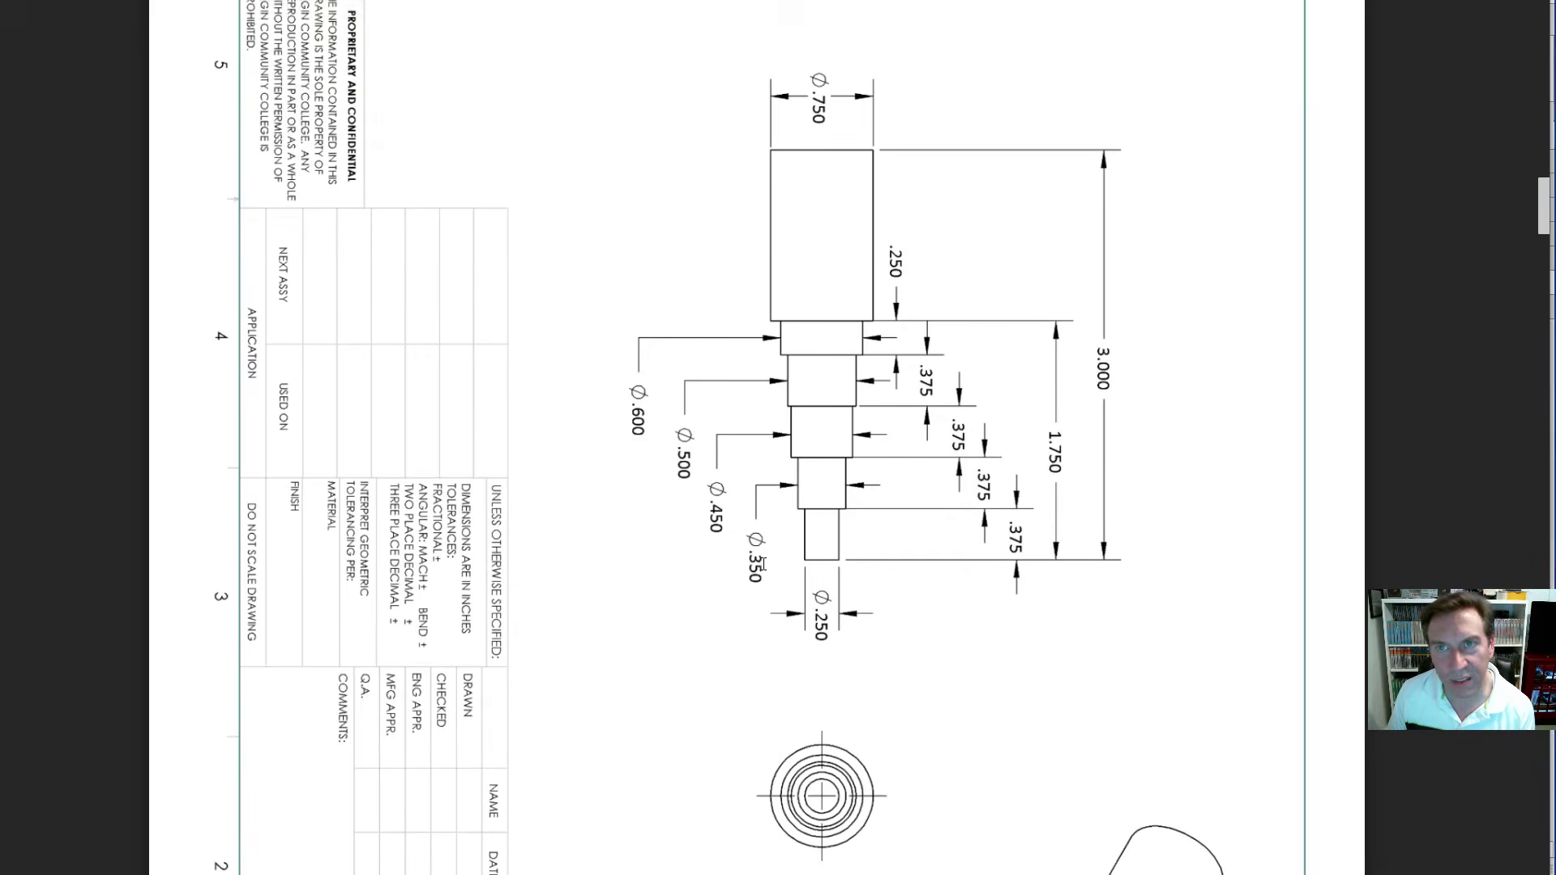
pyautogui.scroll(-2, 763, 565)
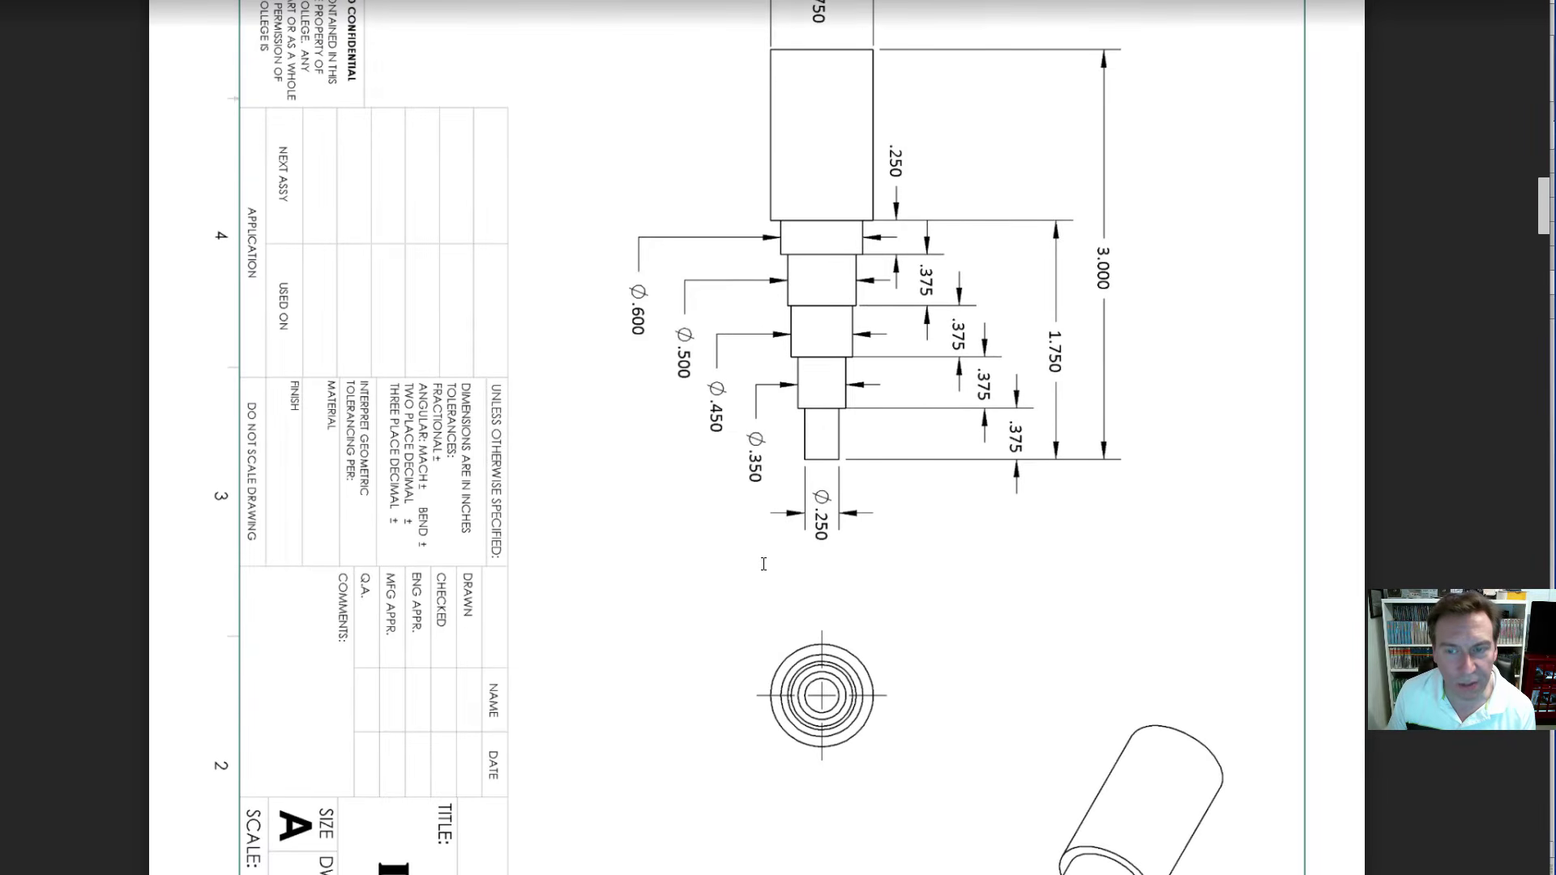
pyautogui.scroll(-2, 761, 564)
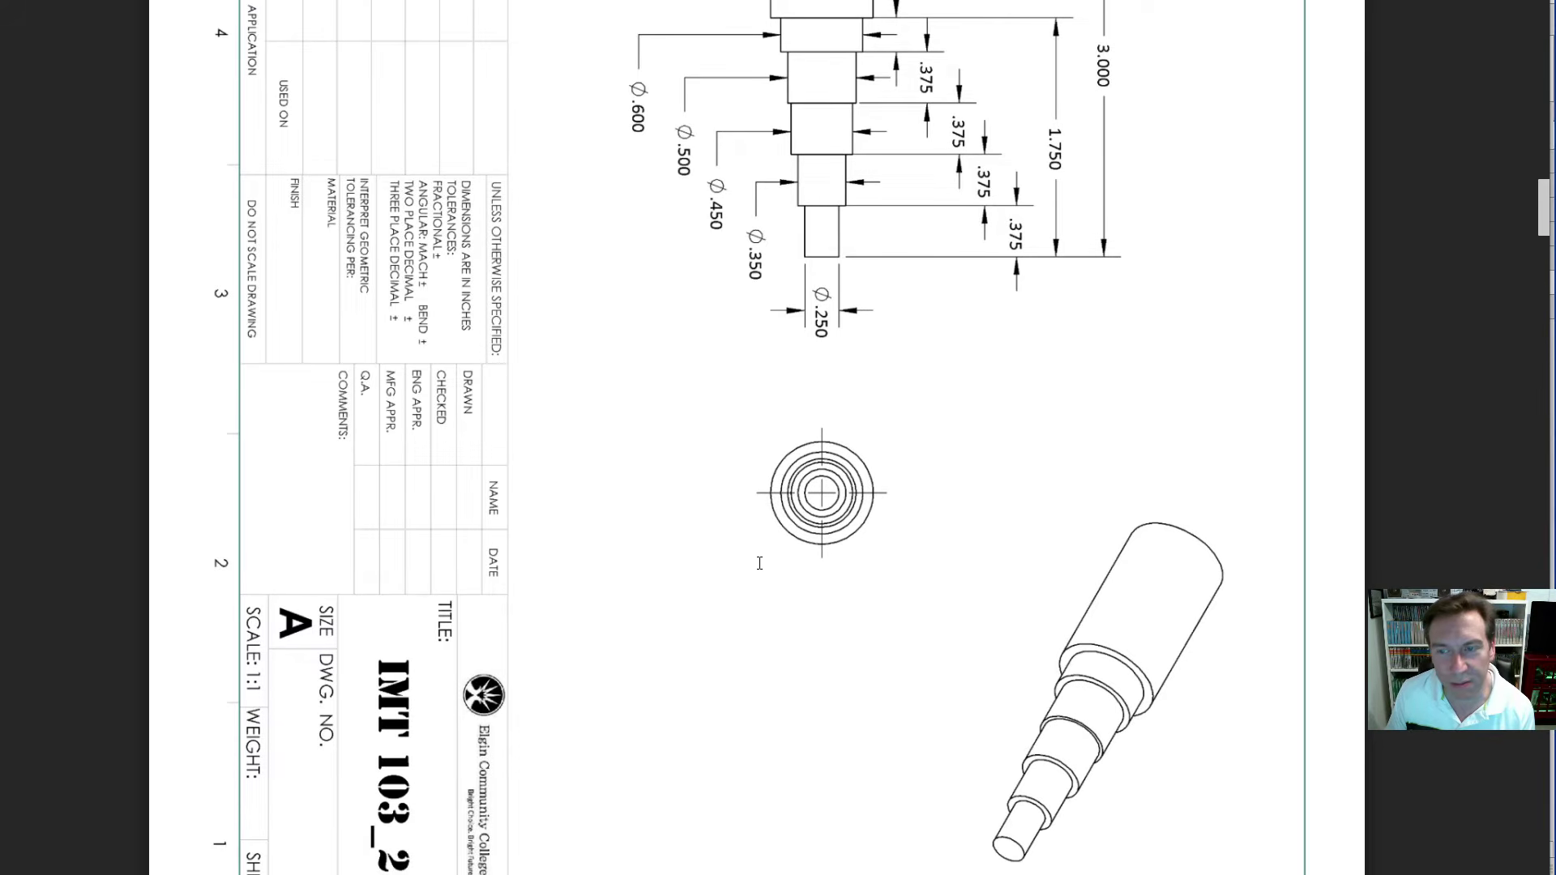
pyautogui.scroll(-15, 760, 564)
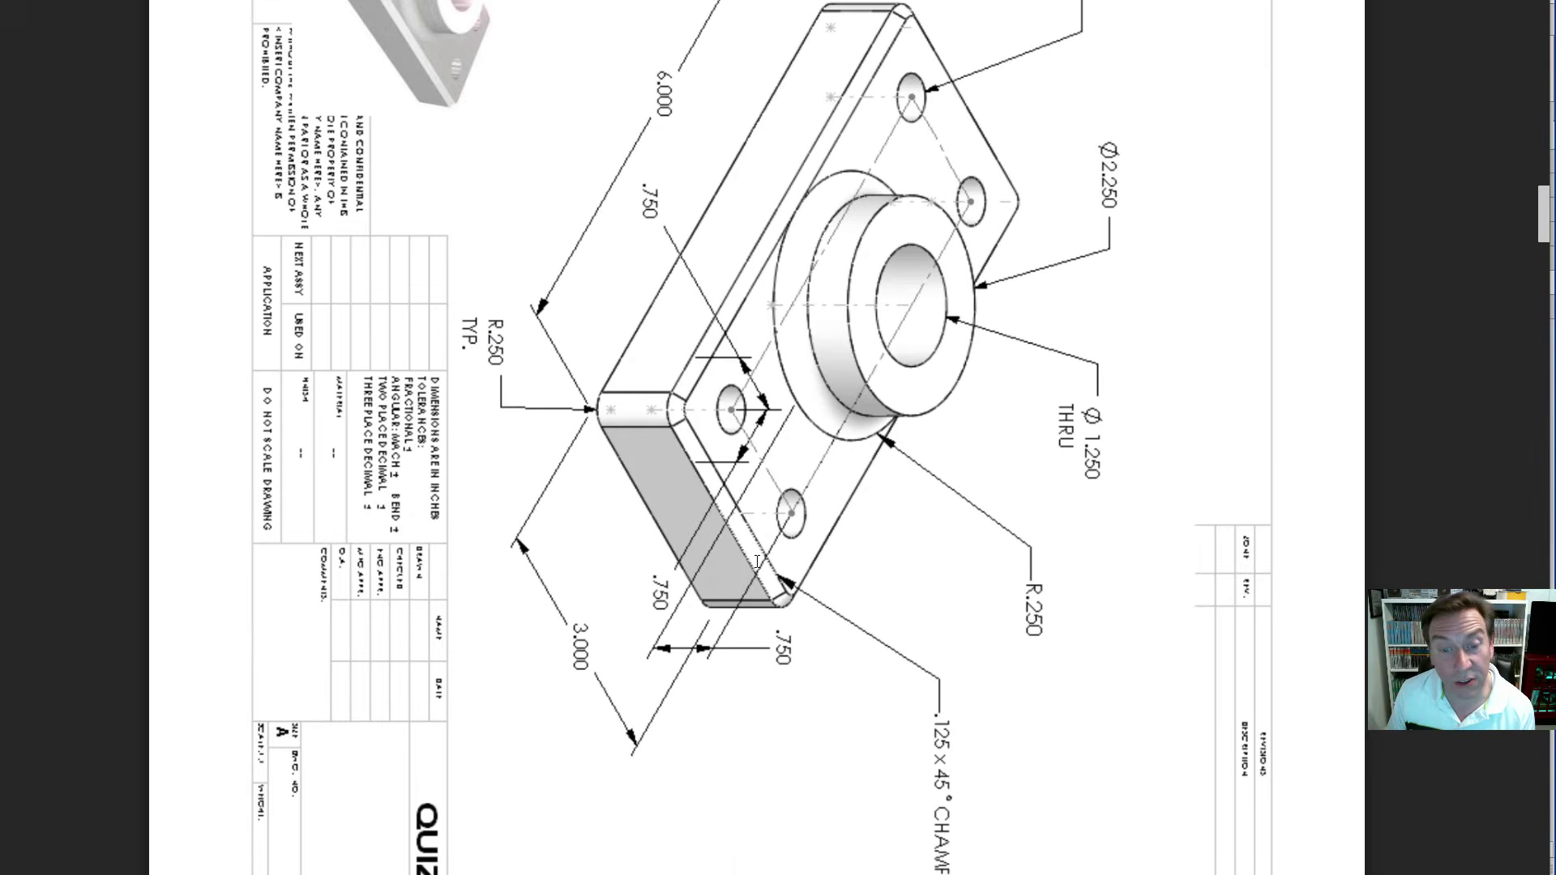
pyautogui.scroll(2, 757, 561)
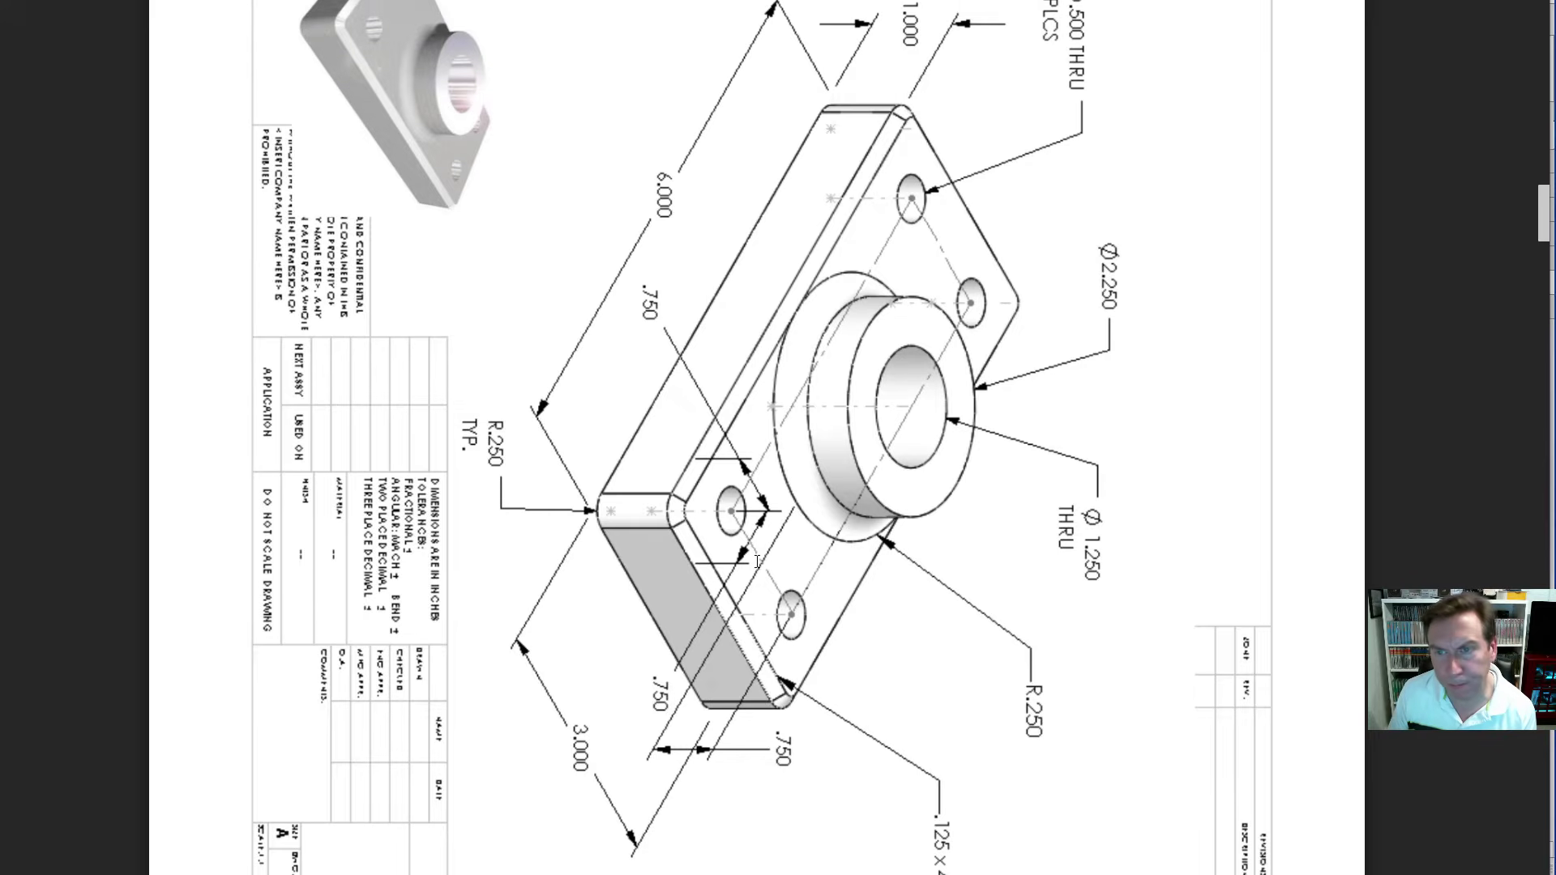
pyautogui.scroll(15, 757, 562)
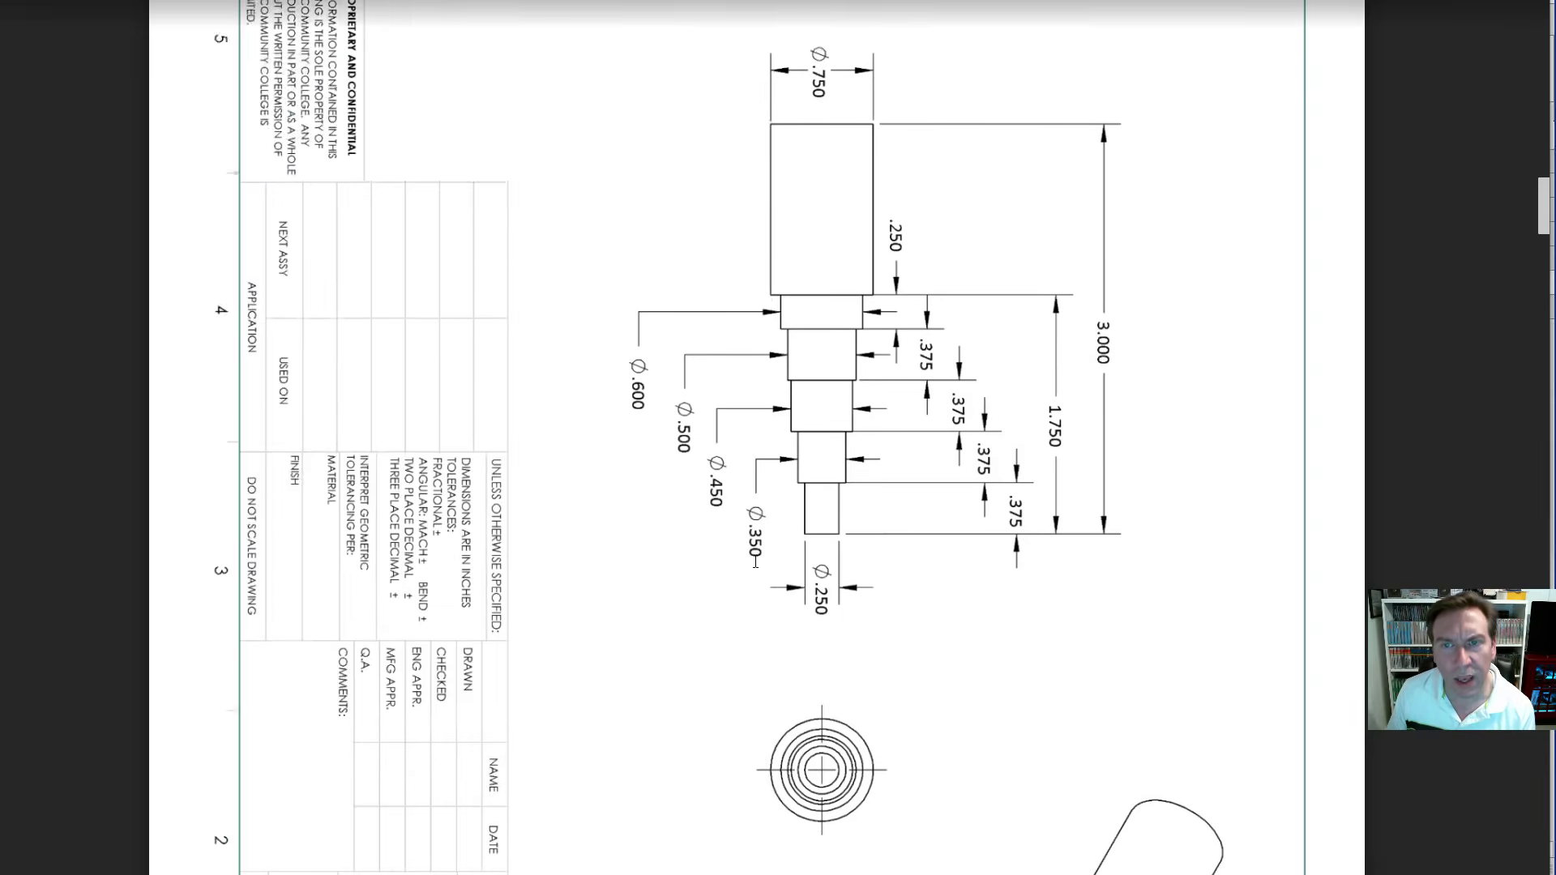
pyautogui.scroll(6, 756, 561)
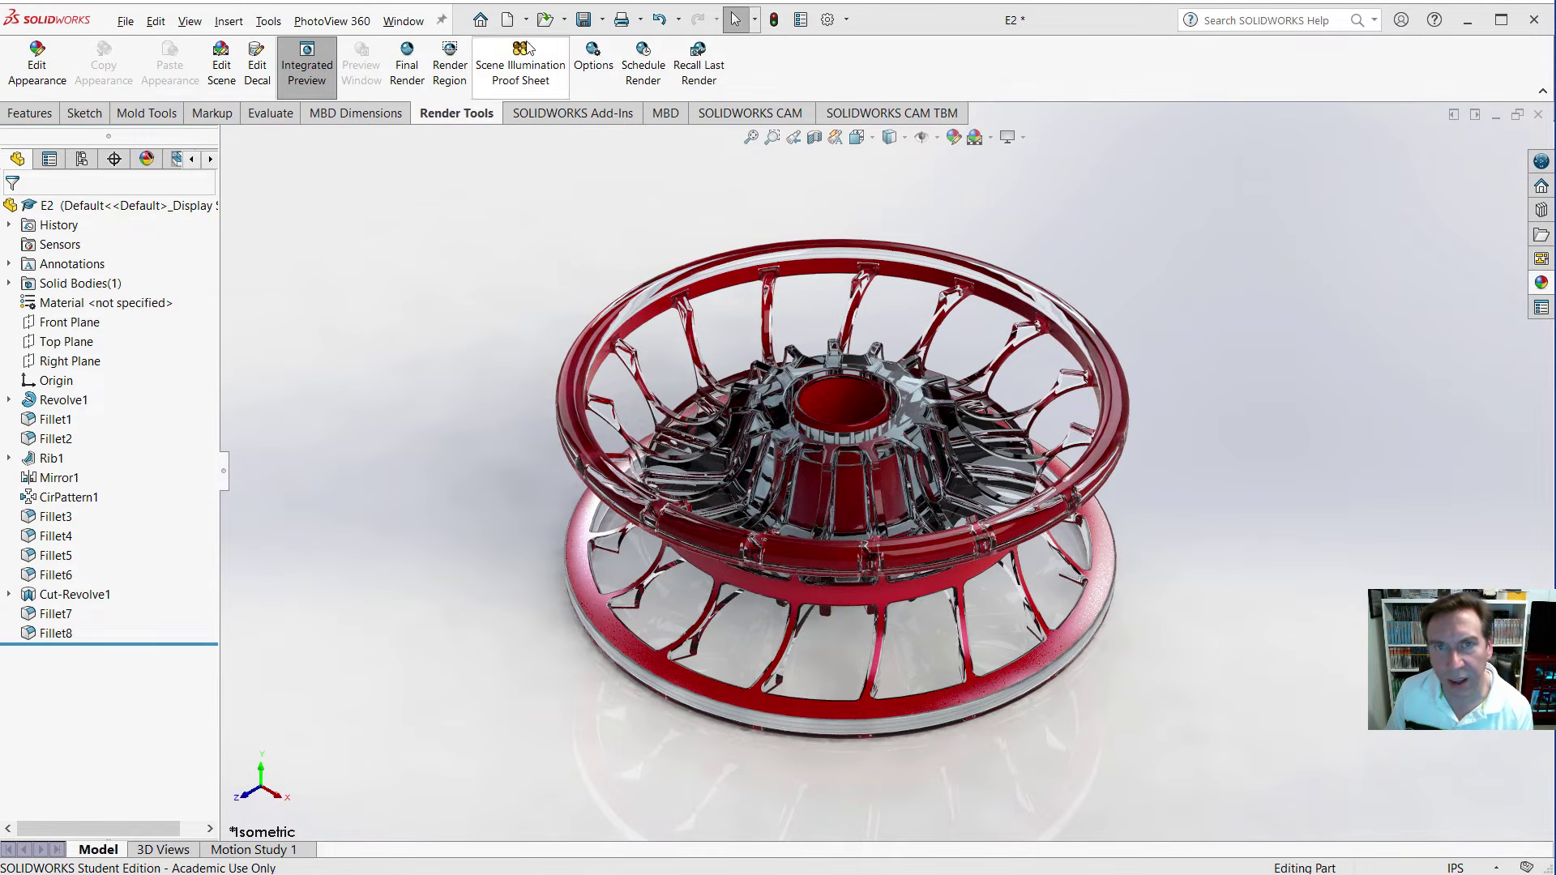
# Turn off the integrated render preview and save the wheel part.
pyautogui.click(304, 57)
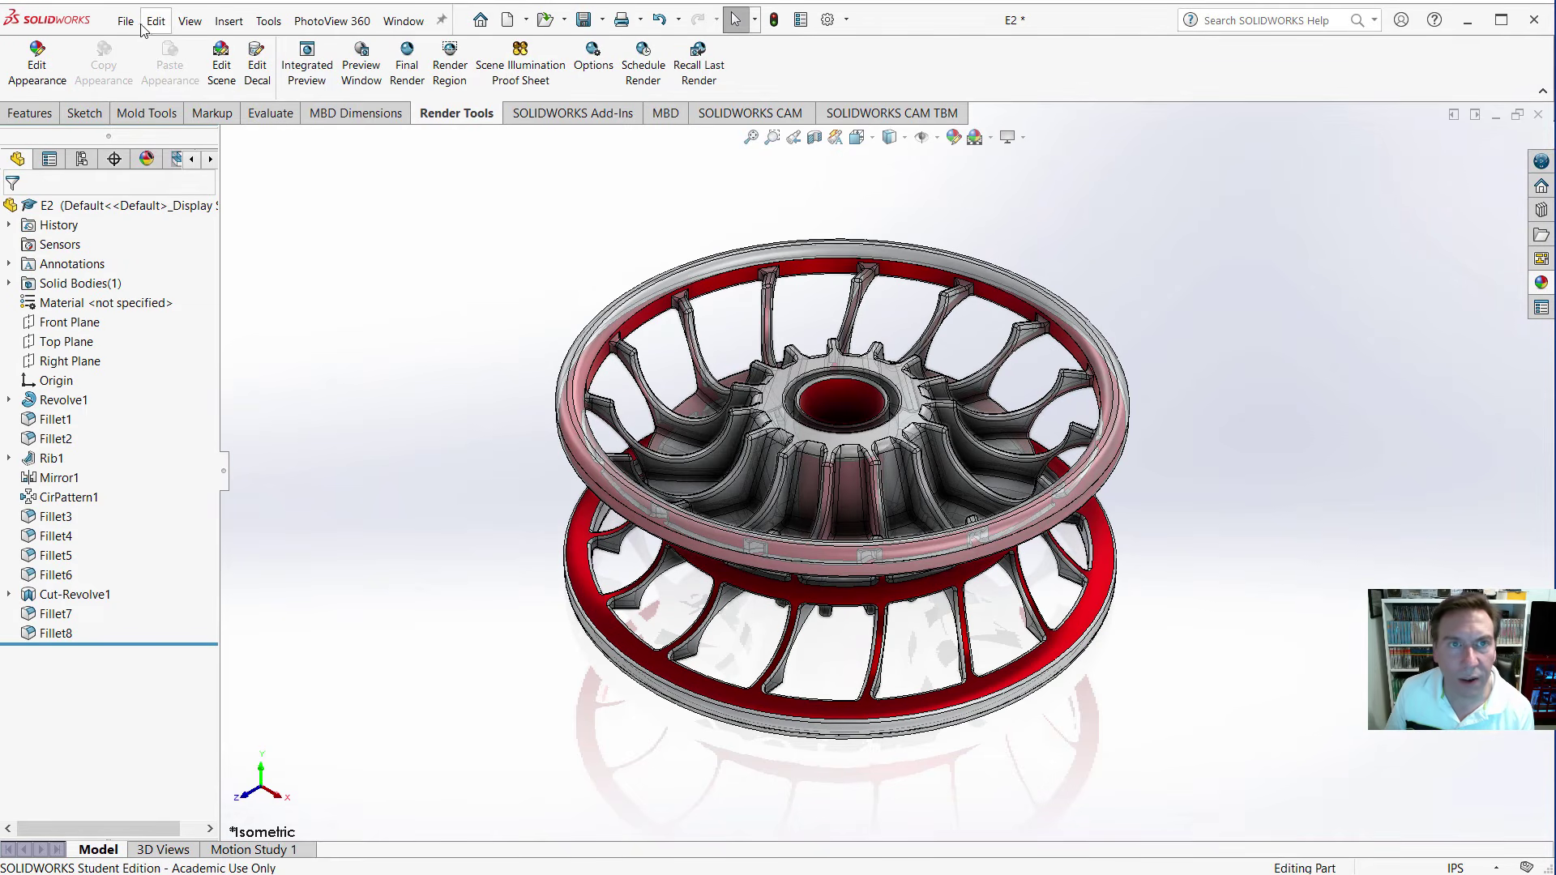
pyautogui.click(585, 20)
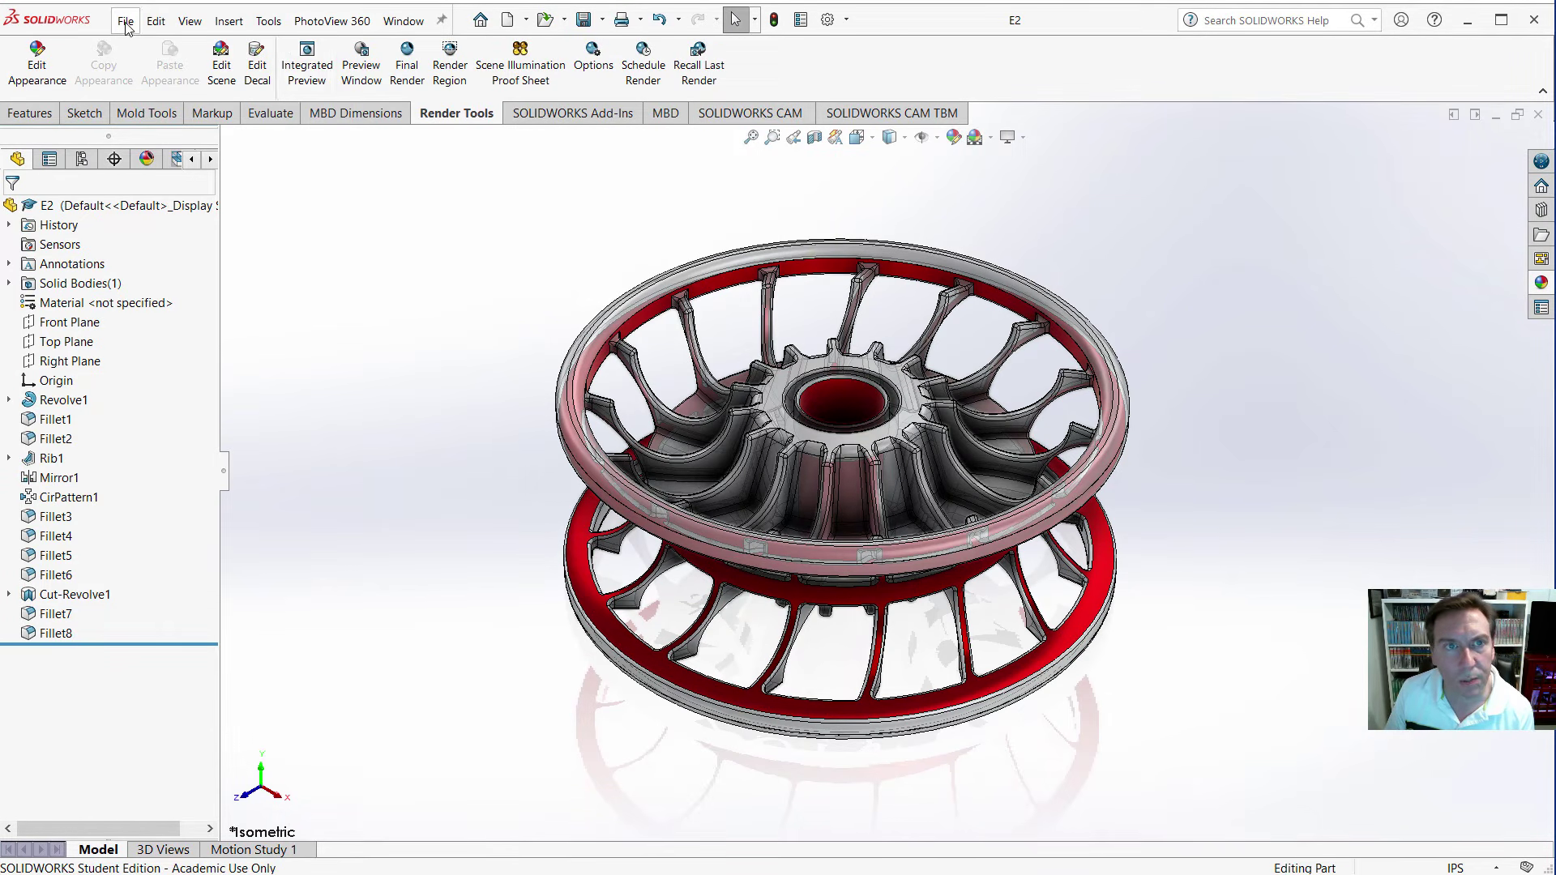
# Create a new part from the A_ANSI_Inch template and start a sketch on the Front Plane.
pyautogui.click(507, 20)
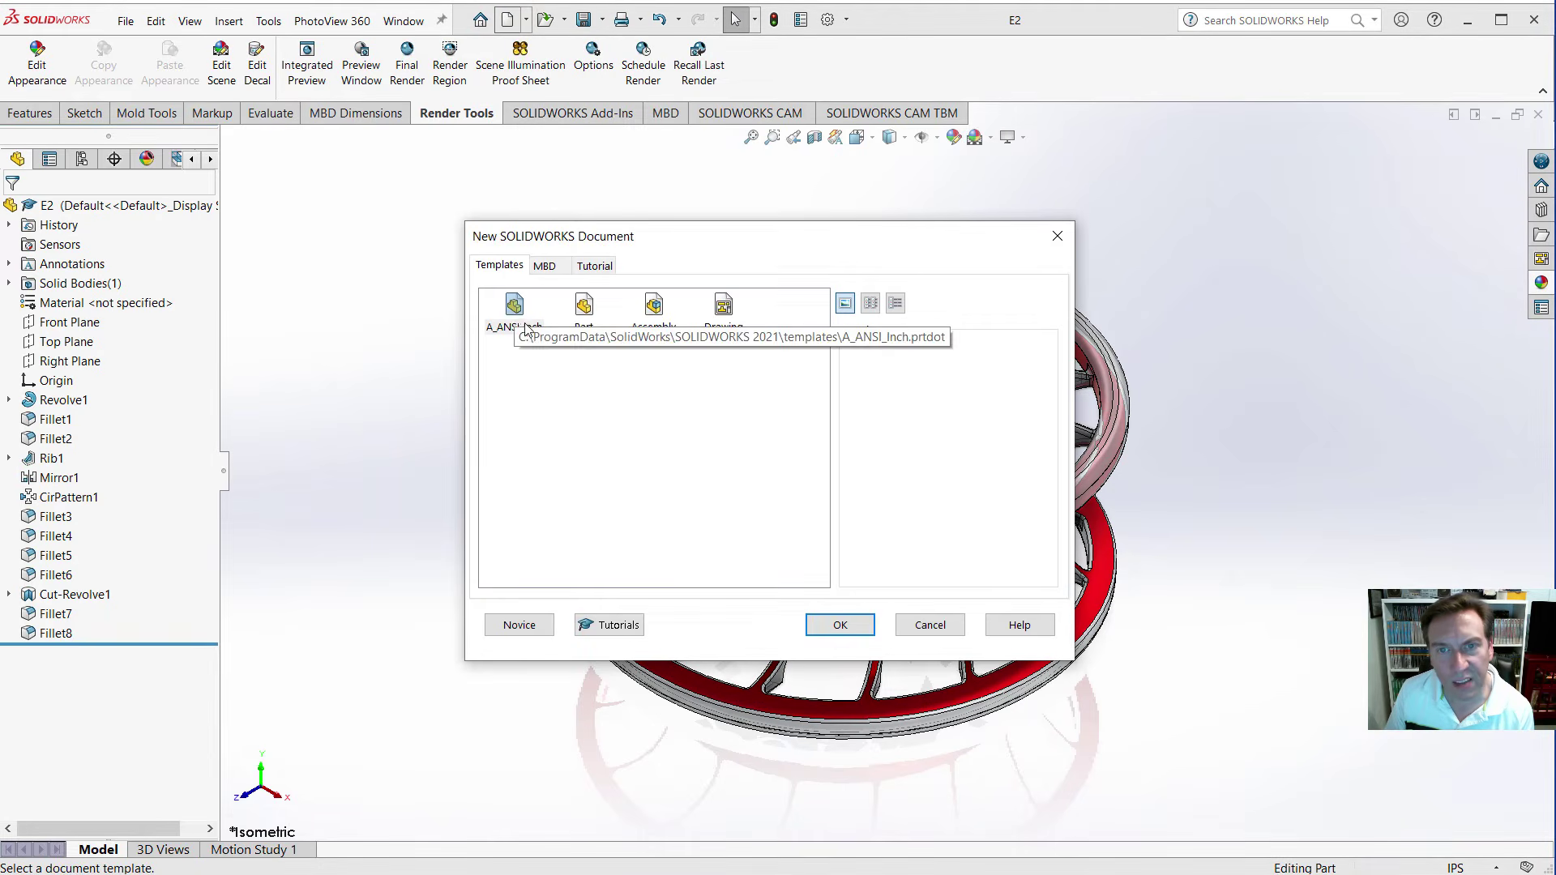
pyautogui.click(830, 625)
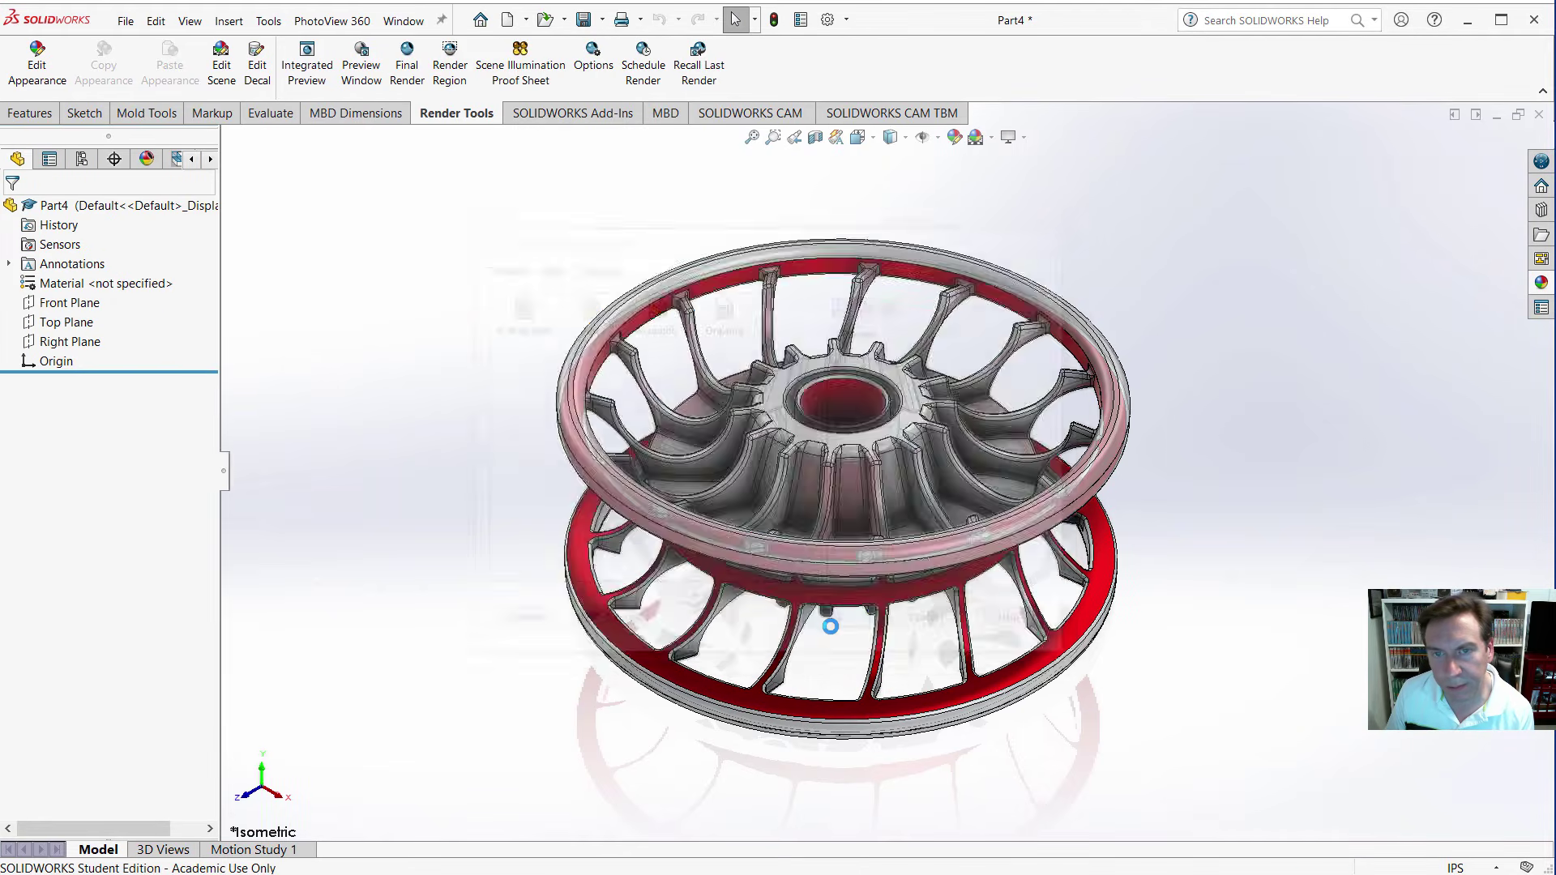
pyautogui.click(78, 305)
pyautogui.click(89, 278)
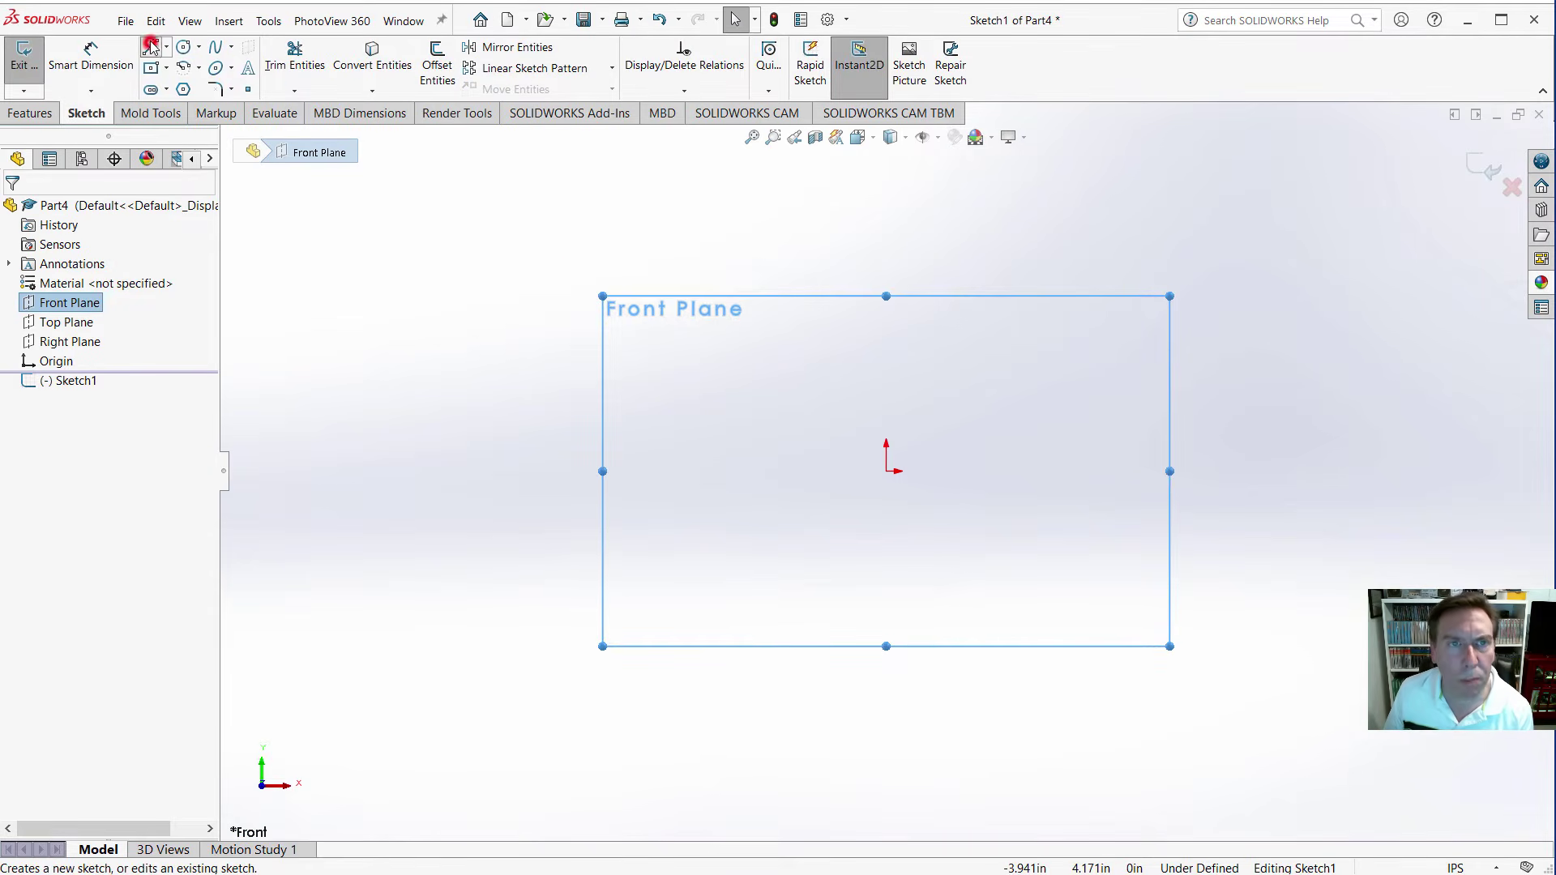
# Sketch a closed six-line half profile from the origin, about 1.81 in tall and 0.64 in wide across its top, with a thin flange extending left.
pyautogui.click(151, 47)
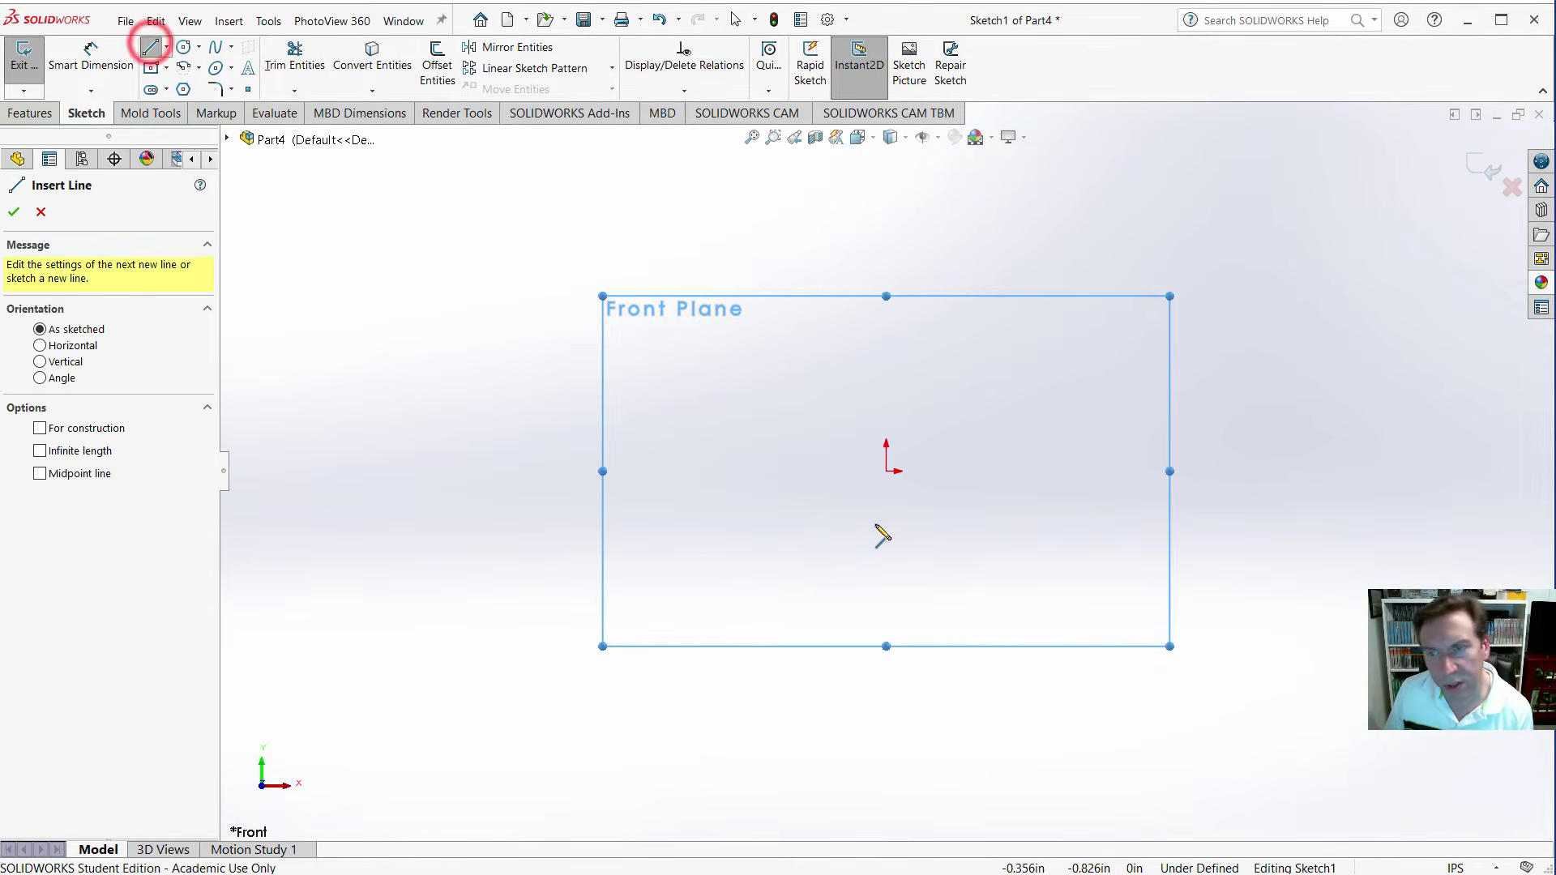
pyautogui.click(887, 471)
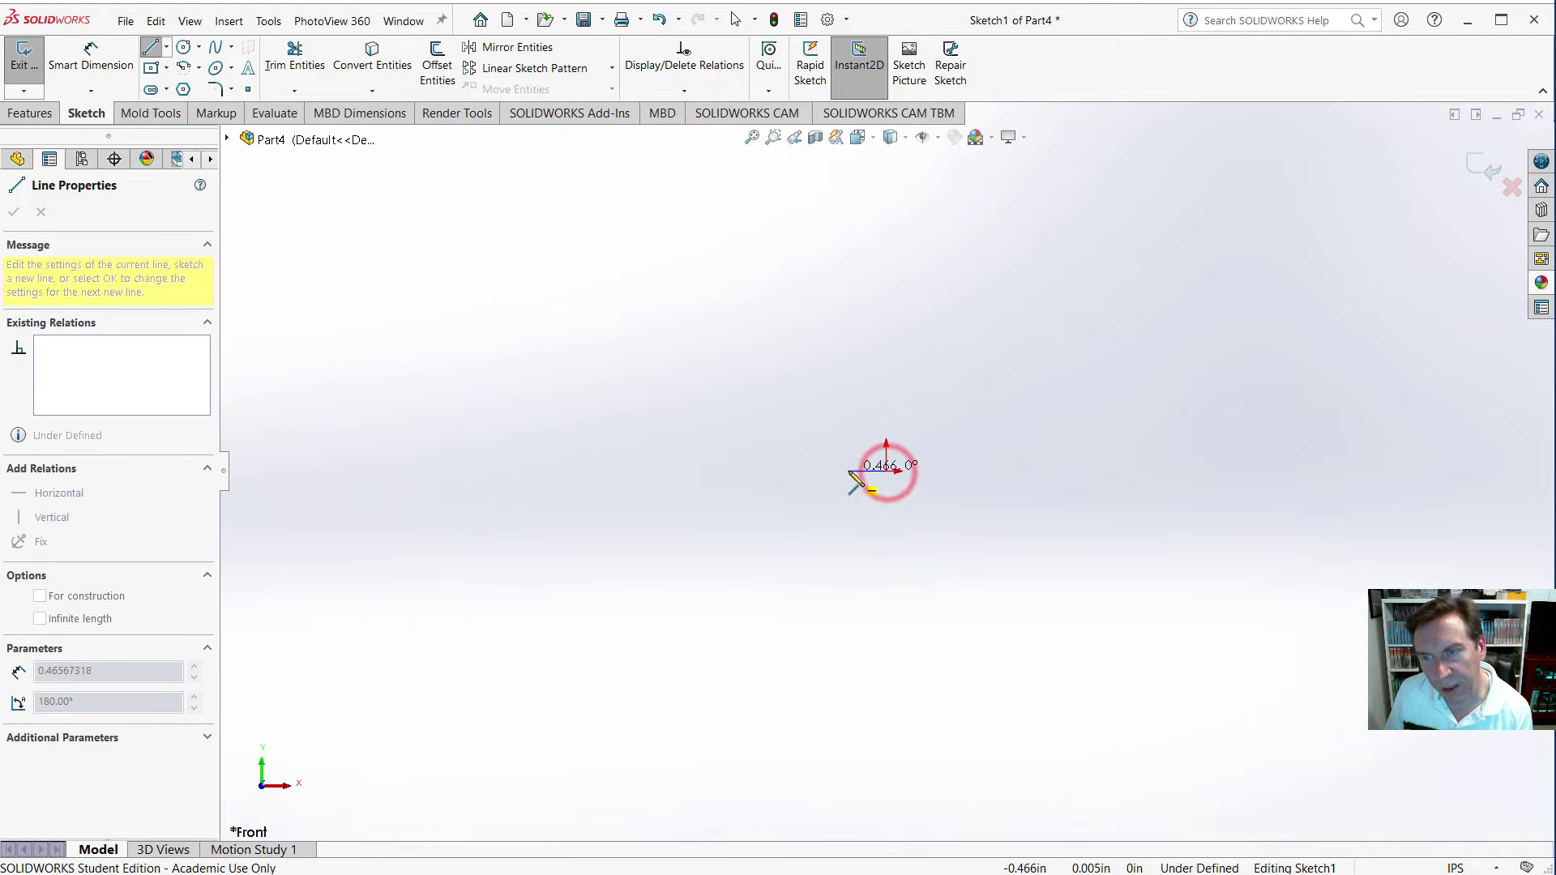
pyautogui.click(863, 471)
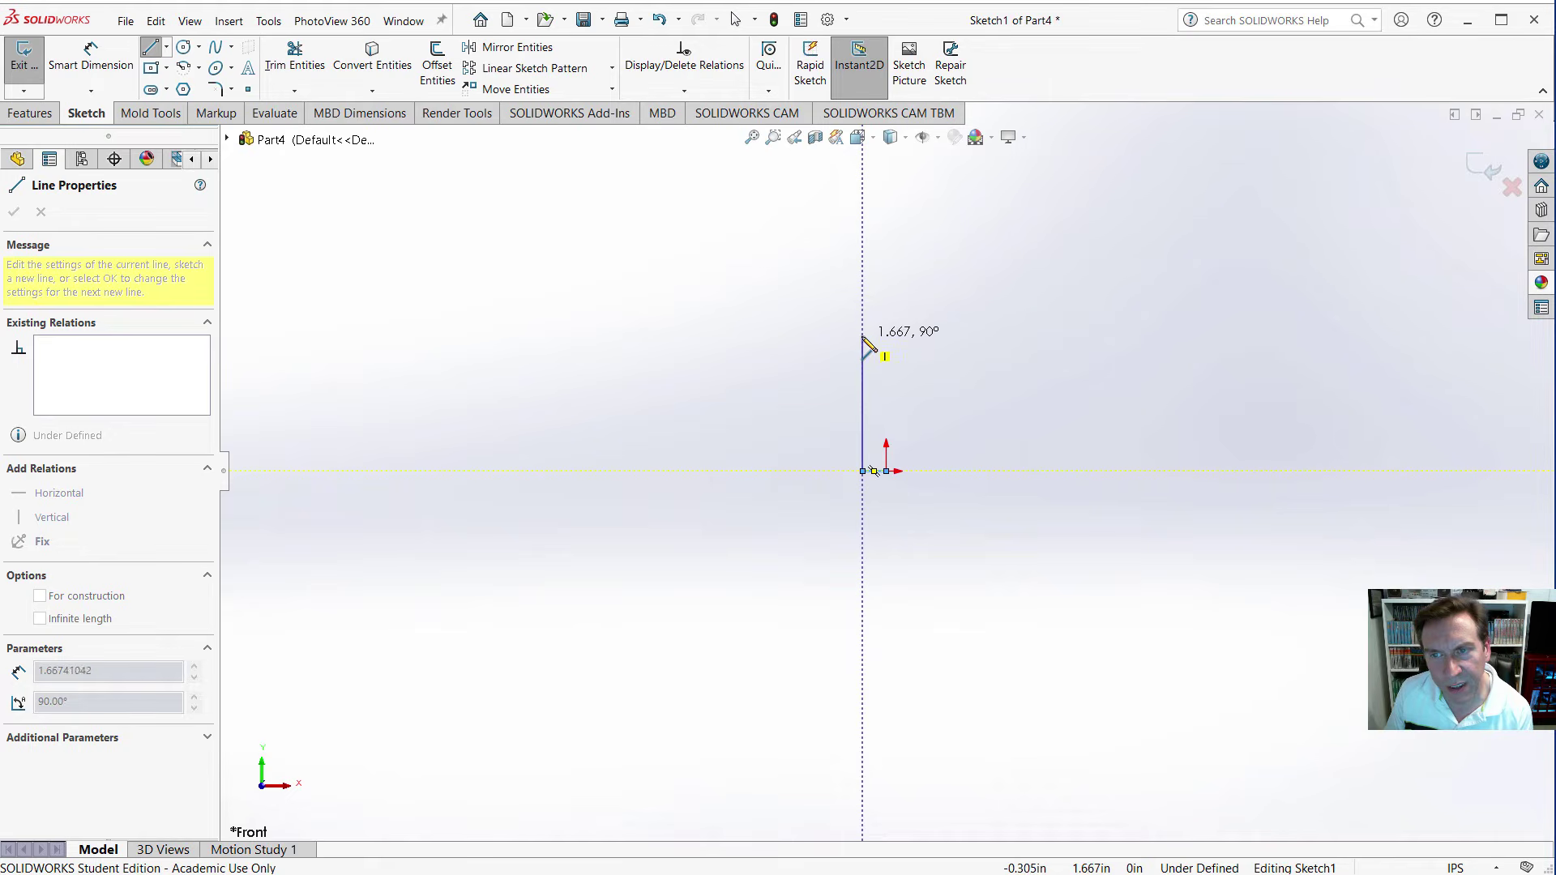
pyautogui.click(863, 334)
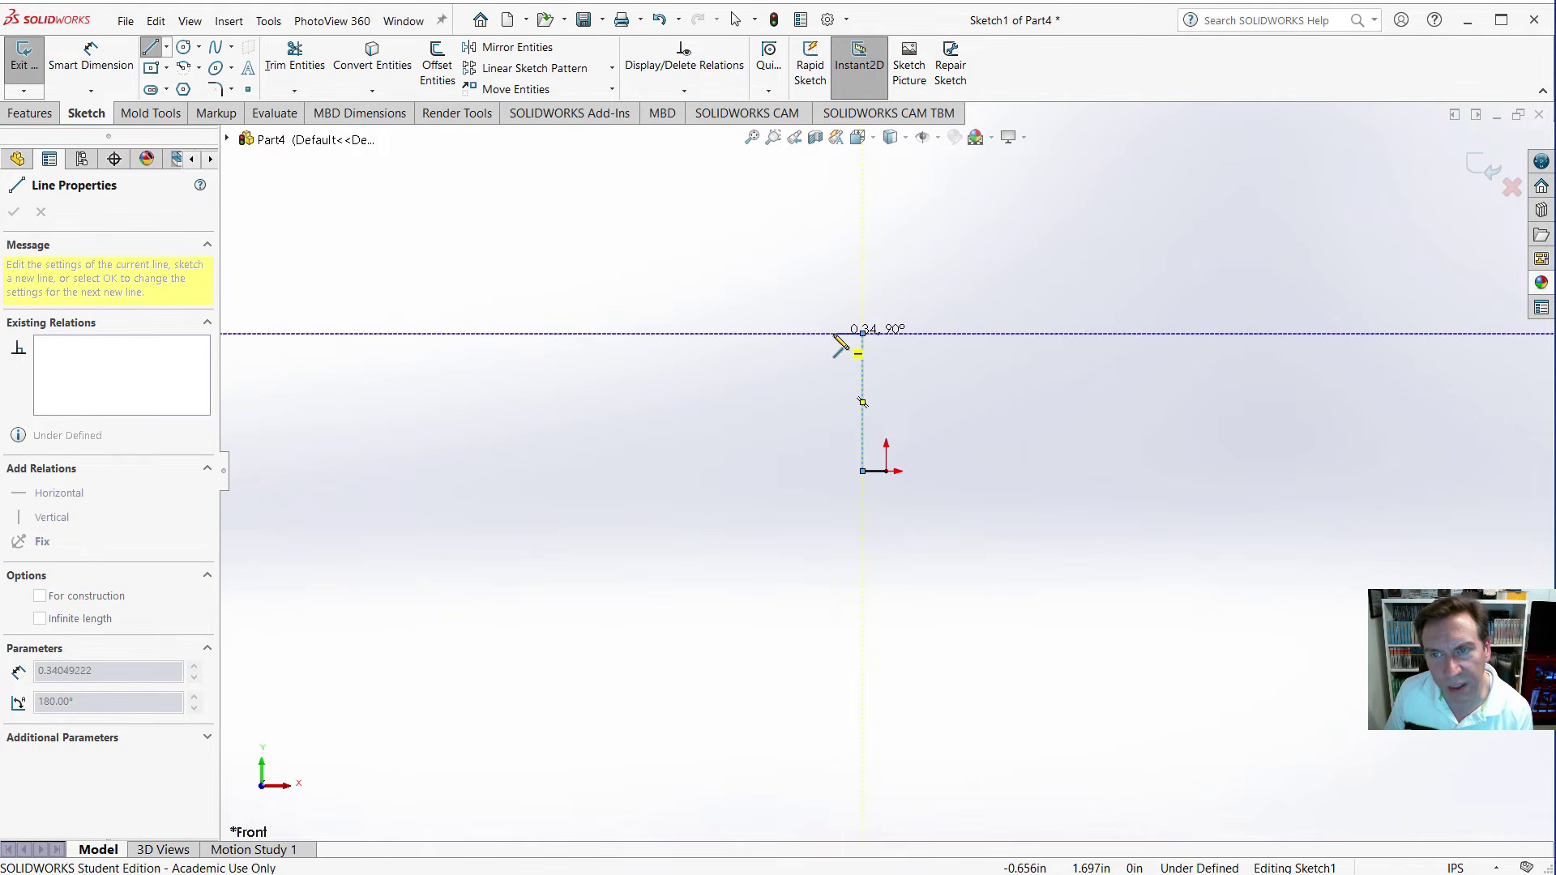
pyautogui.click(836, 333)
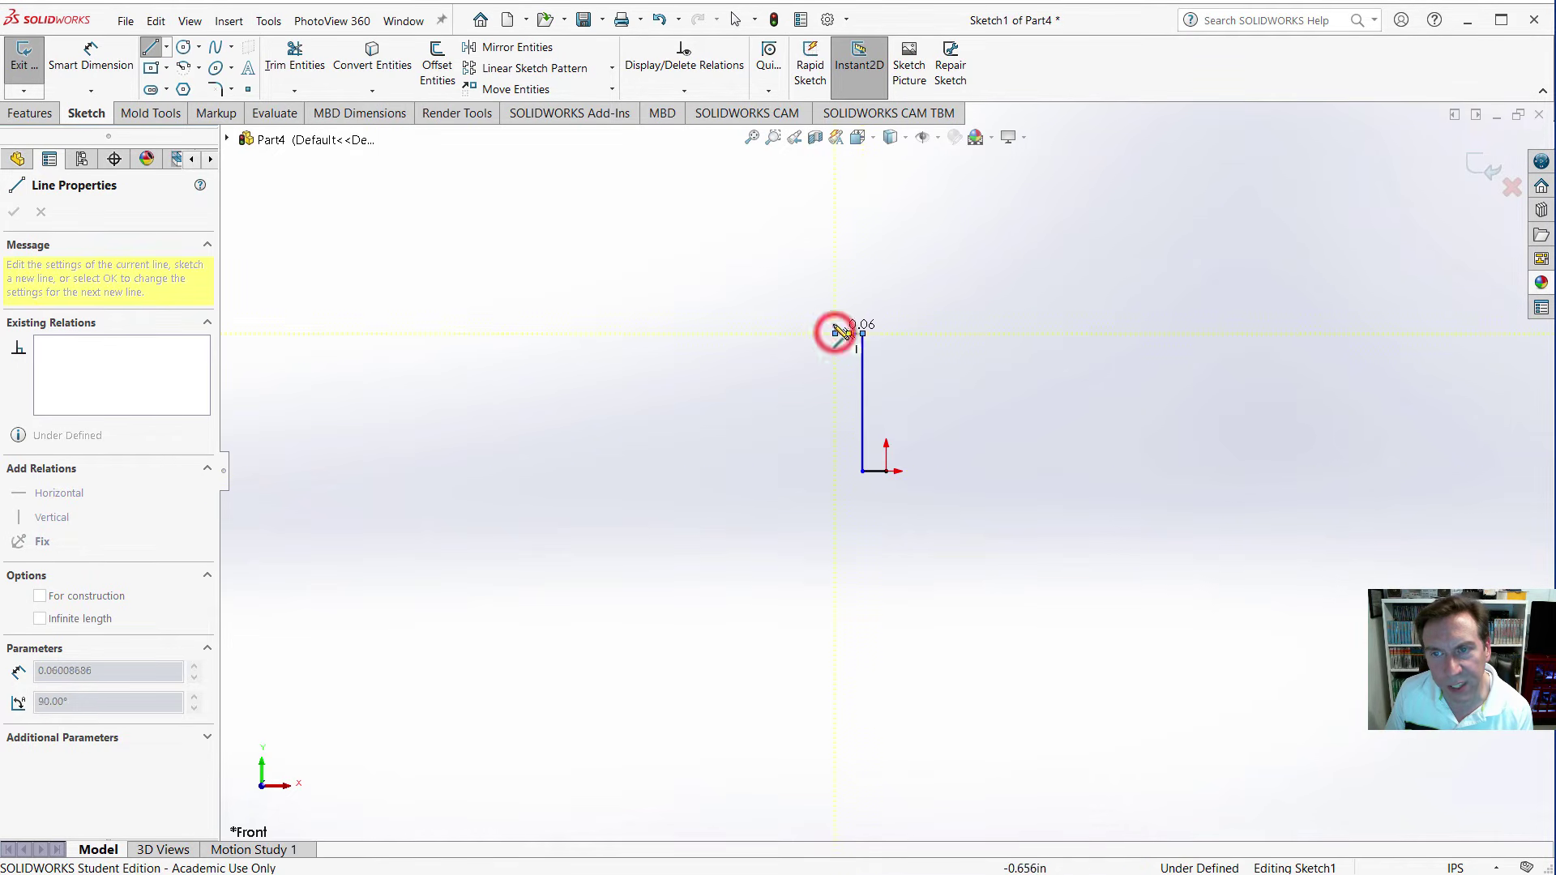
pyautogui.scroll(2, 871, 340)
pyautogui.scroll(-3, 908, 362)
pyautogui.scroll(-3, 912, 391)
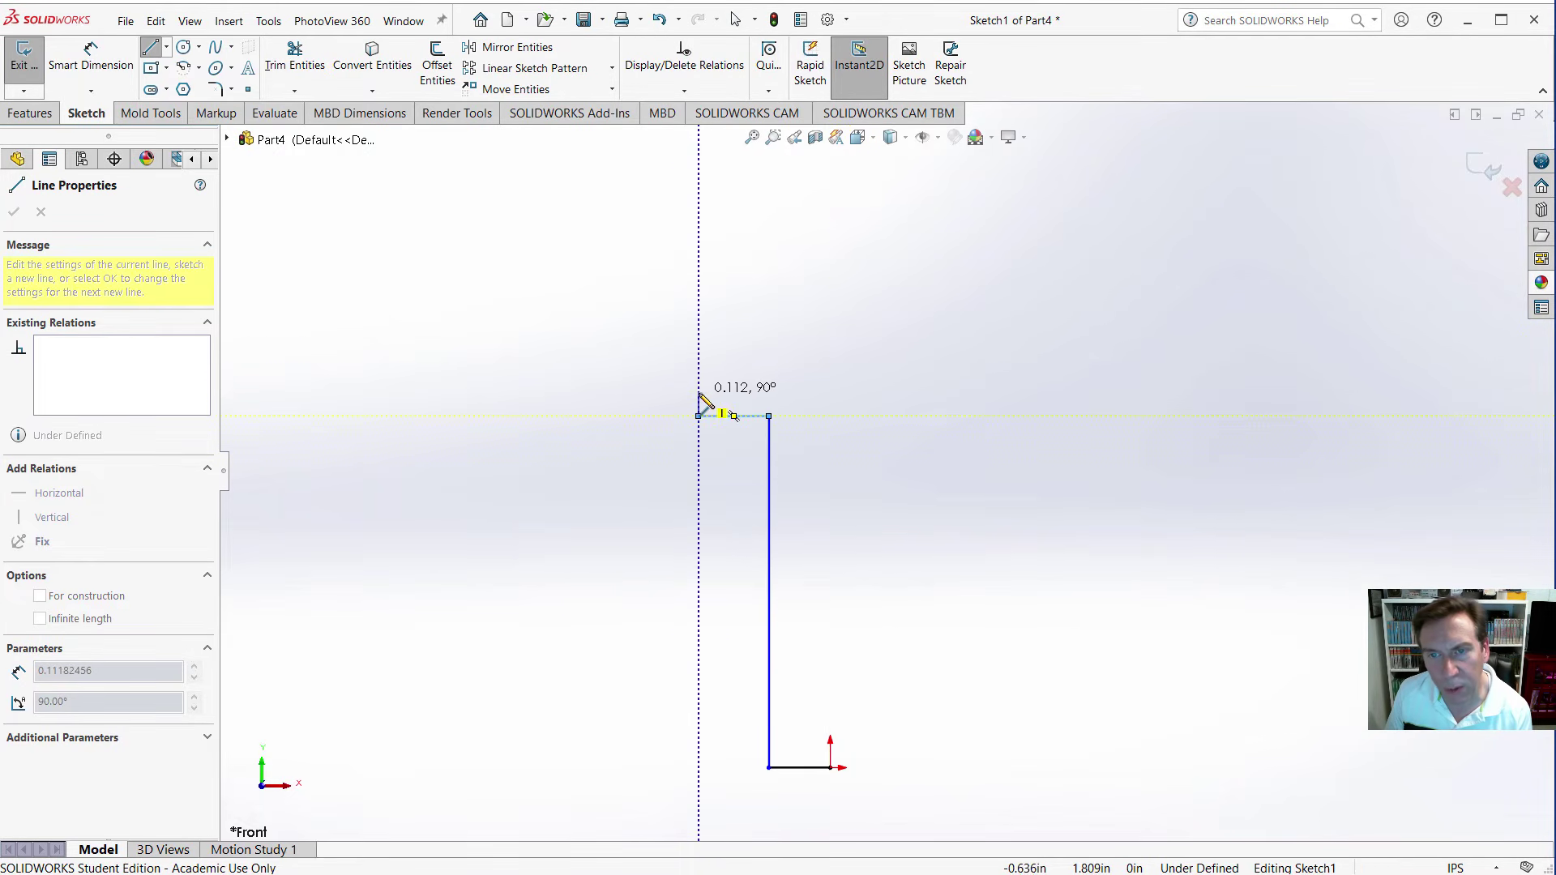
pyautogui.click(699, 393)
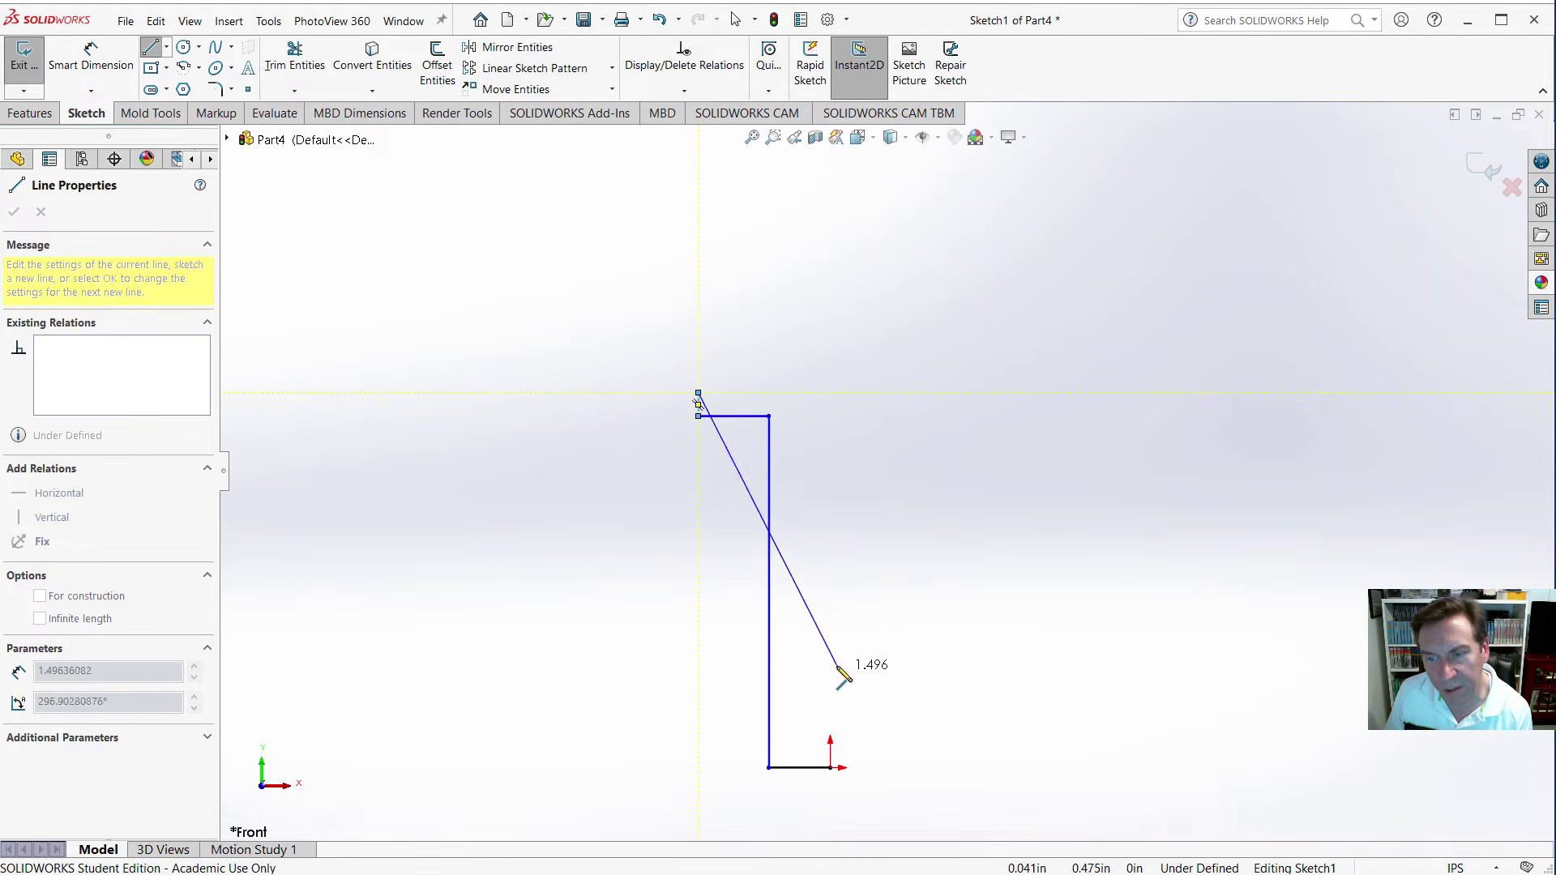
pyautogui.click(830, 393)
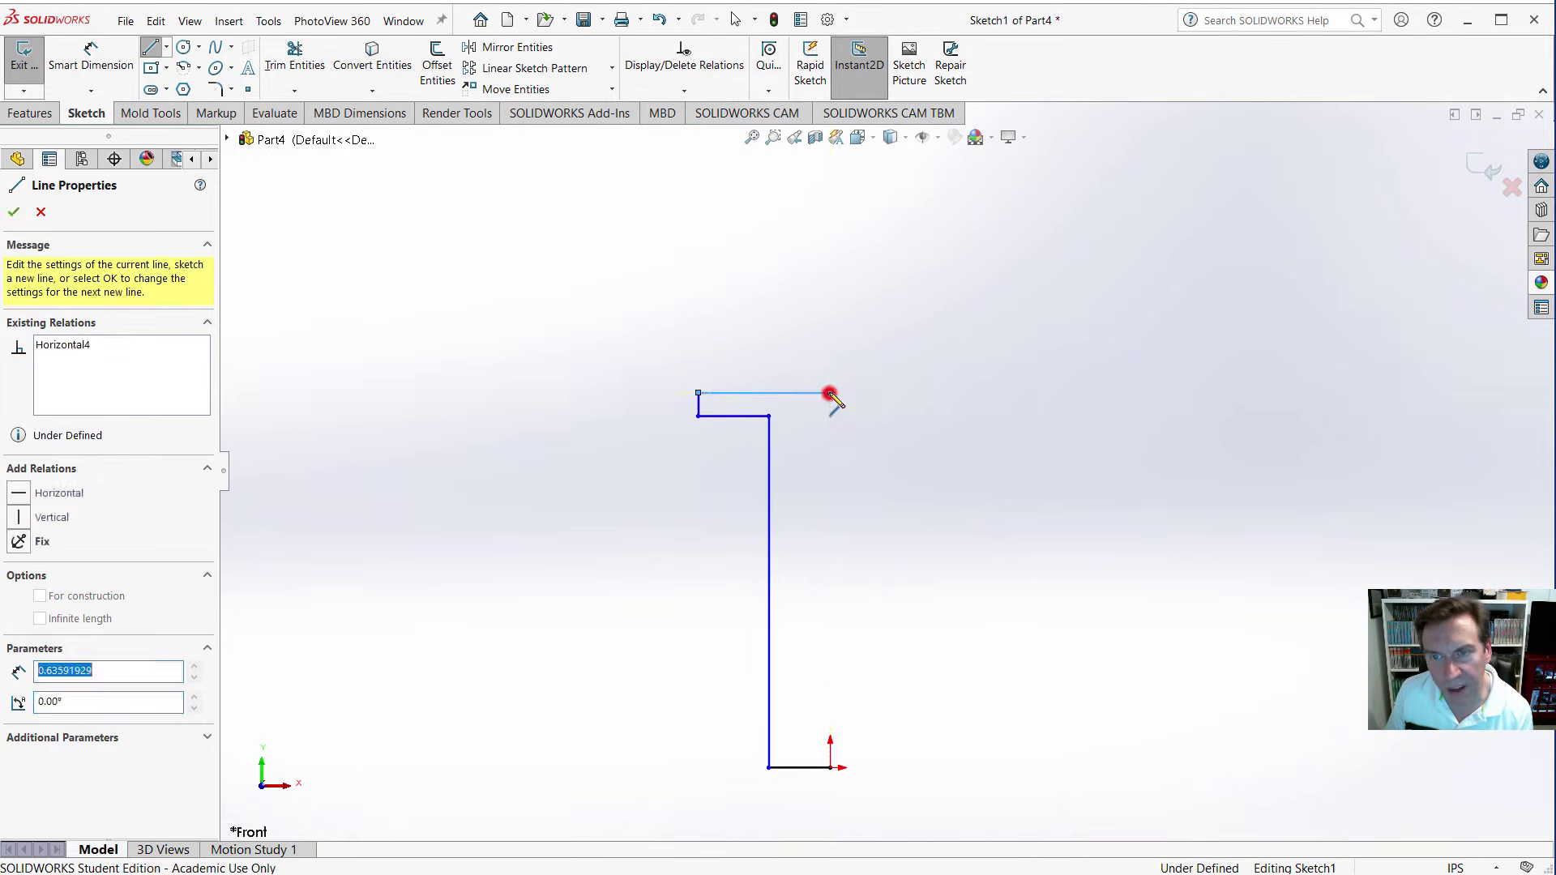
pyautogui.click(830, 766)
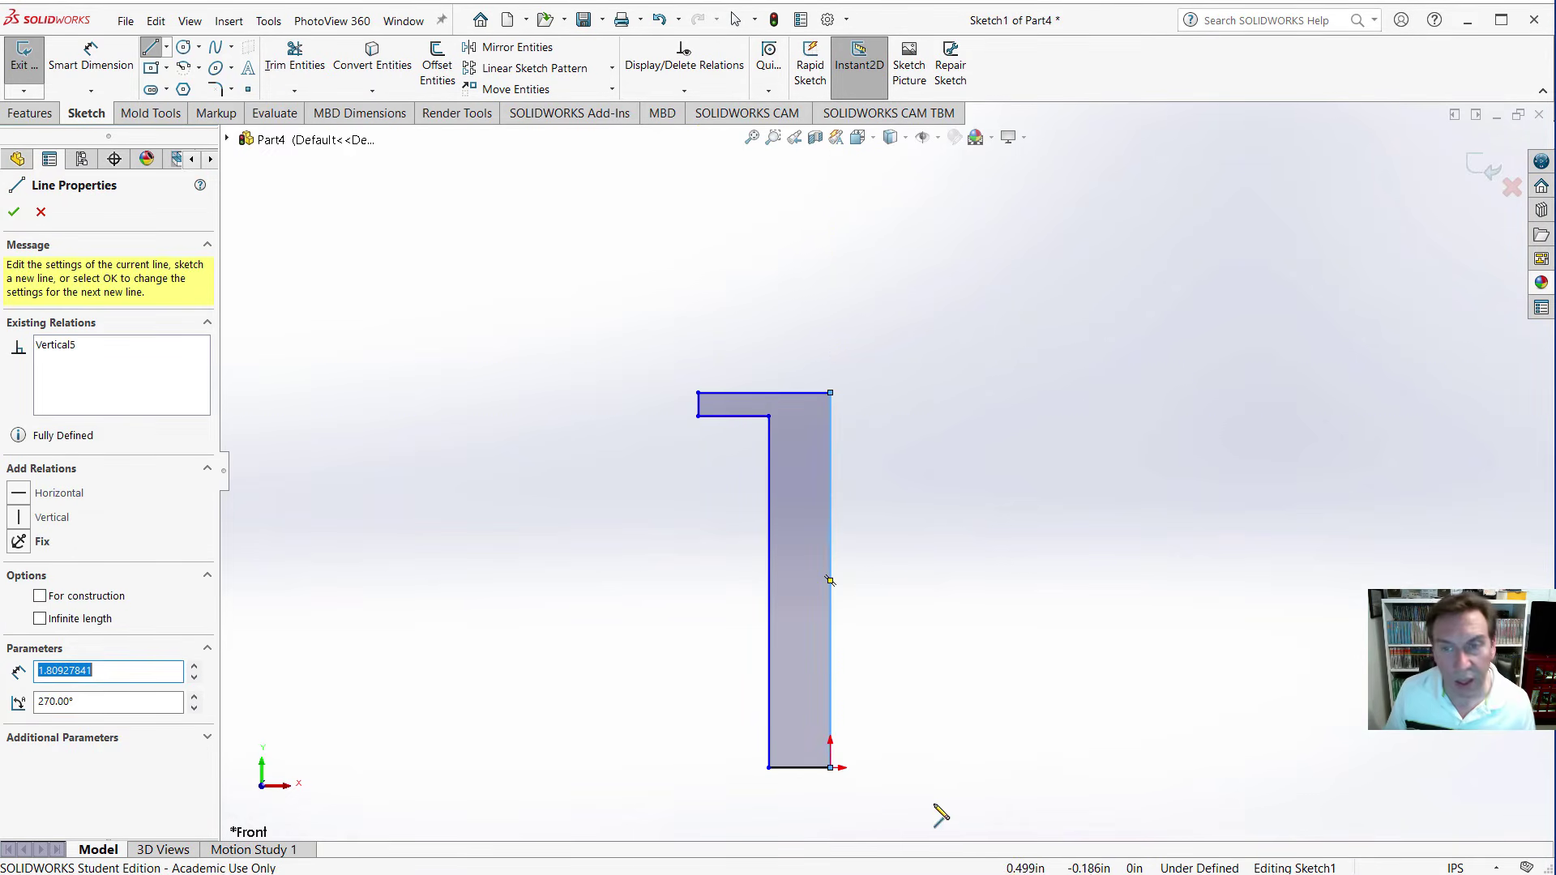
pyautogui.press('Escape')
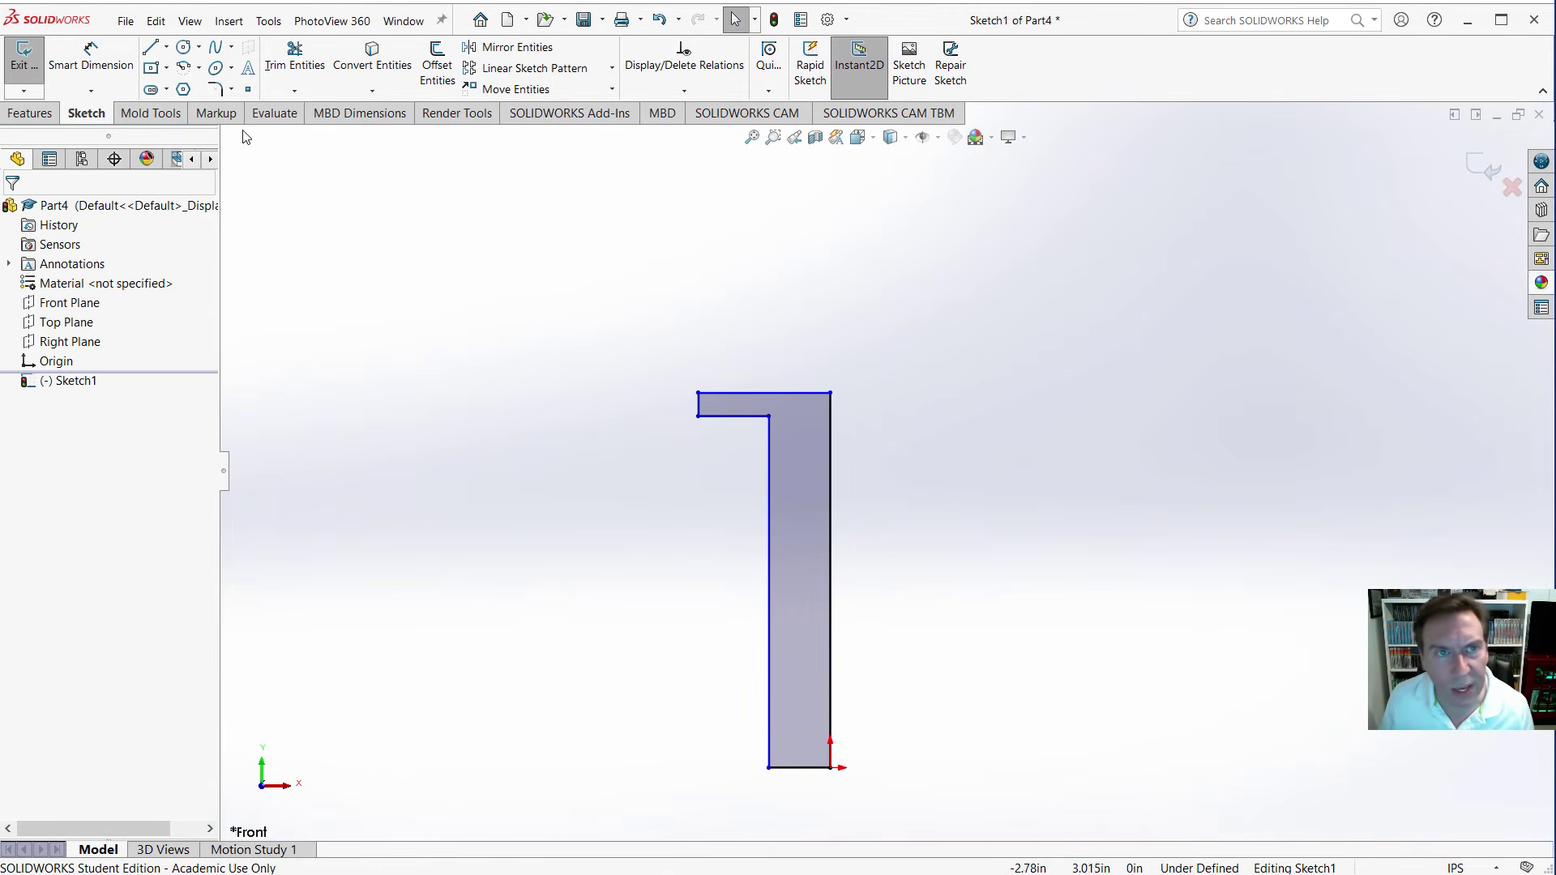
# Draw a vertical centerline about 0.19 in long straight down from the origin.
pyautogui.click(105, 59)
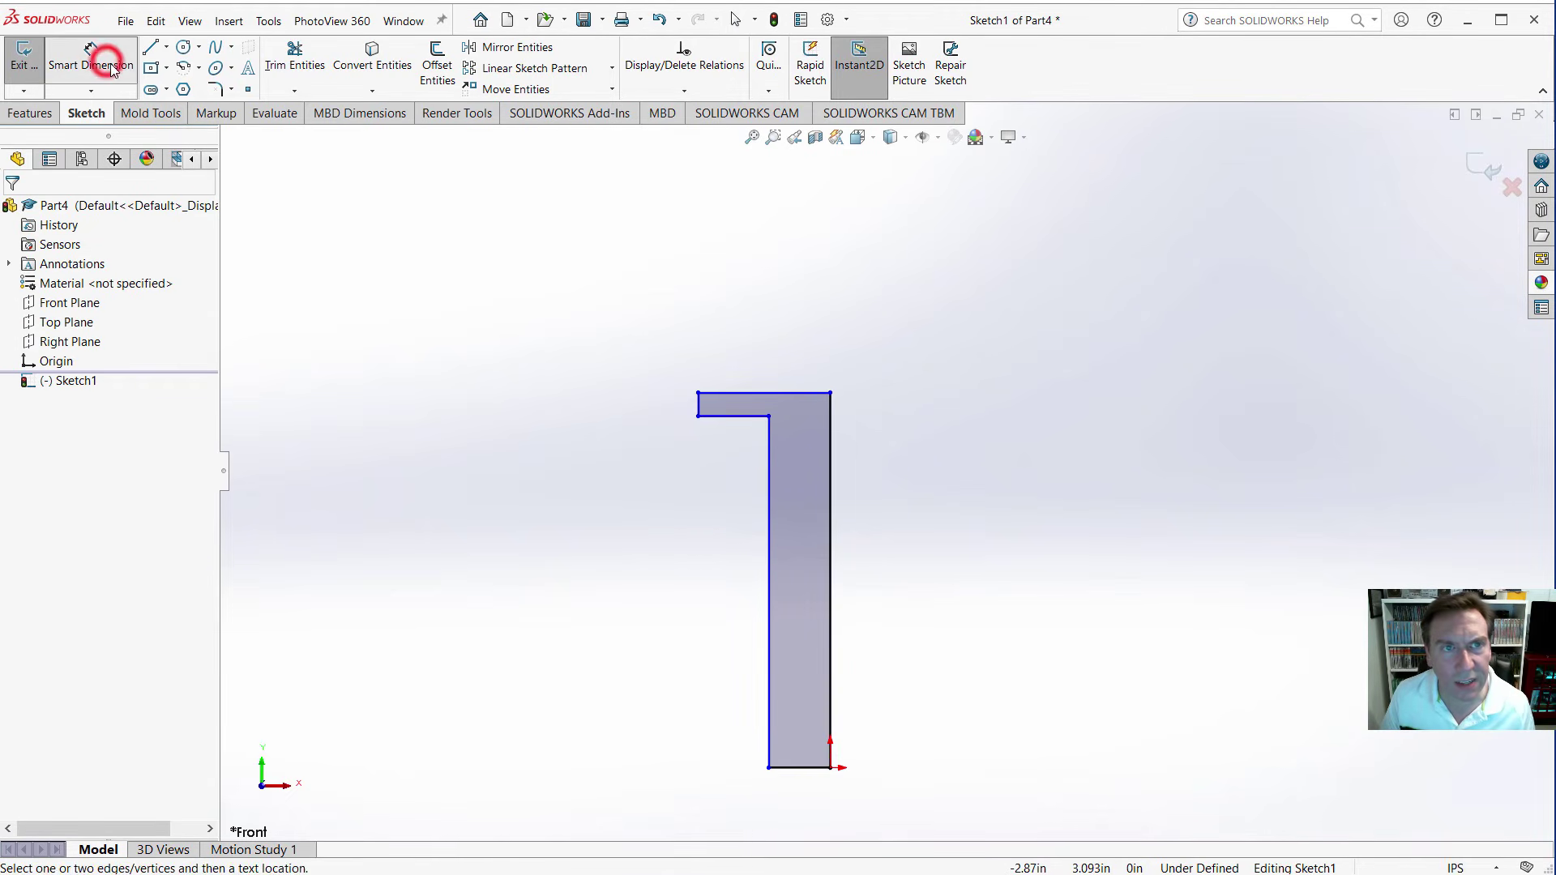
pyautogui.click(166, 46)
pyautogui.click(173, 89)
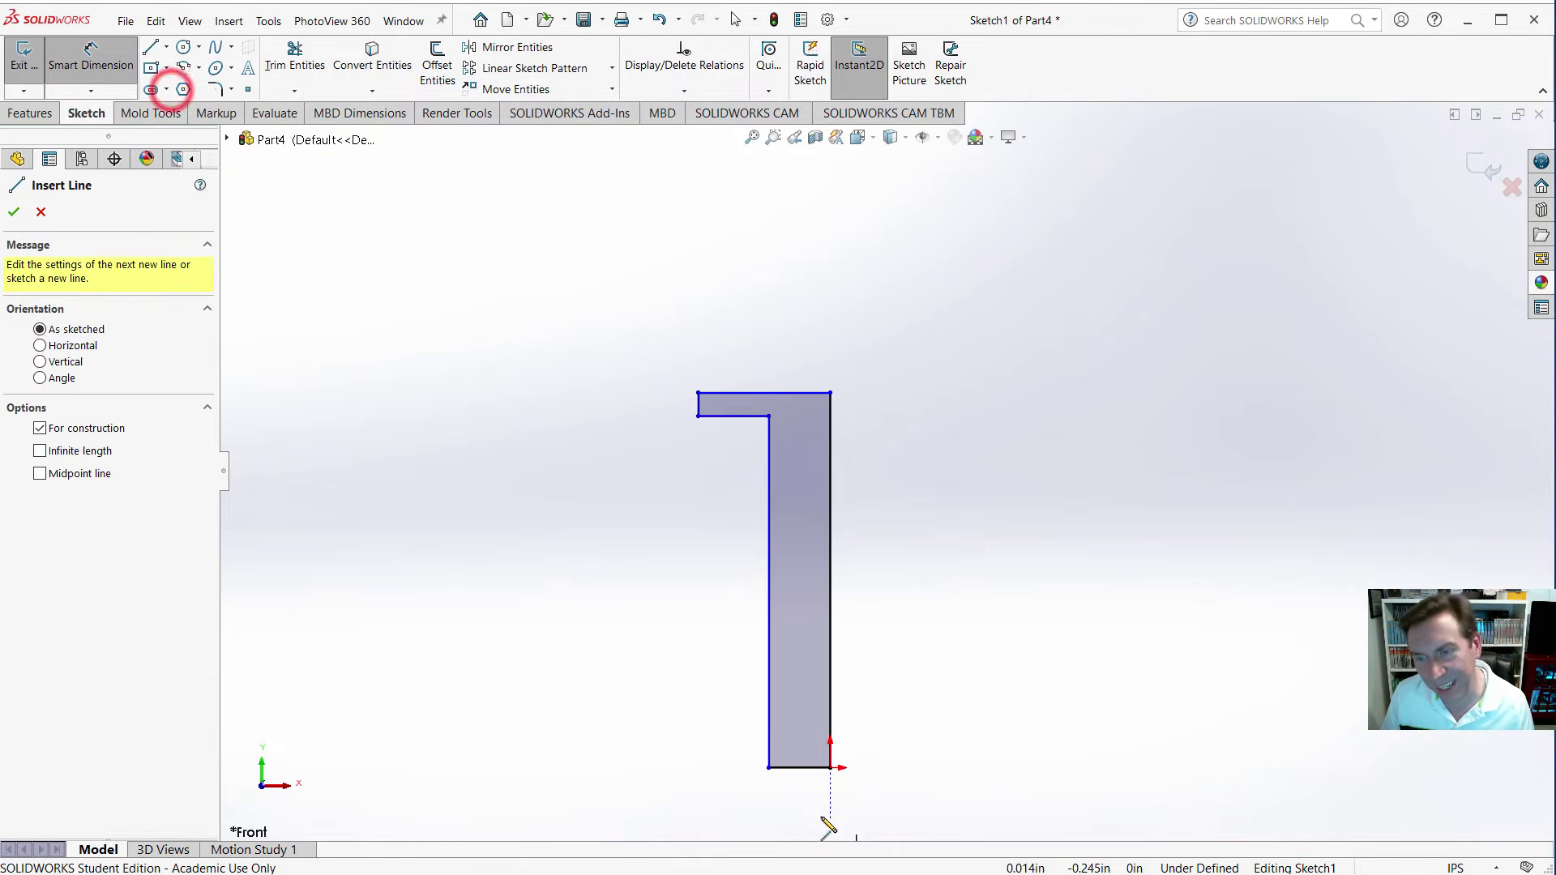
pyautogui.click(829, 768)
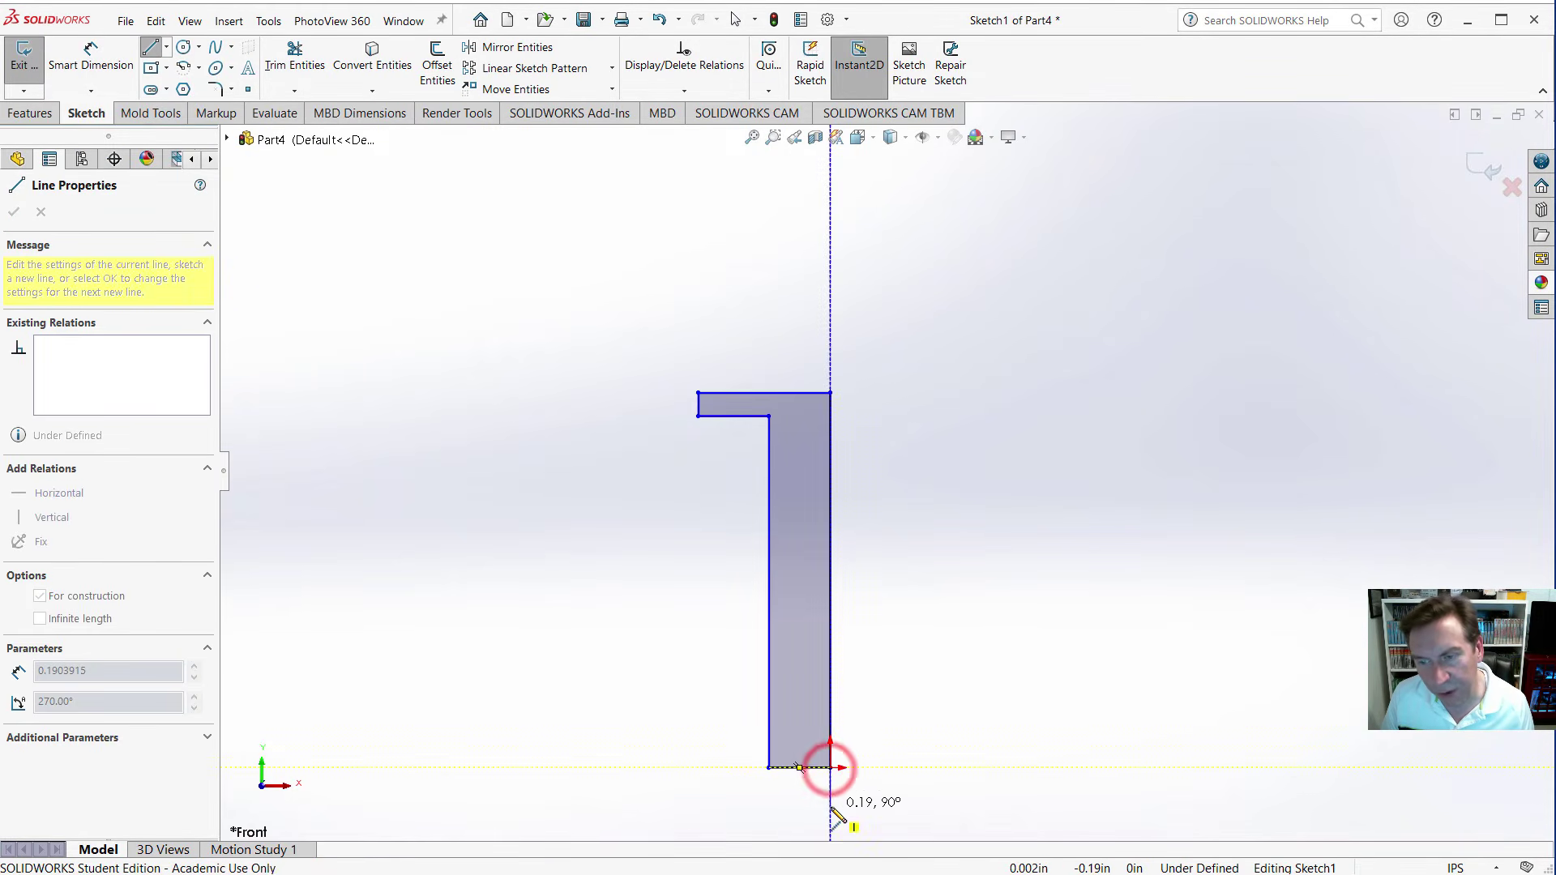
pyautogui.click(830, 806)
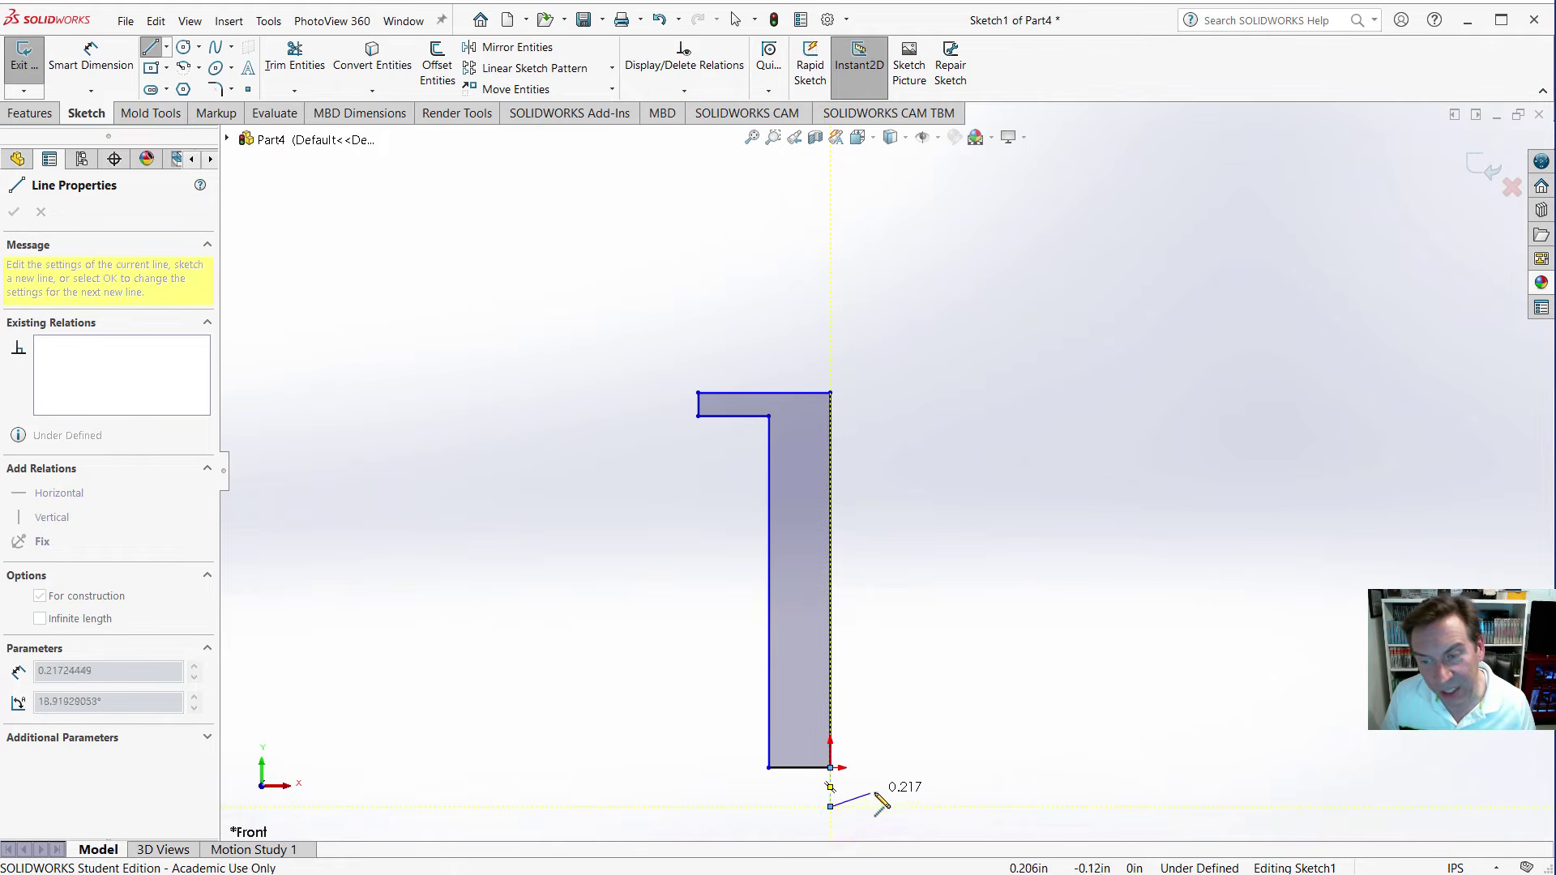
pyautogui.doubleClick(1023, 452)
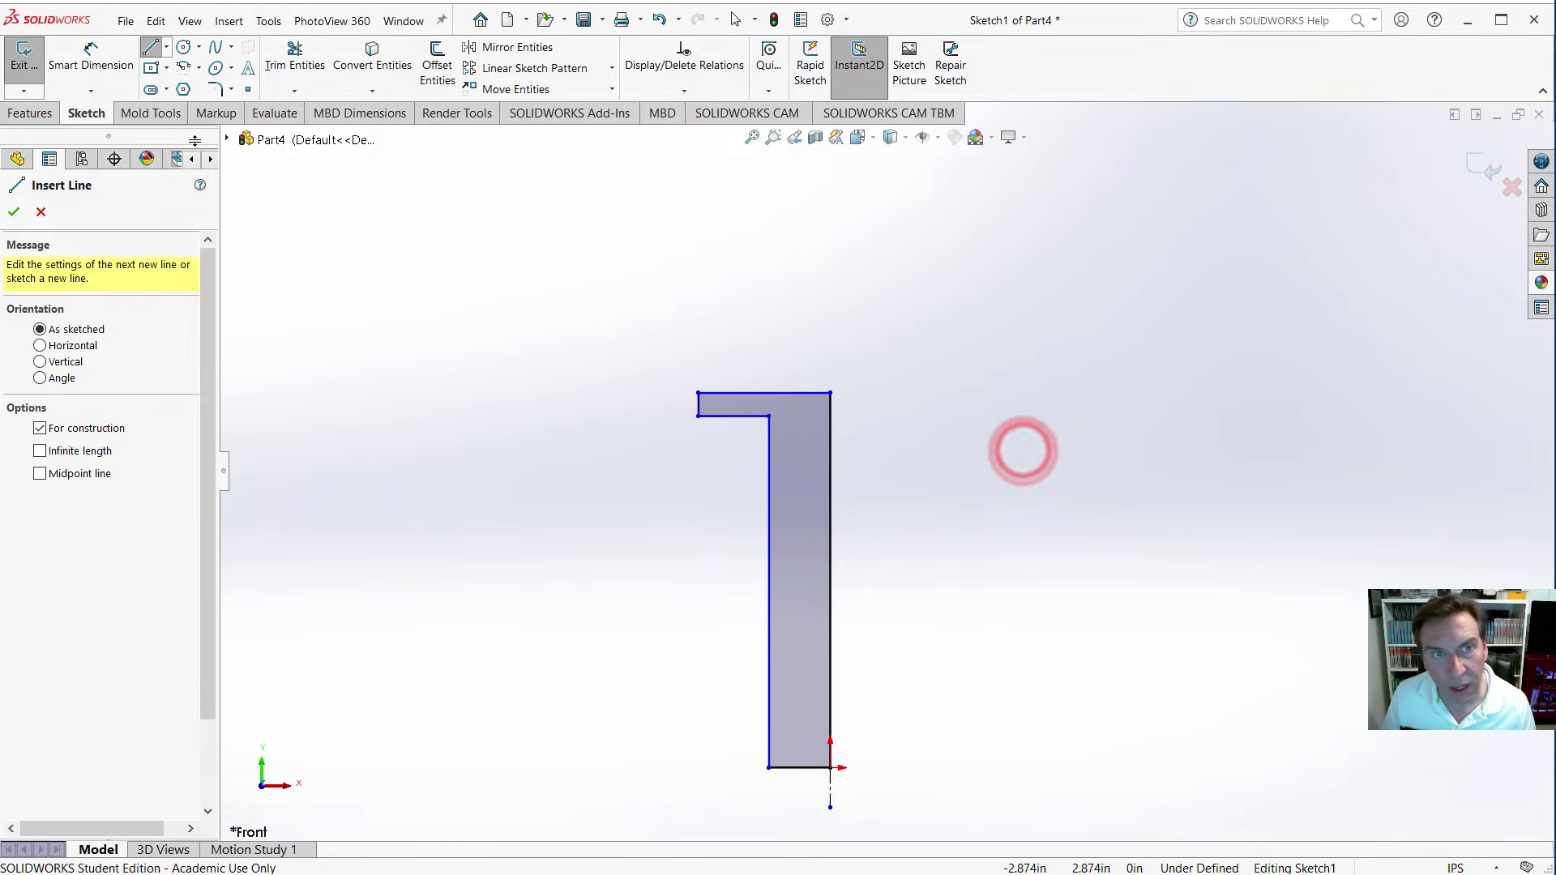
pyautogui.click(87, 53)
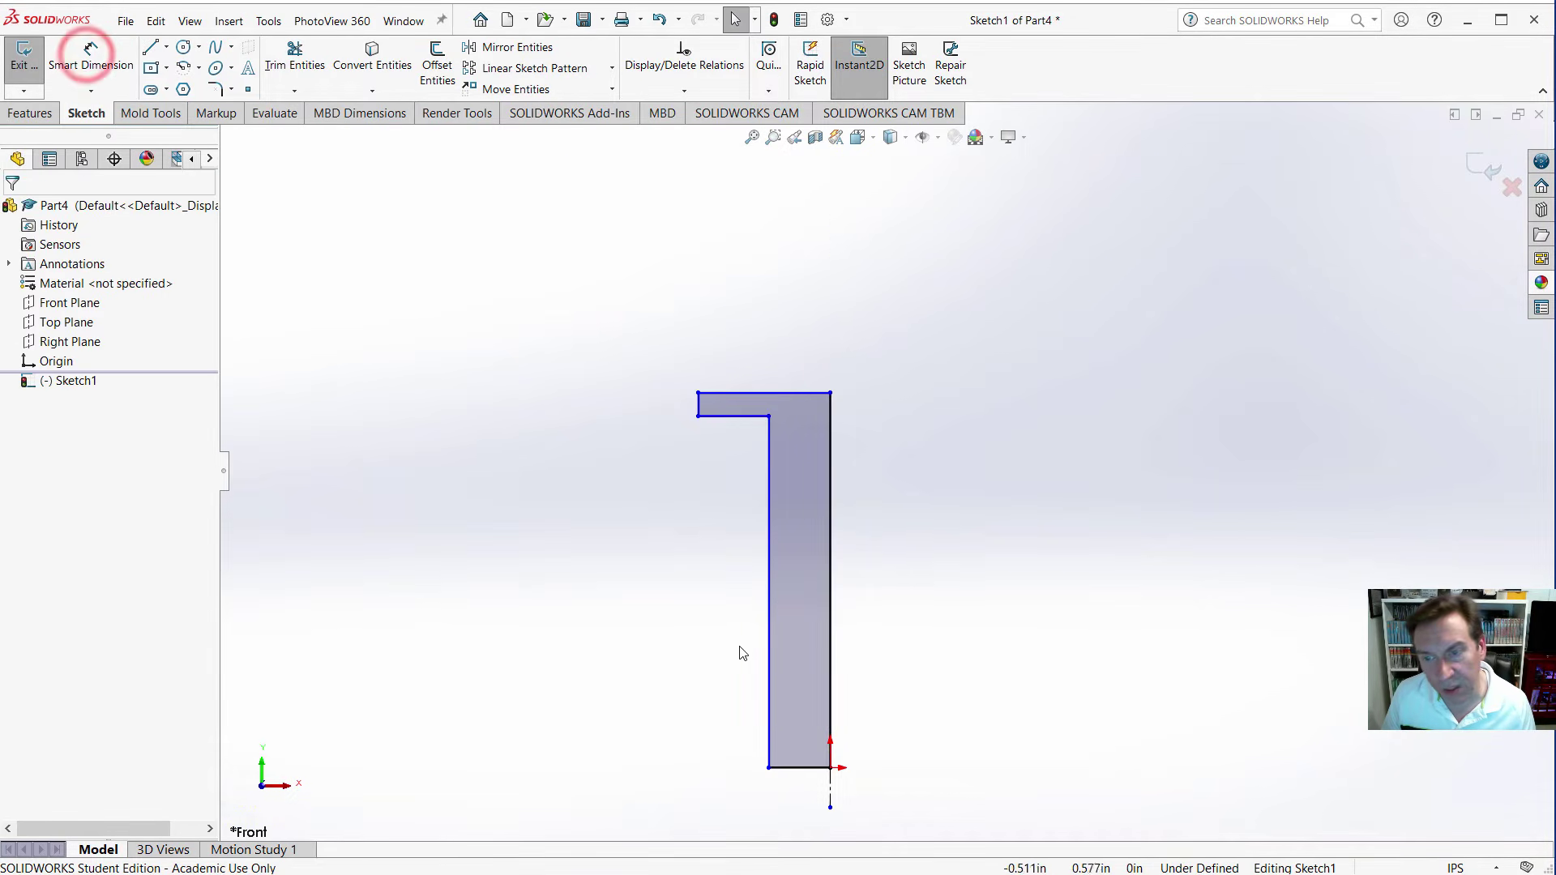
pyautogui.click(89, 54)
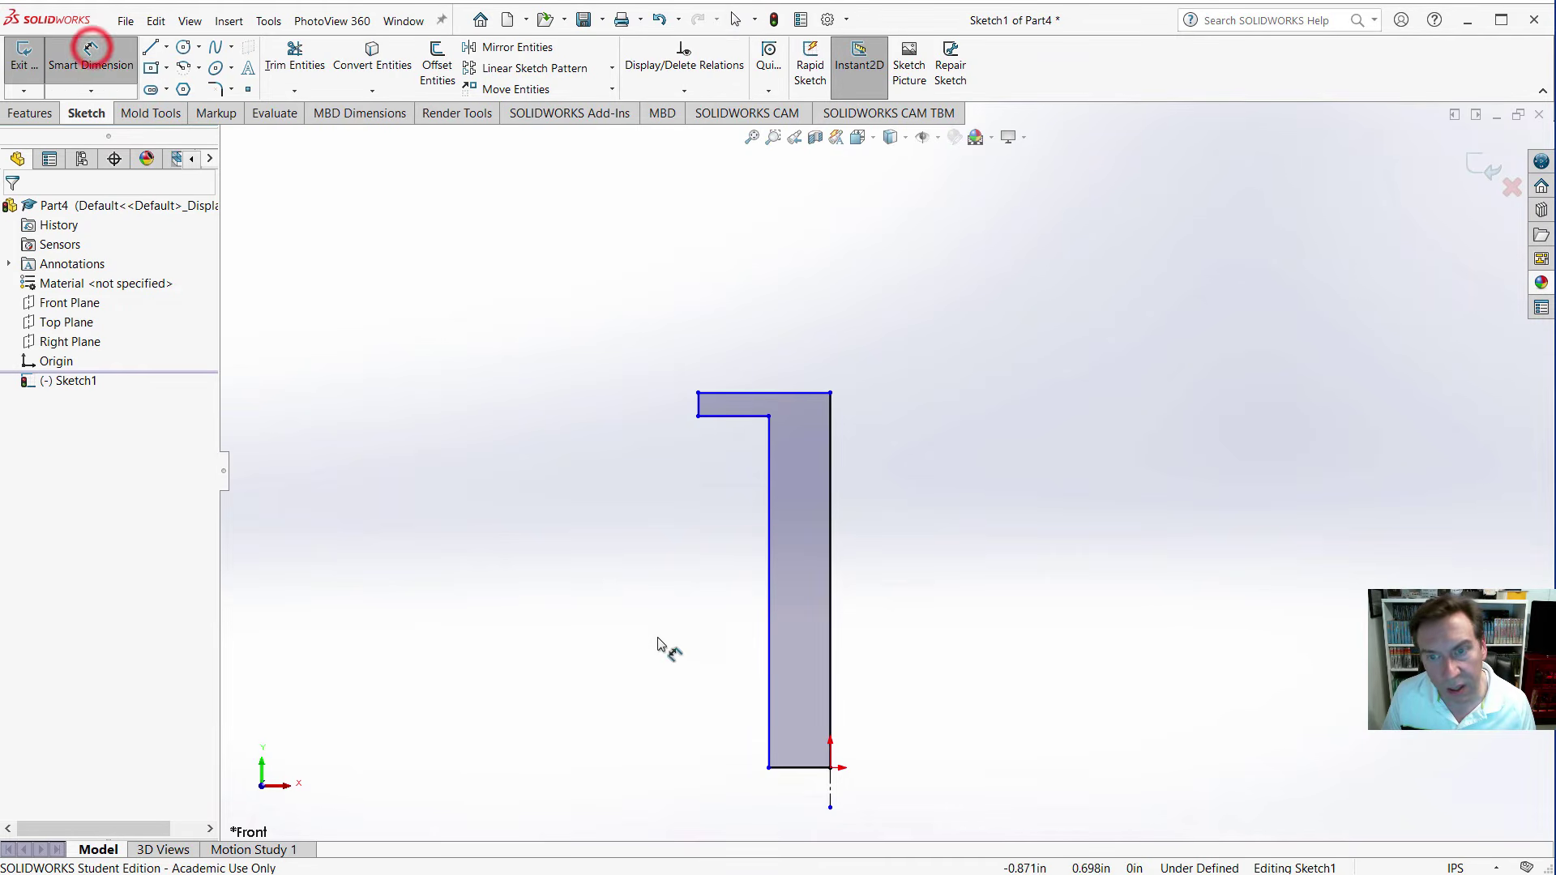
pyautogui.click(765, 660)
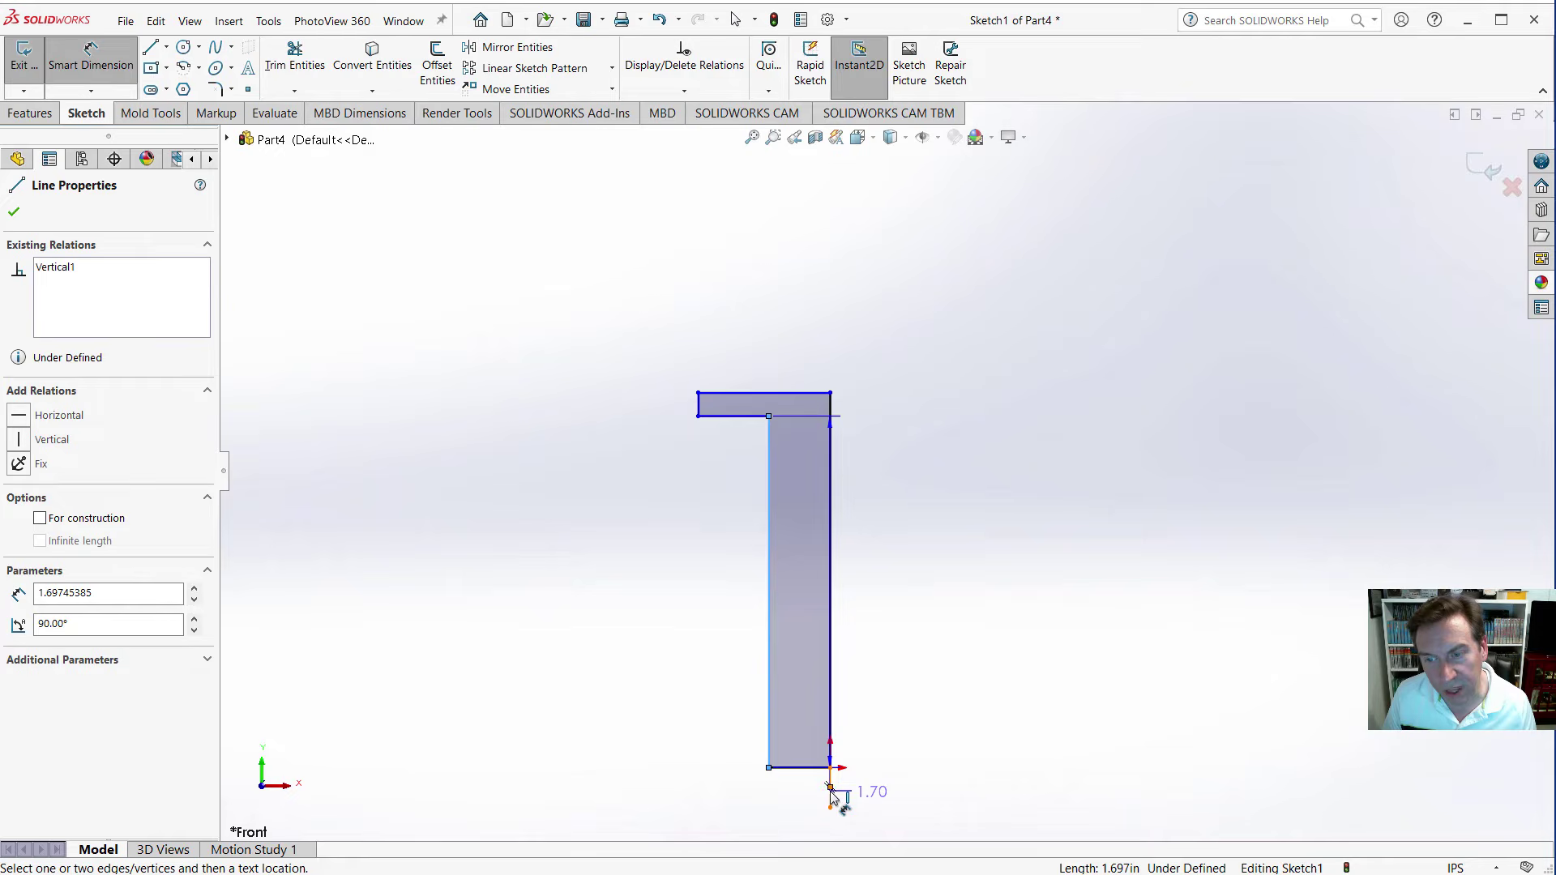
pyautogui.click(835, 664)
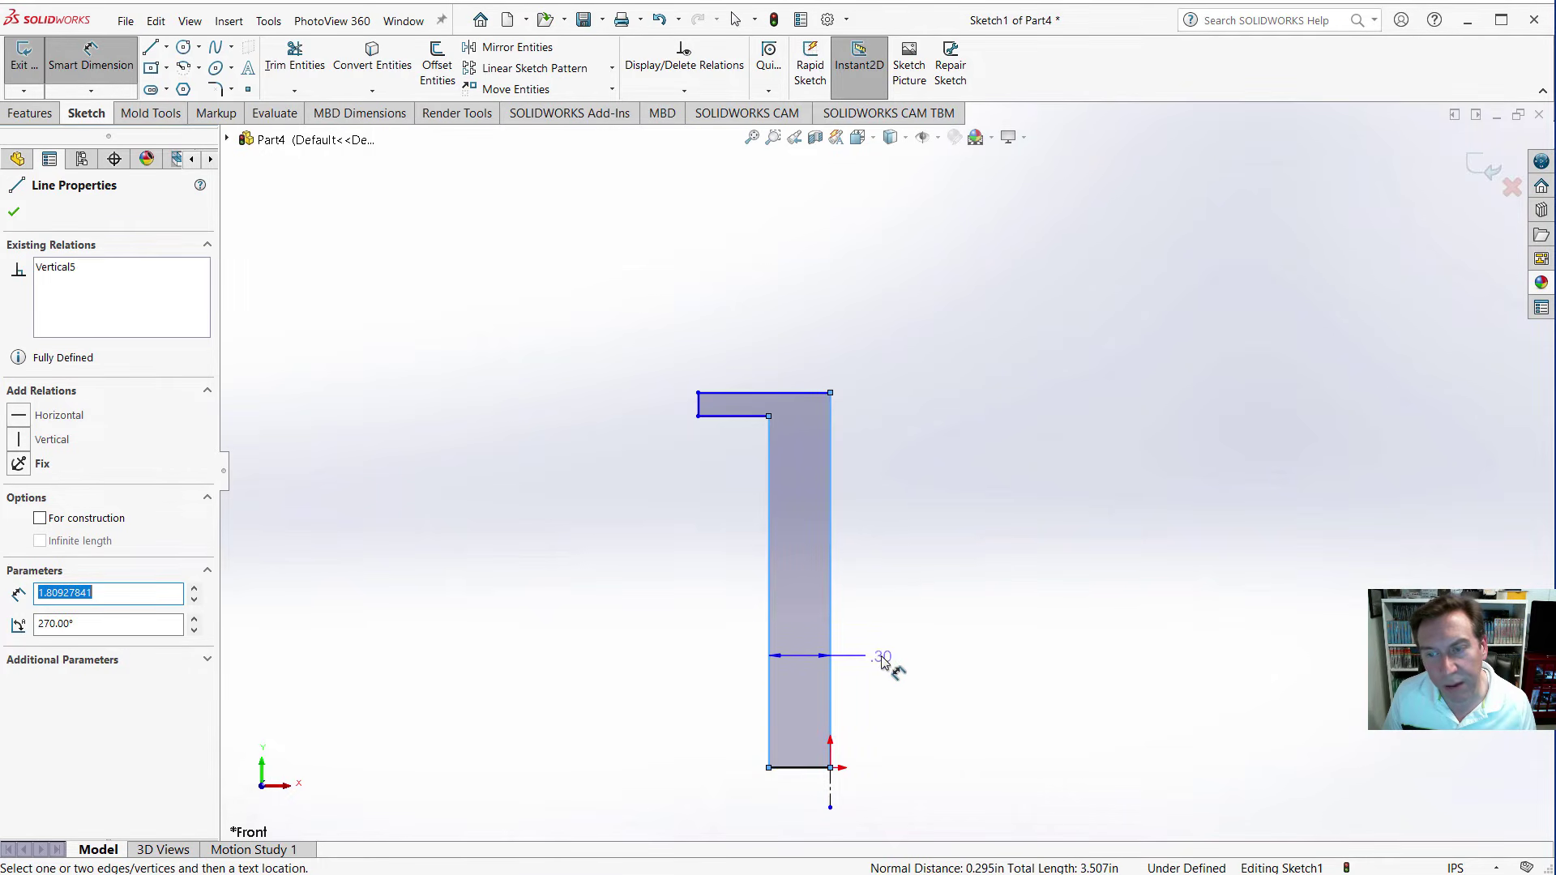
pyautogui.click(894, 646)
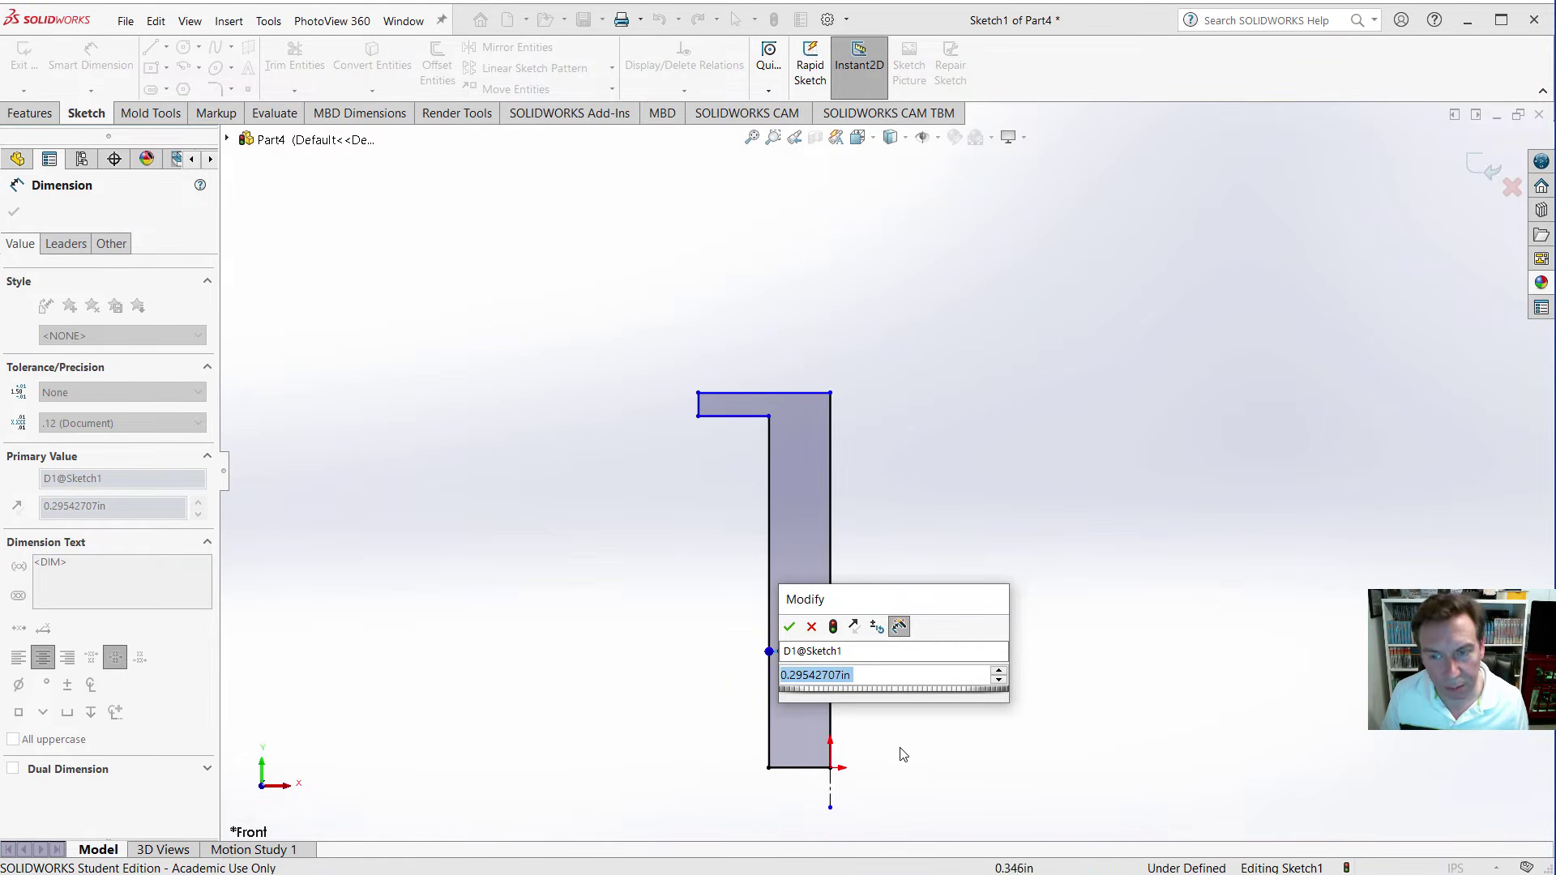
pyautogui.click(813, 628)
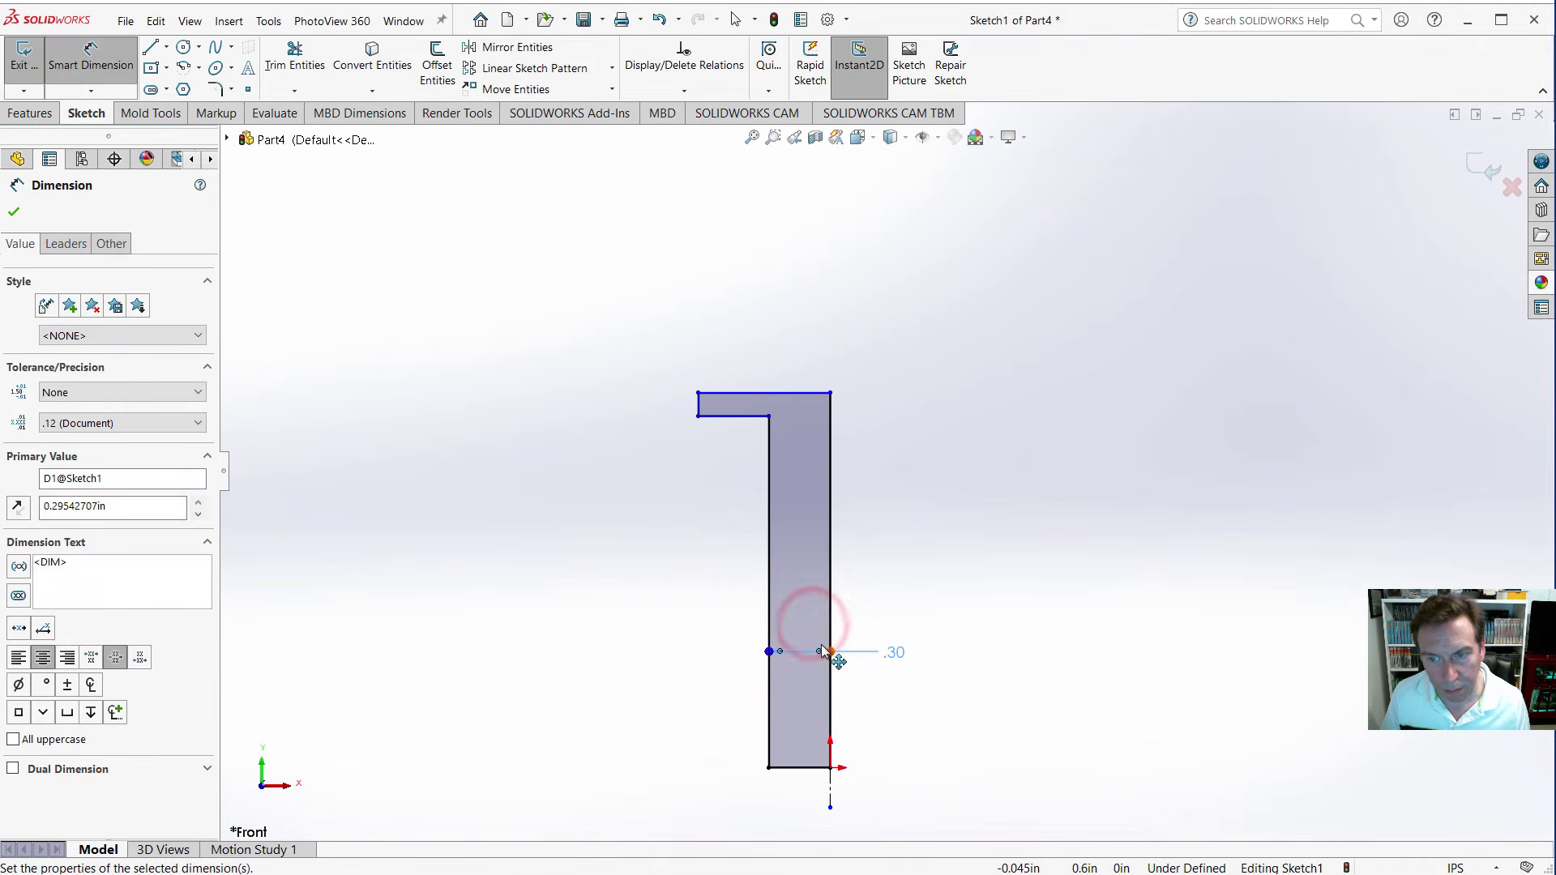
pyautogui.press('Delete')
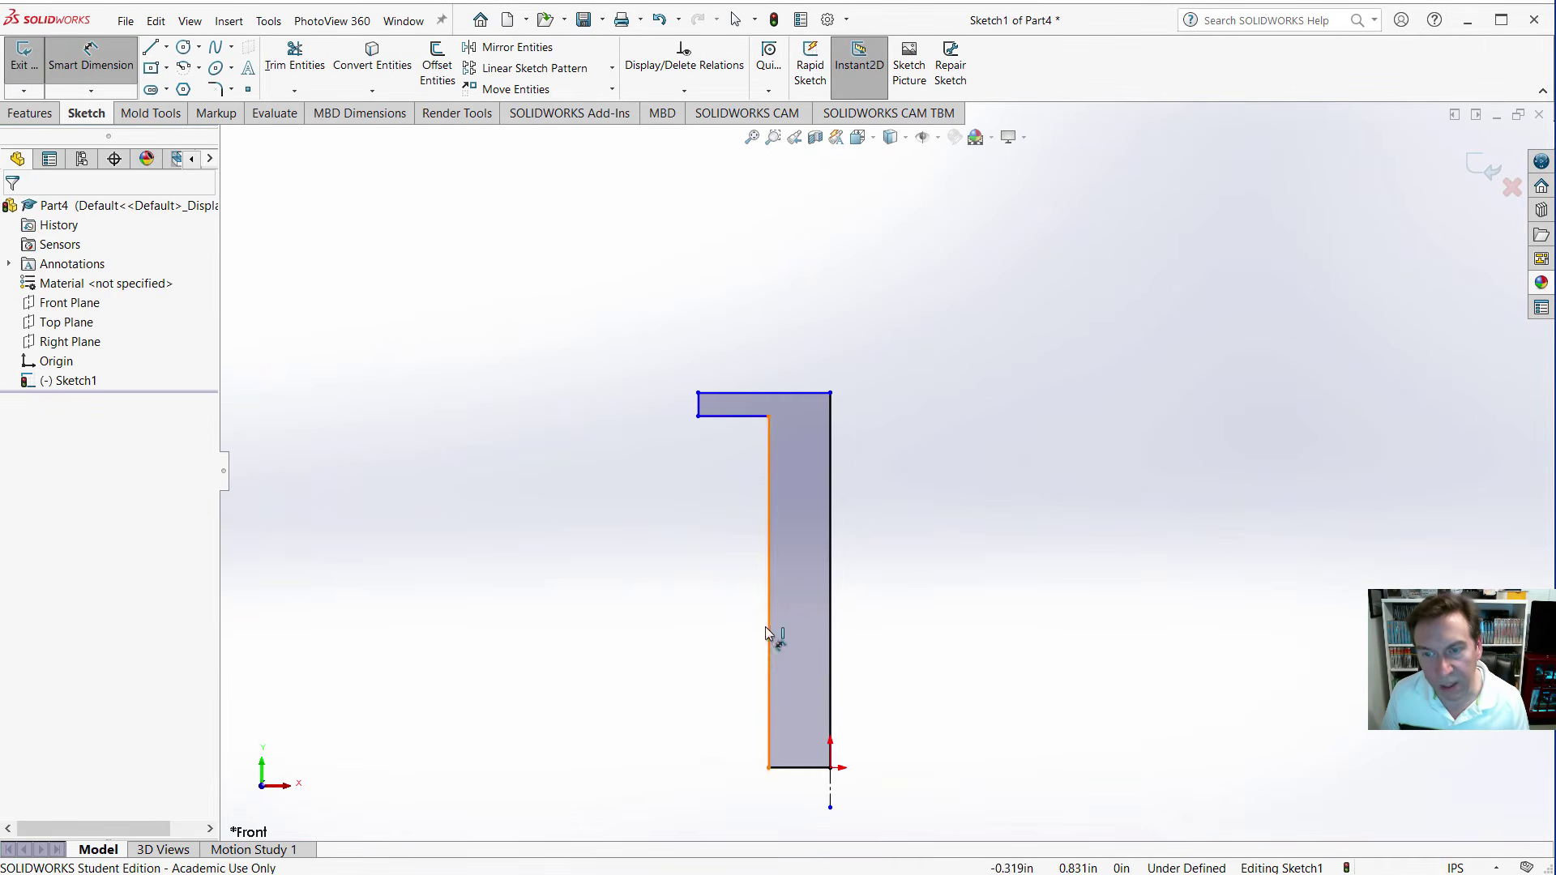
# Dimension the shaft's outer vertical line to the centerline, placing the dimension below the profile with a value of 0.25 in.
pyautogui.click(770, 699)
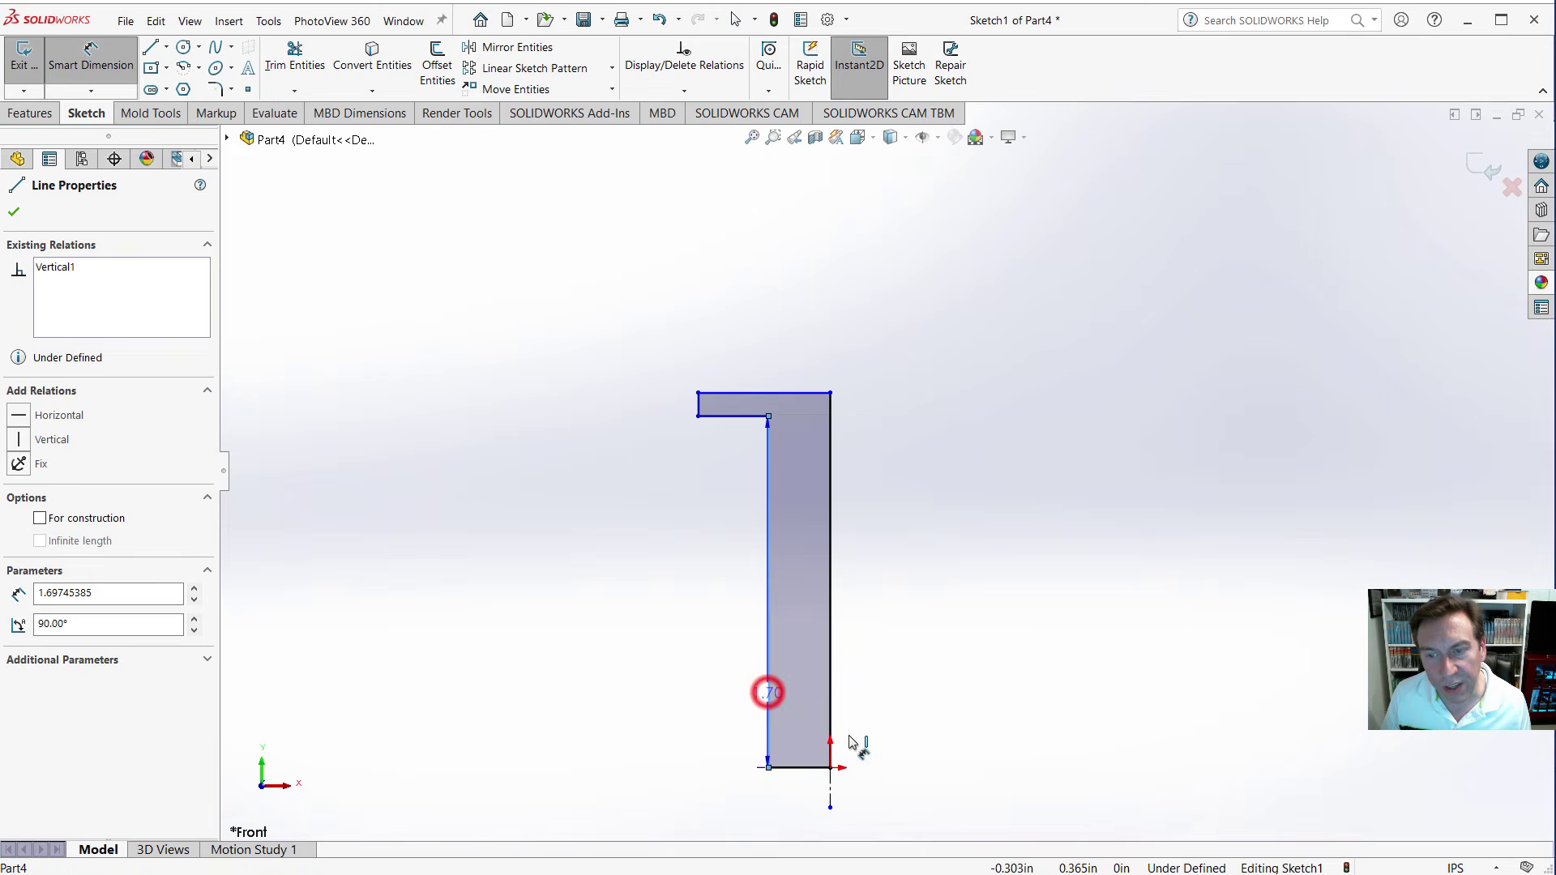
pyautogui.click(829, 784)
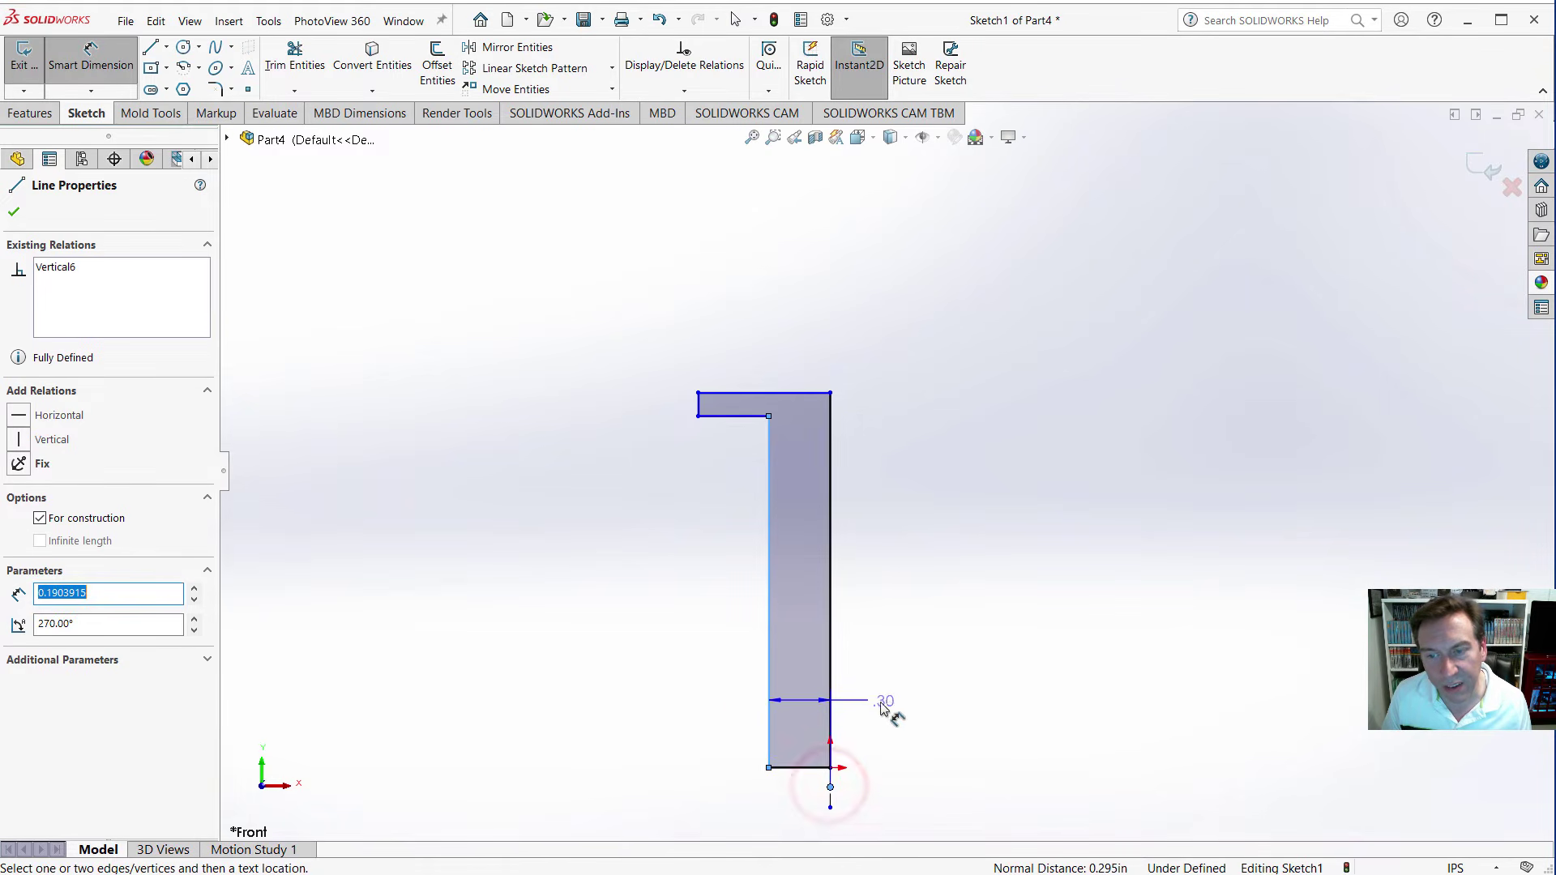
pyautogui.press('Escape')
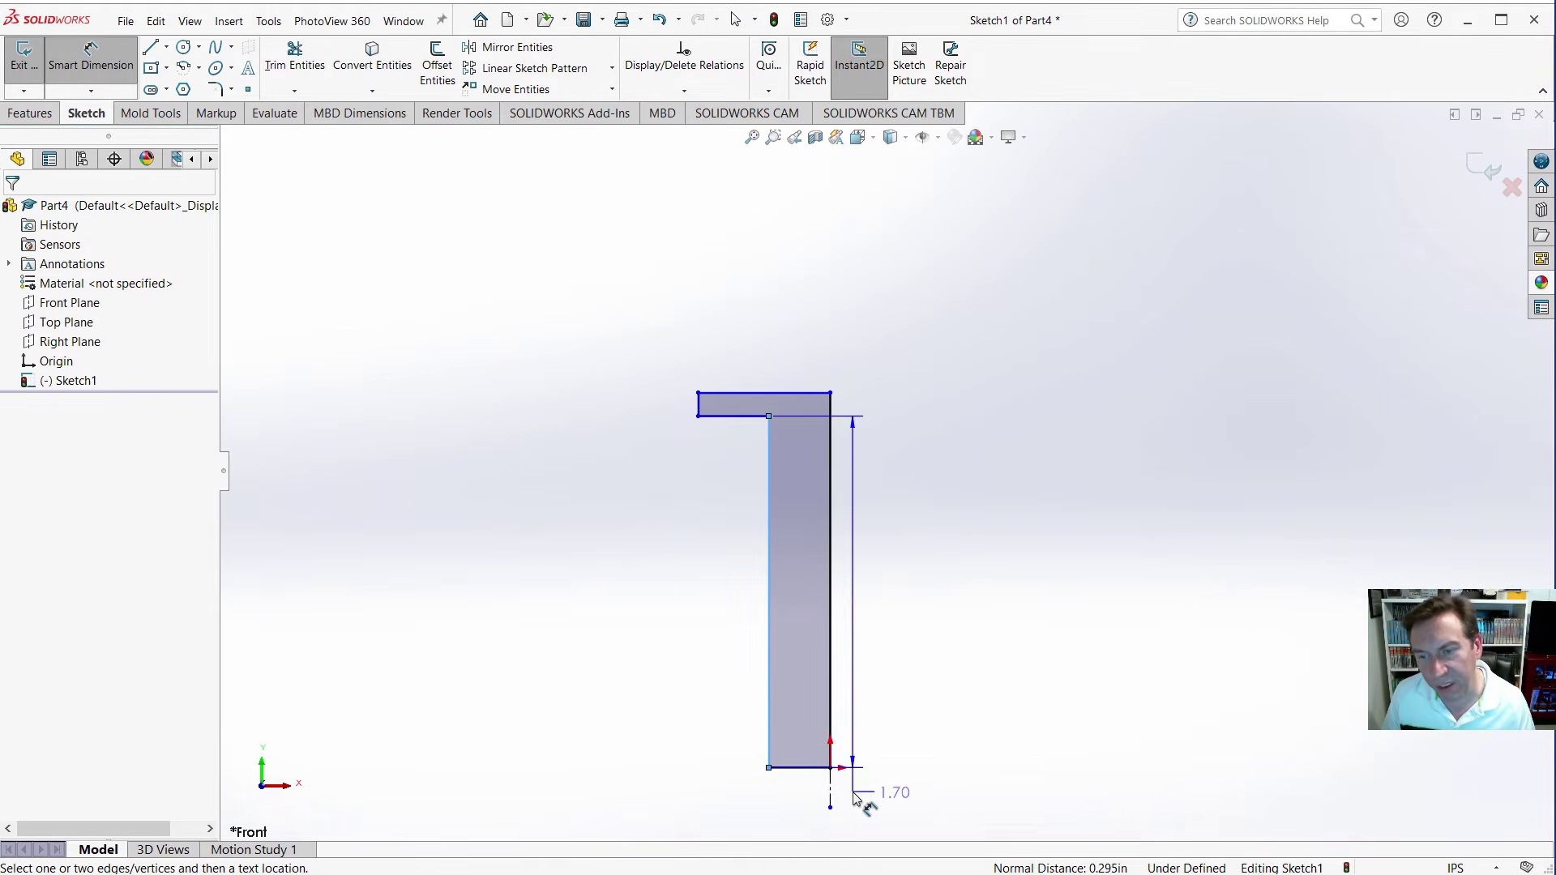
pyautogui.click(830, 798)
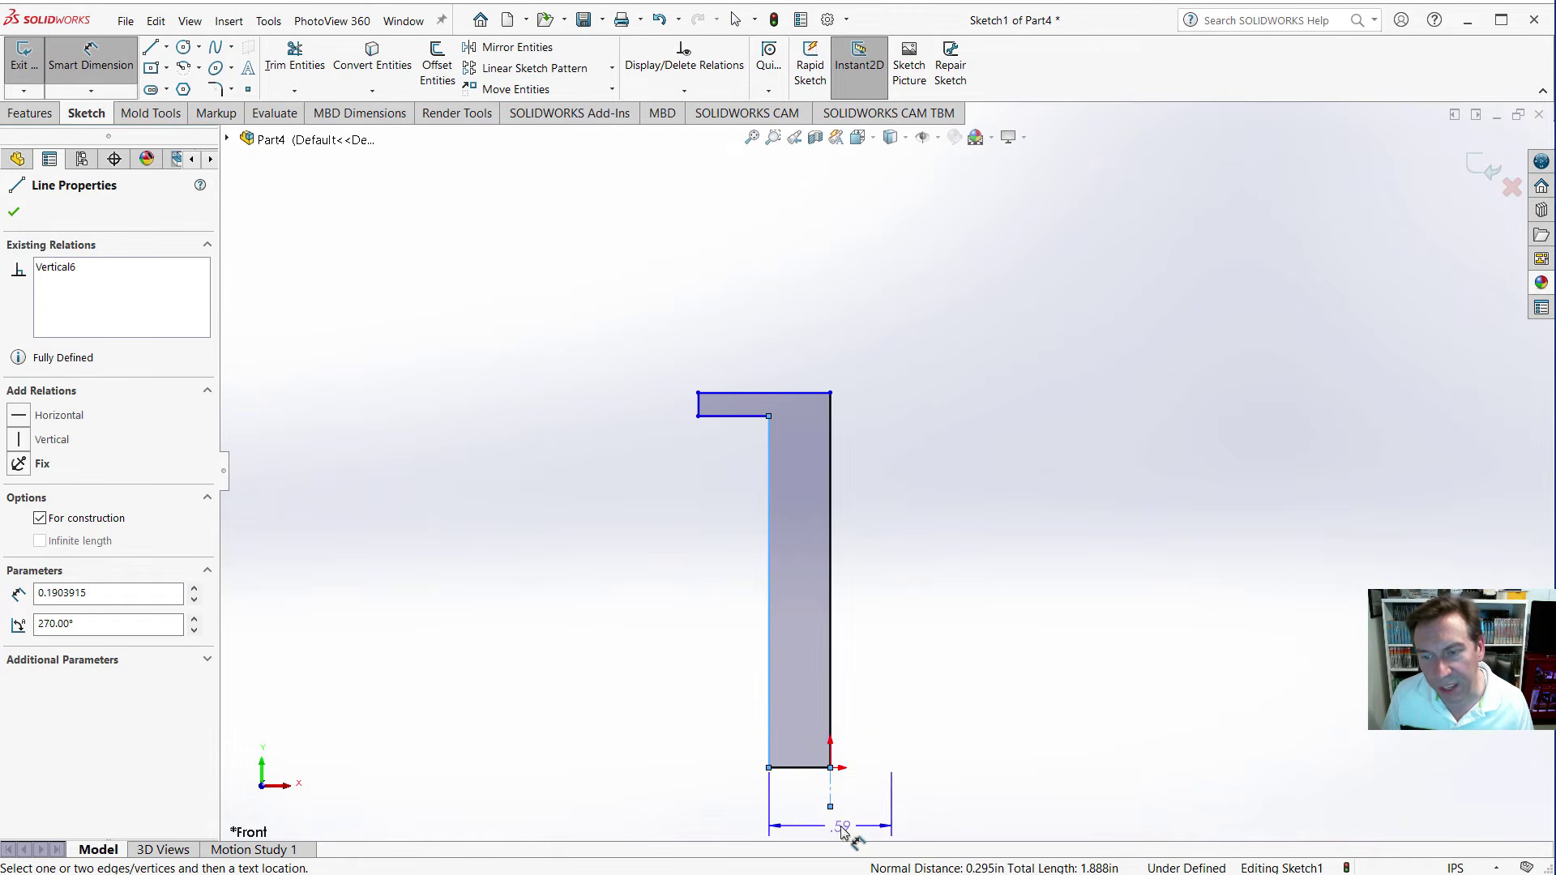
pyautogui.click(824, 832)
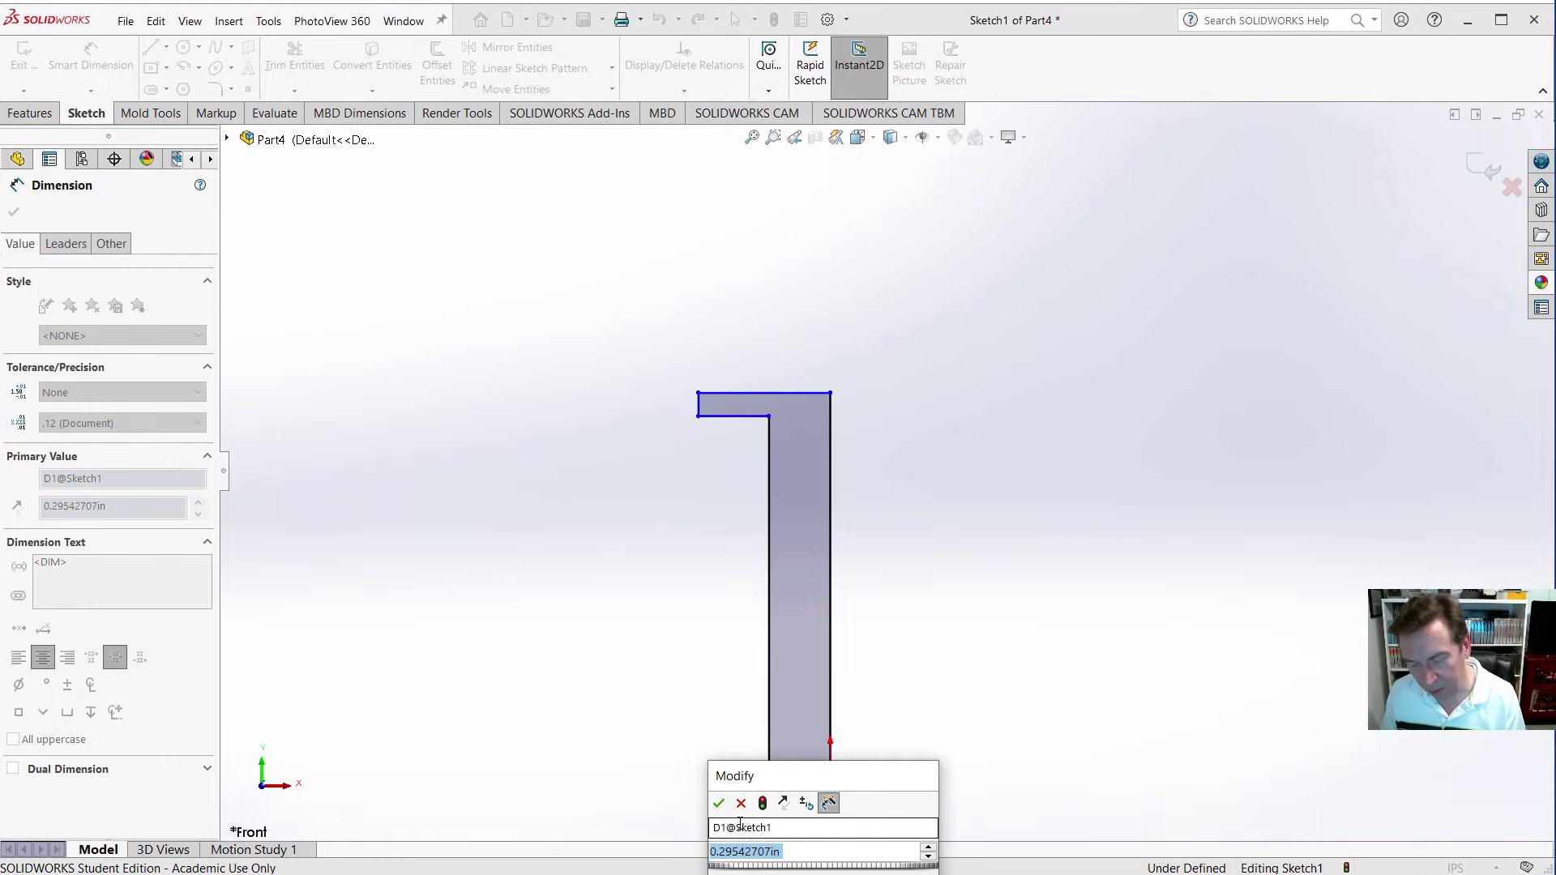
pyautogui.write('.25')
pyautogui.press('Return')
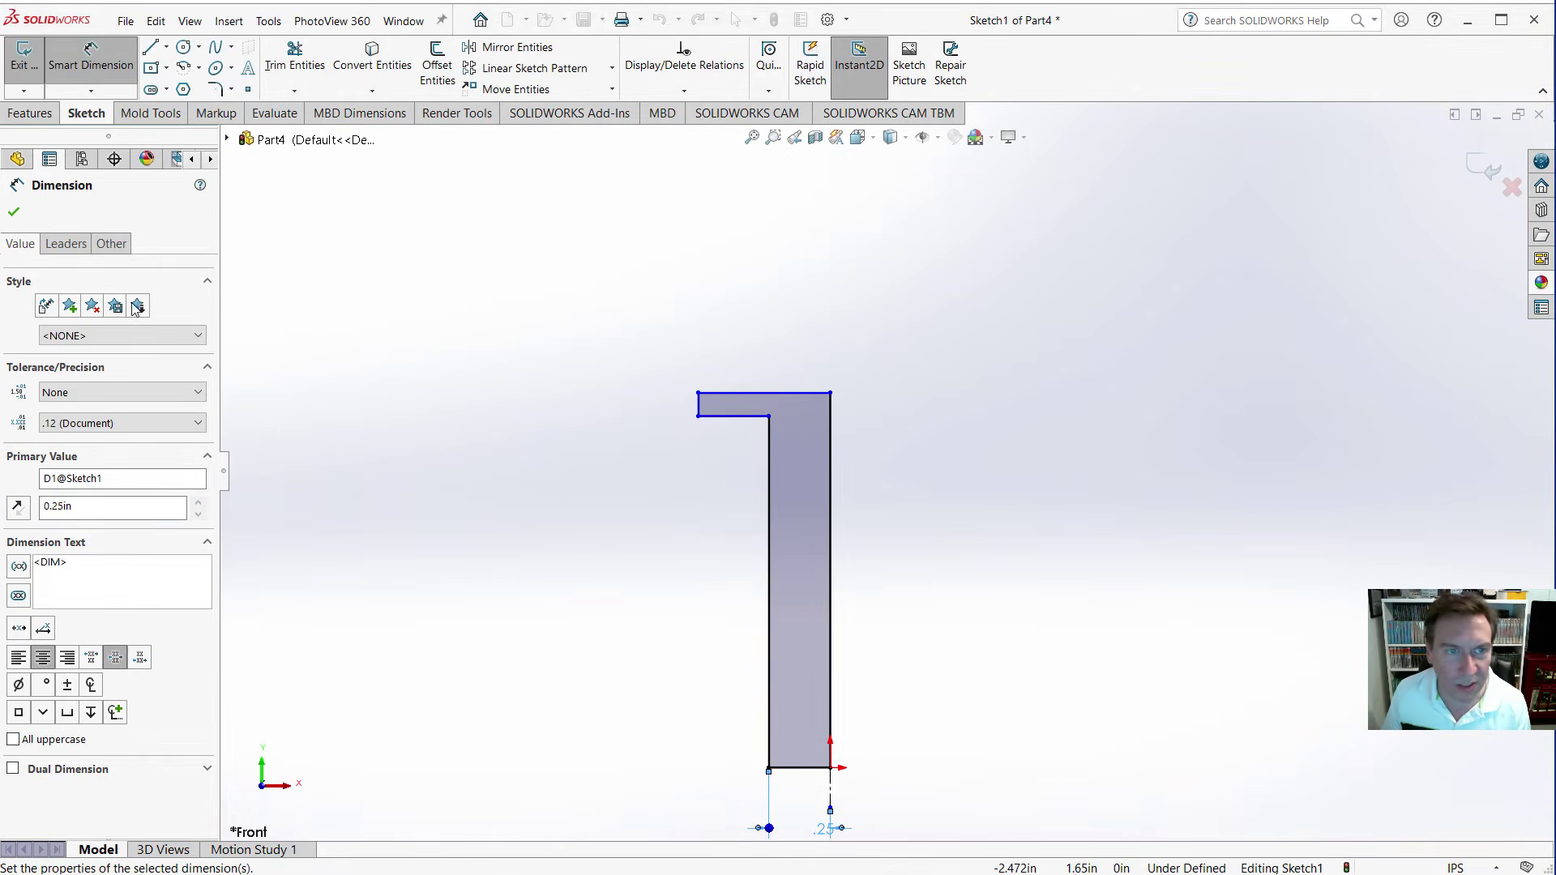
# Display the shaft's centerline dimension as a diameter, center its text between the extension lines and add a diameter symbol.
pyautogui.click(66, 243)
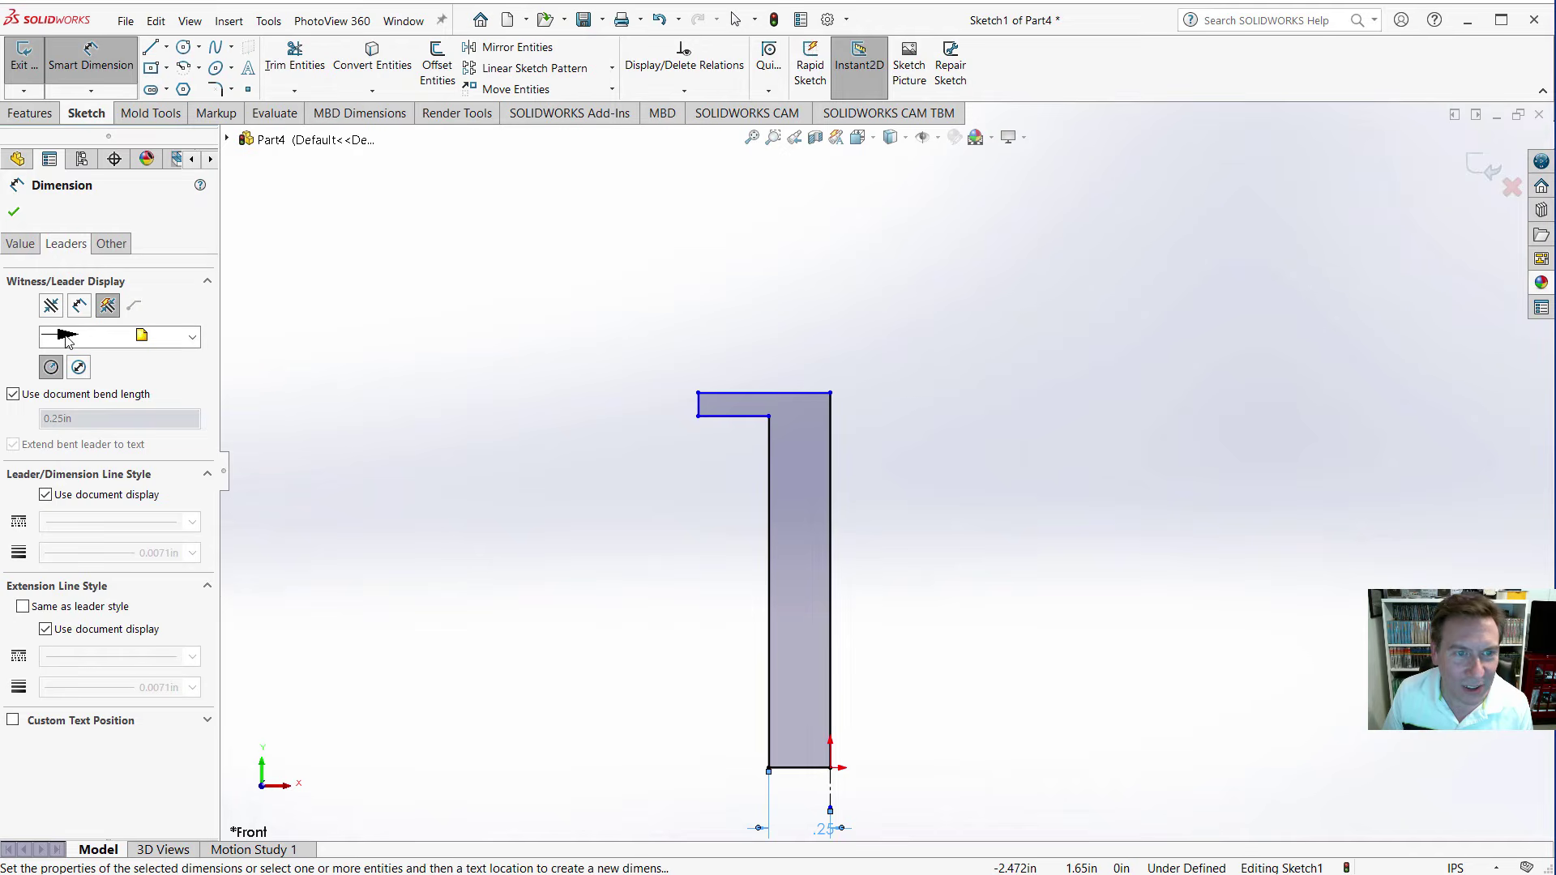
pyautogui.click(79, 367)
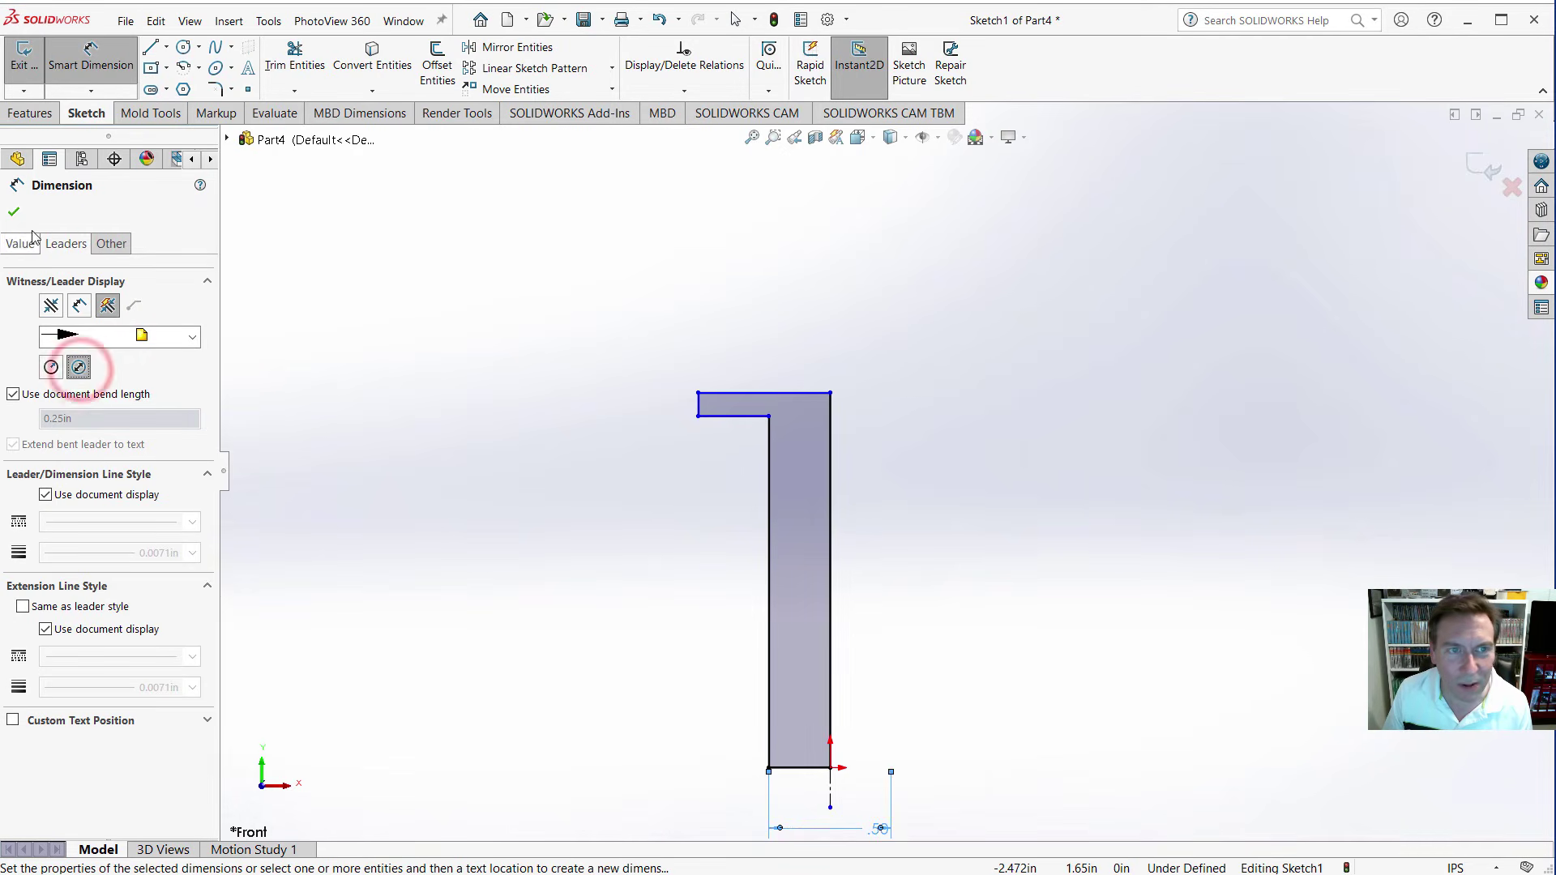
pyautogui.click(14, 211)
pyautogui.click(430, 438)
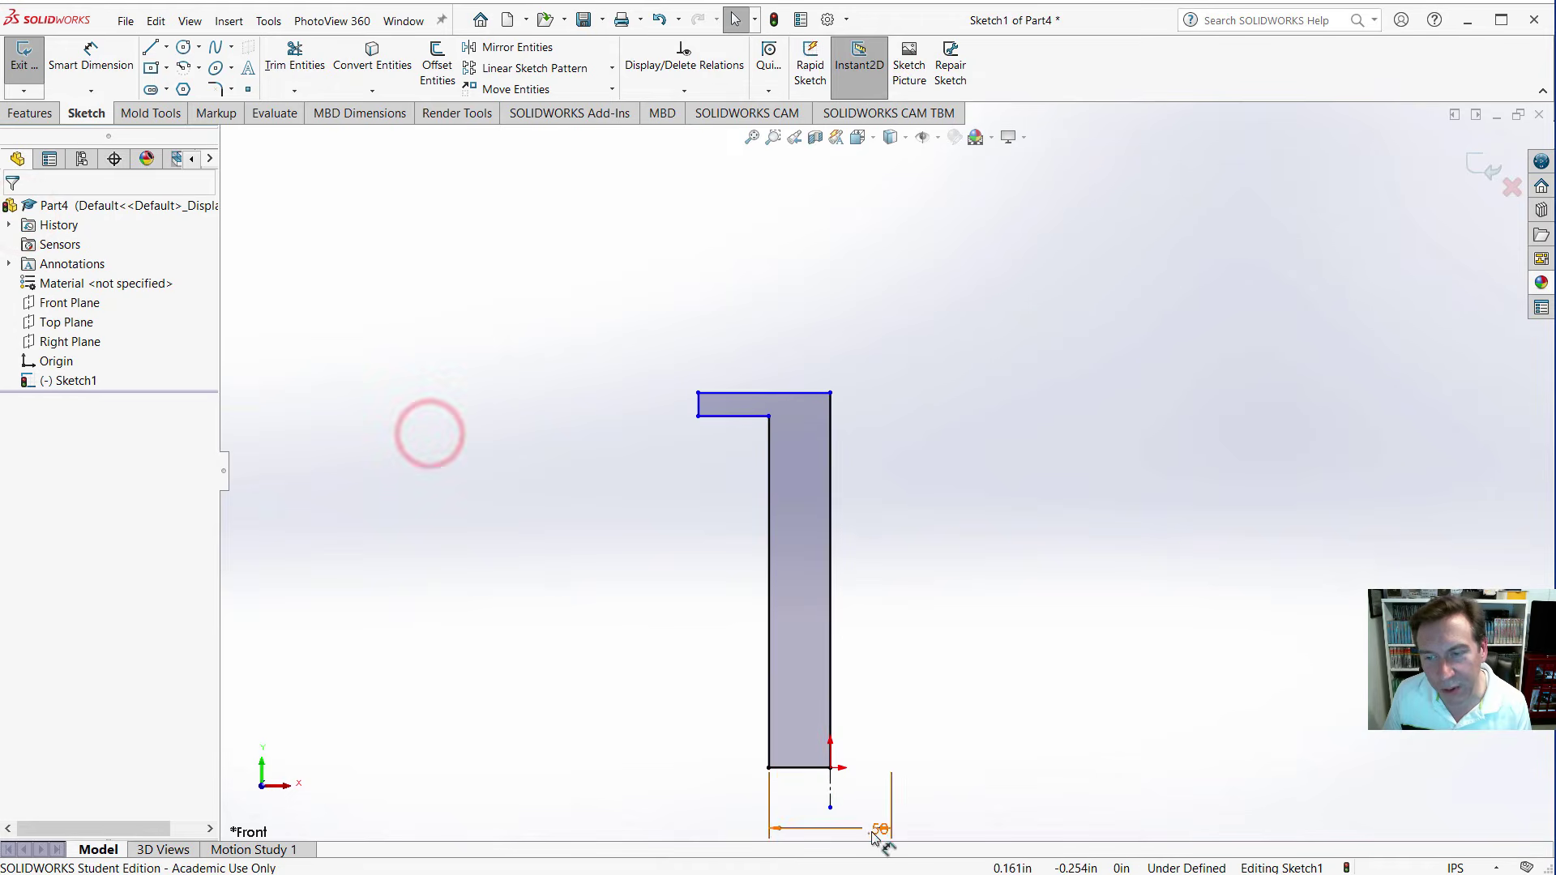
pyautogui.moveTo(878, 830); pyautogui.dragTo(828, 835)
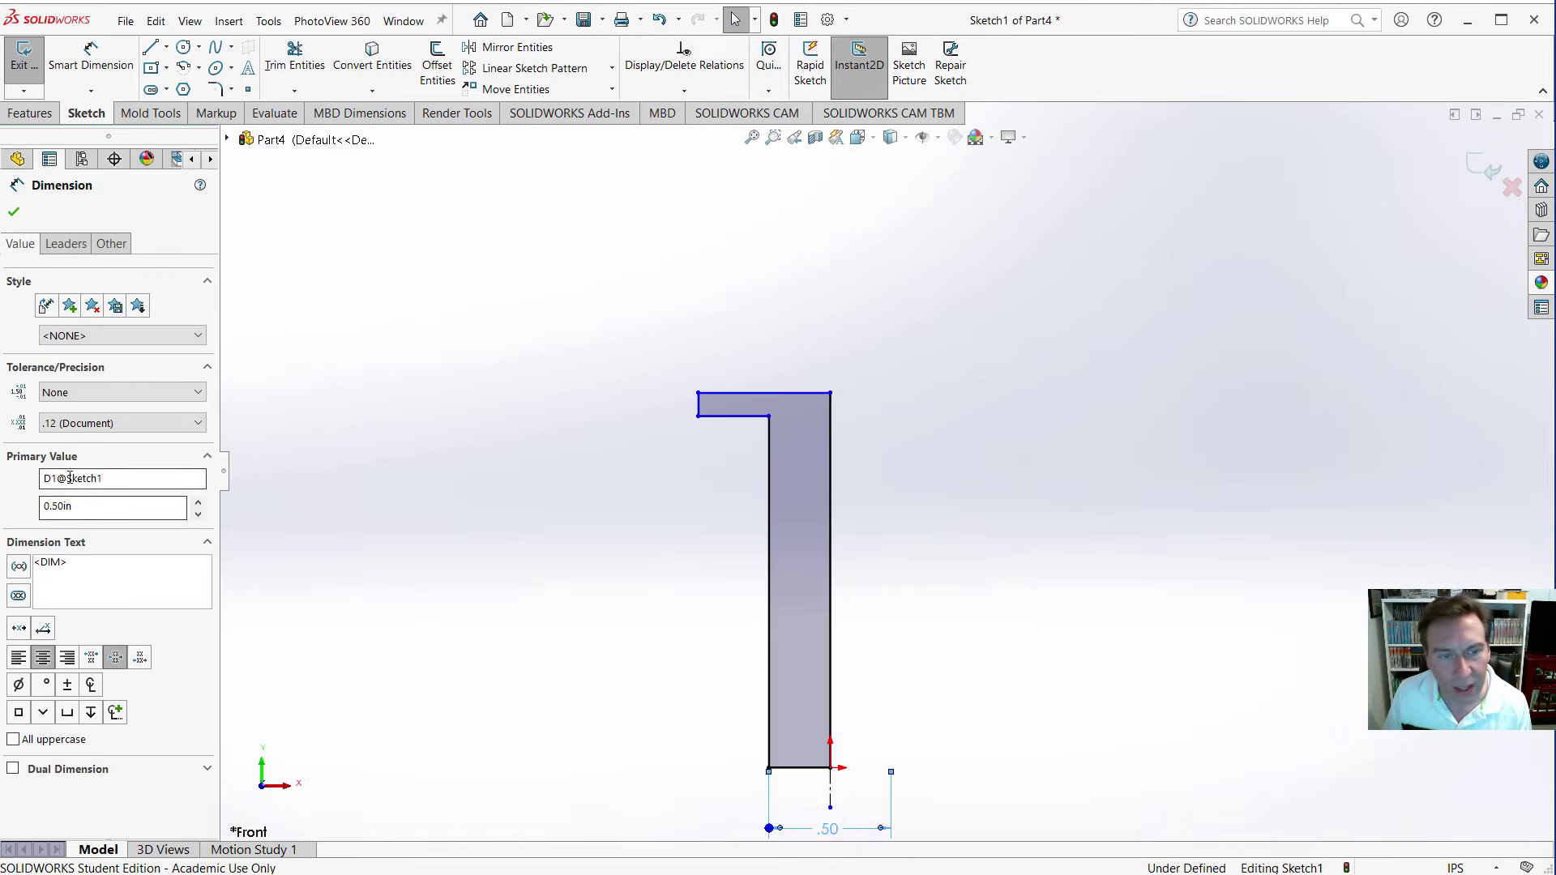
pyautogui.click(20, 684)
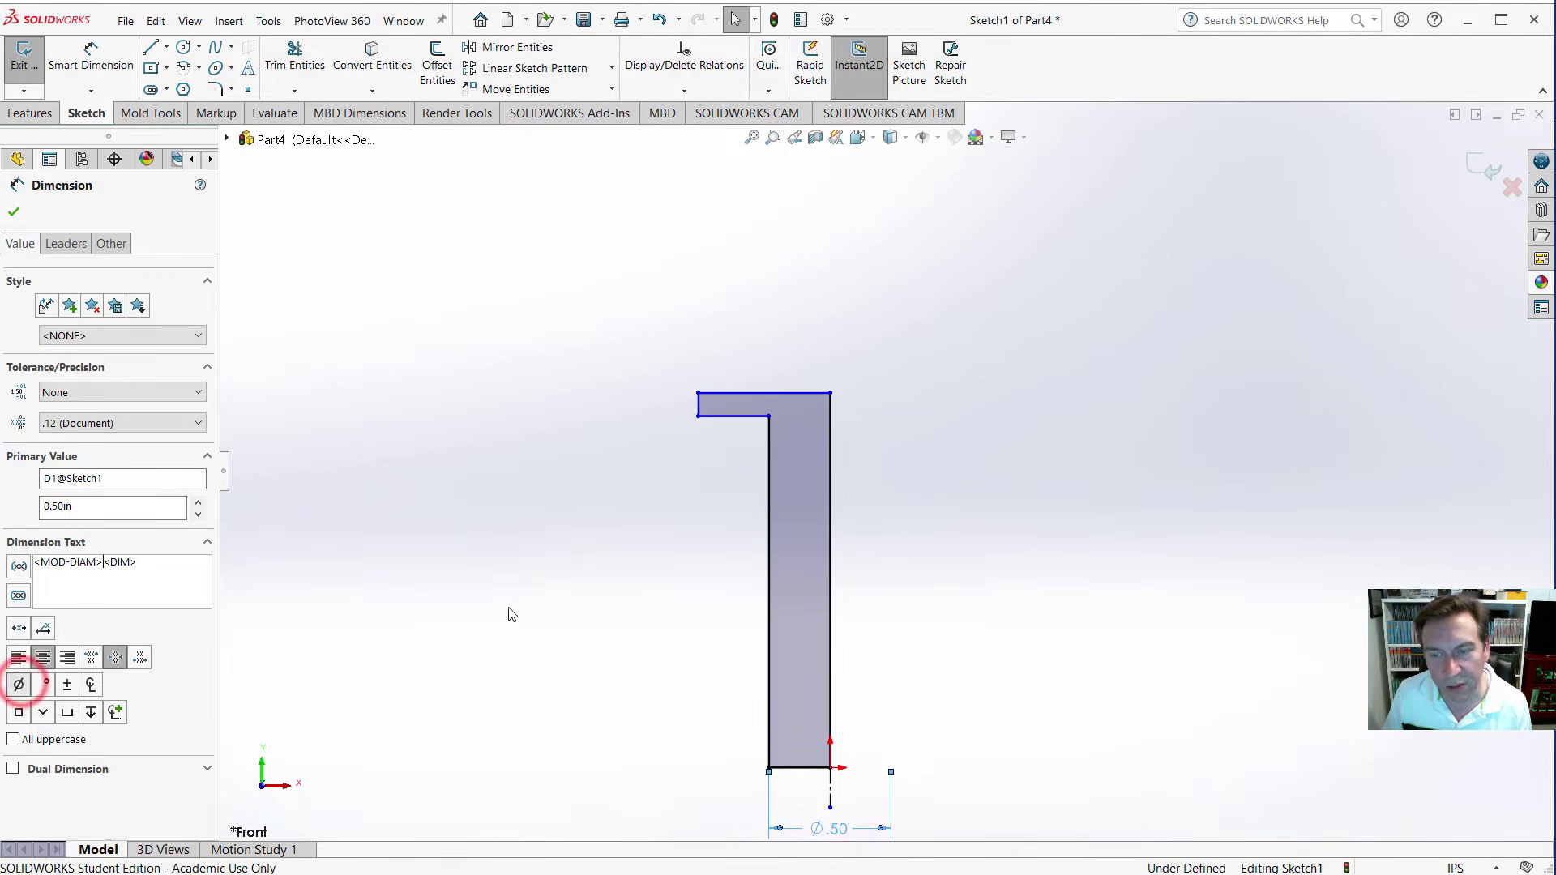
pyautogui.click(504, 607)
# Dimension the flange's outer edge across the centerline as a 1 in diameter above the profile, with a diameter symbol.
pyautogui.click(91, 53)
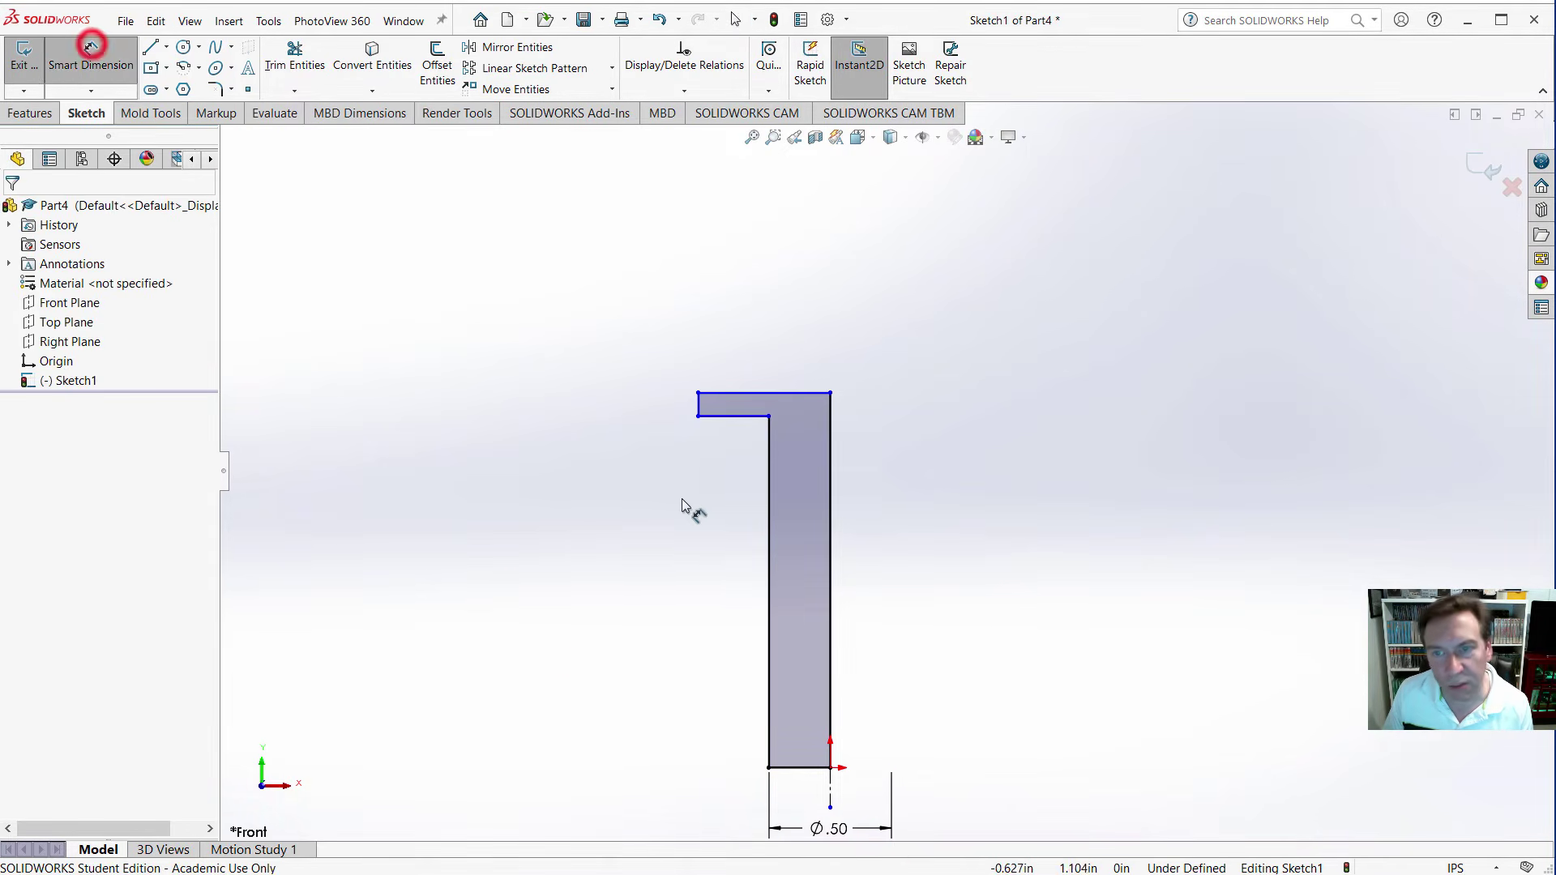
pyautogui.click(701, 406)
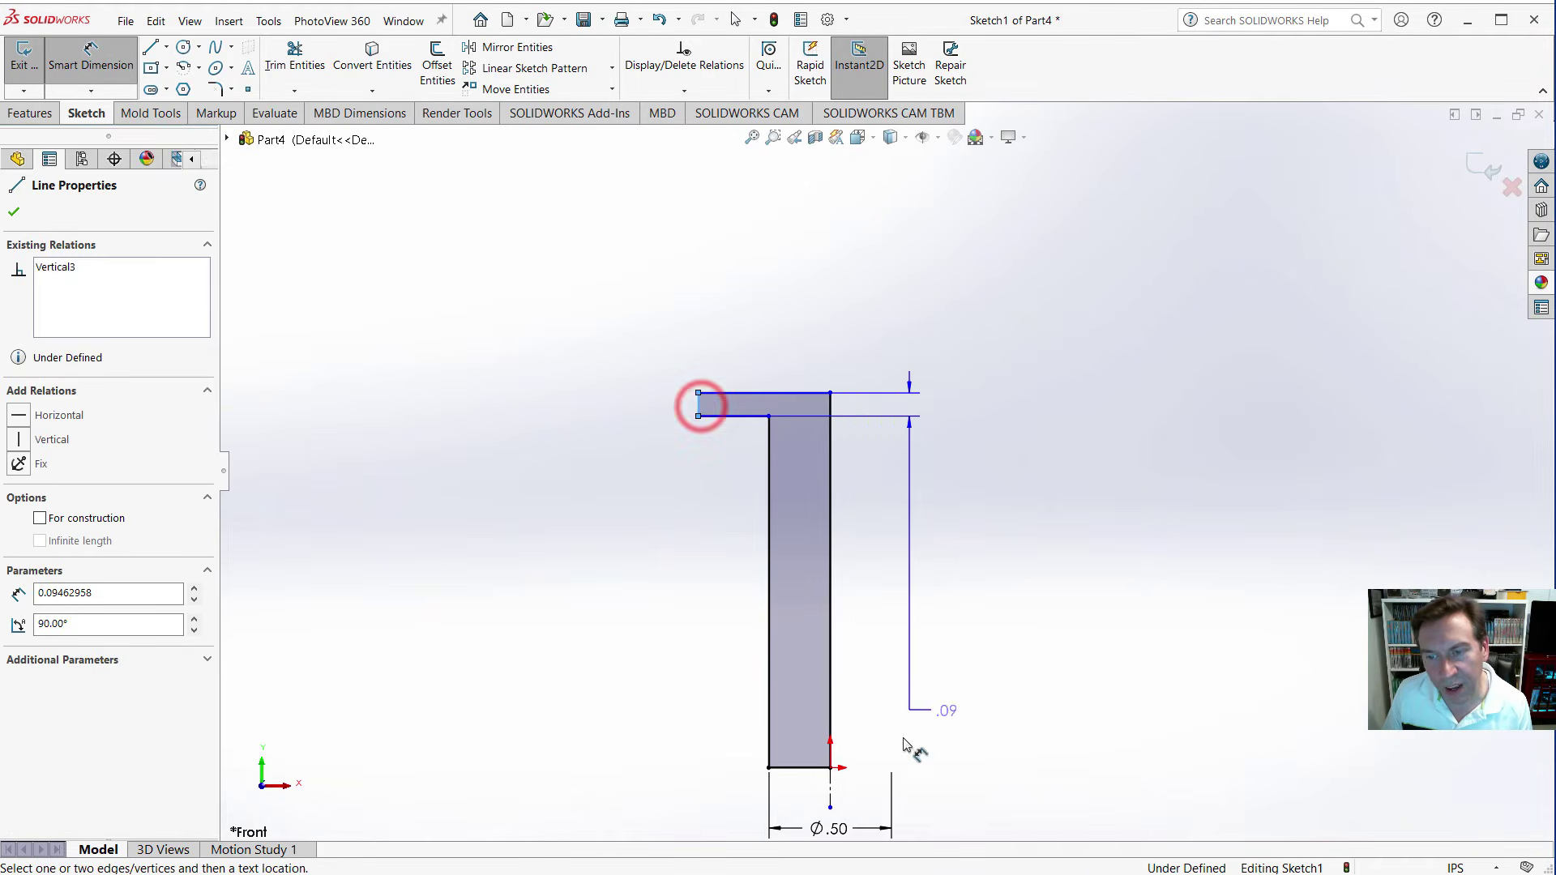
pyautogui.click(832, 790)
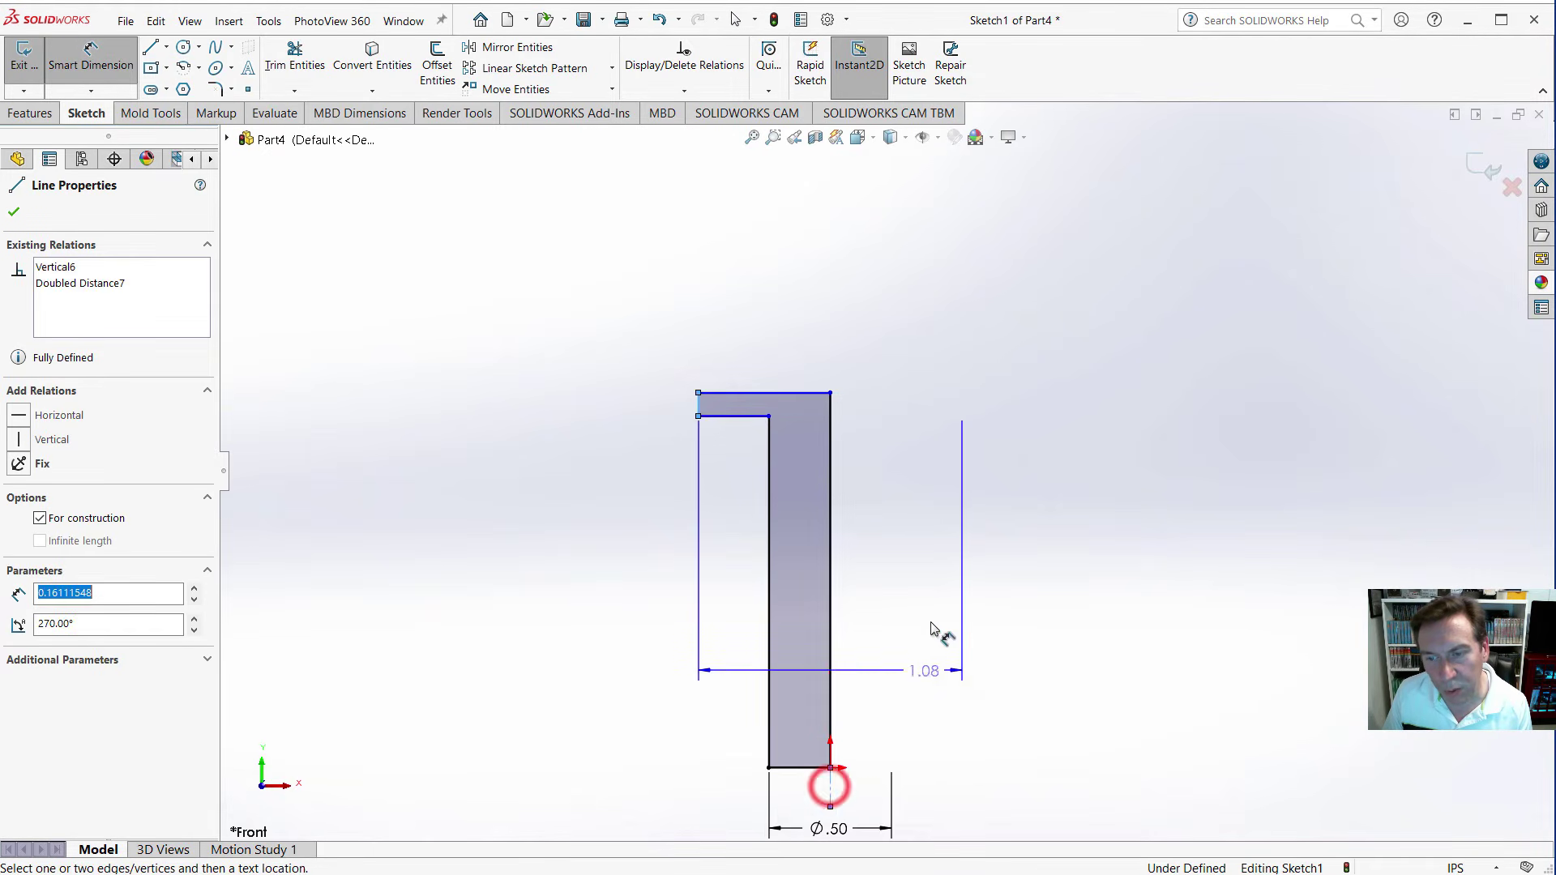
pyautogui.click(867, 276)
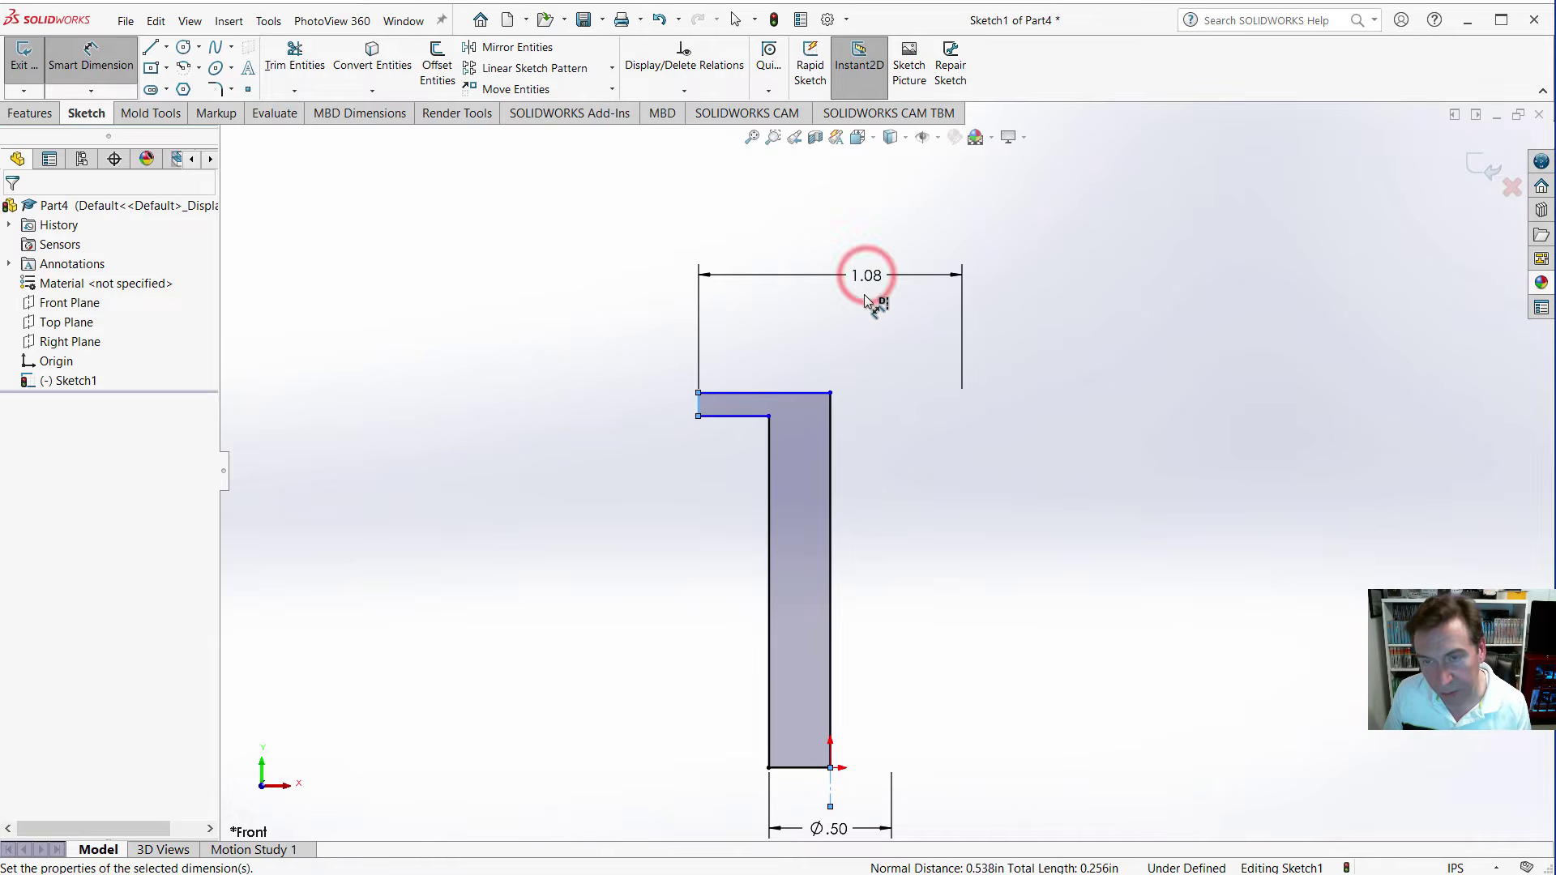
pyautogui.write('1')
pyautogui.press('Return')
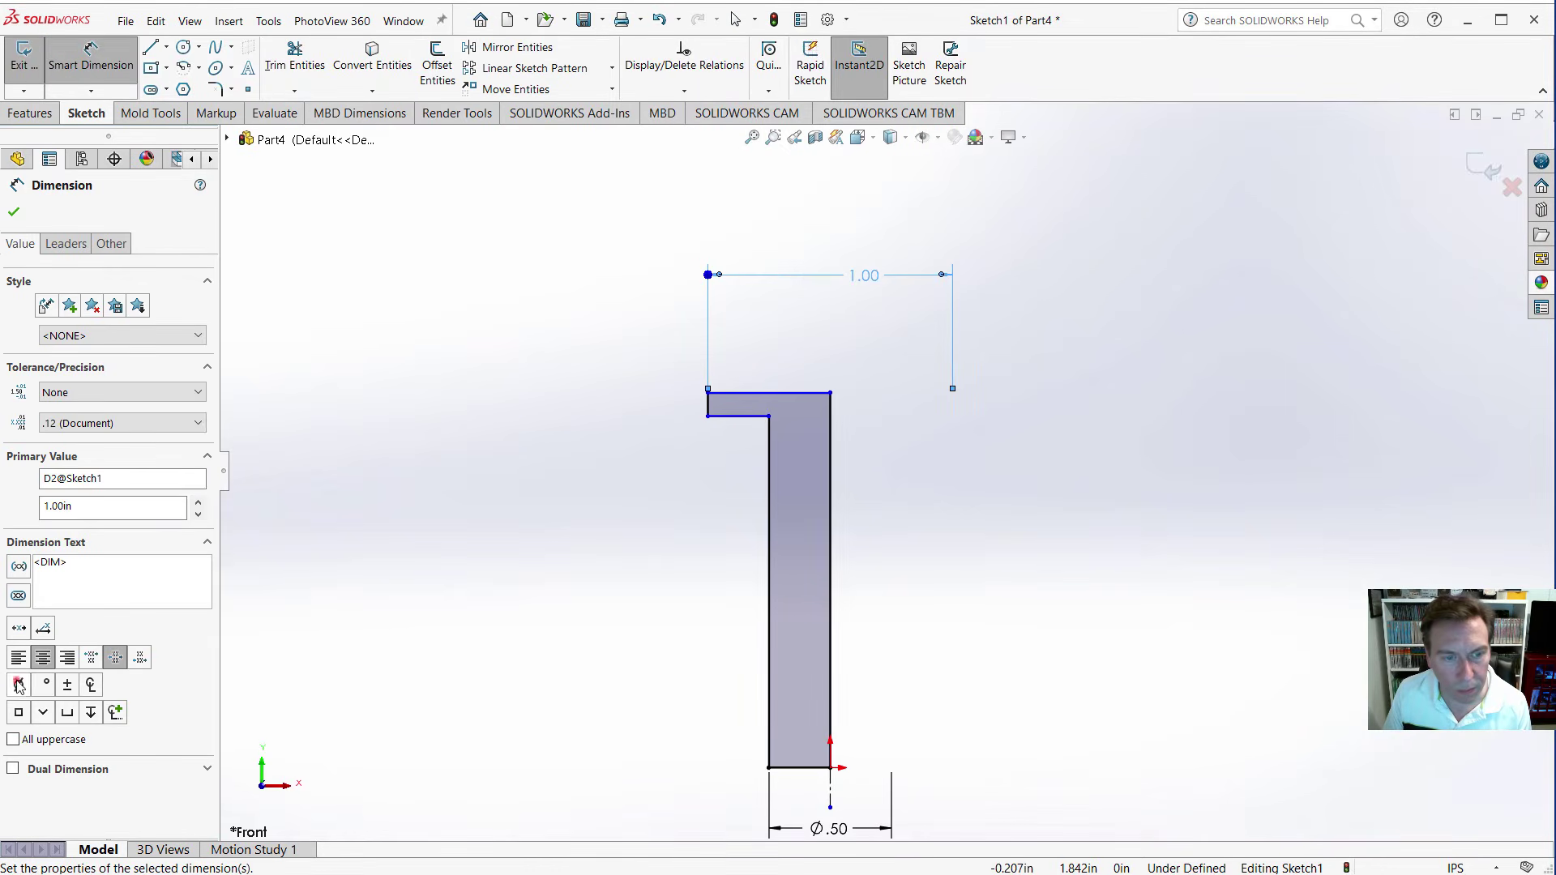
pyautogui.click(18, 683)
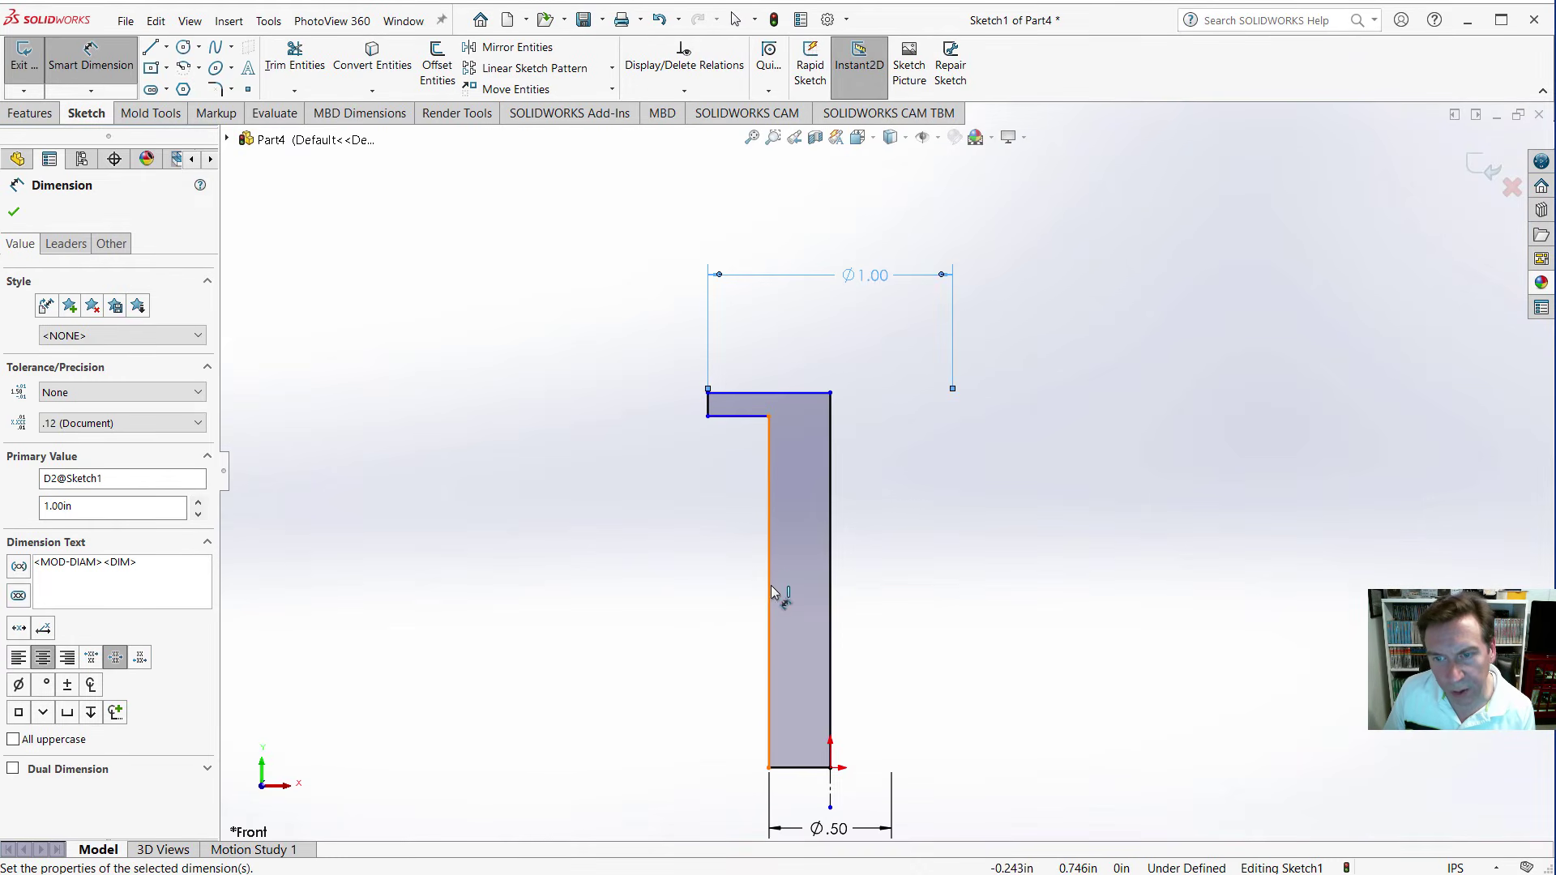
# Dimension the length of the shaft's outer vertical line as 1.7 in, placed beside the profile, and leave the dimension tool.
pyautogui.click(769, 585)
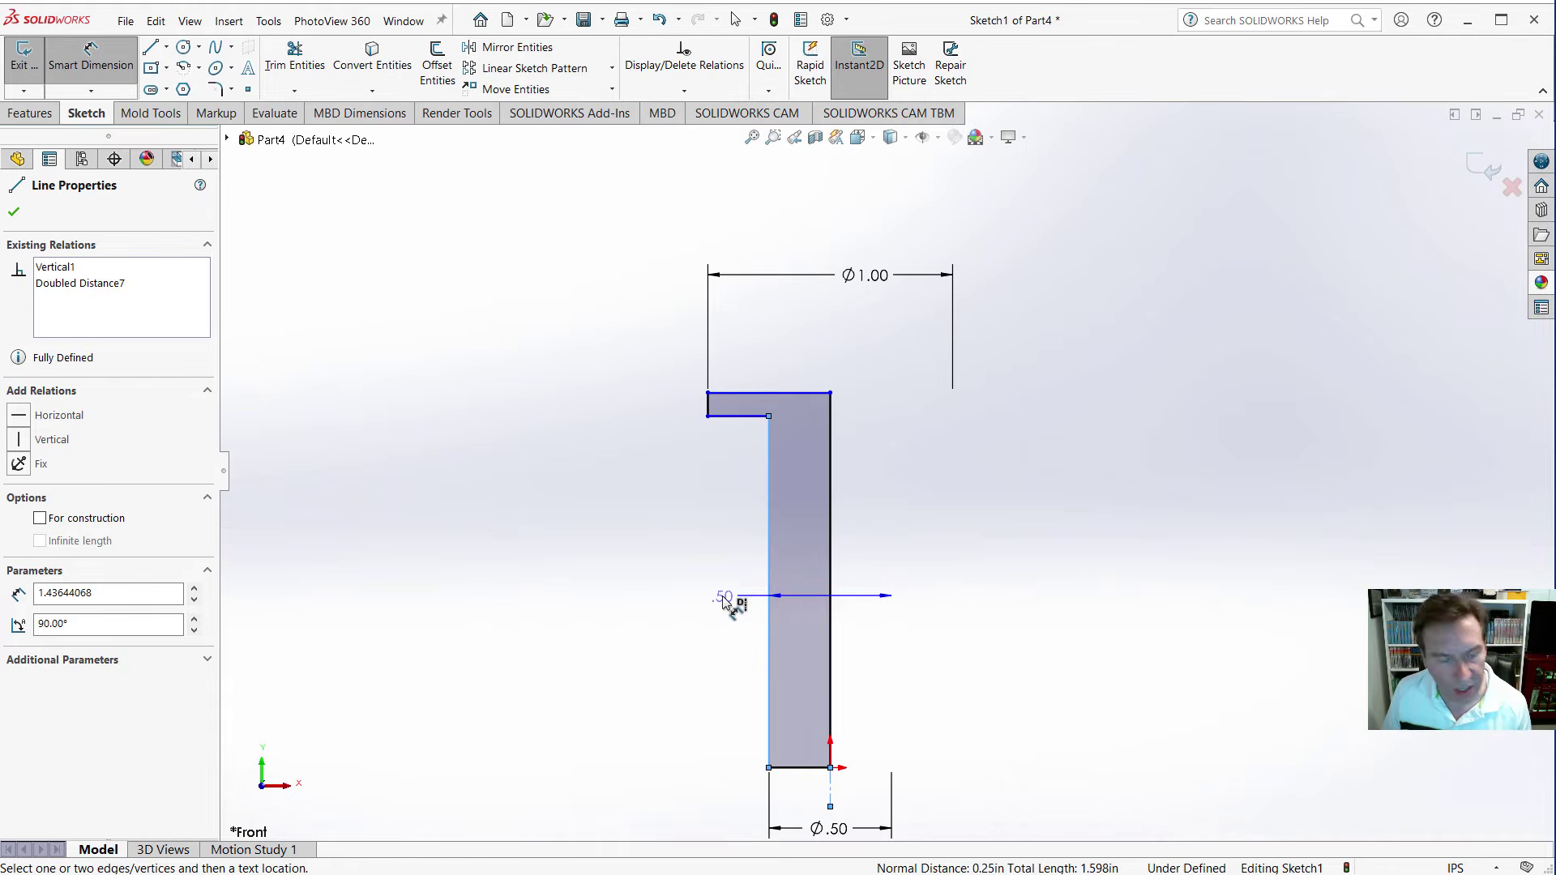
pyautogui.click(668, 592)
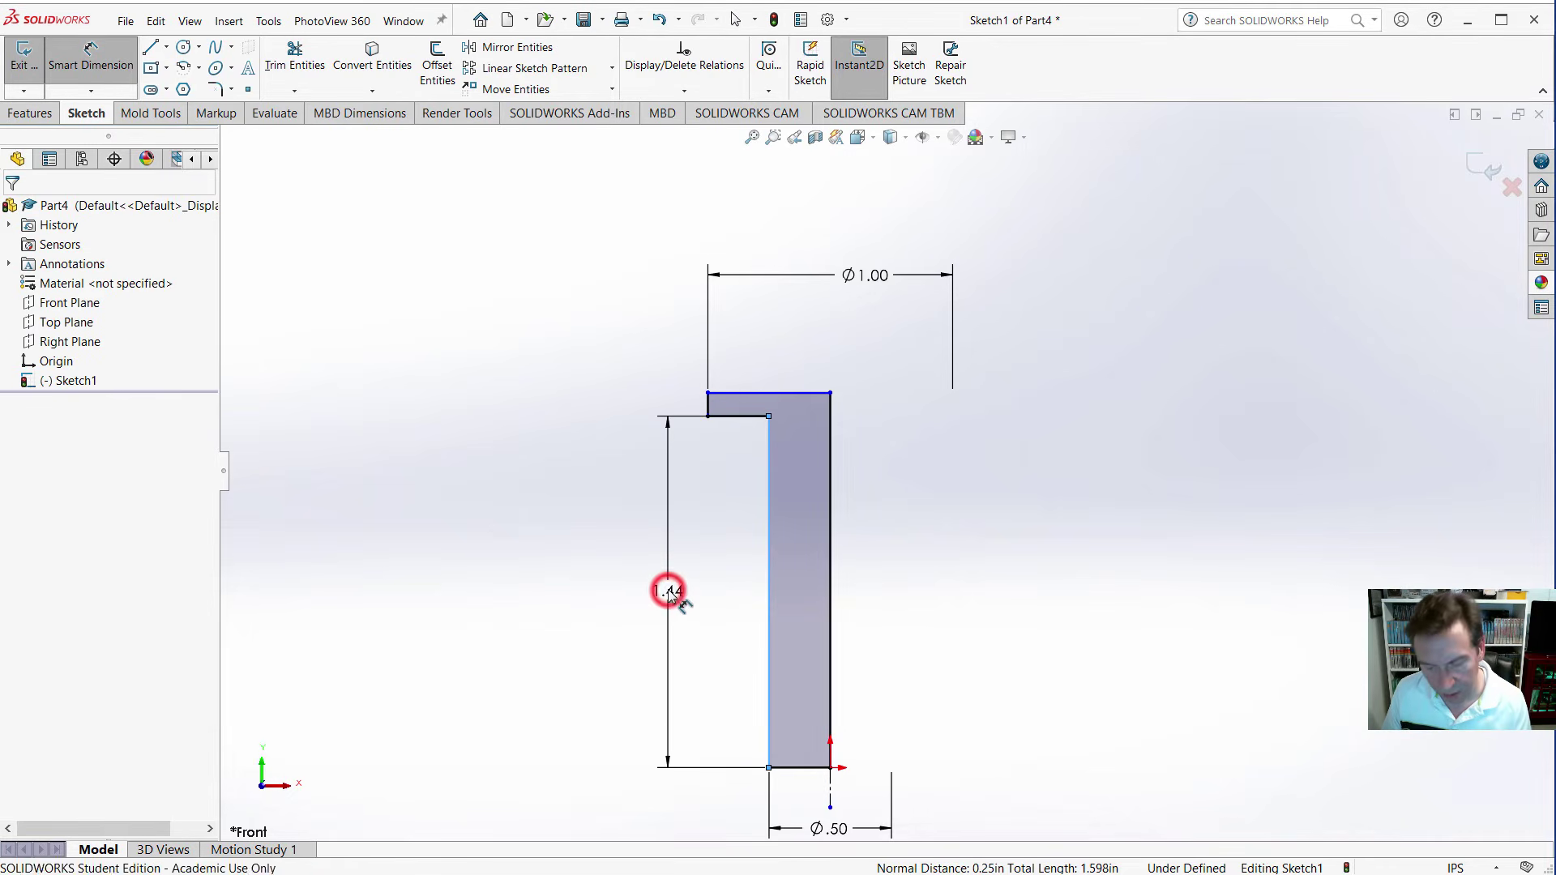
pyautogui.write('1.7')
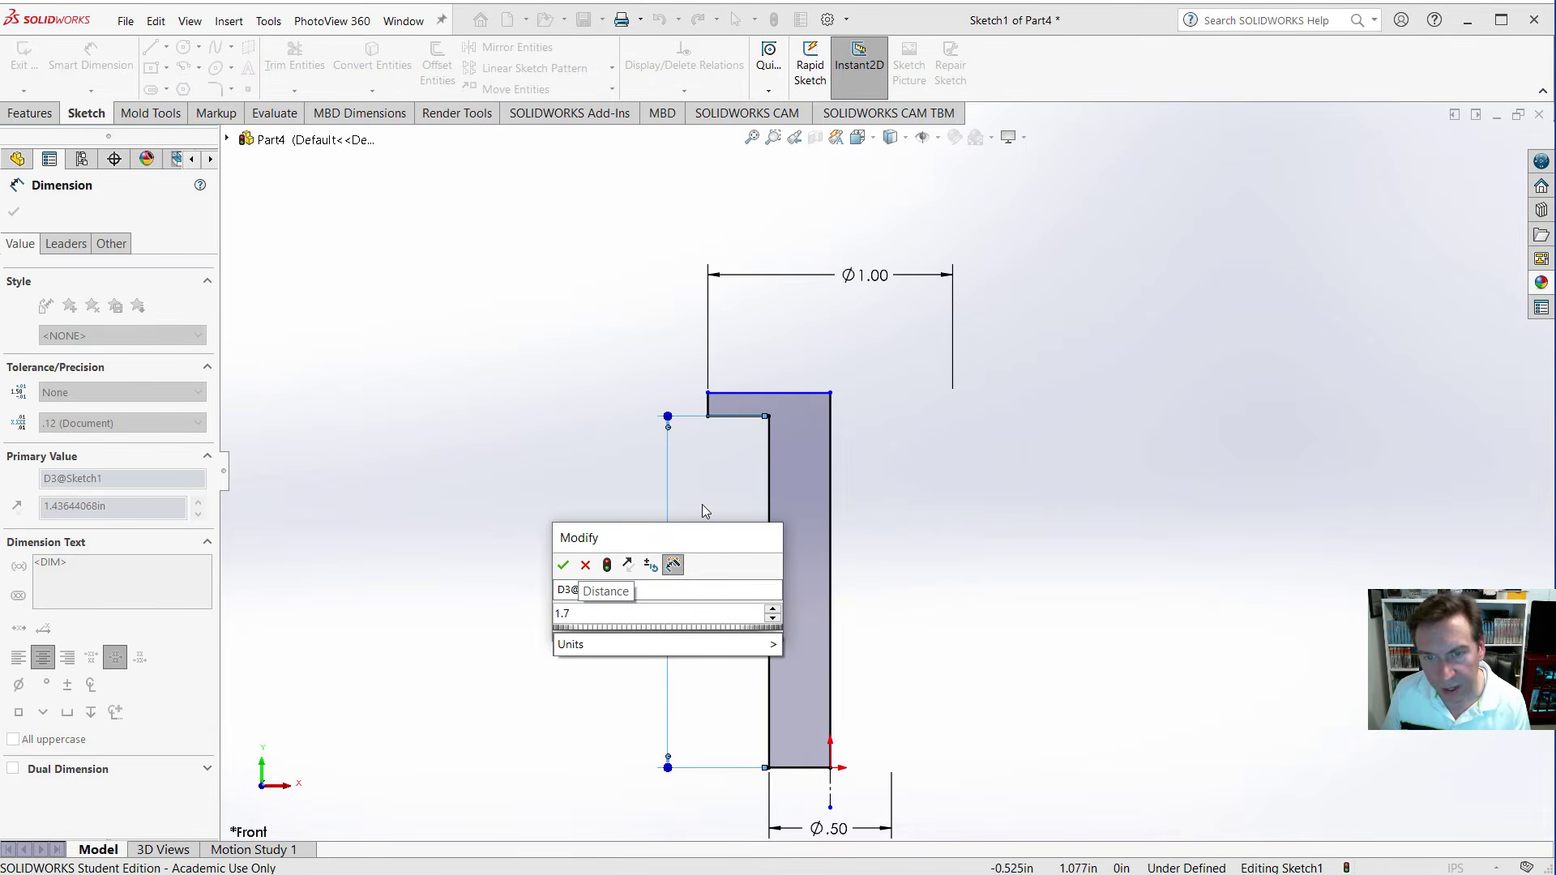
pyautogui.click(563, 565)
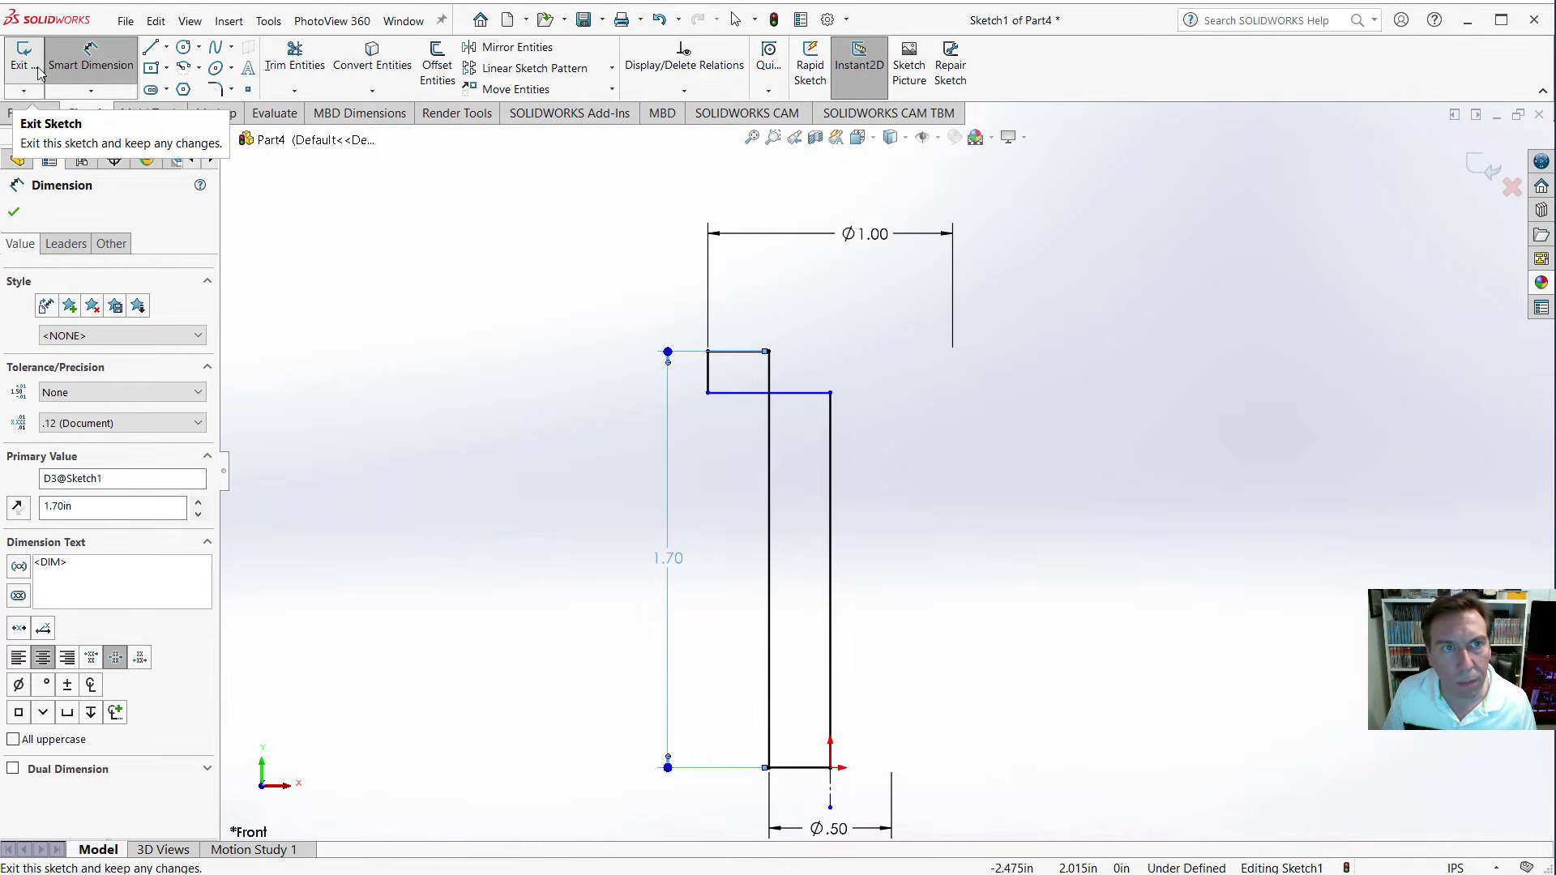
pyautogui.click(91, 72)
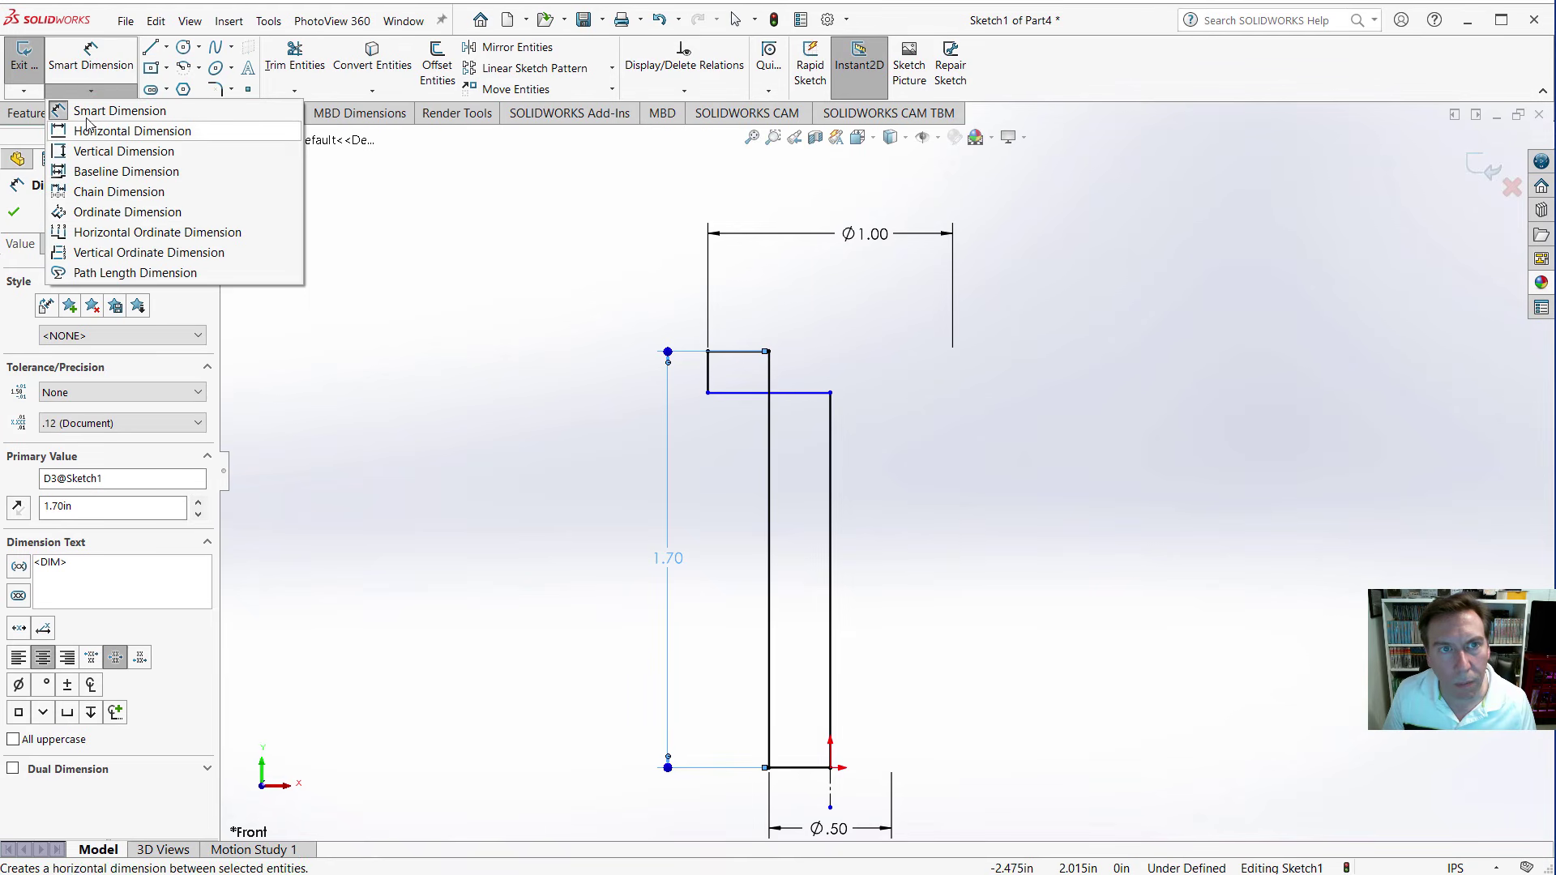
pyautogui.click(61, 112)
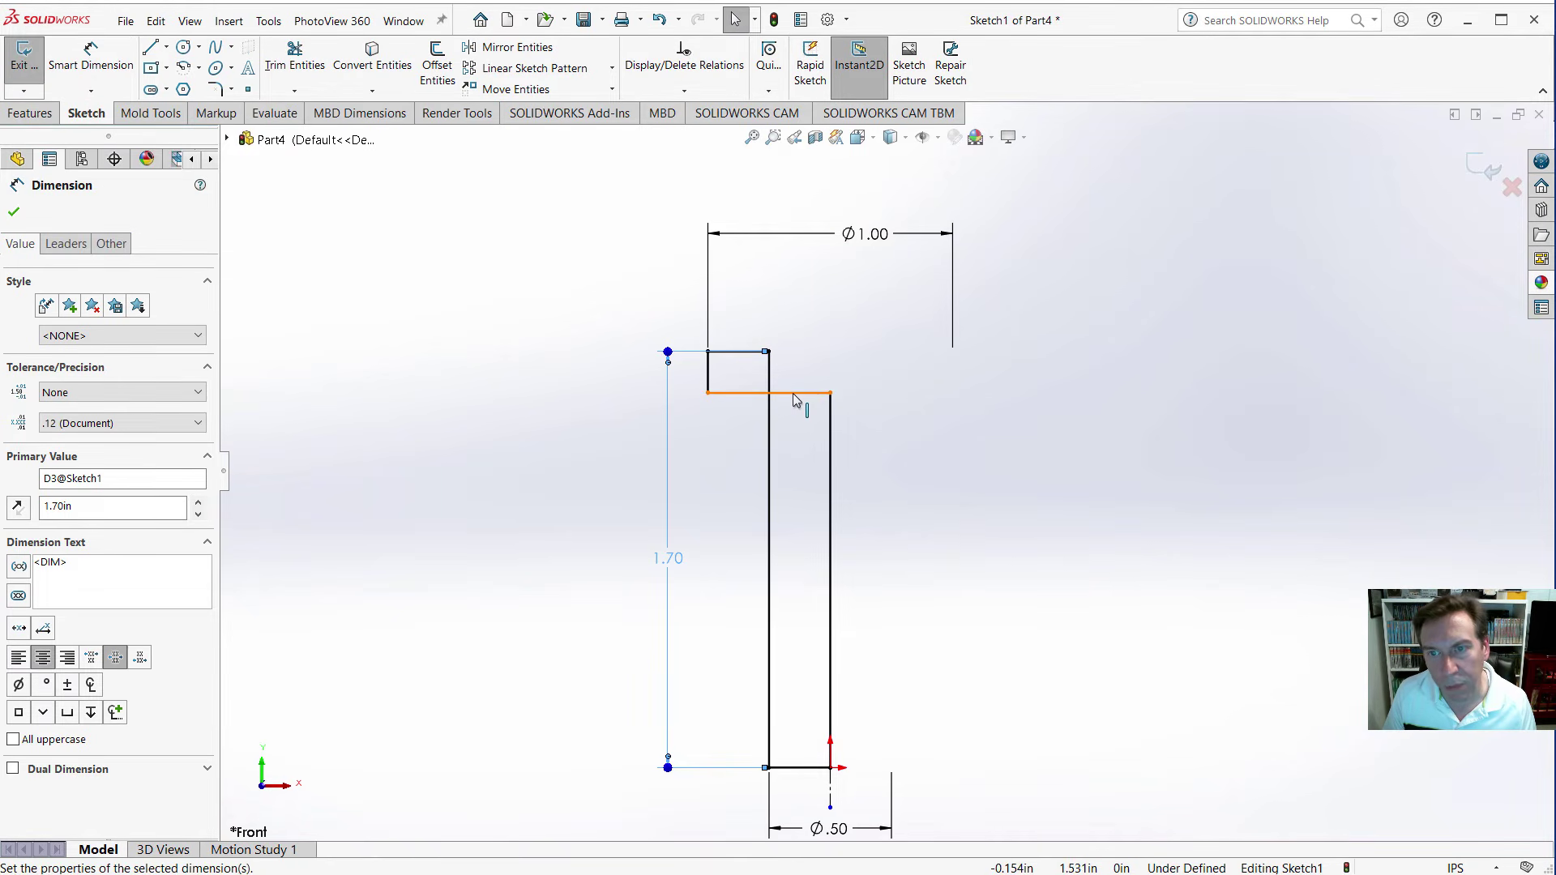
# Move the flange's misplaced horizontal line above the top of the shaft line and dimension the flange's outer vertical edge.
pyautogui.moveTo(793, 394)
pyautogui.mouseDown()
pyautogui.moveTo(793, 304)
pyautogui.moveTo(781, 315)
pyautogui.mouseUp()
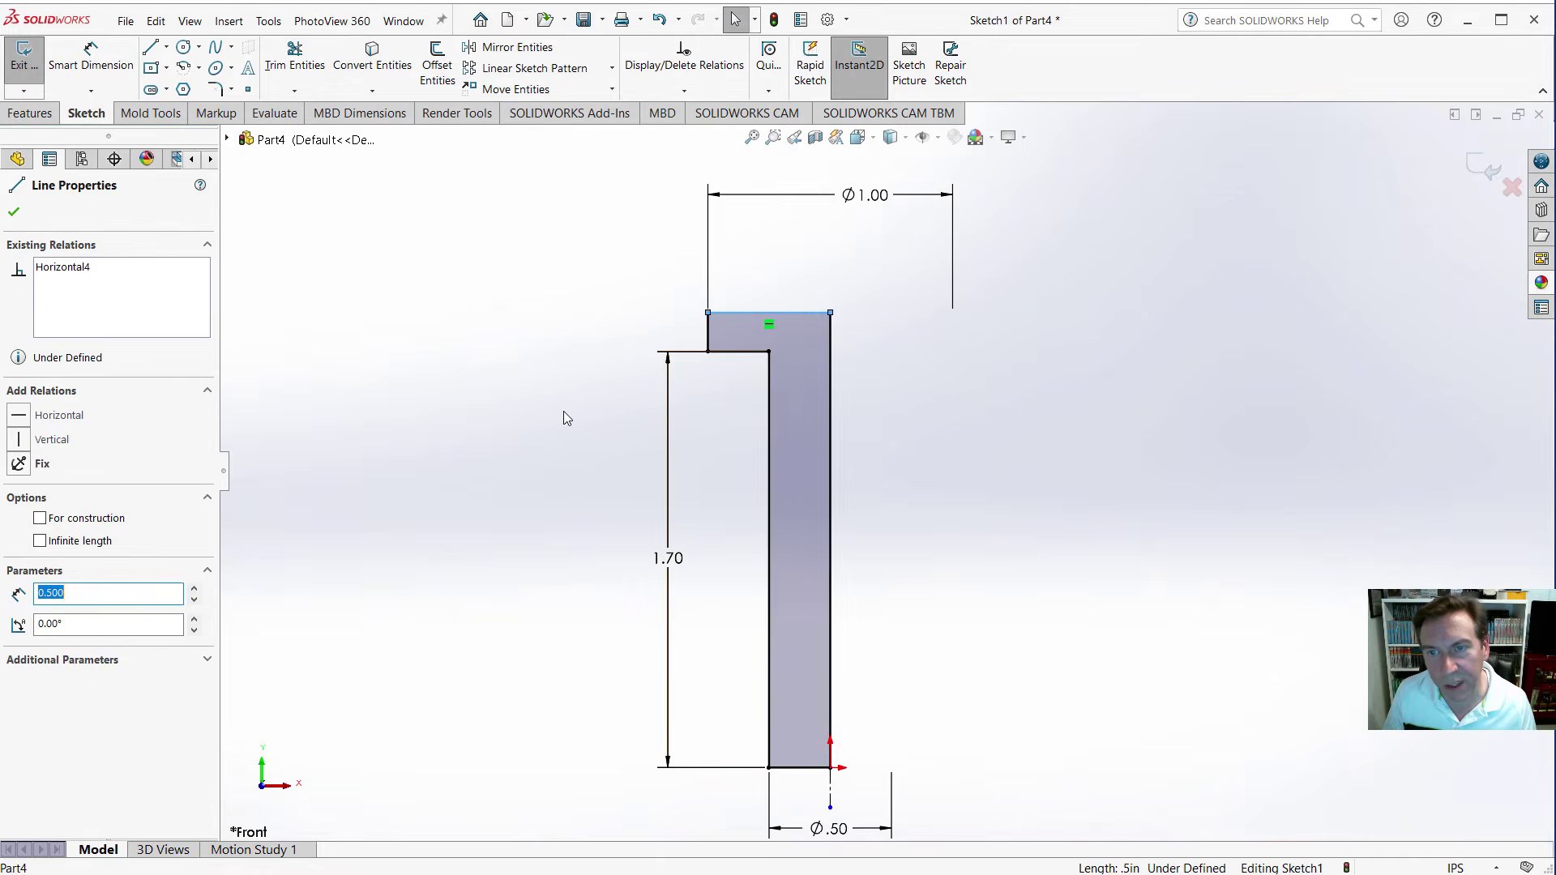
pyautogui.click(545, 406)
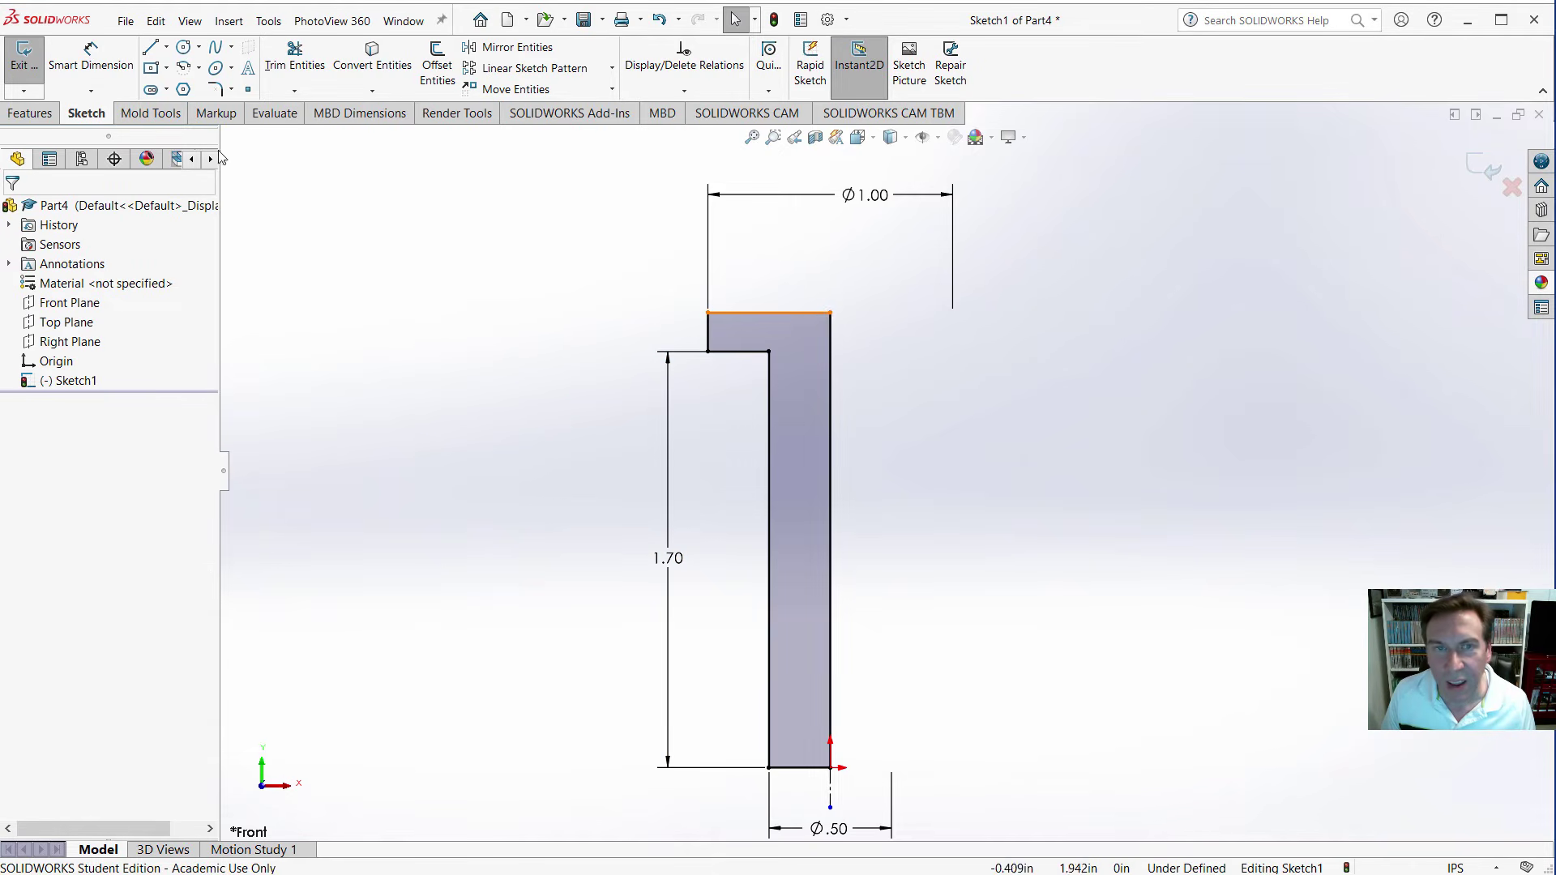
pyautogui.click(85, 58)
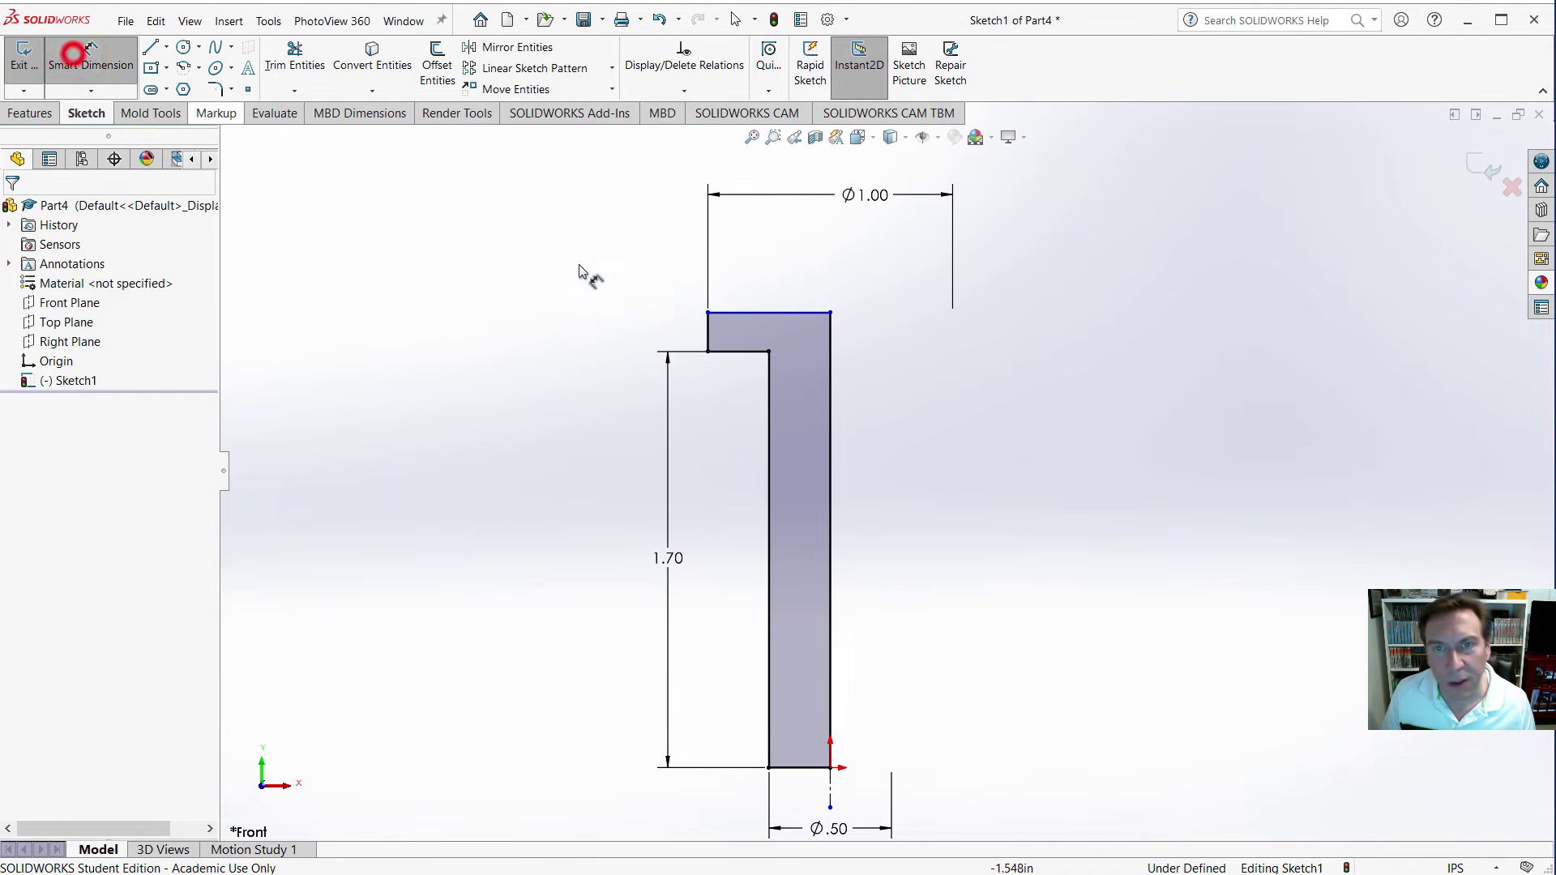
pyautogui.click(710, 332)
pyautogui.click(680, 272)
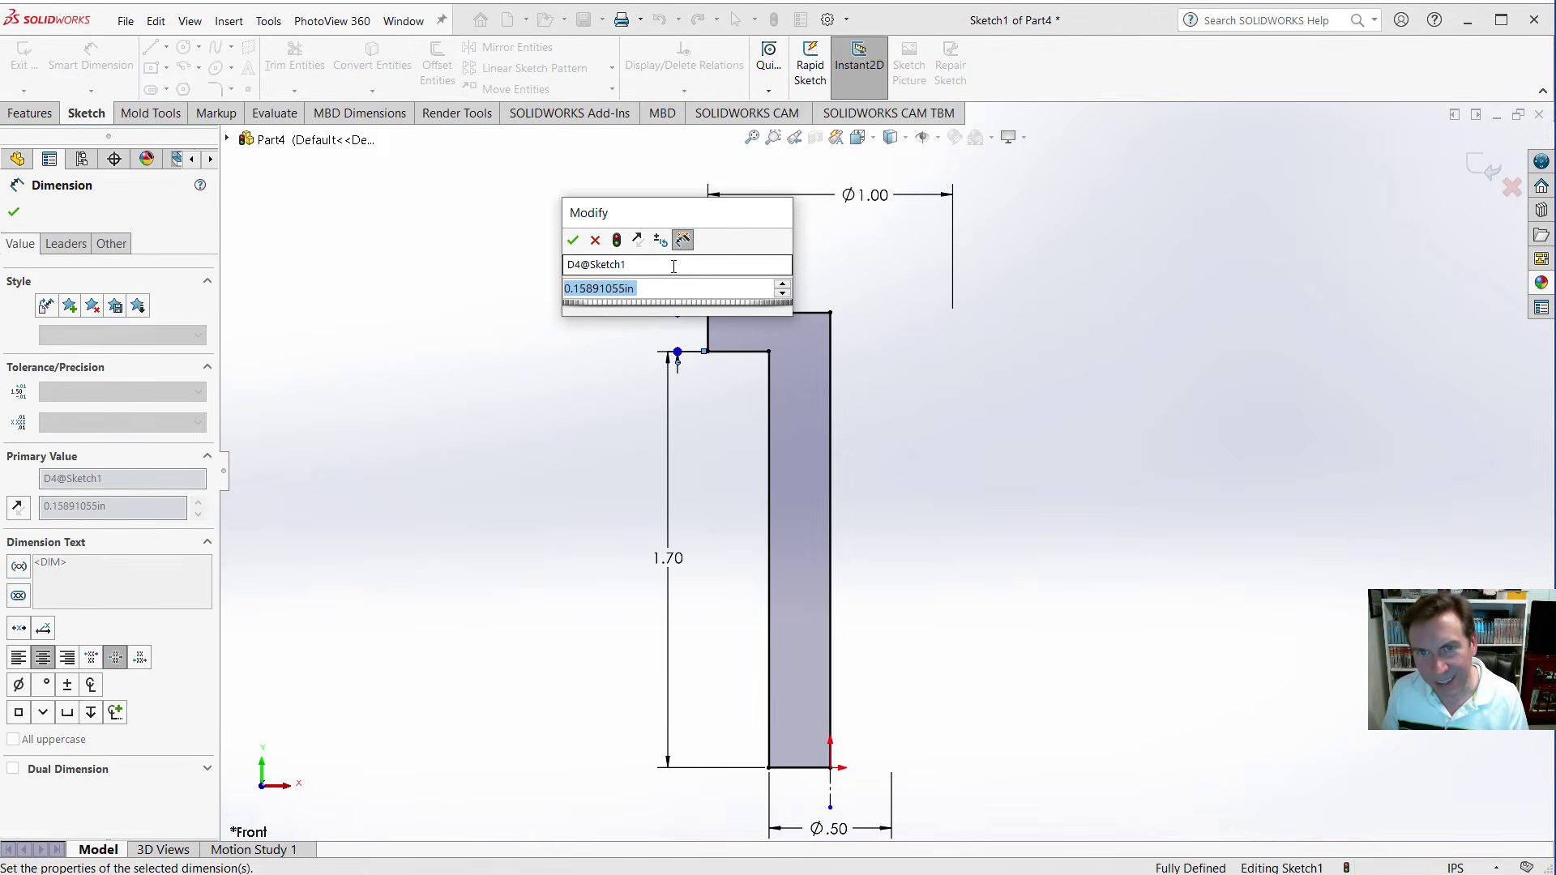
pyautogui.press('Return')
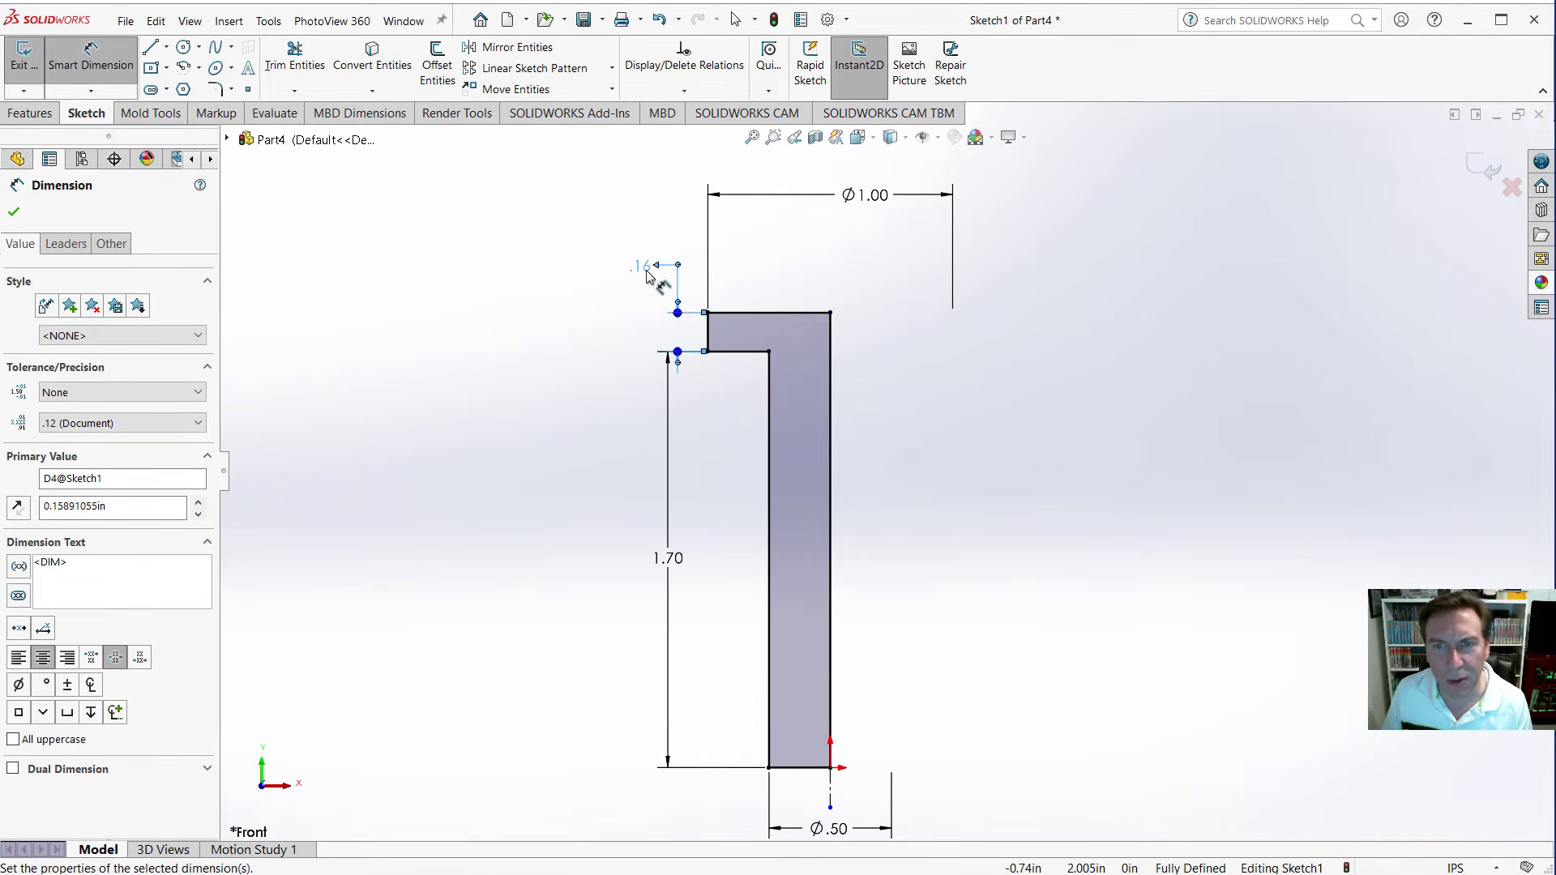
# Set the flange thickness dimension to 0.058911 in.
pyautogui.doubleClick(643, 267)
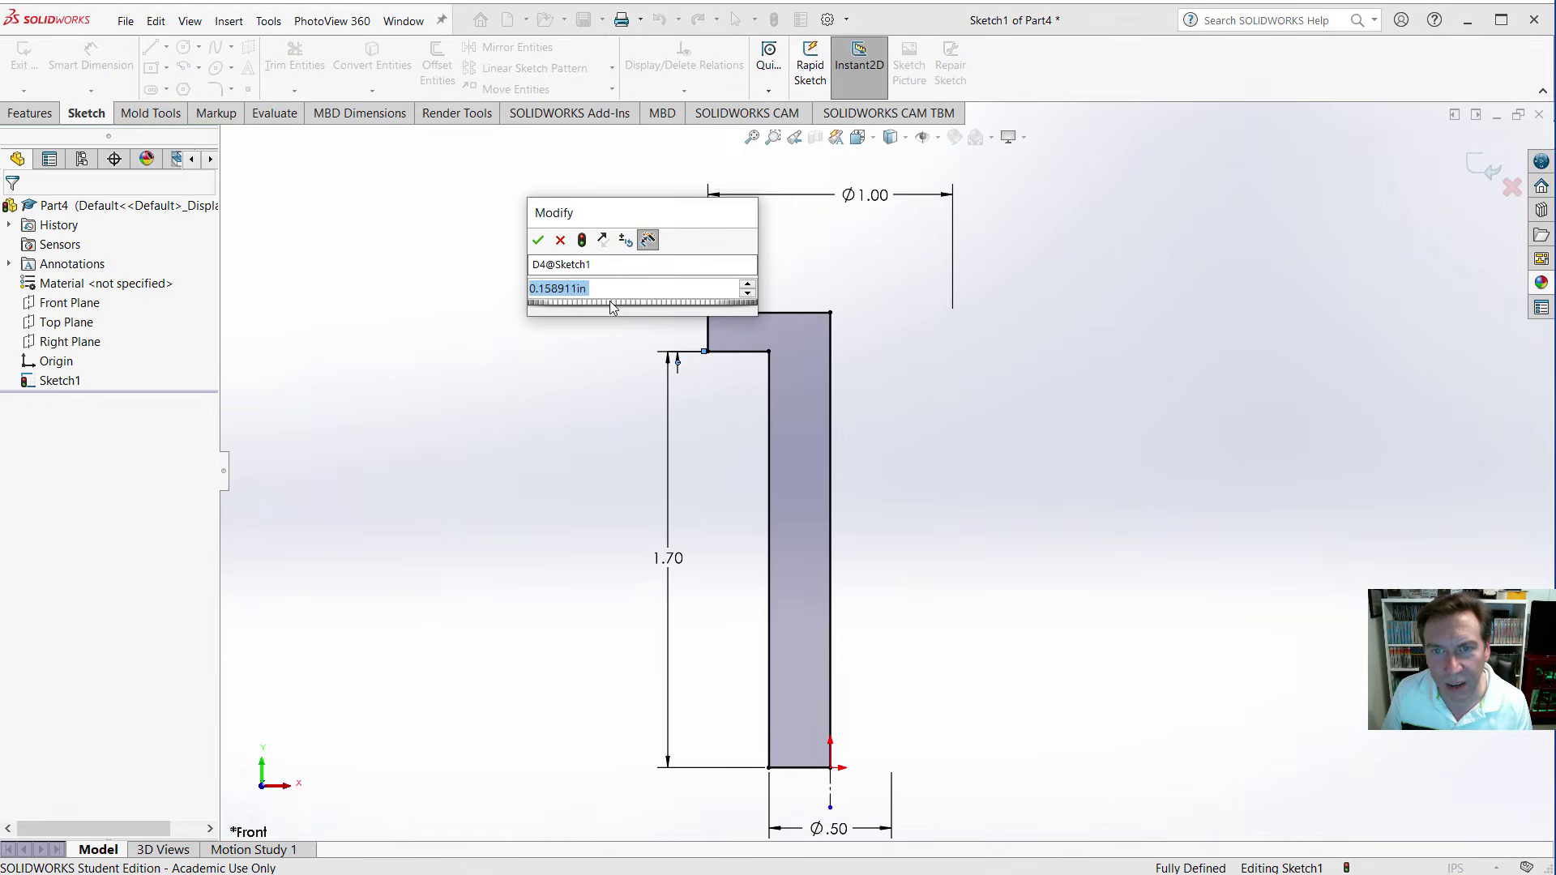
pyautogui.click(610, 302)
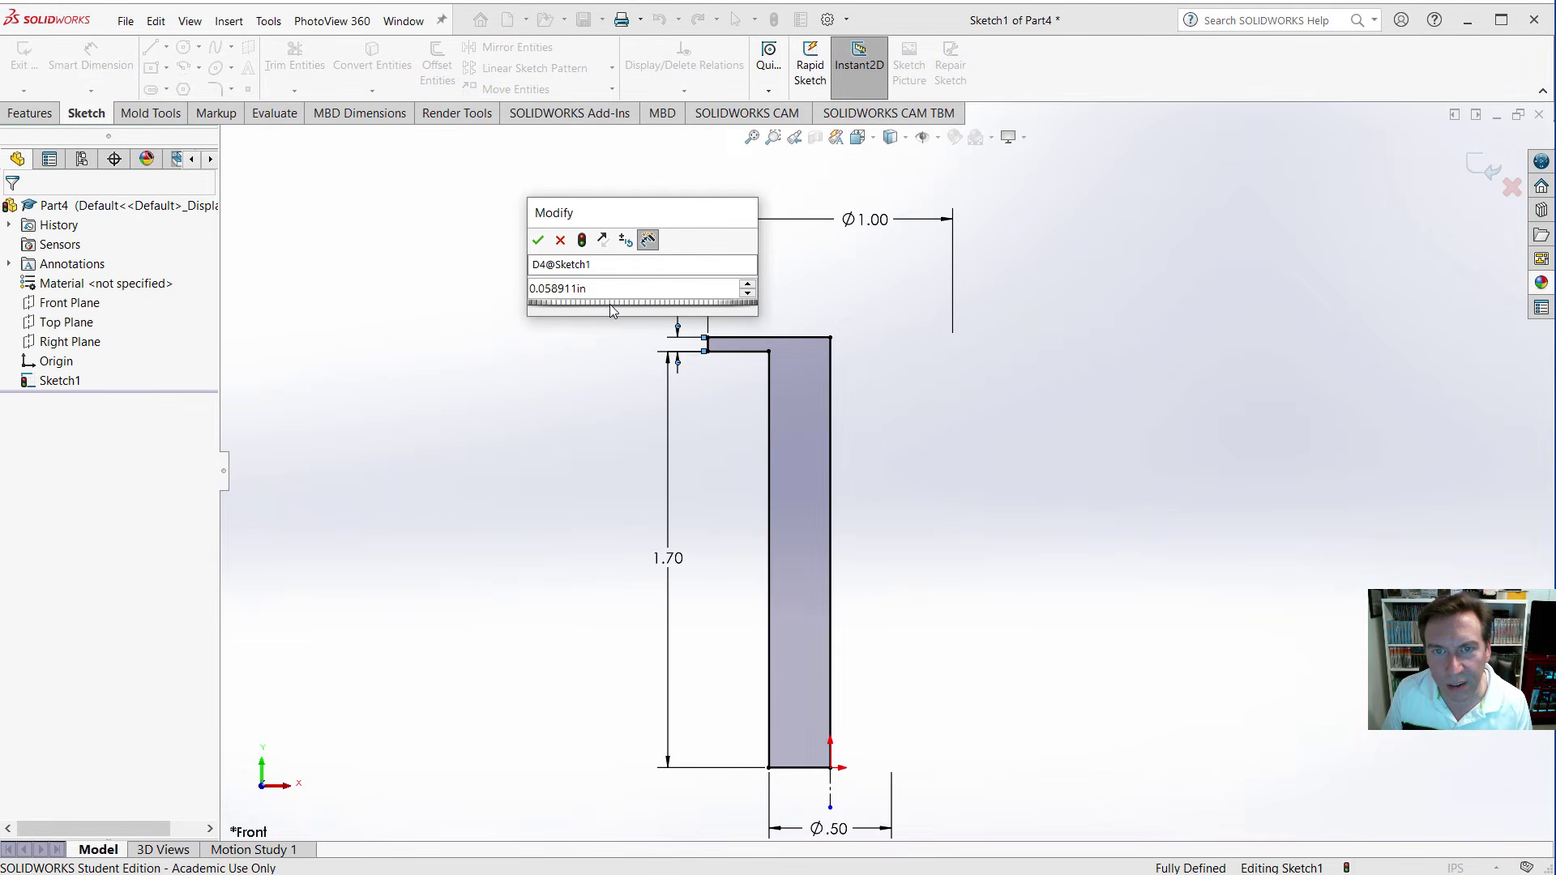
pyautogui.scroll(2, 610, 305)
pyautogui.scroll(-1, 610, 305)
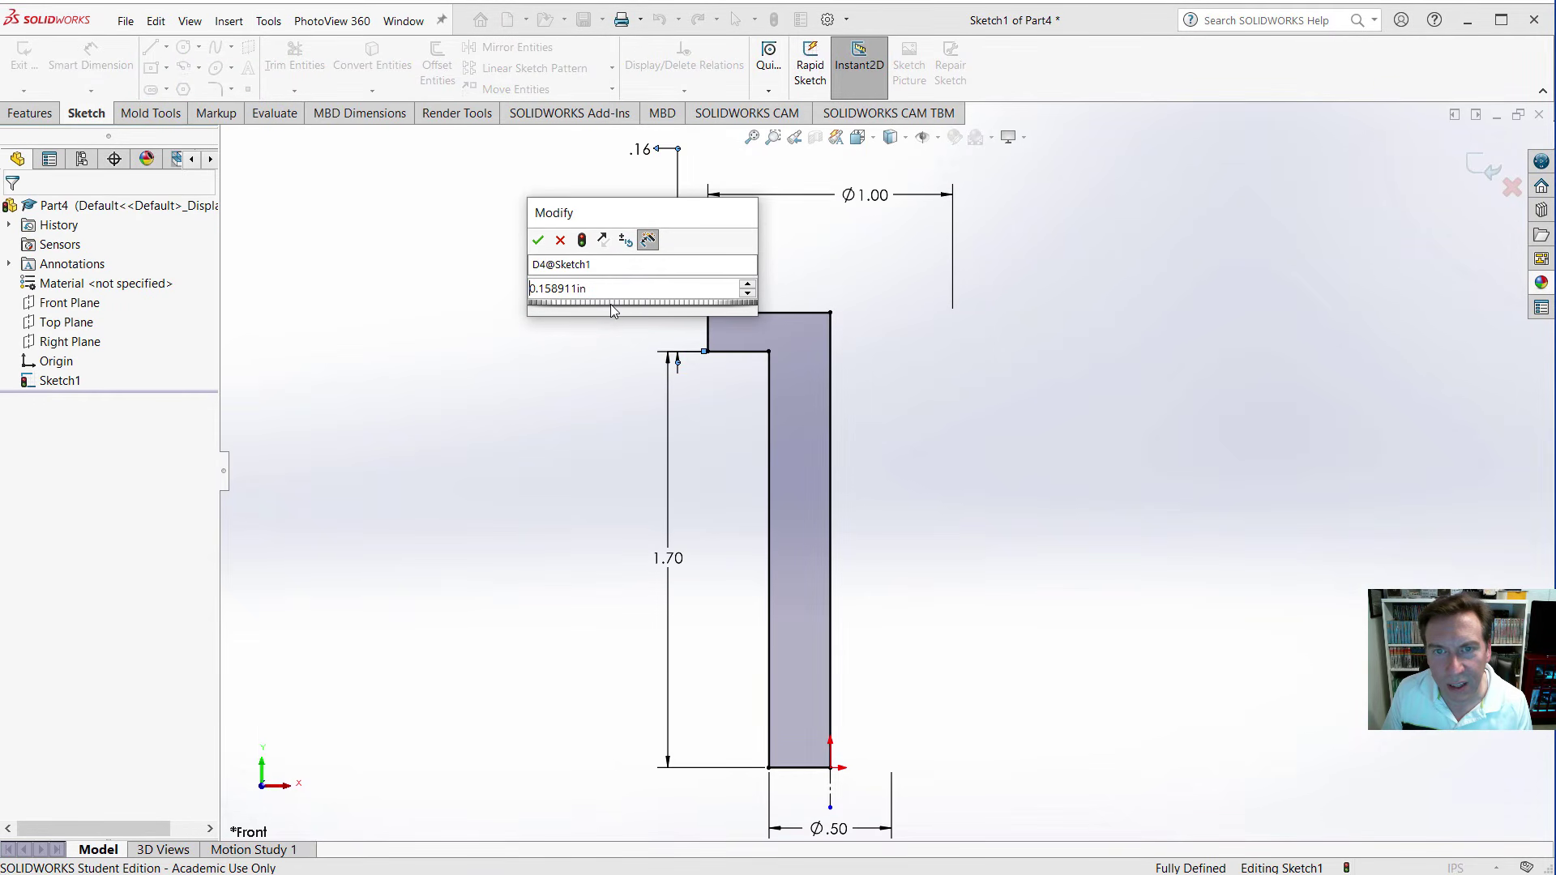
pyautogui.scroll(-1, 611, 304)
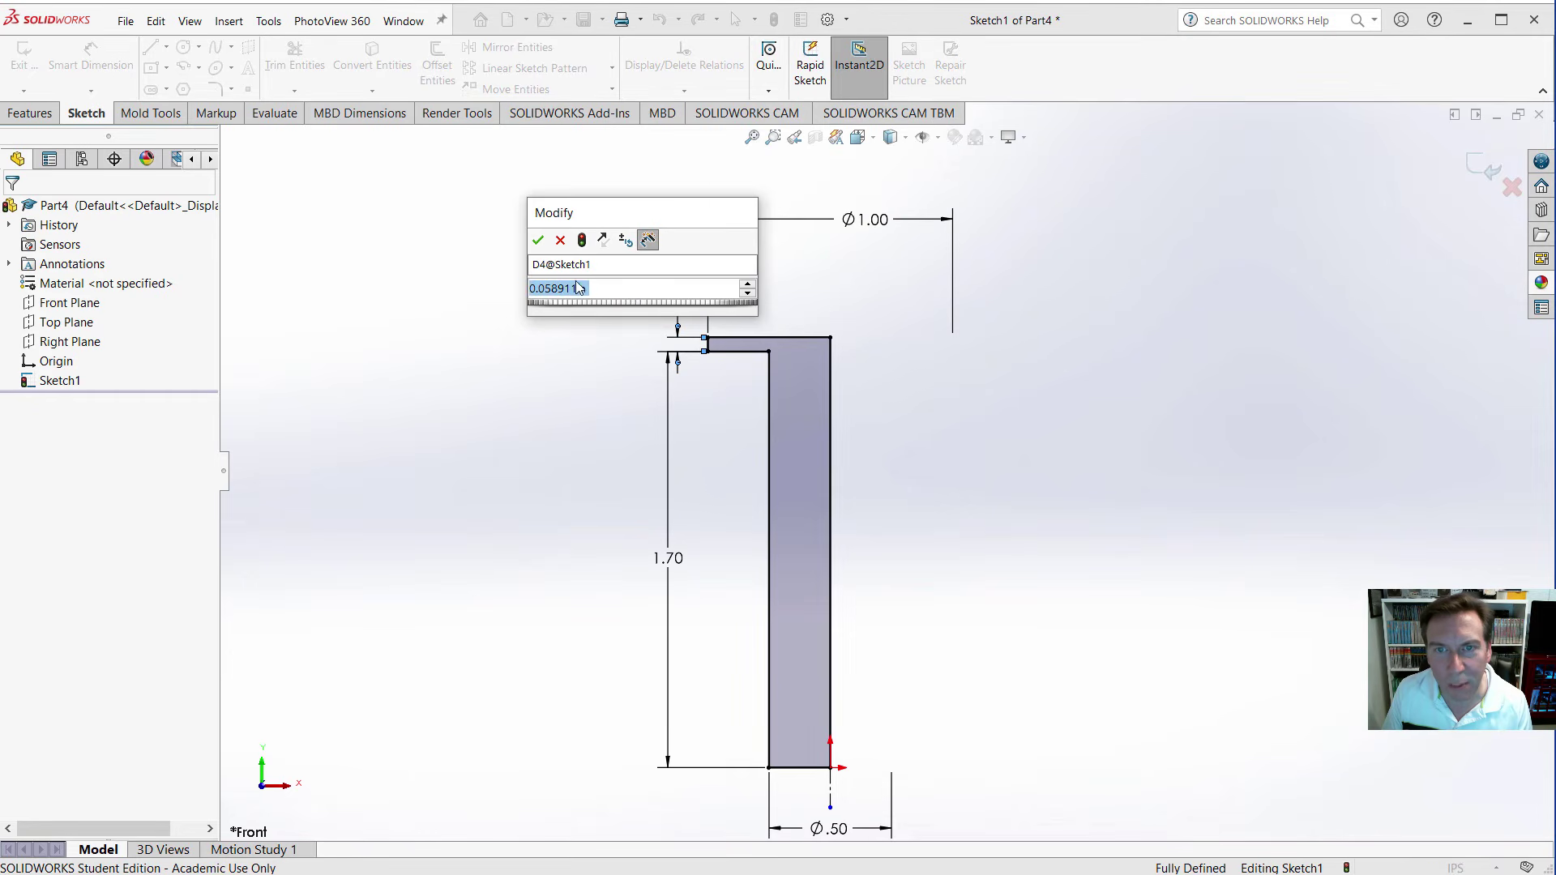
pyautogui.click(537, 241)
pyautogui.click(411, 415)
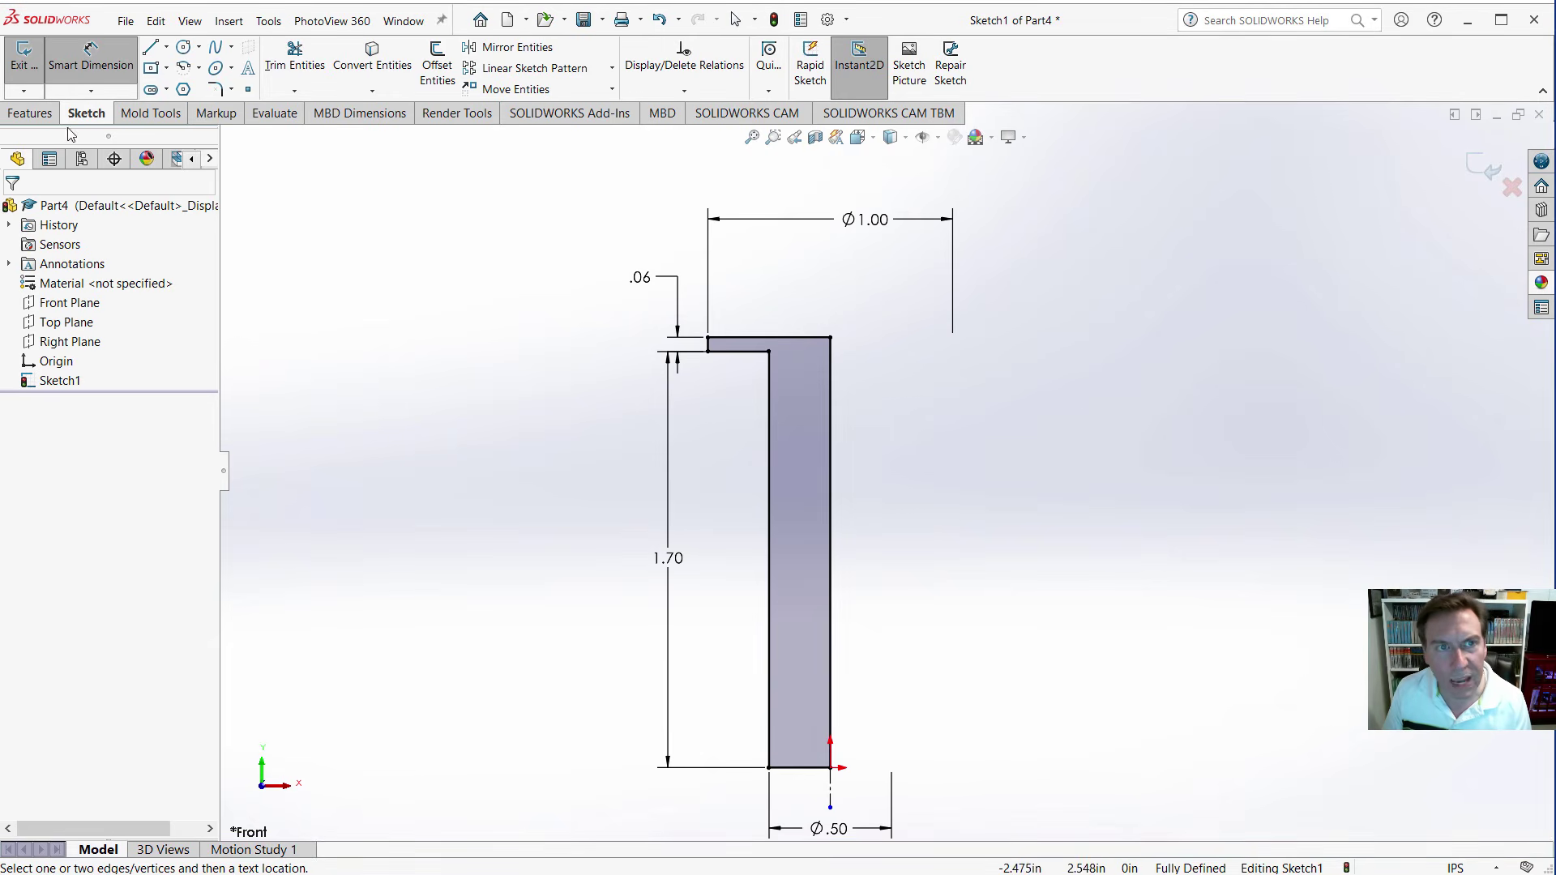
# Revolve the half profile 360° about the centerline and select the flange's flat top face.
pyautogui.click(31, 113)
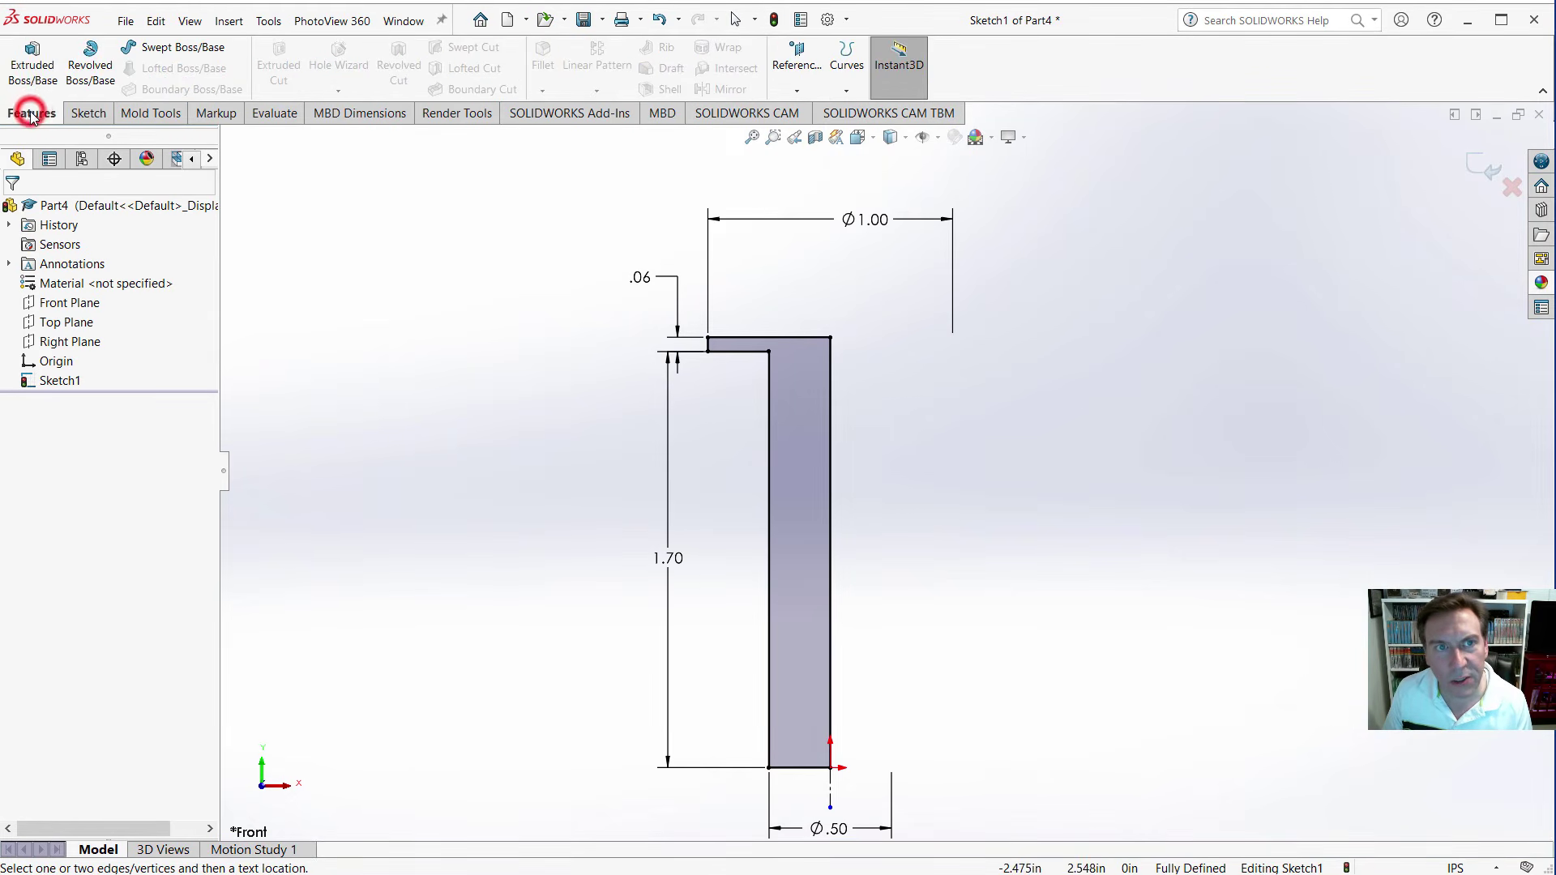
pyautogui.click(90, 59)
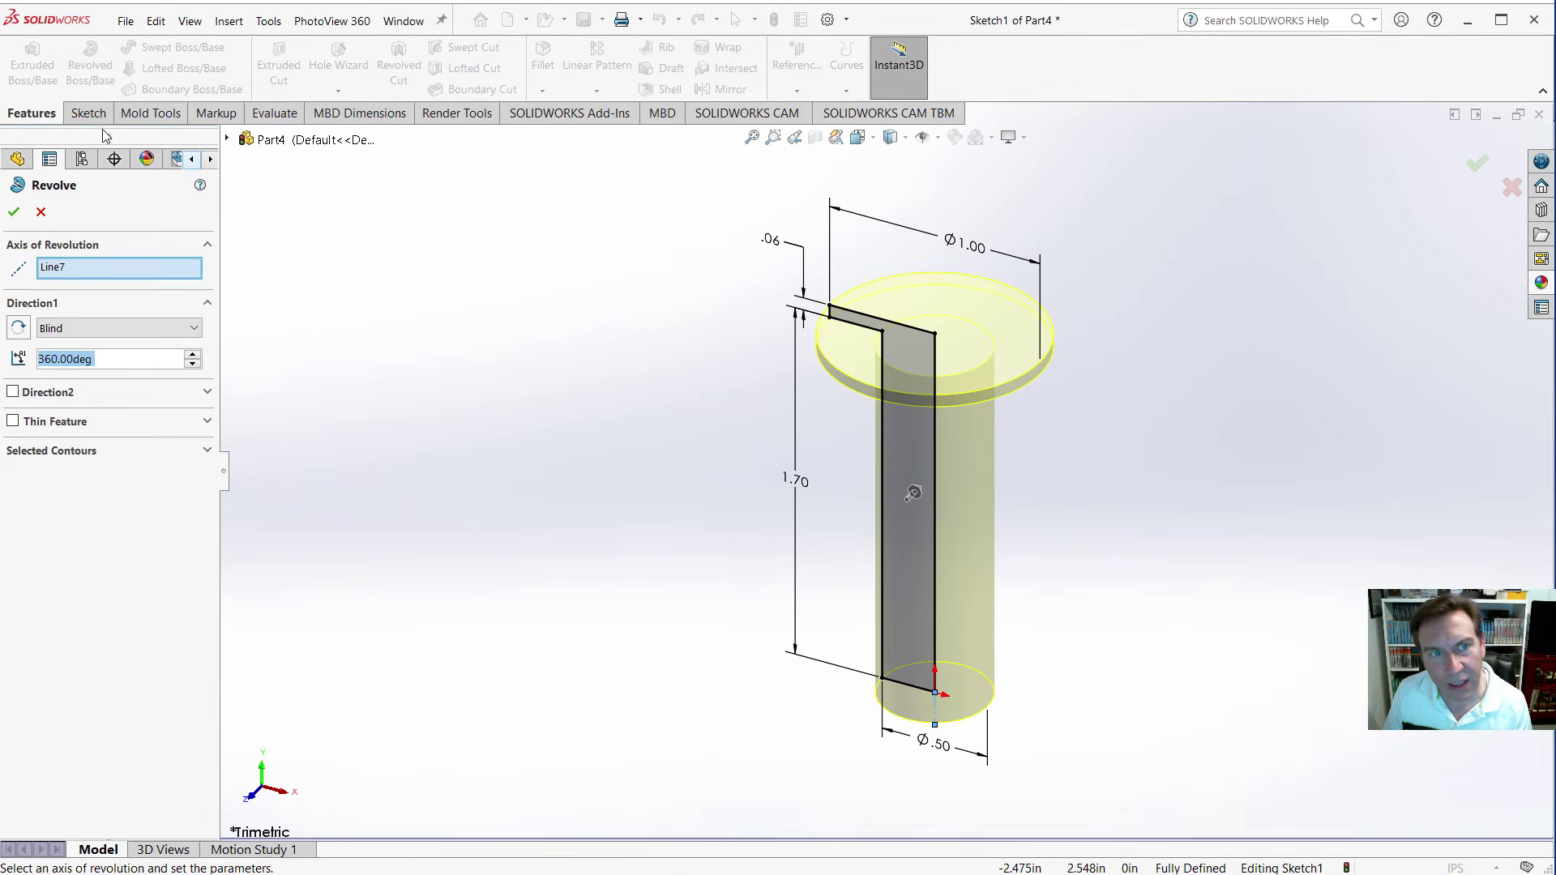
pyautogui.click(16, 211)
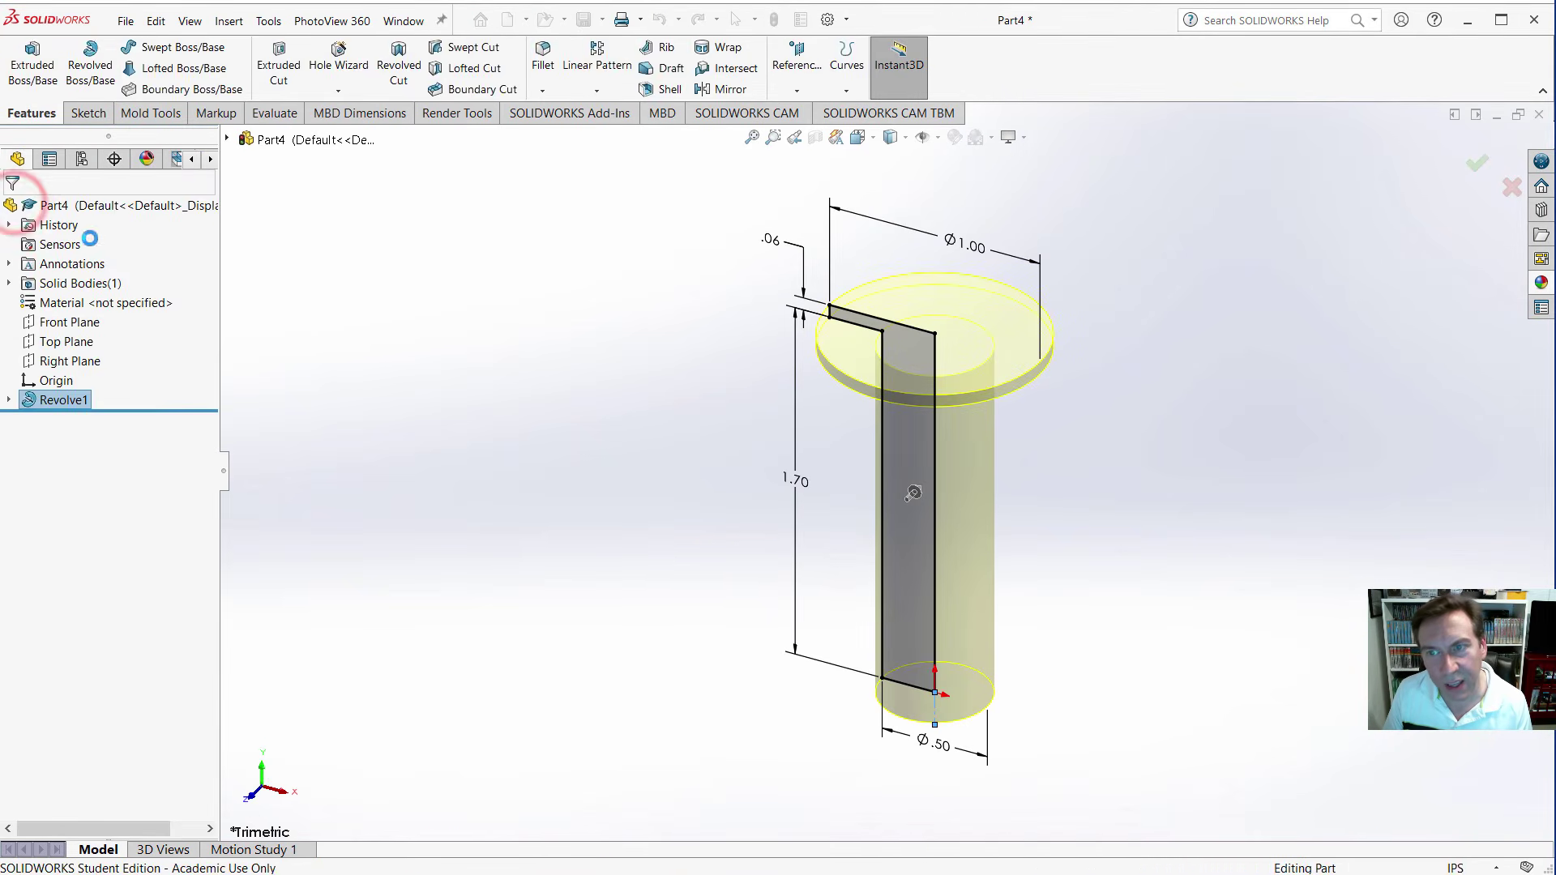
pyautogui.click(701, 439)
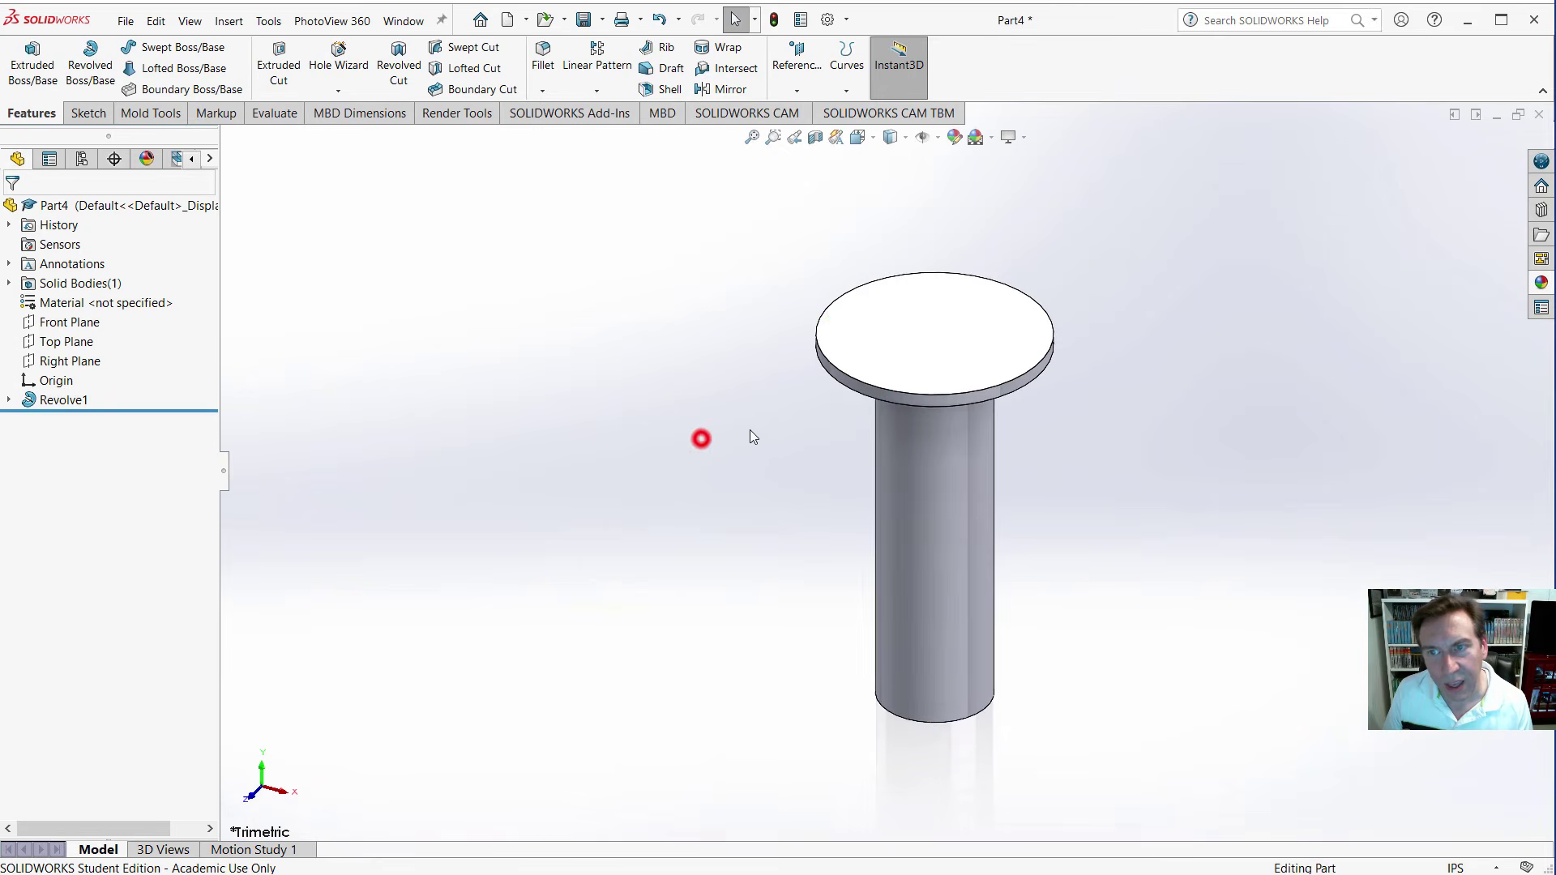
pyautogui.click(959, 328)
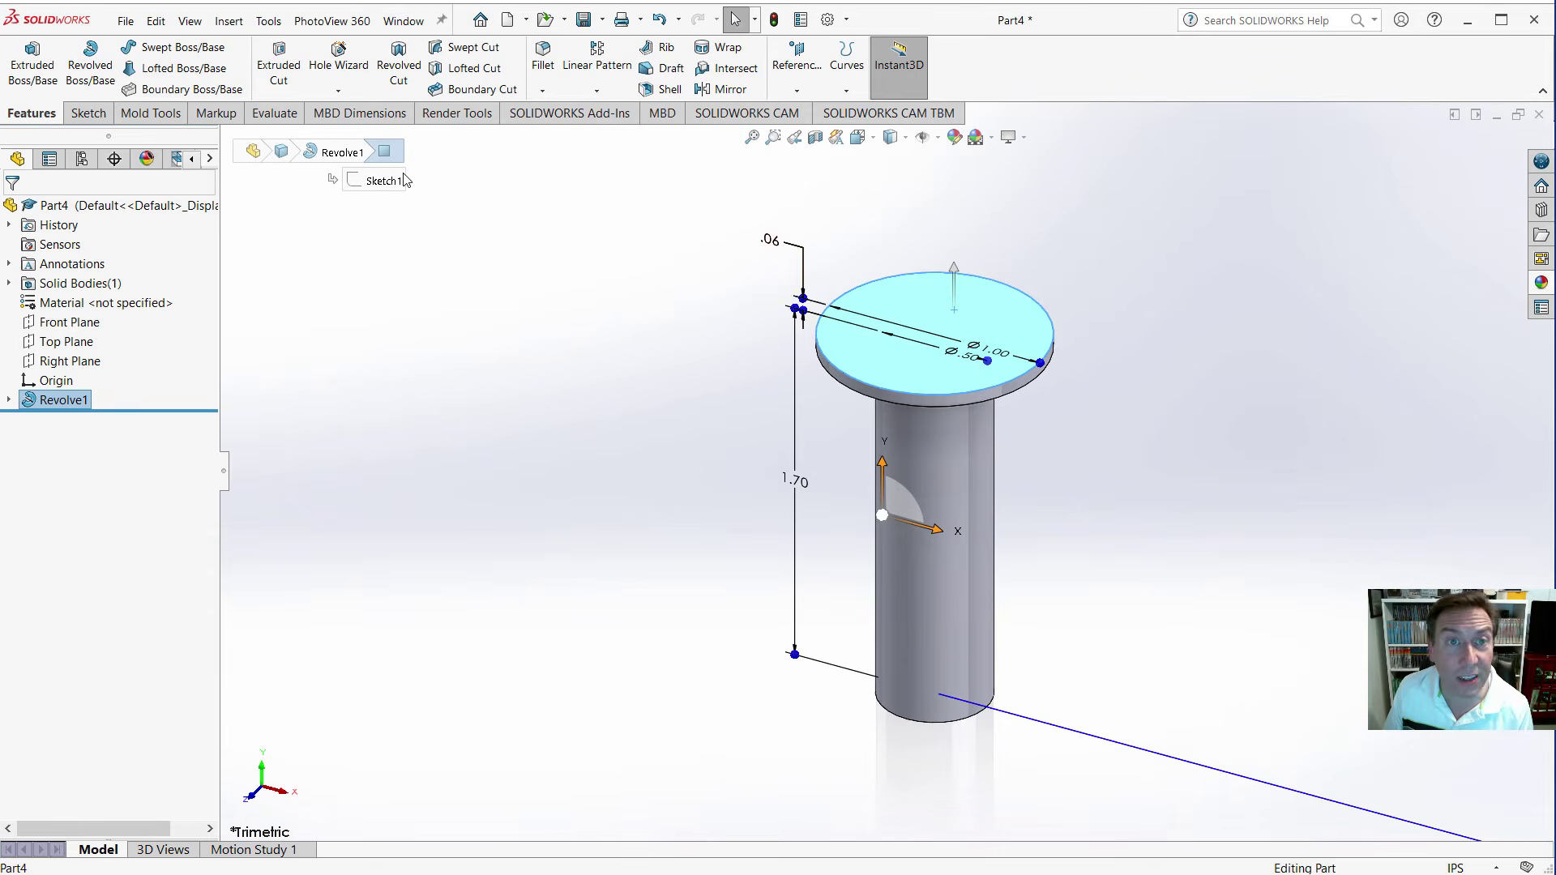
pyautogui.click(230, 21)
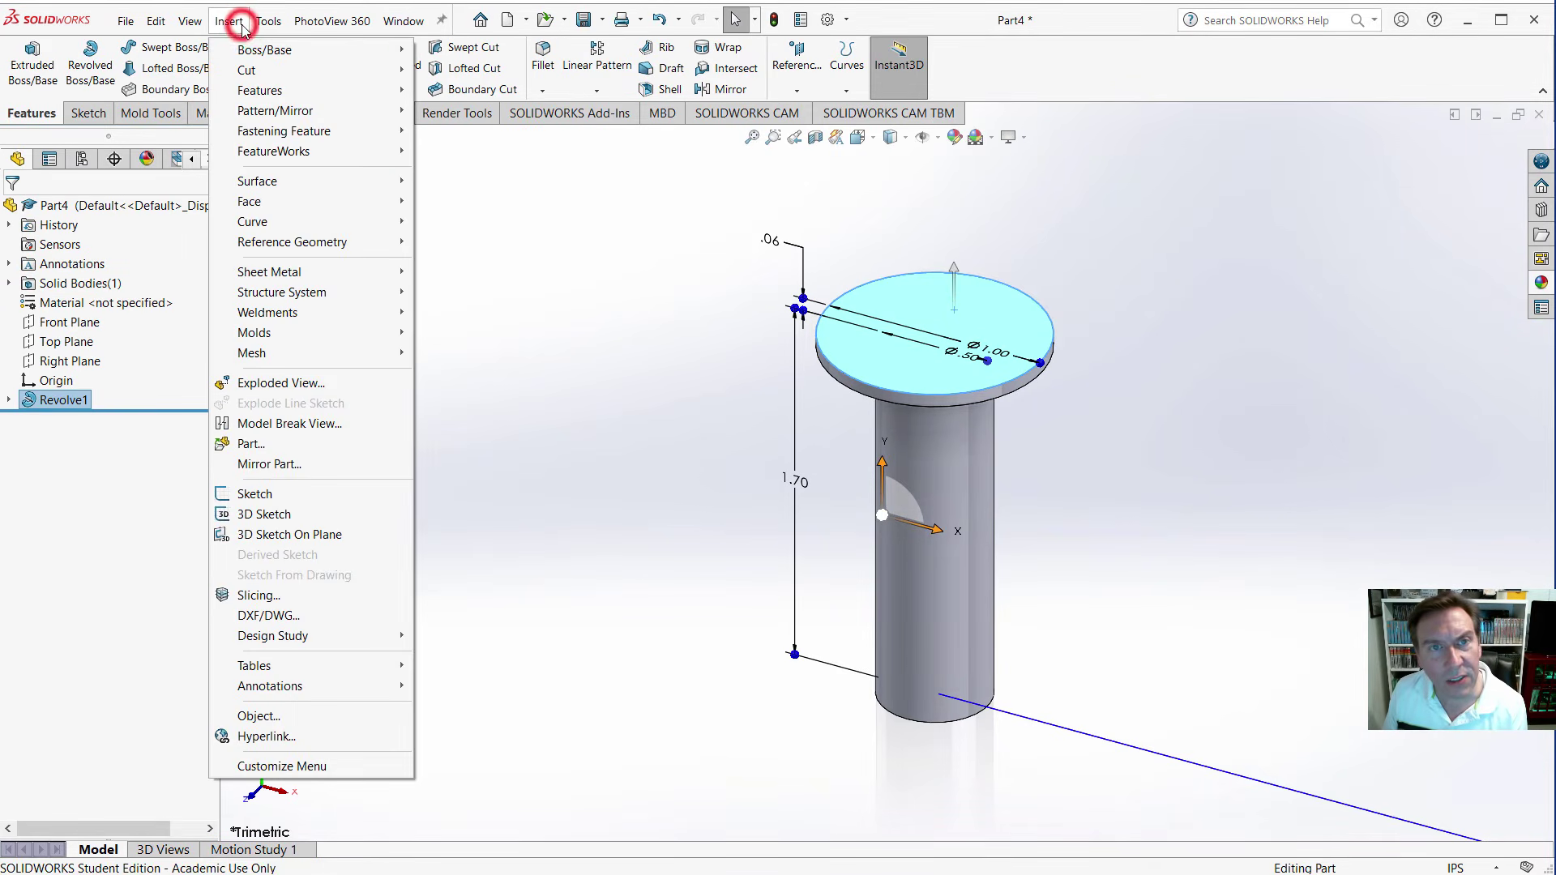
pyautogui.moveTo(285, 101)
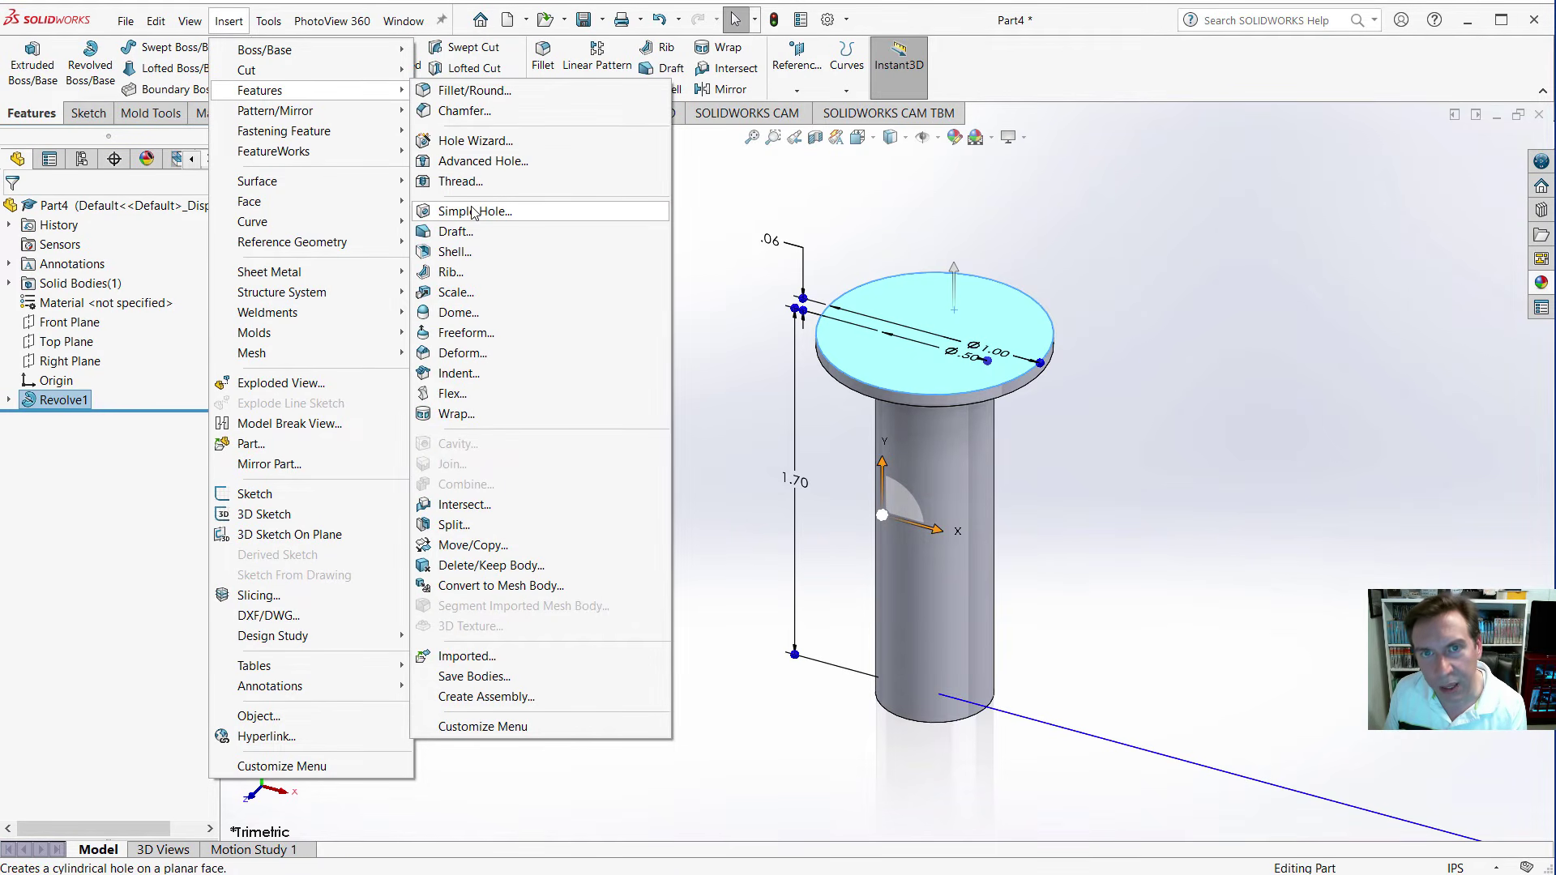
pyautogui.click(457, 52)
pyautogui.click(127, 22)
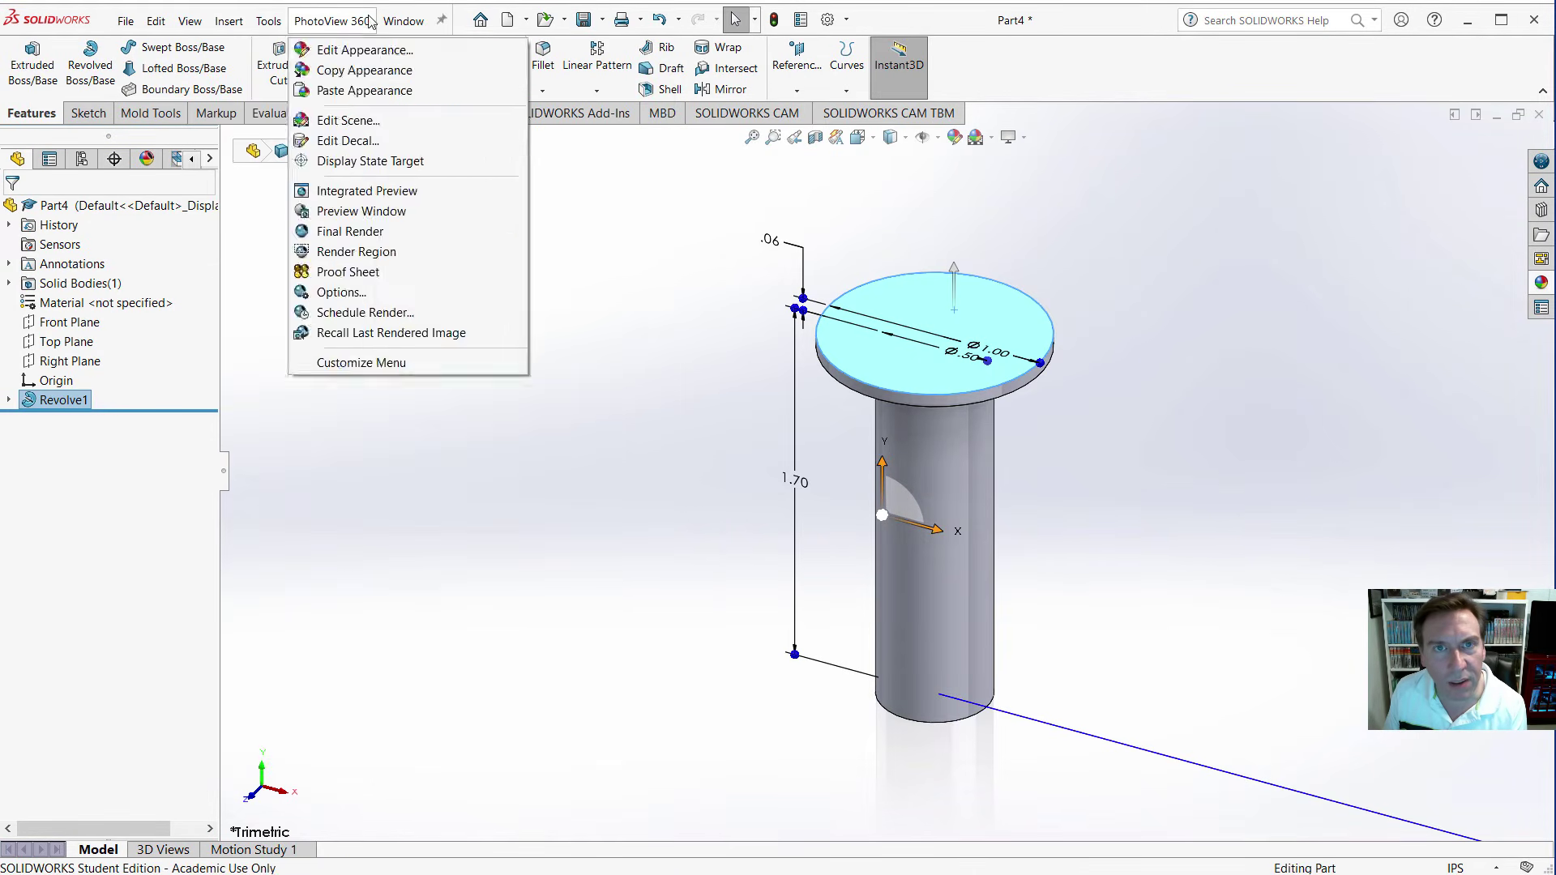
pyautogui.click(442, 21)
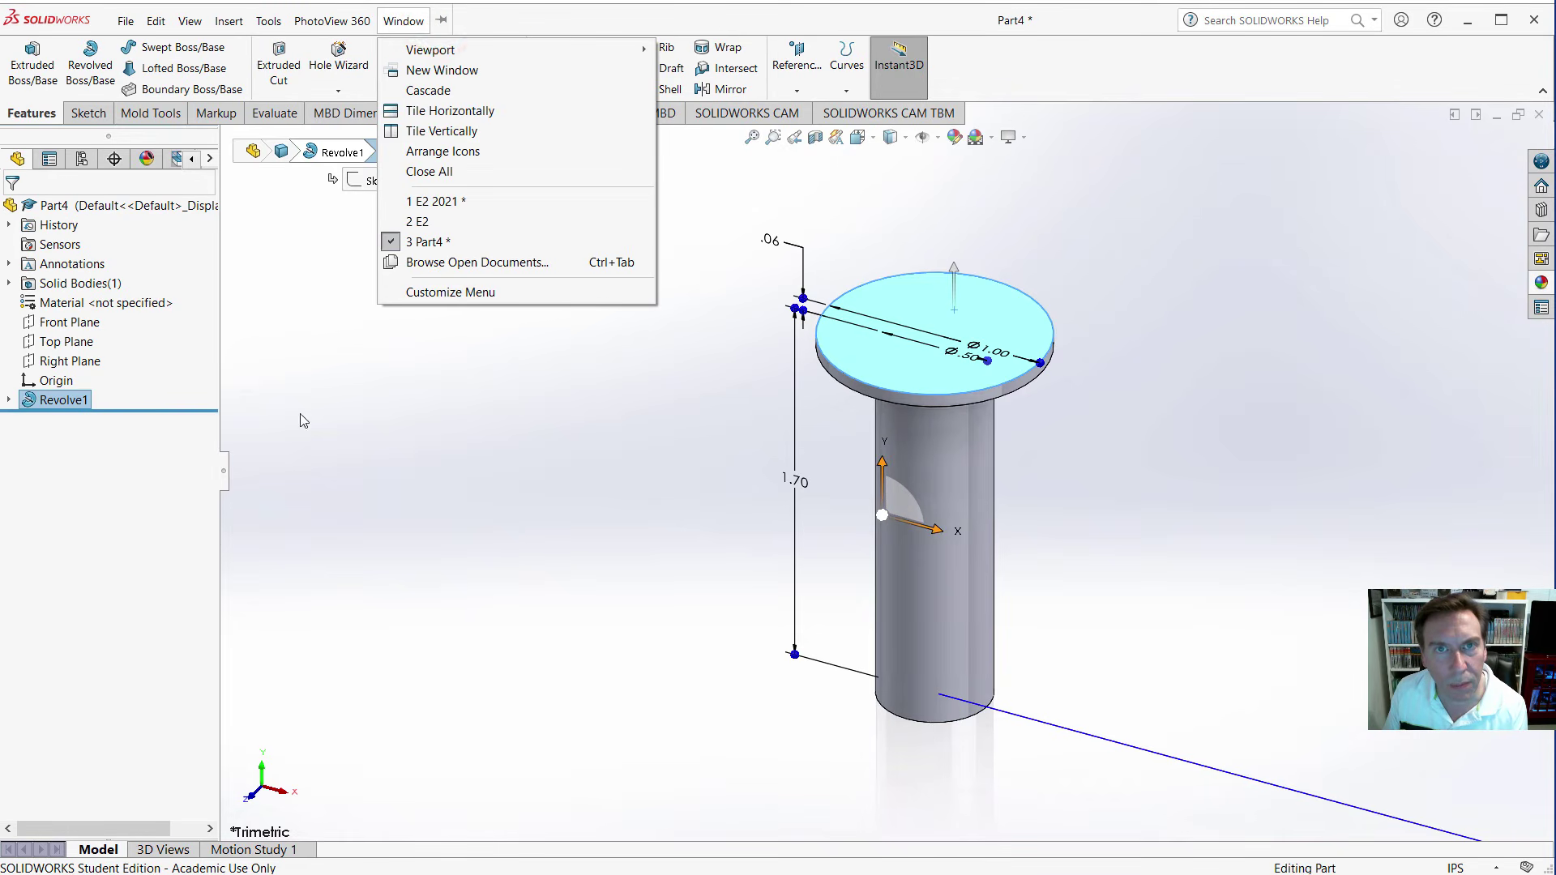
pyautogui.click(468, 20)
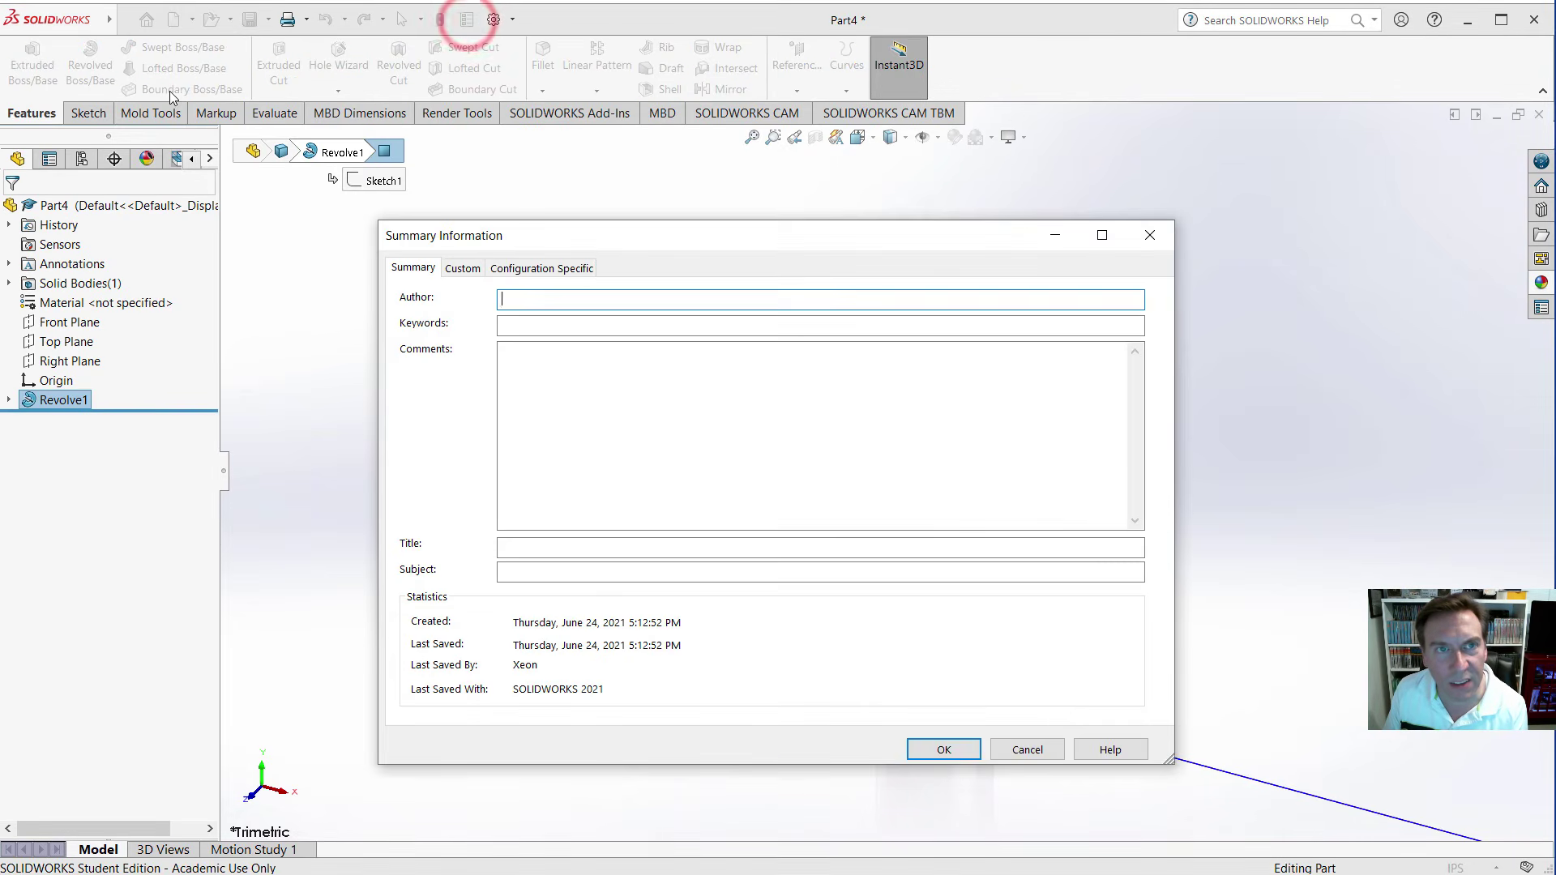
pyautogui.click(1013, 750)
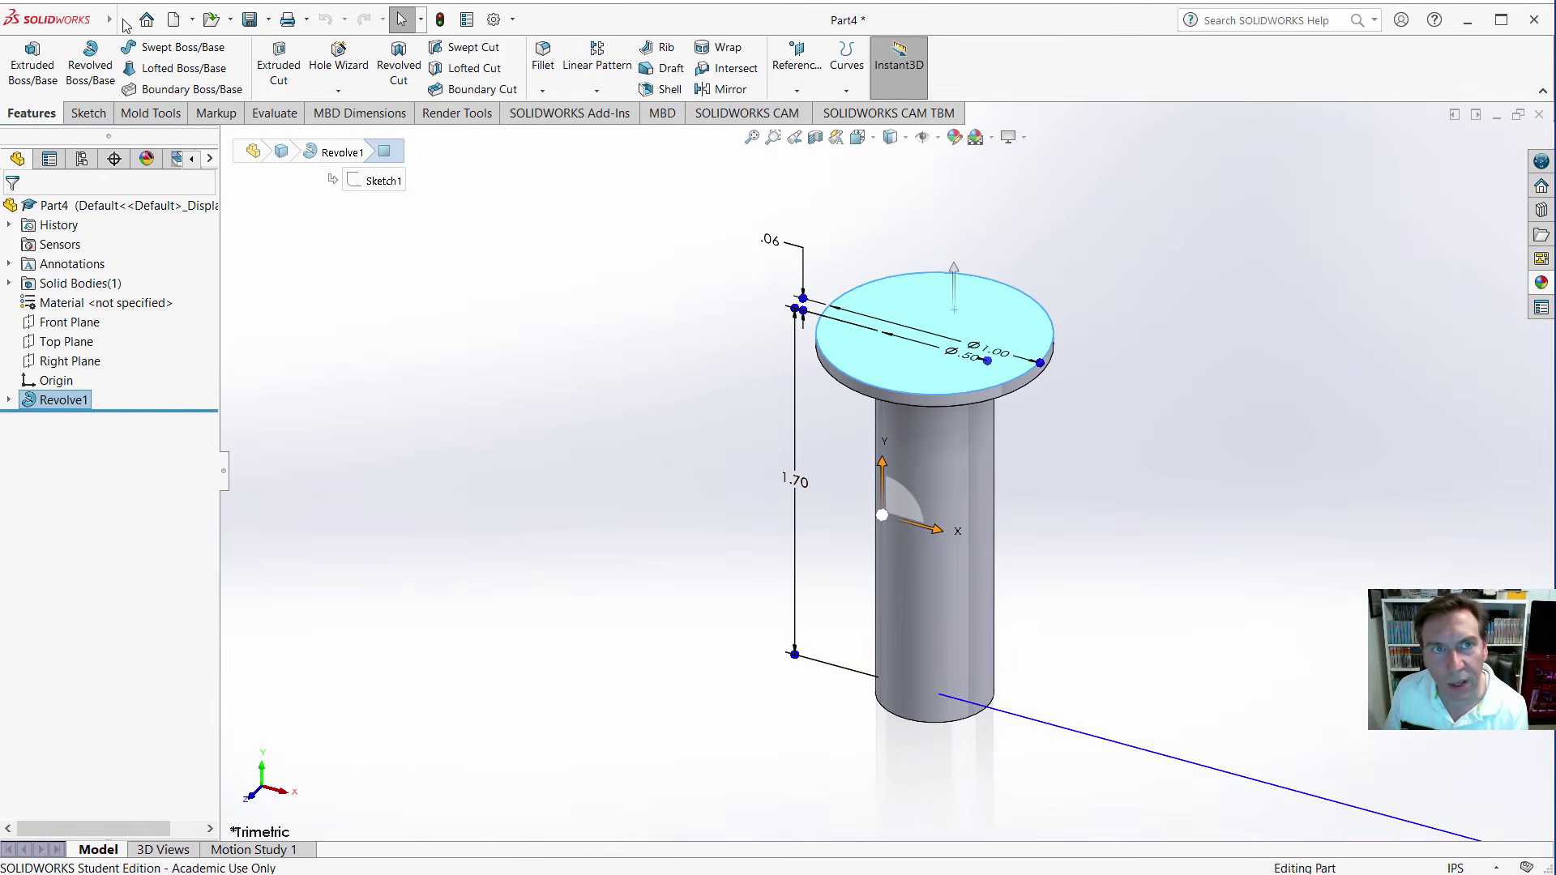
pyautogui.click(126, 22)
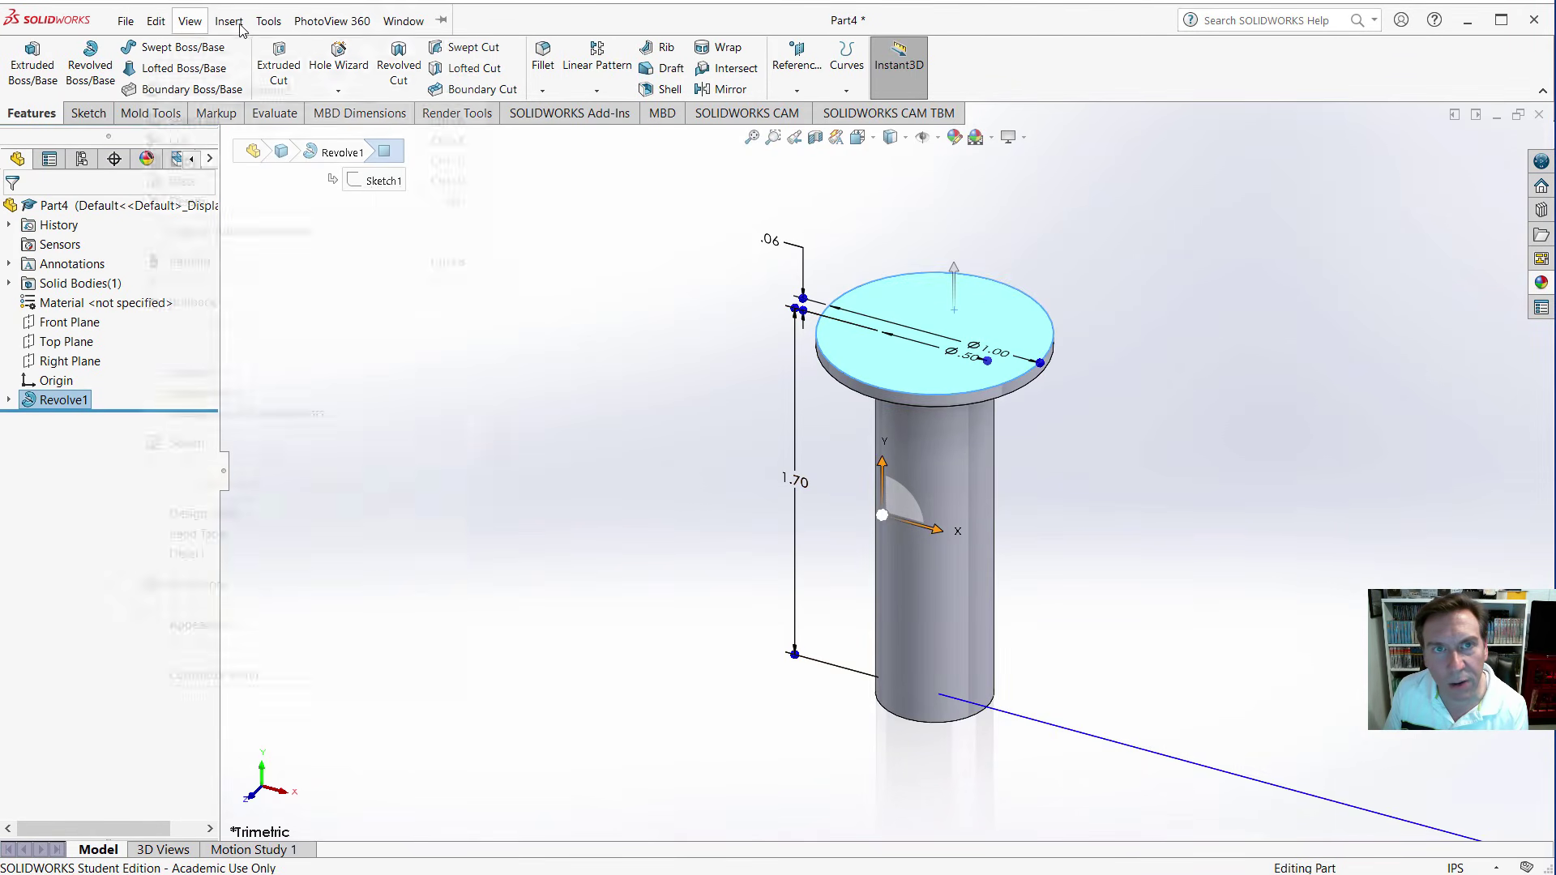
pyautogui.click(441, 20)
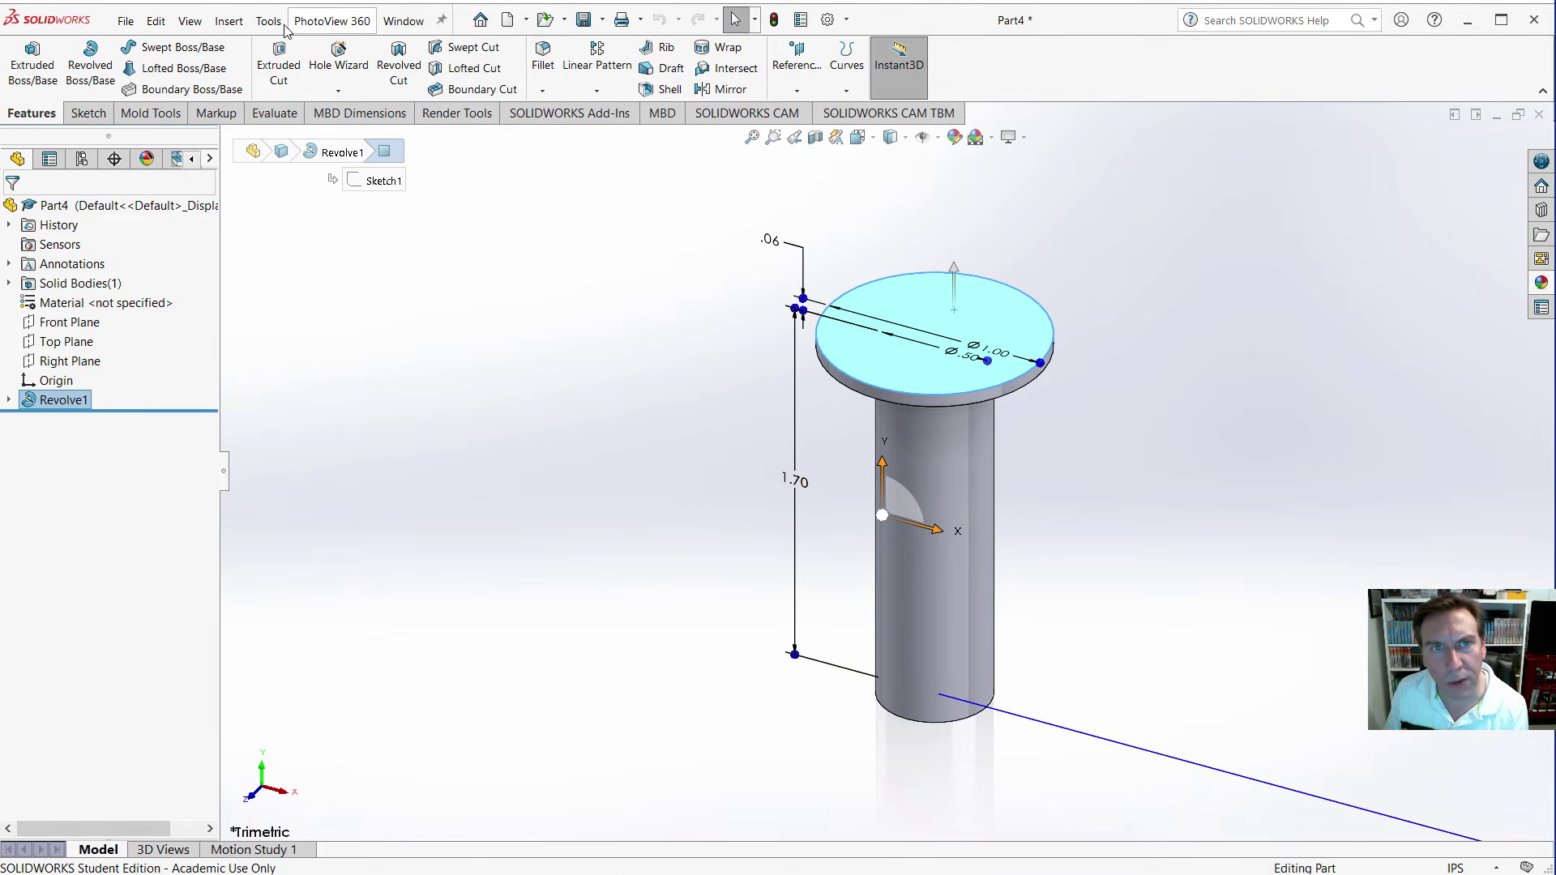
# Add a 0.1 in dome to the selected flange face, with the elliptical option off.
pyautogui.click(230, 22)
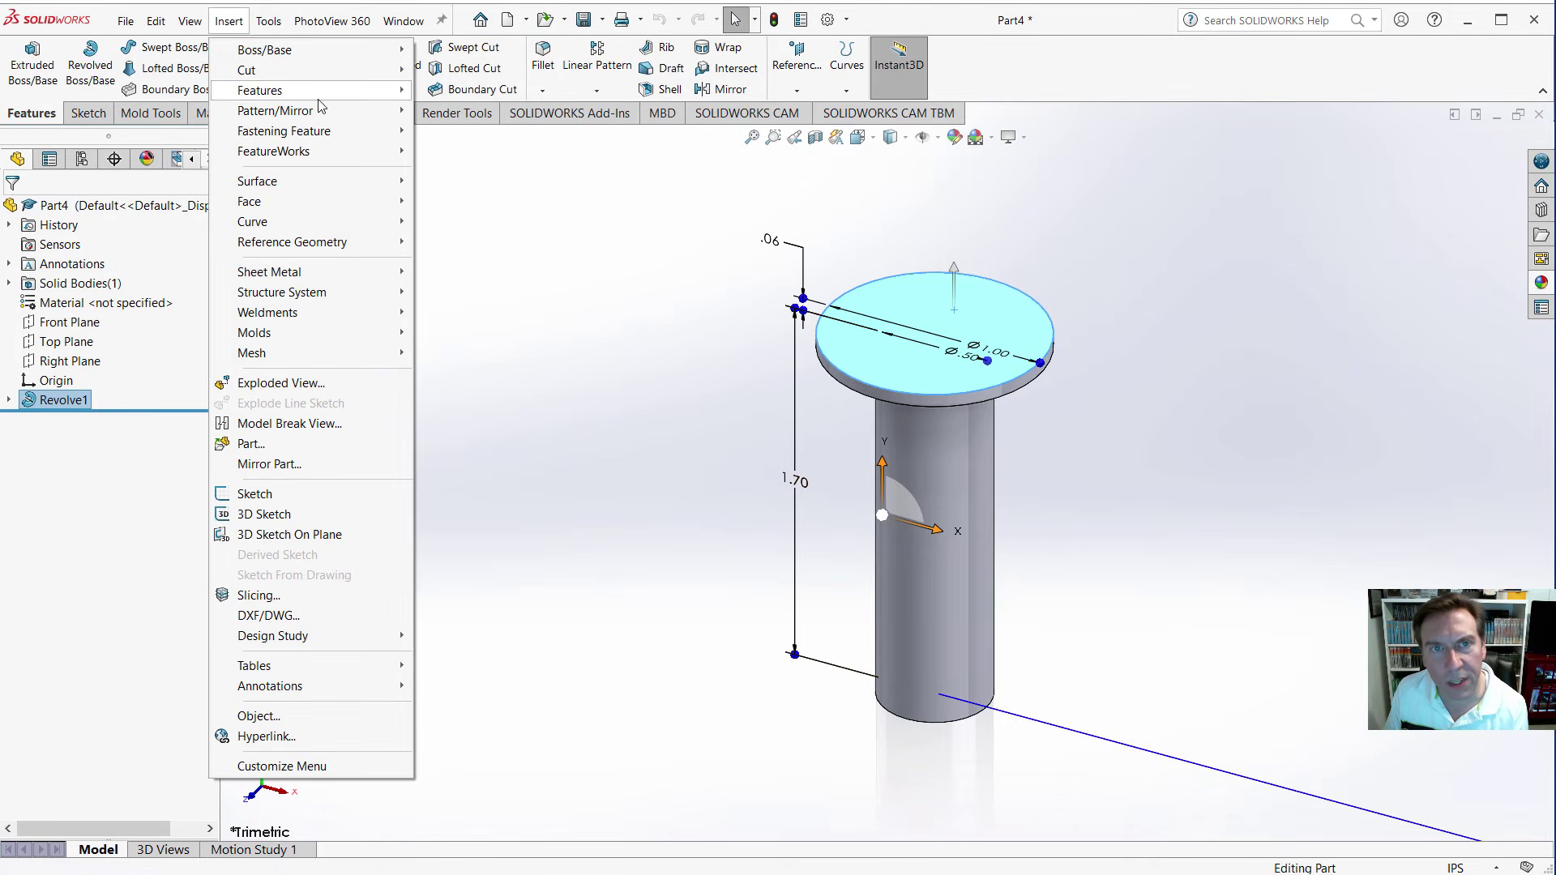
pyautogui.moveTo(356, 97)
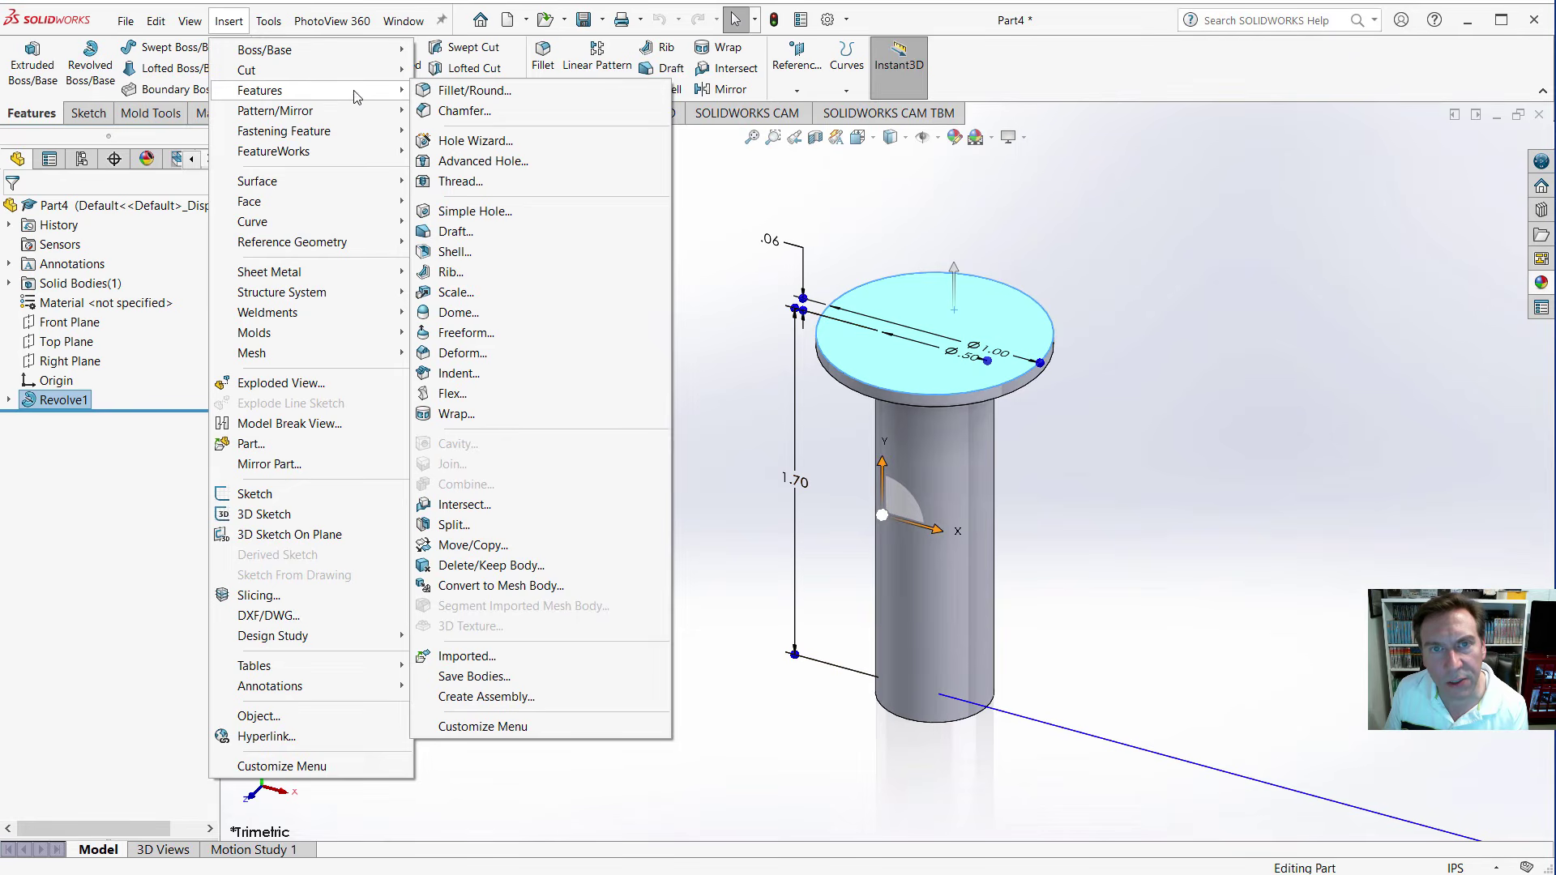
pyautogui.click(450, 314)
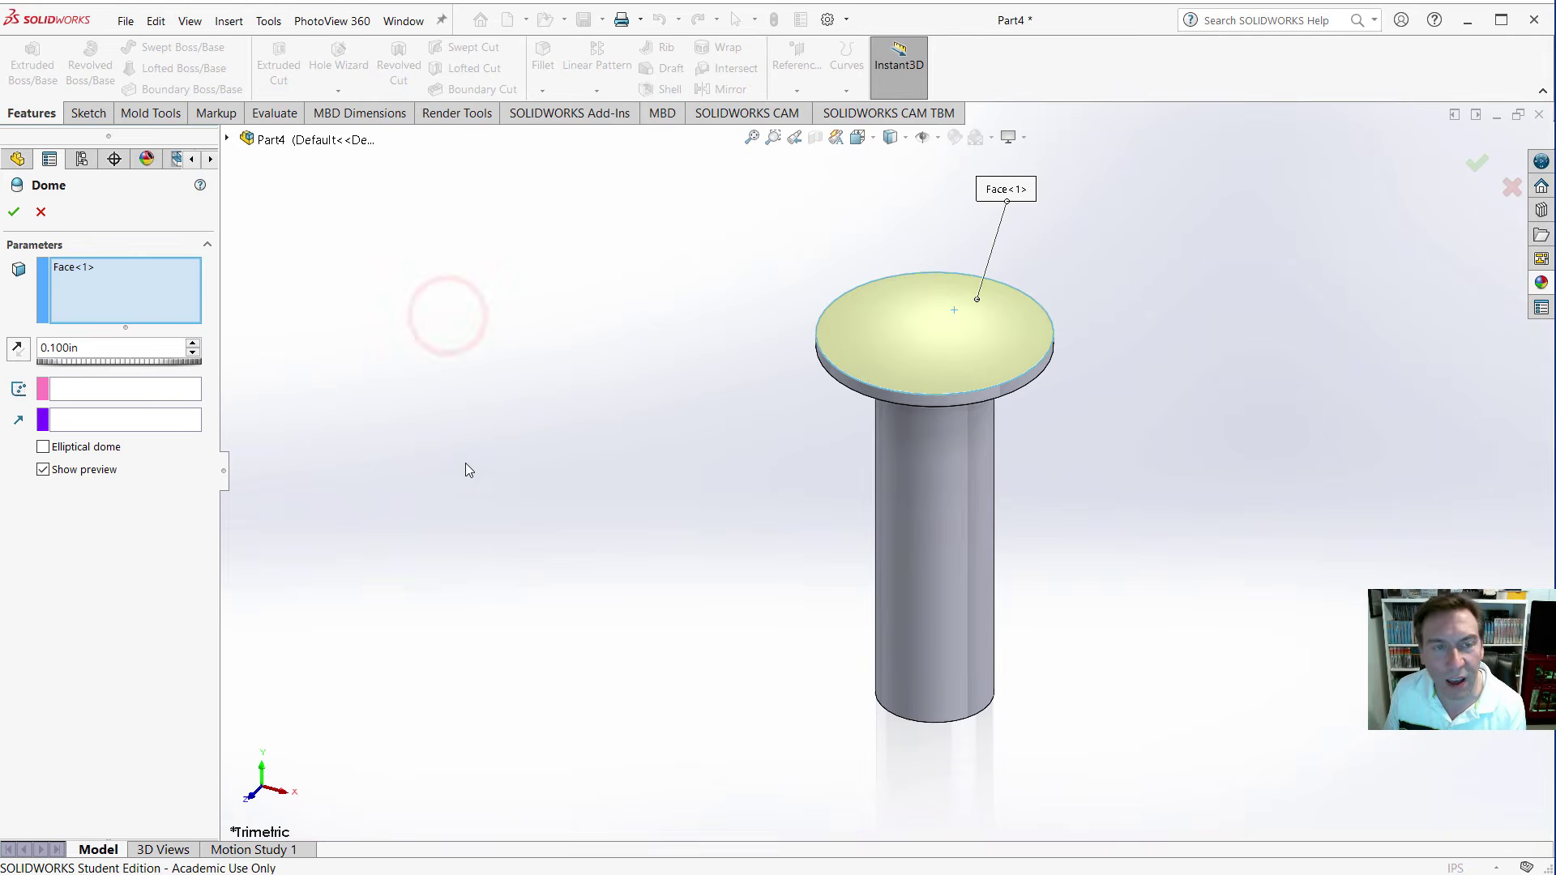
pyautogui.click(42, 448)
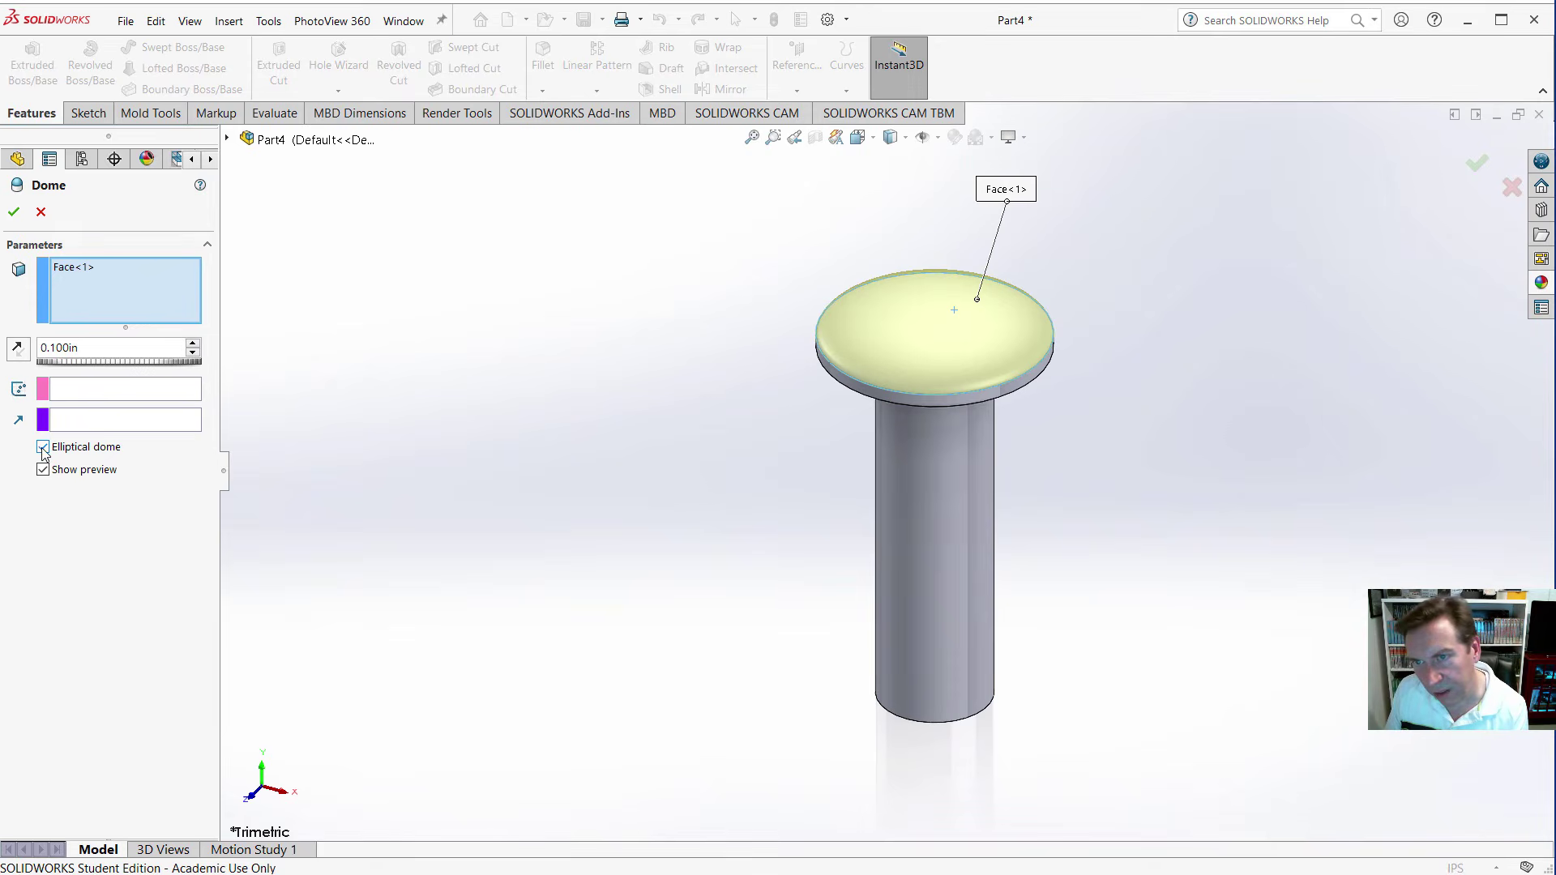
pyautogui.click(42, 448)
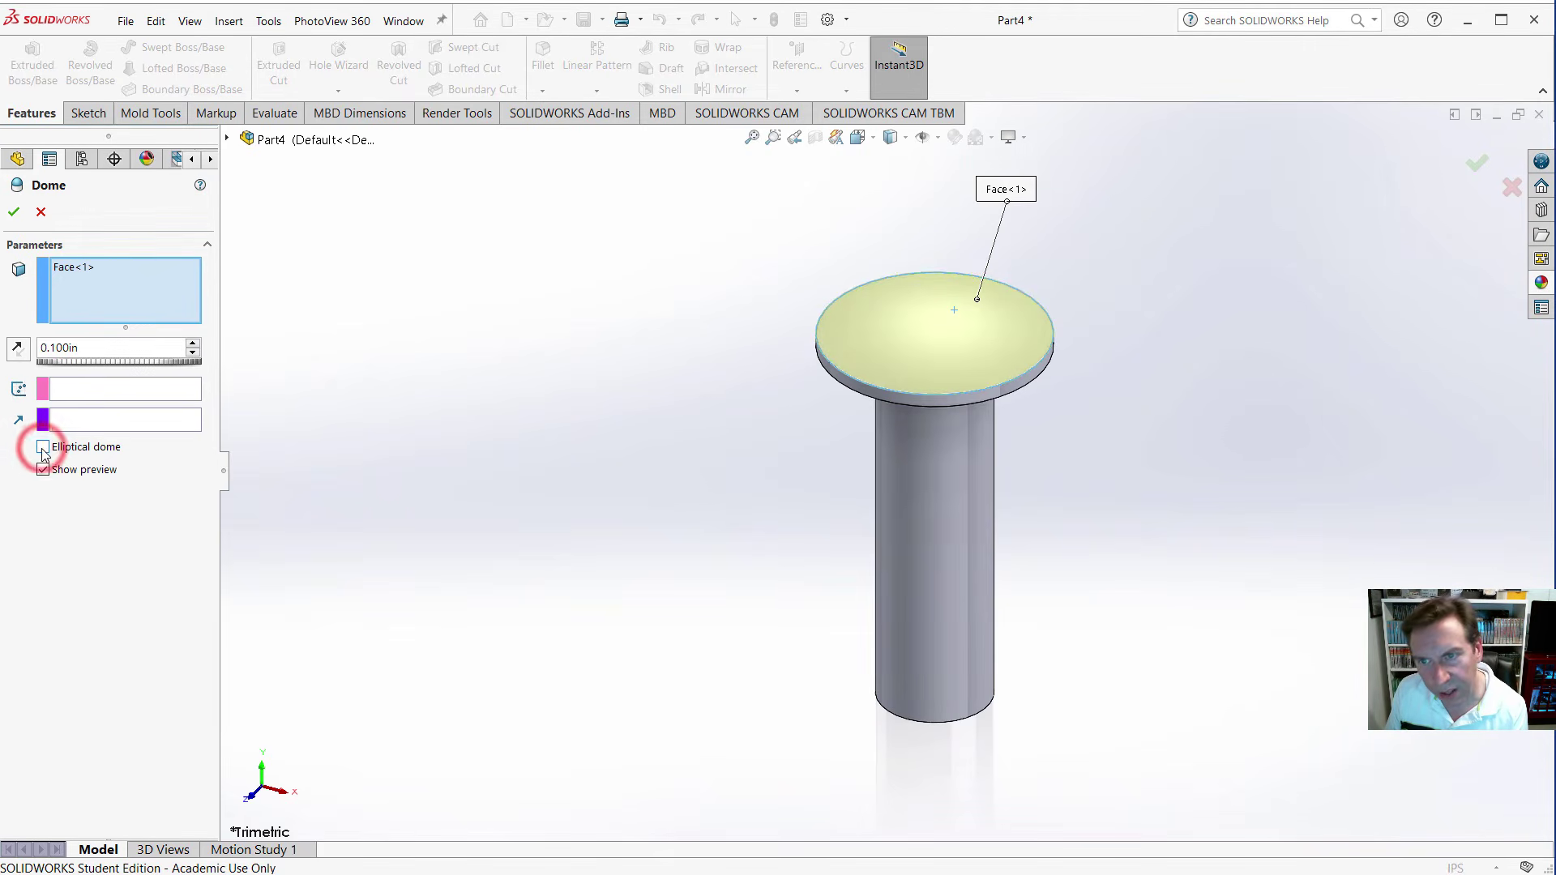
pyautogui.click(13, 213)
pyautogui.click(457, 477)
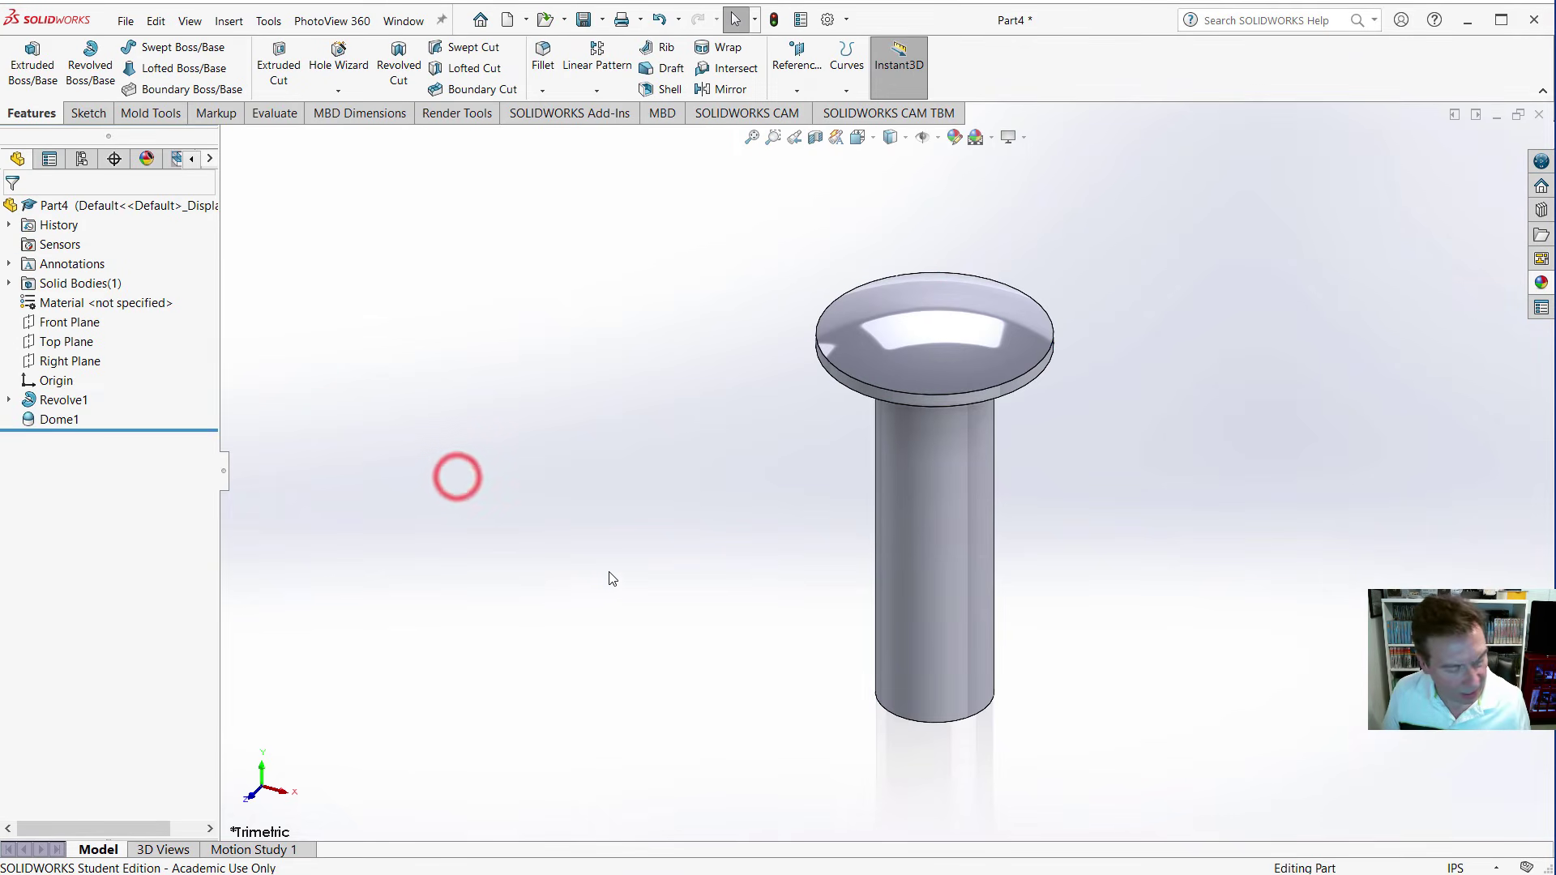
# Edit the dome on the flange and set its height to 0.2 in.
pyautogui.moveTo(671, 577); pyautogui.dragTo(762, 544, button='middle')
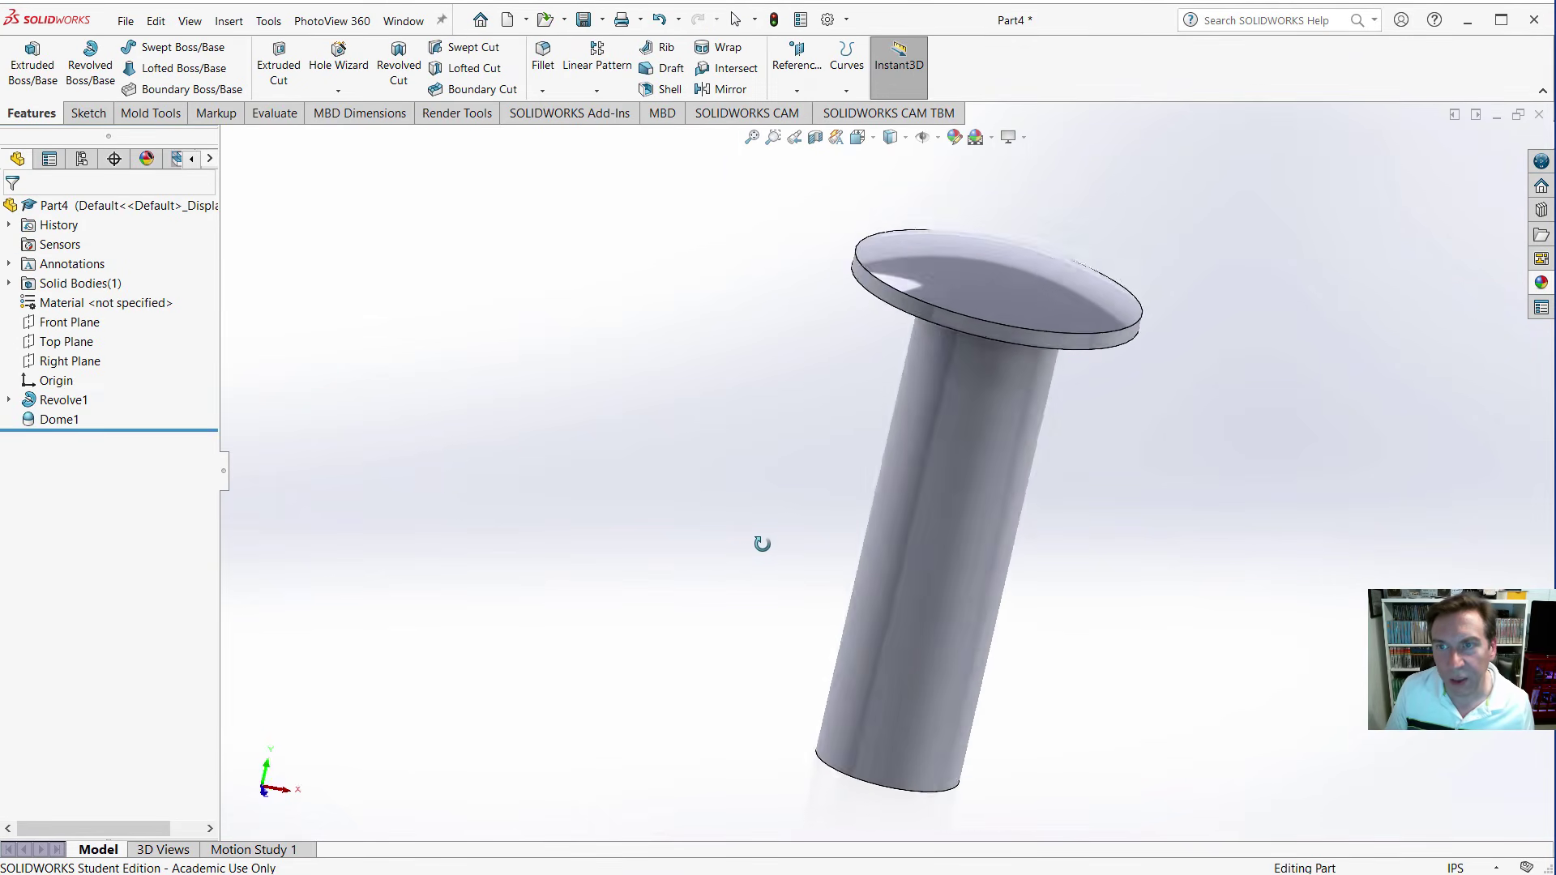
pyautogui.click(47, 421)
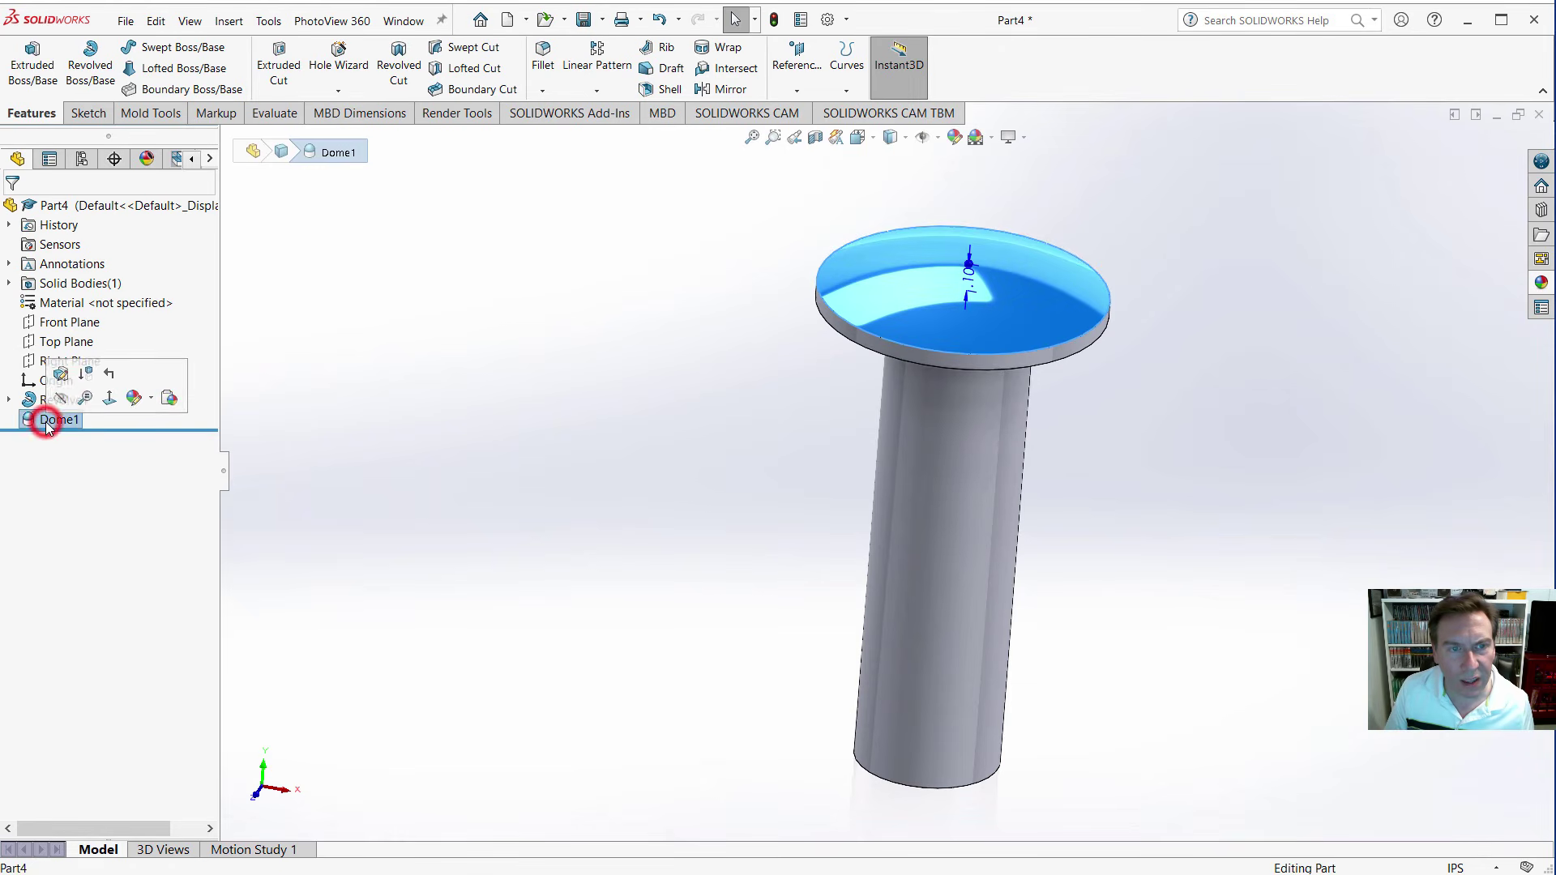
pyautogui.click(64, 374)
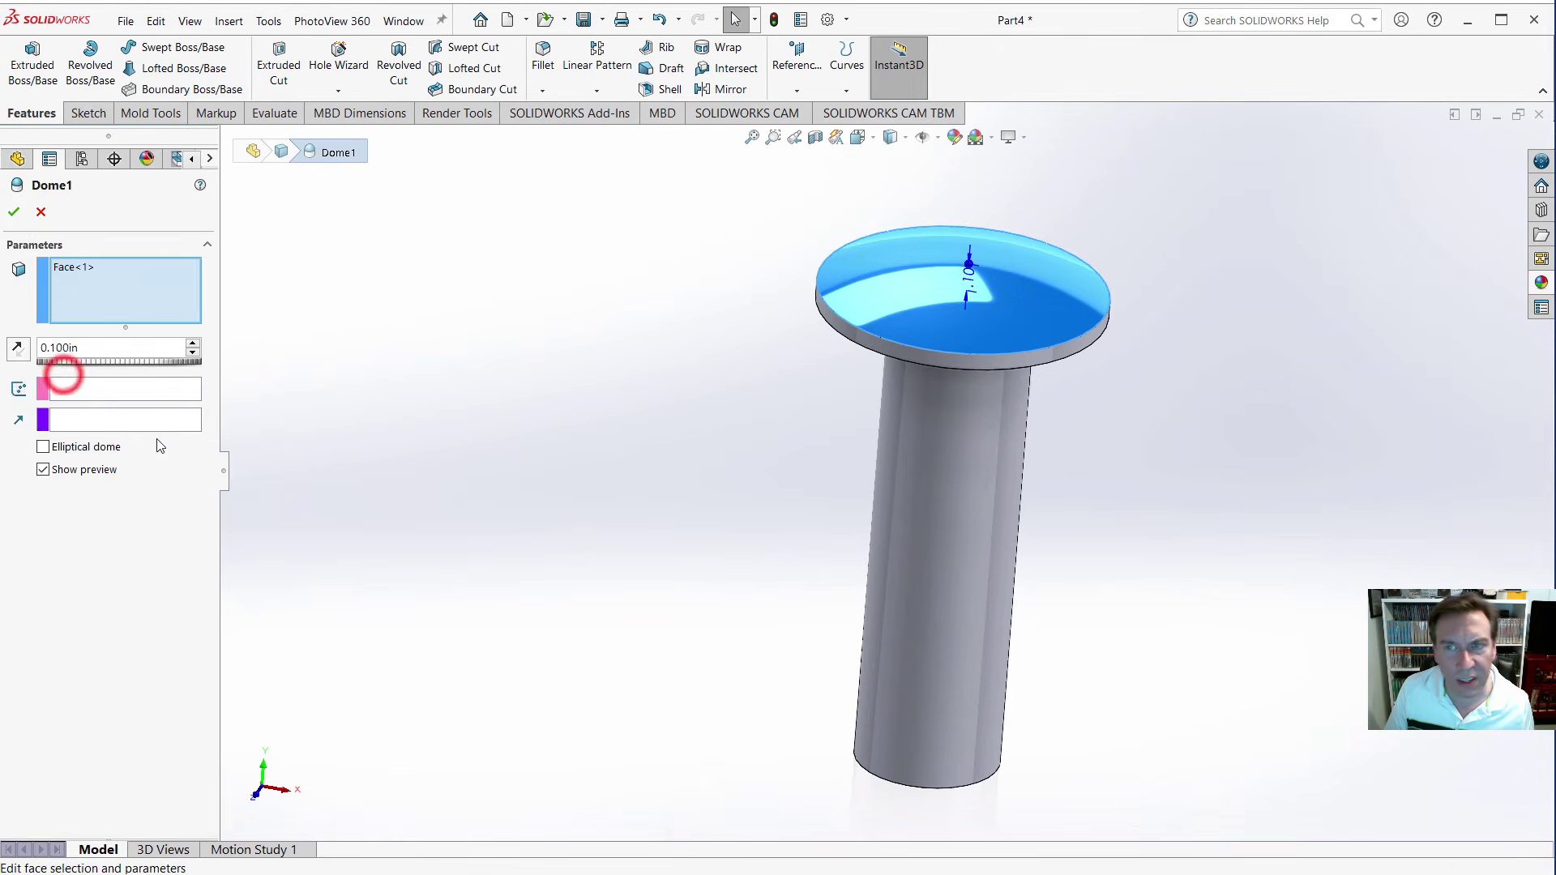
pyautogui.click(104, 362)
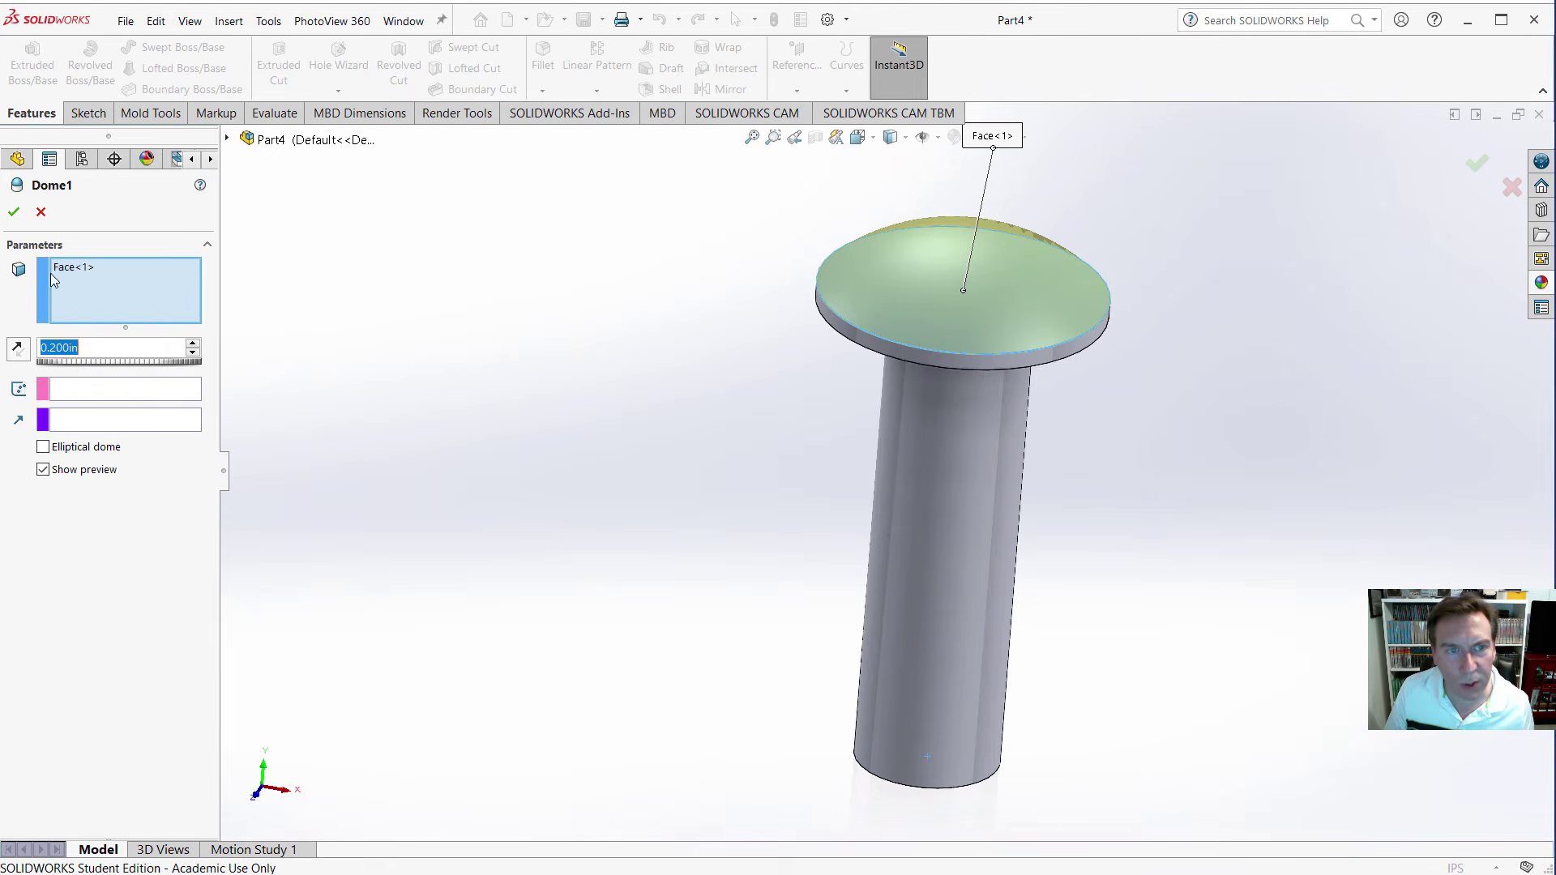
pyautogui.click(10, 209)
pyautogui.click(463, 479)
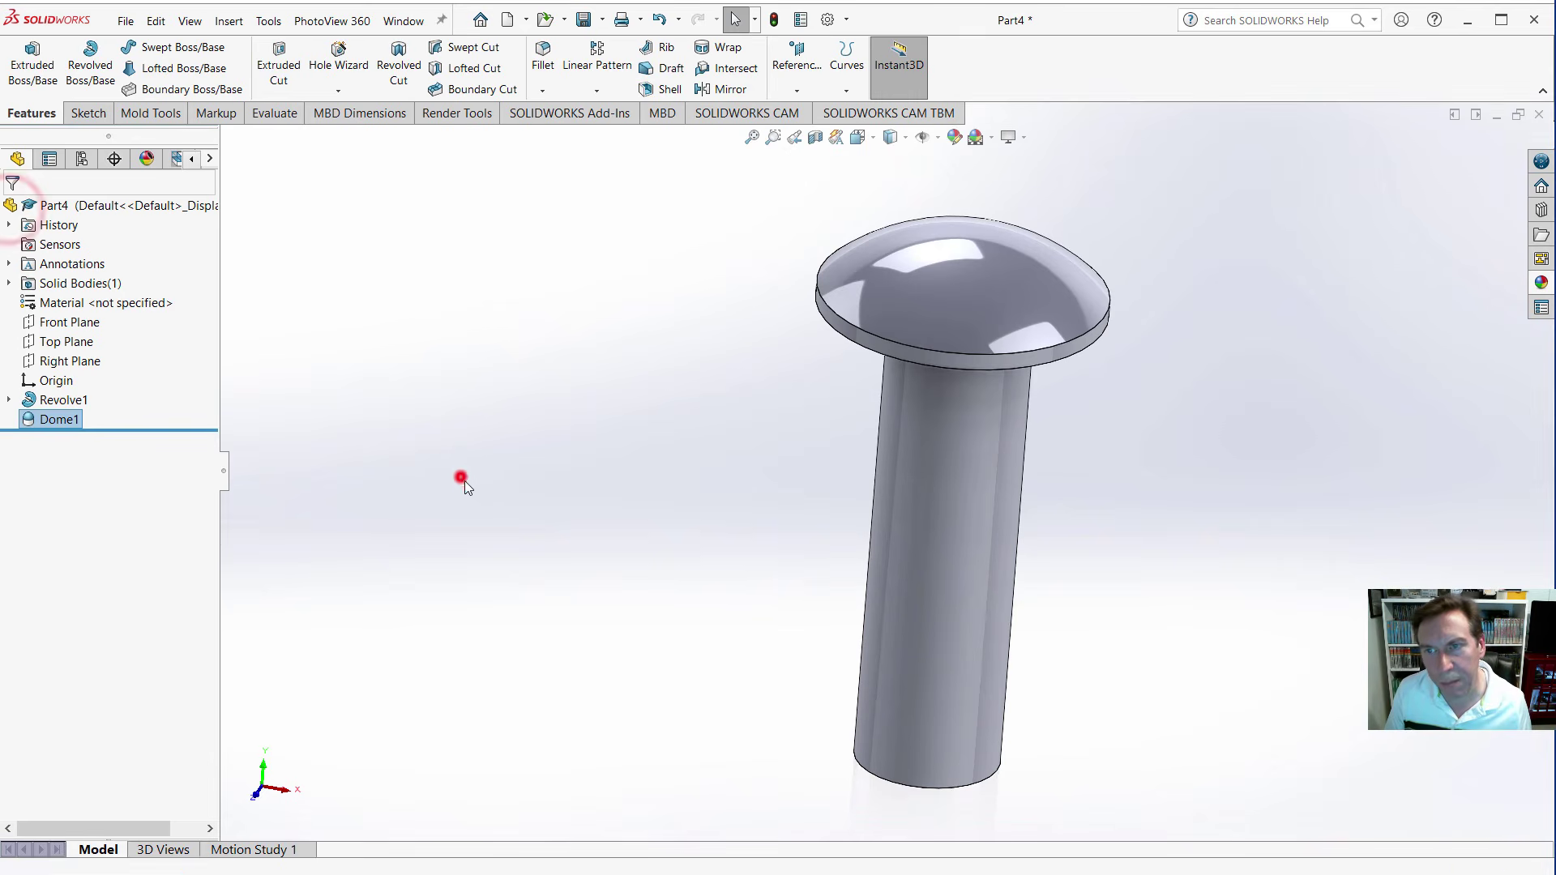
pyautogui.moveTo(688, 584); pyautogui.dragTo(702, 614, button='middle')
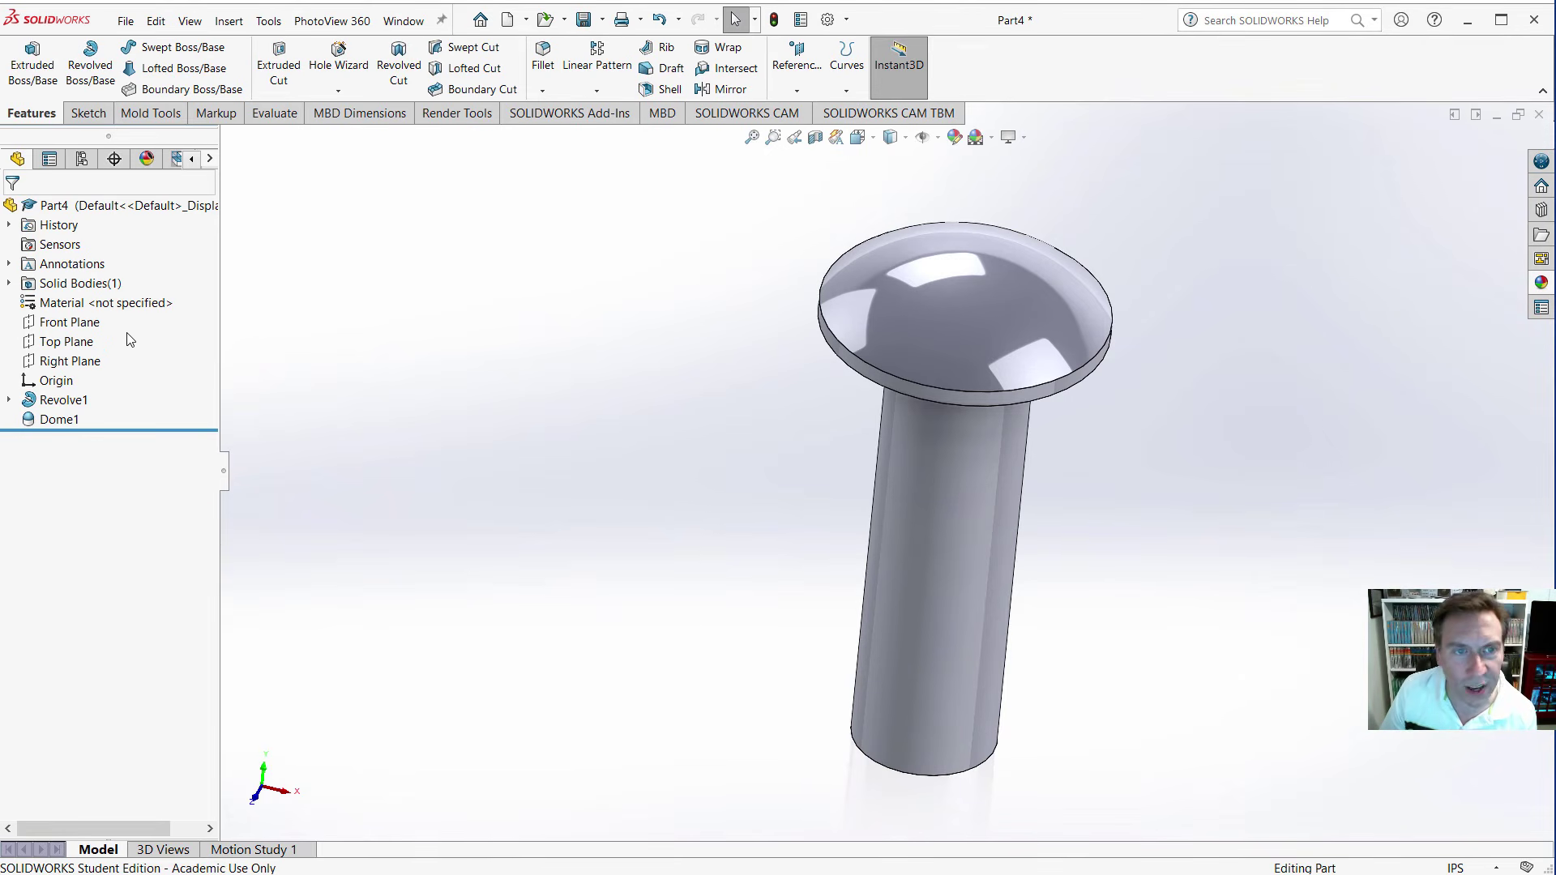
# Start a sketch on the Front Plane and draw a vertical centerline from the origin to above the dome.
pyautogui.click(47, 323)
pyautogui.click(61, 297)
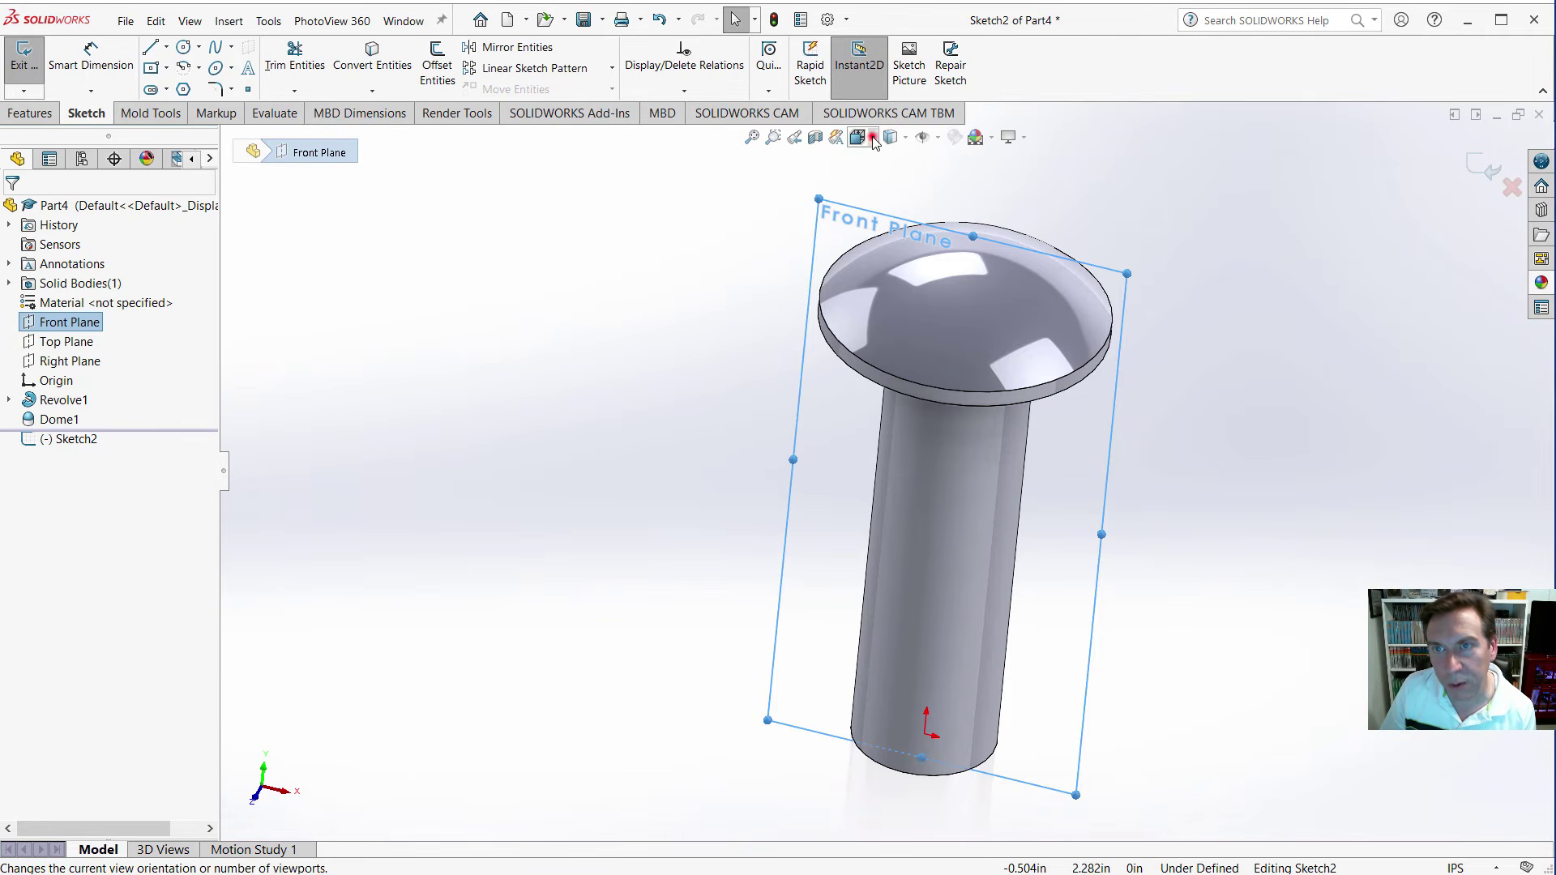
pyautogui.click(874, 139)
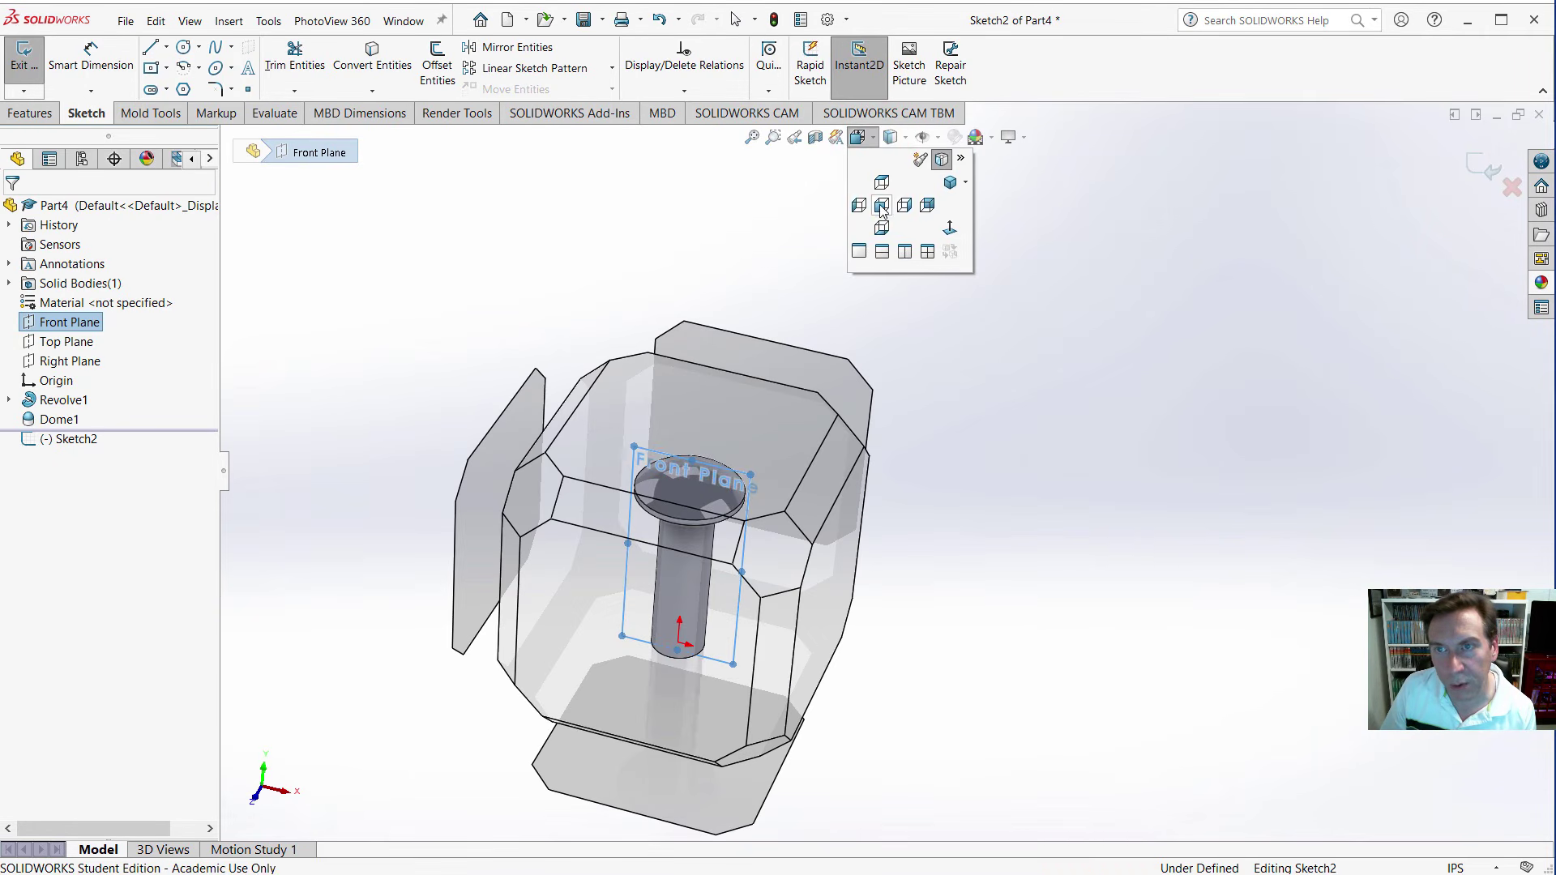
pyautogui.click(882, 206)
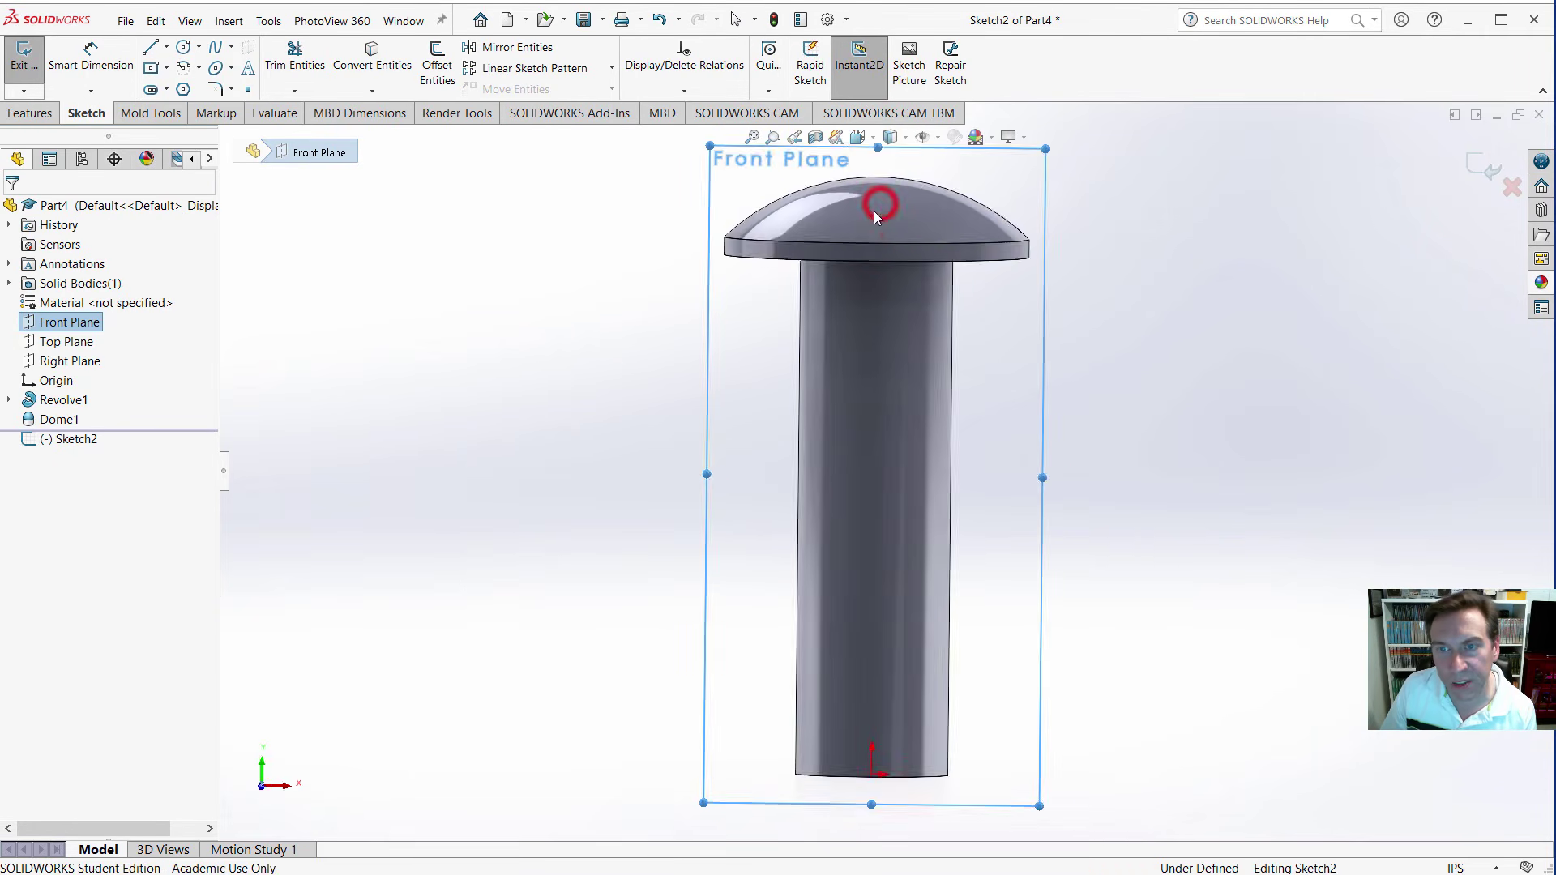
pyautogui.click(164, 46)
pyautogui.click(155, 89)
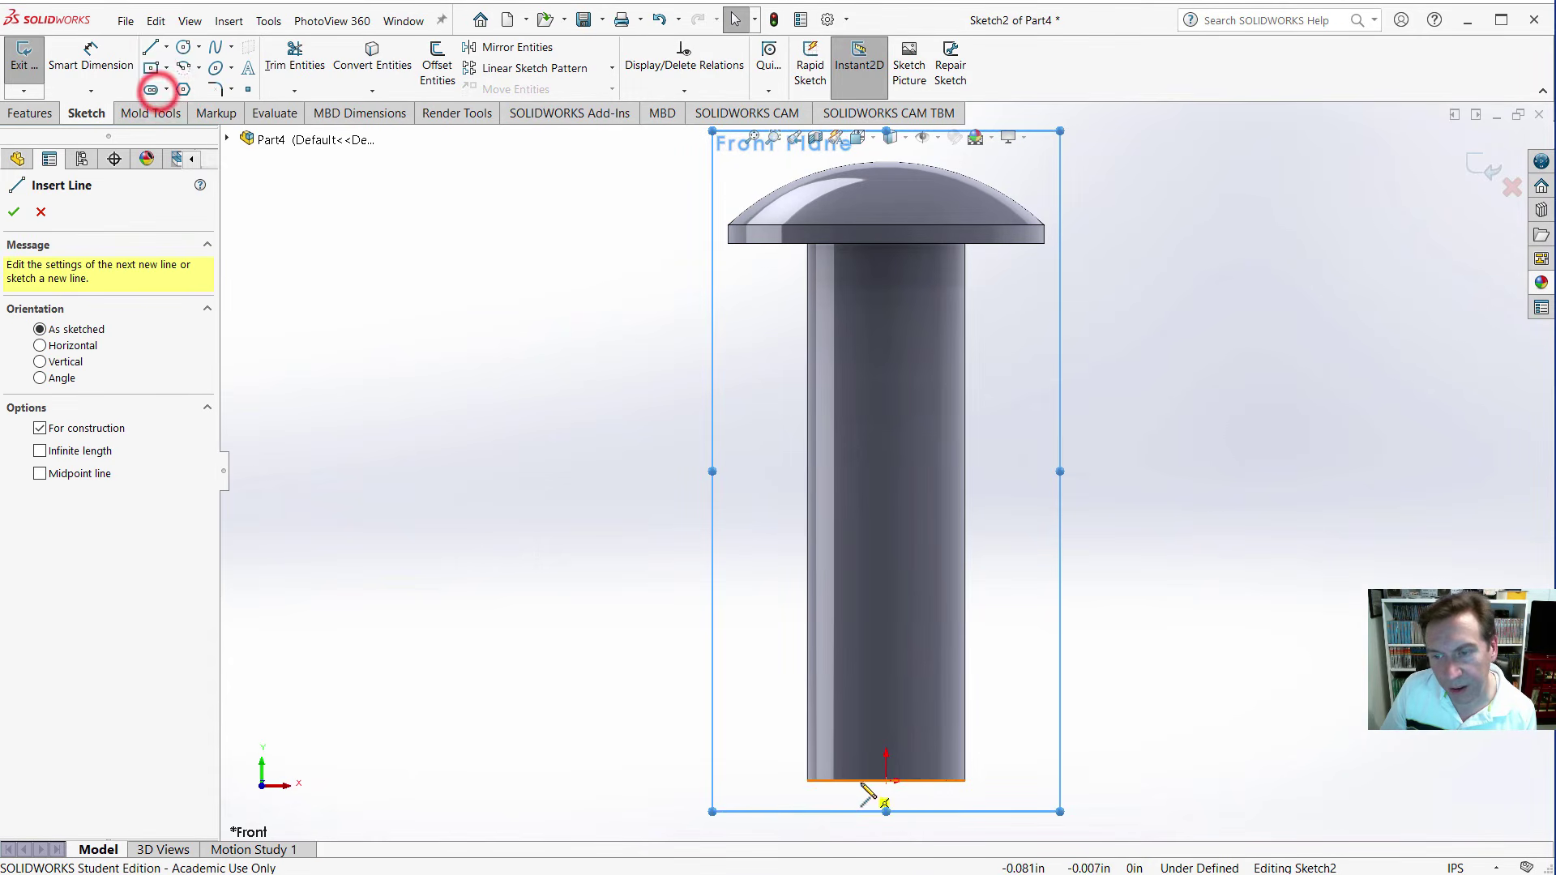
pyautogui.click(886, 782)
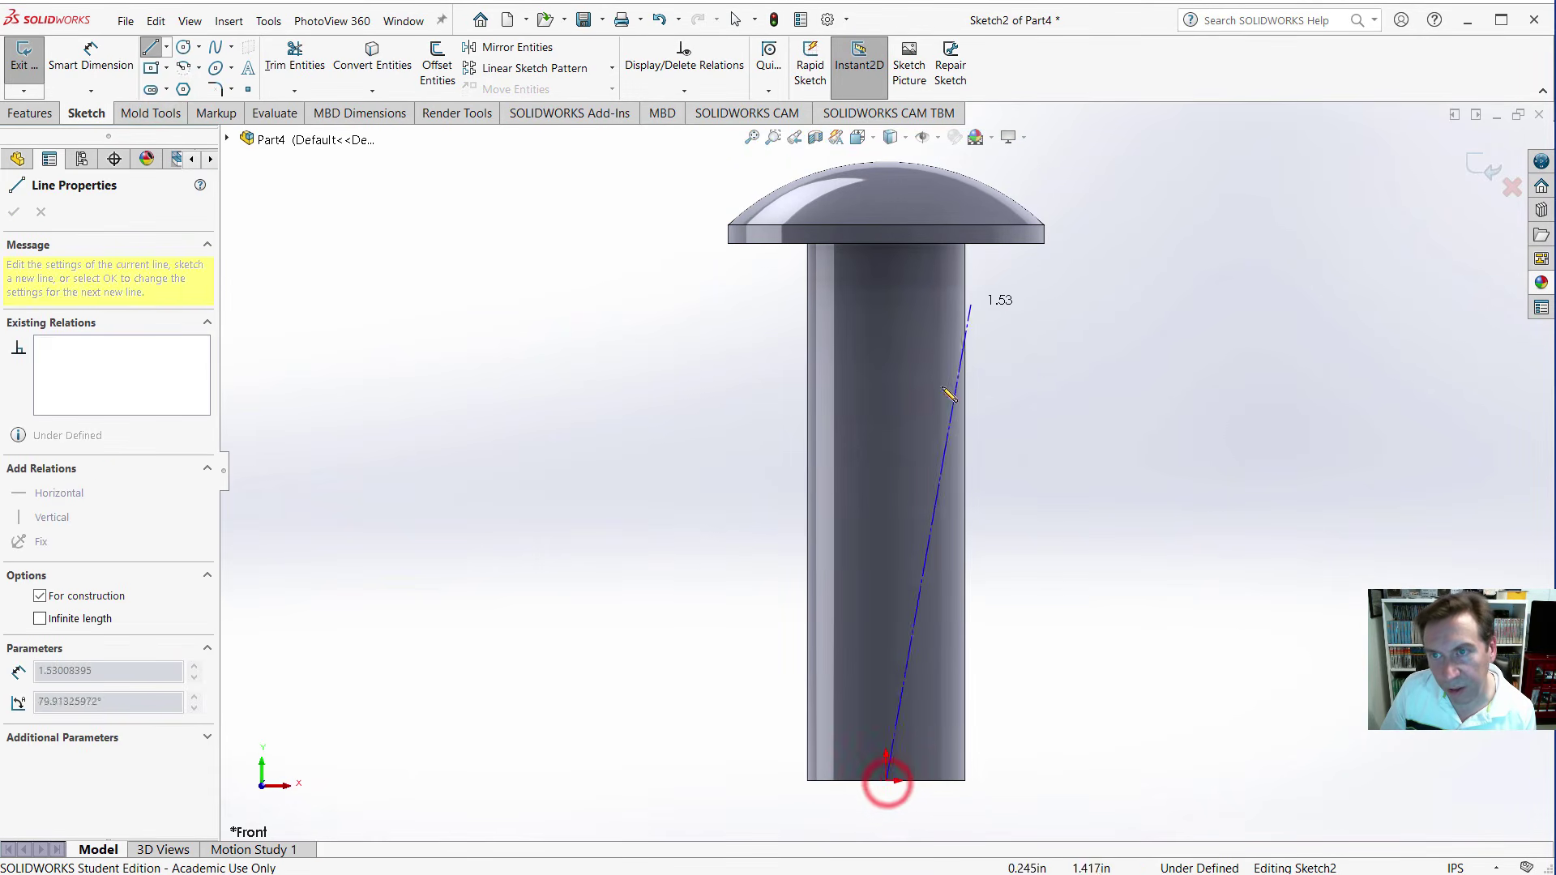
pyautogui.scroll(-3, 950, 394)
pyautogui.scroll(5, 932, 427)
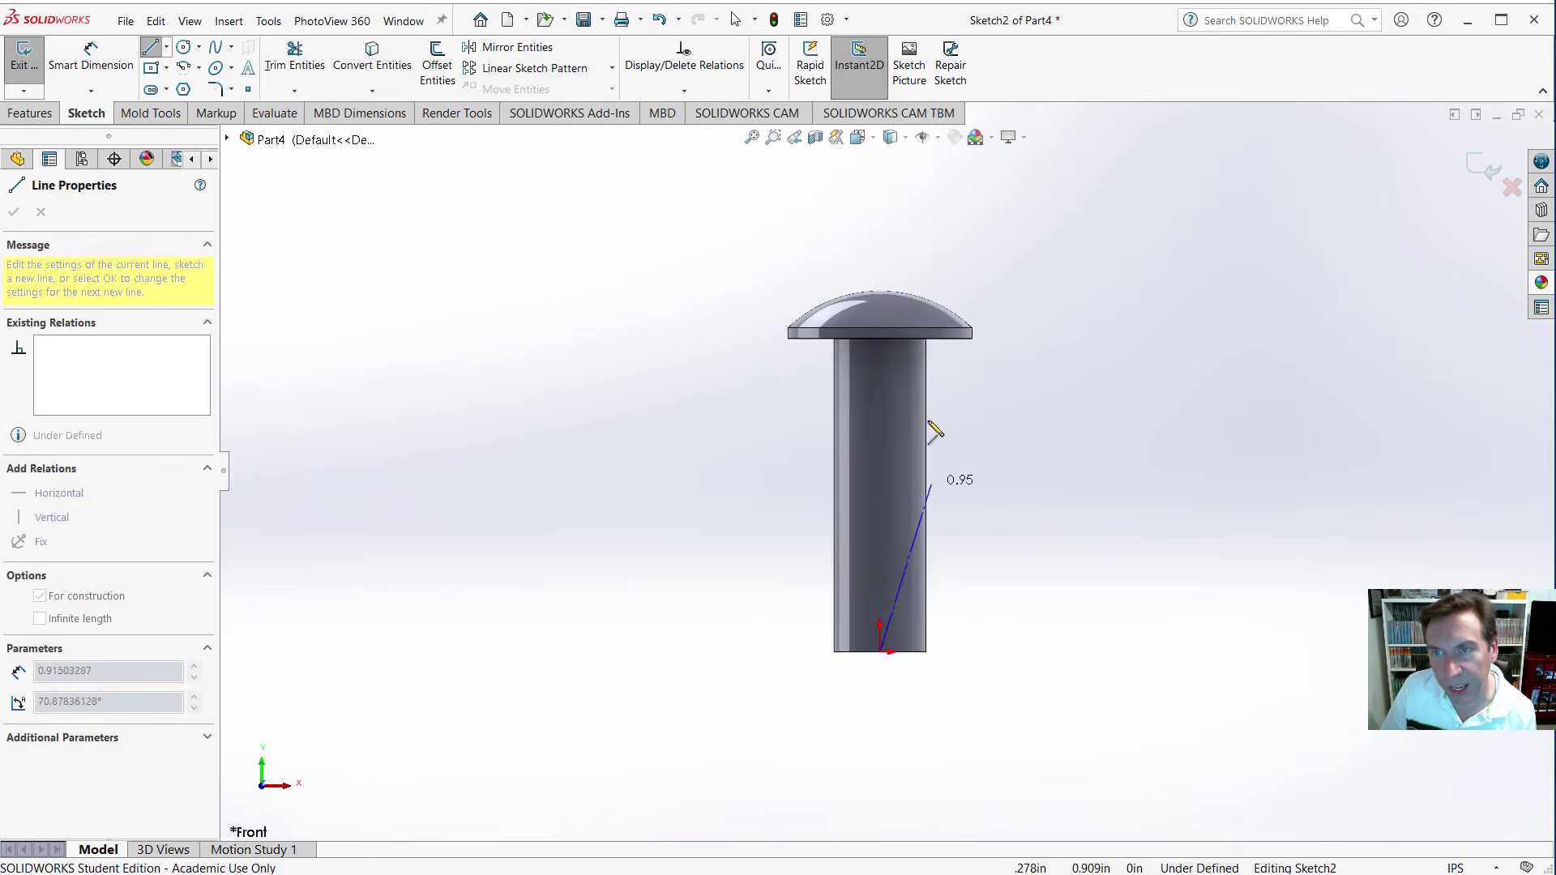
pyautogui.doubleClick(880, 236)
pyautogui.click(965, 278)
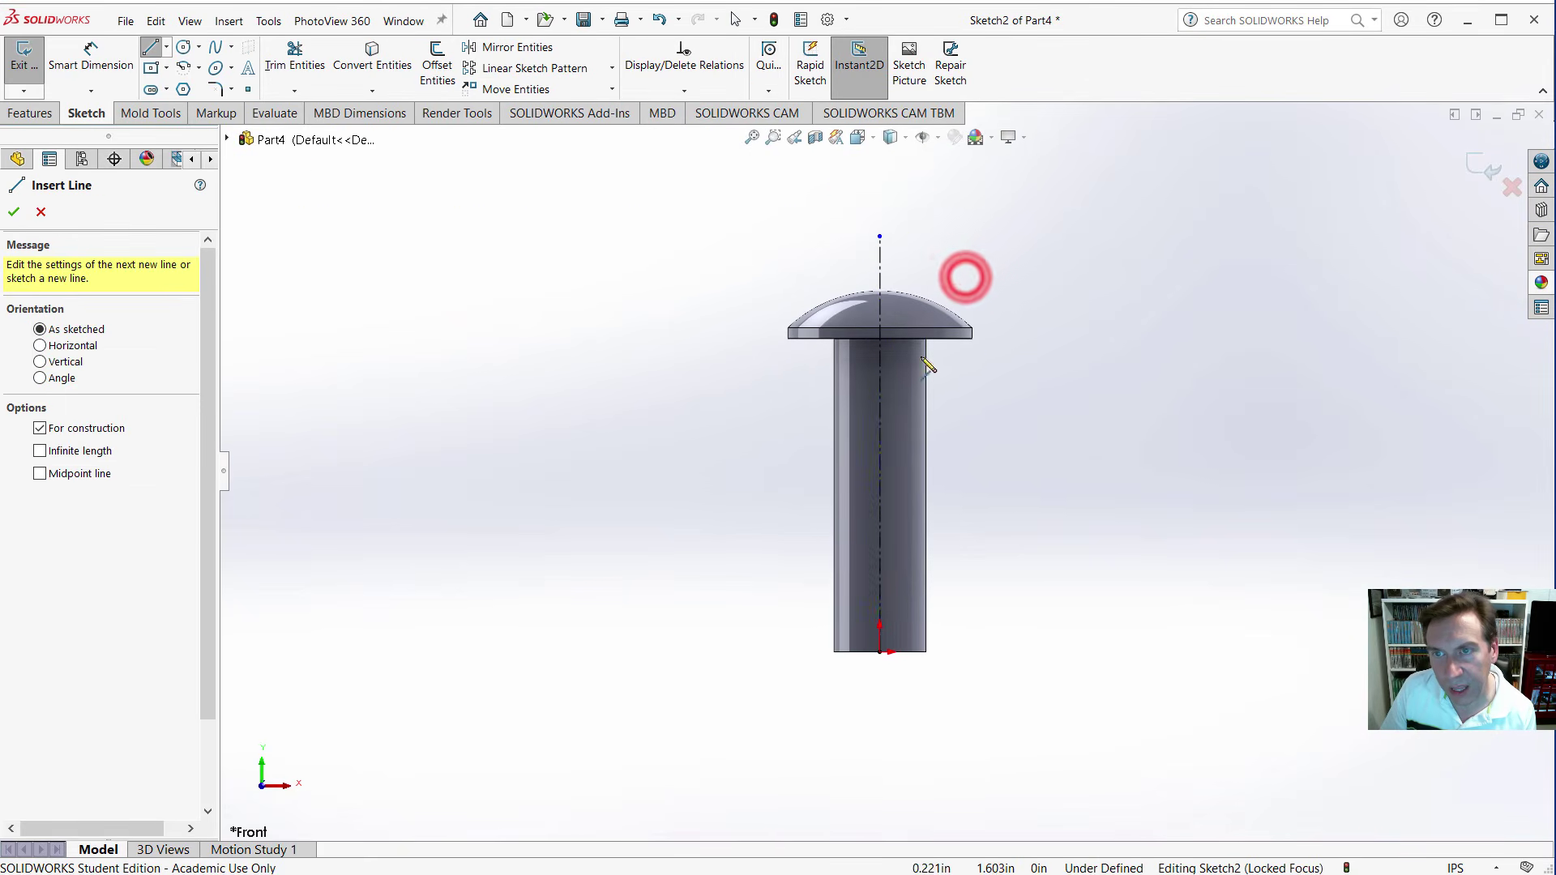
# Draw half of the slot profile: a slanted line from the dome's outline down into the head and a short horizontal line to the centerline.
pyautogui.click(164, 50)
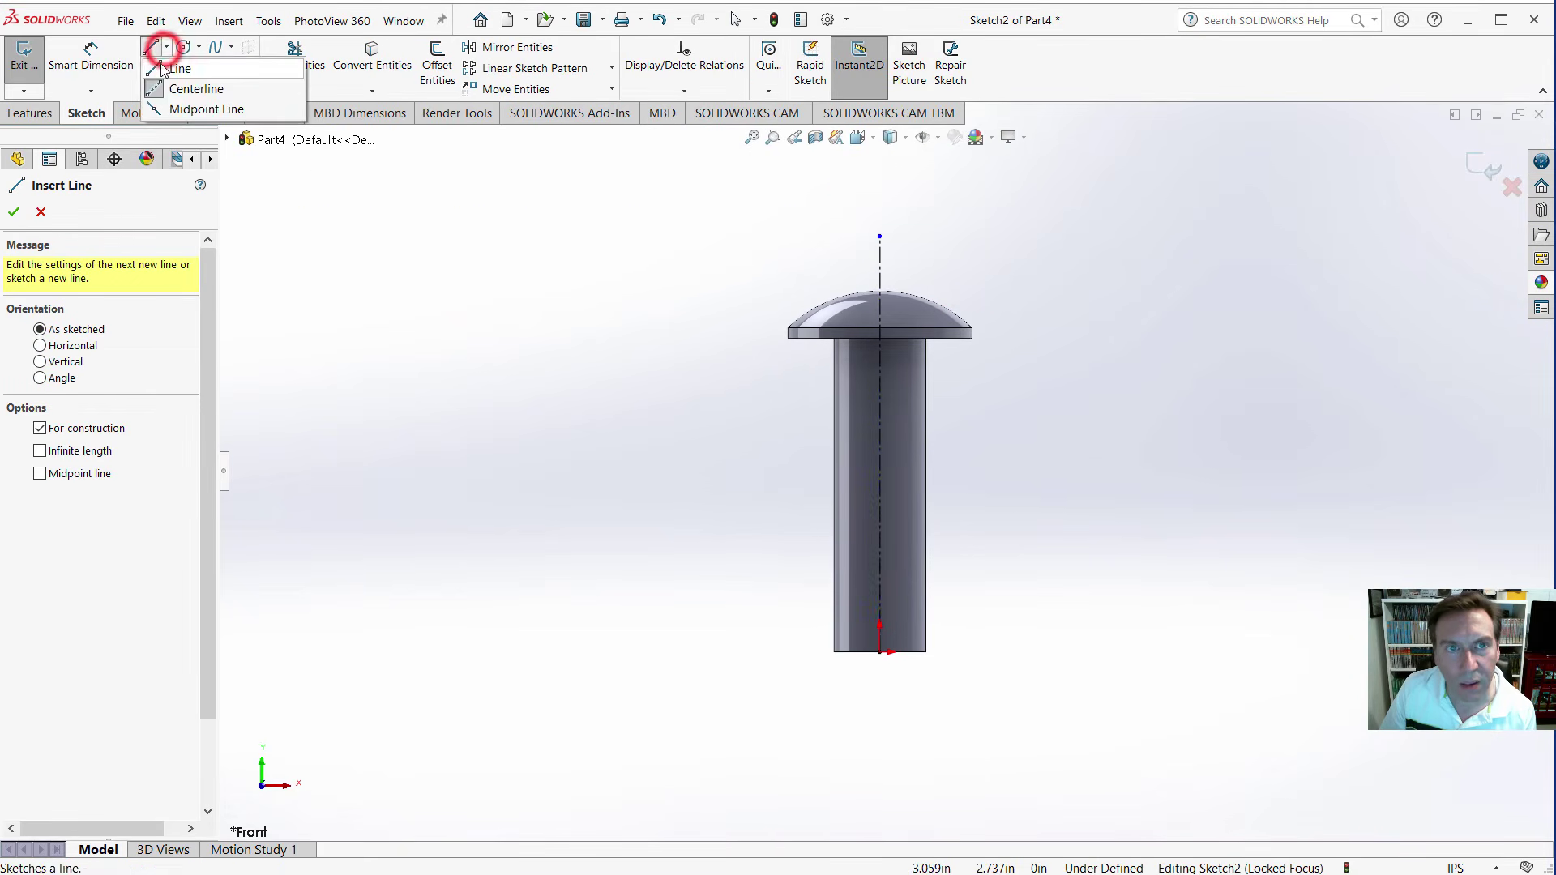
pyautogui.click(158, 65)
pyautogui.scroll(3, 914, 332)
pyautogui.scroll(-4, 911, 350)
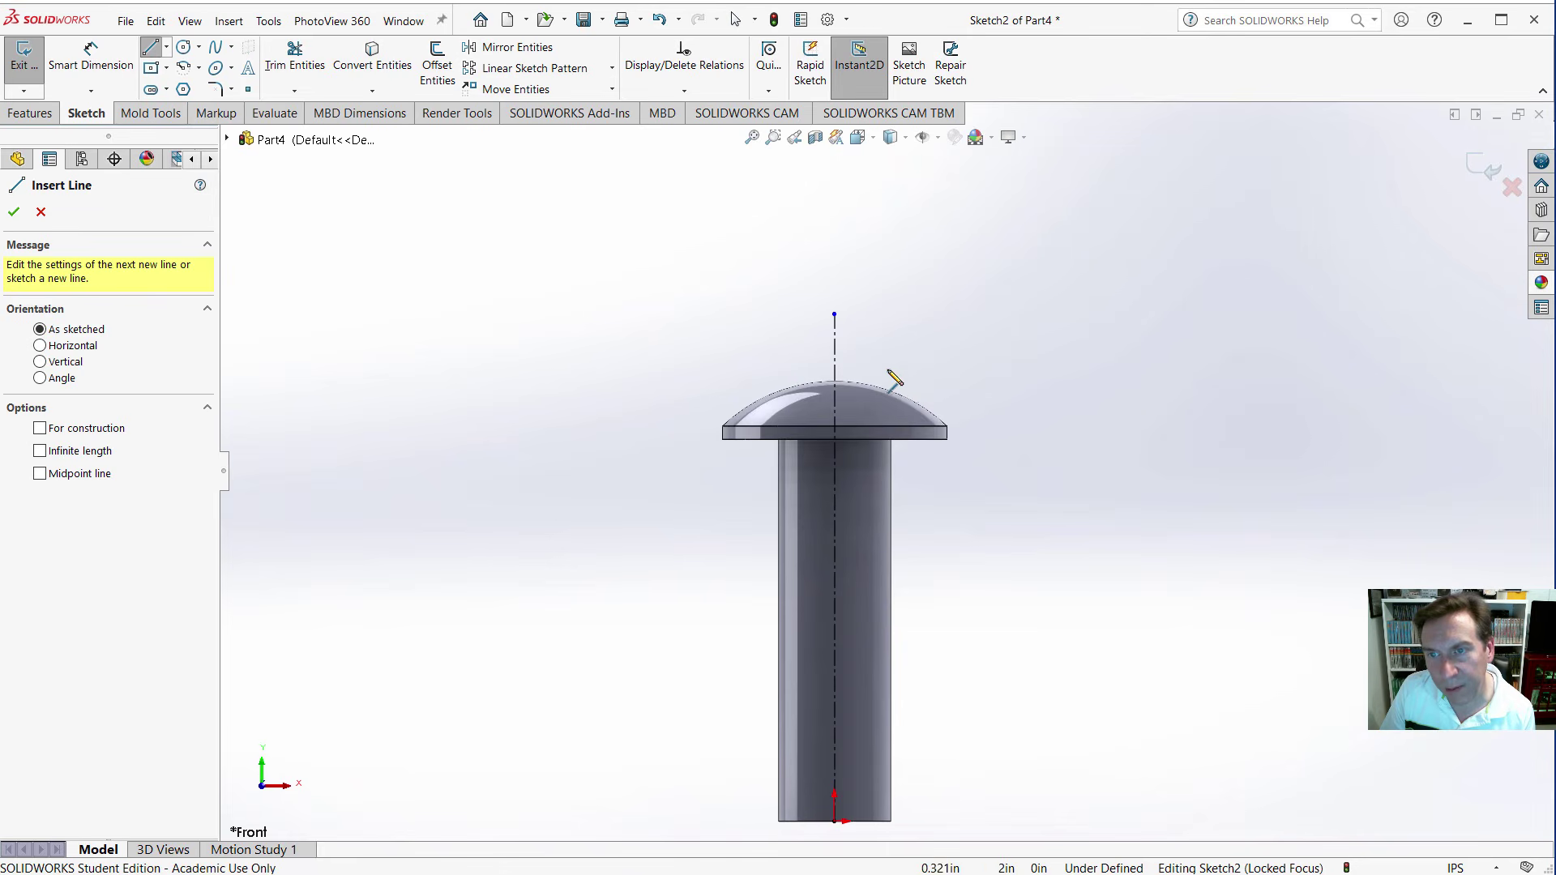
pyautogui.click(793, 386)
pyautogui.click(815, 433)
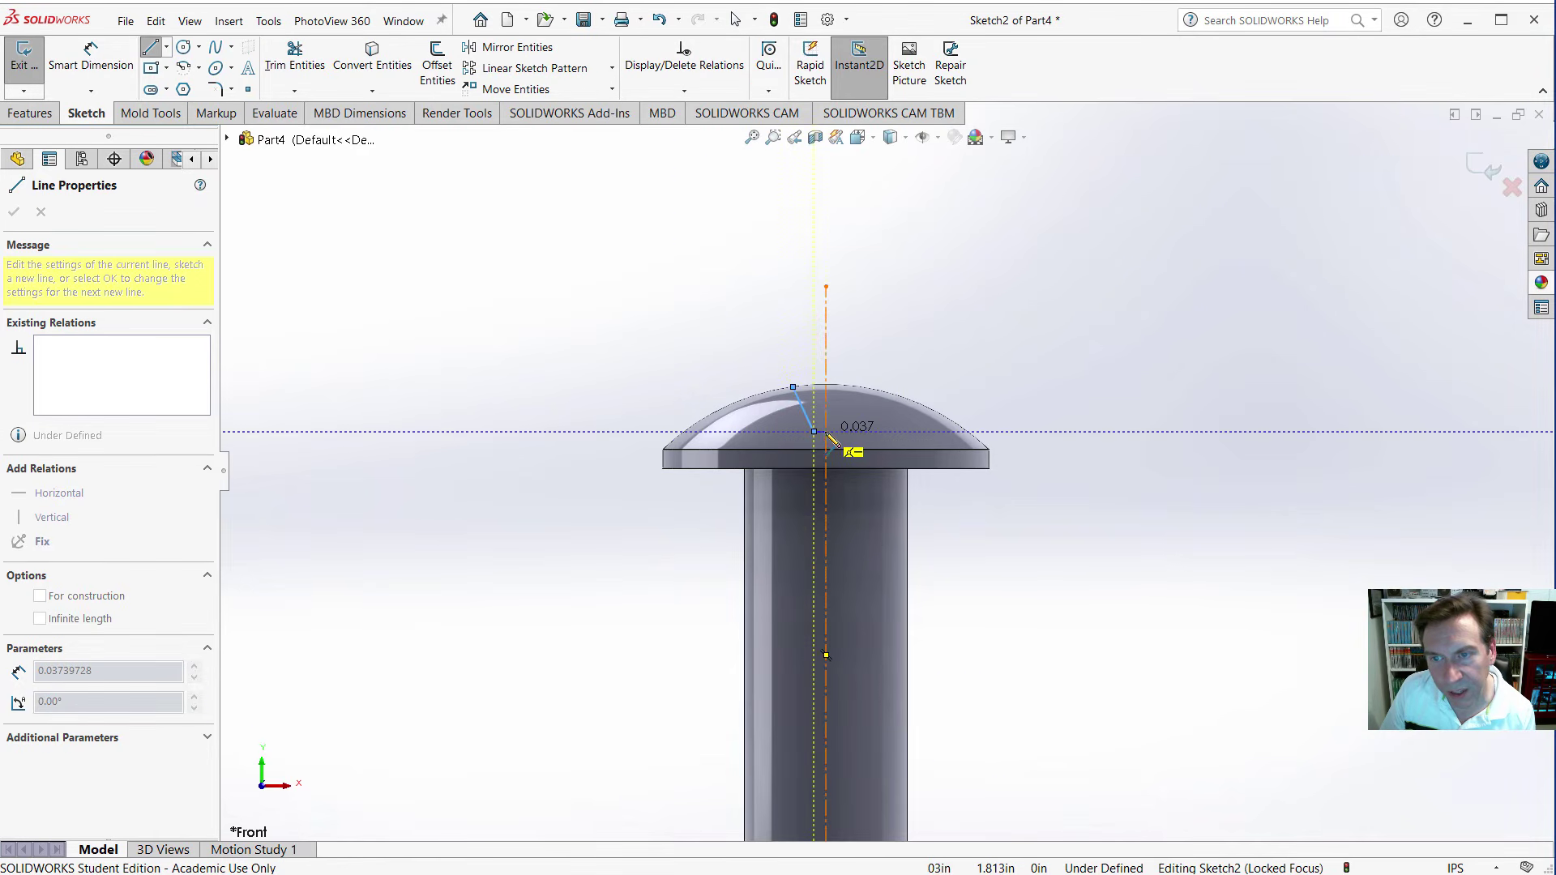
pyautogui.scroll(2, 833, 440)
pyautogui.scroll(-8, 837, 441)
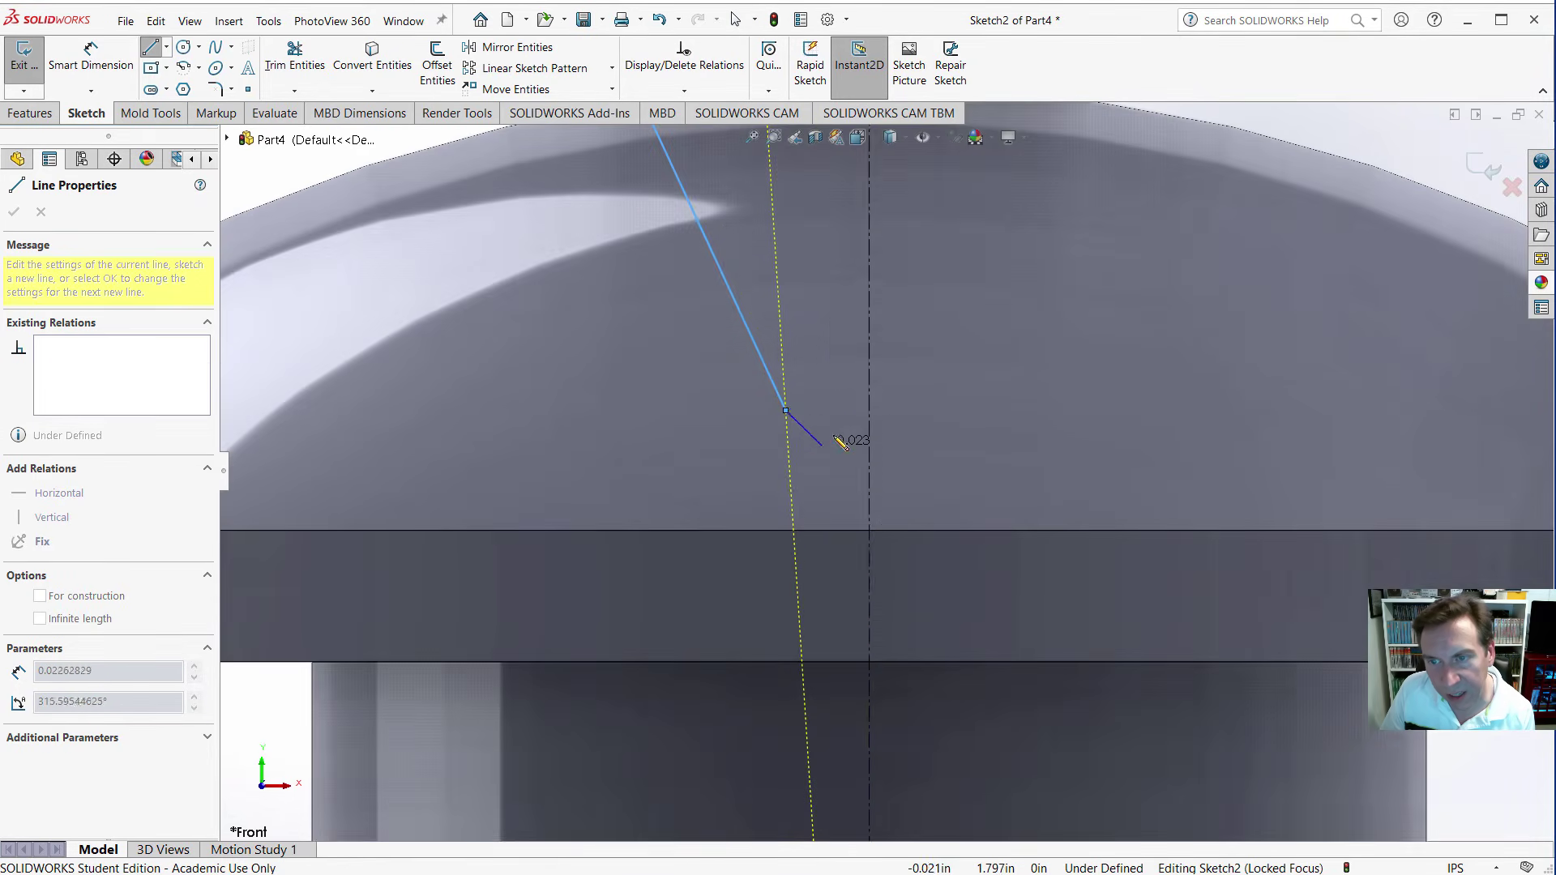
pyautogui.click(869, 410)
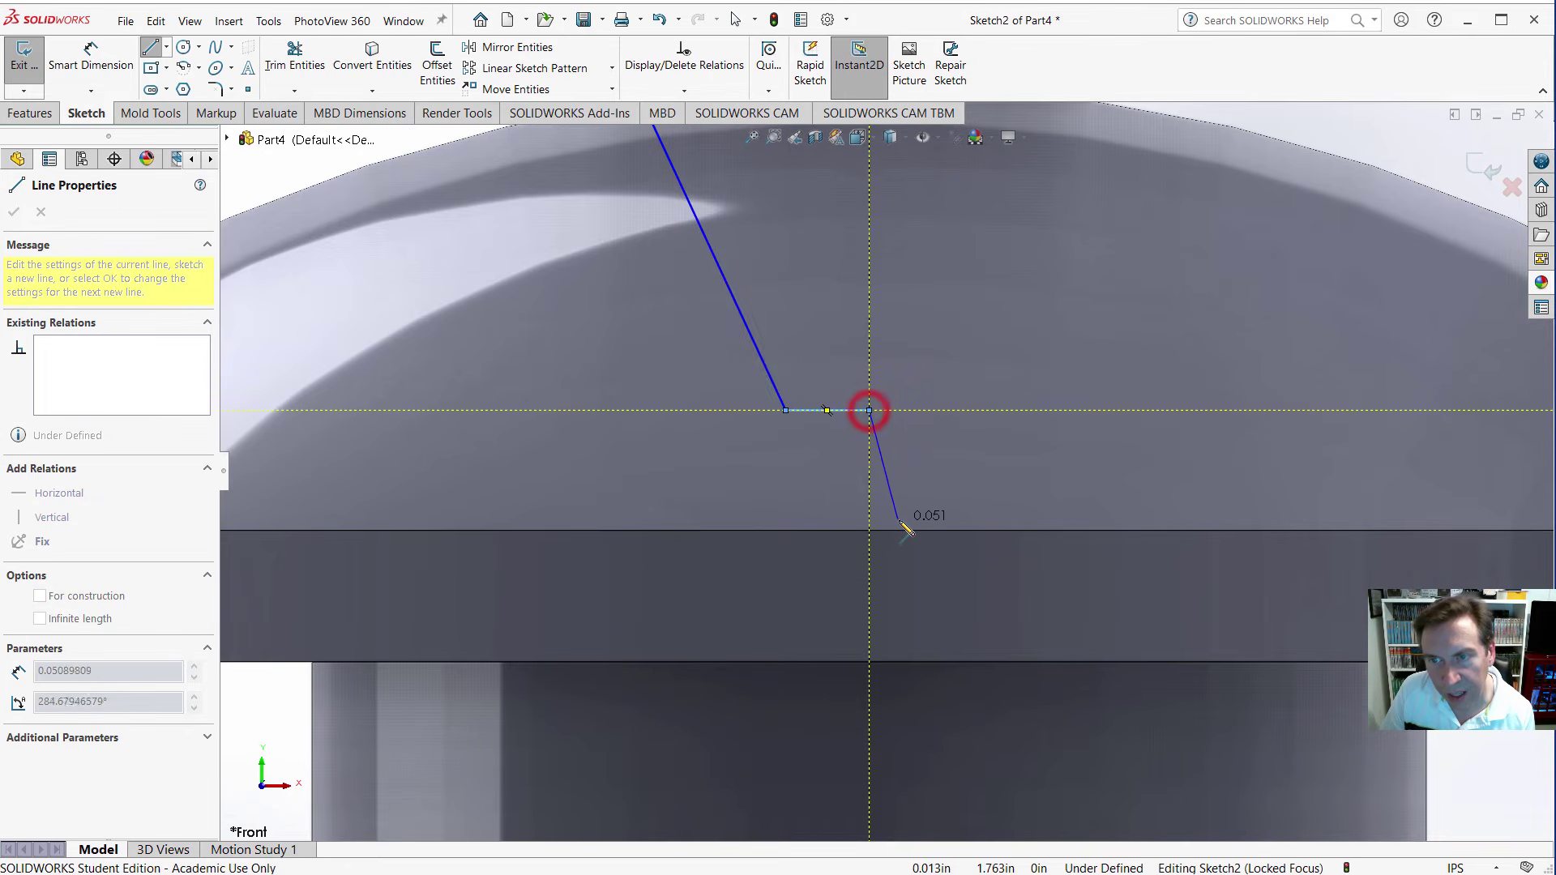
pyautogui.click(996, 581)
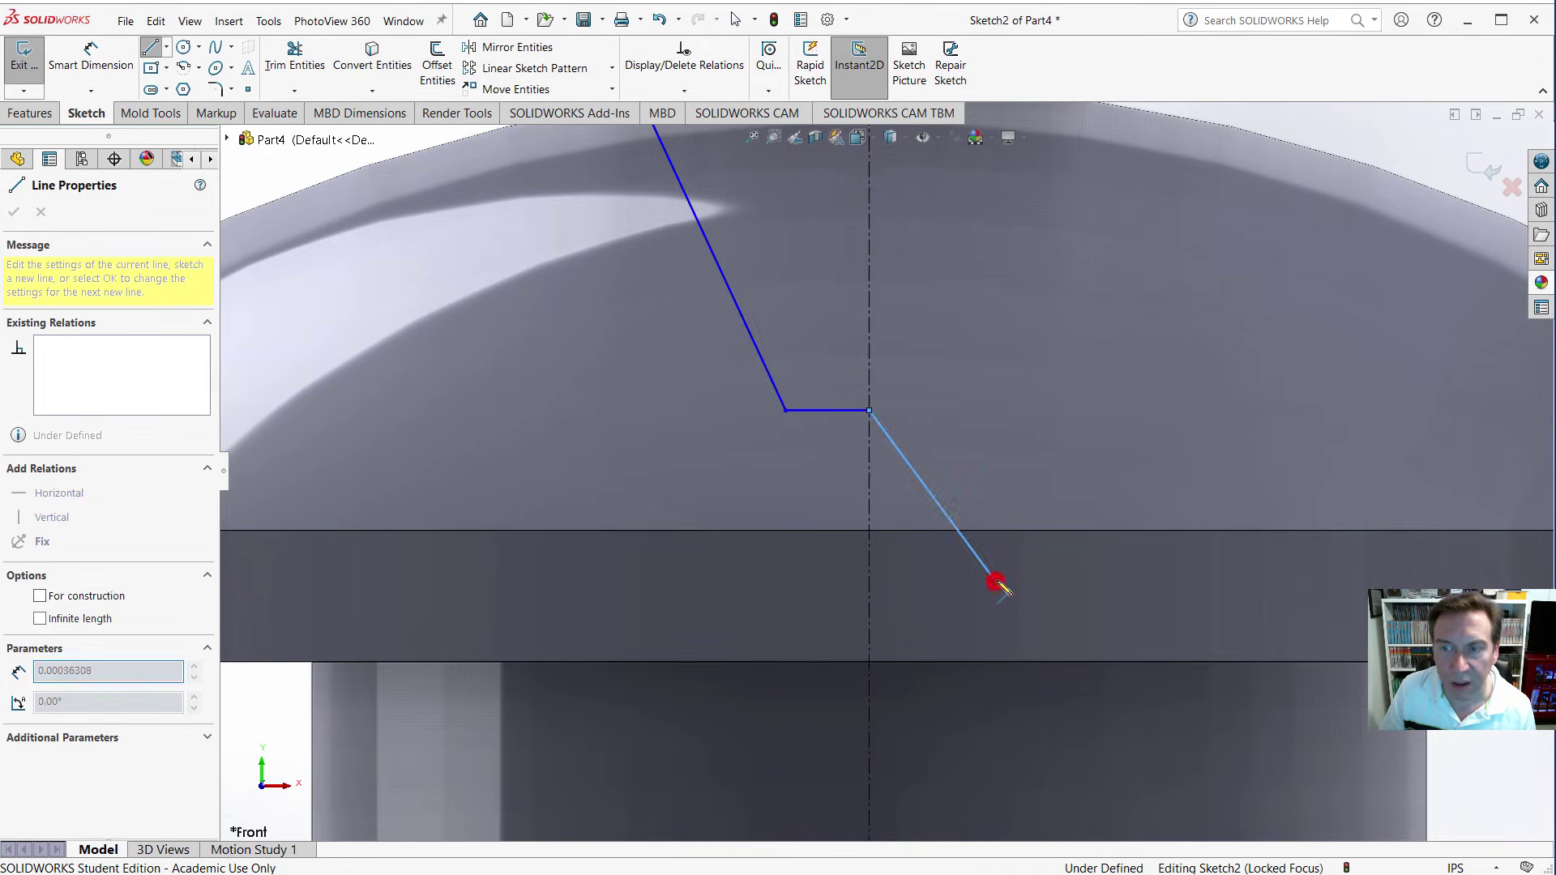
pyautogui.press('Escape')
pyautogui.scroll(8, 1037, 607)
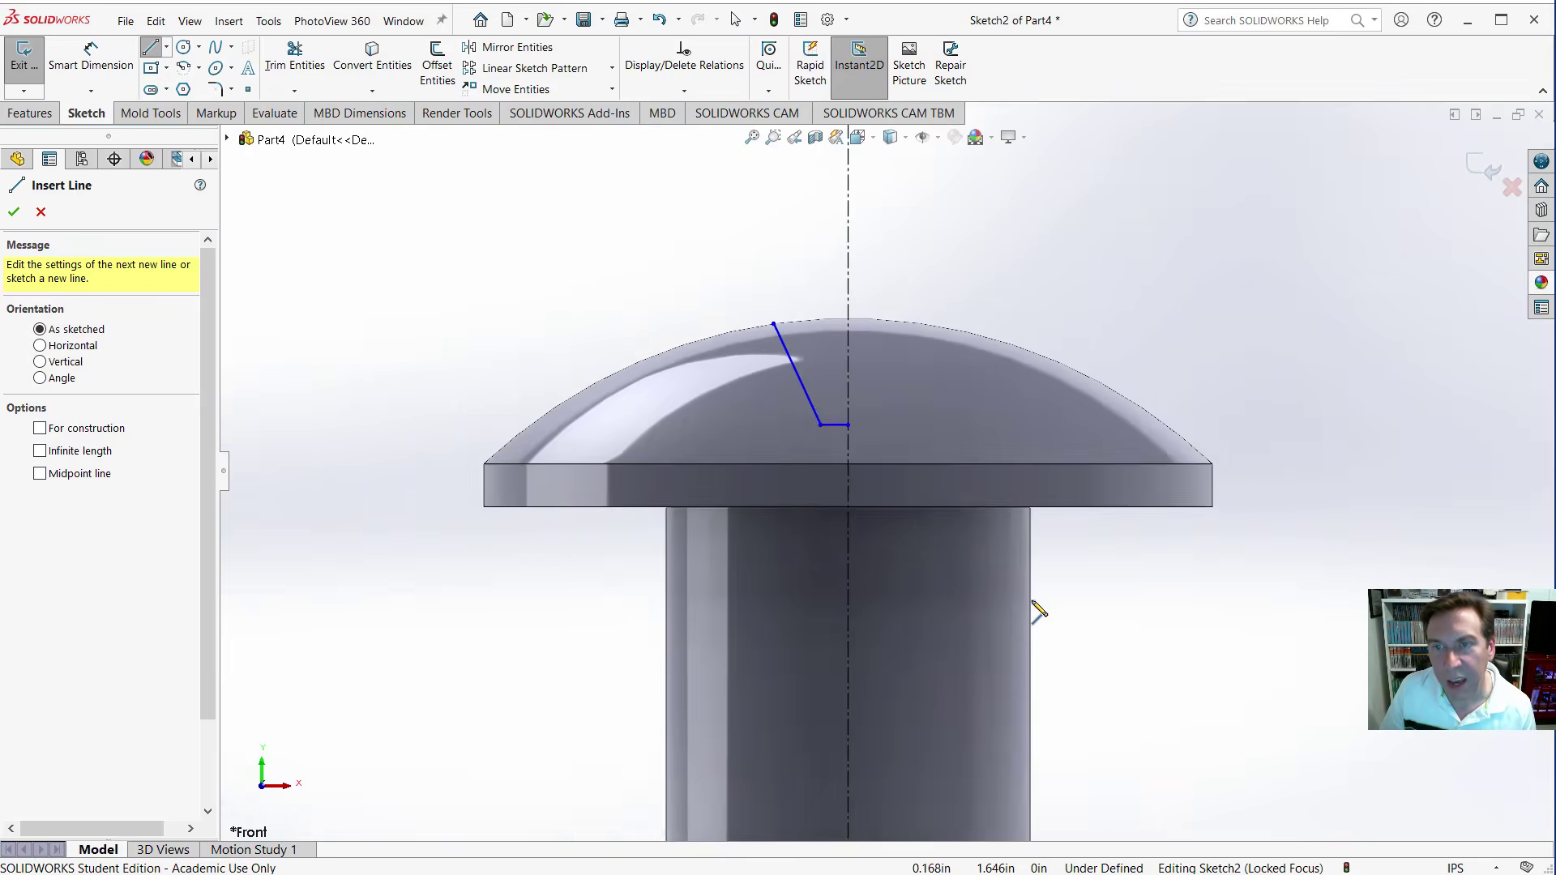
pyautogui.scroll(5, 1037, 610)
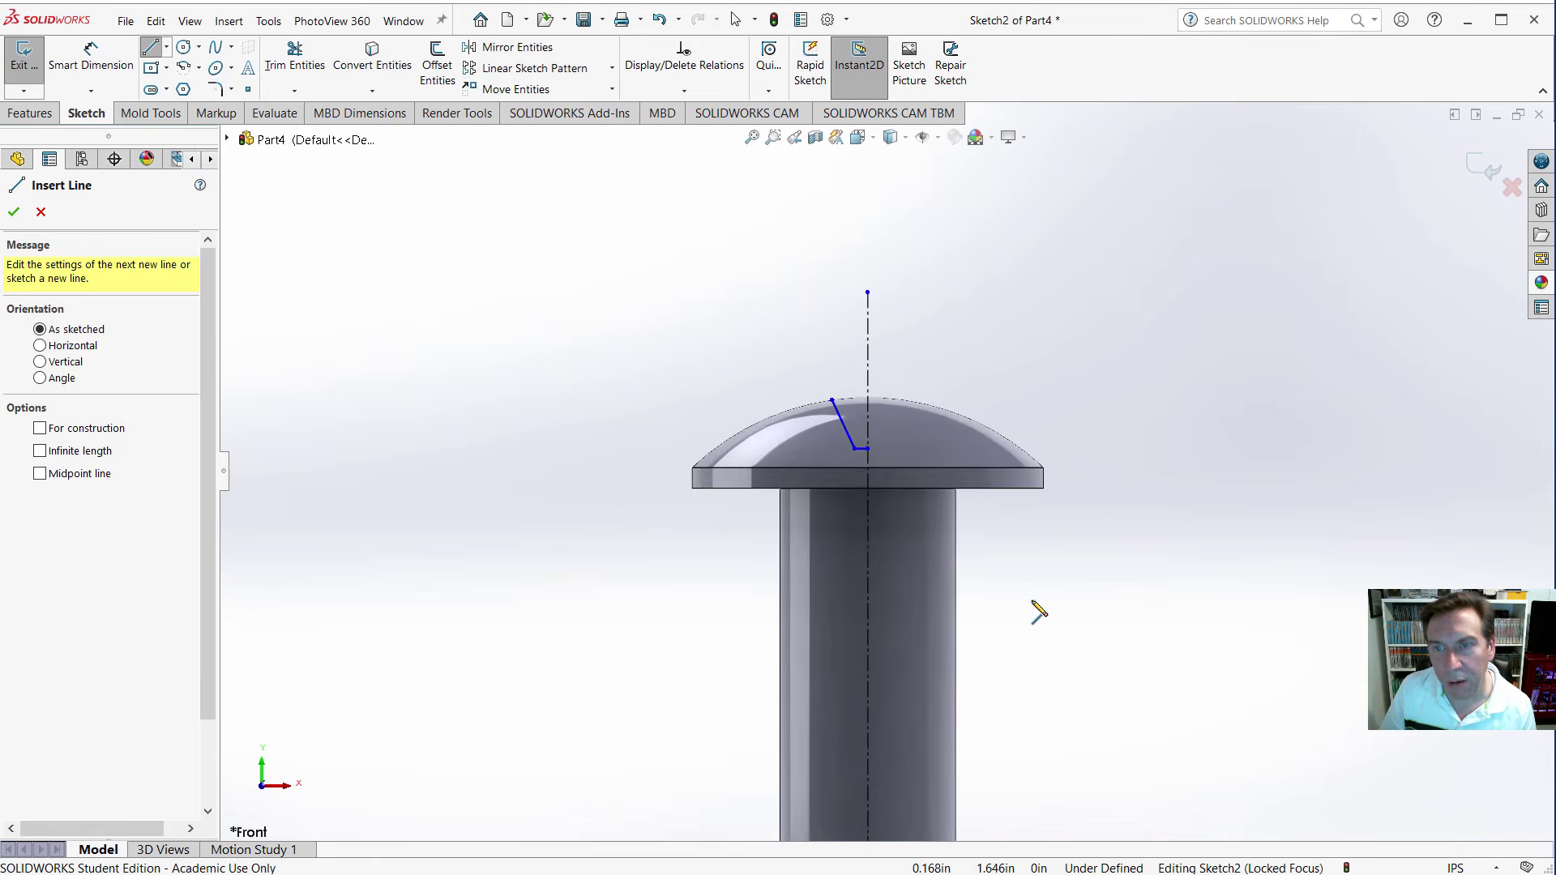
pyautogui.click(161, 50)
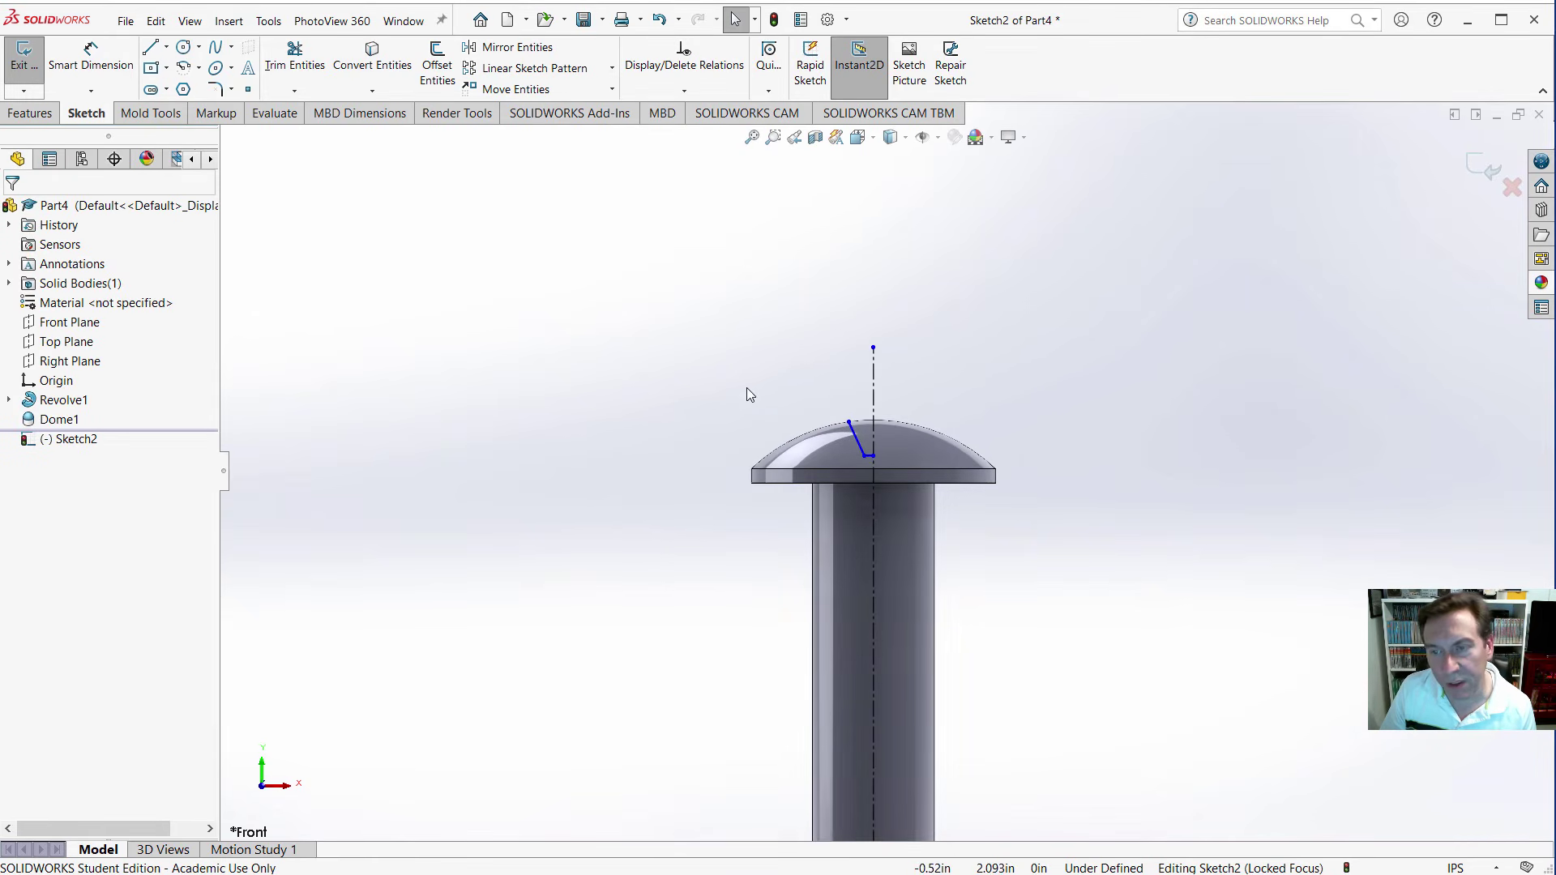
# Select the centerline and the two slot profile lines and mirror the half profile about the centerline.
pyautogui.scroll(-1, 747, 391)
pyautogui.scroll(3, 752, 401)
pyautogui.moveTo(780, 331); pyautogui.dragTo(1006, 791)
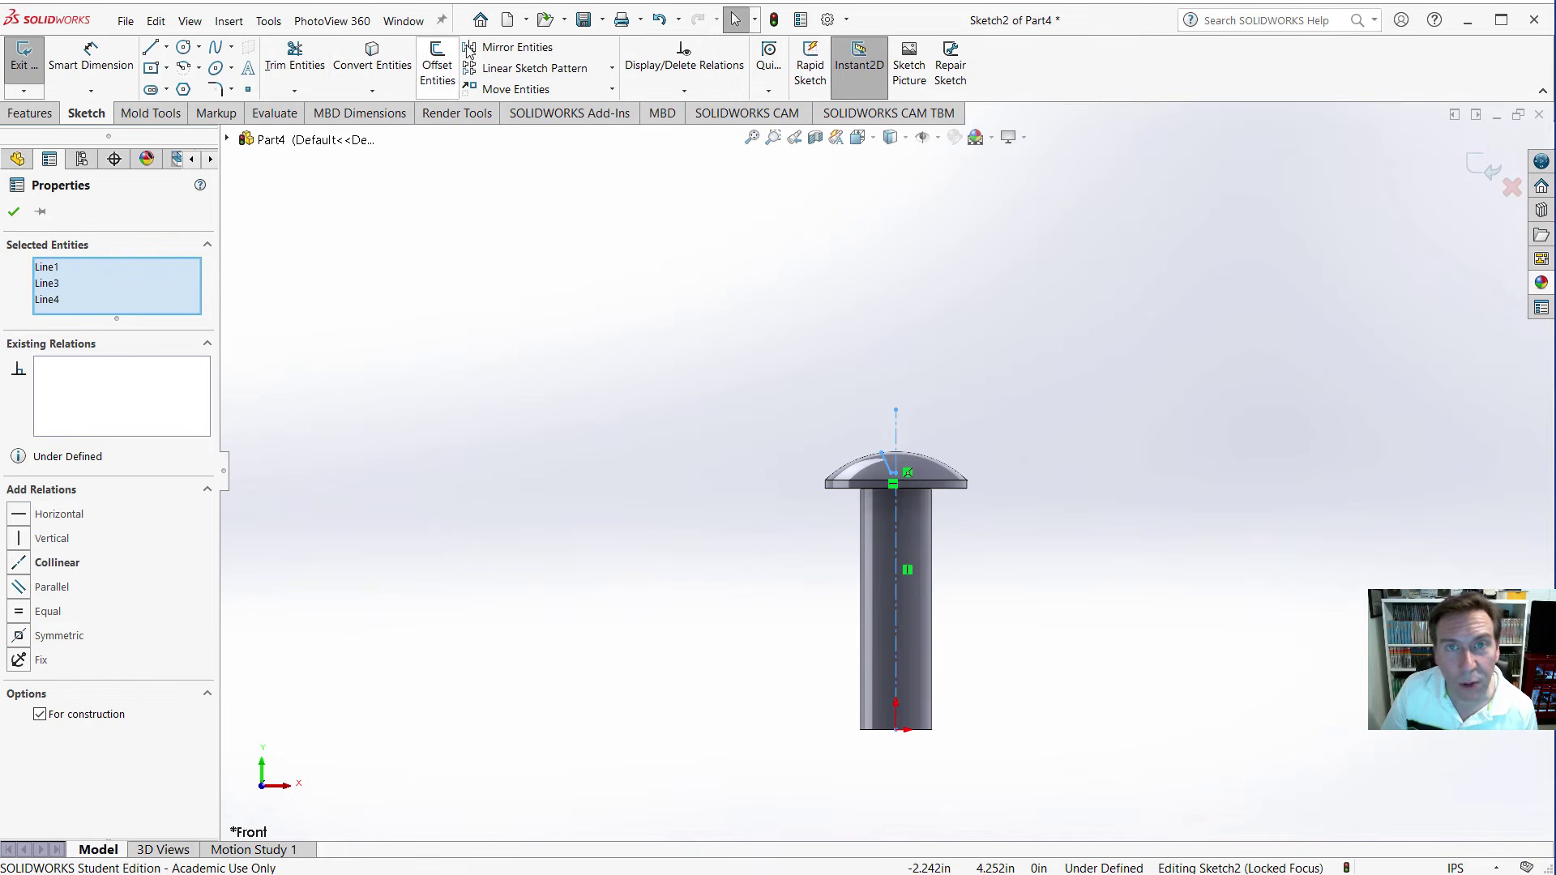
pyautogui.click(503, 47)
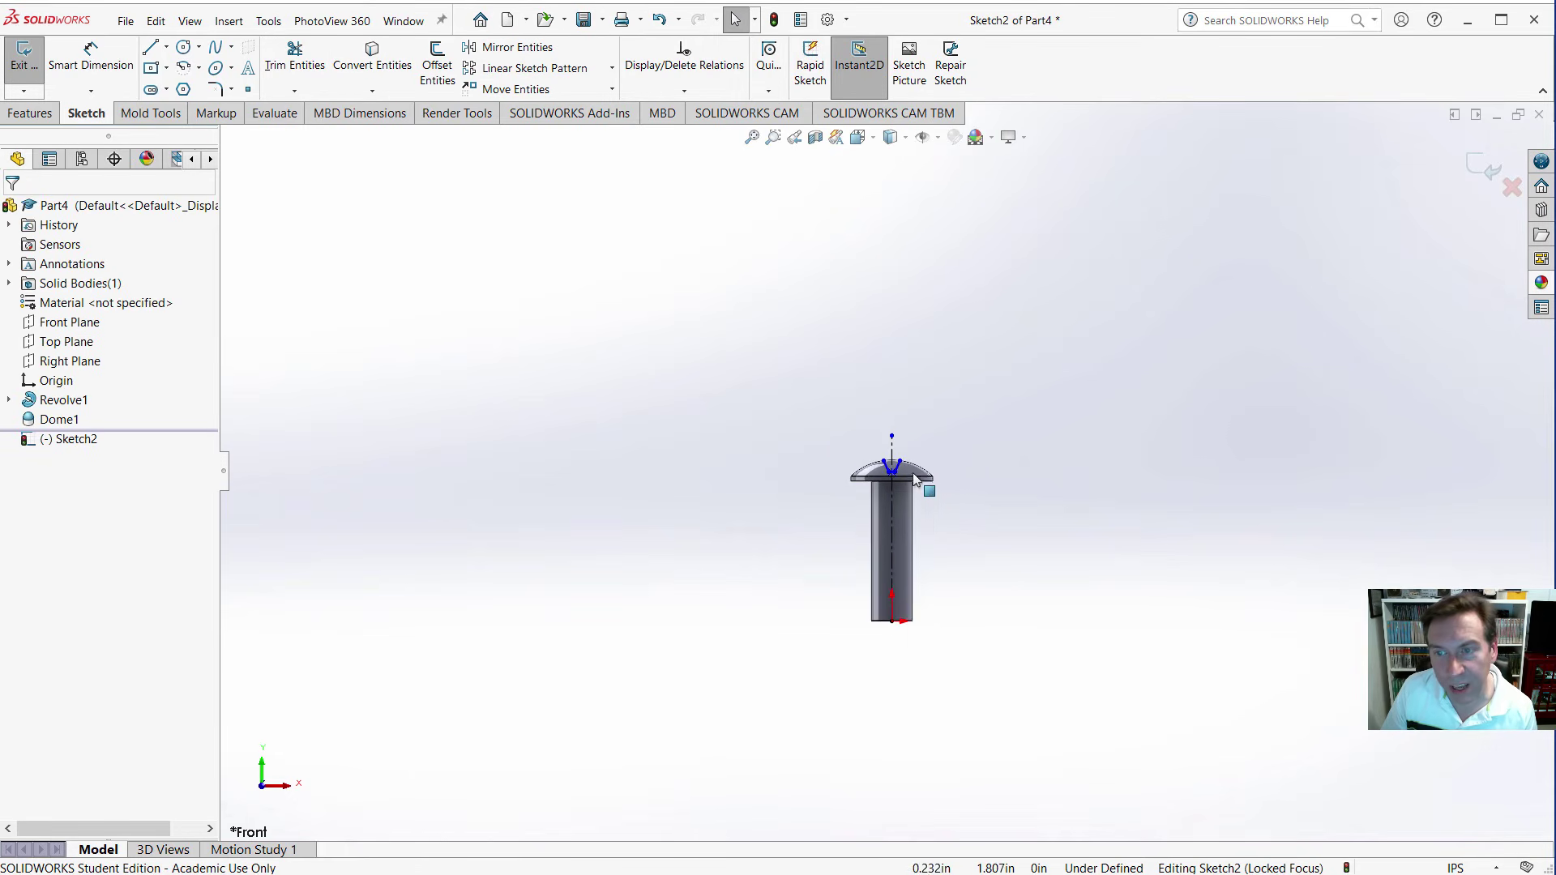
# Cut-extrude the open slot profile across the domed head with Through All - Both and Flip side to cut enabled.
pyautogui.scroll(-8, 892, 470)
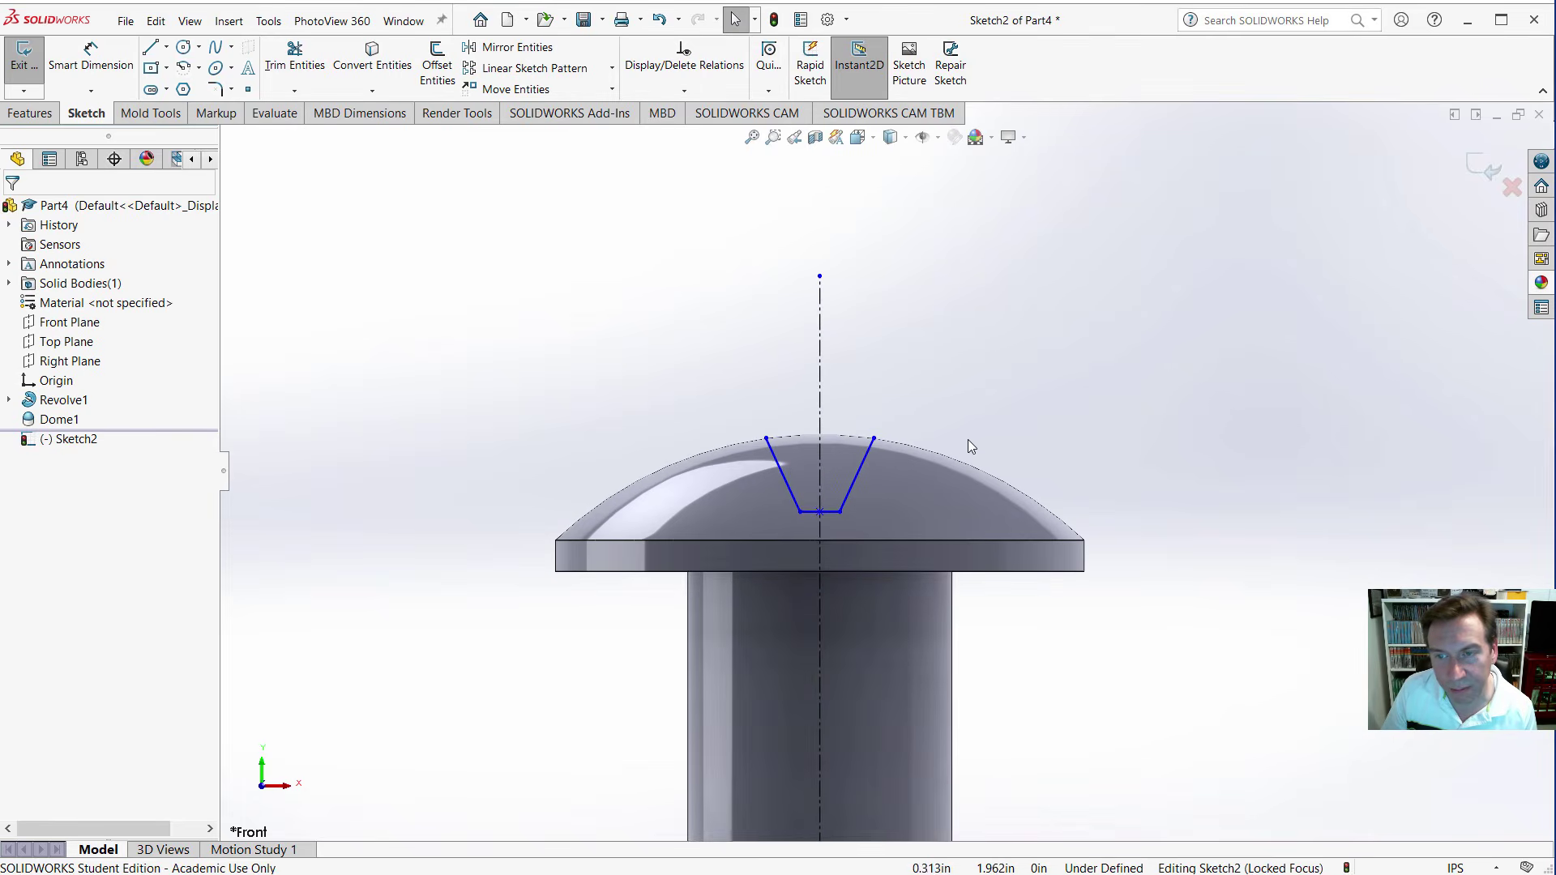
pyautogui.moveTo(967, 440); pyautogui.dragTo(940, 518, button='middle')
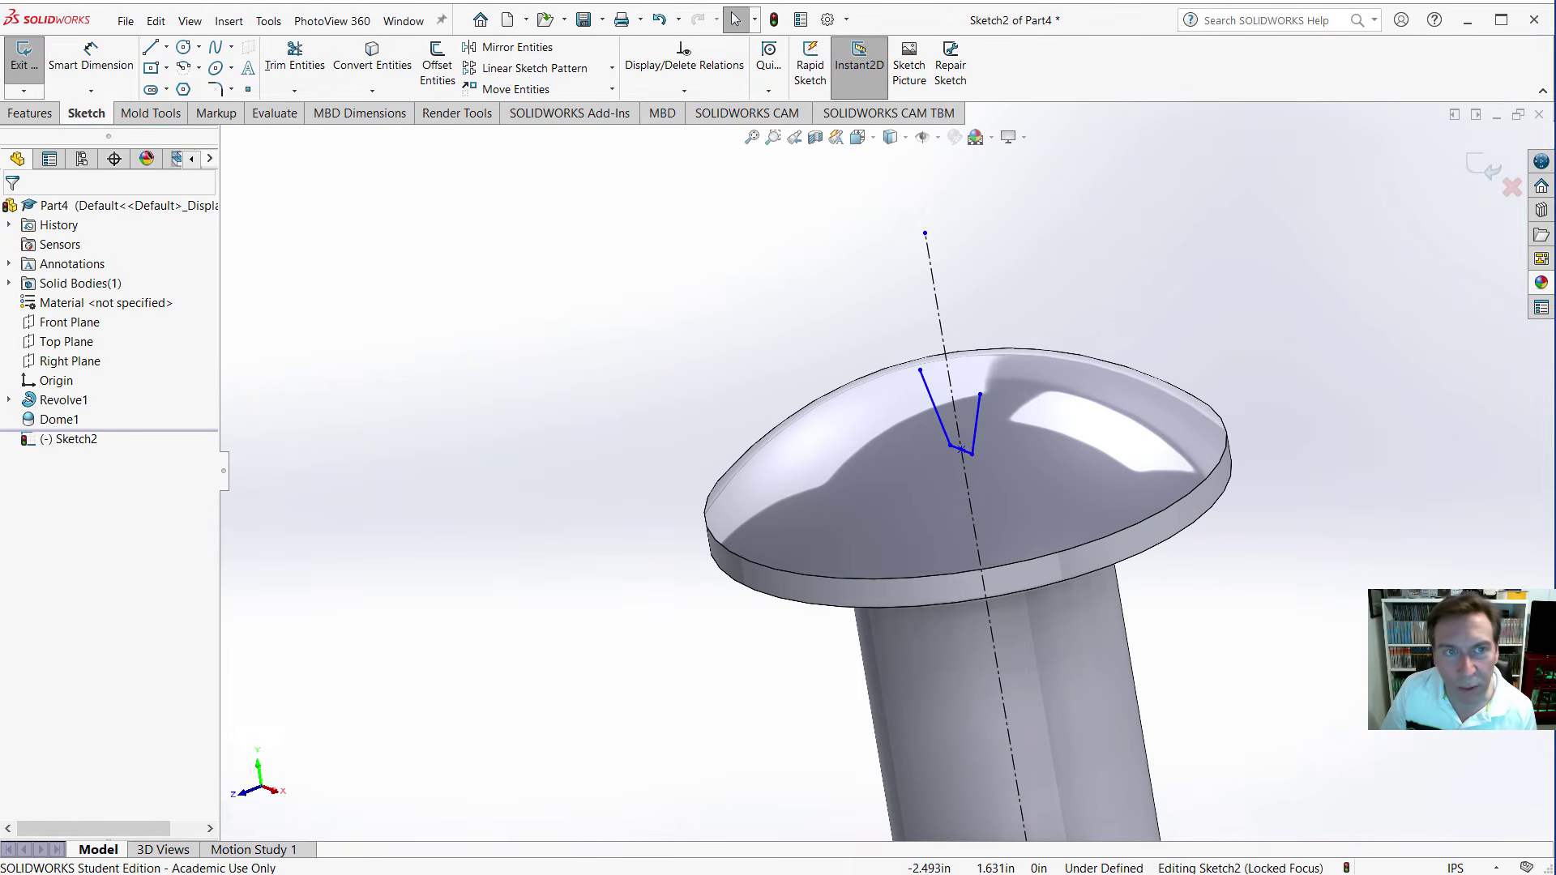
pyautogui.click(29, 114)
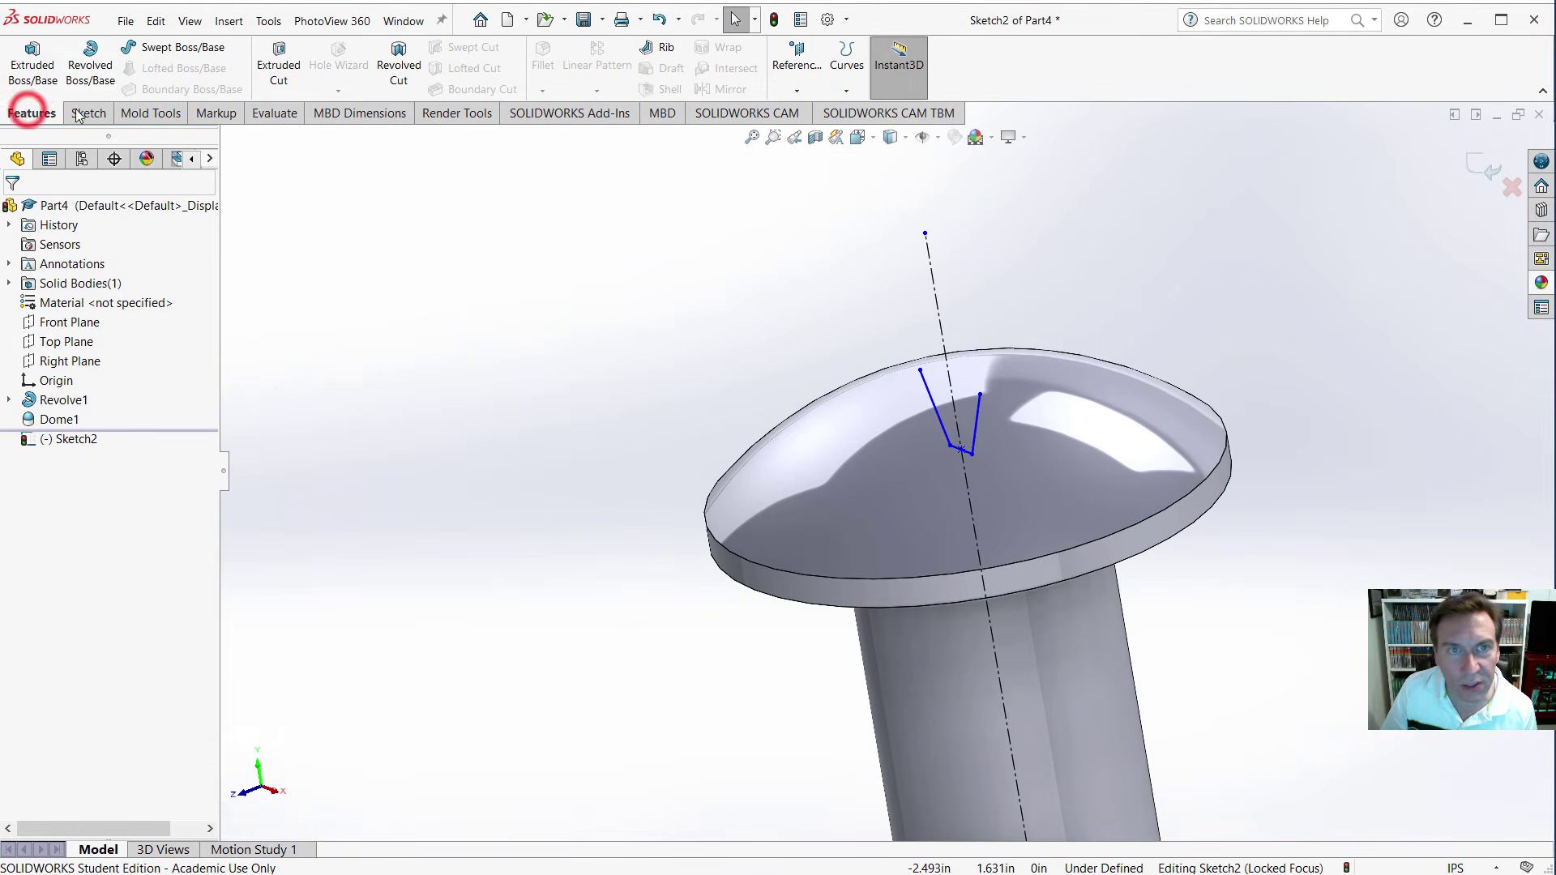
pyautogui.click(278, 51)
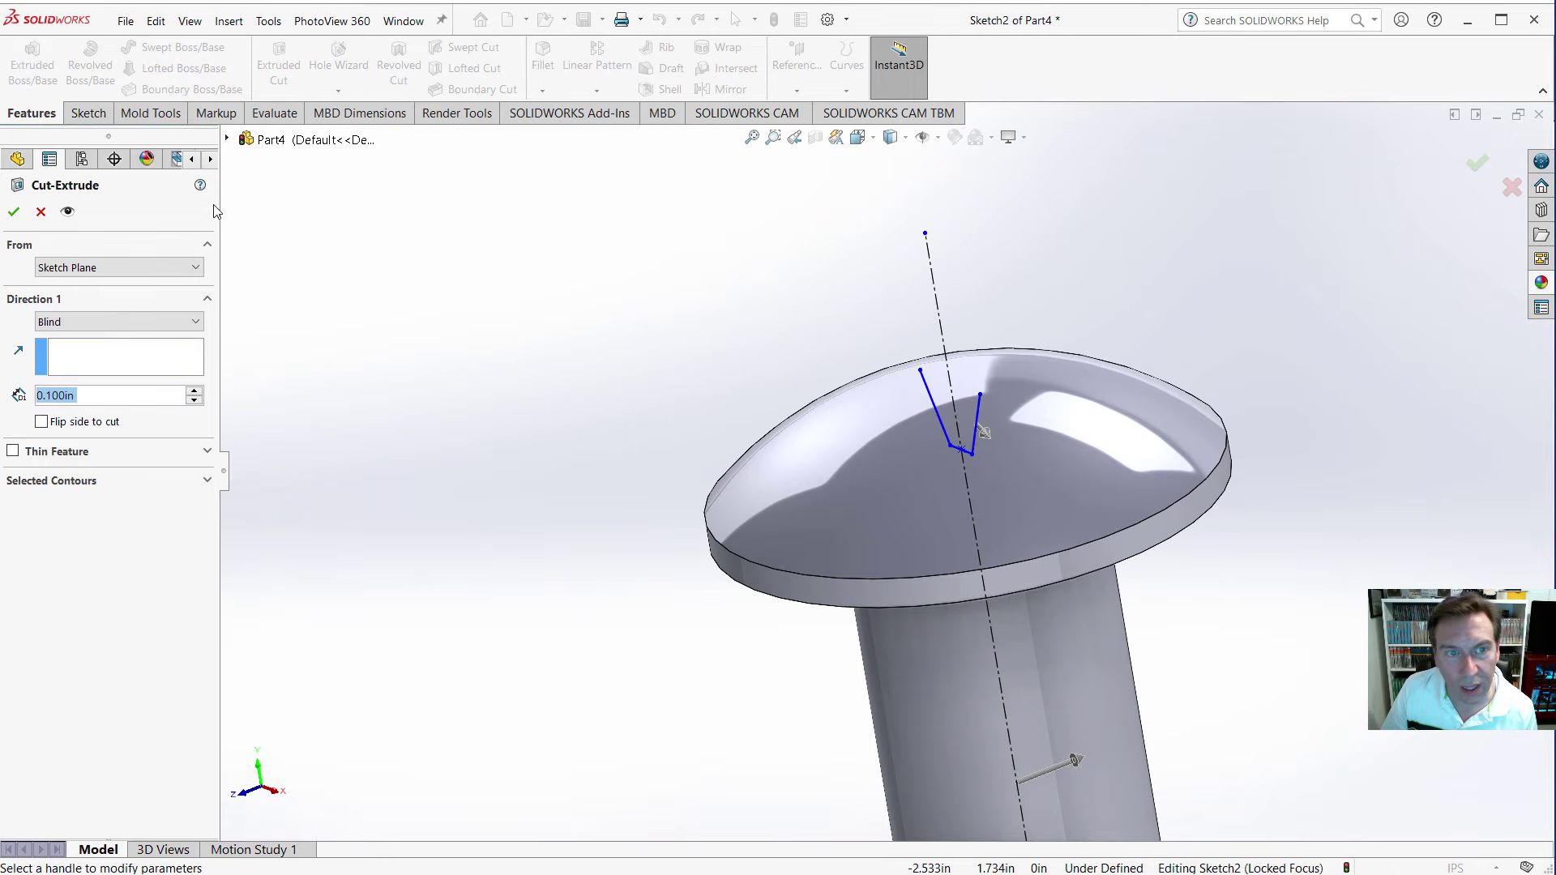
pyautogui.click(77, 321)
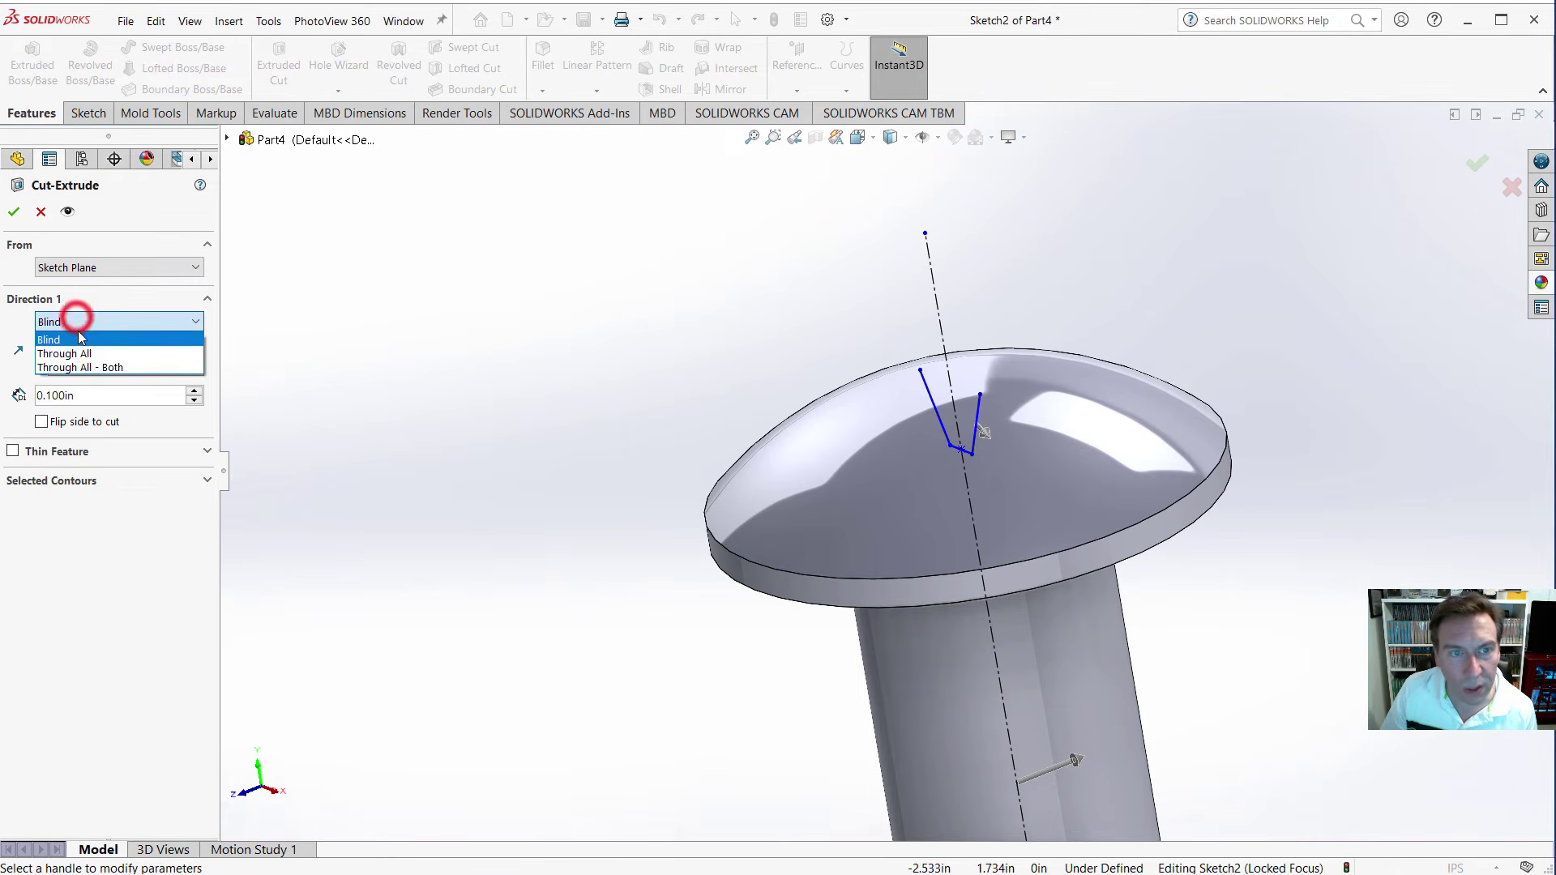
pyautogui.click(80, 362)
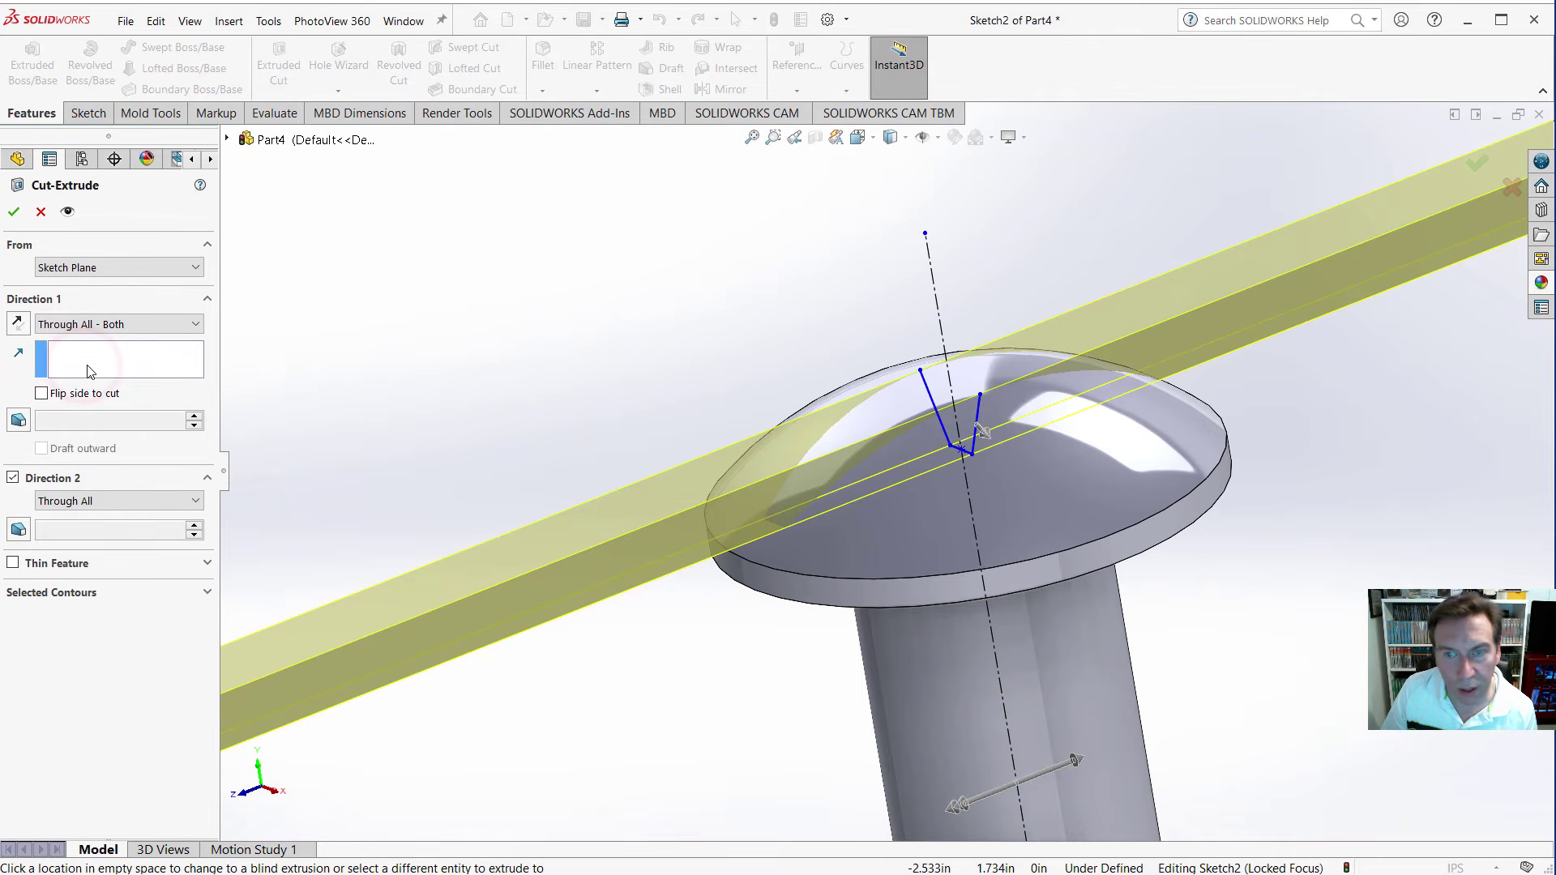
pyautogui.click(987, 436)
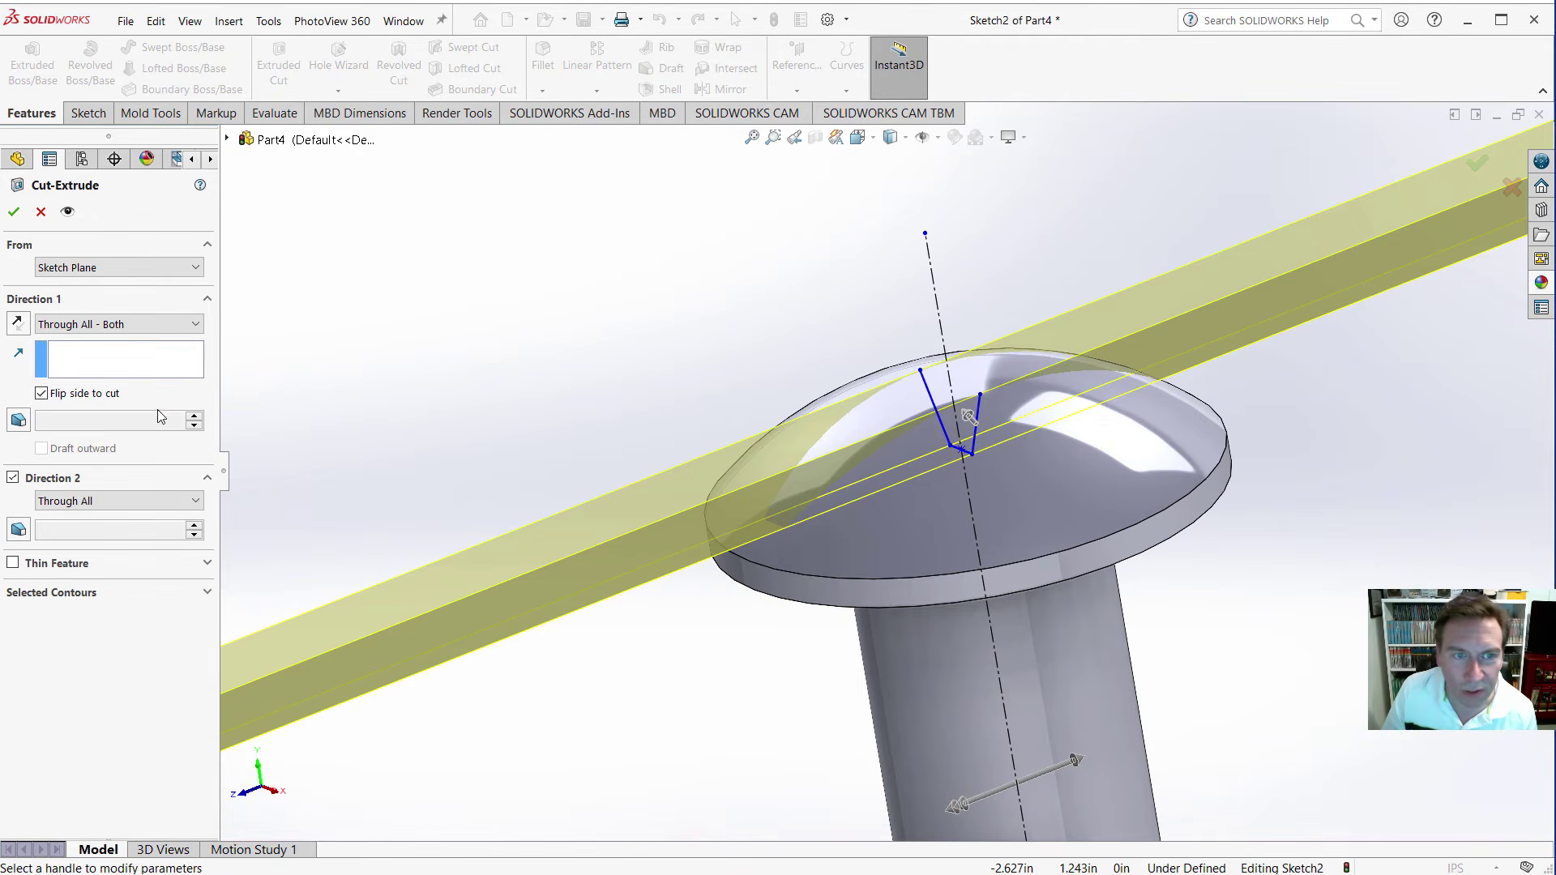
pyautogui.click(13, 212)
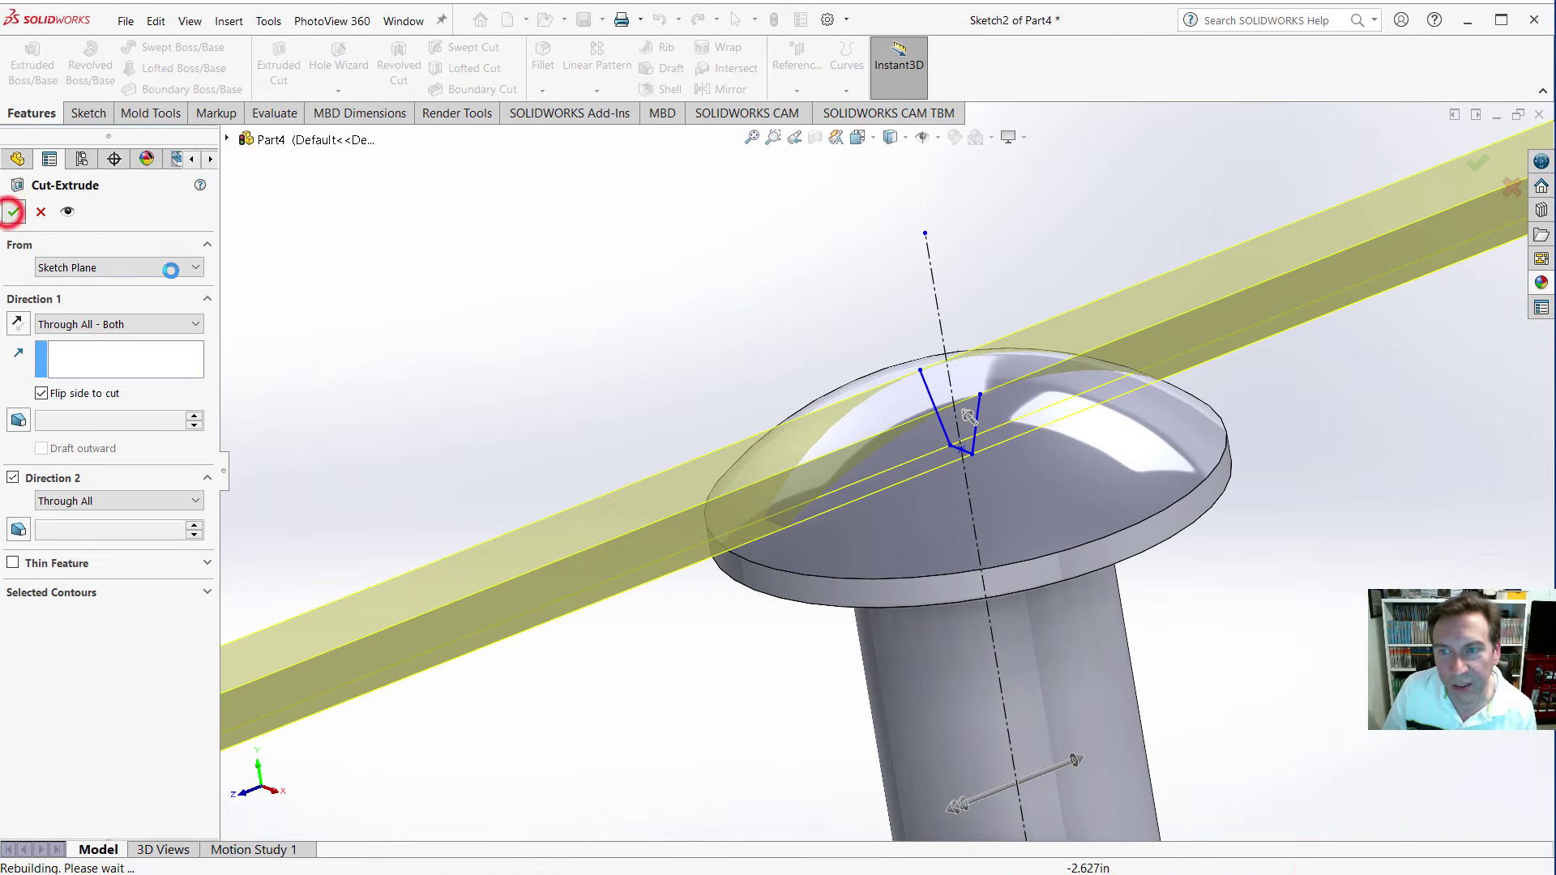
pyautogui.click(429, 314)
# Chamfer the circular edge at the shaft's free end with a distance of 0.09370079 in at 45°.
pyautogui.moveTo(765, 437); pyautogui.dragTo(809, 475, button='middle')
pyautogui.scroll(5, 810, 476)
pyautogui.moveTo(890, 561); pyautogui.dragTo(859, 340, button='middle')
pyautogui.scroll(-3, 808, 685)
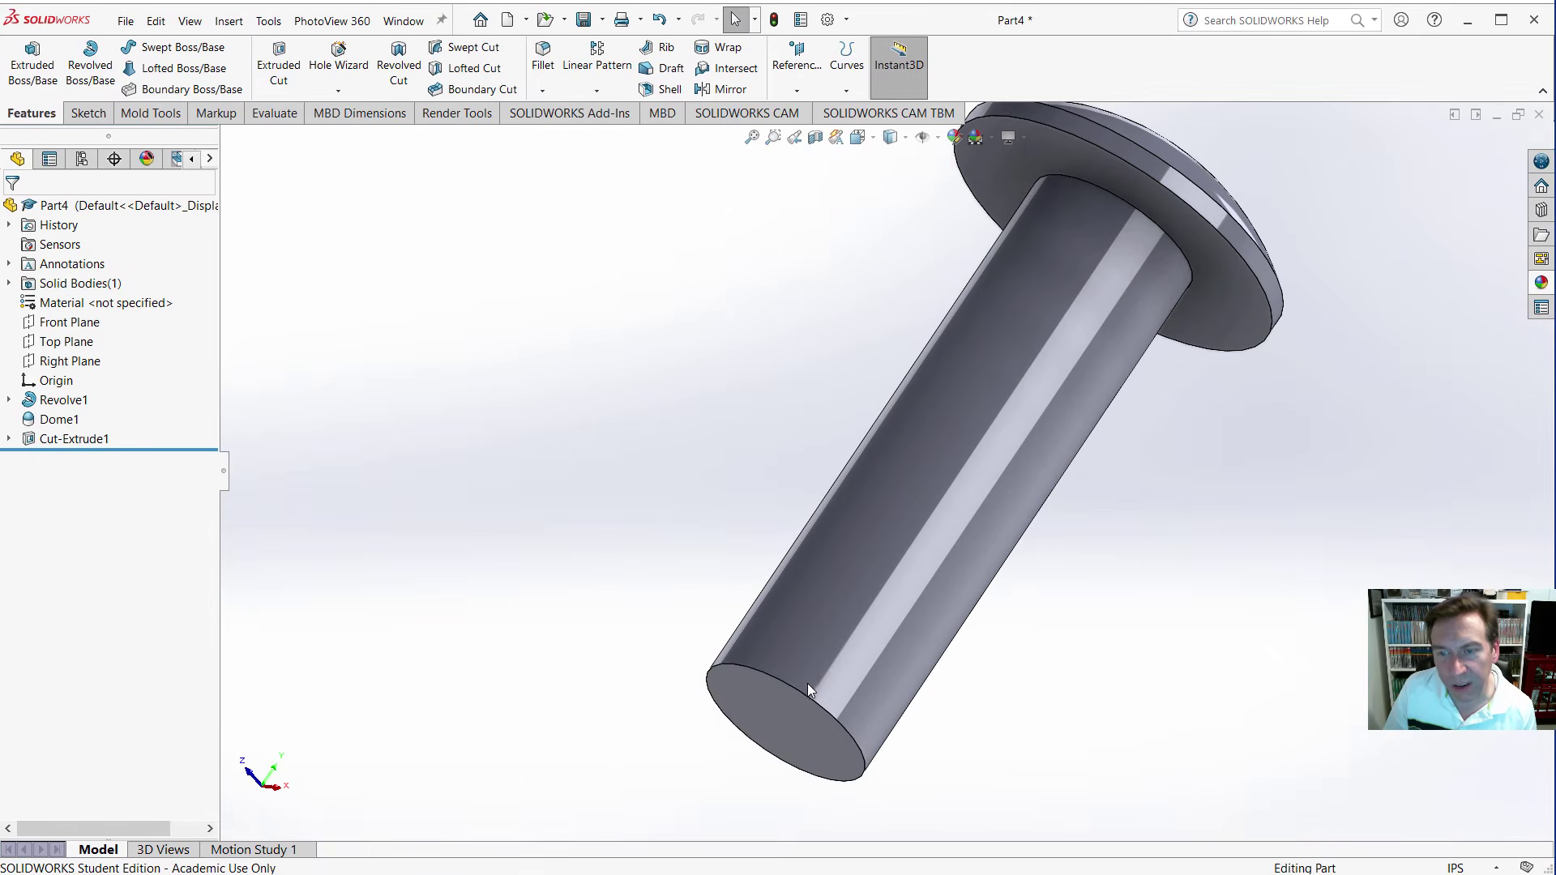
pyautogui.click(806, 692)
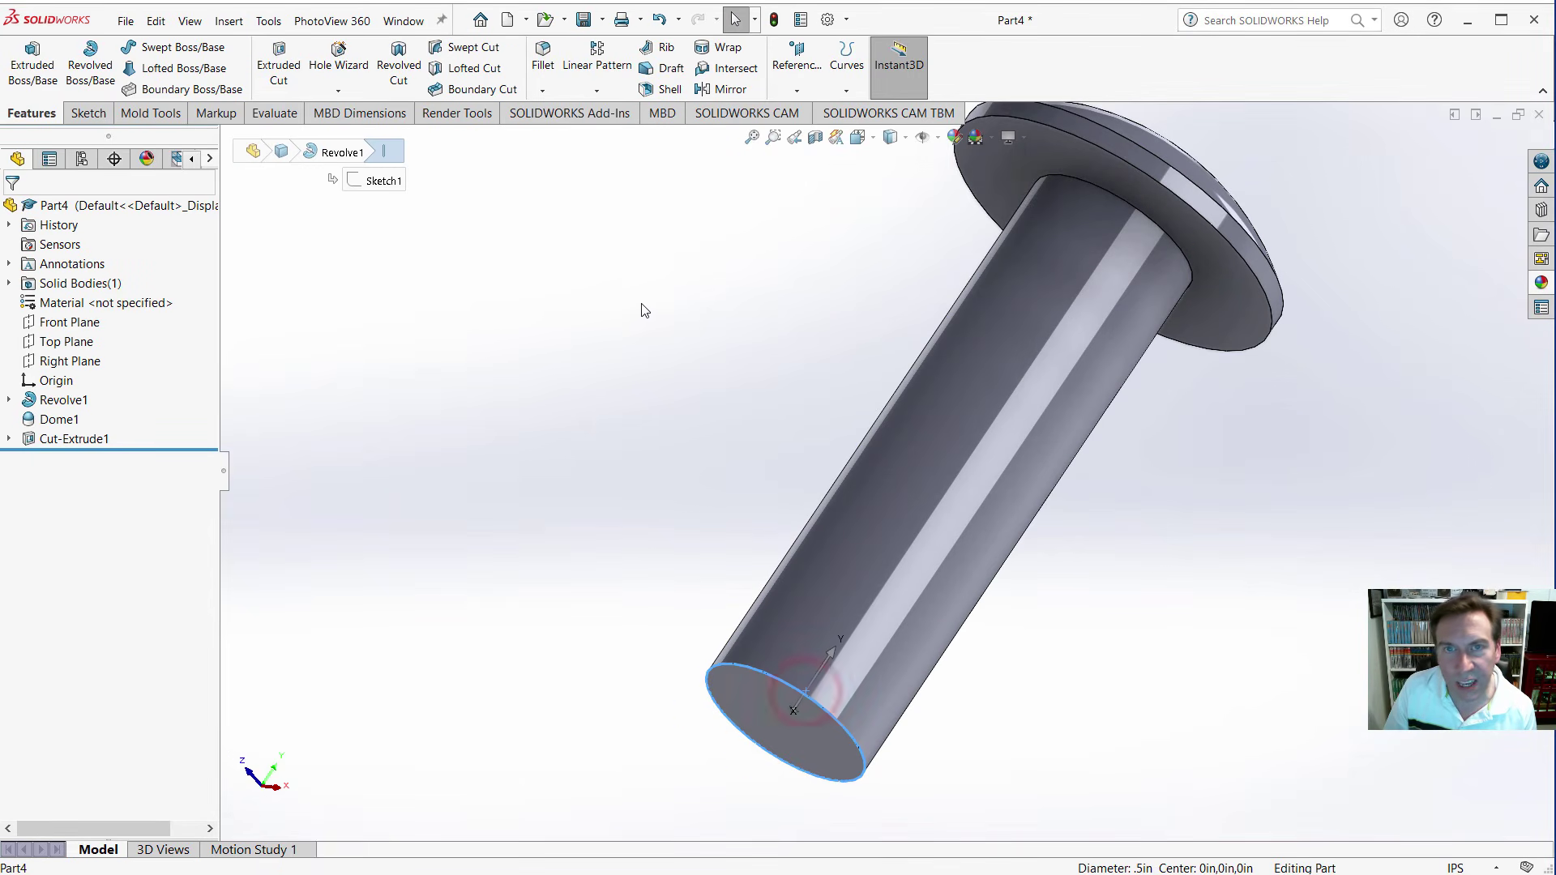
pyautogui.click(542, 91)
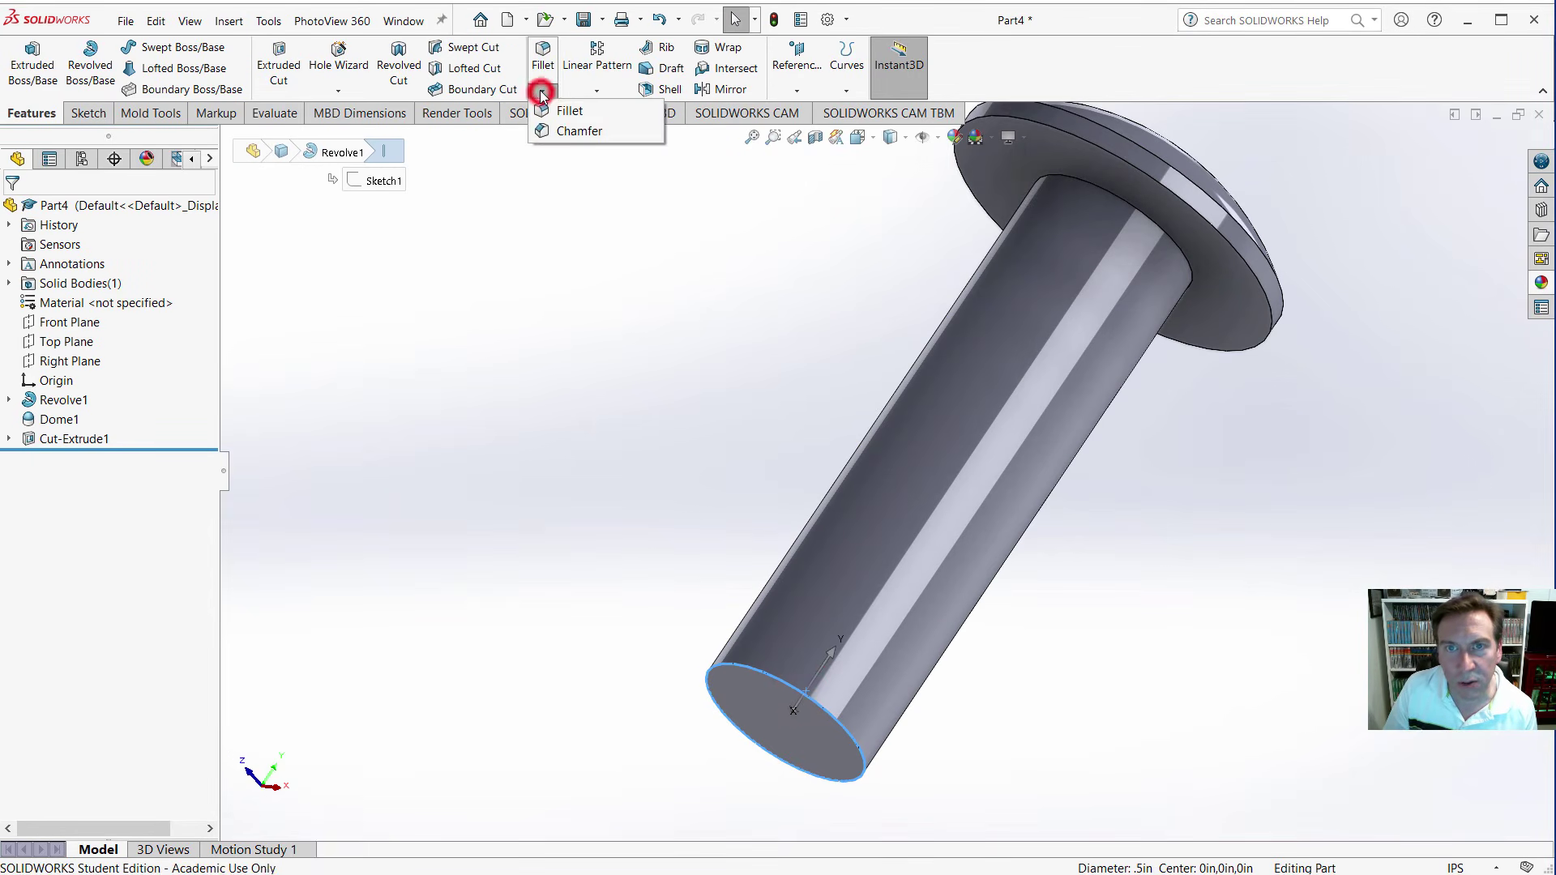
pyautogui.click(547, 129)
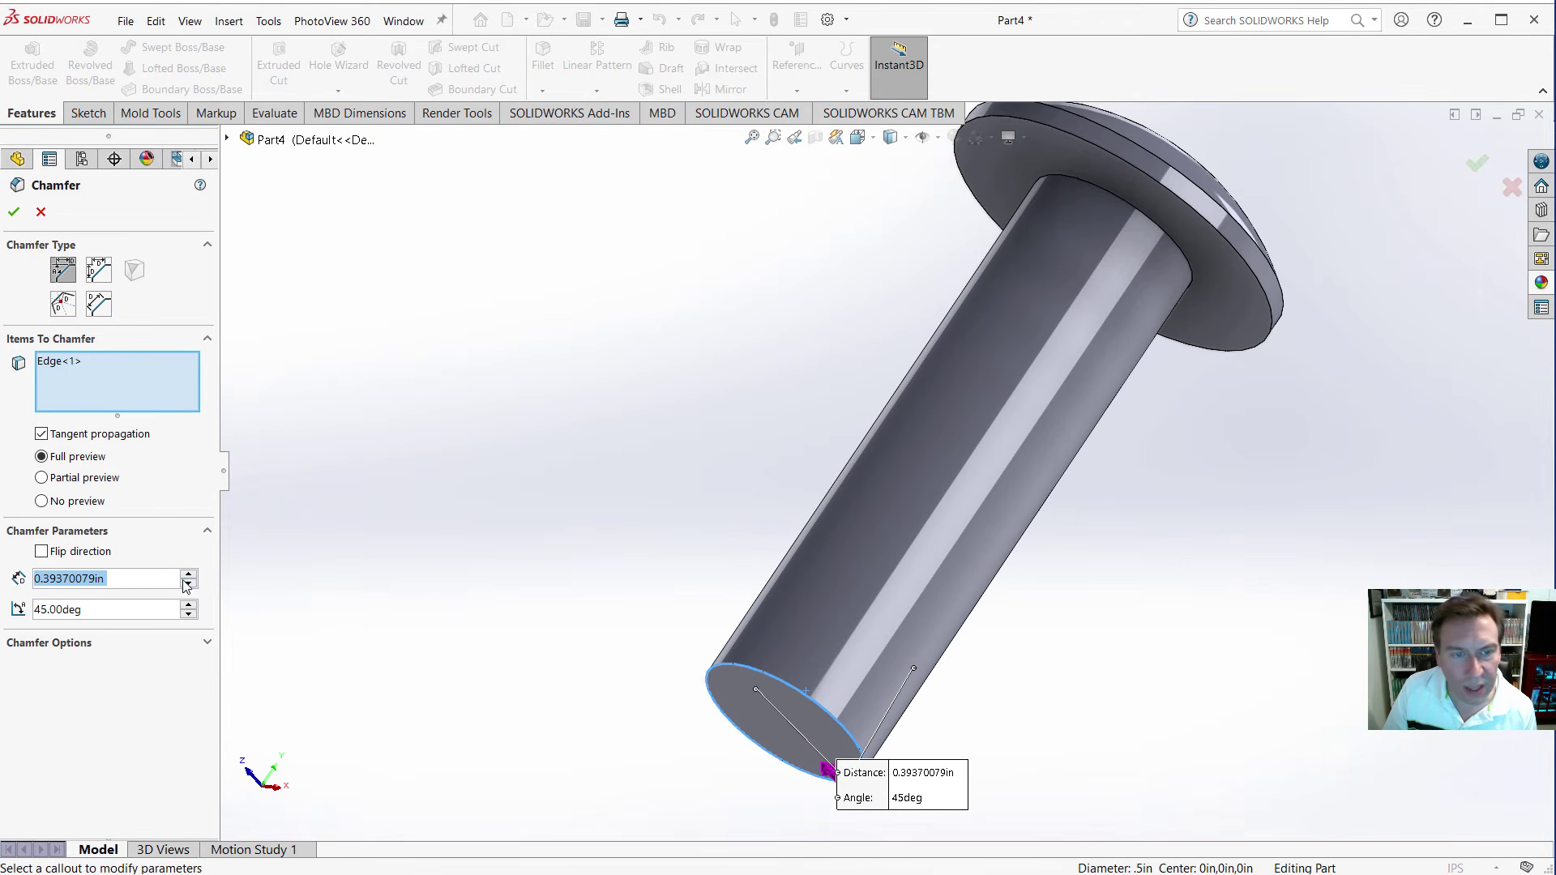
pyautogui.click(190, 592)
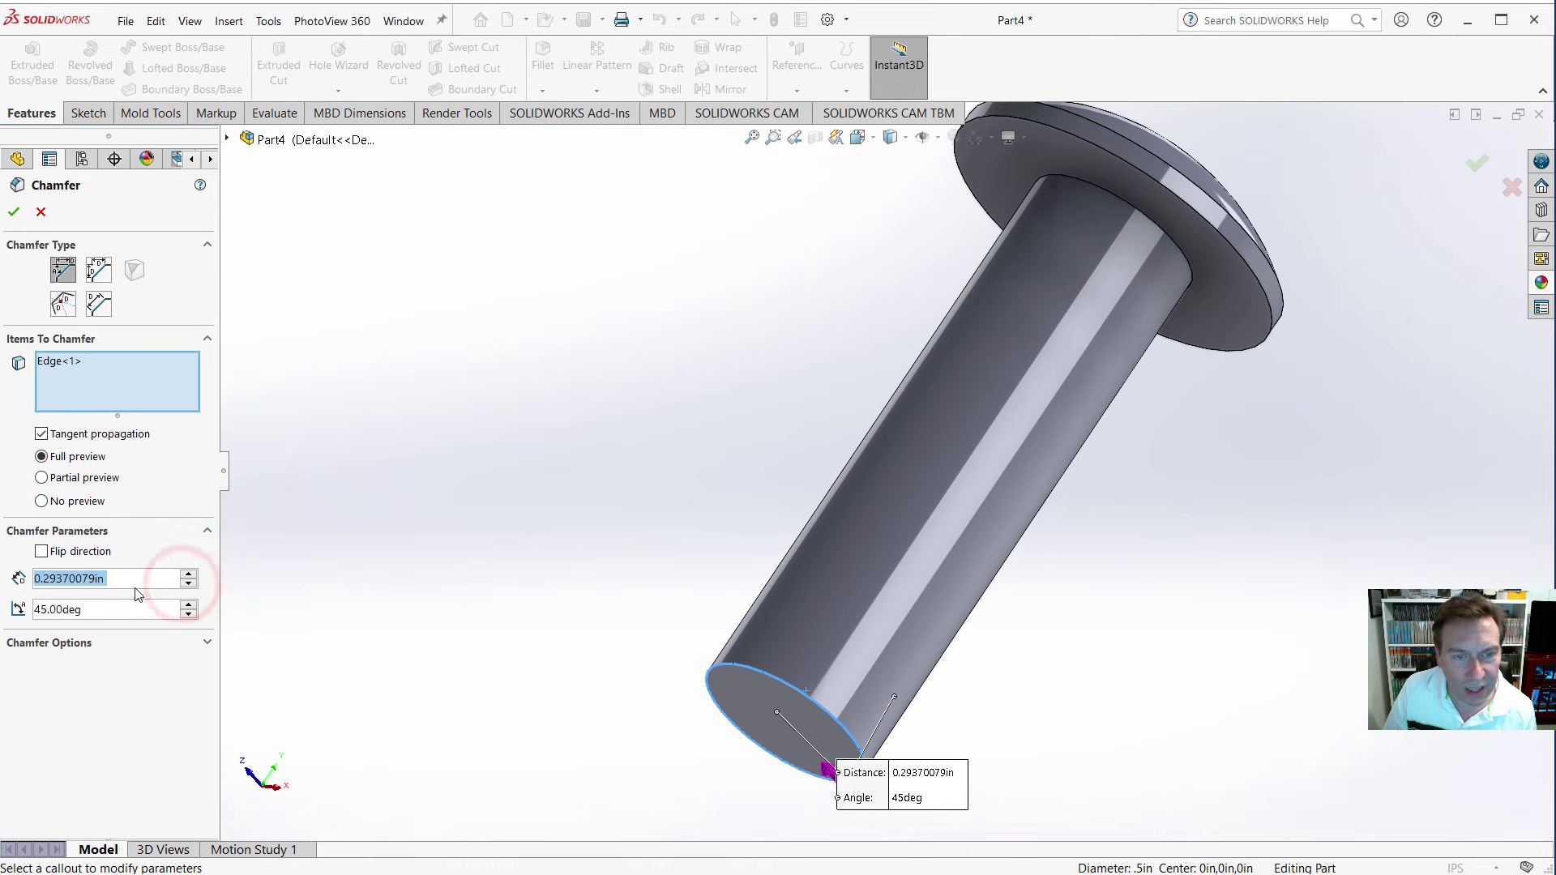
pyautogui.click(187, 584)
pyautogui.click(187, 584)
pyautogui.click(187, 576)
pyautogui.click(187, 575)
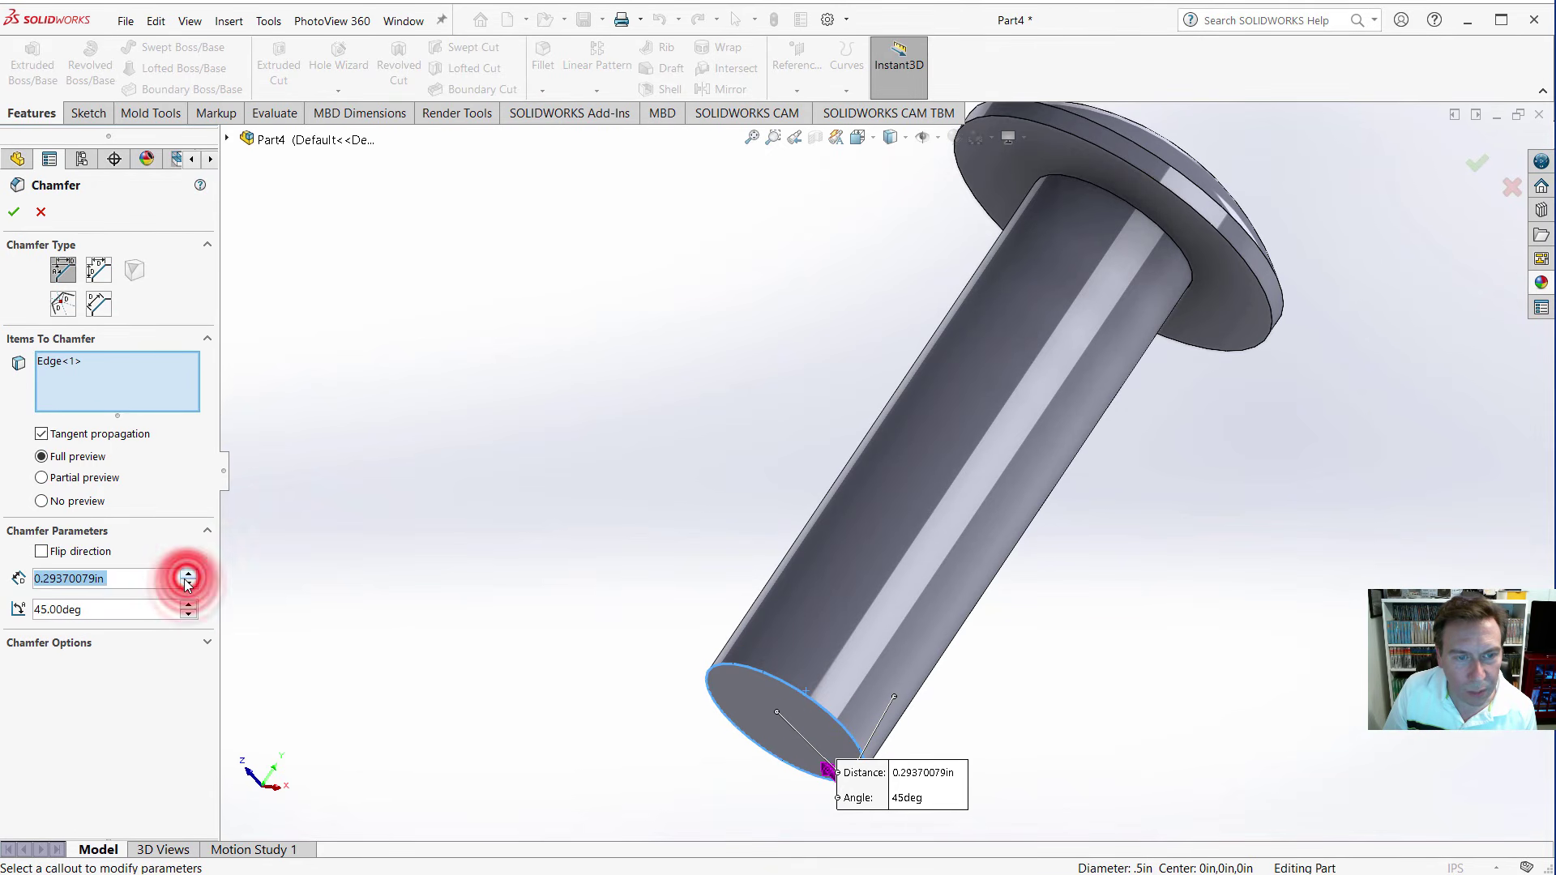
pyautogui.click(188, 584)
pyautogui.click(189, 584)
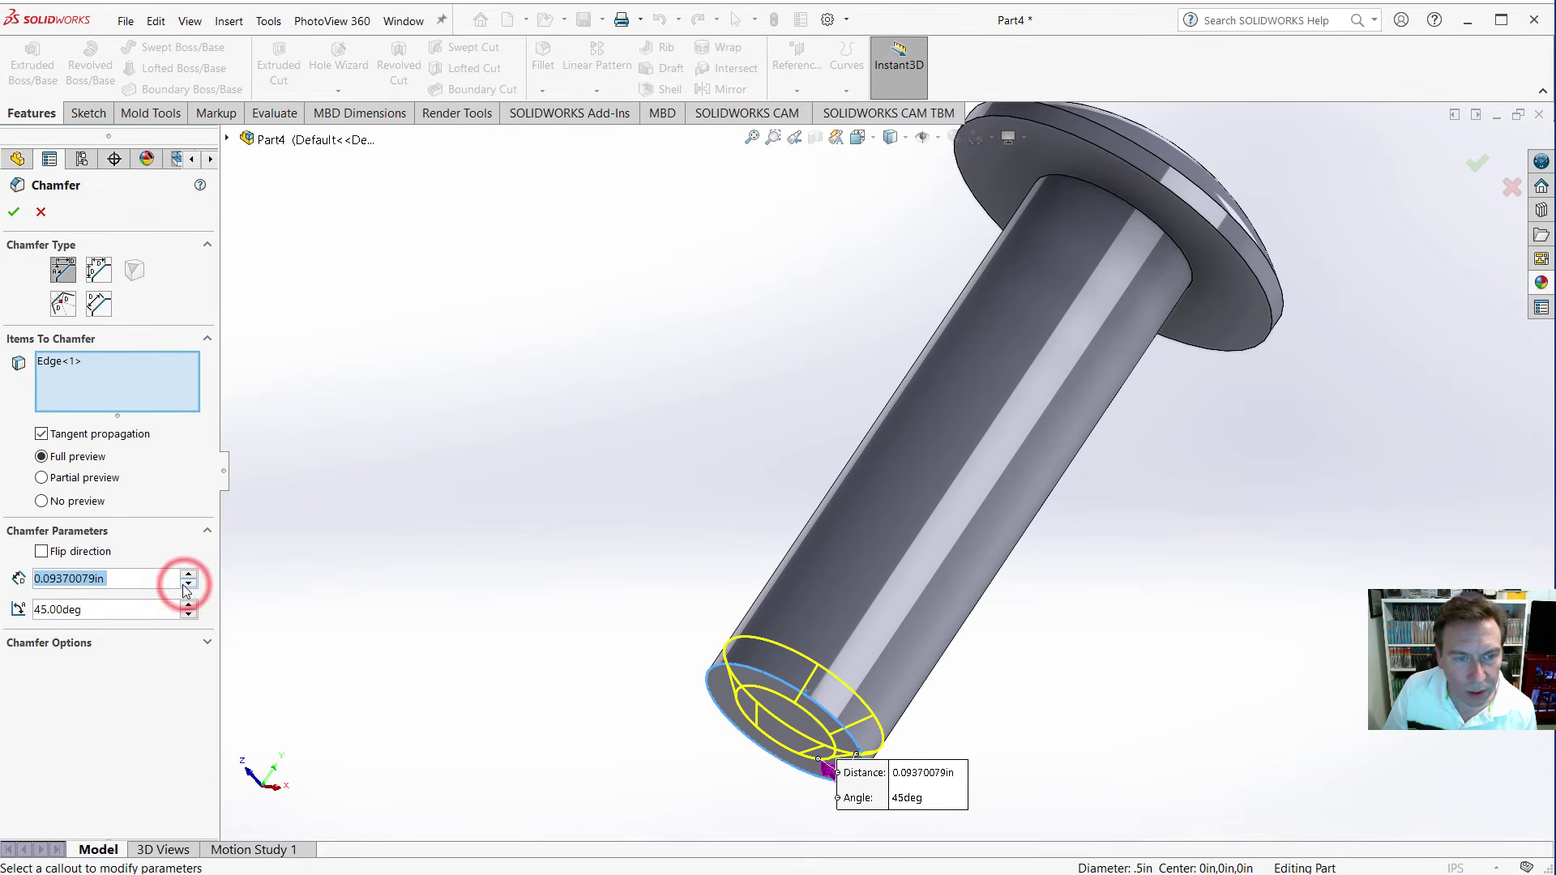
pyautogui.click(16, 214)
pyautogui.click(580, 452)
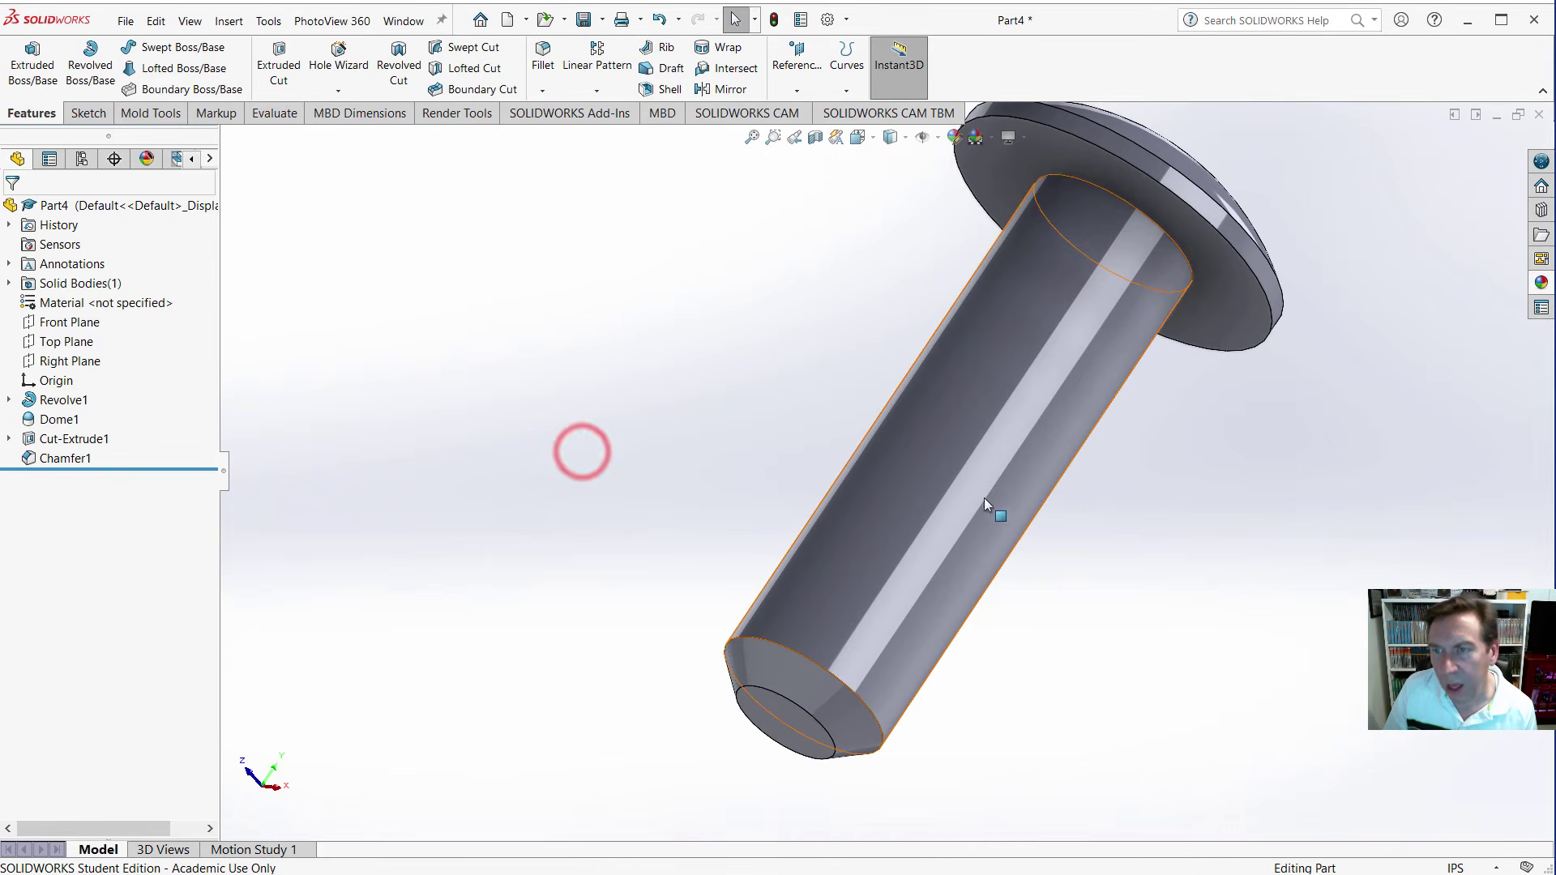
# Apply the screw thread pattern appearance to the shaft's cylindrical face only and check it from several angles.
pyautogui.click(925, 488)
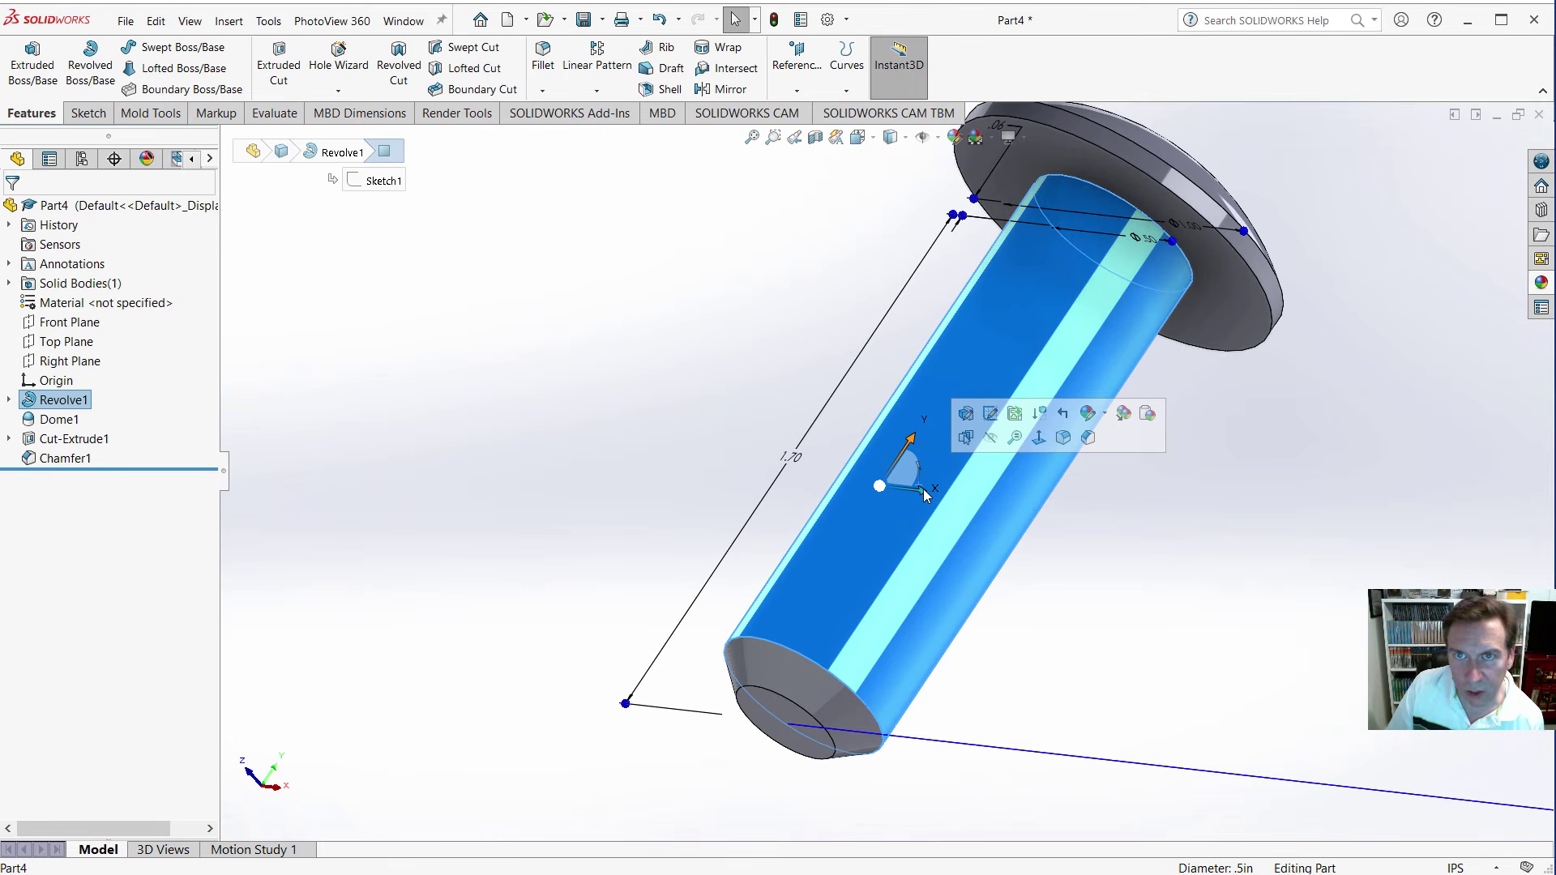
pyautogui.click(1541, 282)
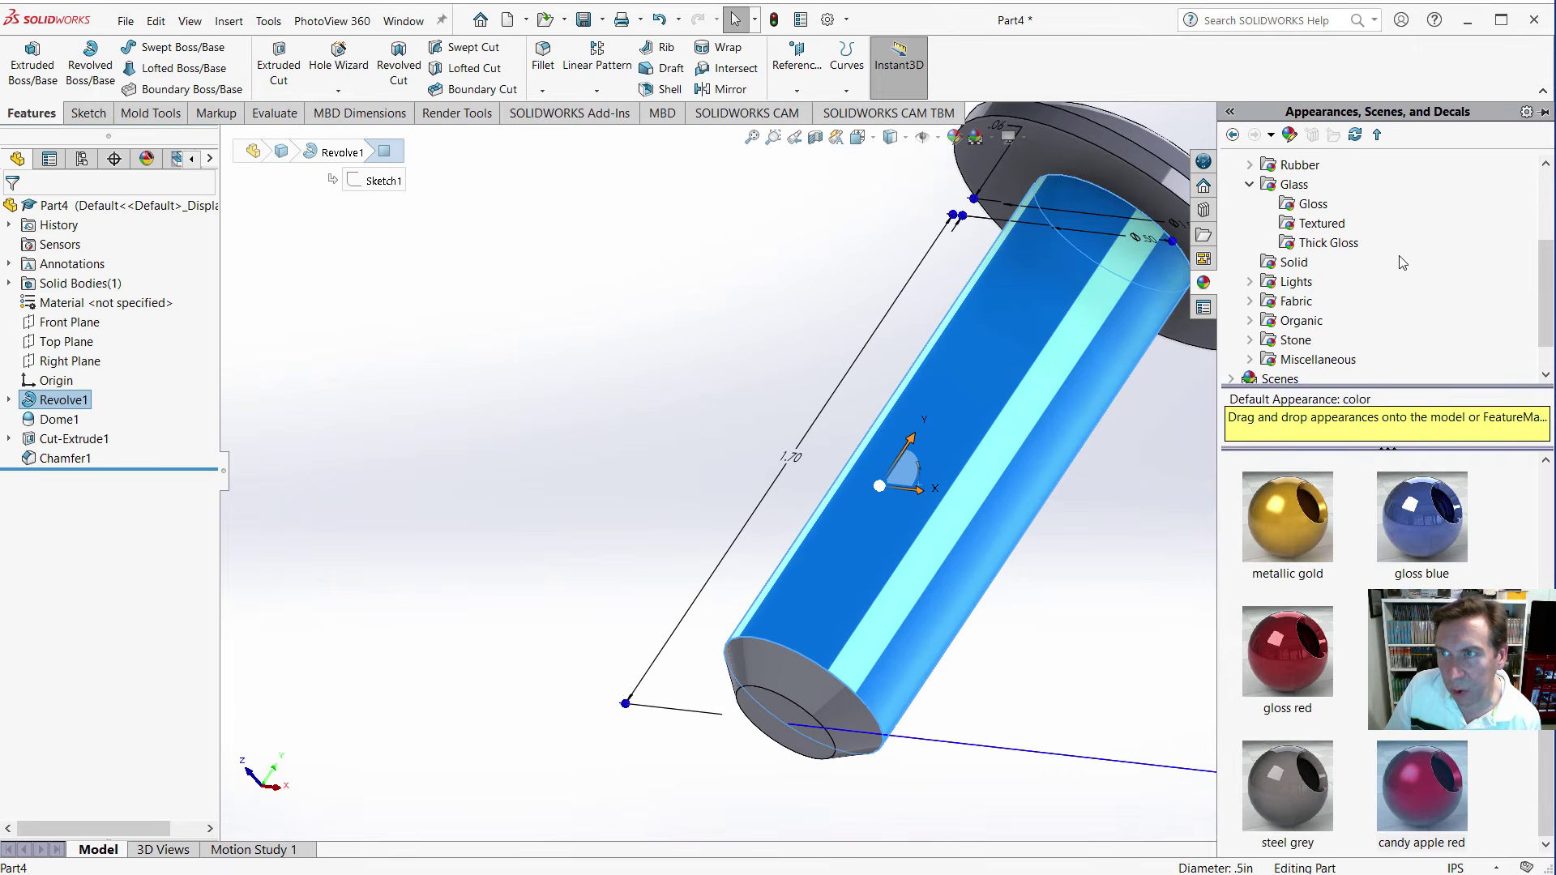
pyautogui.scroll(-1, 1402, 262)
pyautogui.click(1279, 323)
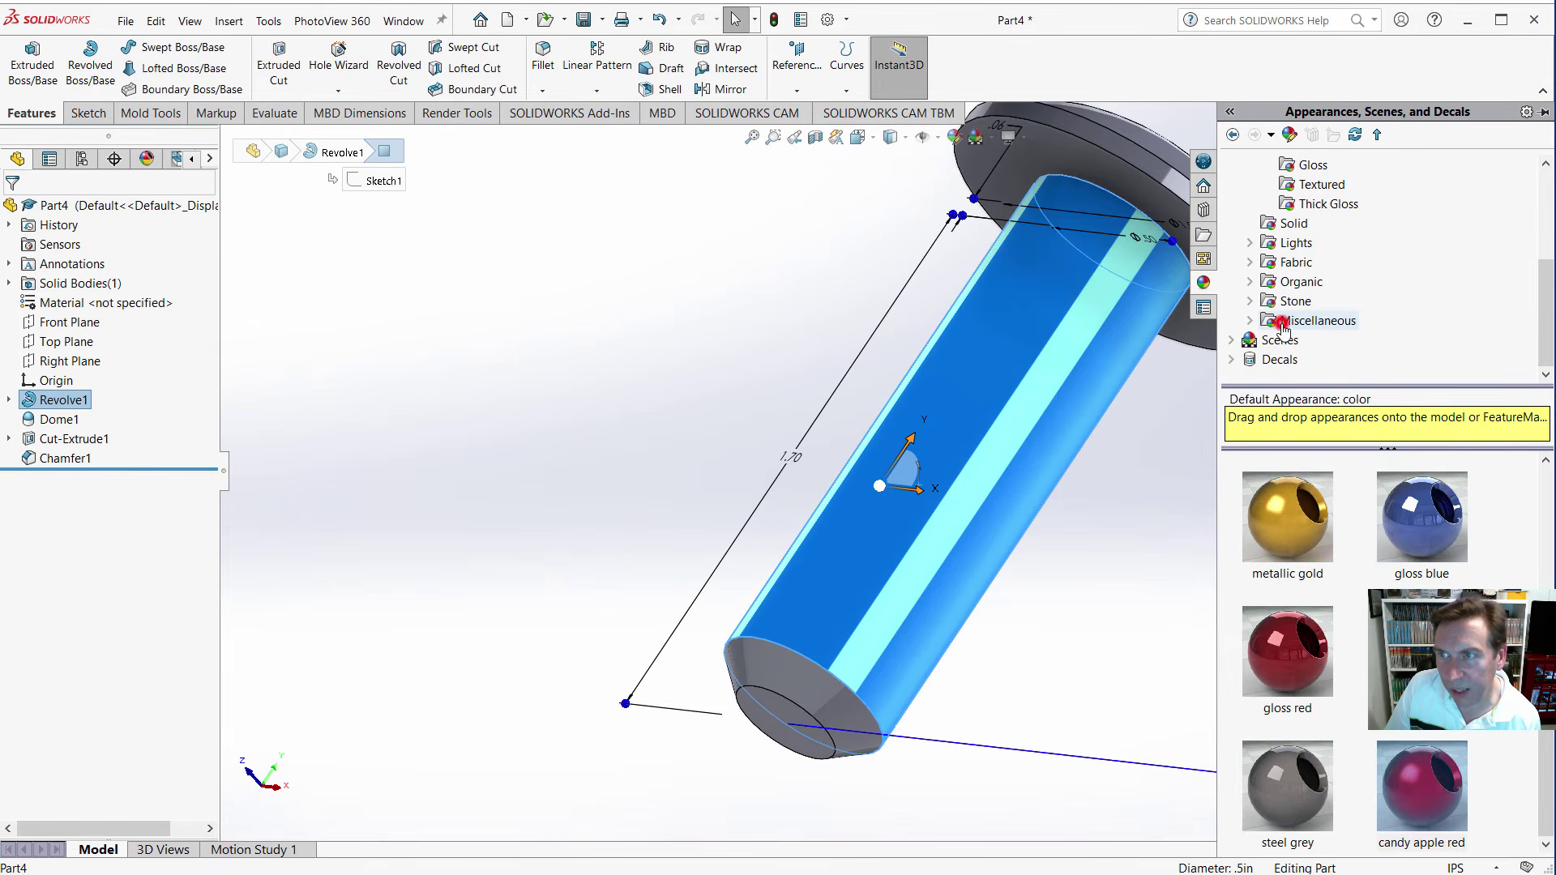
pyautogui.click(1248, 321)
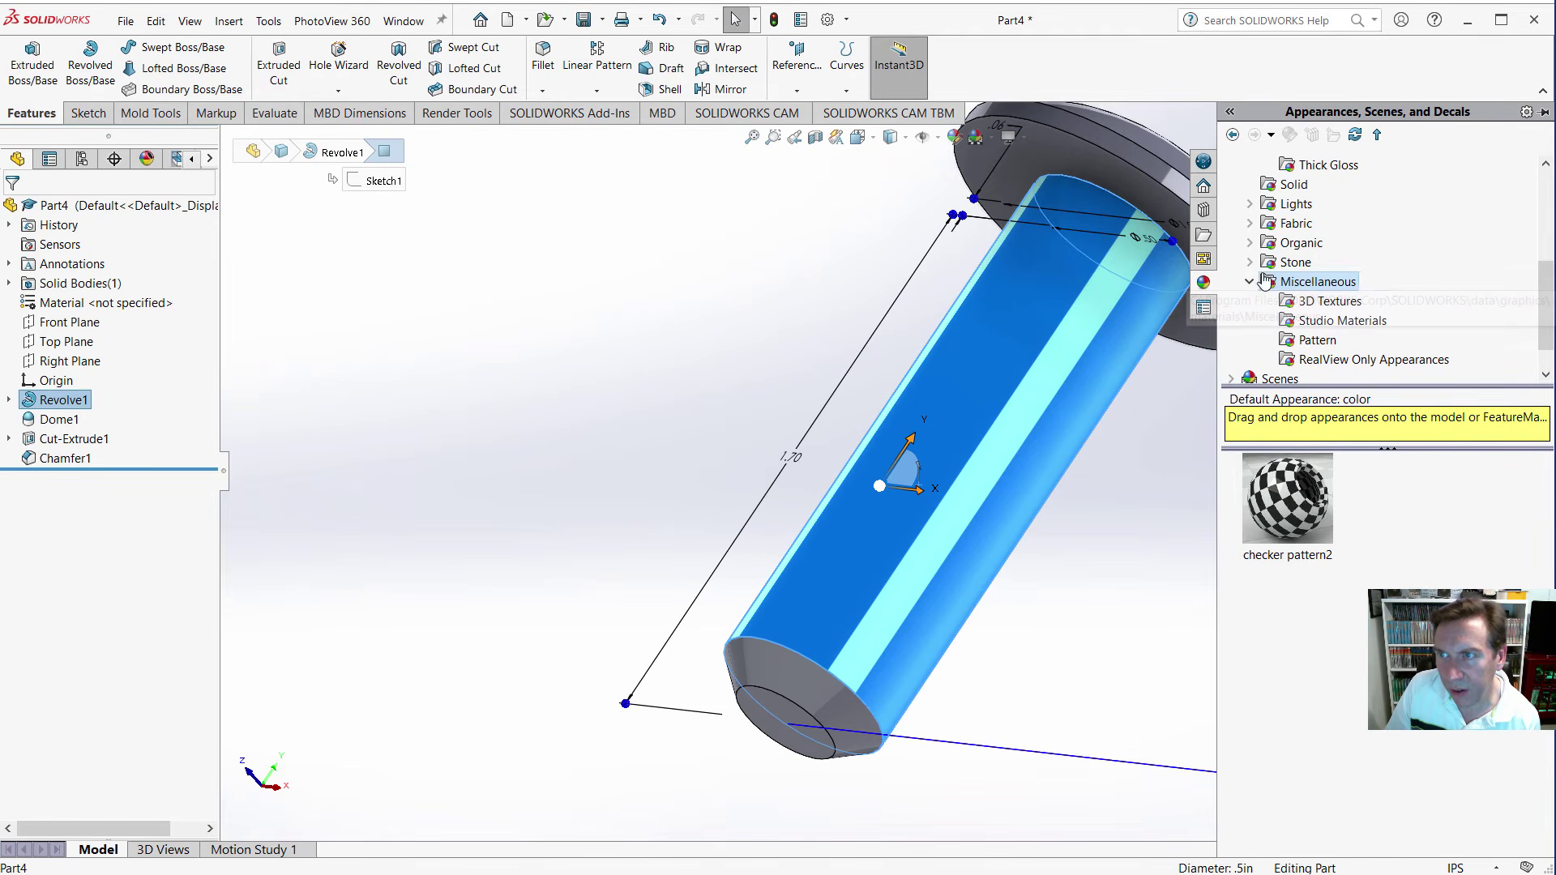
pyautogui.click(1294, 344)
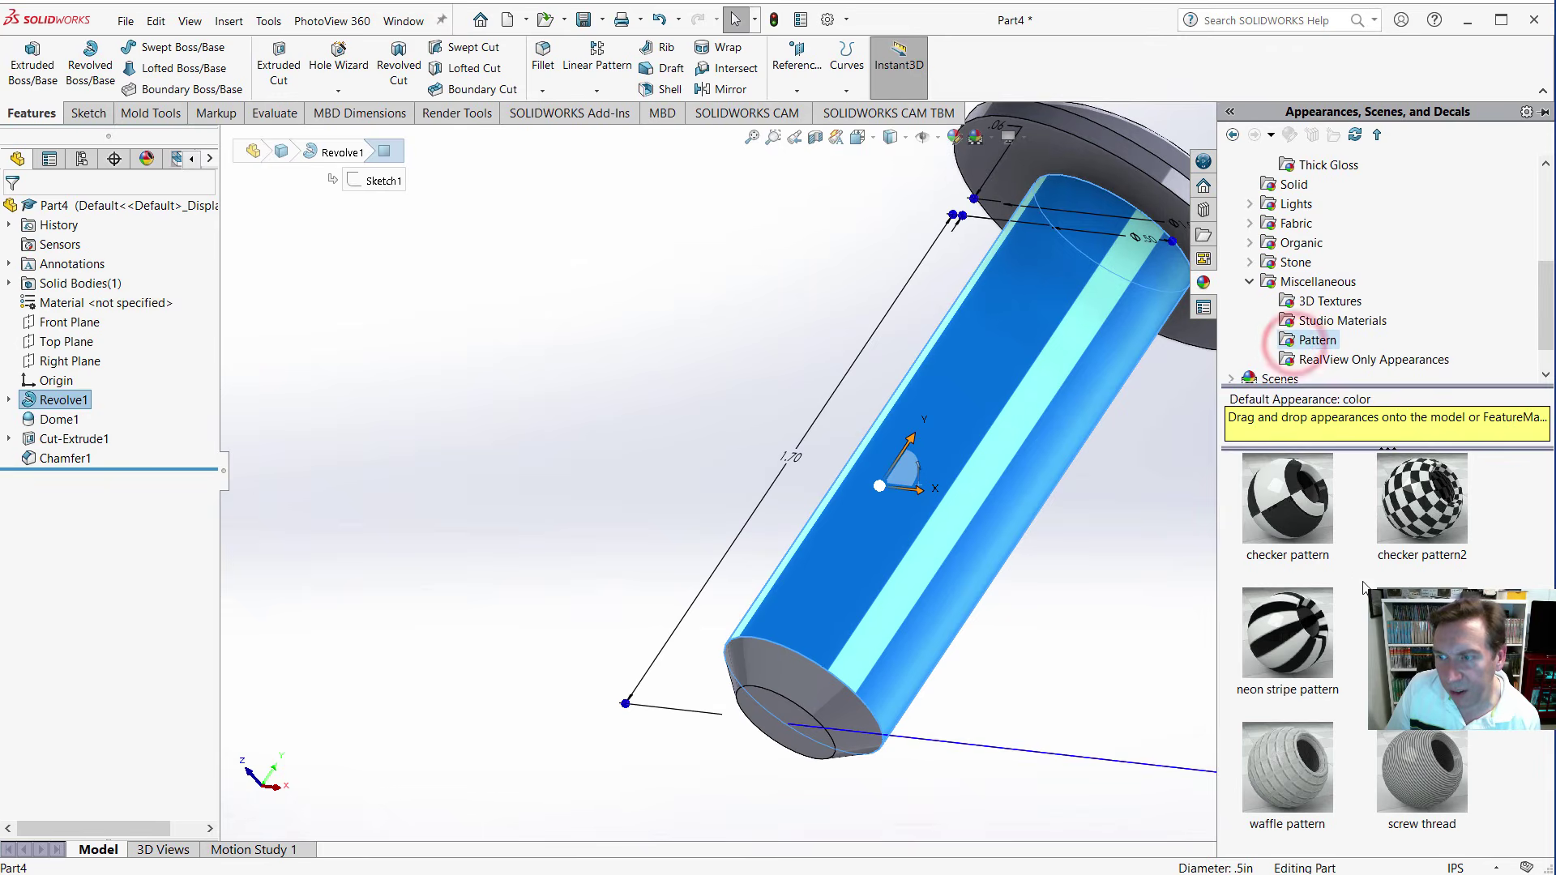
pyautogui.click(1425, 785)
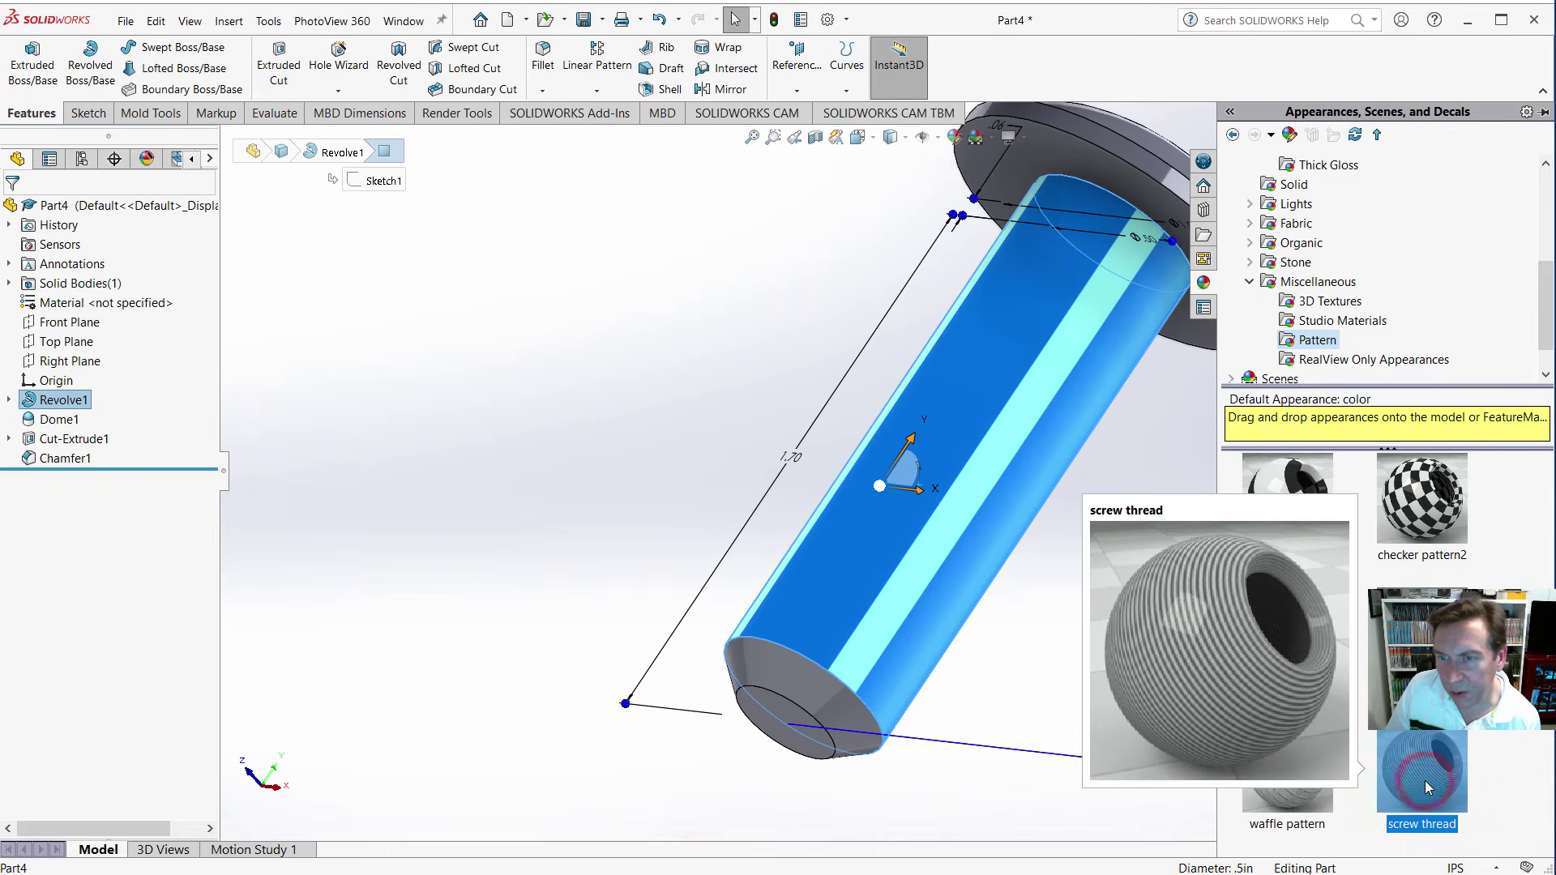
pyautogui.doubleClick(1417, 767)
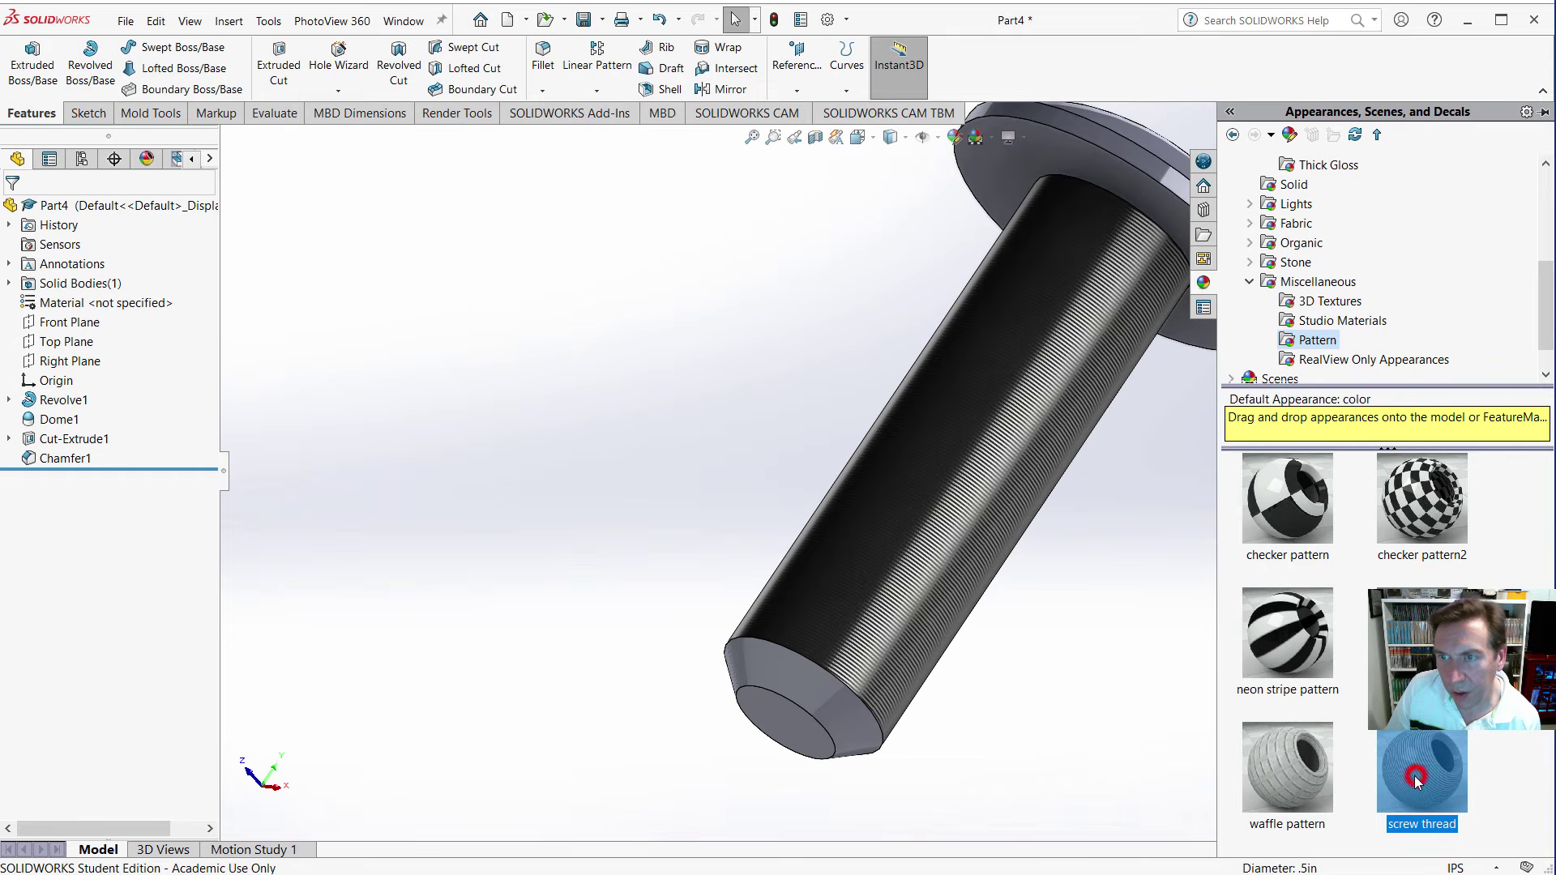
pyautogui.click(978, 416)
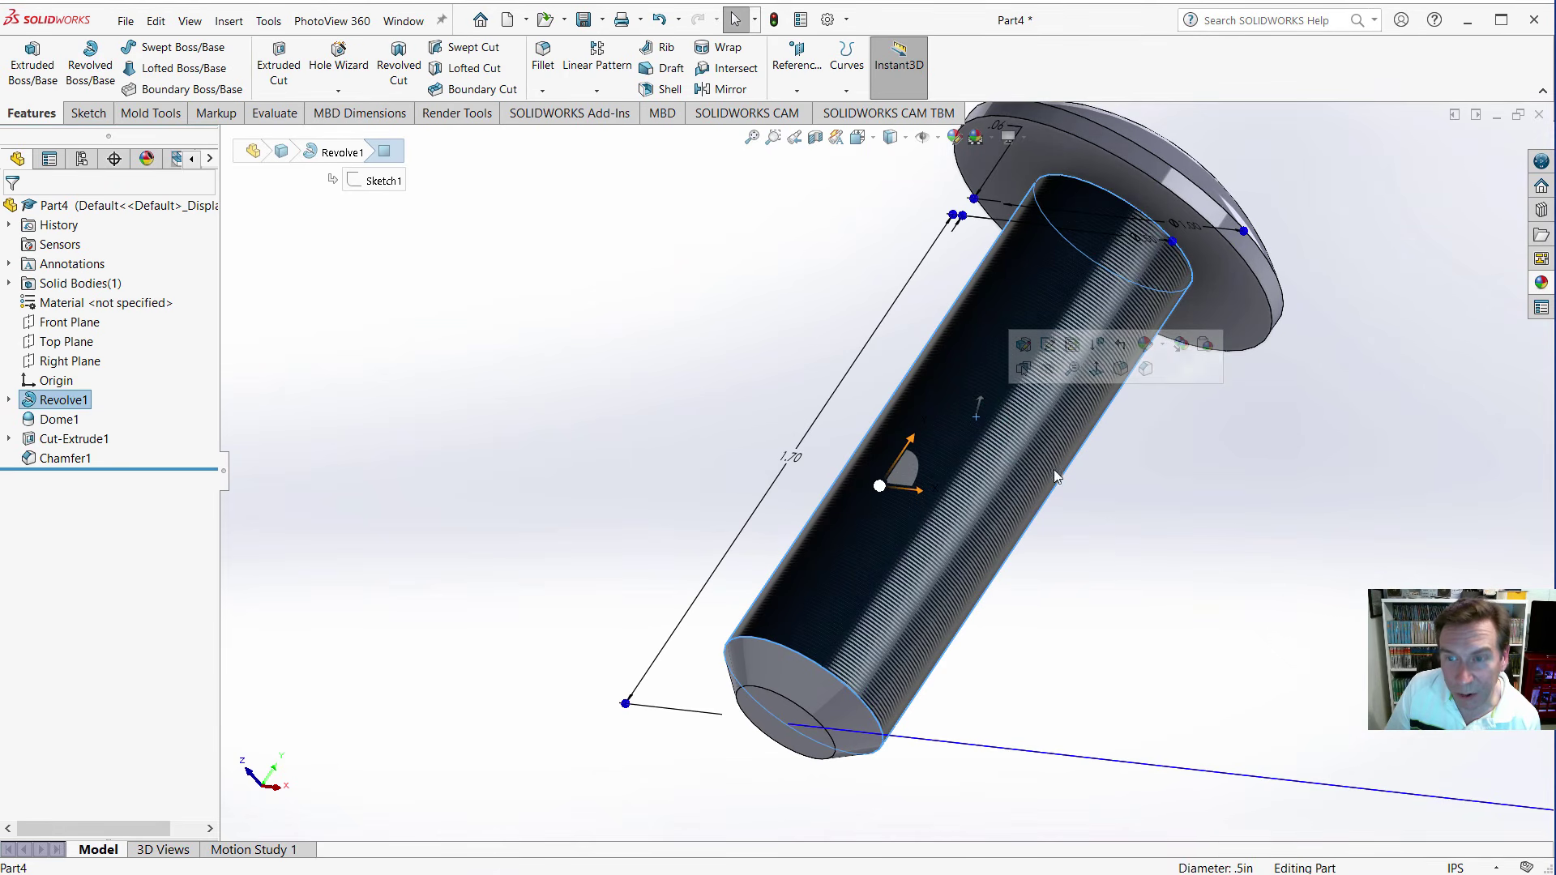
pyautogui.click(1149, 575)
pyautogui.moveTo(1149, 573); pyautogui.dragTo(771, 411, button='middle')
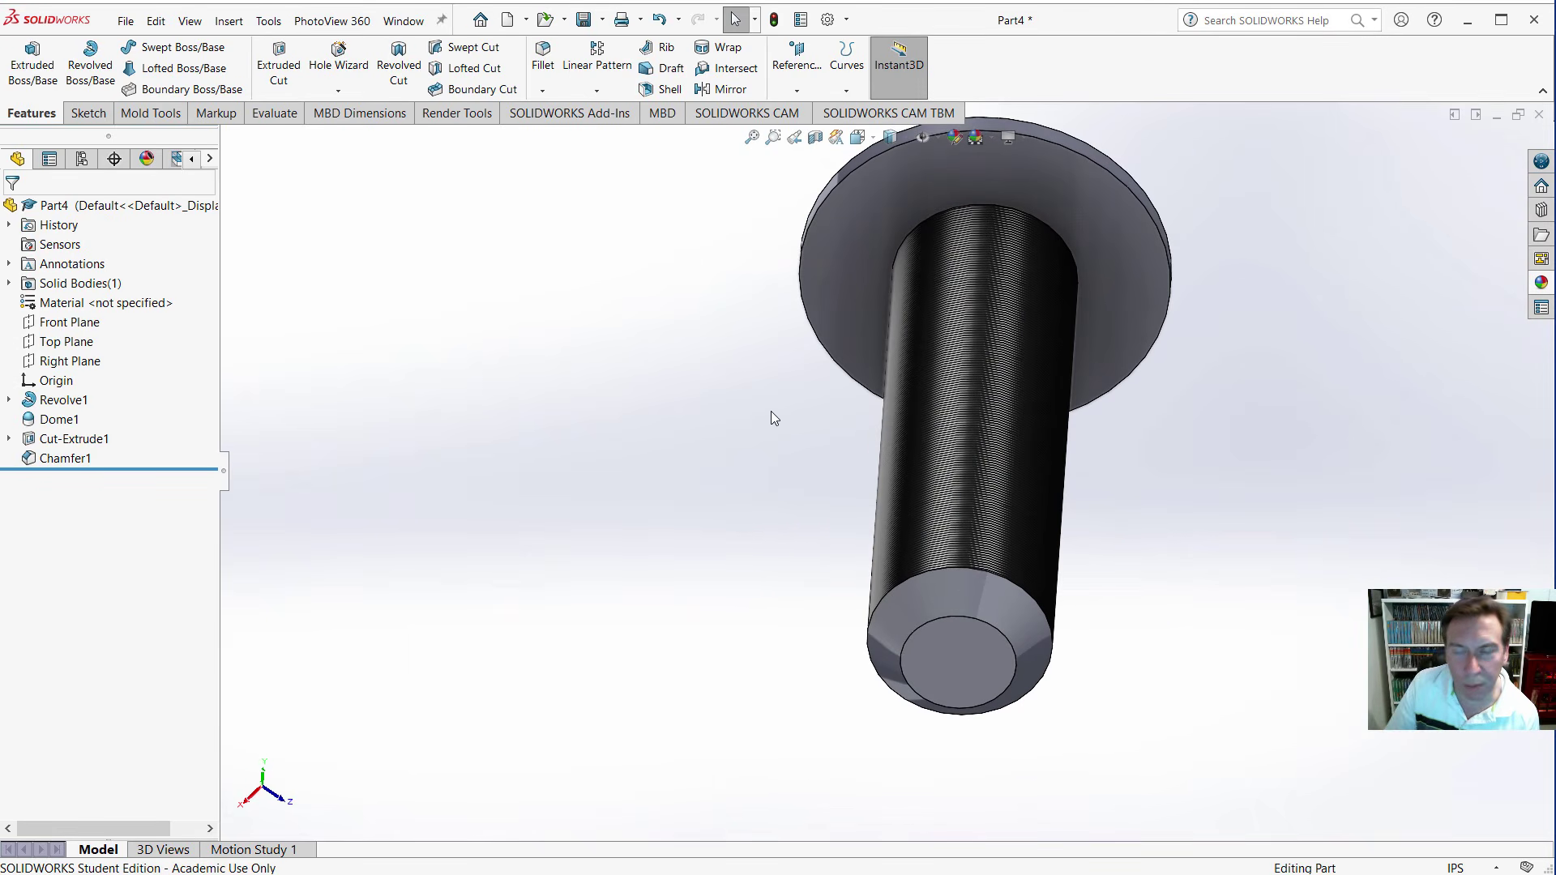
pyautogui.moveTo(733, 452); pyautogui.dragTo(824, 573, button='middle')
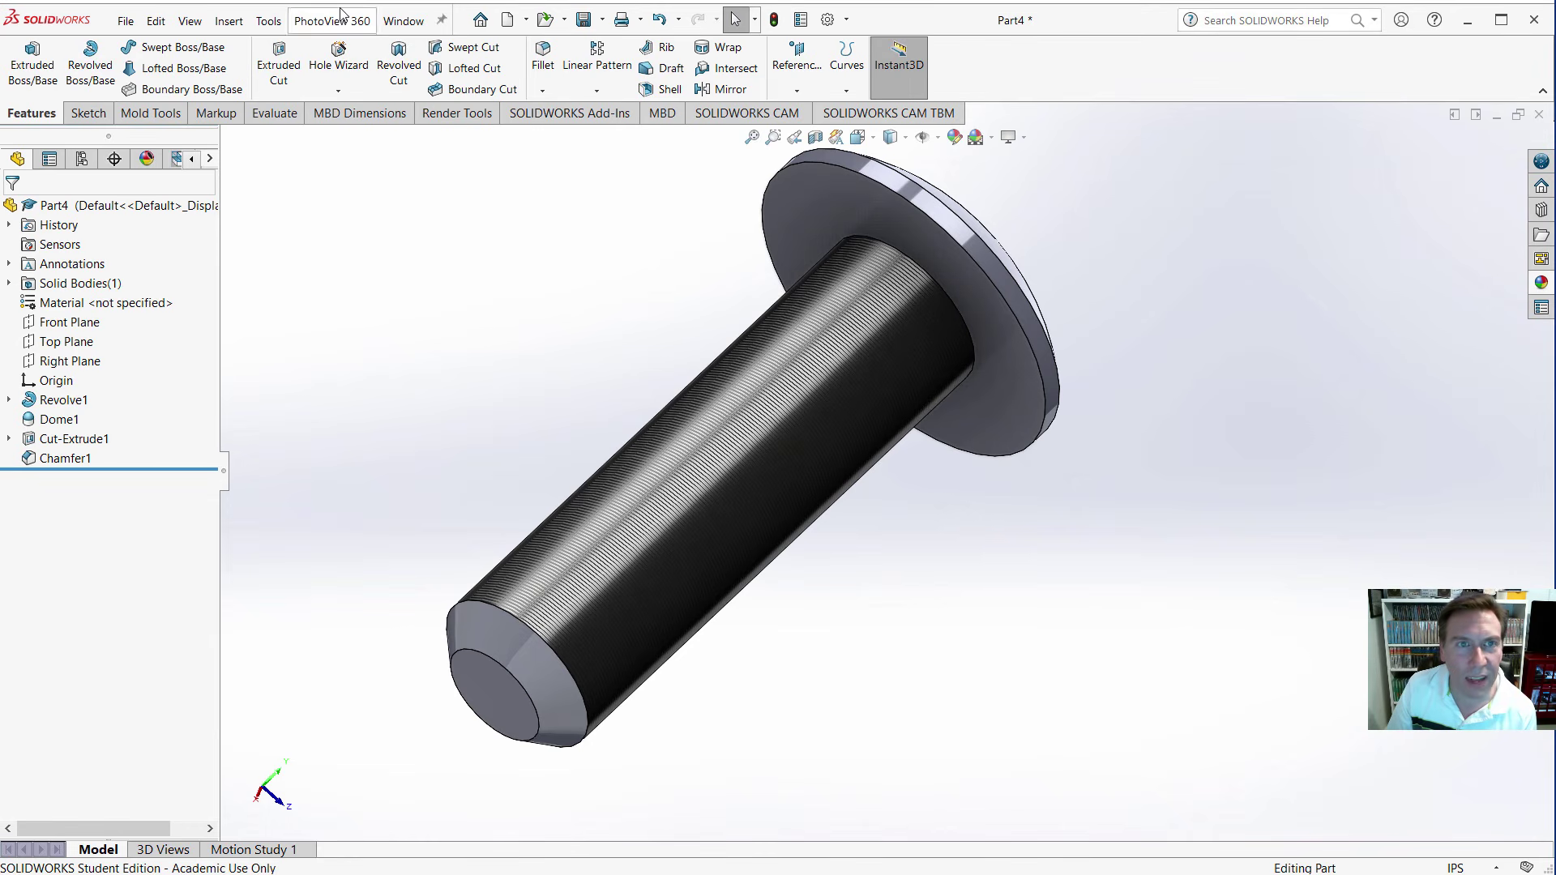
# Create a new part document, then find the drawing of the plate with four holes and a central boss in the exercise PDF.
pyautogui.click(507, 19)
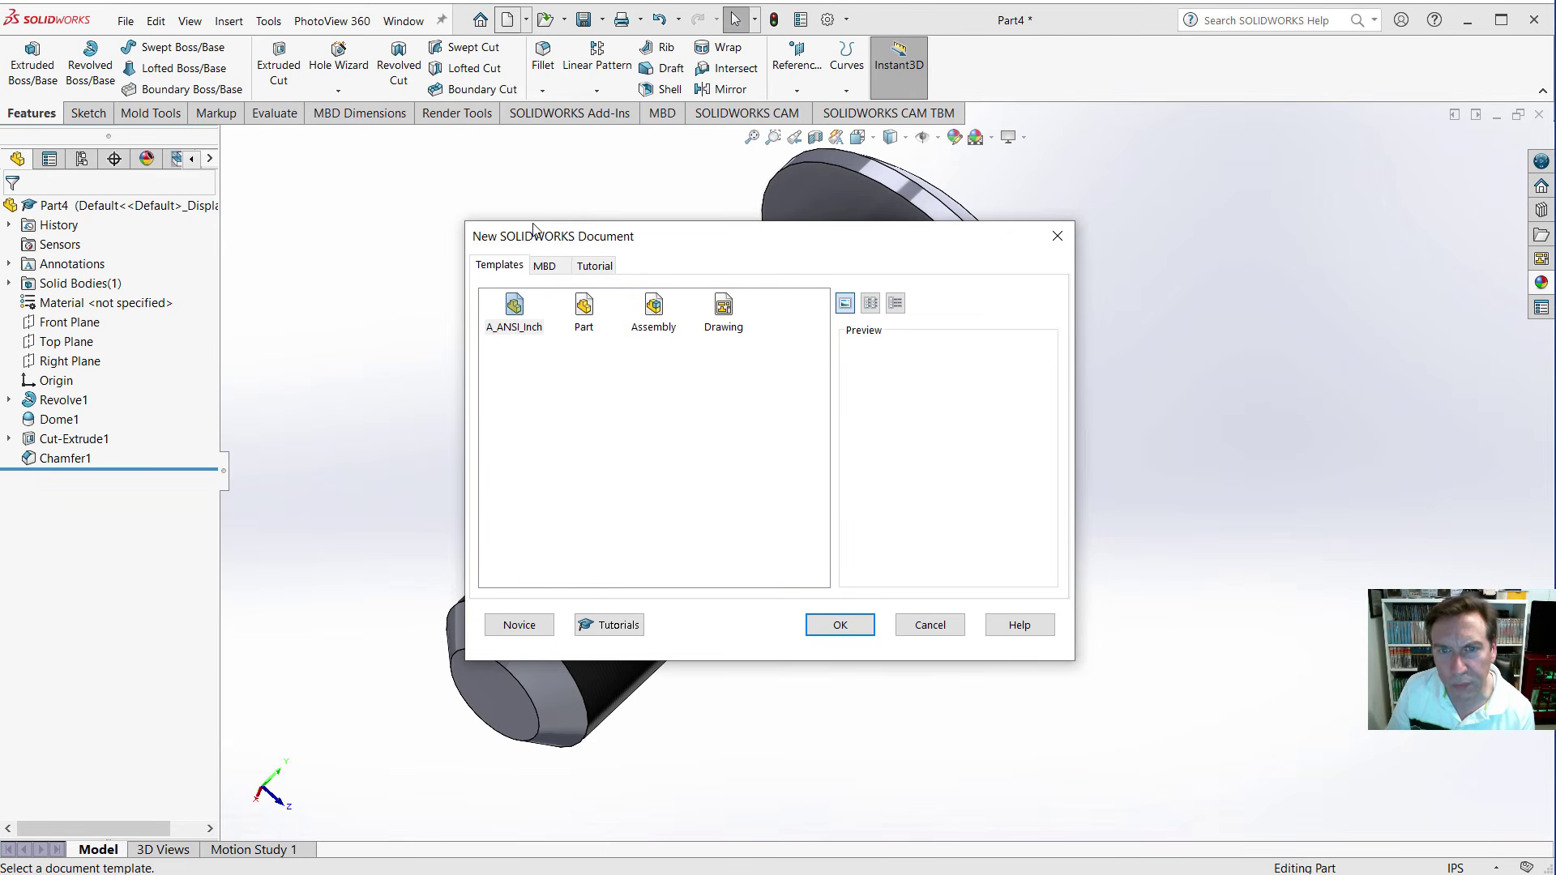
pyautogui.click(839, 625)
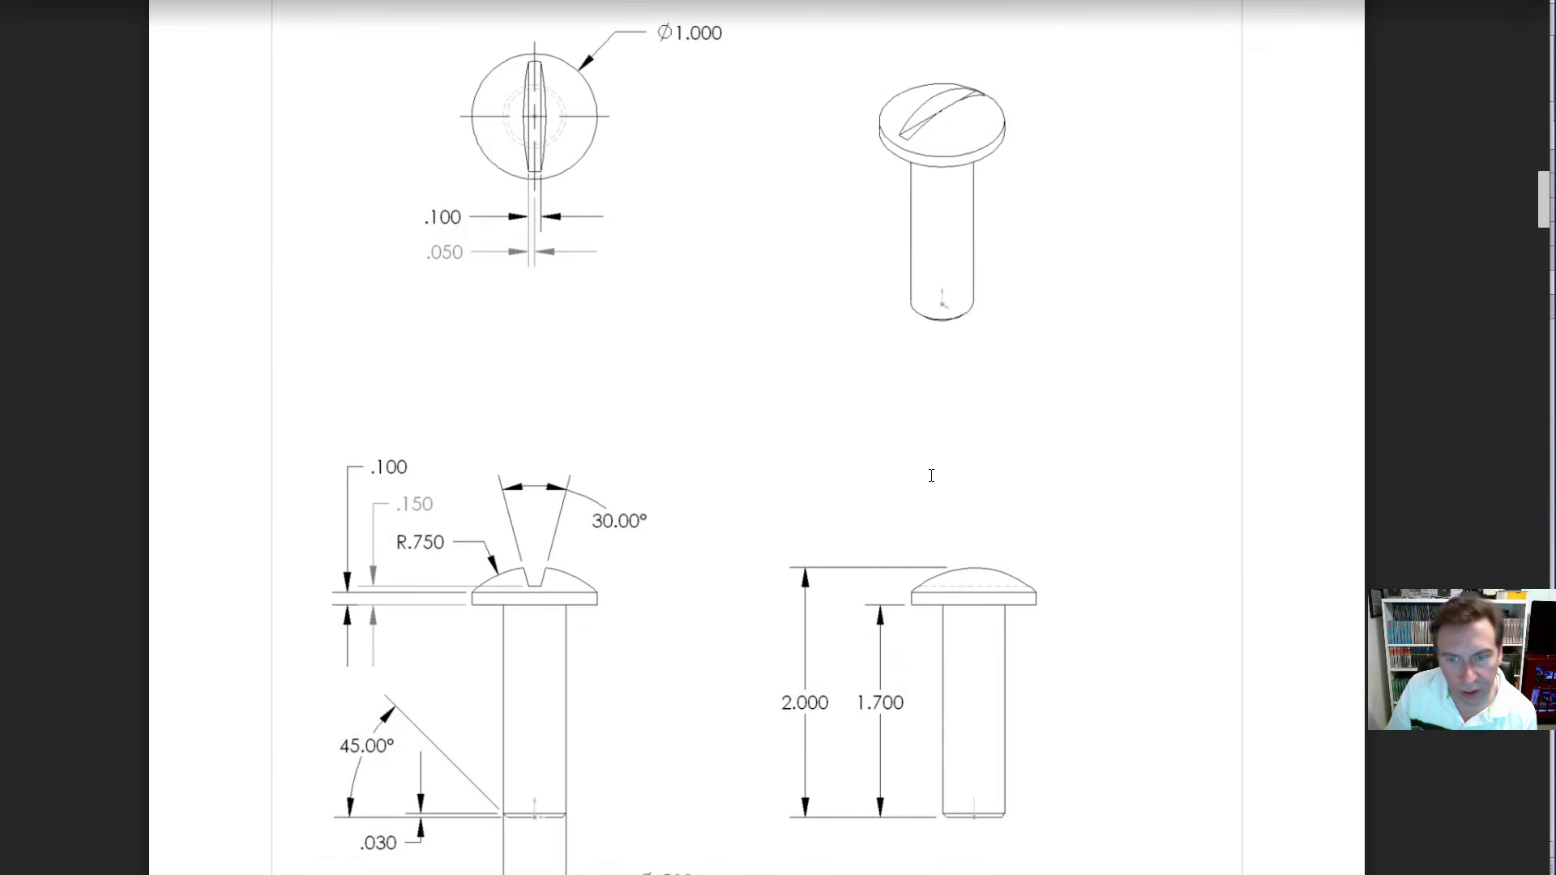
pyautogui.scroll(-10, 981, 432)
pyautogui.scroll(-10, 981, 432)
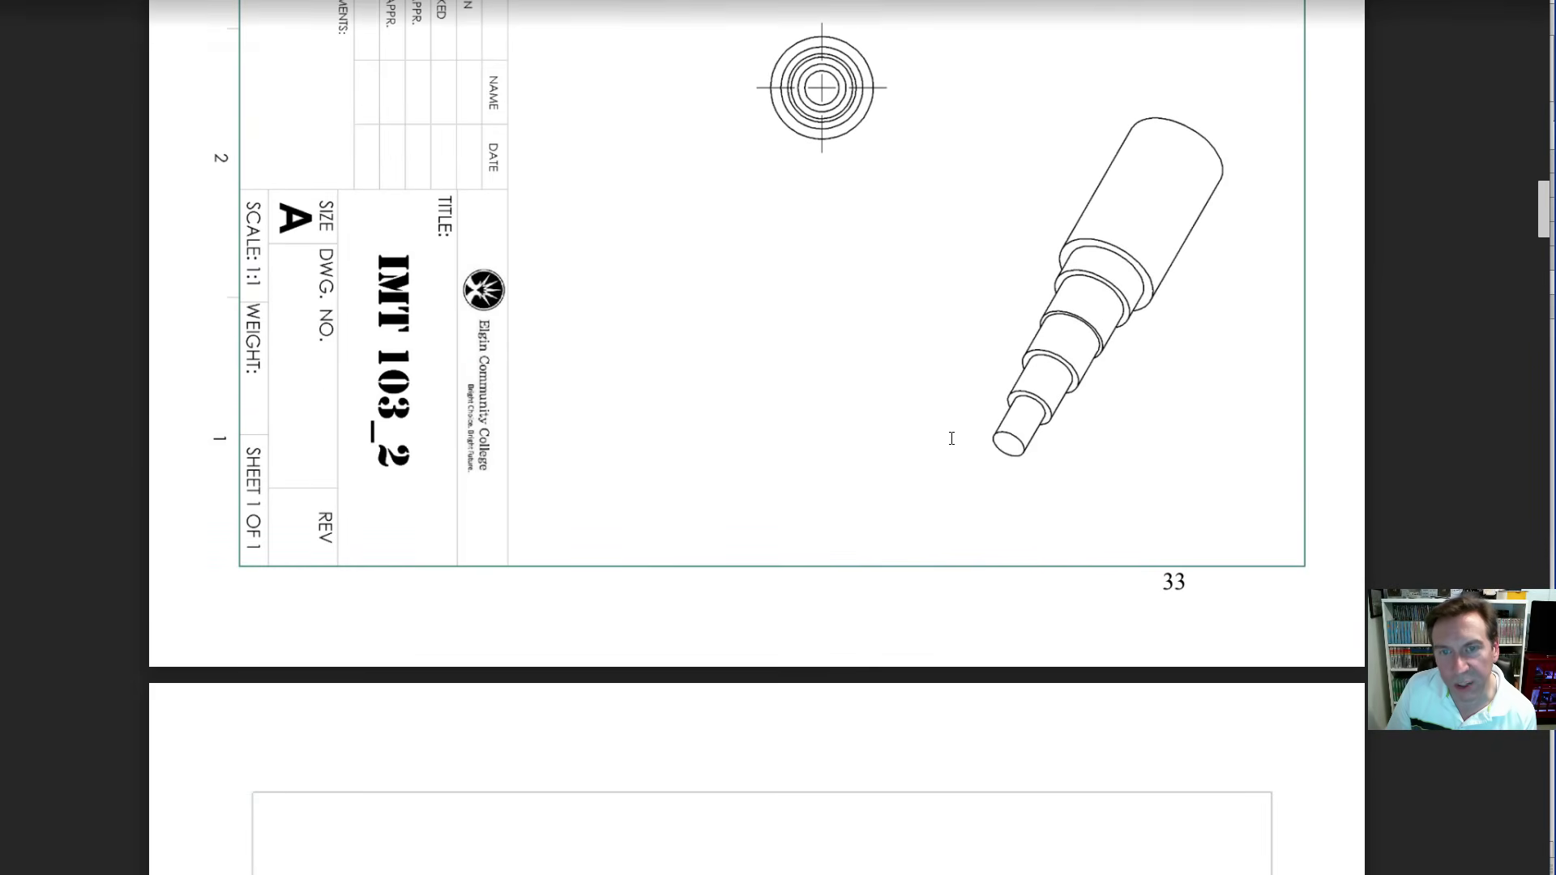
pyautogui.scroll(-5, 878, 467)
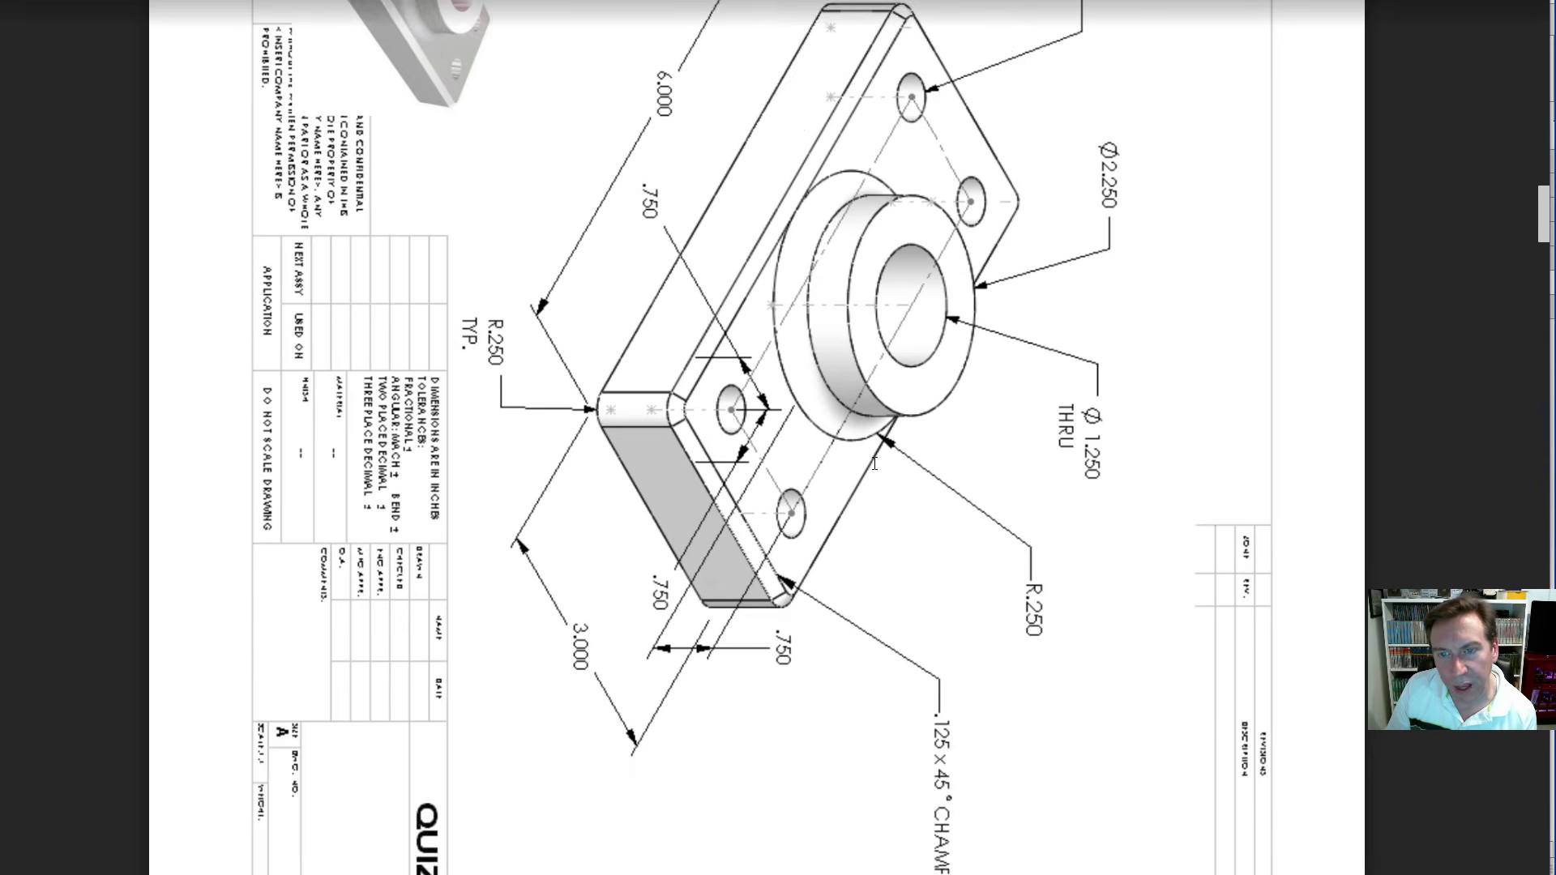
pyautogui.scroll(4, 875, 466)
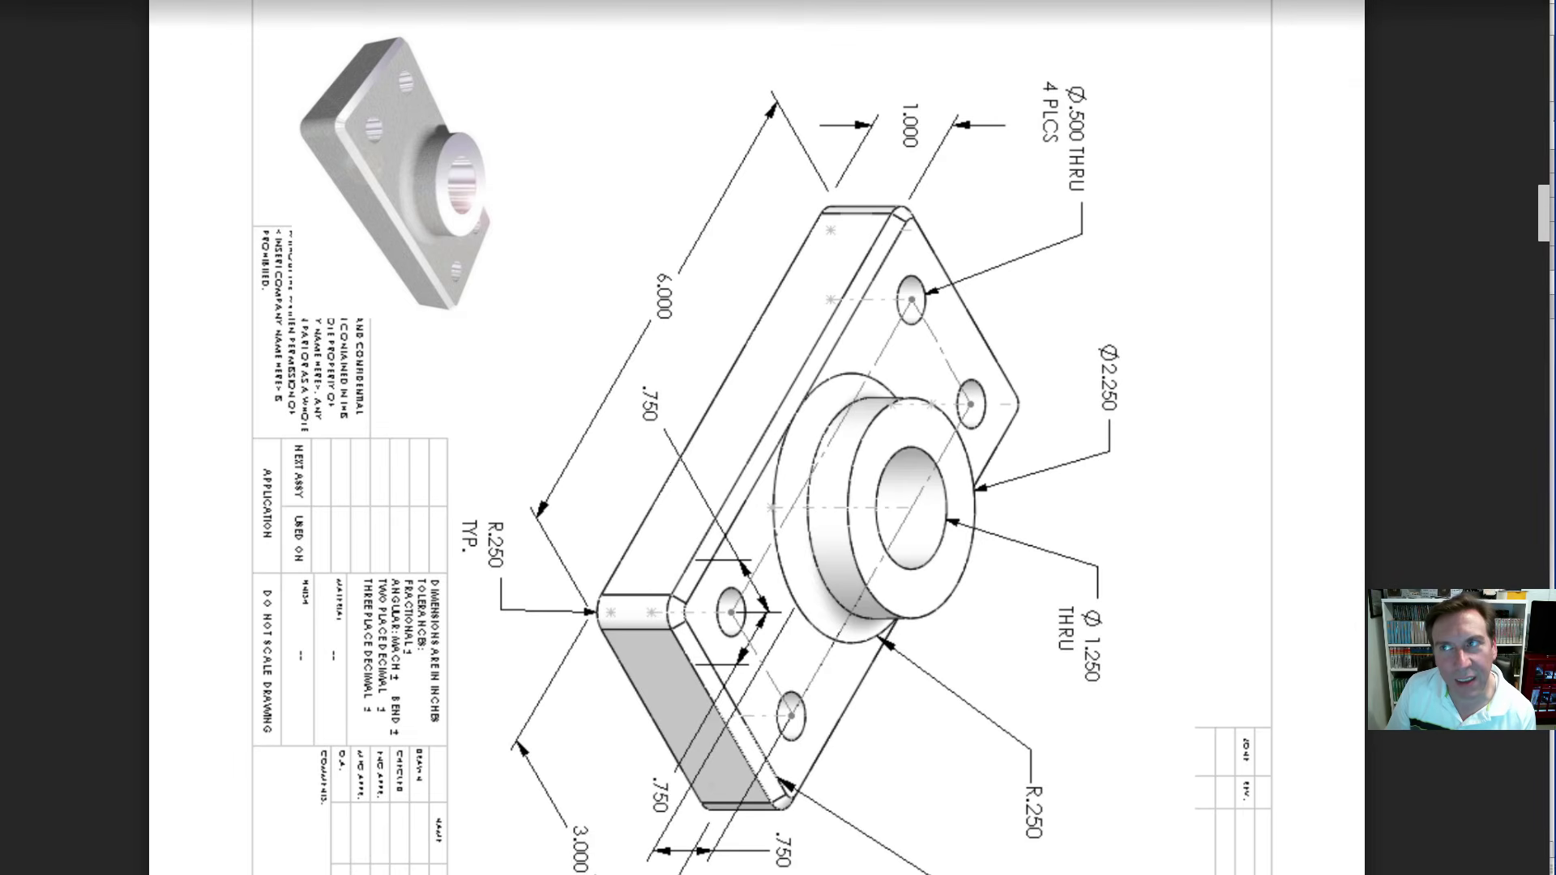
pyautogui.hotkey('alt', 'Tab')
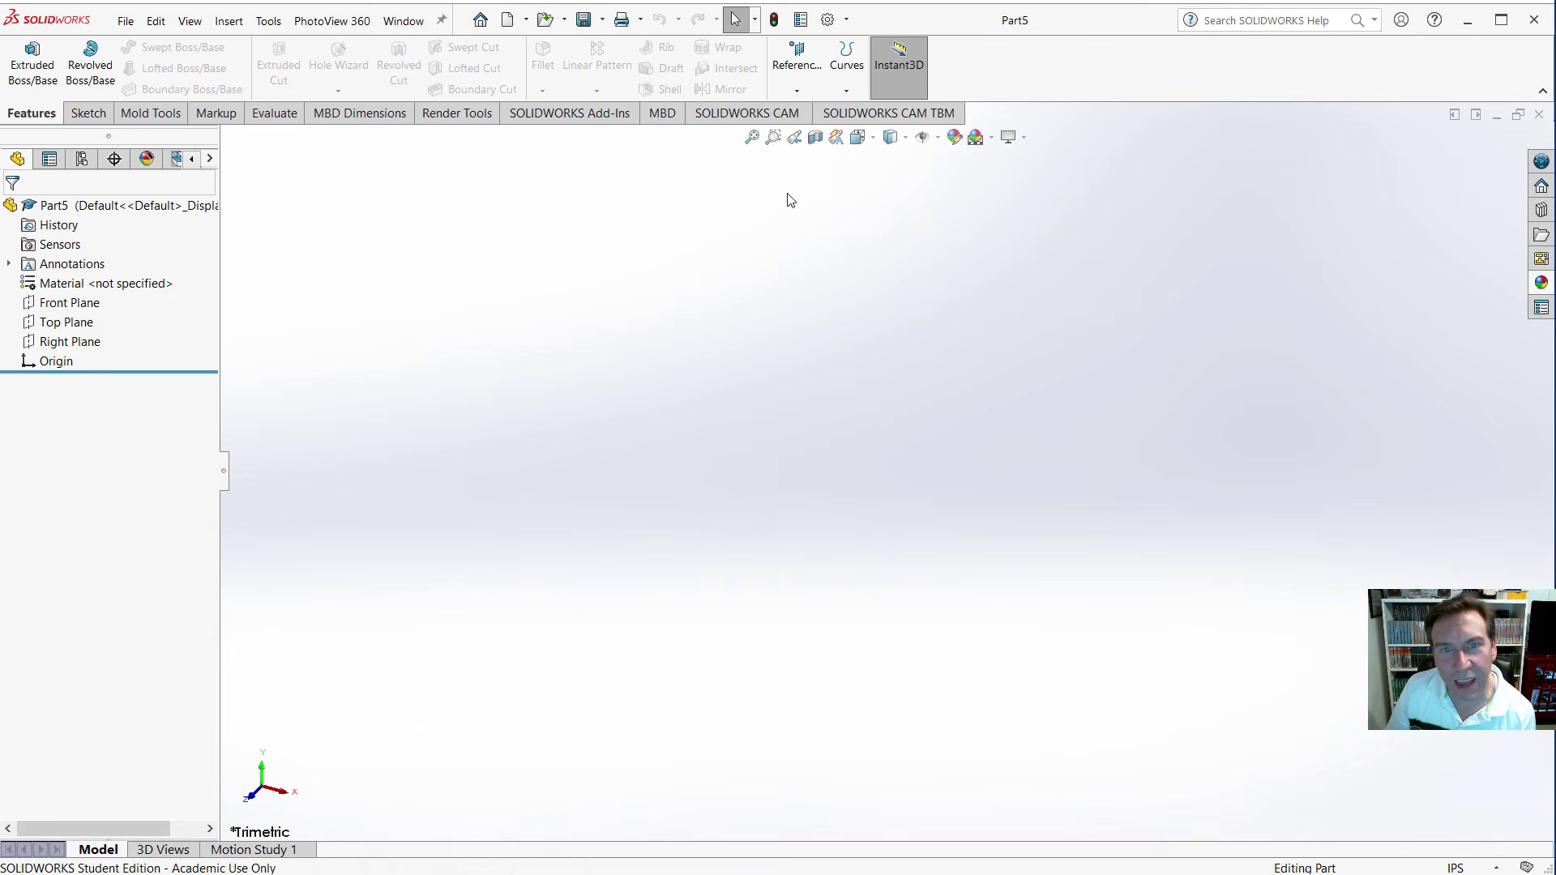
# Start a sketch on the Top Plane and draw a center rectangle of about 7.02 by 3.96 in centered on the origin.
pyautogui.click(78, 328)
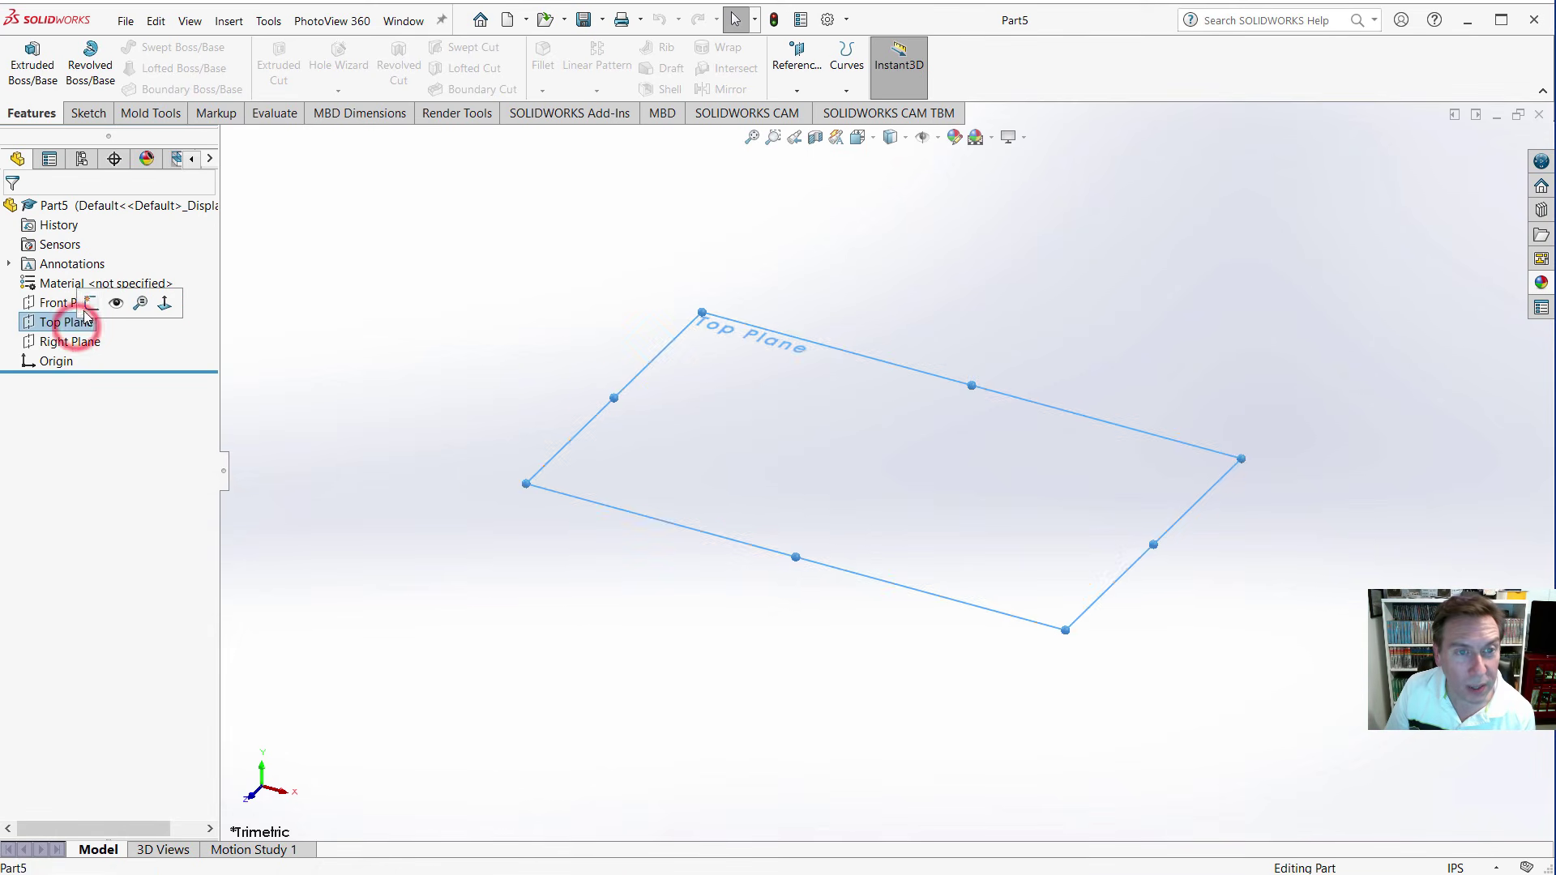
pyautogui.click(89, 307)
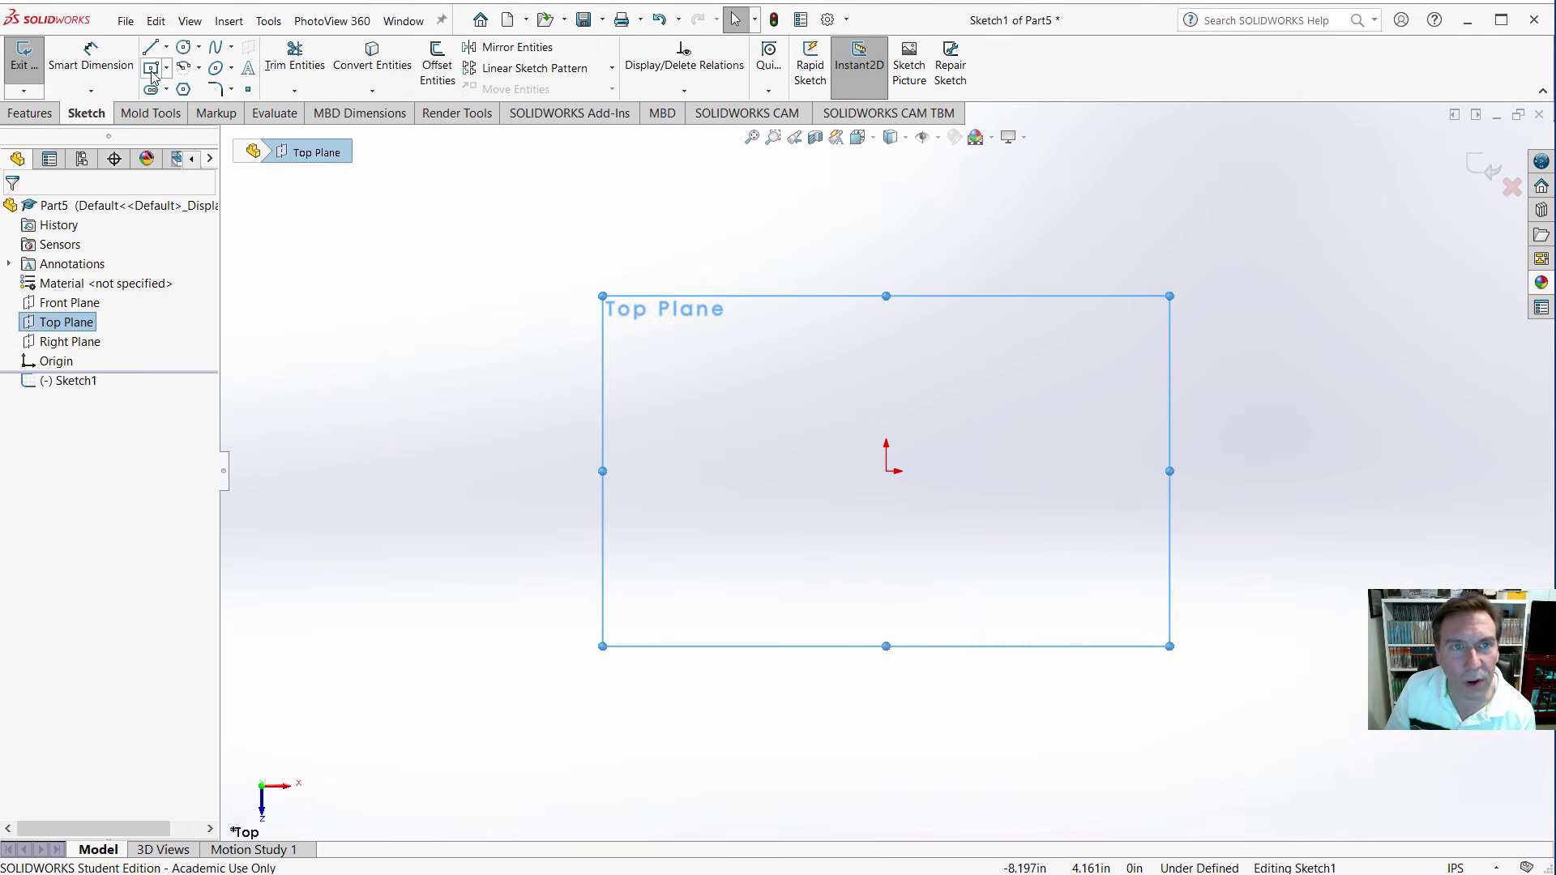
pyautogui.click(151, 71)
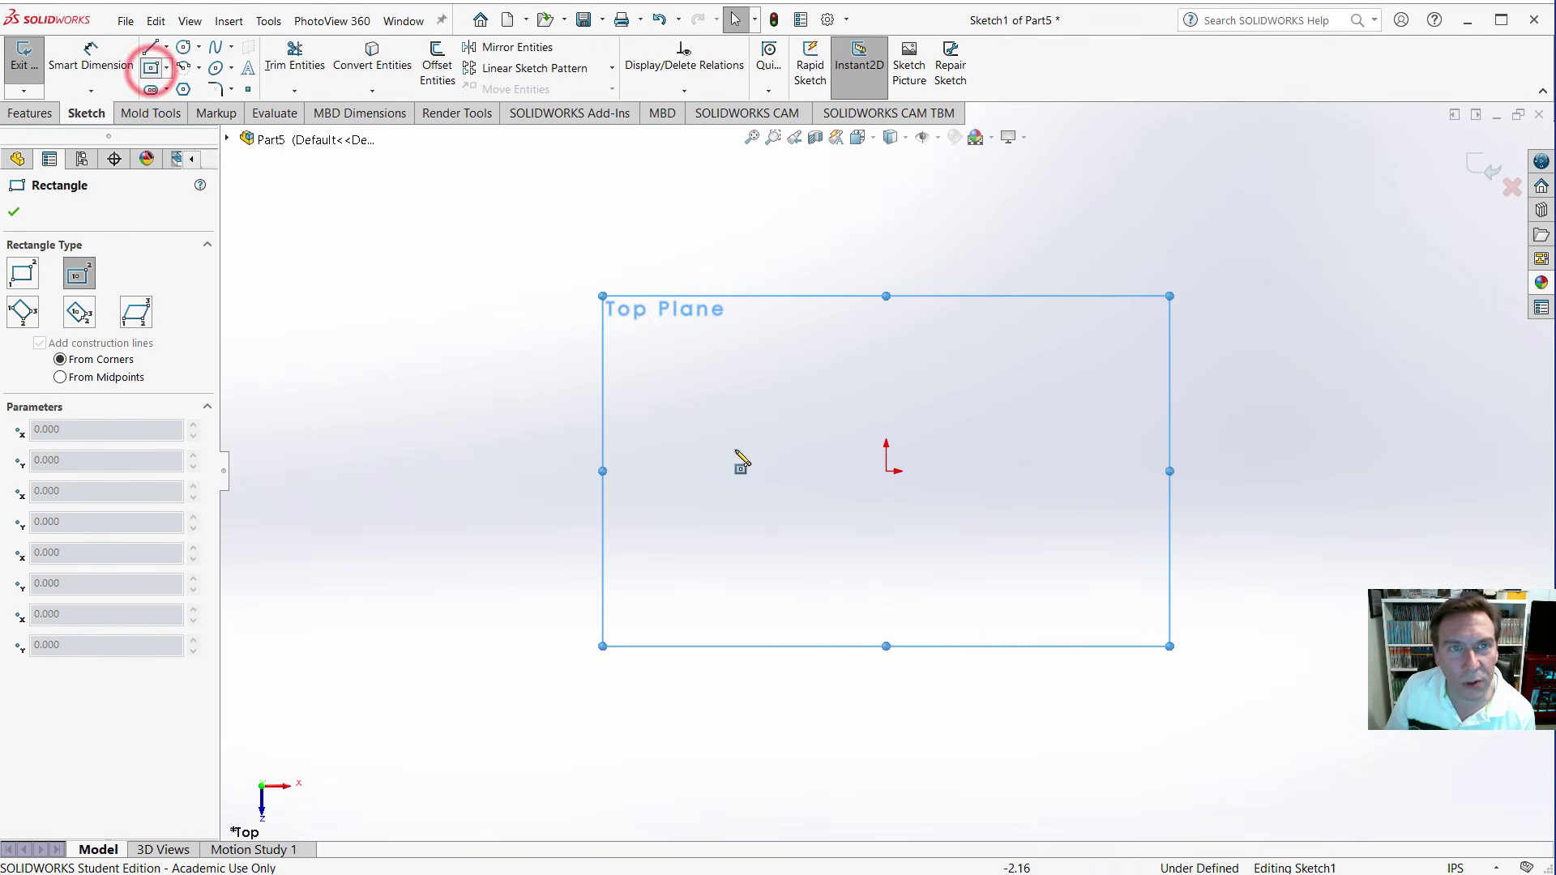
pyautogui.click(887, 472)
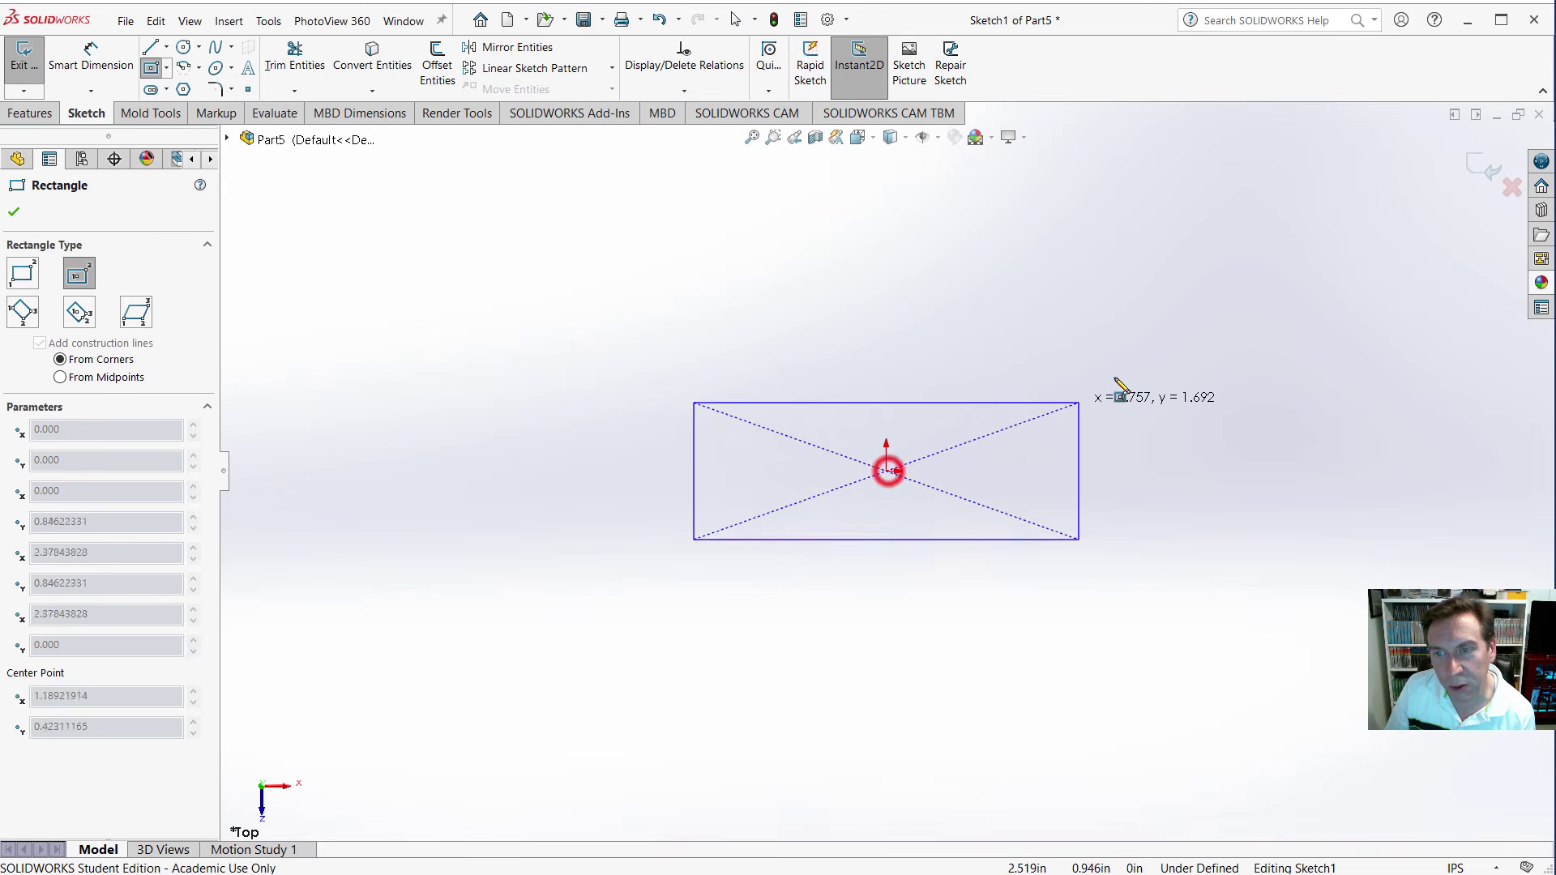
pyautogui.click(1171, 312)
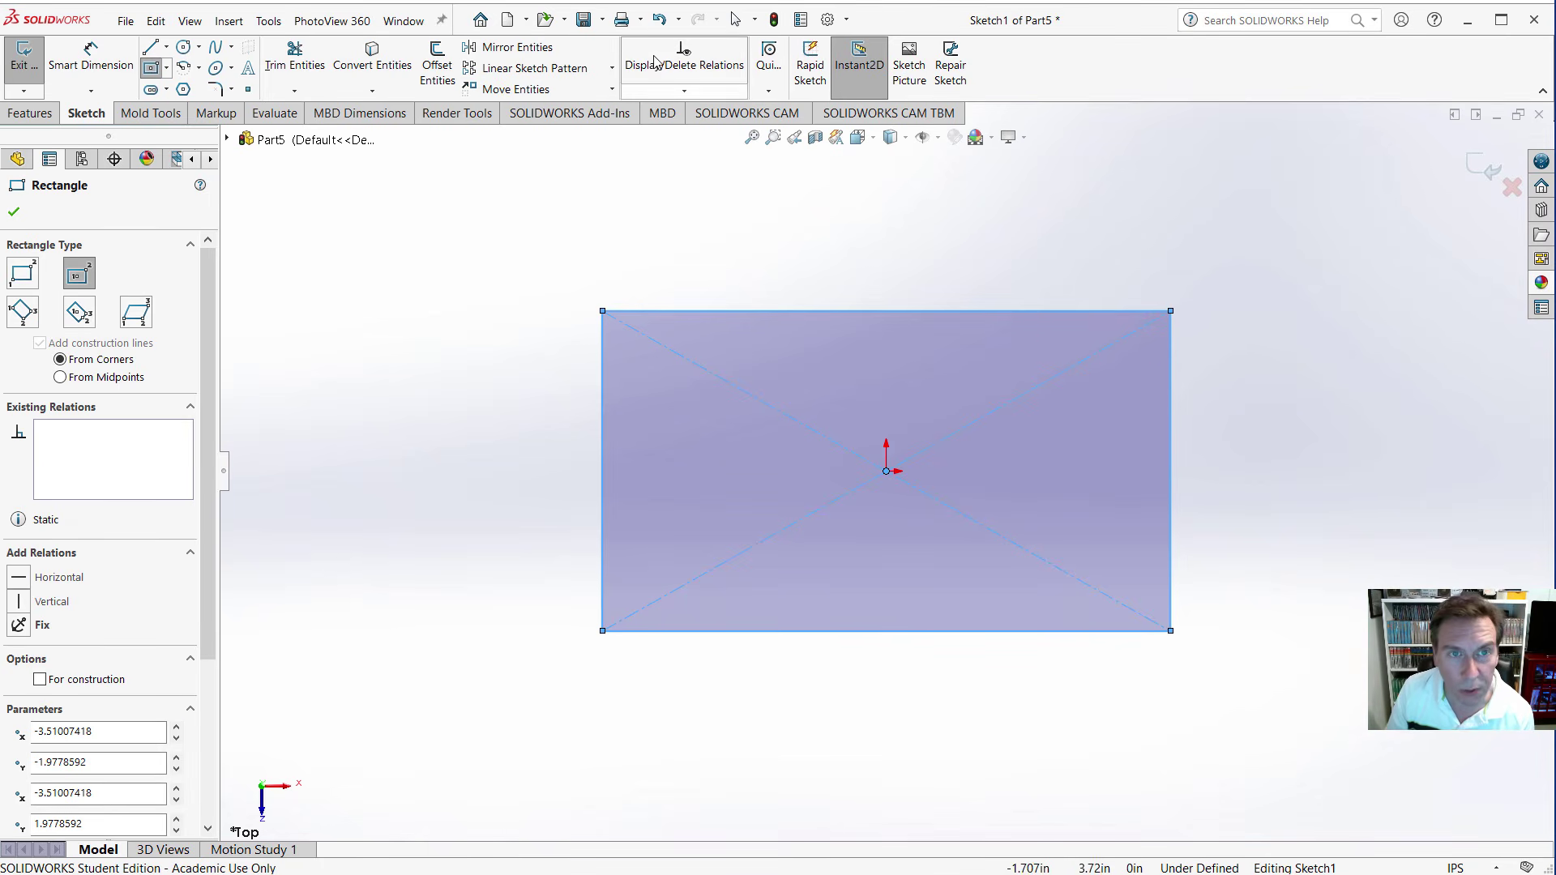
# Draw a circle with a radius of about 0.39 in inside the rectangle near its upper-left corner.
pyautogui.click(184, 47)
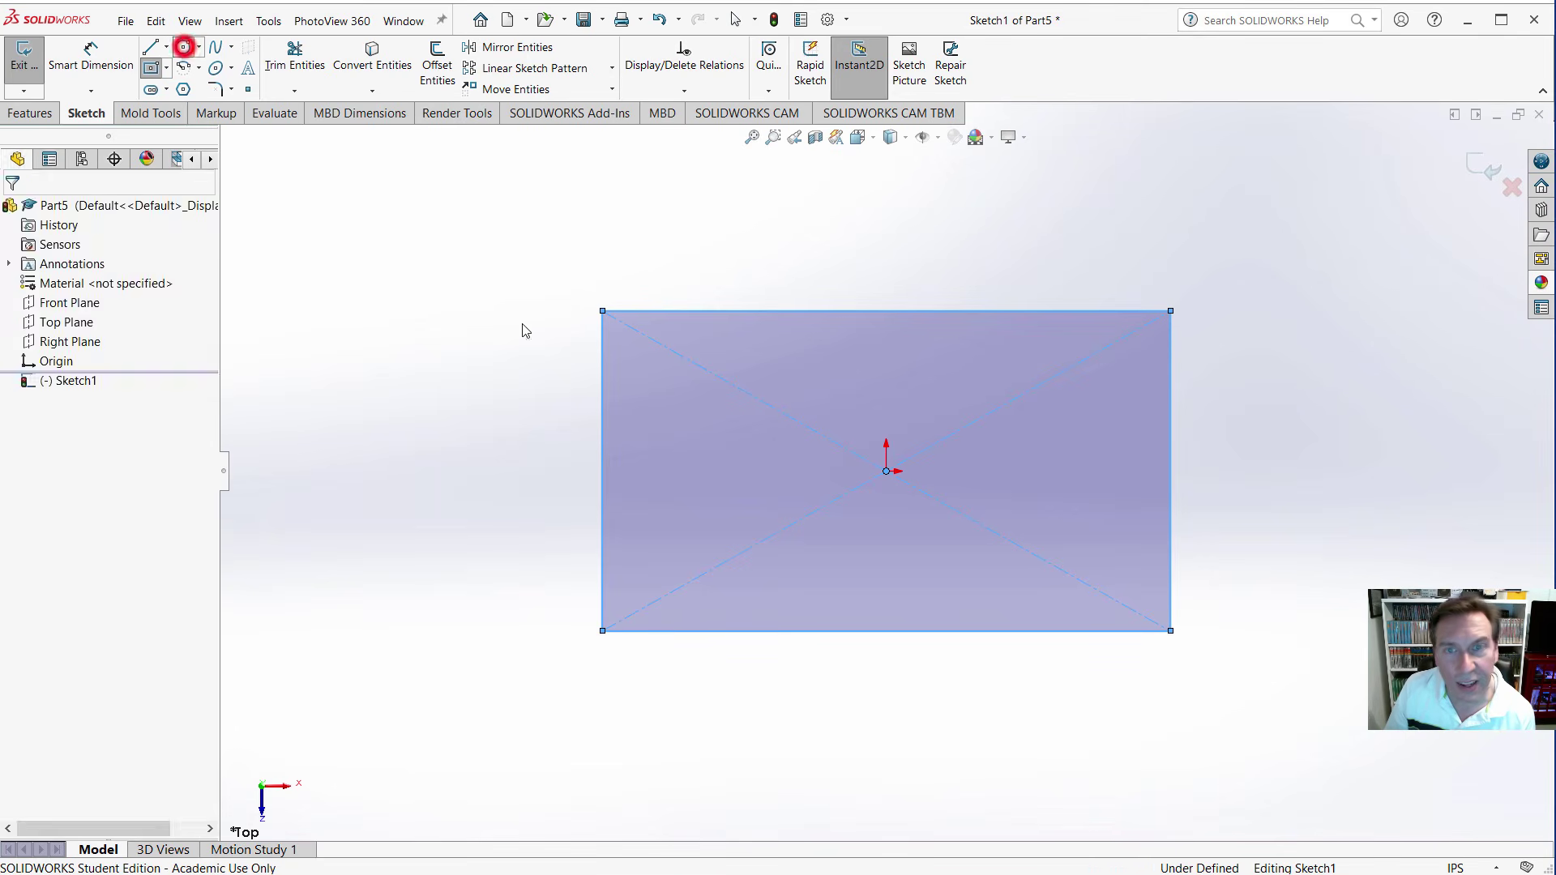
pyautogui.click(657, 383)
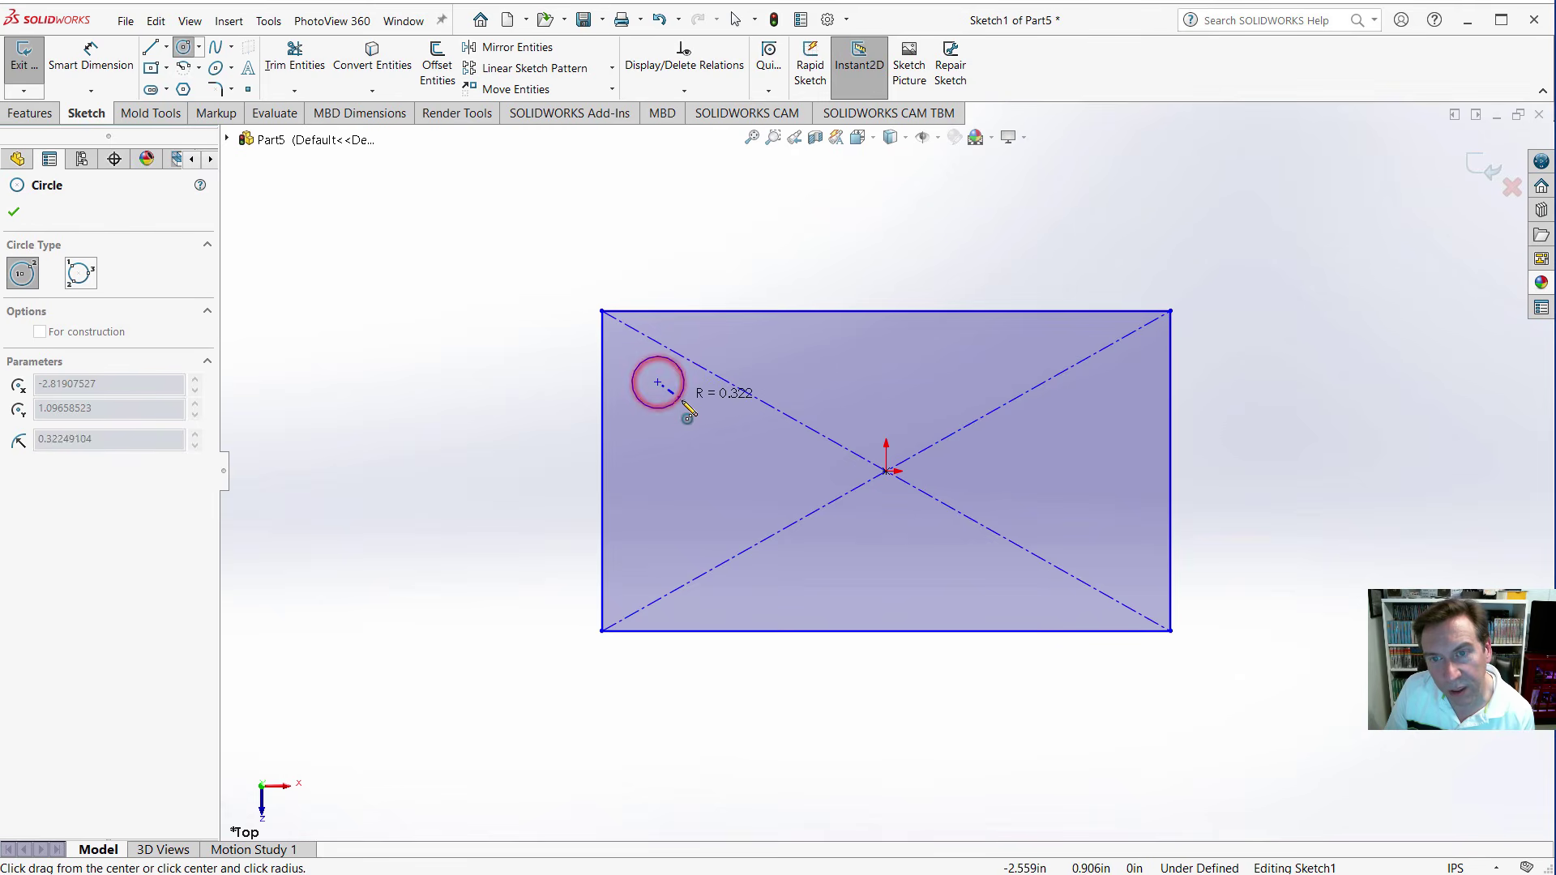
pyautogui.click(689, 415)
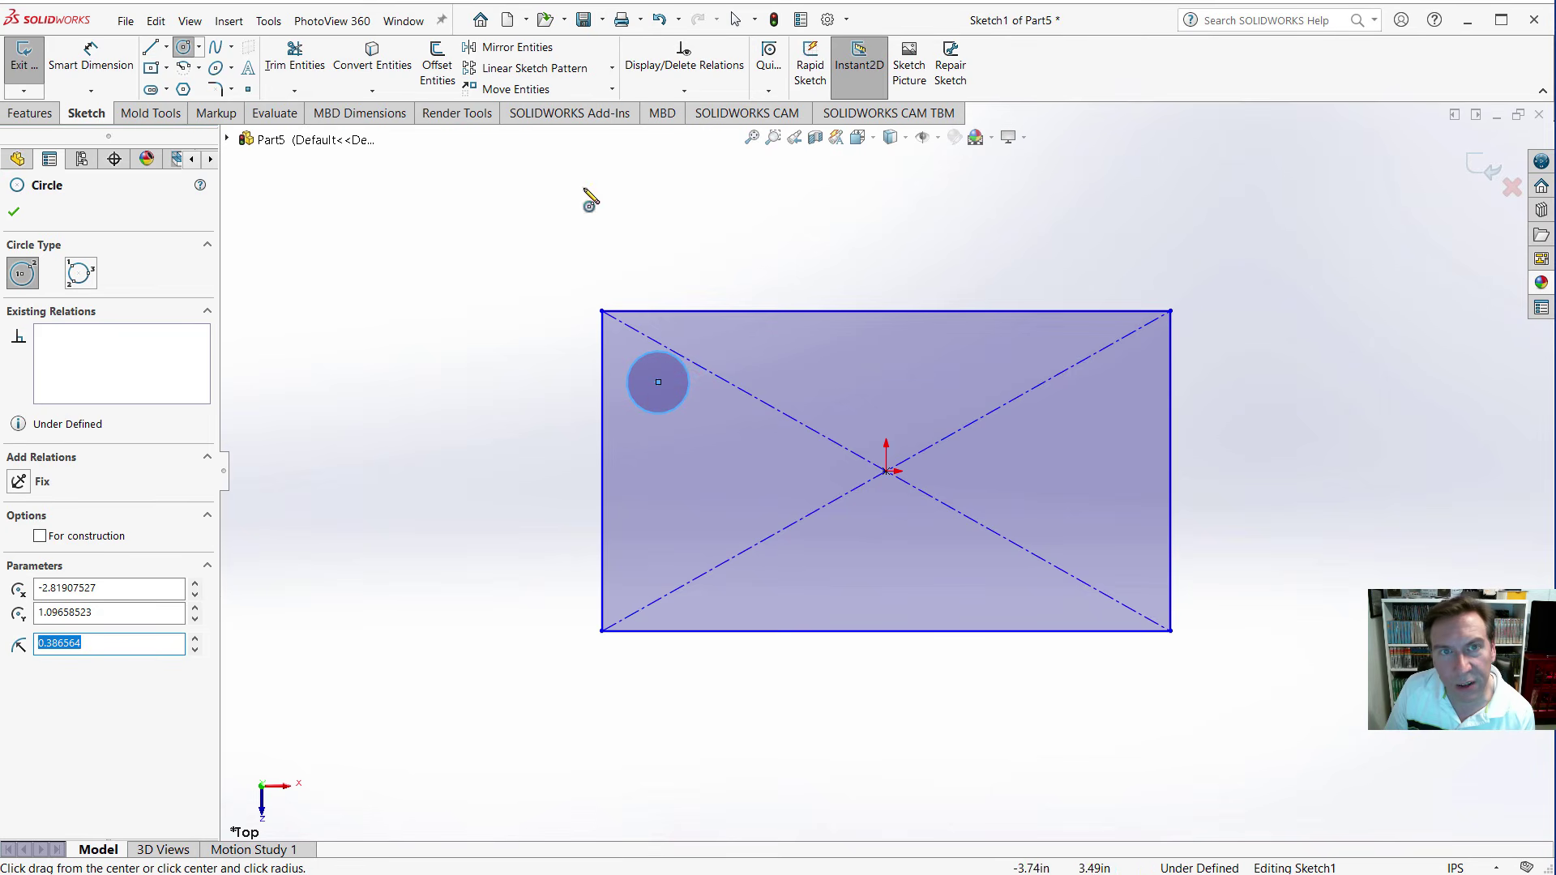
# Draw a vertical centerline above the origin and a horizontal one from the origin to below the circle, deleting the stray diagonal segment.
pyautogui.click(166, 46)
pyautogui.click(175, 87)
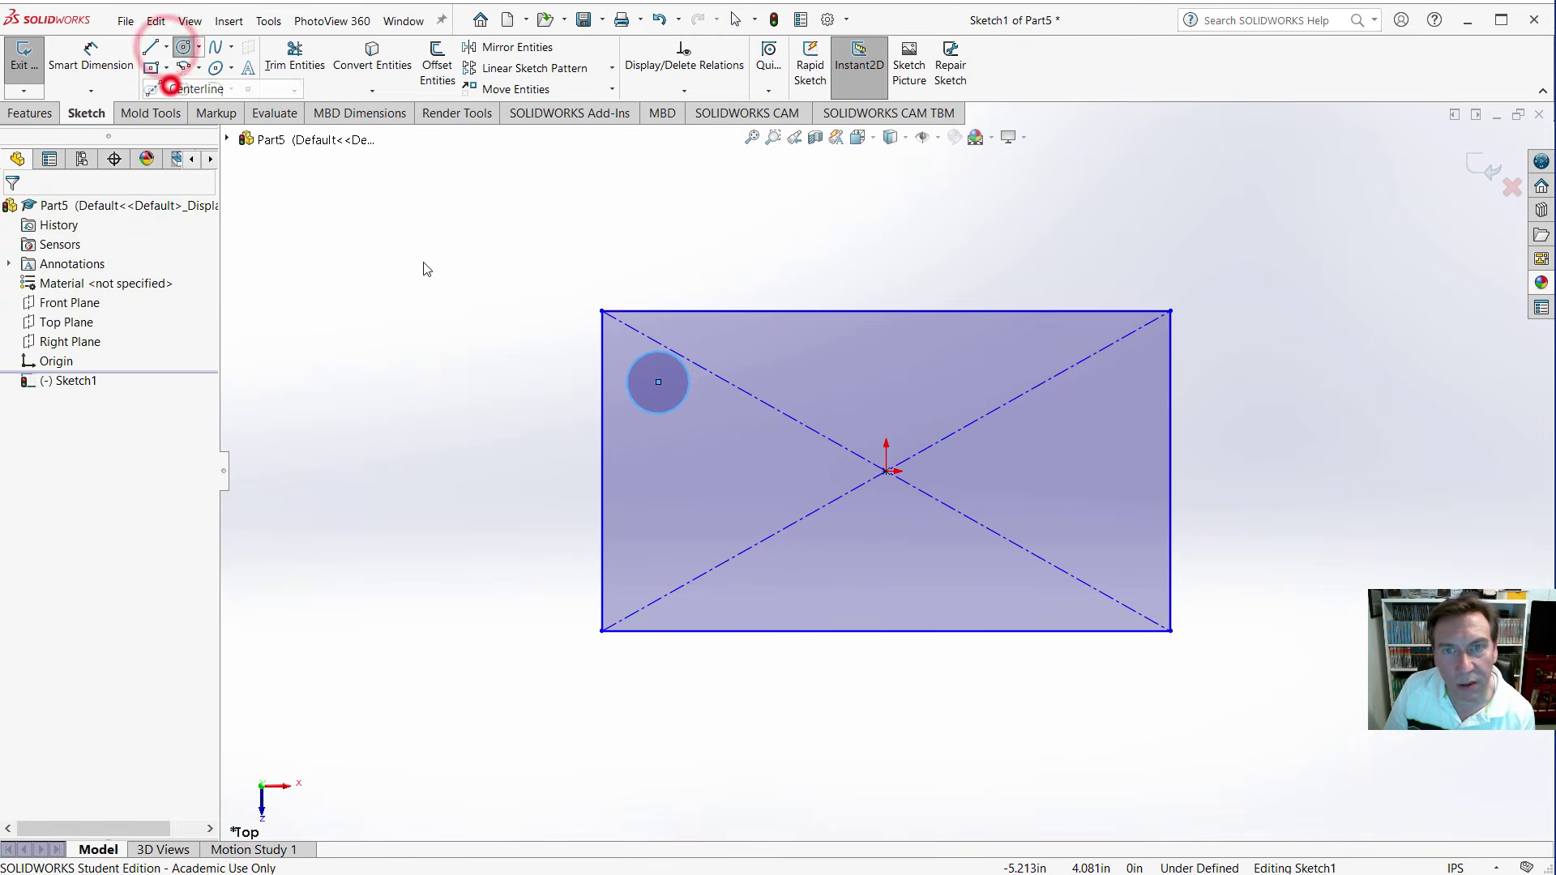
pyautogui.click(886, 333)
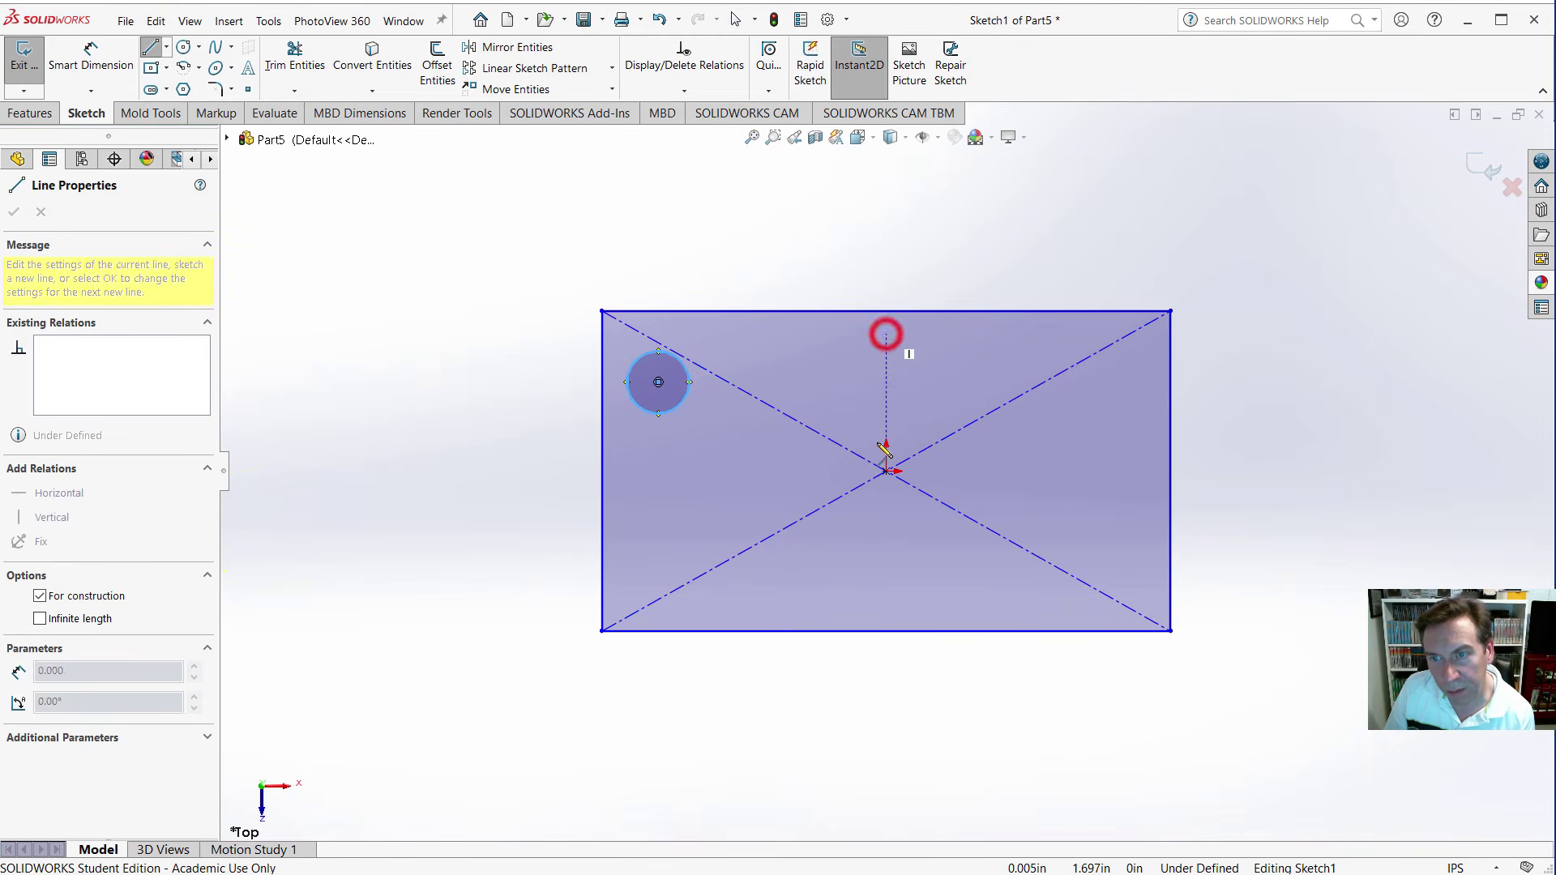
pyautogui.click(886, 471)
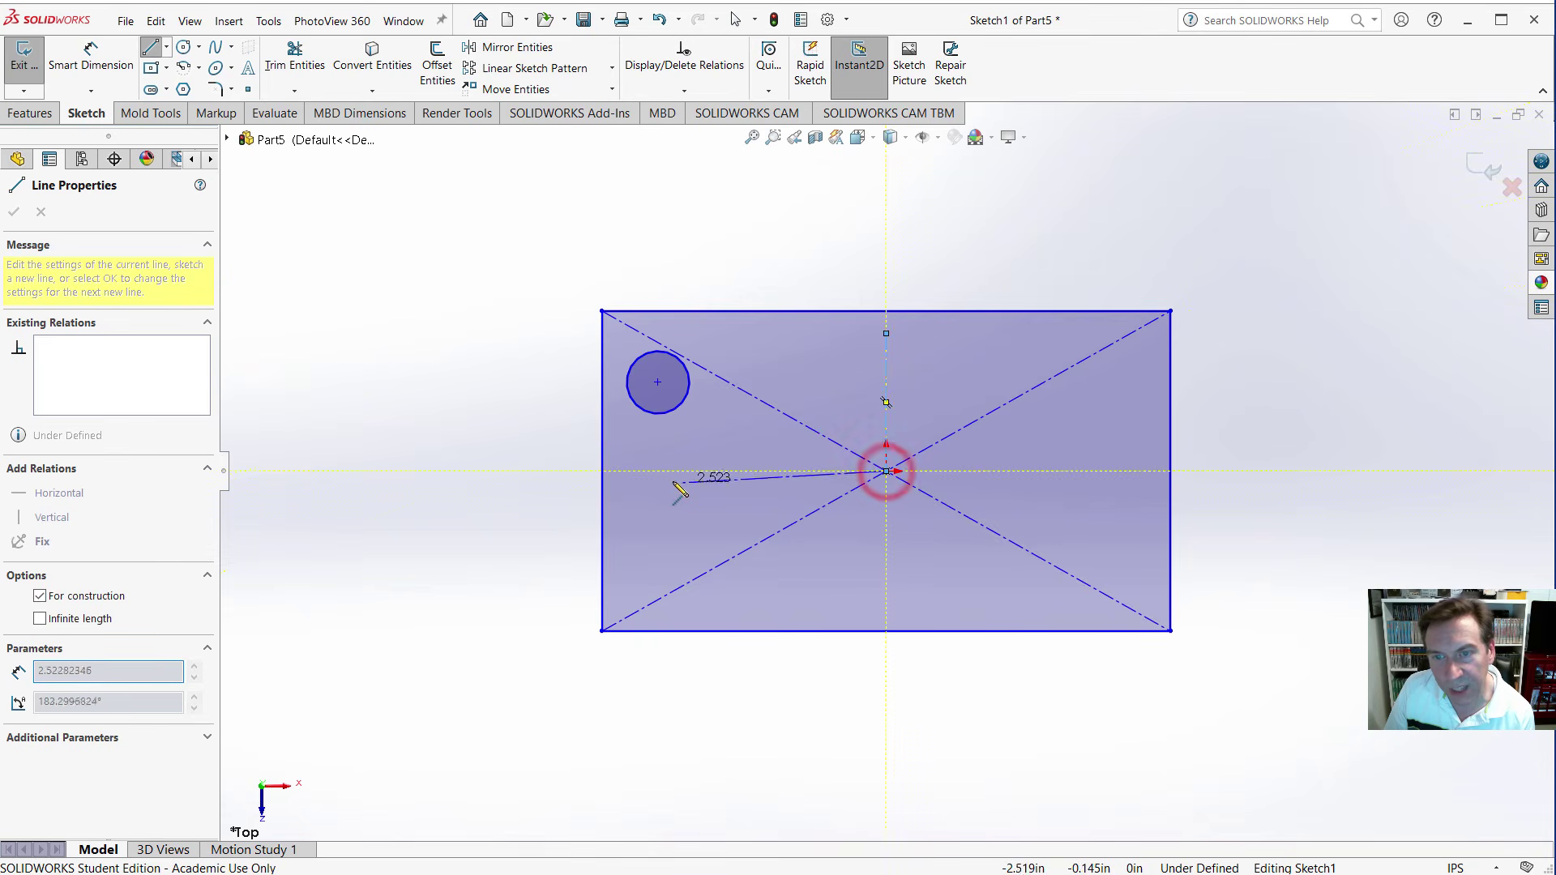
pyautogui.click(658, 471)
pyautogui.click(621, 509)
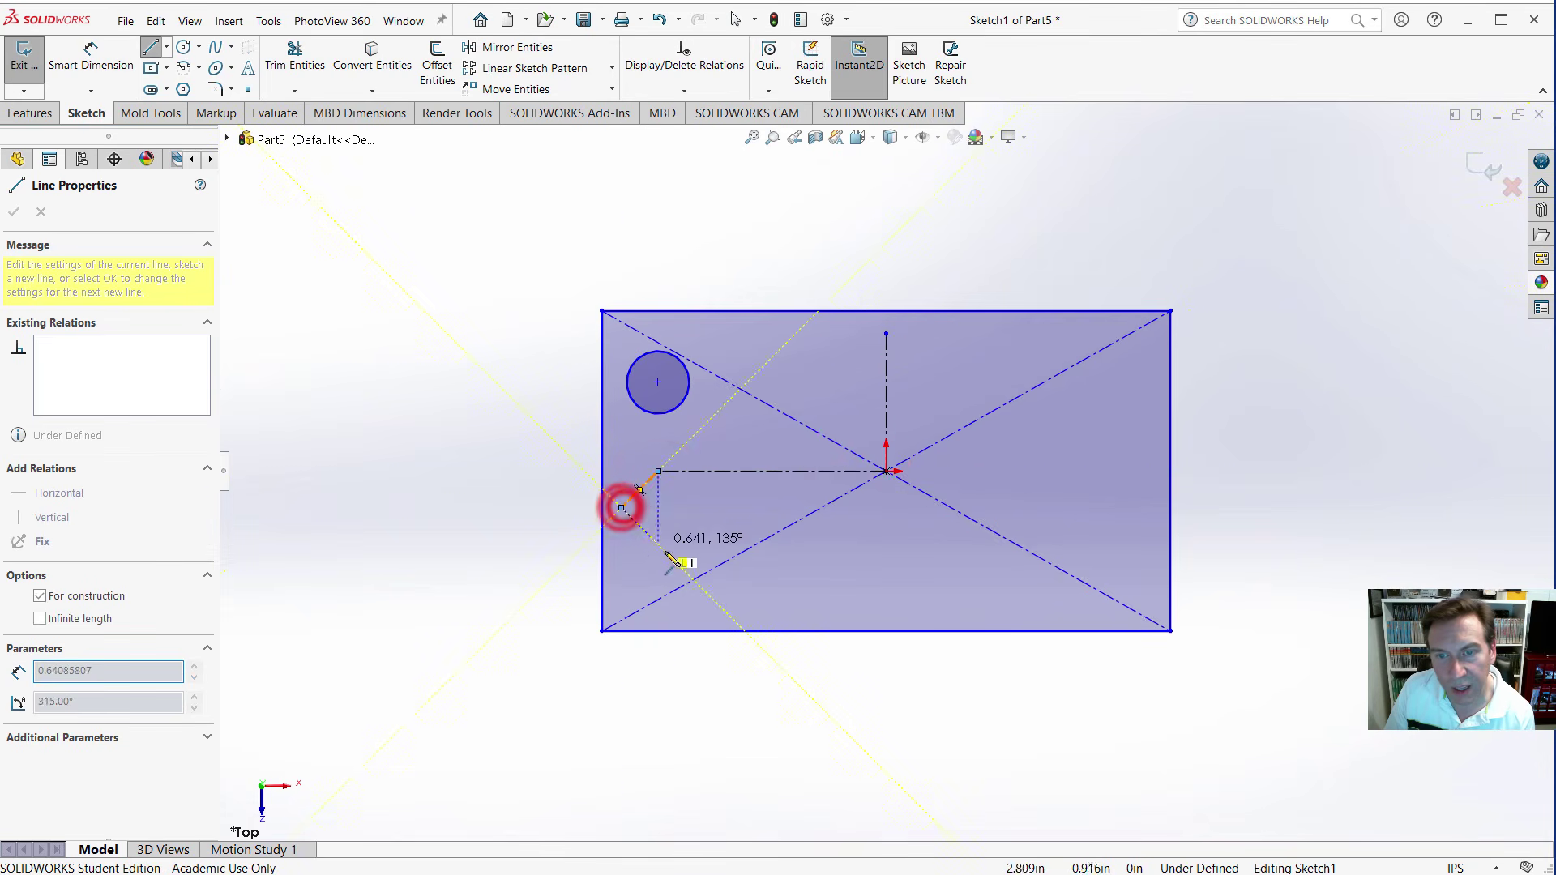
pyautogui.press('Escape')
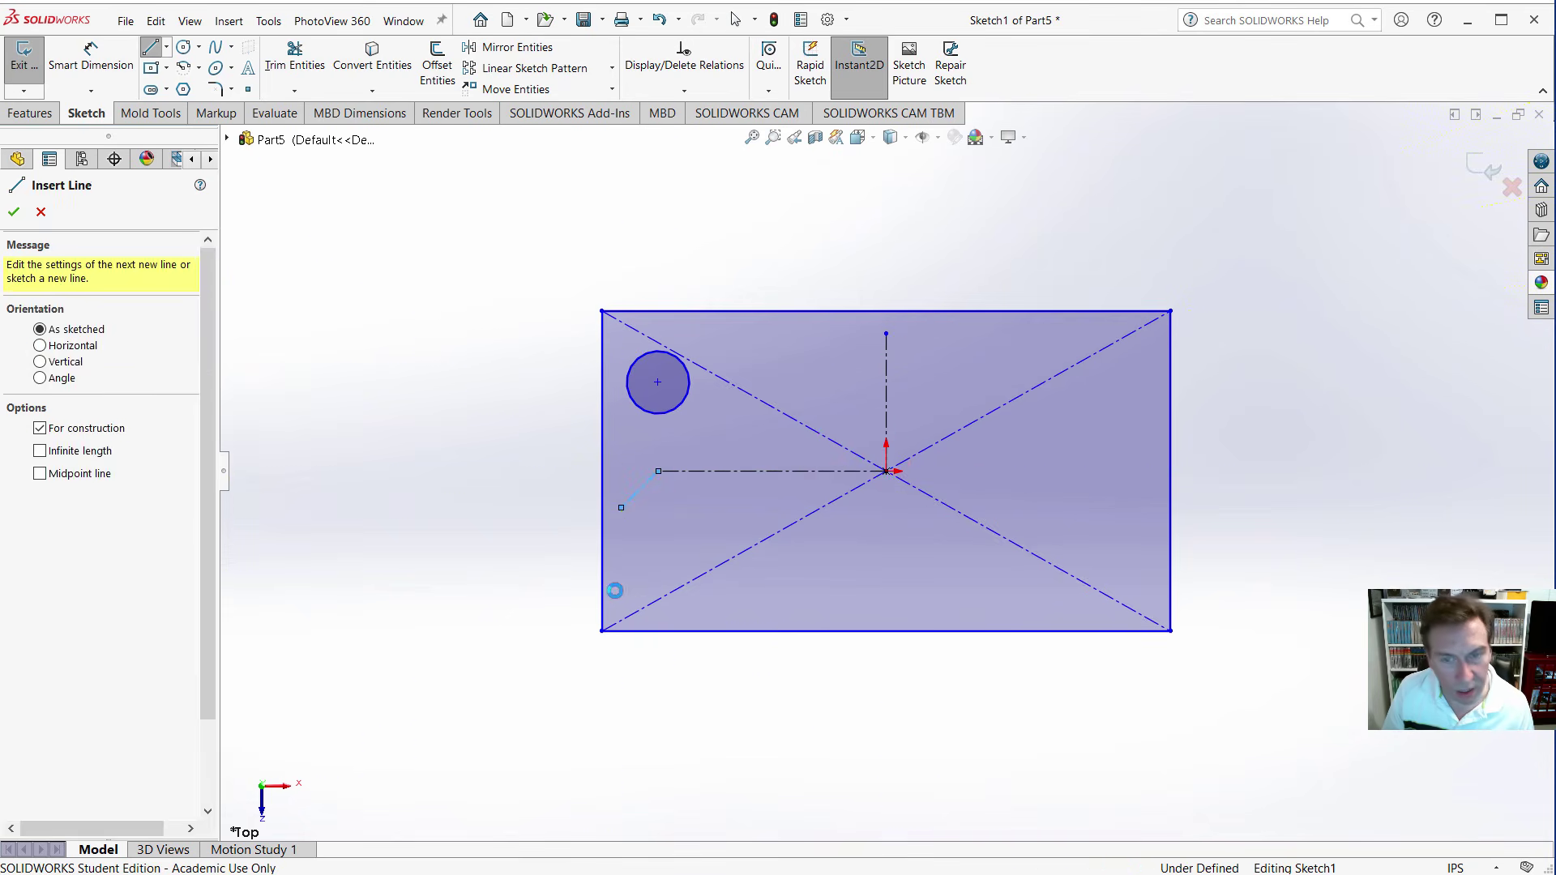
pyautogui.press('Escape')
pyautogui.click(648, 485)
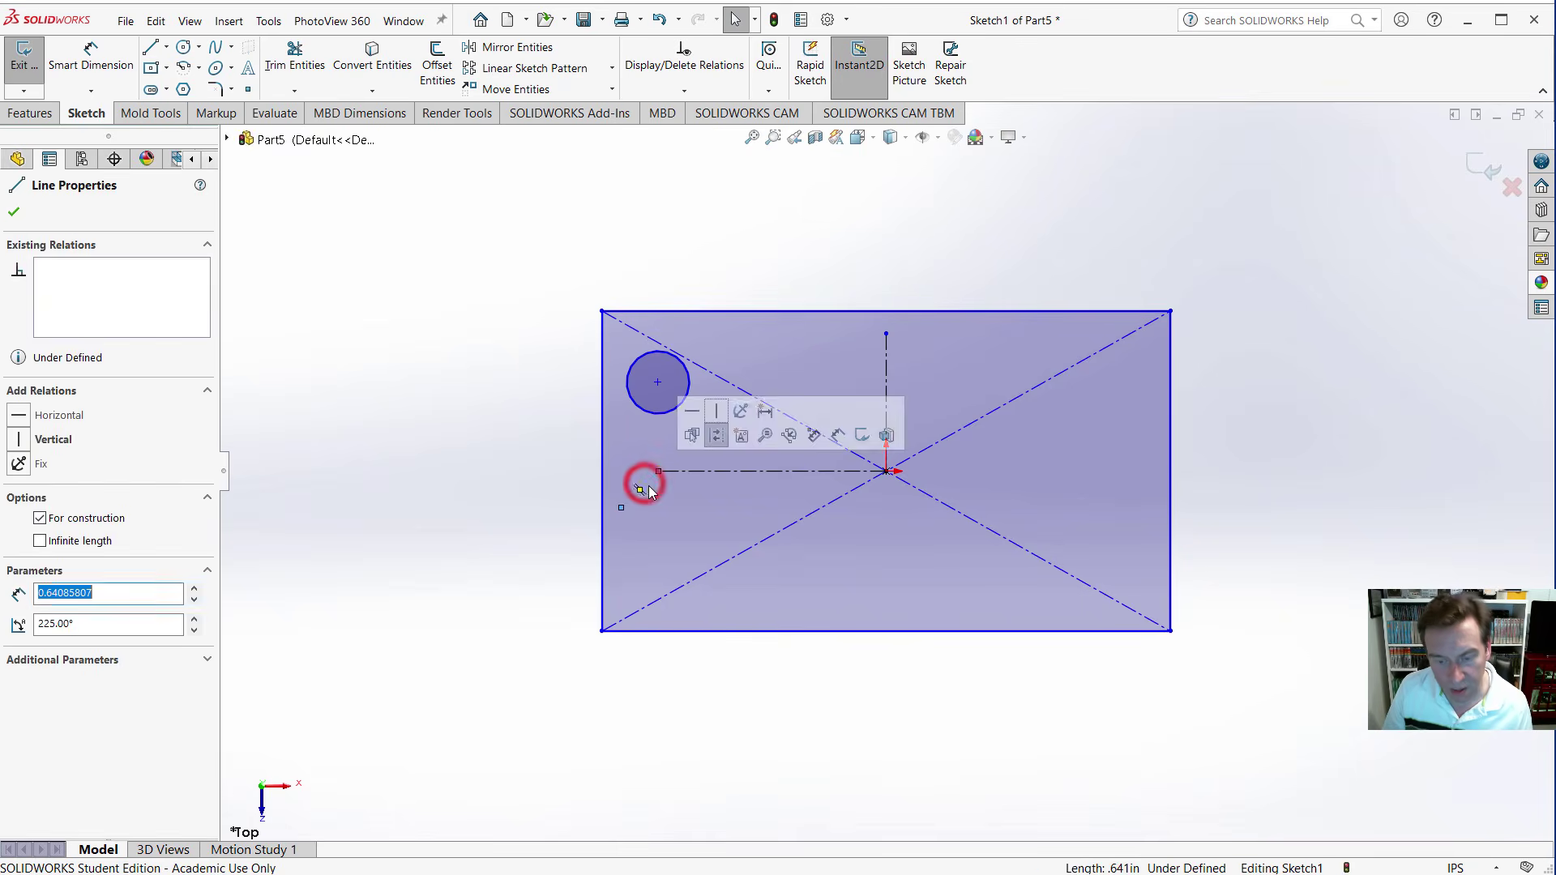
pyautogui.press('Delete')
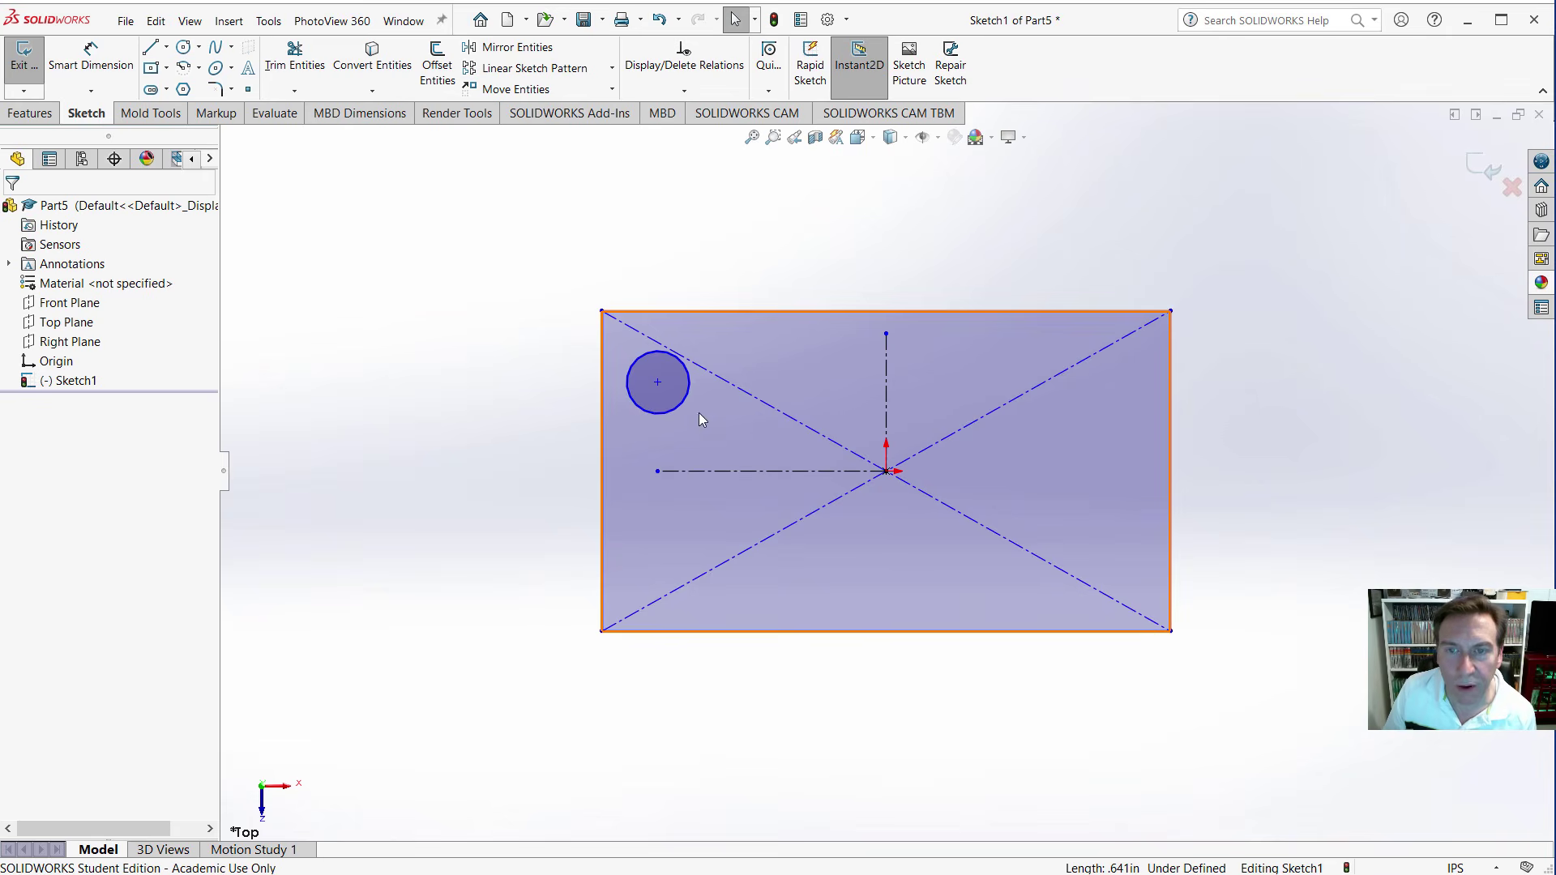
# Mirror the circle about the vertical centerline to the rectangle's upper-right corner.
pyautogui.click(672, 411)
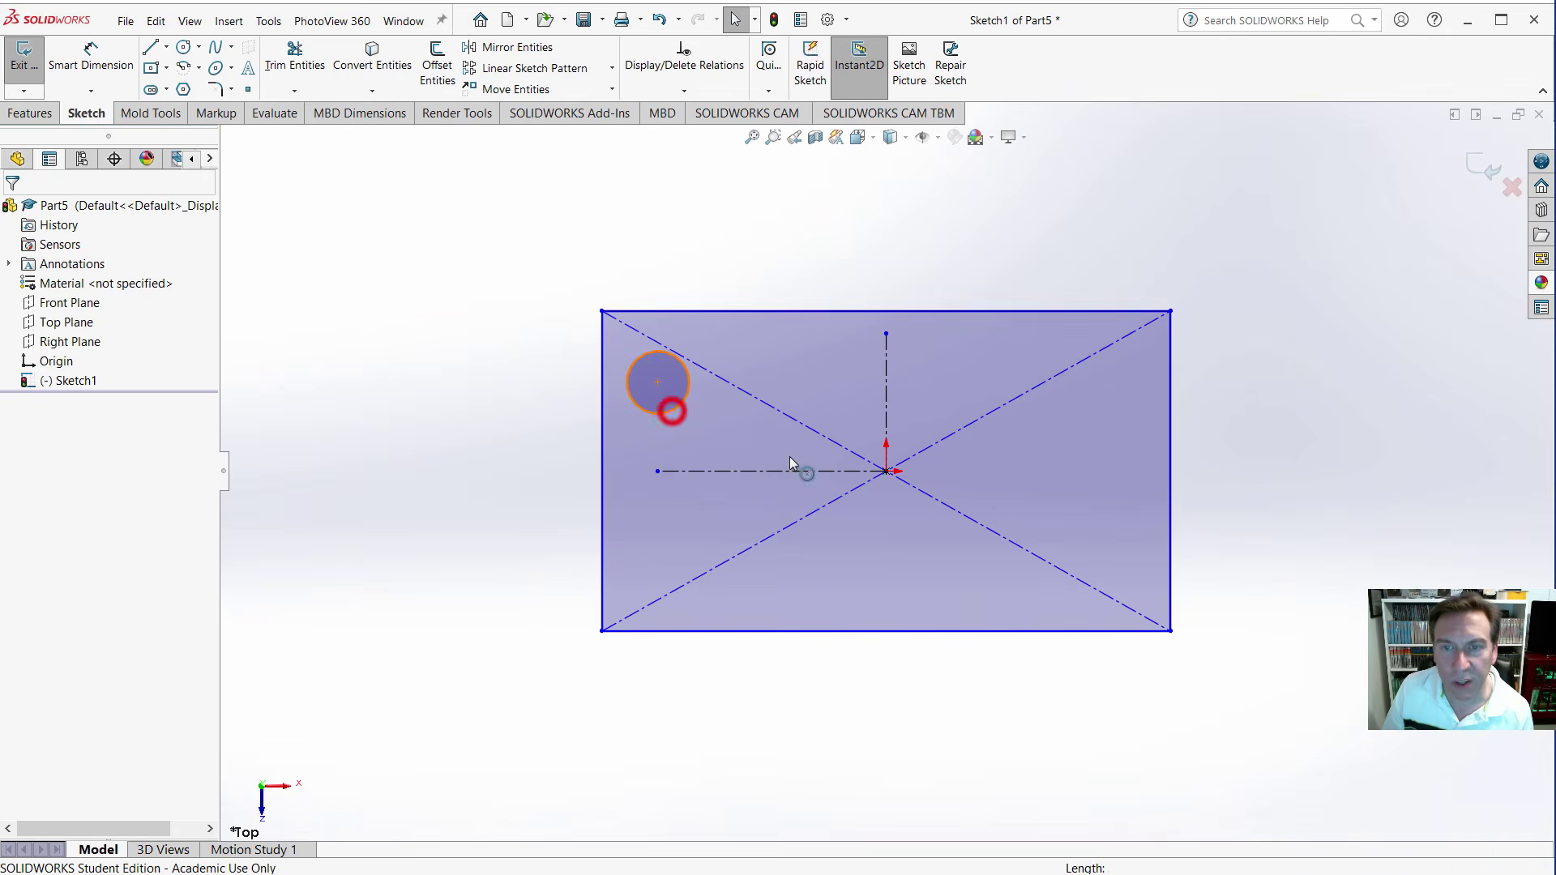
pyautogui.keyDown('ctrl'); pyautogui.click(887, 409); pyautogui.keyUp('ctrl')
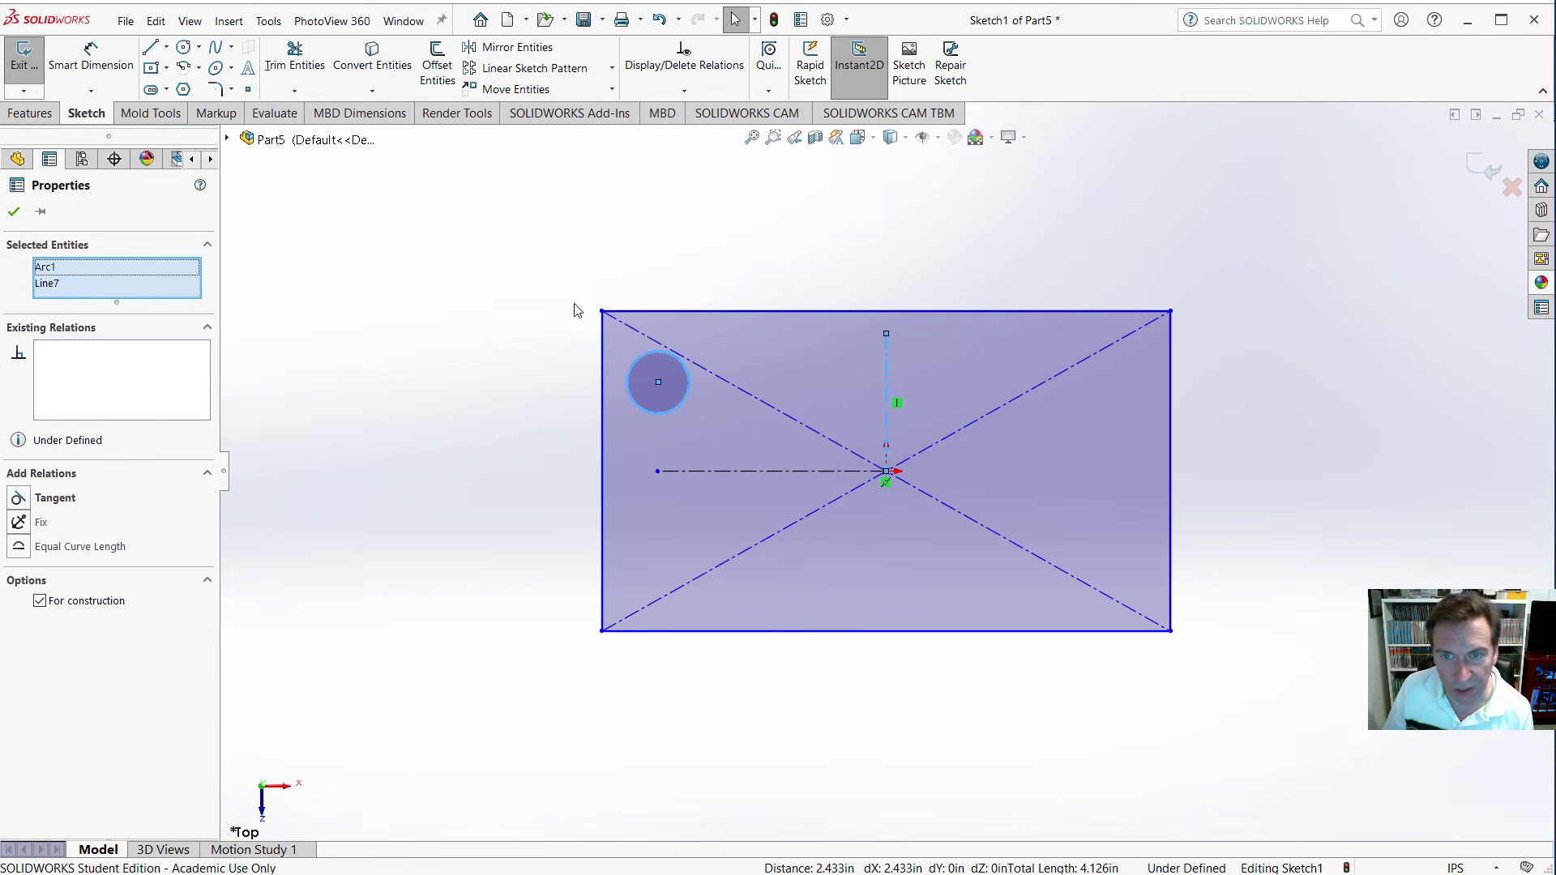
pyautogui.click(486, 54)
# Mirror the two upper circles about the horizontal centerline to the rectangle's lower corners.
pyautogui.click(466, 271)
pyautogui.moveTo(532, 350); pyautogui.dragTo(1167, 447)
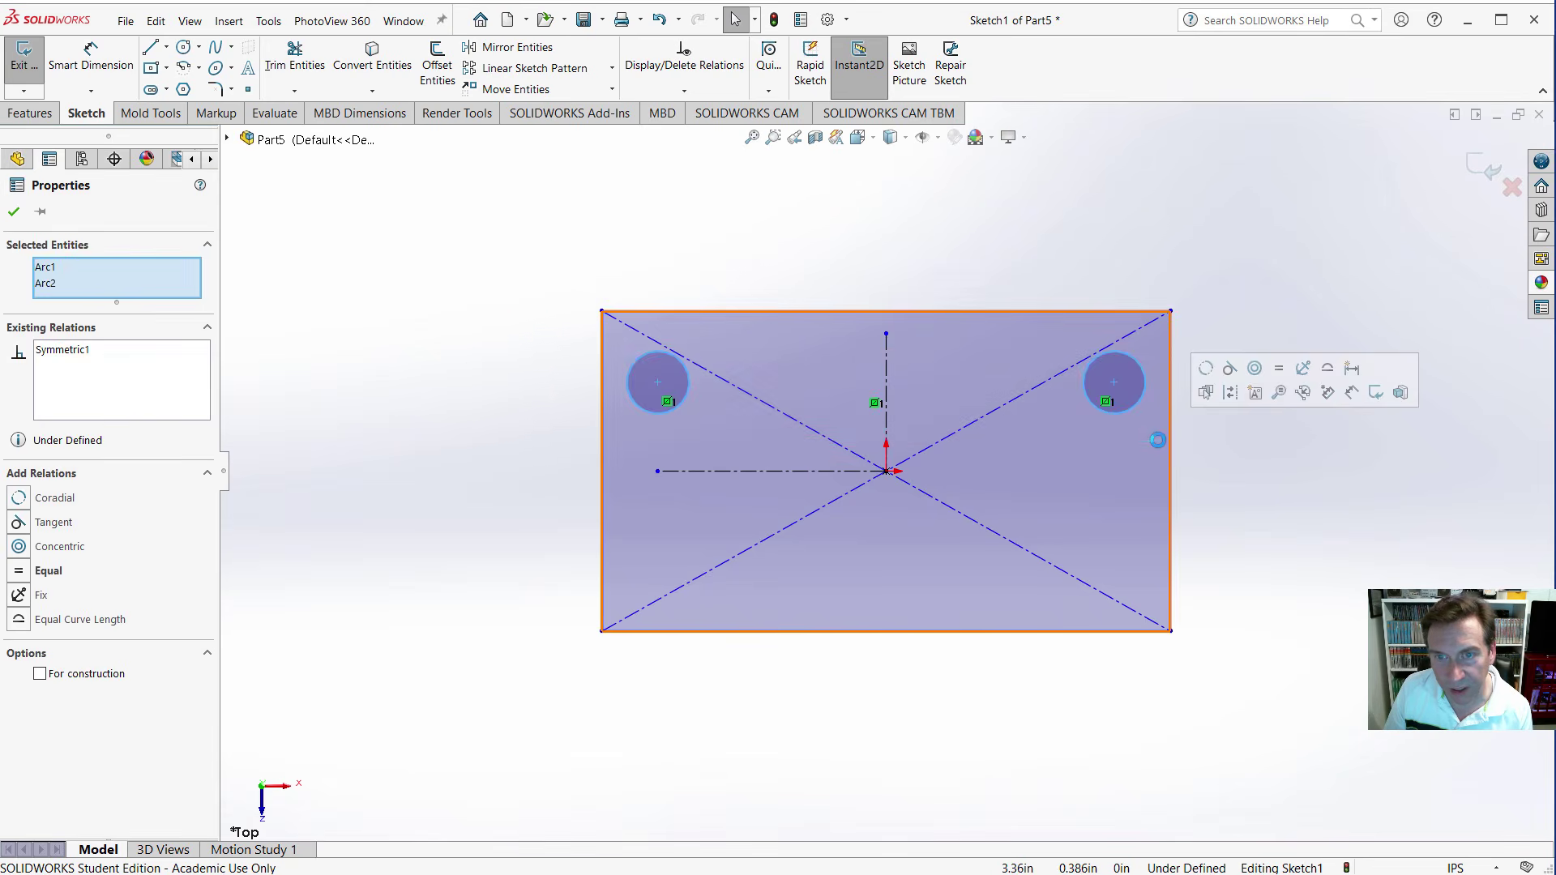
pyautogui.keyDown('ctrl'); pyautogui.click(803, 471); pyautogui.keyUp('ctrl')
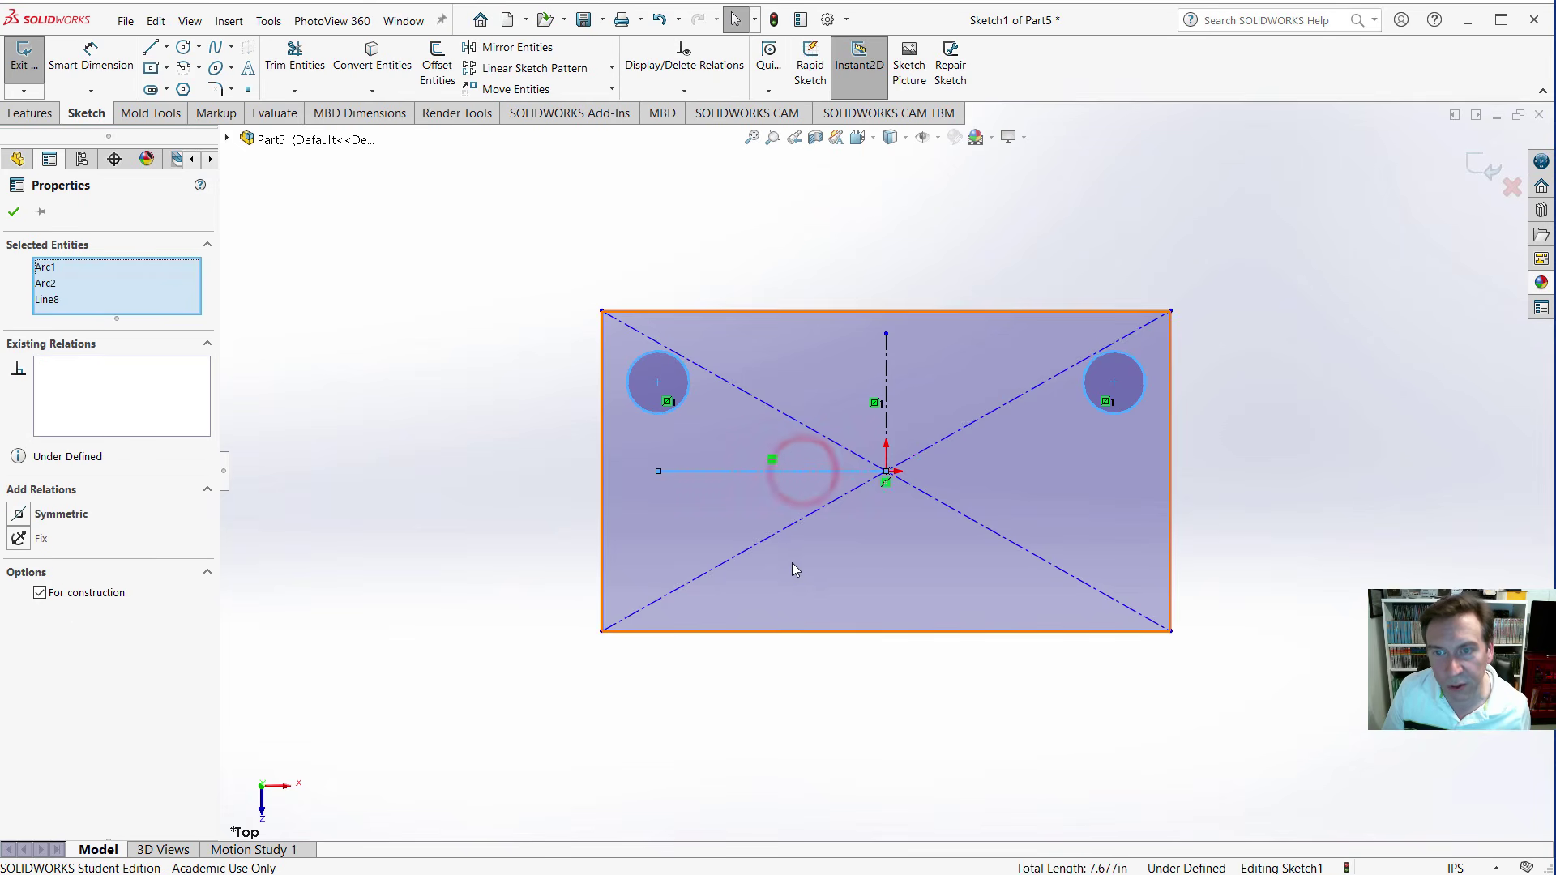
pyautogui.click(528, 47)
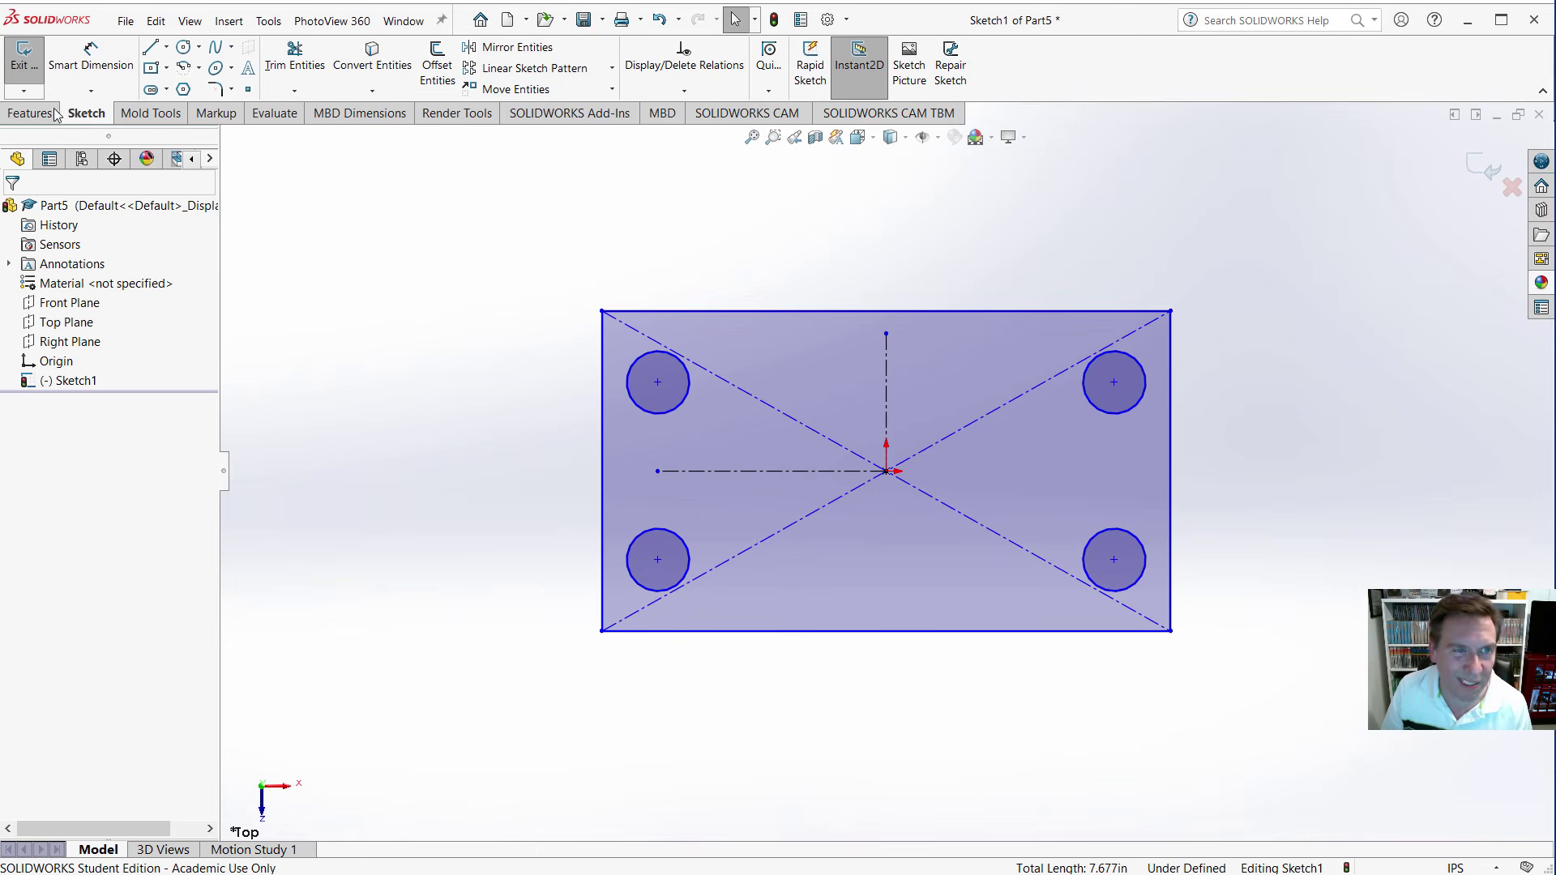
# Extrude the rectangle with its four corner holes upward as a blind boss 1 in deep.
pyautogui.click(29, 113)
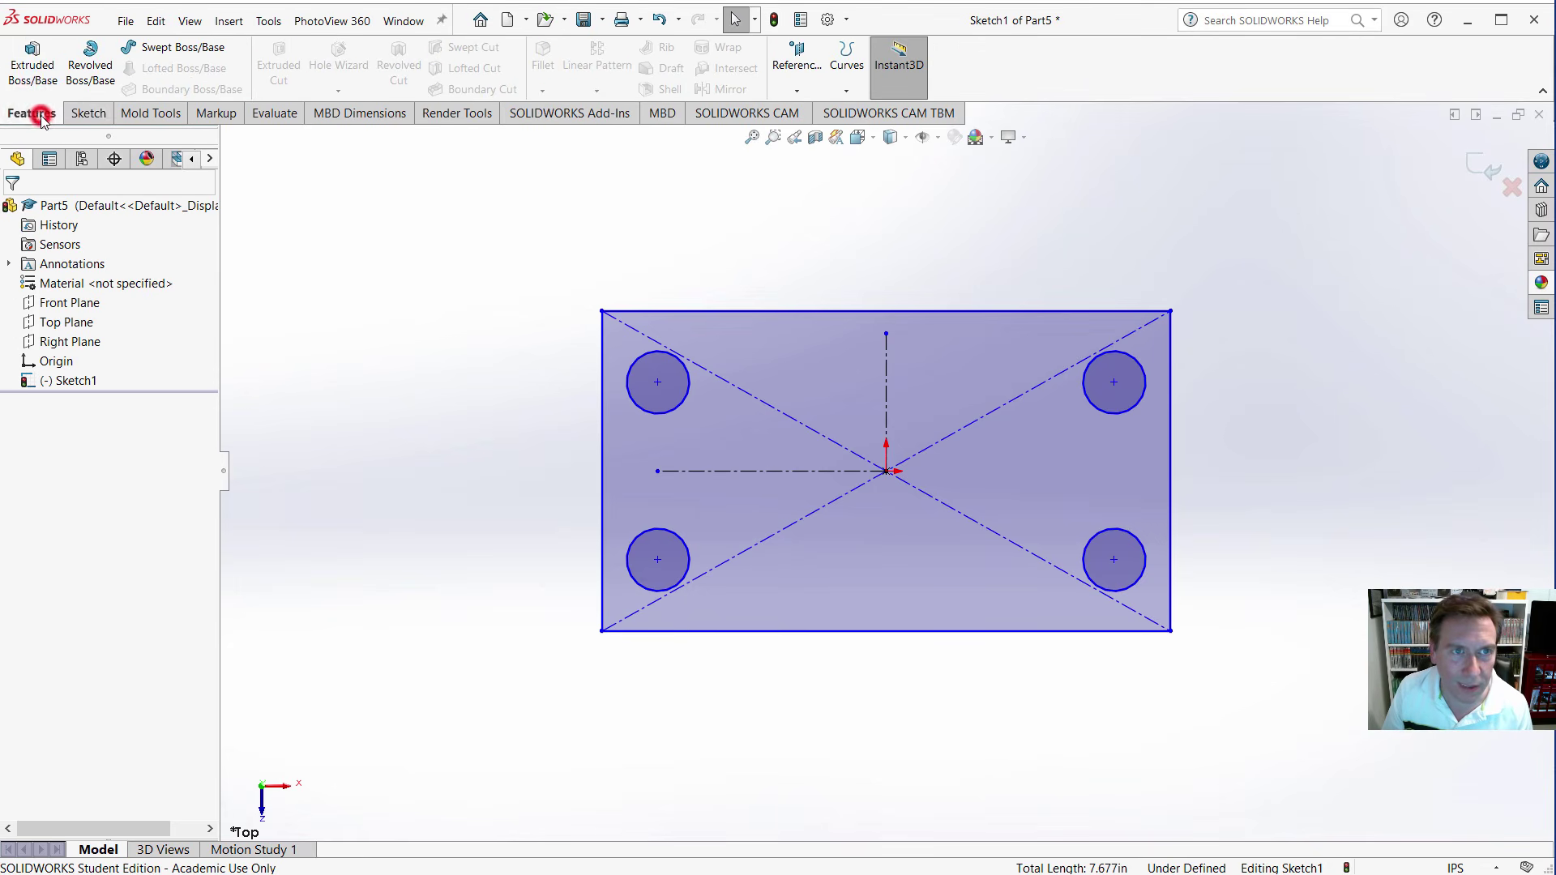
pyautogui.click(32, 65)
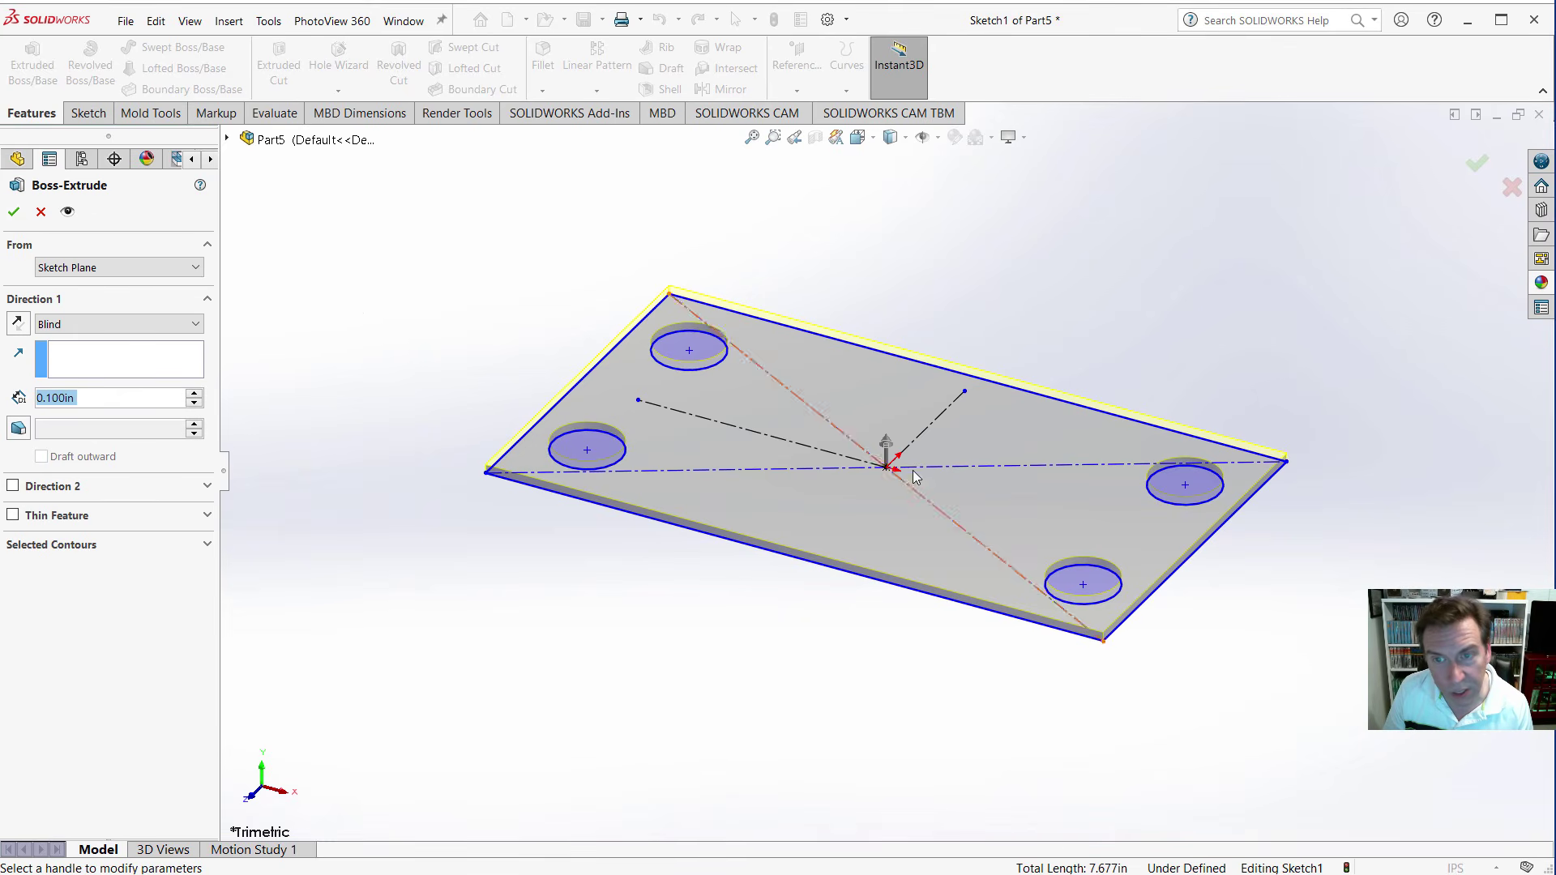
pyautogui.moveTo(887, 444); pyautogui.dragTo(886, 353)
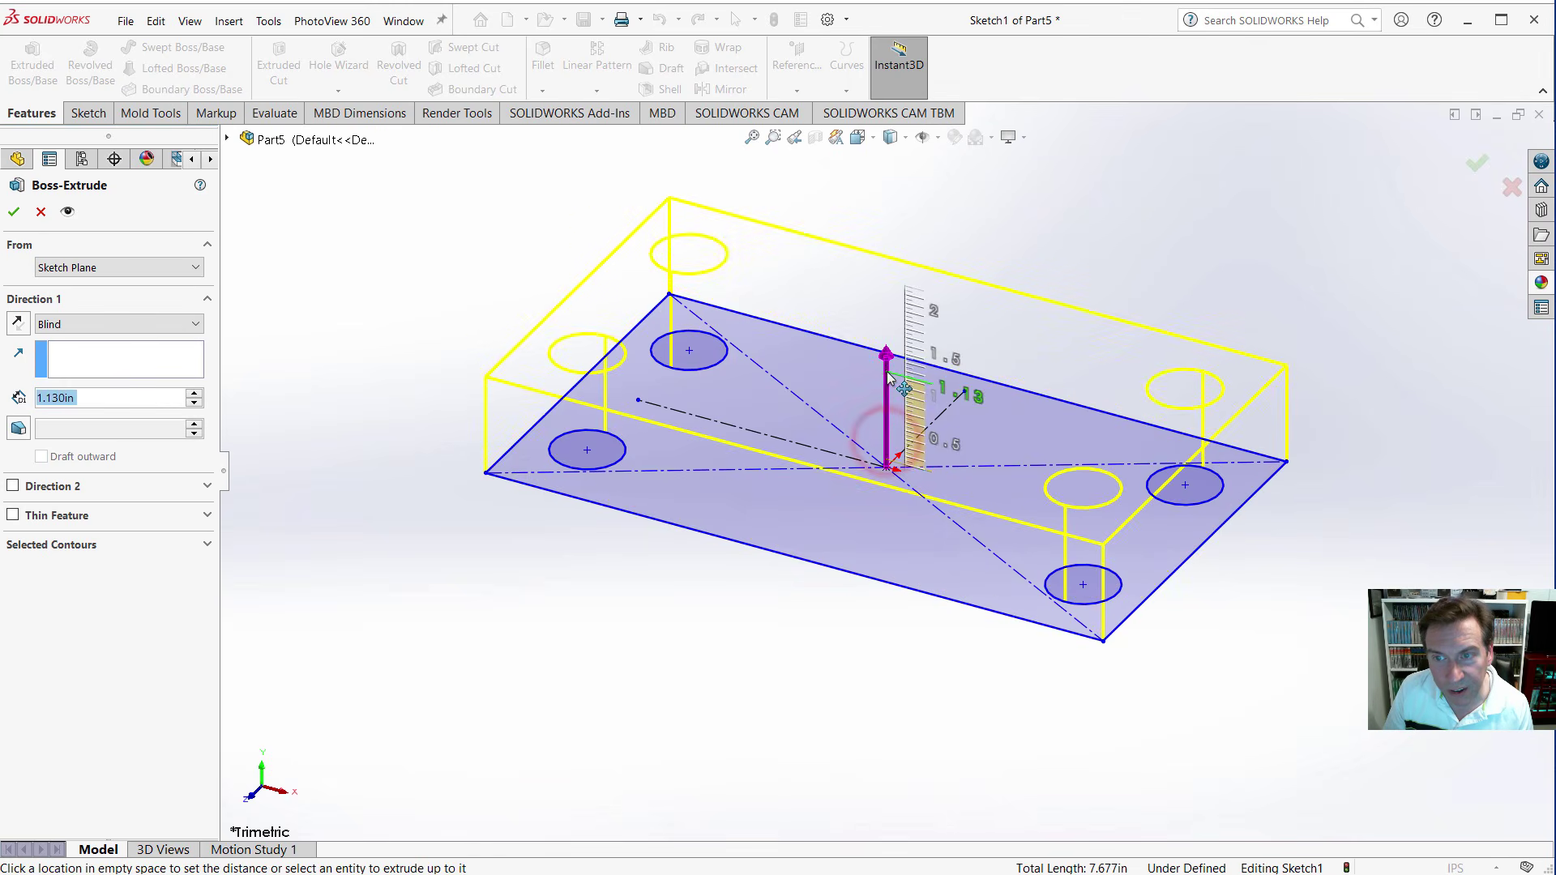
pyautogui.write('1')
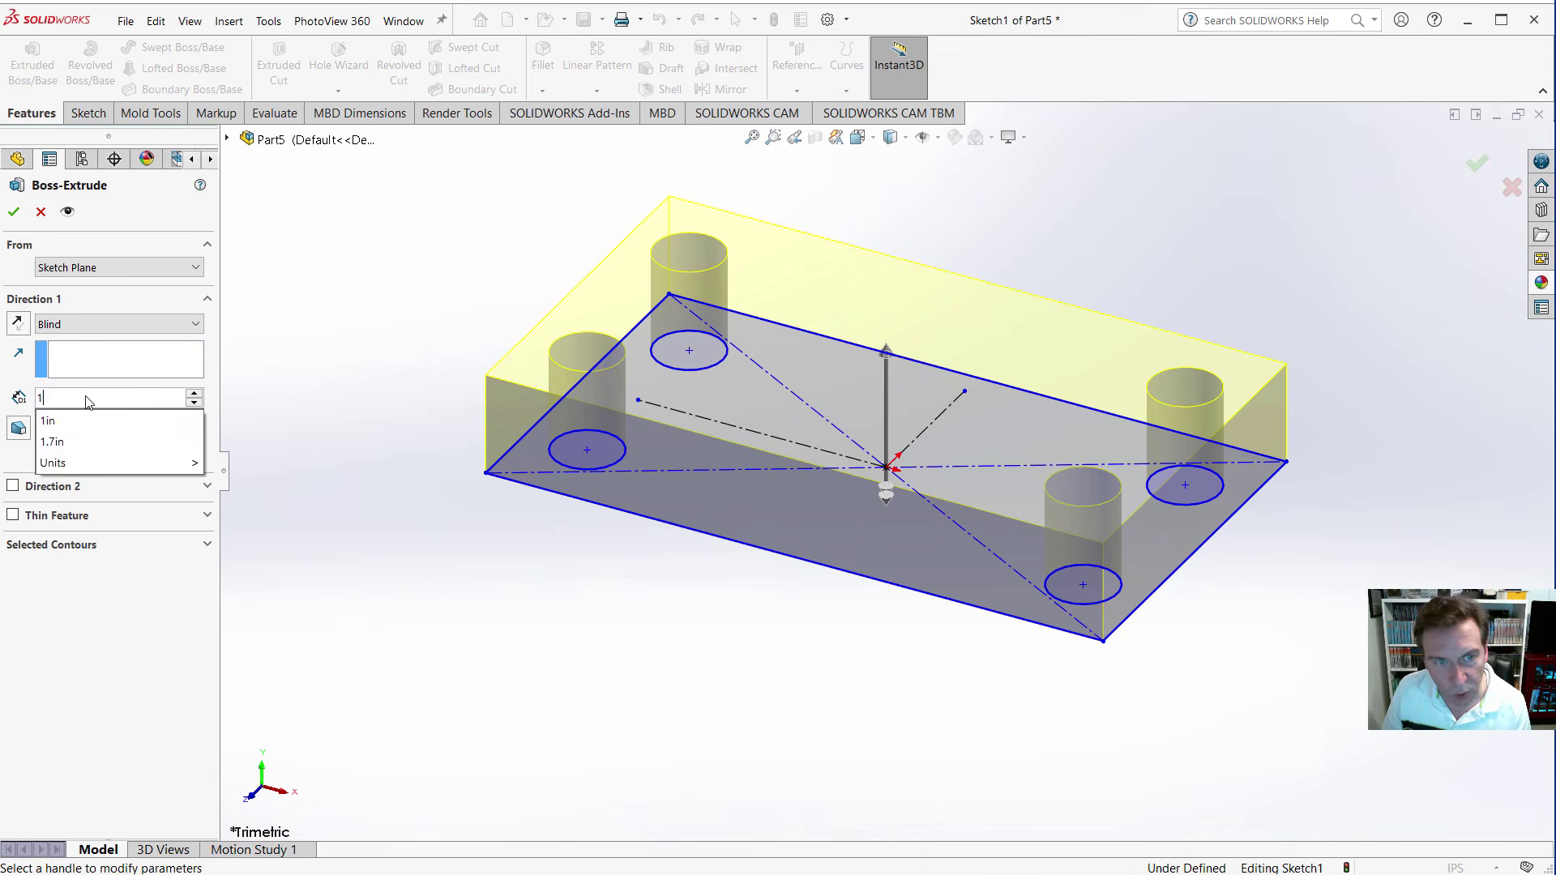
pyautogui.press('Return')
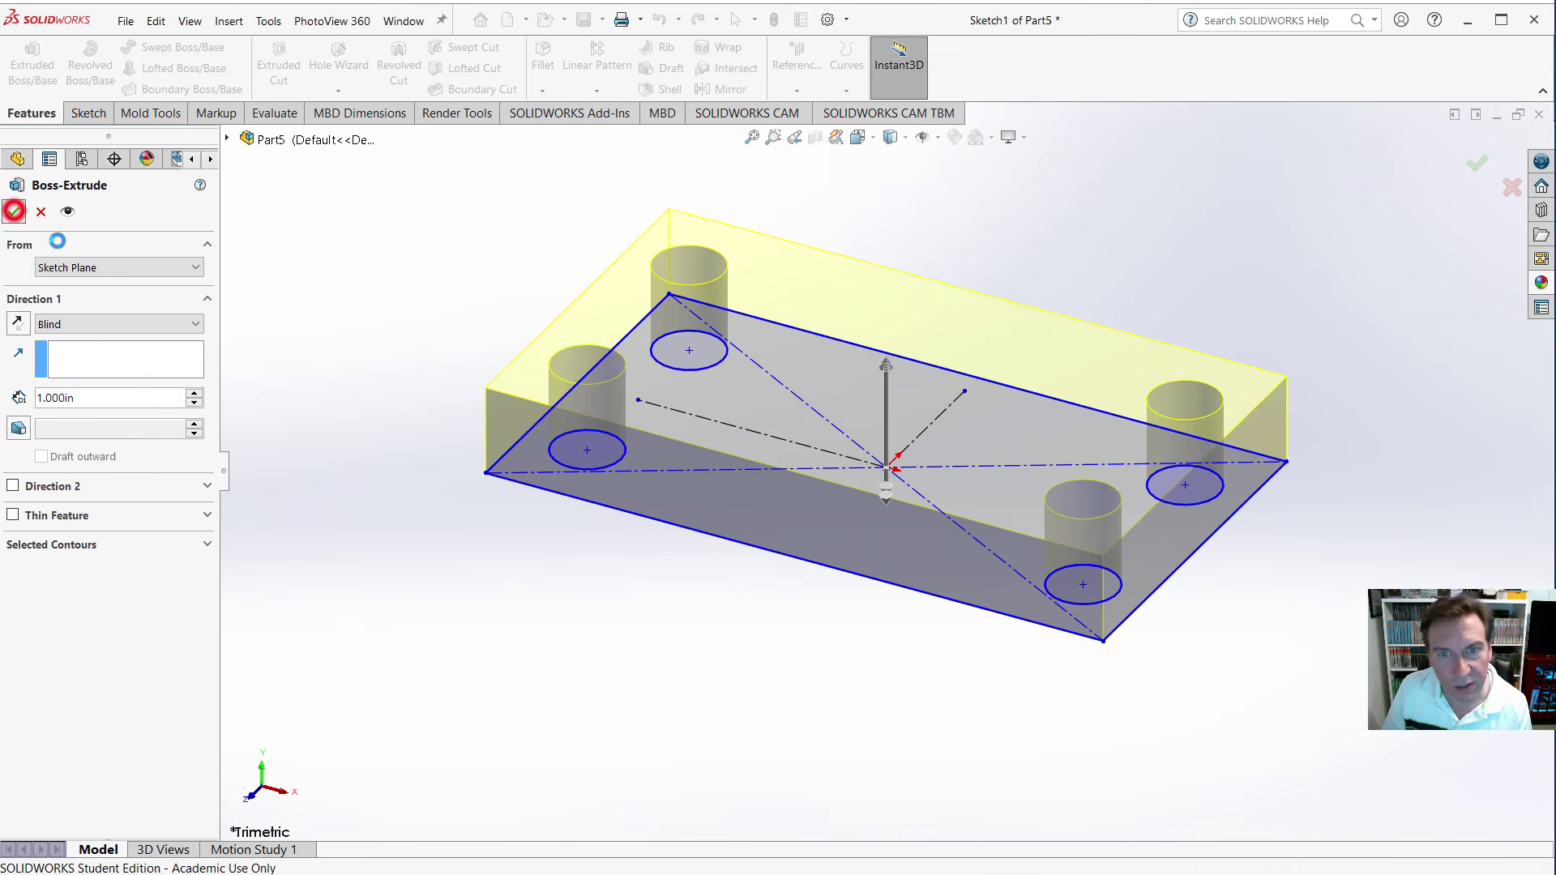
pyautogui.click(14, 212)
pyautogui.click(557, 198)
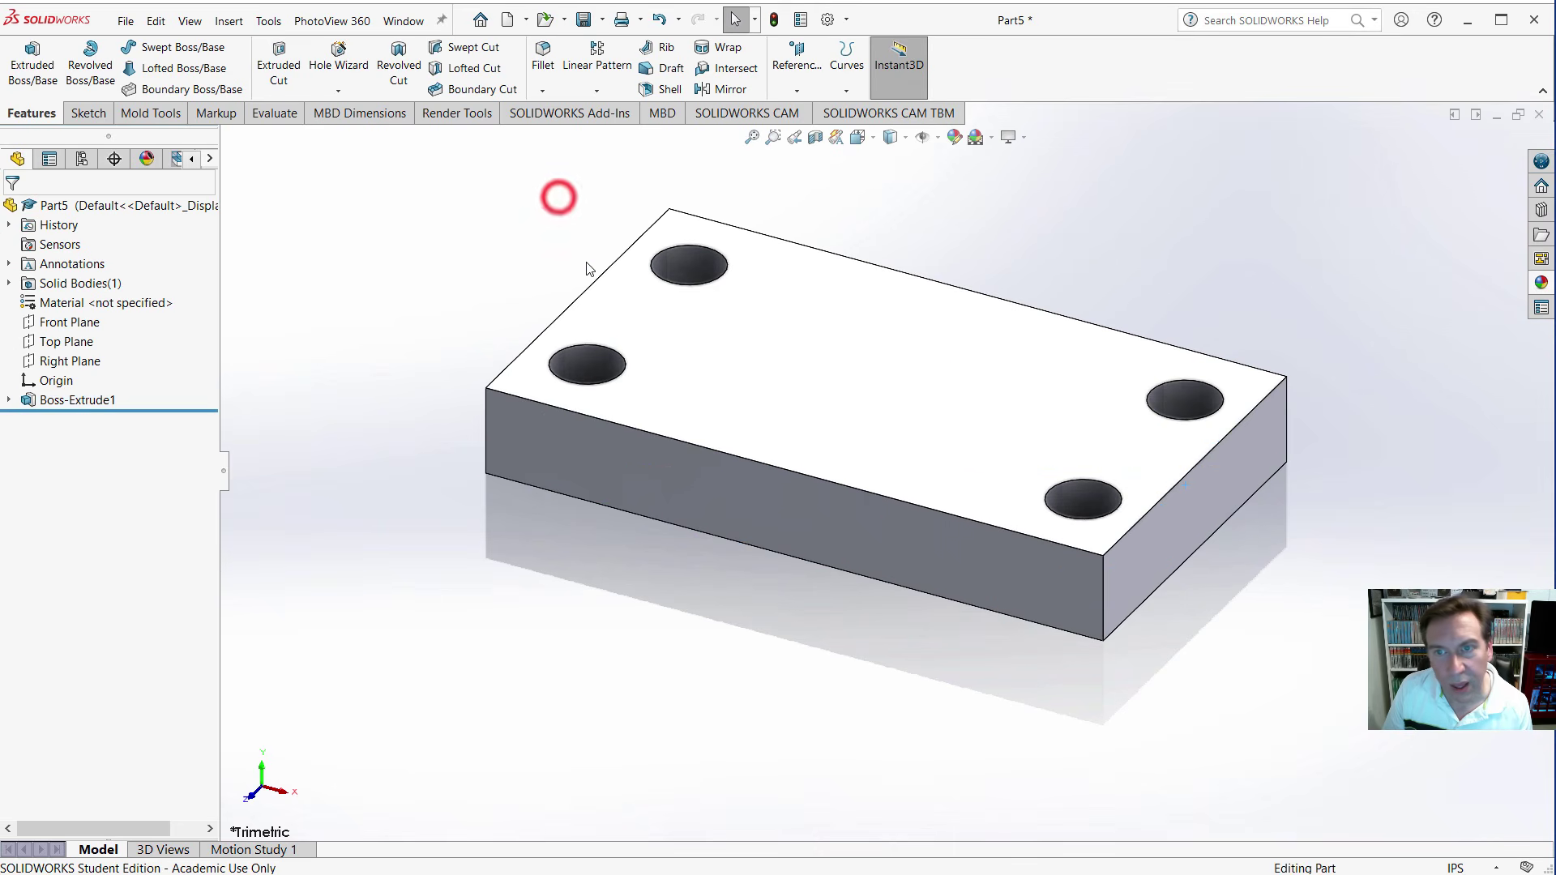
# Start a sketch on the plate's top face and draw a circle centered on the origin with a radius of about 1.39 in.
pyautogui.click(863, 362)
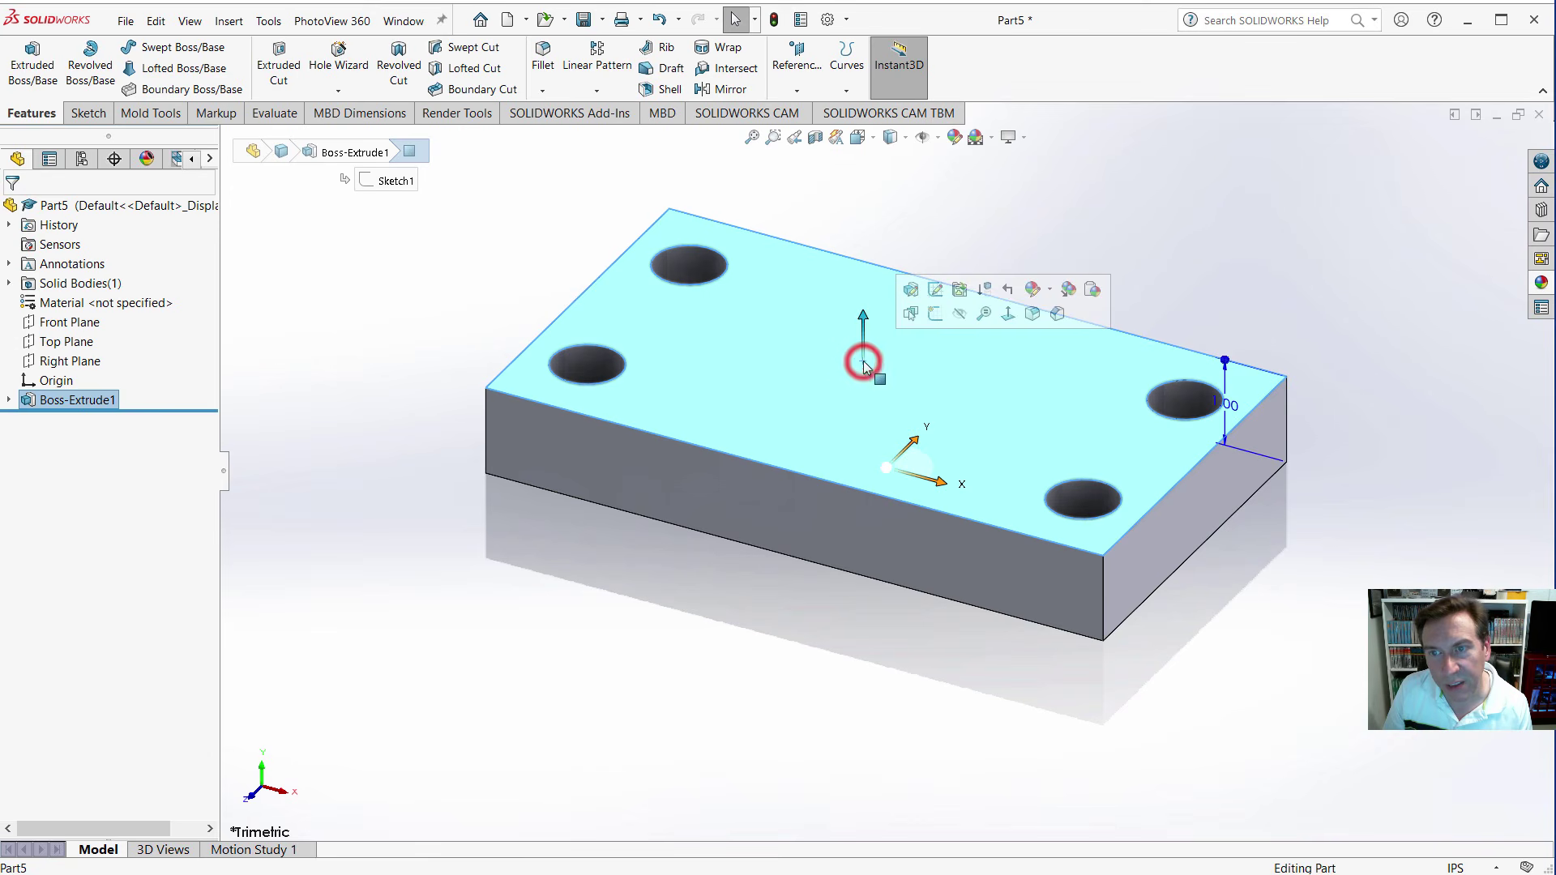
pyautogui.click(935, 317)
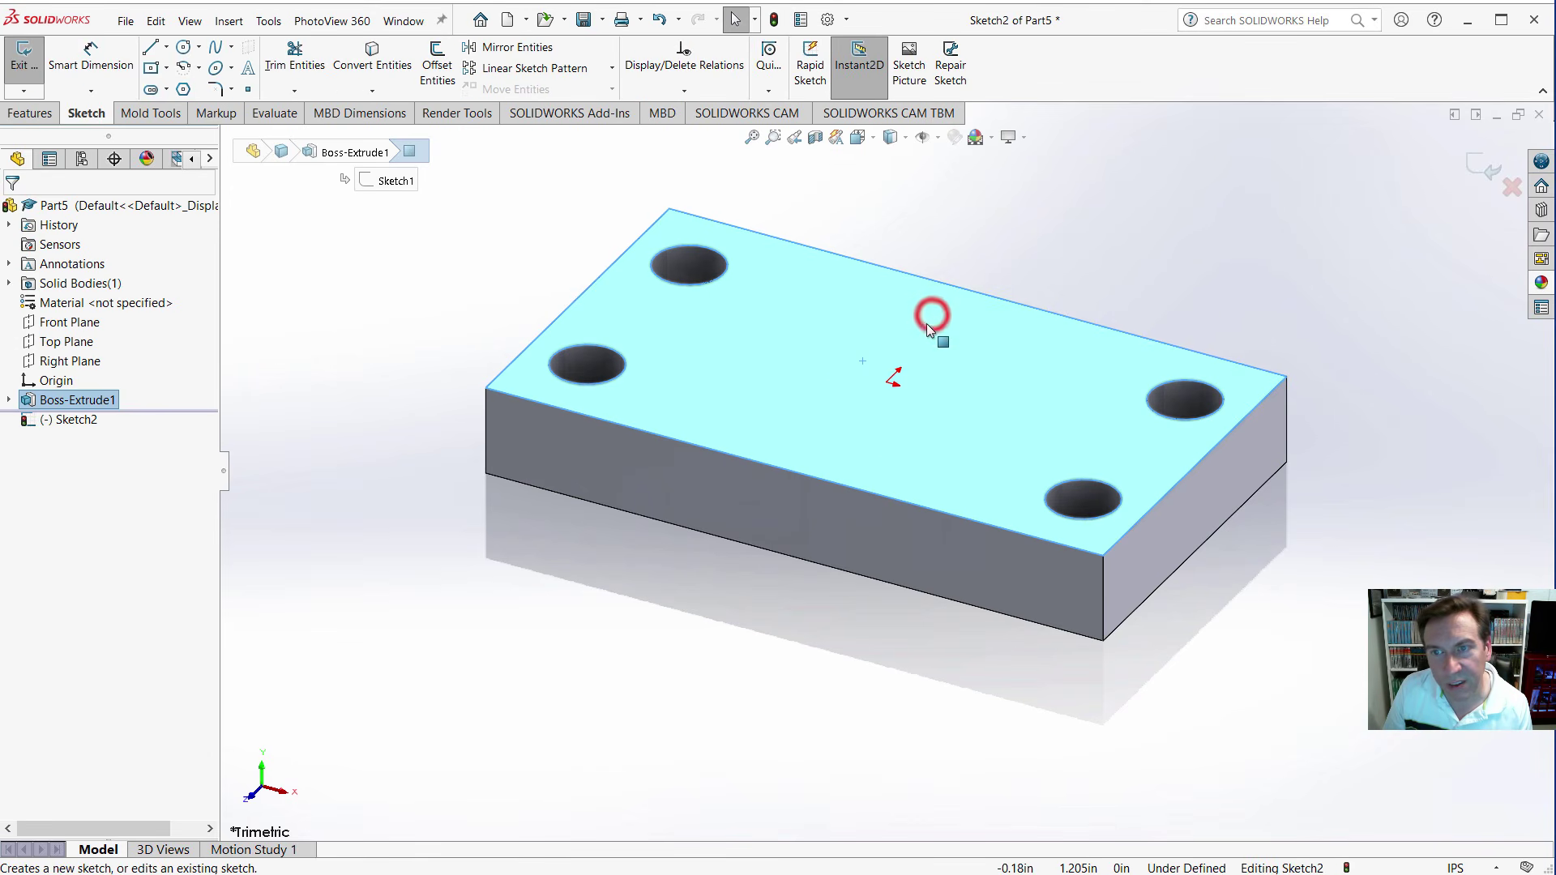
pyautogui.click(182, 49)
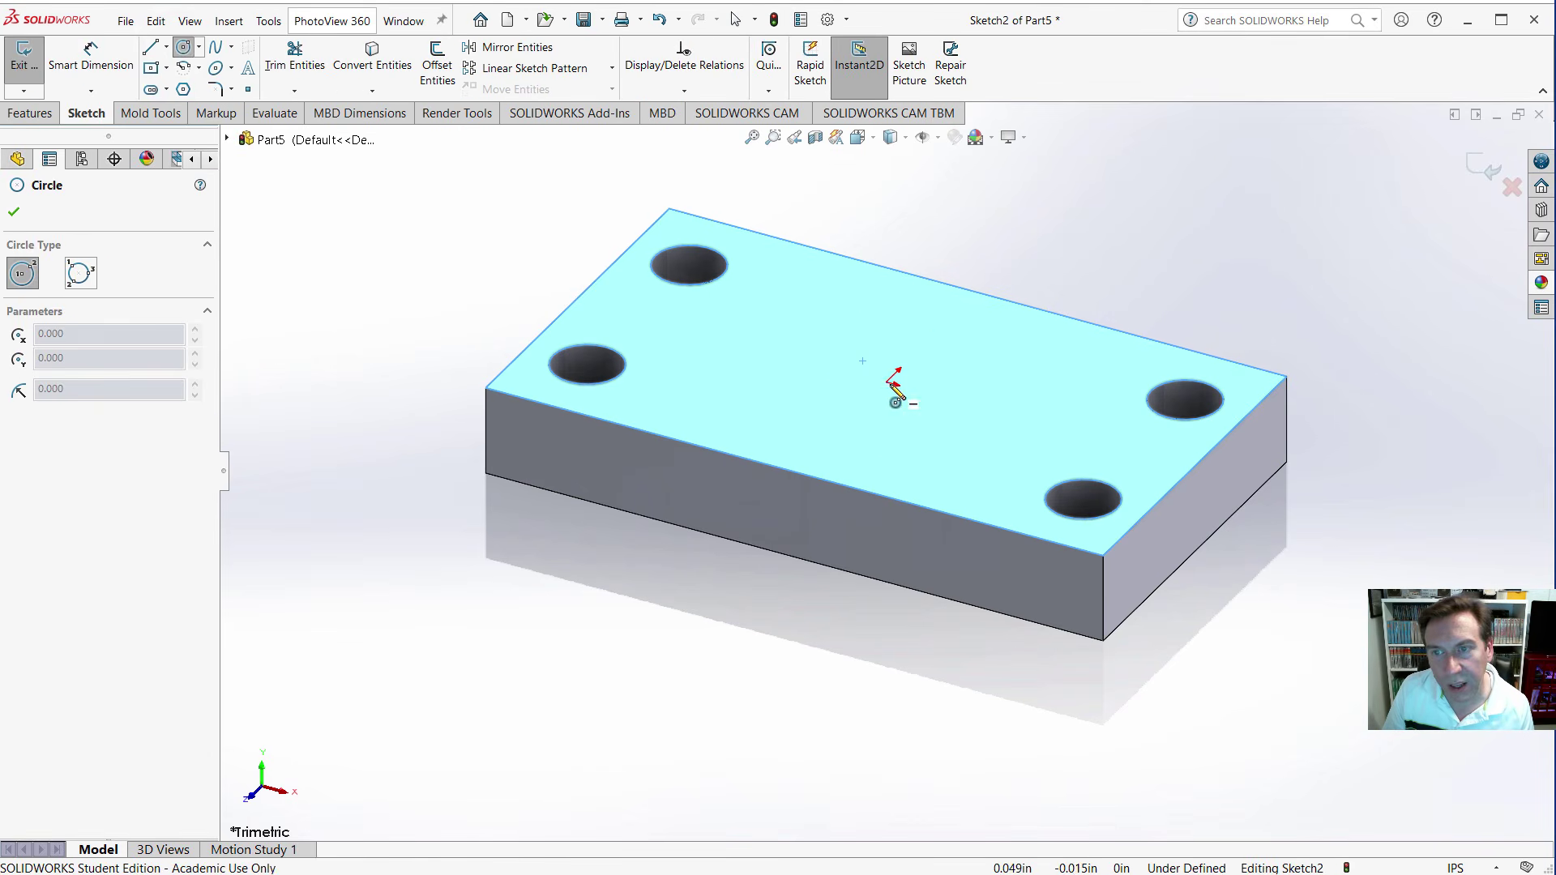
pyautogui.click(887, 382)
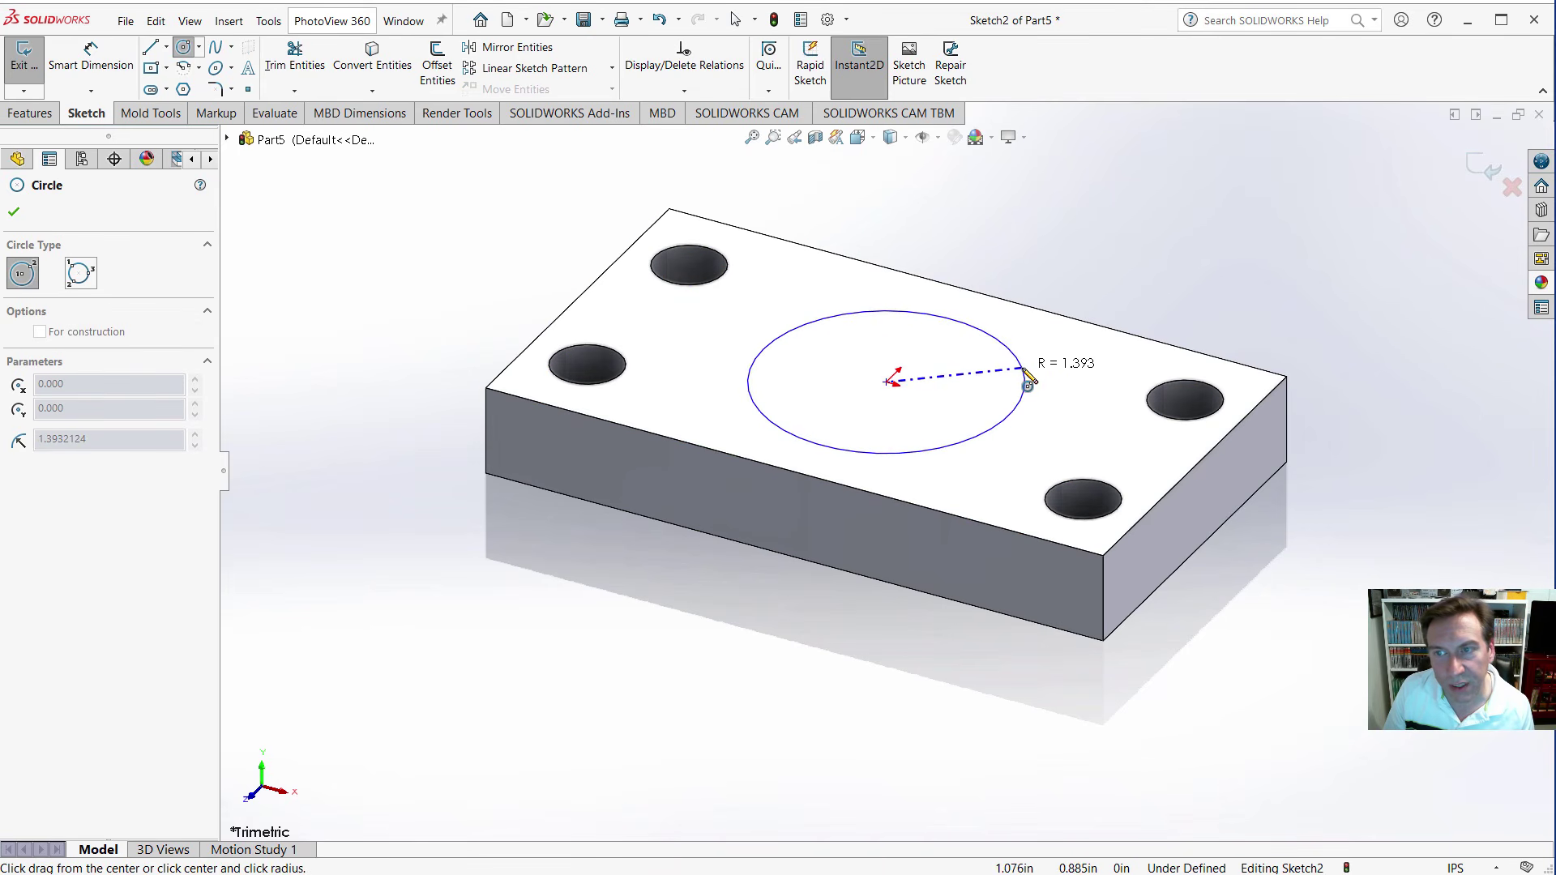
pyautogui.click(1024, 369)
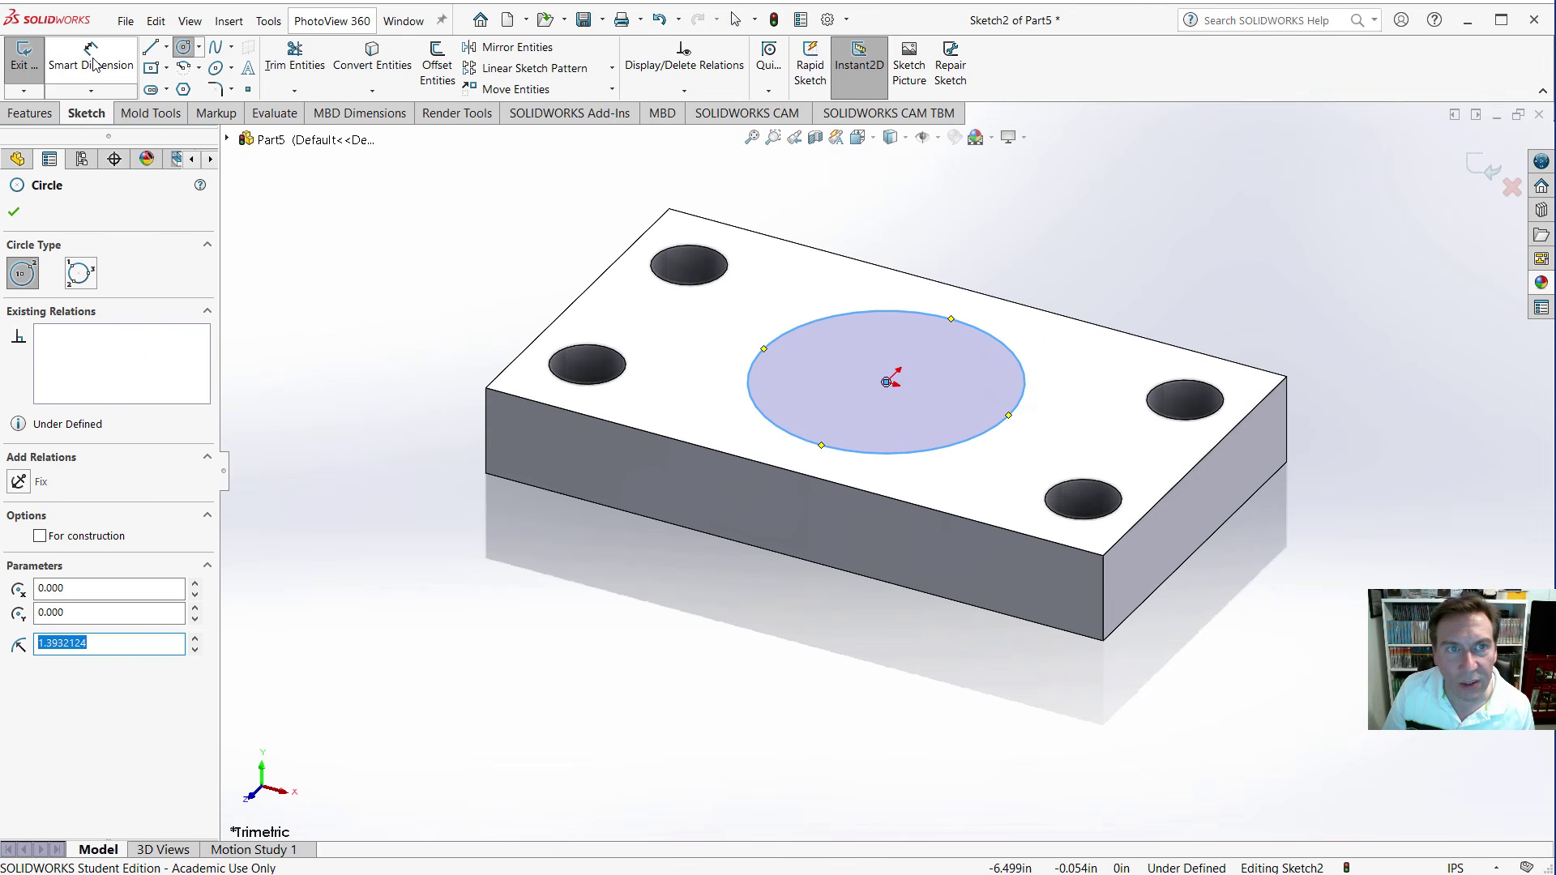
# Extrude the central circle 0.75 in upward from the plate, merged with the plate.
pyautogui.click(31, 113)
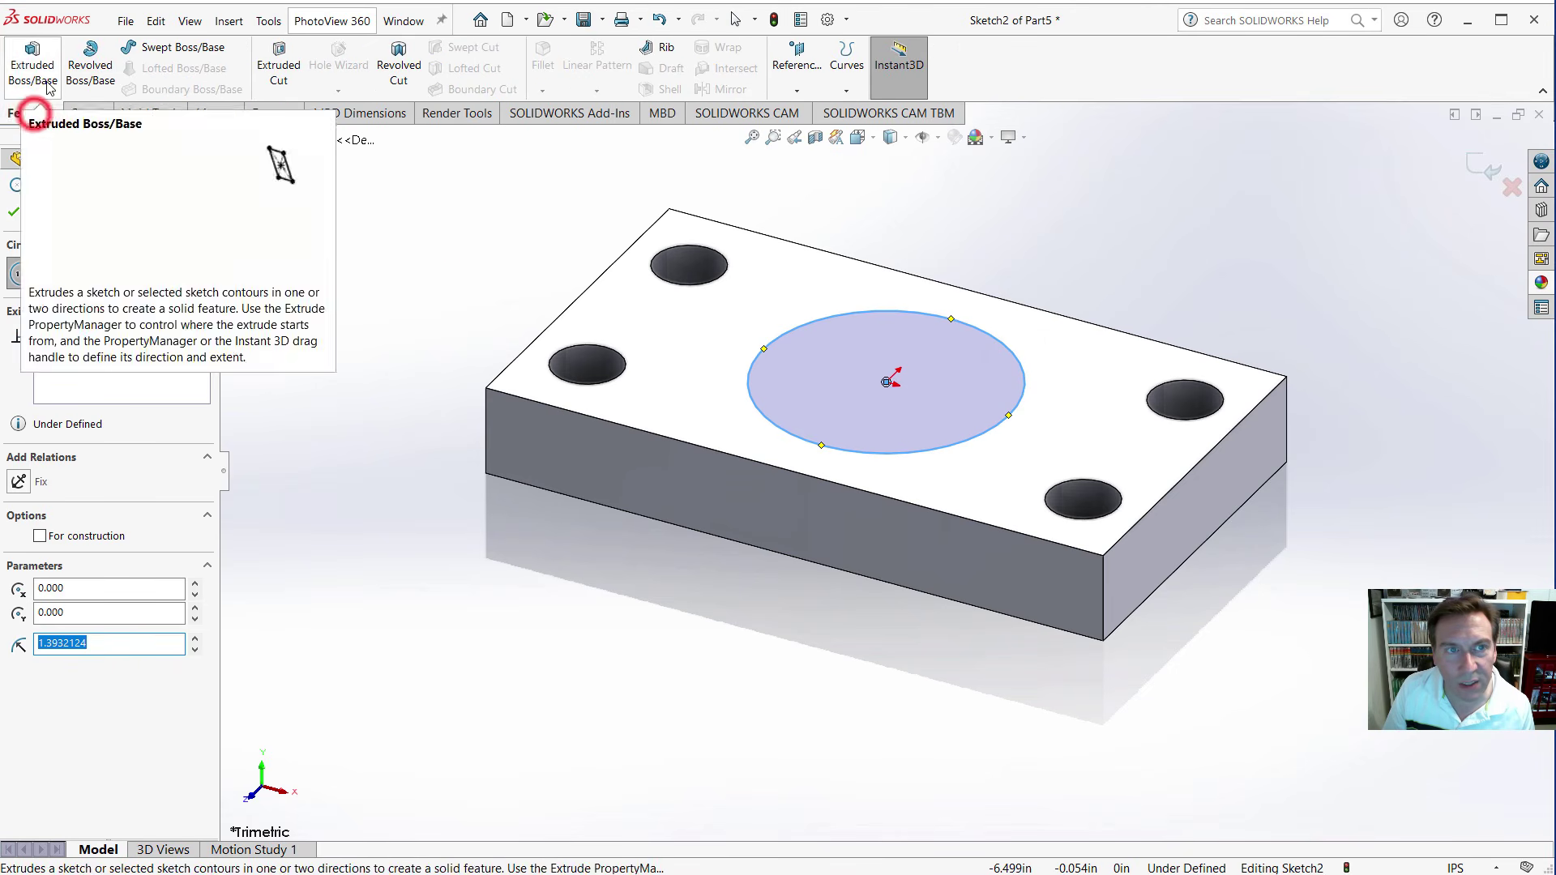
pyautogui.click(49, 85)
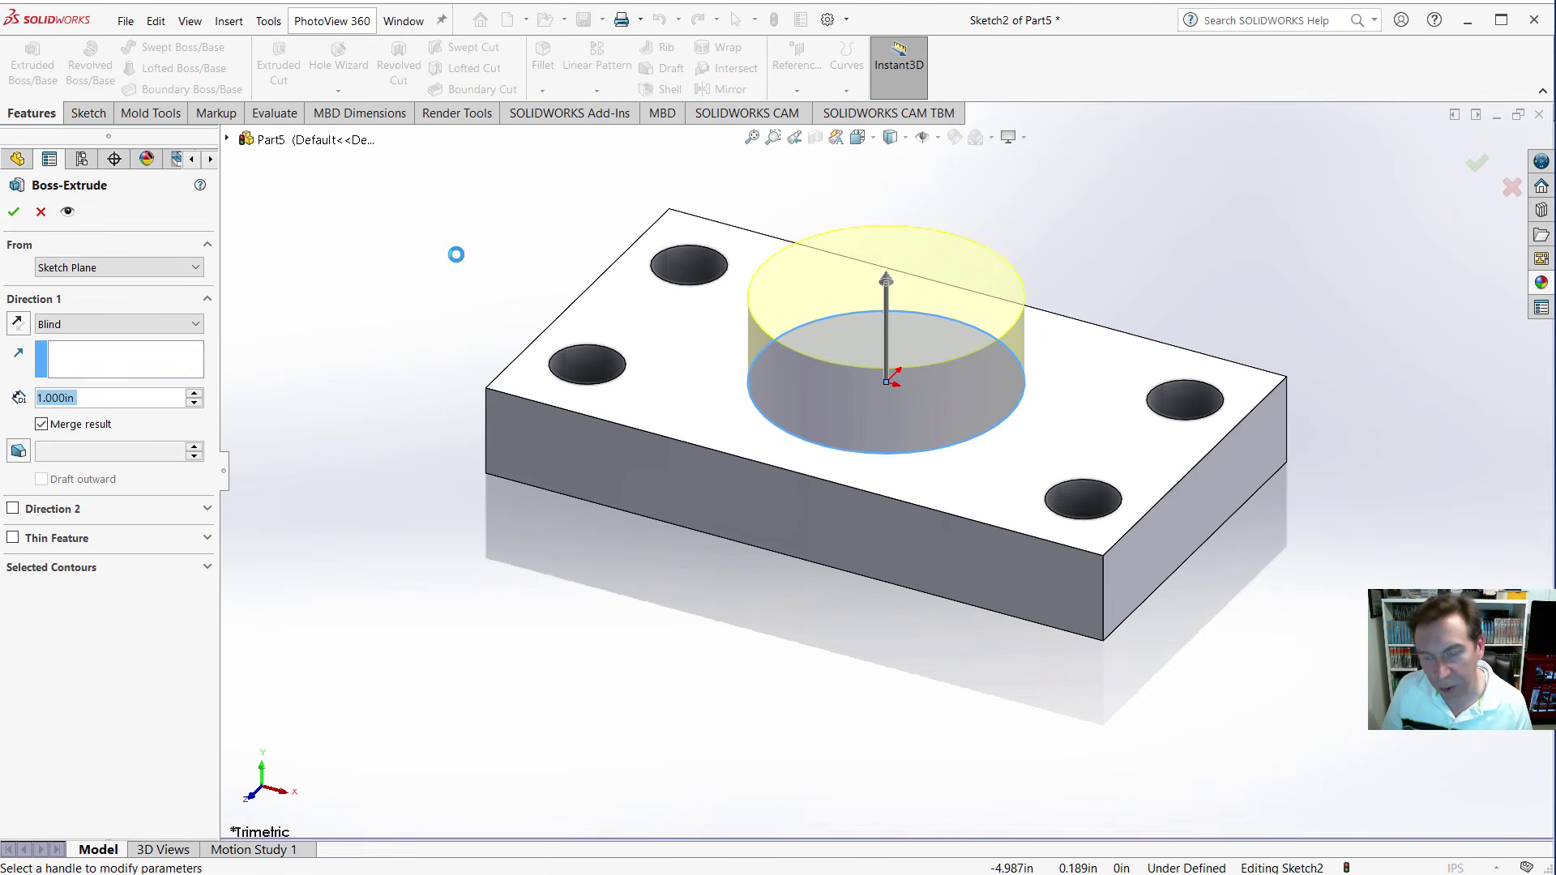
pyautogui.write('0.75')
pyautogui.press('Return')
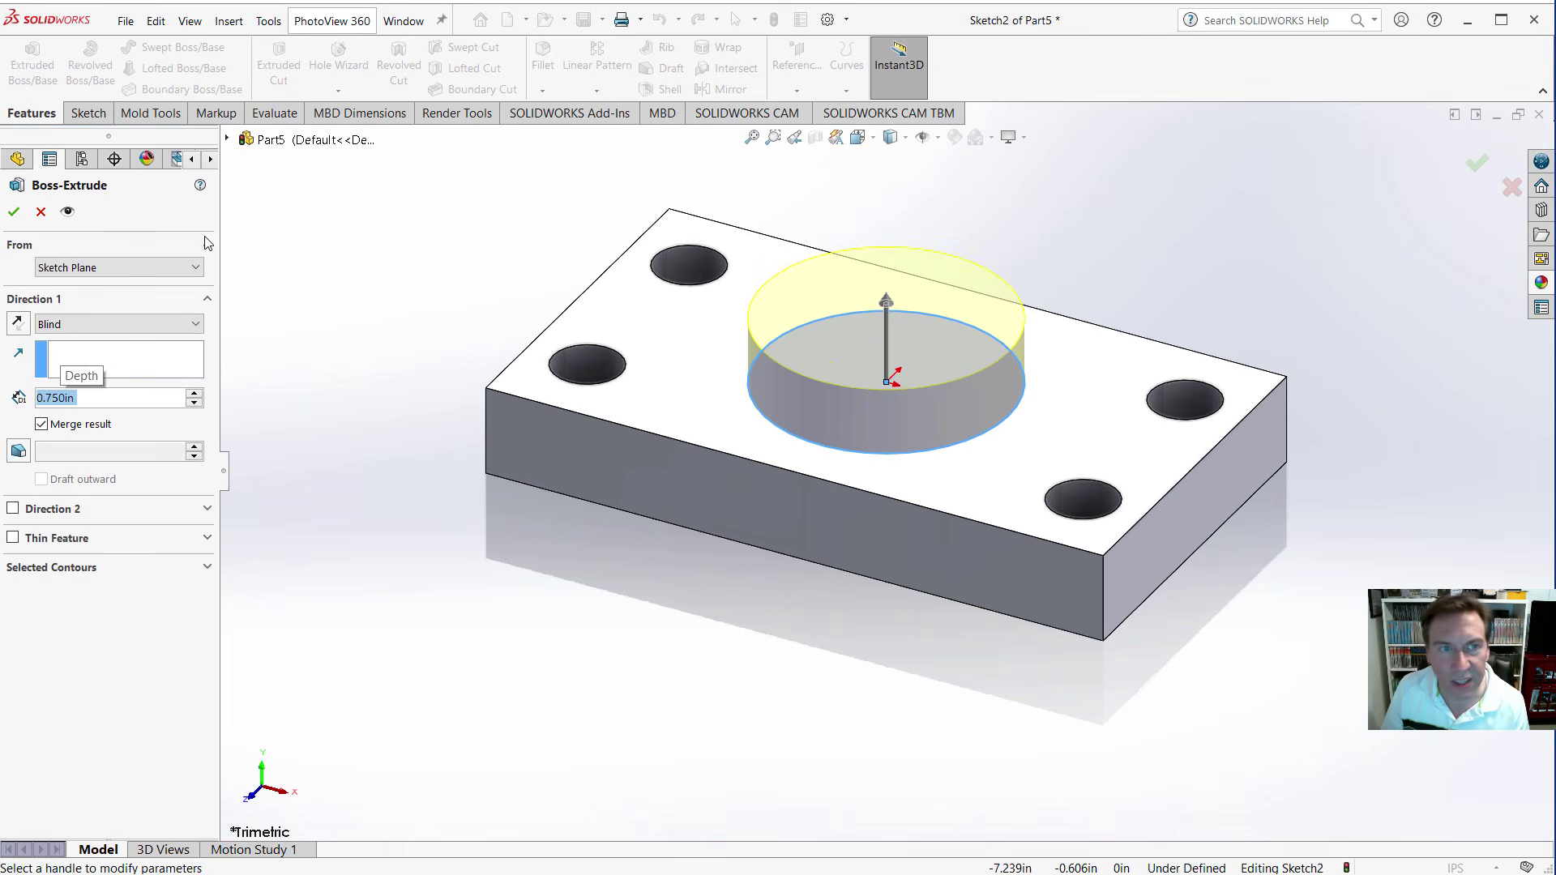
pyautogui.click(15, 212)
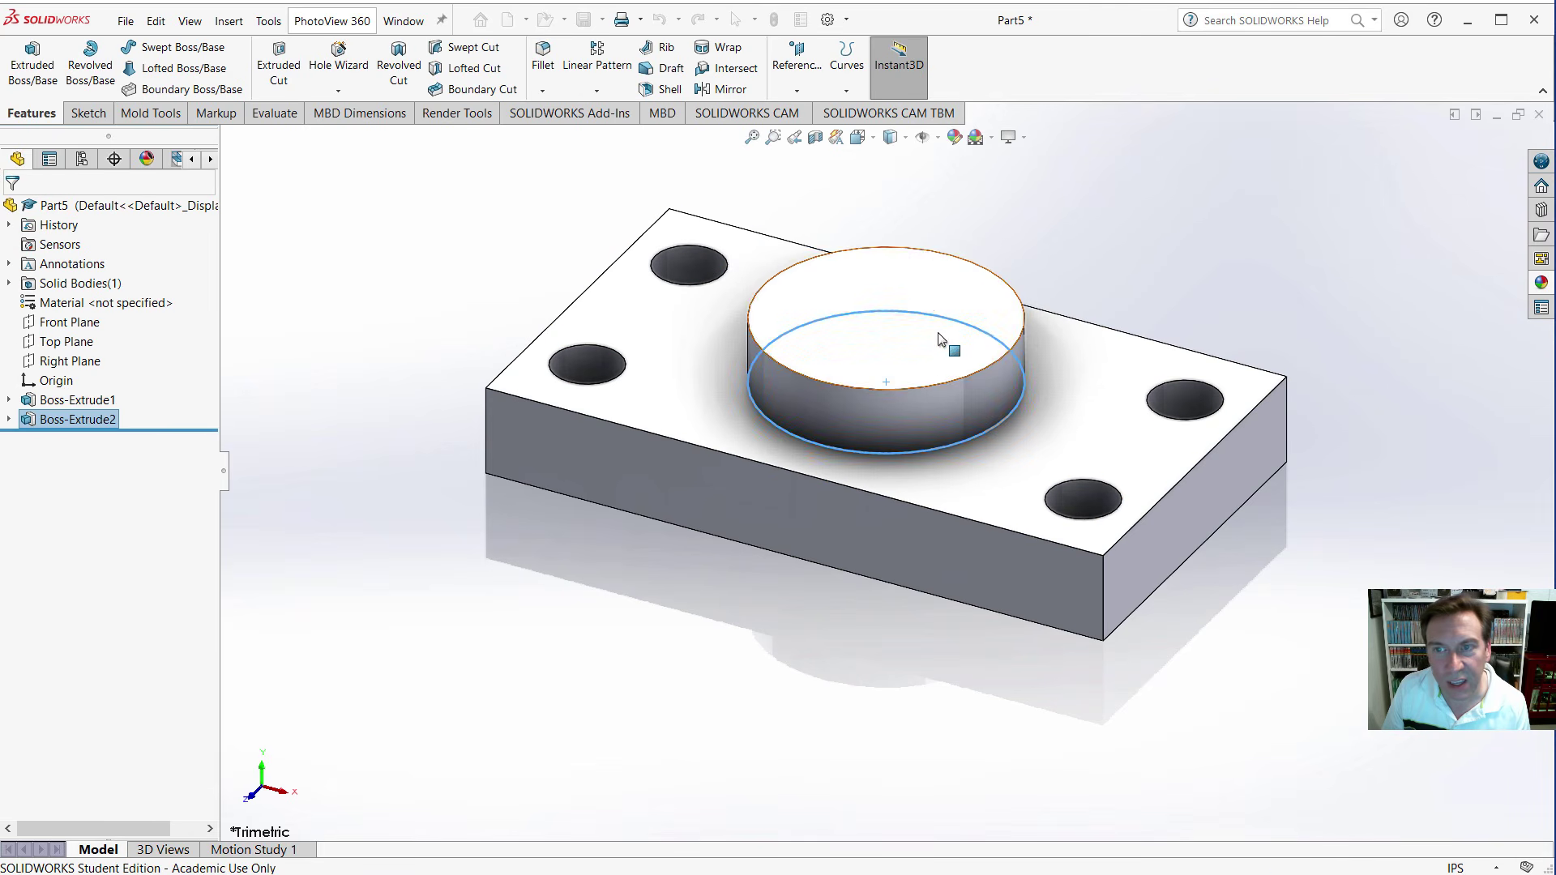
# Start a sketch on the boss's top face and draw a concentric circle with a radius of about 0.82 in.
pyautogui.click(926, 305)
pyautogui.click(993, 256)
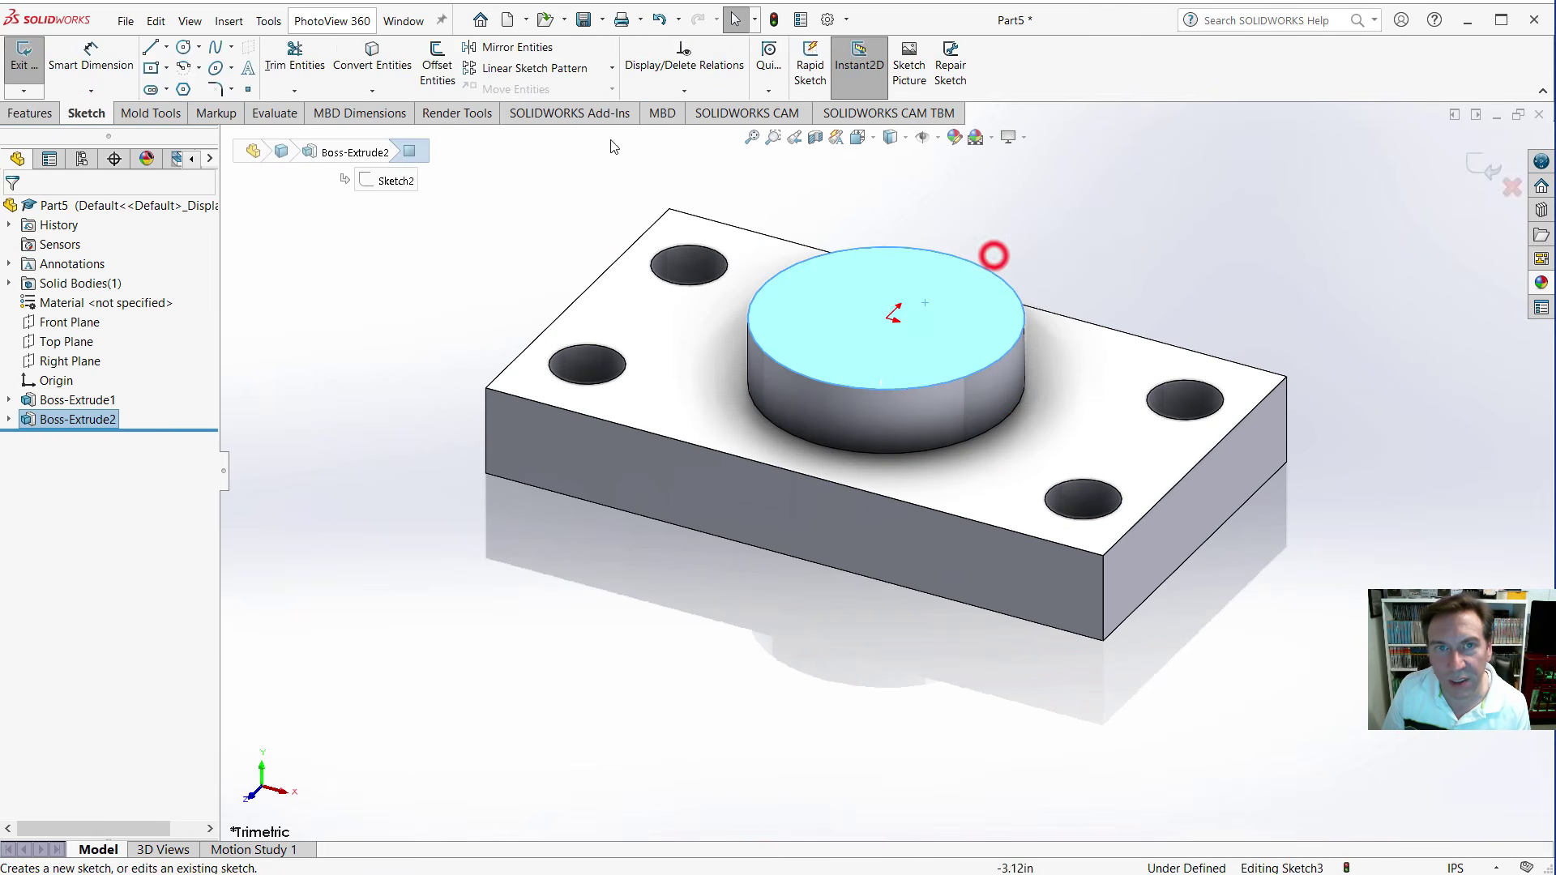
pyautogui.click(183, 46)
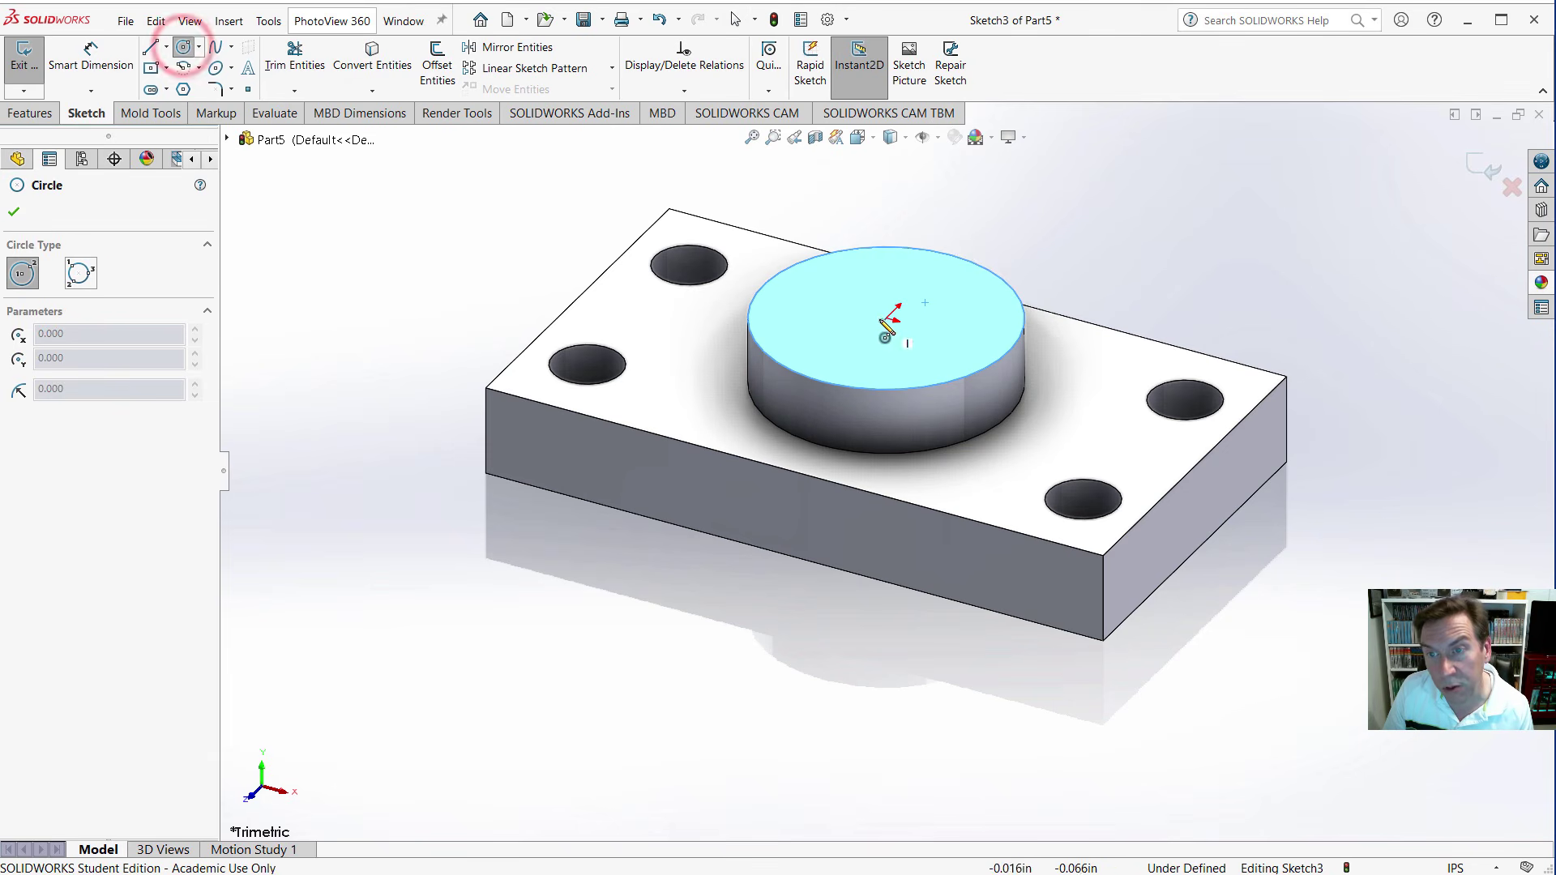
pyautogui.click(887, 317)
pyautogui.click(848, 355)
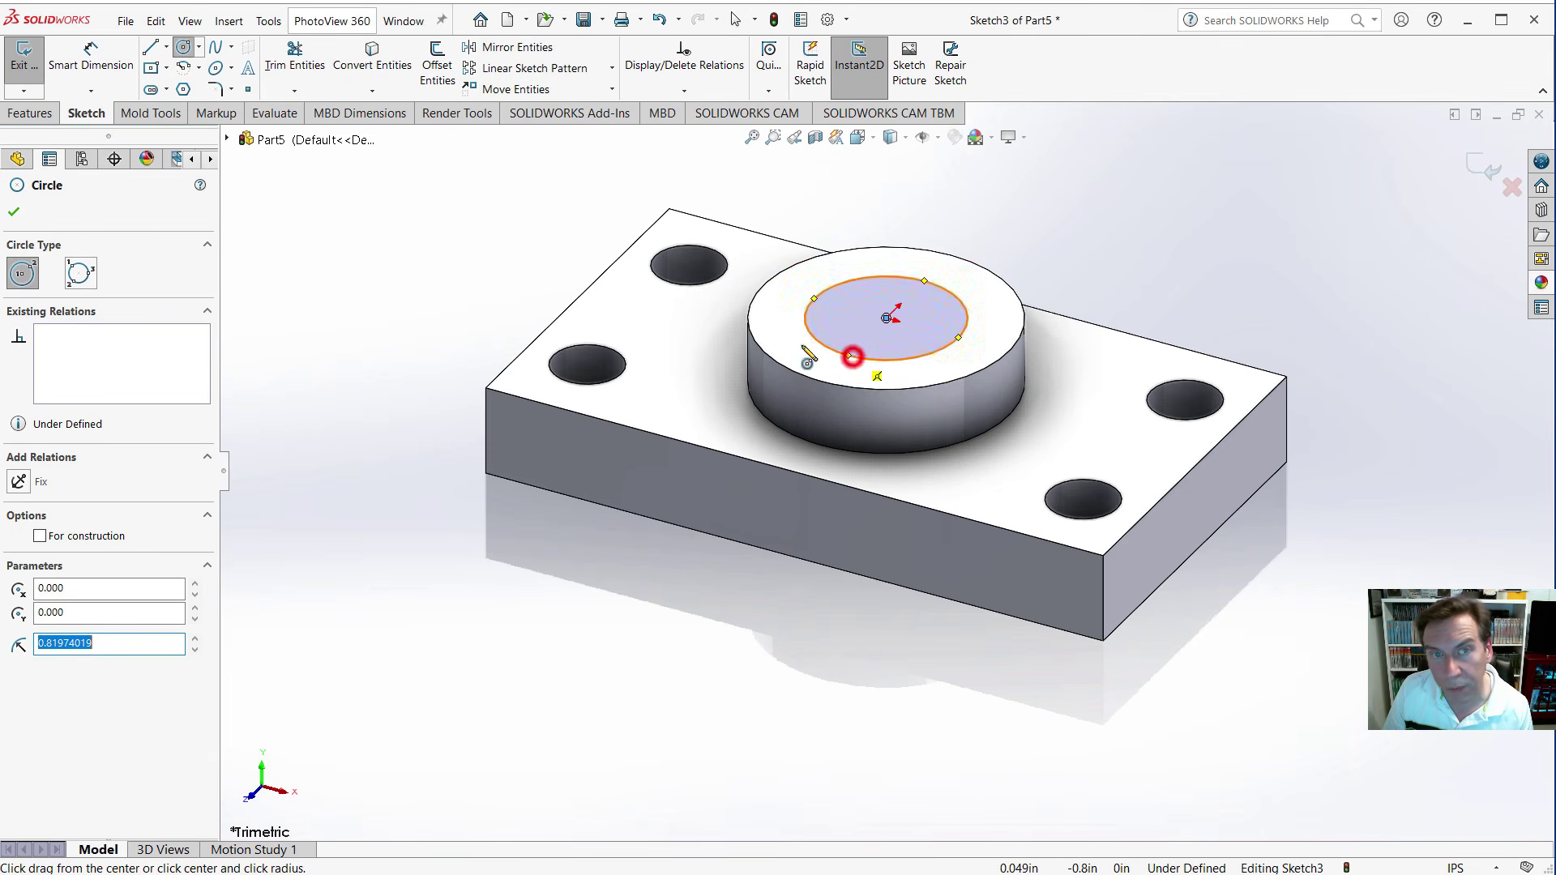
# Cut the inner circle Through All, down through the boss and the plate.
pyautogui.click(30, 112)
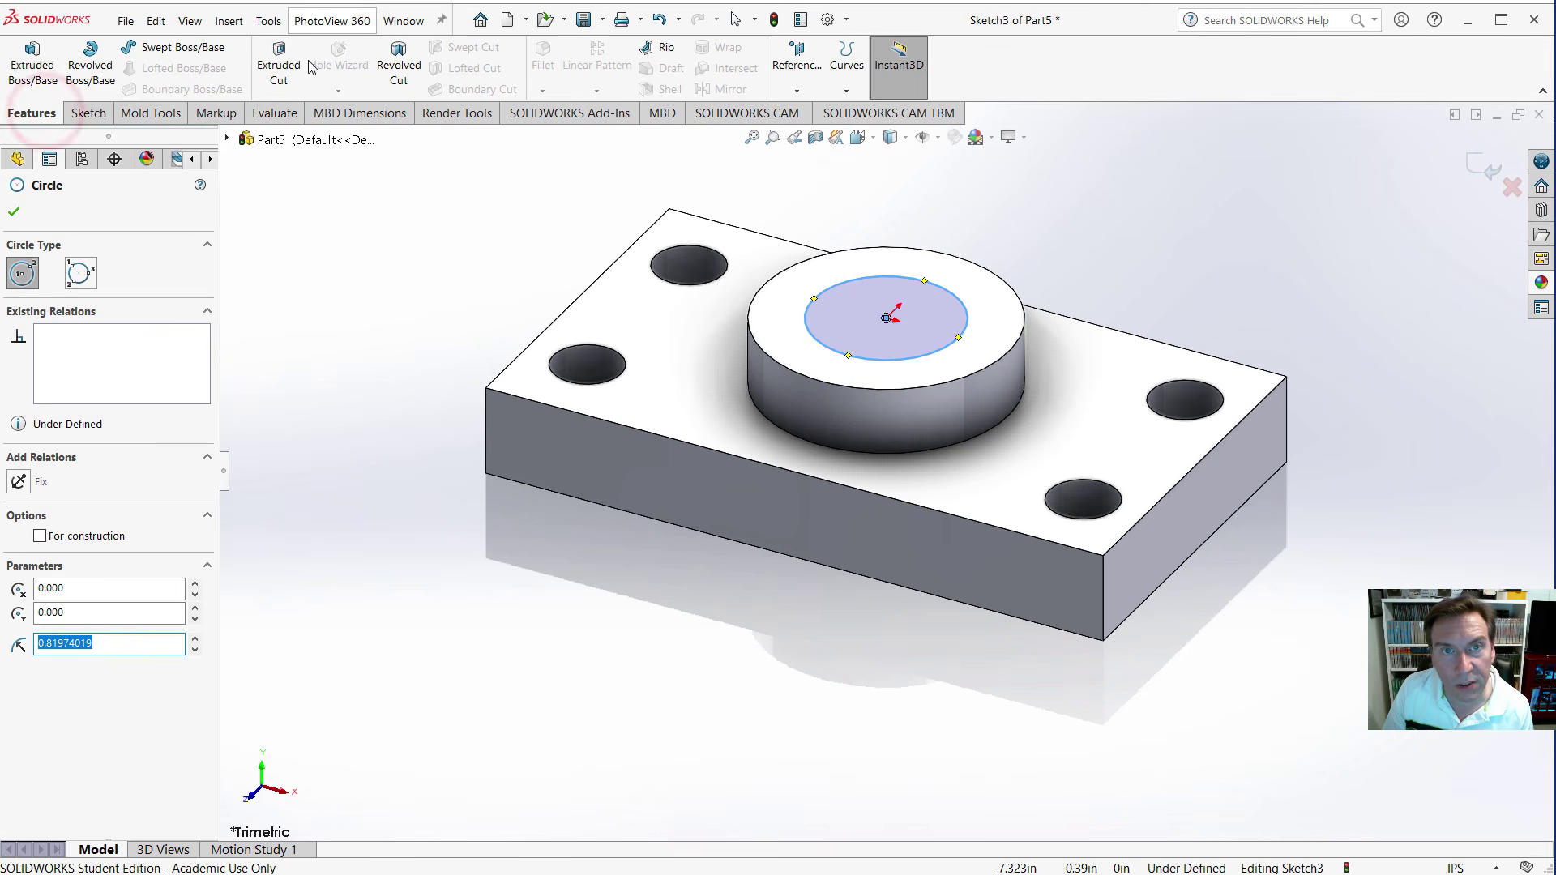
pyautogui.click(273, 65)
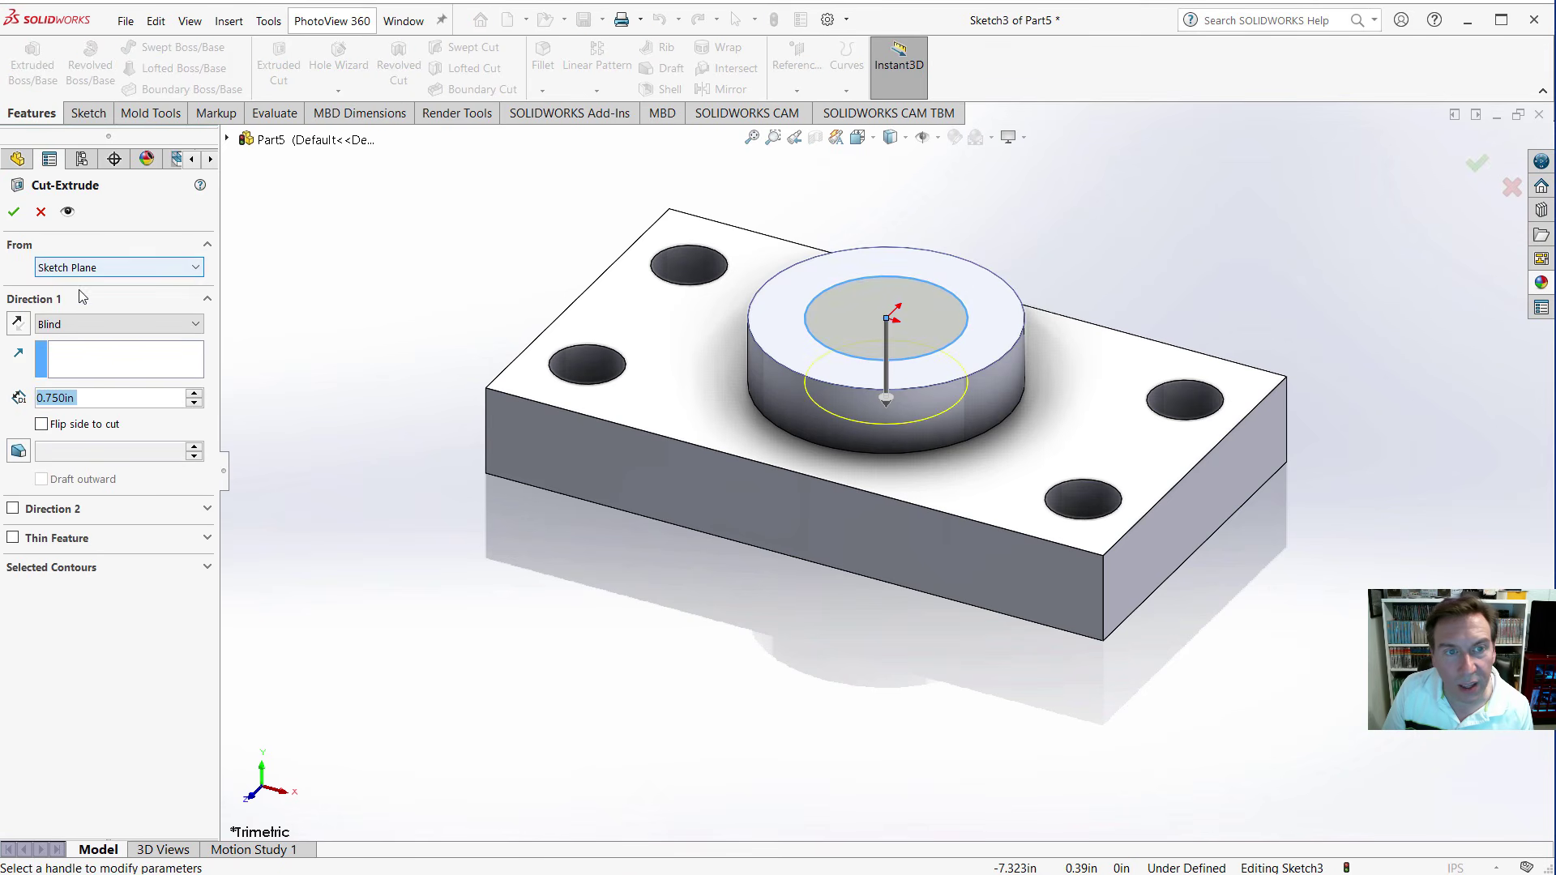
pyautogui.click(68, 324)
pyautogui.click(72, 353)
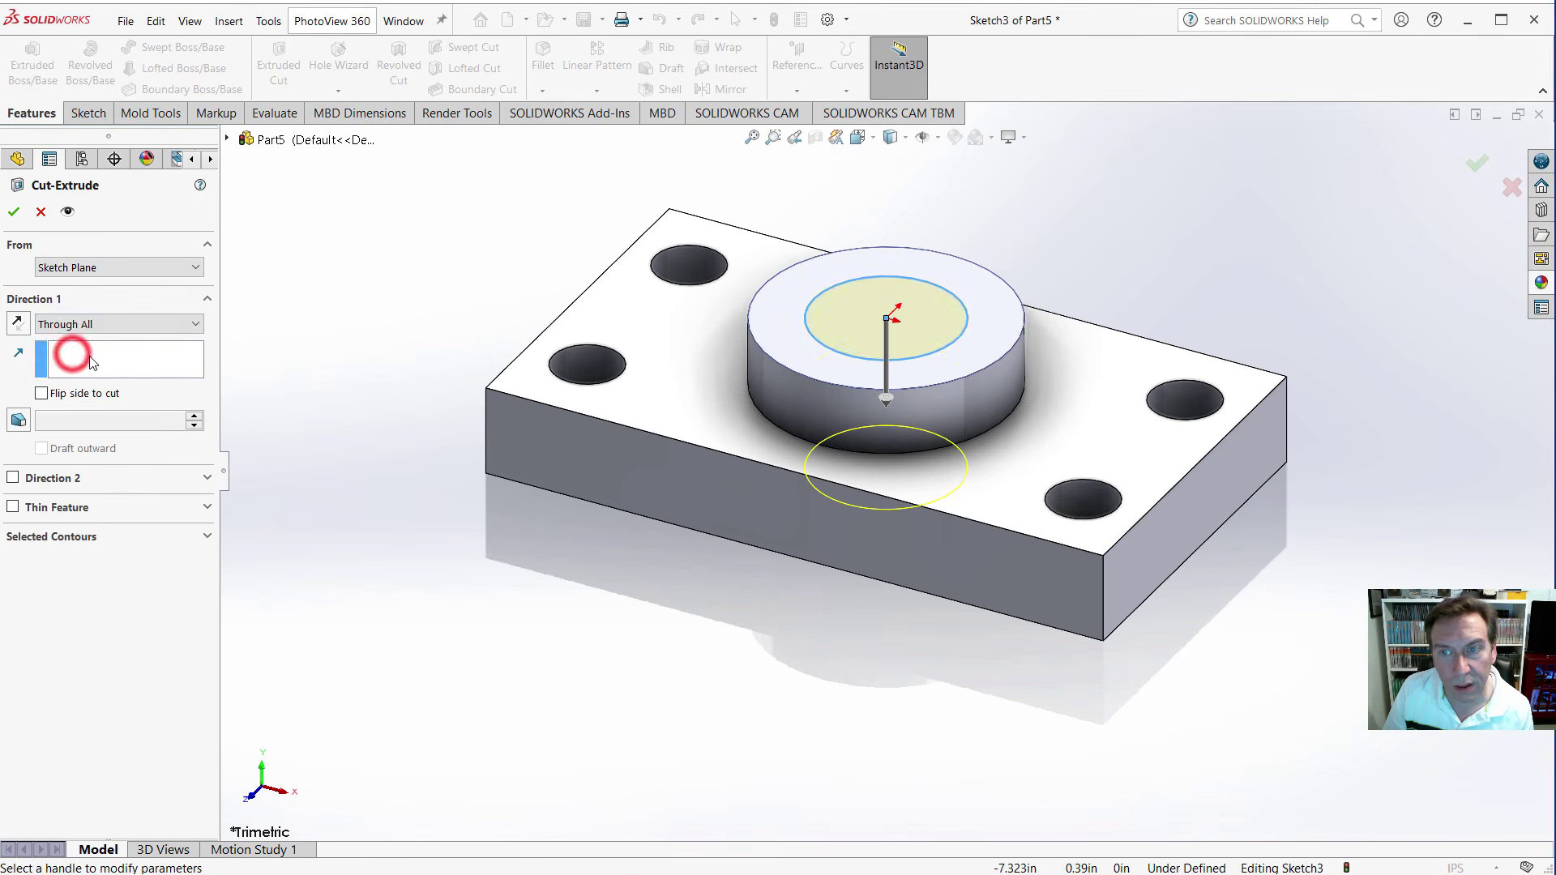
pyautogui.click(13, 212)
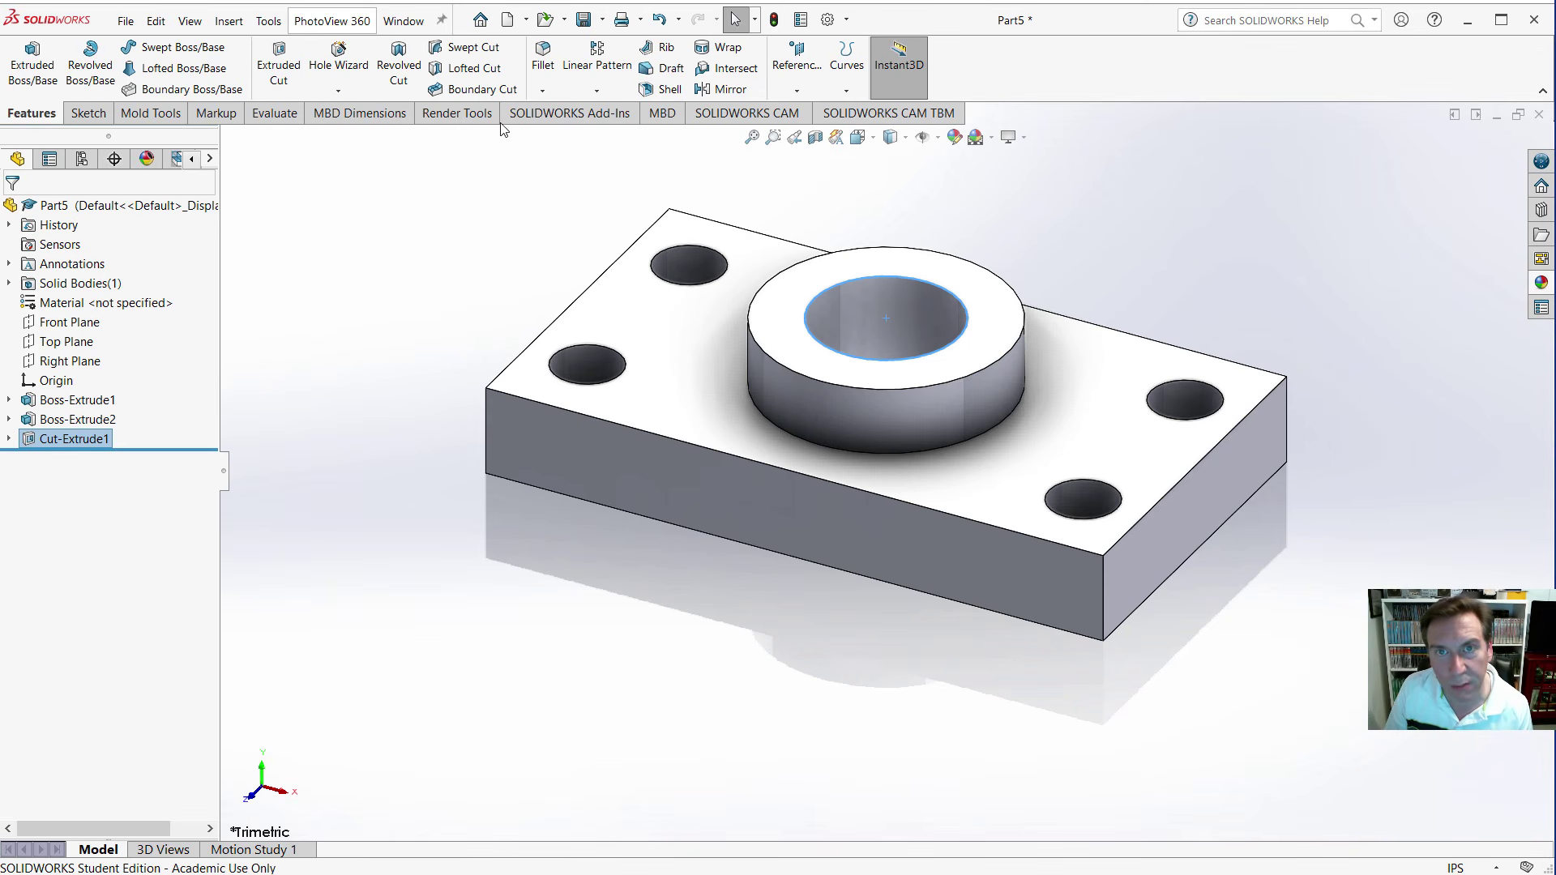
# Fillet the plate's four vertical corner edges and the boss's base edge with a 0.25 in radius.
pyautogui.click(543, 55)
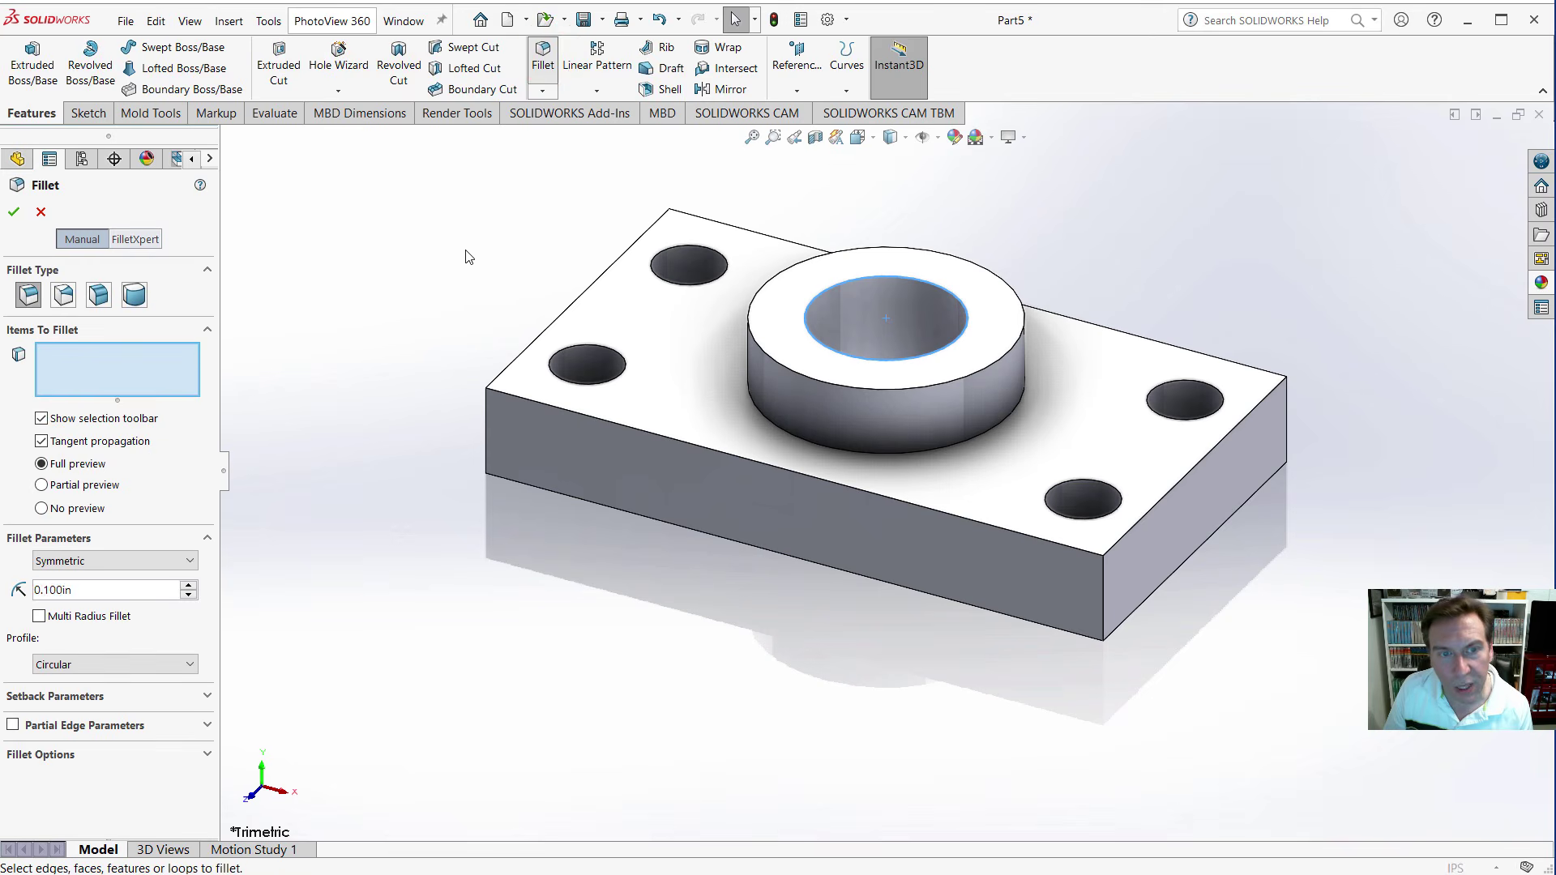
pyautogui.write('.25')
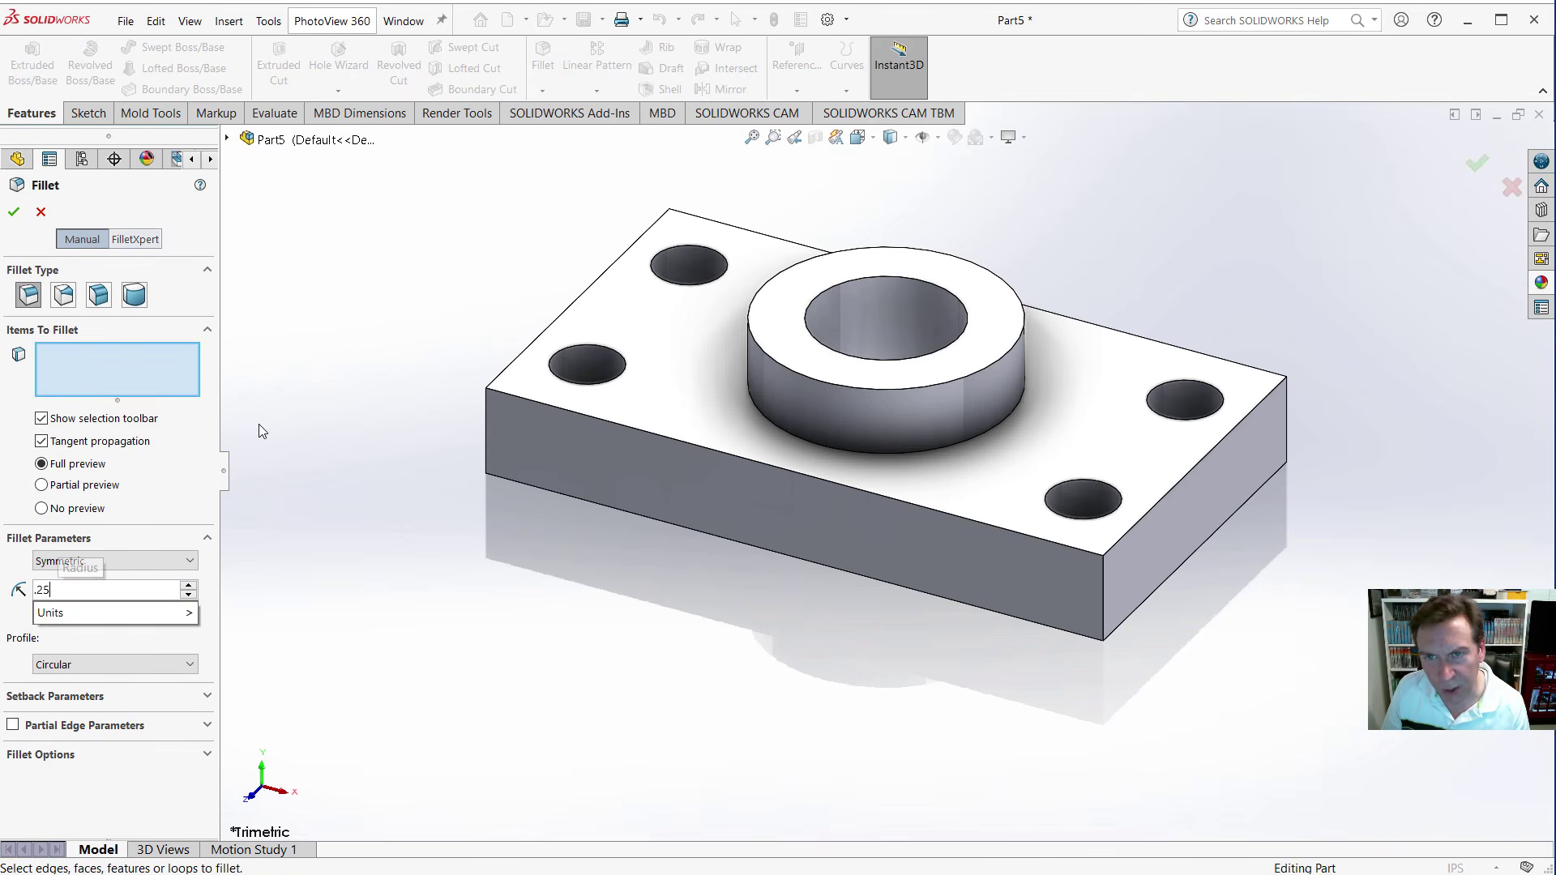
pyautogui.press('Return')
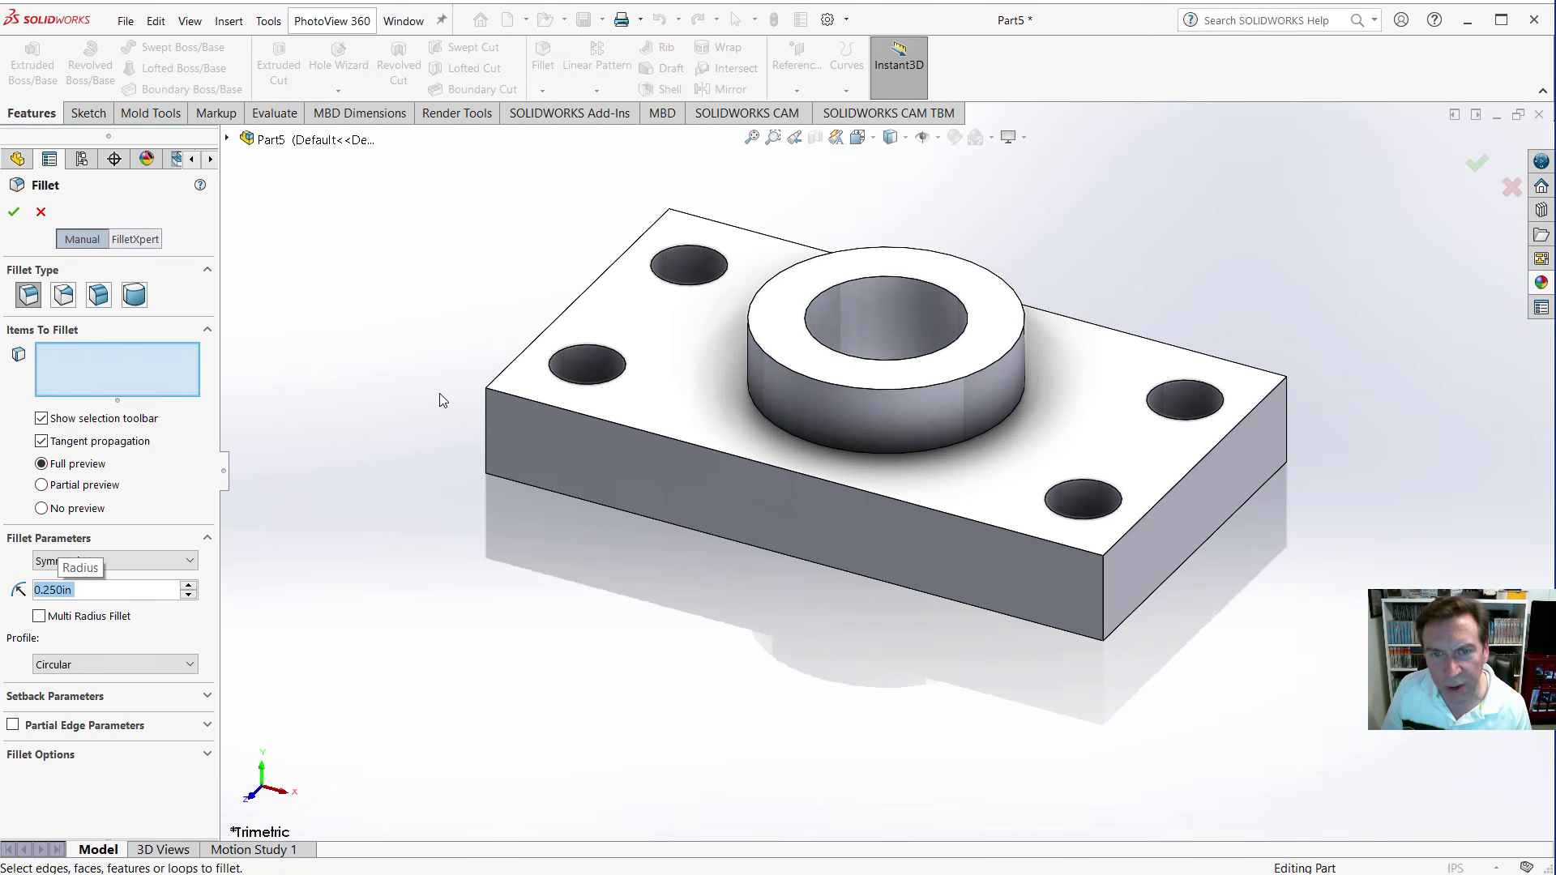
pyautogui.click(483, 430)
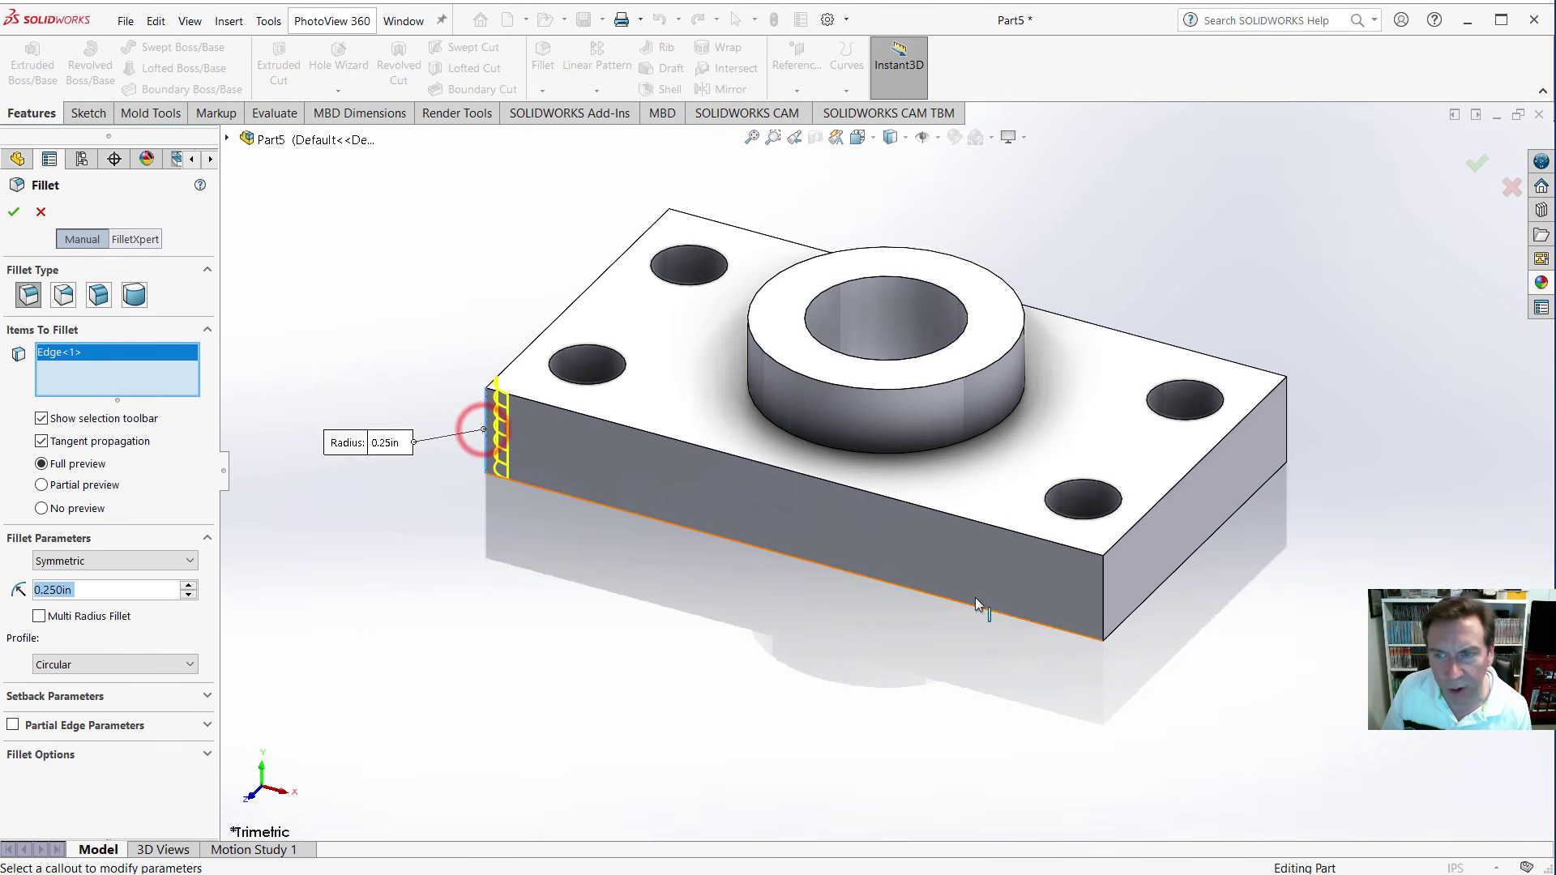
pyautogui.click(1101, 594)
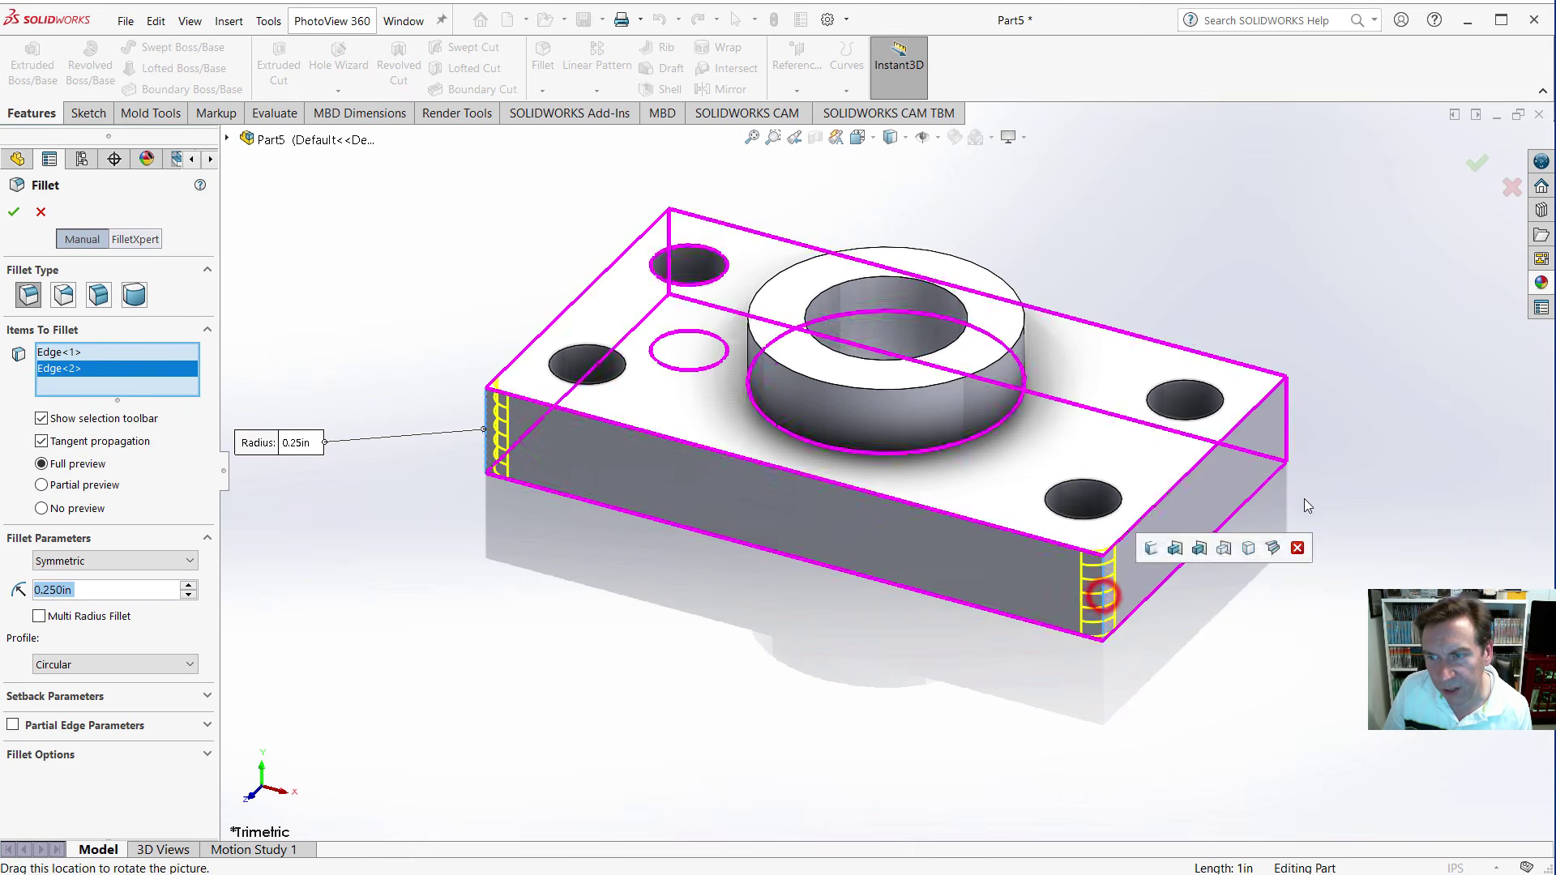
pyautogui.click(1287, 405)
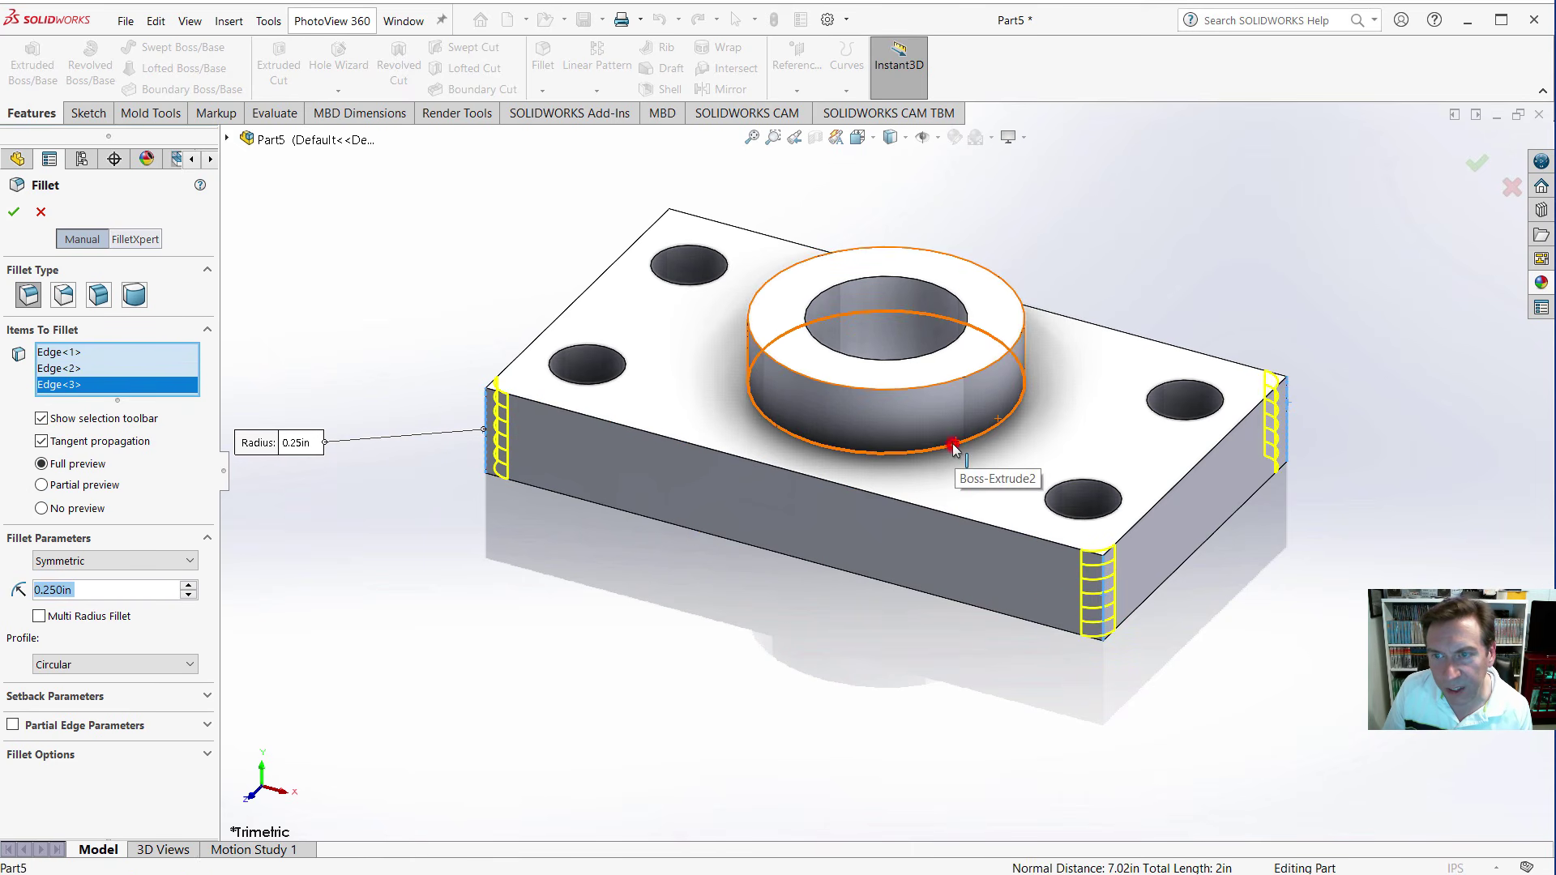
pyautogui.click(956, 447)
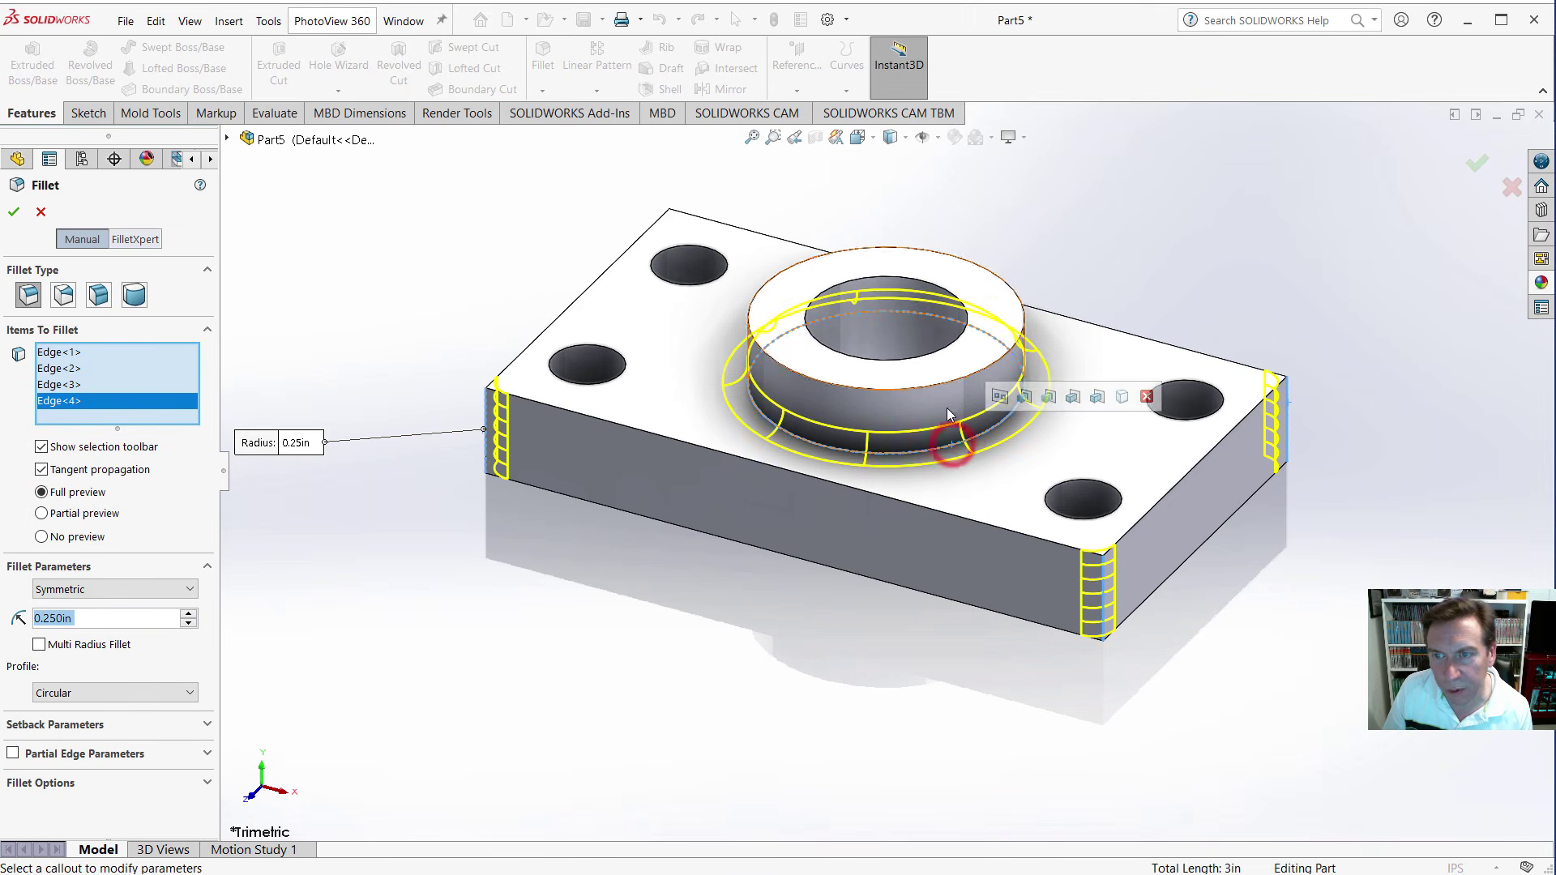
pyautogui.click(669, 233)
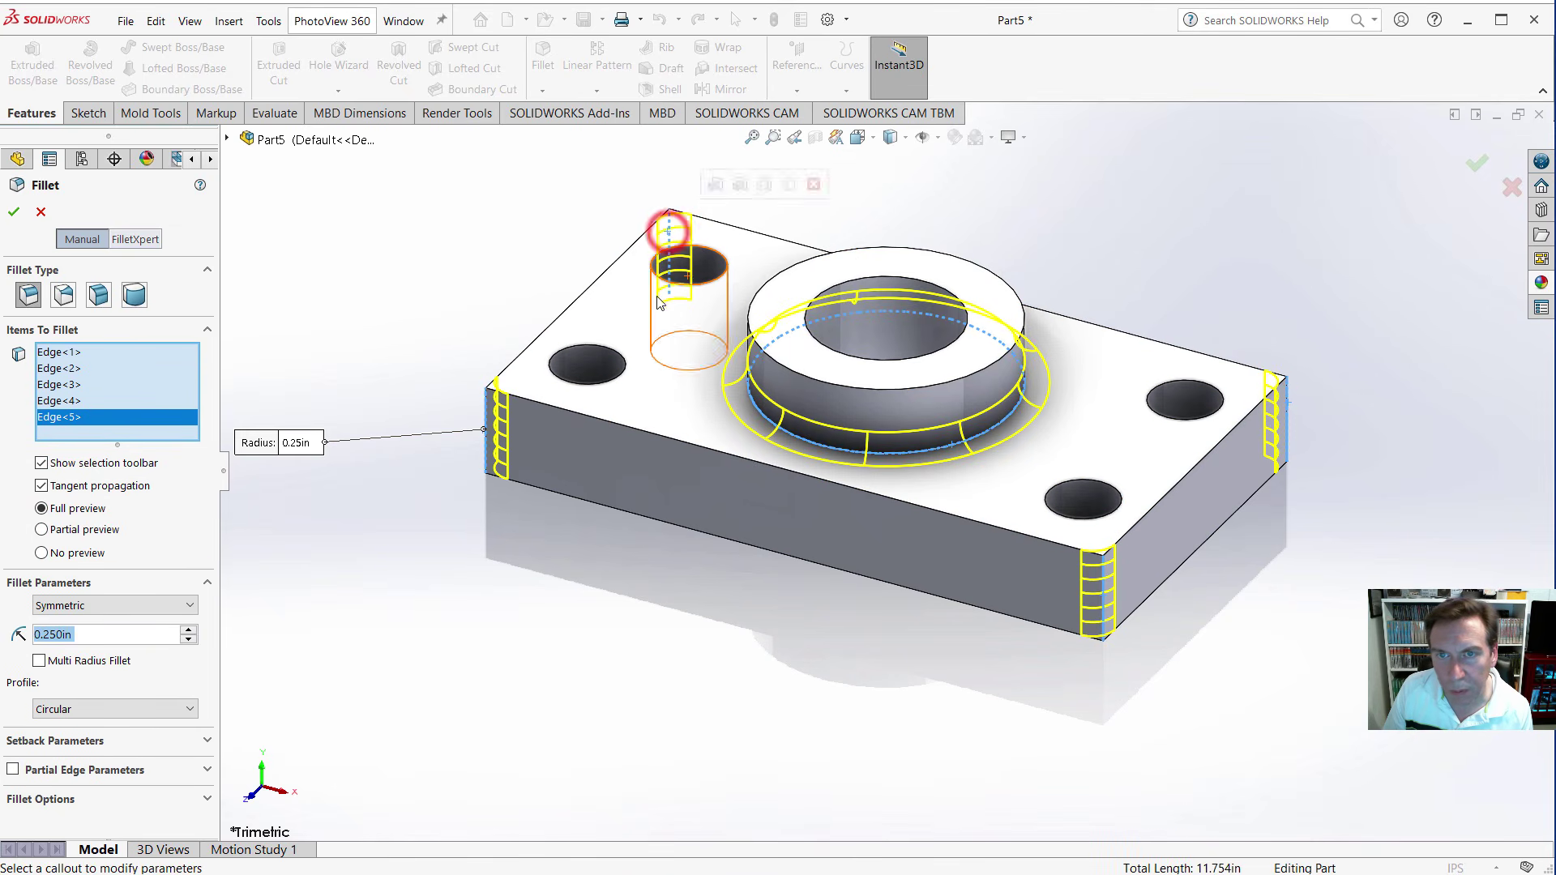
pyautogui.click(13, 213)
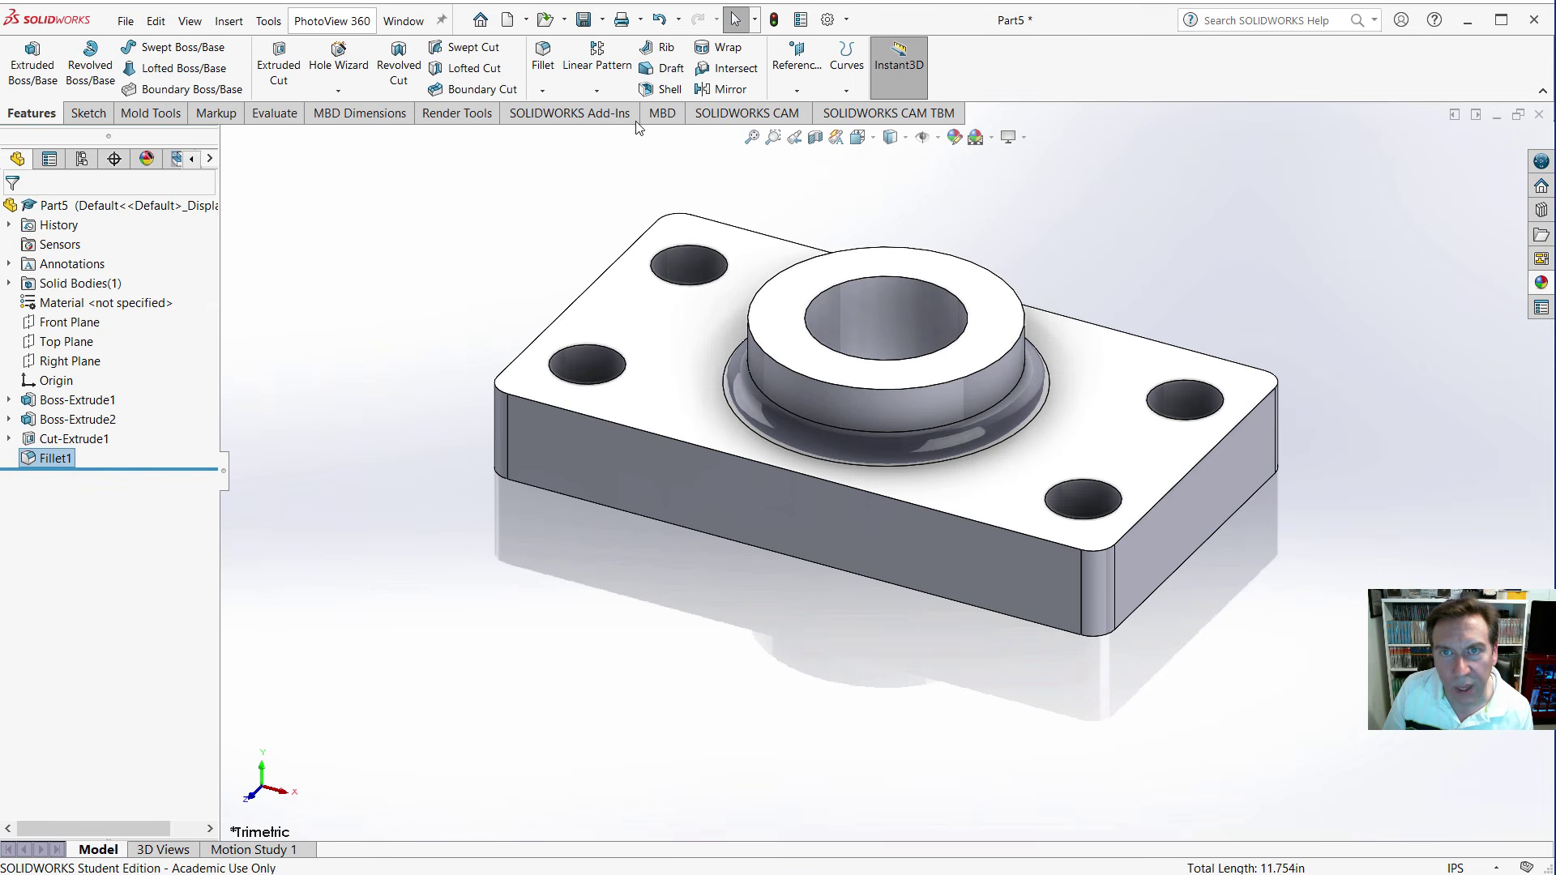
# Chamfer the plate's top outer edges all around with a distance of 0.1 in at 45 degrees.
pyautogui.click(541, 92)
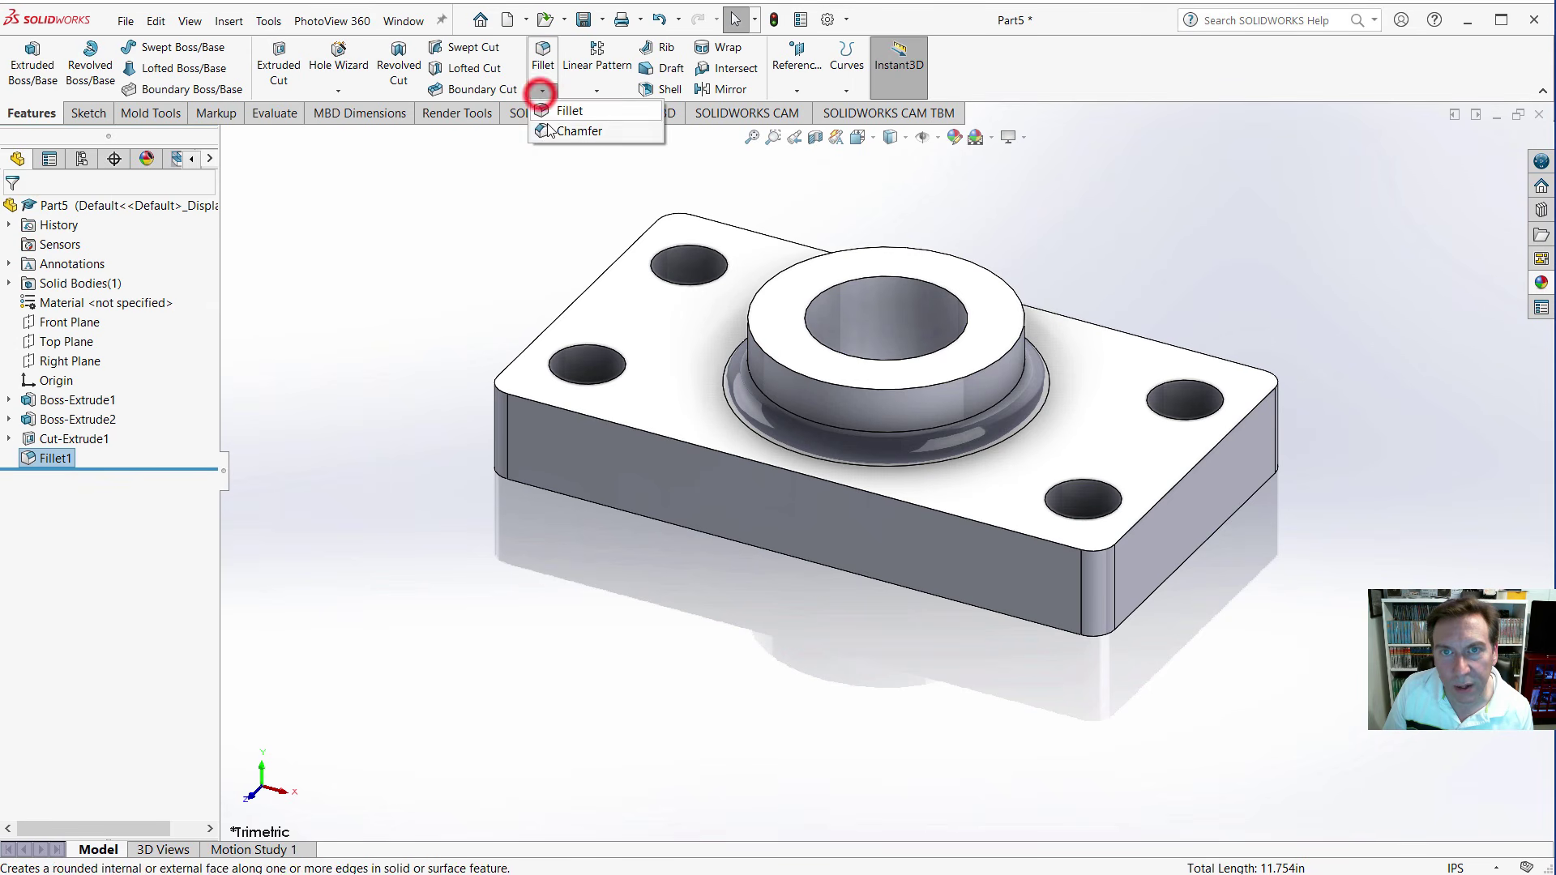
pyautogui.click(540, 133)
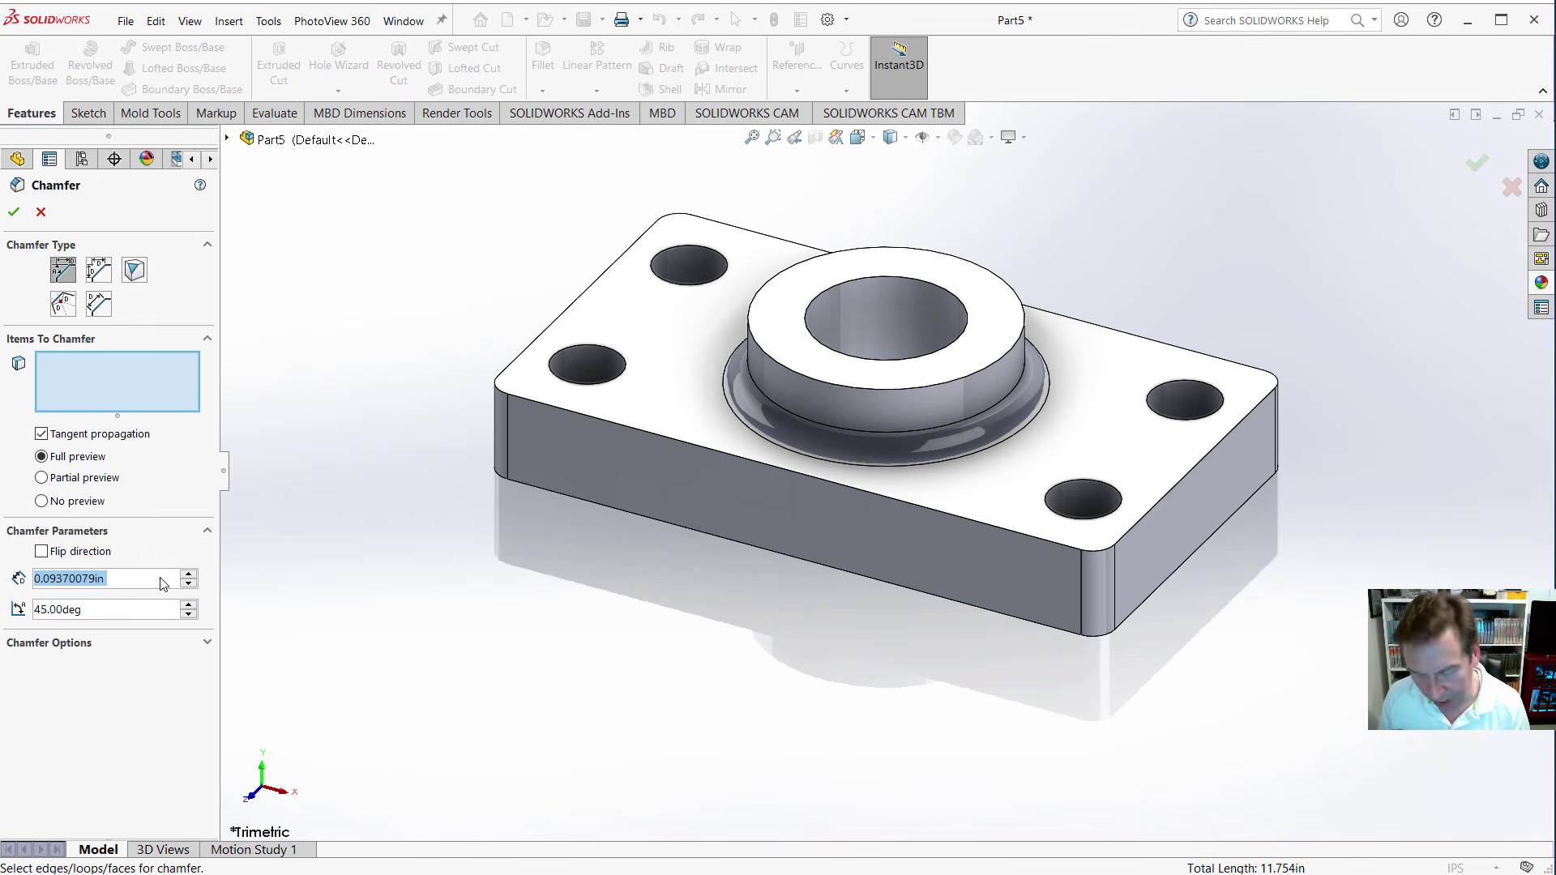
pyautogui.write('1')
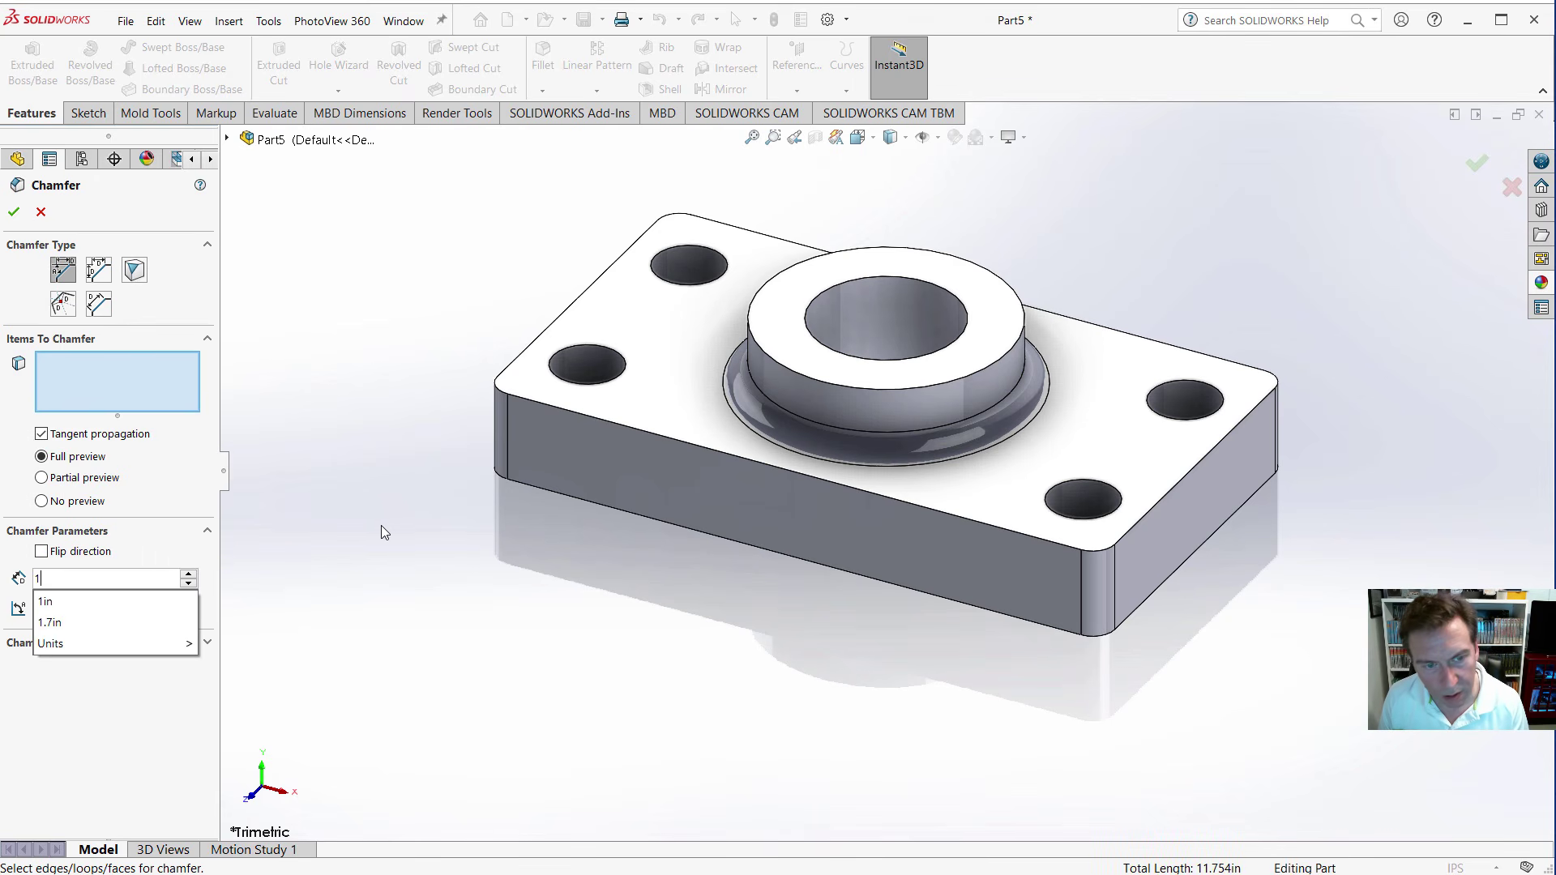
pyautogui.press('Down')
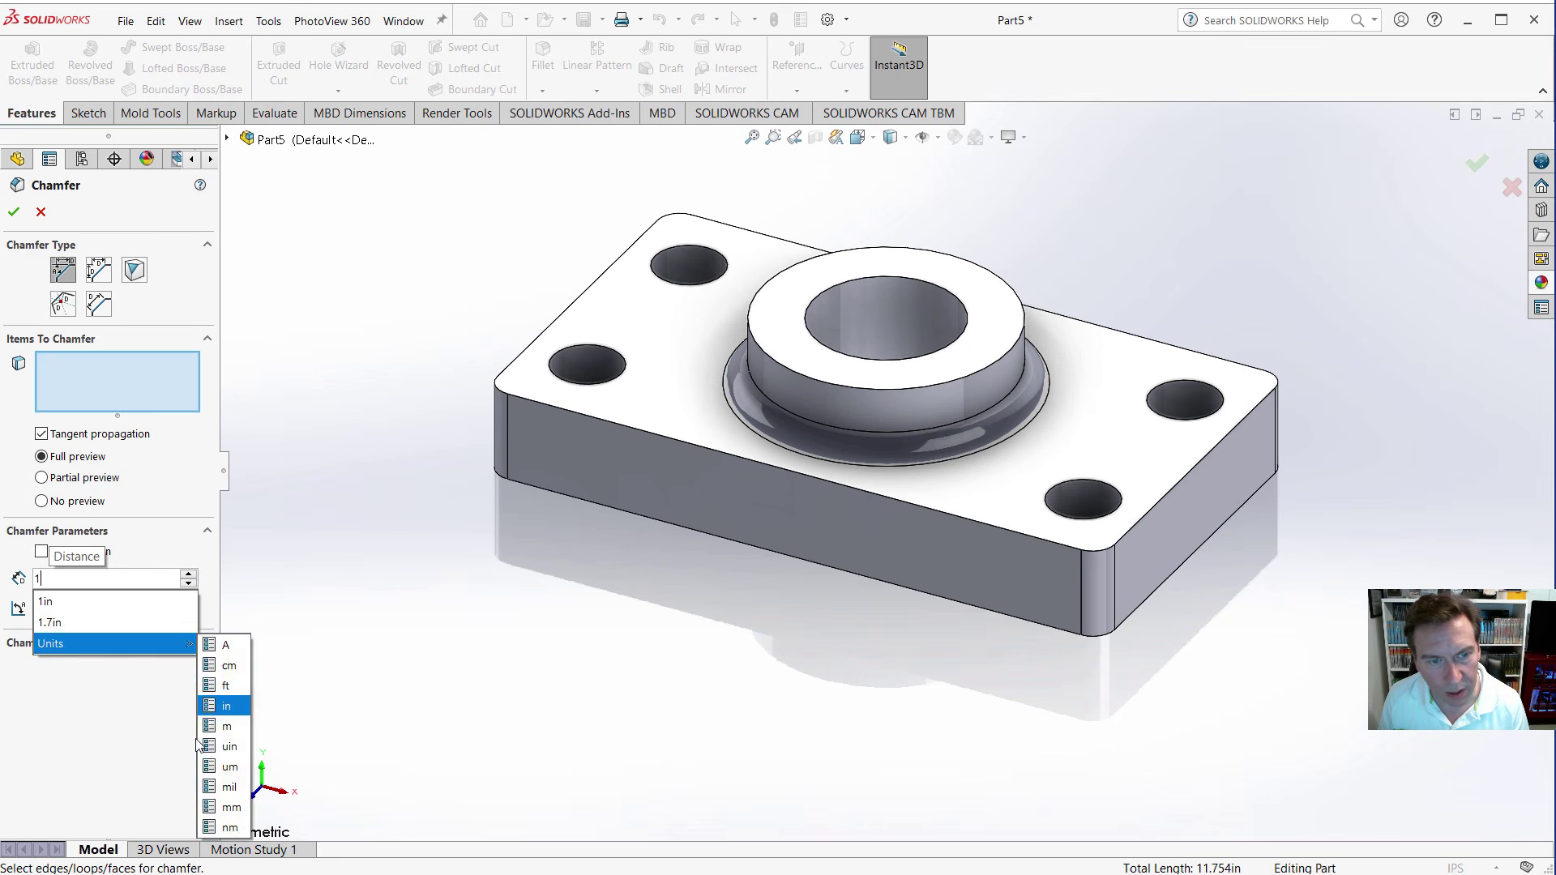
pyautogui.click(182, 746)
pyautogui.click(188, 584)
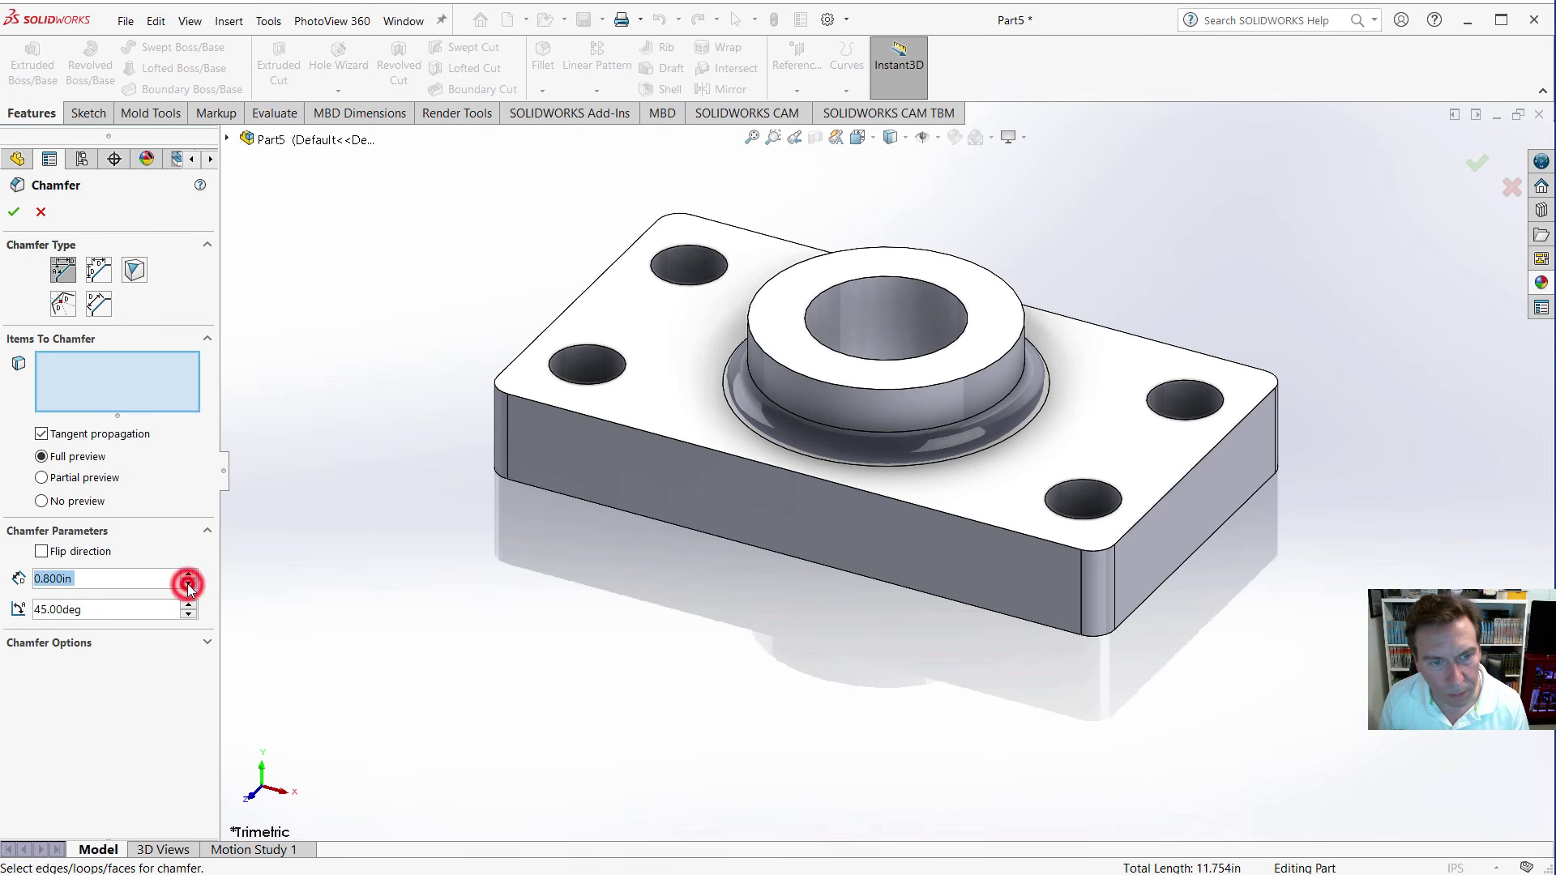
pyautogui.click(187, 574)
pyautogui.click(185, 574)
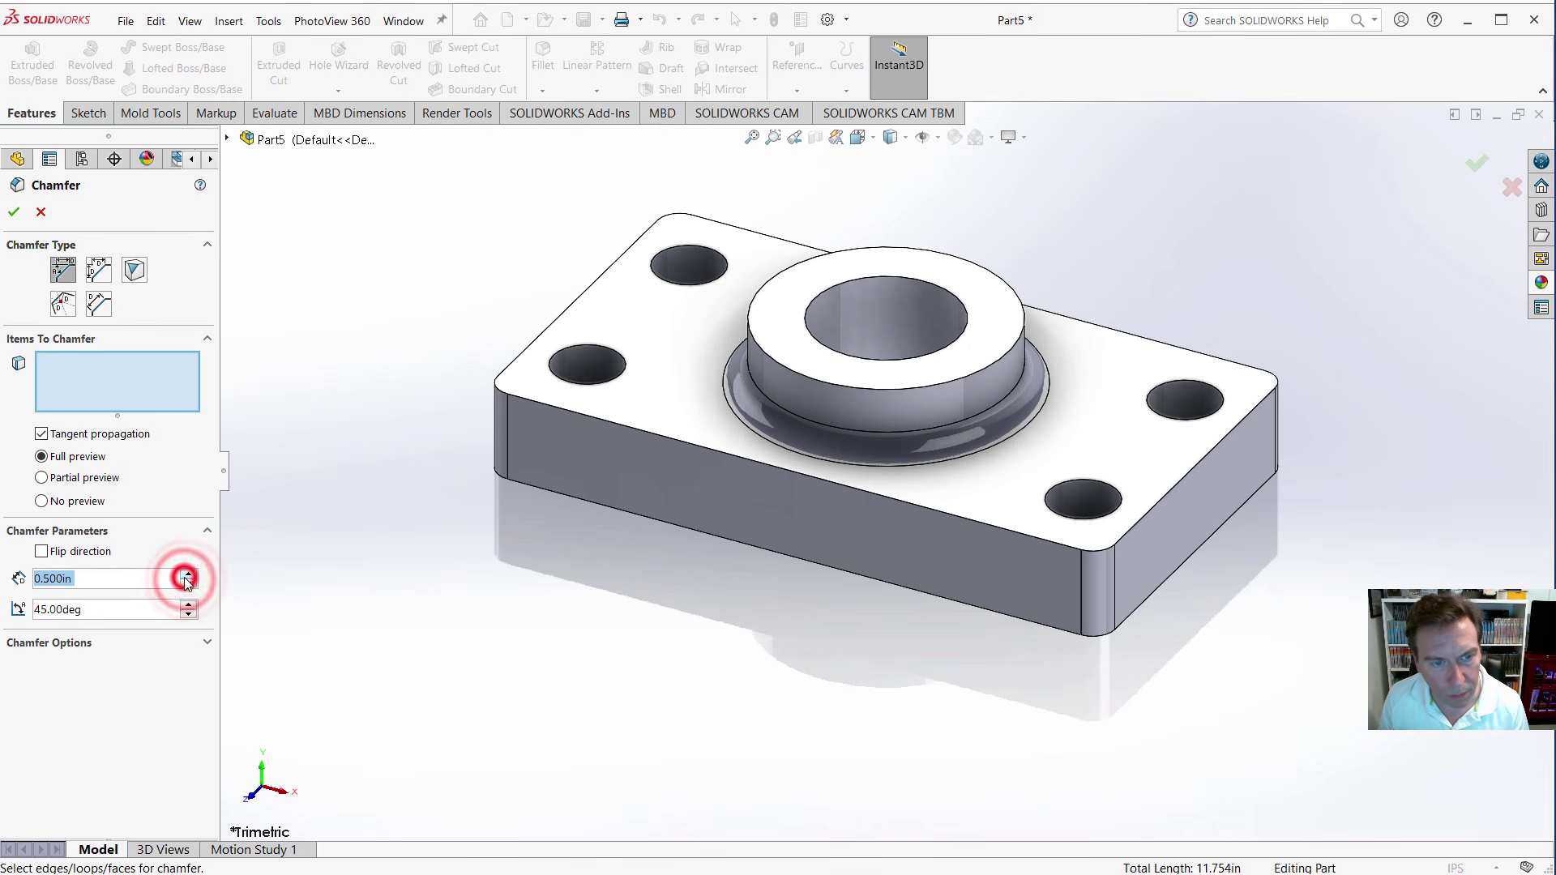
pyautogui.click(183, 577)
pyautogui.click(183, 577)
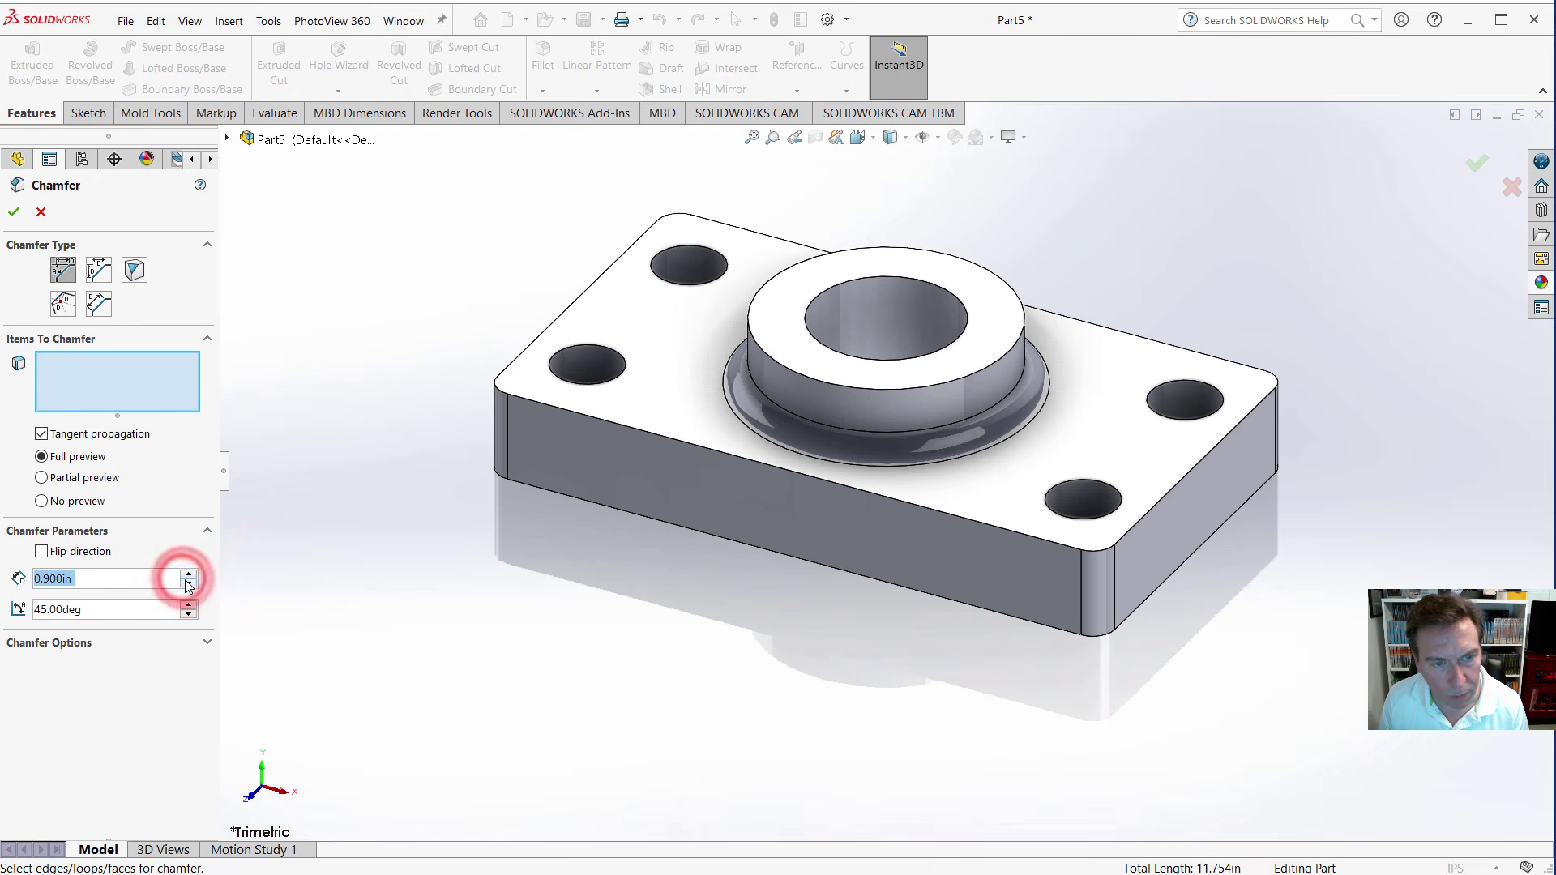
pyautogui.click(185, 579)
pyautogui.click(189, 587)
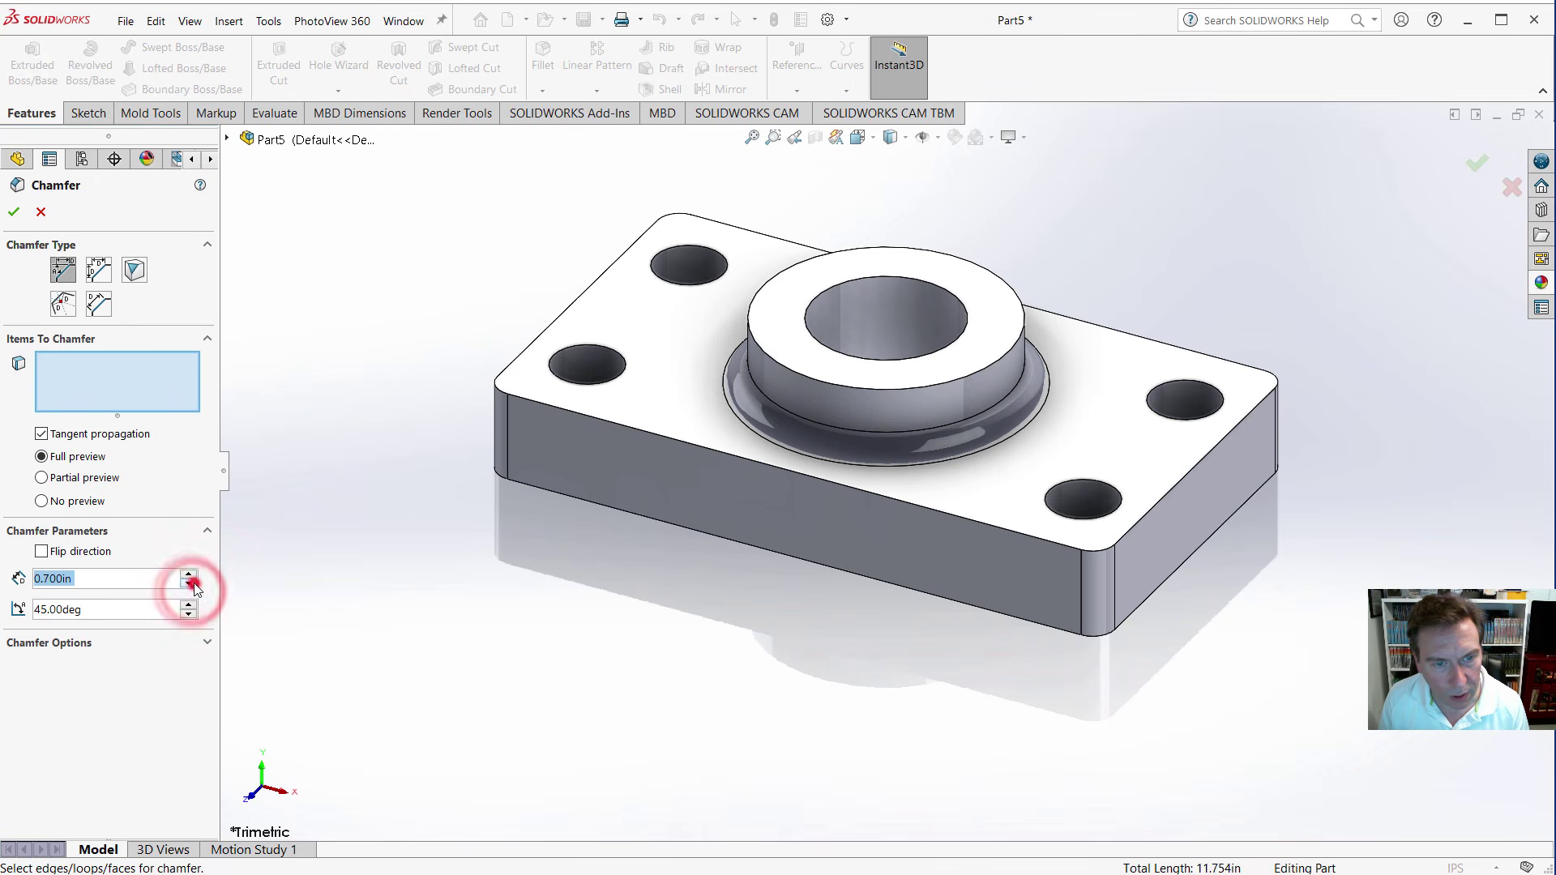
pyautogui.click(191, 584)
pyautogui.click(193, 584)
pyautogui.click(193, 584)
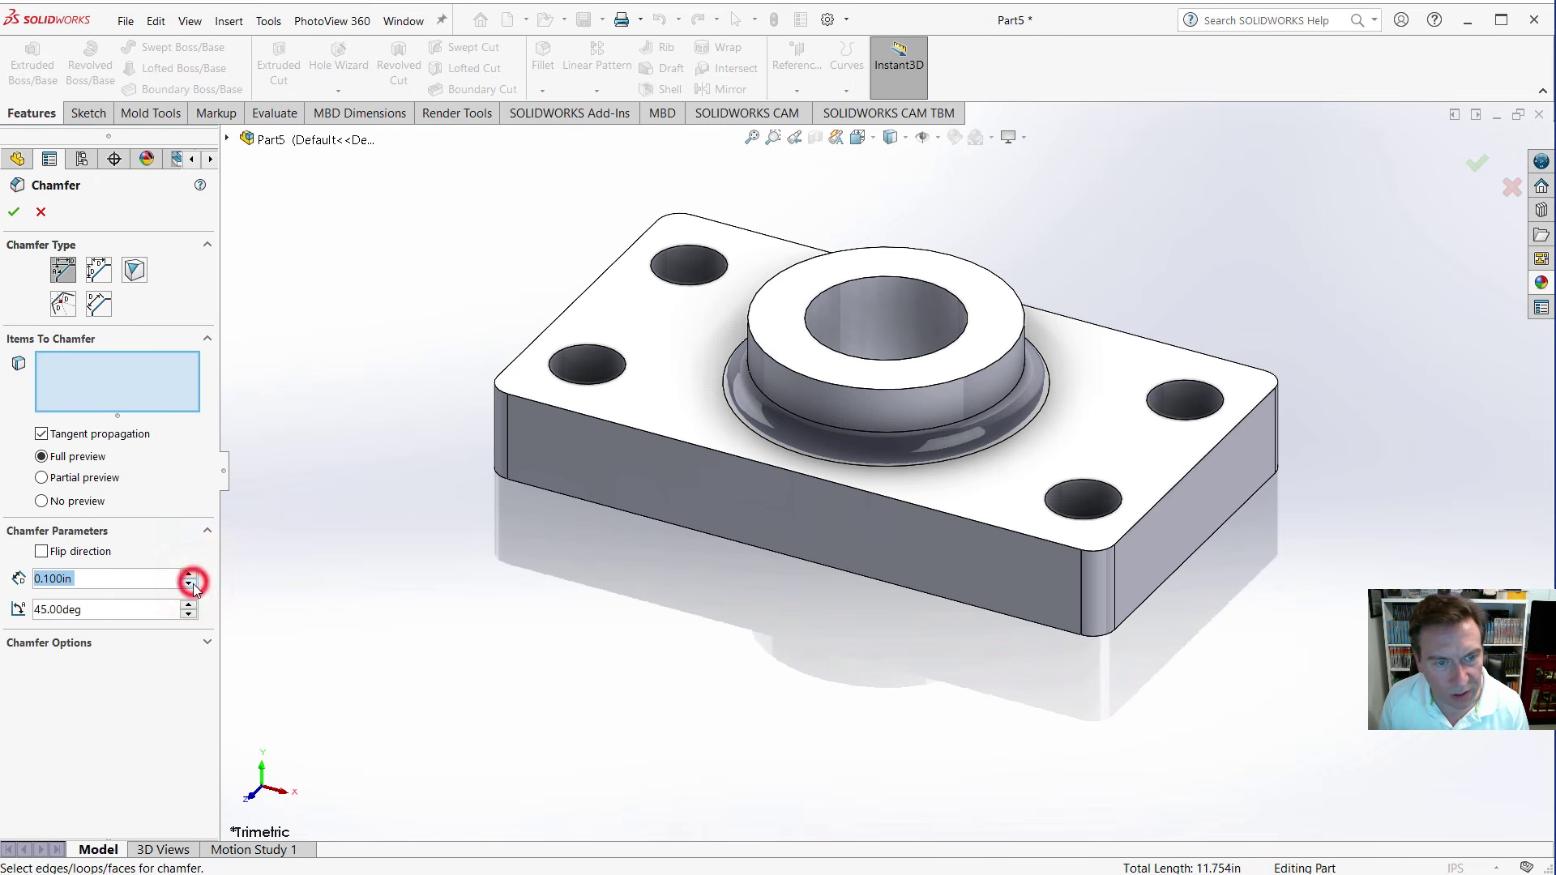
pyautogui.click(698, 446)
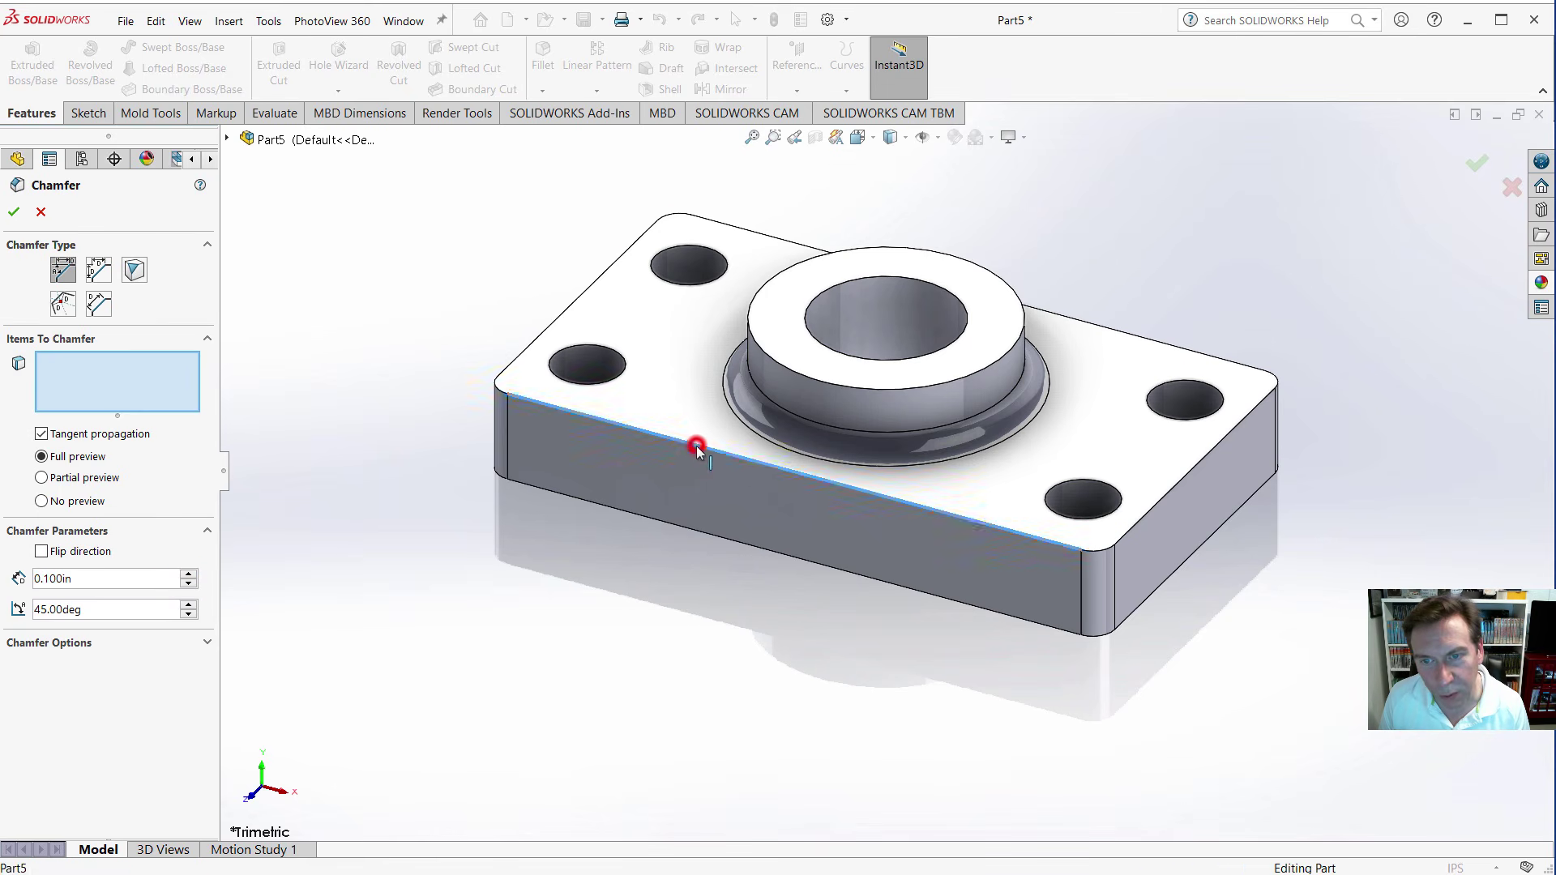
pyautogui.click(14, 211)
pyautogui.click(452, 514)
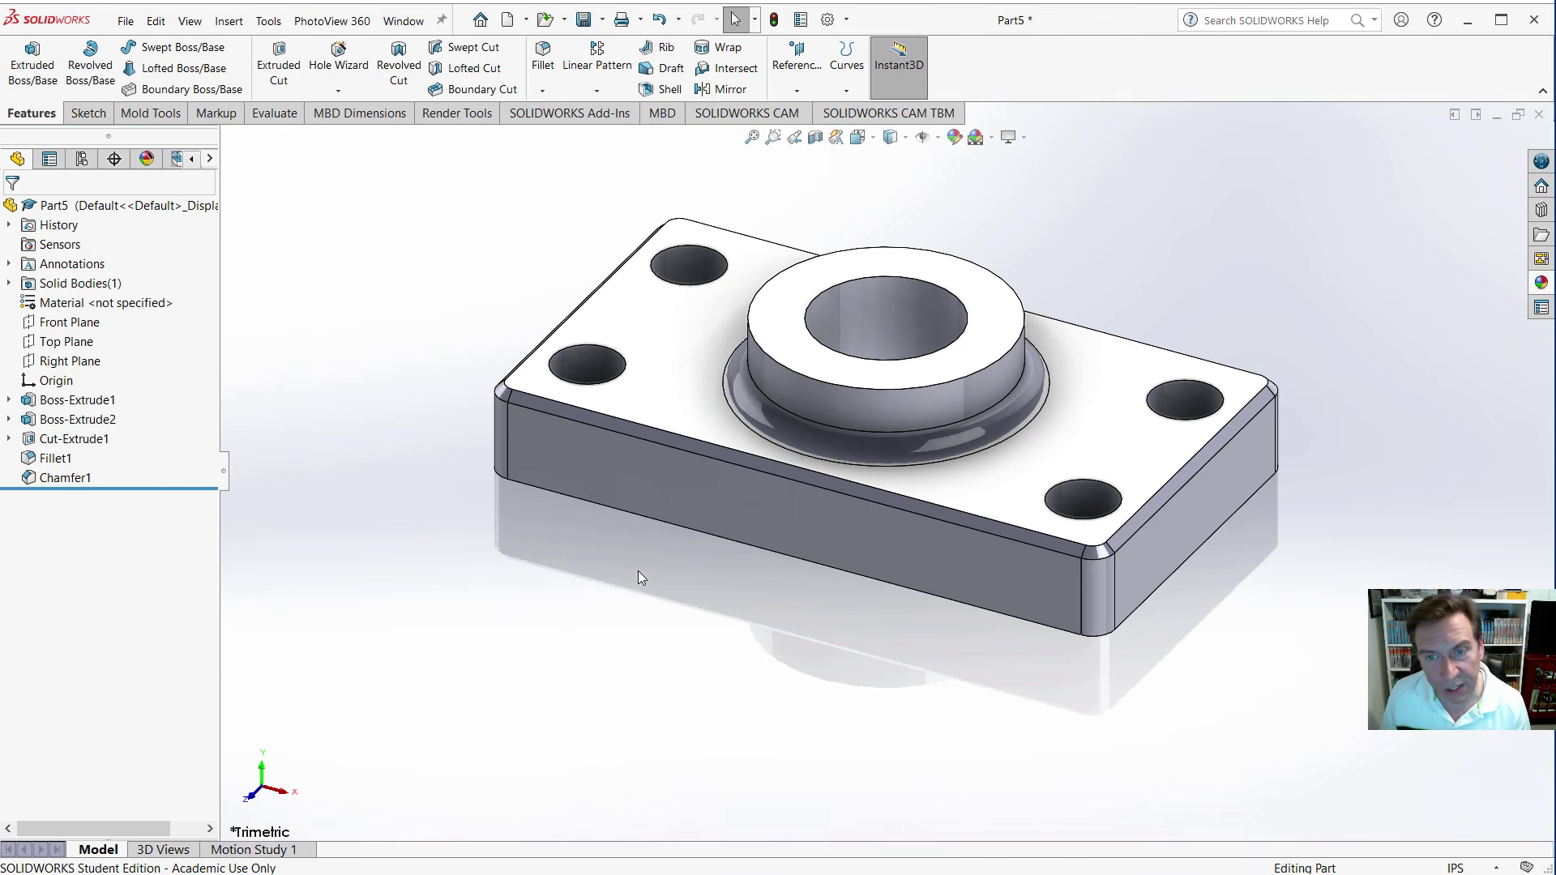
# Examine the file formats offered for saving the part, including PDF, and leave without saving.
pyautogui.moveTo(639, 571)
pyautogui.mouseDown(button='middle')
pyautogui.moveTo(660, 645)
pyautogui.moveTo(615, 637)
pyautogui.moveTo(657, 640)
pyautogui.moveTo(615, 497)
pyautogui.moveTo(629, 667)
pyautogui.moveTo(646, 632)
pyautogui.moveTo(636, 595)
pyautogui.mouseUp(button='middle')
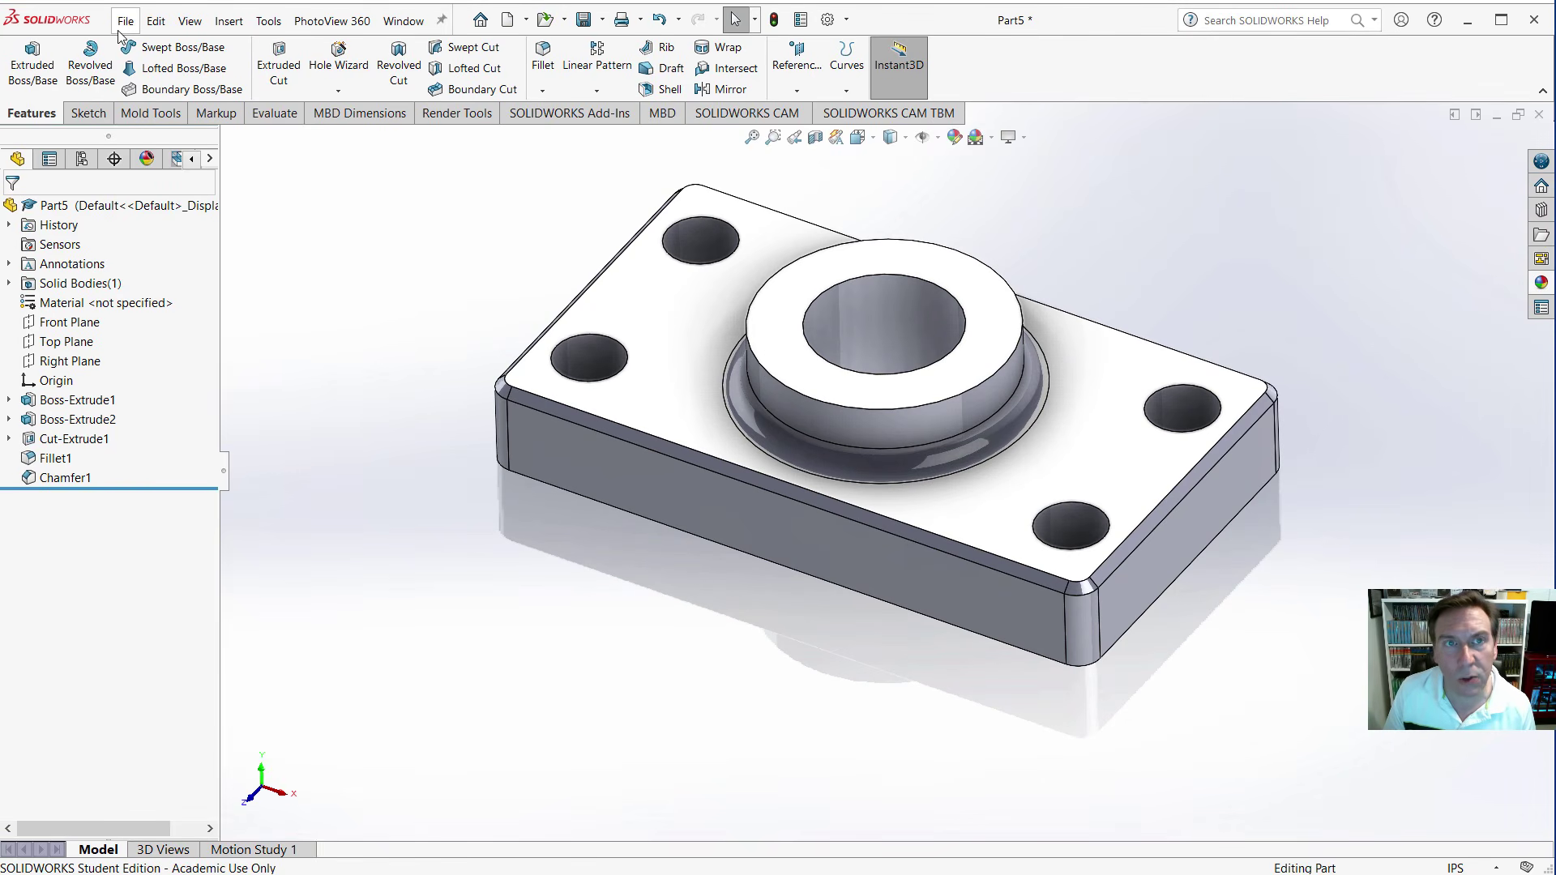
pyautogui.click(125, 22)
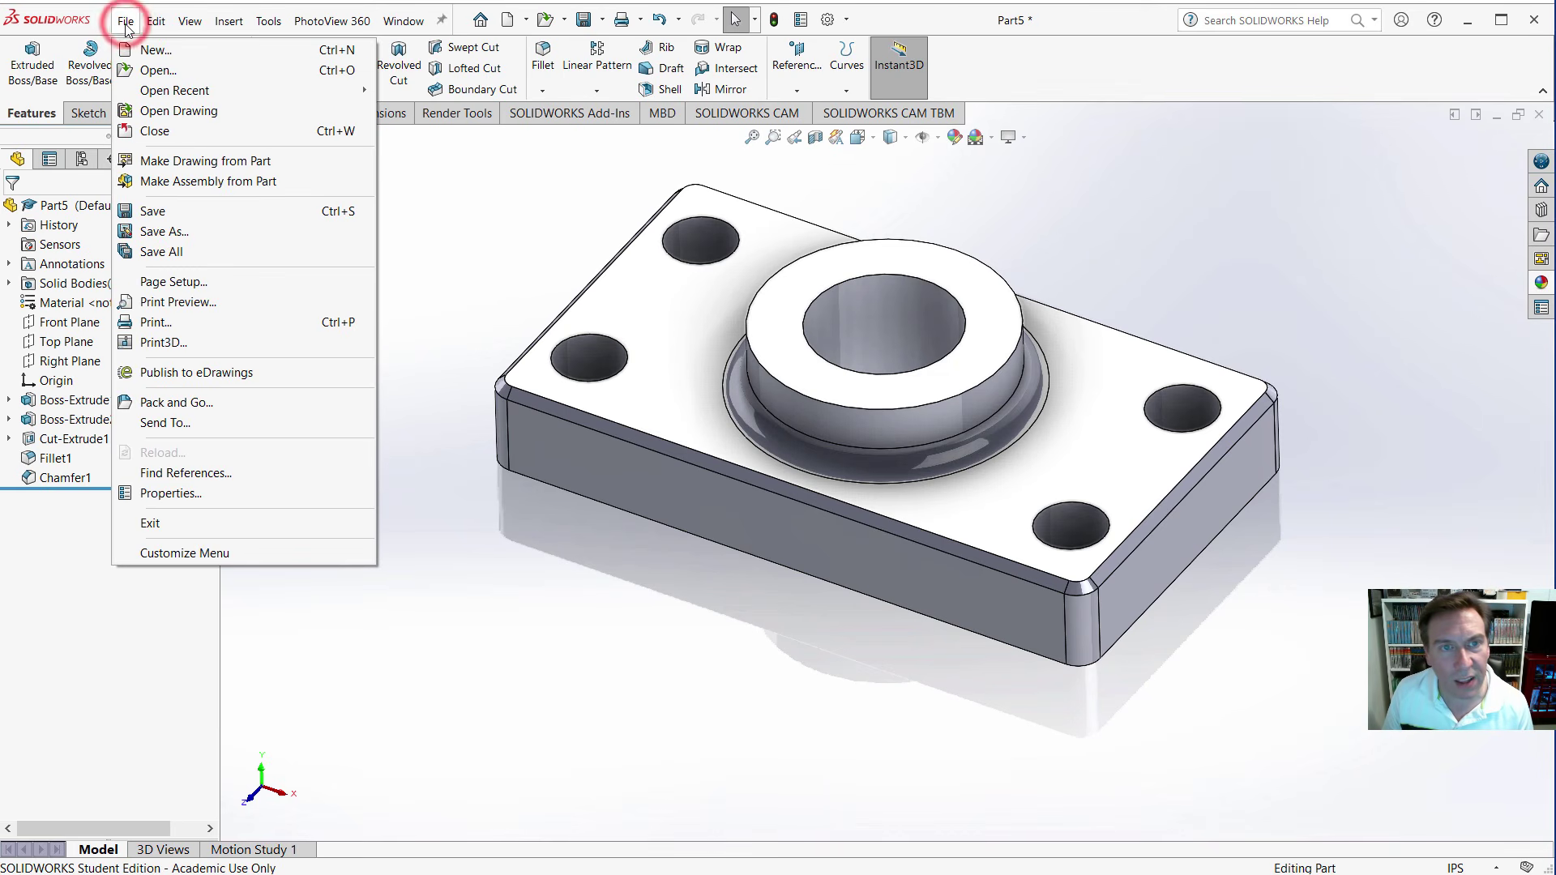
pyautogui.click(168, 232)
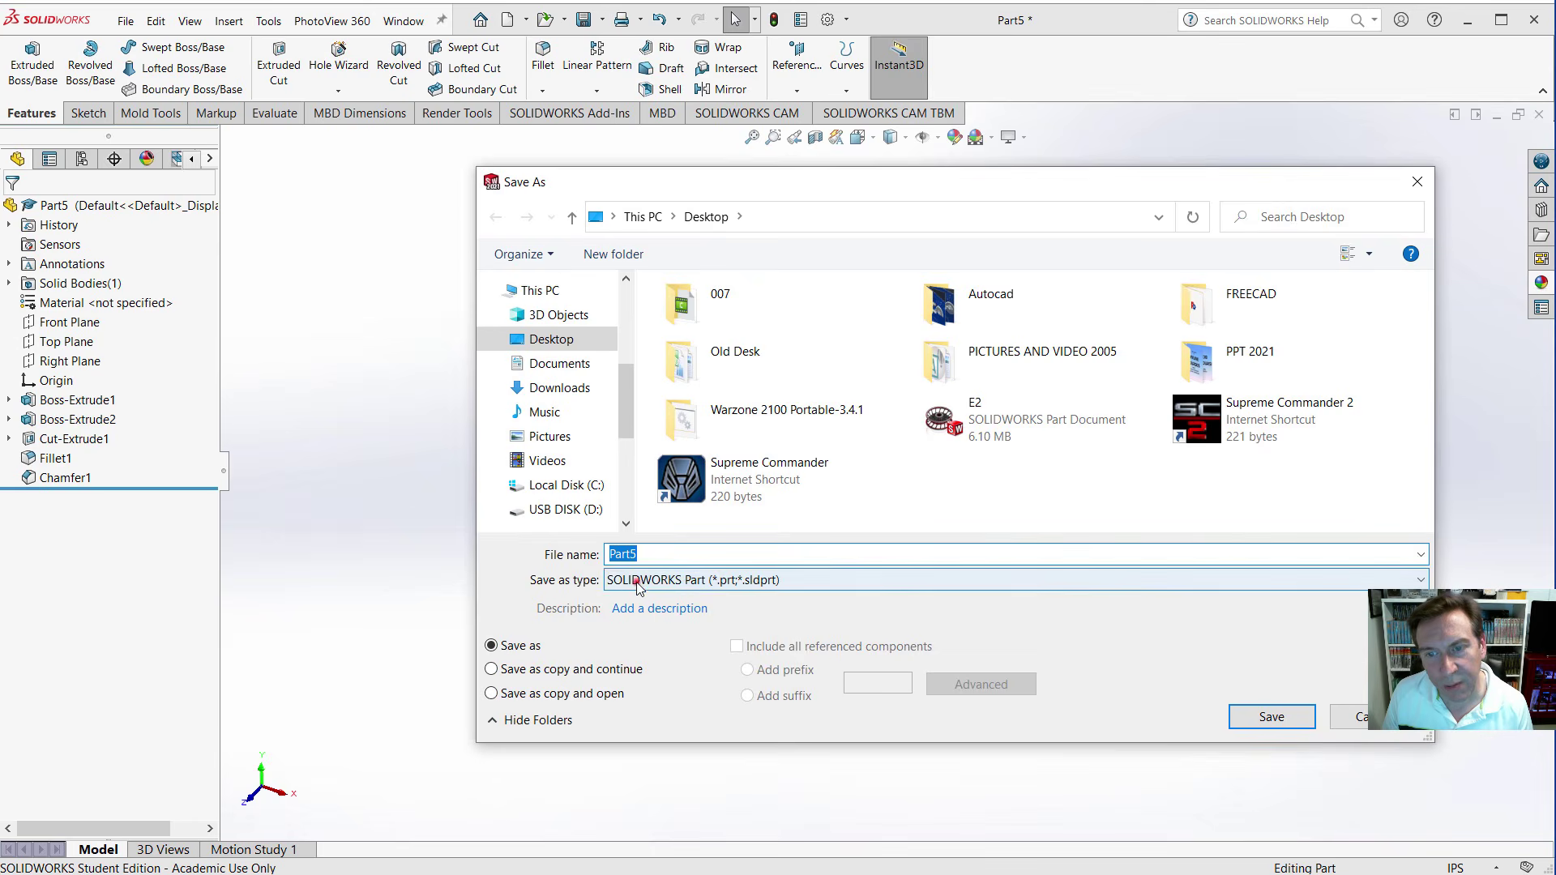
pyautogui.click(636, 580)
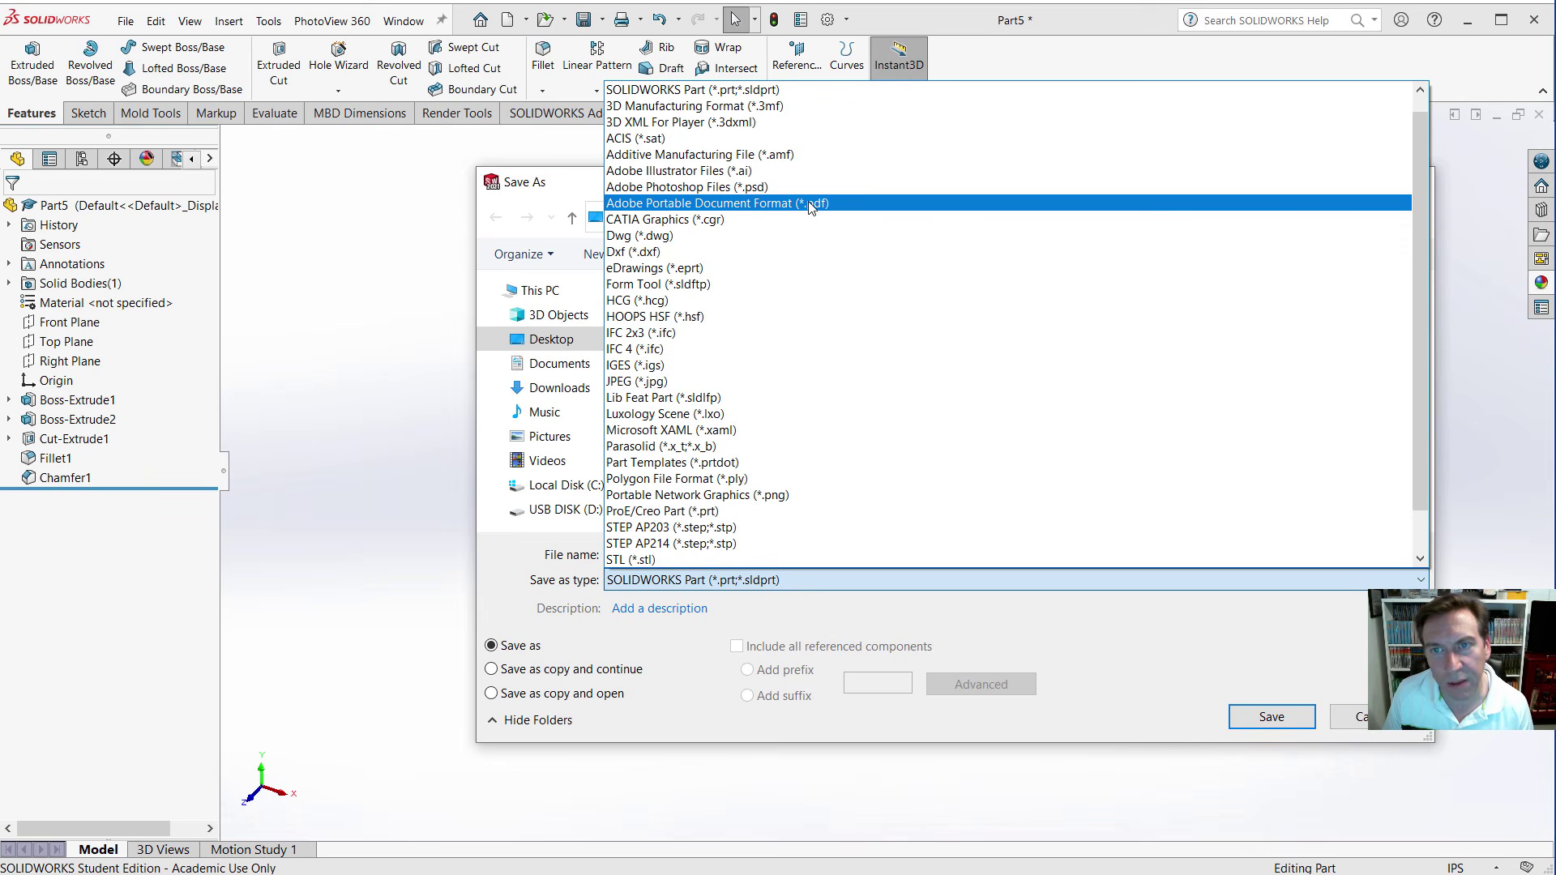
pyautogui.click(1328, 727)
pyautogui.click(1361, 717)
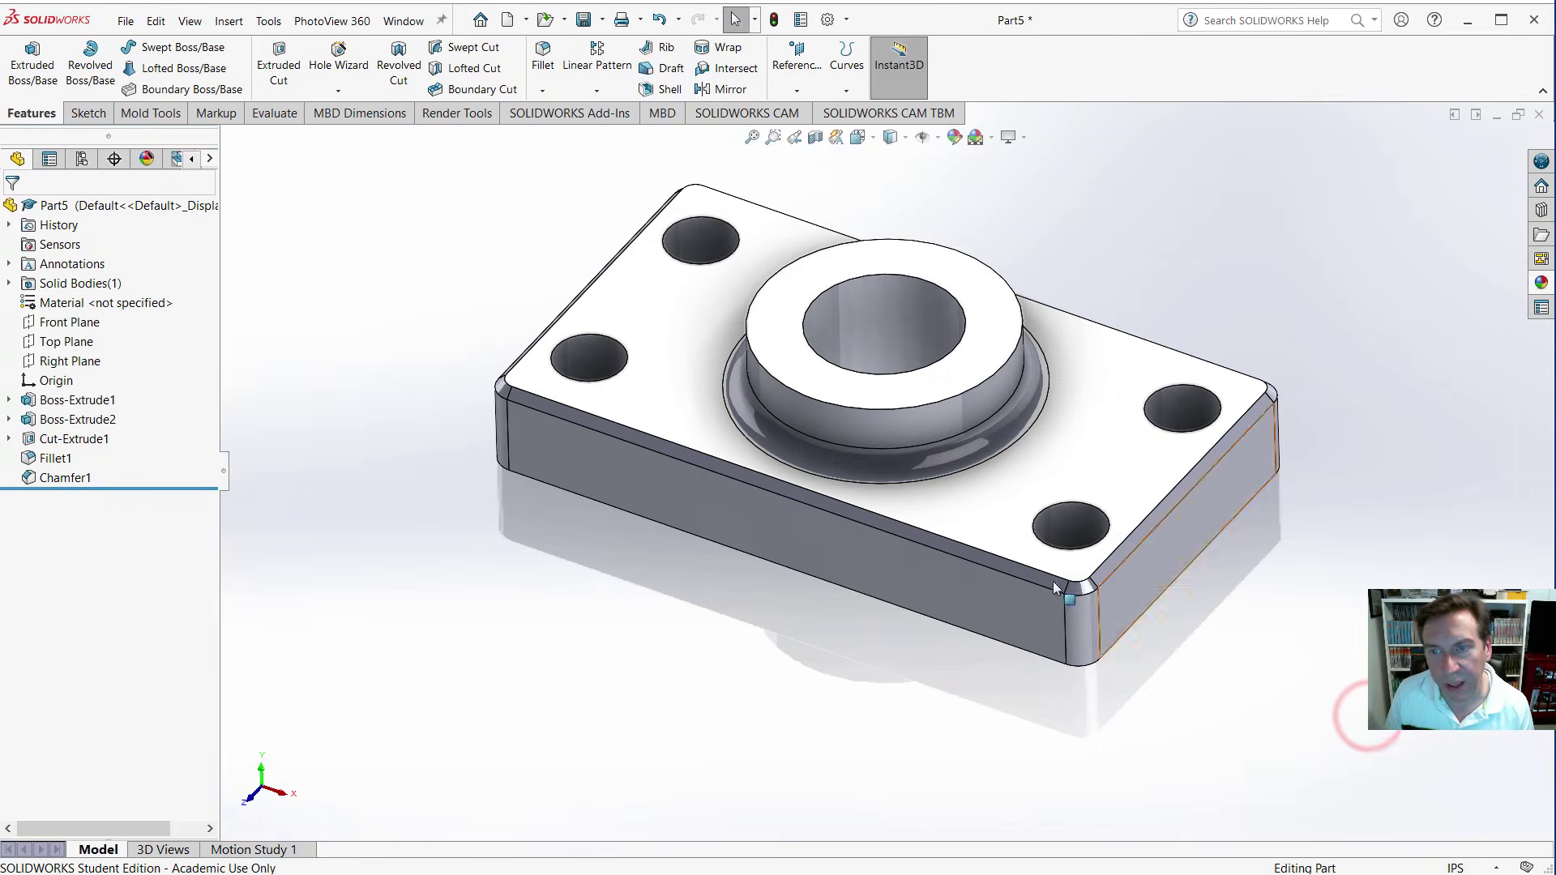